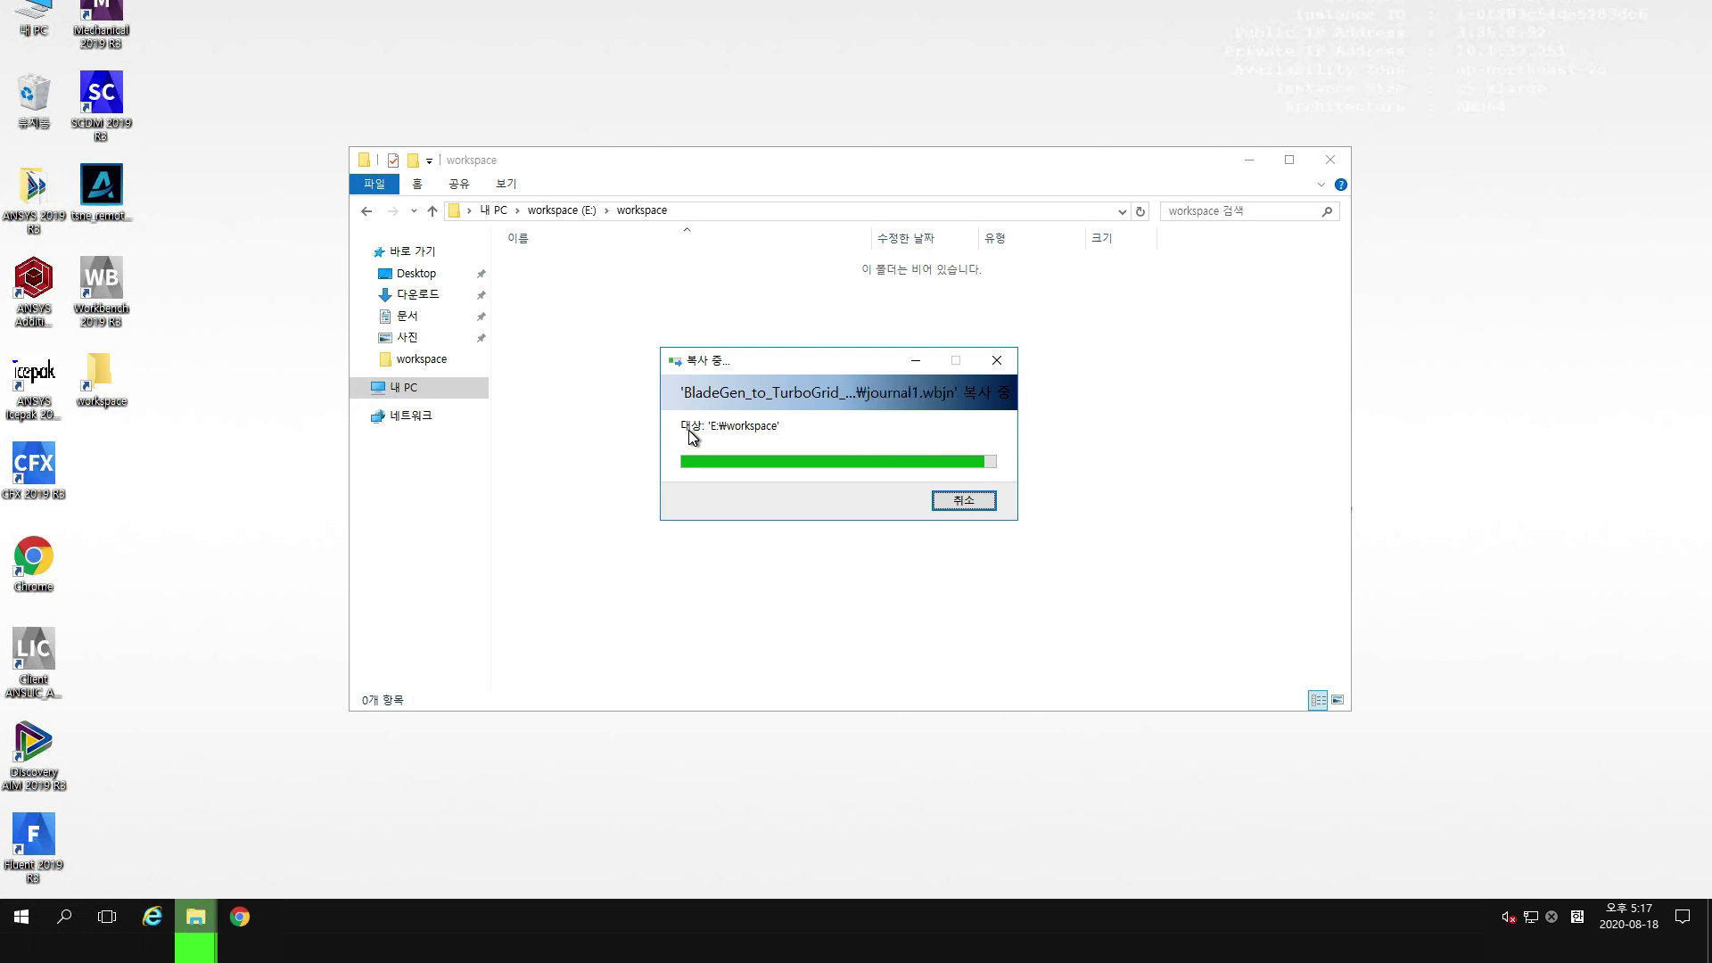
Rename BladeGen_to_TurboGrid_Pump_Impeller.wbpj as BG_TG_CFX_Centrifugal_Pump_With_Volute.wbpj and copy the new base name without its extension.
left_click(625, 397)
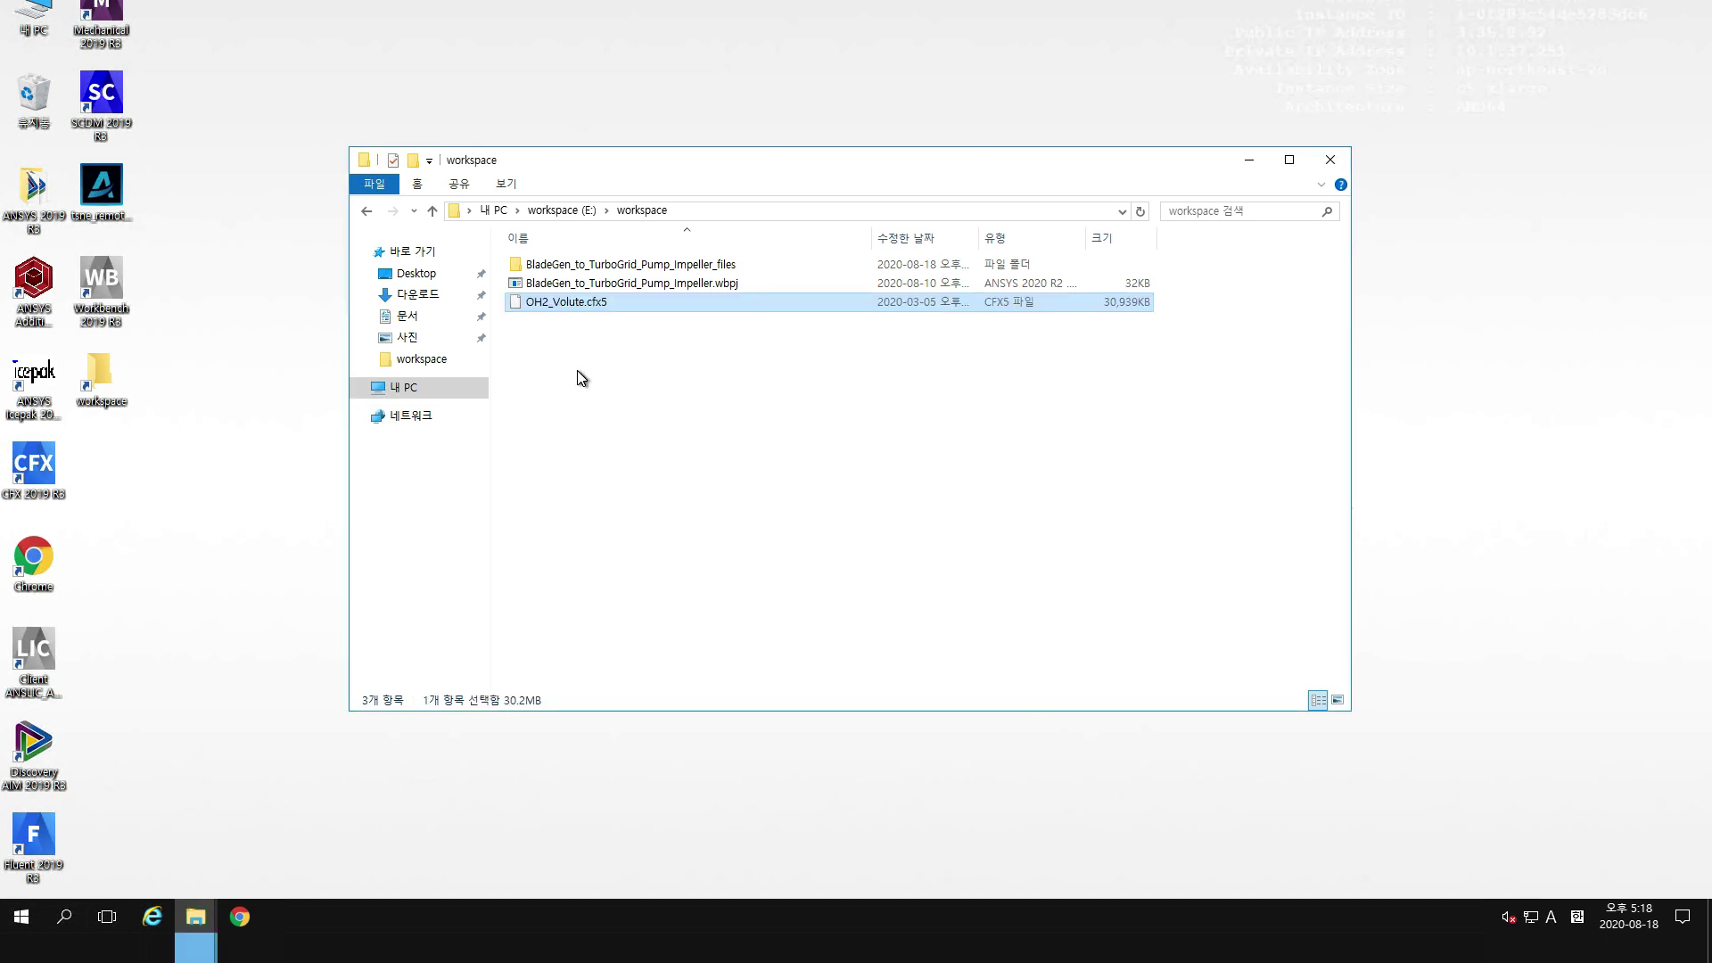
left_click(591, 283)
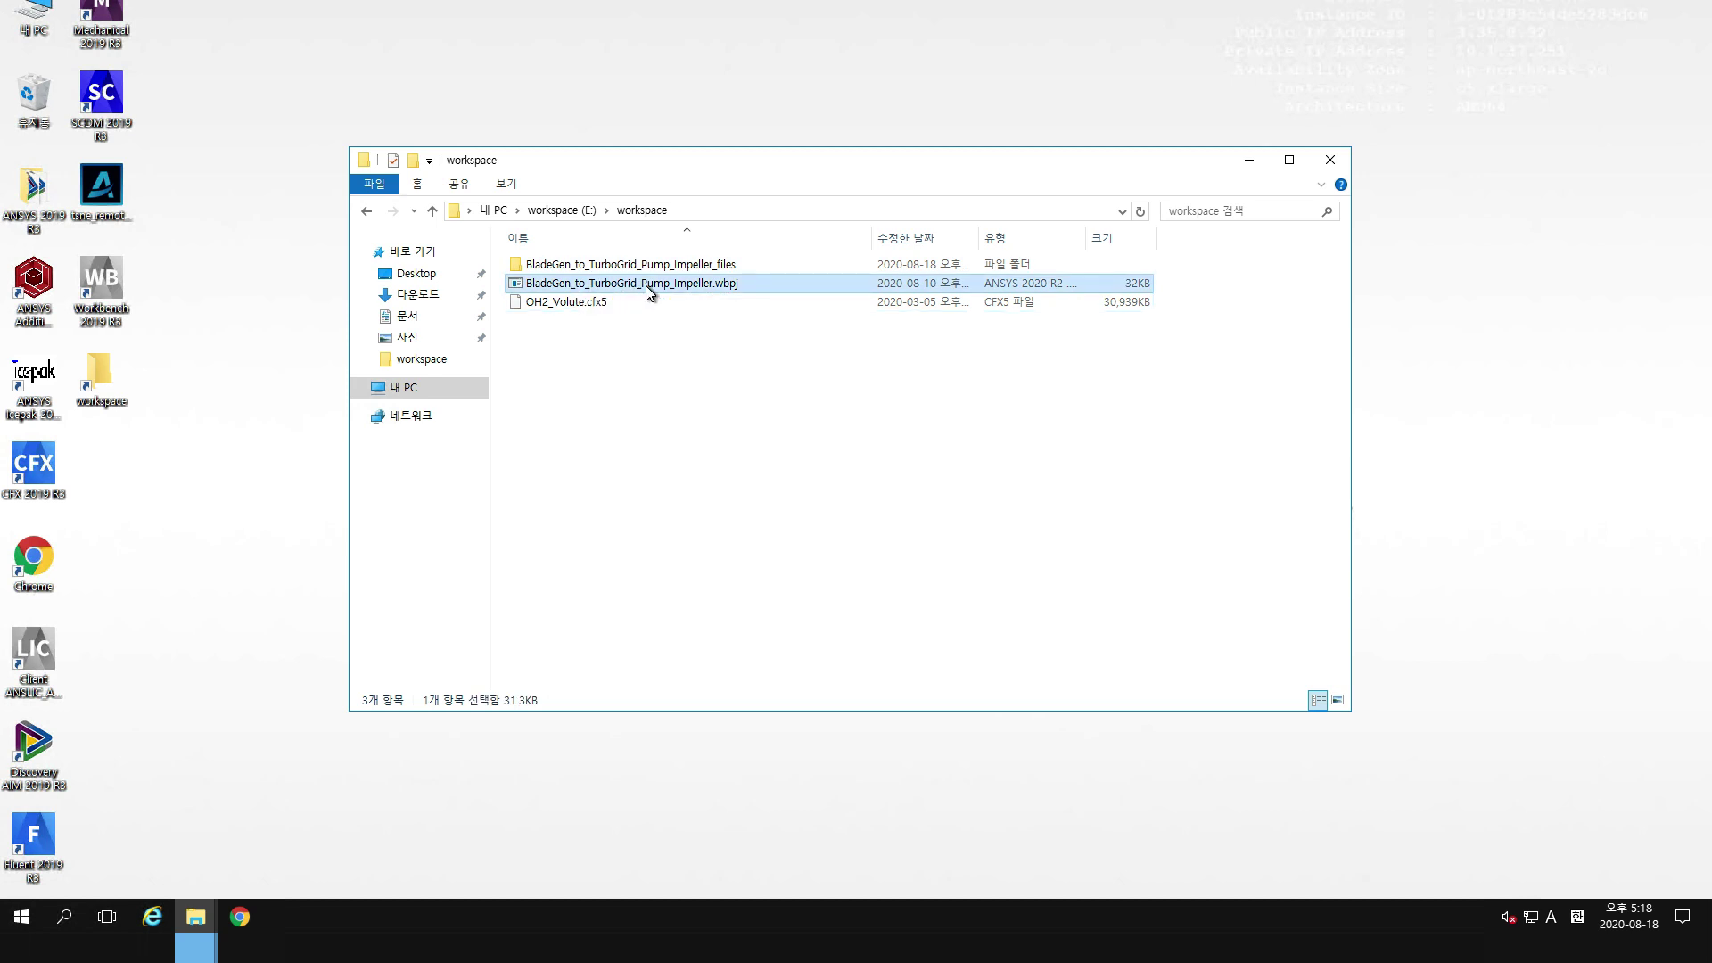
left_click(612, 285)
left_click(570, 284)
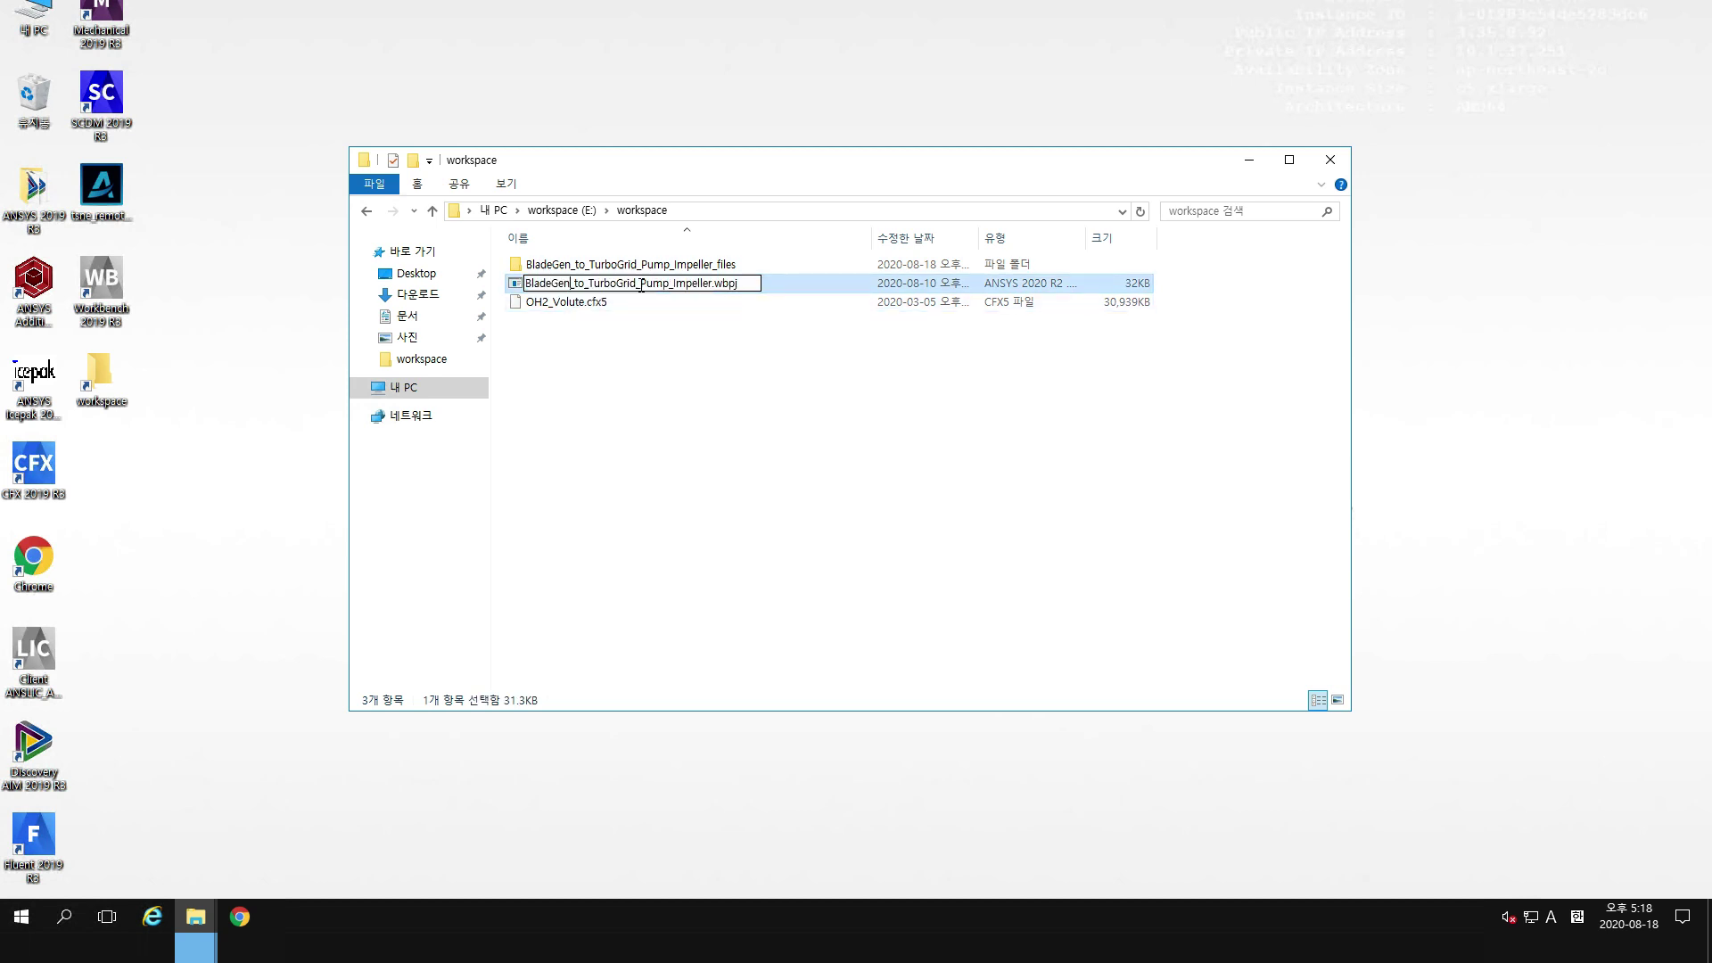
key("BackSpace")
key("BackSpace")
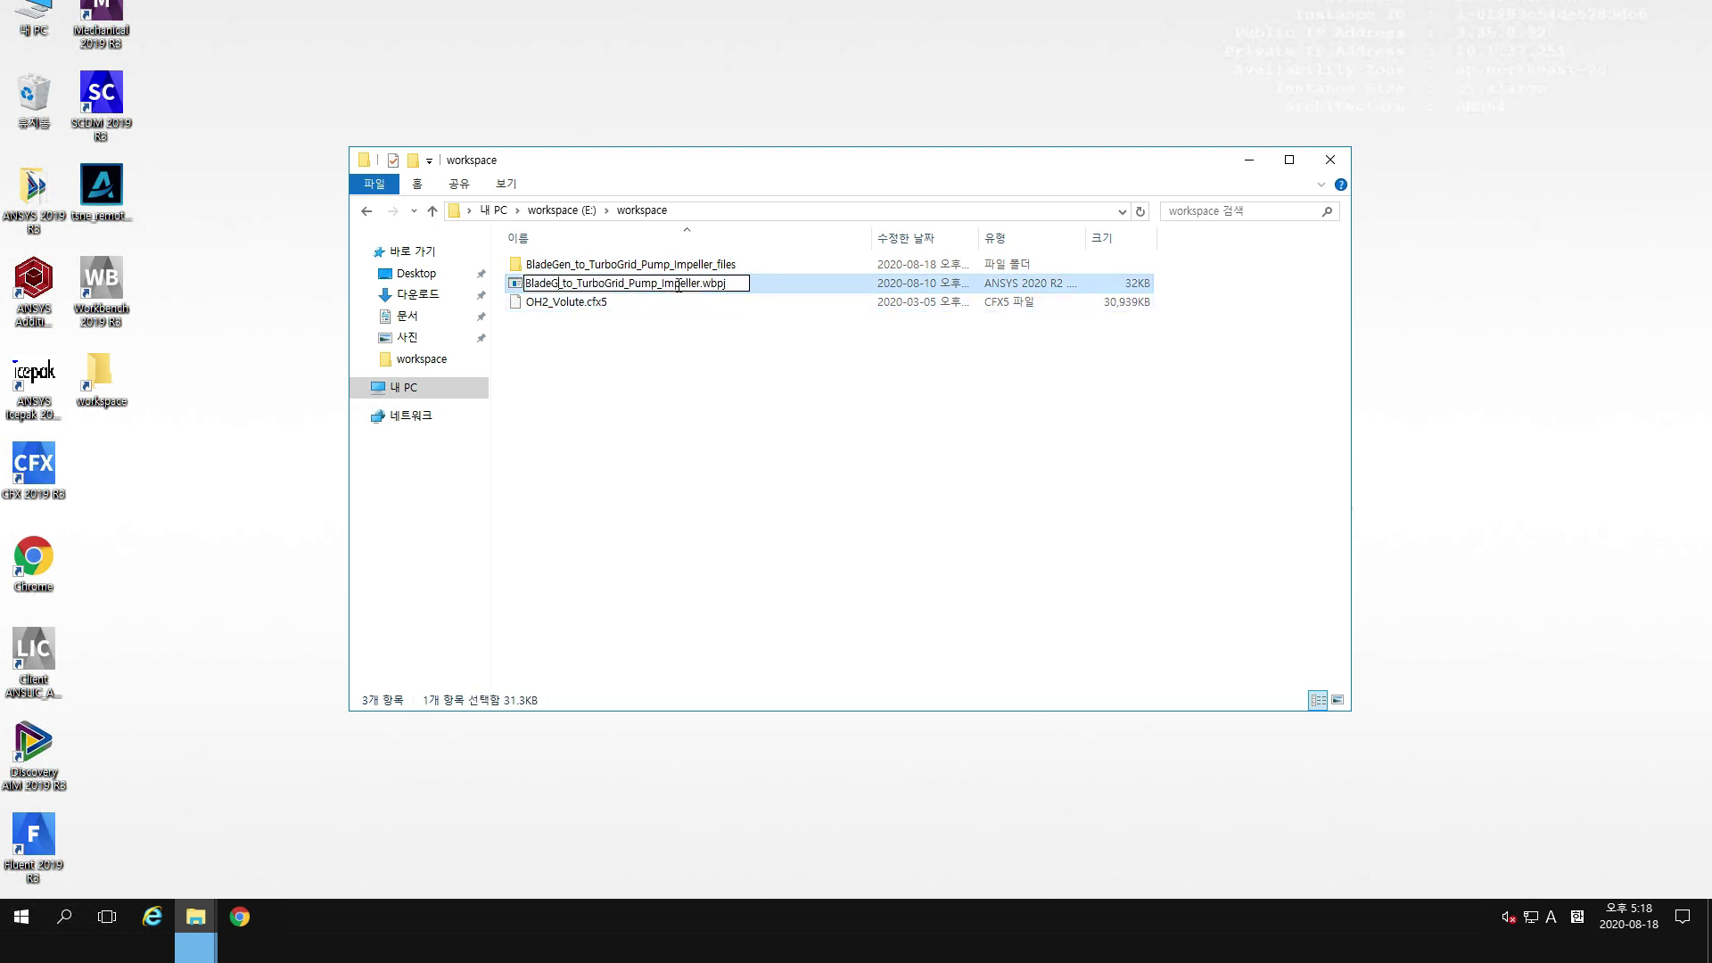
key("BackSpace")
key("BackSpace")
key("BackSpace")
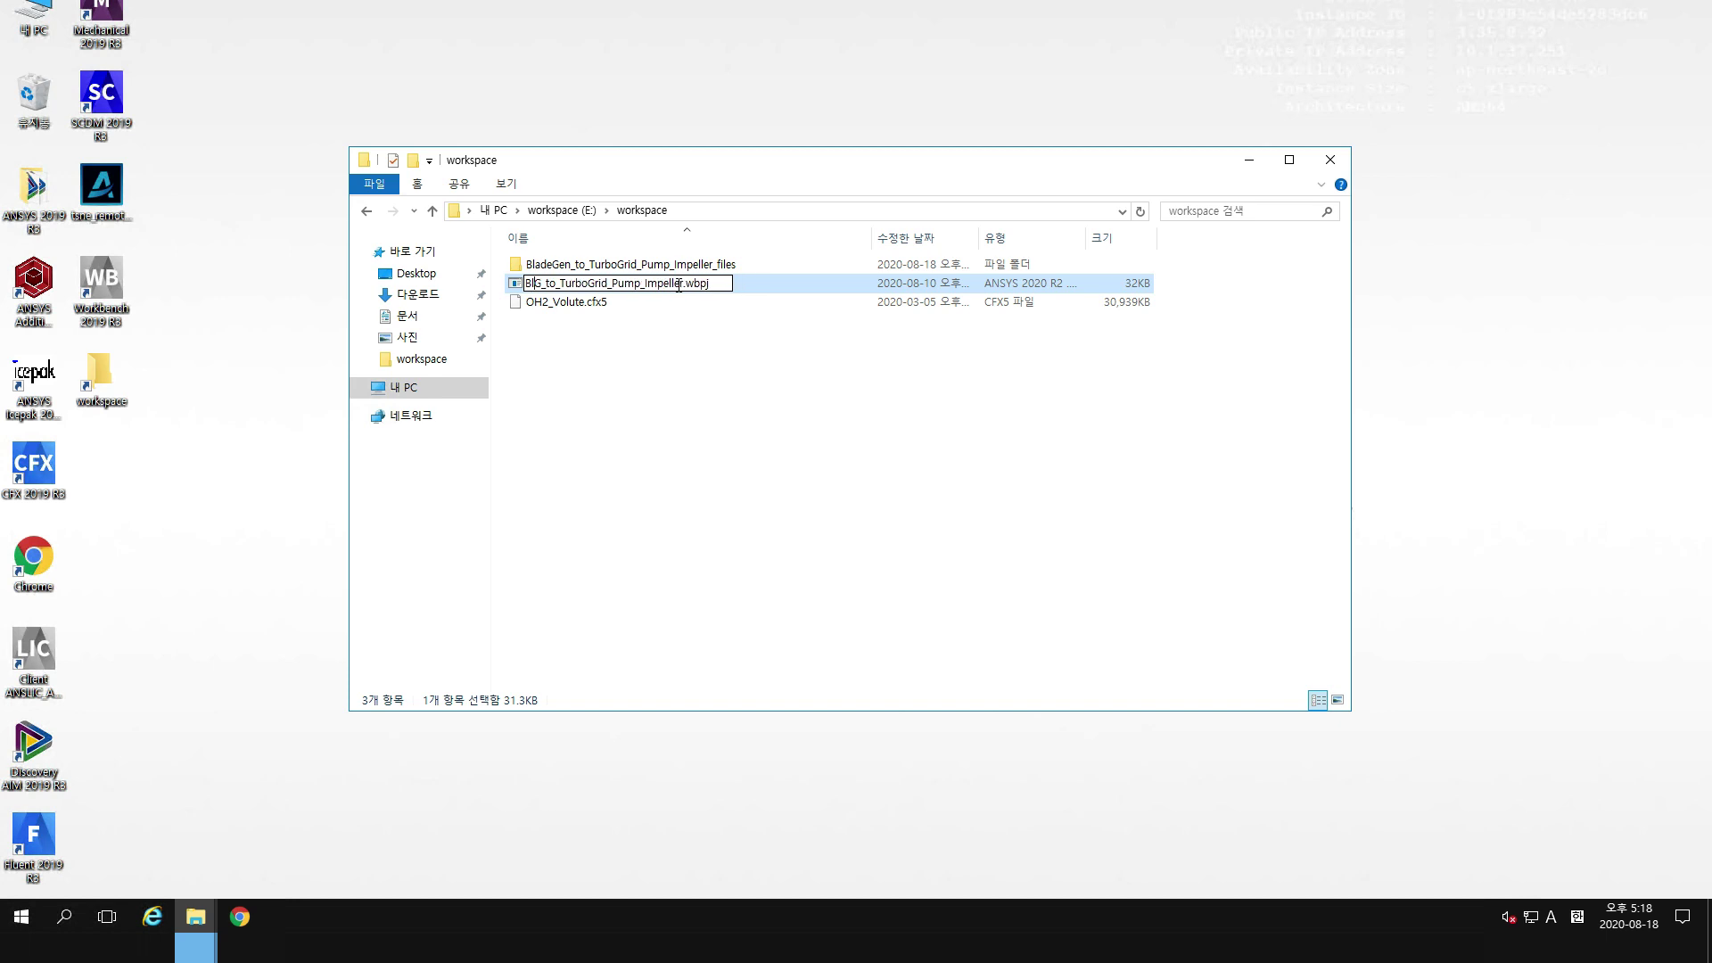
key("BackSpace")
key("BackSpace")
key("BackSpace")
key("BackSpace")
key("BackSpace")
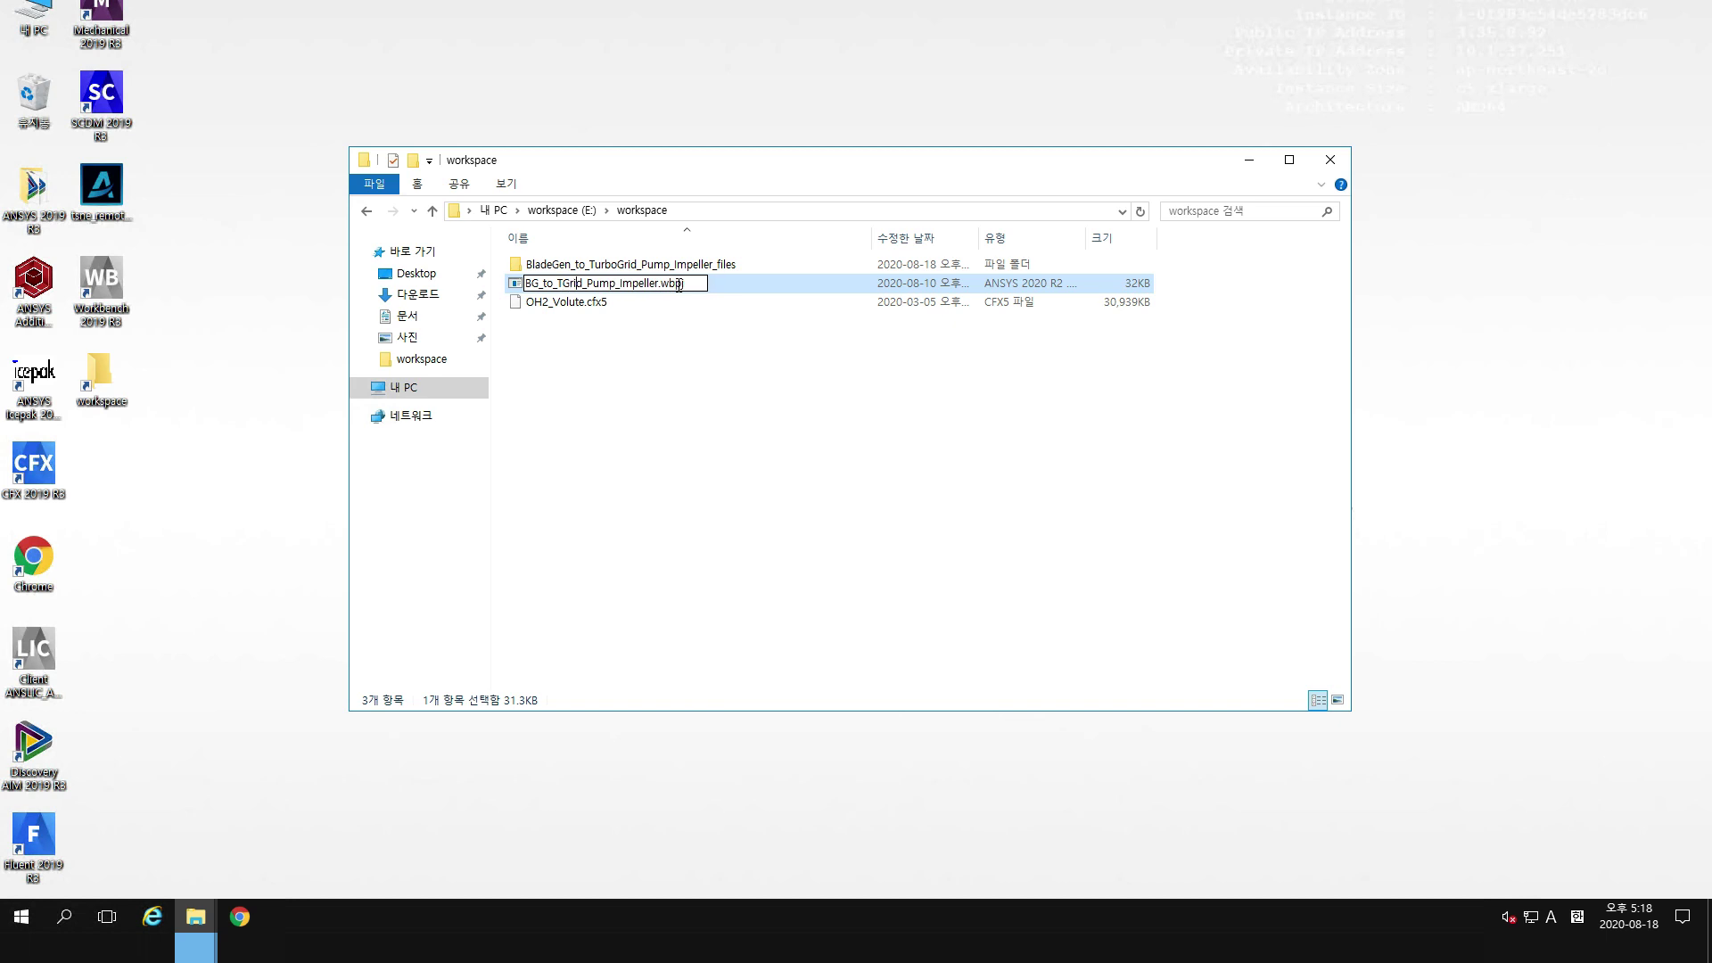
key("BackSpace")
key("BackSpace")
key("BackSpace")
key("BackSpace")
type("G")
key("BackSpace")
key("BackSpace")
key("BackSpace")
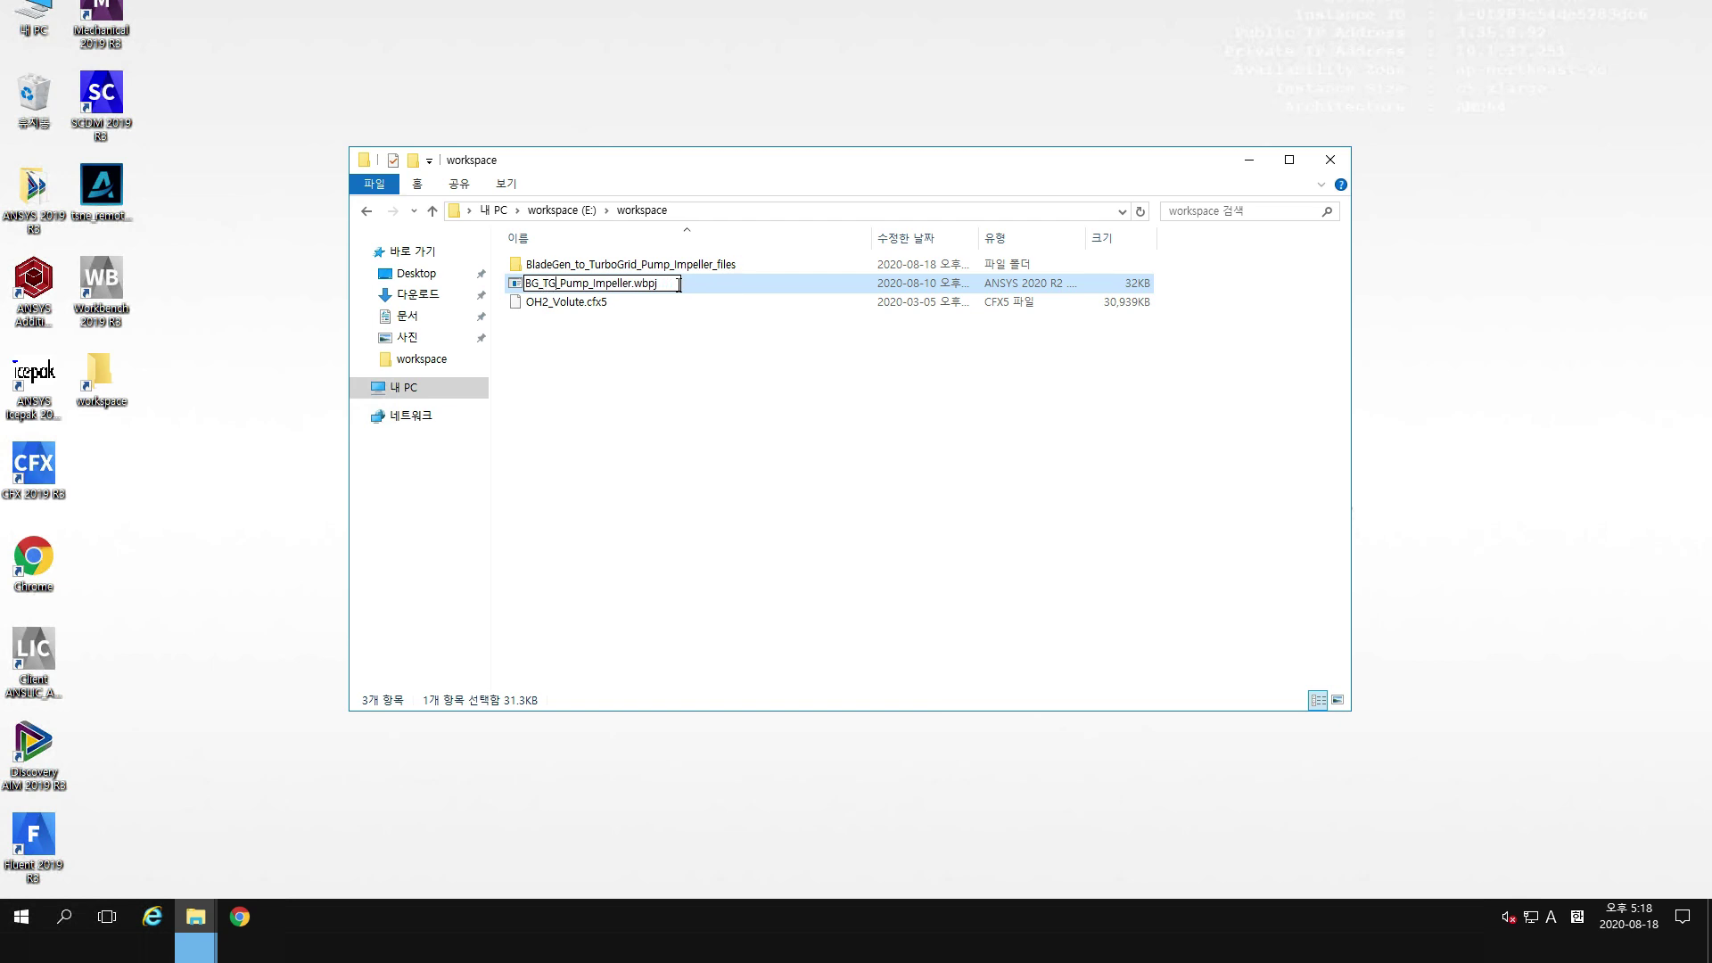
type("_CFX")
type("_Centi")
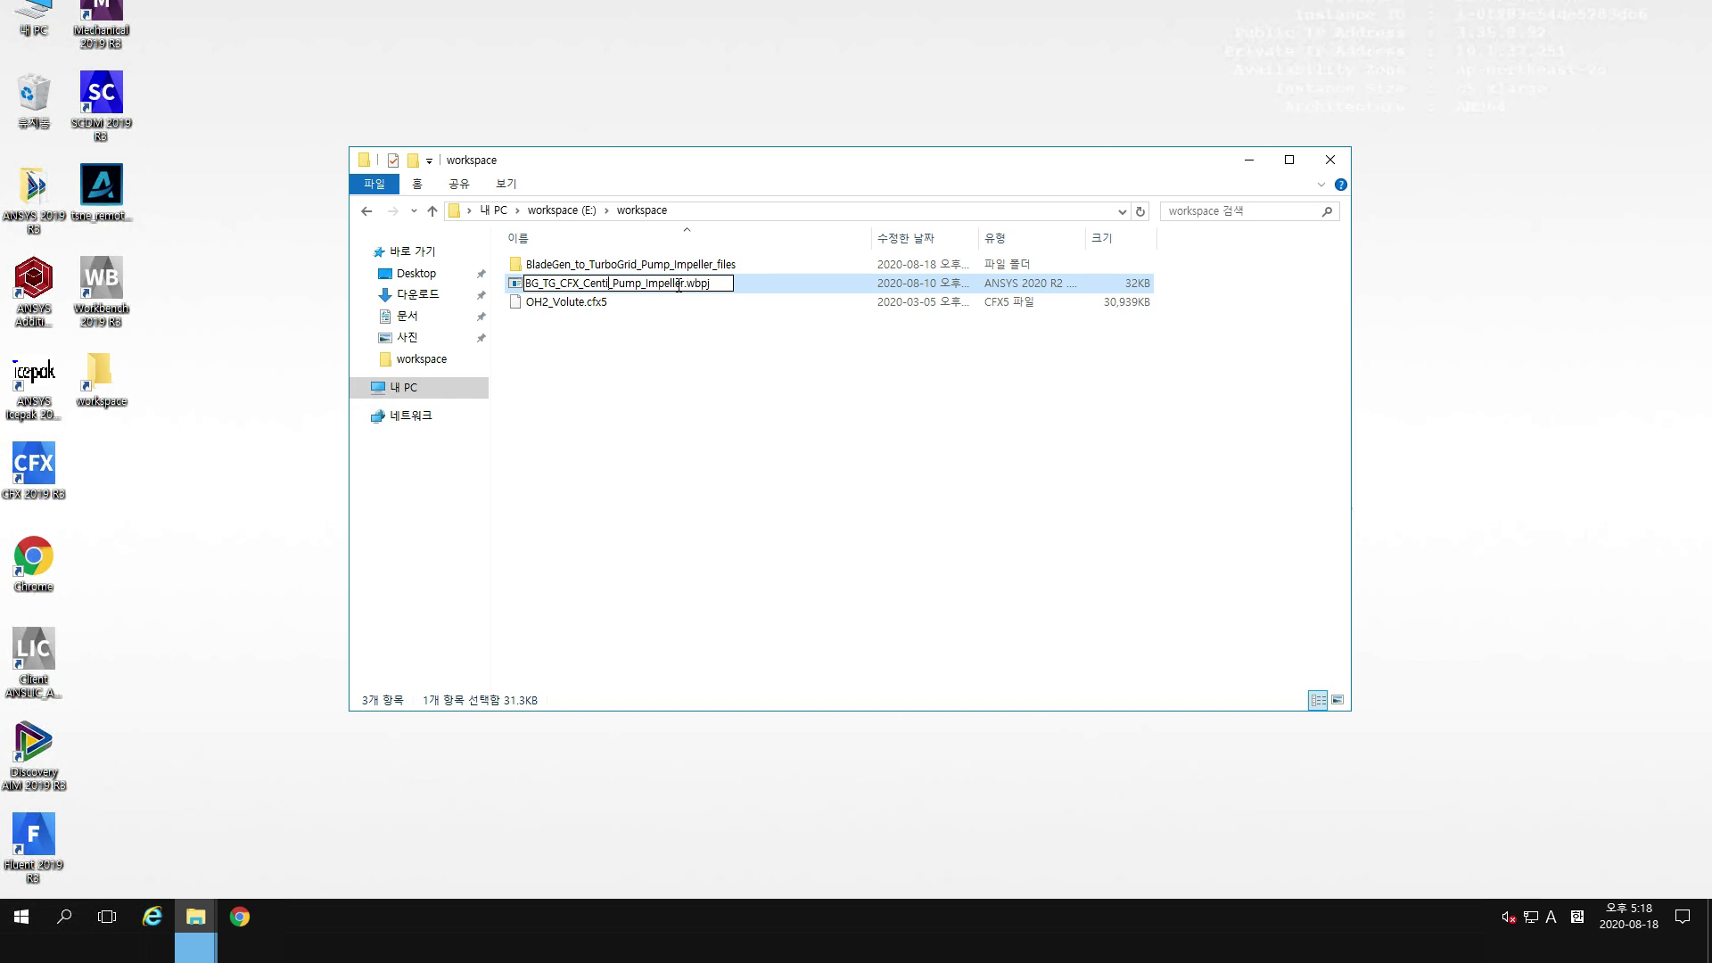
key("BackSpace")
type("rifugal")
key("shift+Right")
key("shift+Right")
key("shift+Right")
key("shift+Right")
key("shift+Right")
key("shift+Right")
key("shift+Right")
key("shift+Right")
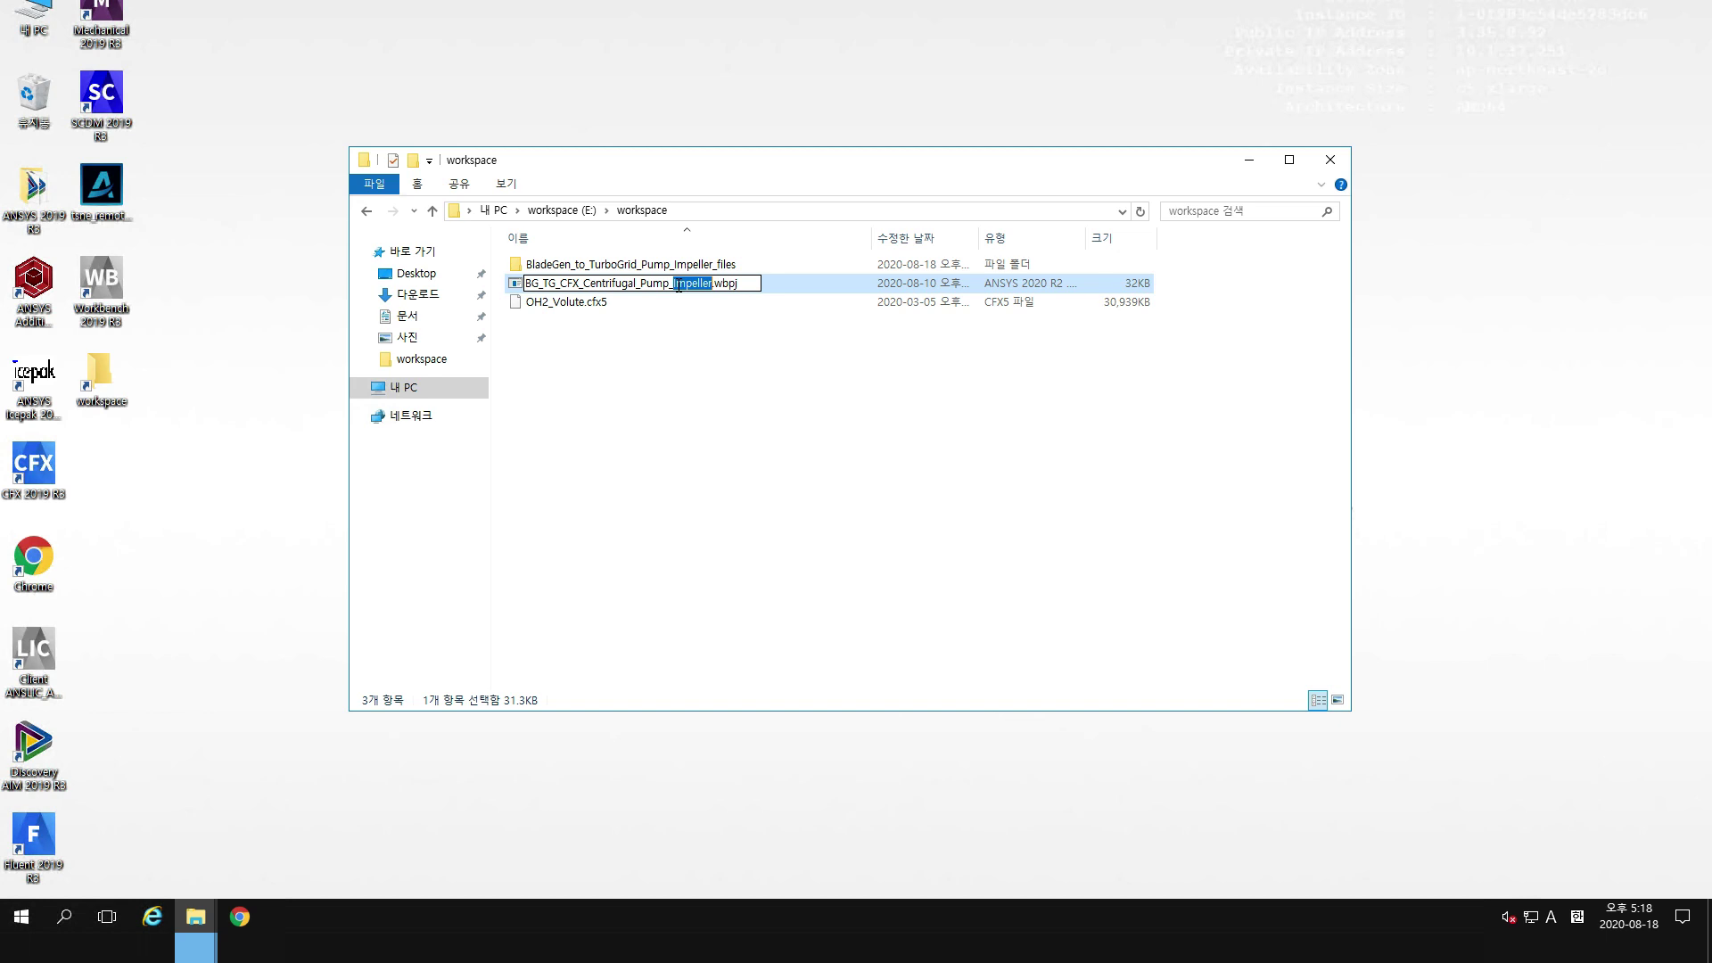
type("With_Volute")
key("shift+Left")
key("shift+Left")
key("shift+Left")
key("shift+Left")
key("shift+Left")
key("shift+Left")
key("shift+Left")
key("shift+Left")
key("shift+Left")
key("shift+Left")
key("shift+Left")
key("shift+Left")
key("shift+Left")
key("shift+Left")
key("shift+Left")
key("shift+Left")
key("shift+Left")
key("shift+Left")
key("shift+Left")
key("shift+Left")
key("ctrl+c")
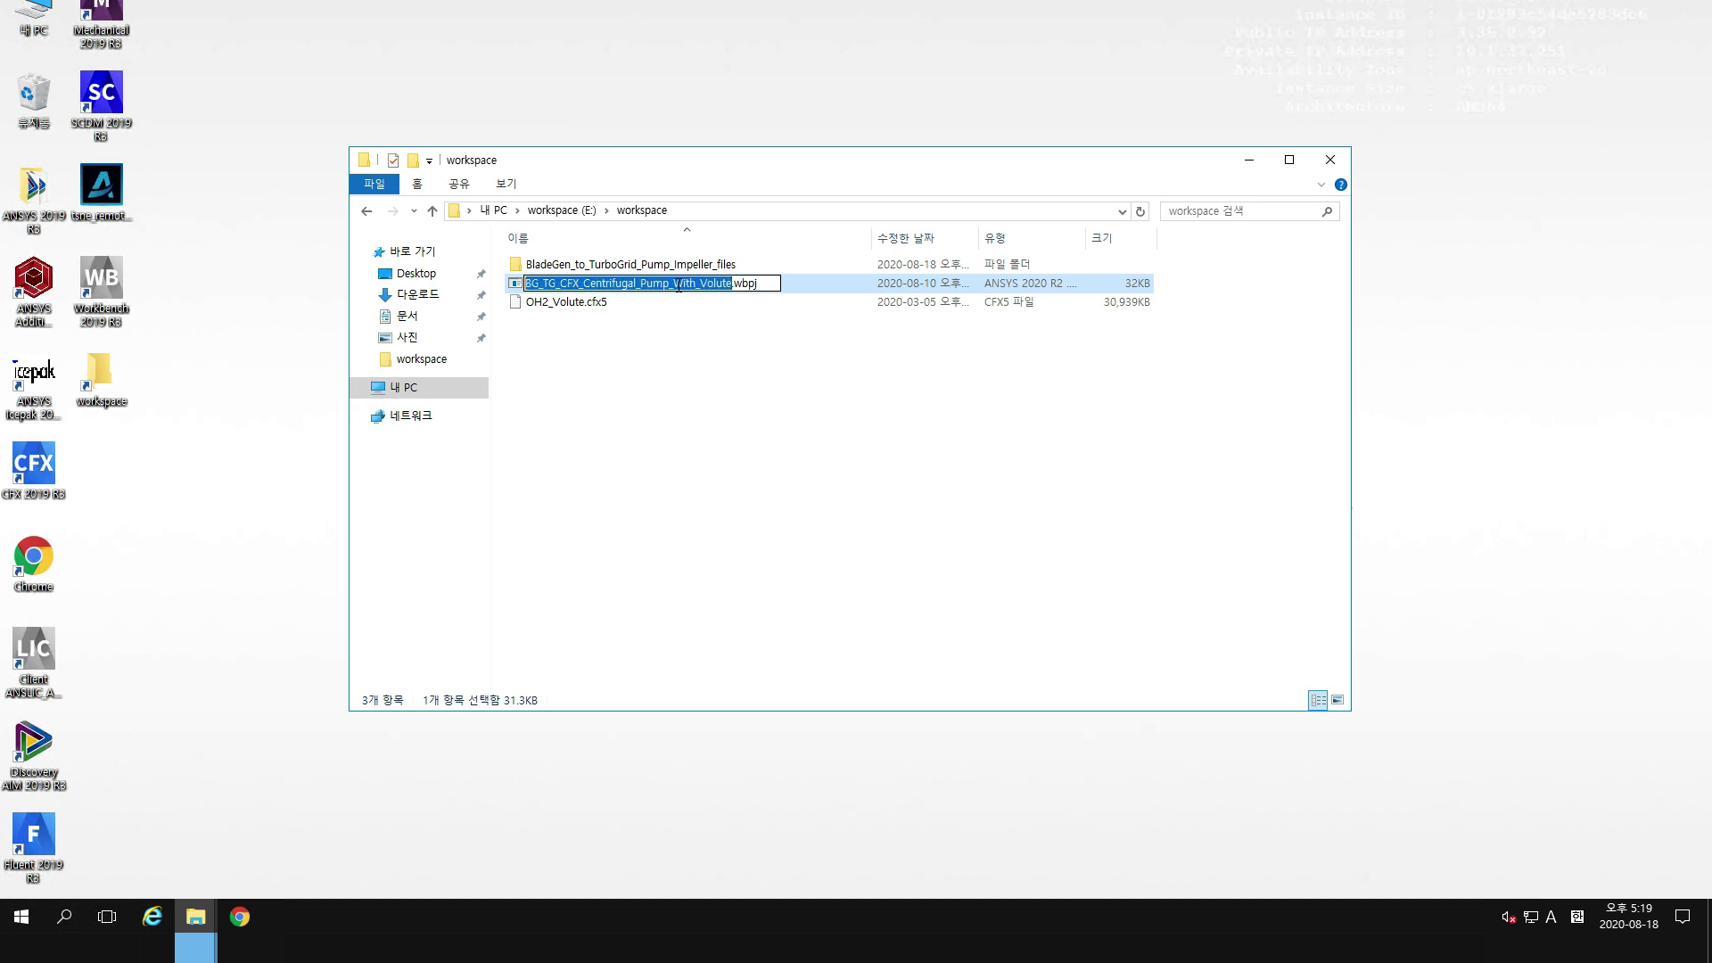
left_click(669, 343)
Rename the BladeGen_to_TurboGrid_Pump_Impeller_files folder as BG_TG_CFX_Centrifugal_Pump_With_Volute_files using the copied base name.
left_click(631, 264)
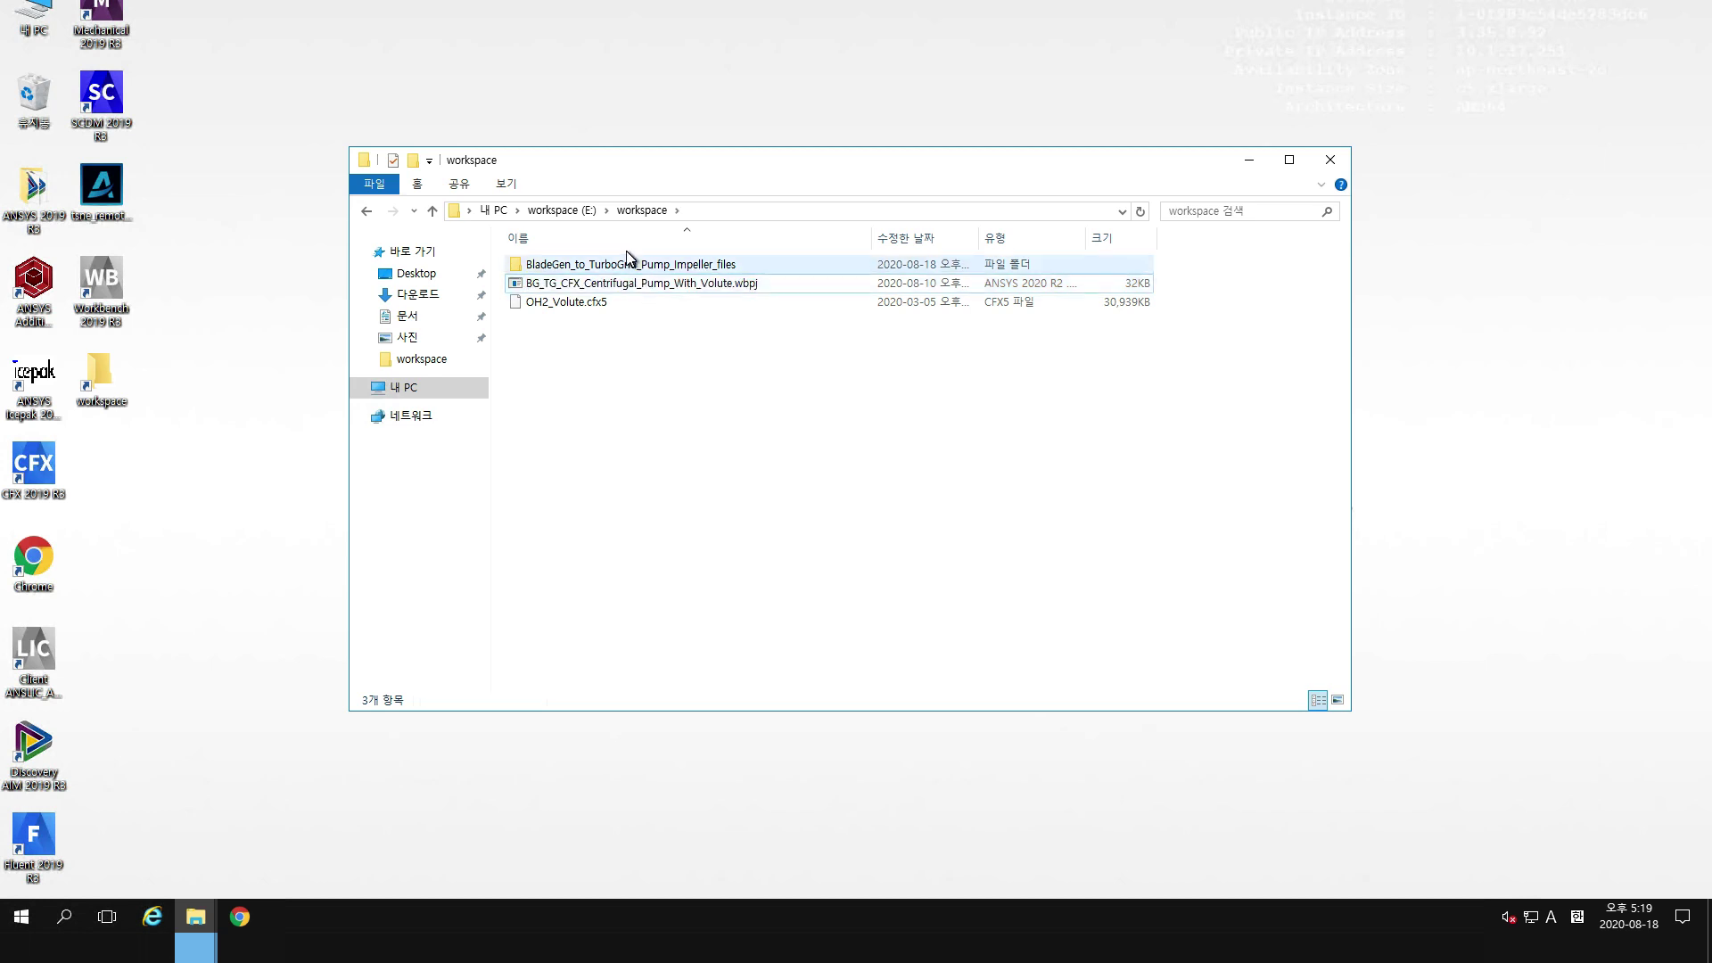
left_click(701, 265)
left_click_drag(715, 265, 381, 277)
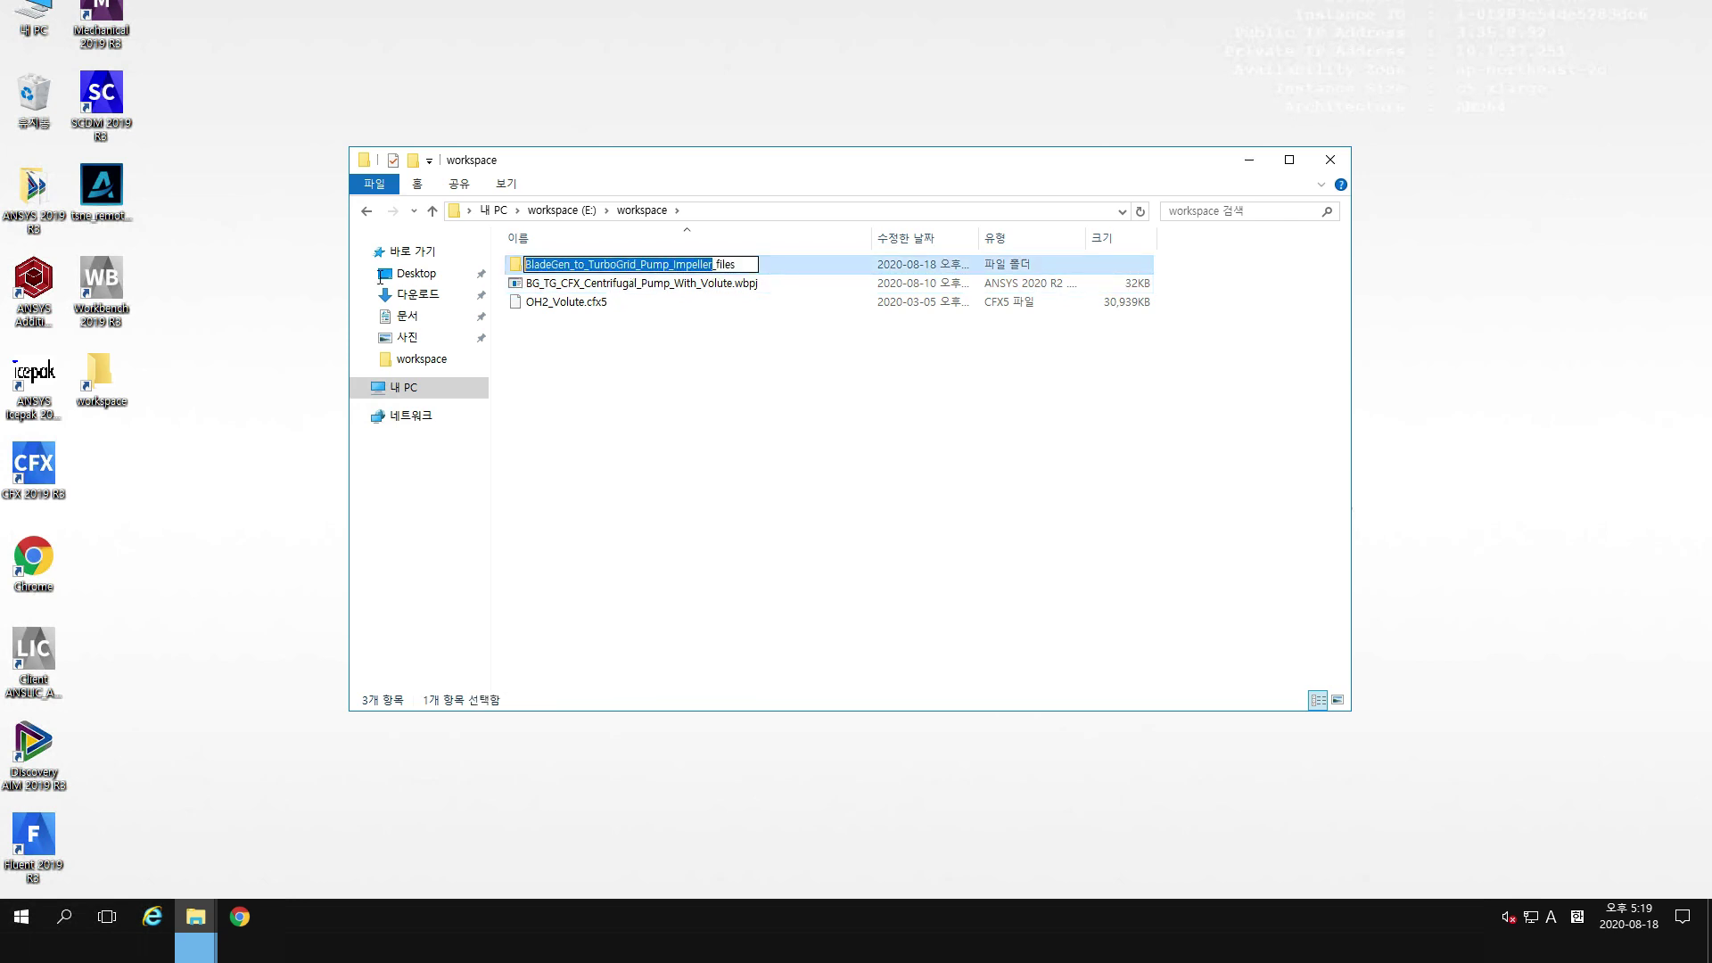
key("ctrl+v")
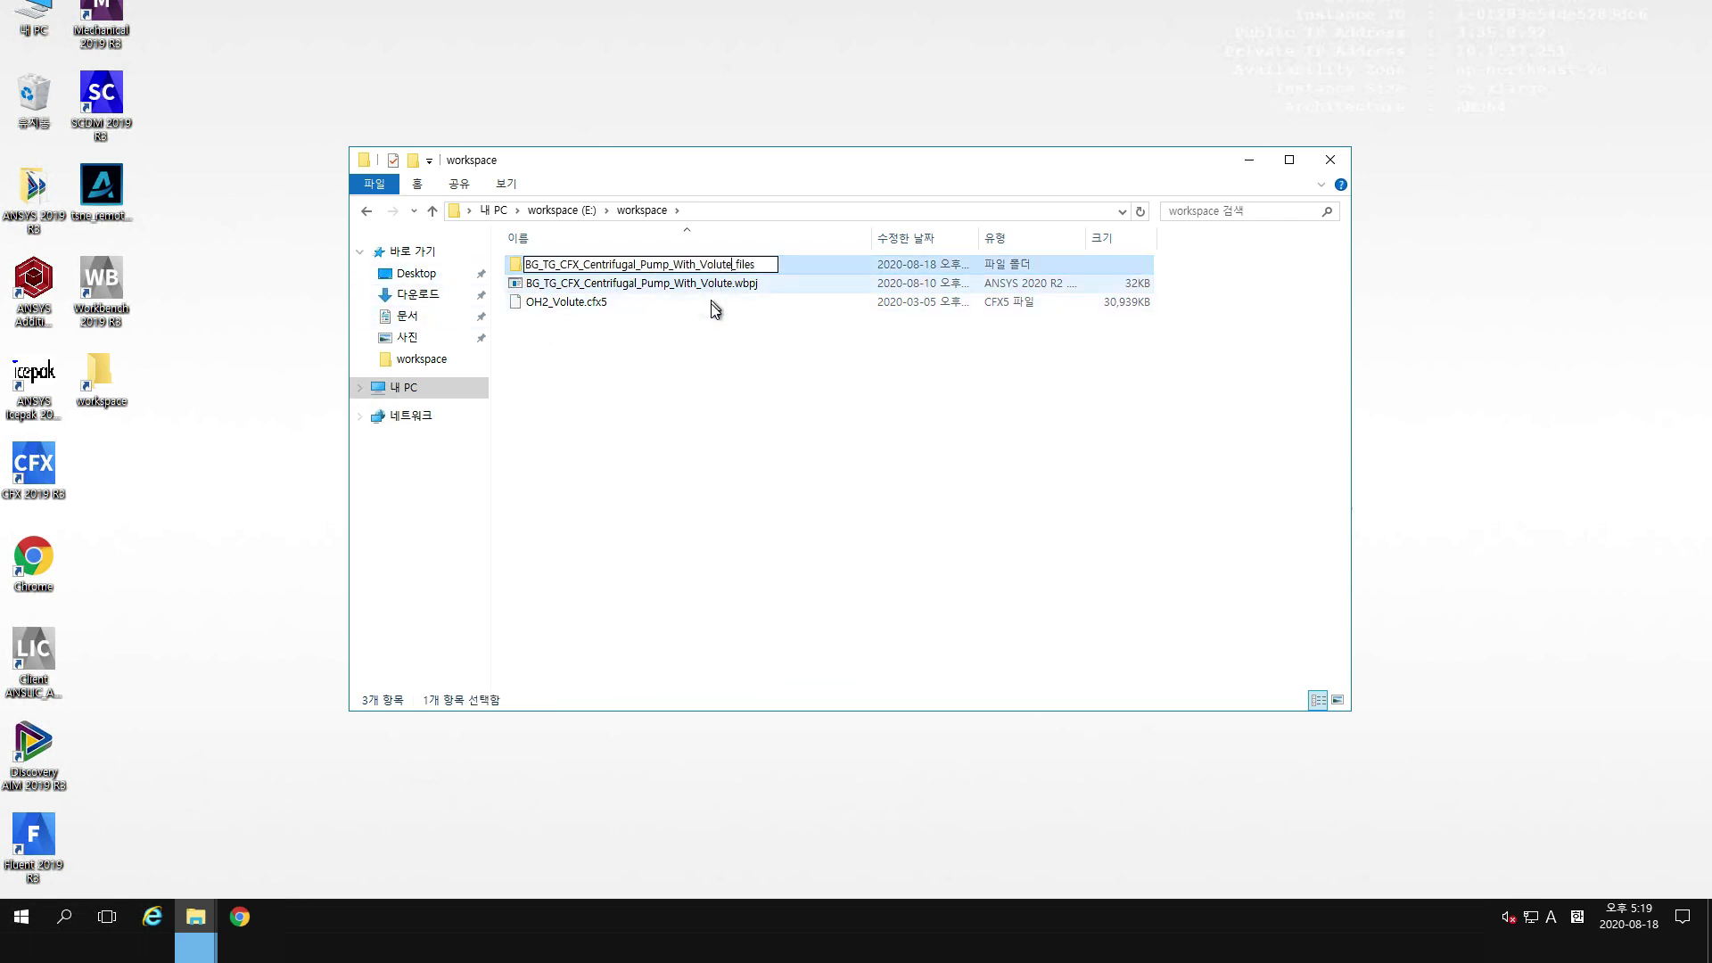
left_click(704, 346)
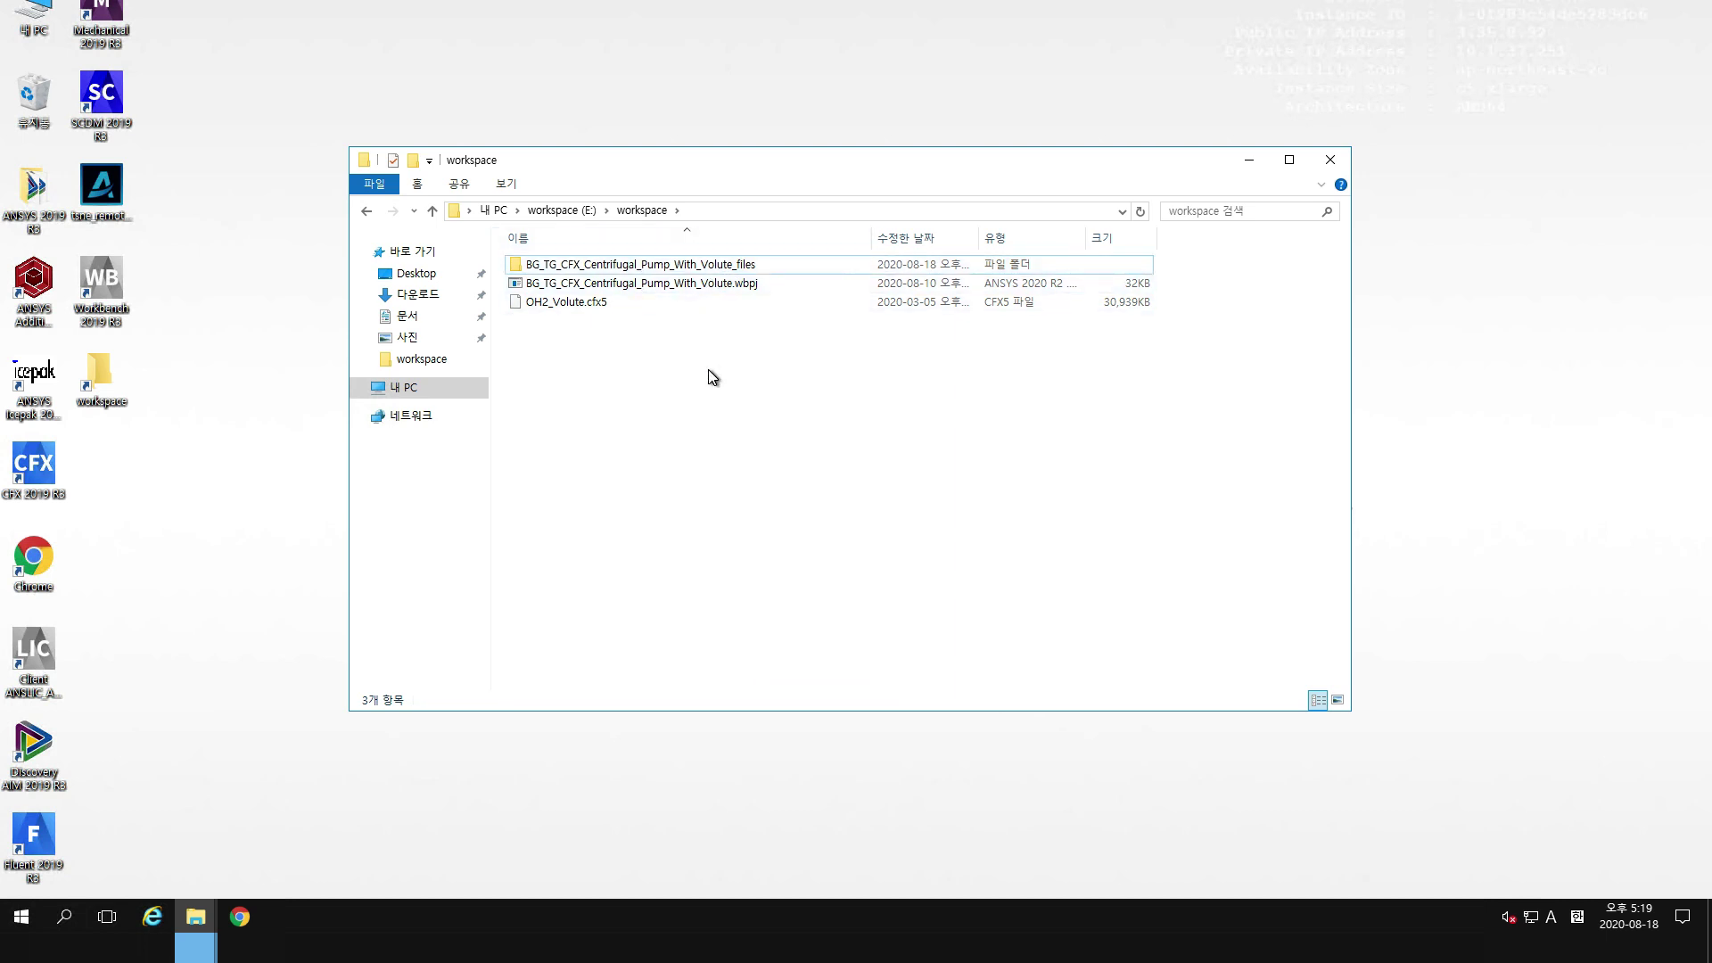
left_click(660, 284)
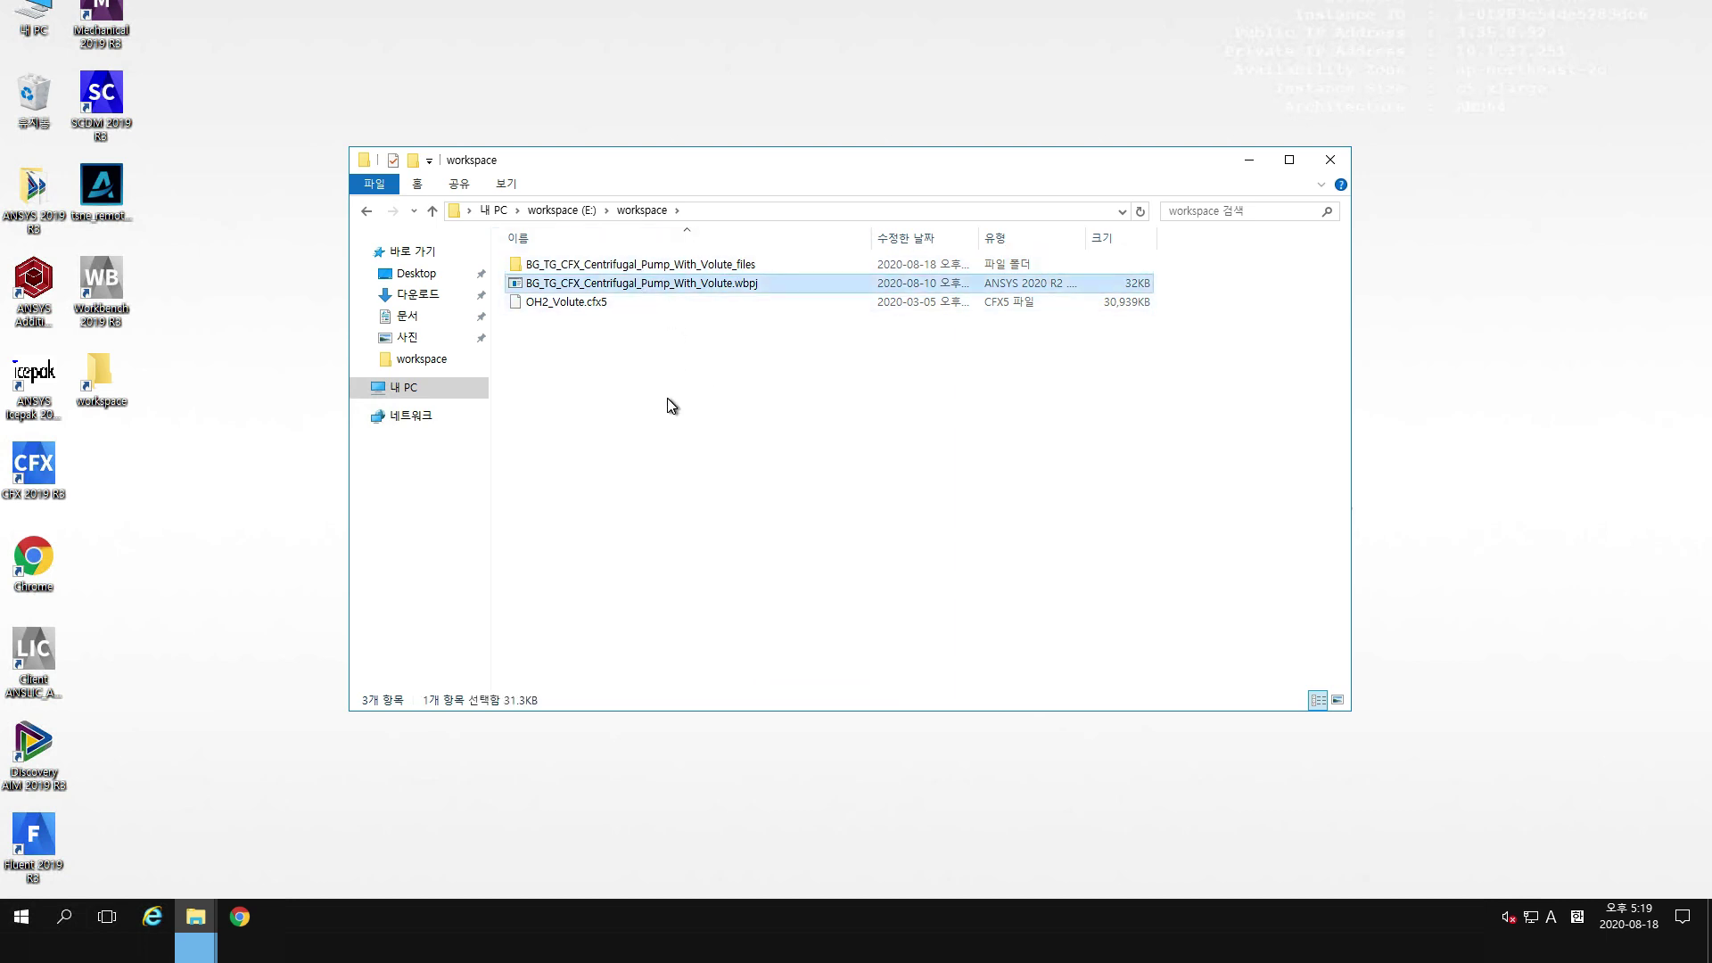
left_click(671, 406)
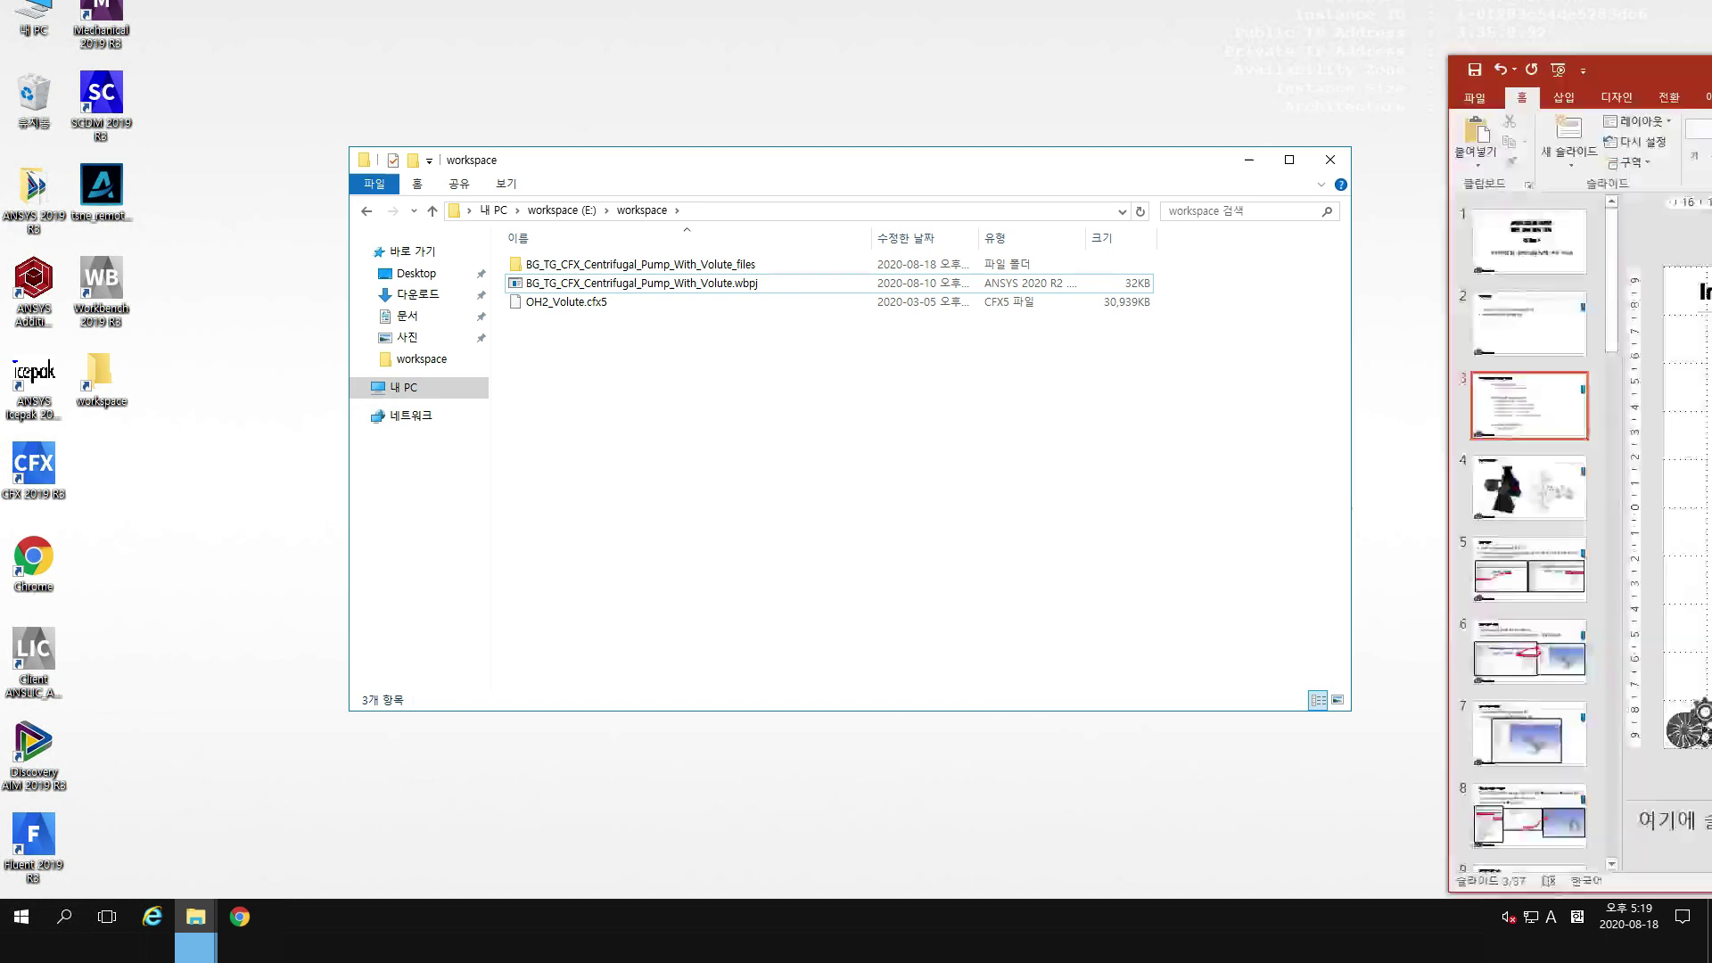
Switch to the PowerPoint workshop slides, review the initial design parameters and pump design, and close the presentation.
left_click_drag(1711, 35, 1112, 41)
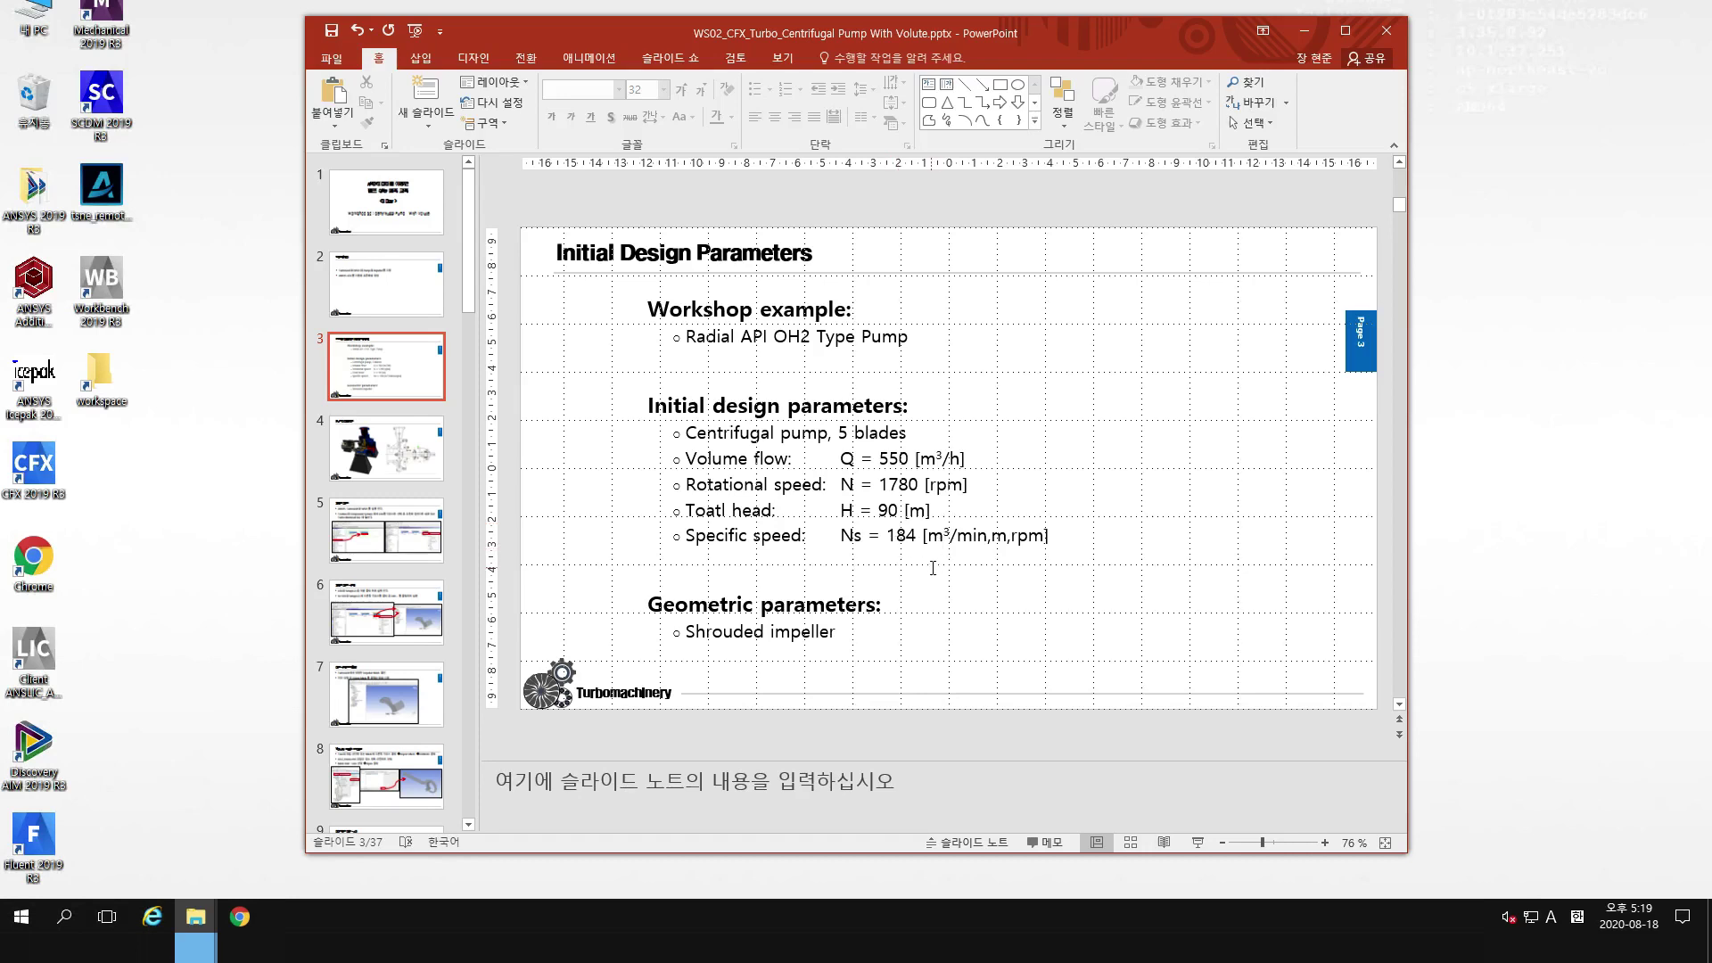
scroll(752, 465, "down", 1)
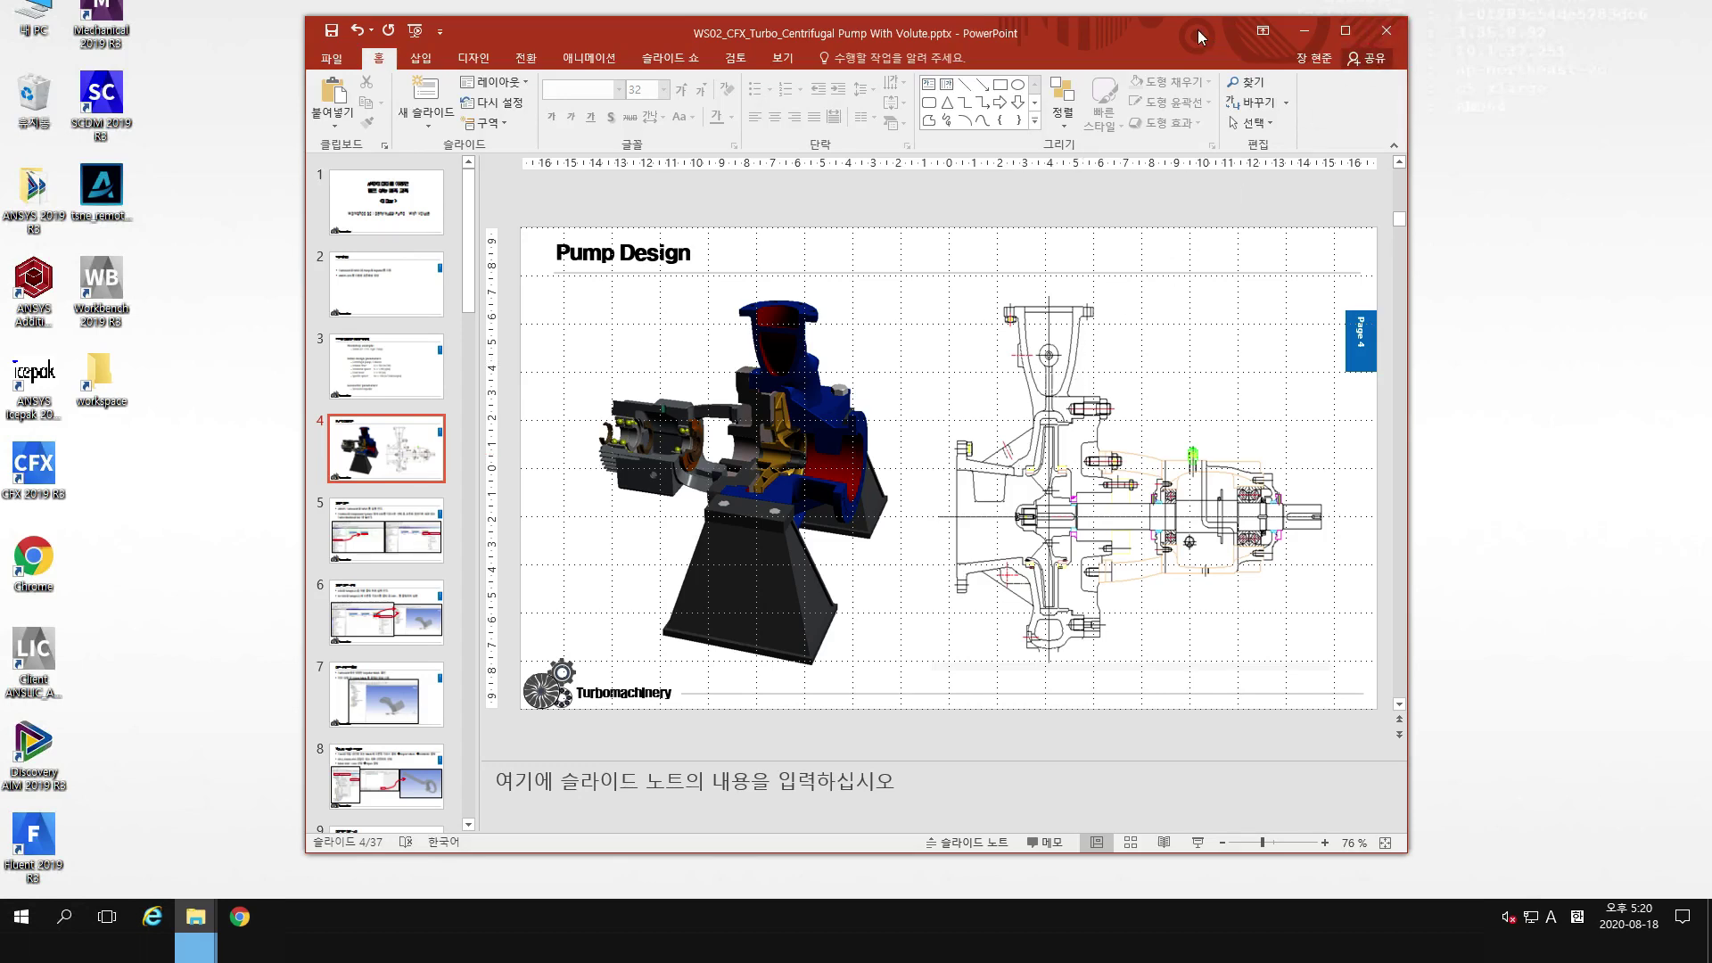
key("alt+F4")
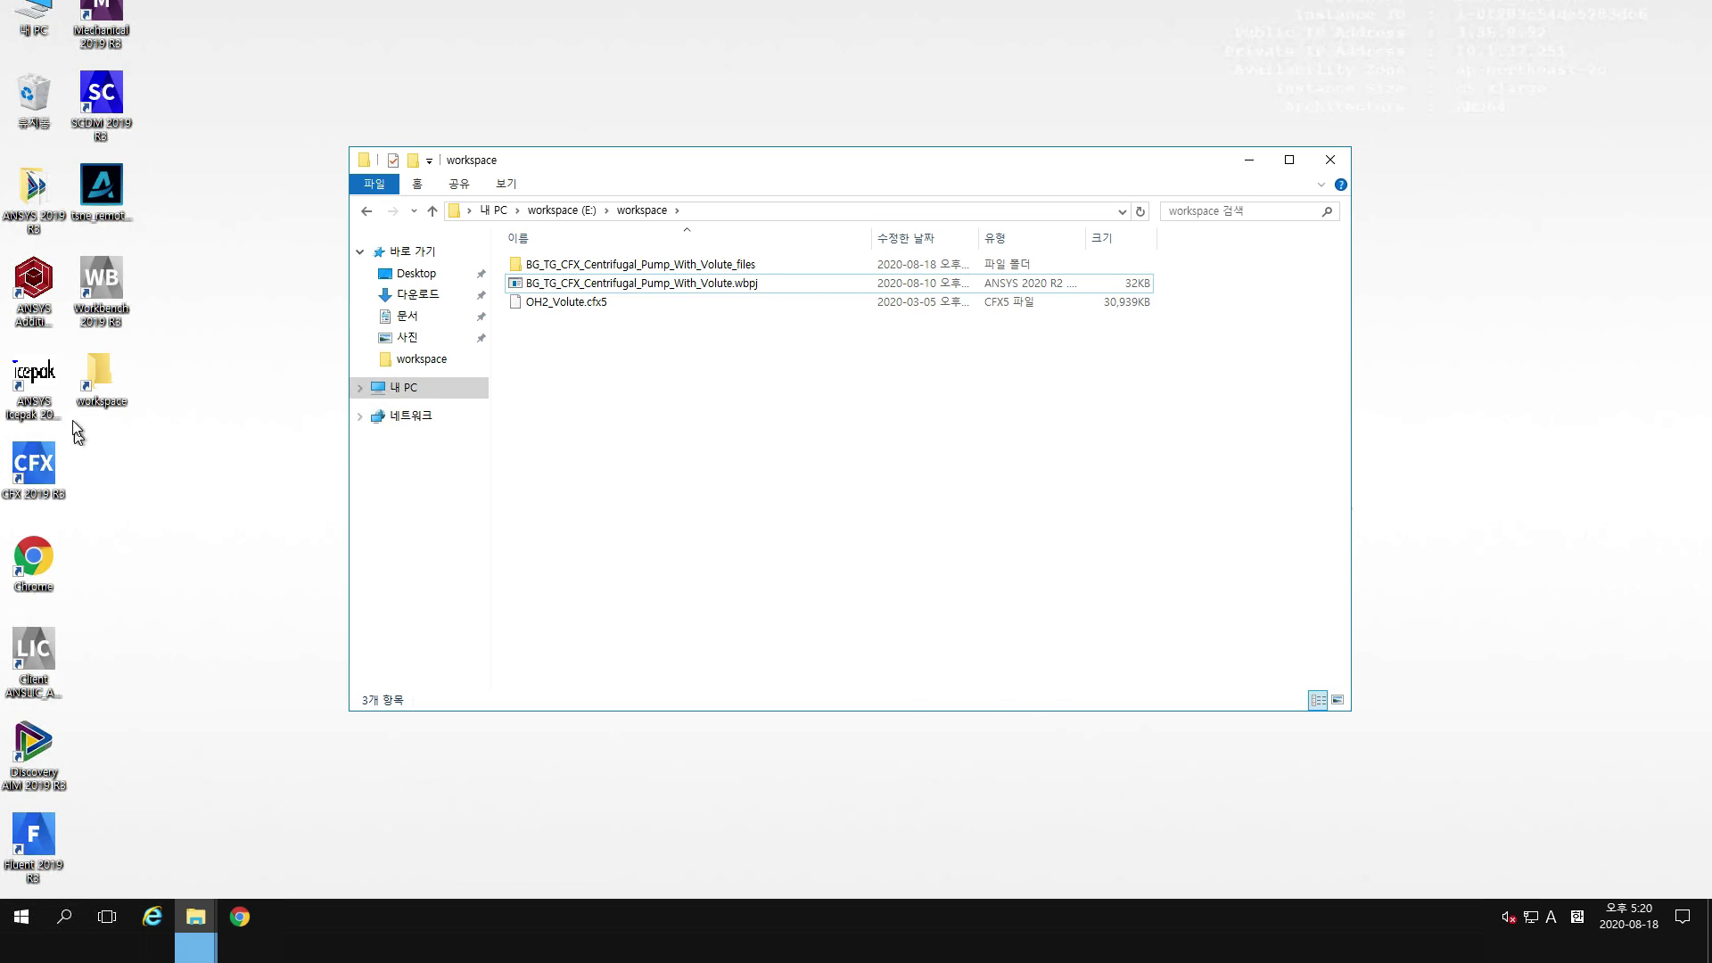
Switch to Workbench 2019 R3 and open the project BG_TG_CFX_Centrifugal_Pump_With_Volute.wbpj from the workspace folder.
double_click(100, 283)
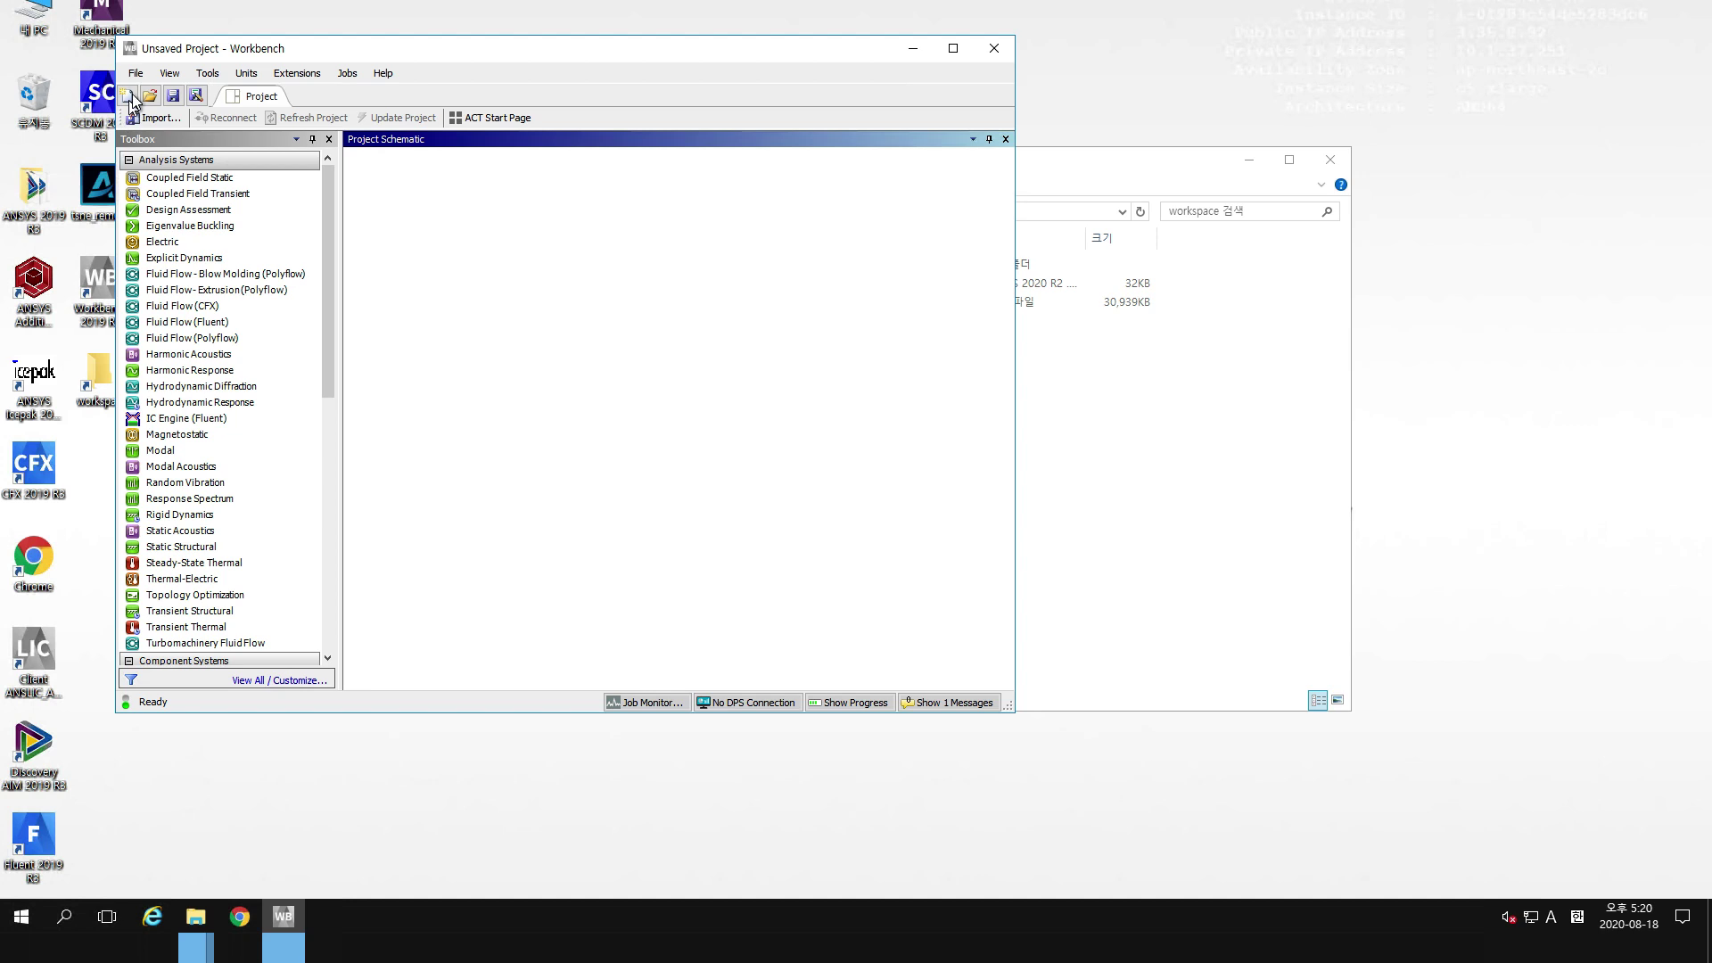
left_click(151, 96)
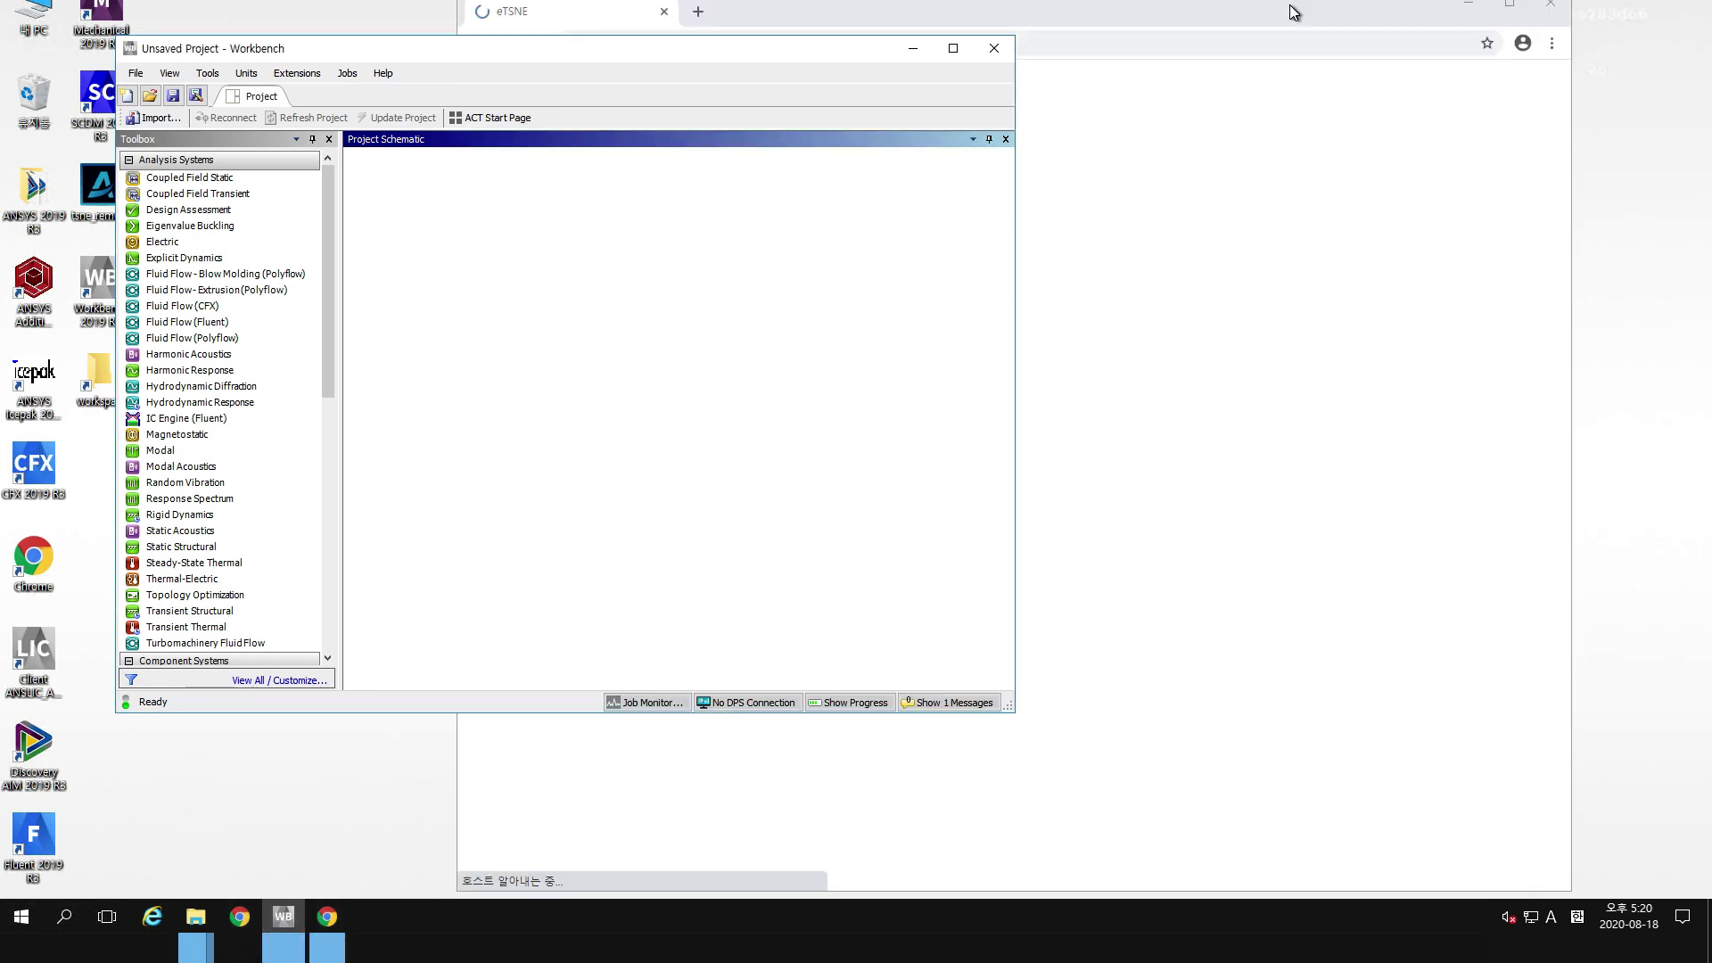
left_click(1289, 9)
left_click(1549, 7)
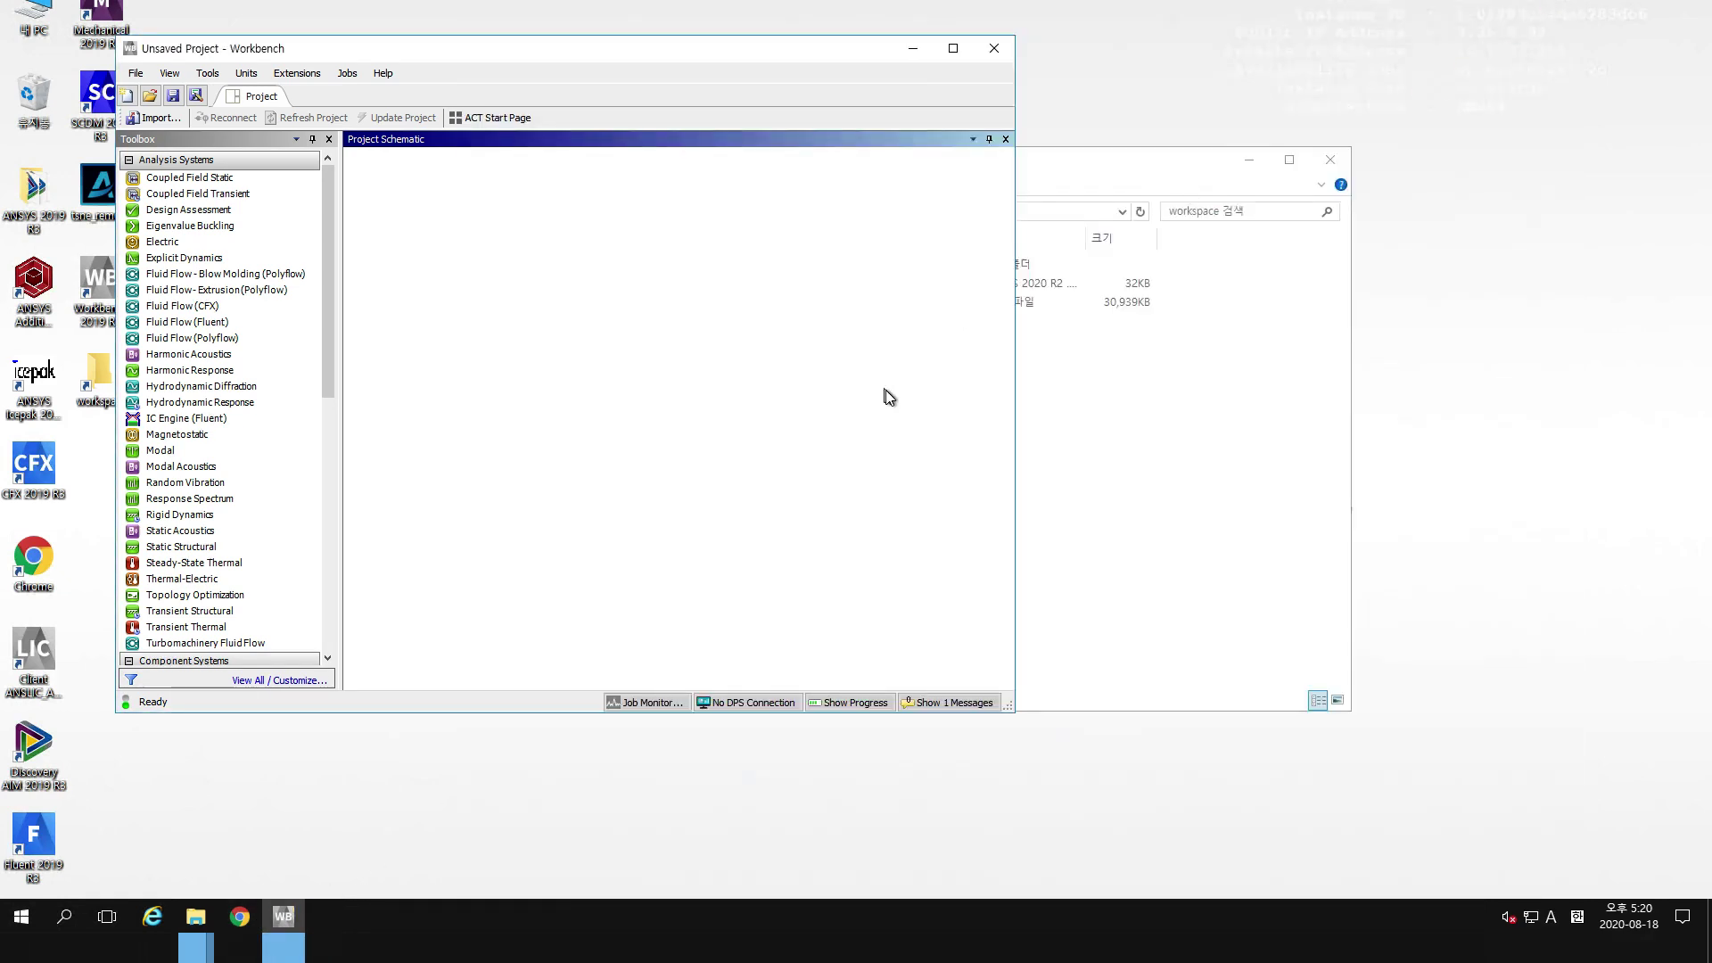
left_click(149, 95)
left_click(437, 205)
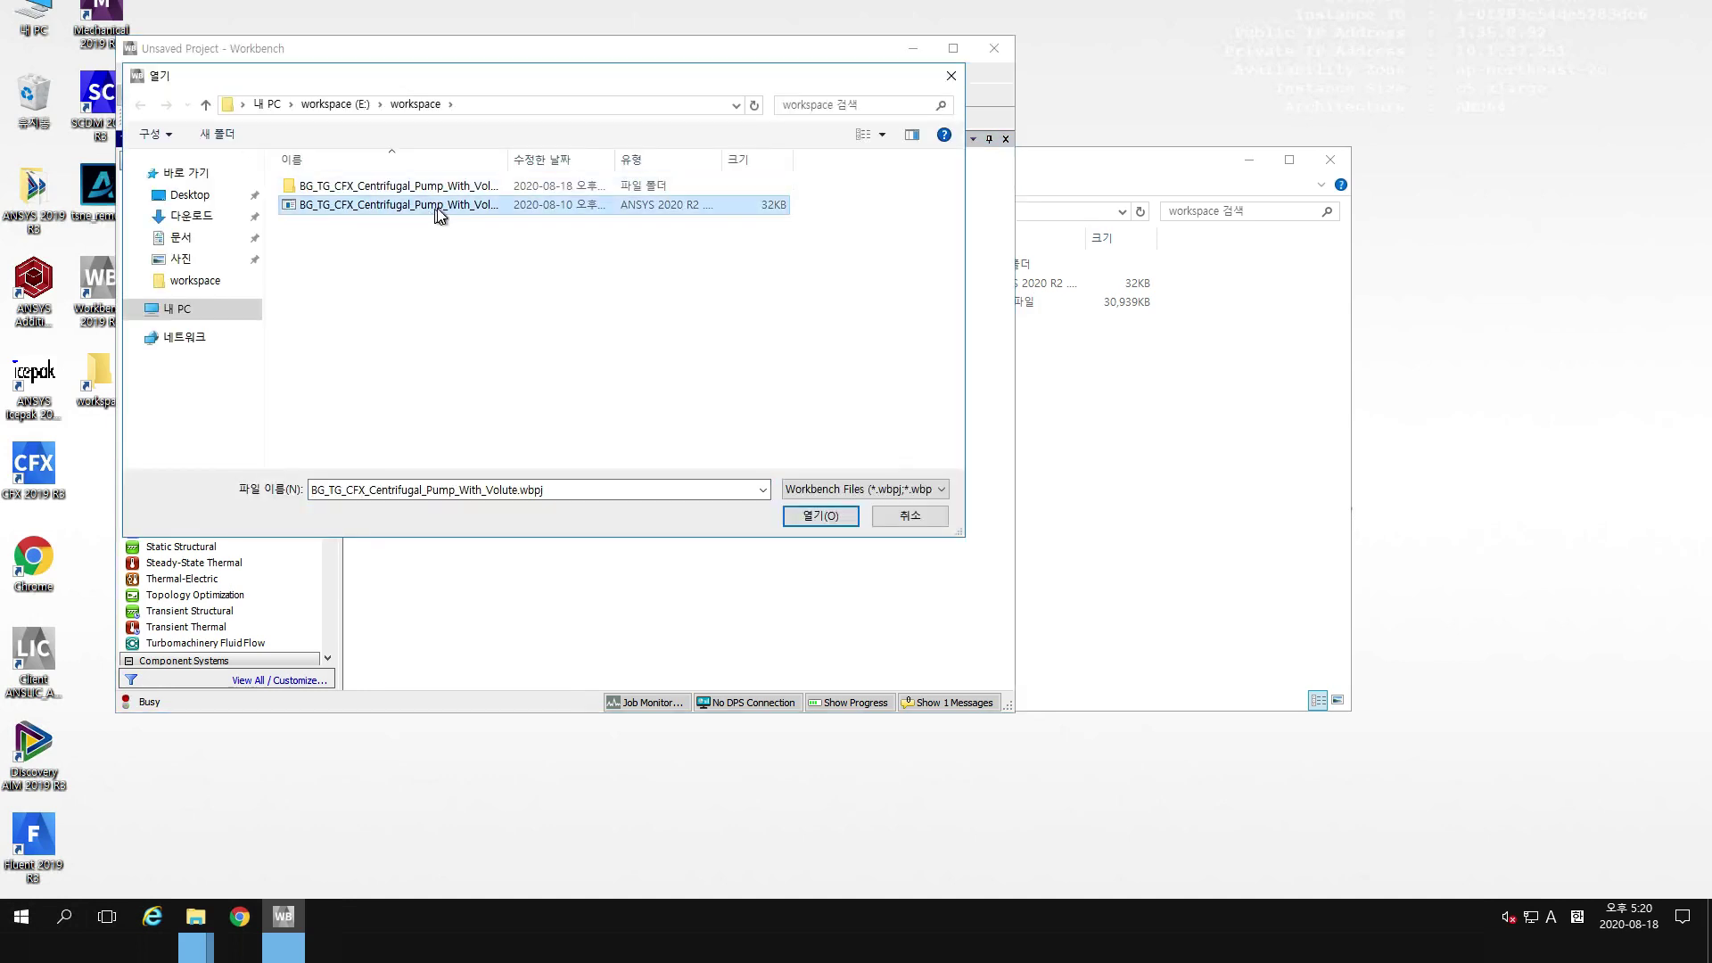
left_click_drag(508, 170, 633, 170)
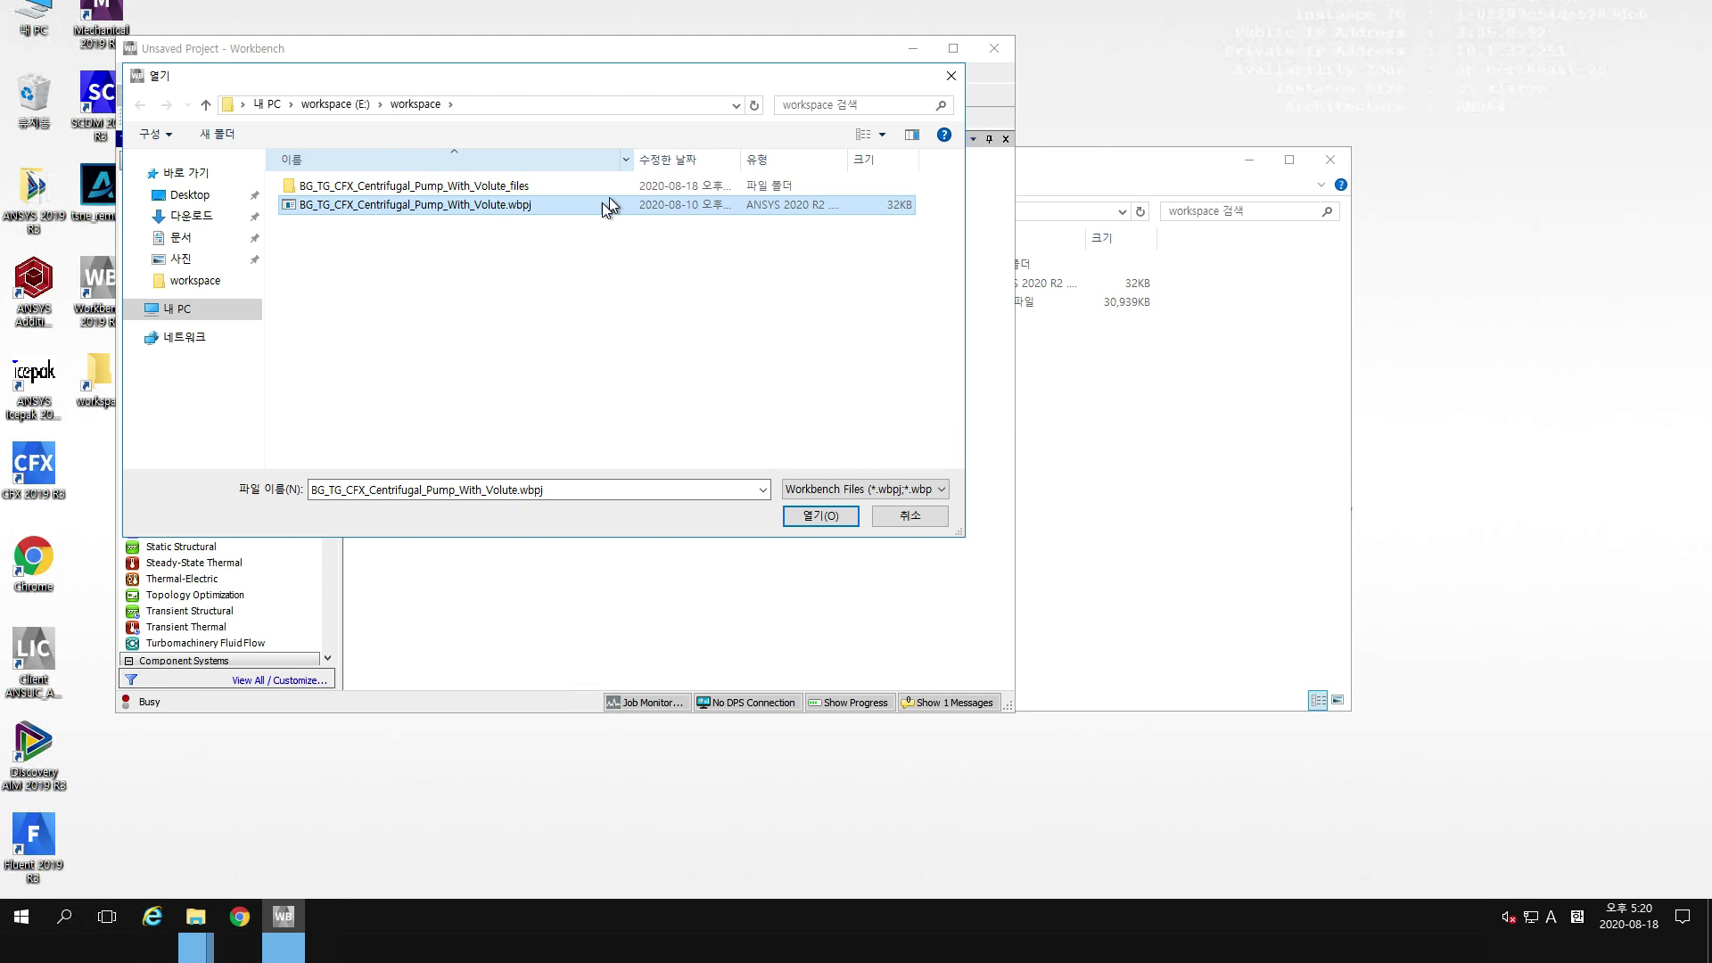
left_click(815, 517)
left_click(803, 522)
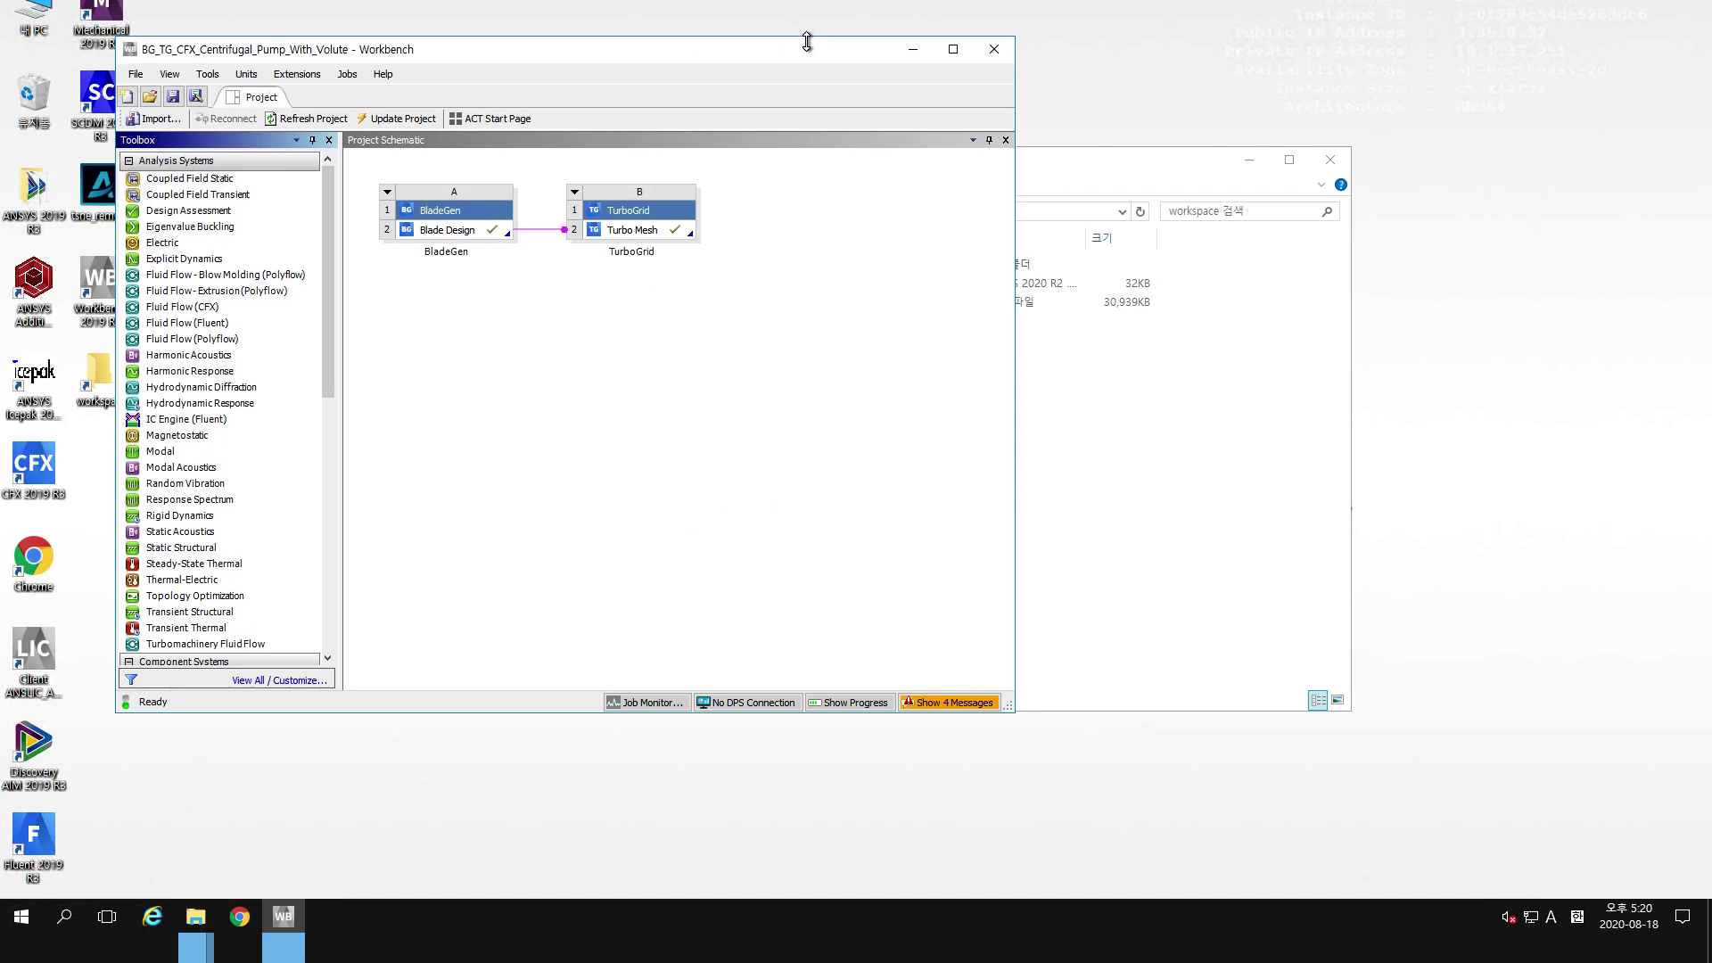
left_click_drag(775, 59, 957, 68)
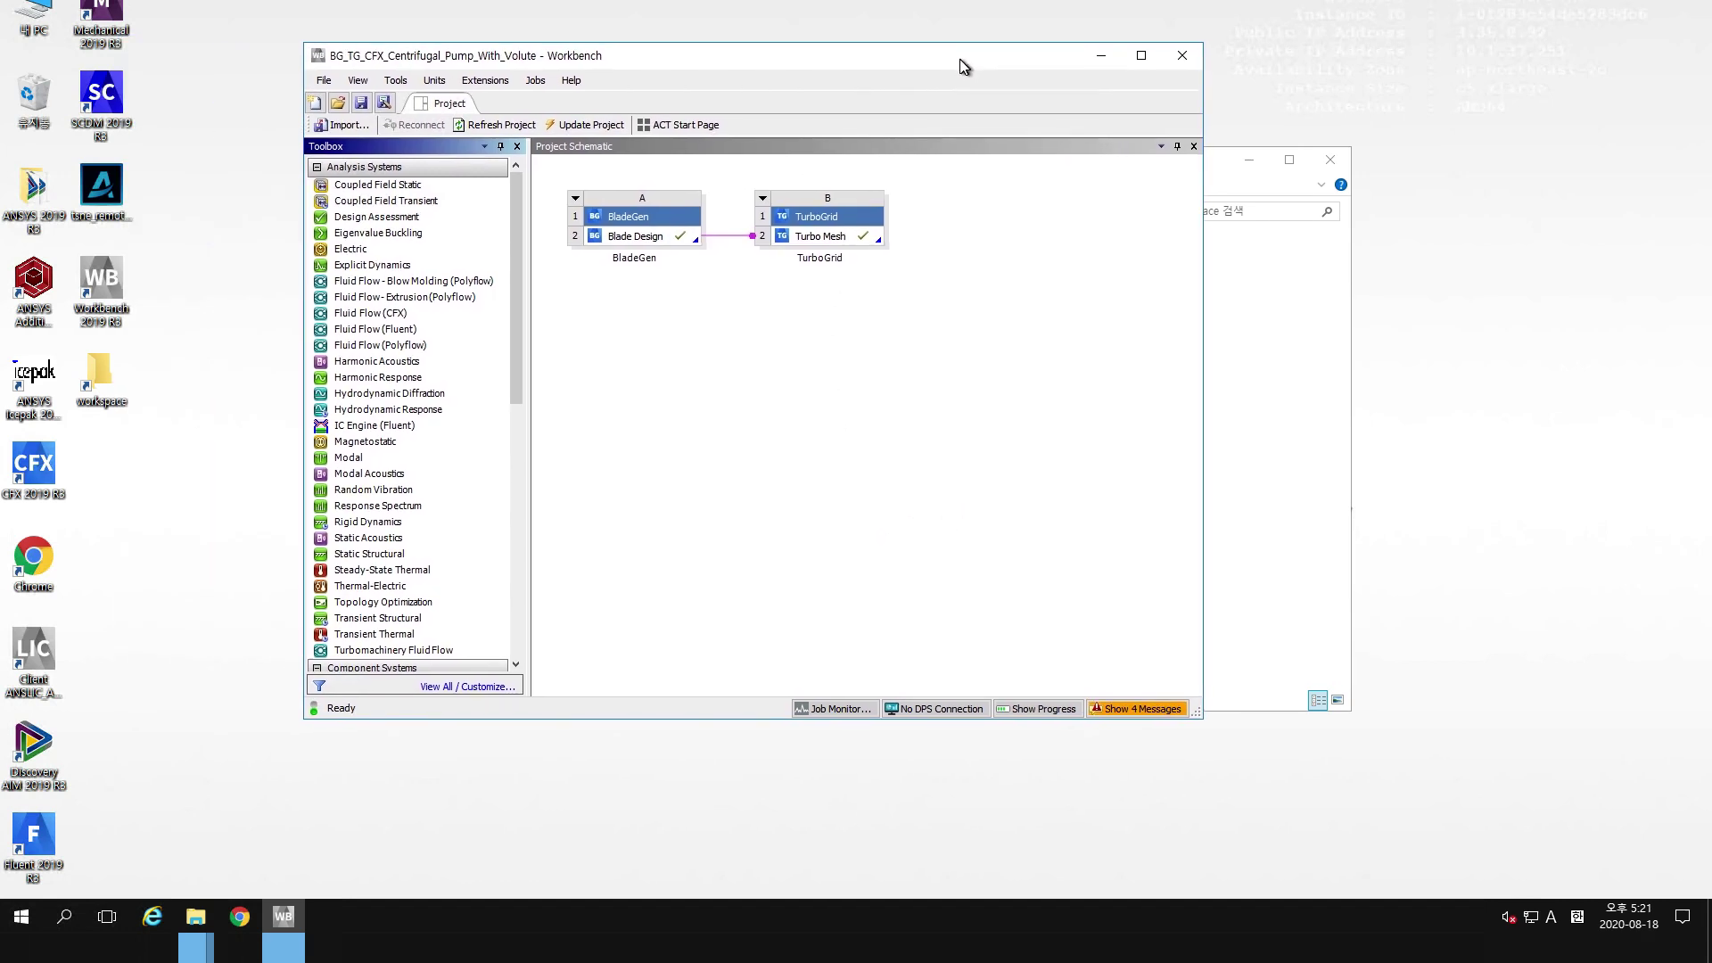
Show the project's message list and clear all its messages.
left_click(1138, 710)
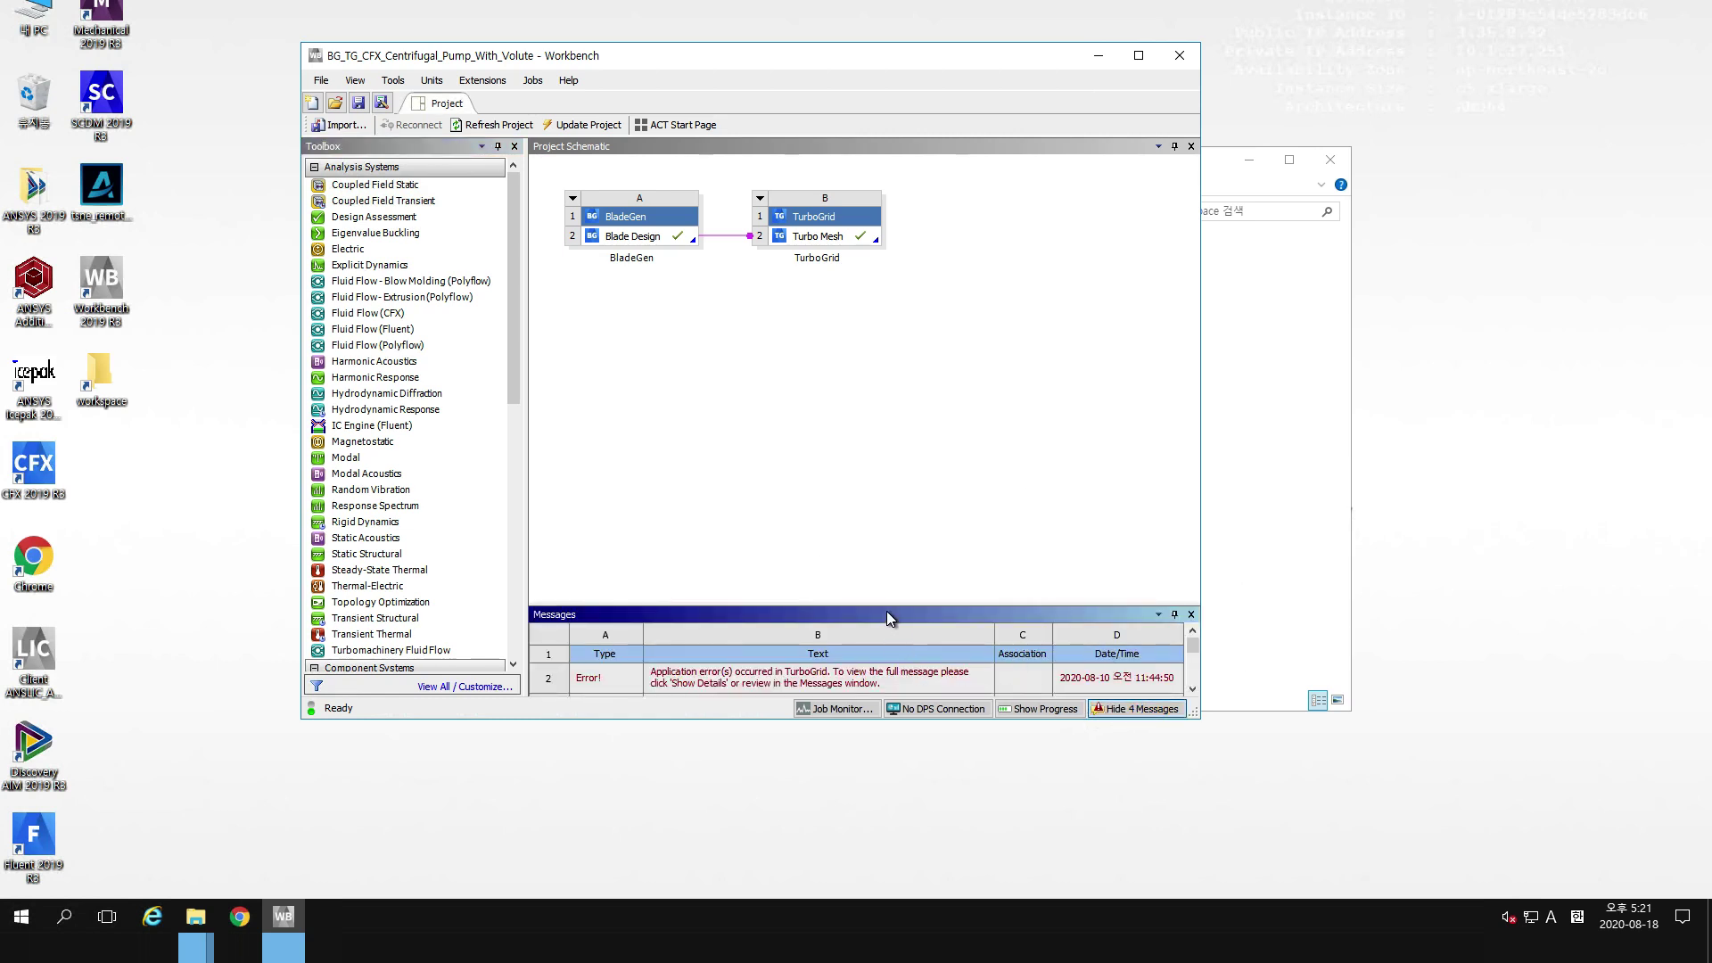
left_click_drag(887, 605, 883, 535)
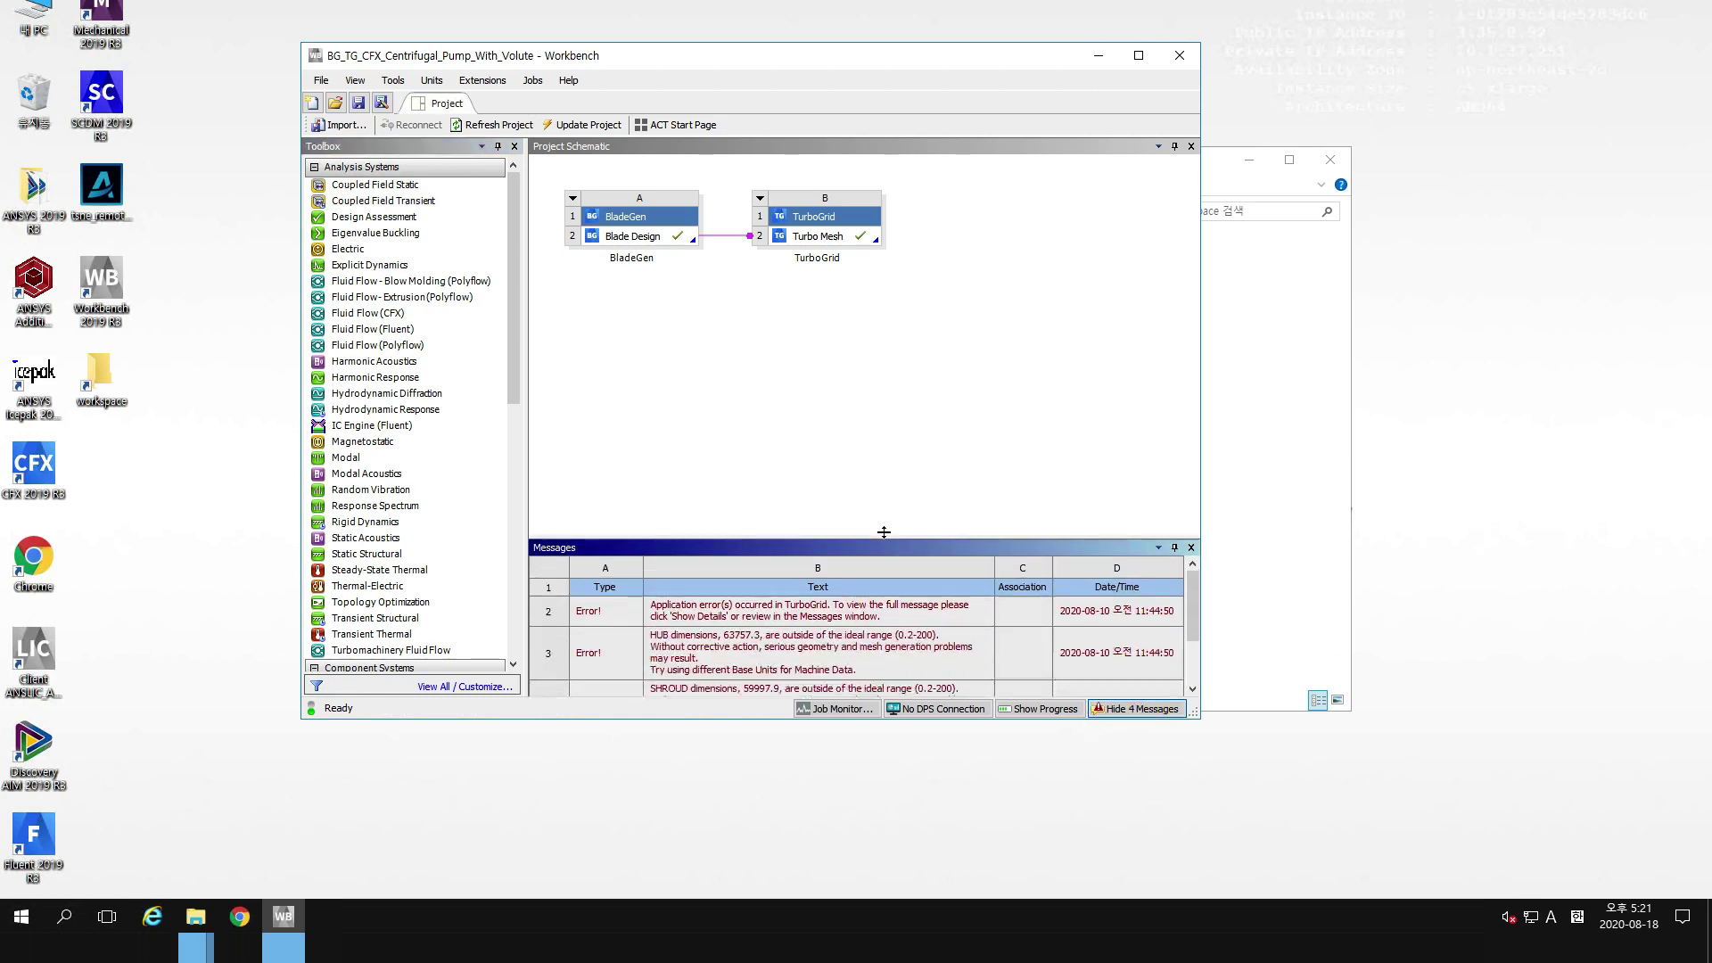
left_click(801, 615)
right_click(801, 615)
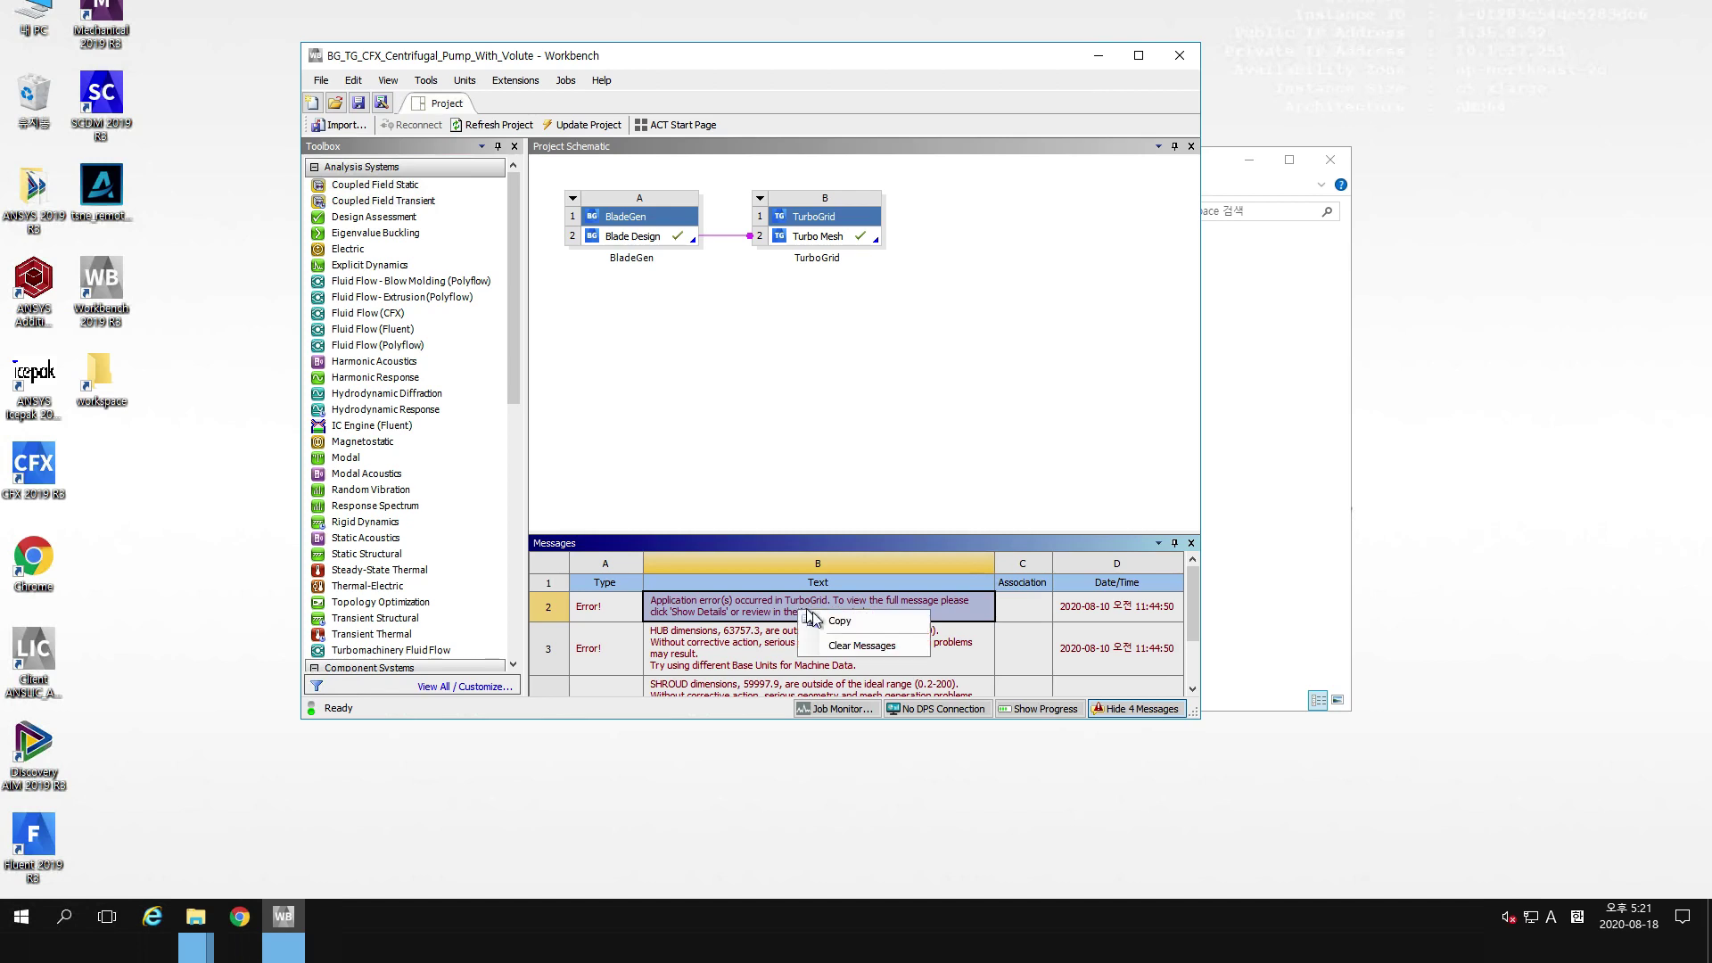
left_click(842, 649)
left_click(830, 495)
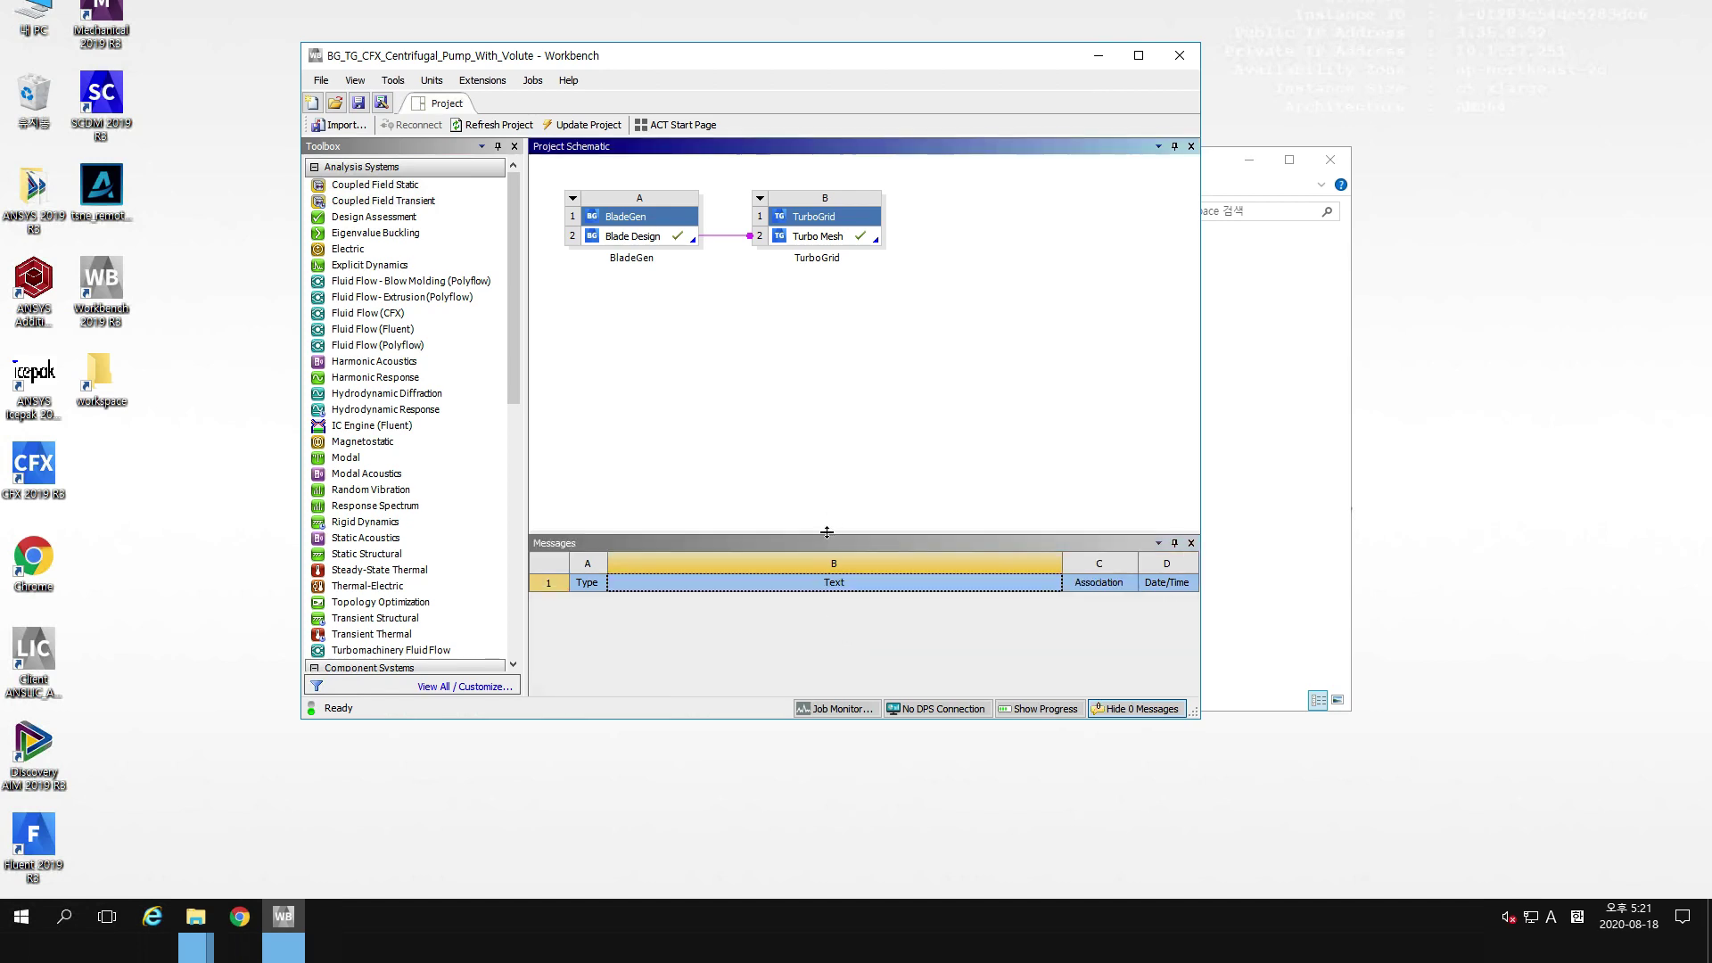
left_click_drag(827, 532, 829, 557)
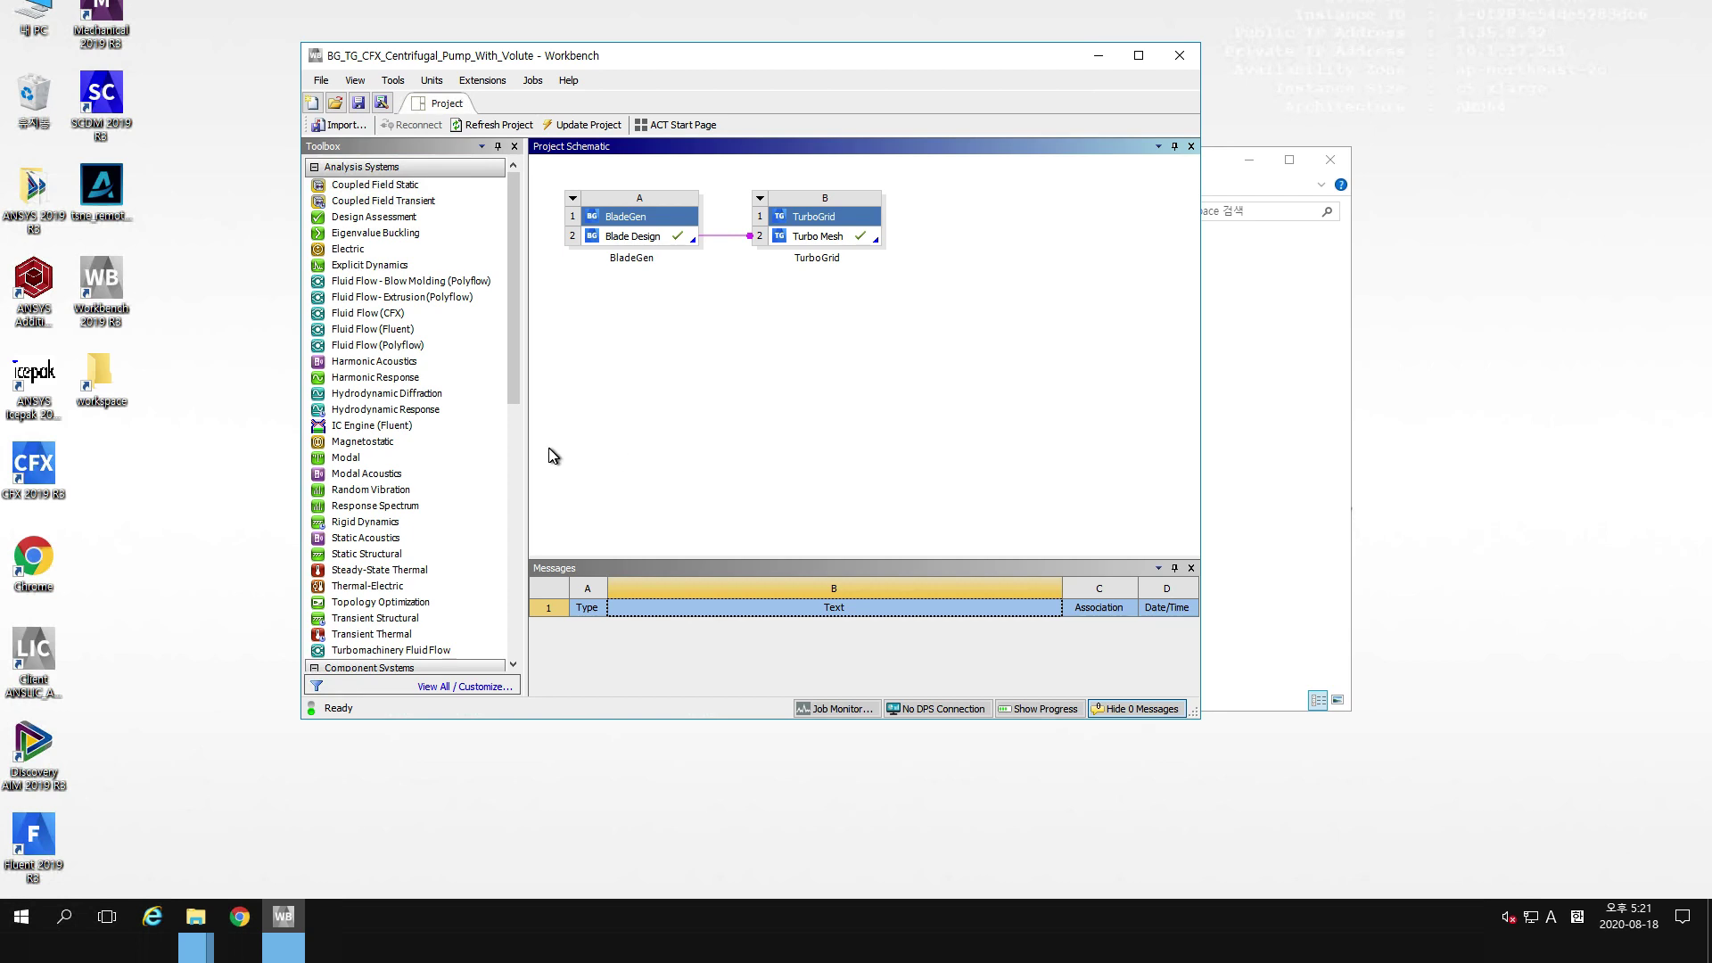
Add a CFX component system linked to the TurboGrid Turbo Mesh cell and open its Setup in CFX-Pre.
scroll(513, 428, "down", 3)
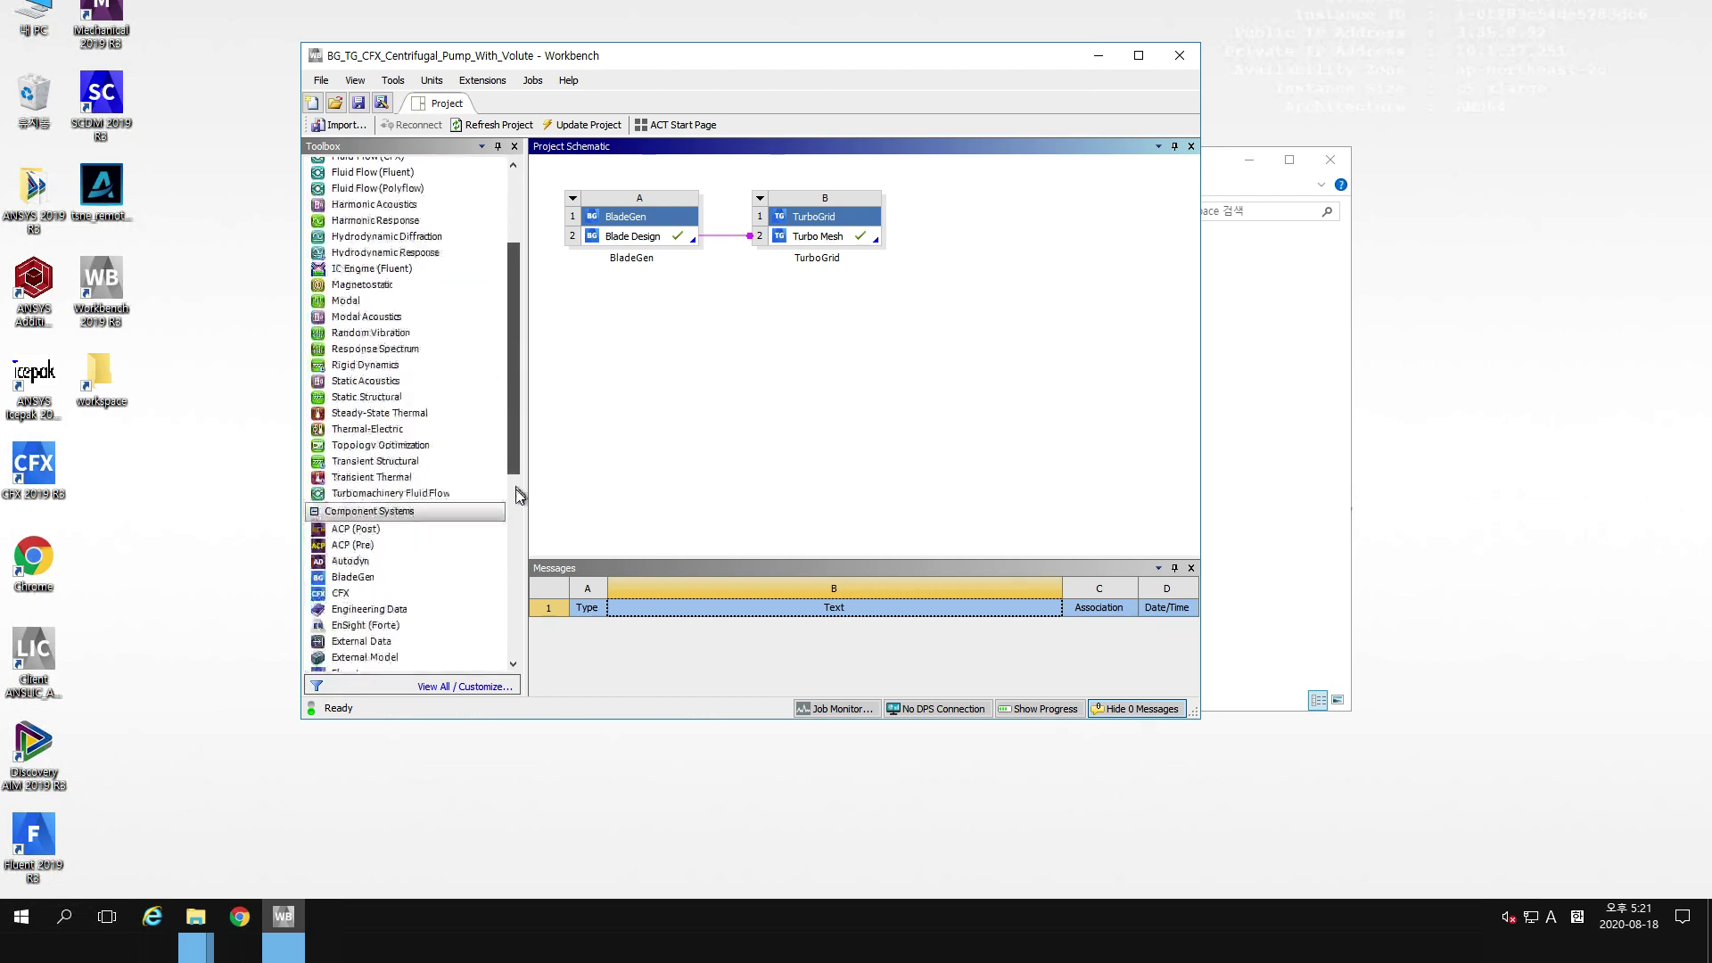
scroll(513, 499, "down", 5)
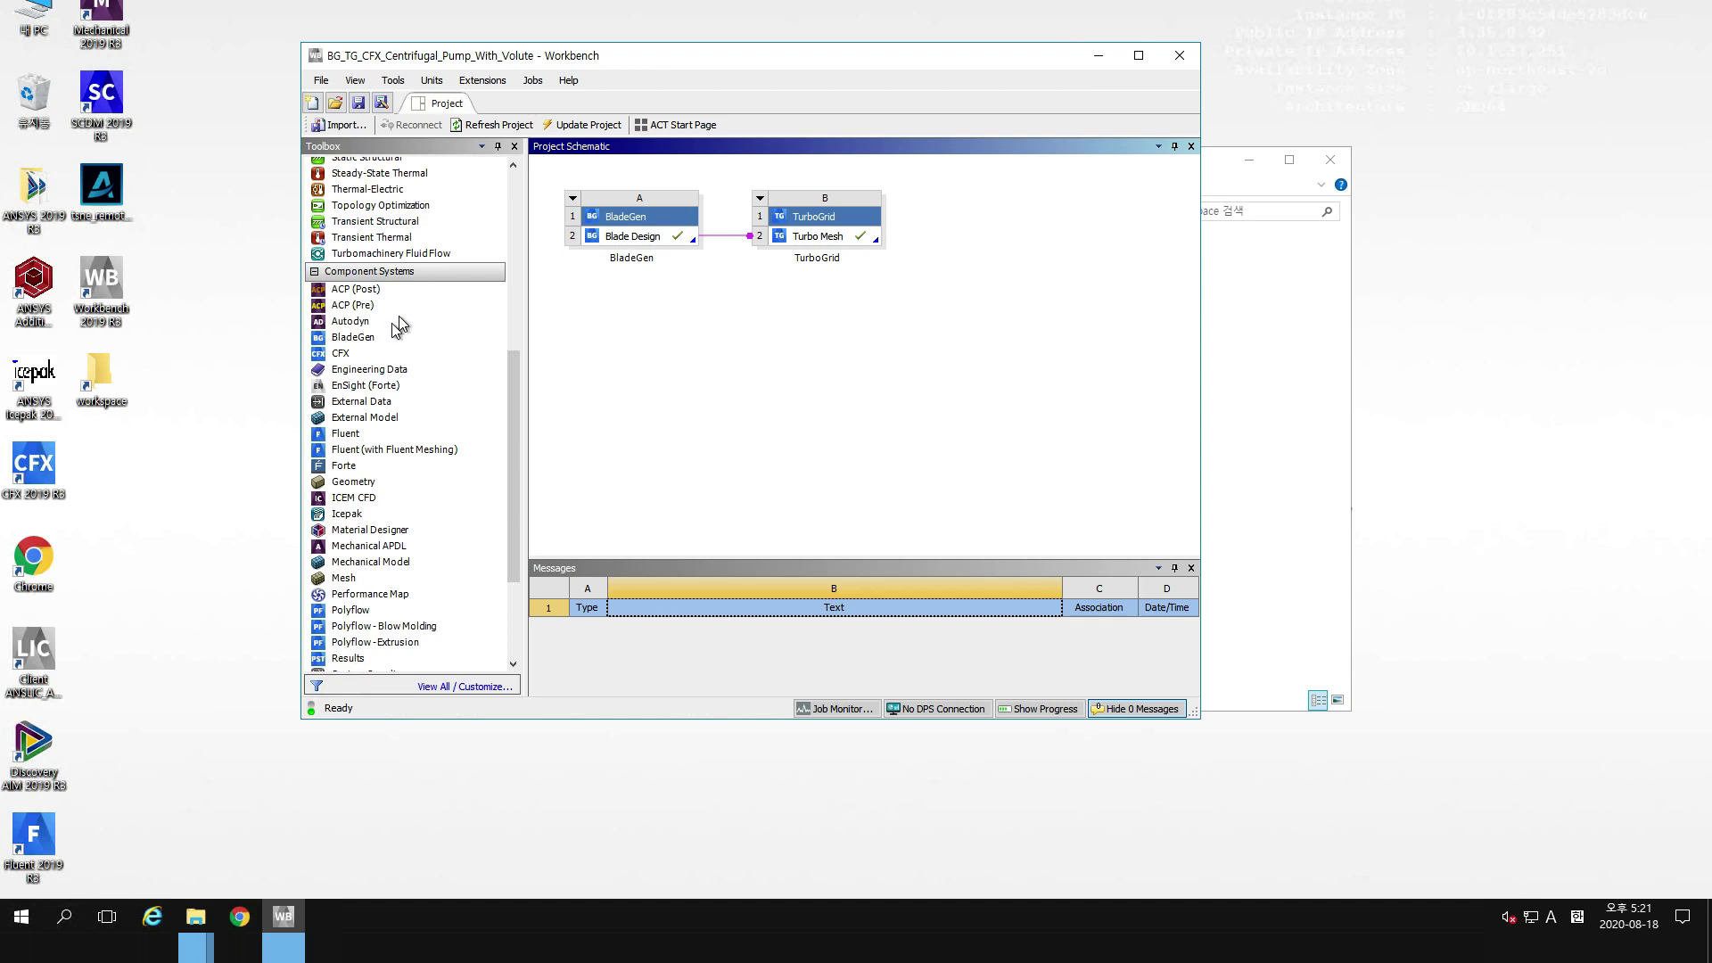
left_click_drag(368, 354, 799, 242)
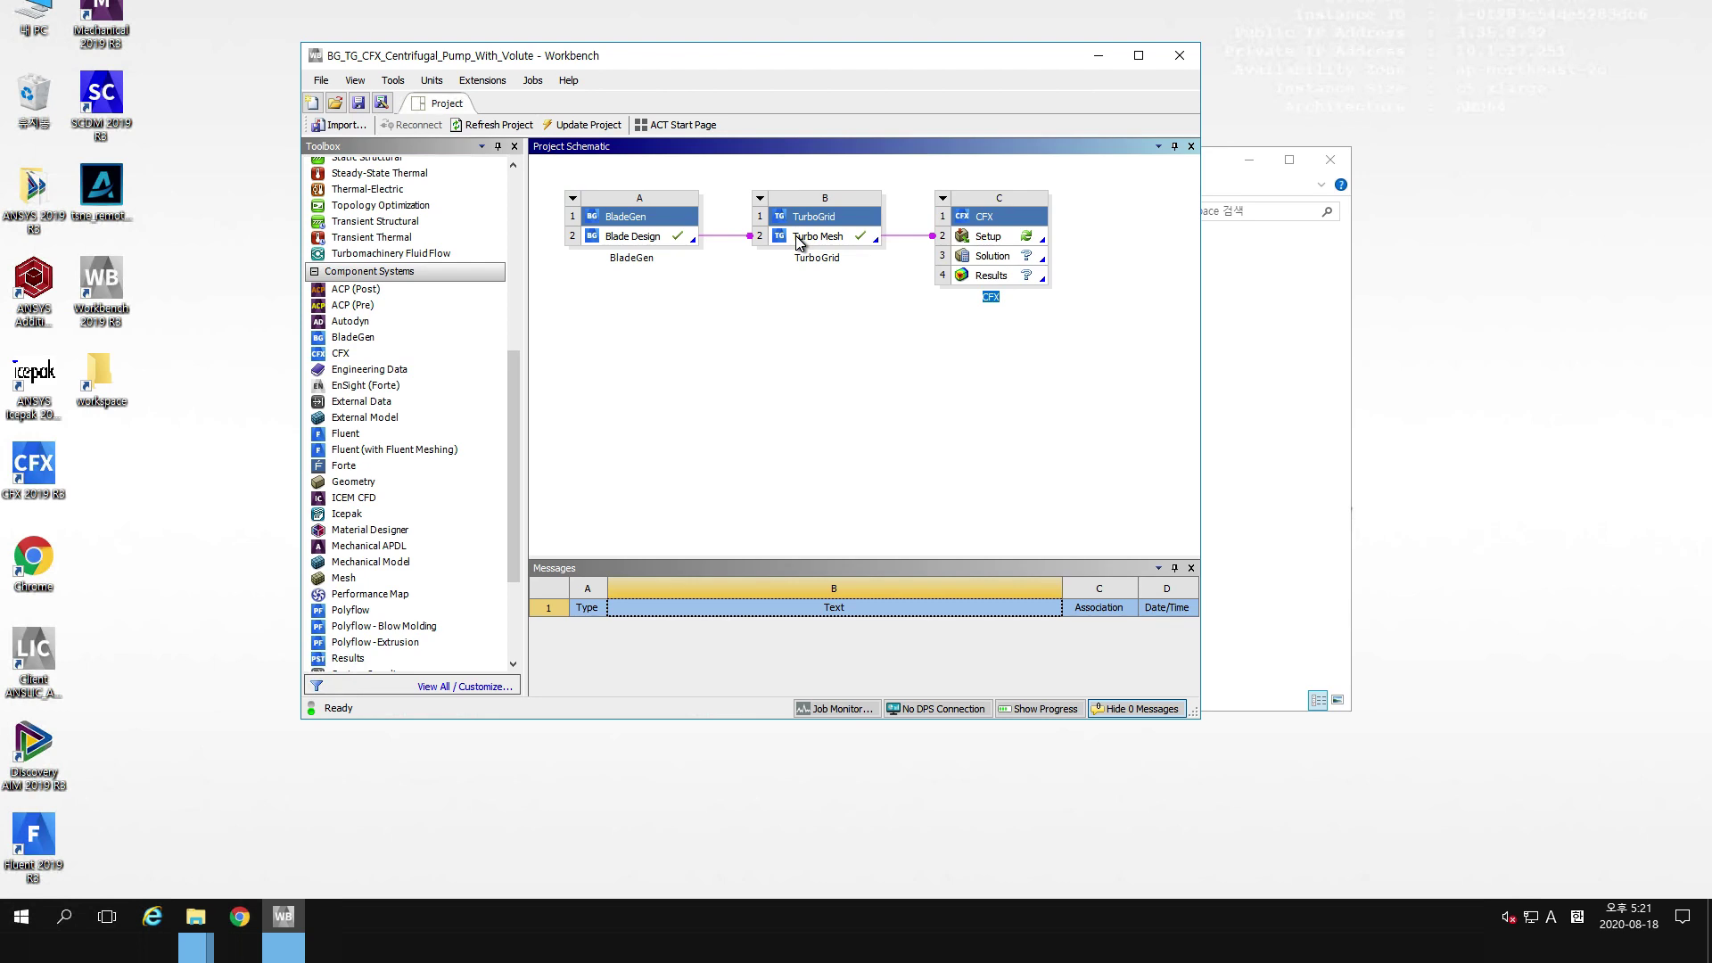
left_click(977, 239)
double_click(982, 239)
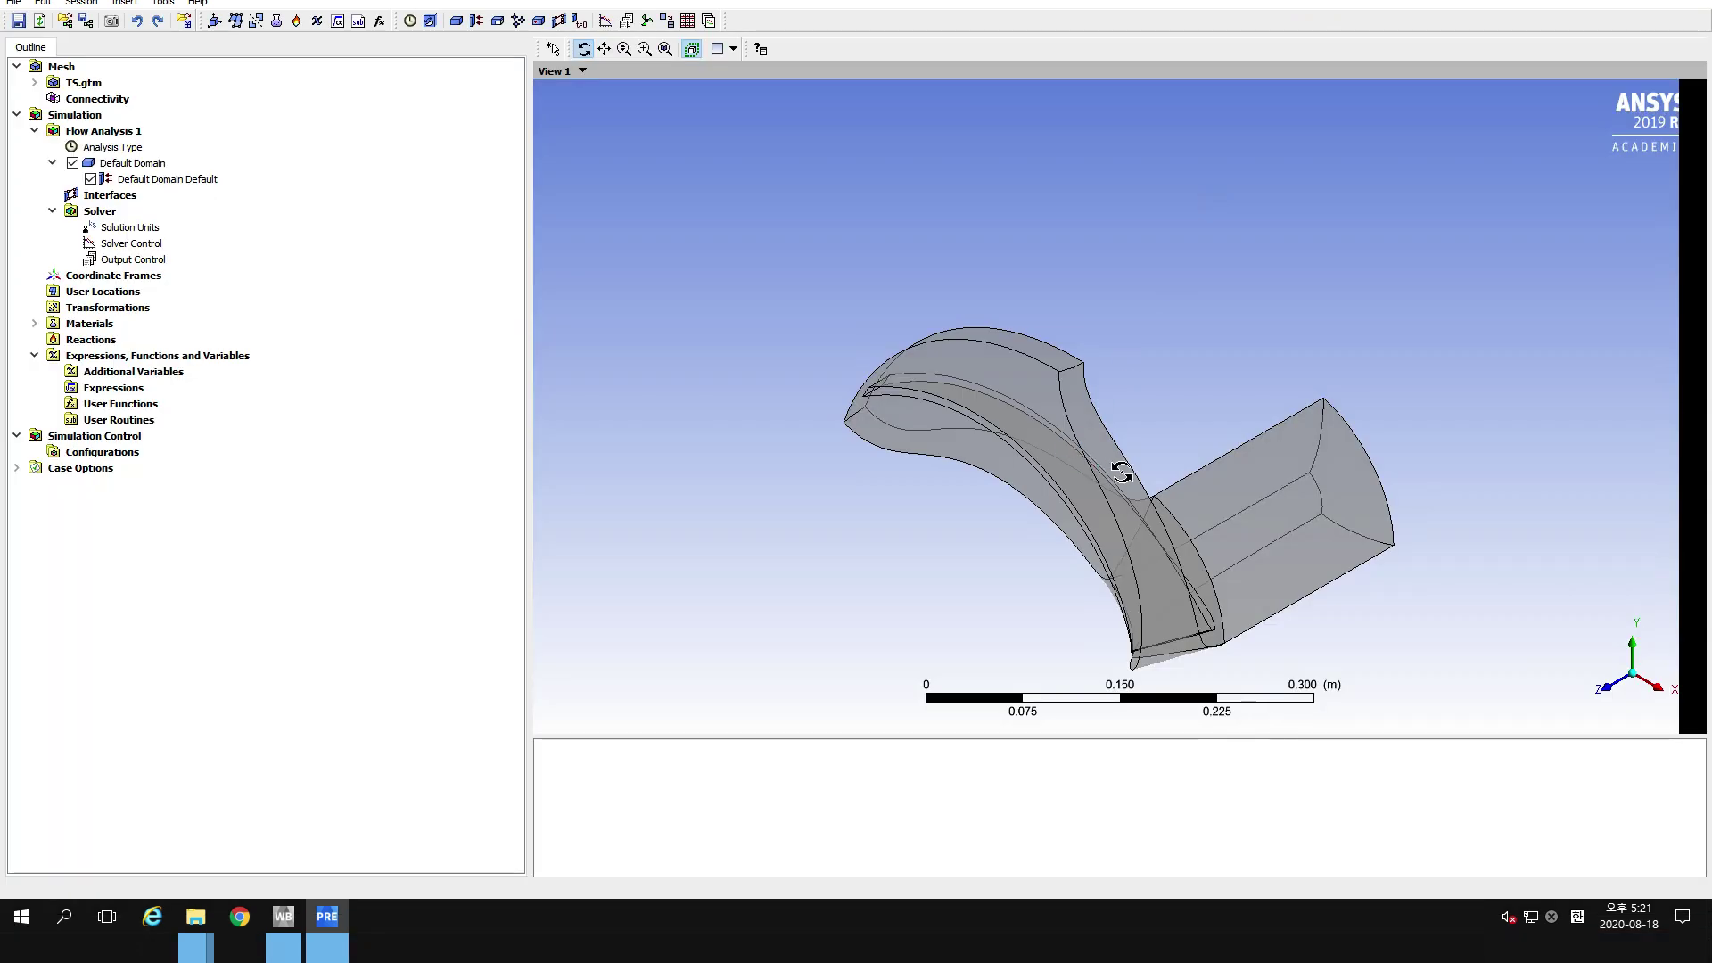
Check the workspace folder in File Explorer for the volute mesh file and return to CFX-Pre.
left_click_drag(1031, 473, 902, 496)
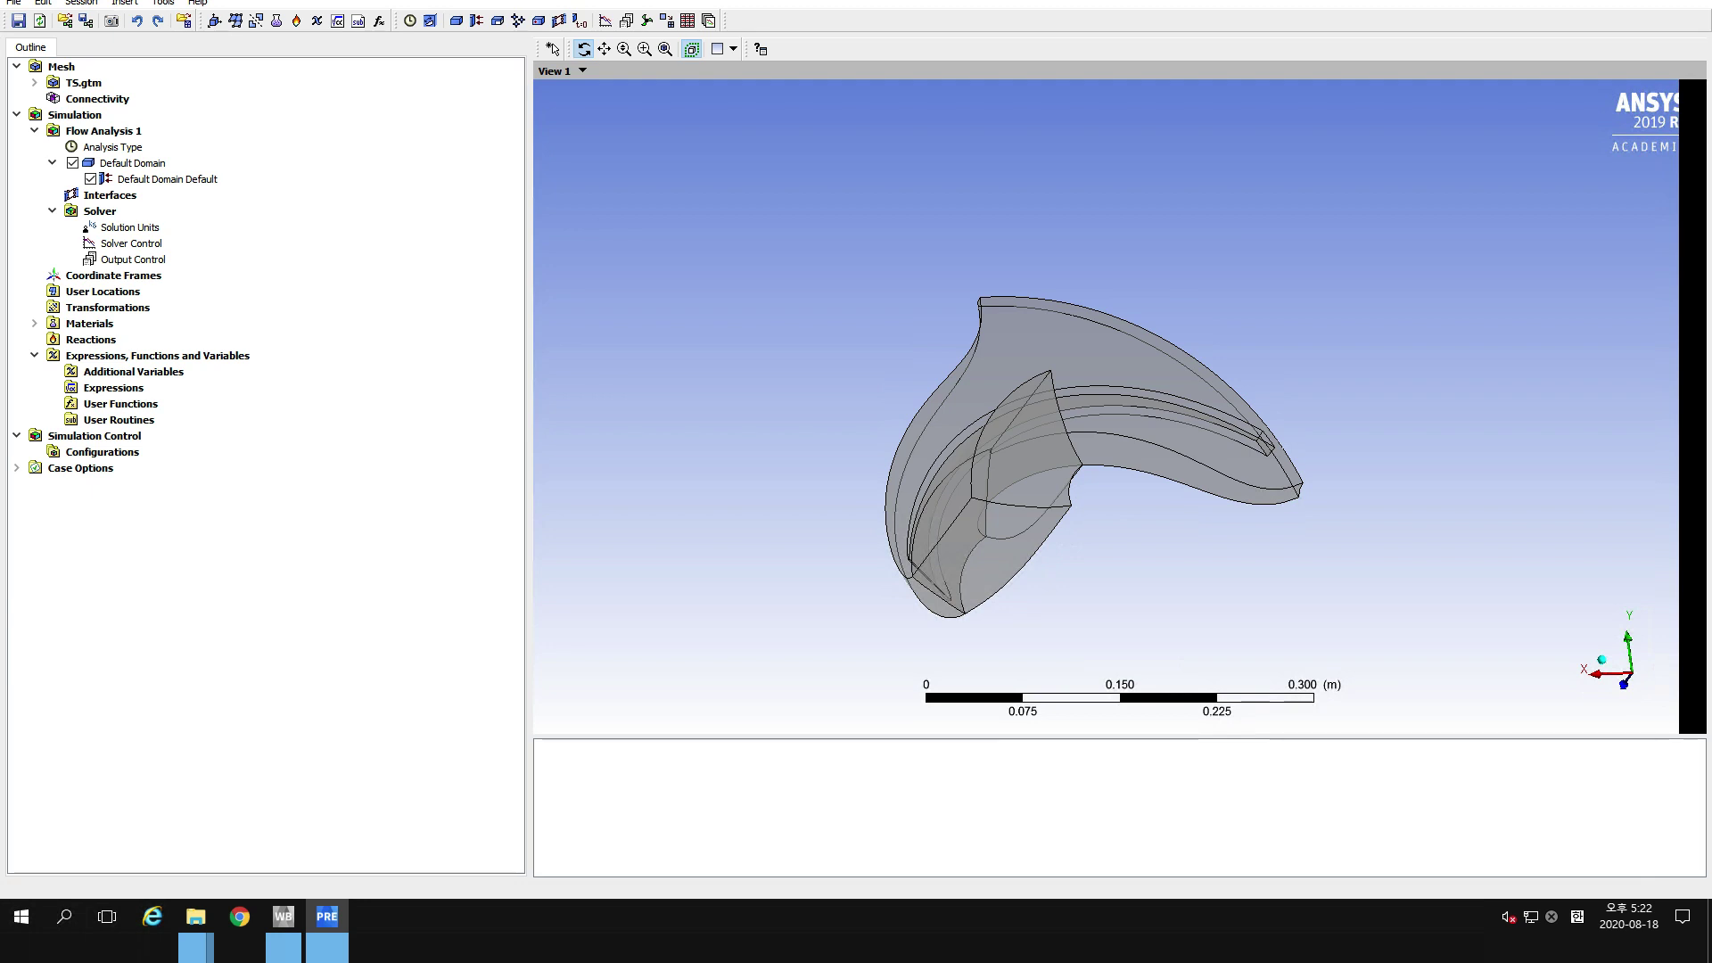
right_click(64, 66)
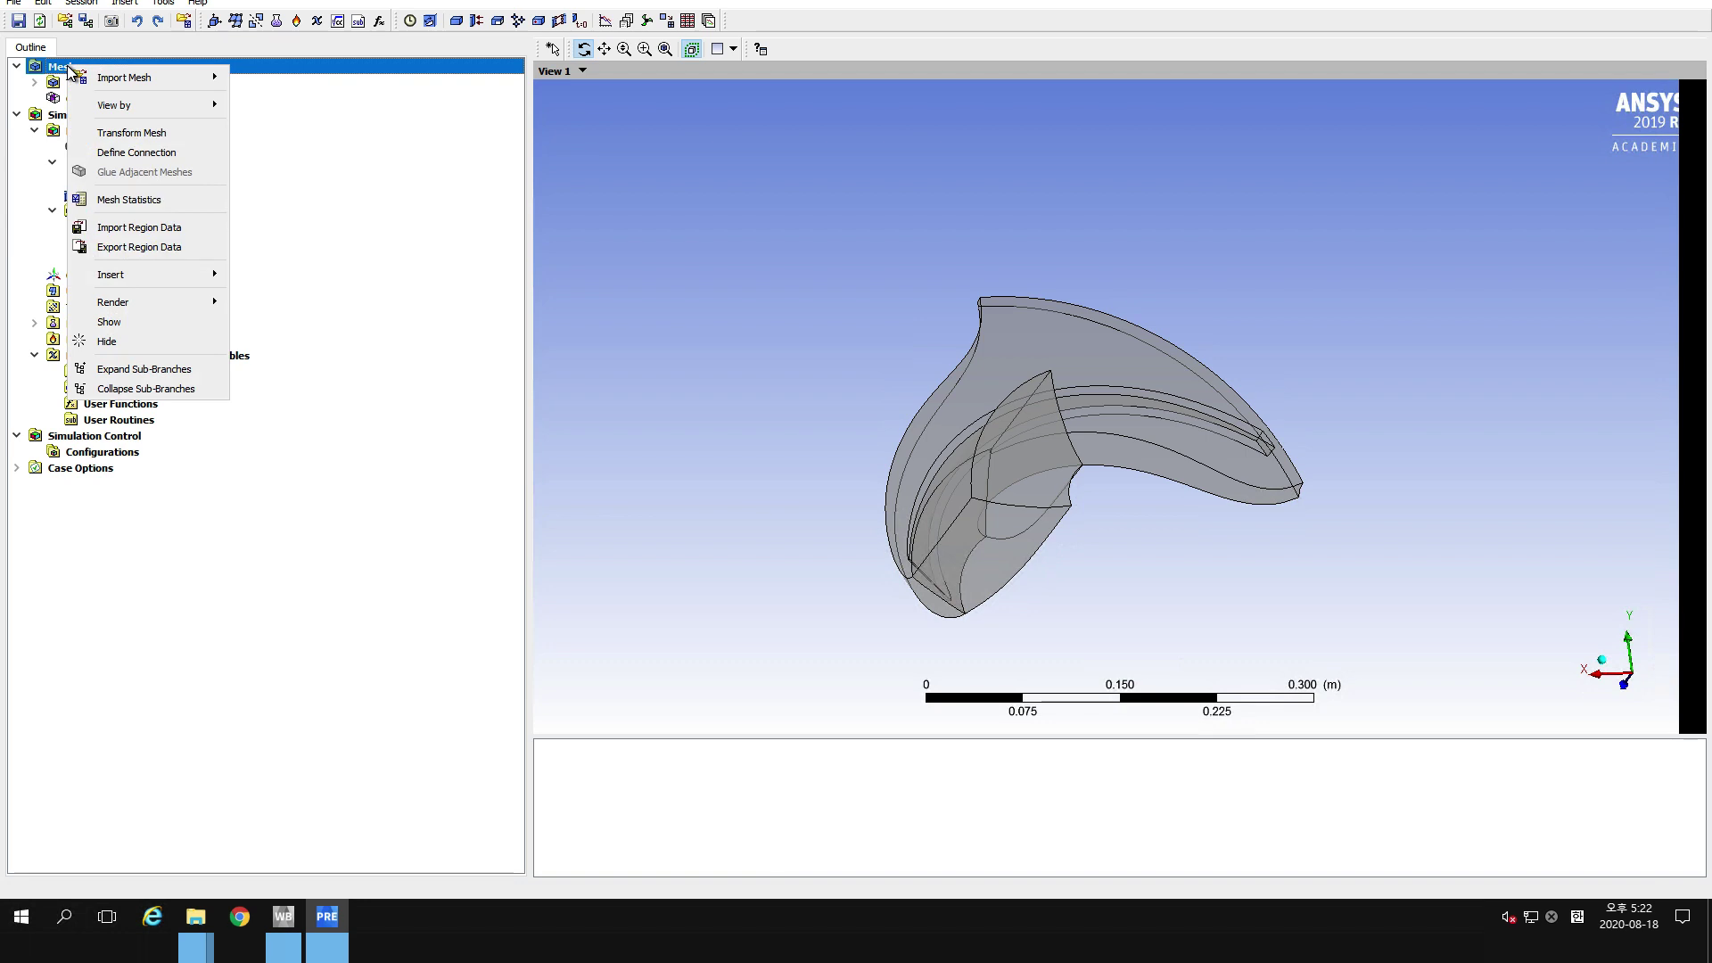
mouse_move(147, 78)
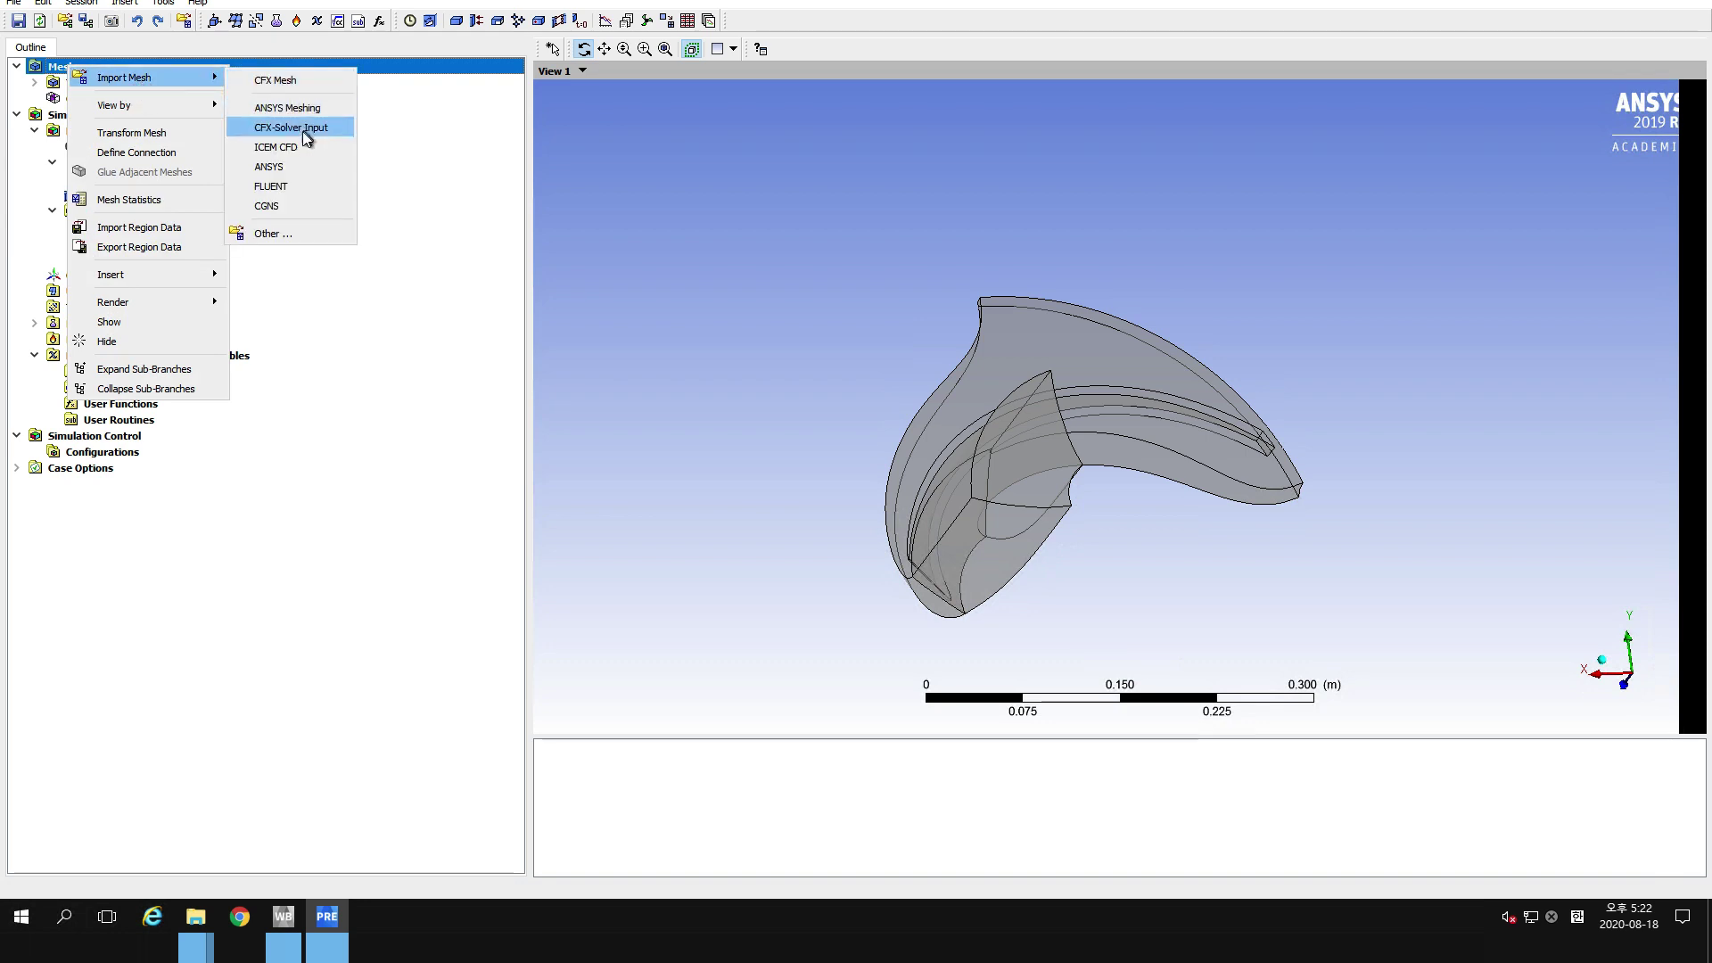
left_click(195, 917)
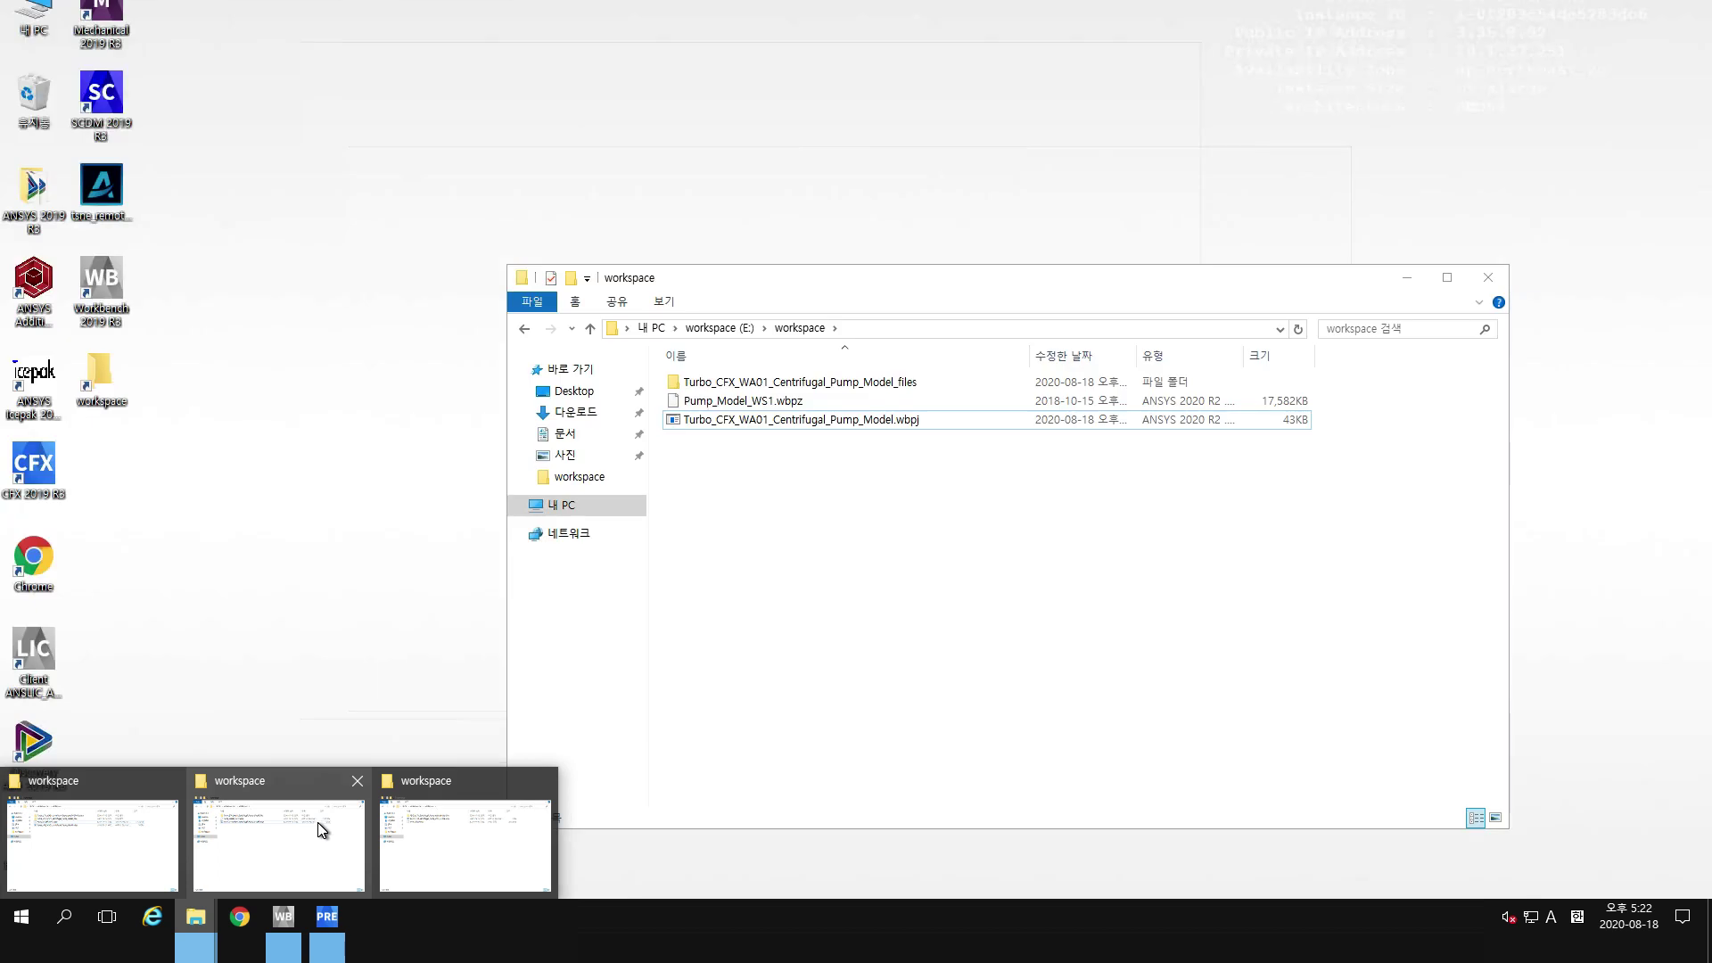
left_click(318, 822)
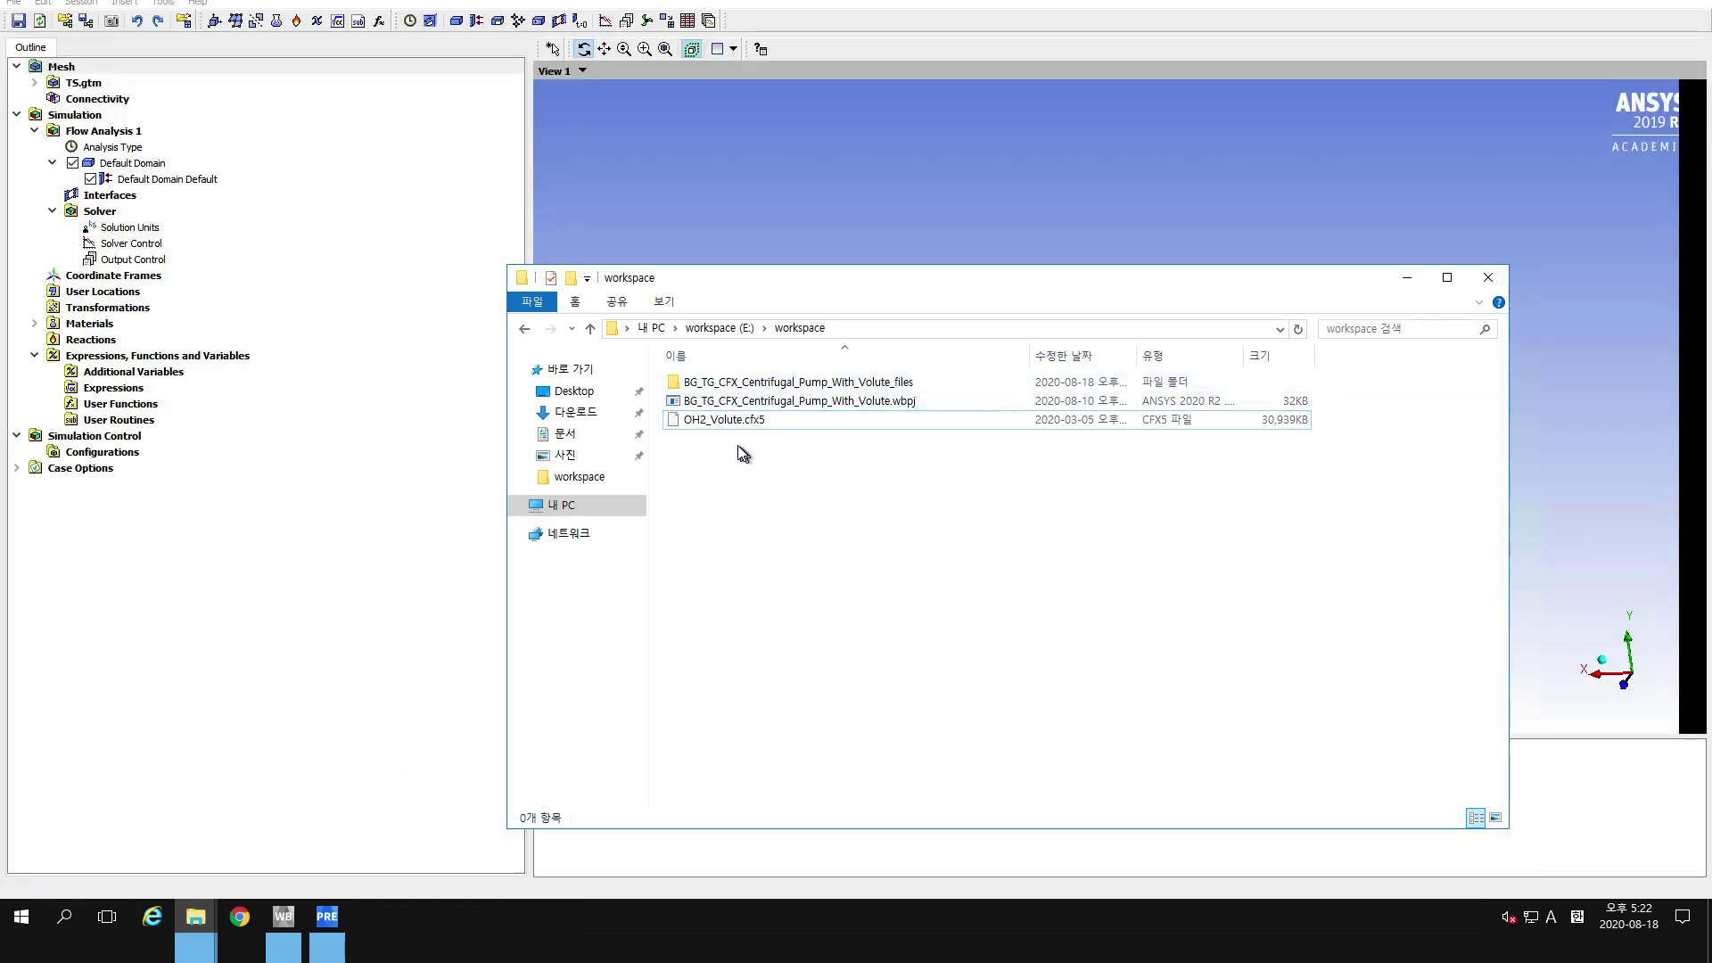
left_click(433, 308)
Start an ICEM CFD mesh import and select OH2_Volute.cfx5 from the E:\workspace folder.
right_click(69, 69)
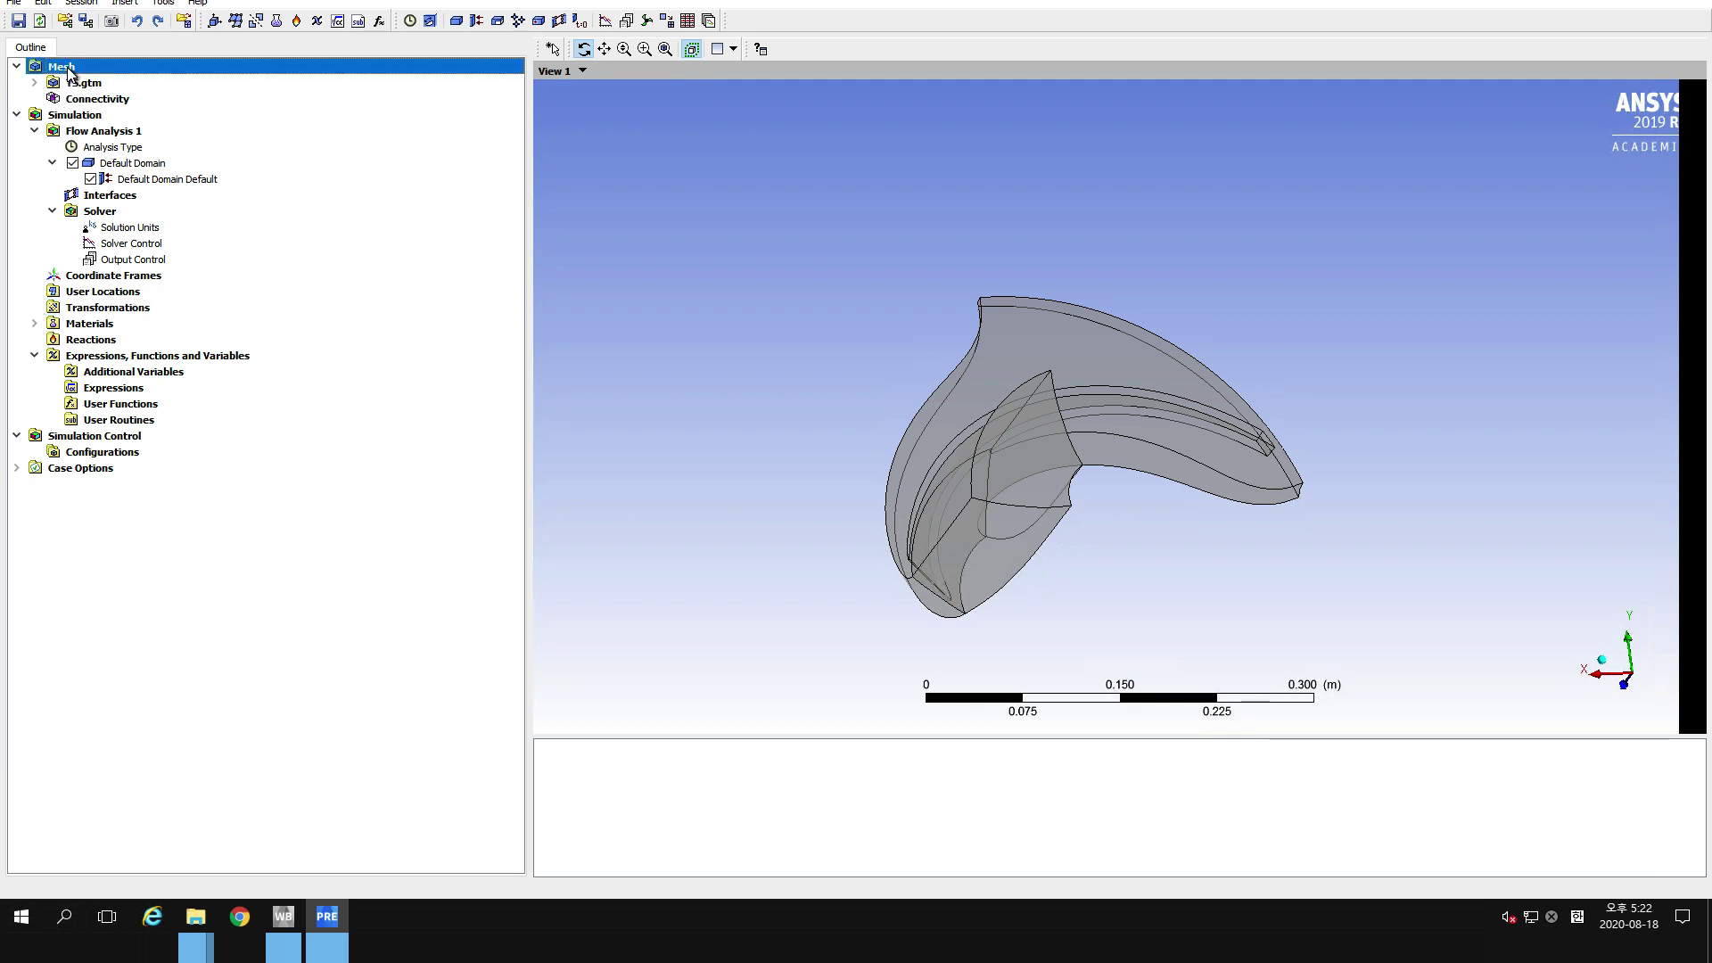
mouse_move(102, 82)
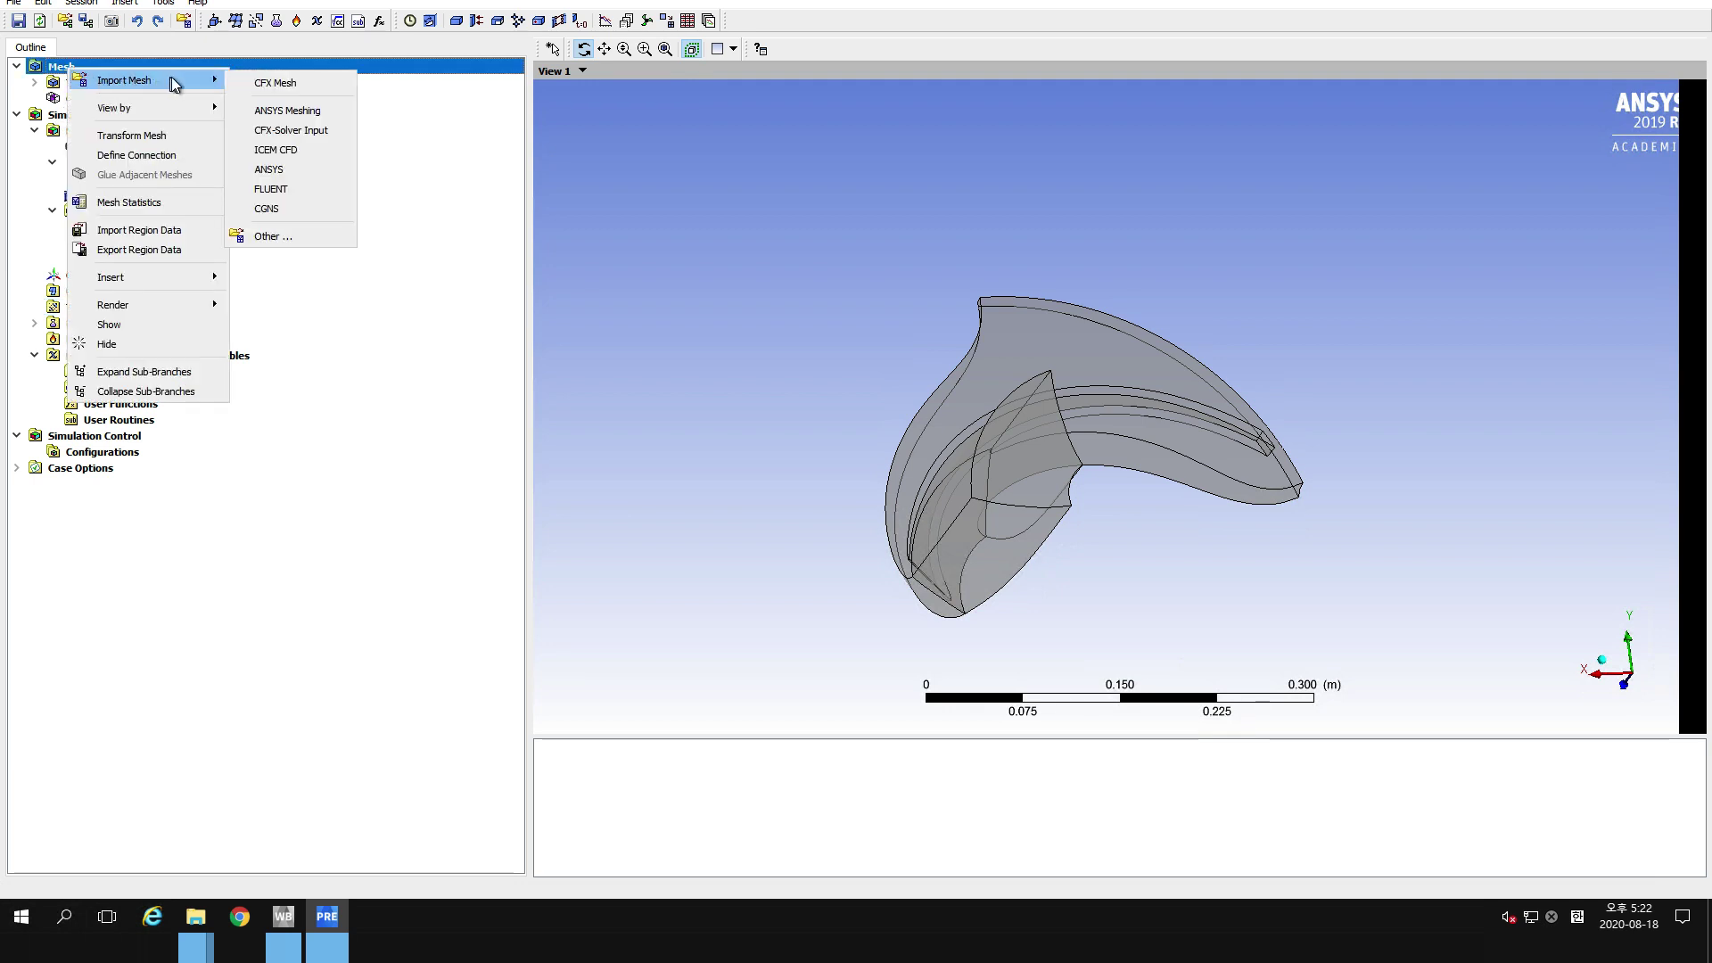
left_click(305, 152)
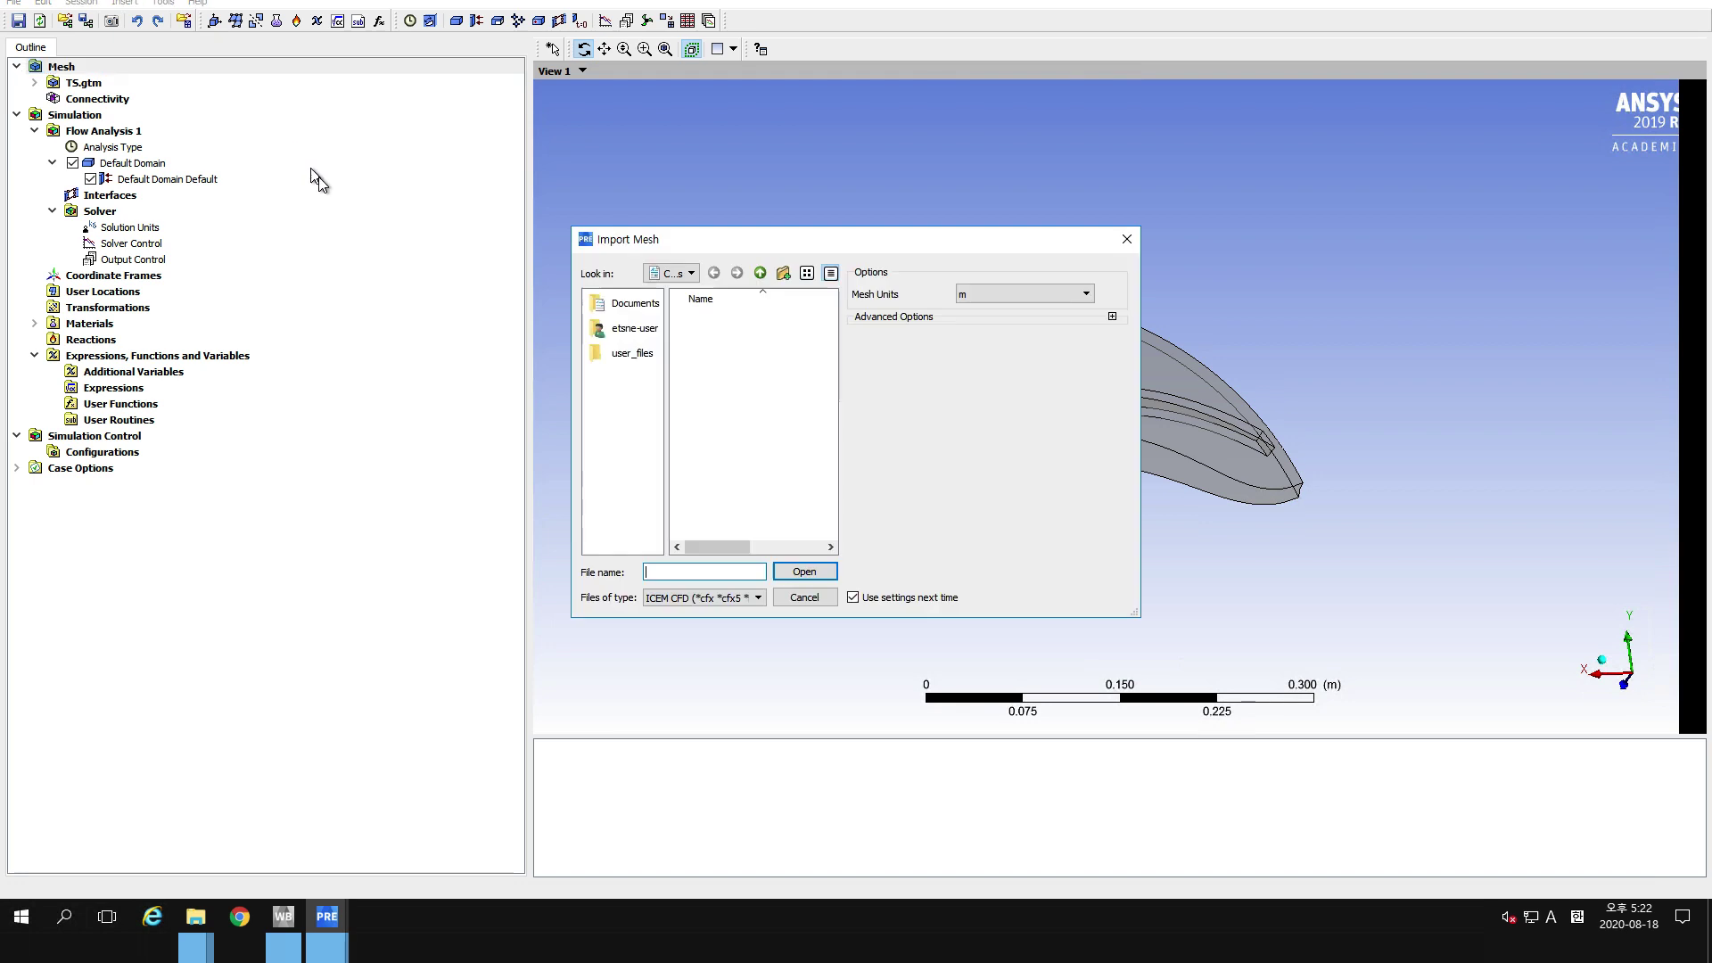
left_click(760, 273)
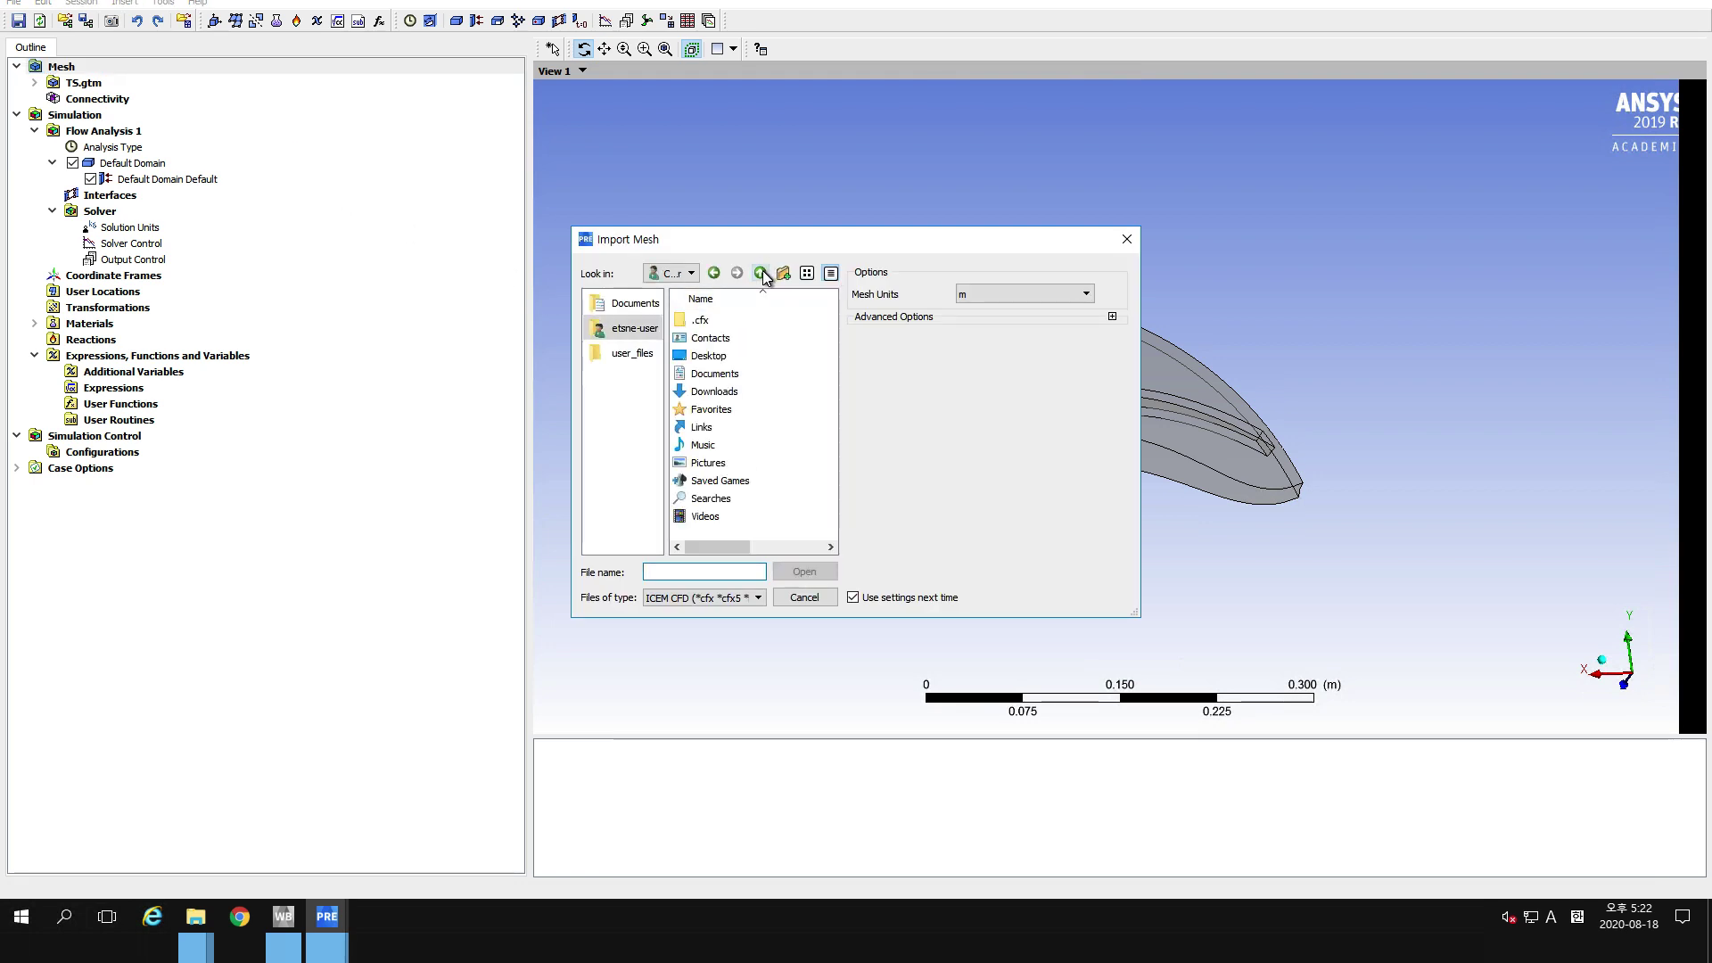
left_click(668, 273)
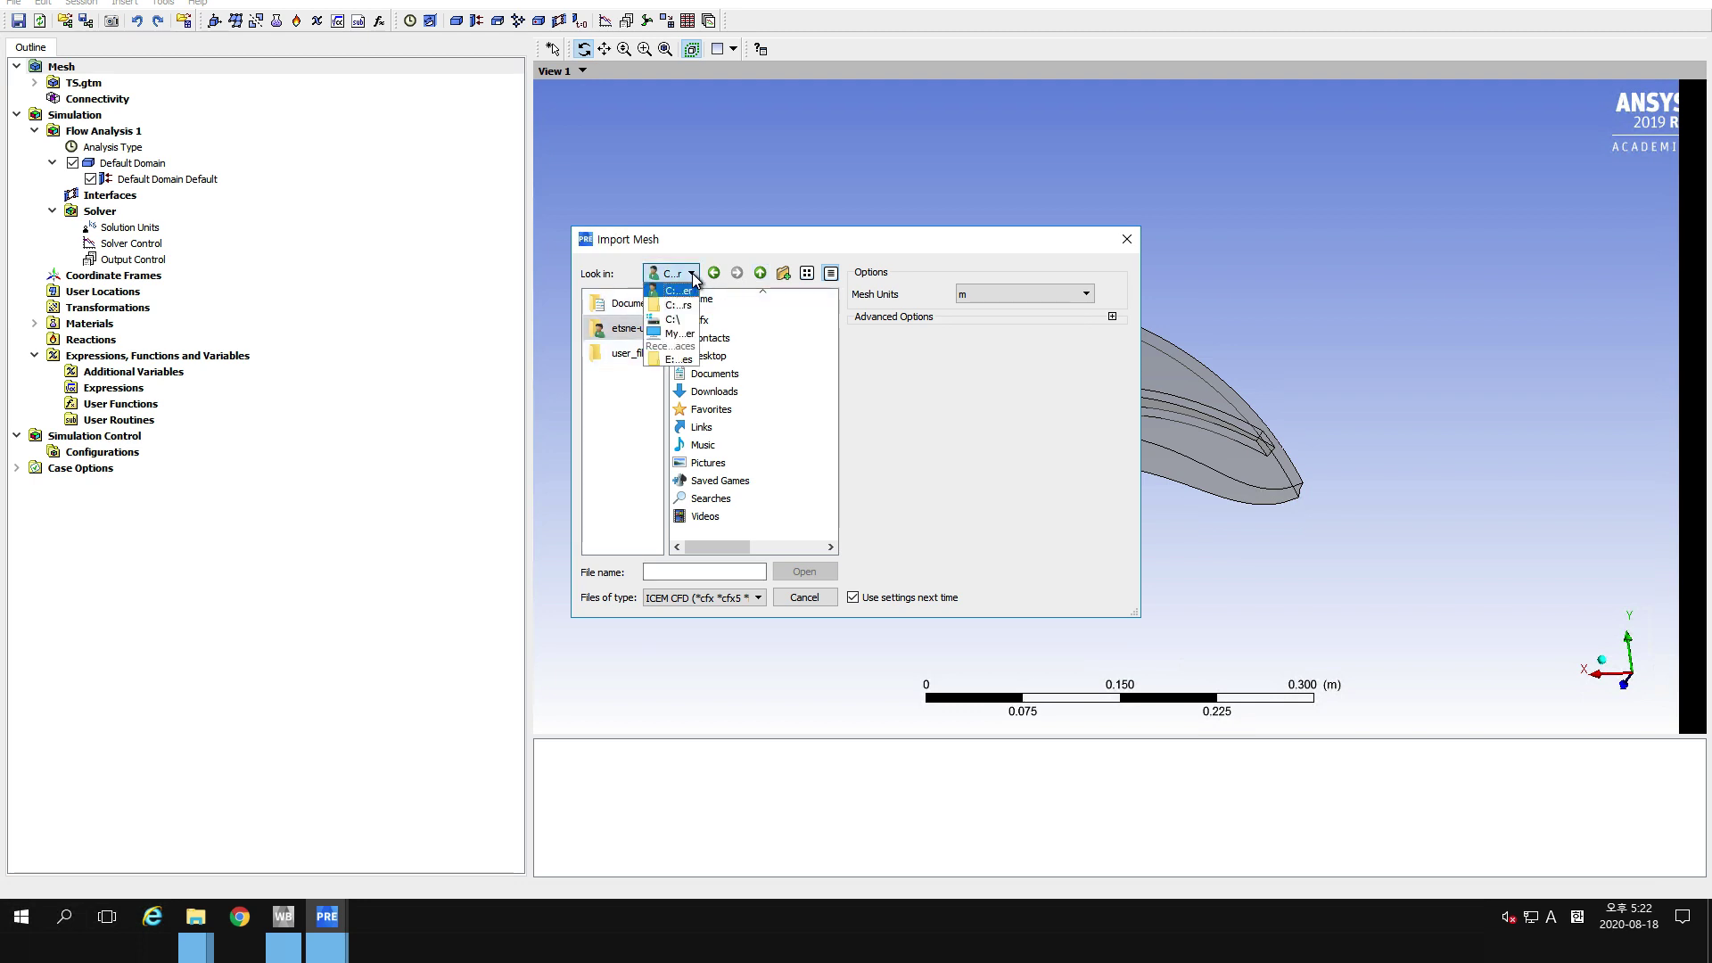
left_click(673, 336)
double_click(699, 356)
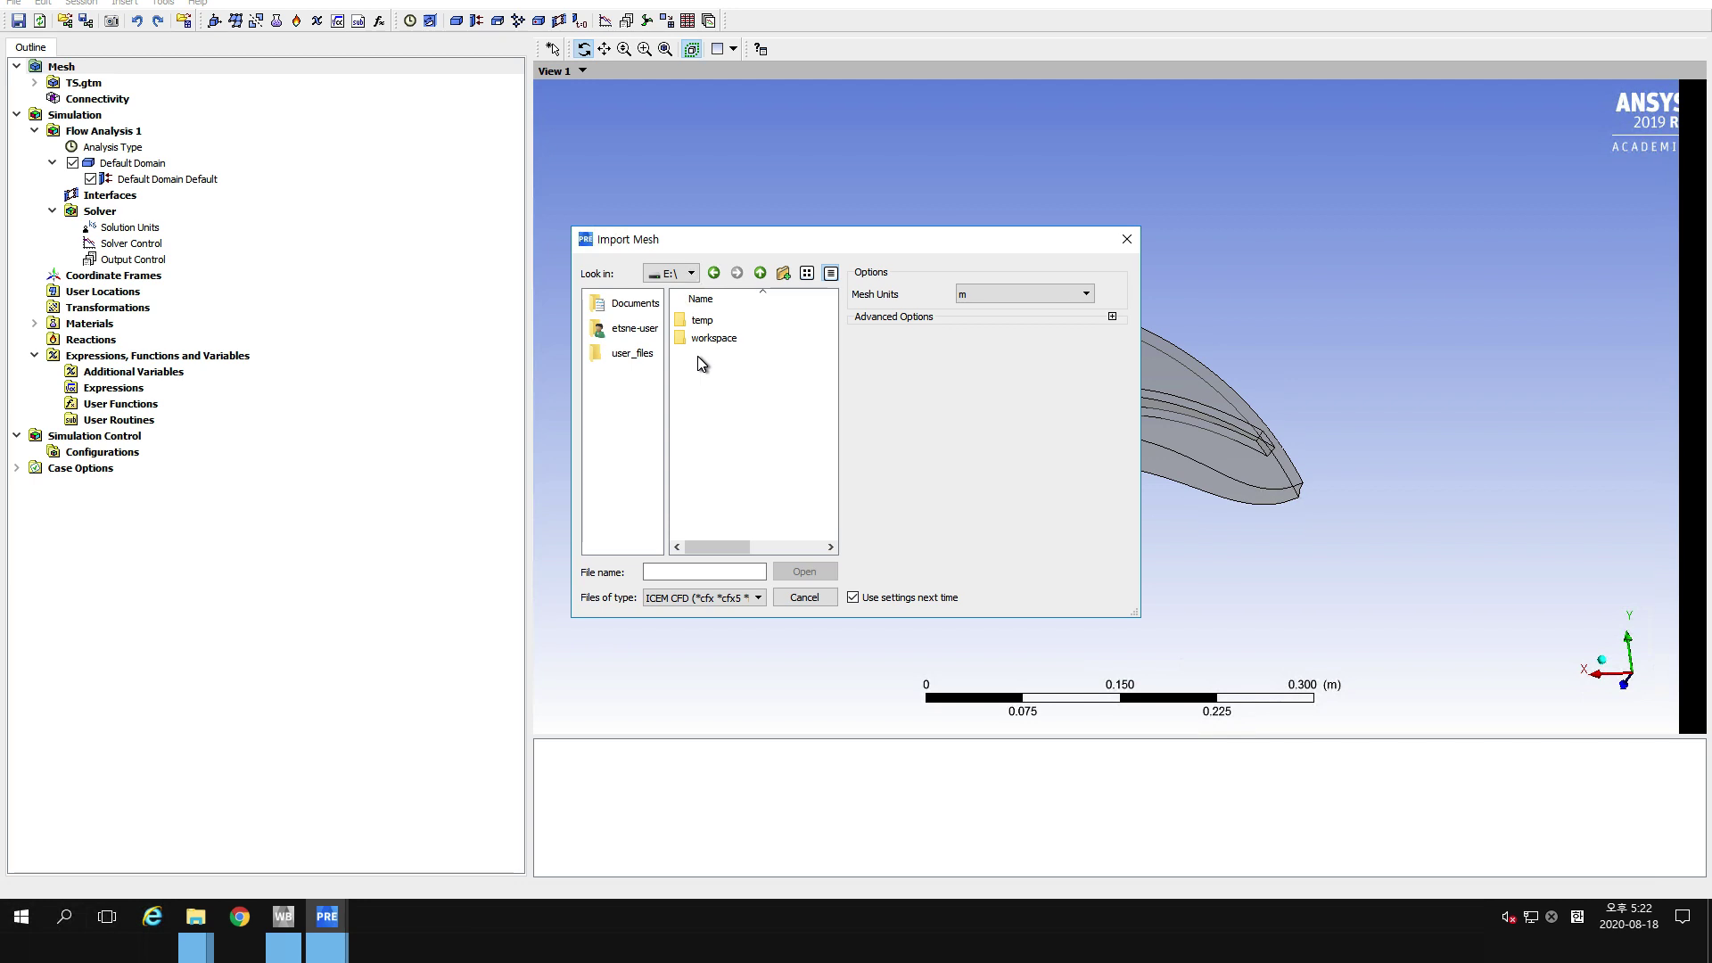
left_click(700, 340)
double_click(700, 340)
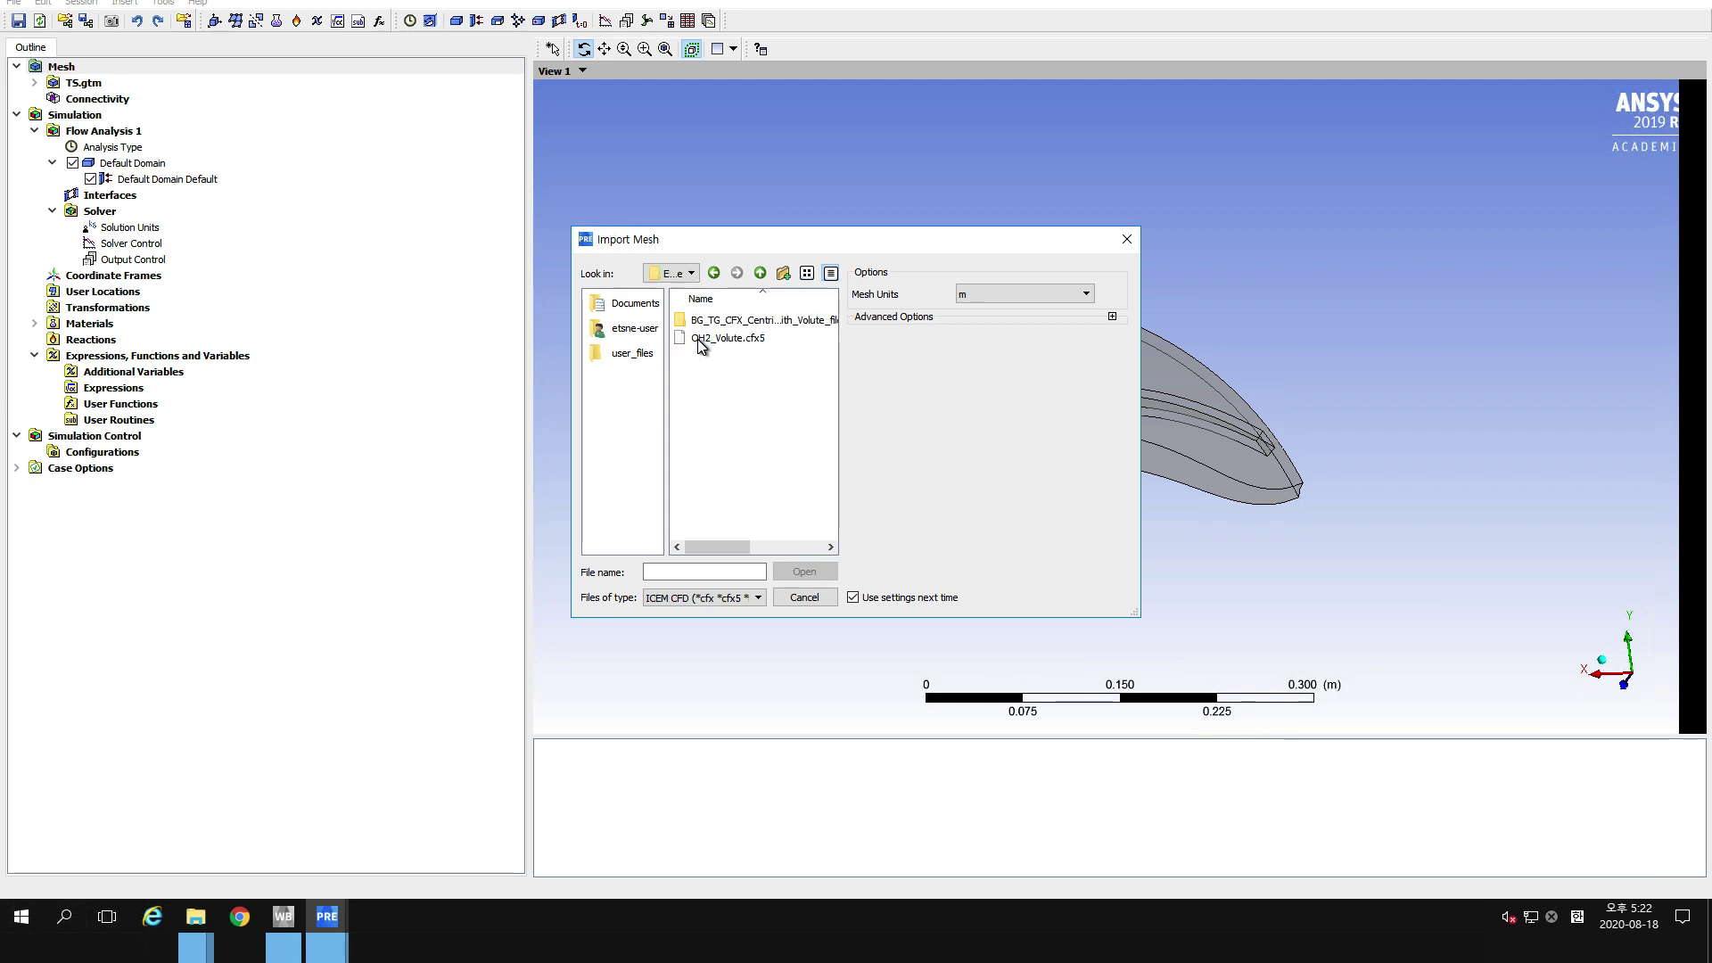
left_click(703, 339)
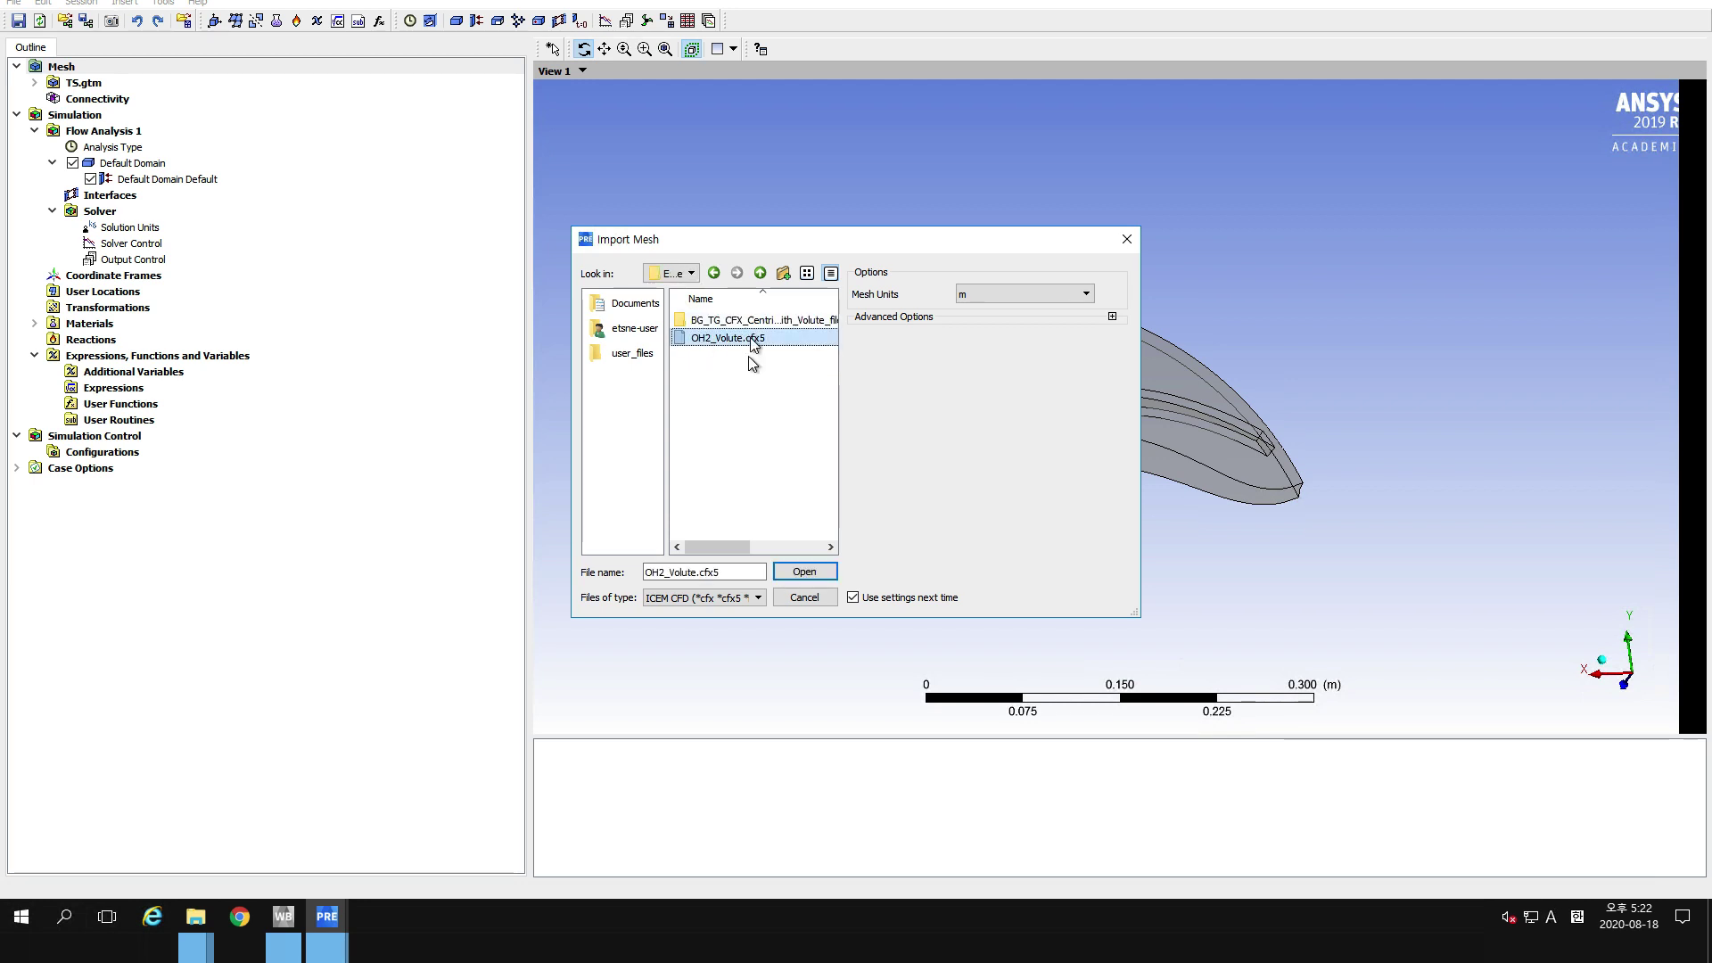
Set the mesh units to mm and import the selected volute mesh.
left_click(1037, 292)
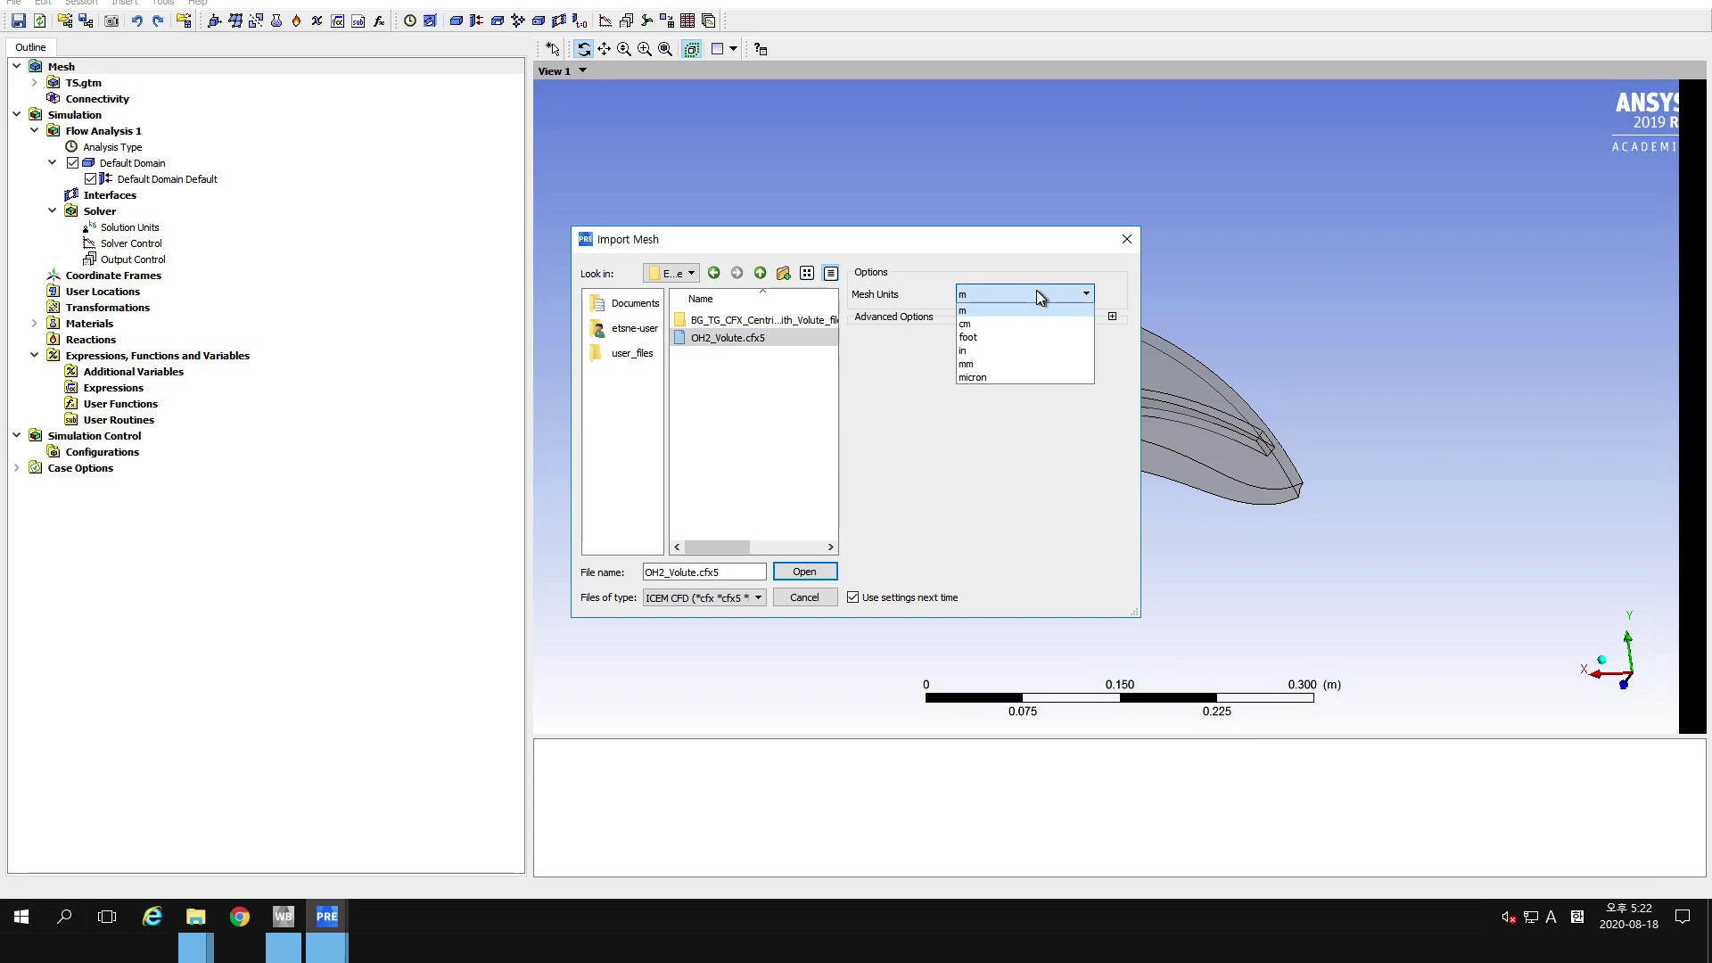
left_click(983, 361)
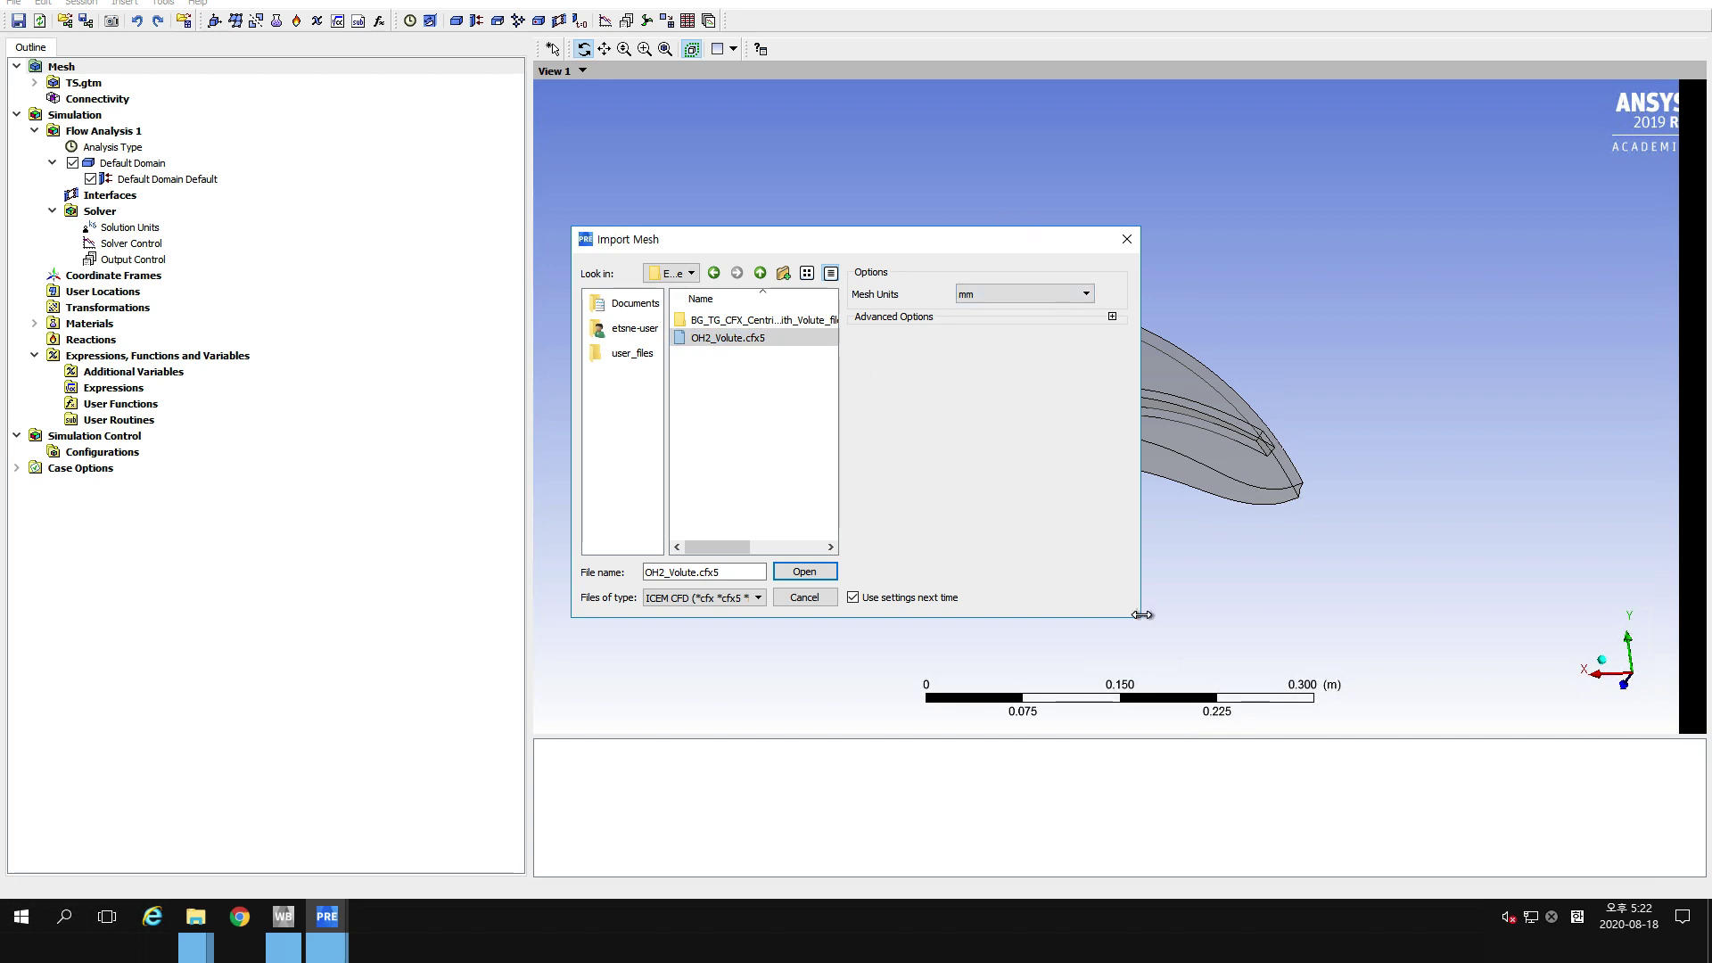
left_click_drag(1132, 616, 1313, 678)
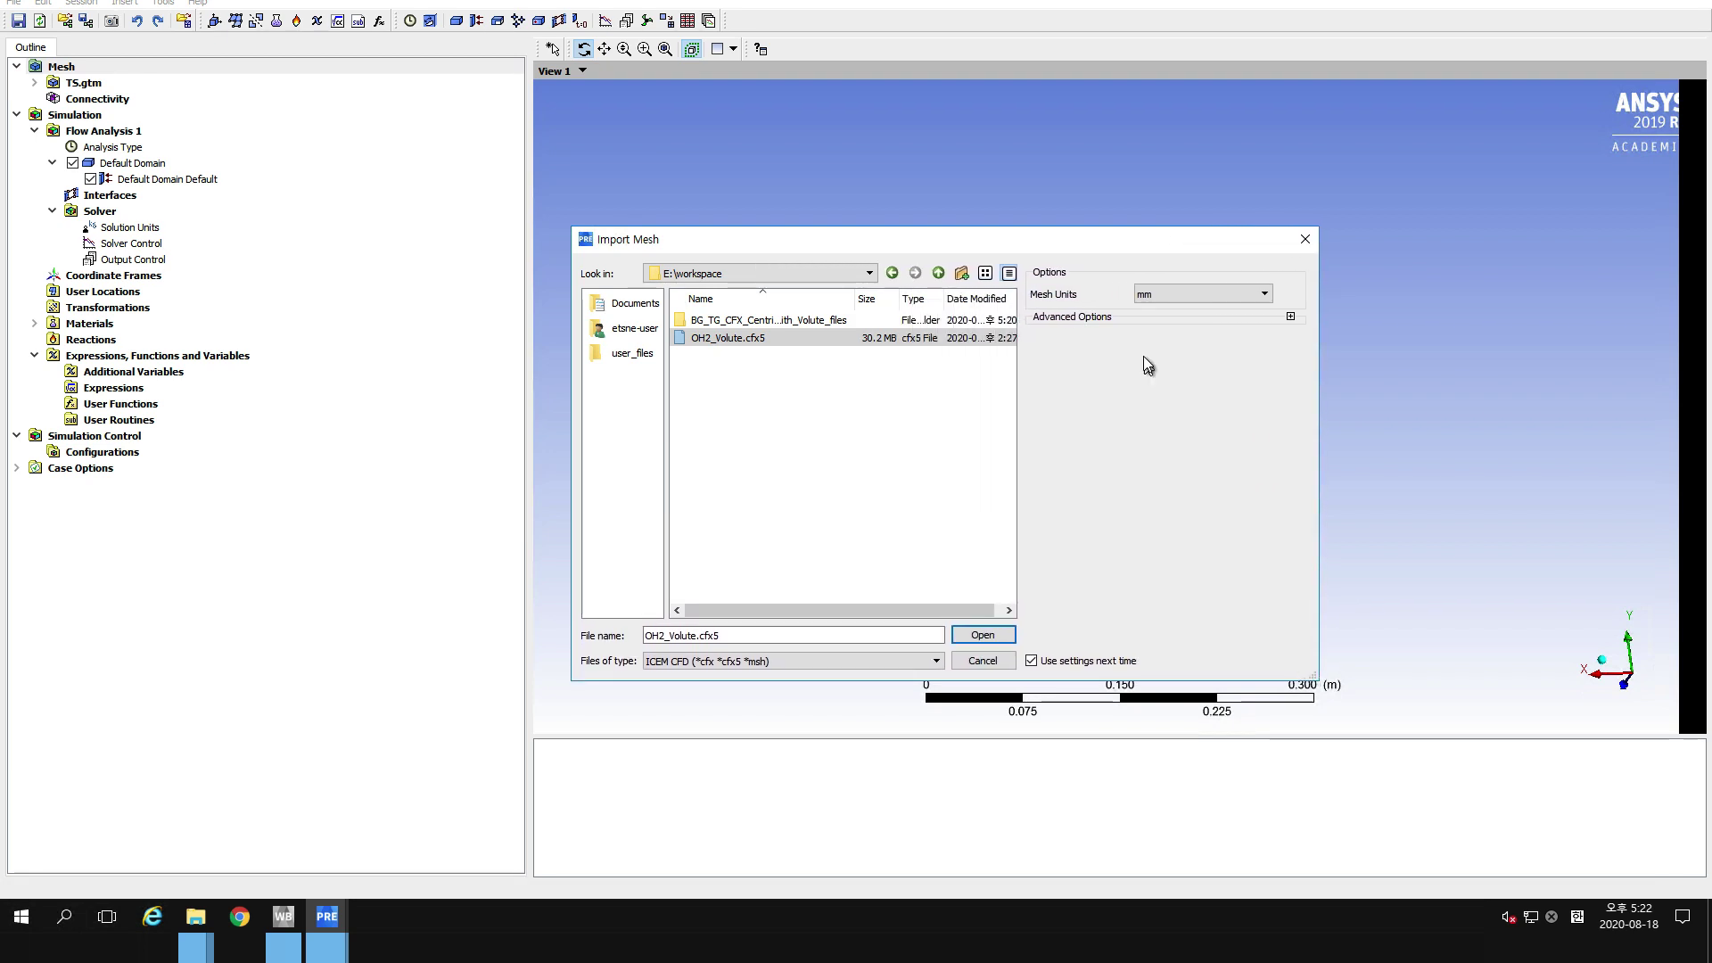
left_click_drag(1070, 237, 1049, 182)
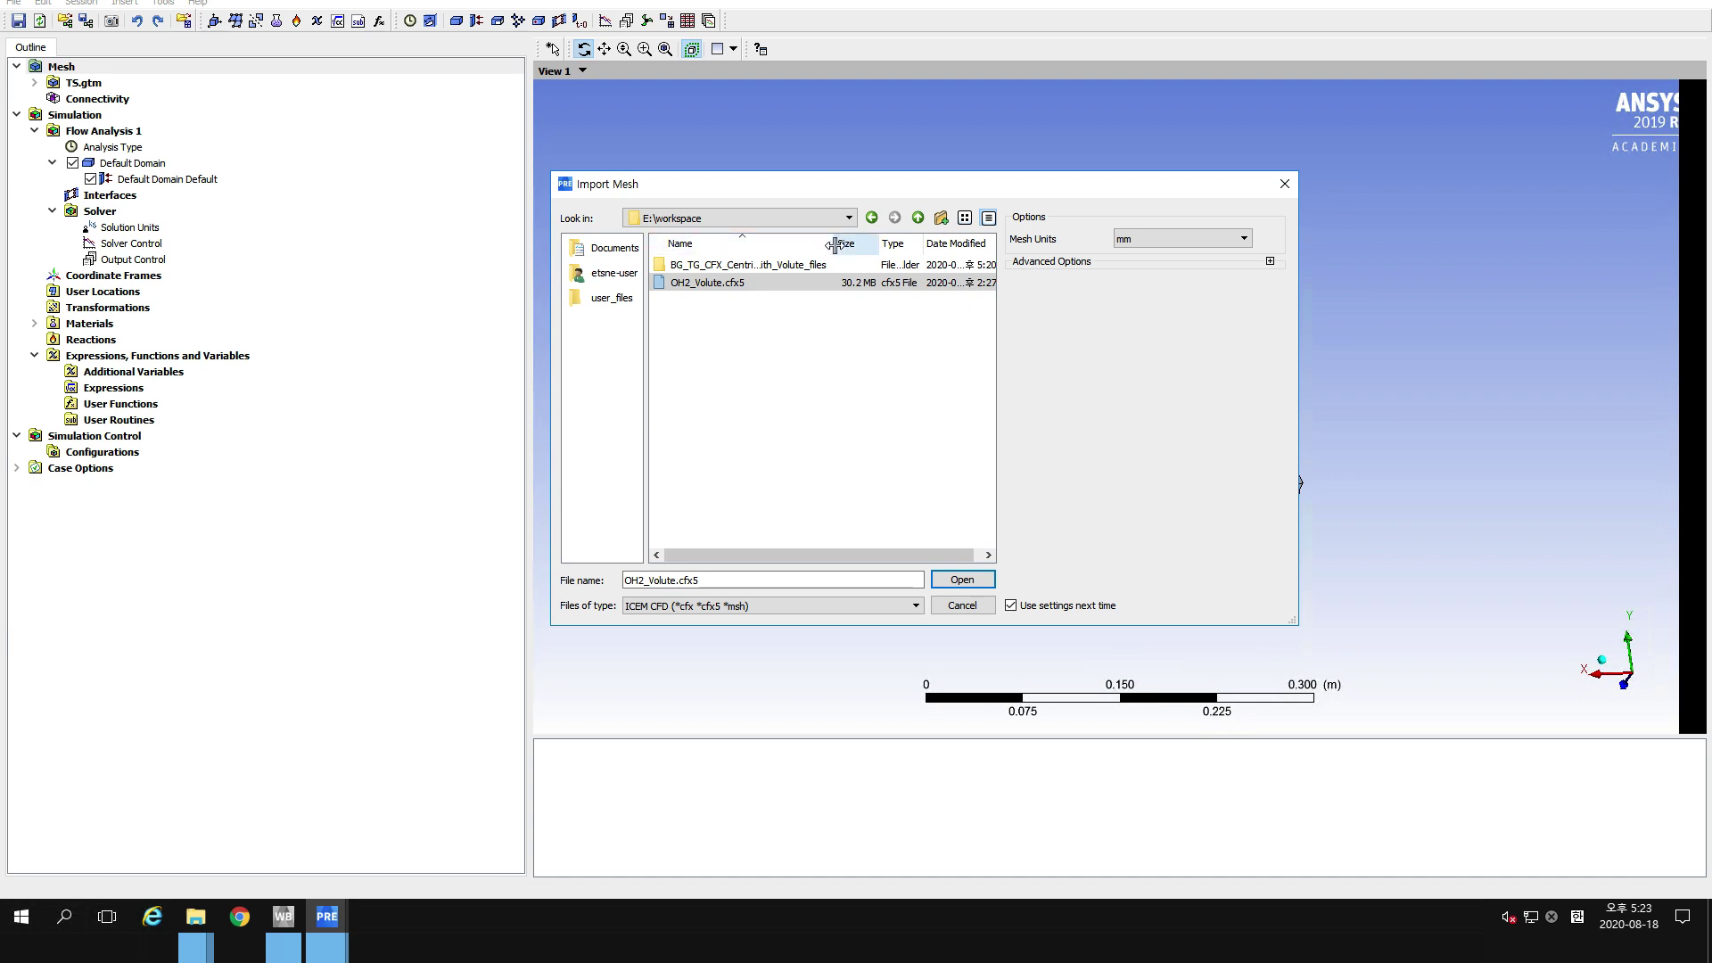
left_click_drag(834, 248, 882, 248)
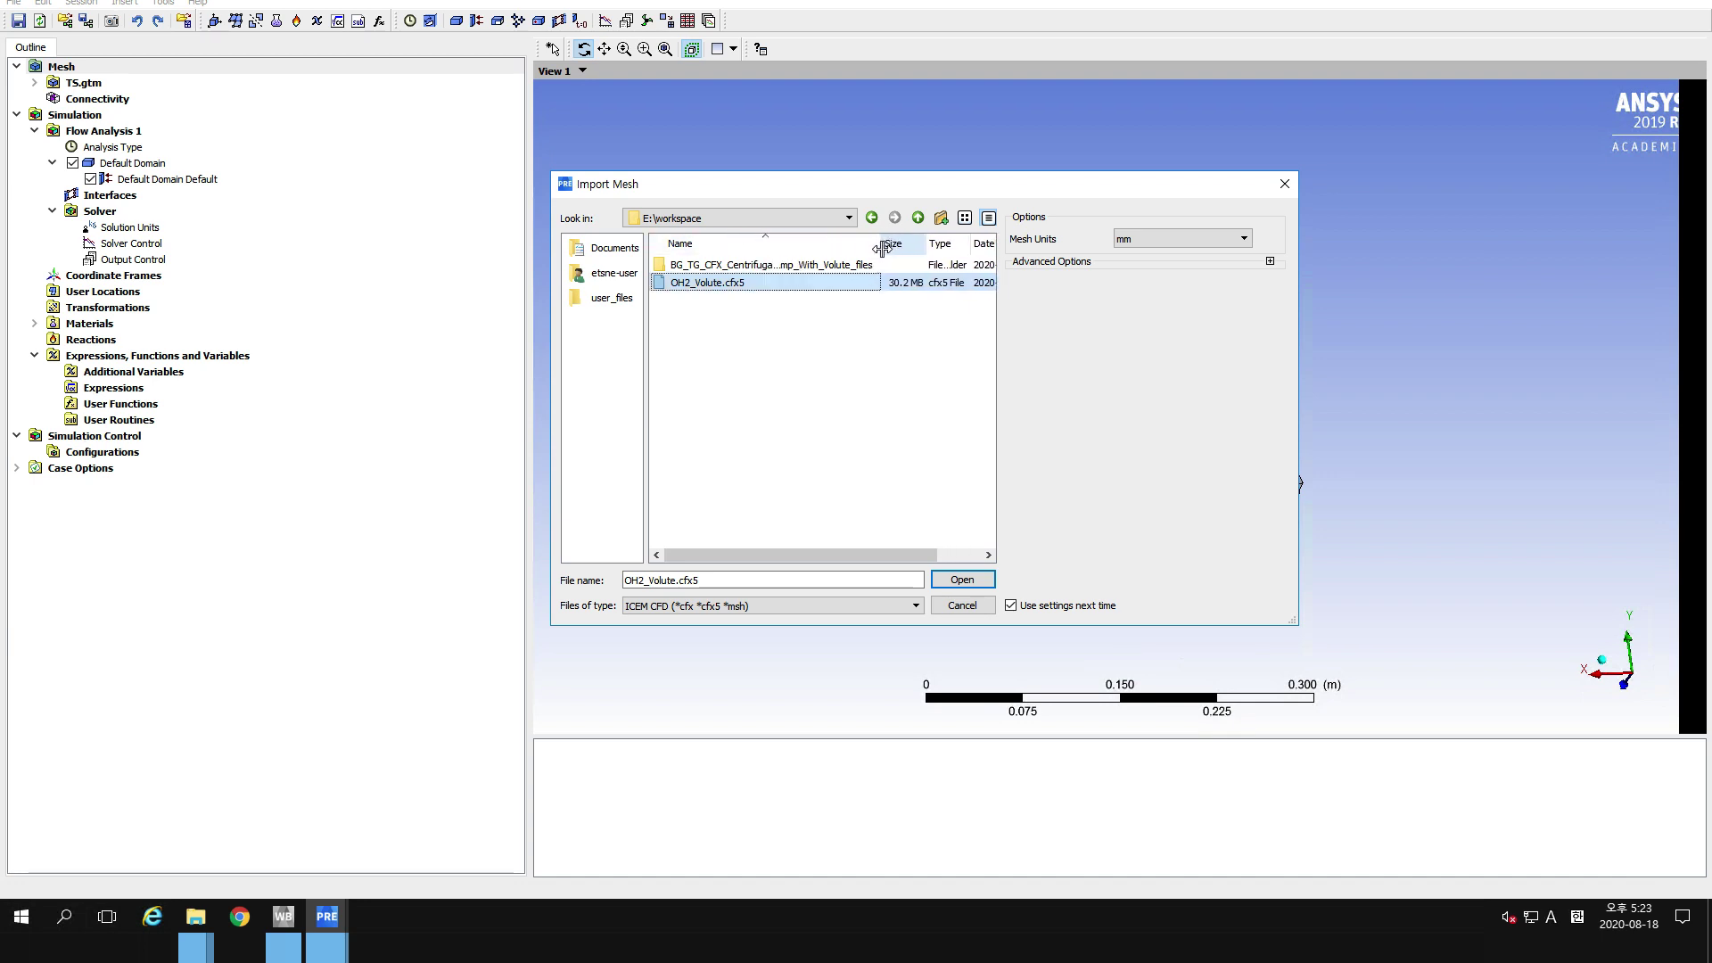
left_click(817, 453)
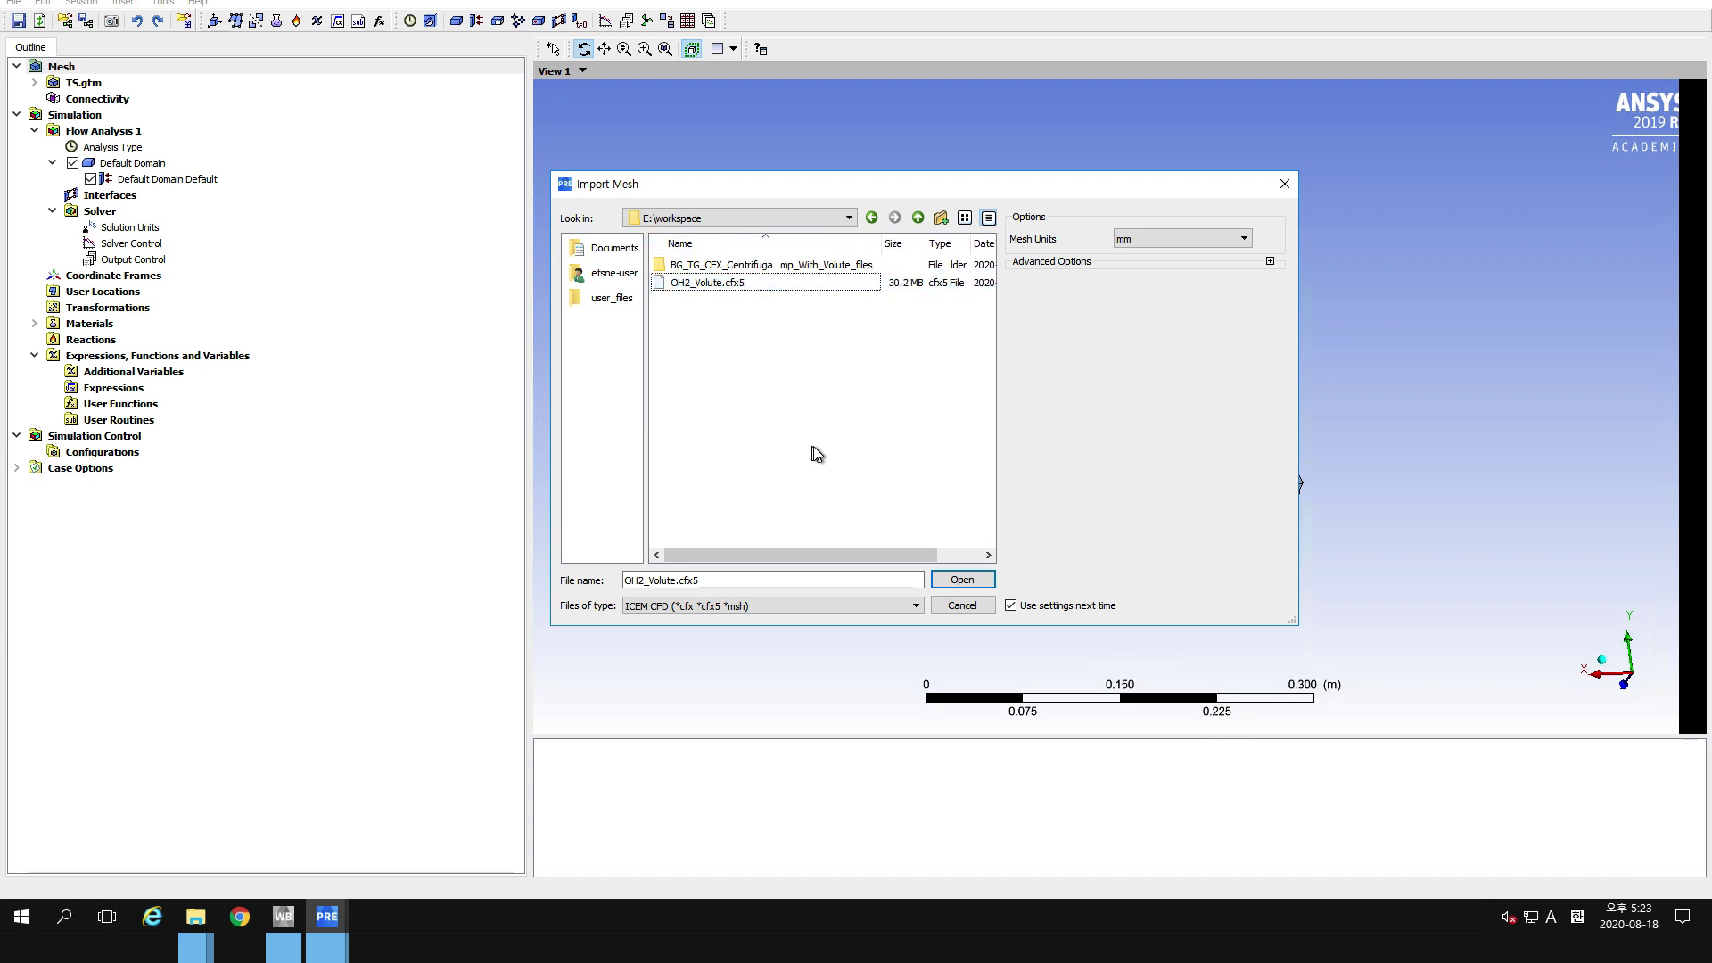
left_click(945, 582)
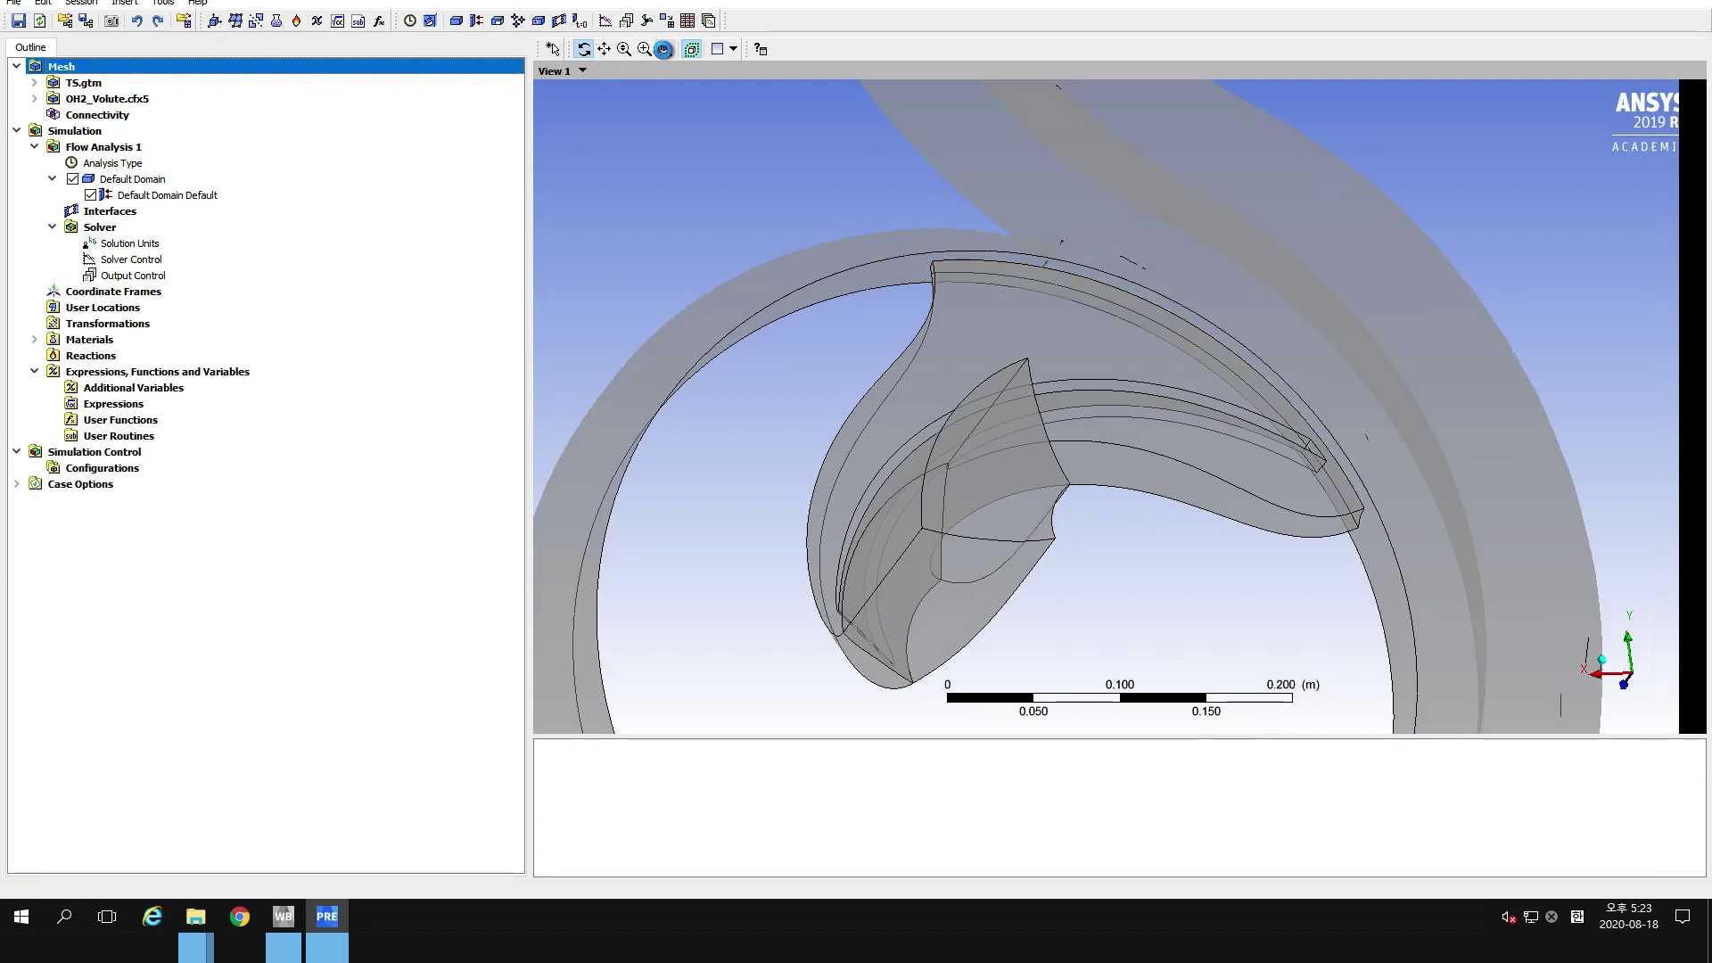
left_click(663, 49)
left_click_drag(1195, 580, 1360, 593)
scroll(1215, 496, "up", 5)
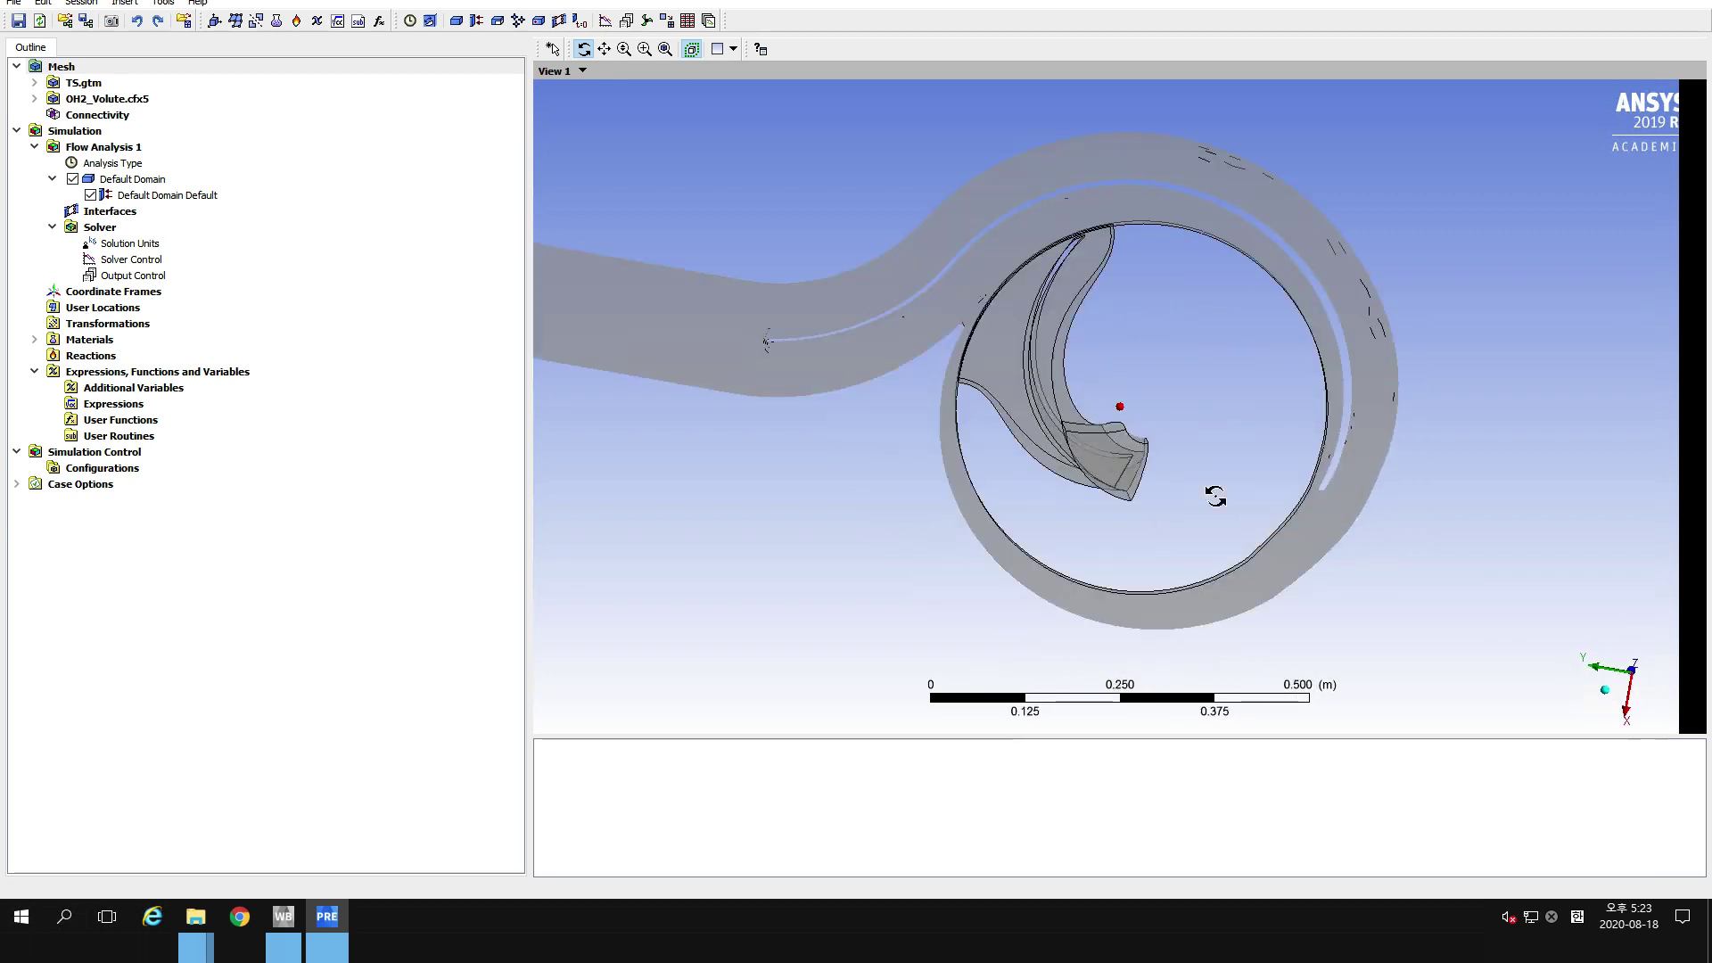
left_click_drag(1177, 428, 1139, 411)
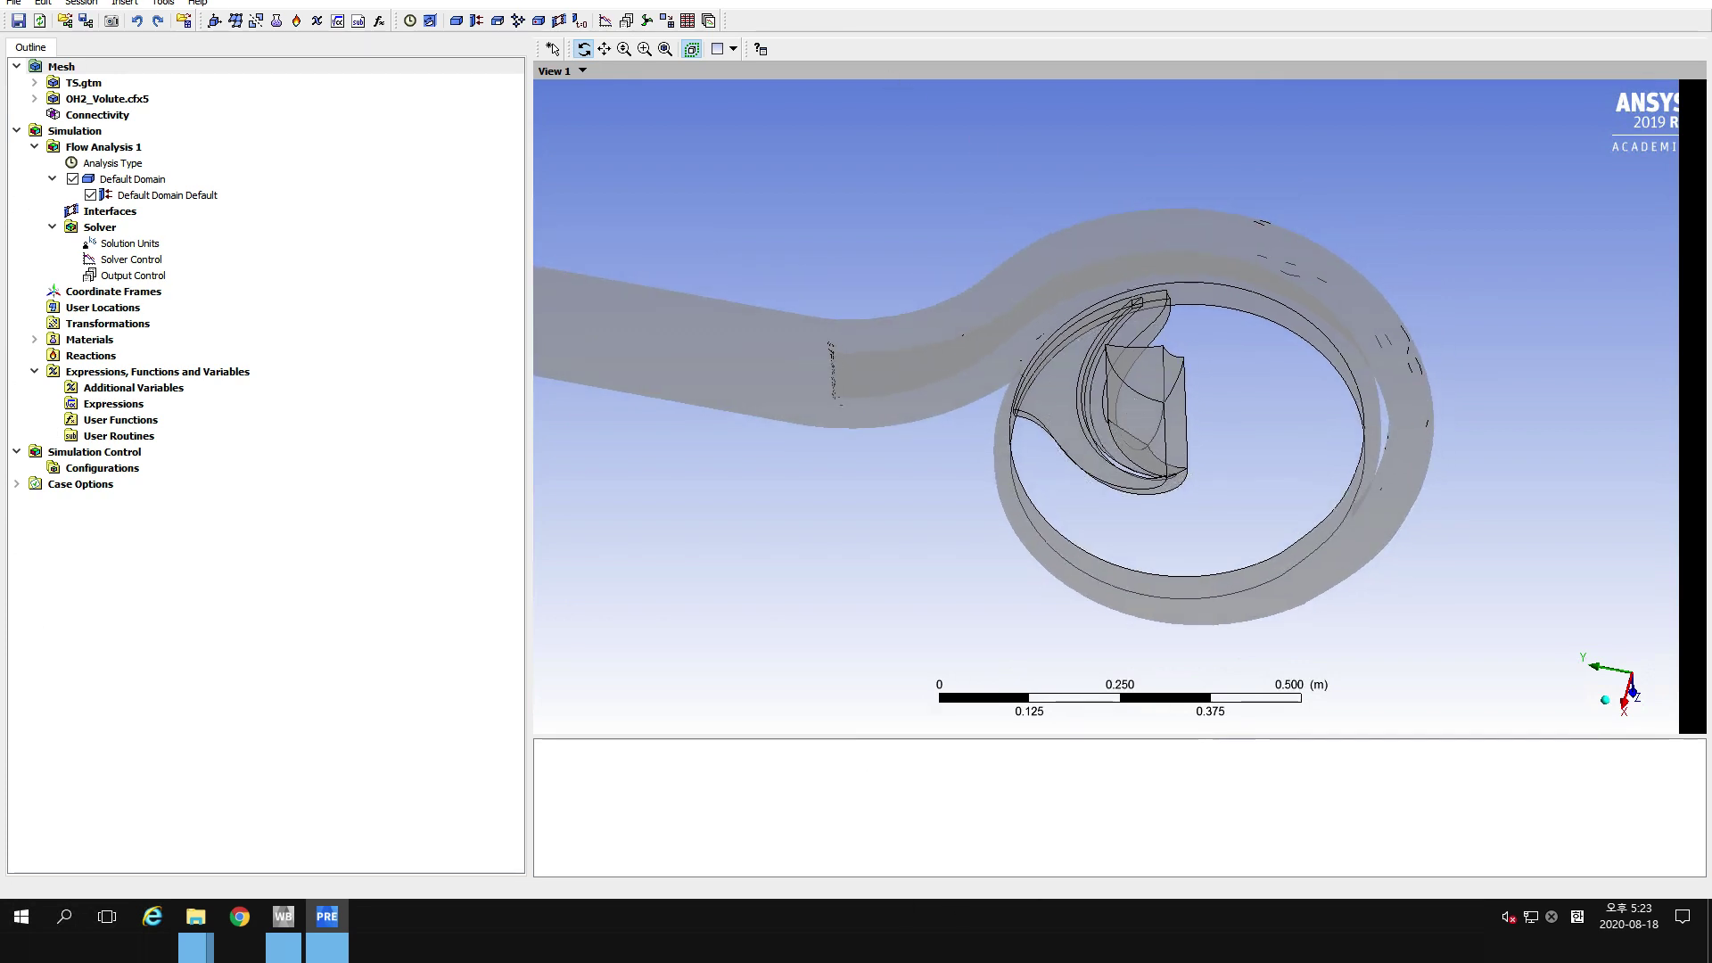
left_click(164, 2)
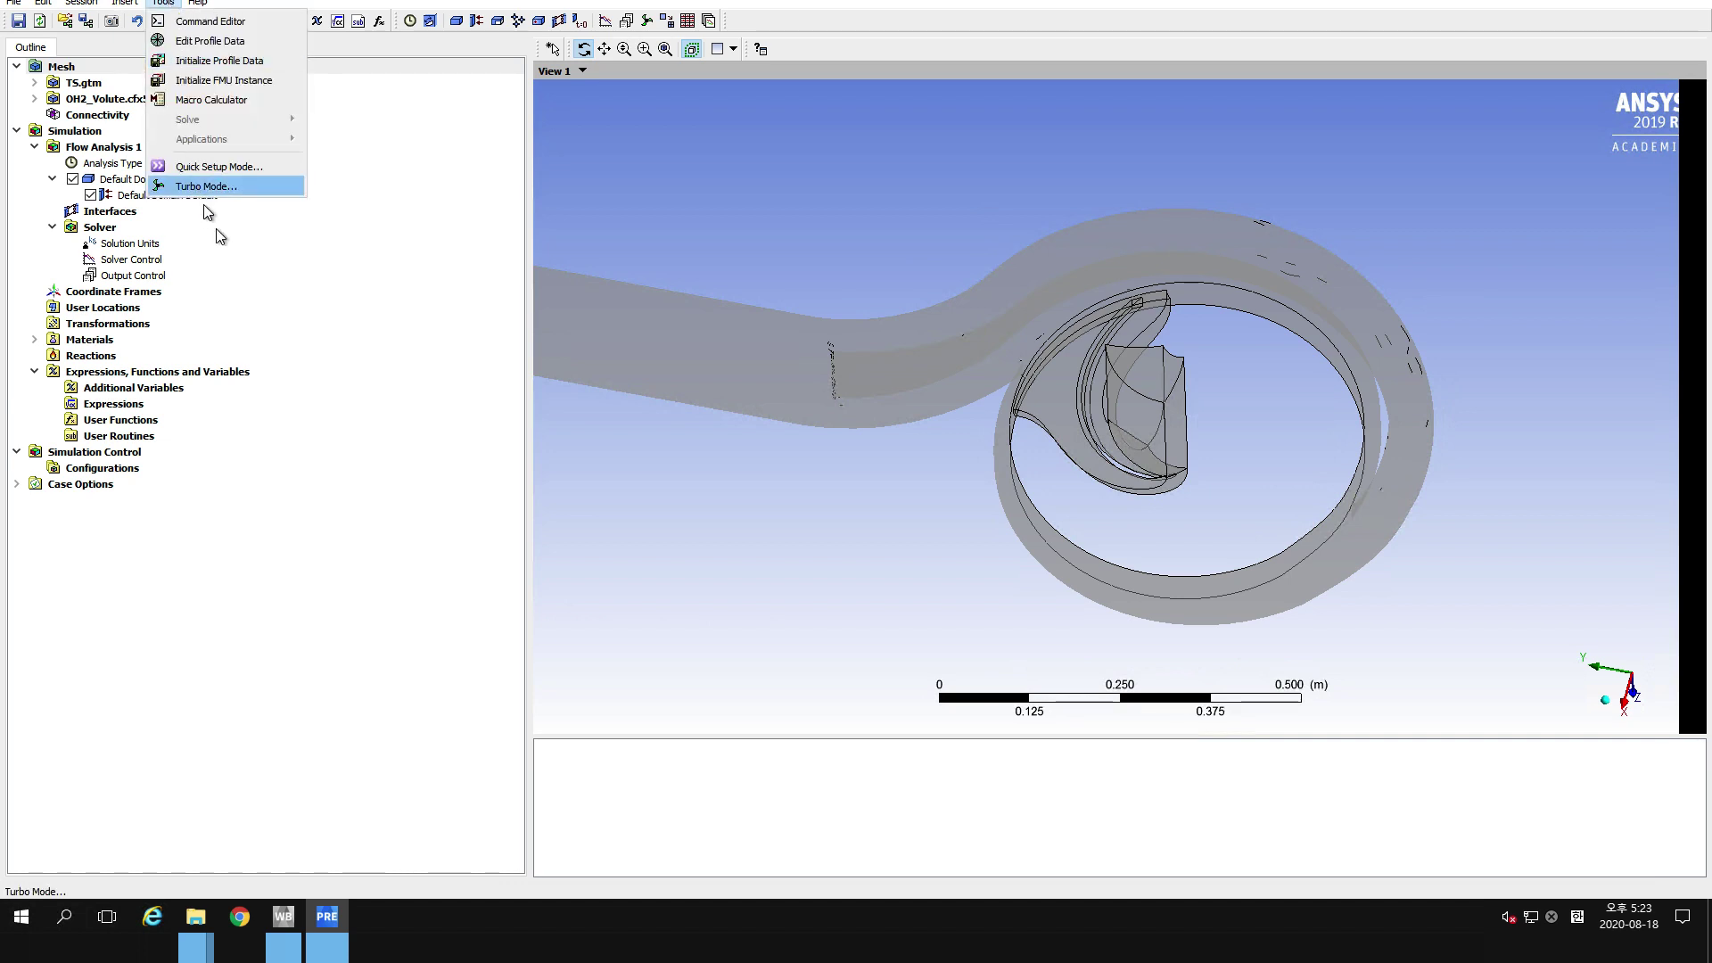
left_click(320, 305)
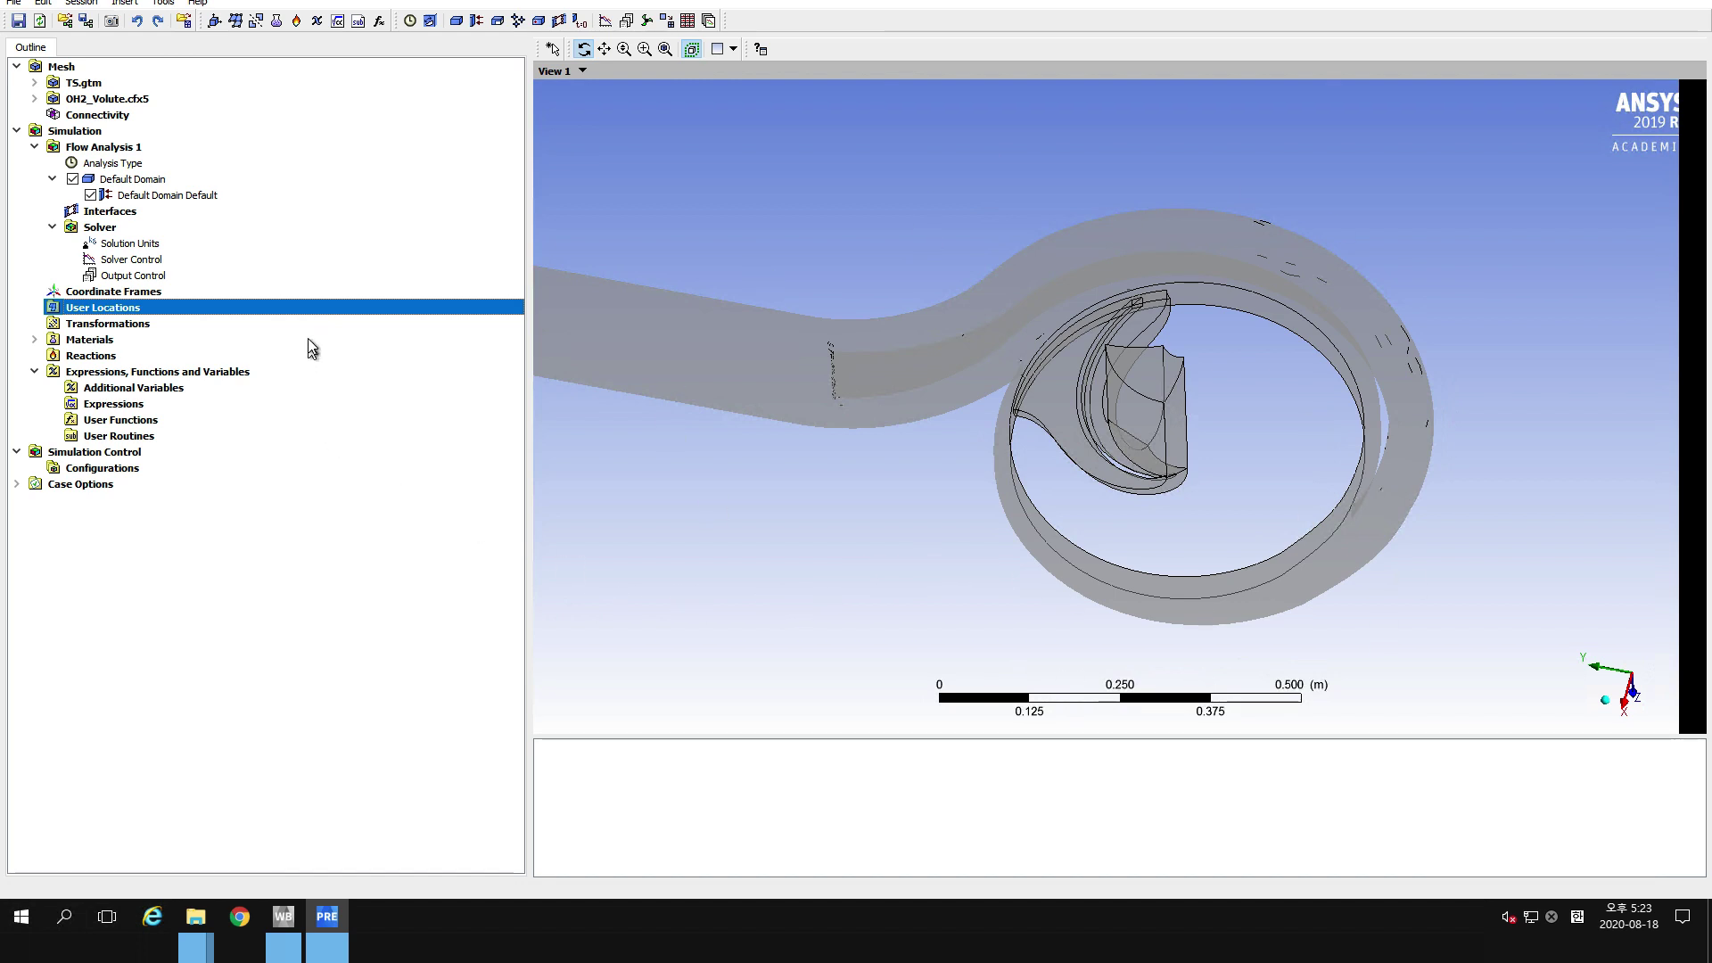
Insert a domain named Volute and set its location to API_OH2_VOLUTE.
left_click(462, 21)
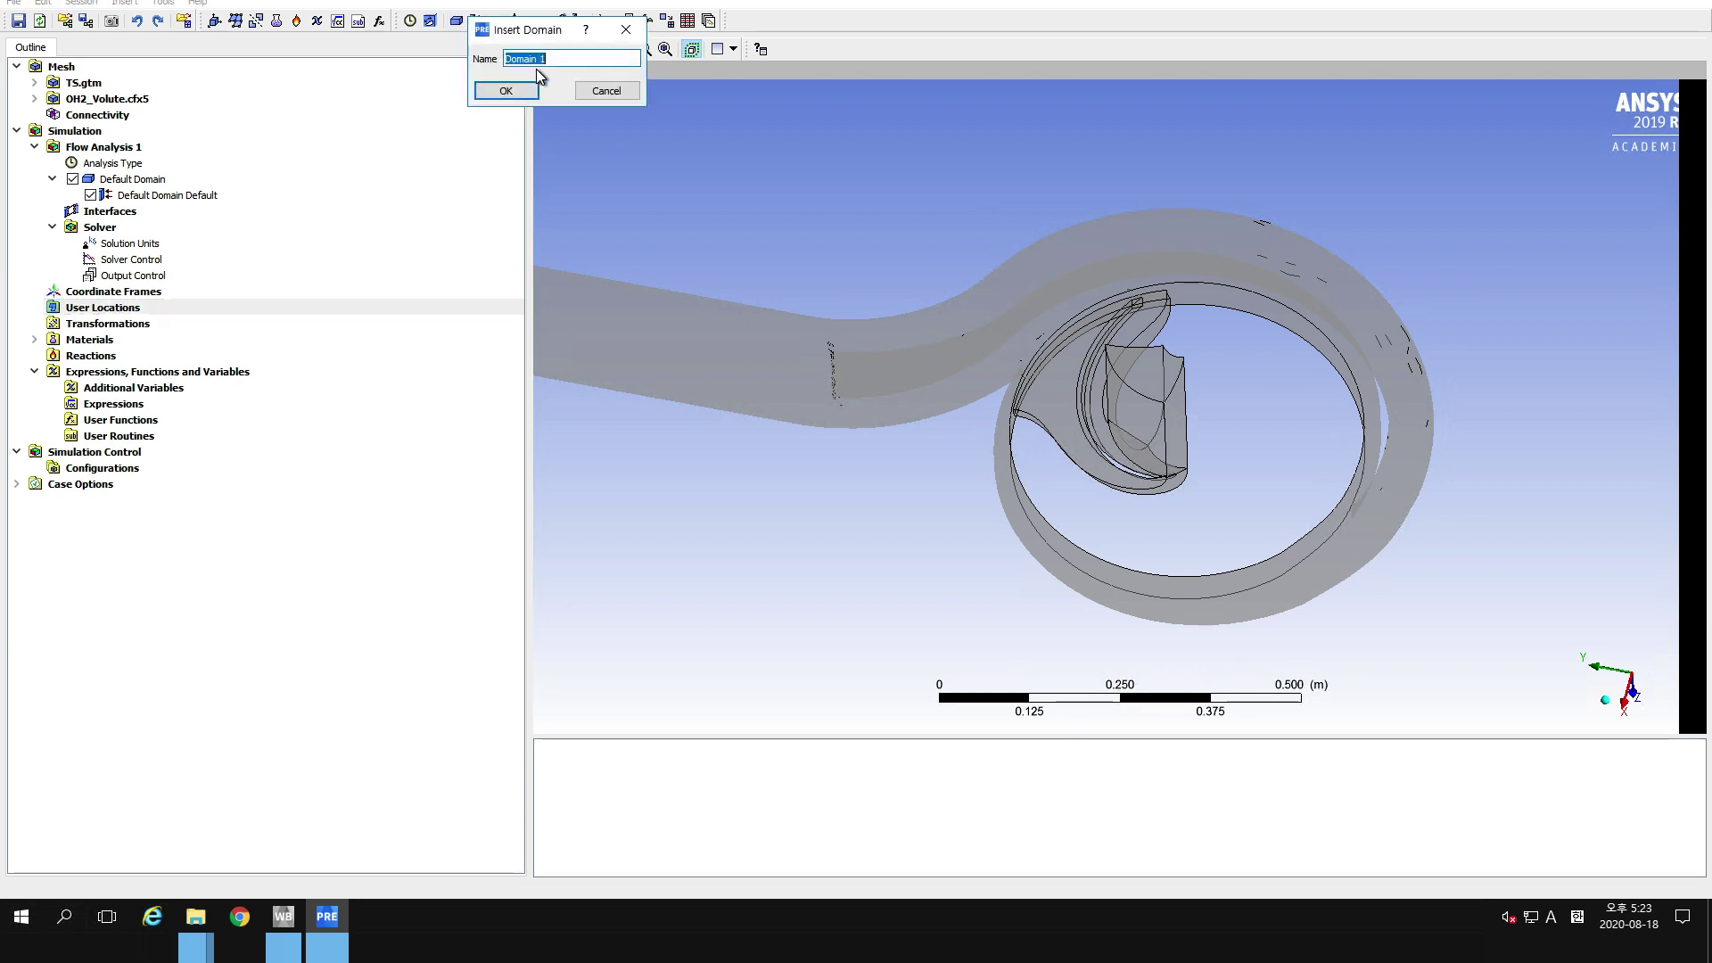
type("Volute")
left_click(507, 91)
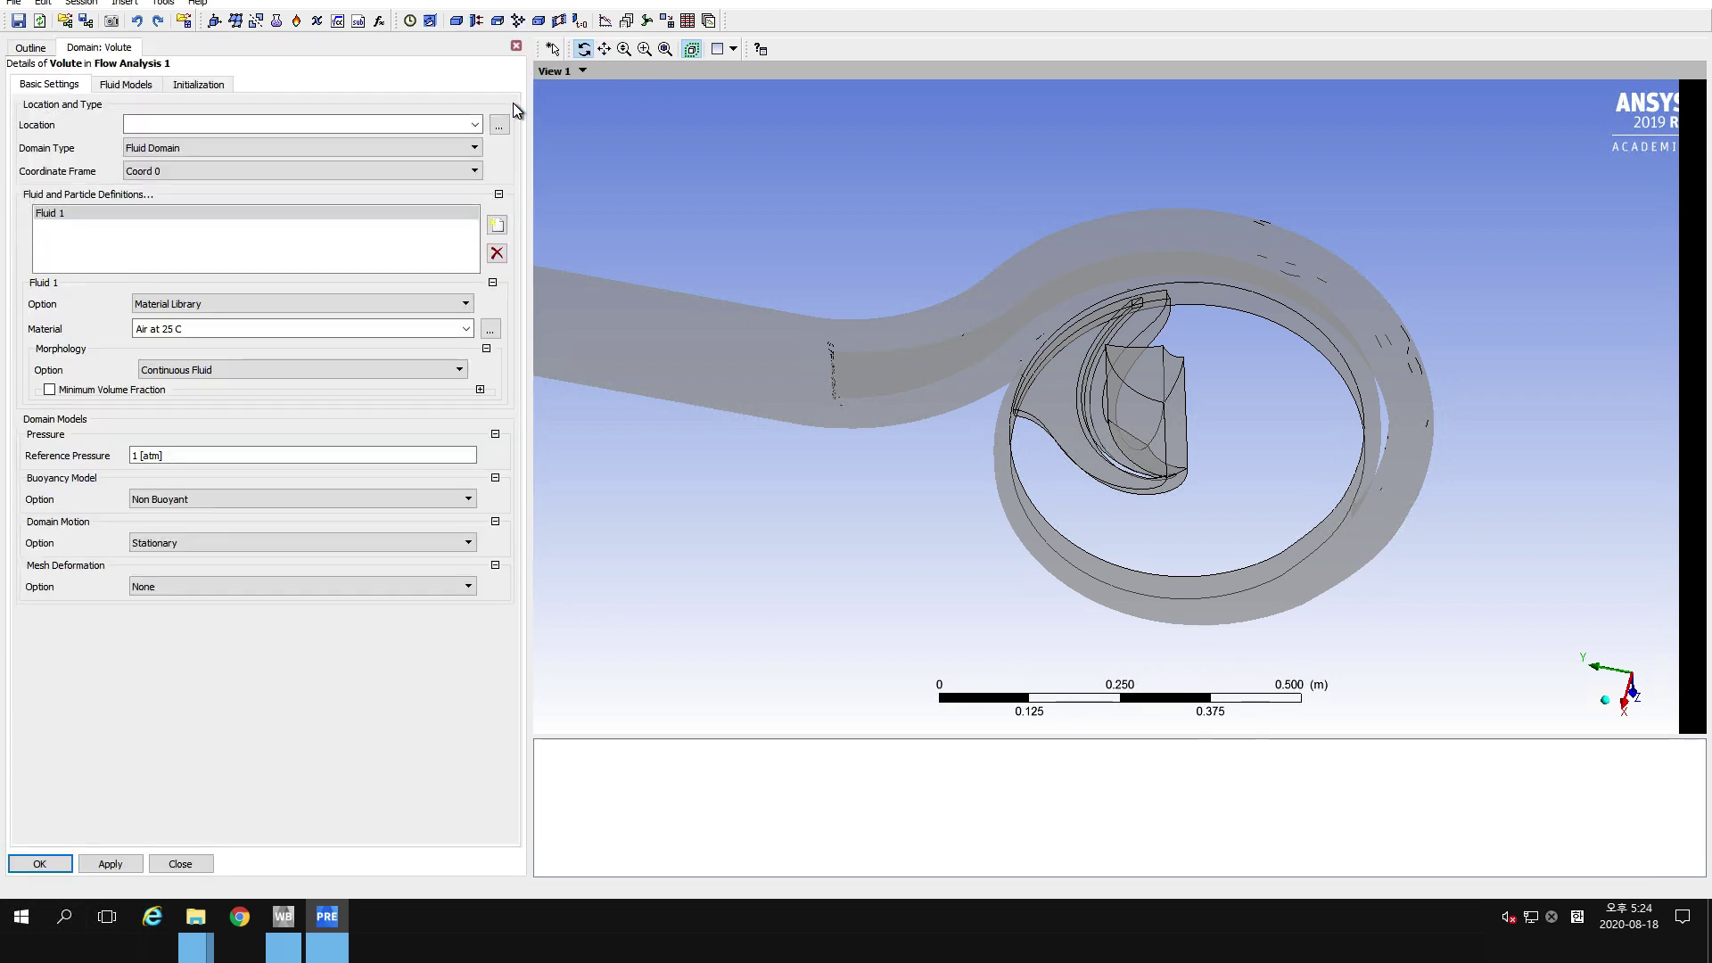
left_click(500, 125)
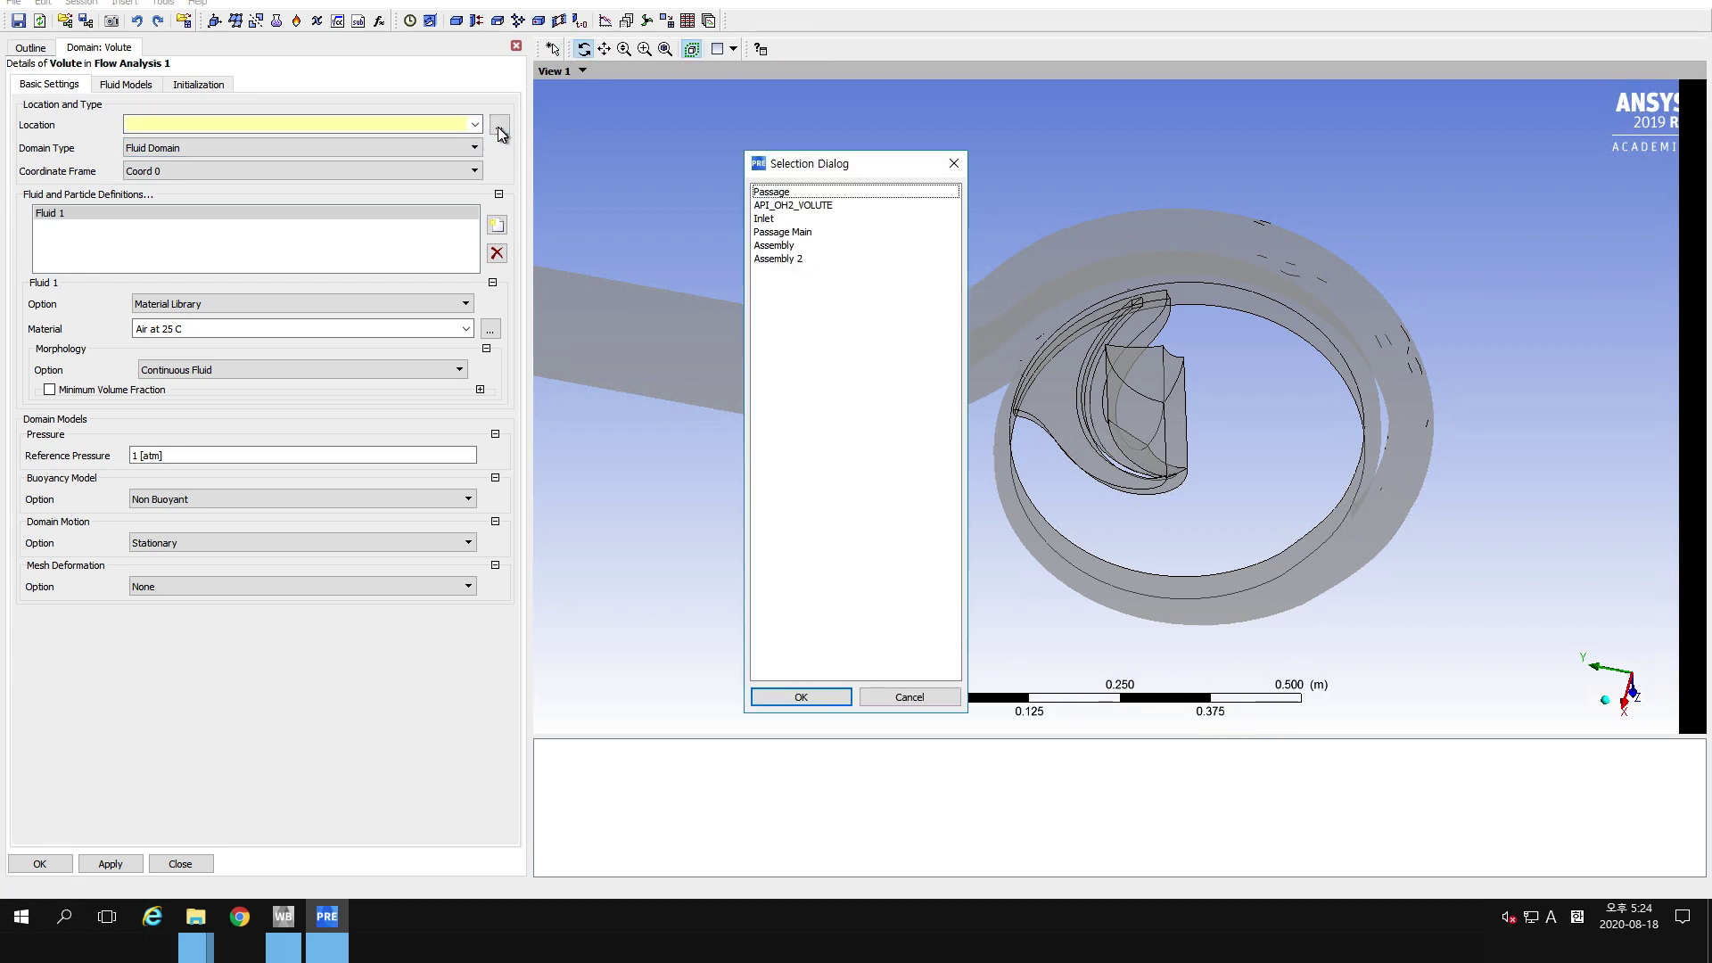
left_click_drag(807, 165, 615, 112)
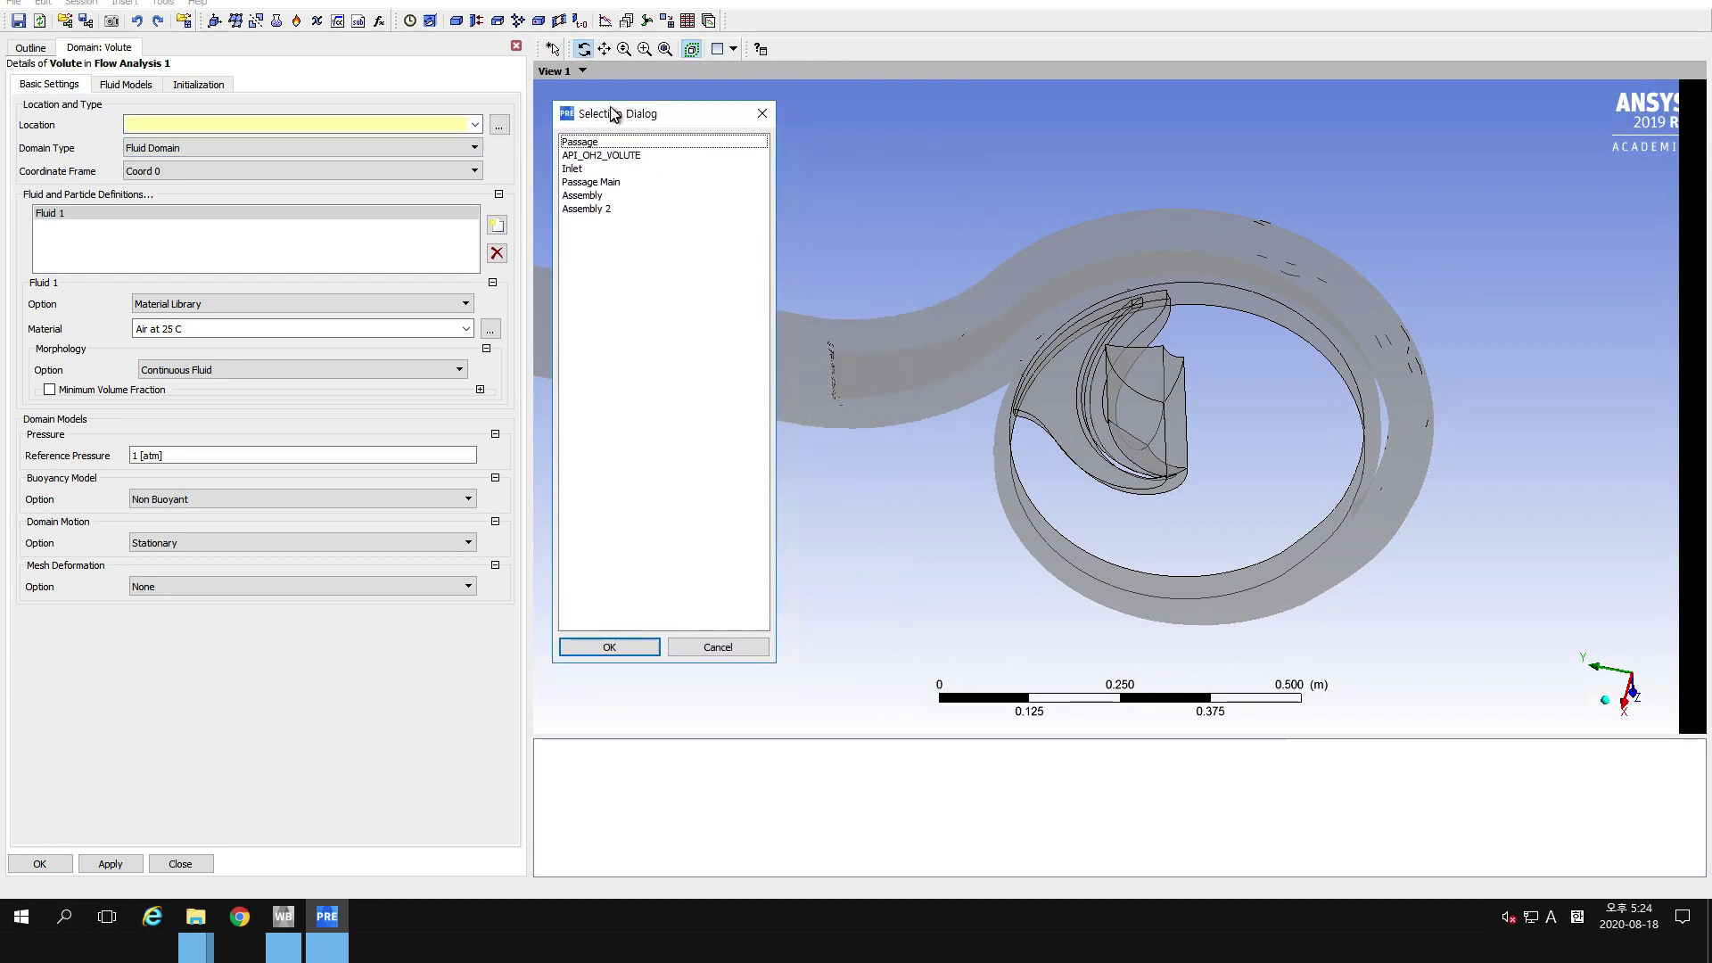
left_click(614, 153)
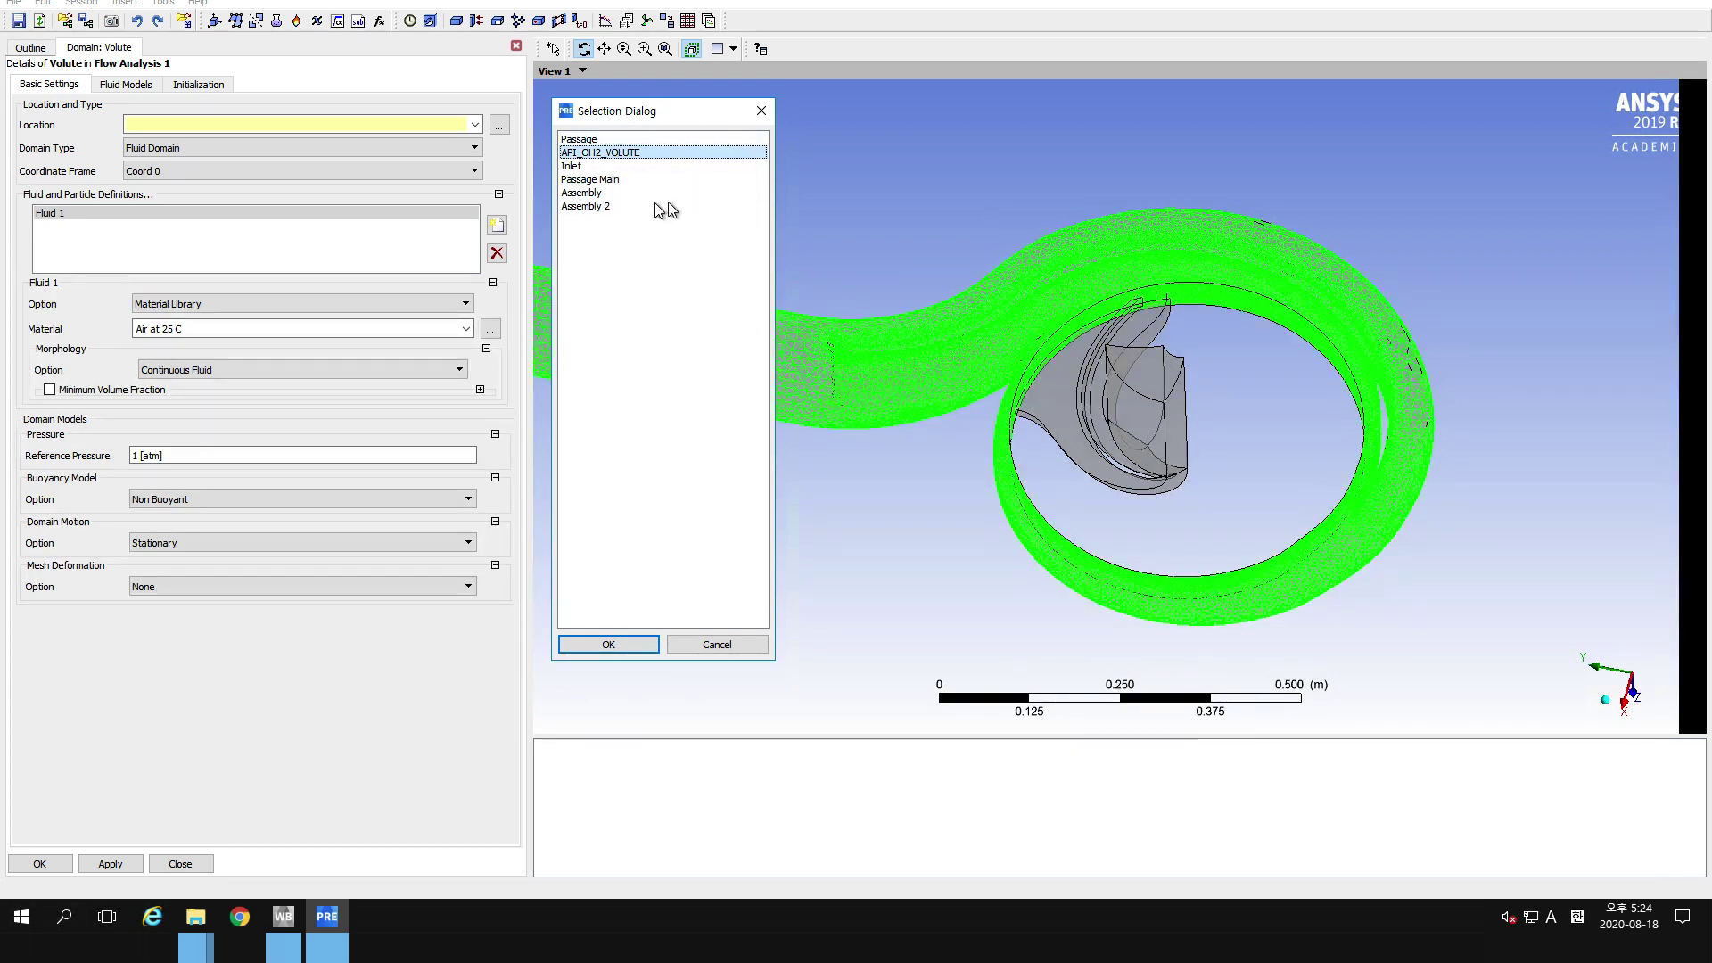
left_click(615, 646)
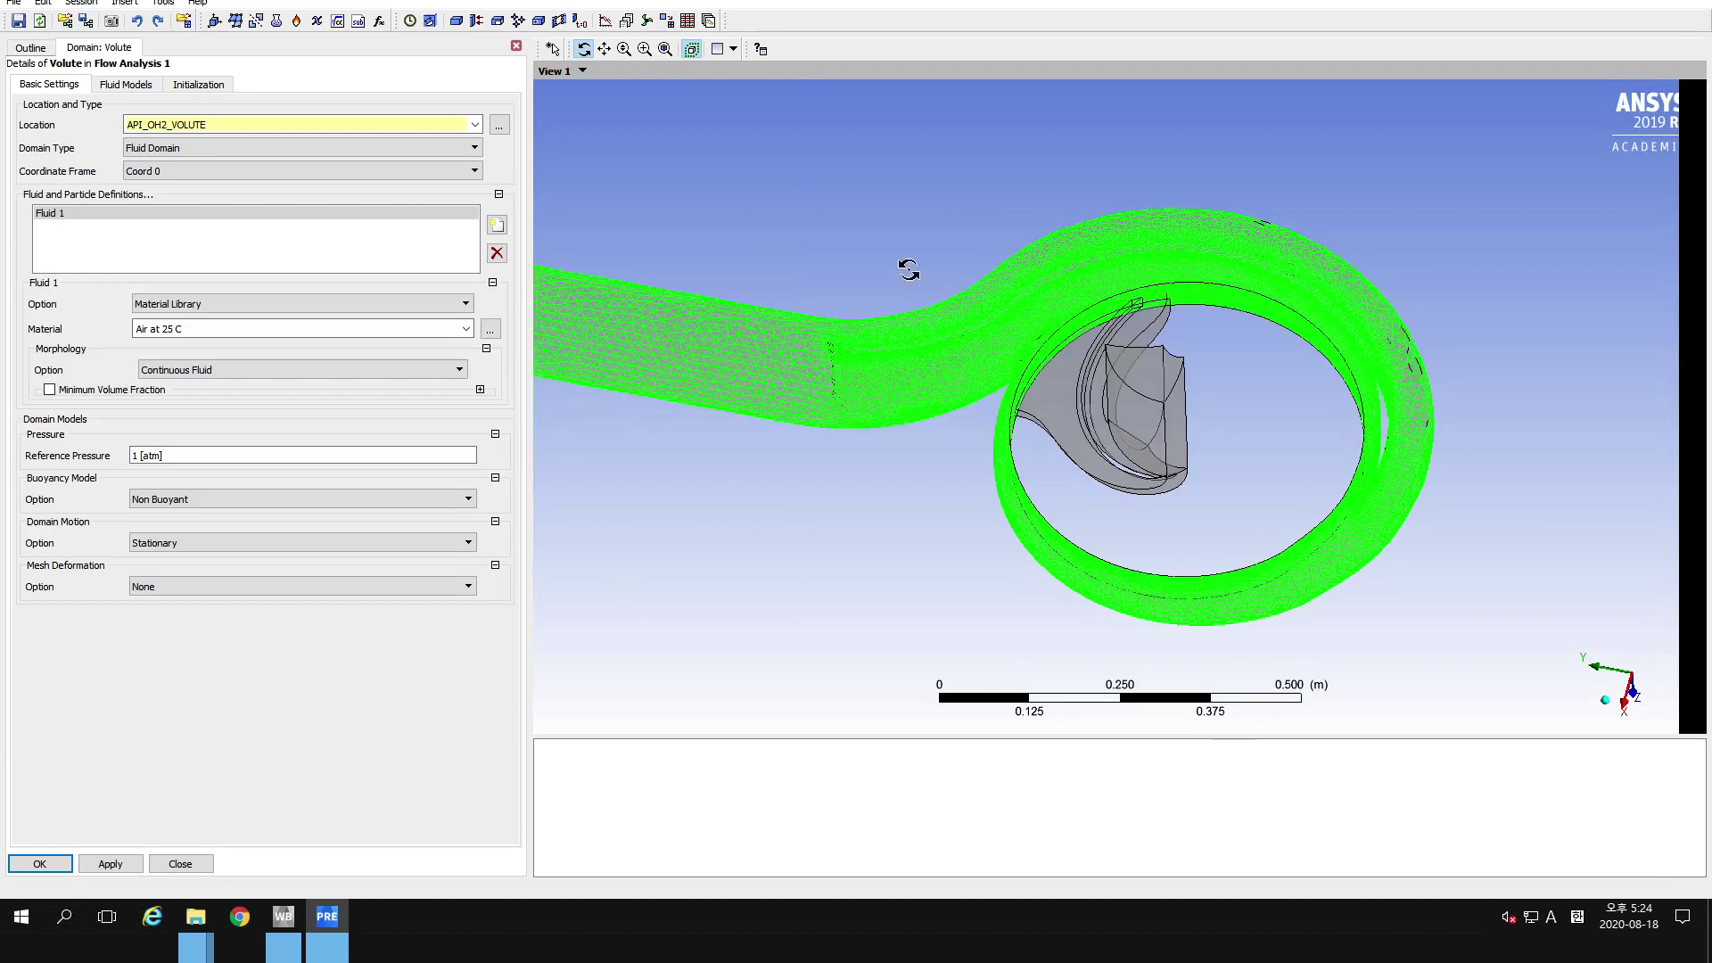
Set the Volute domain's fluid material to Water and its heat transfer option to None.
left_click(465, 329)
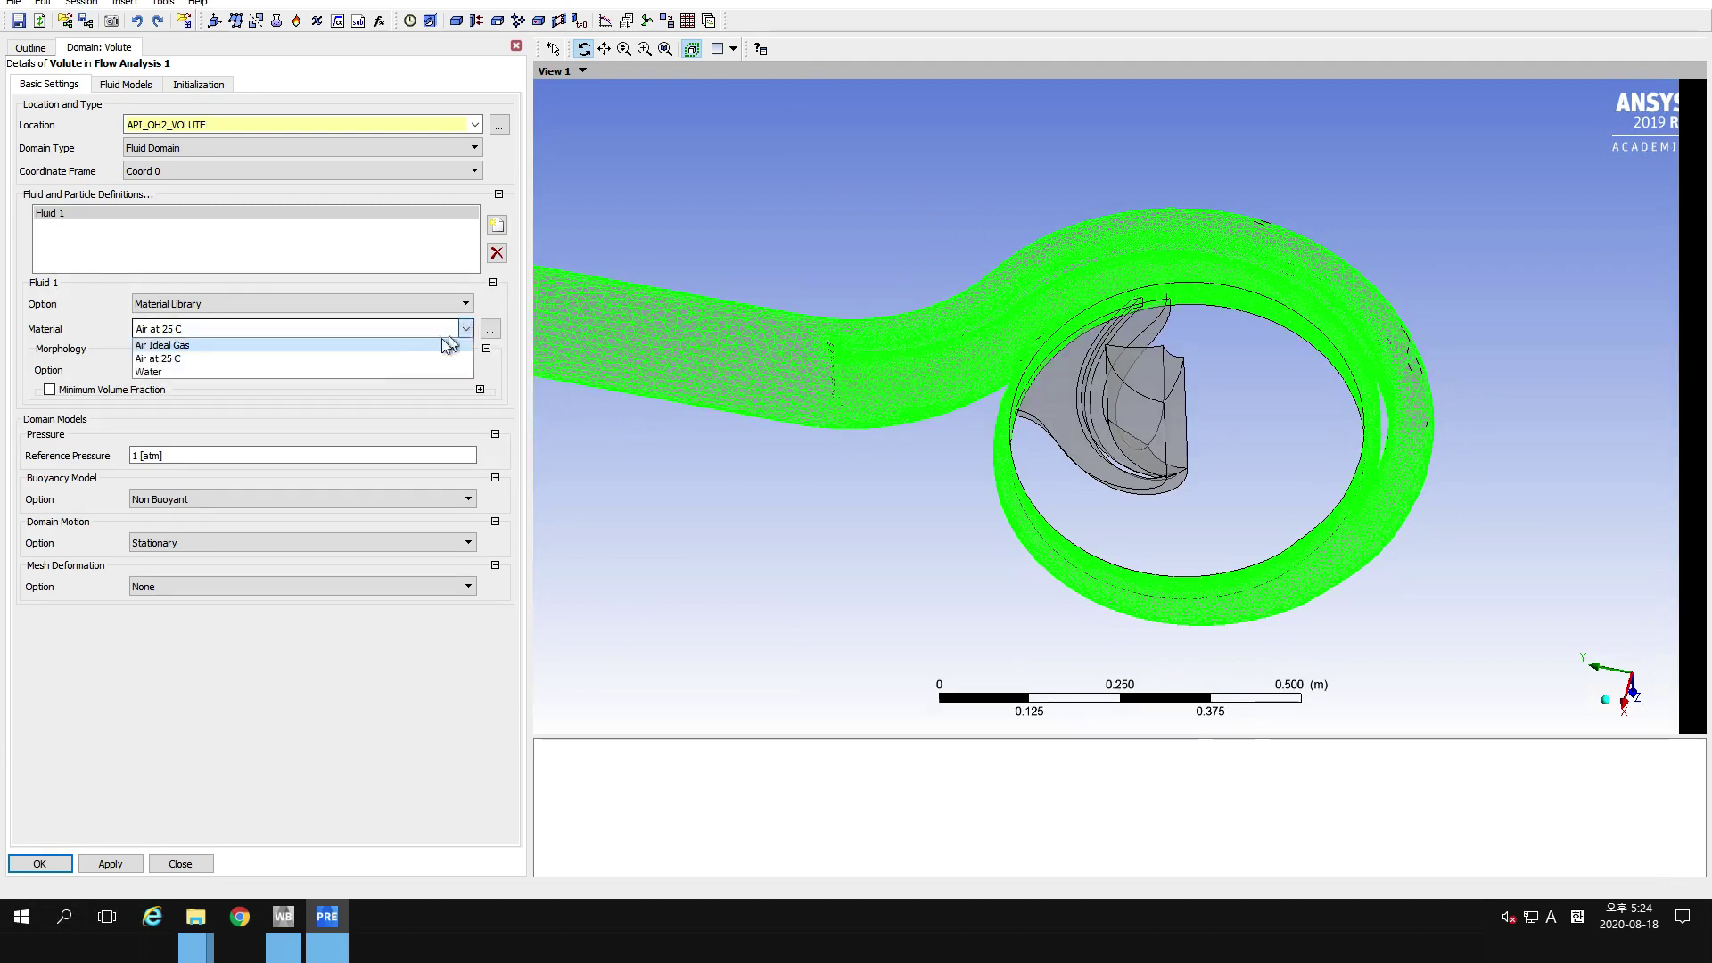
left_click(146, 373)
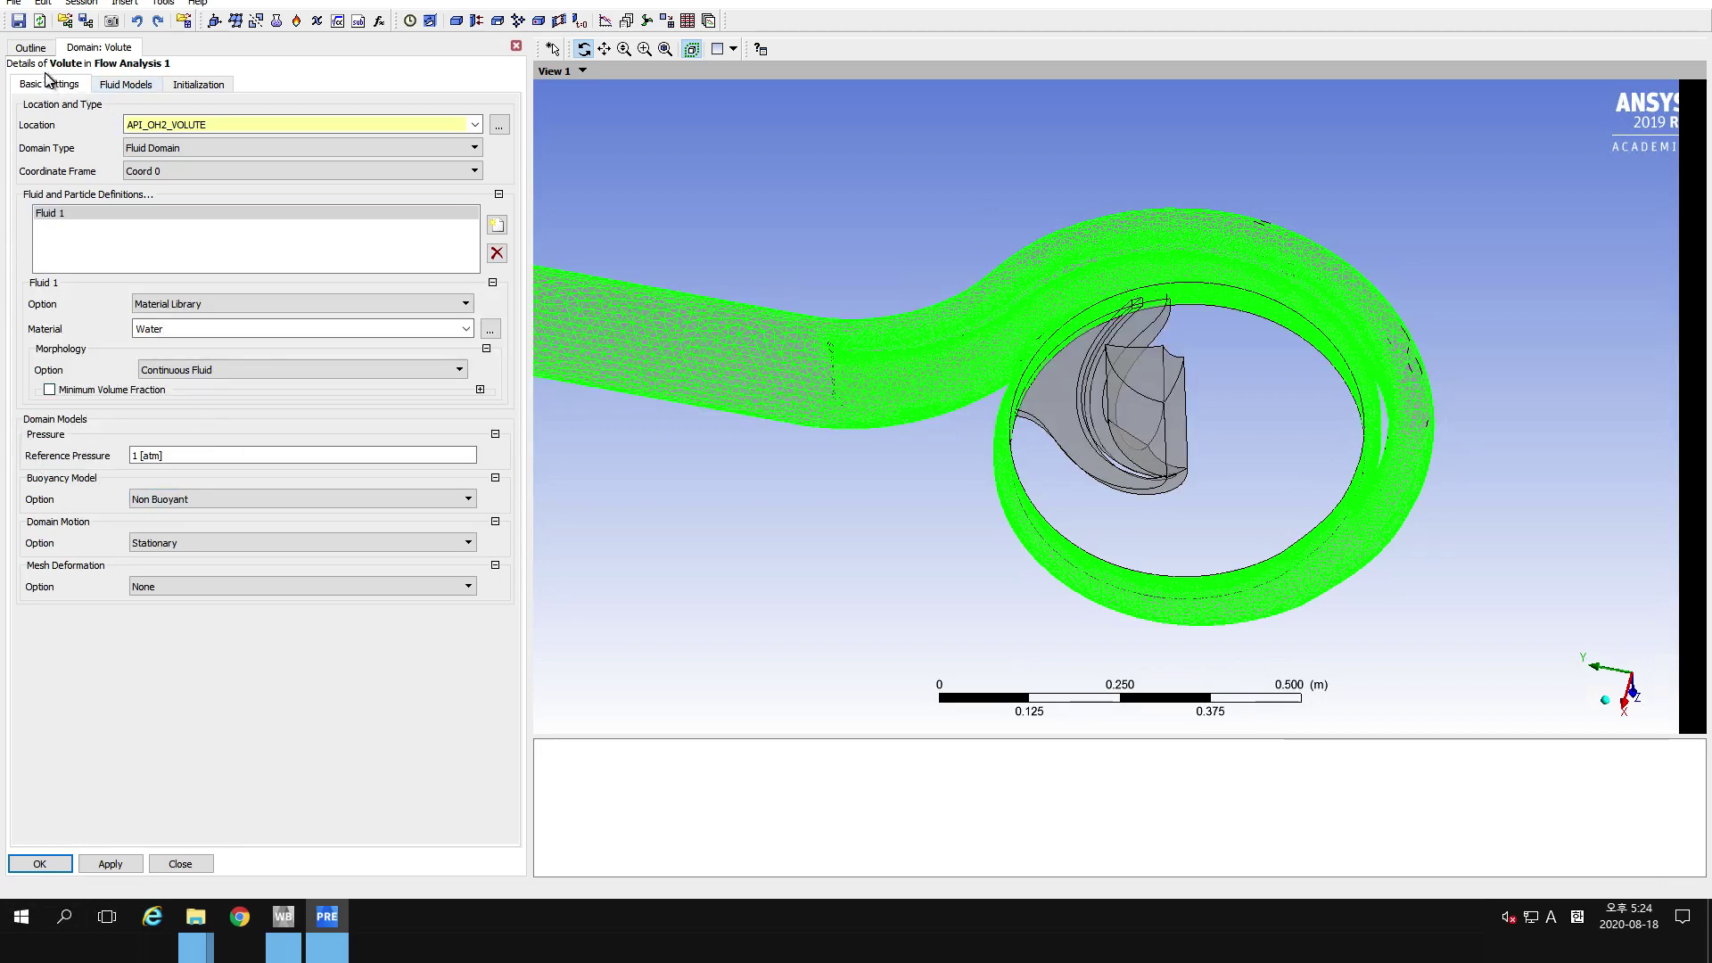
left_click(121, 84)
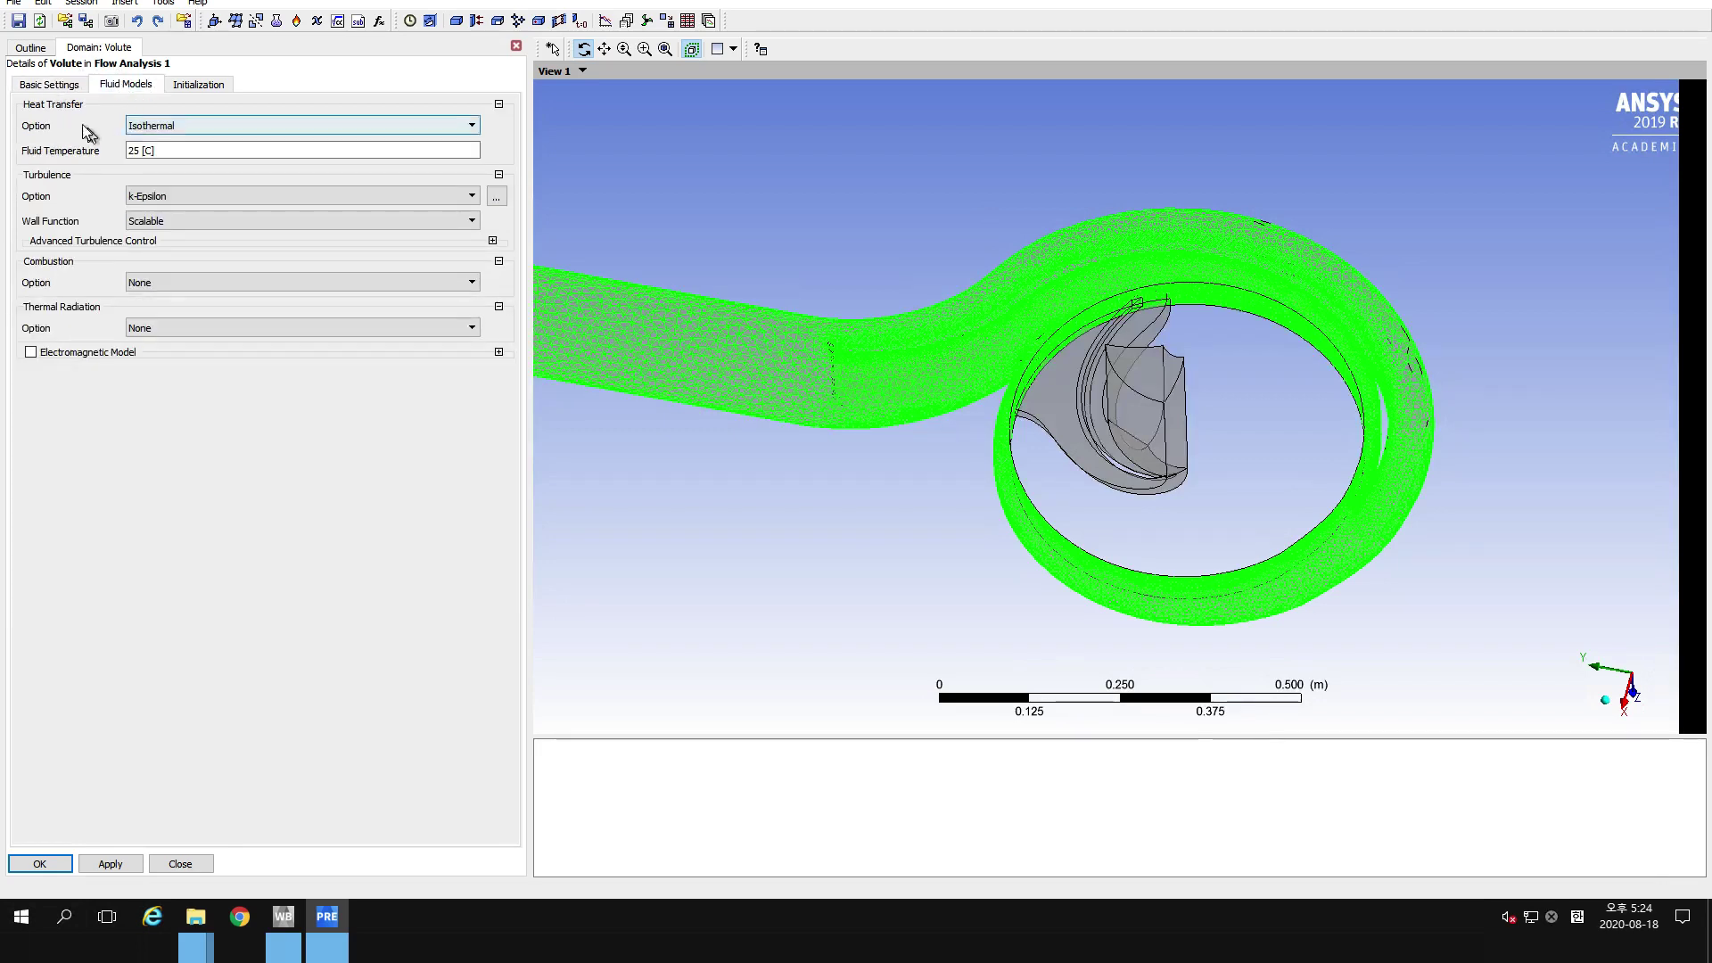
left_click(164, 132)
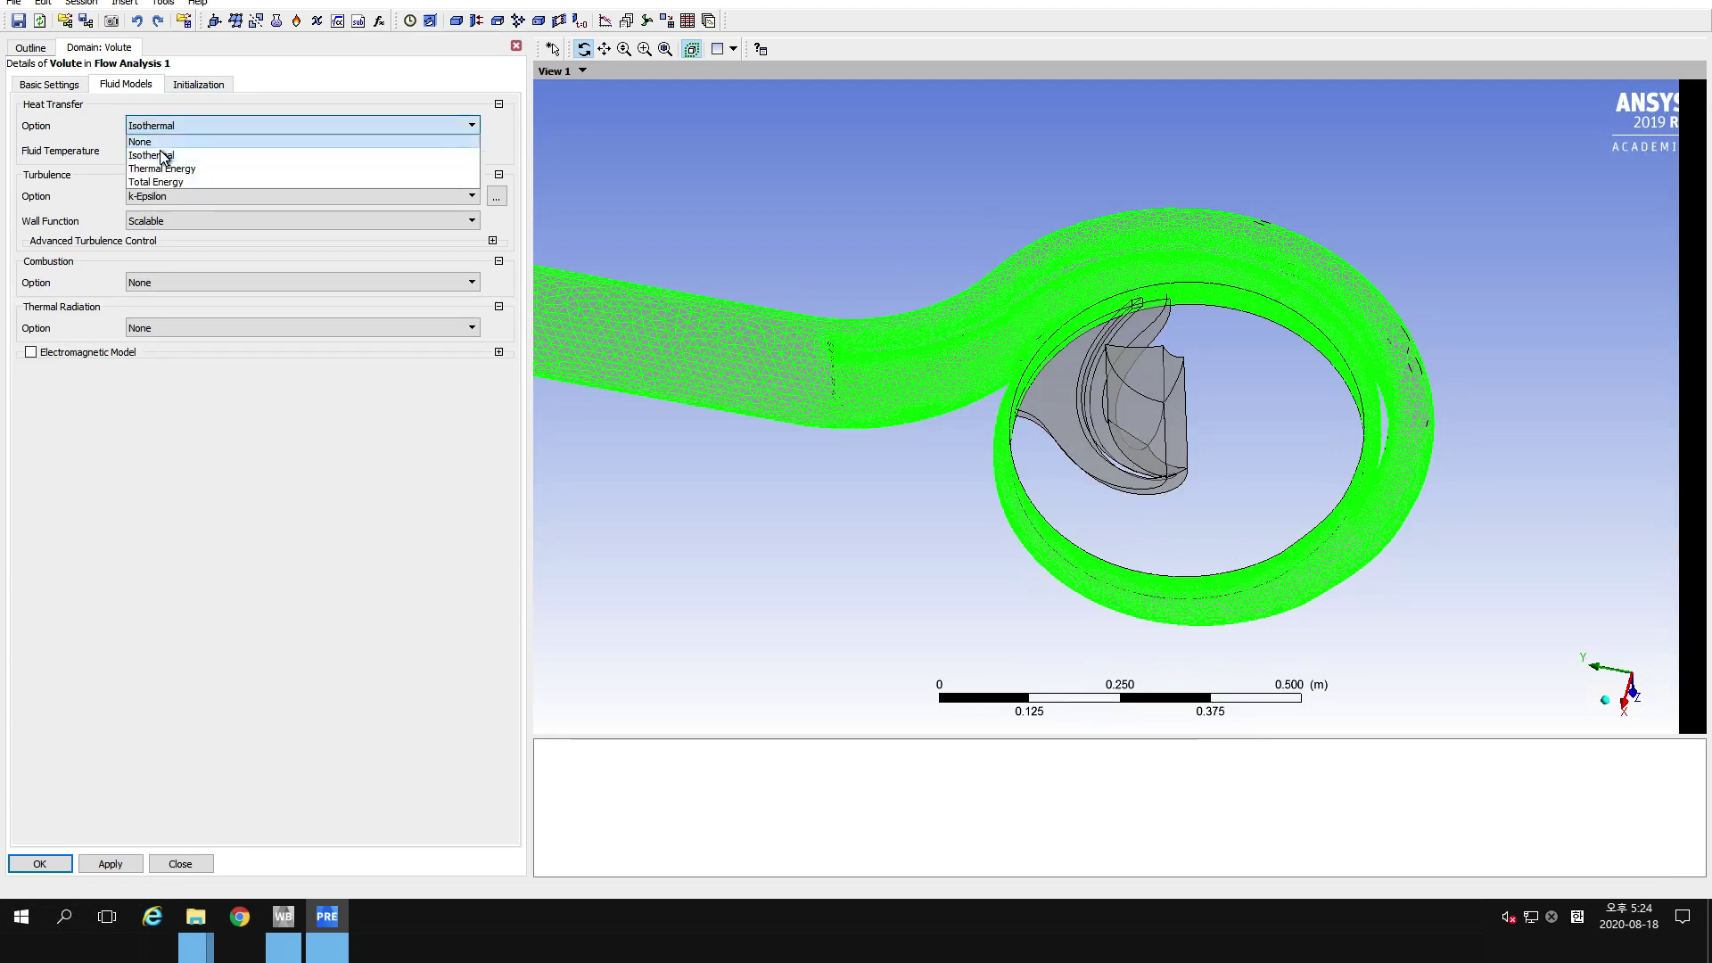
left_click(152, 143)
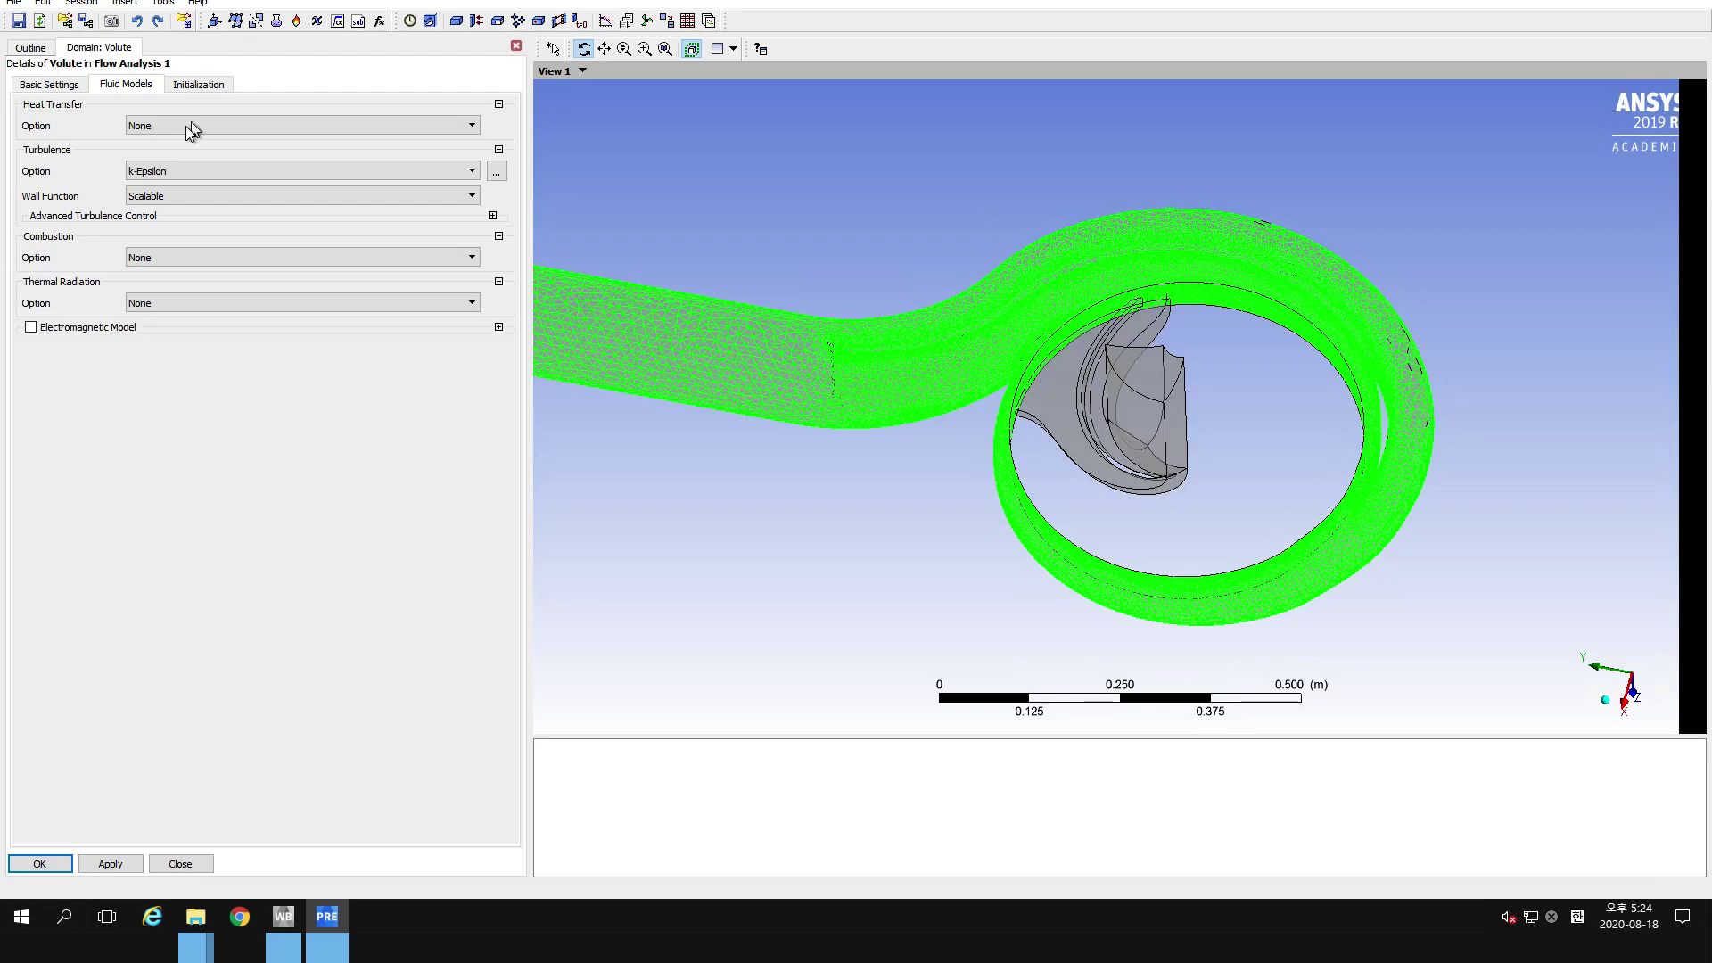
Set the Volute domain's turbulence option to Shear Stress Transport and accept the domain settings.
left_click(166, 175)
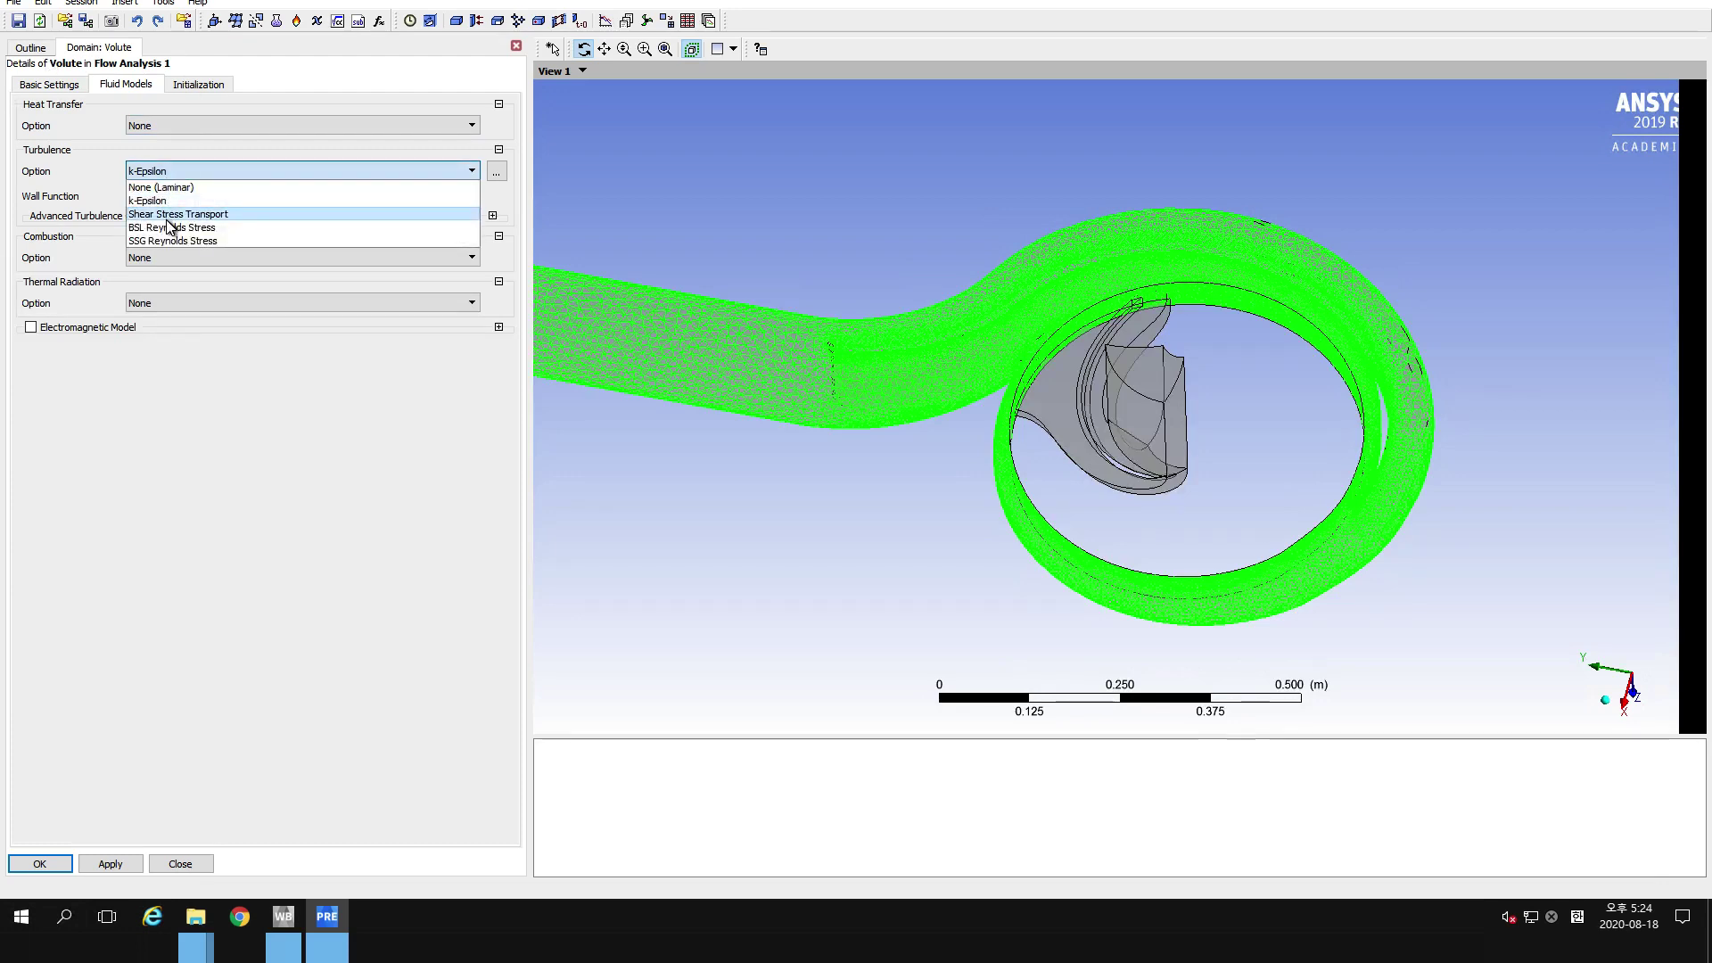
left_click(159, 216)
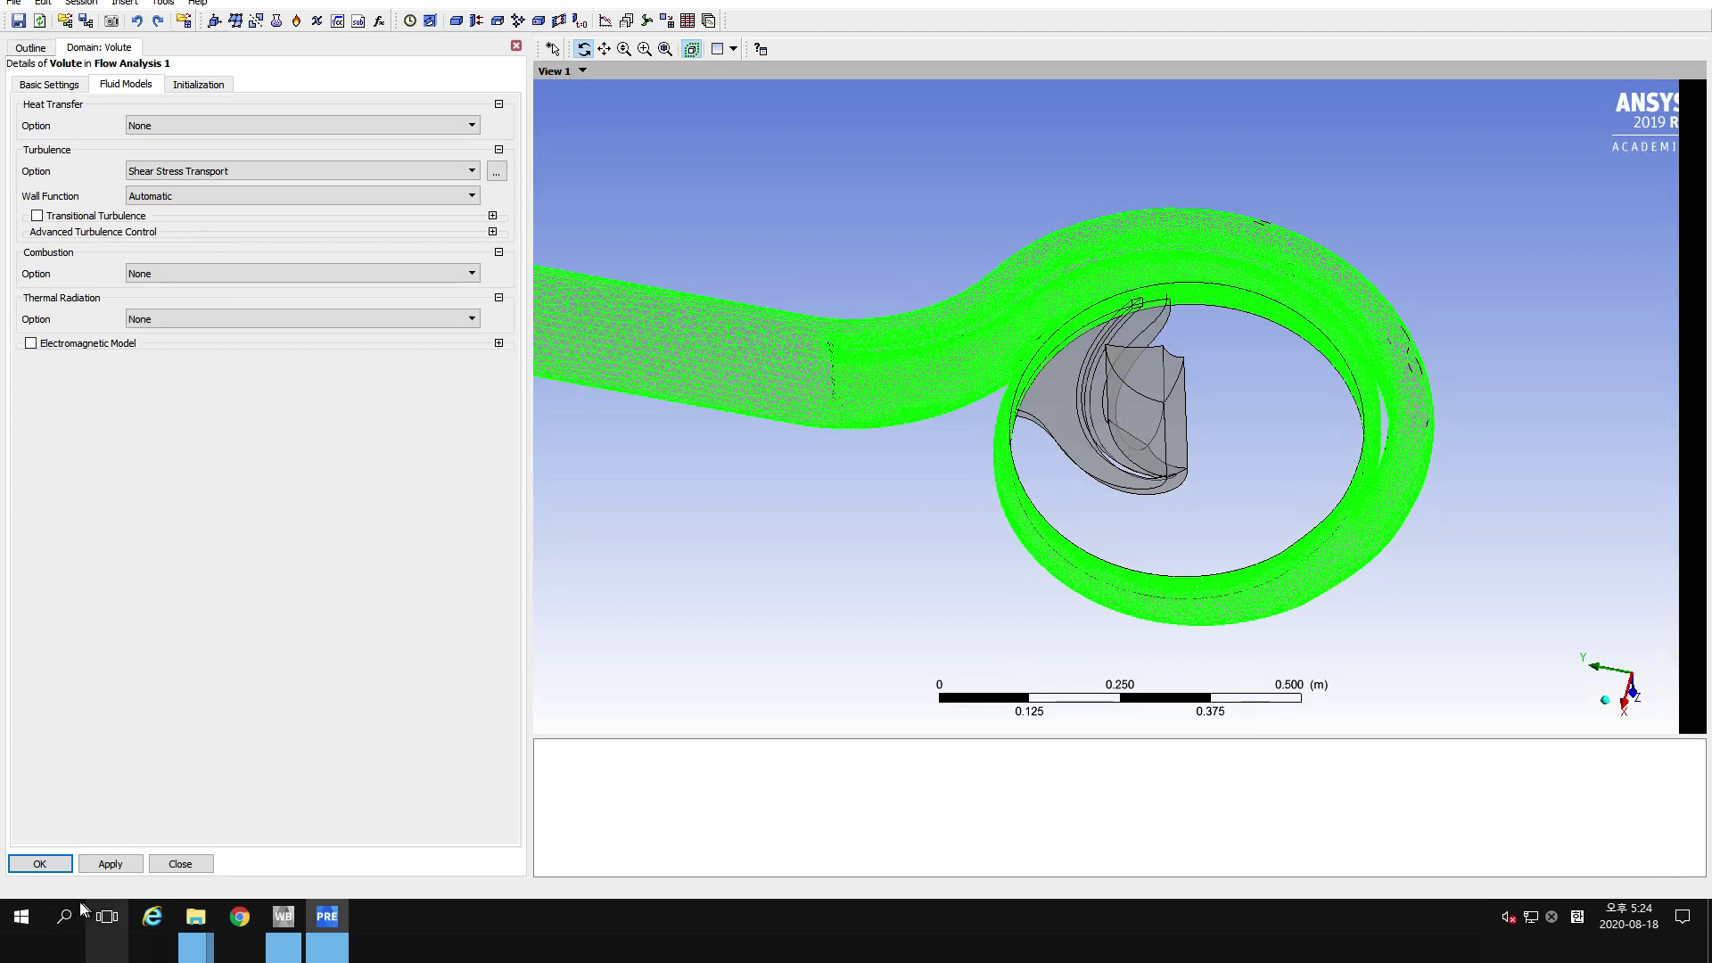
left_click(53, 864)
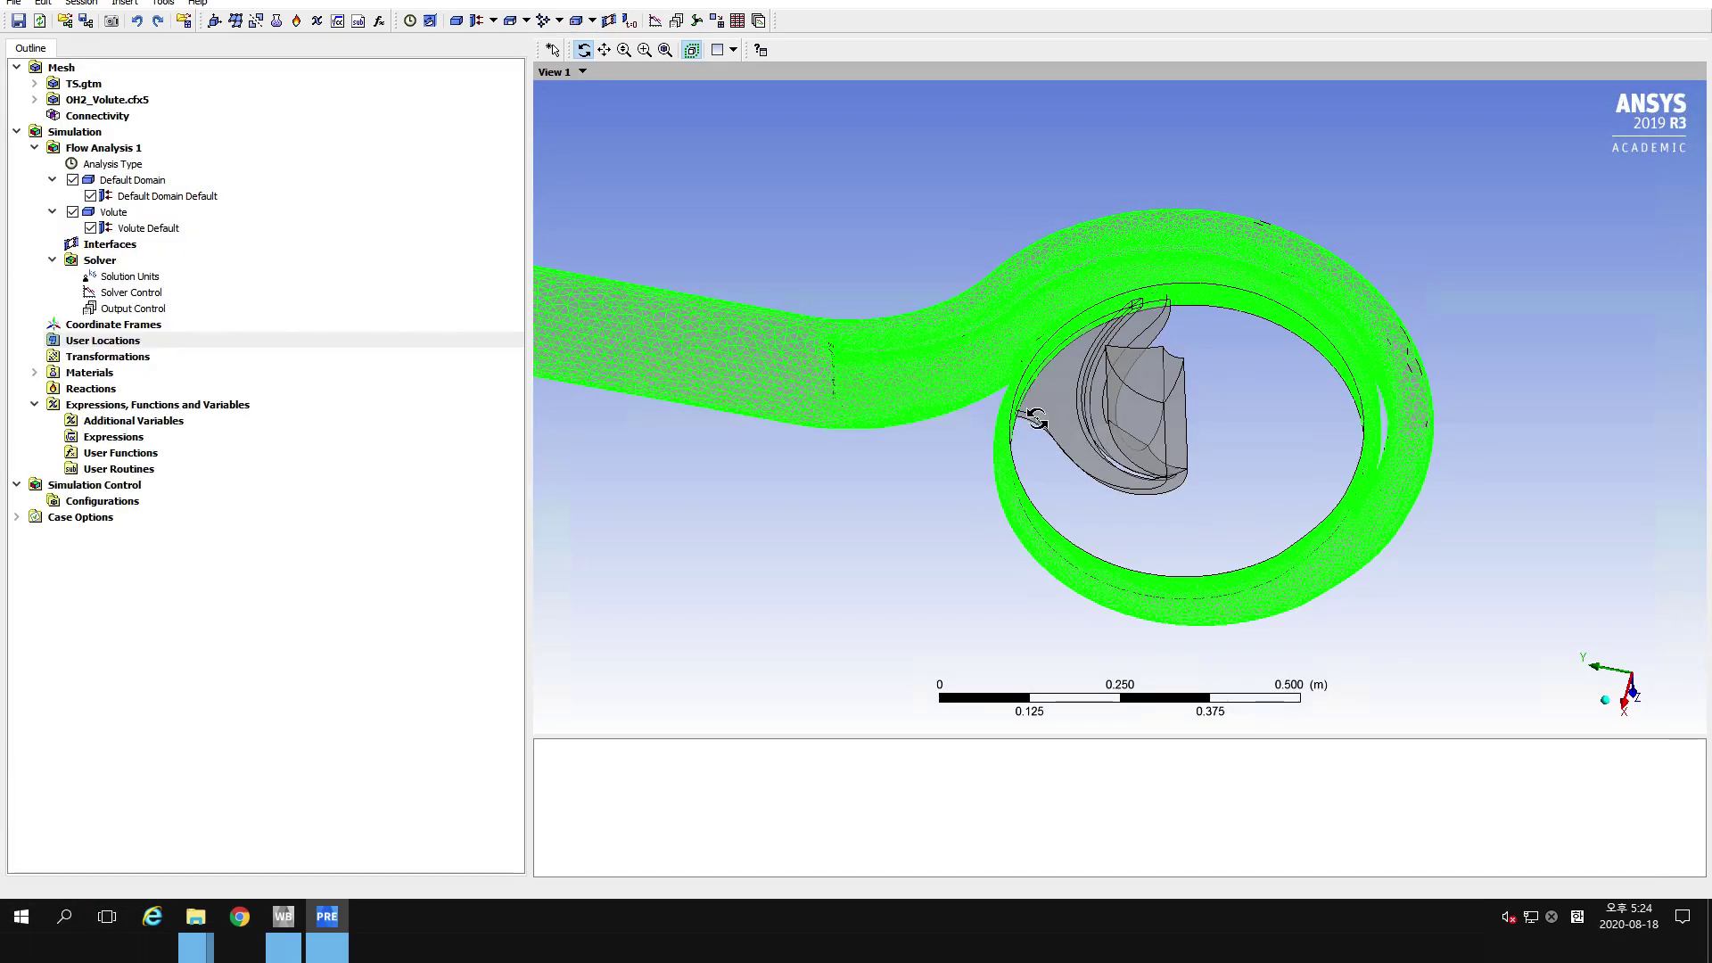
Insert a domain named Suction and set its location to Inlet.
left_click_drag(1048, 399, 1034, 417)
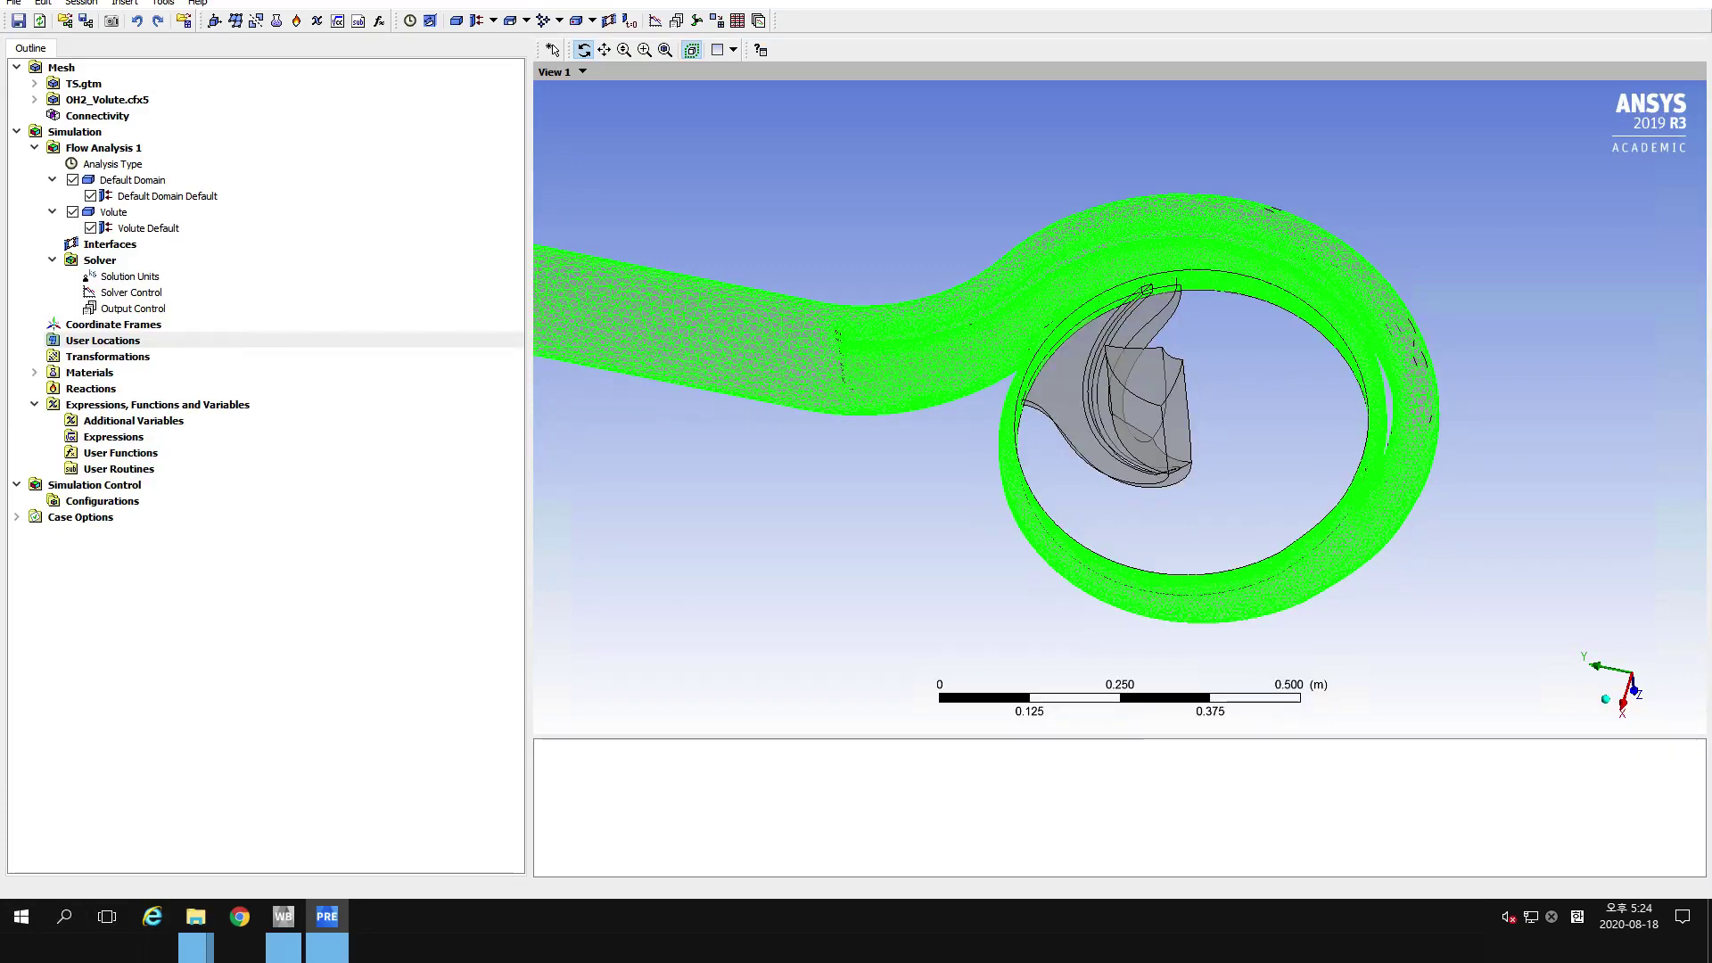
left_click(456, 20)
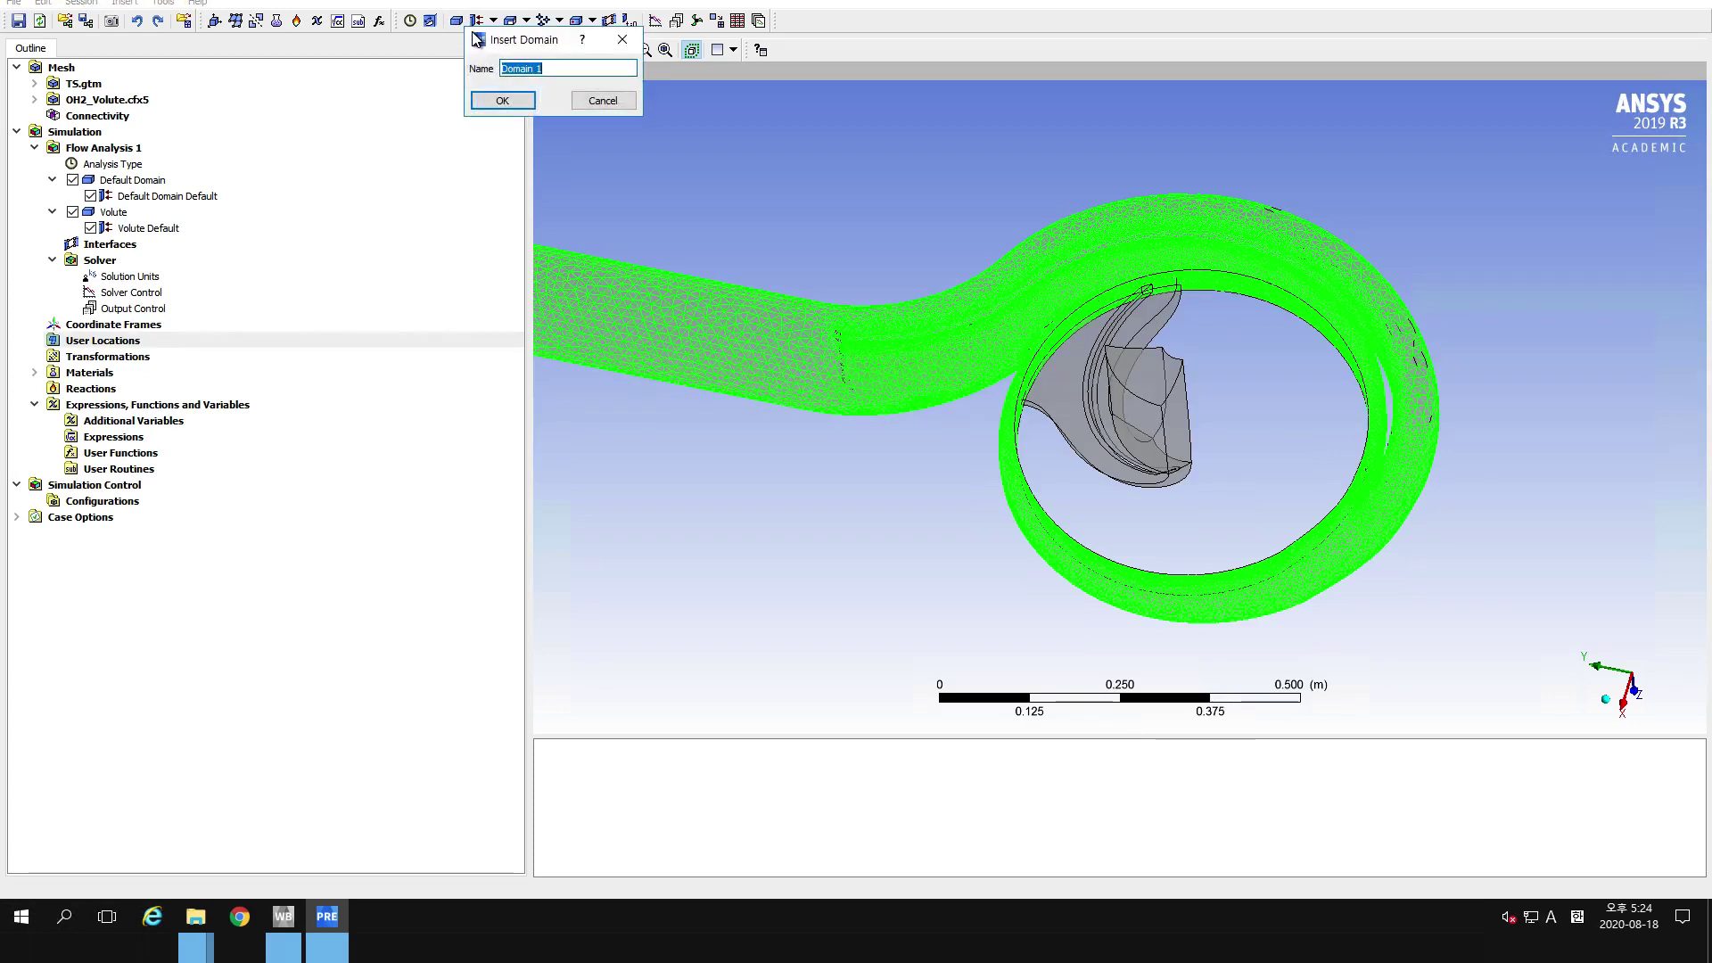
left_click_drag(519, 50, 518, 103)
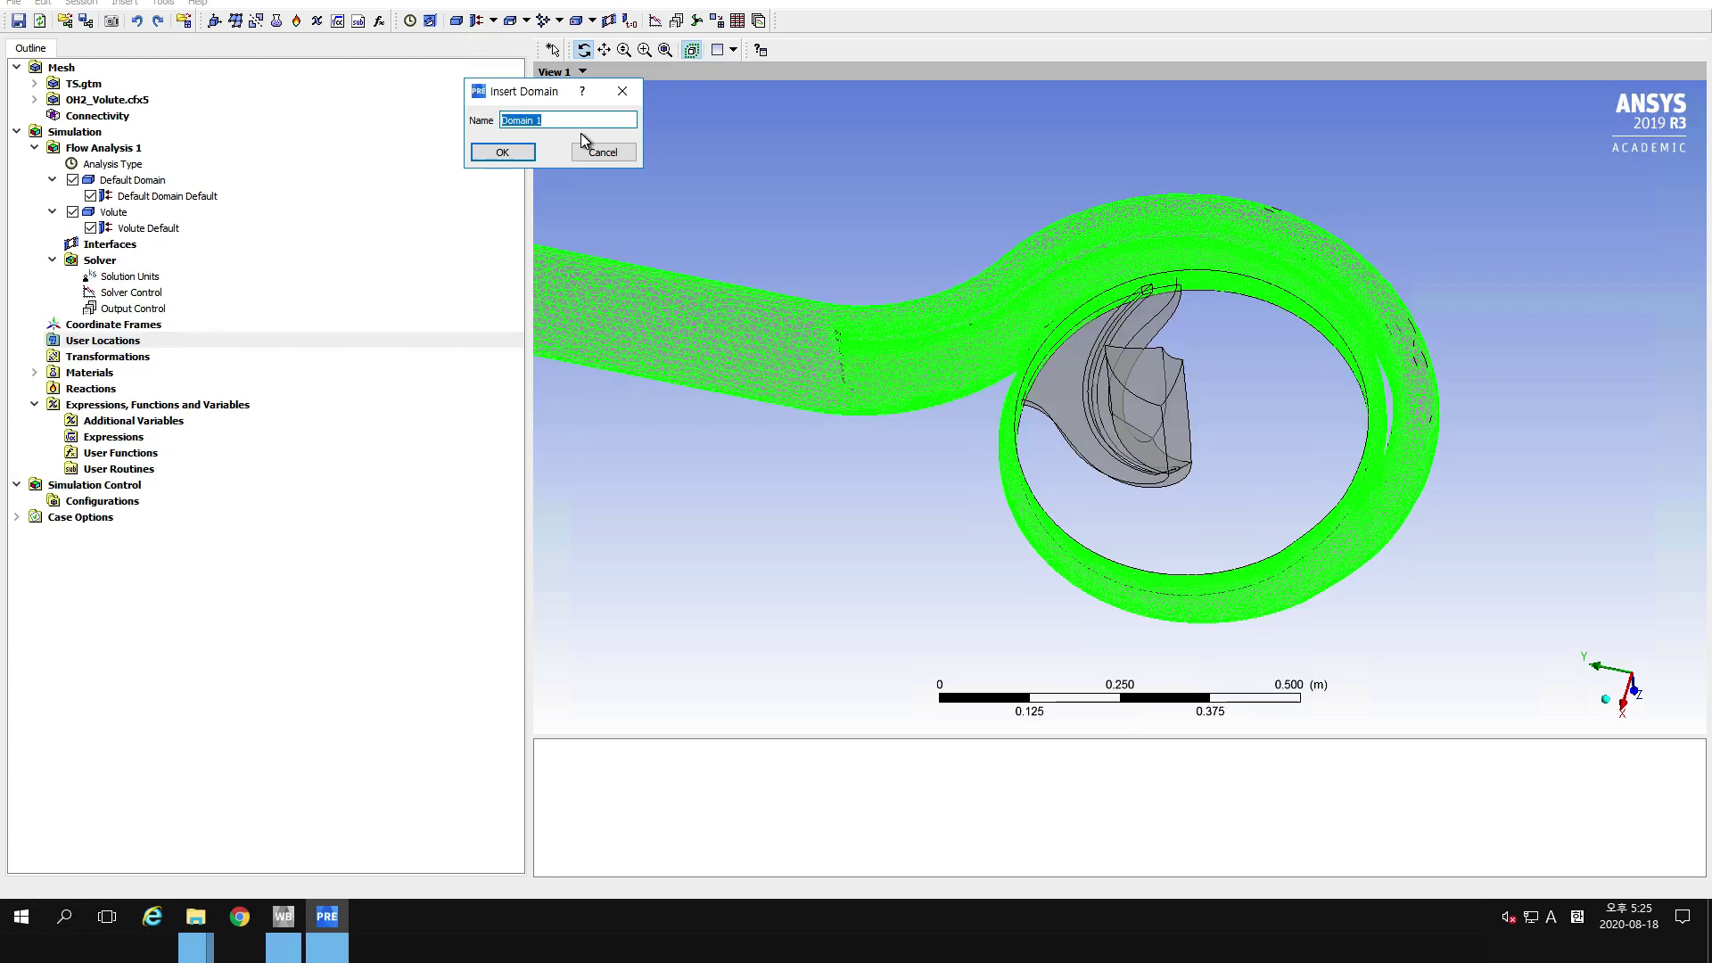
type("Suction")
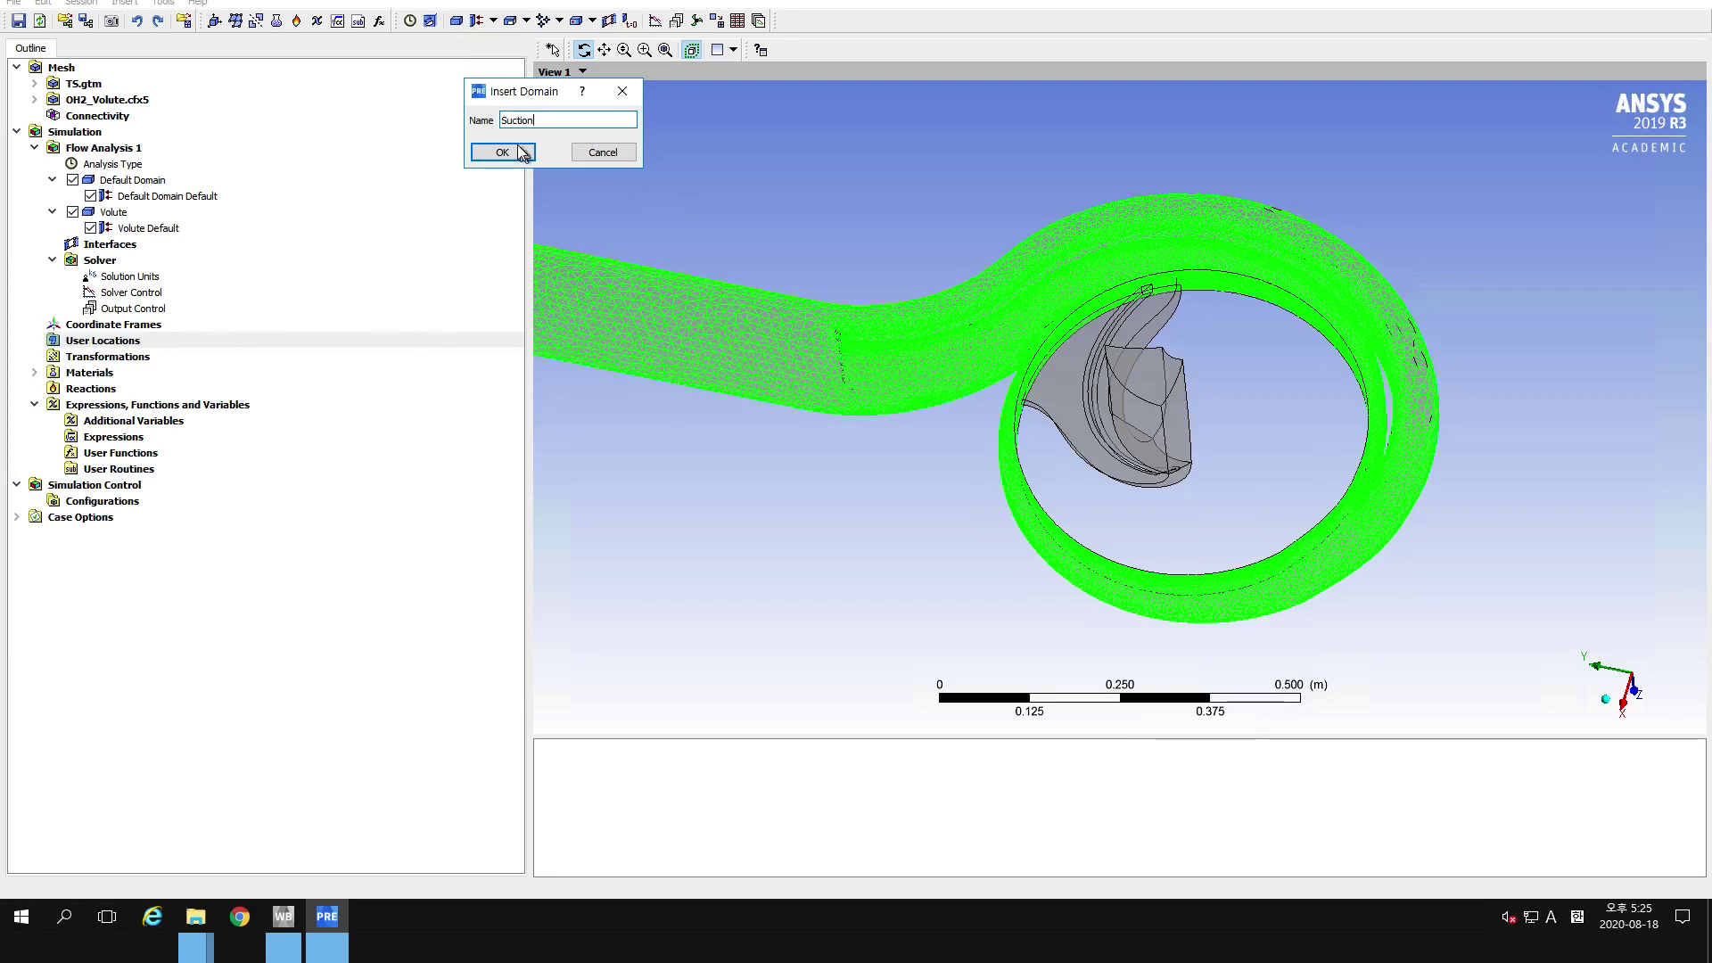
left_click(494, 155)
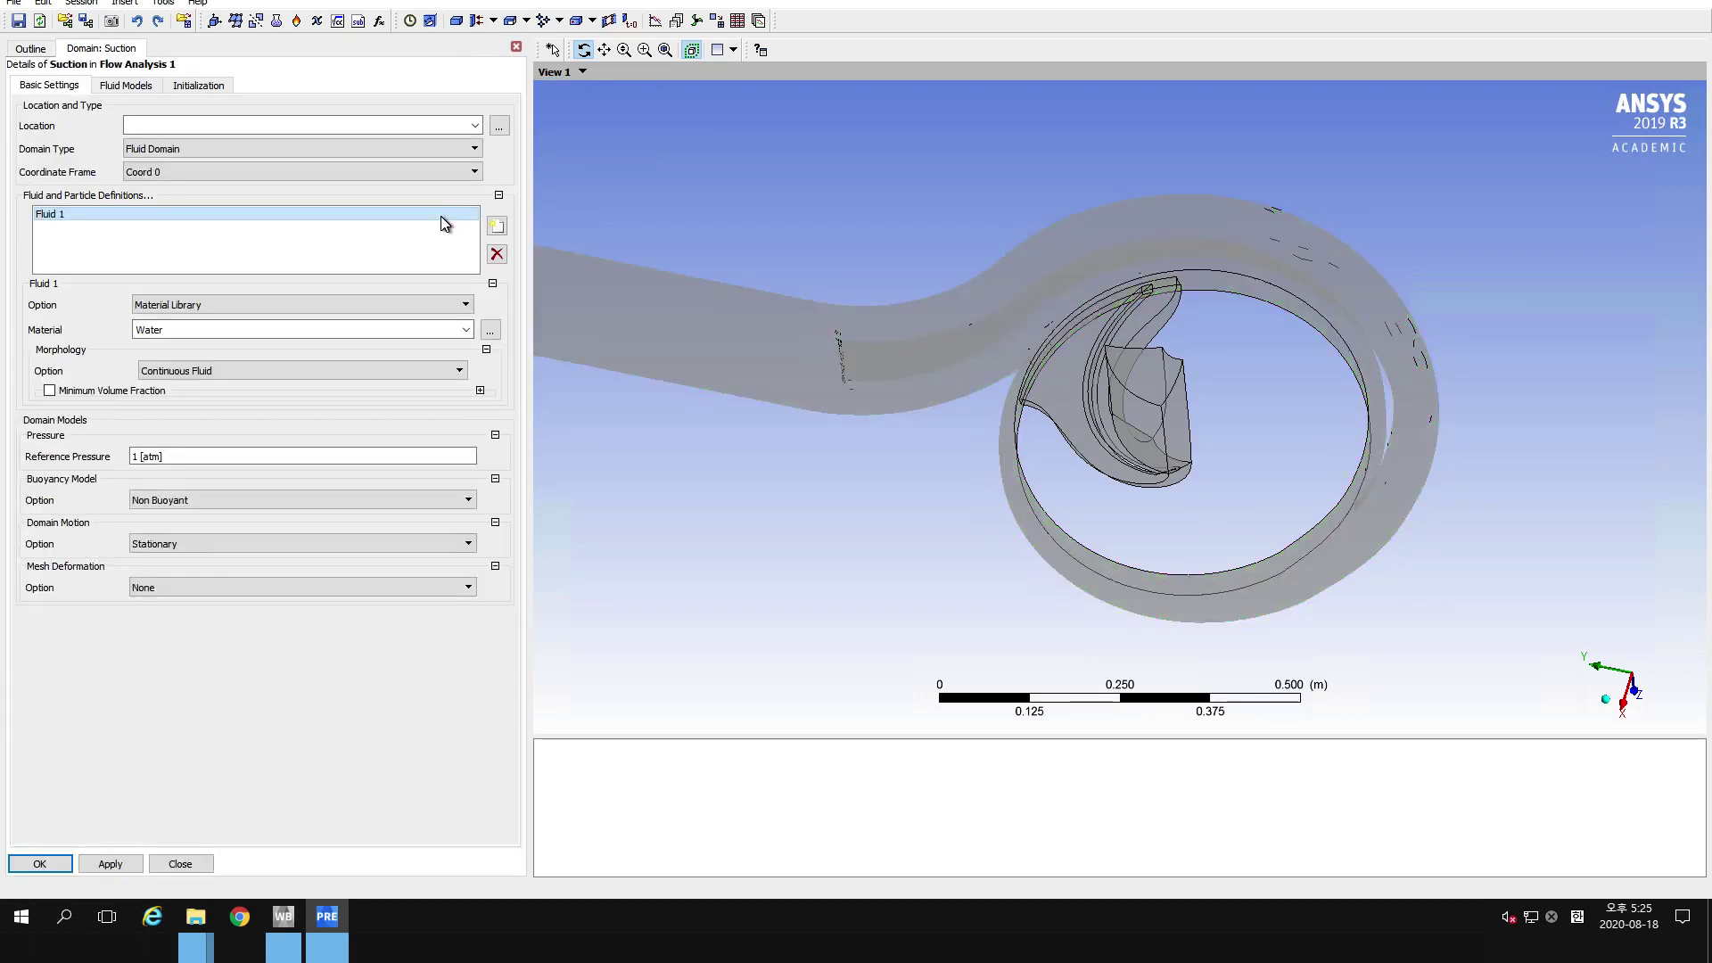
left_click(477, 126)
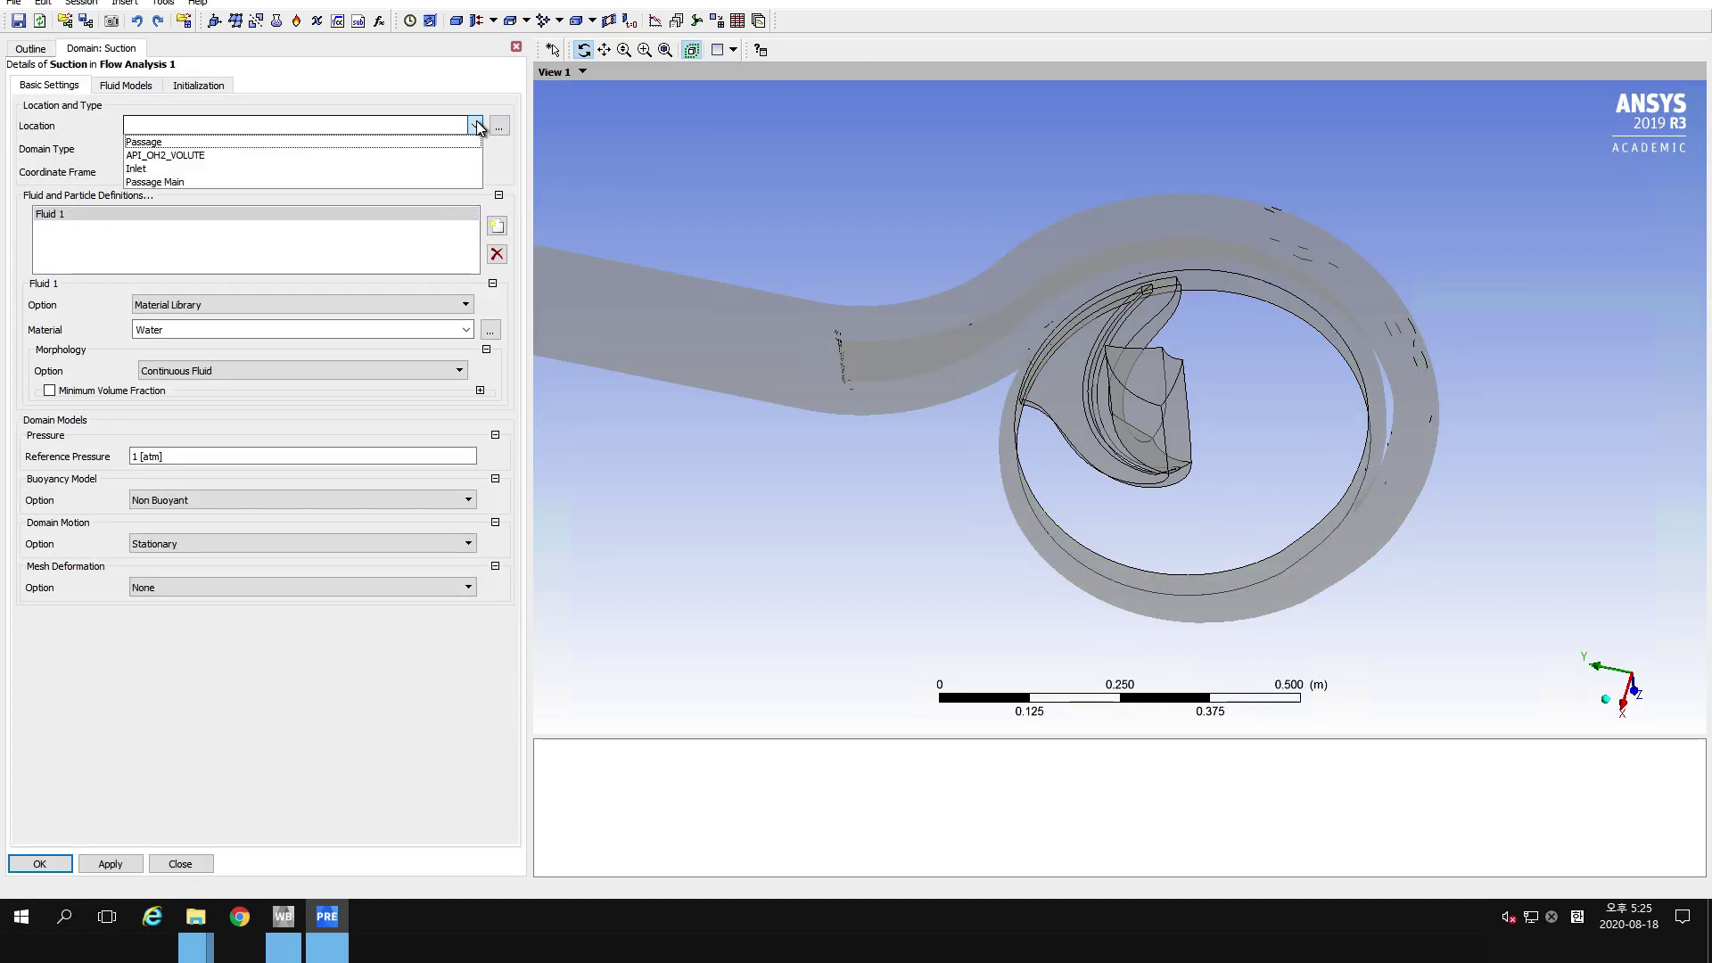
left_click(200, 168)
mouse_move(1119, 349)
middle_mouse_down()
mouse_move(1109, 268)
mouse_move(1131, 337)
middle_mouse_up()
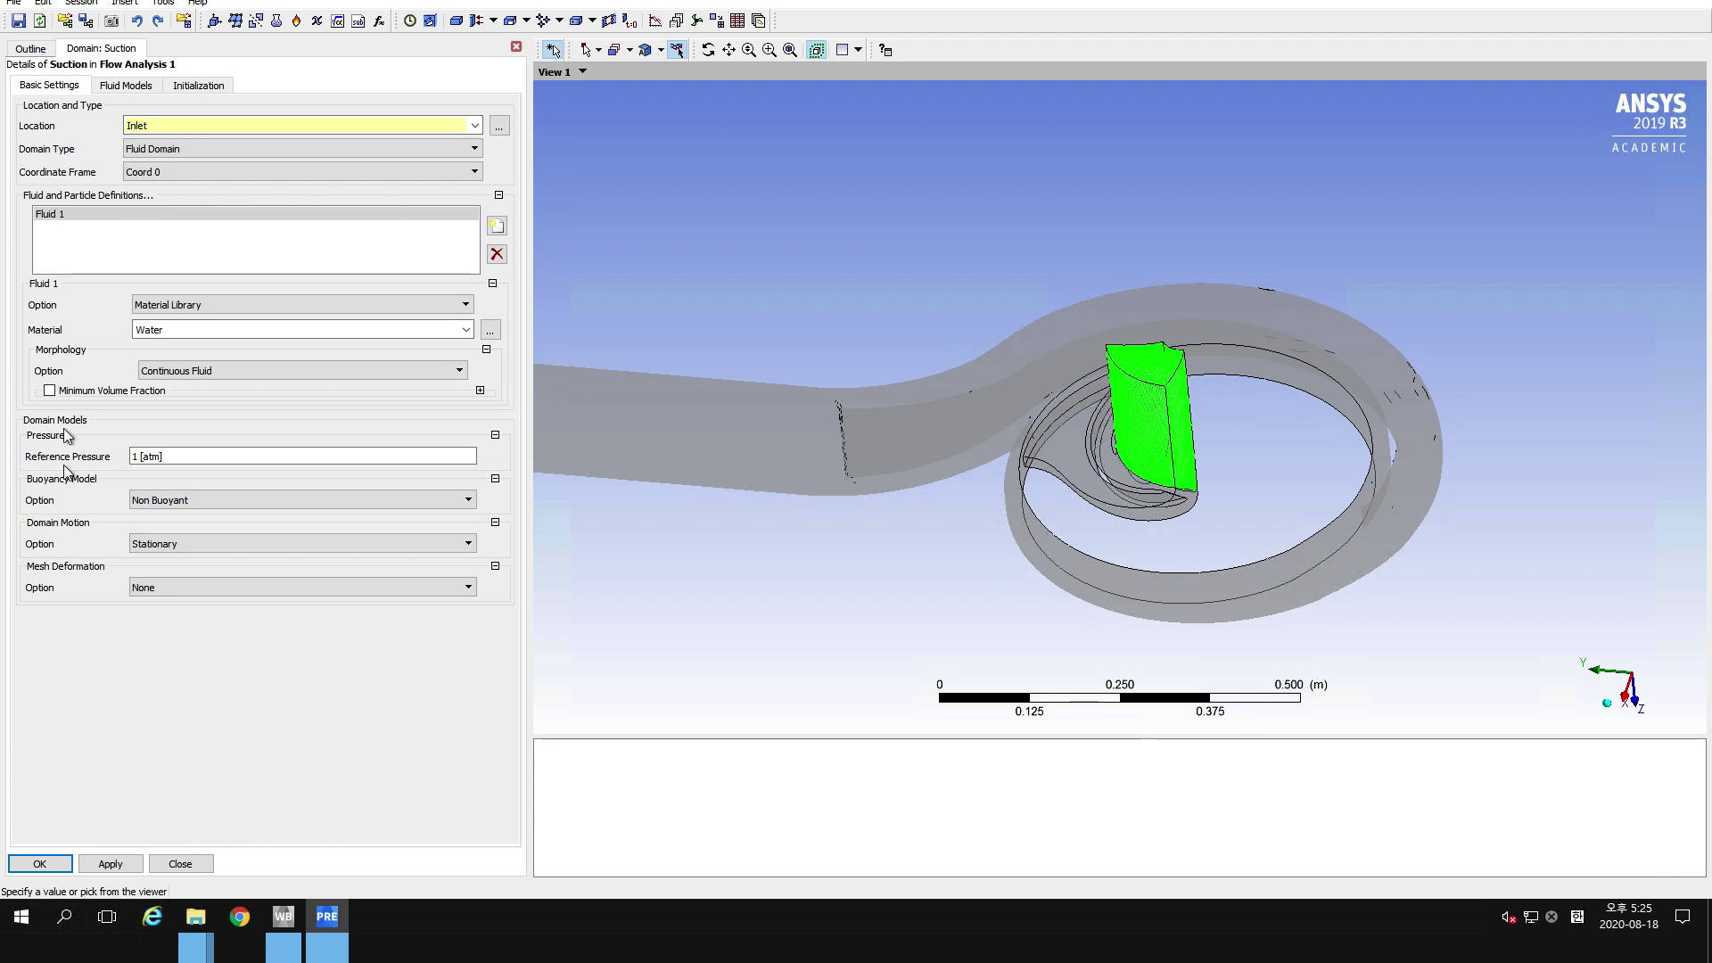
left_click(122, 87)
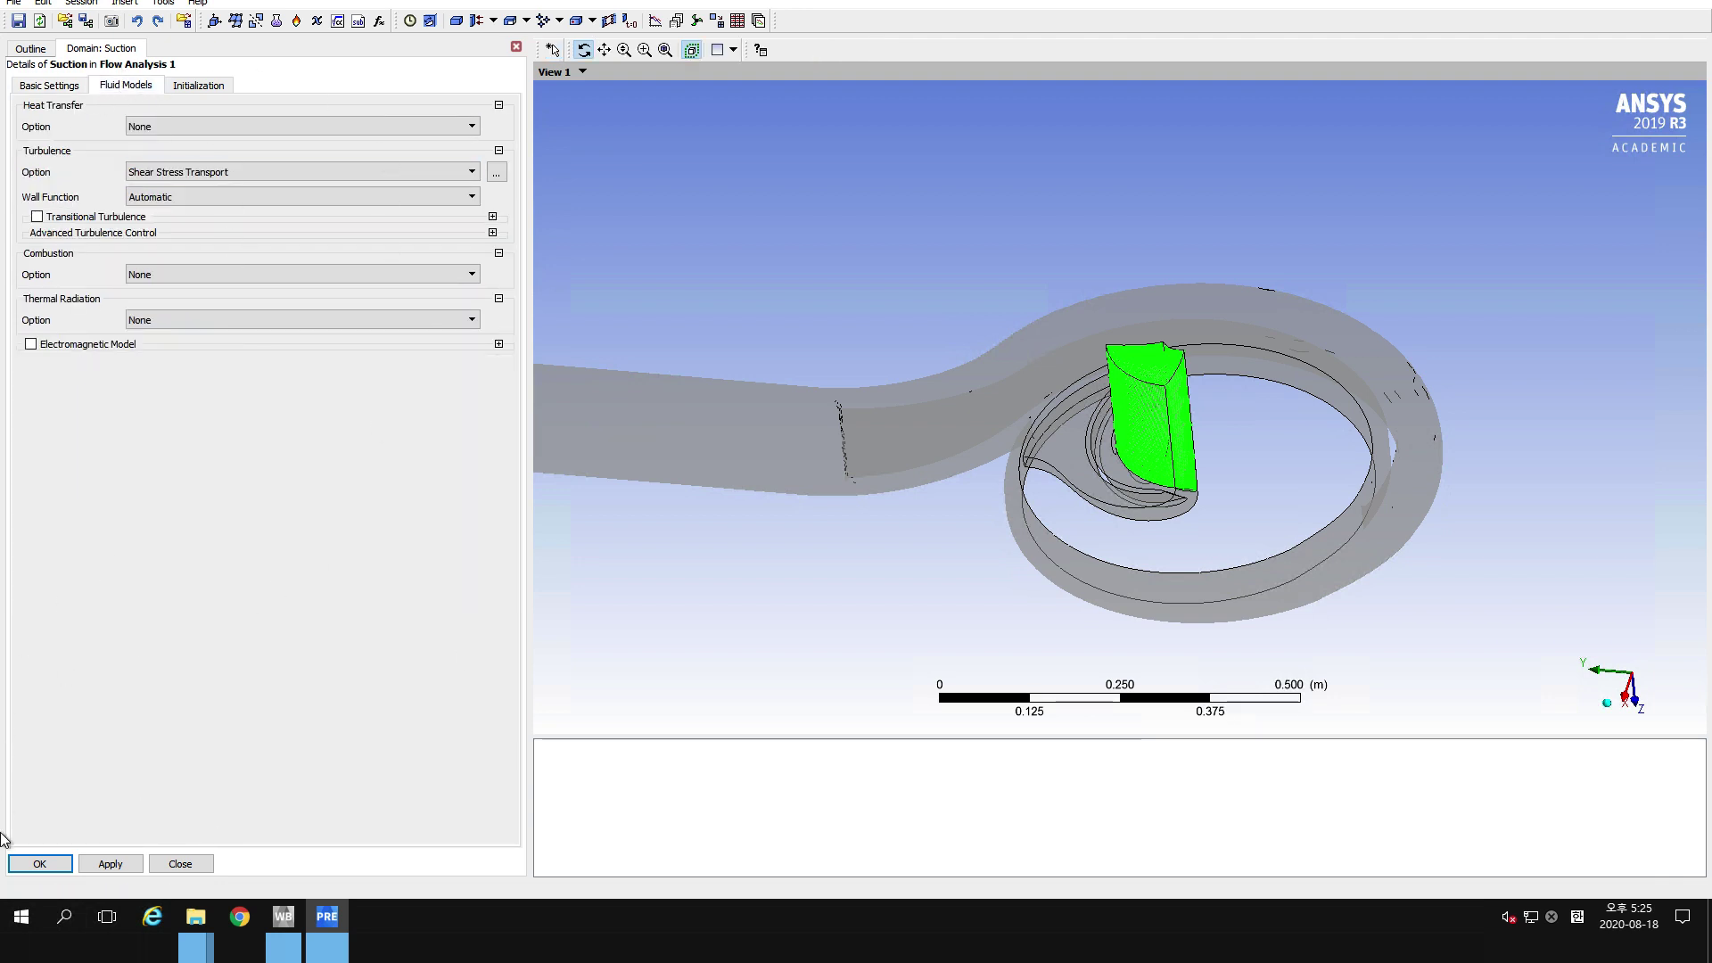
left_click(40, 865)
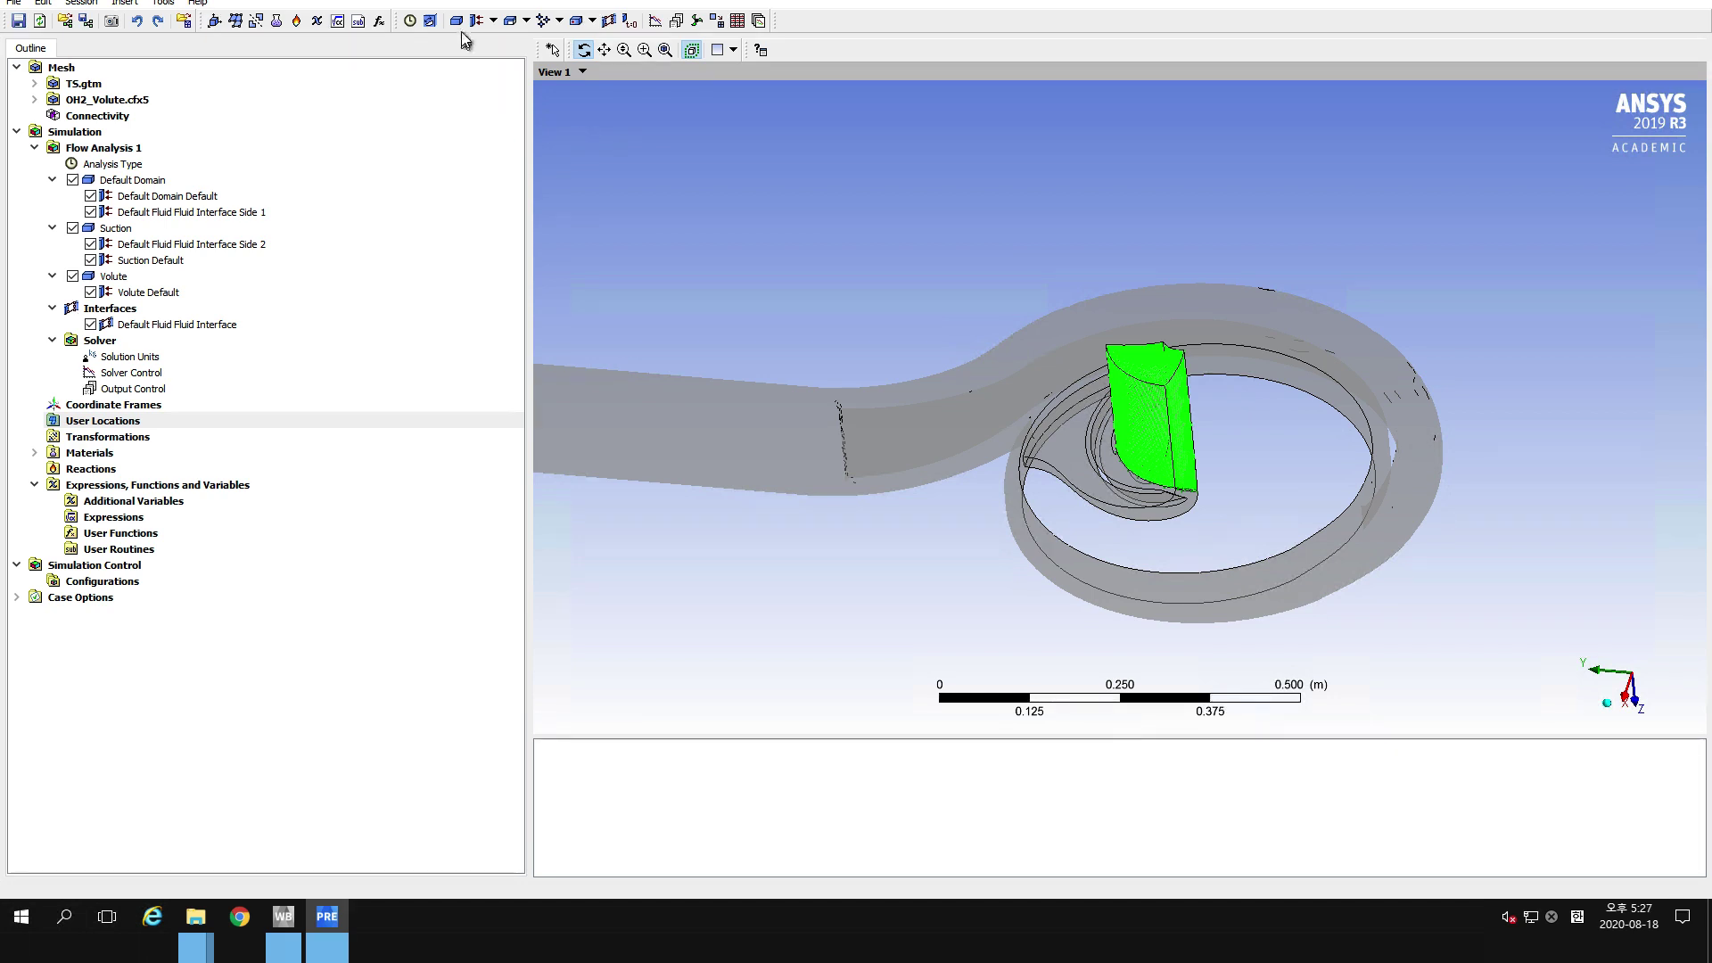
Insert a domain named Impeller and set its location to Passage Main.
left_click(456, 19)
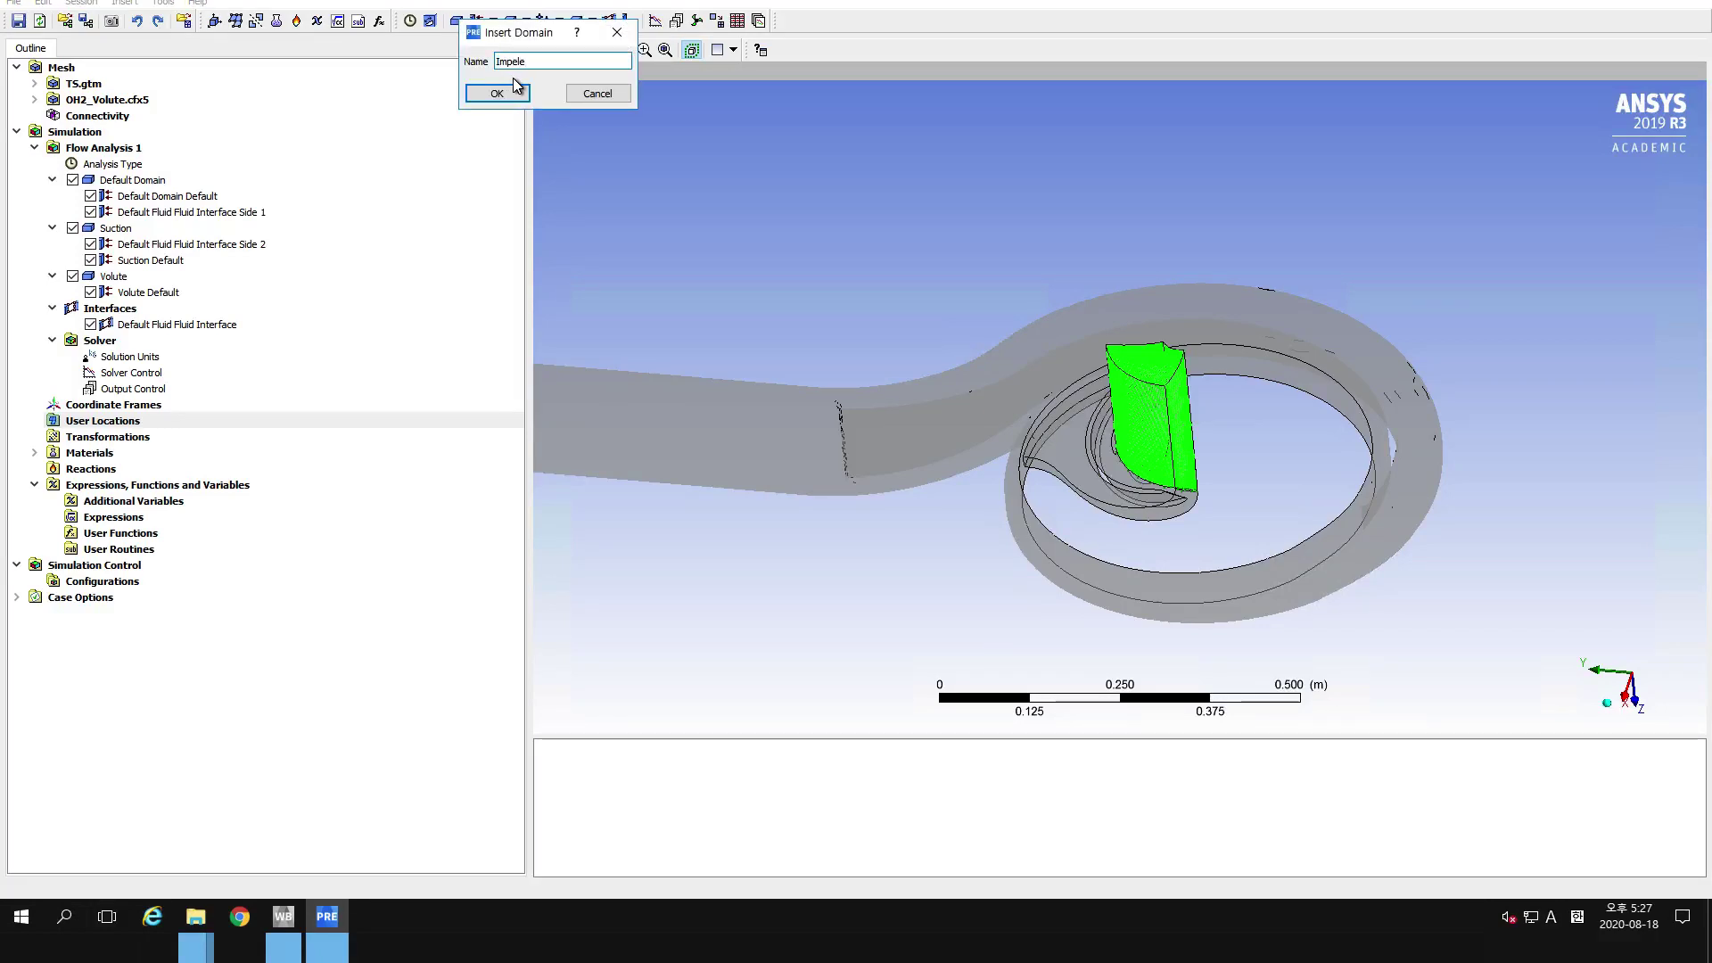
key("BackSpace")
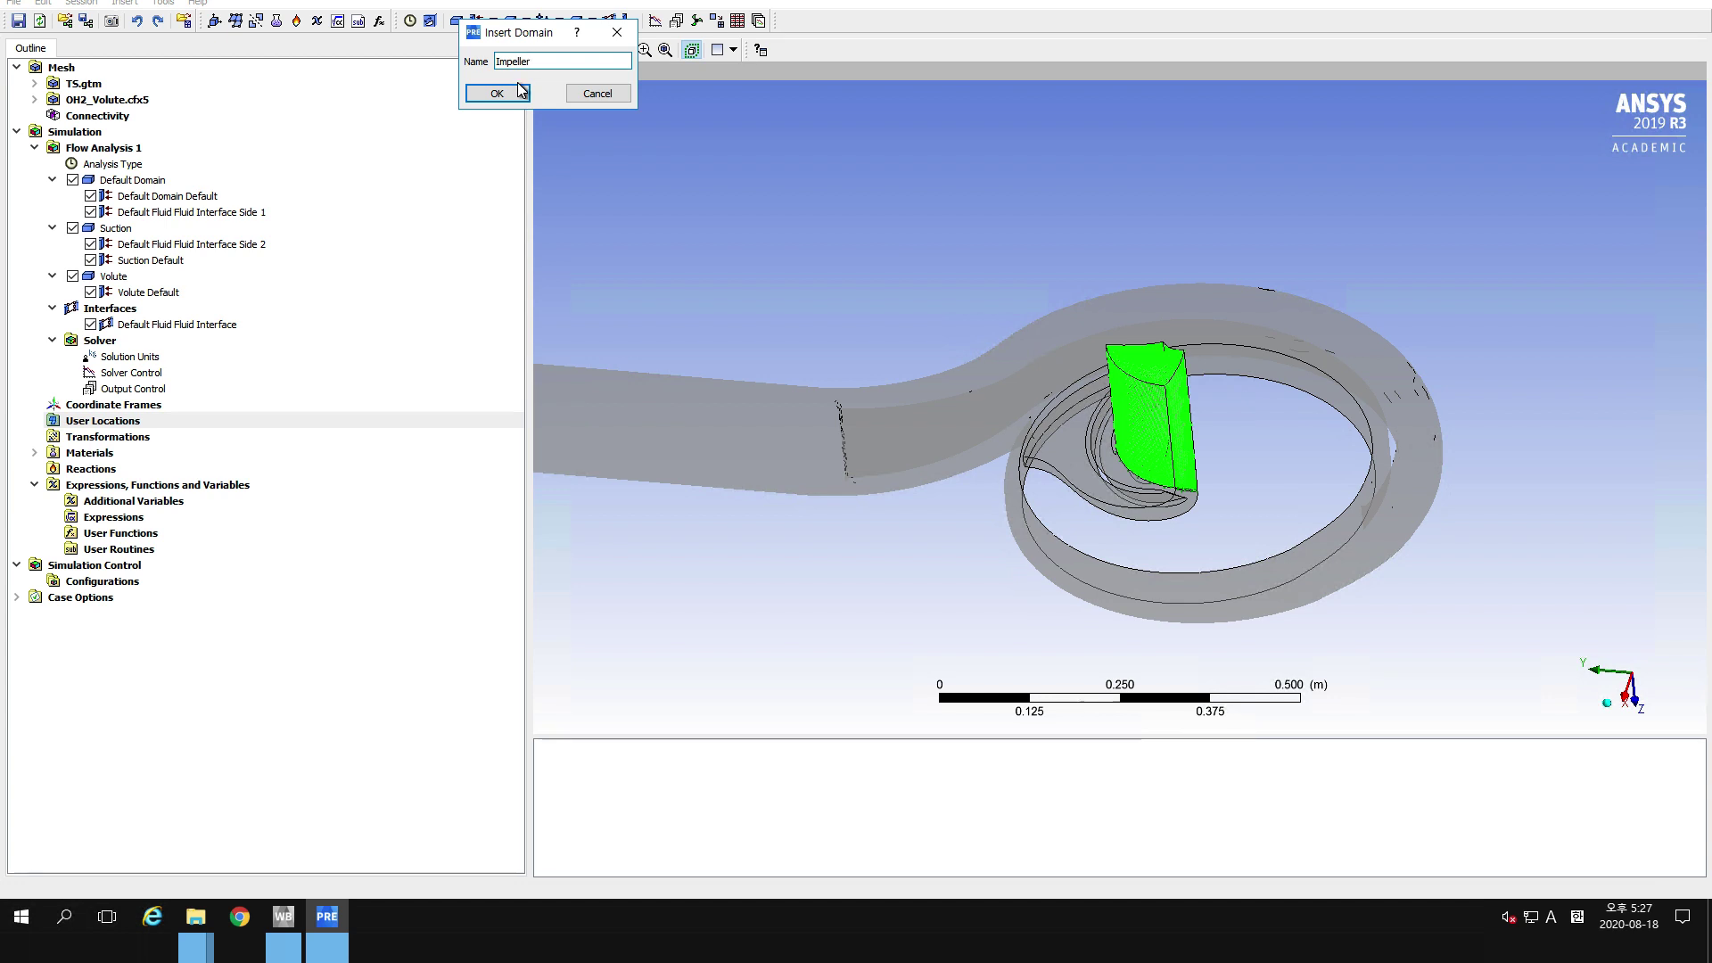
left_click(519, 87)
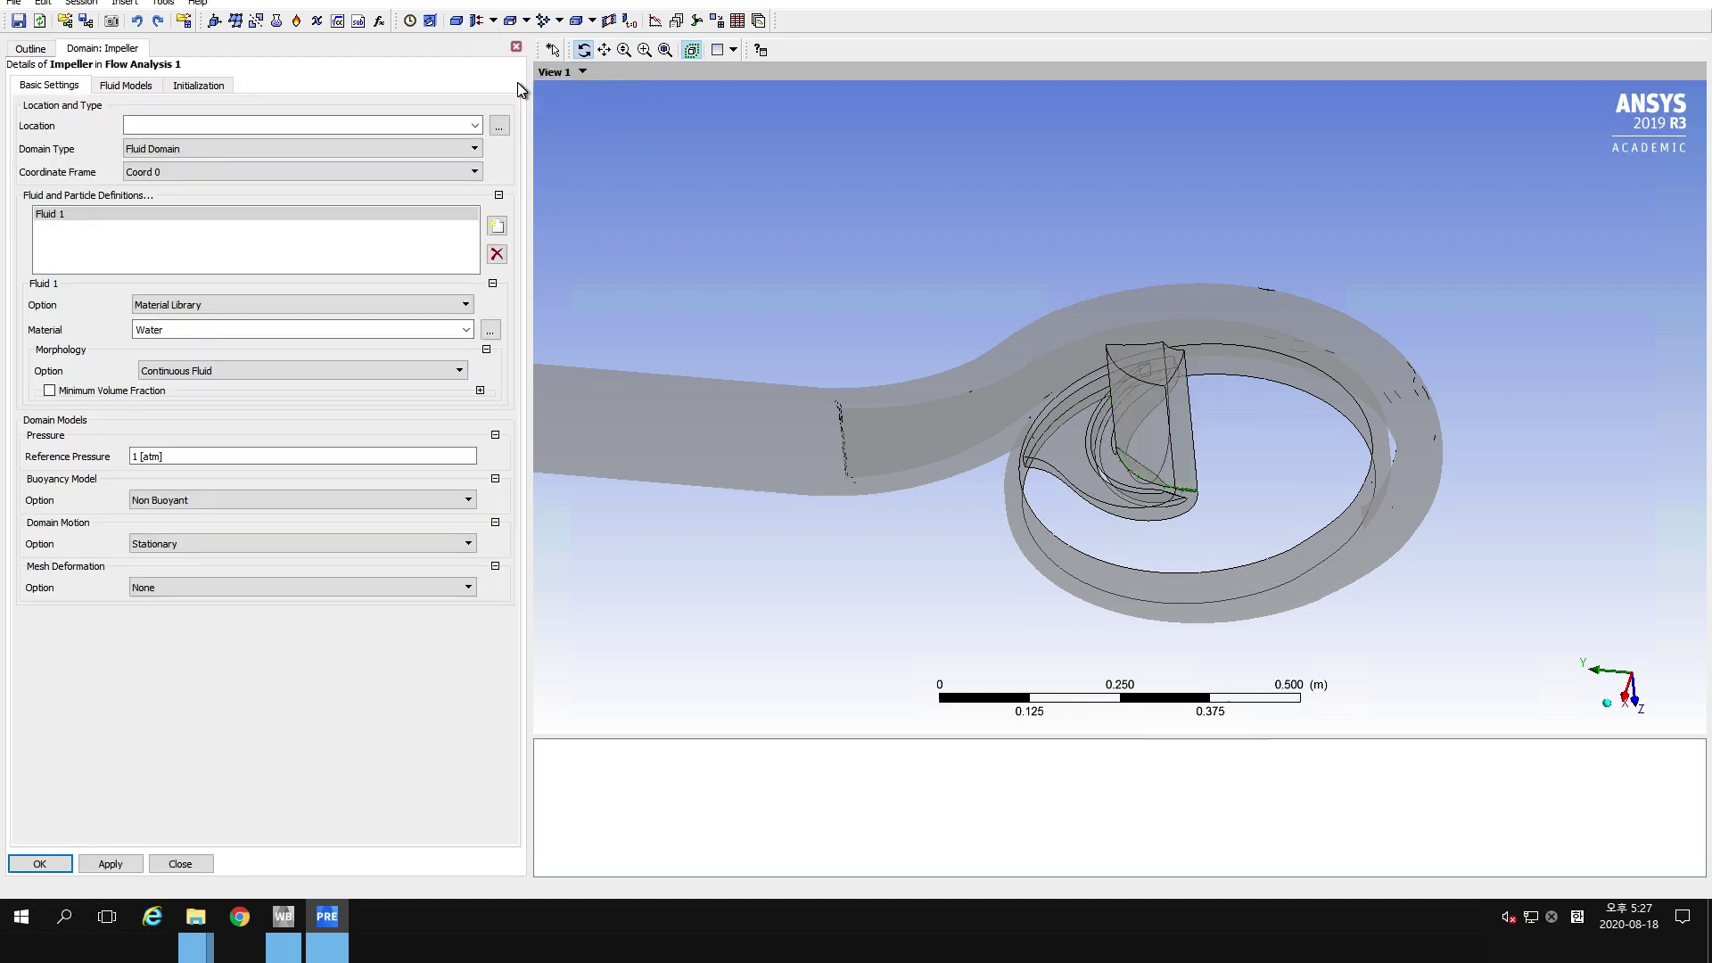
left_click(498, 126)
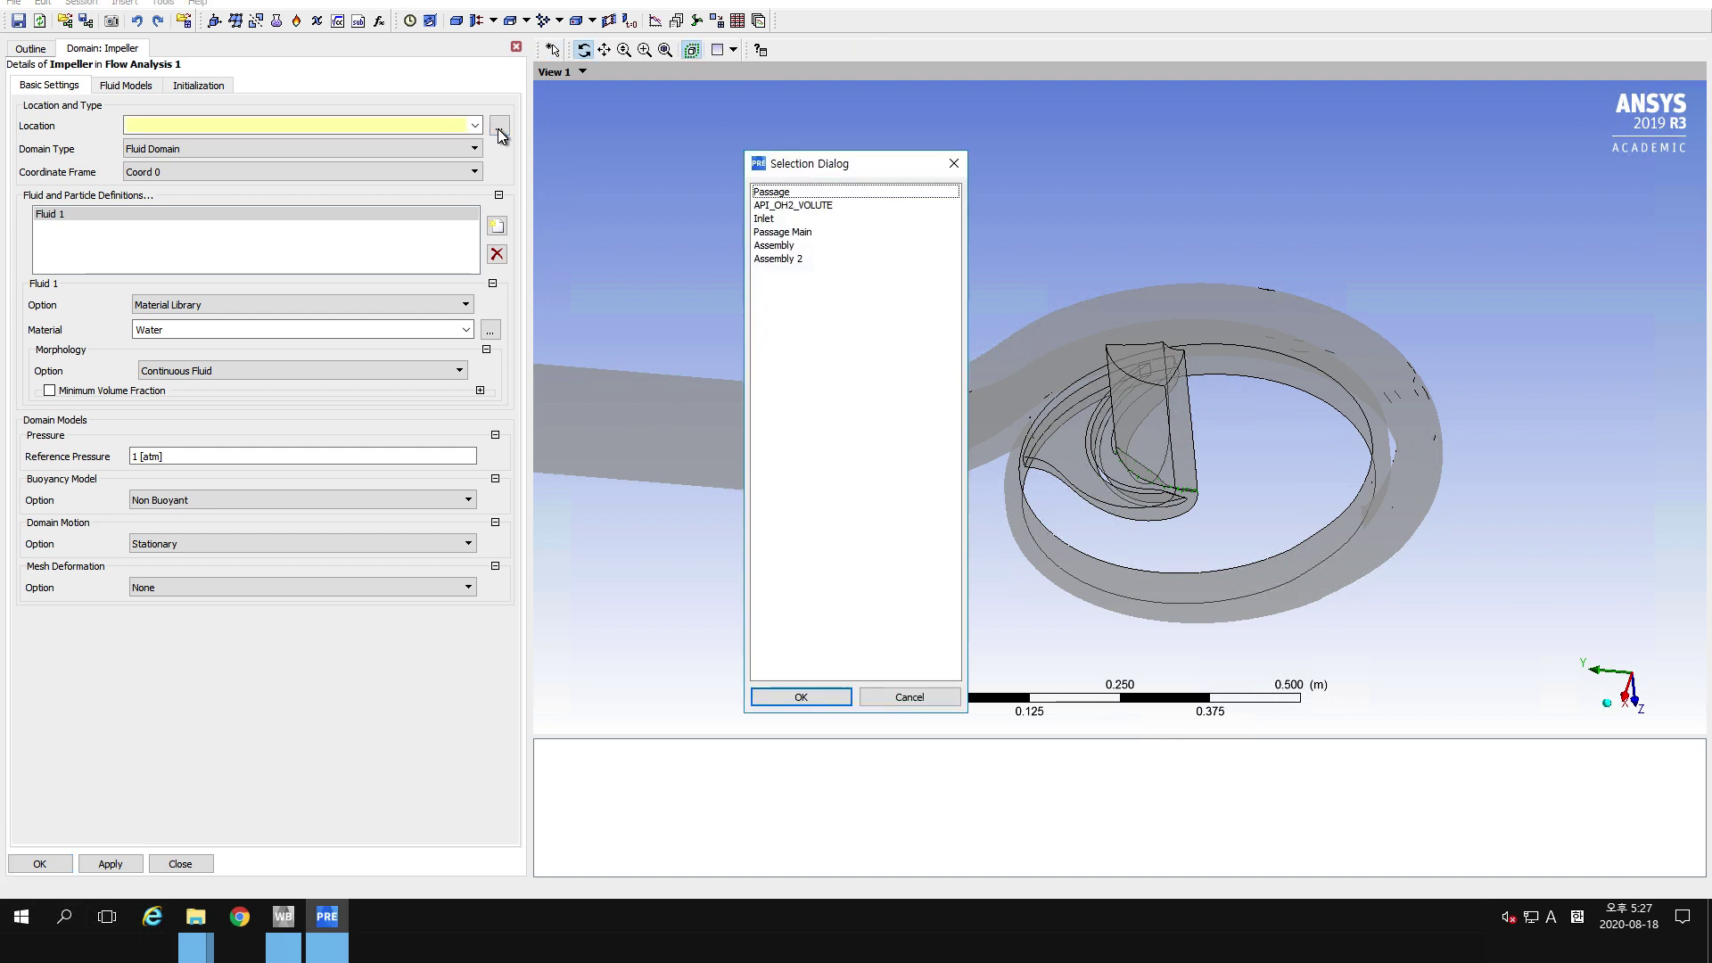
left_click(783, 232)
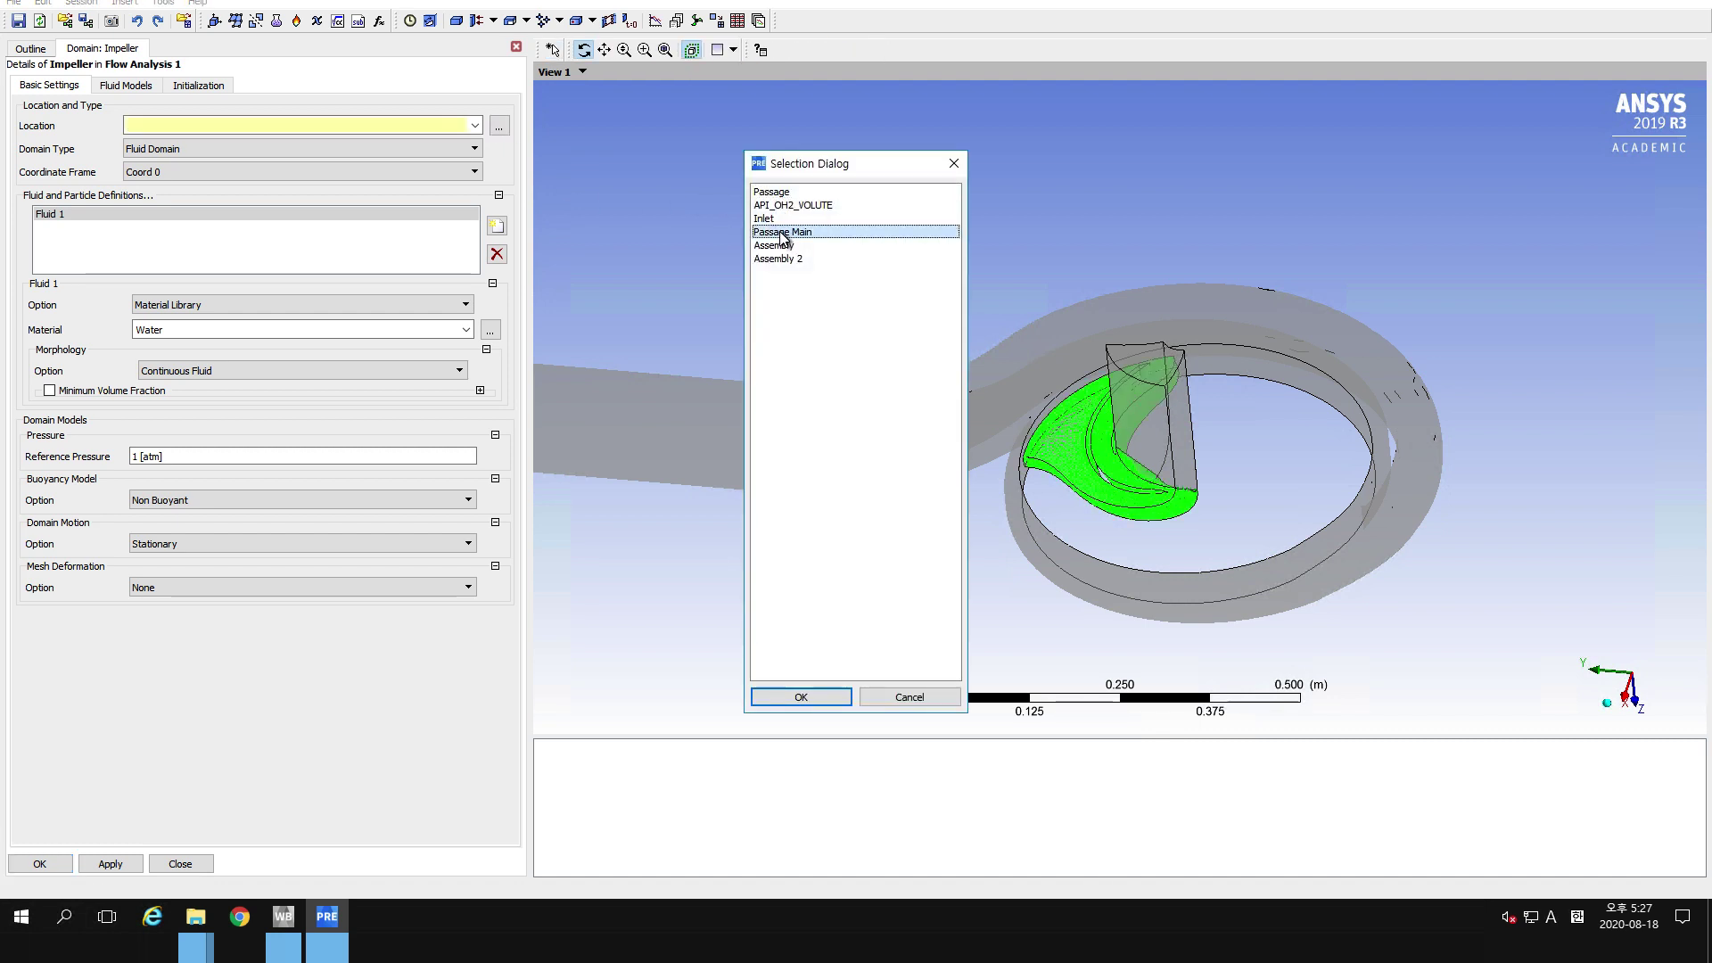
left_click_drag(826, 163, 660, 157)
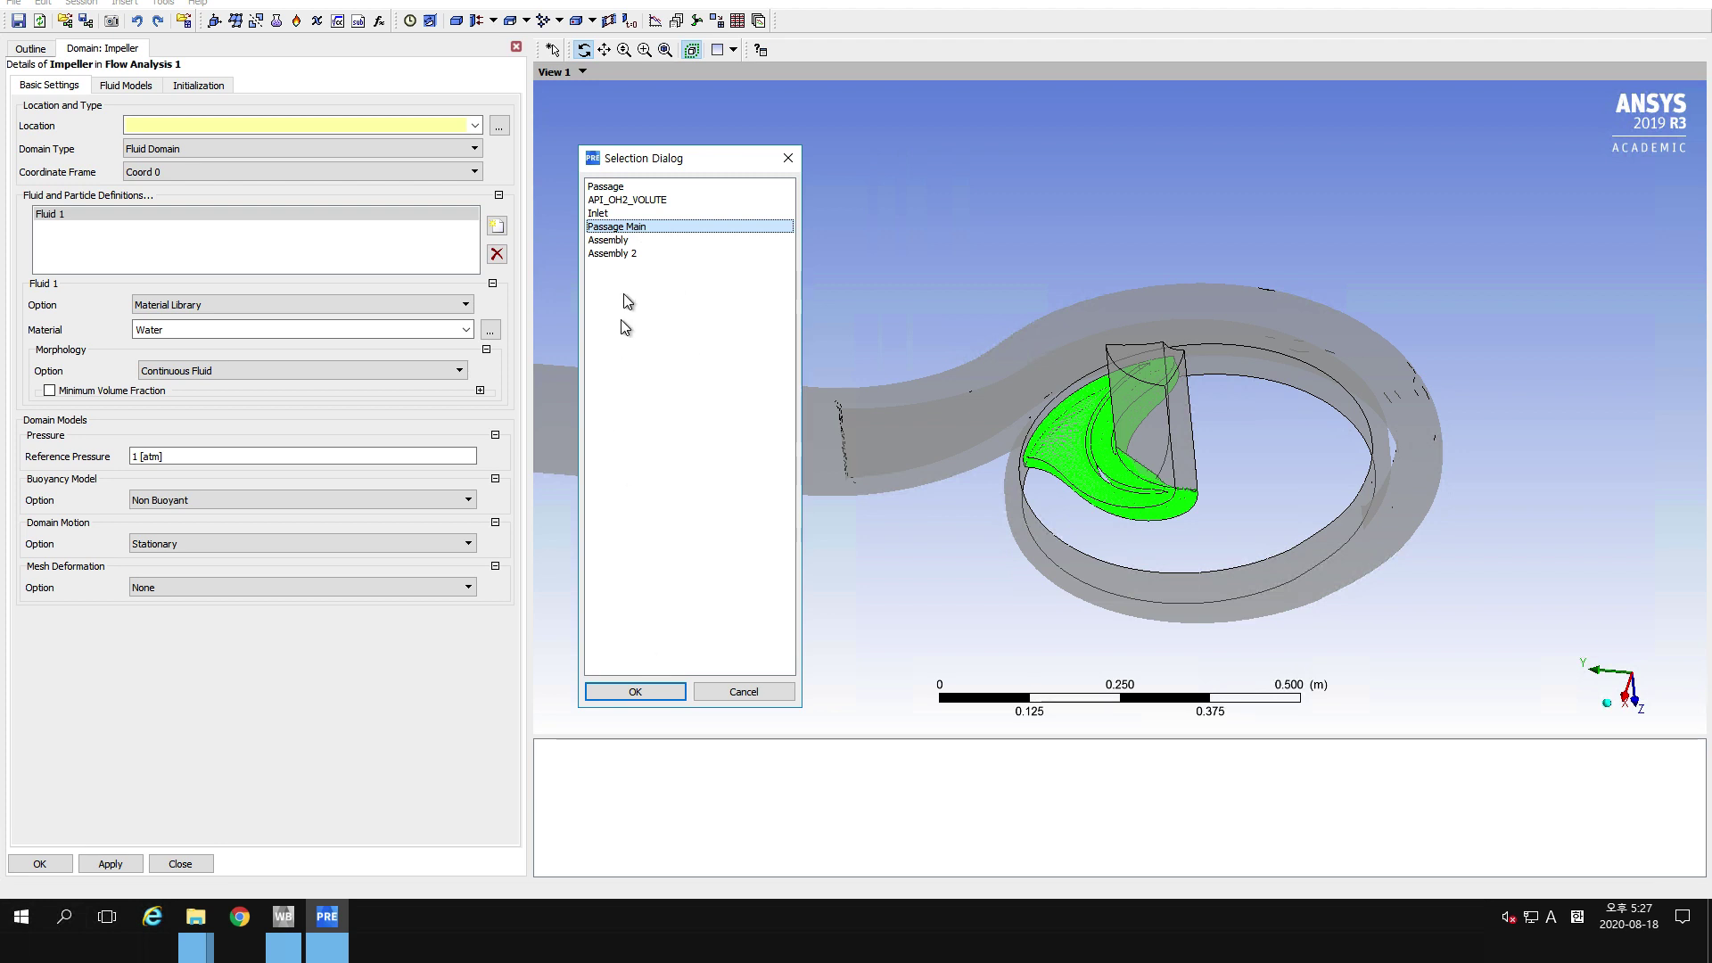
left_click(630, 187)
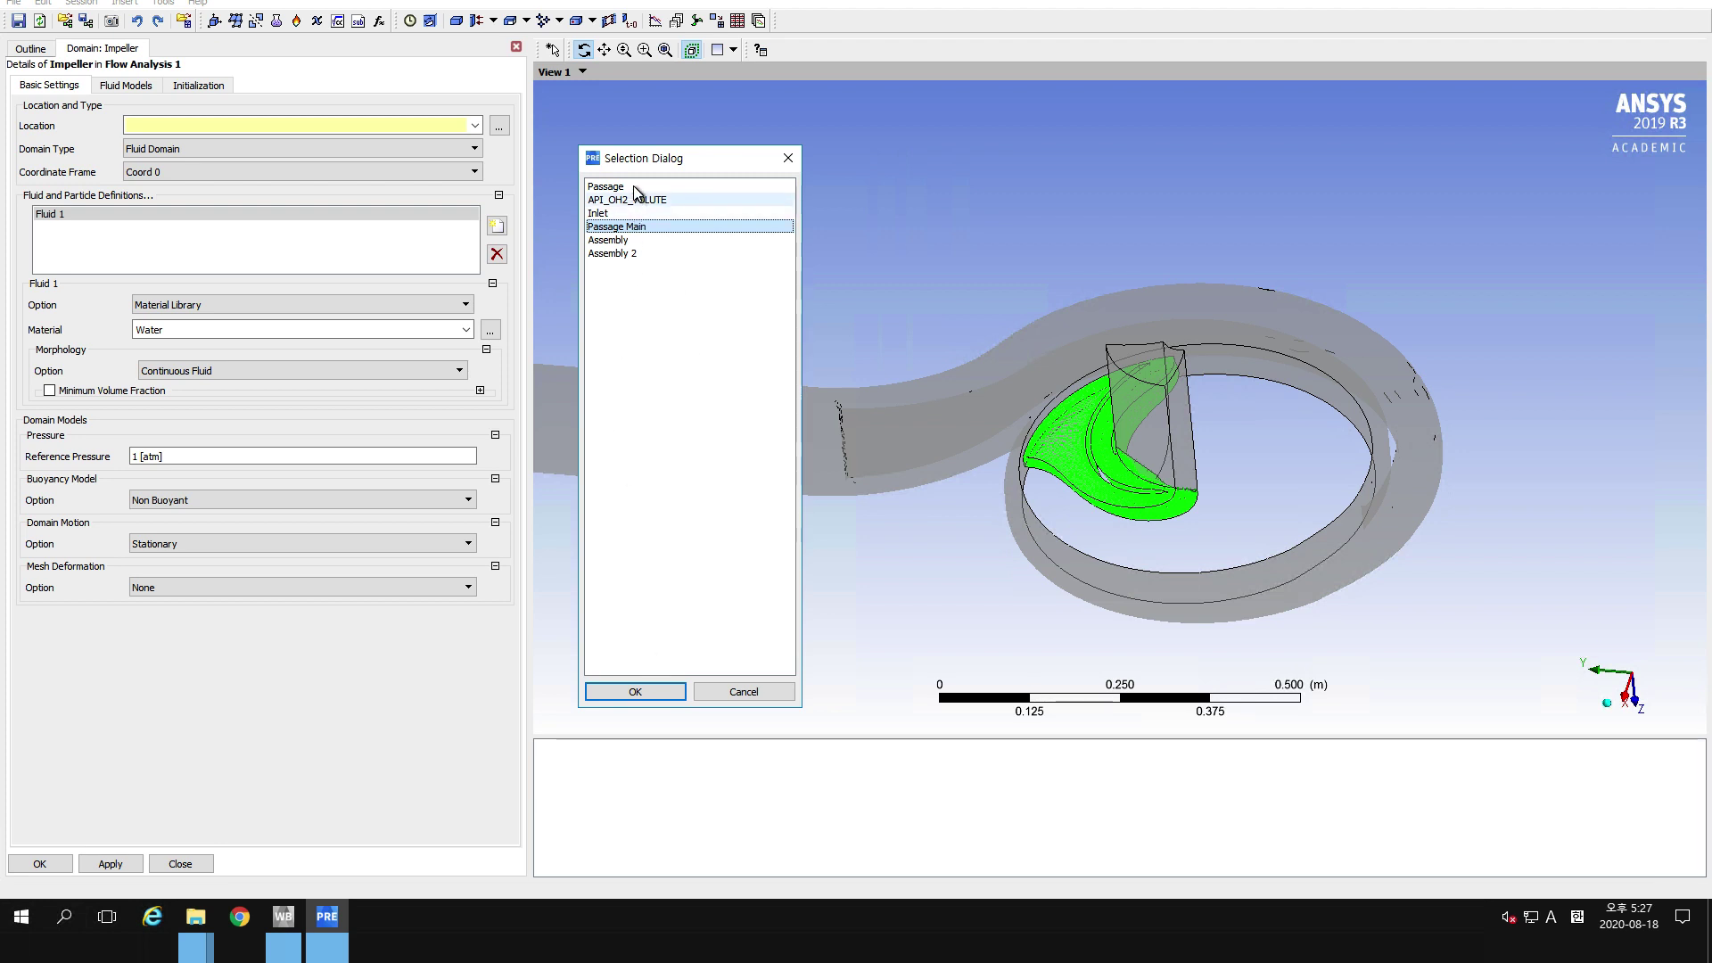
left_click(615, 227)
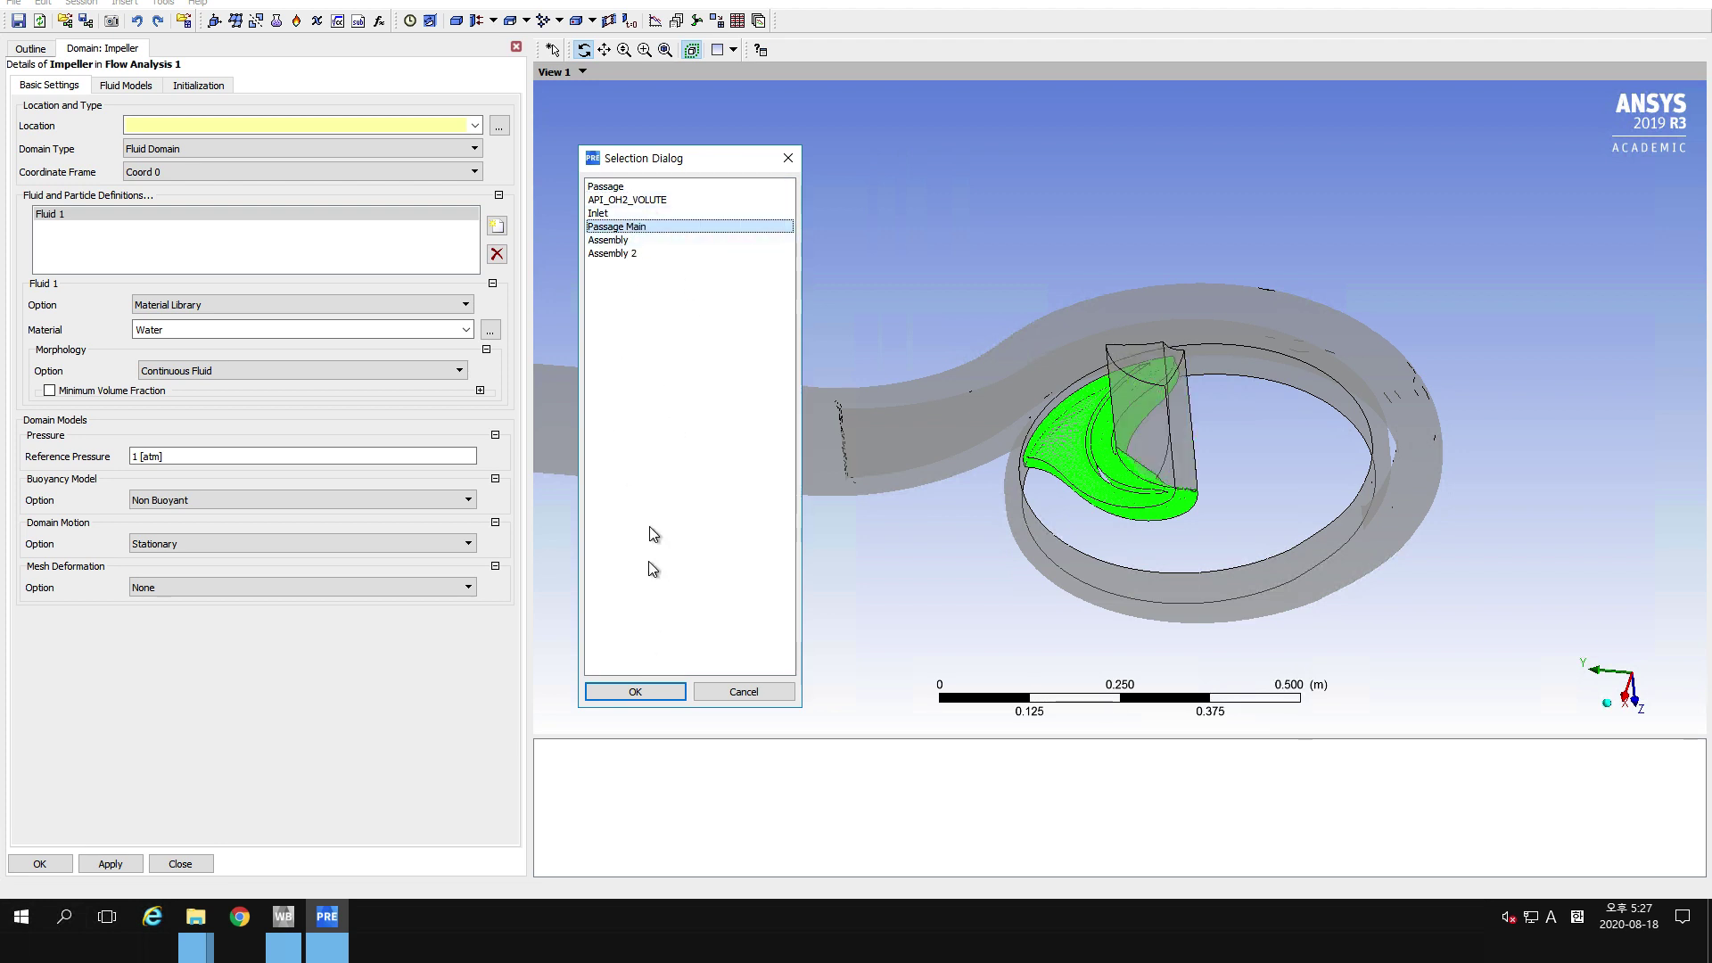
left_click(635, 692)
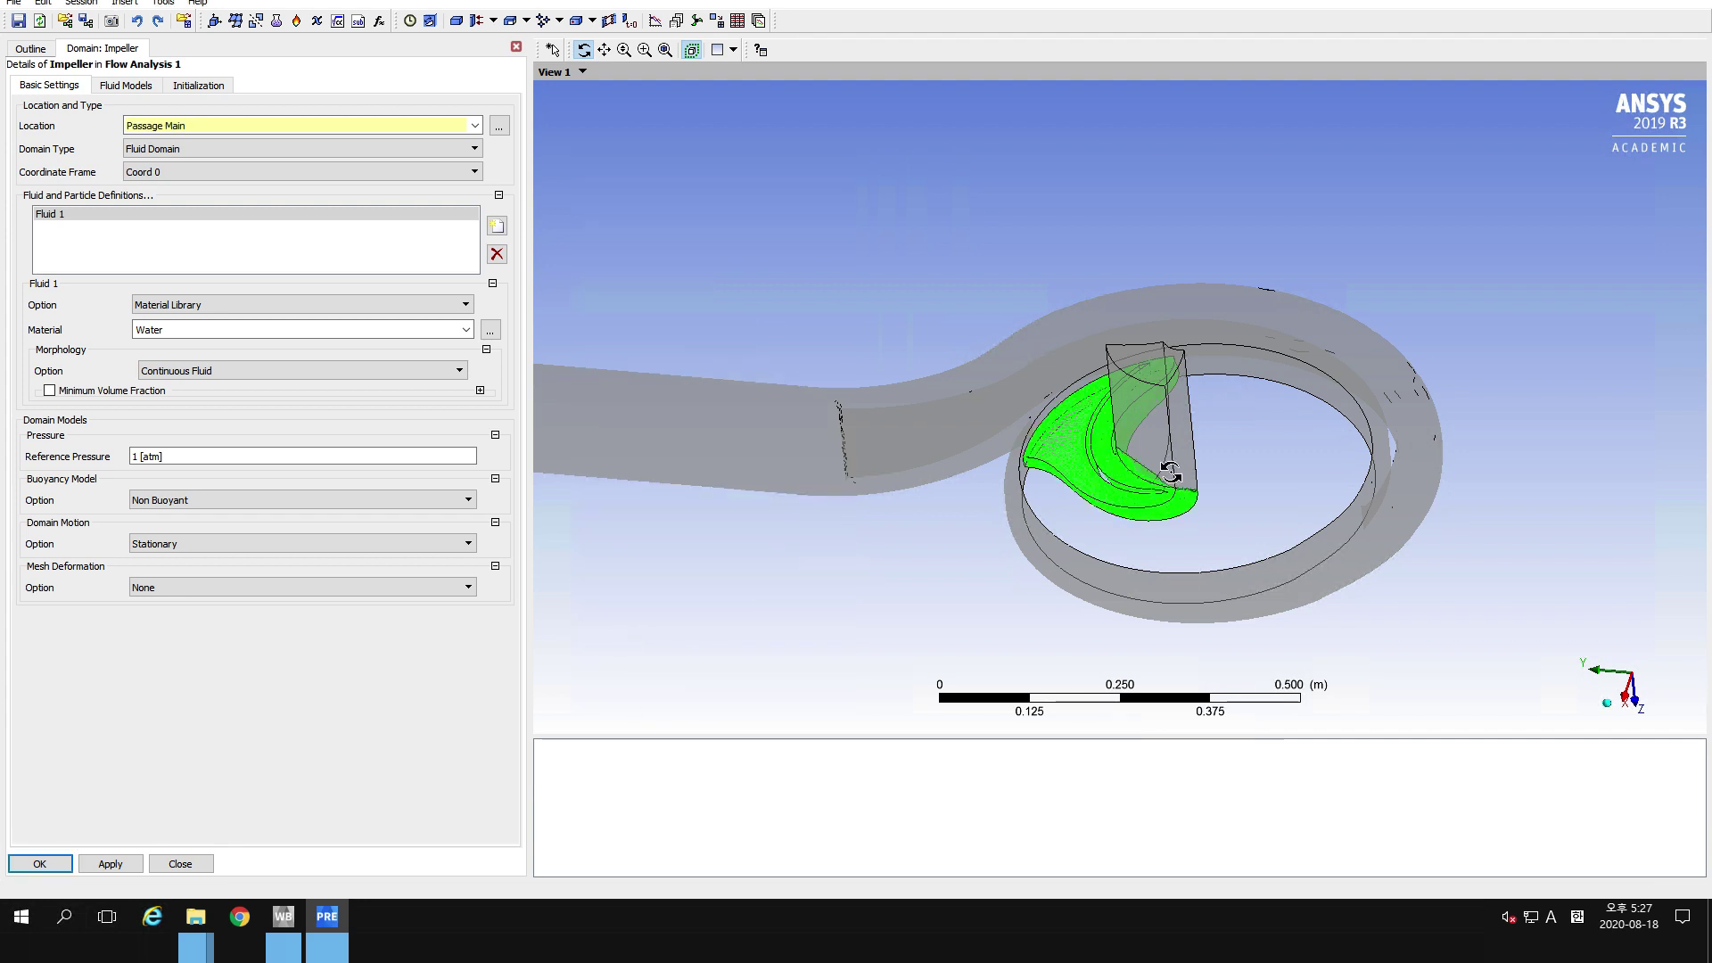
Set the Impeller domain's motion option to Rotating.
left_click_drag(1174, 474, 746, 523)
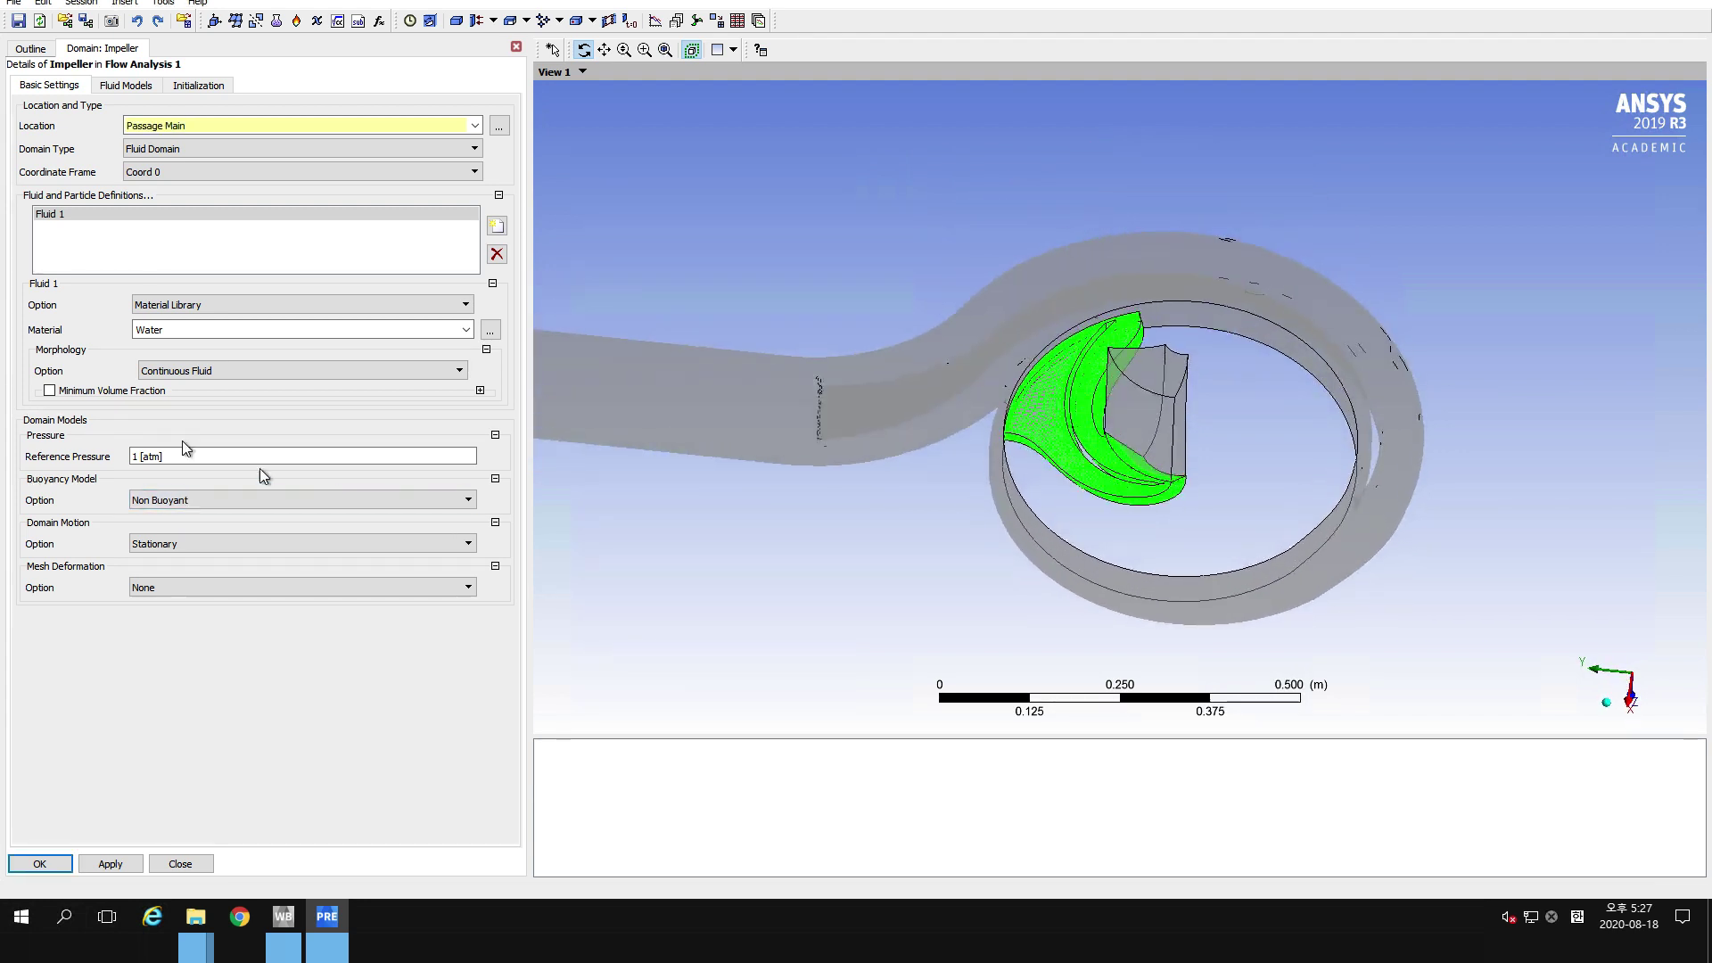
left_click(158, 546)
left_click(157, 574)
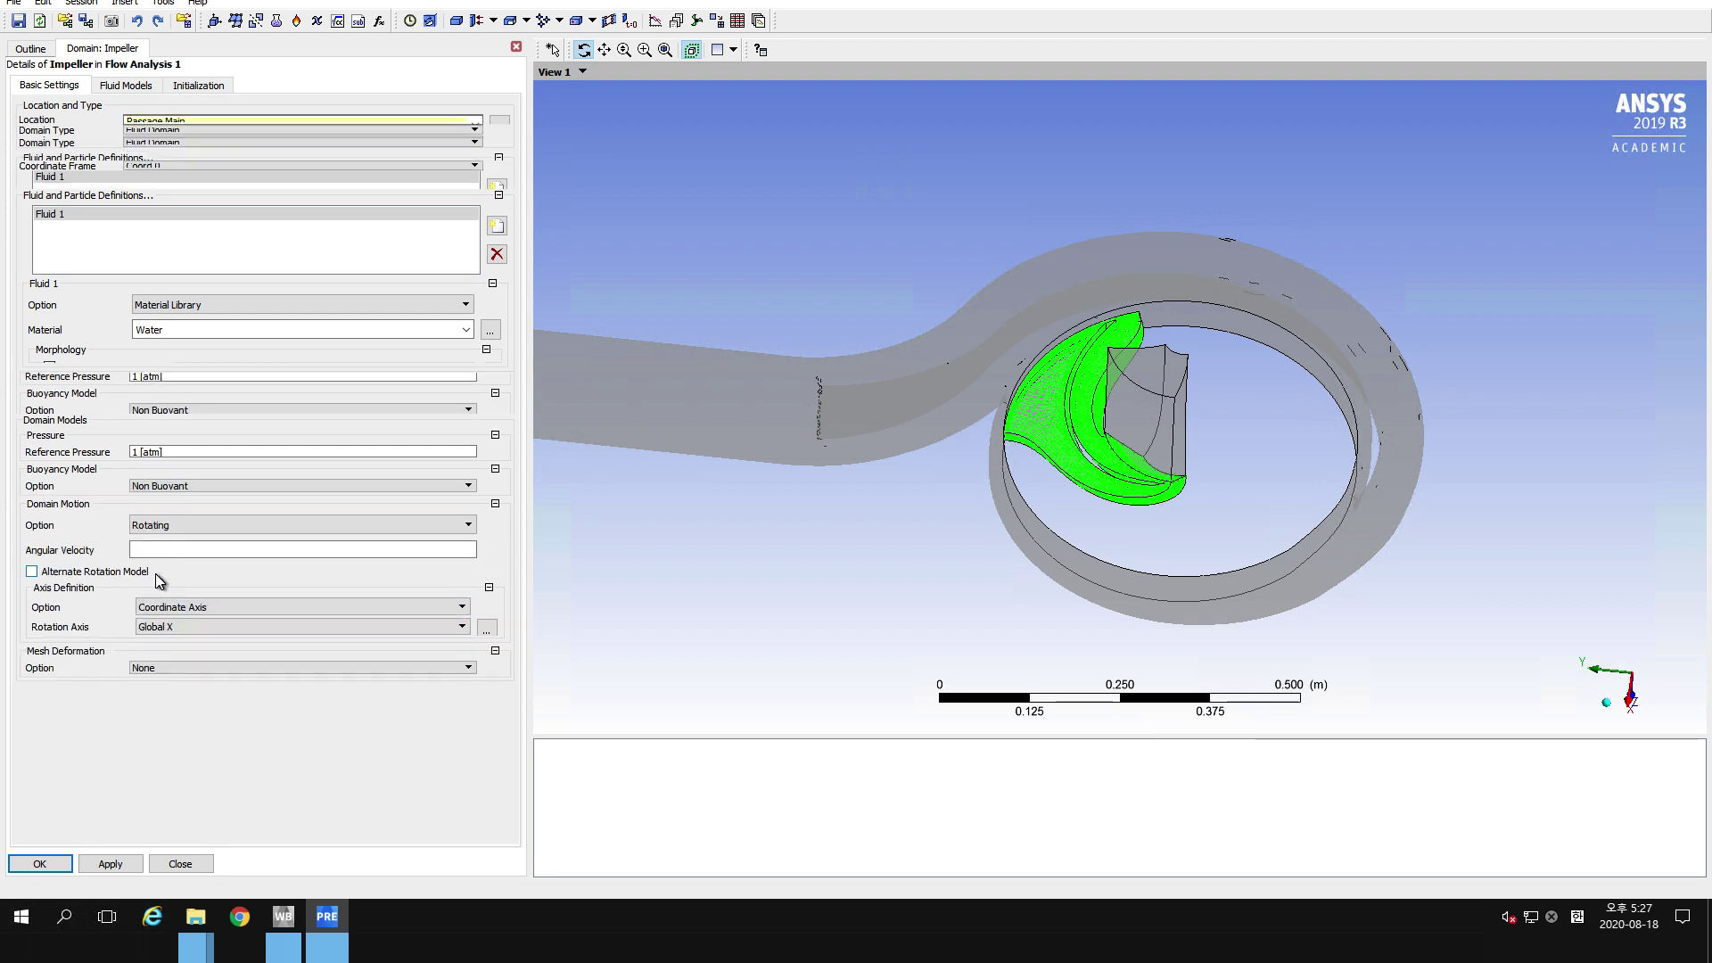
left_click(161, 569)
left_click_drag(967, 473, 1020, 506)
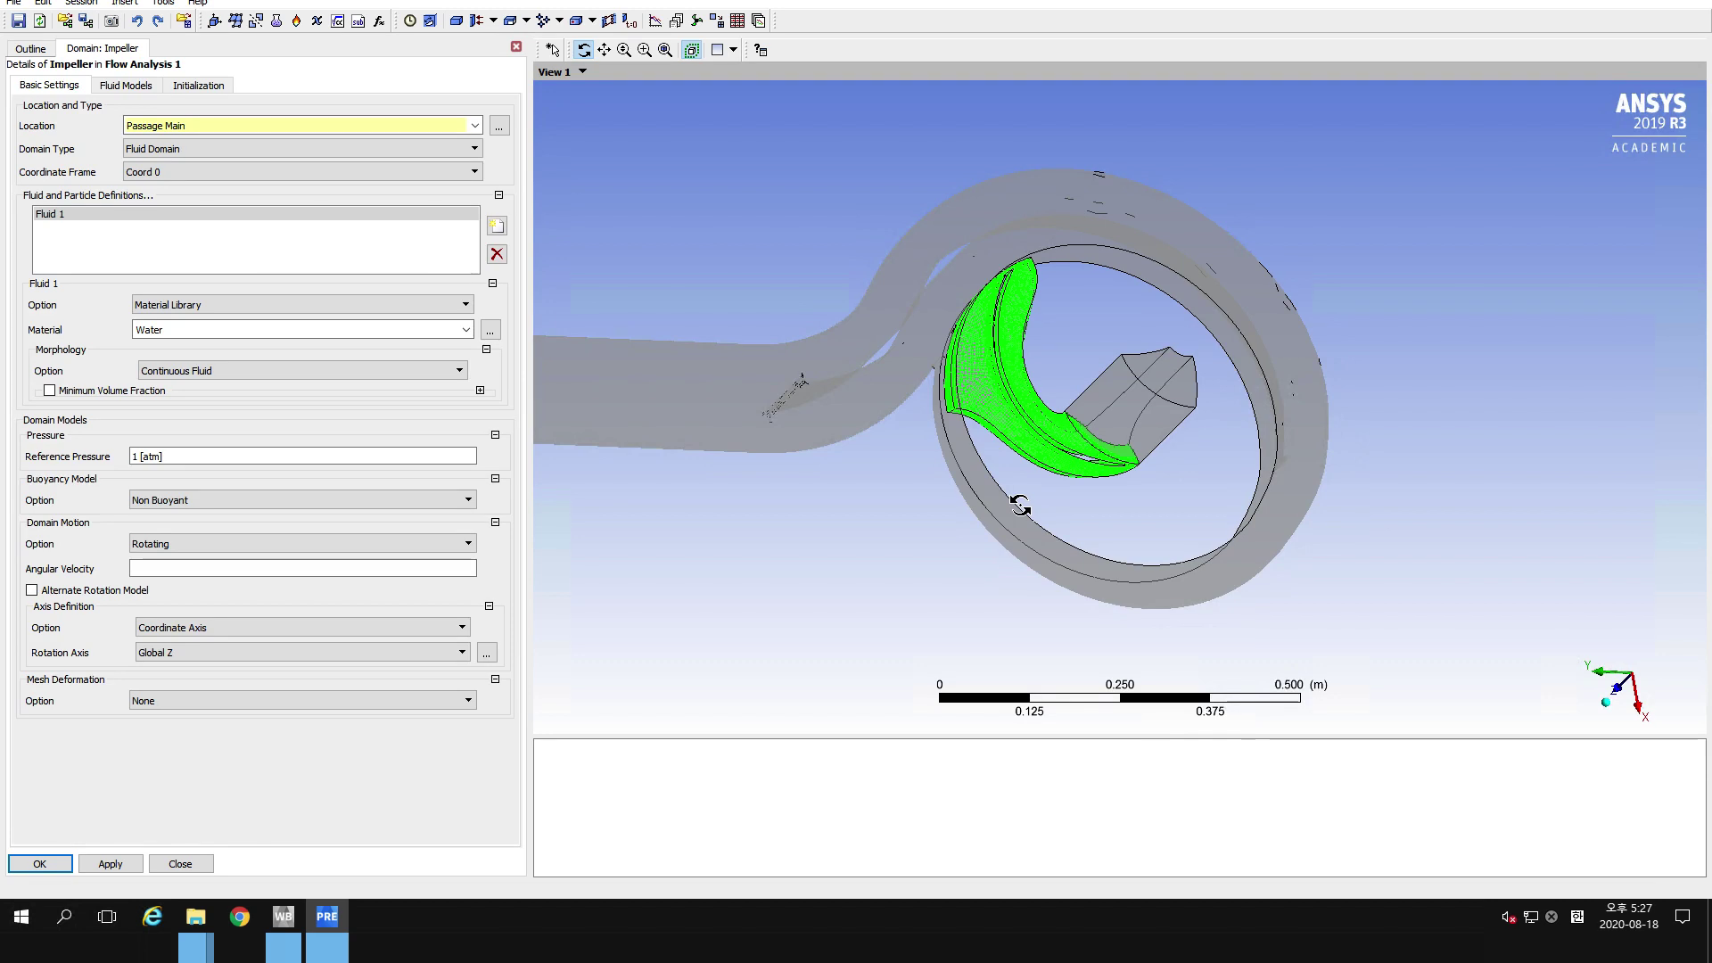
Set the Impeller's angular velocity to -1780 rev min^-1 and enable the Alternate Rotation Model.
left_click(473, 572)
left_click(470, 571)
left_click(442, 610)
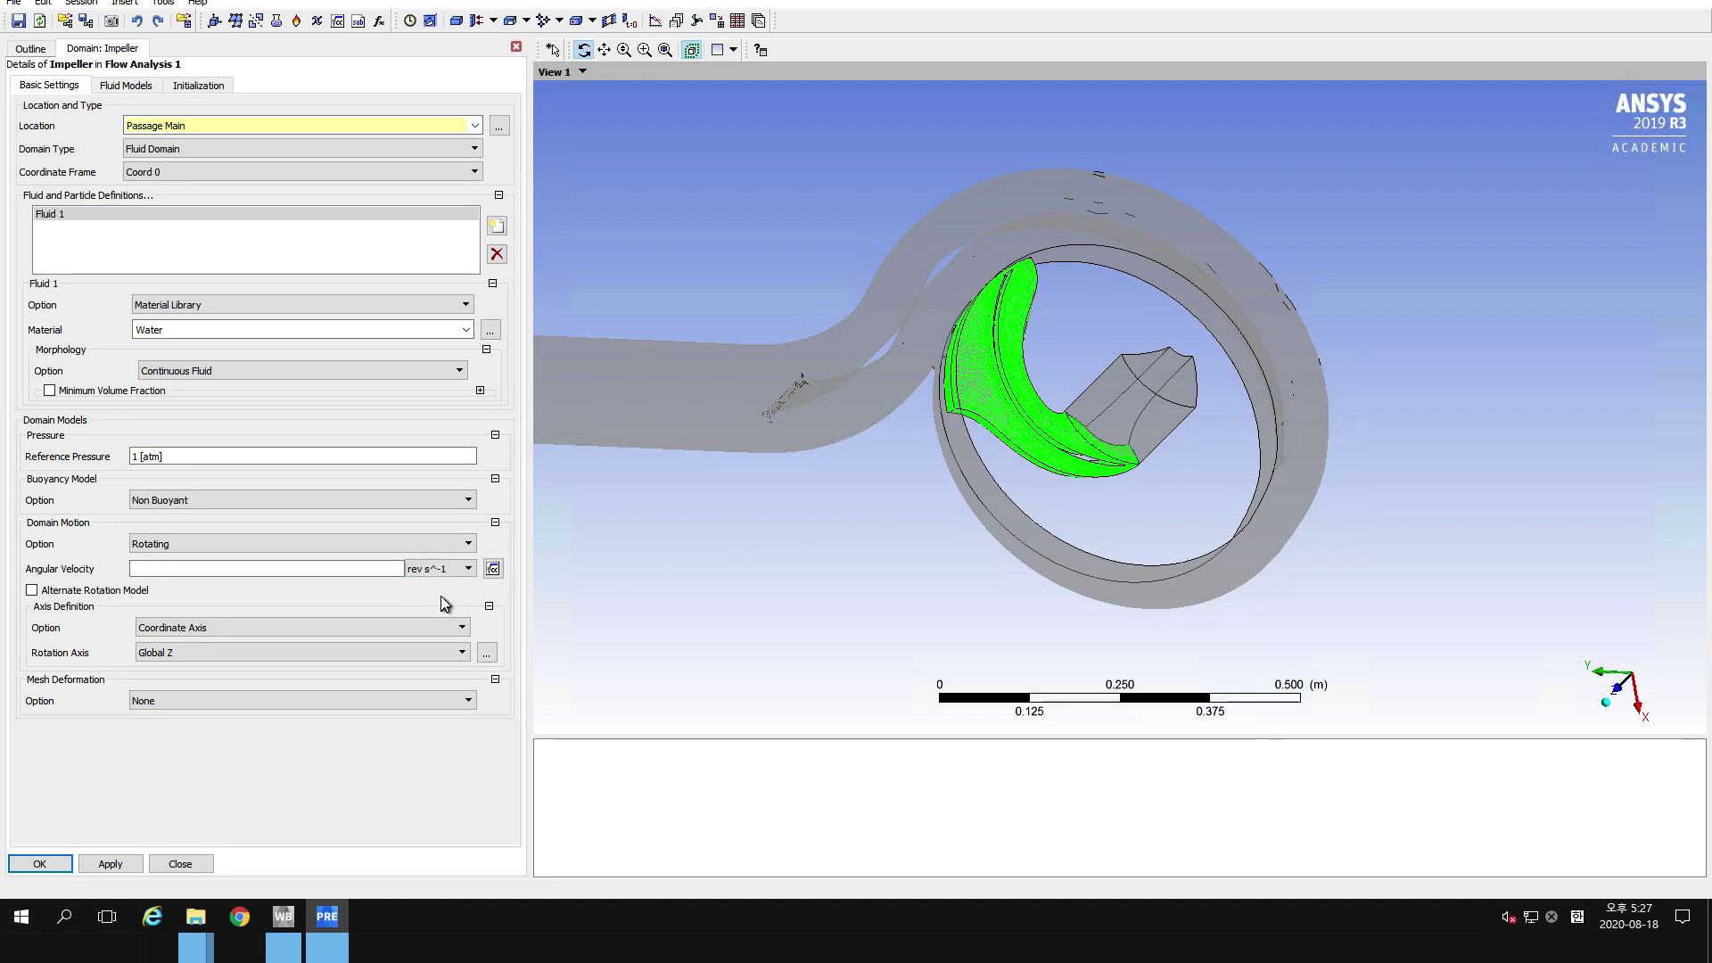
left_click(456, 573)
left_click(432, 597)
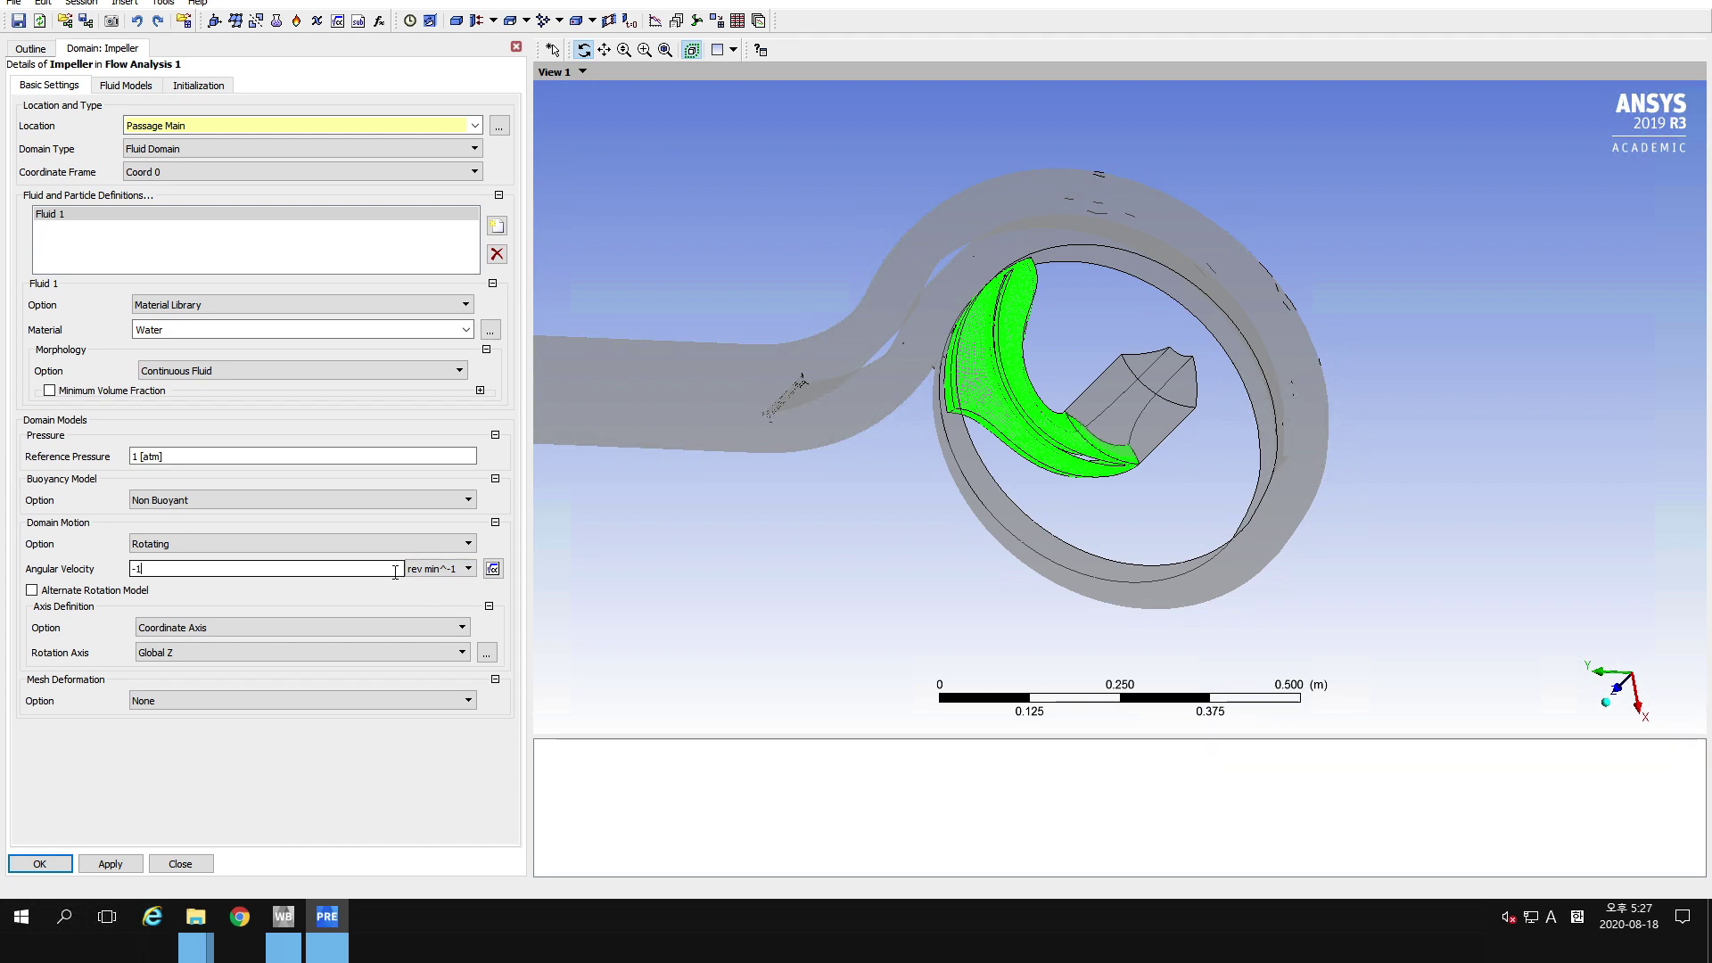
left_click(59, 596)
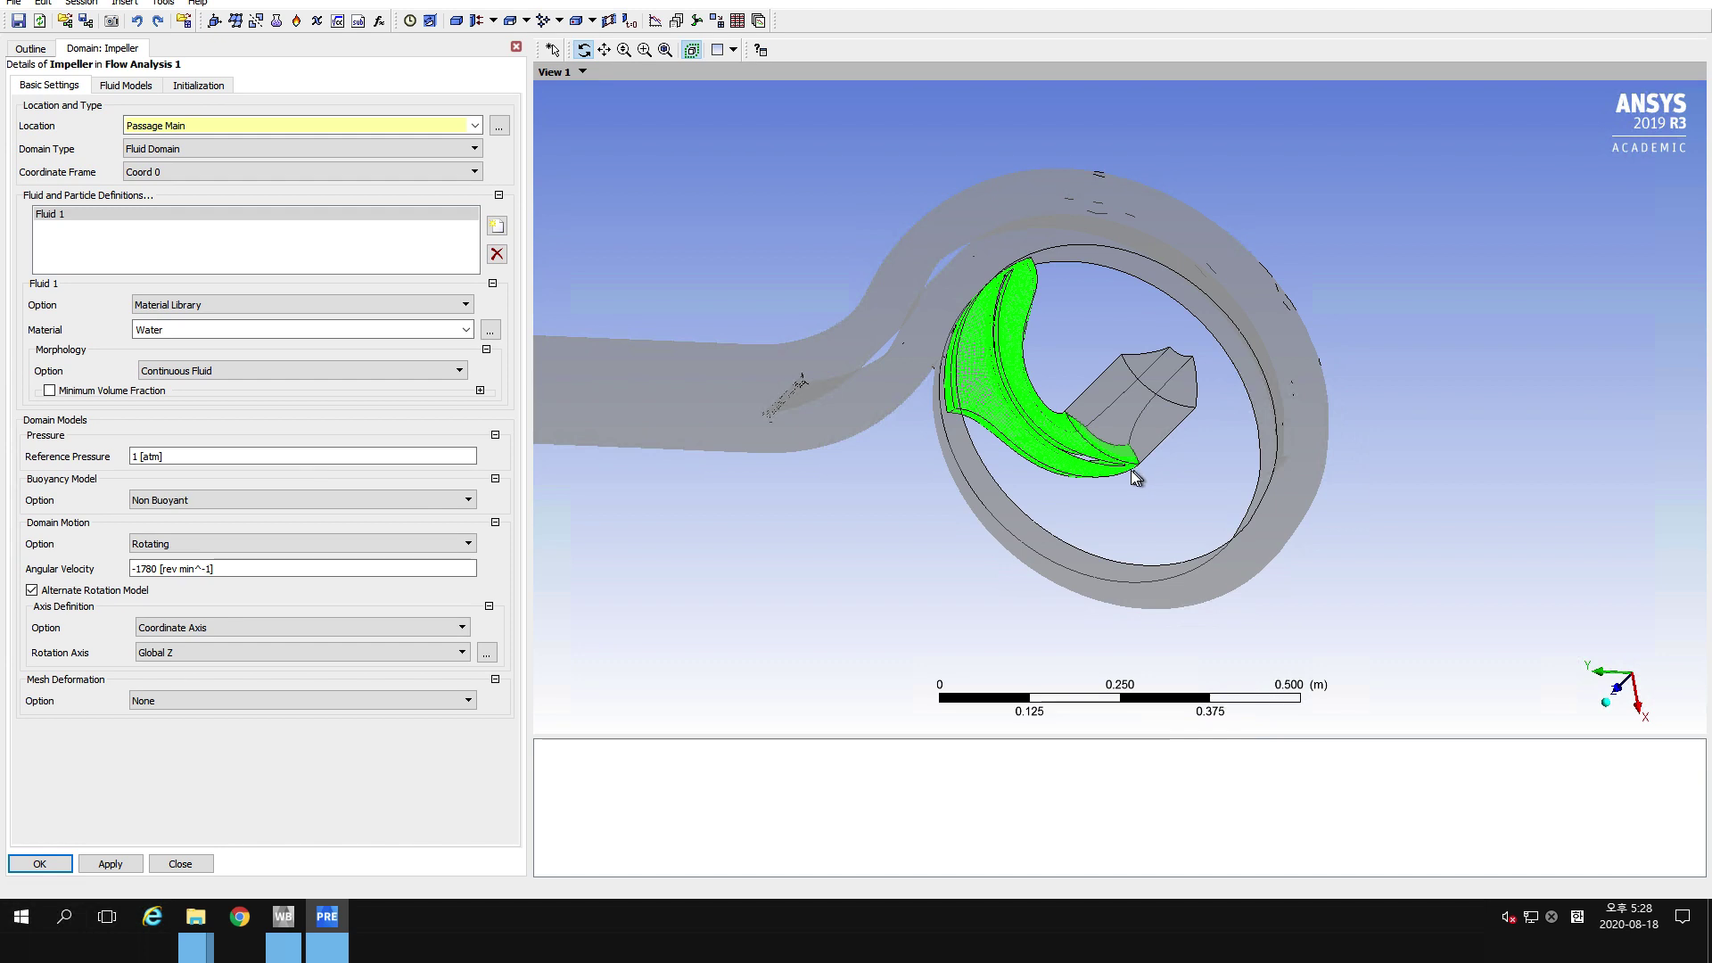
Check the Impeller domain's fluid models and accept the domain settings.
left_click(139, 85)
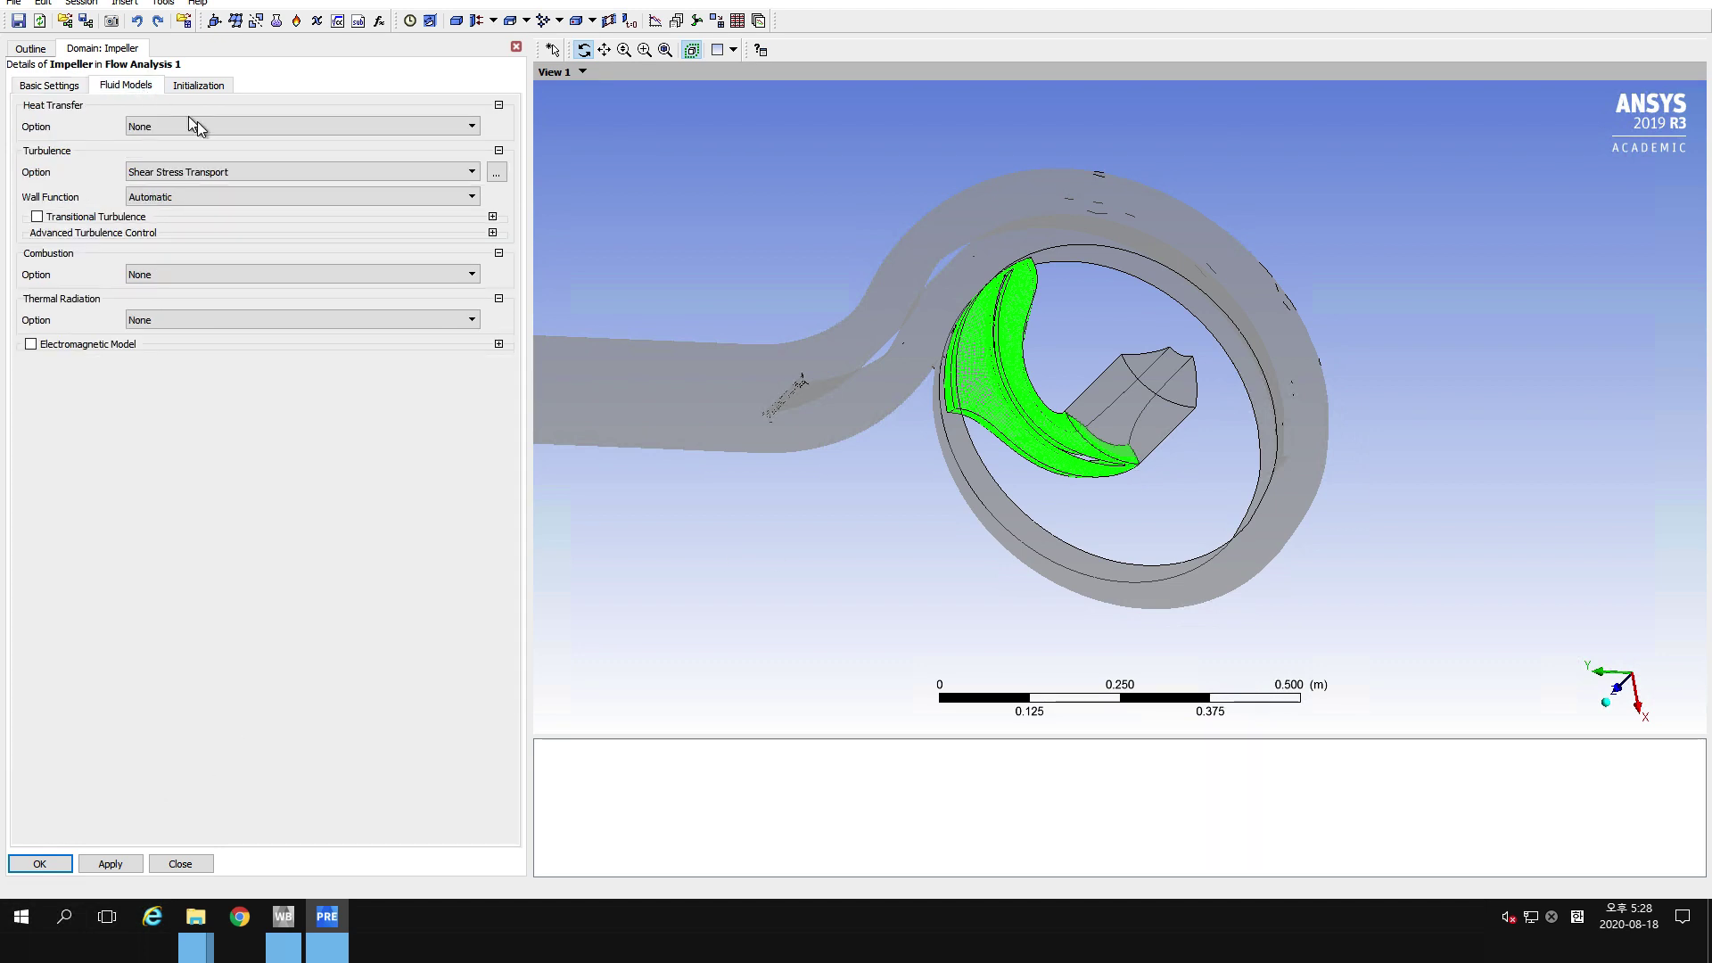
left_click(34, 83)
left_click(110, 864)
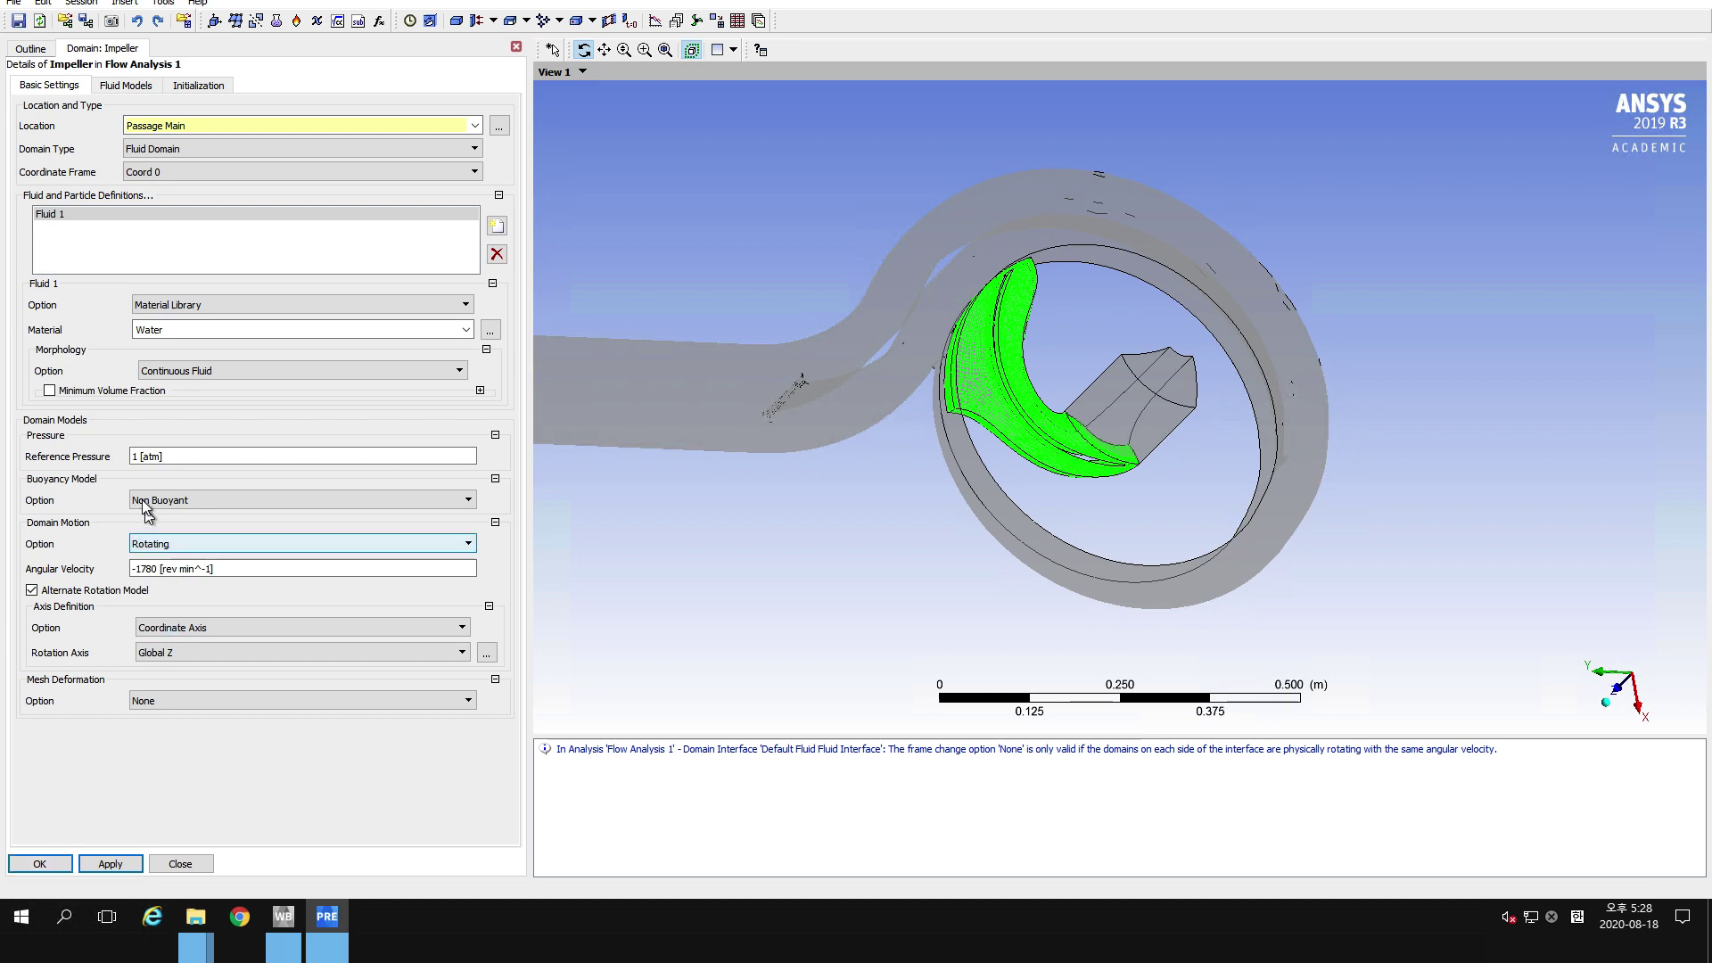
mouse_move(1017, 460)
left_mouse_down()
mouse_move(998, 535)
mouse_move(1055, 470)
mouse_move(947, 454)
mouse_move(1032, 485)
left_mouse_up()
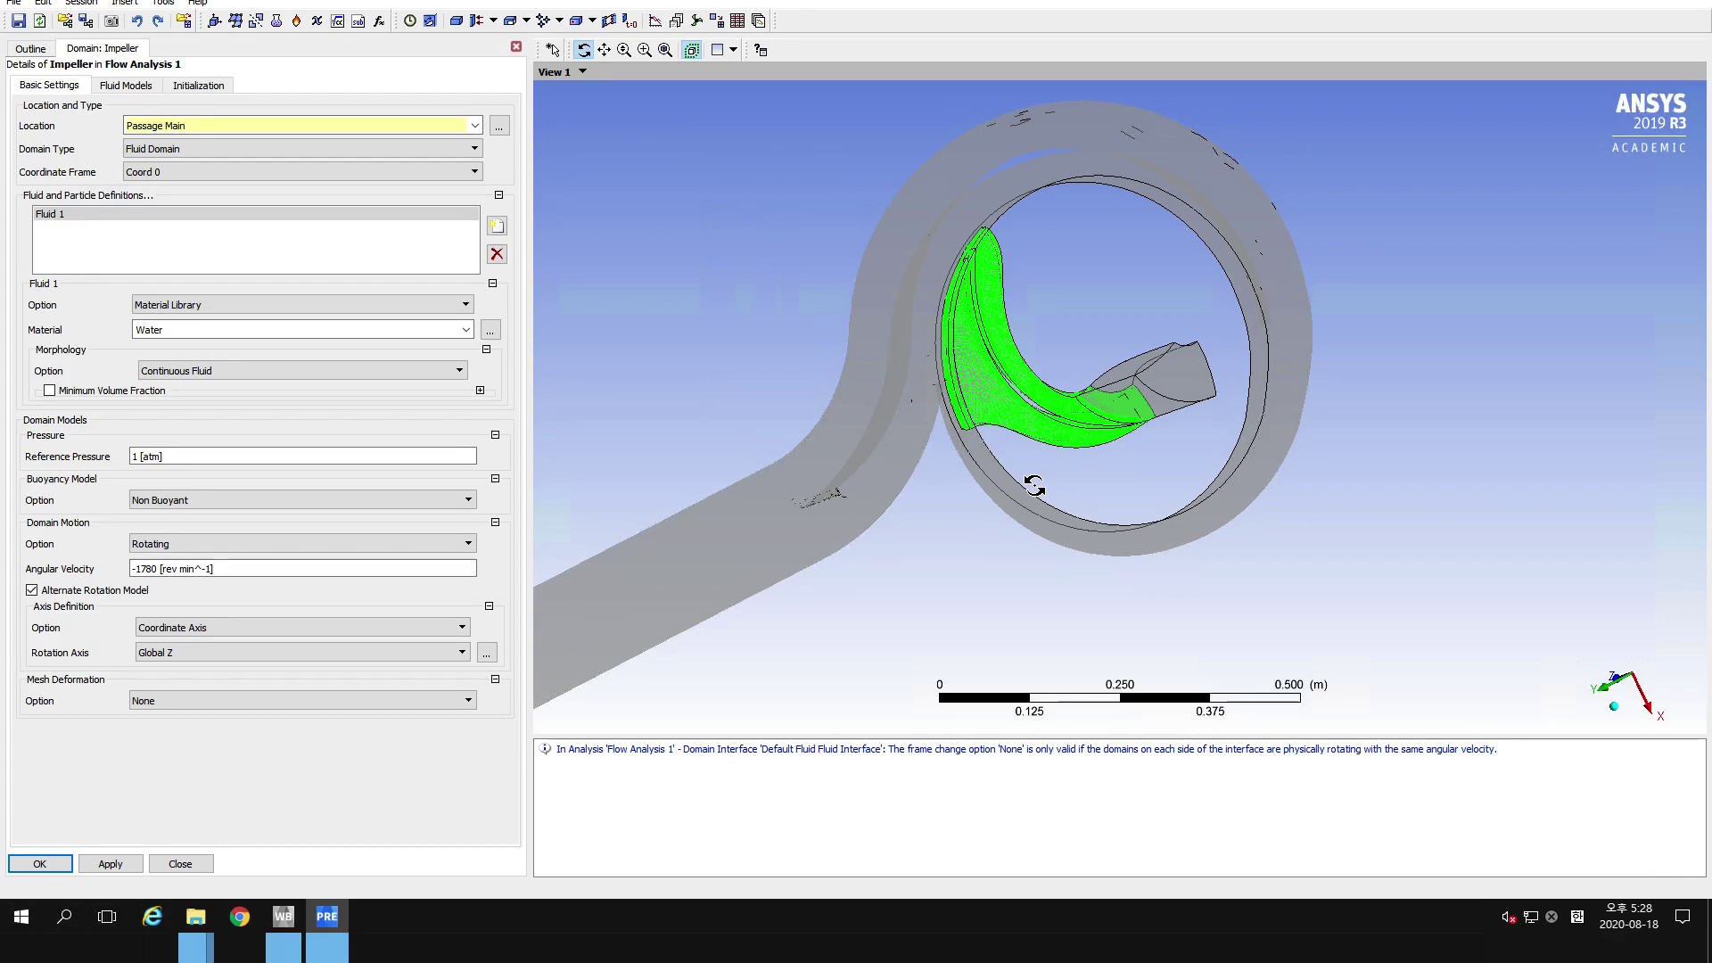
left_click(32, 864)
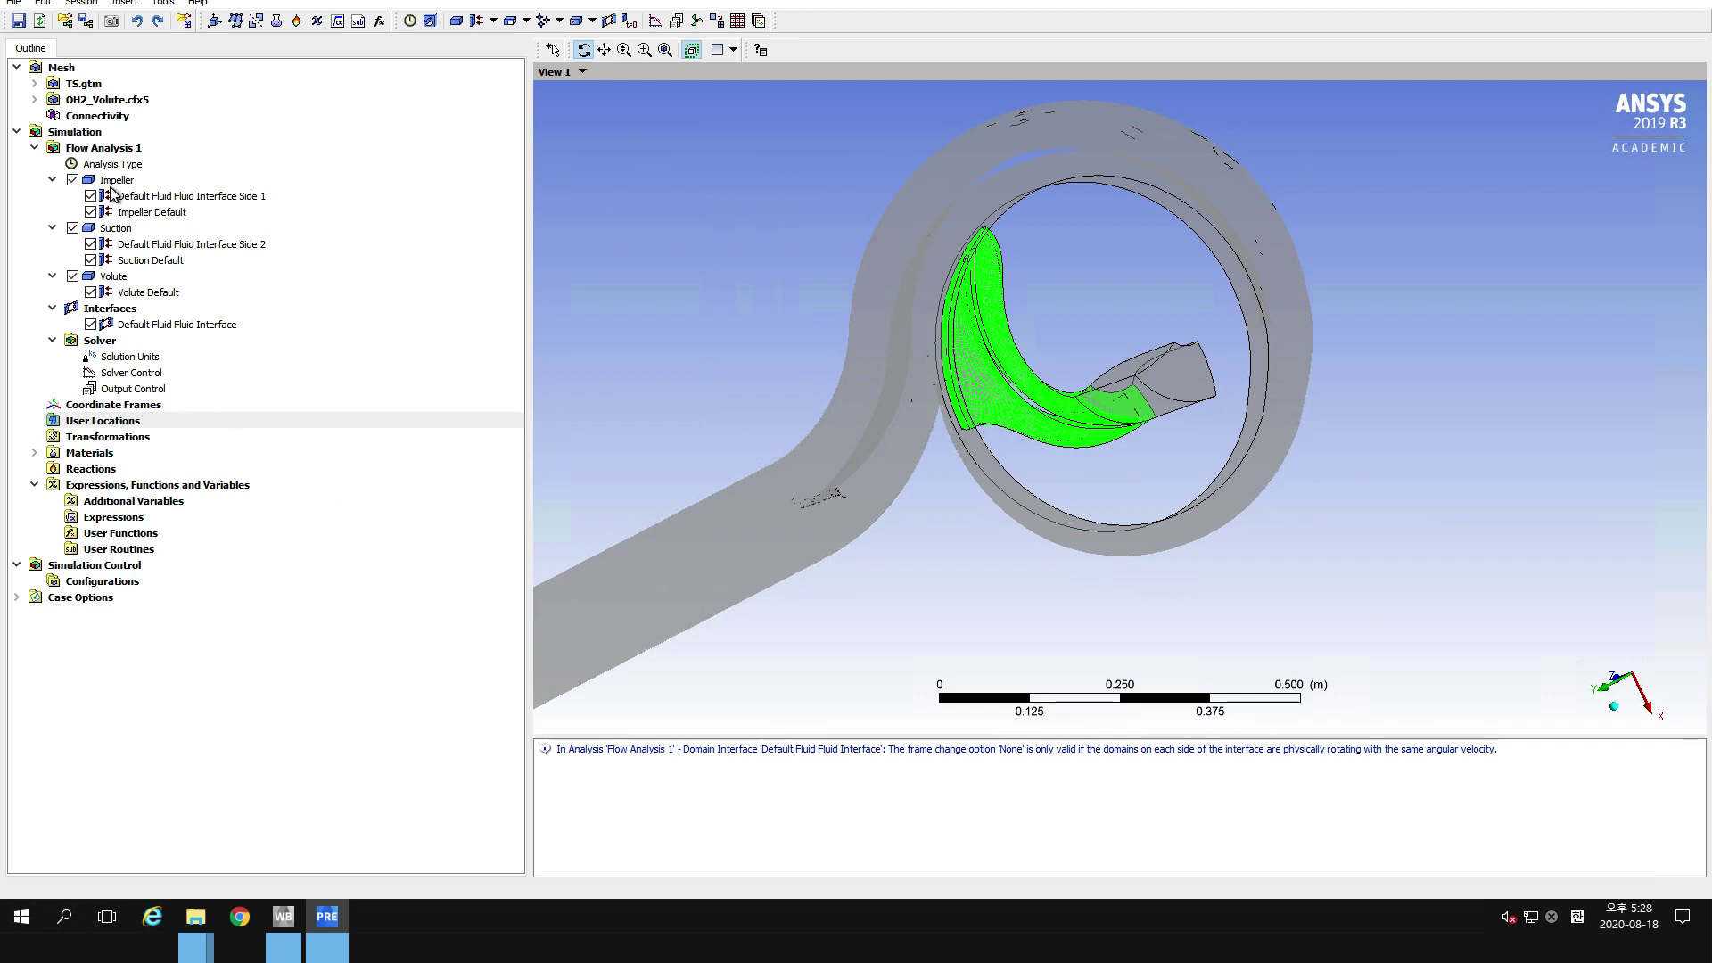
Insert a boundary named Blade in the Impeller domain.
right_click(114, 181)
mouse_move(168, 250)
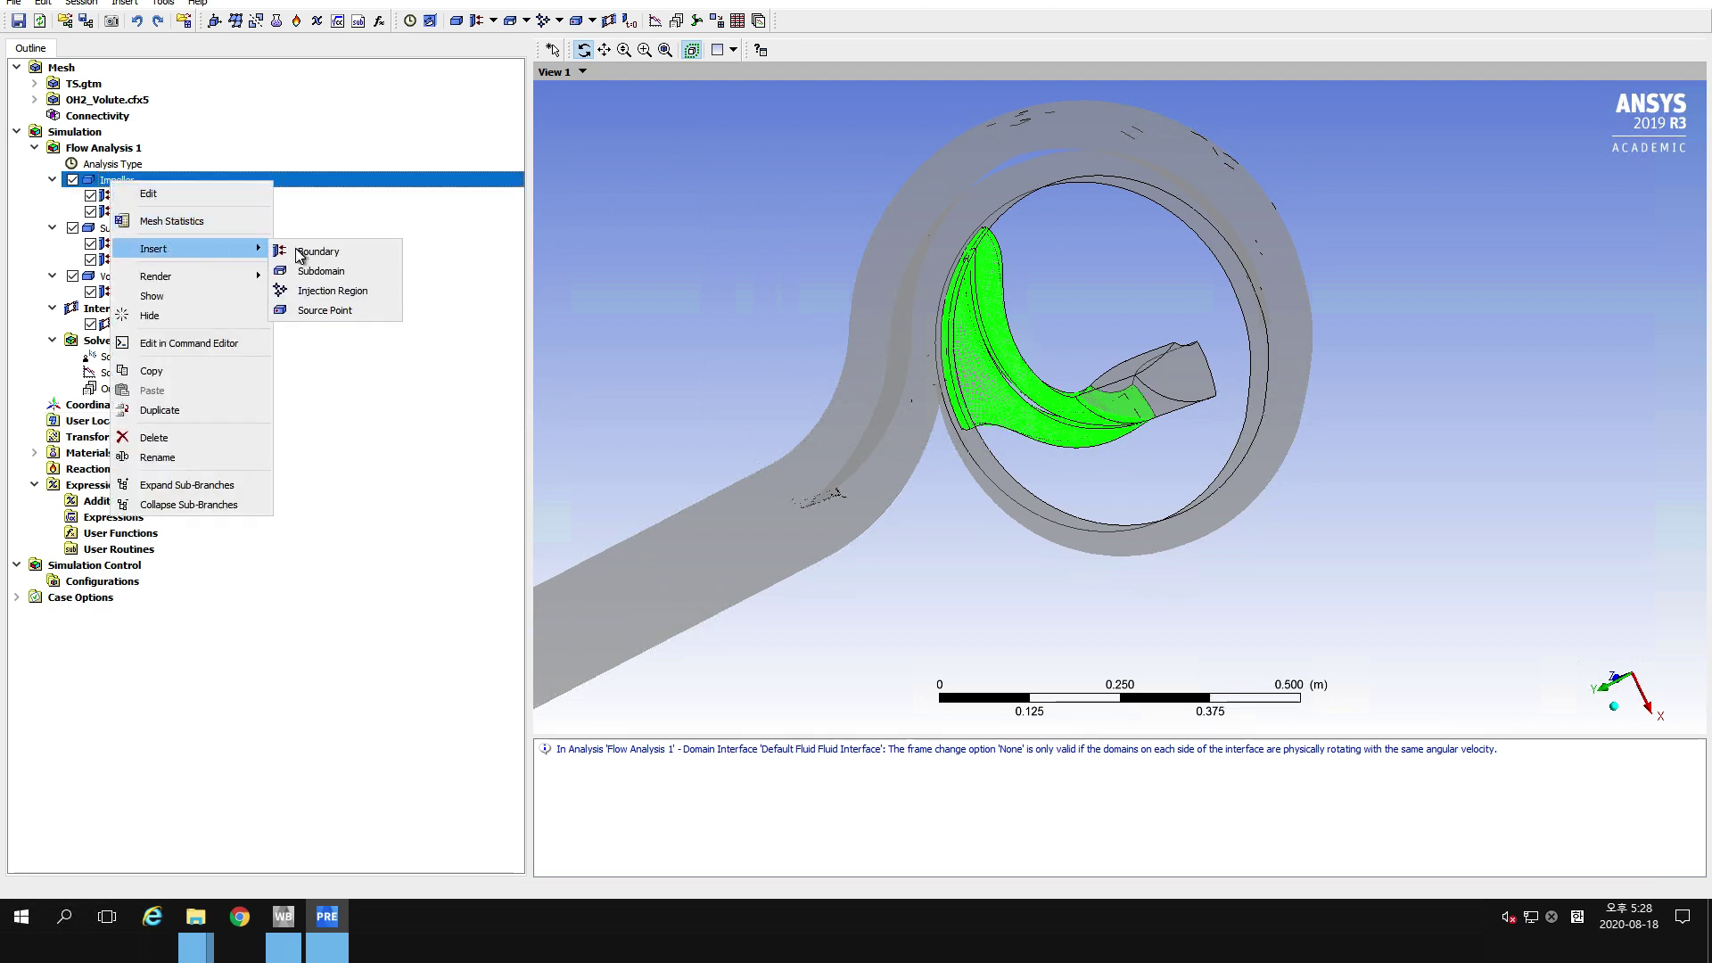
left_click(302, 253)
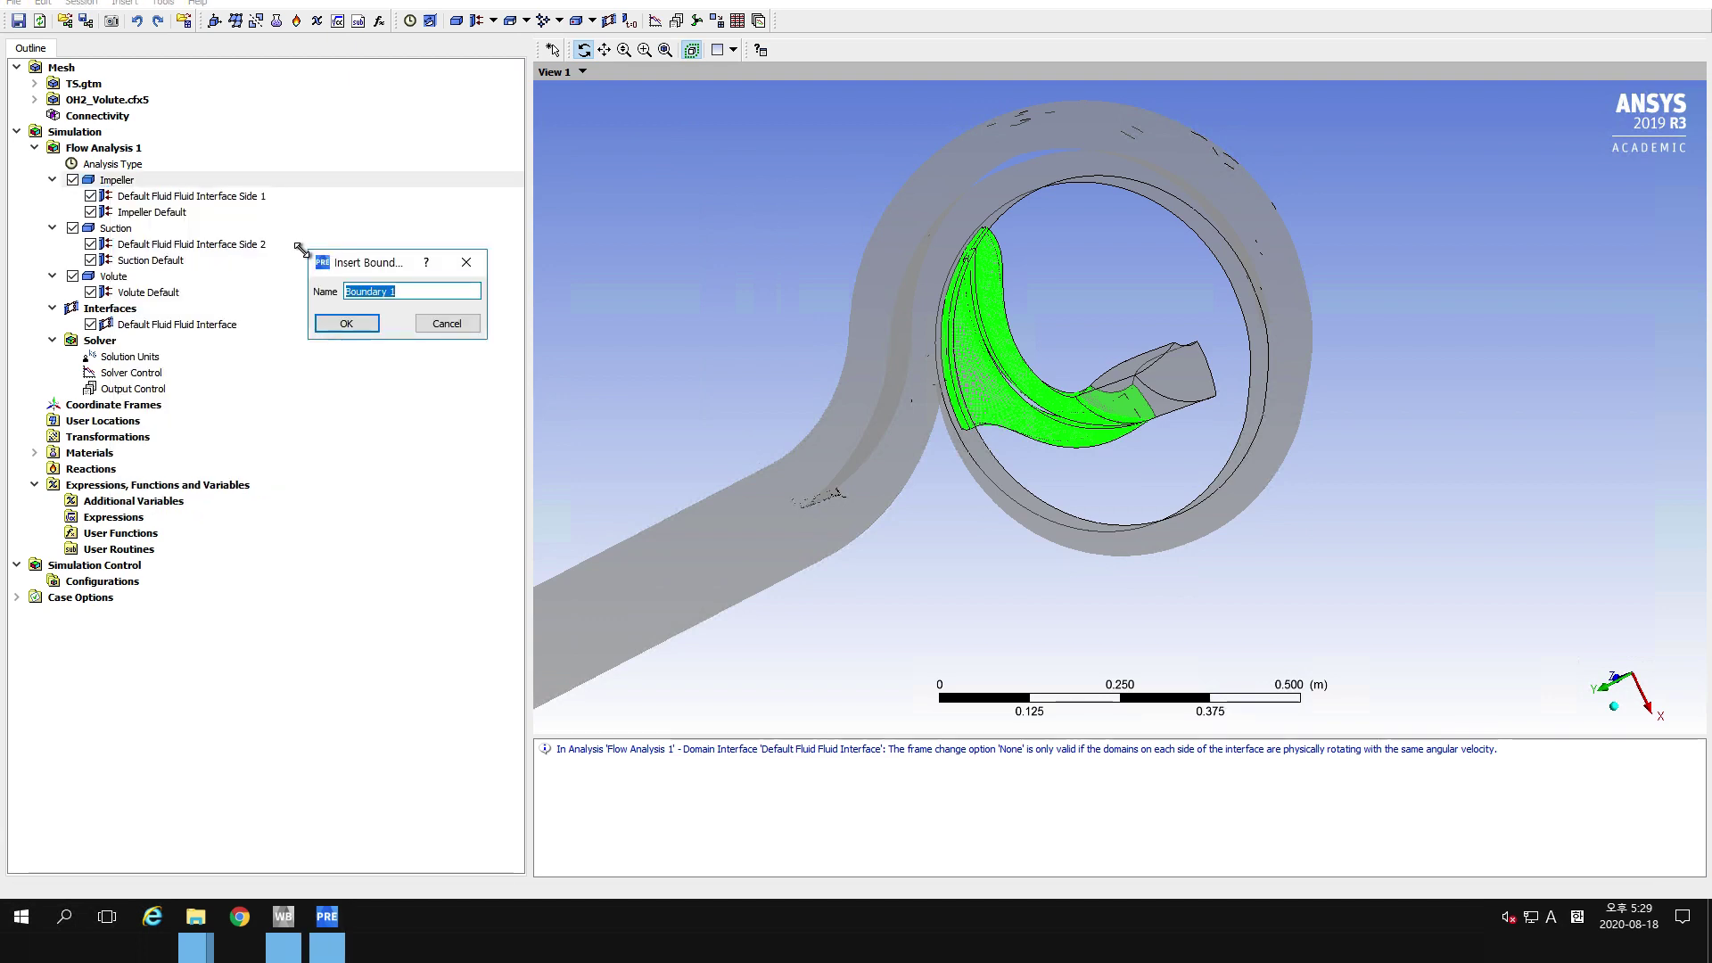
type("Blade")
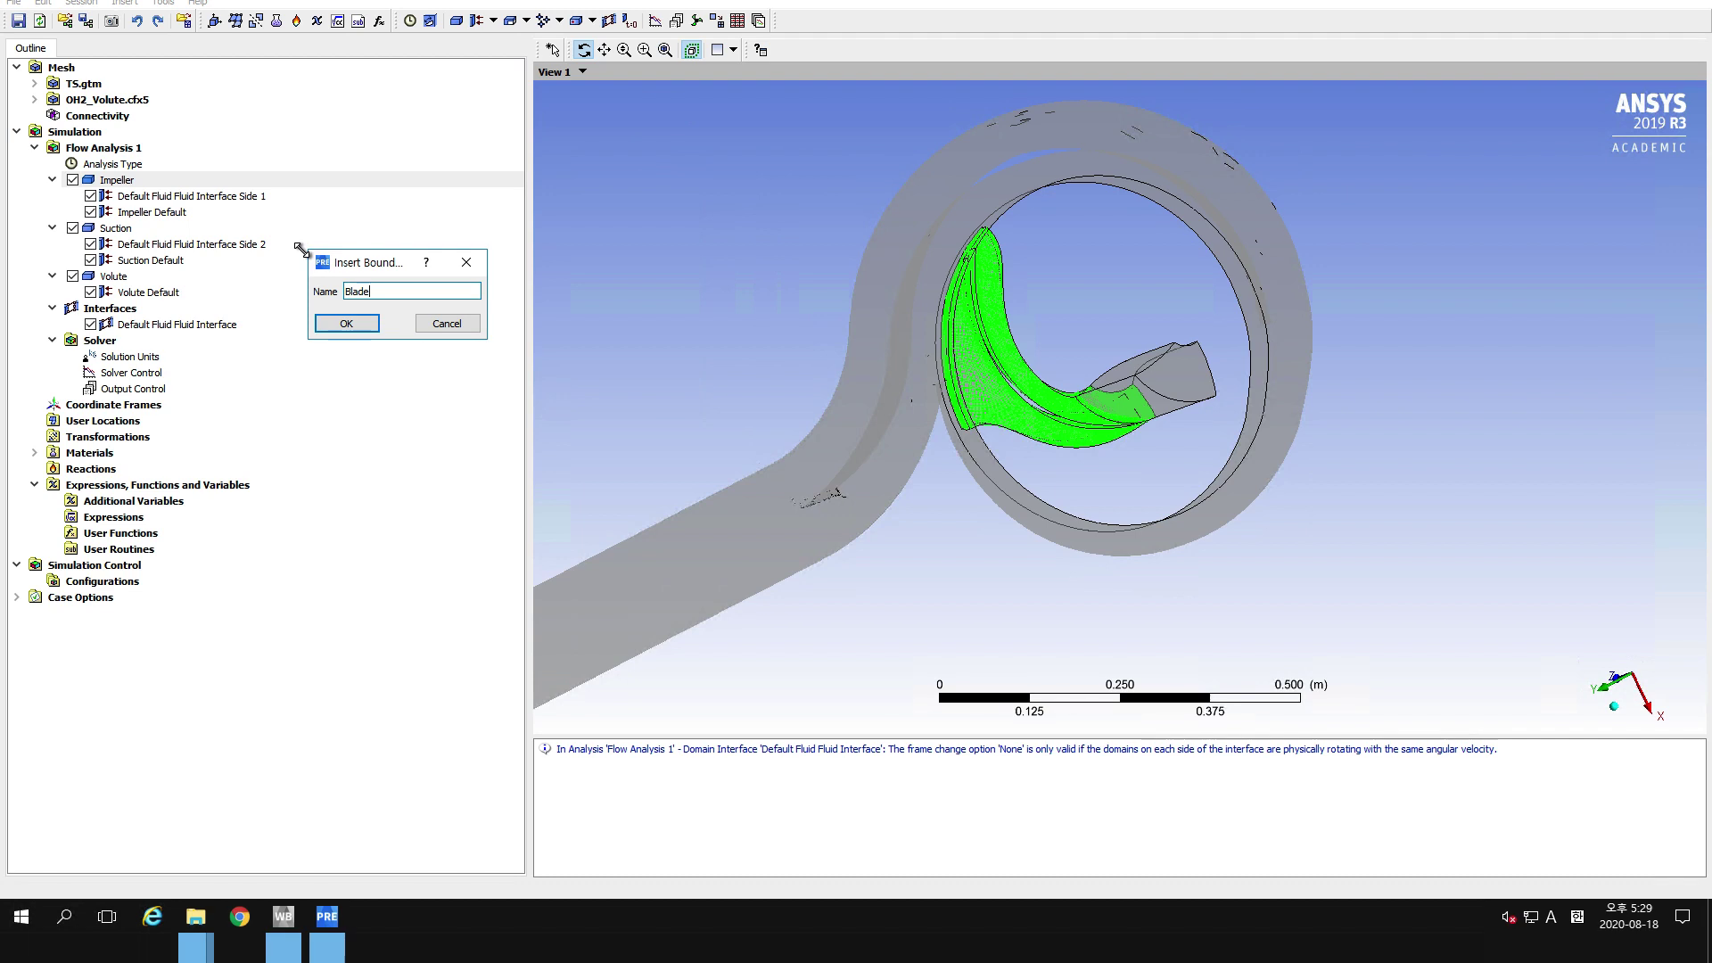
left_click(348, 322)
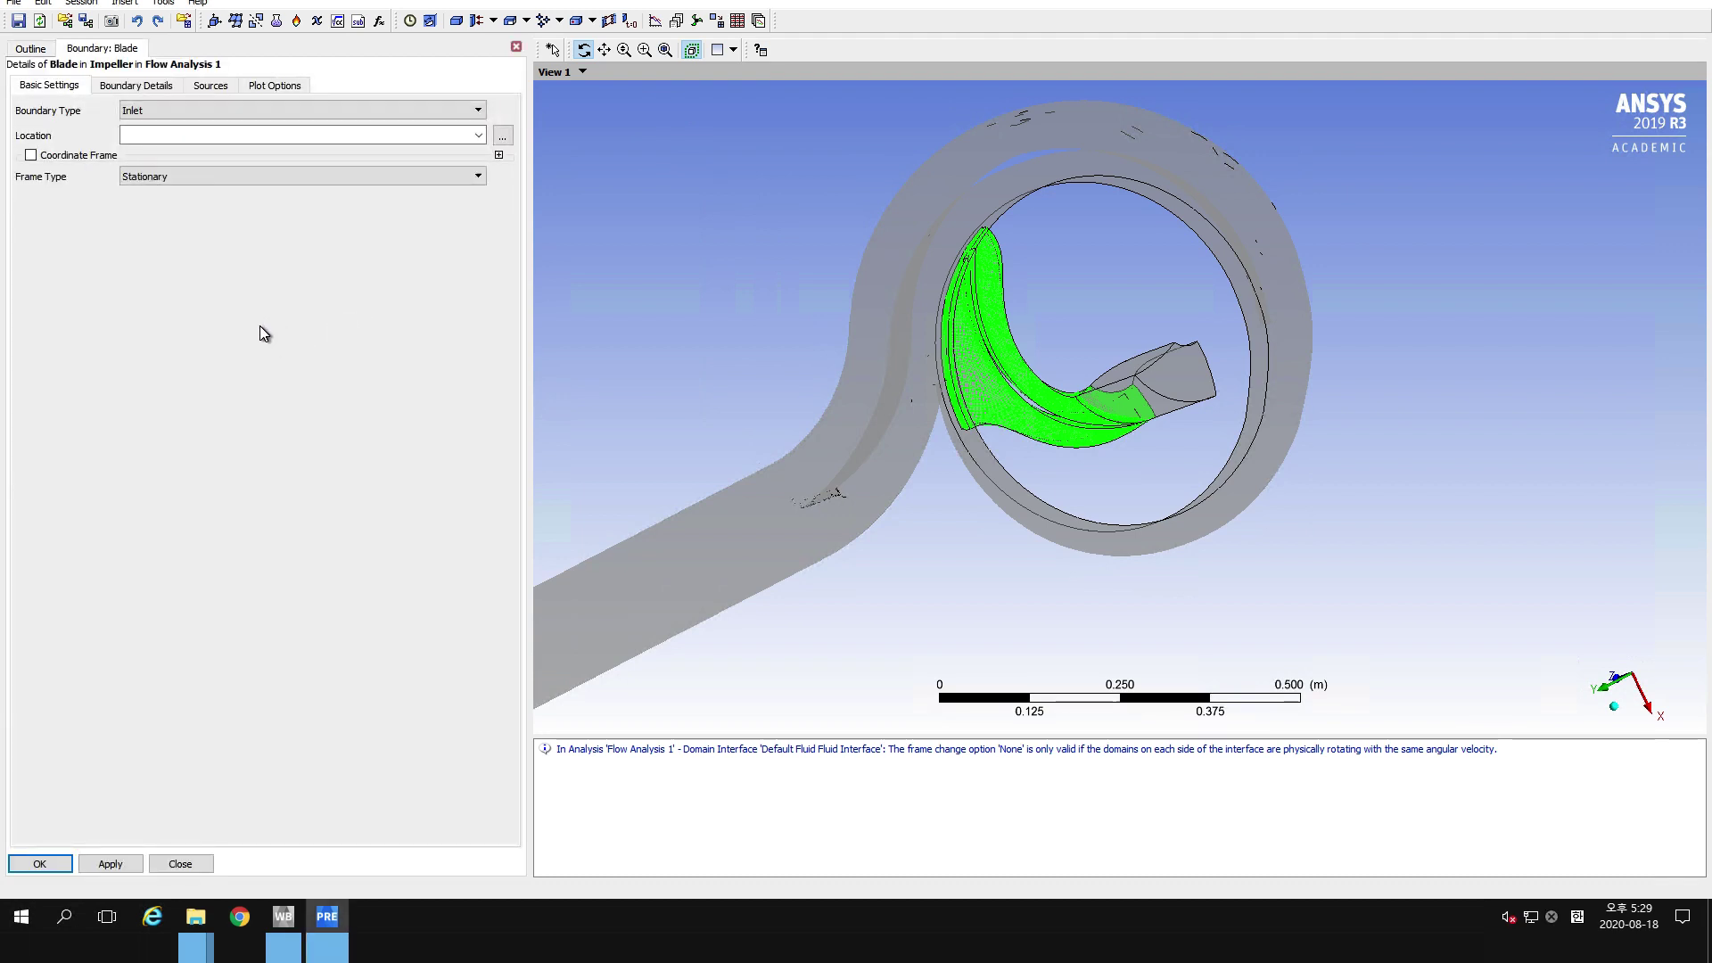
Define the Blade boundary as a Wall located on the BLADE region and accept it.
left_click(163, 109)
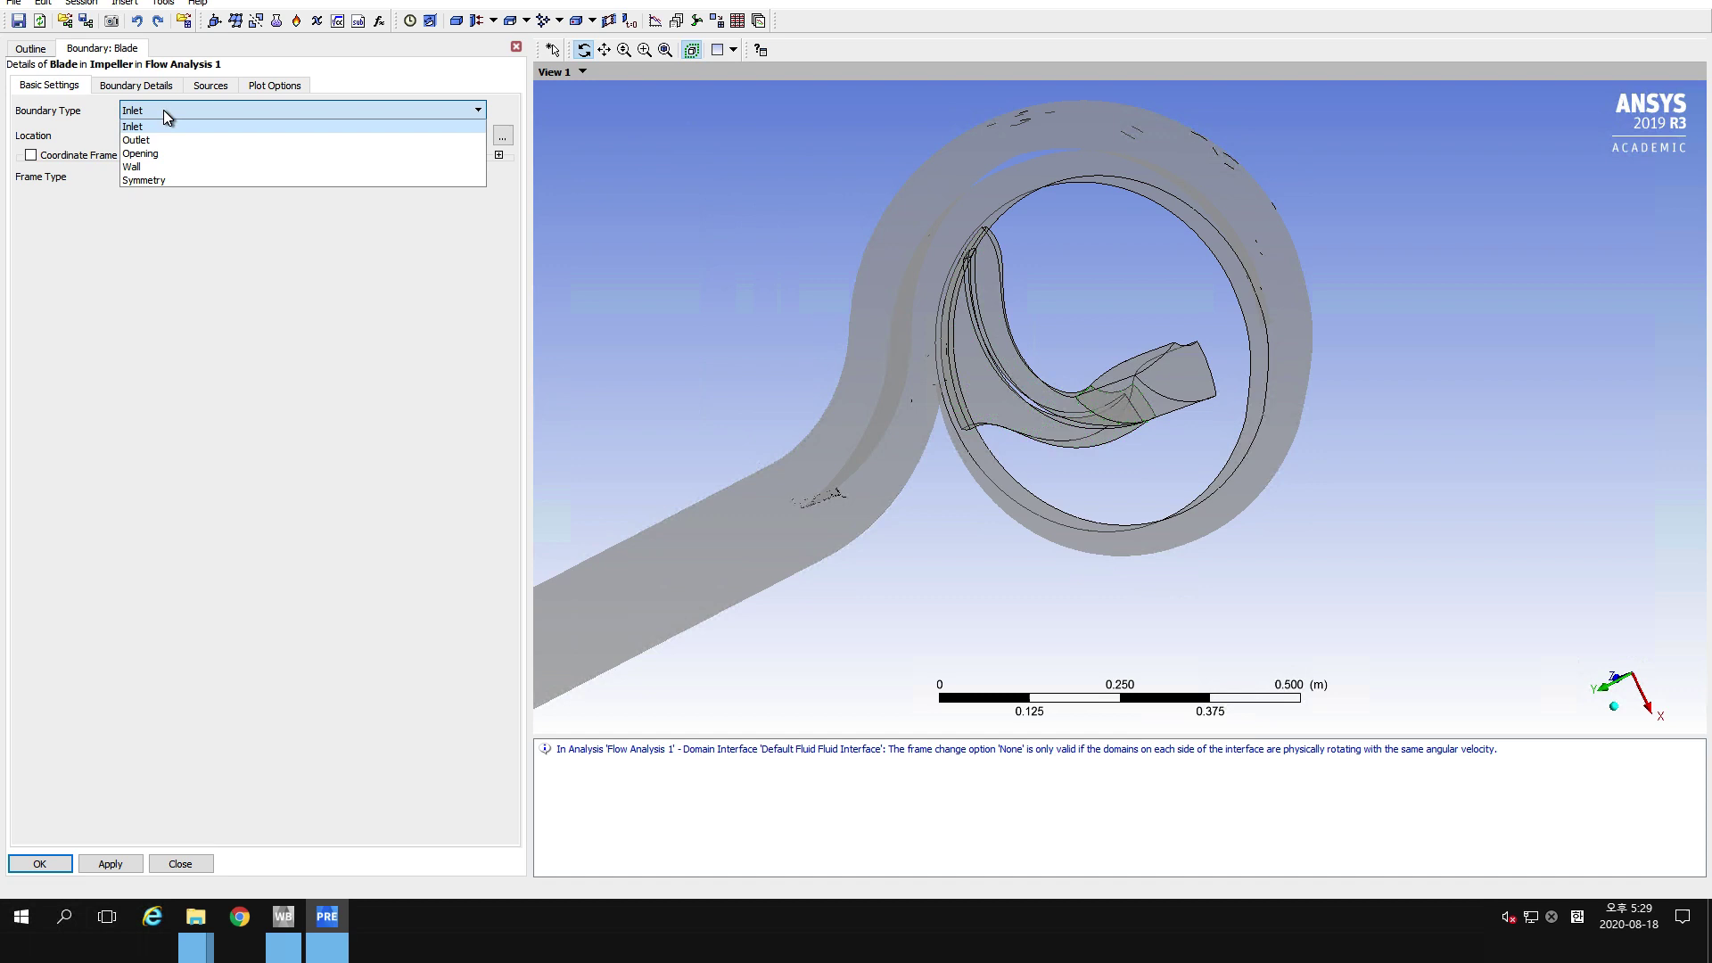
left_click(154, 167)
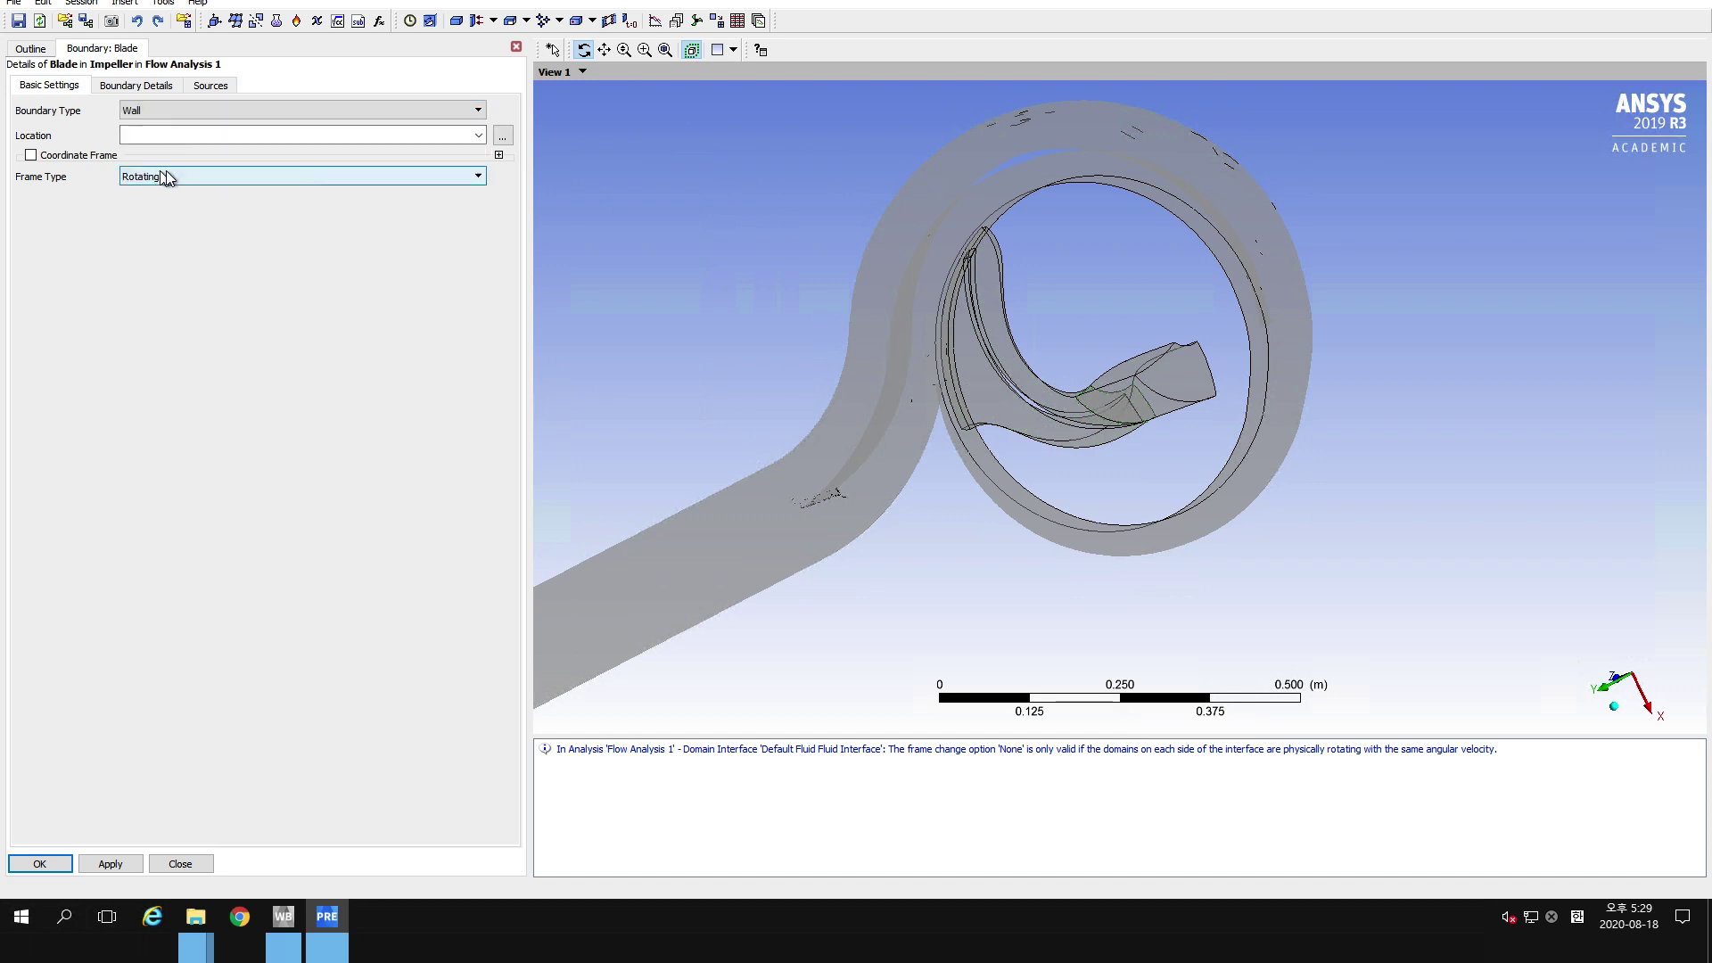
left_click(503, 135)
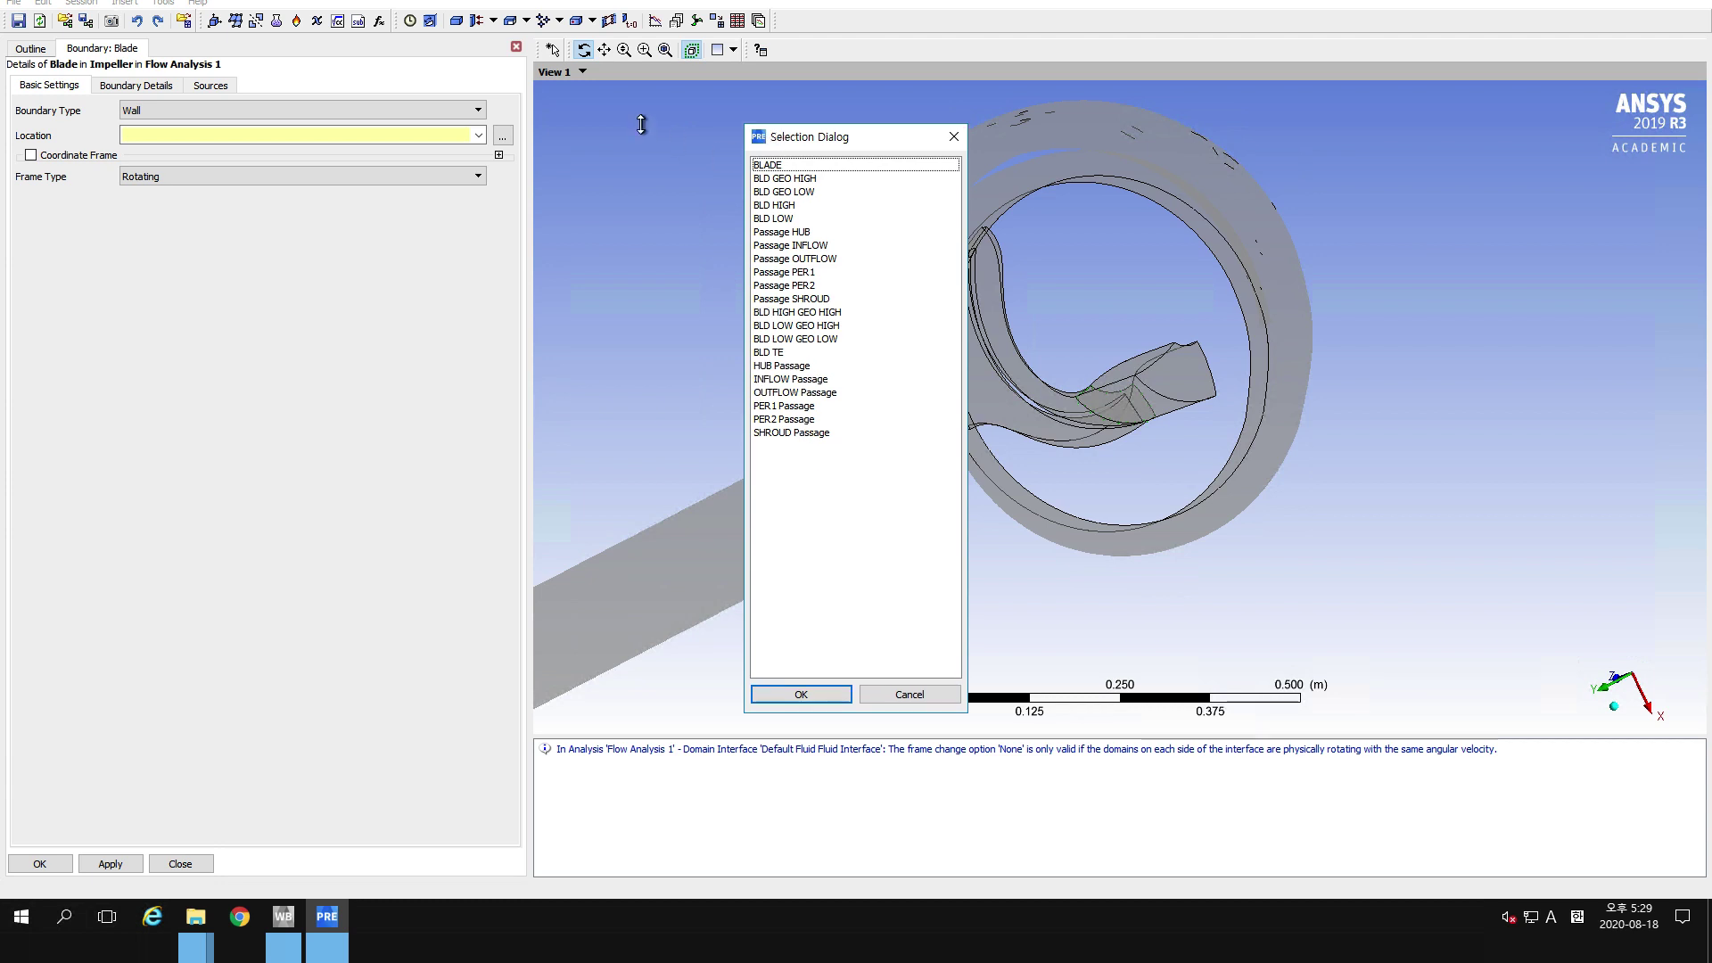
left_click(757, 153)
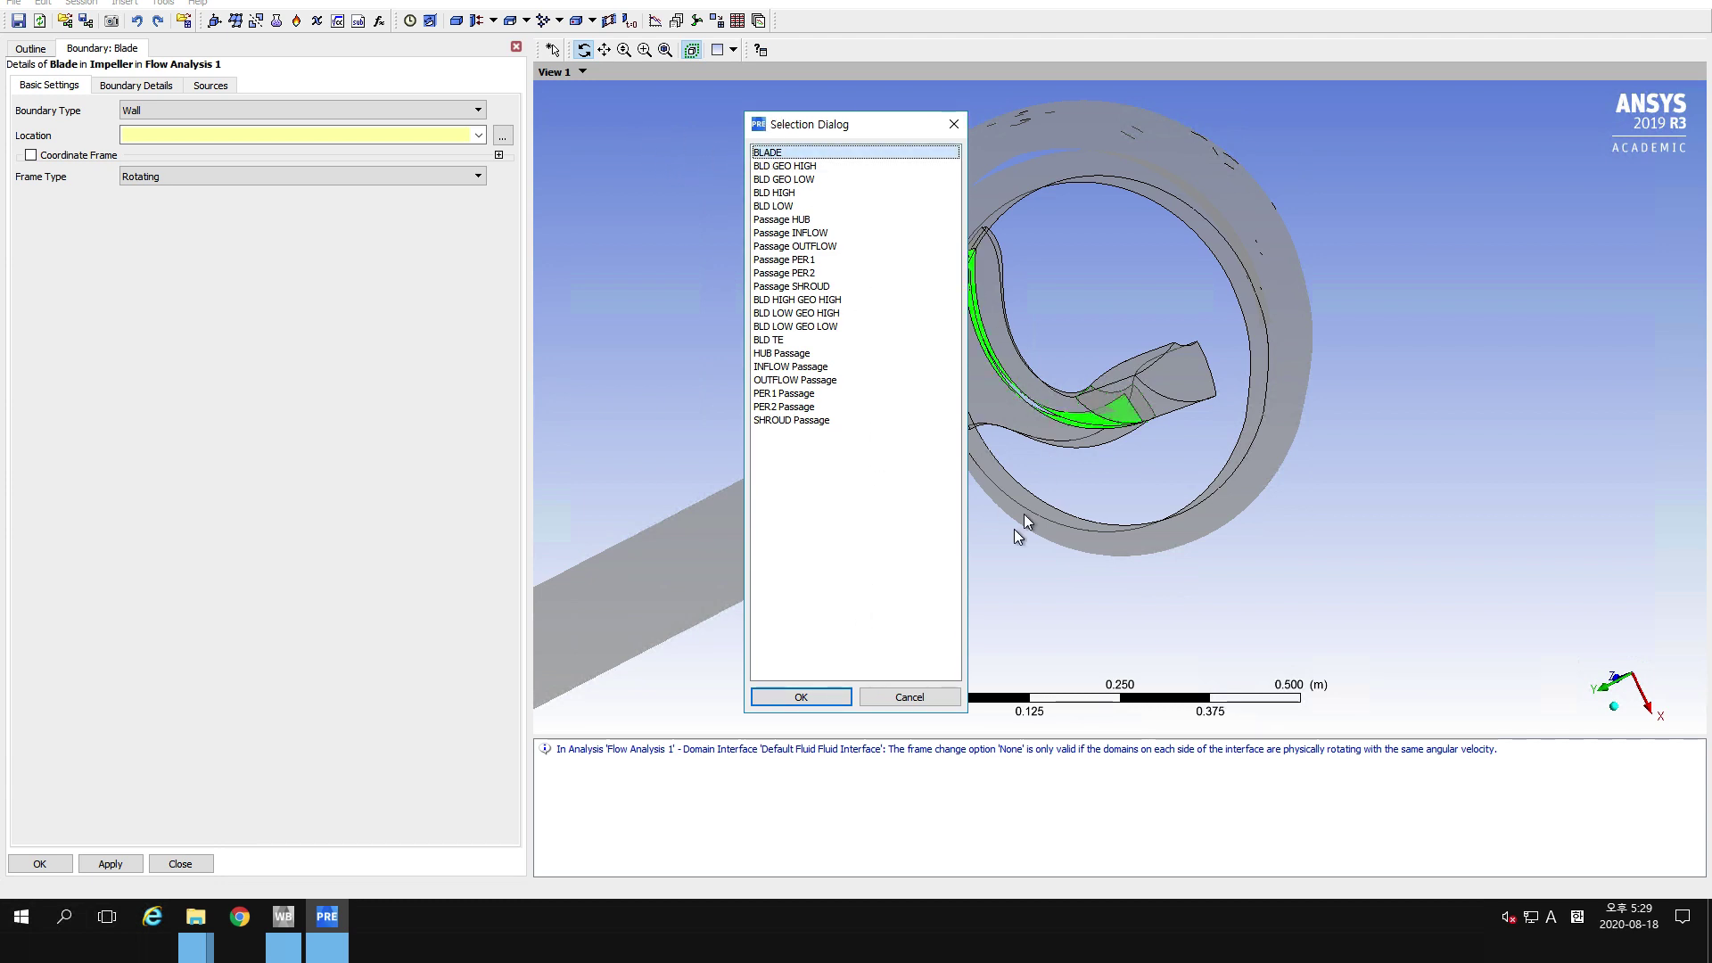
left_click(785, 697)
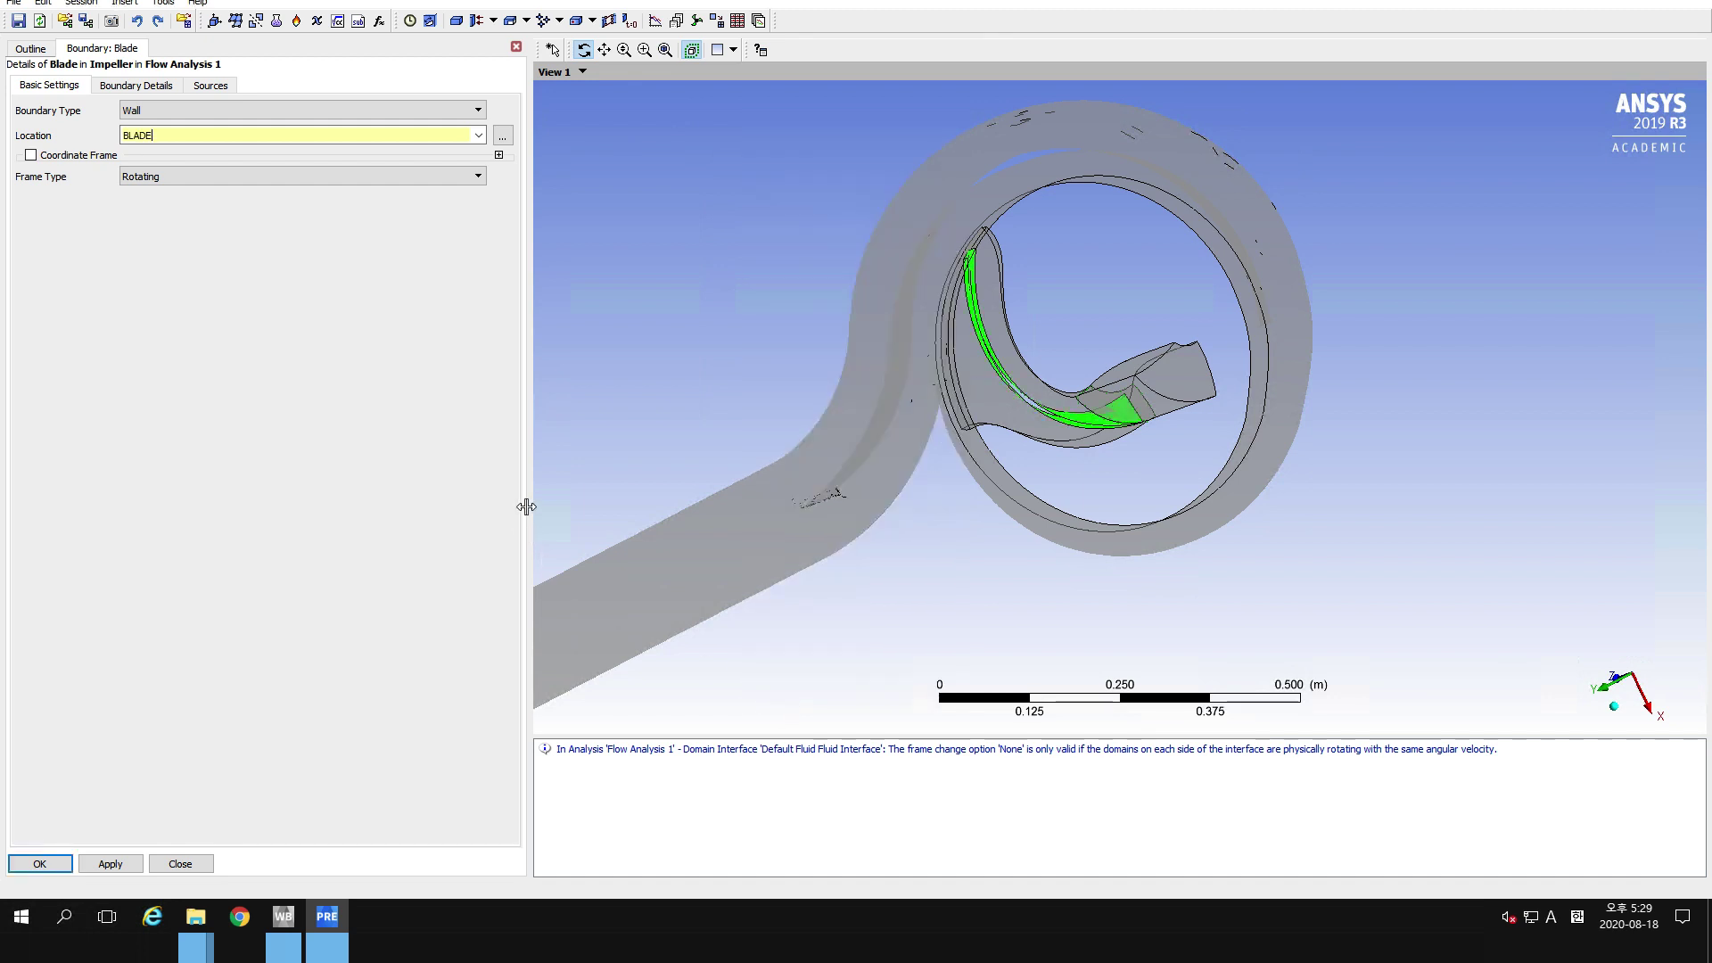
left_click(137, 86)
left_click(74, 90)
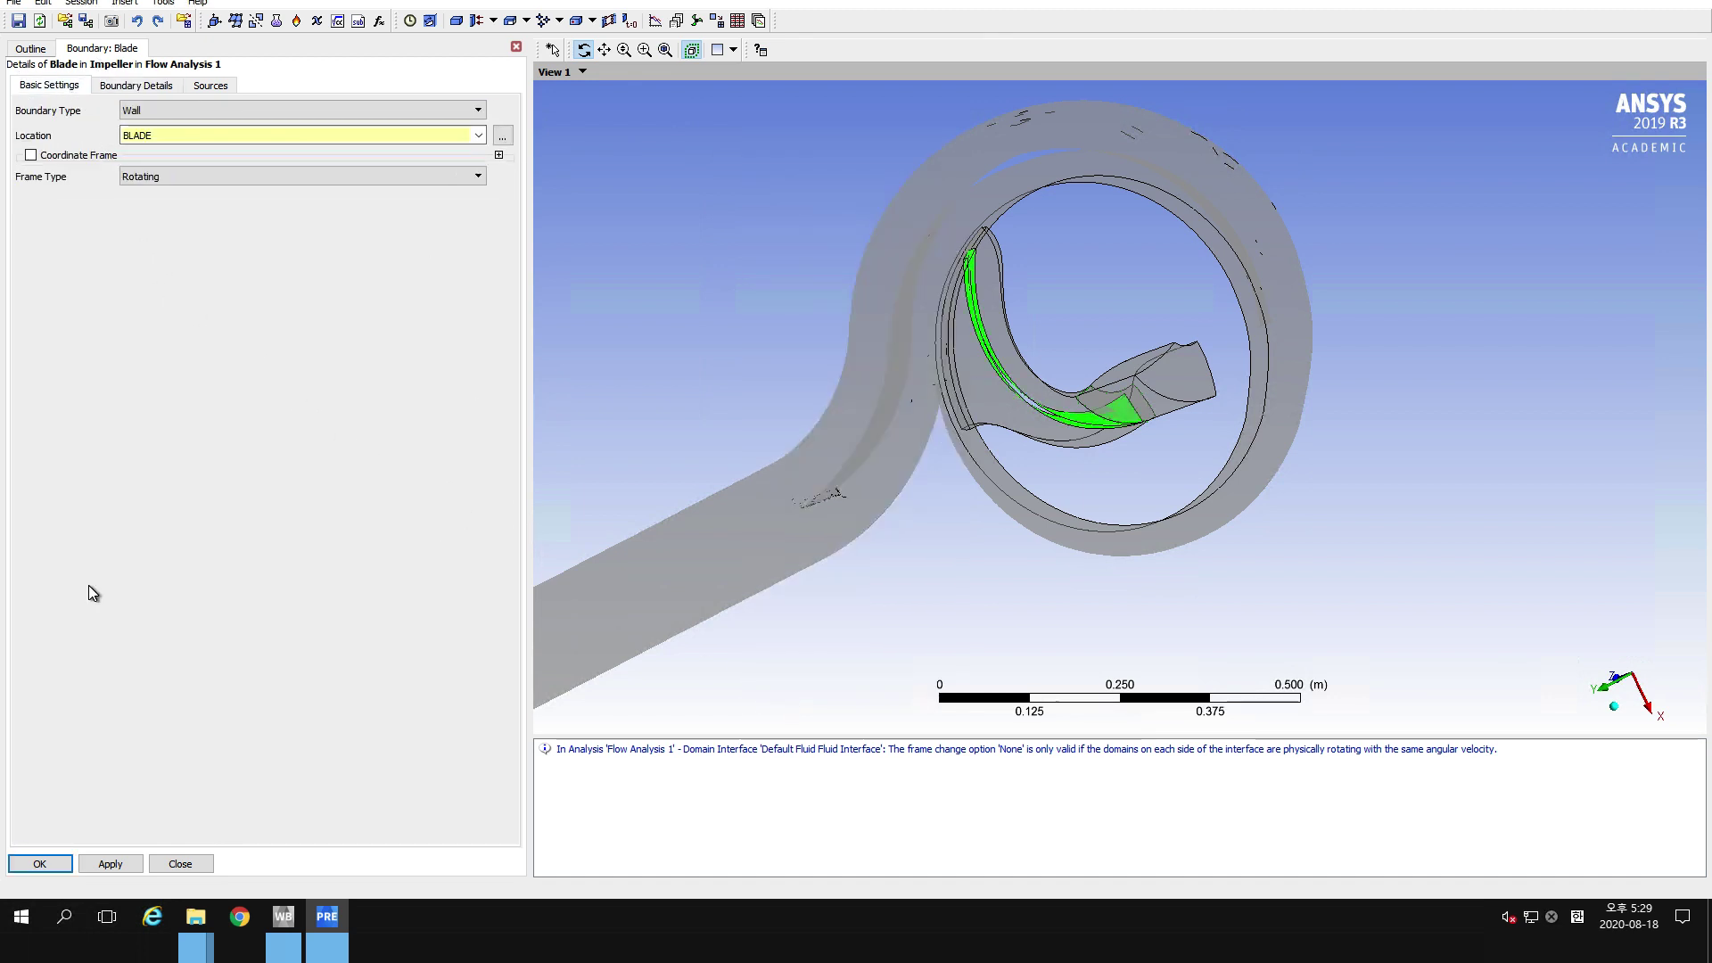
left_click(39, 863)
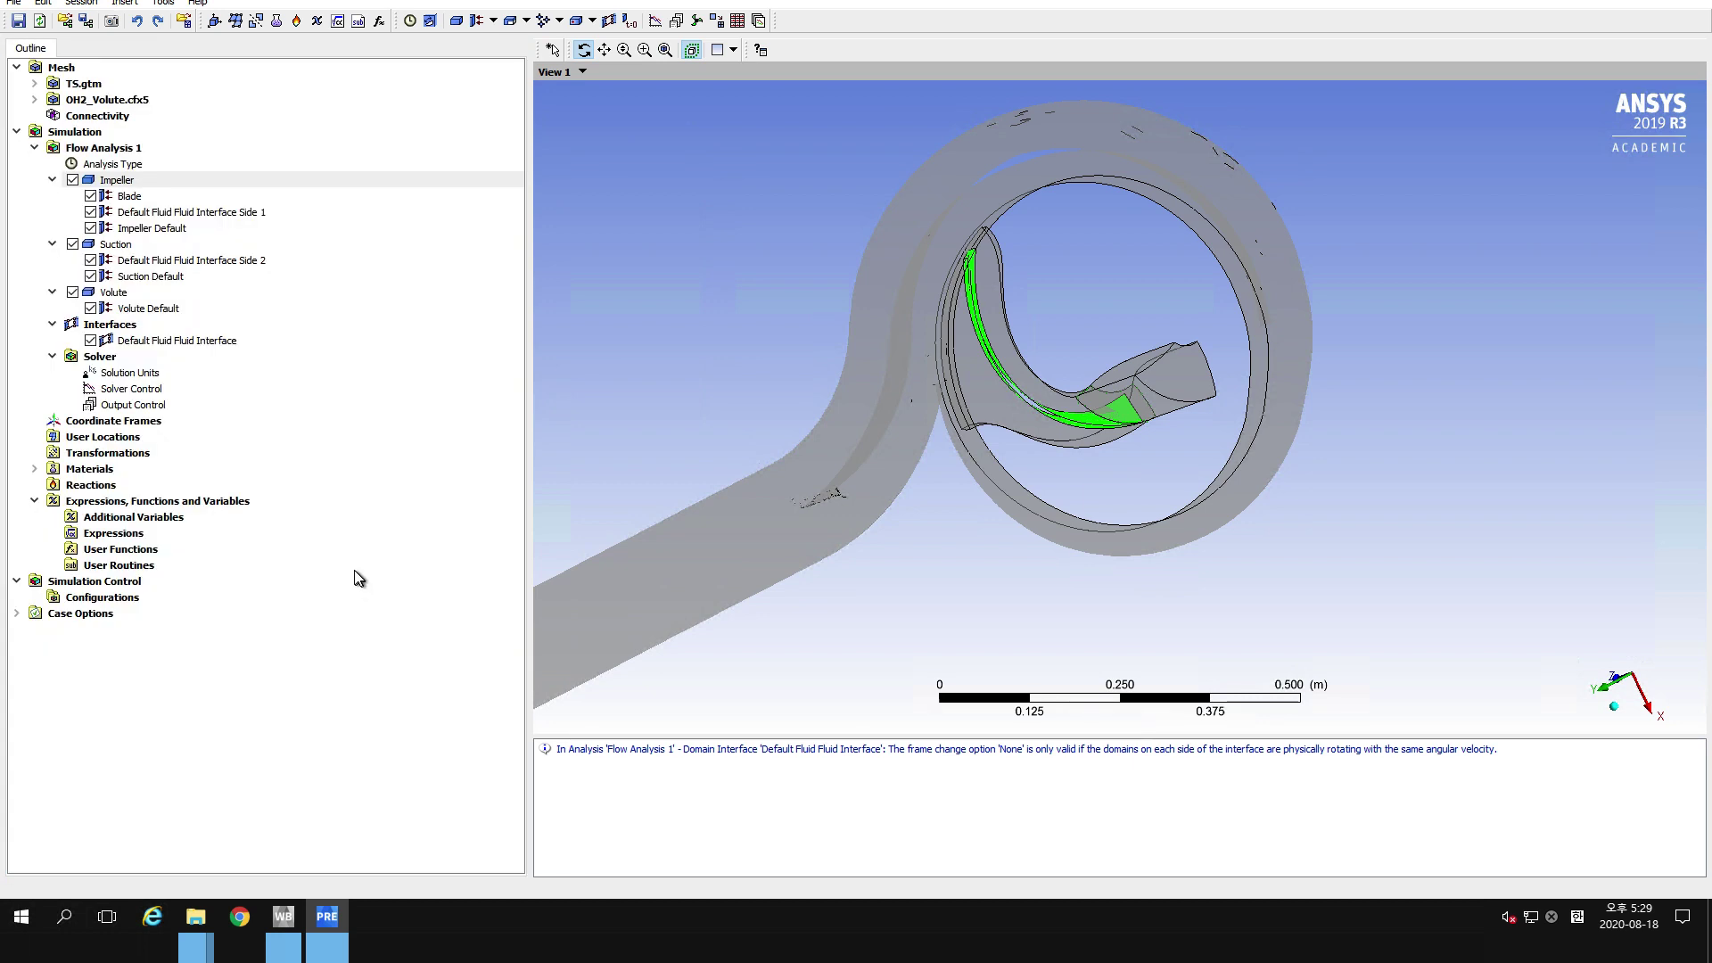
Insert a boundary named Hub in the Impeller domain.
right_click(165, 189)
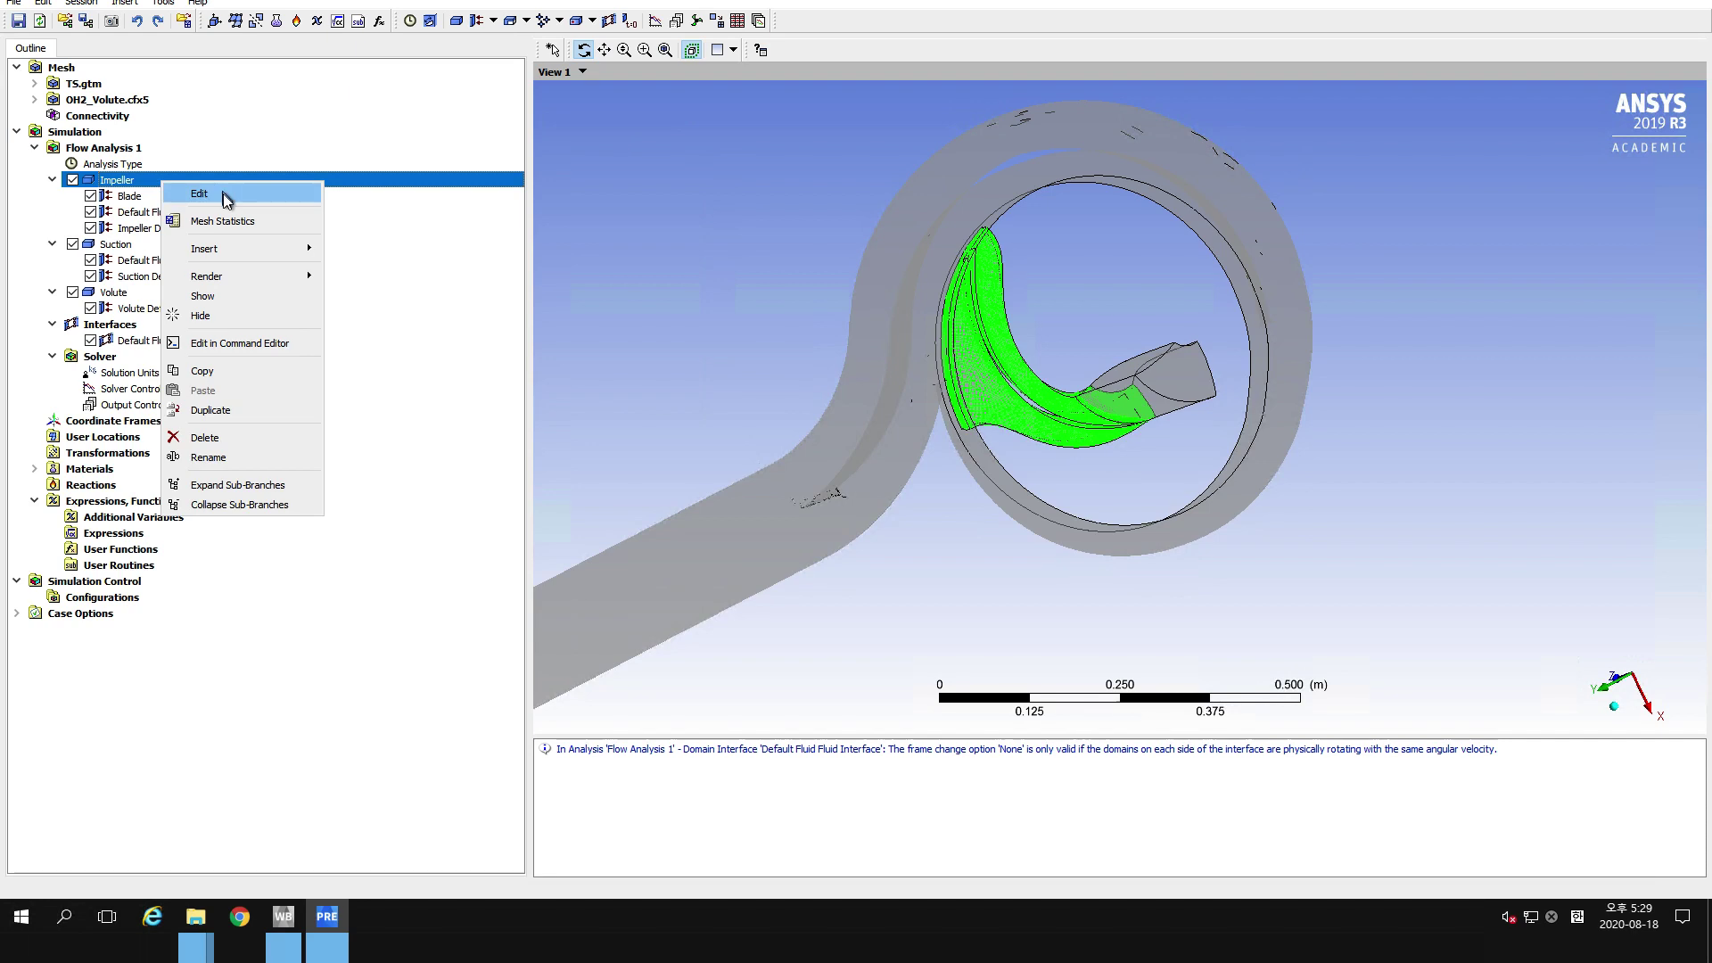
mouse_move(253, 249)
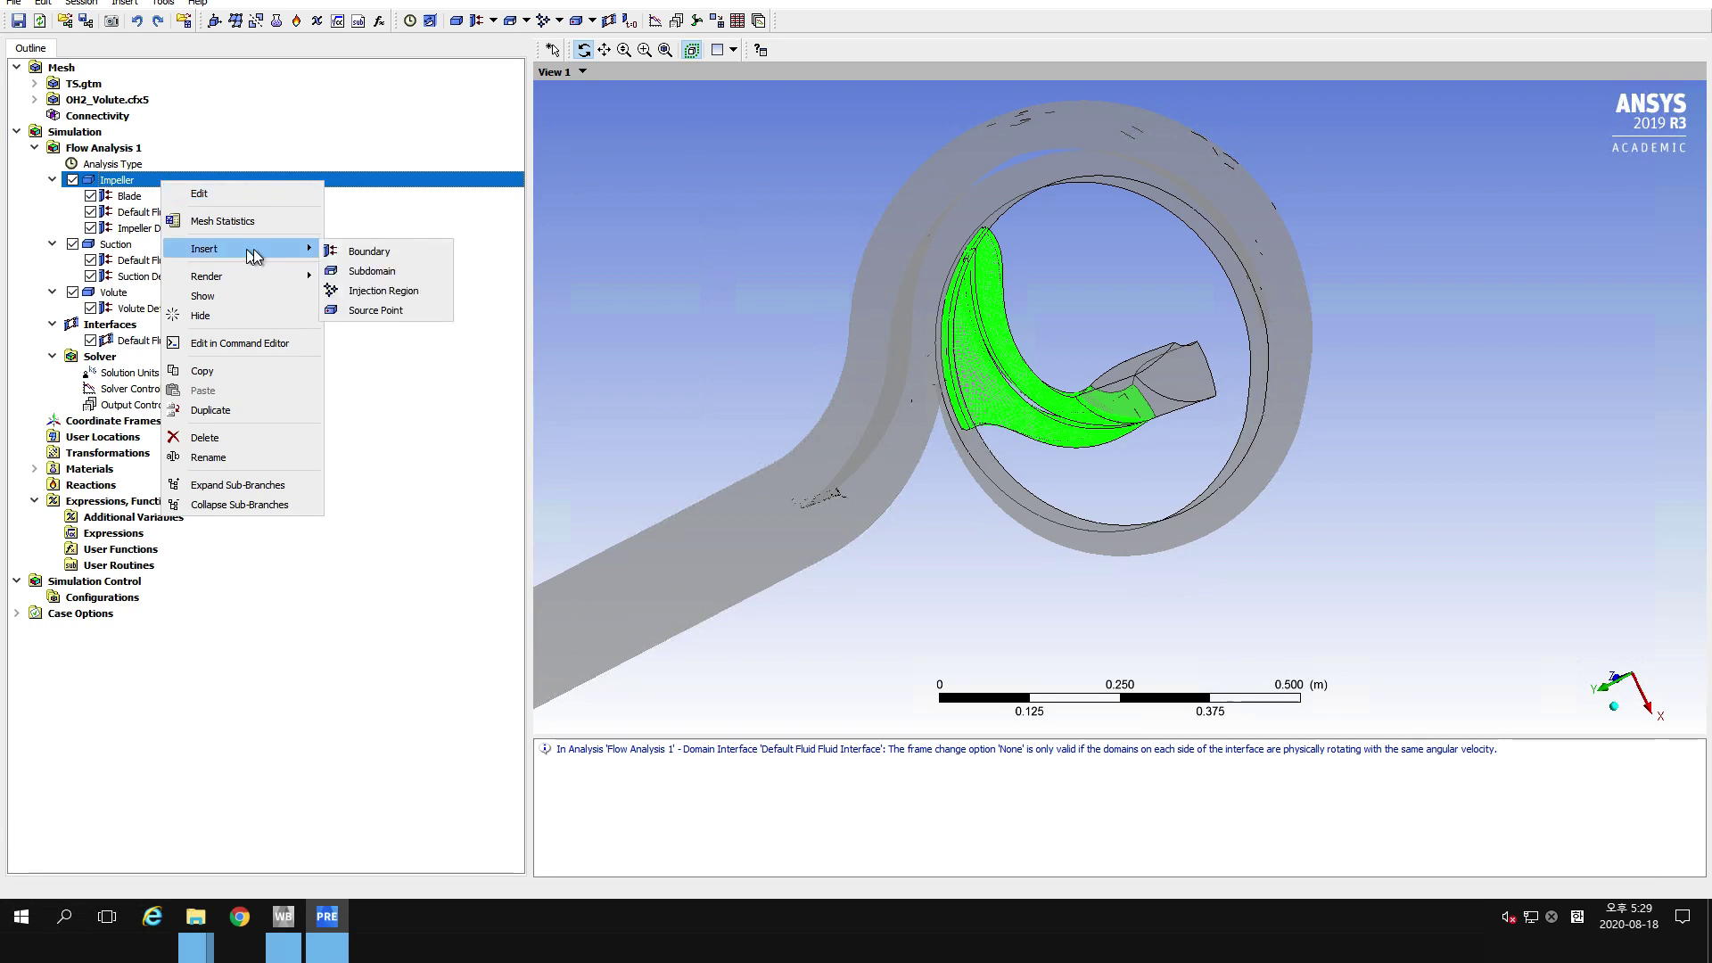
left_click(348, 252)
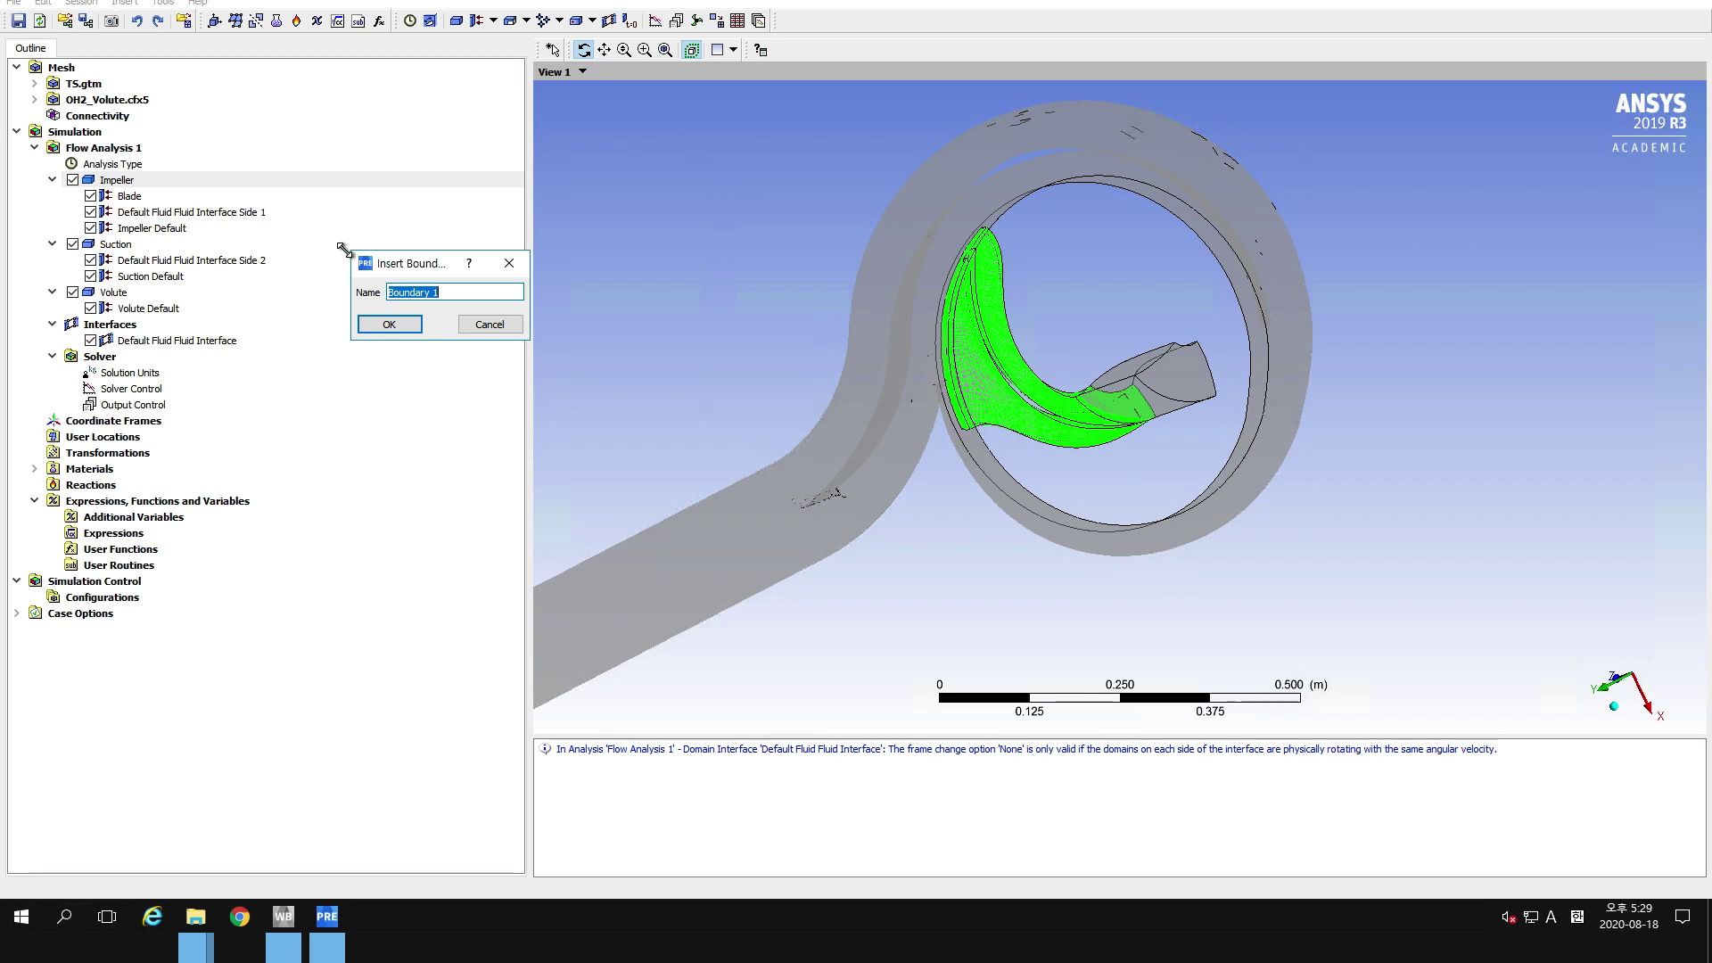
type("Hub")
key("Return")
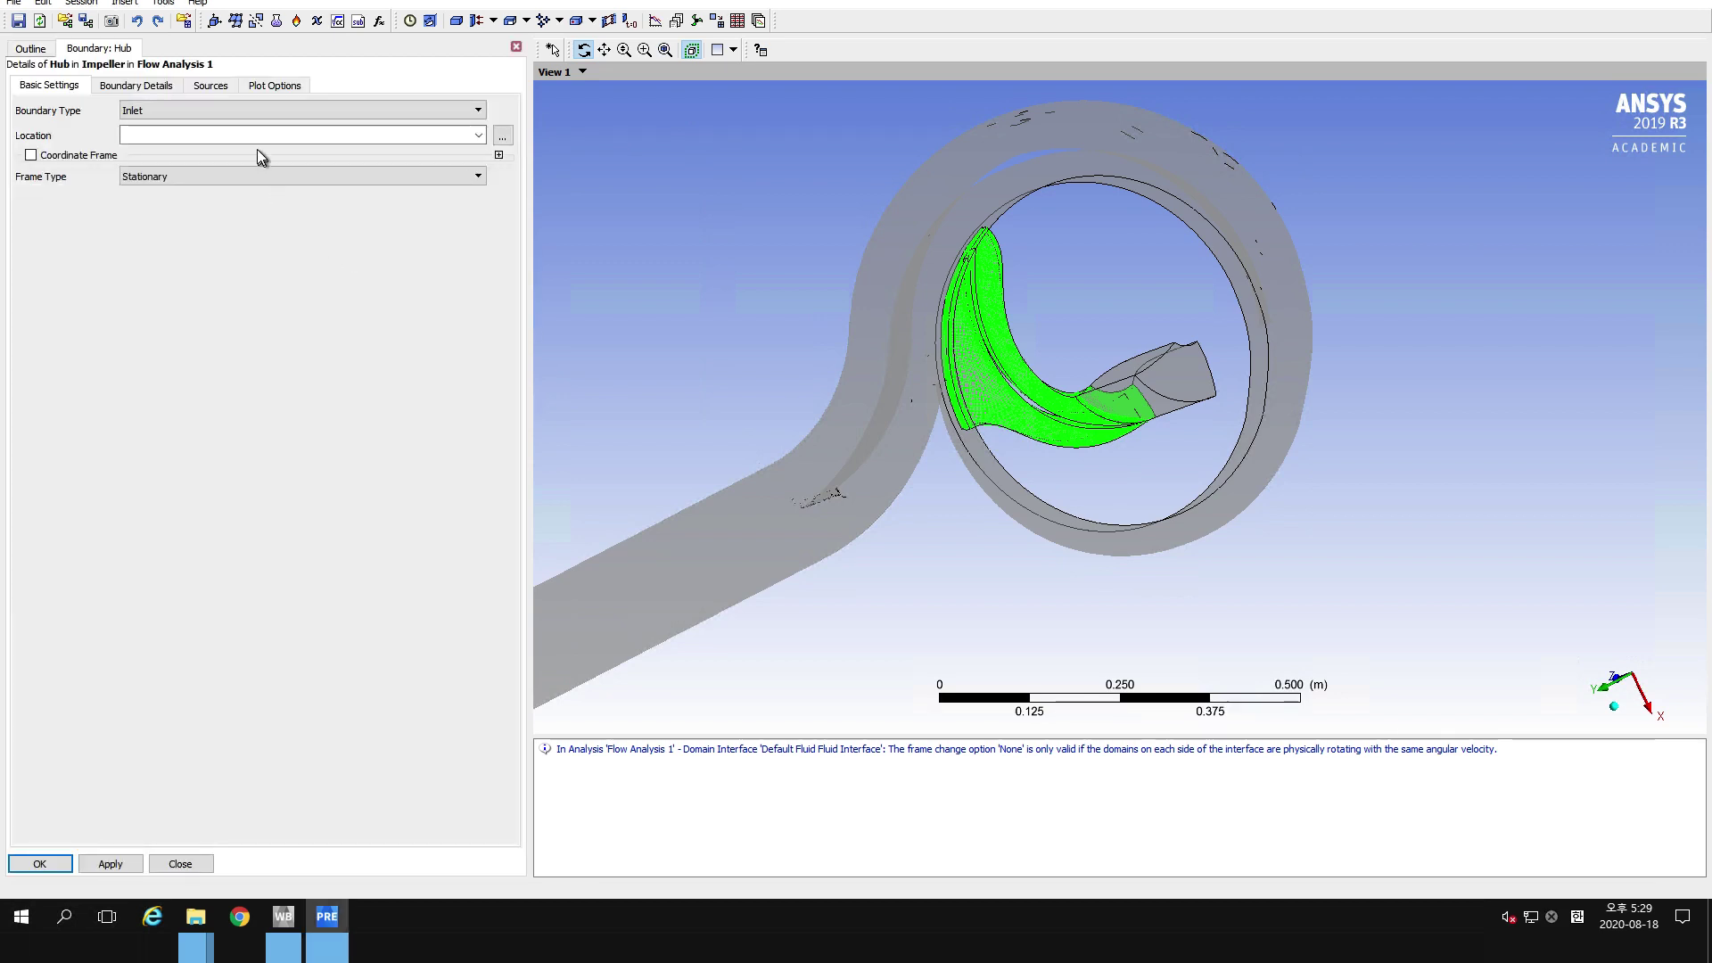
Define the Hub boundary as a Wall located on Passage HUB and accept it.
left_click(232, 109)
left_click(204, 166)
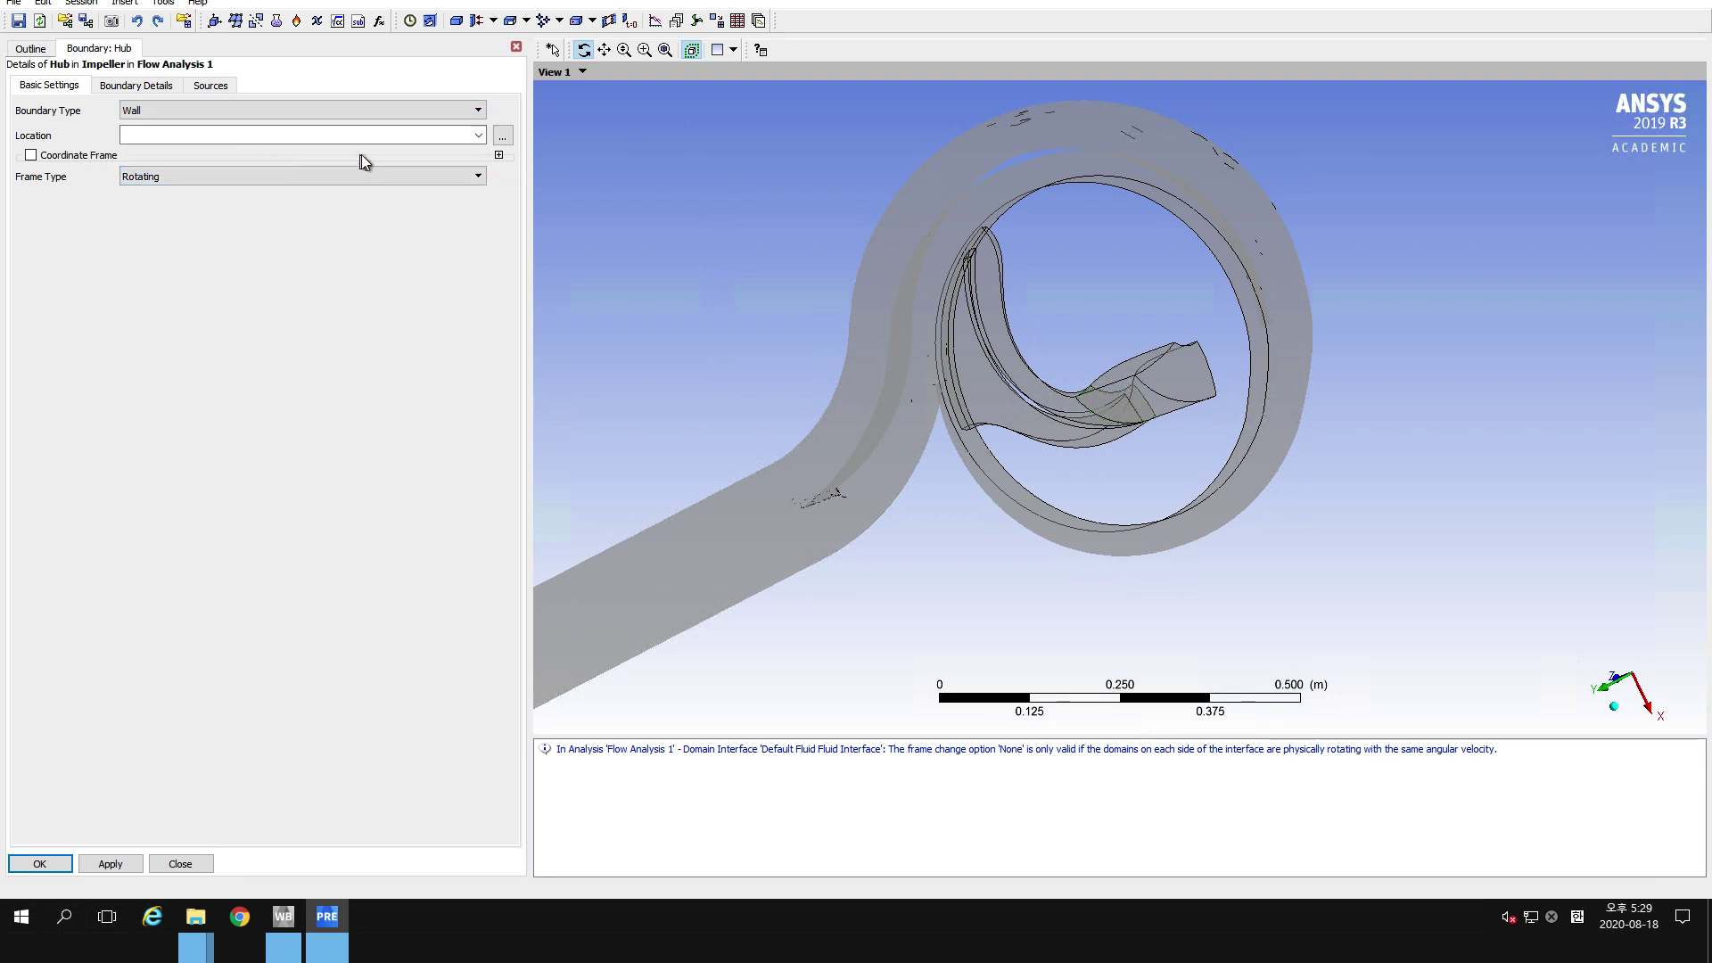
left_click(503, 135)
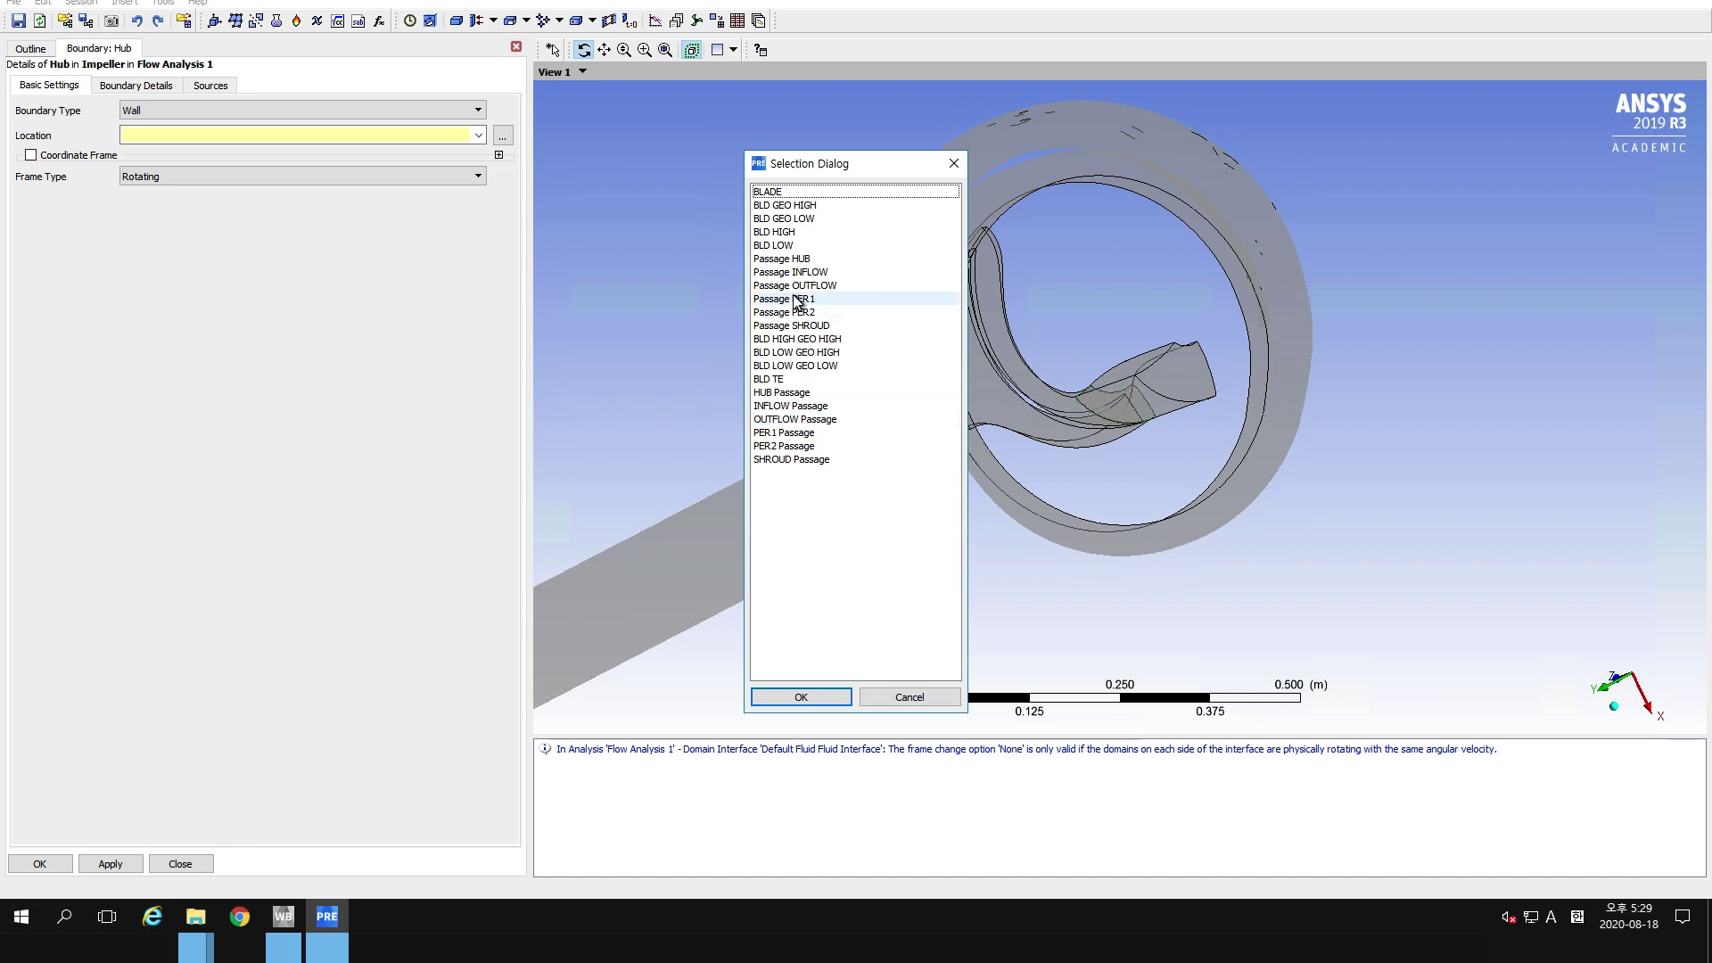
left_click(821, 257)
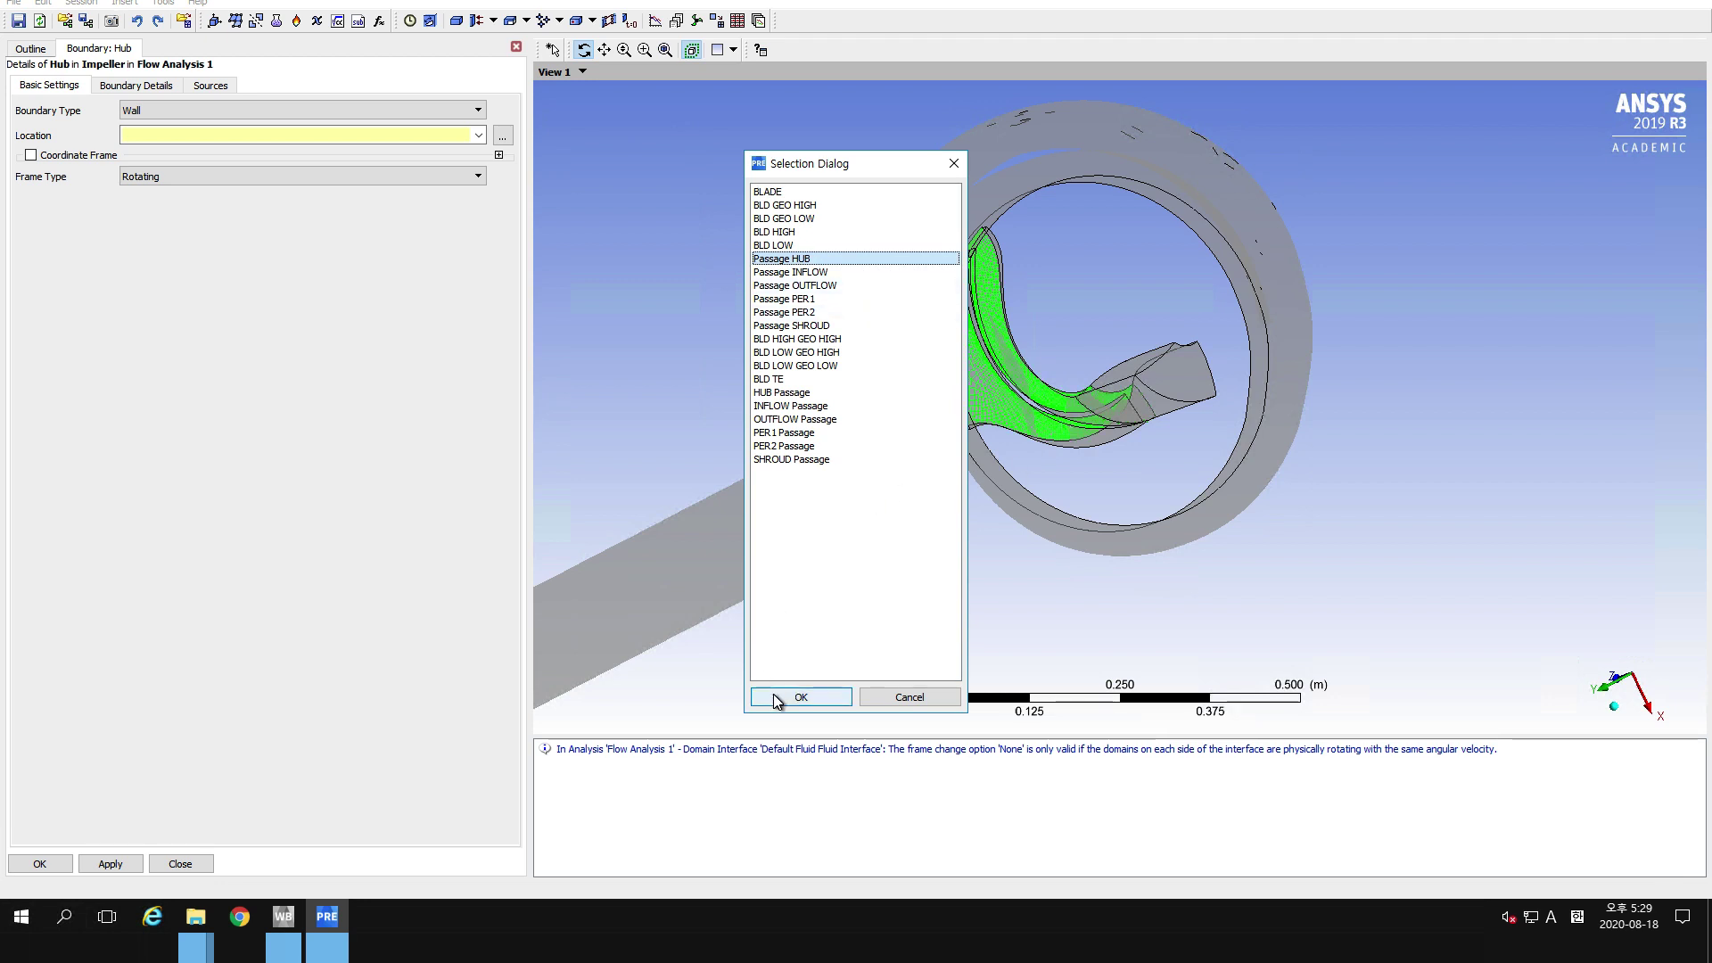
left_click(801, 696)
left_click_drag(1065, 406, 969, 239)
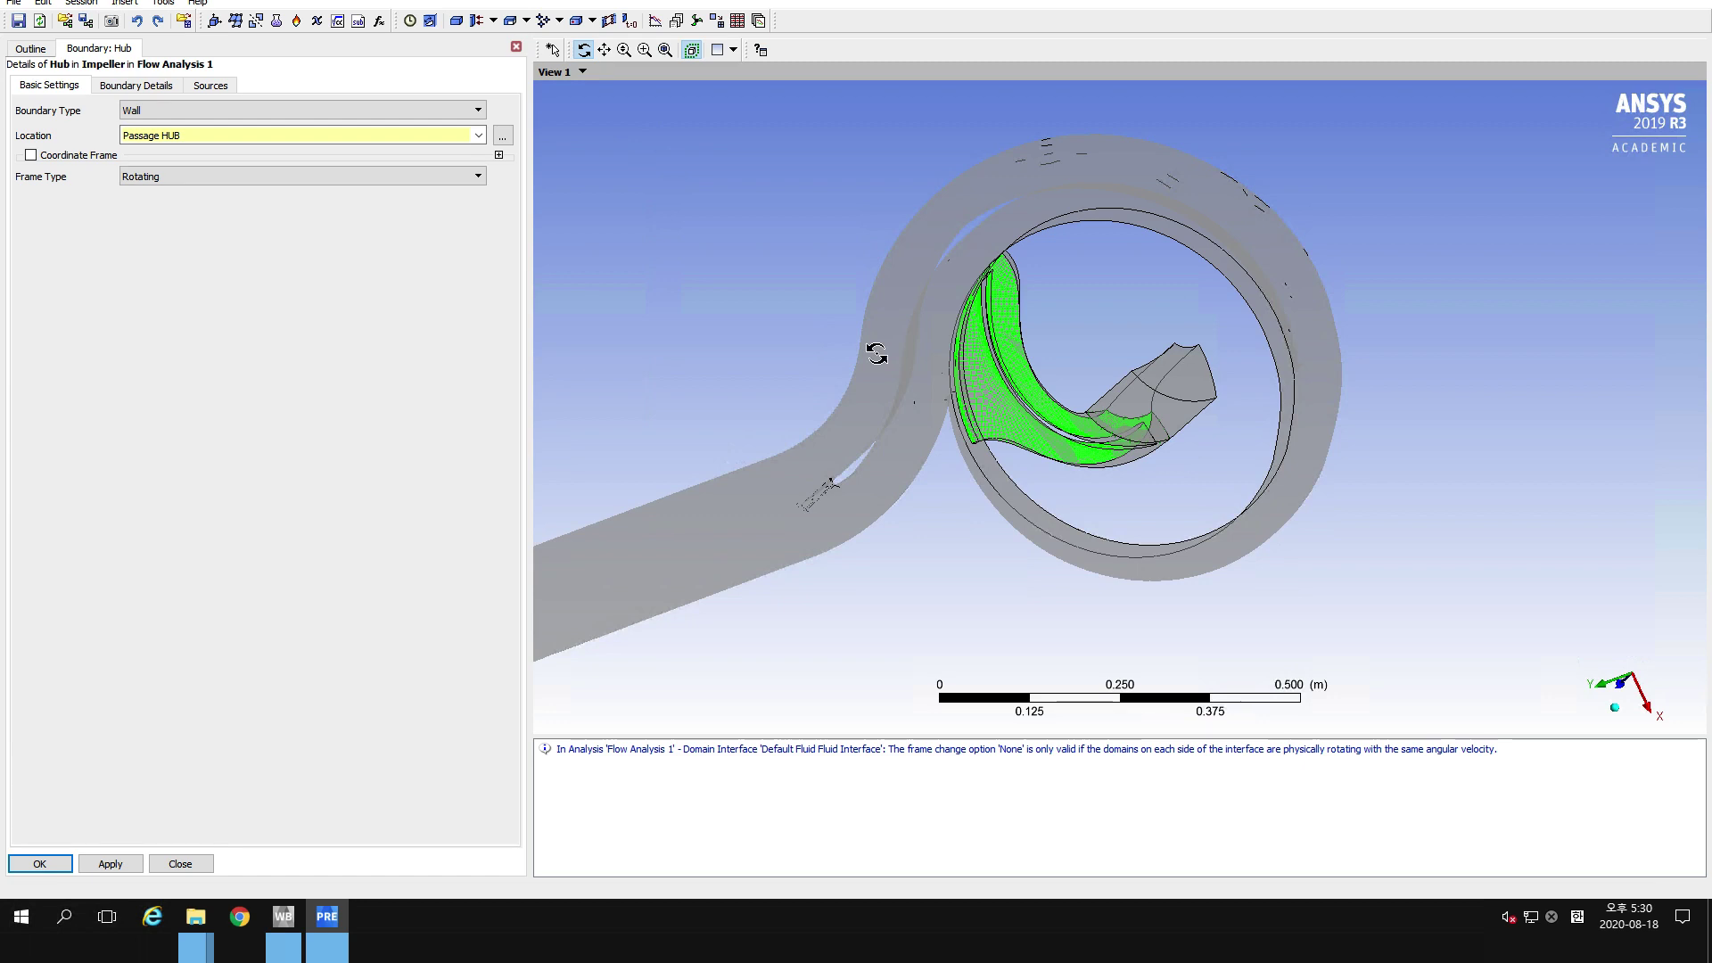
left_click(107, 84)
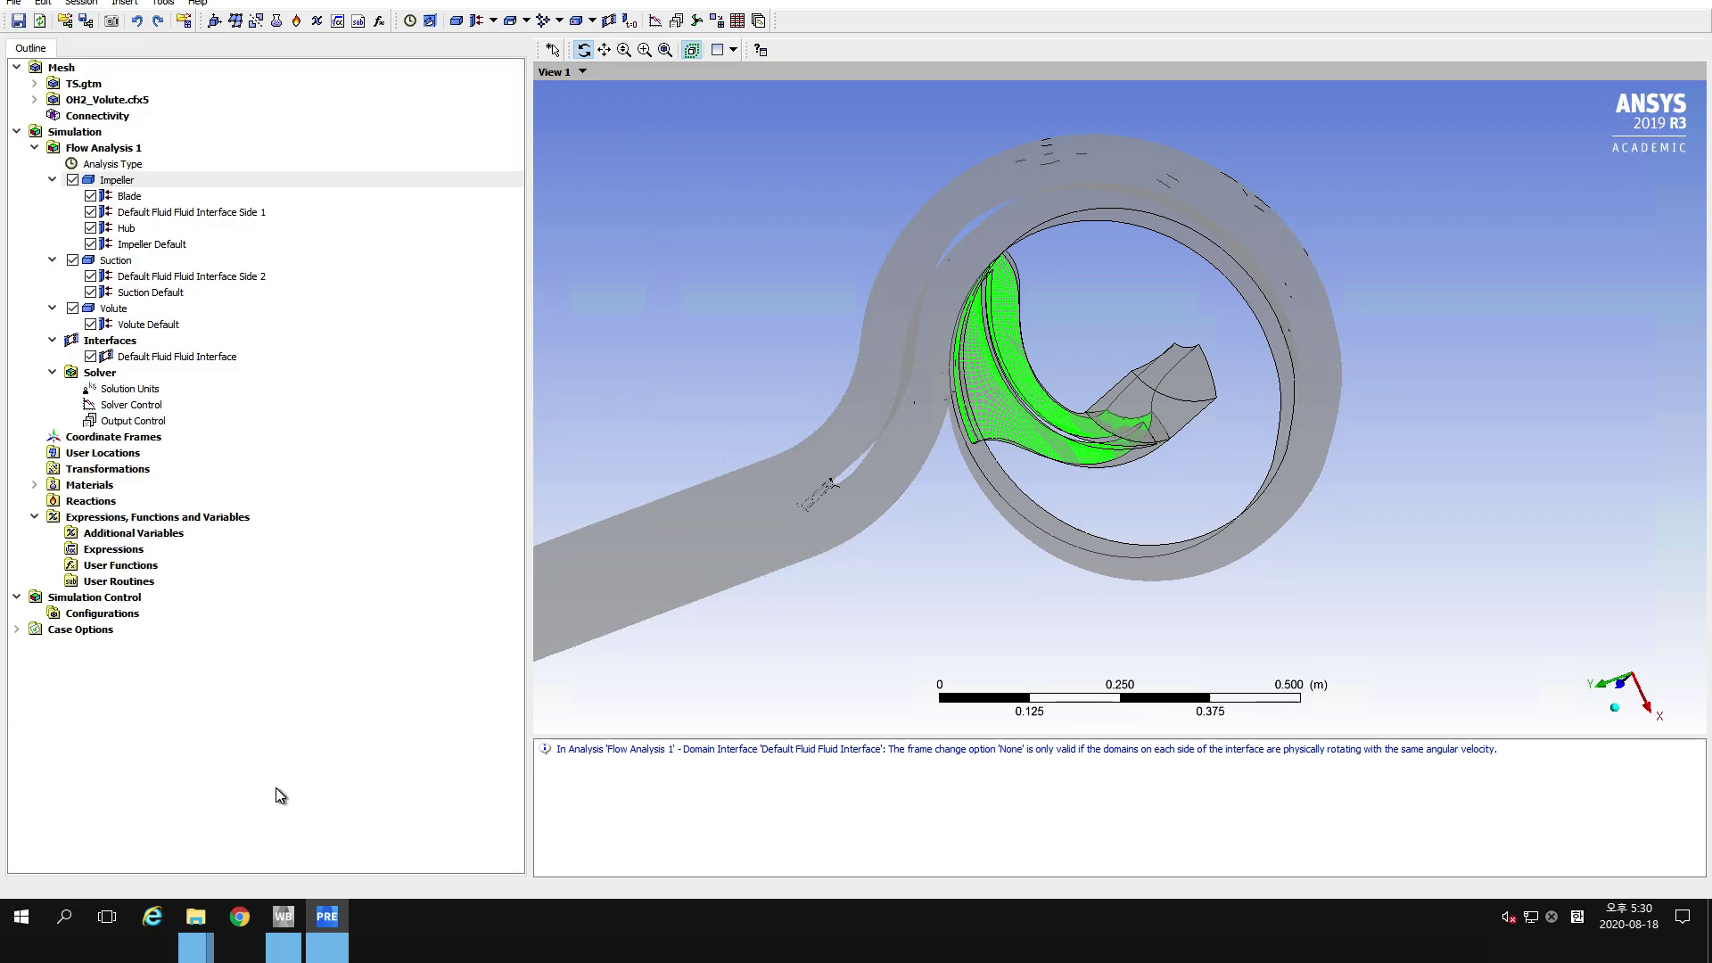
Insert a boundary named Shroud in the Impeller domain.
right_click(143, 184)
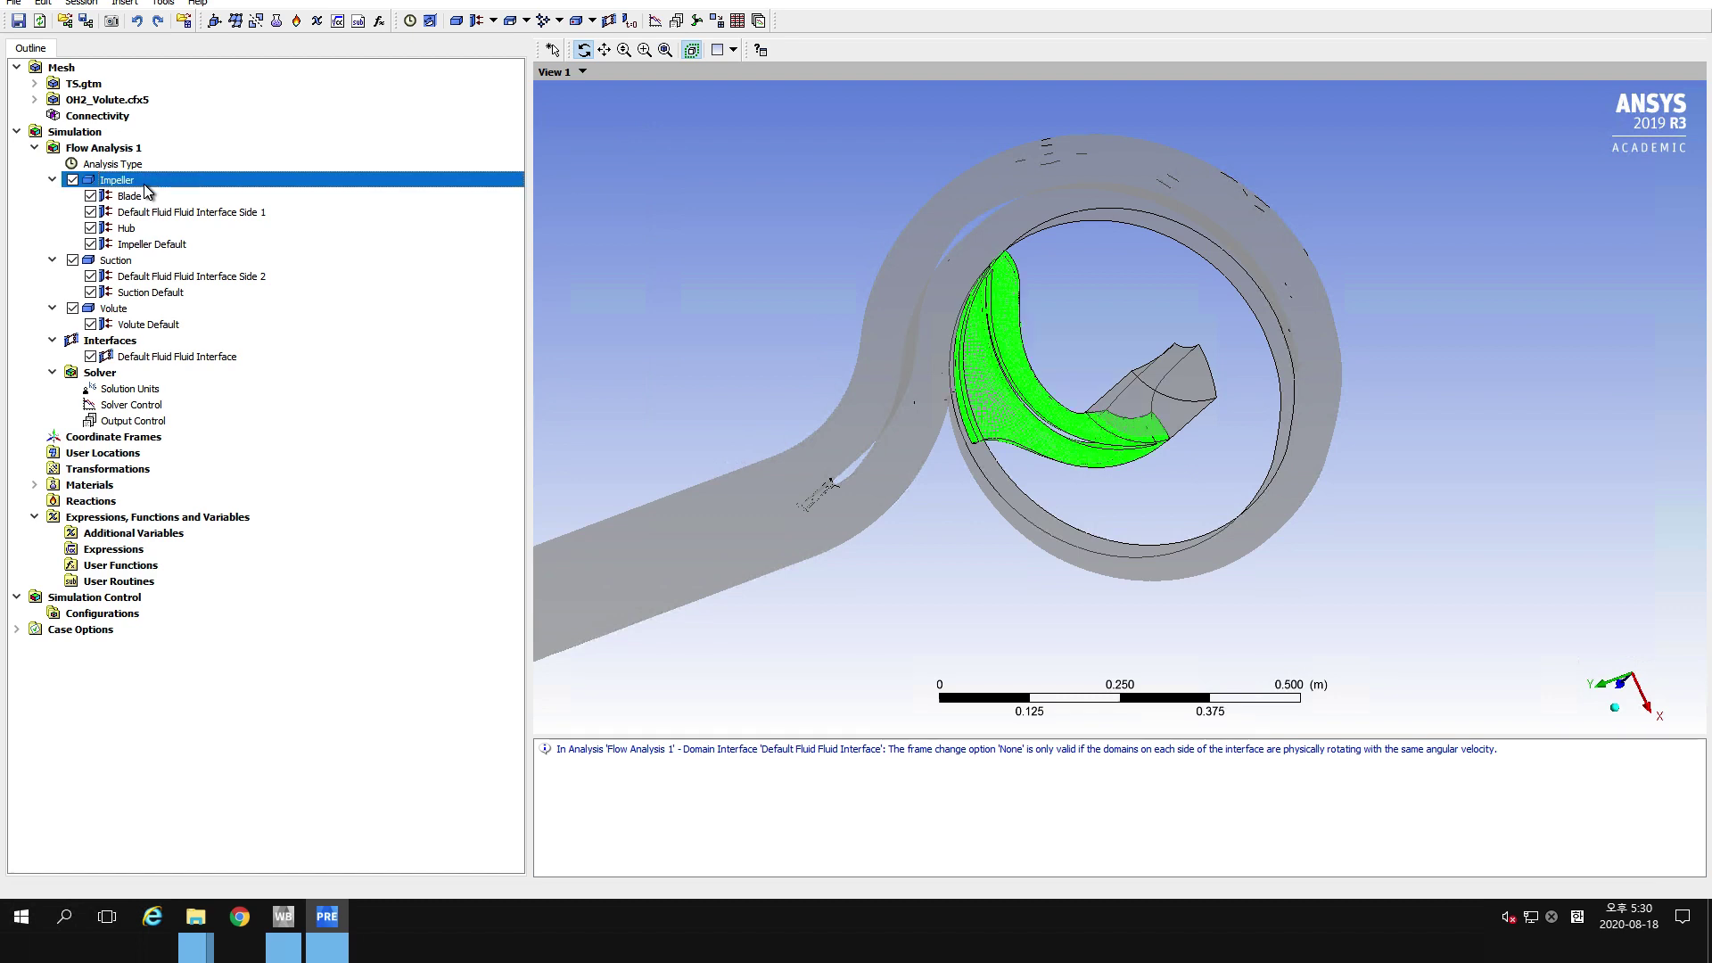
mouse_move(207, 249)
left_click(344, 253)
type("Shroud")
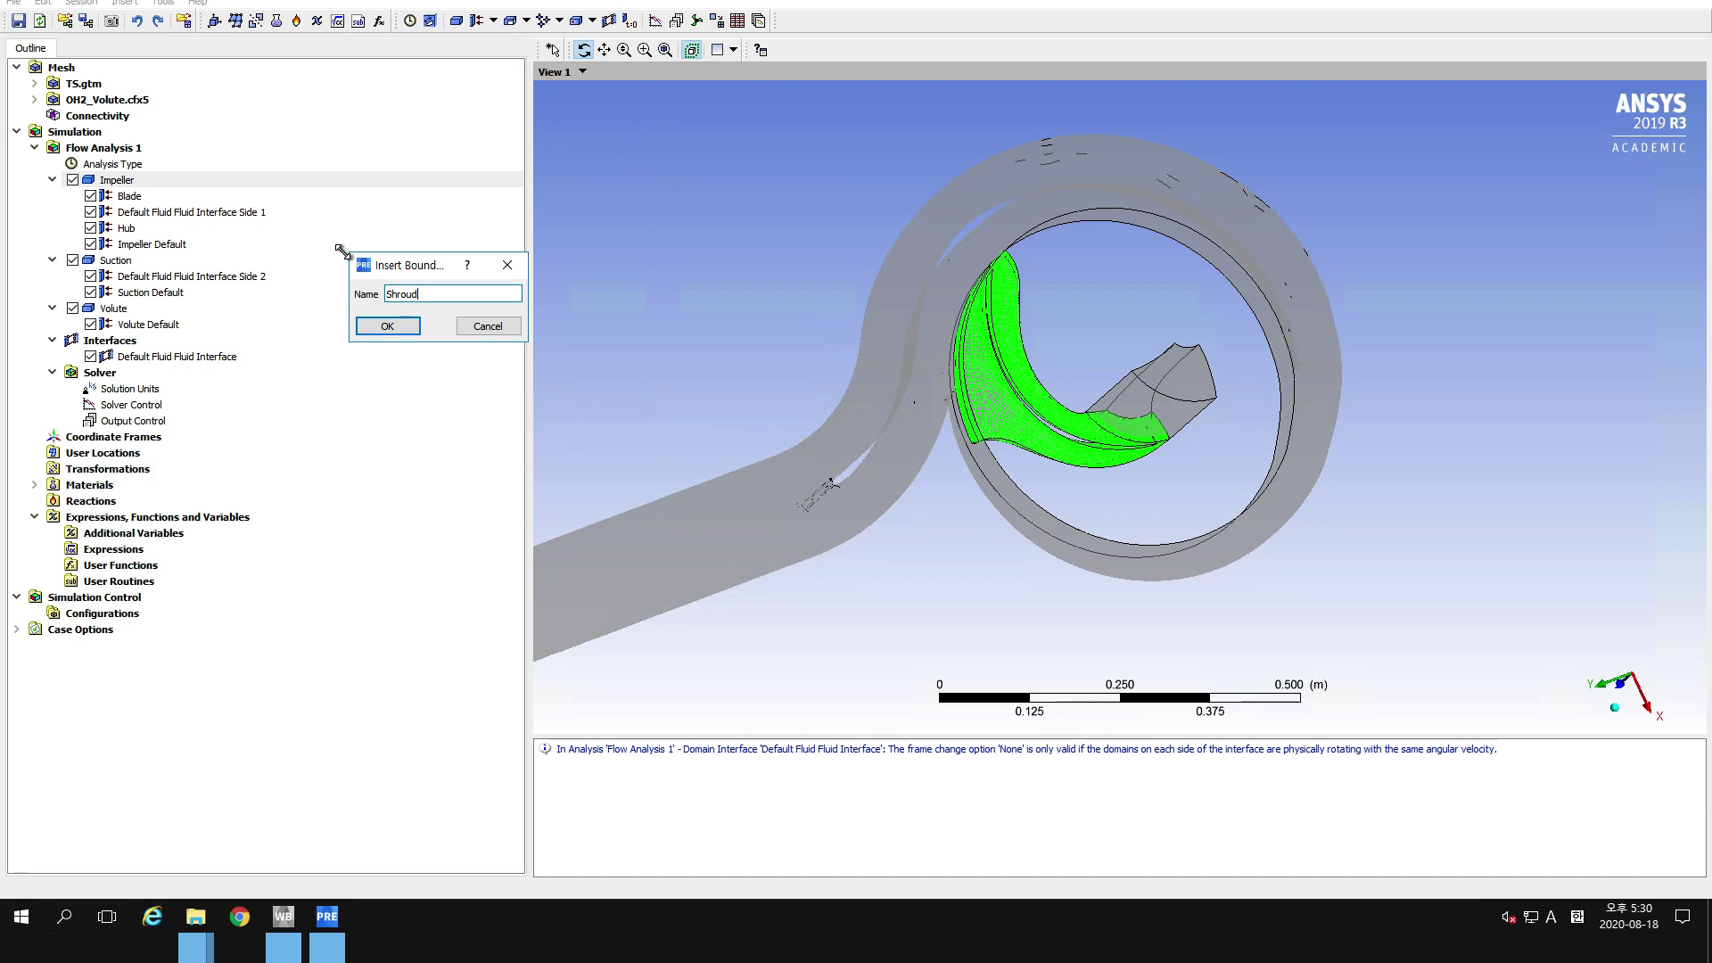
key("Return")
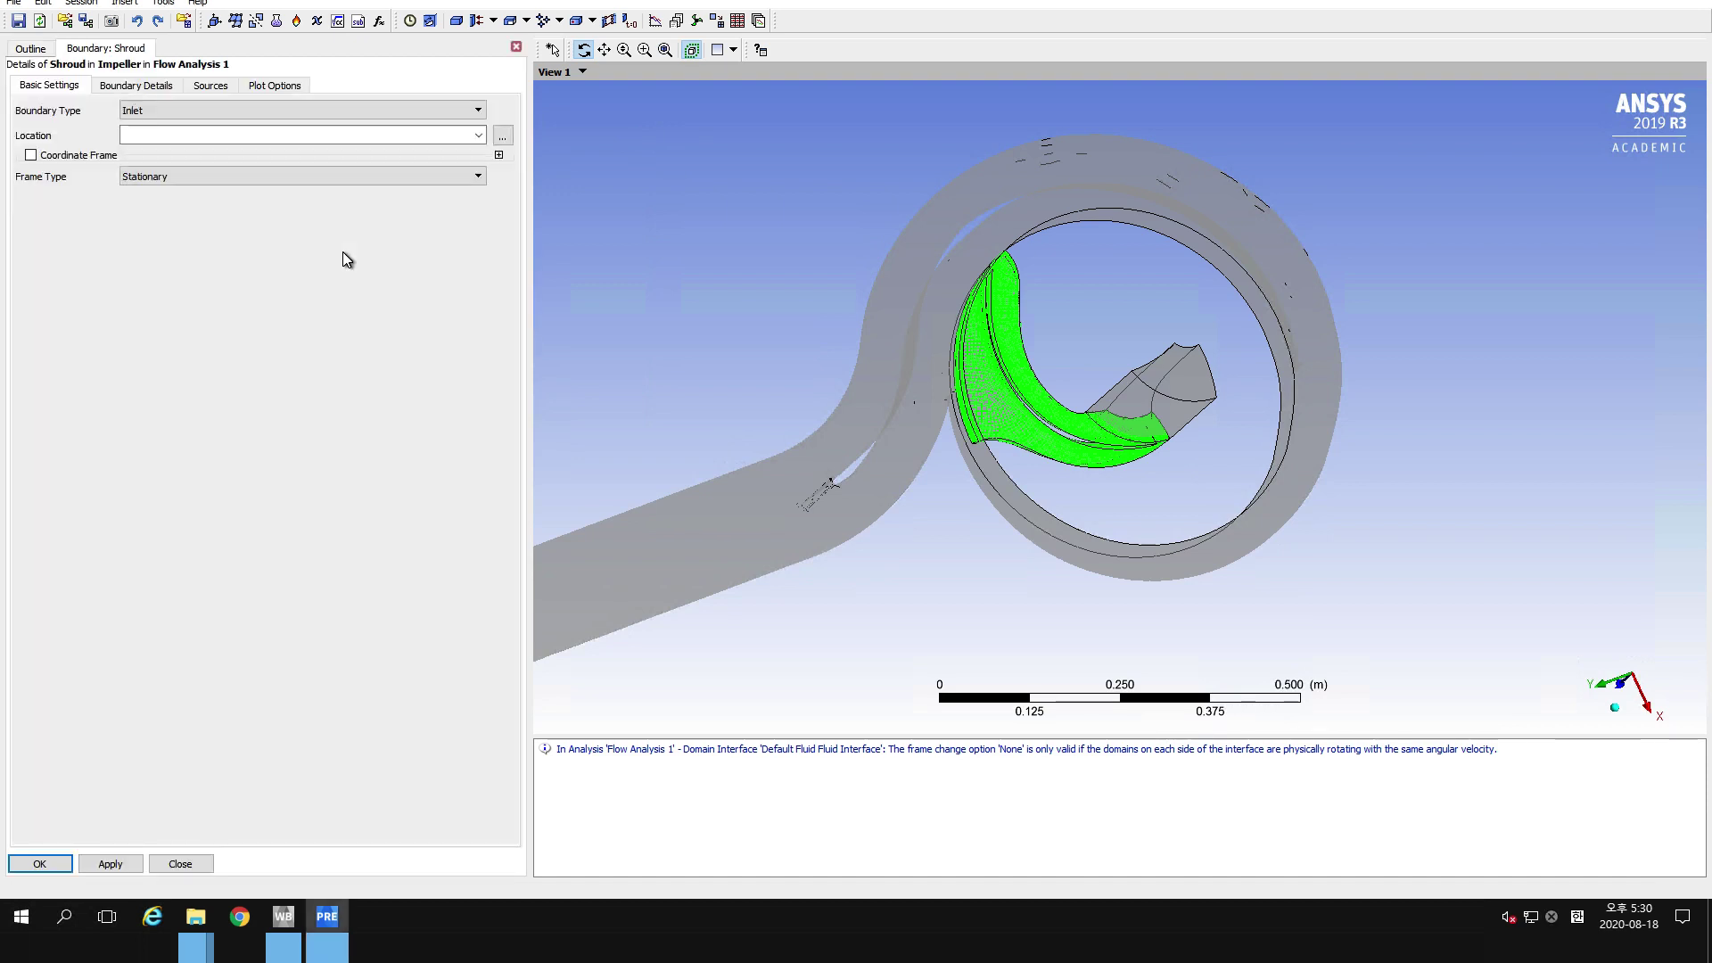
Define the Shroud boundary as a Wall located on Passage SHROUD, check its boundary details and accept it.
left_click(259, 111)
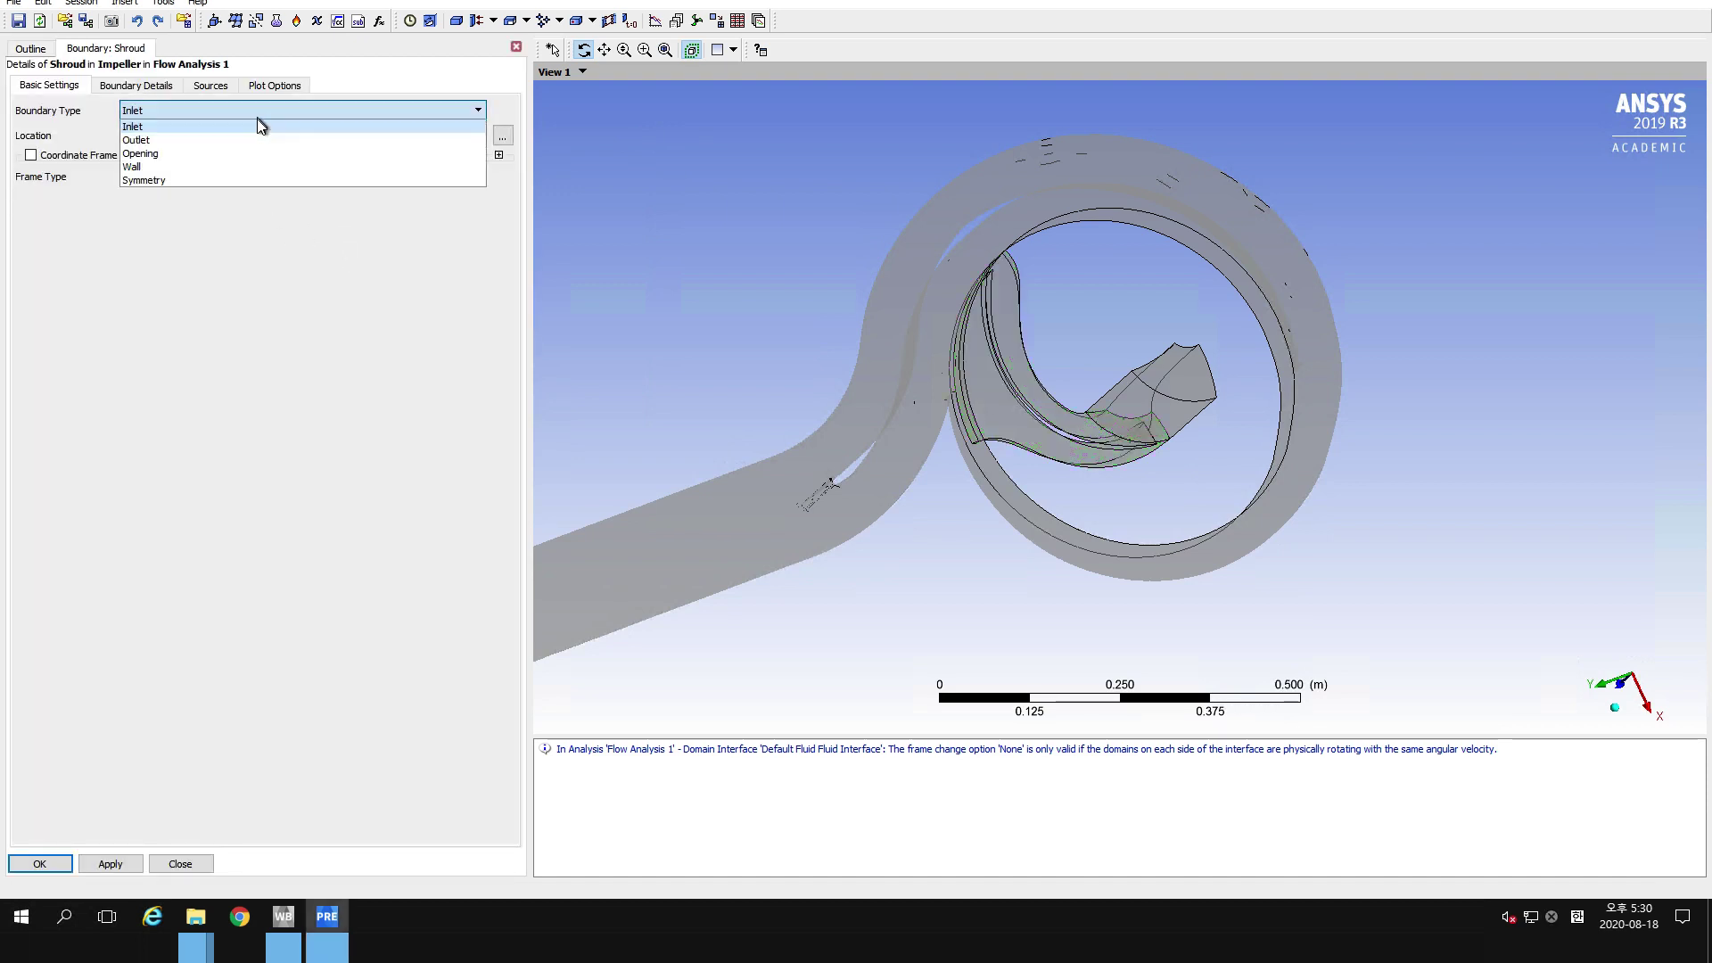
left_click(230, 169)
left_click(505, 138)
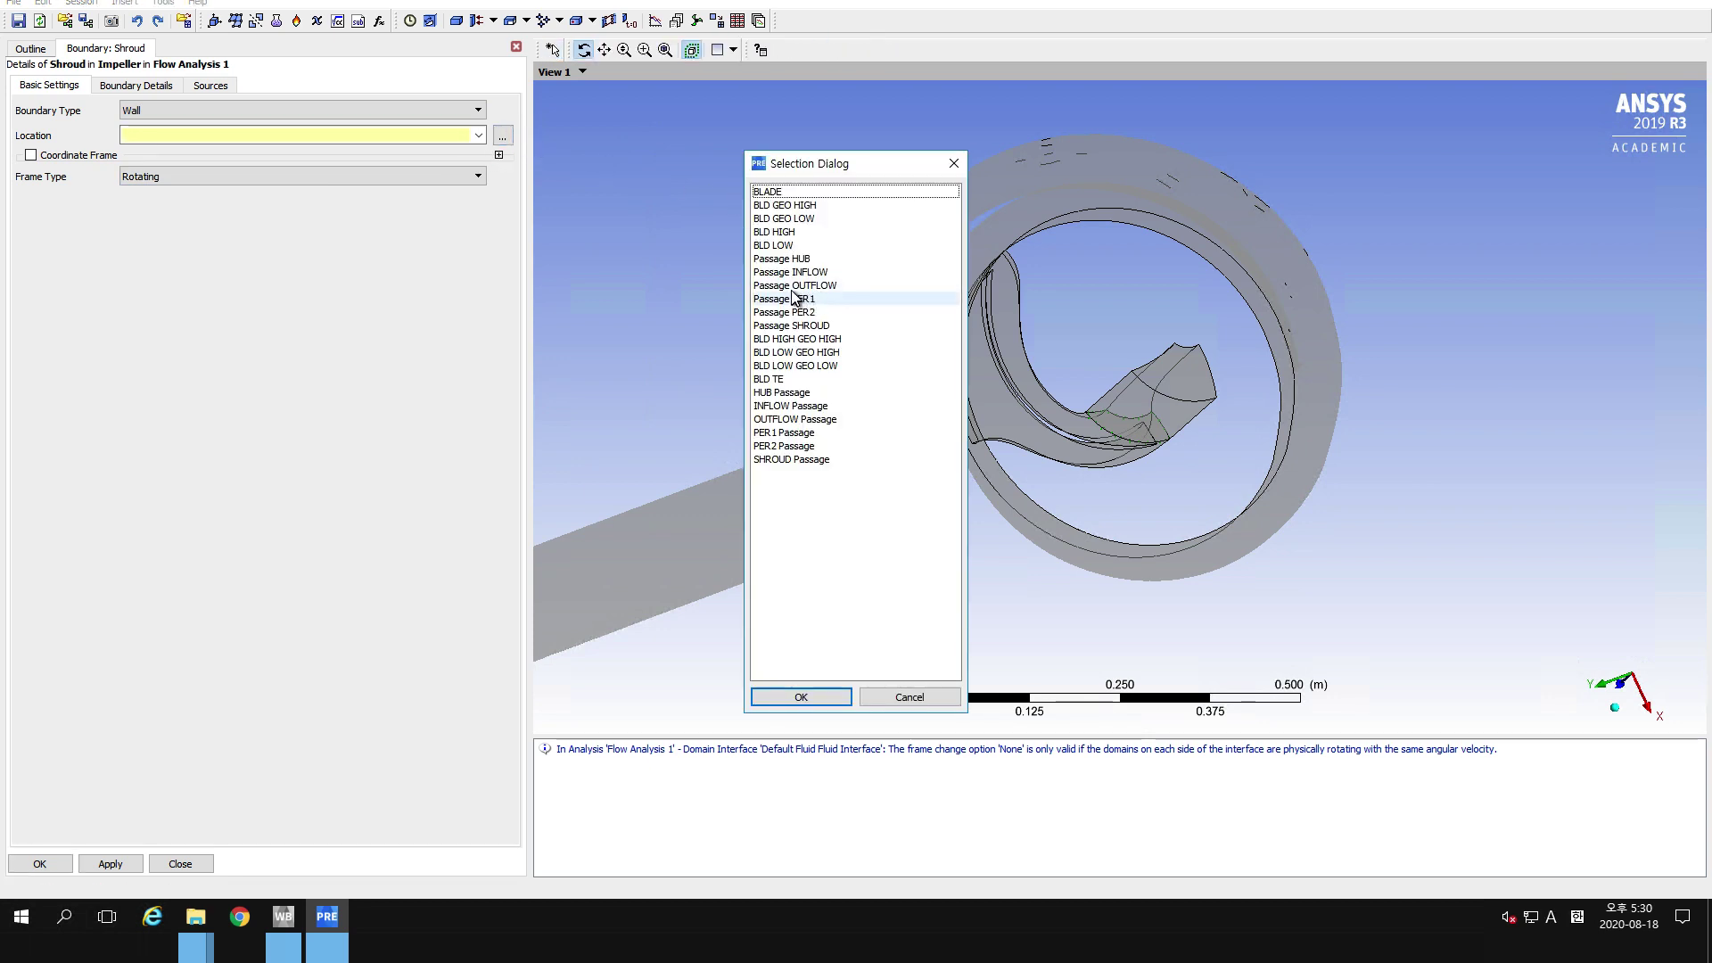
left_click(813, 327)
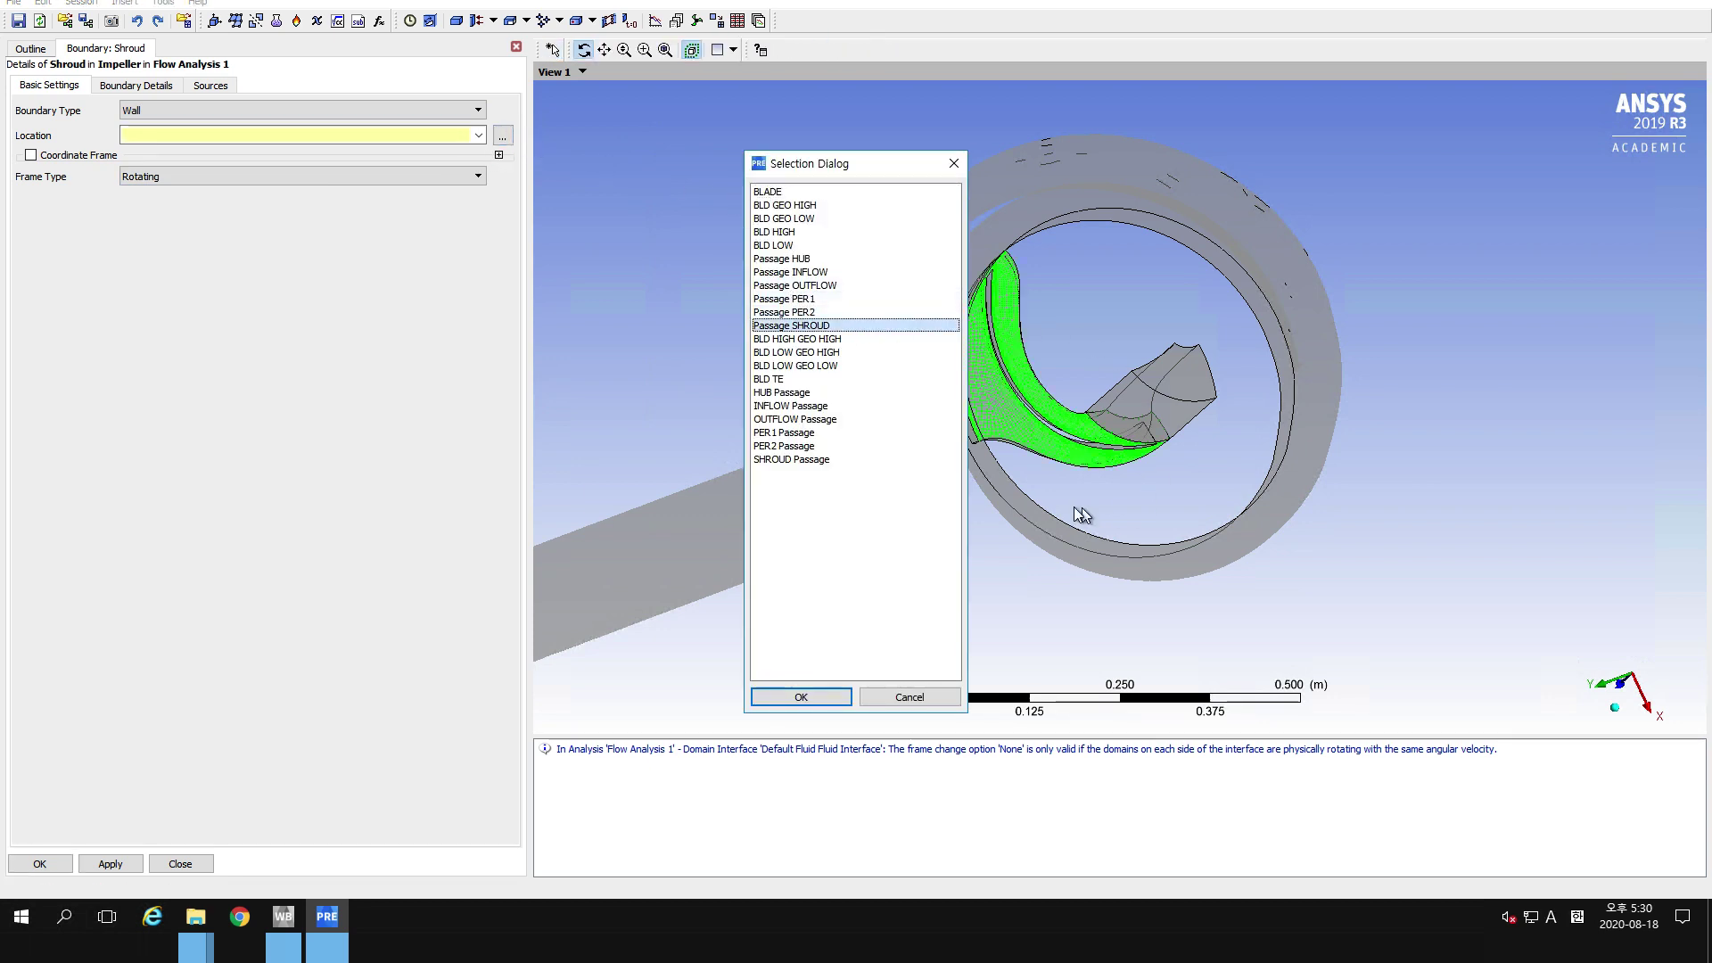
left_click(801, 697)
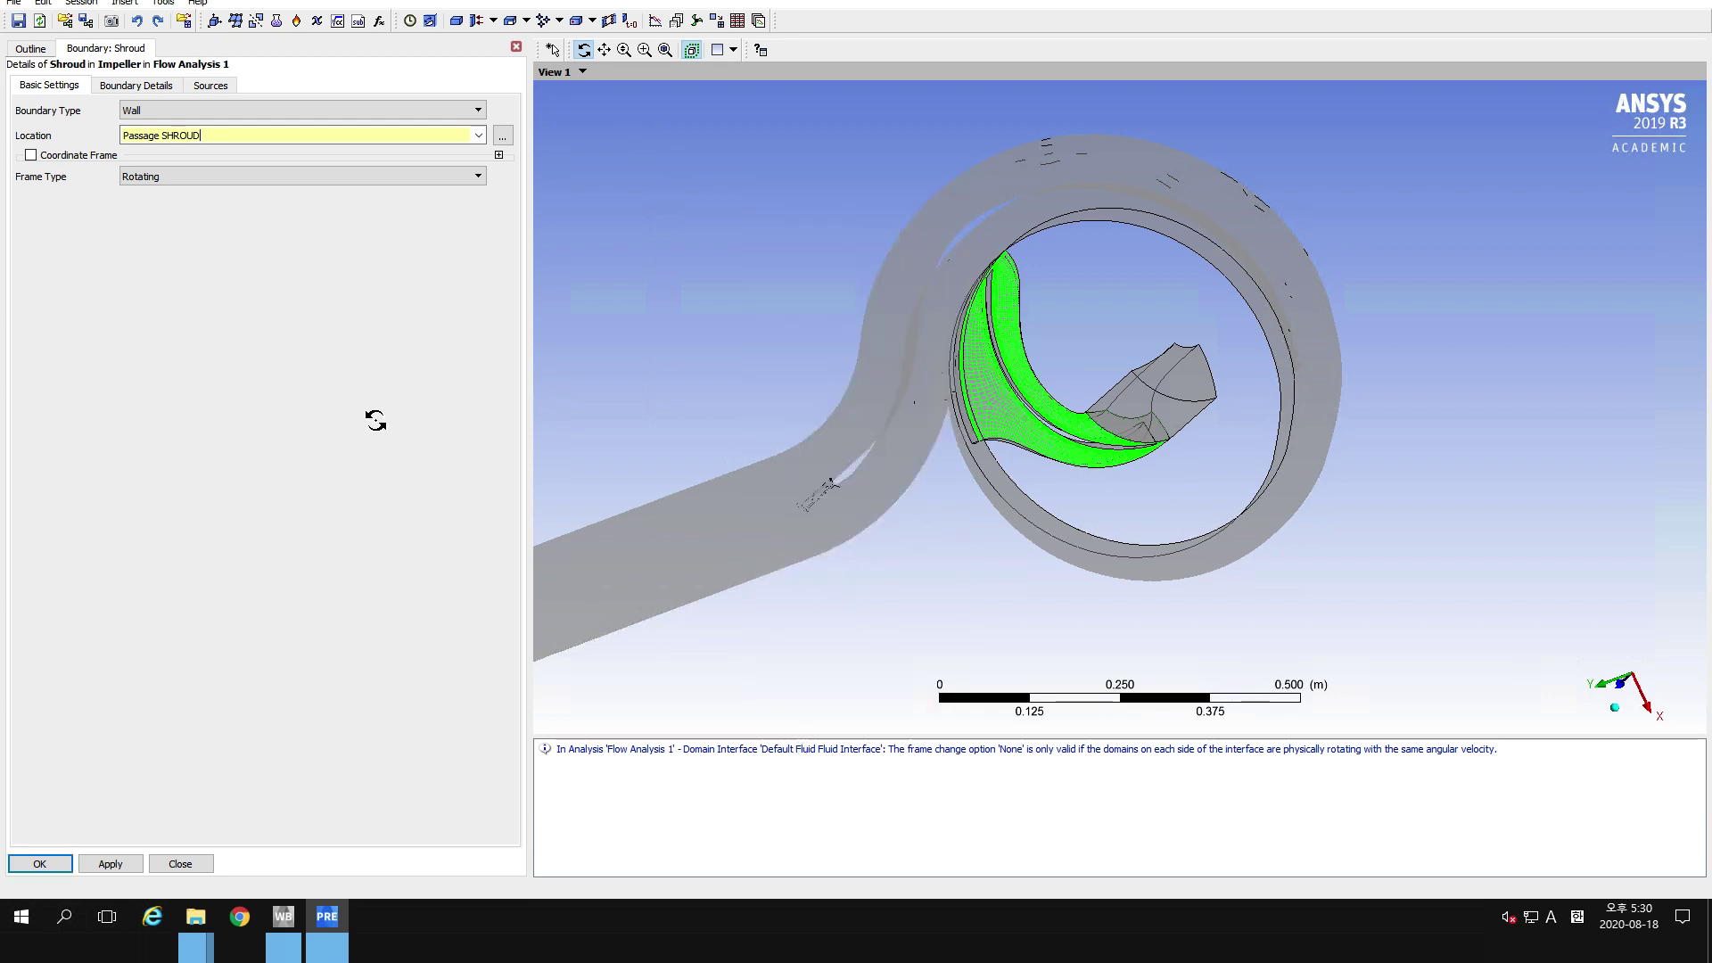
left_click(165, 85)
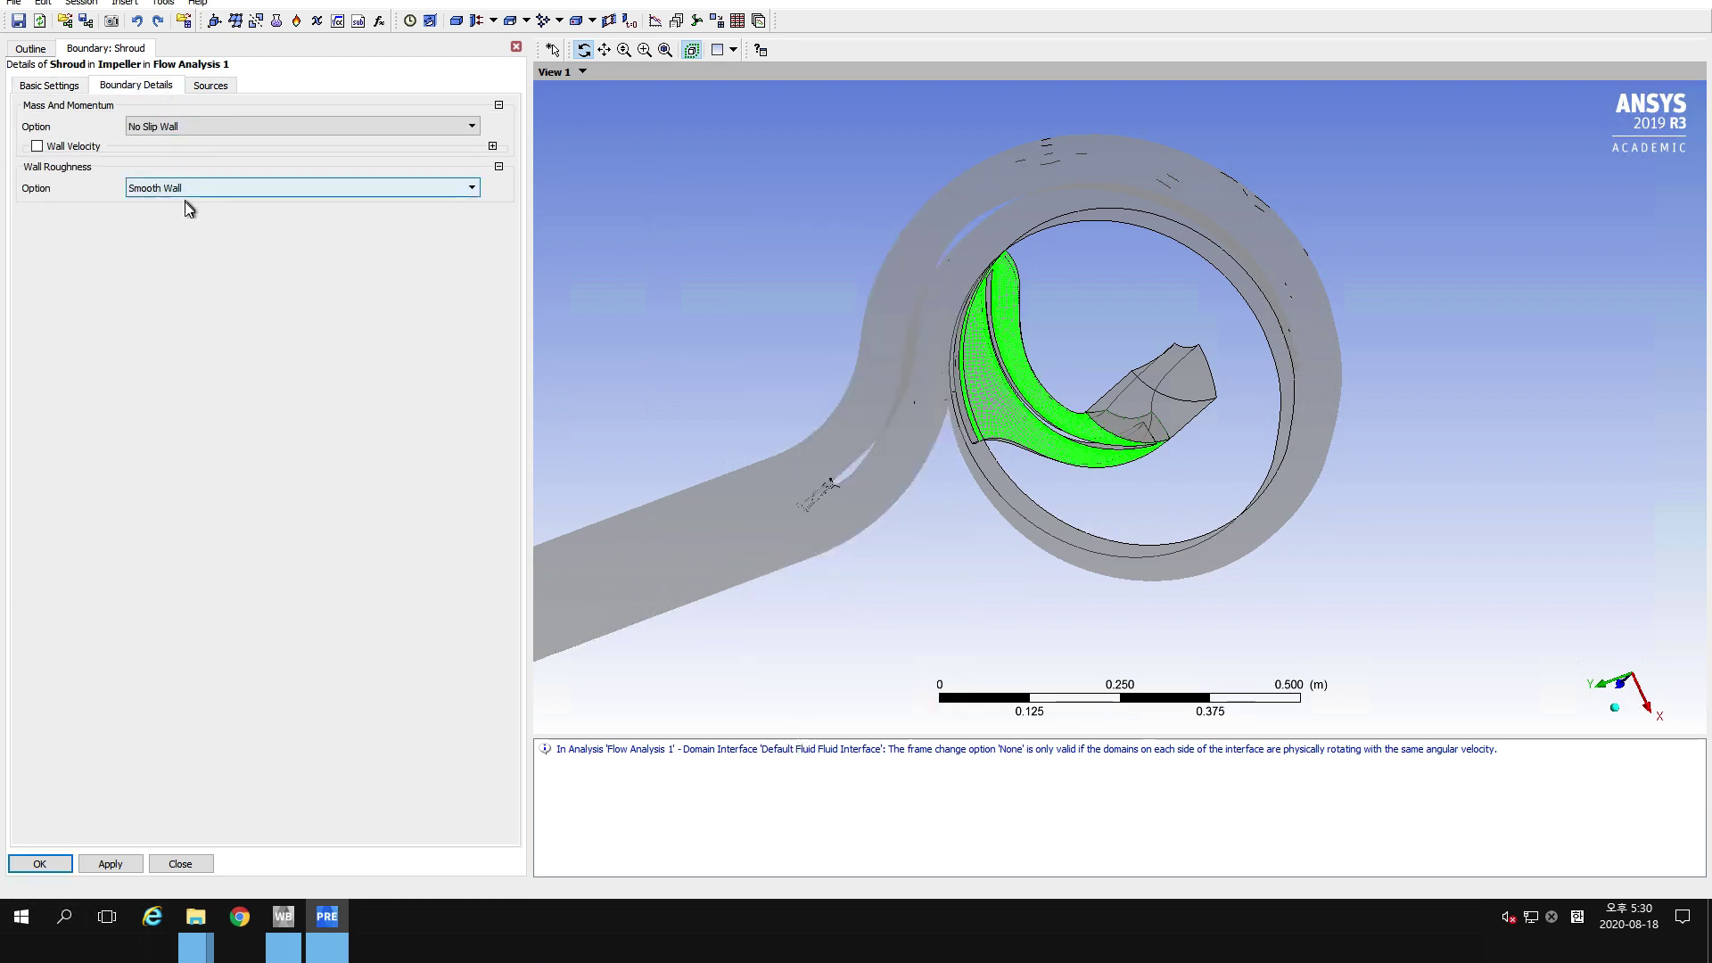
left_click(39, 864)
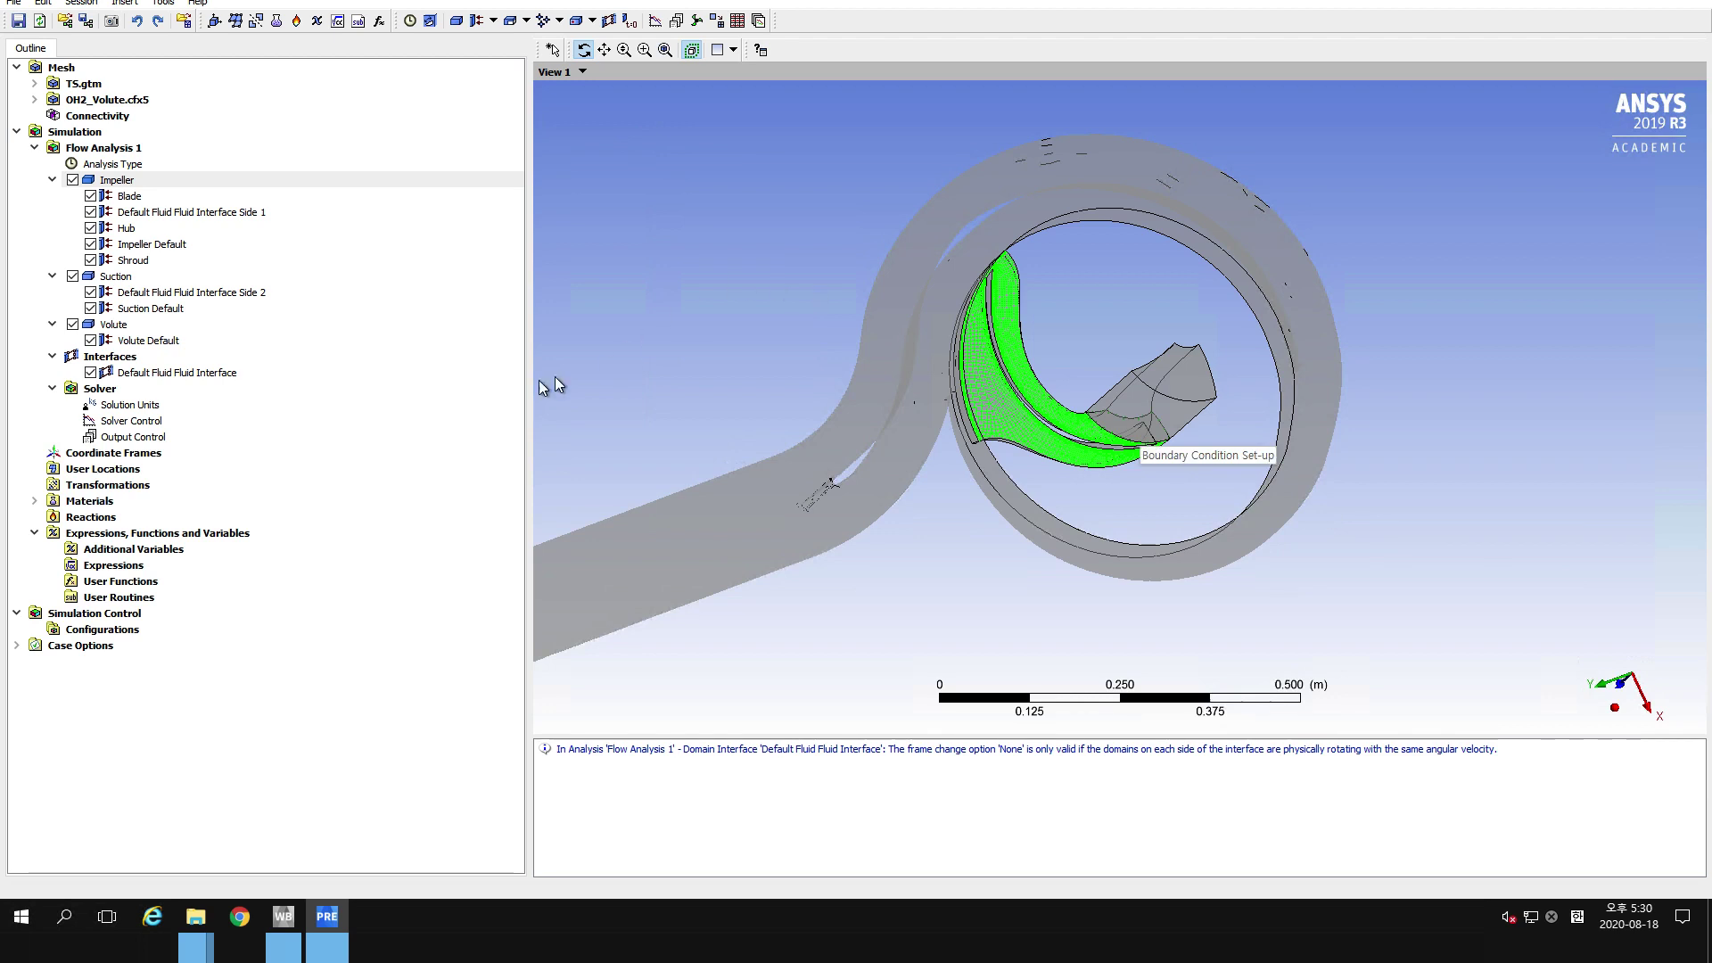
Insert a boundary named Inlet in the Suction domain.
left_click(130, 282)
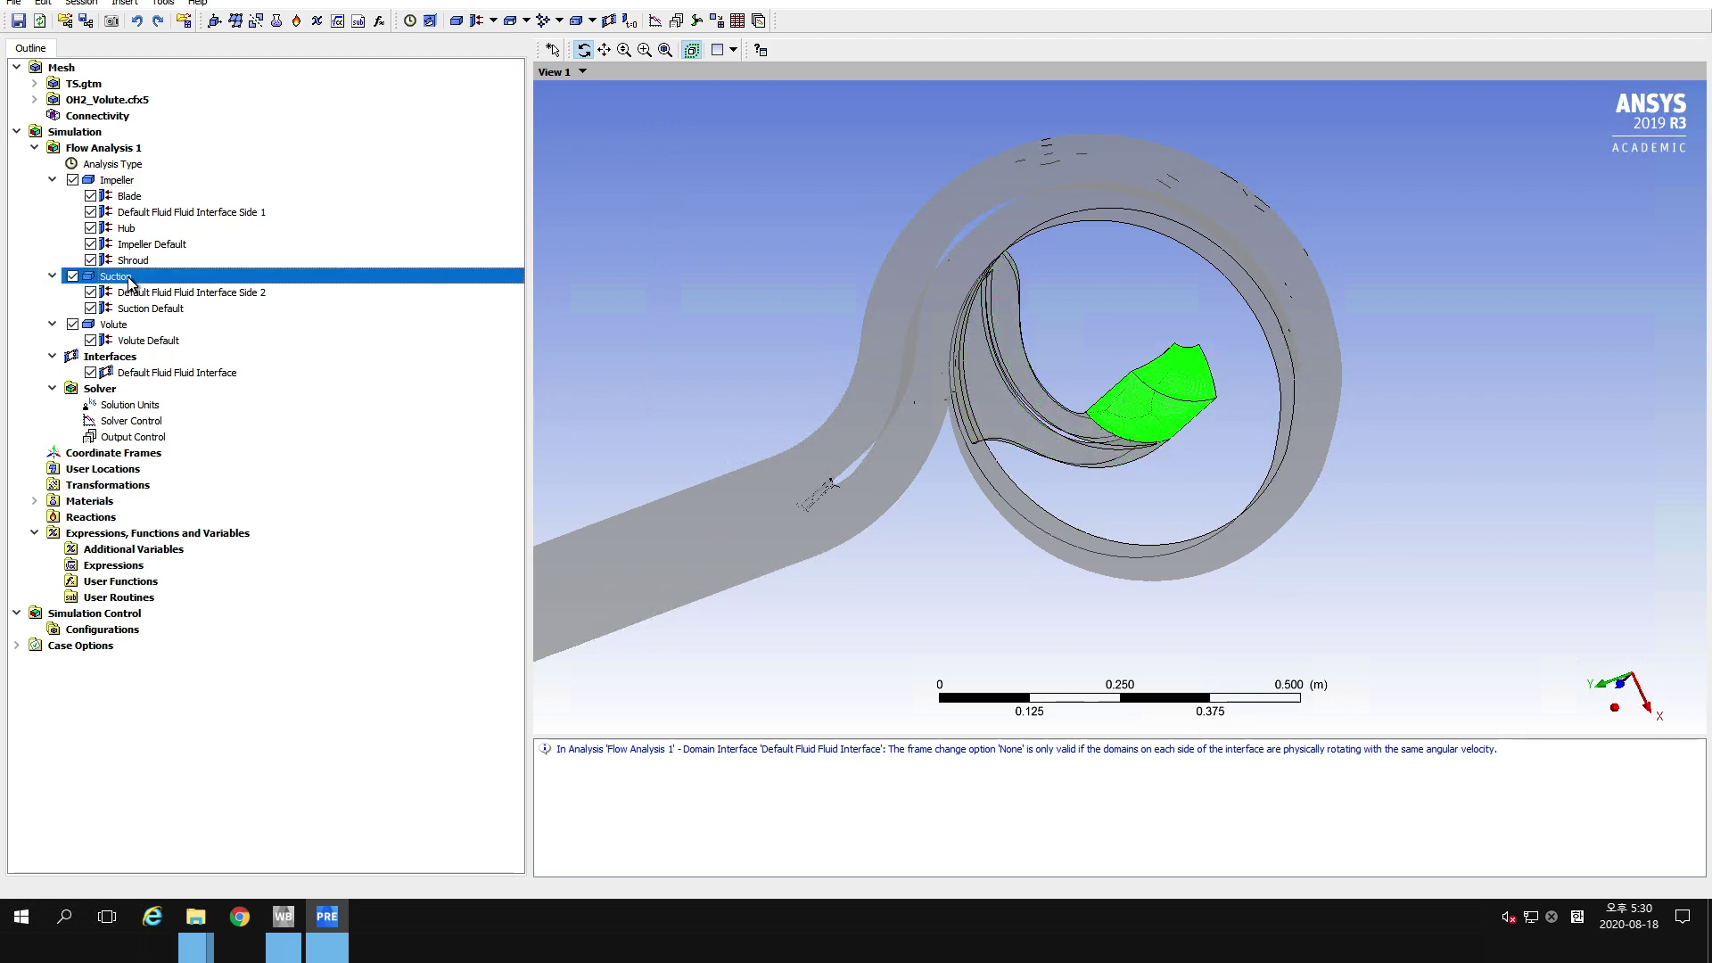
right_click(129, 281)
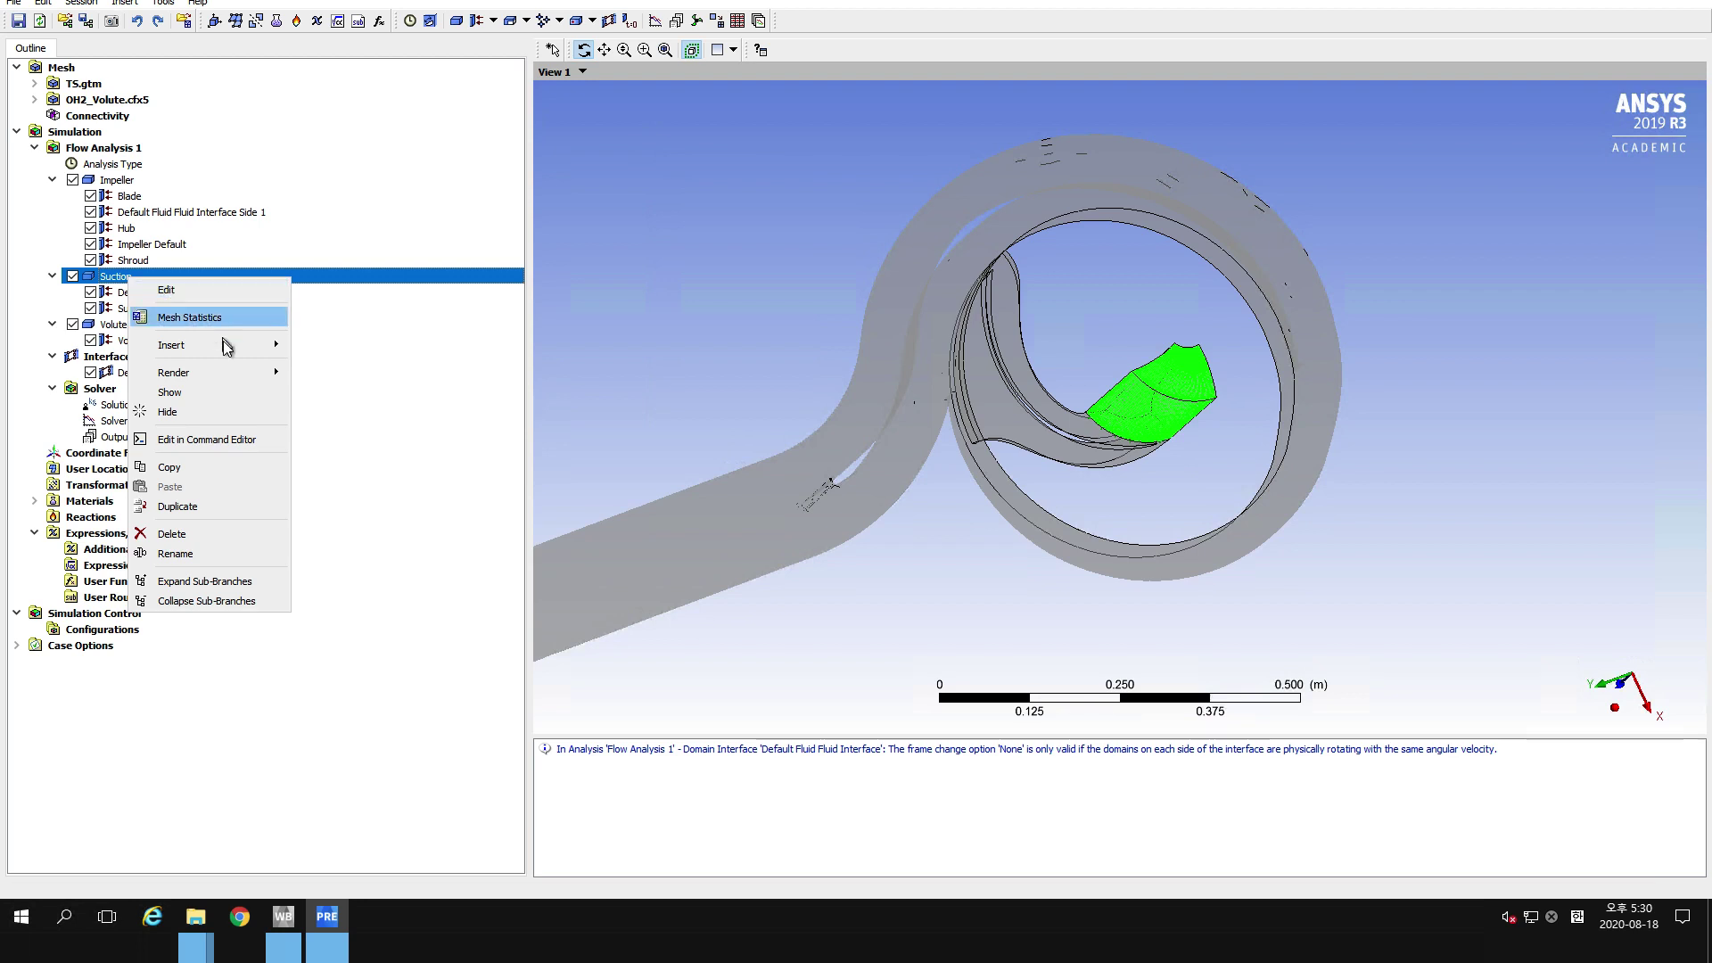
mouse_move(232, 353)
left_click(323, 348)
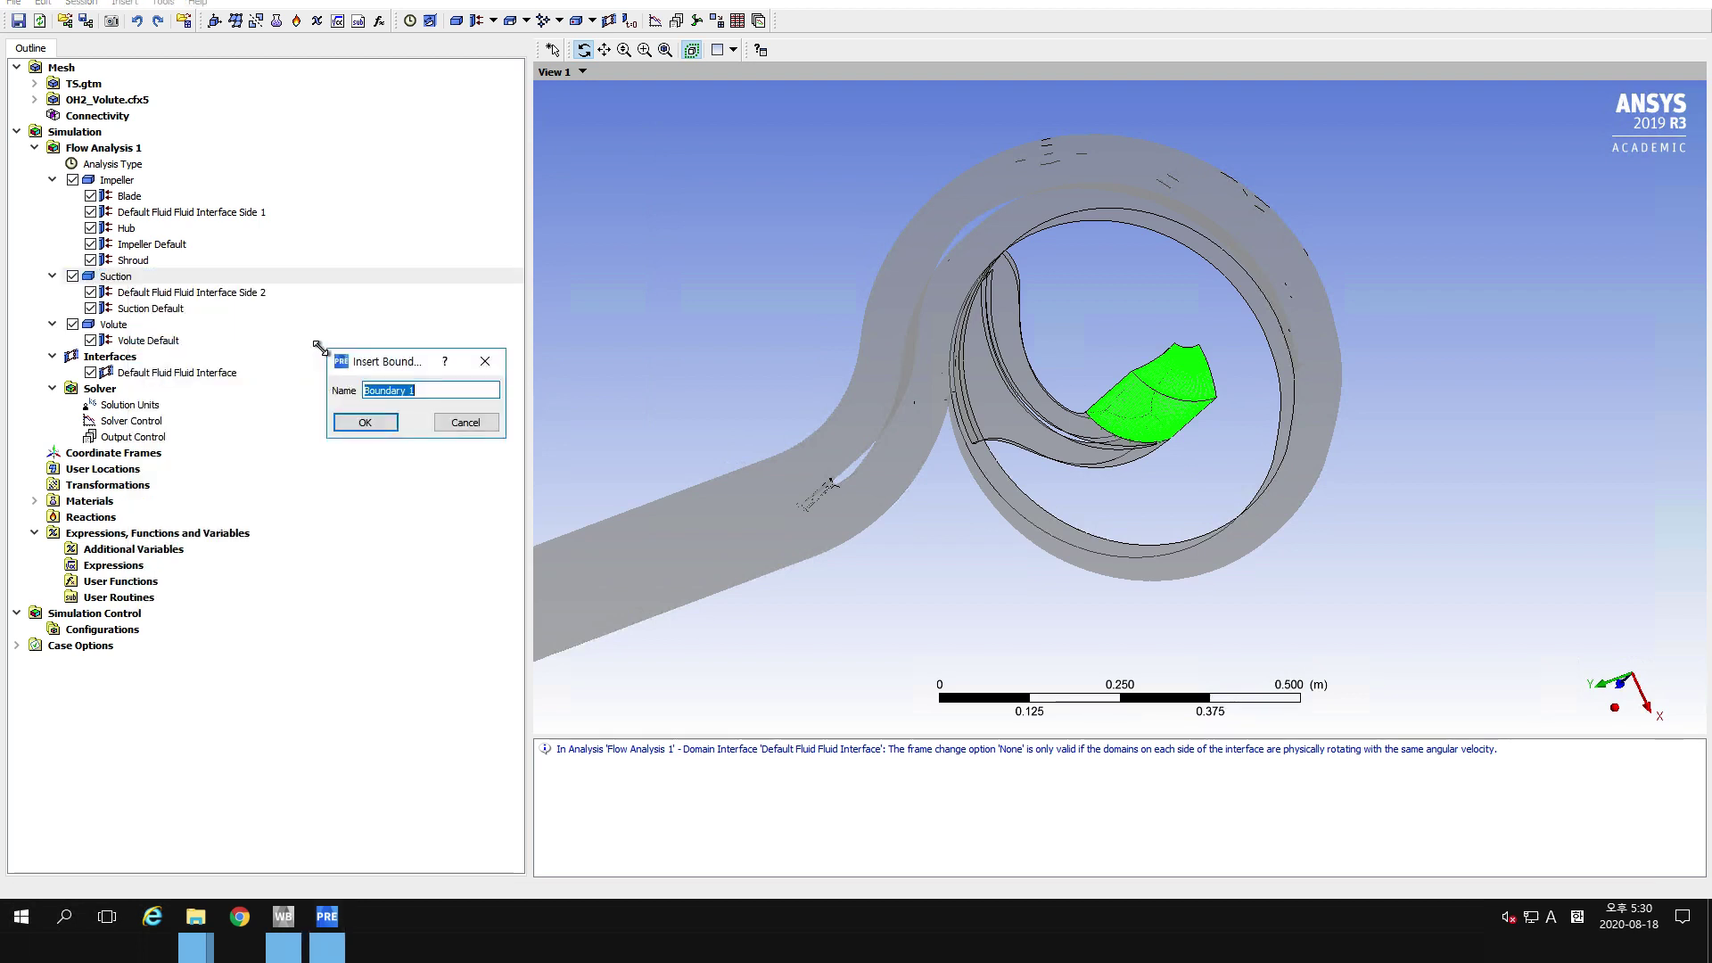
type("Inlet")
key("Return")
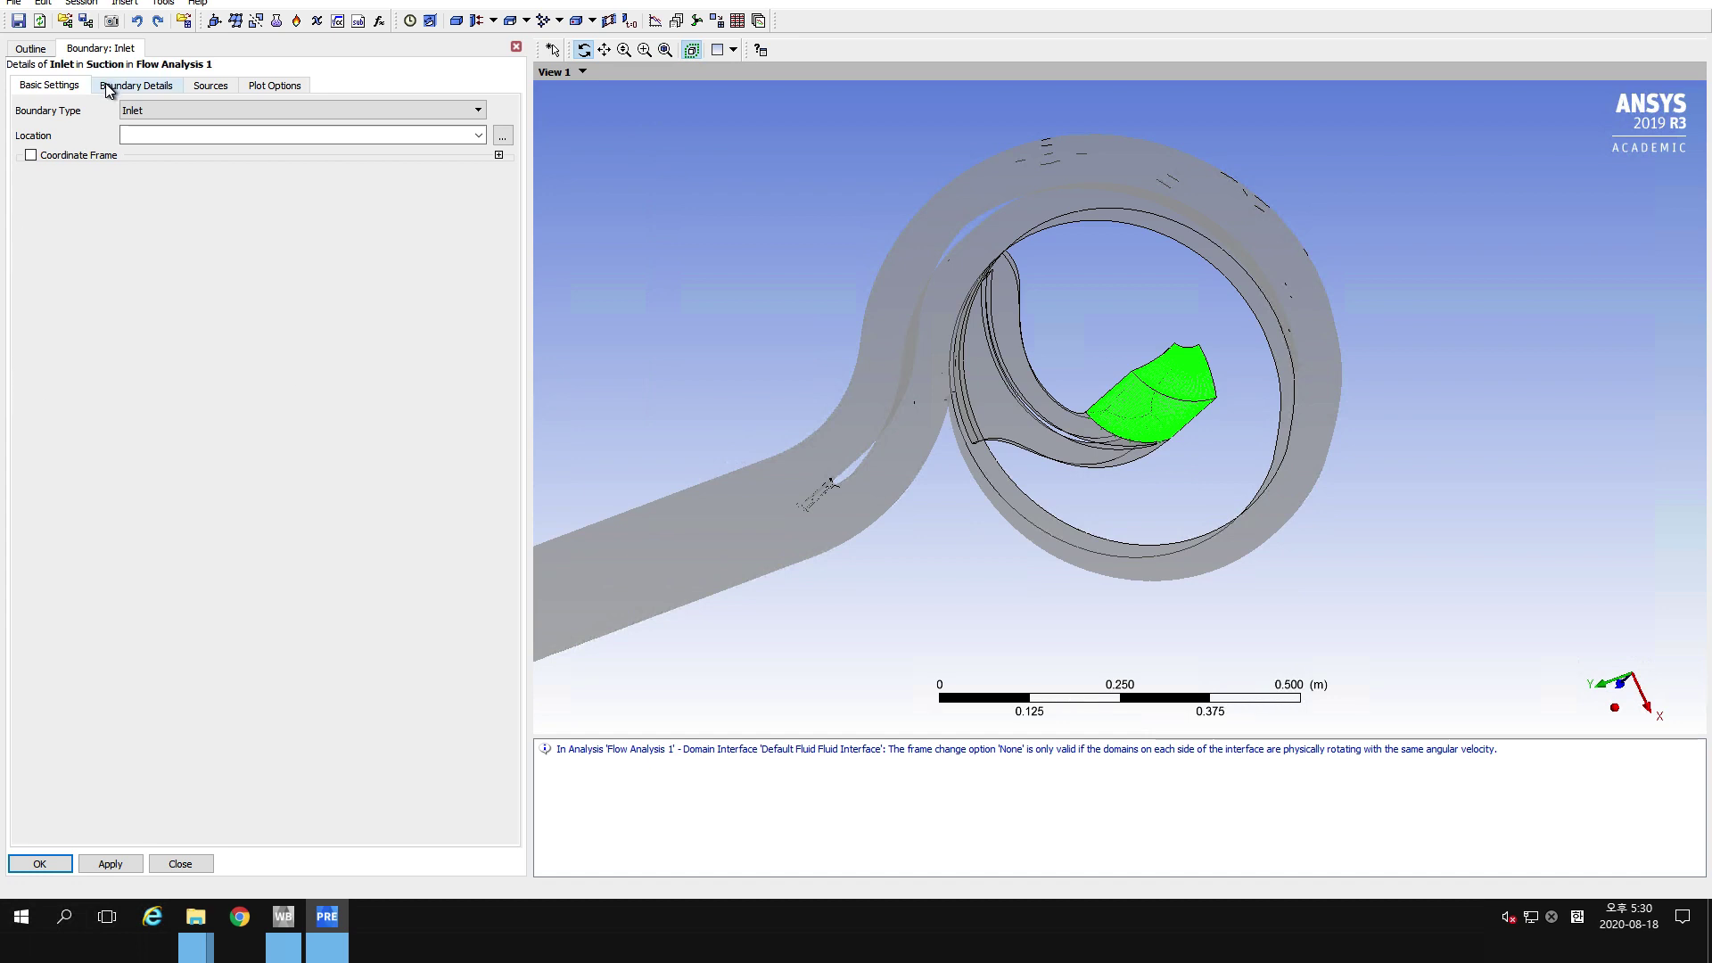
Define the Inlet boundary as an Opening located on the suction passage's inflow end face, INBlock INFLOW.
left_click(144, 113)
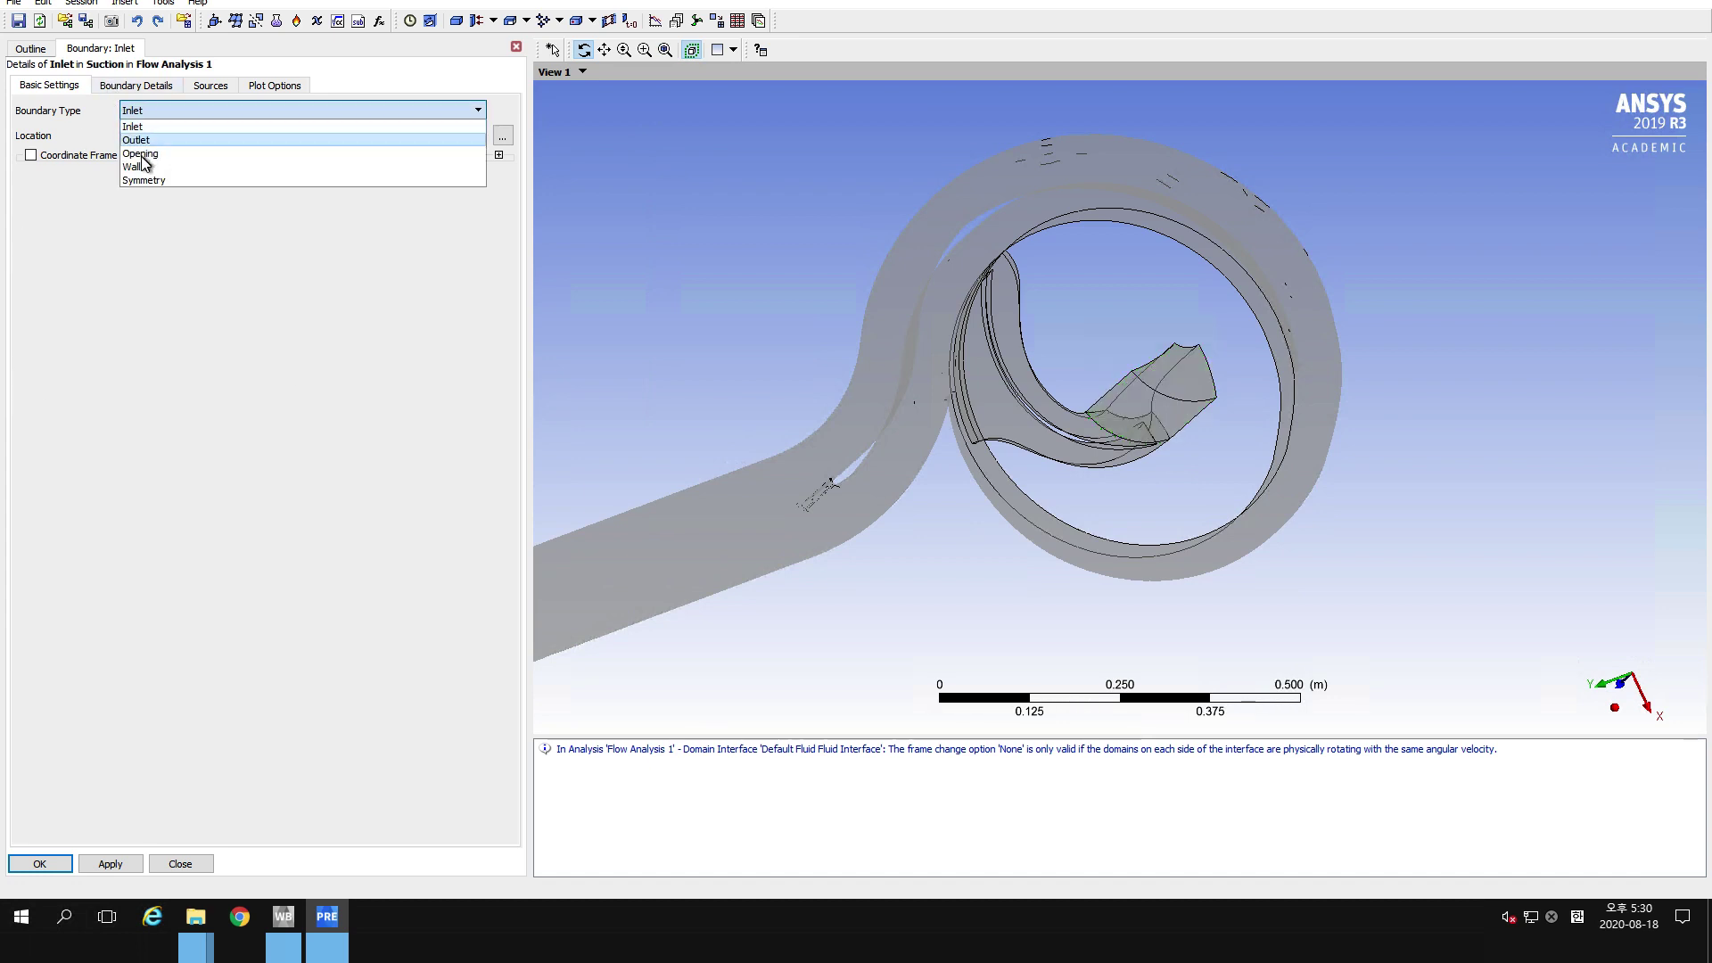
left_click(140, 155)
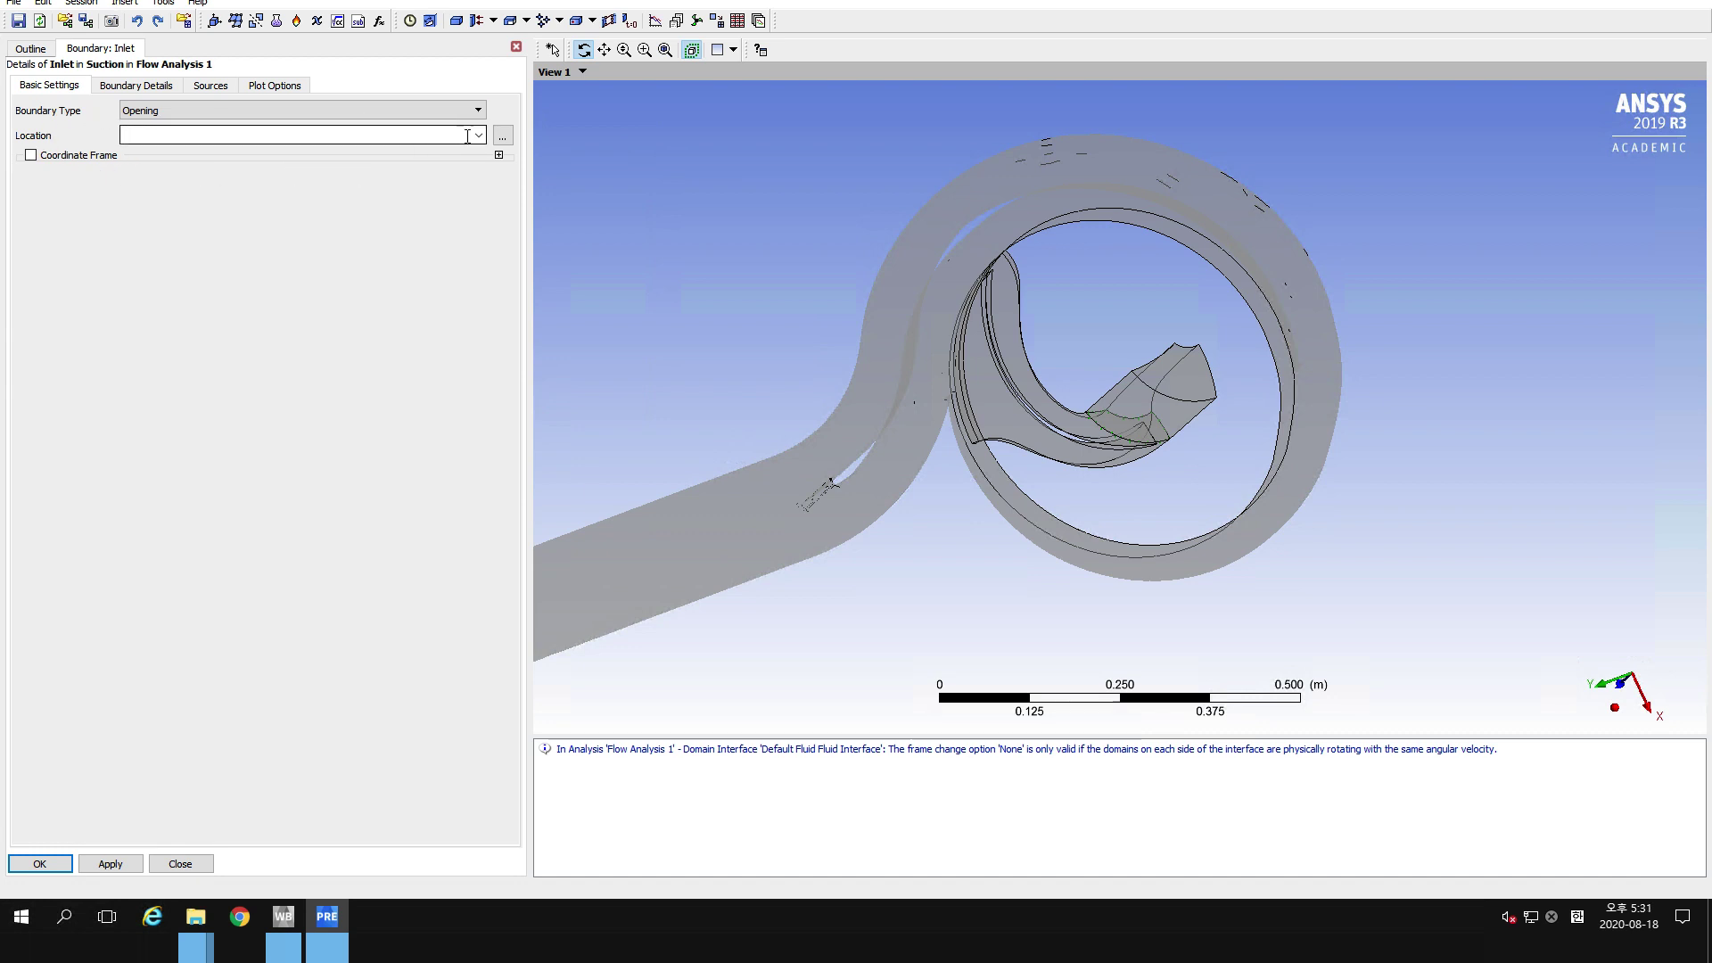
left_click(503, 135)
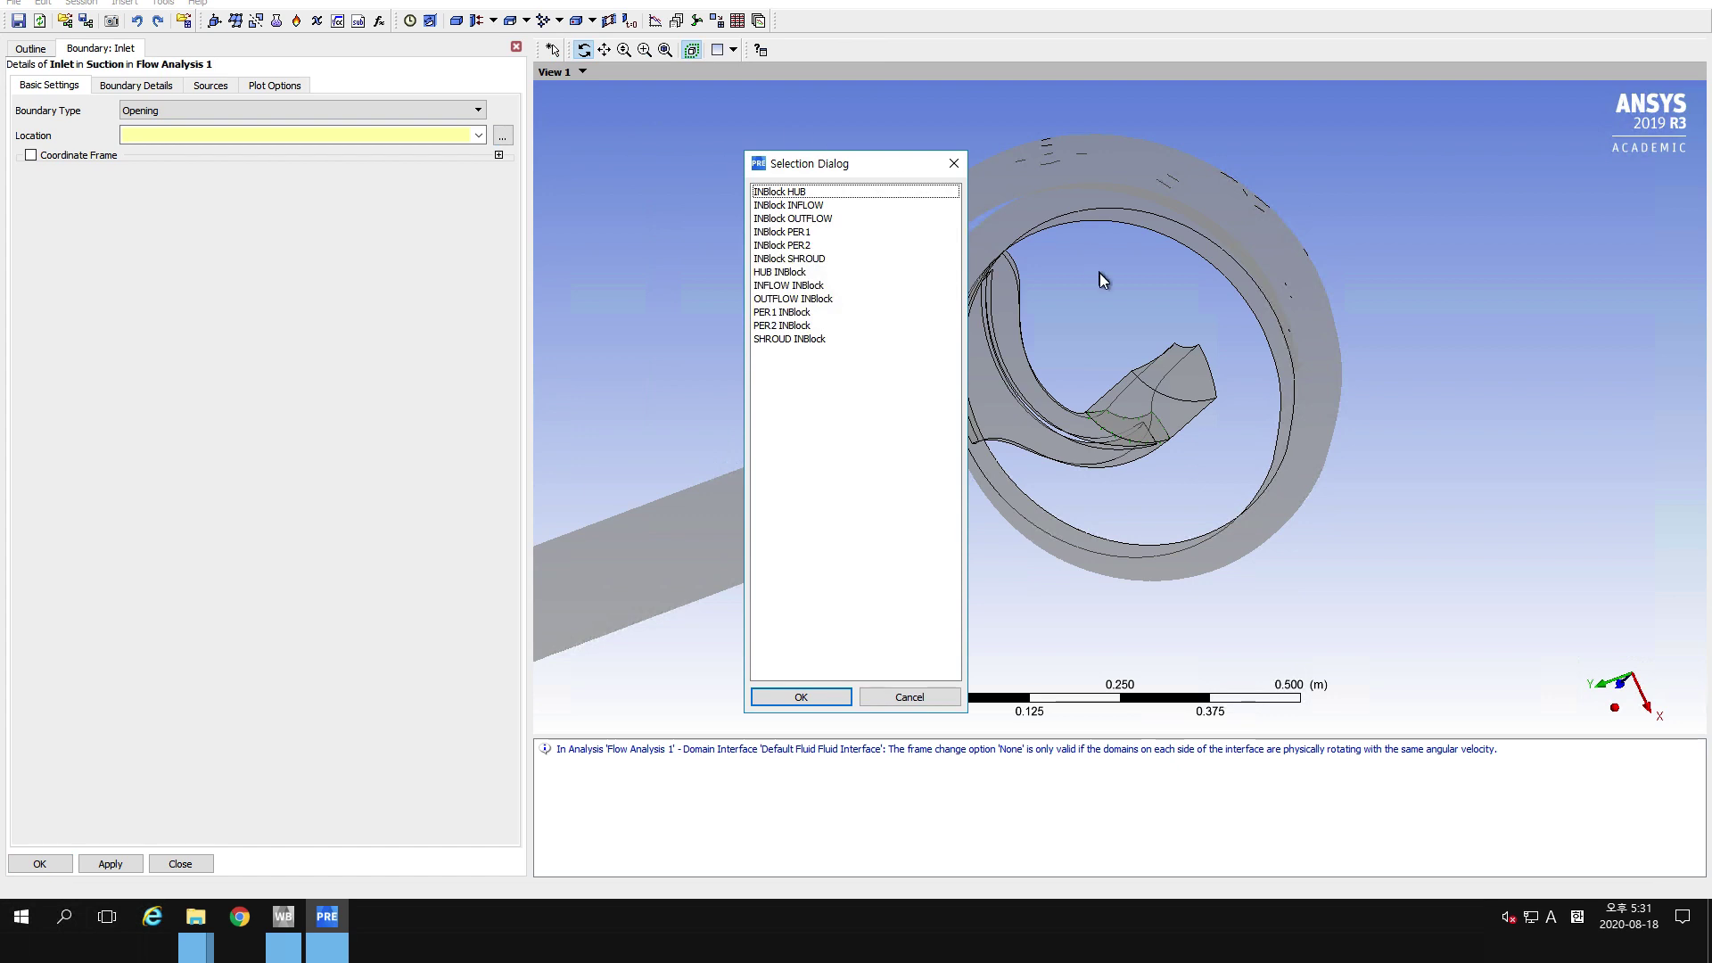
left_click(957, 163)
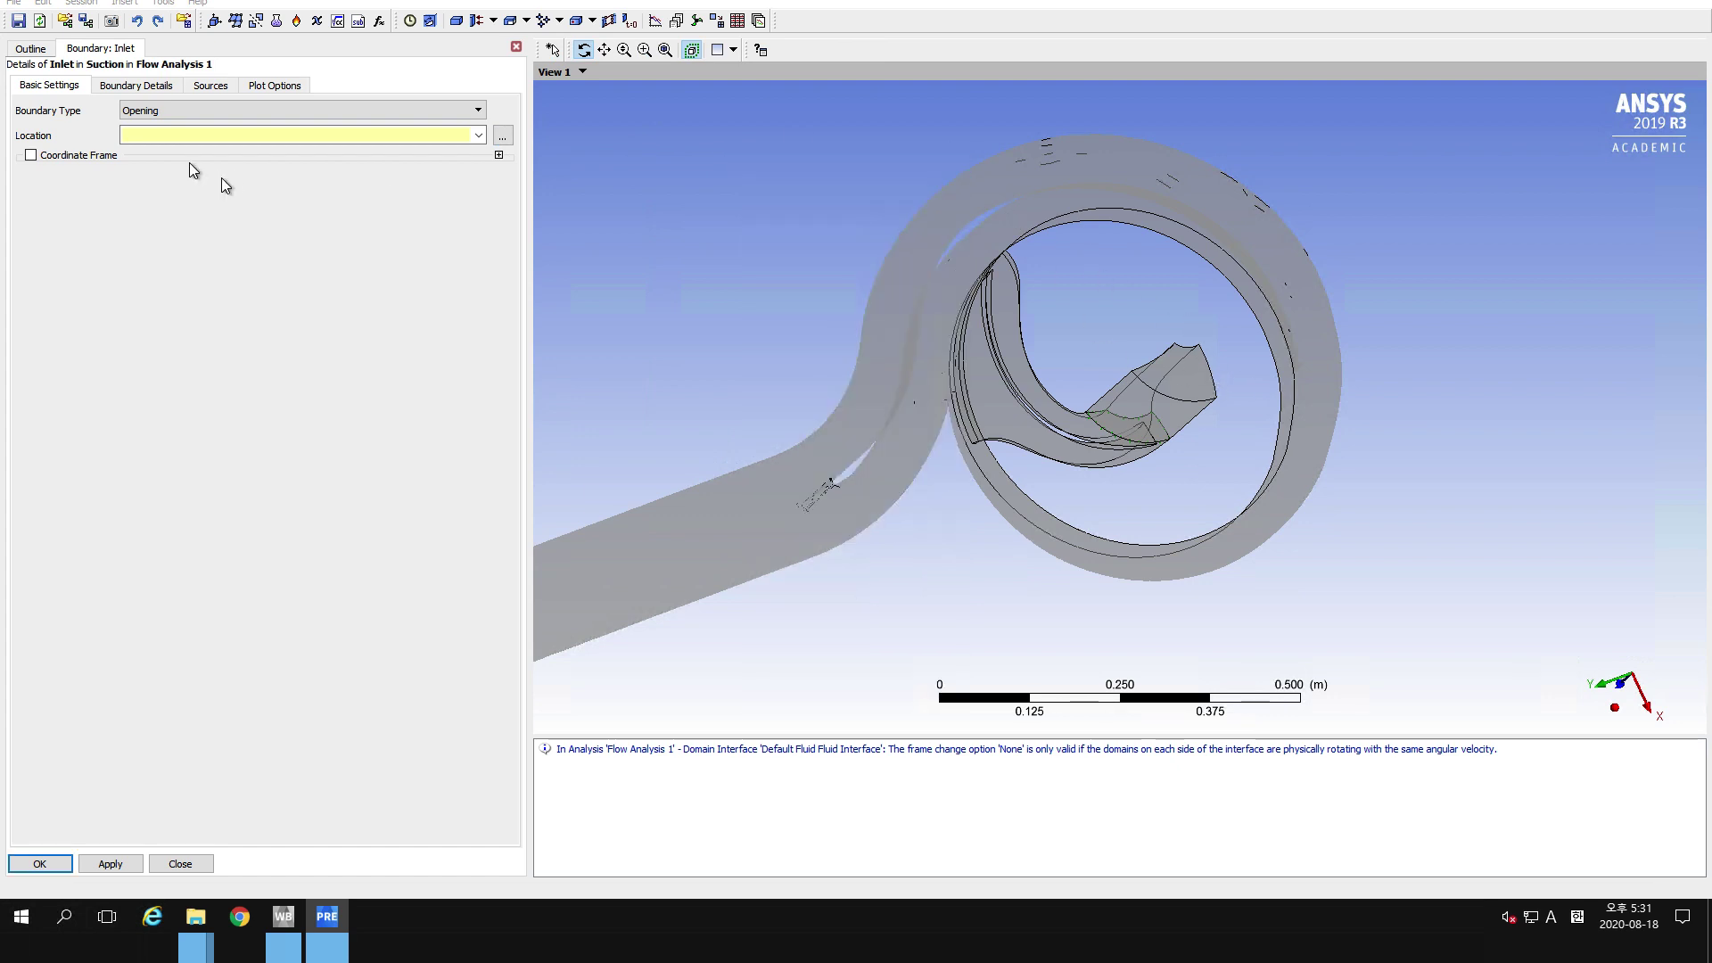
left_click(553, 51)
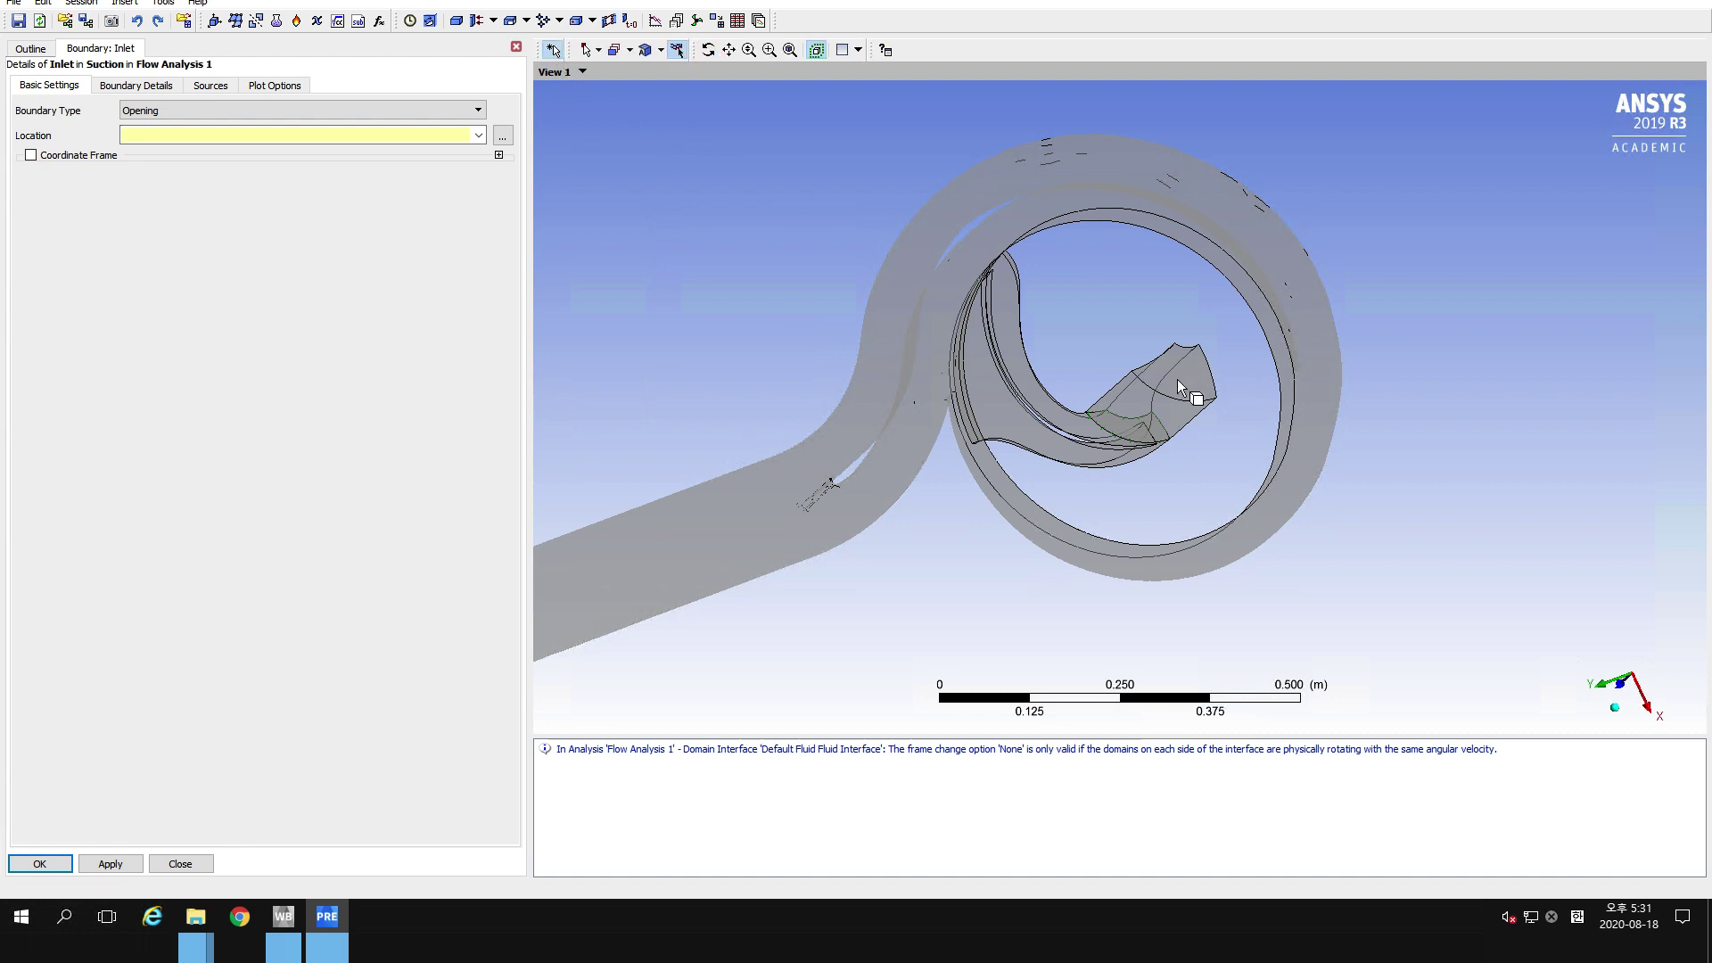
middle_click_drag(1178, 382, 940, 341)
left_click(251, 140)
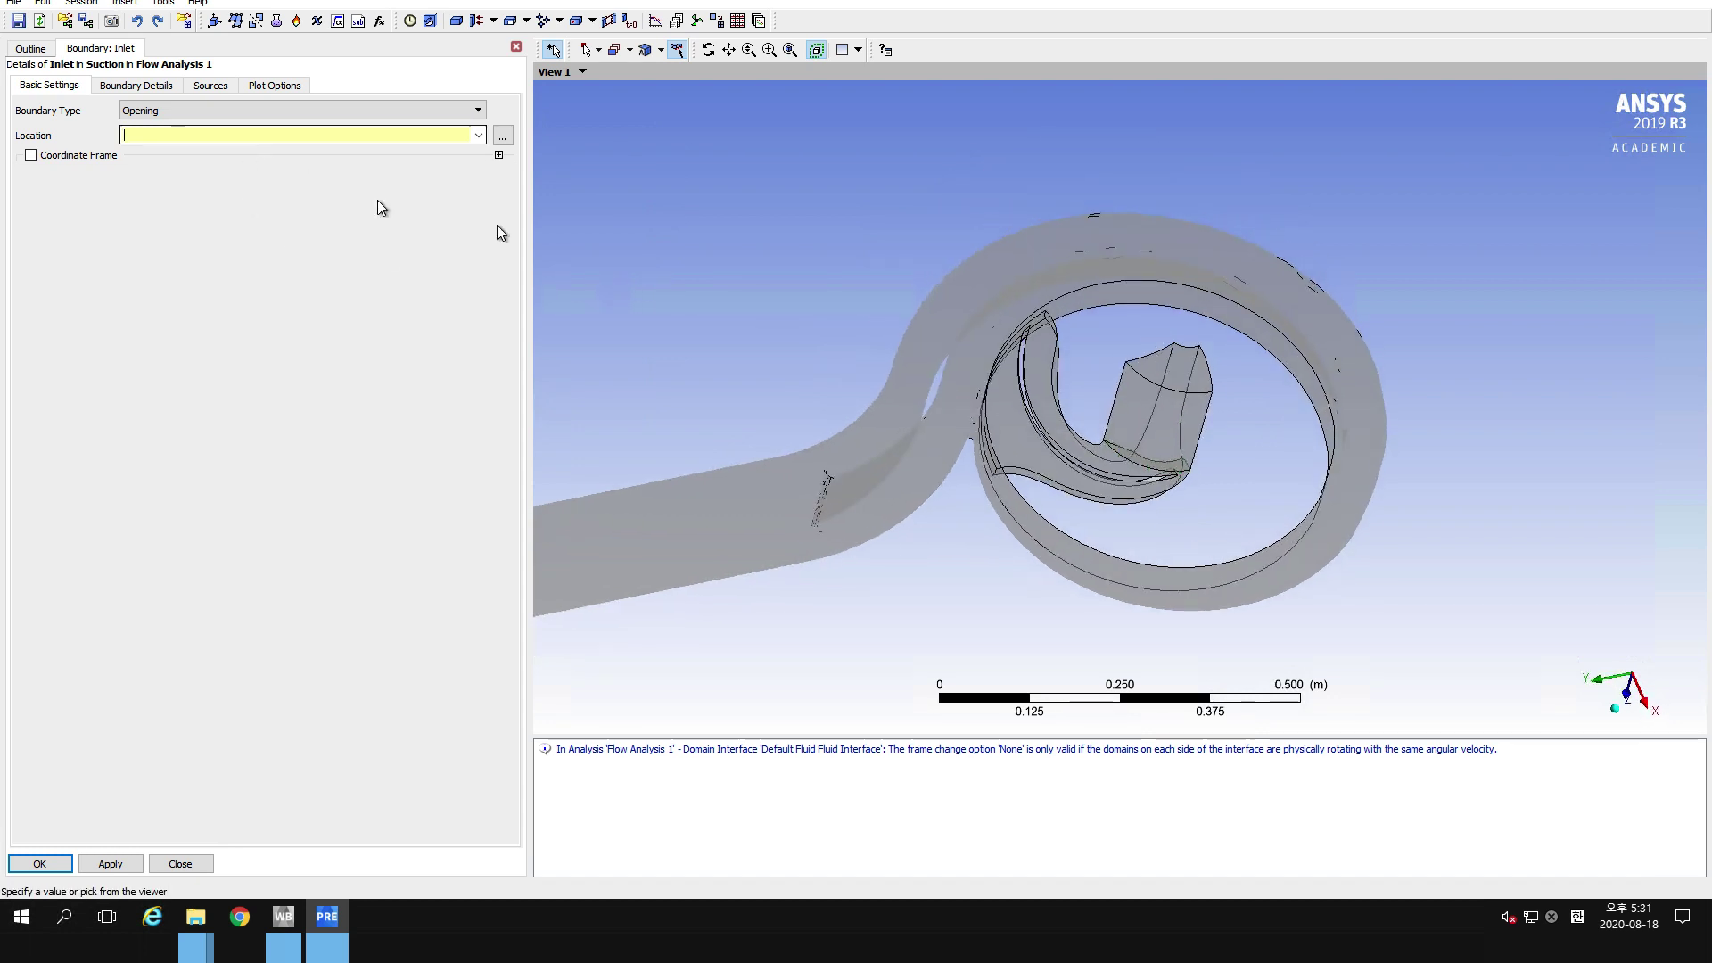
left_click(1191, 368)
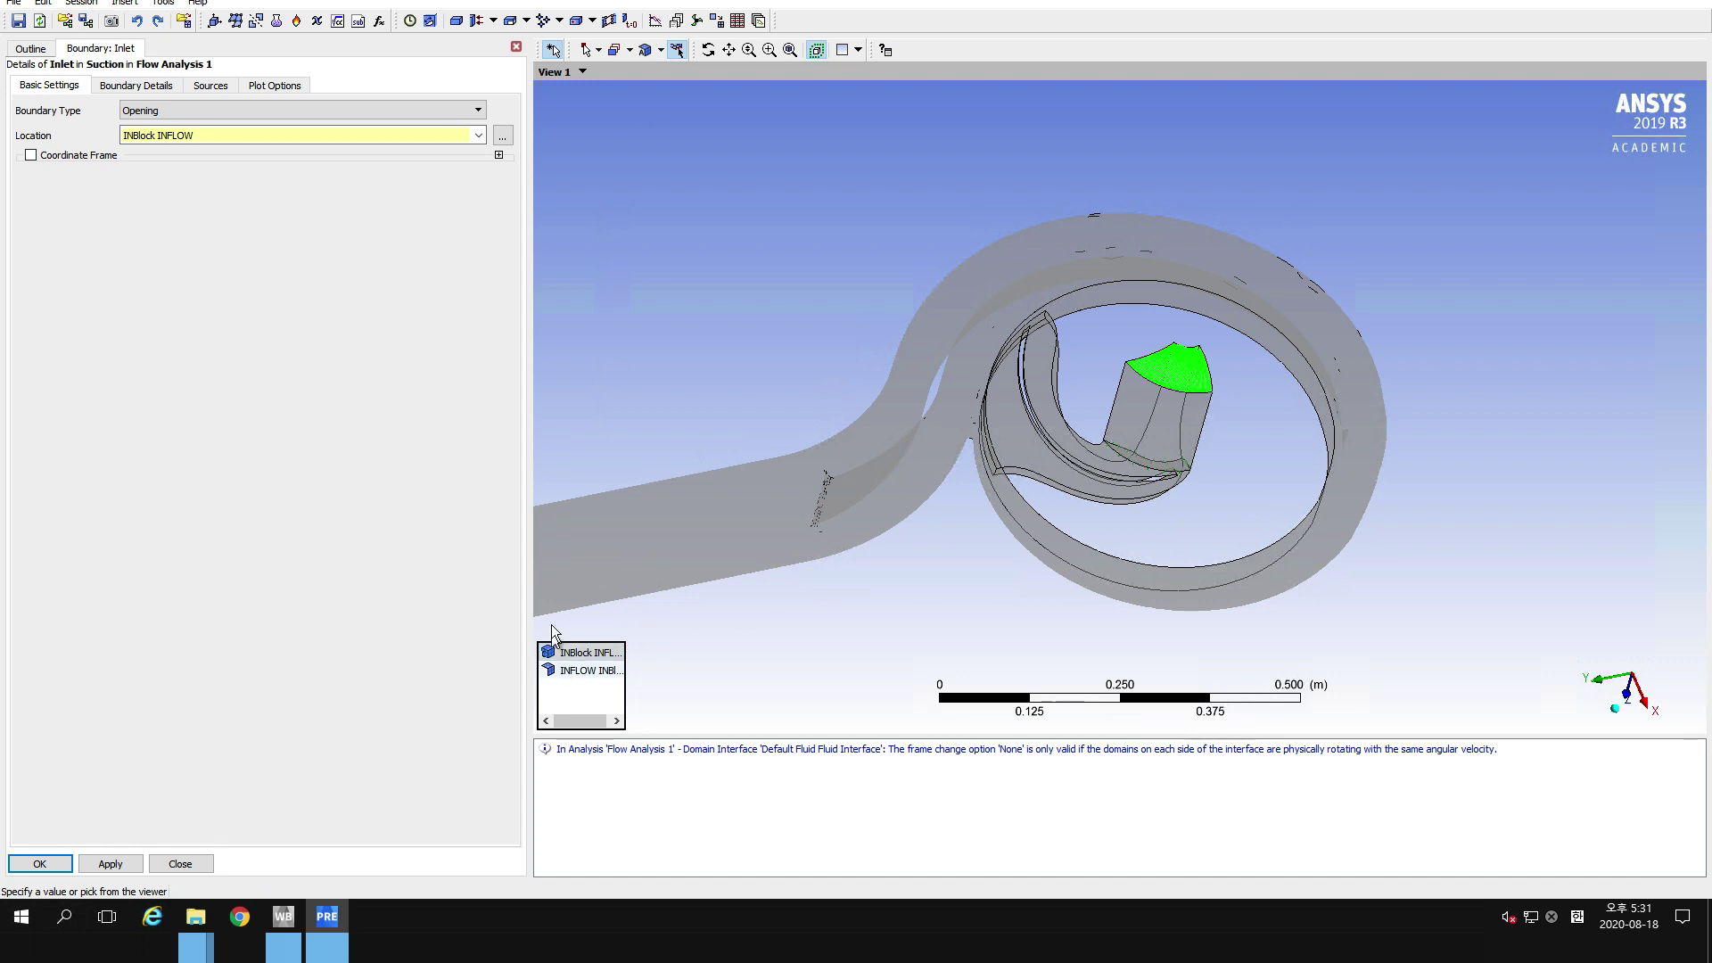
left_click(568, 671)
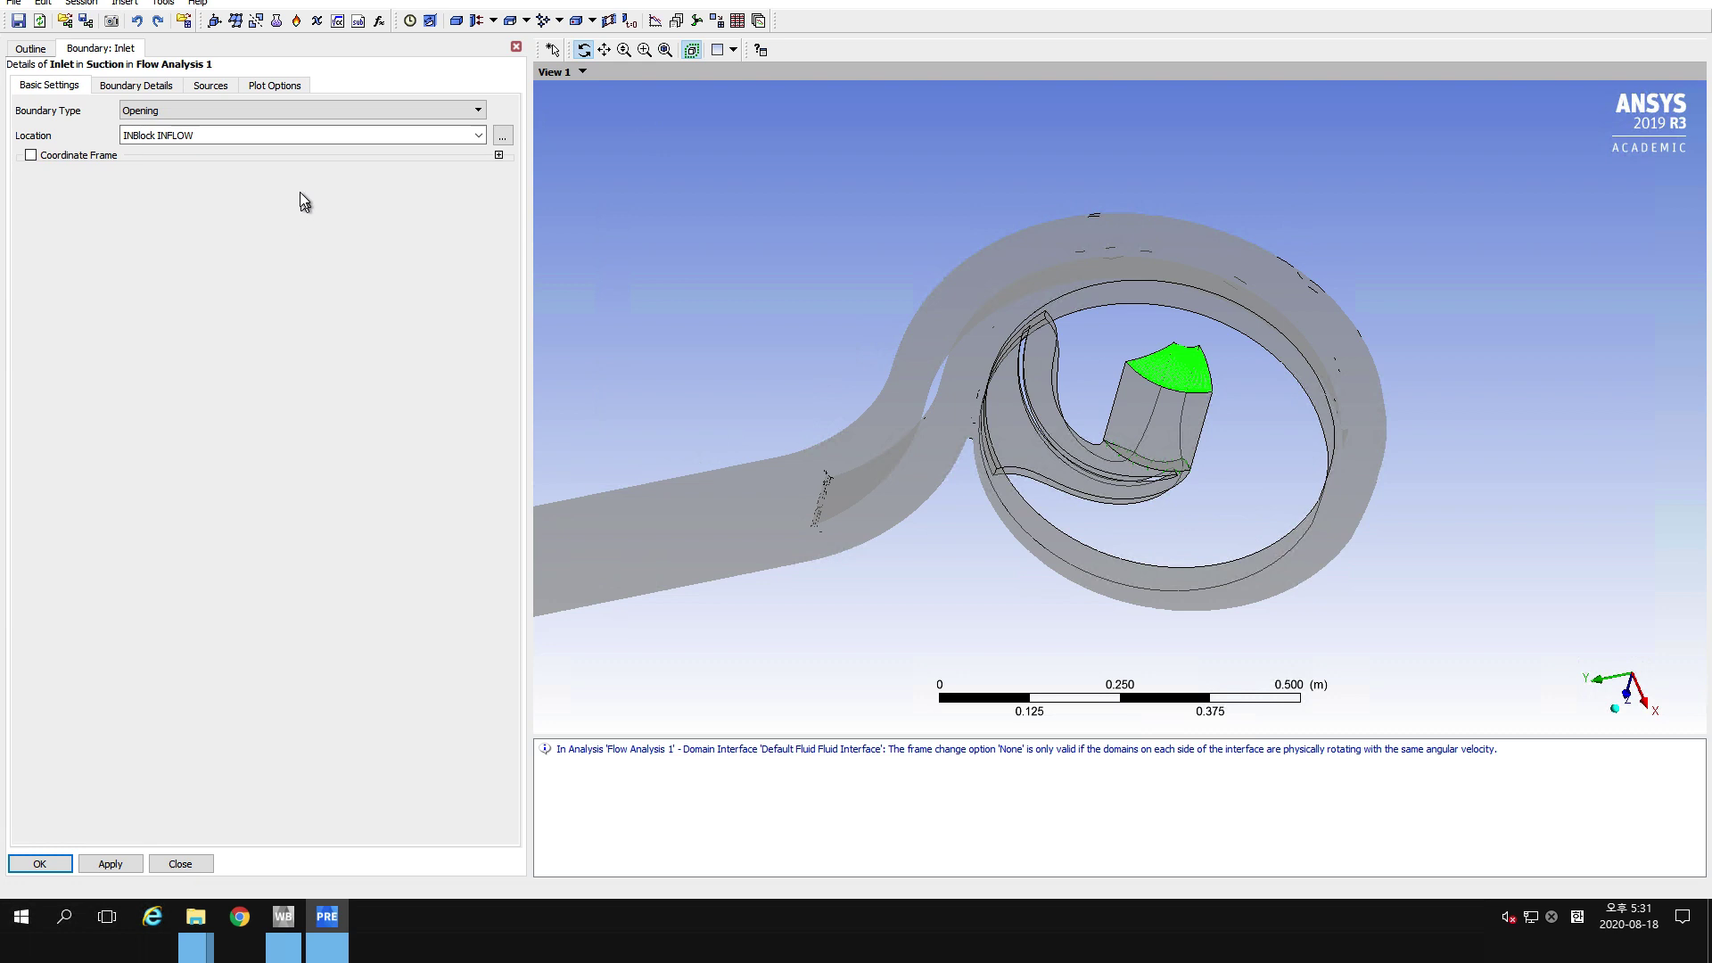
left_click(295, 136)
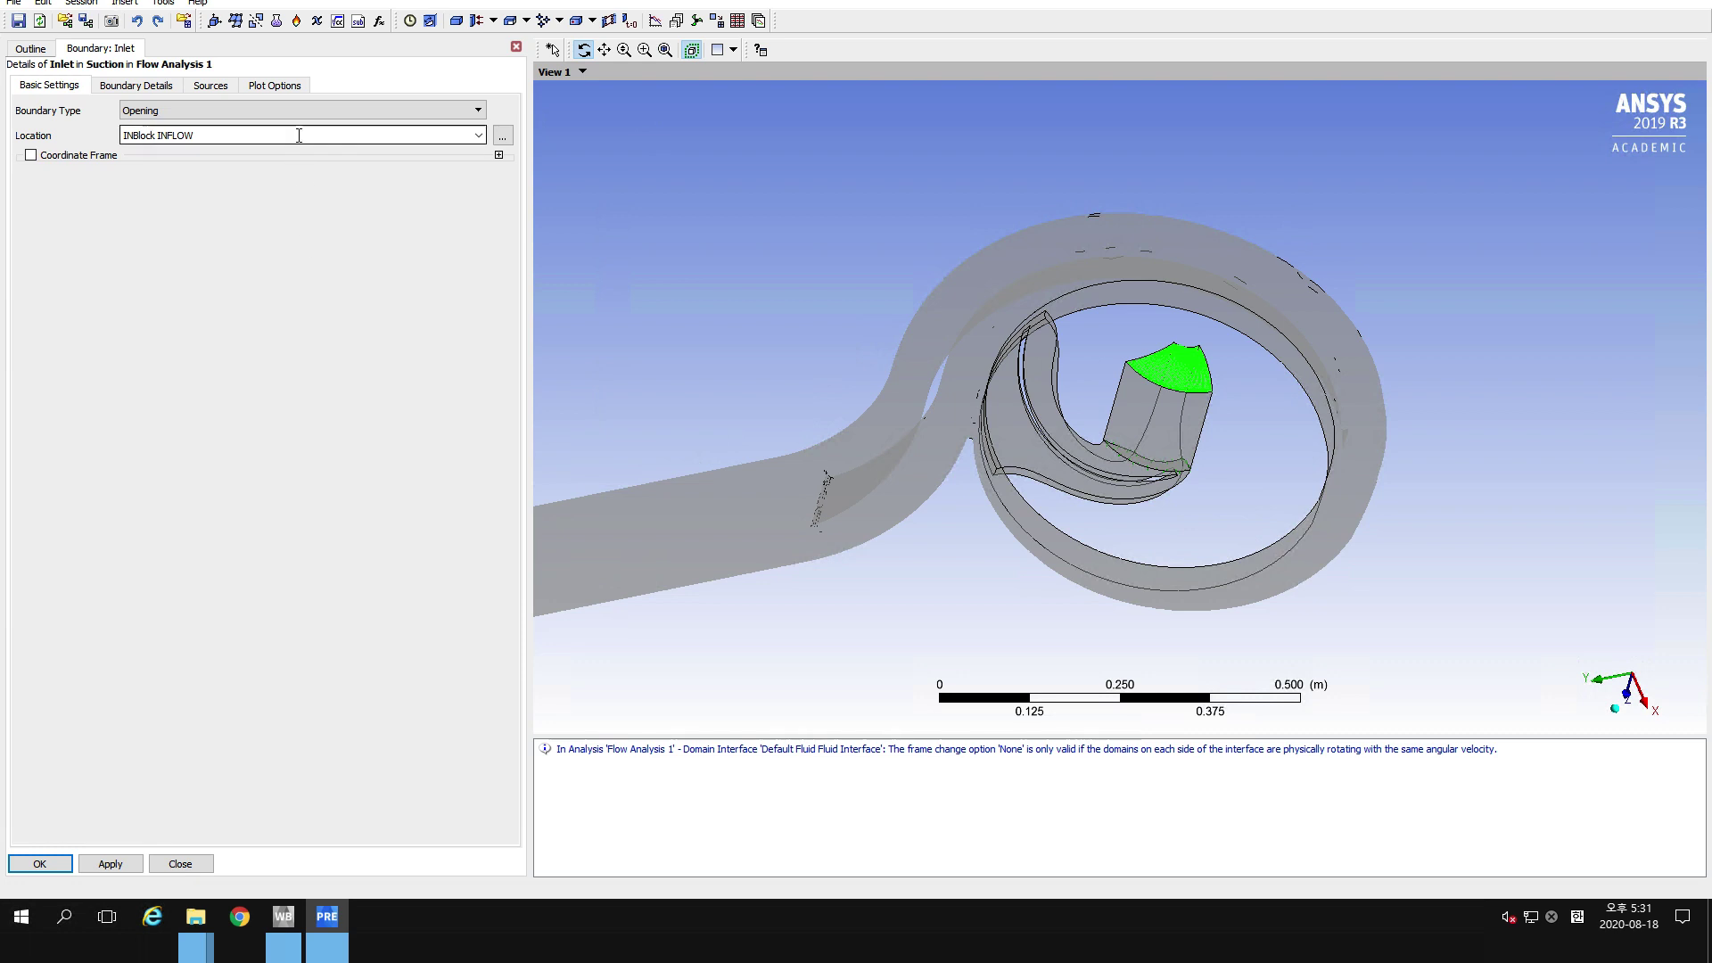
left_click(1191, 364)
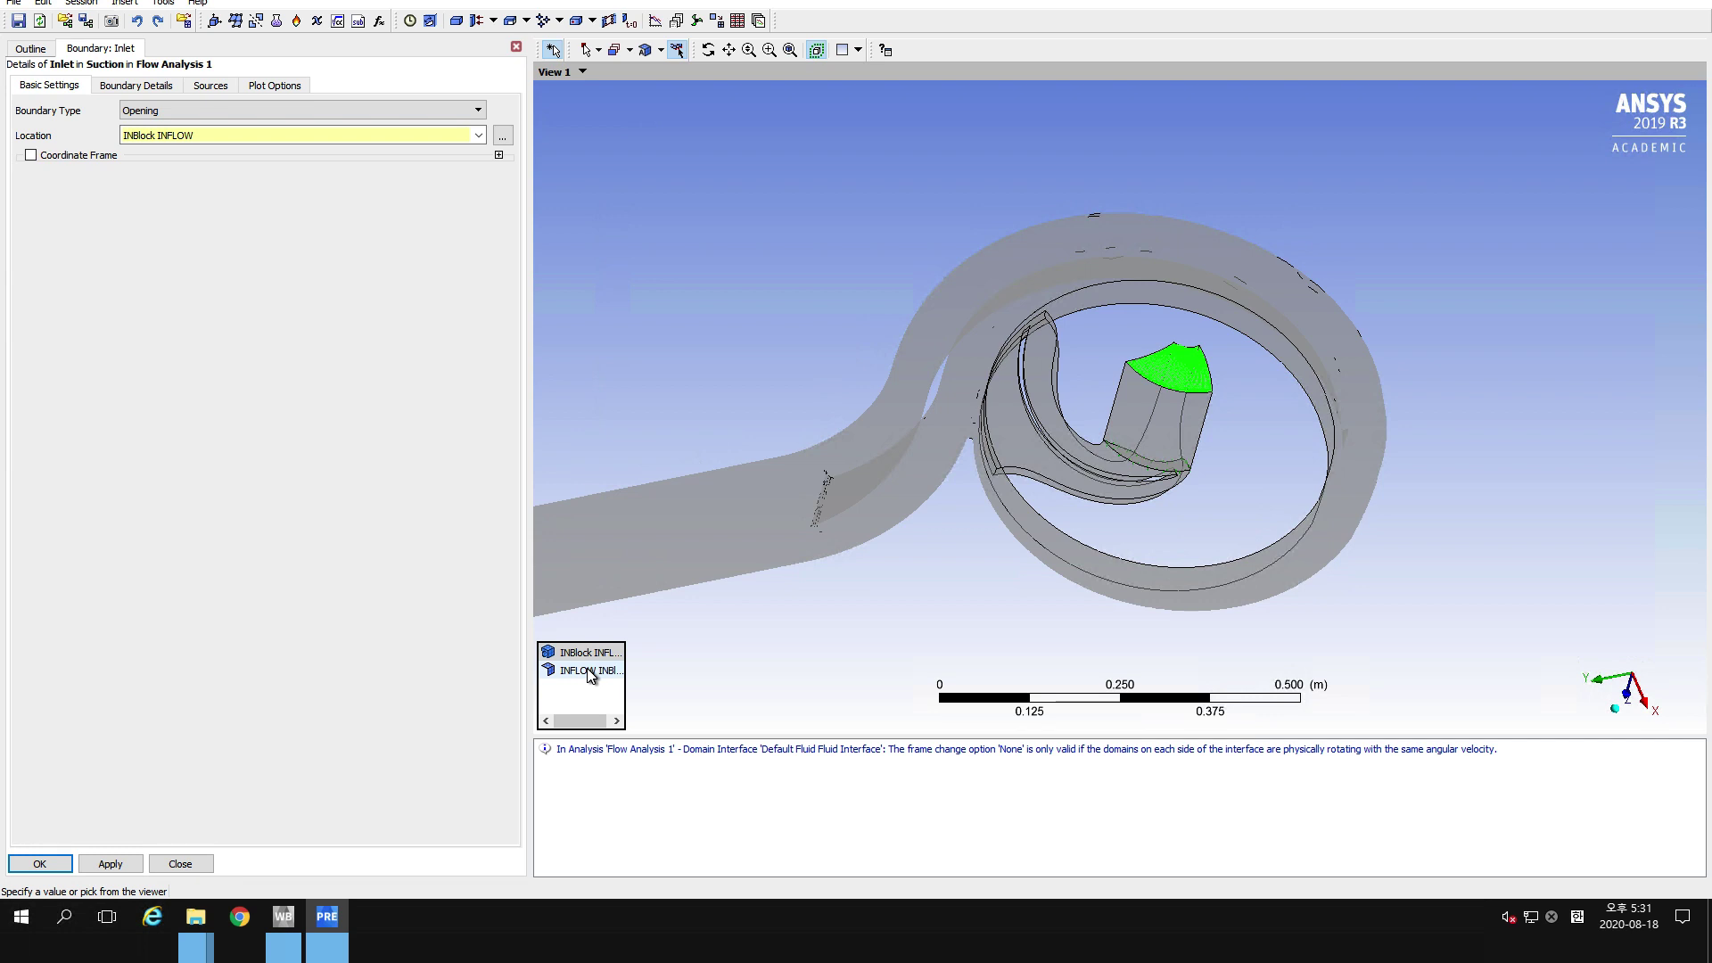
left_click(596, 725)
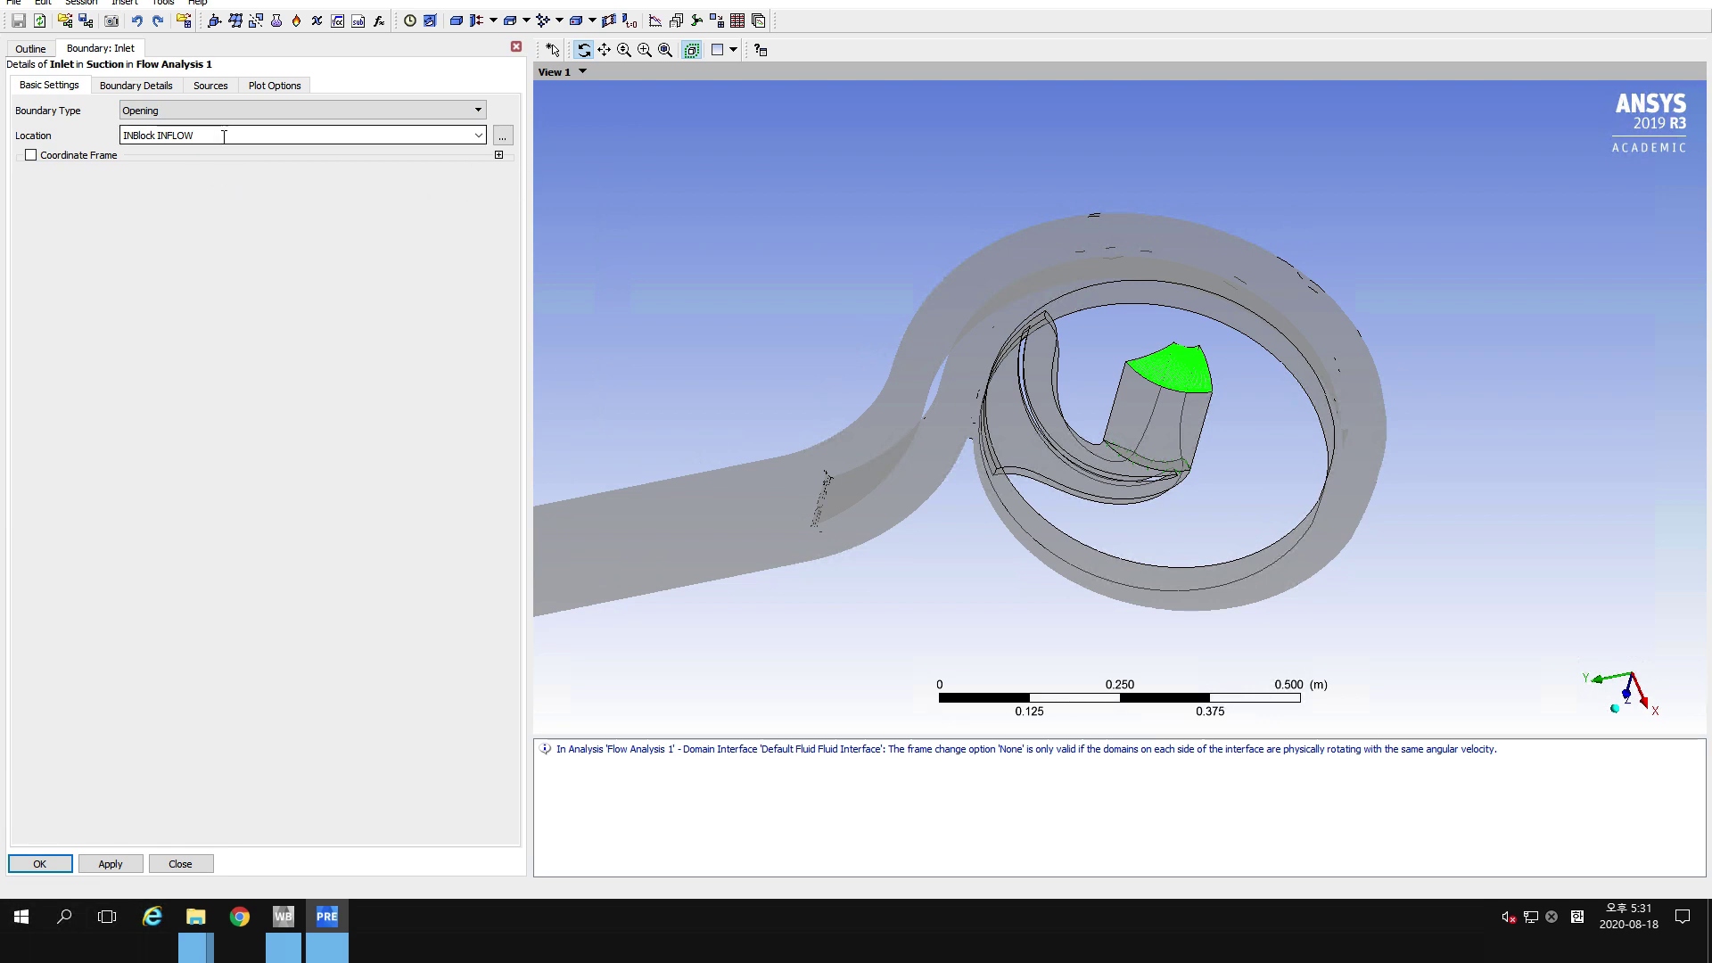
Set the Inlet's relative pressure to 0 Pa with Opening Pres. and Dirn, and accept the boundary.
left_click(130, 89)
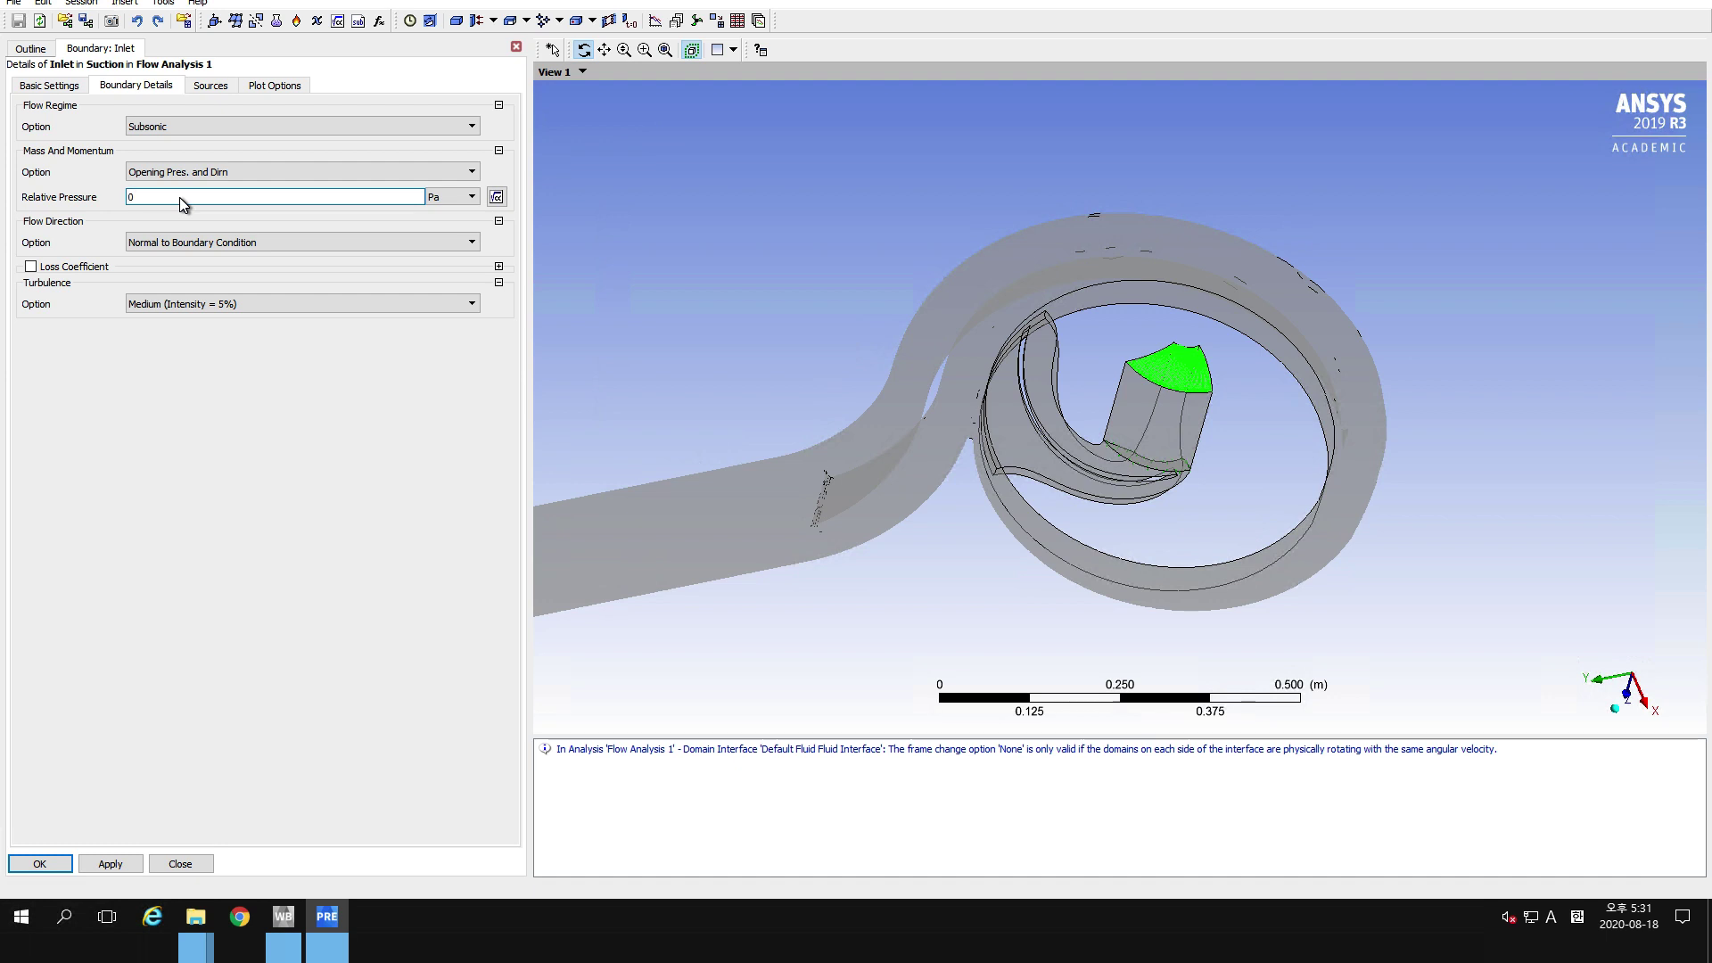
left_click(109, 865)
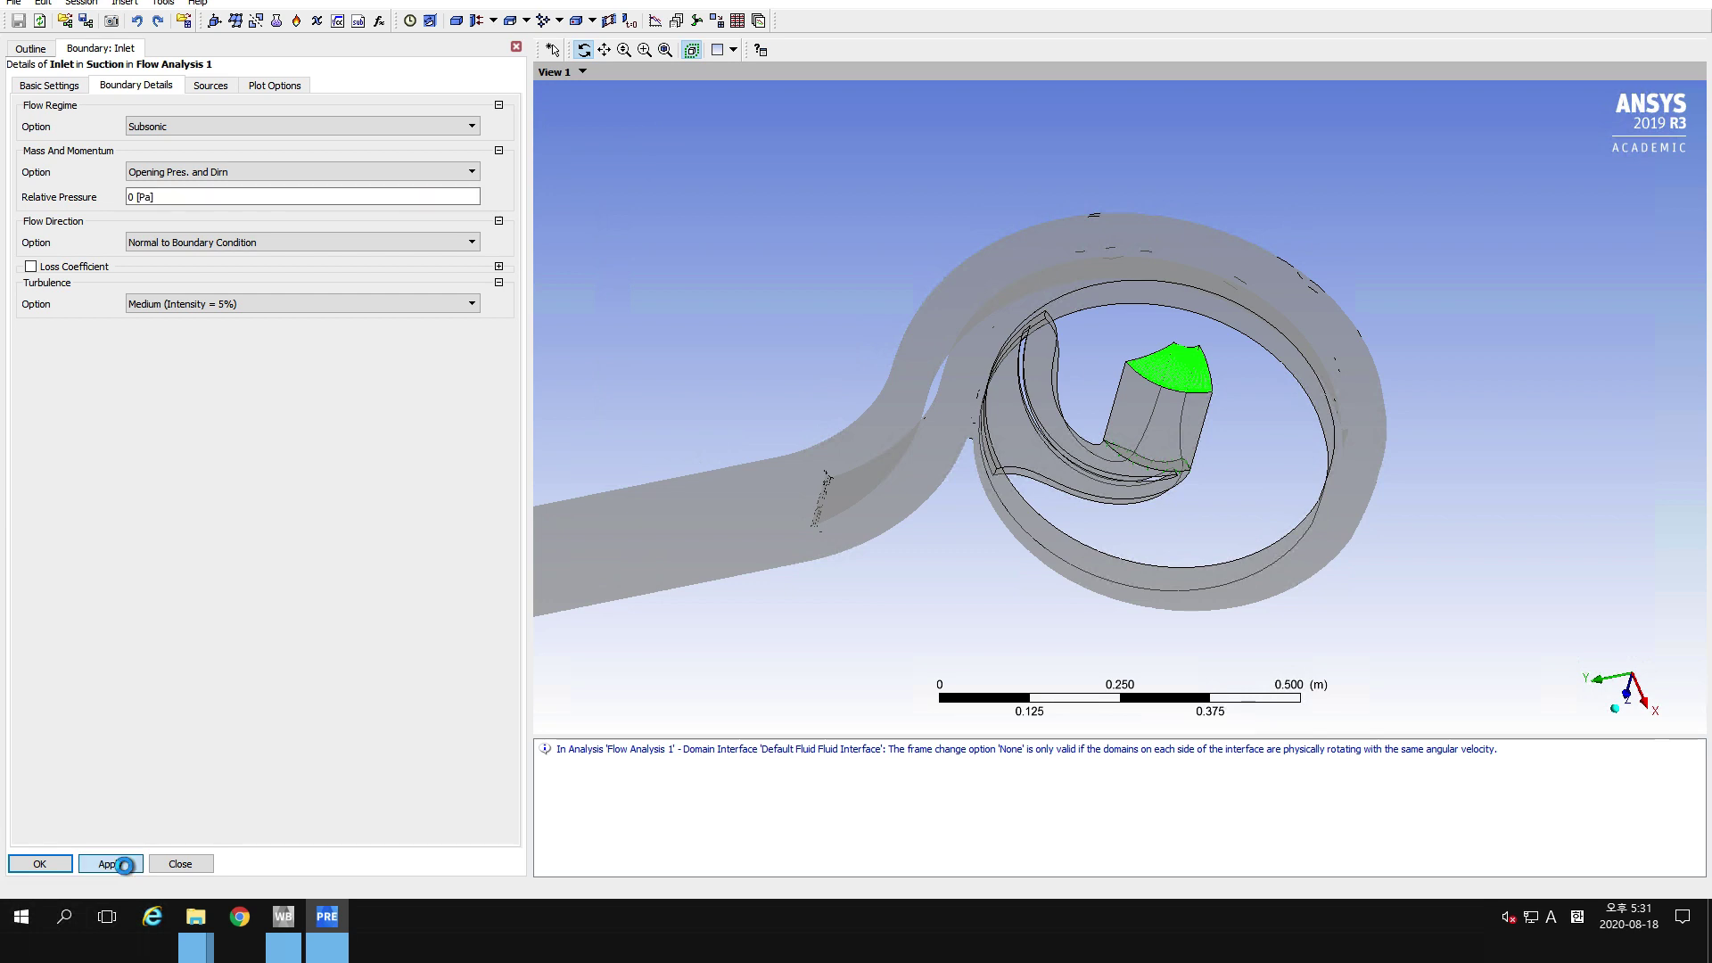
left_click(39, 864)
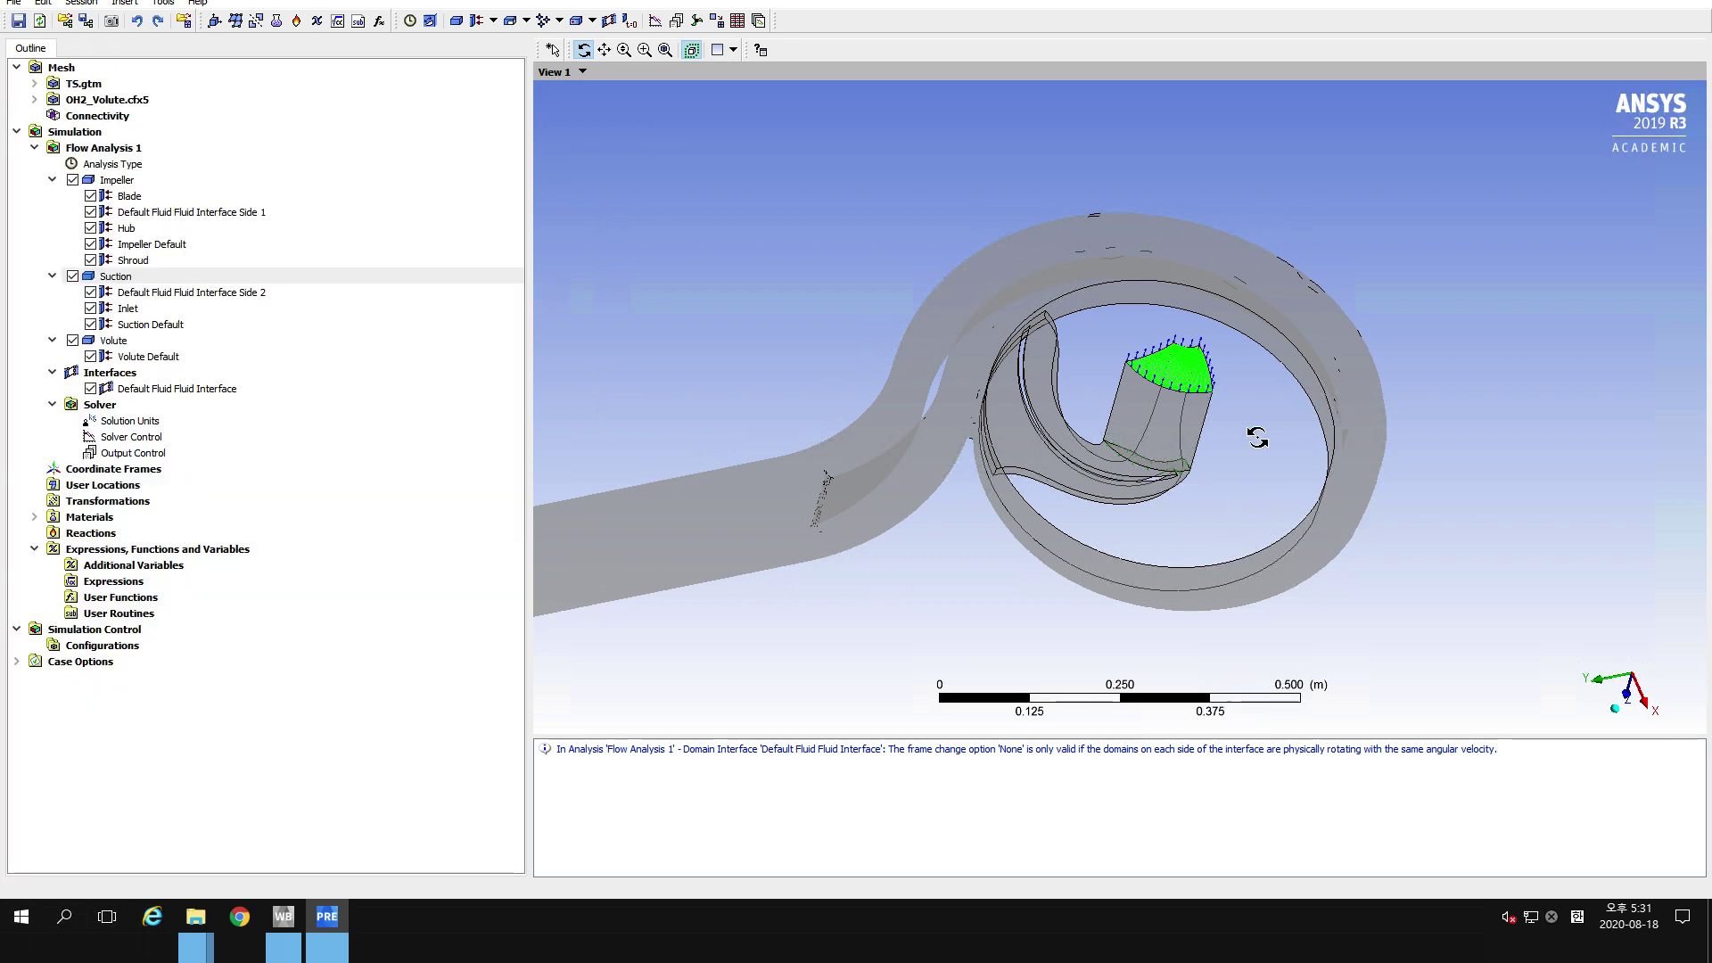
Insert a boundary named Outlet in the Volute domain.
left_click_drag(1245, 367, 1378, 403)
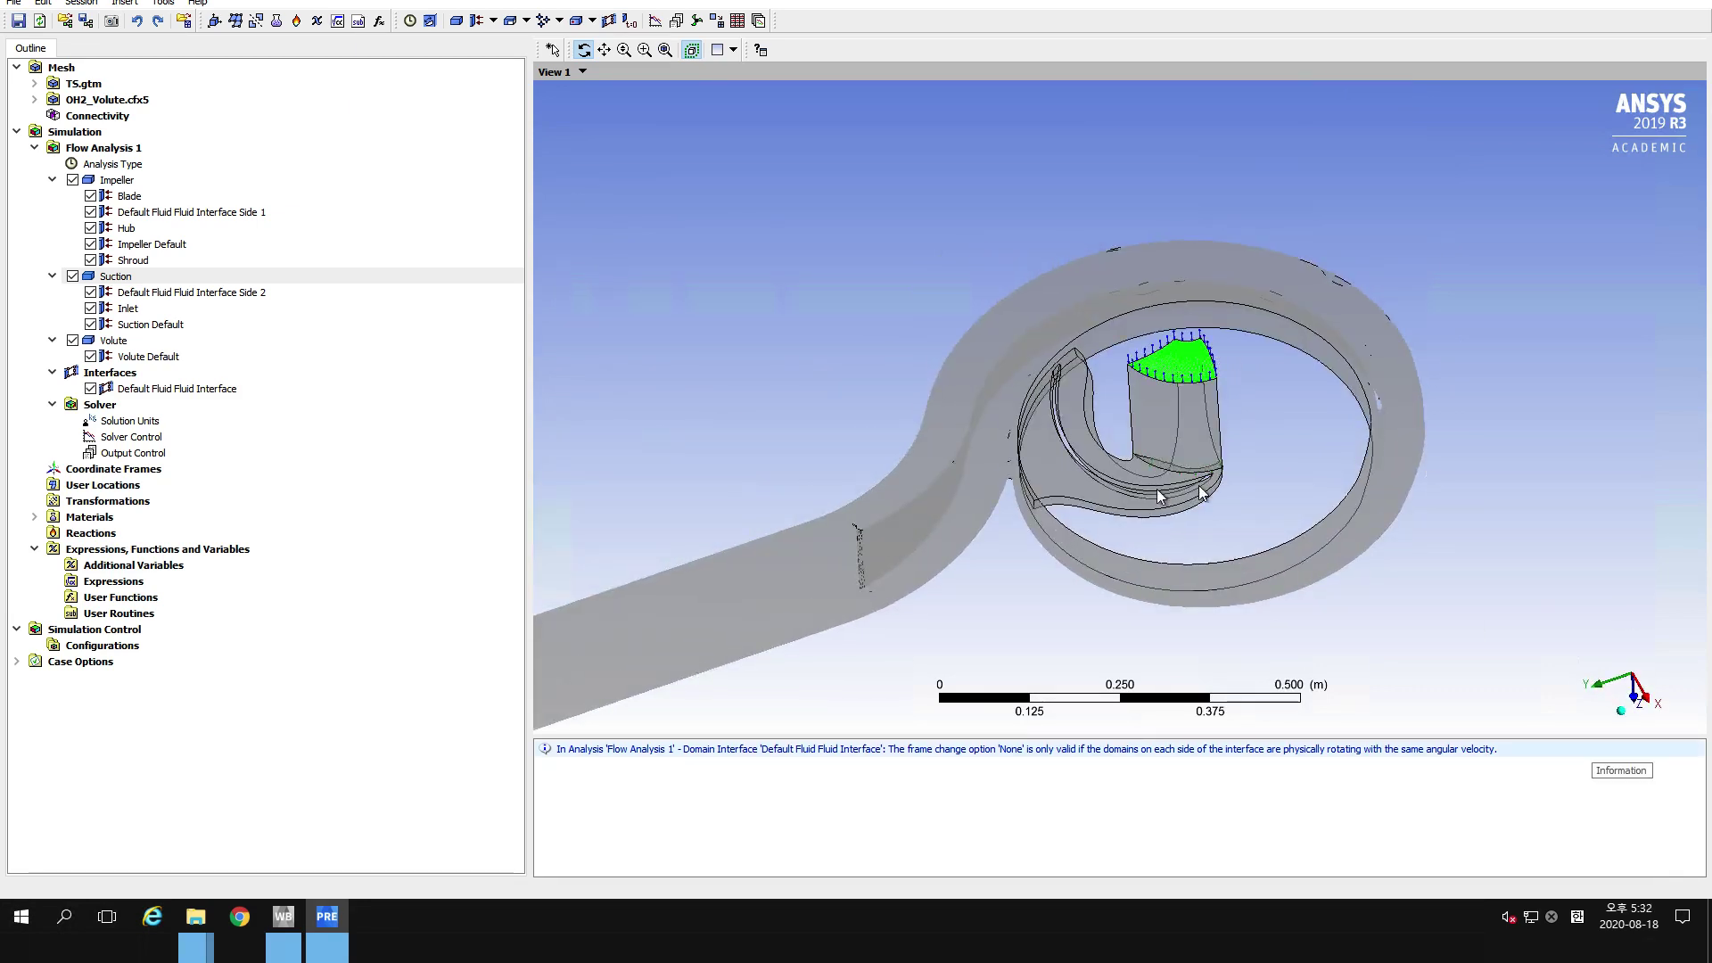
left_click(108, 345)
right_click(108, 343)
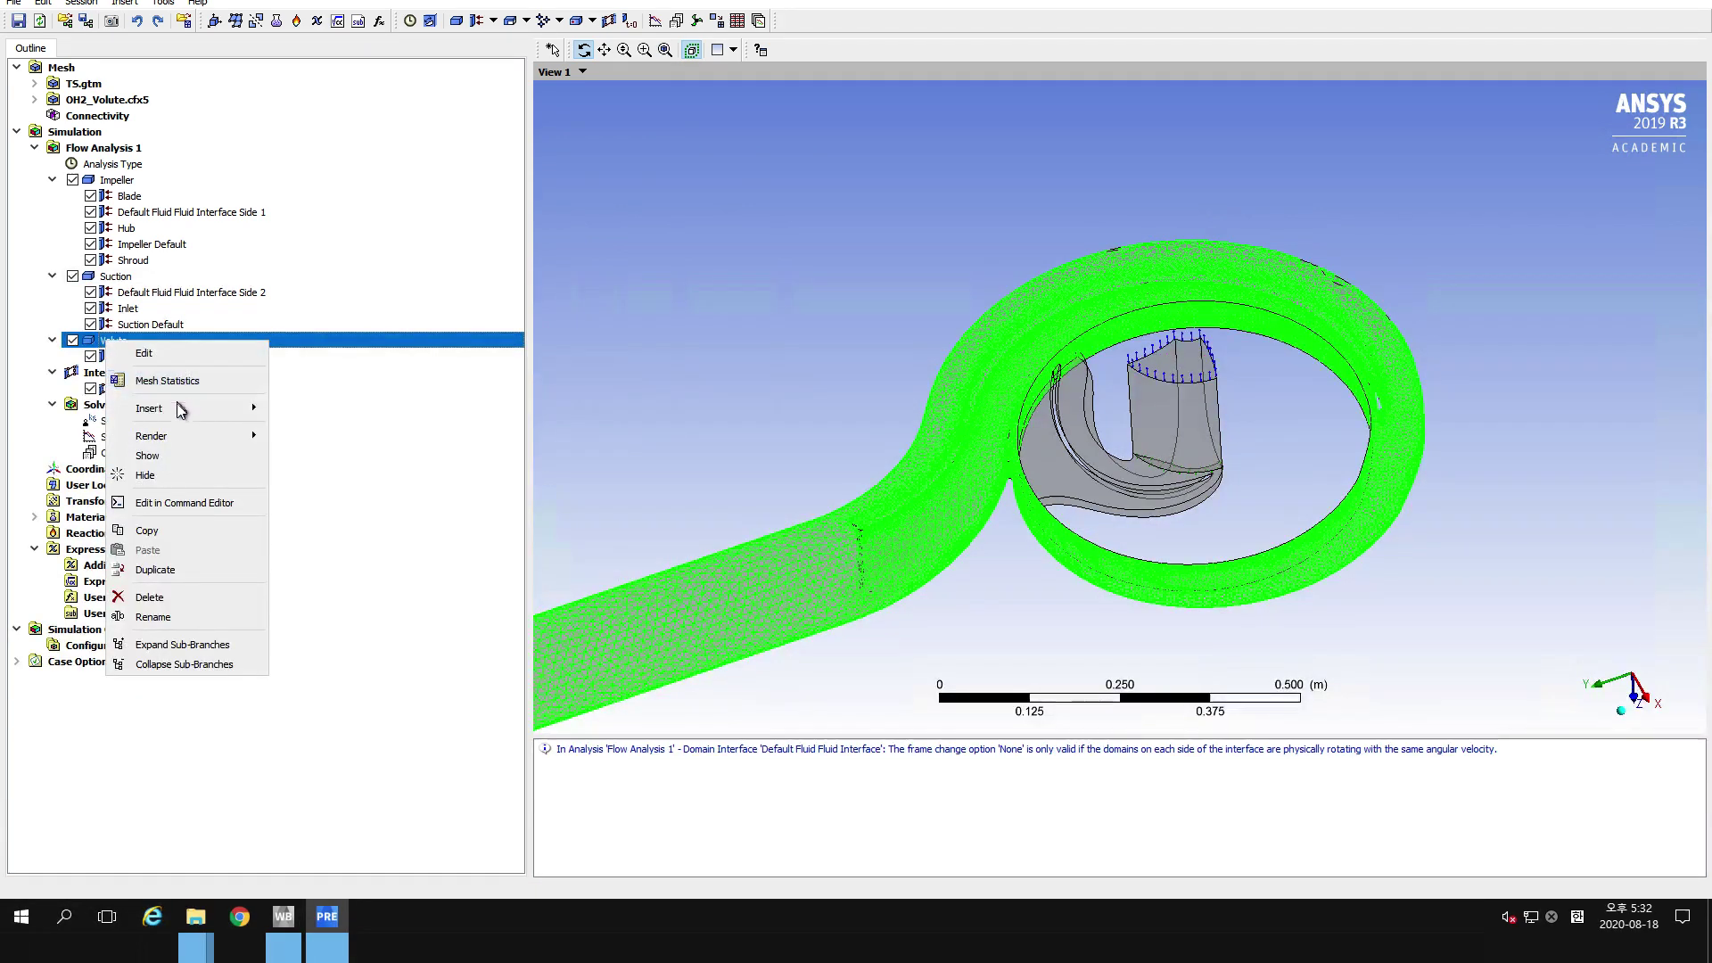
mouse_move(179, 410)
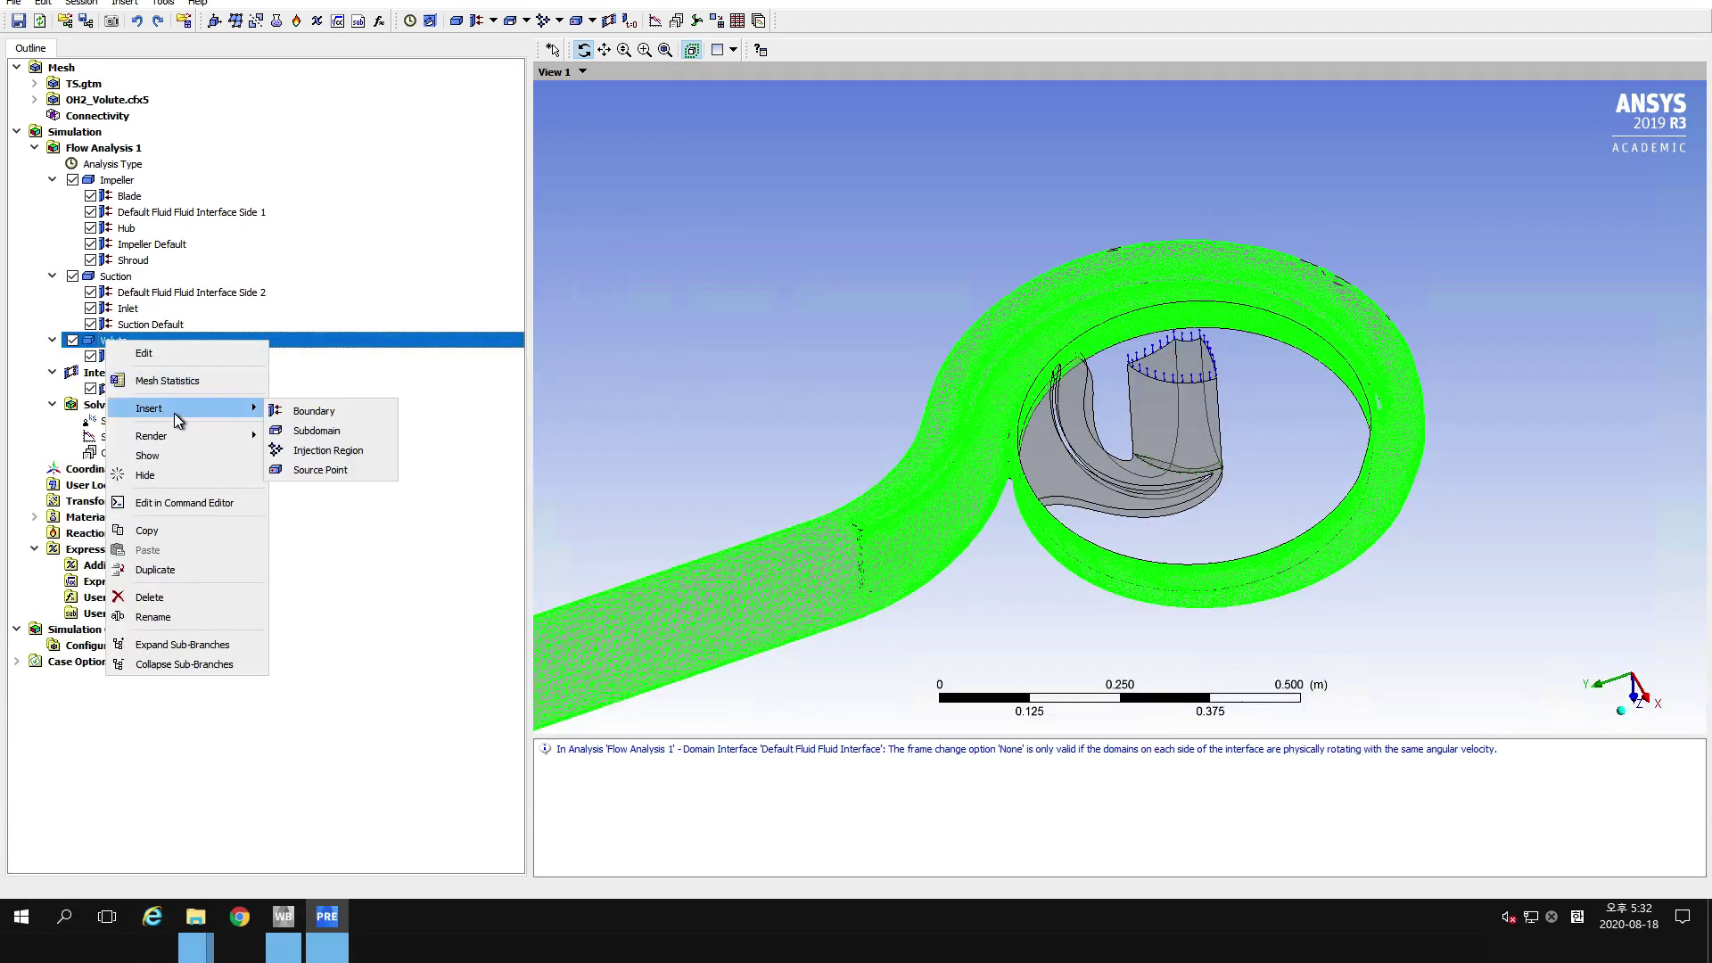
left_click(320, 413)
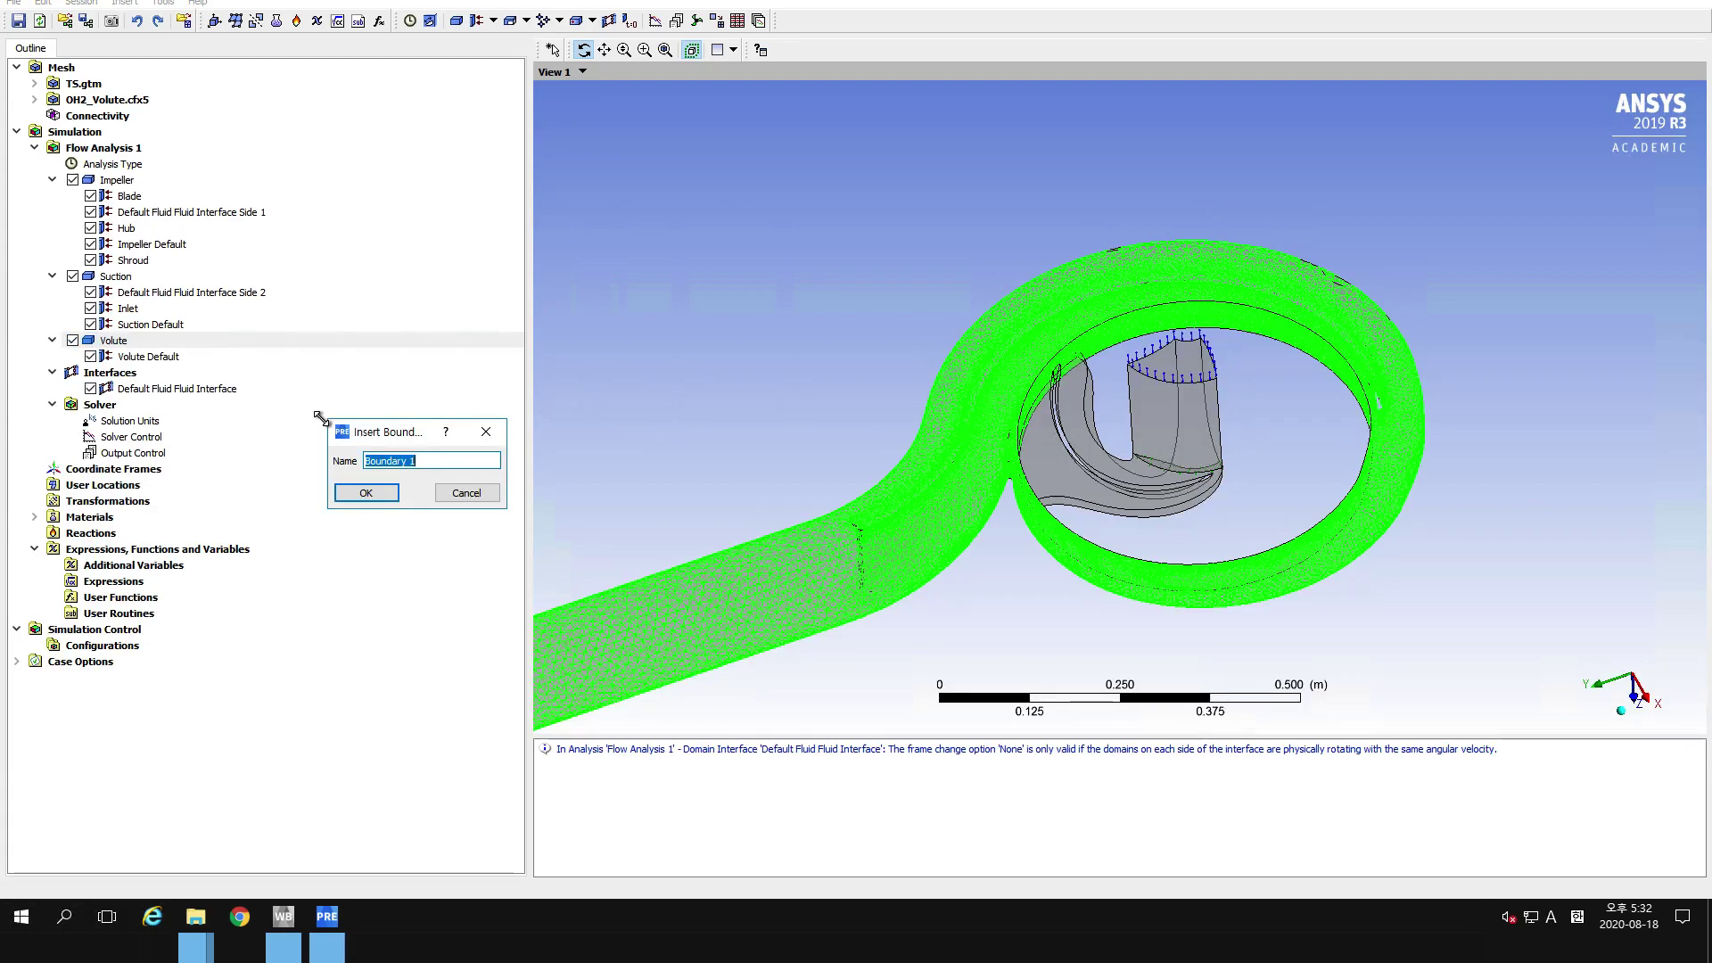
type("Outlet")
left_click(380, 500)
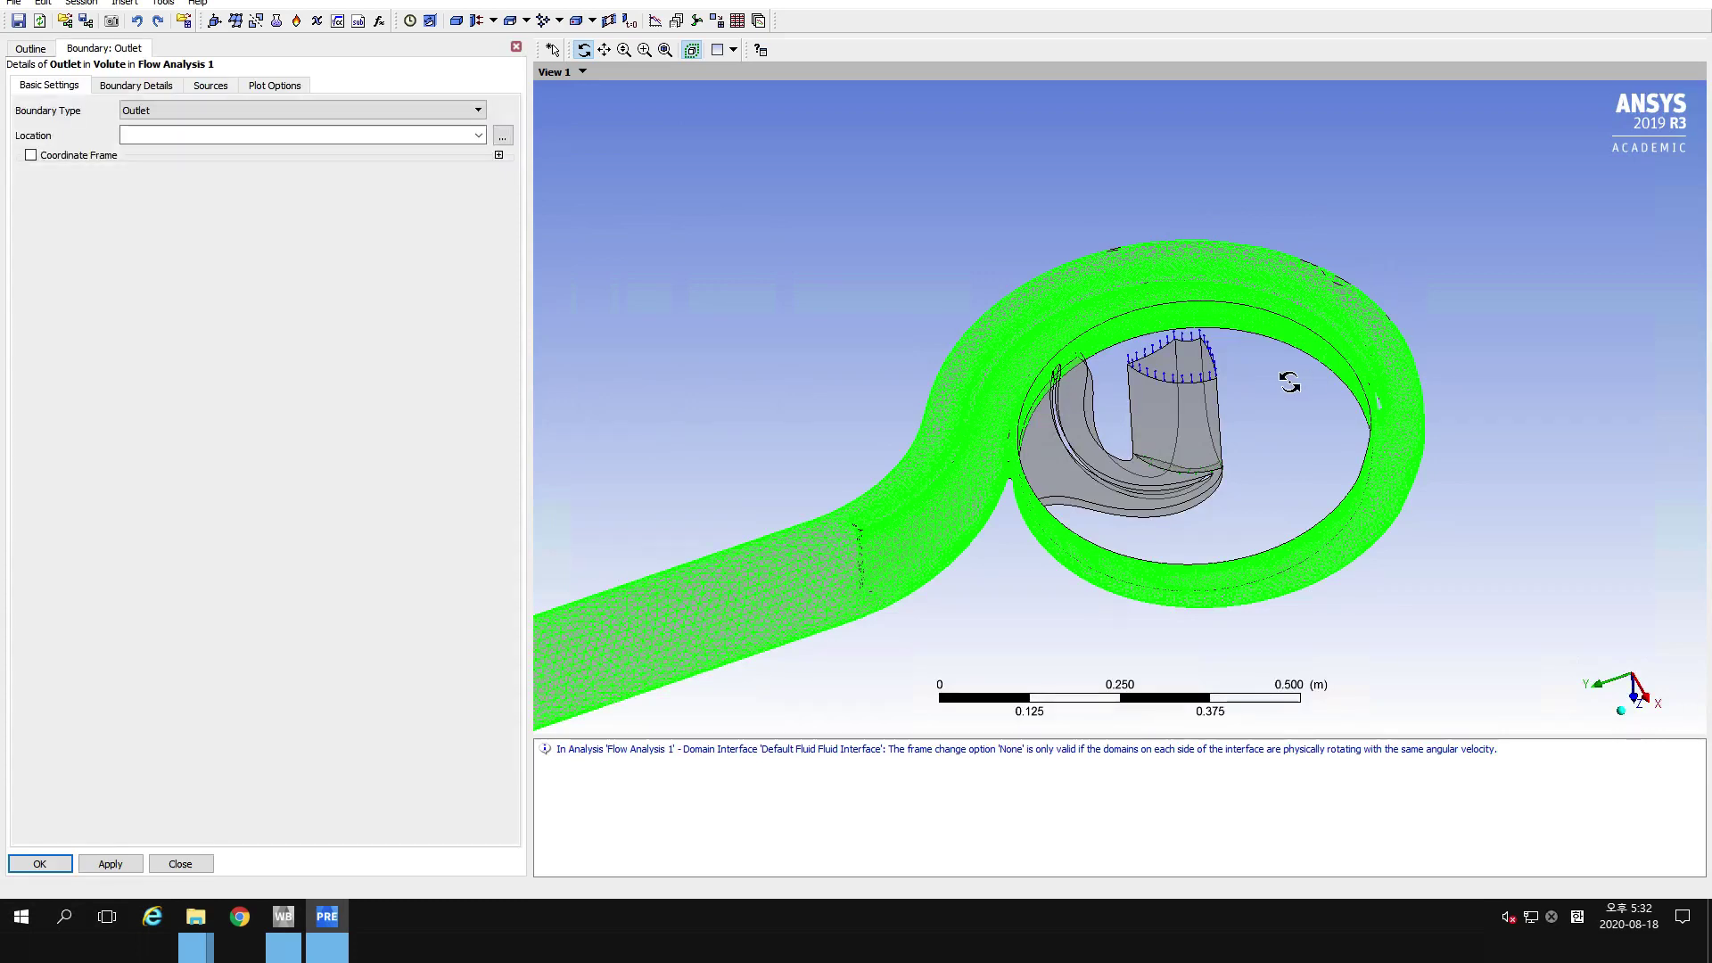
Locate the Outlet boundary on the OUTLET region at the end of the volute's discharge pipe.
scroll(1207, 382, "down", 1)
middle_click_drag(1208, 382, 1336, 314, "ctrl")
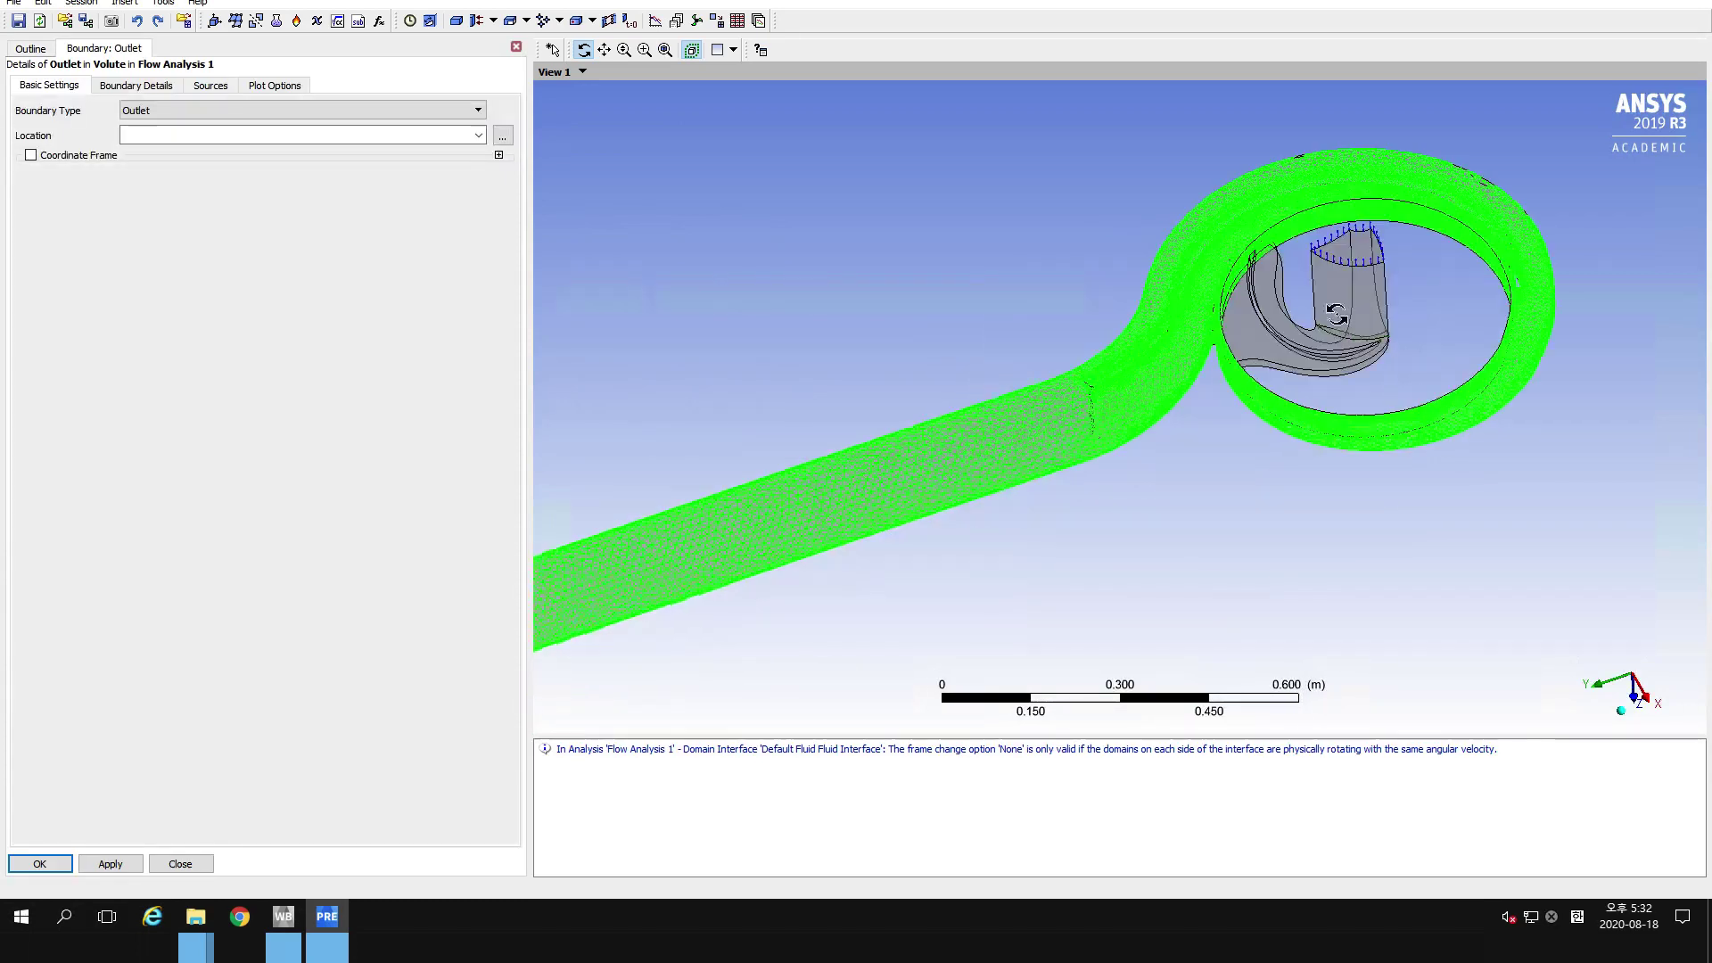
mouse_move(1084, 409)
left_mouse_down()
mouse_move(1135, 401)
mouse_move(1090, 440)
left_mouse_up()
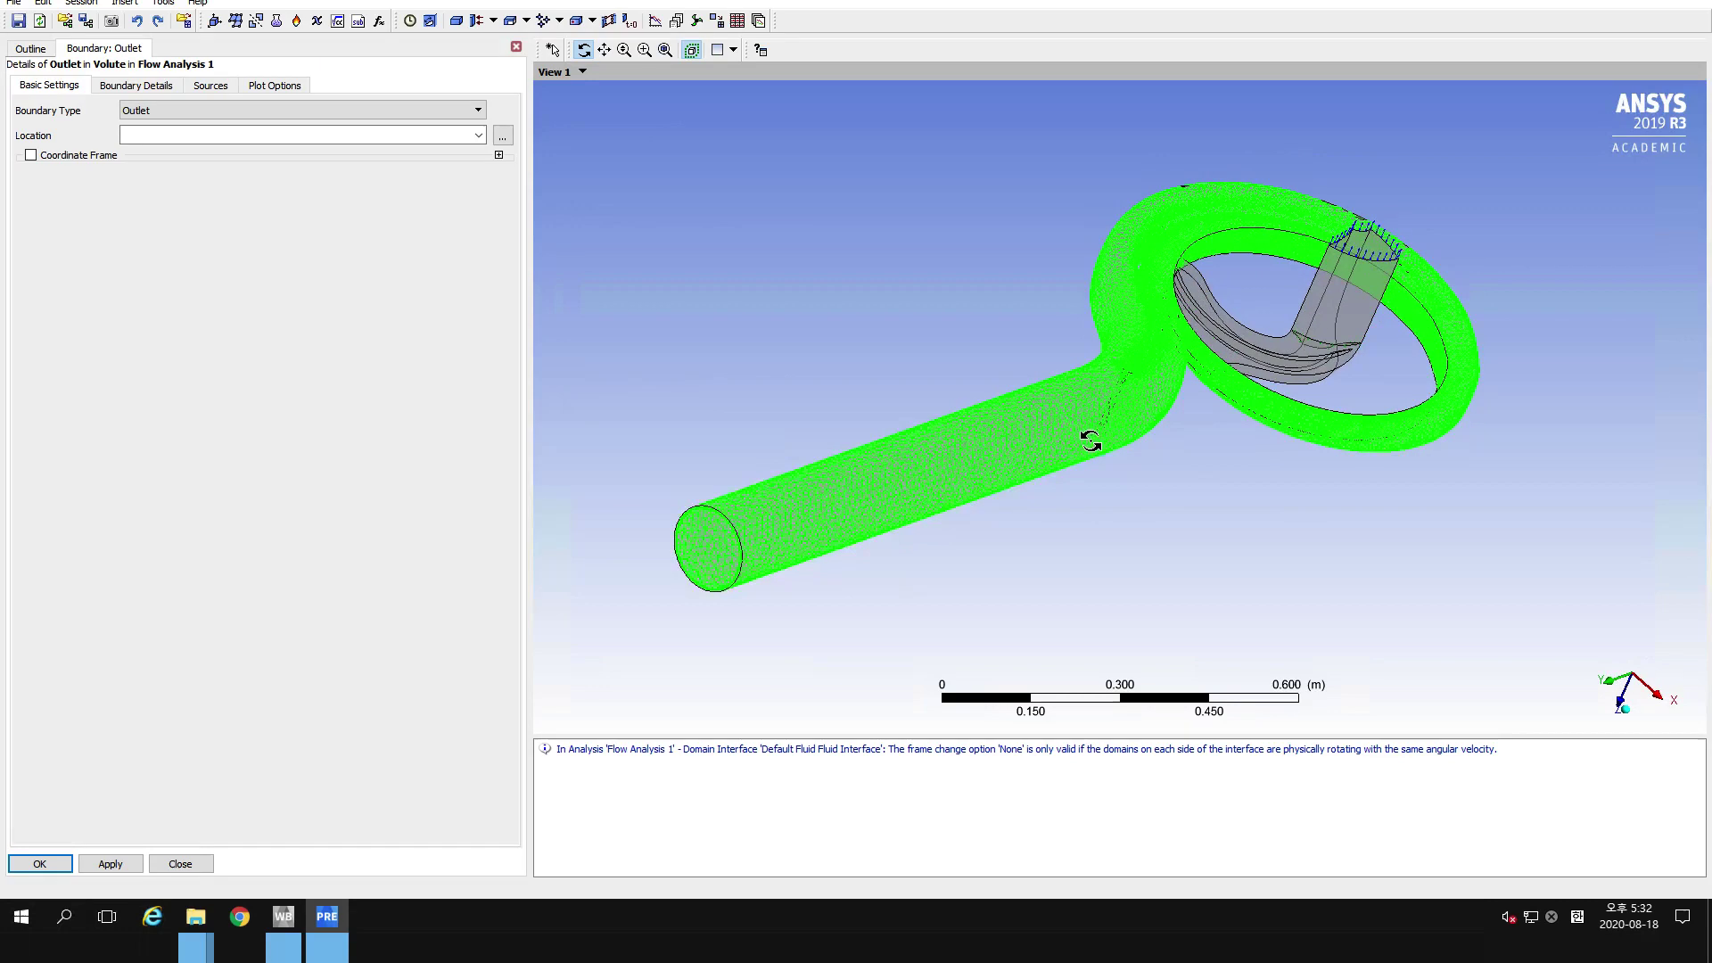
middle_click_drag(1090, 441, 1120, 378, "ctrl")
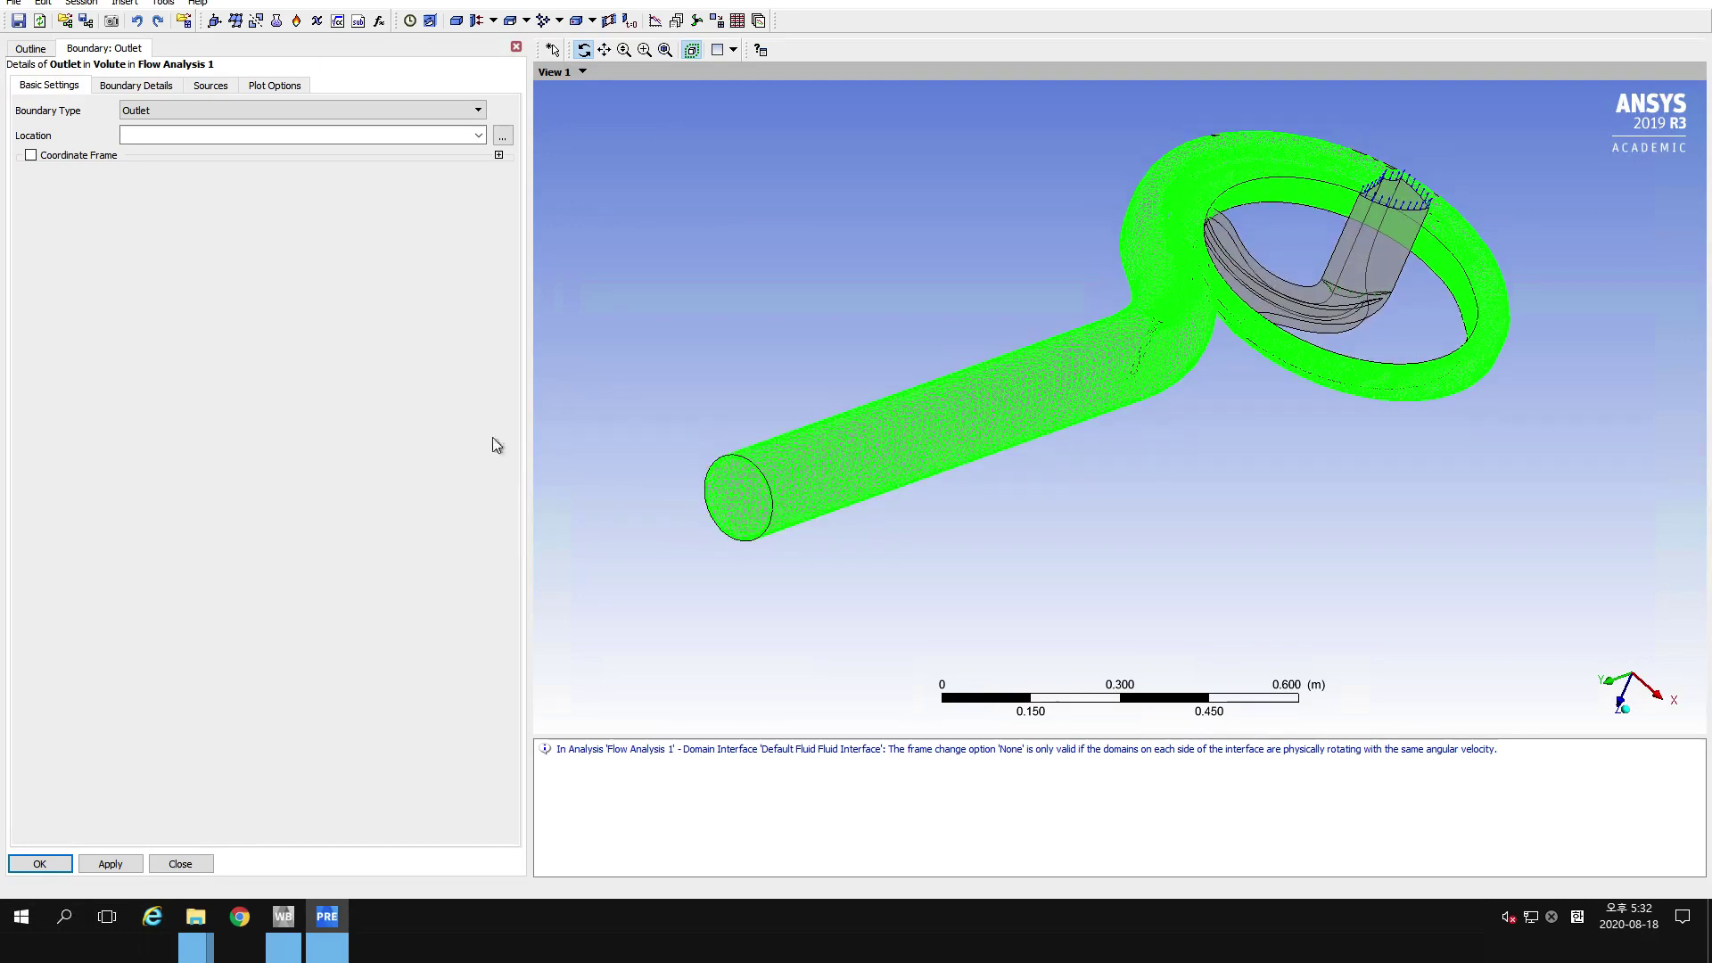
left_click(503, 136)
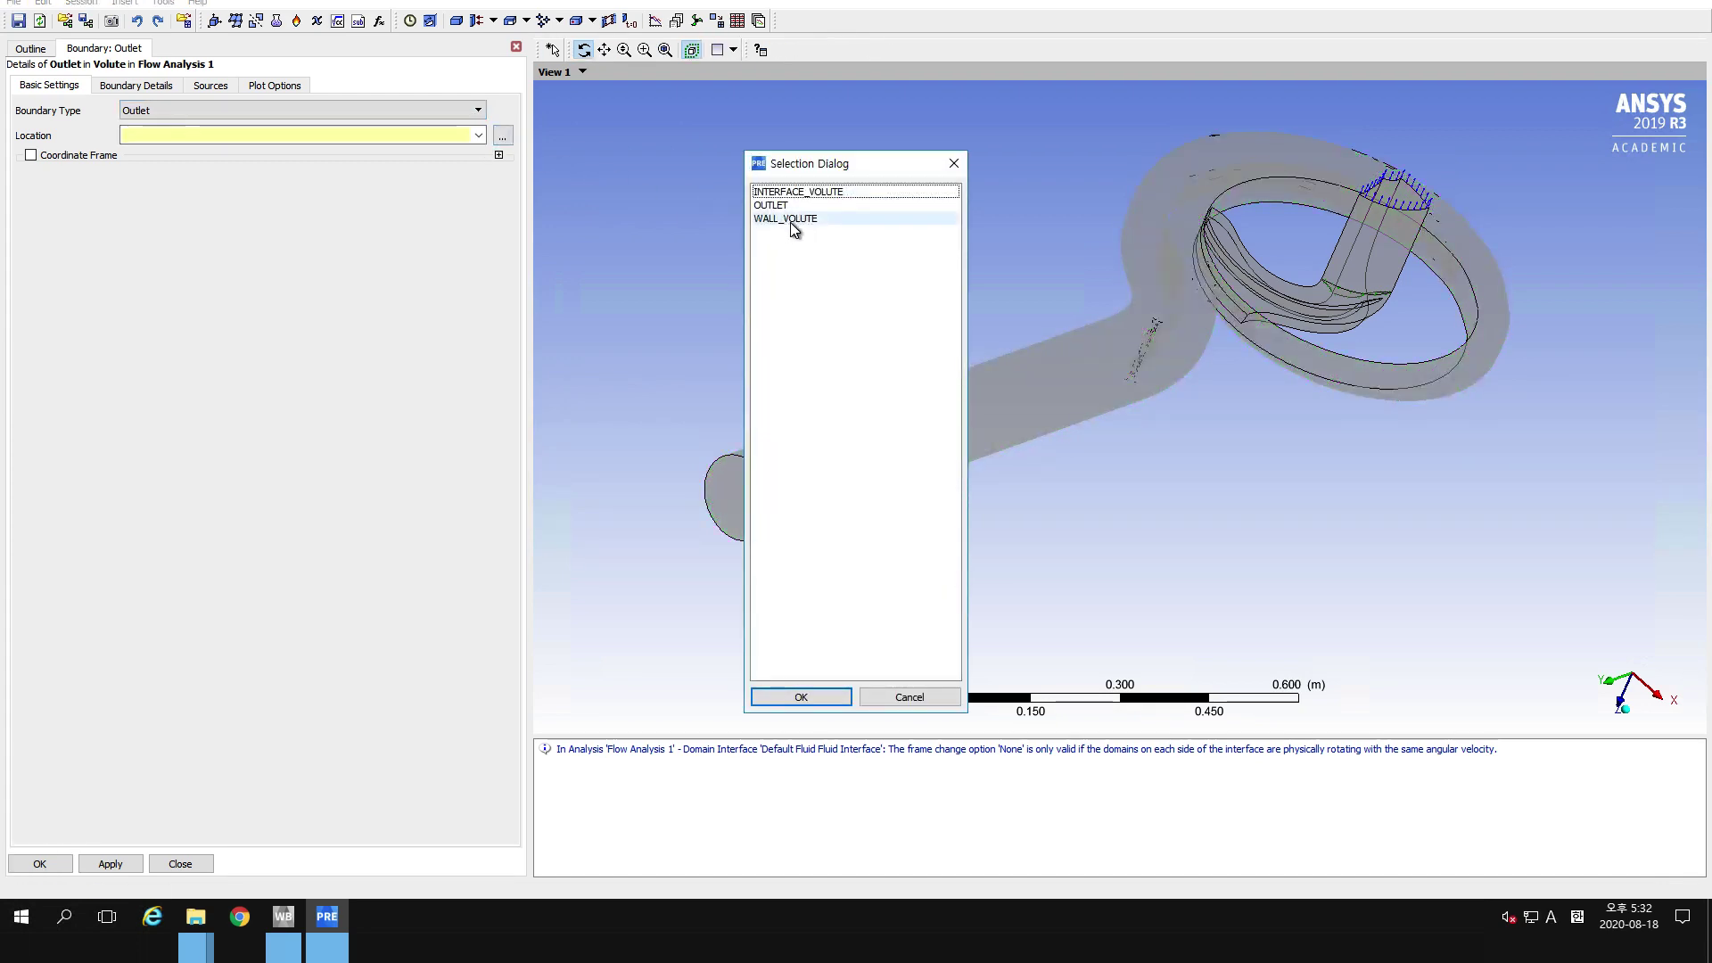
left_click(774, 205)
left_click_drag(814, 169, 941, 154)
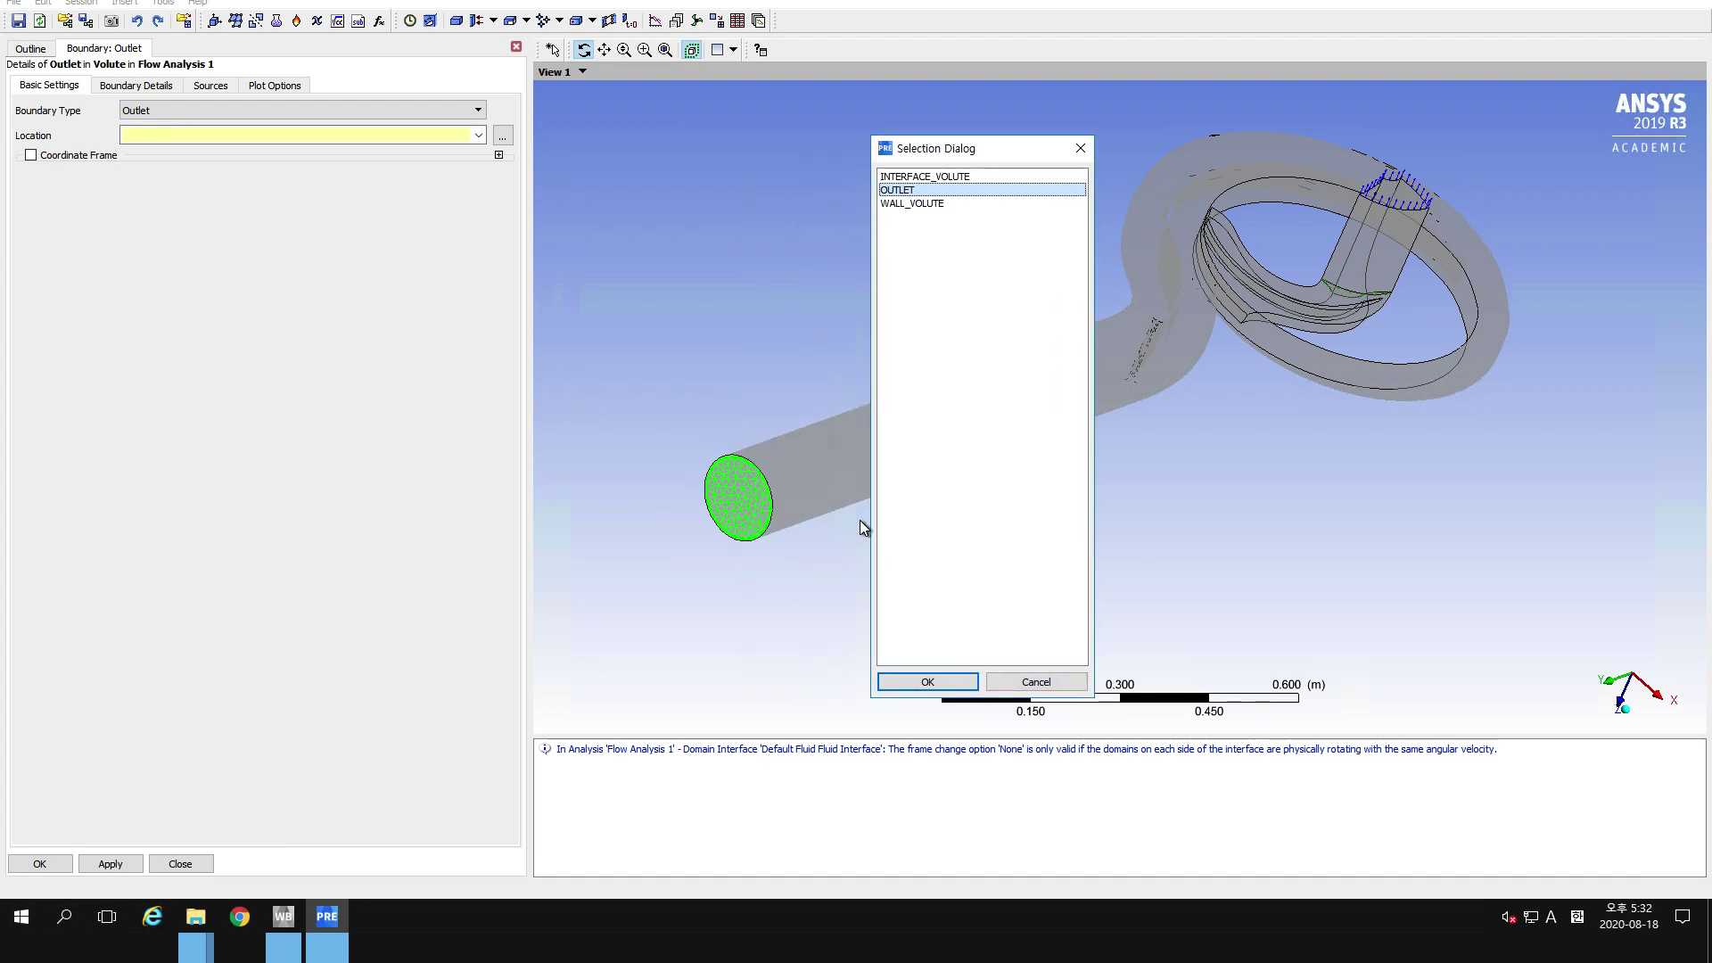
left_click(917, 687)
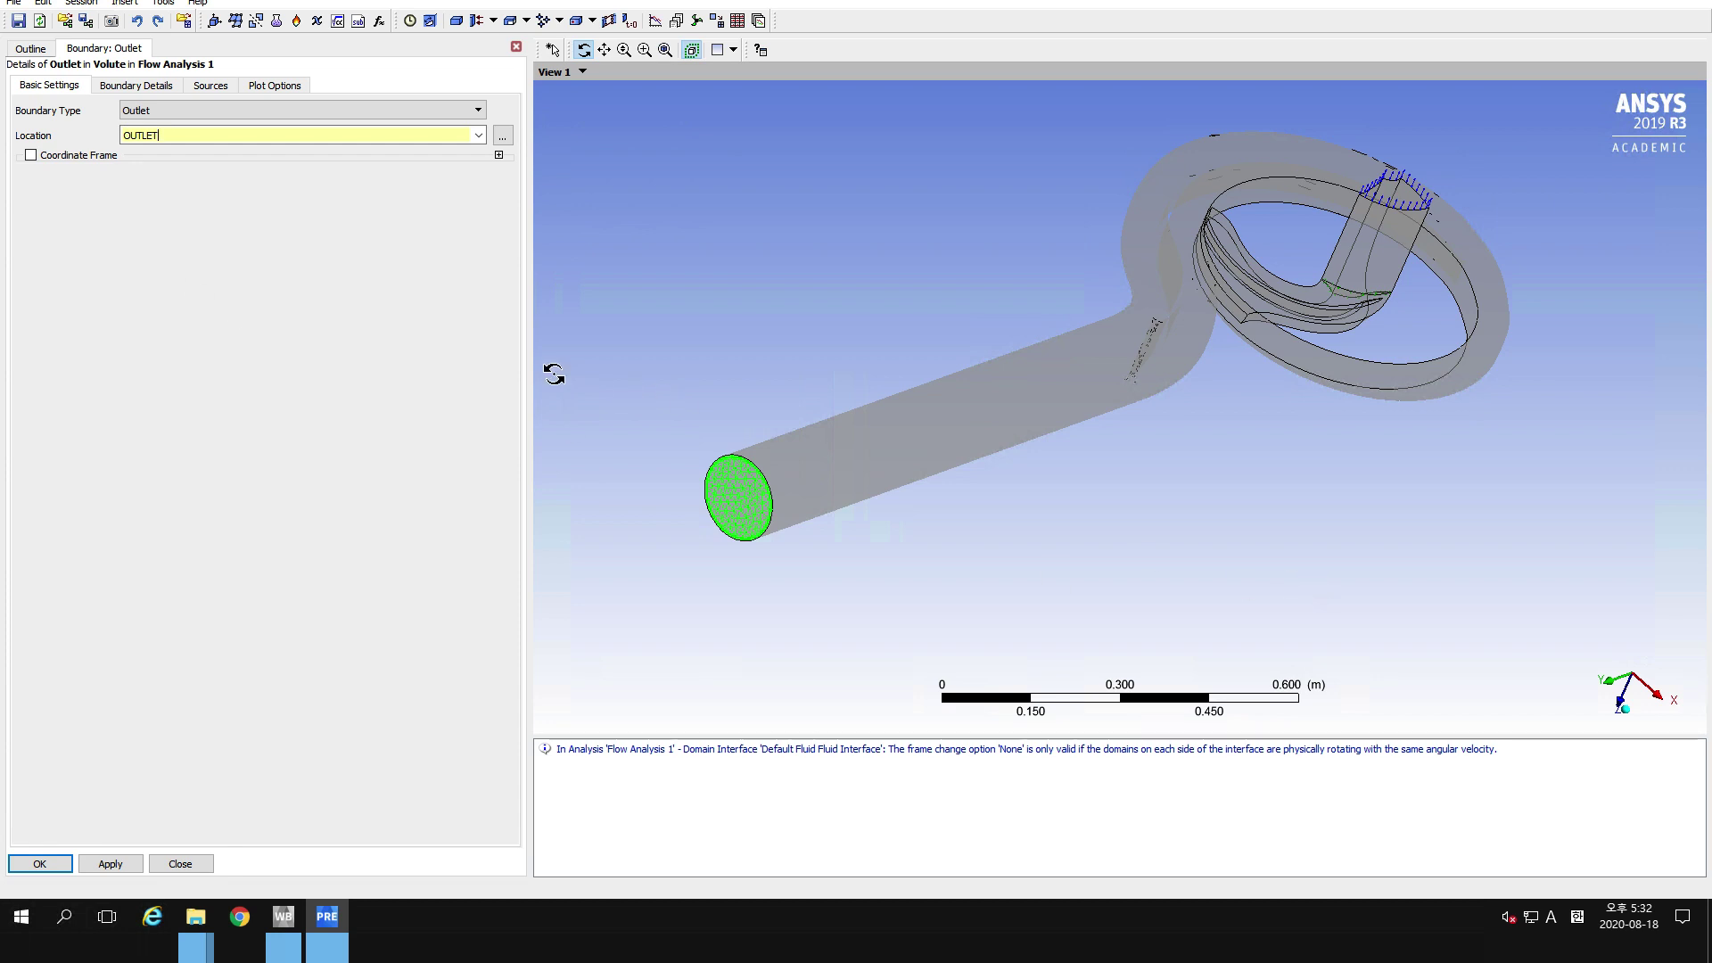
Set the Outlet's mass and momentum option to Mass Flow Rate with 152 kg s^-1, and accept the boundary.
left_click(160, 87)
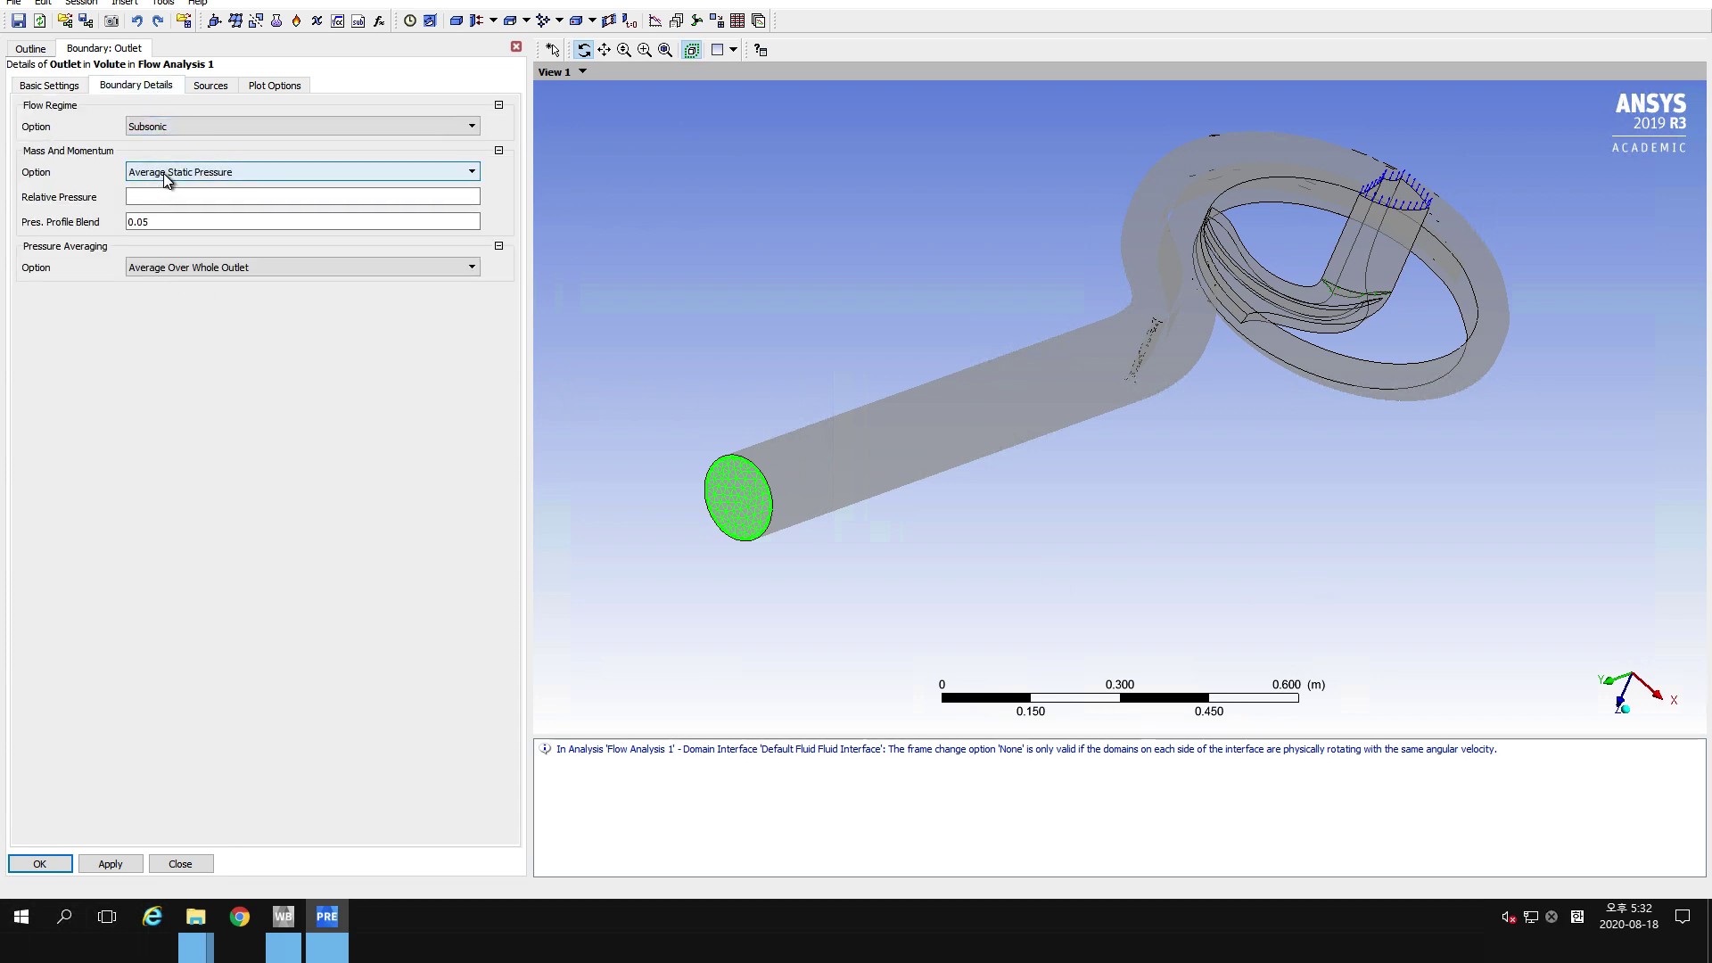
left_click(165, 172)
left_click(159, 237)
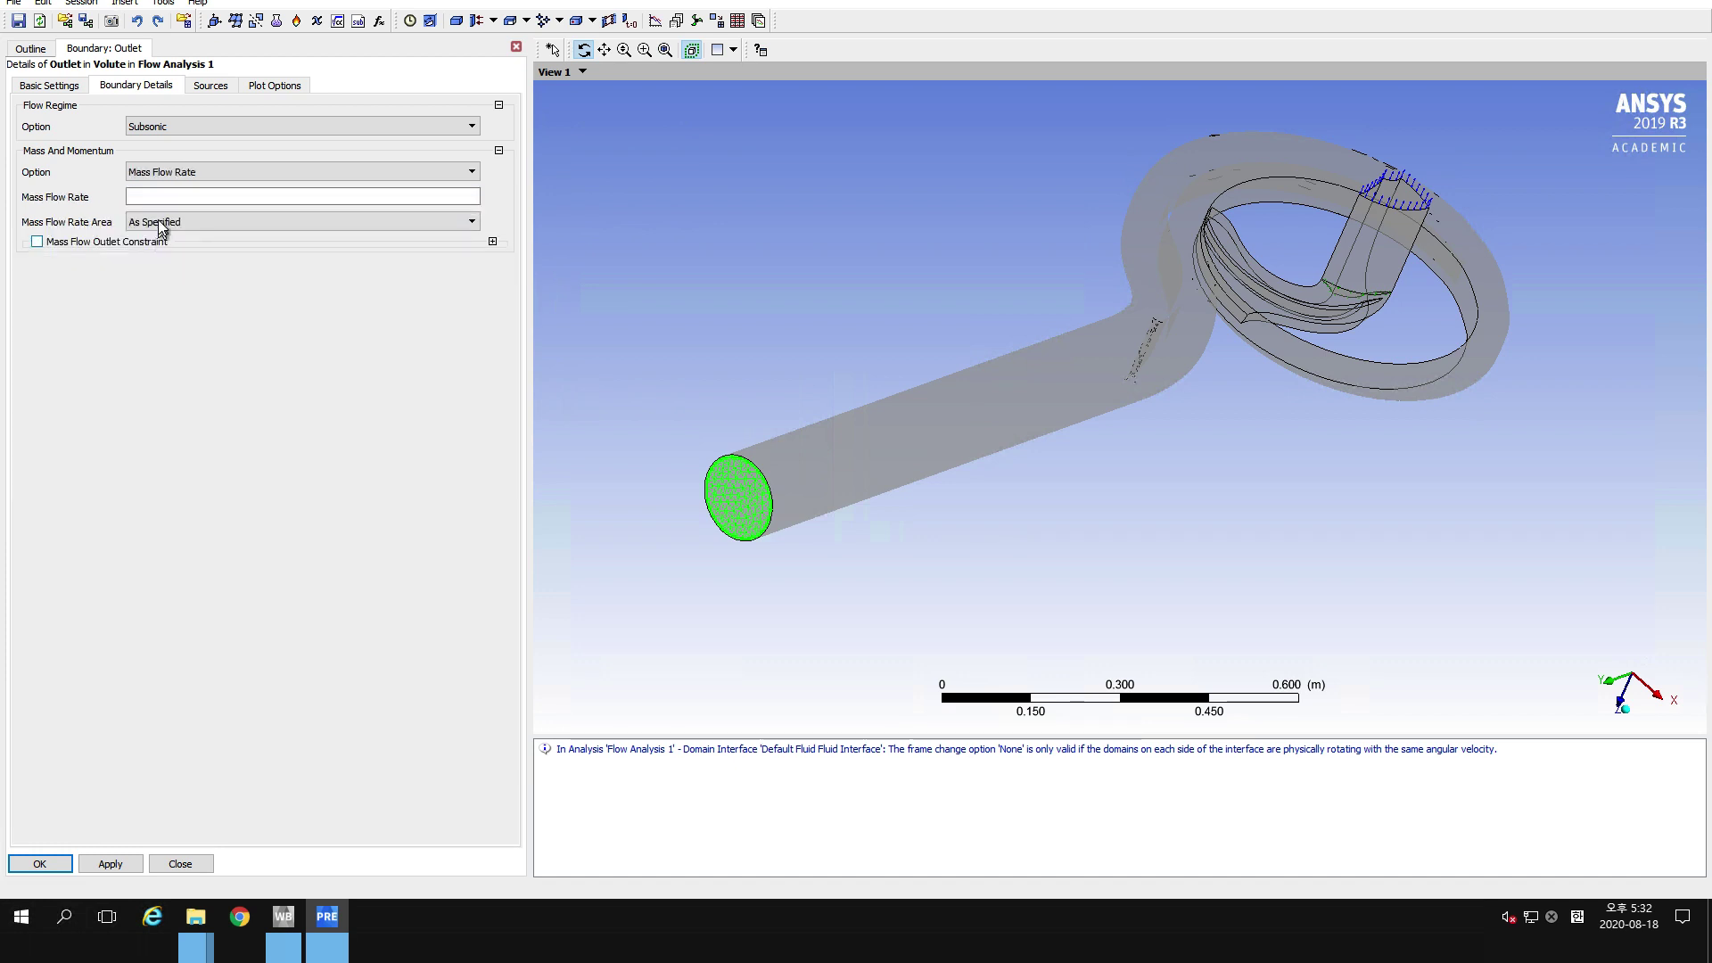
left_click(152, 197)
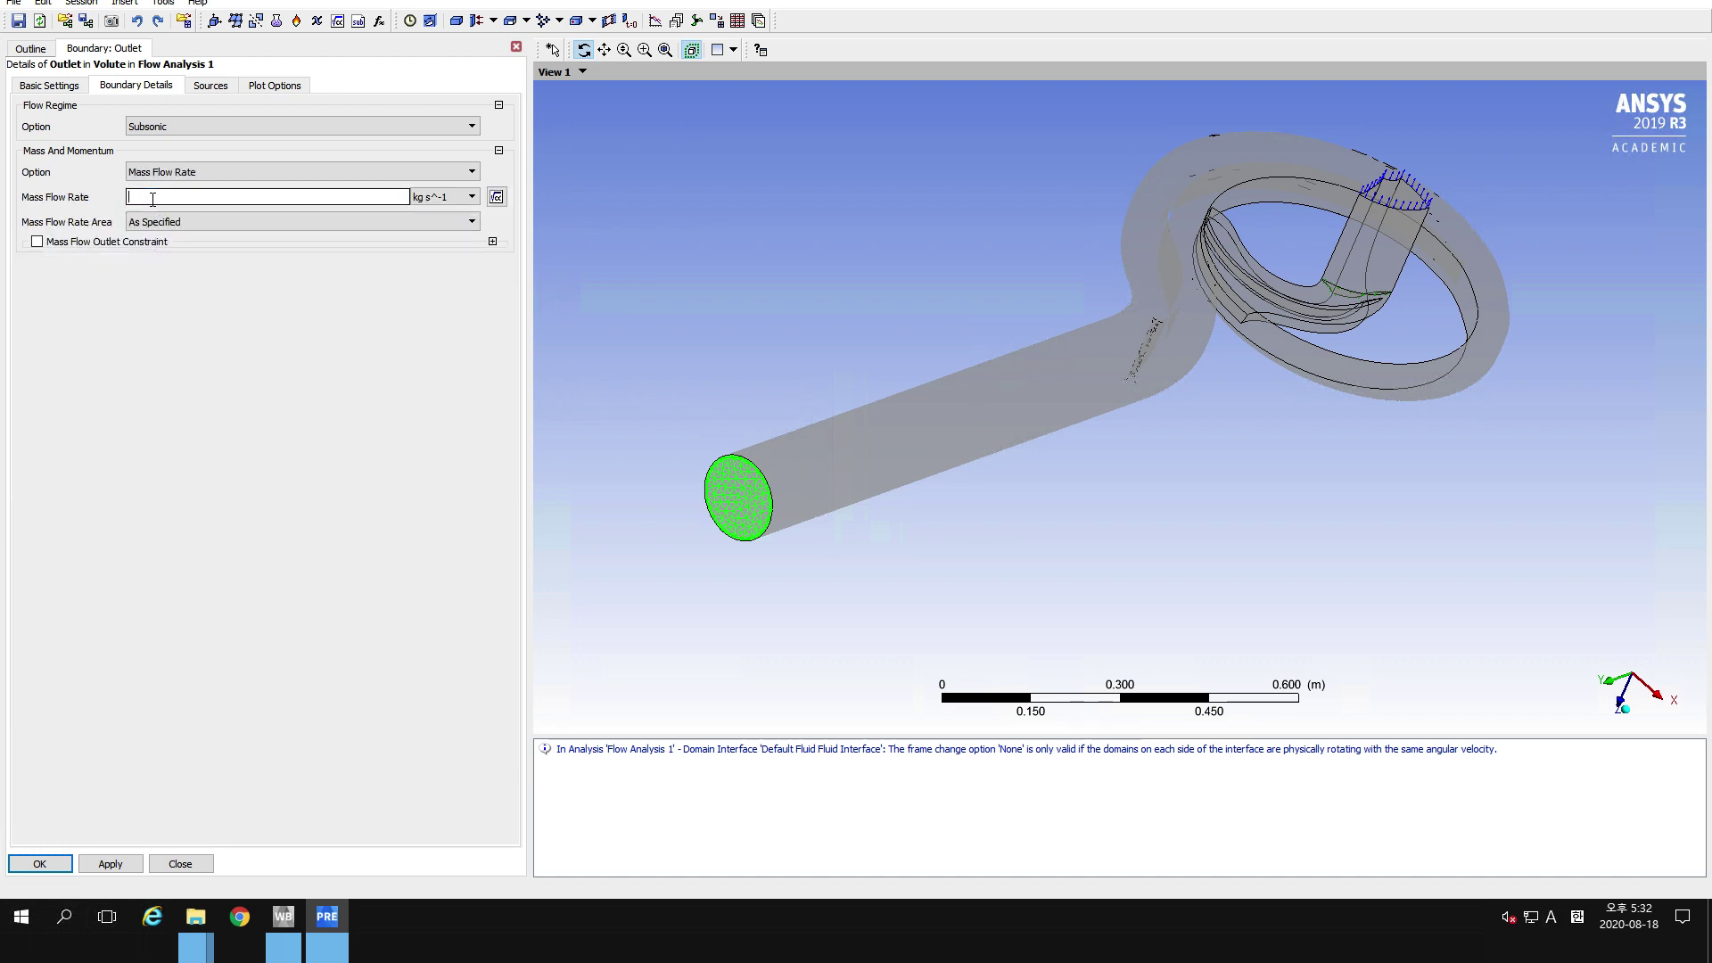
type("152")
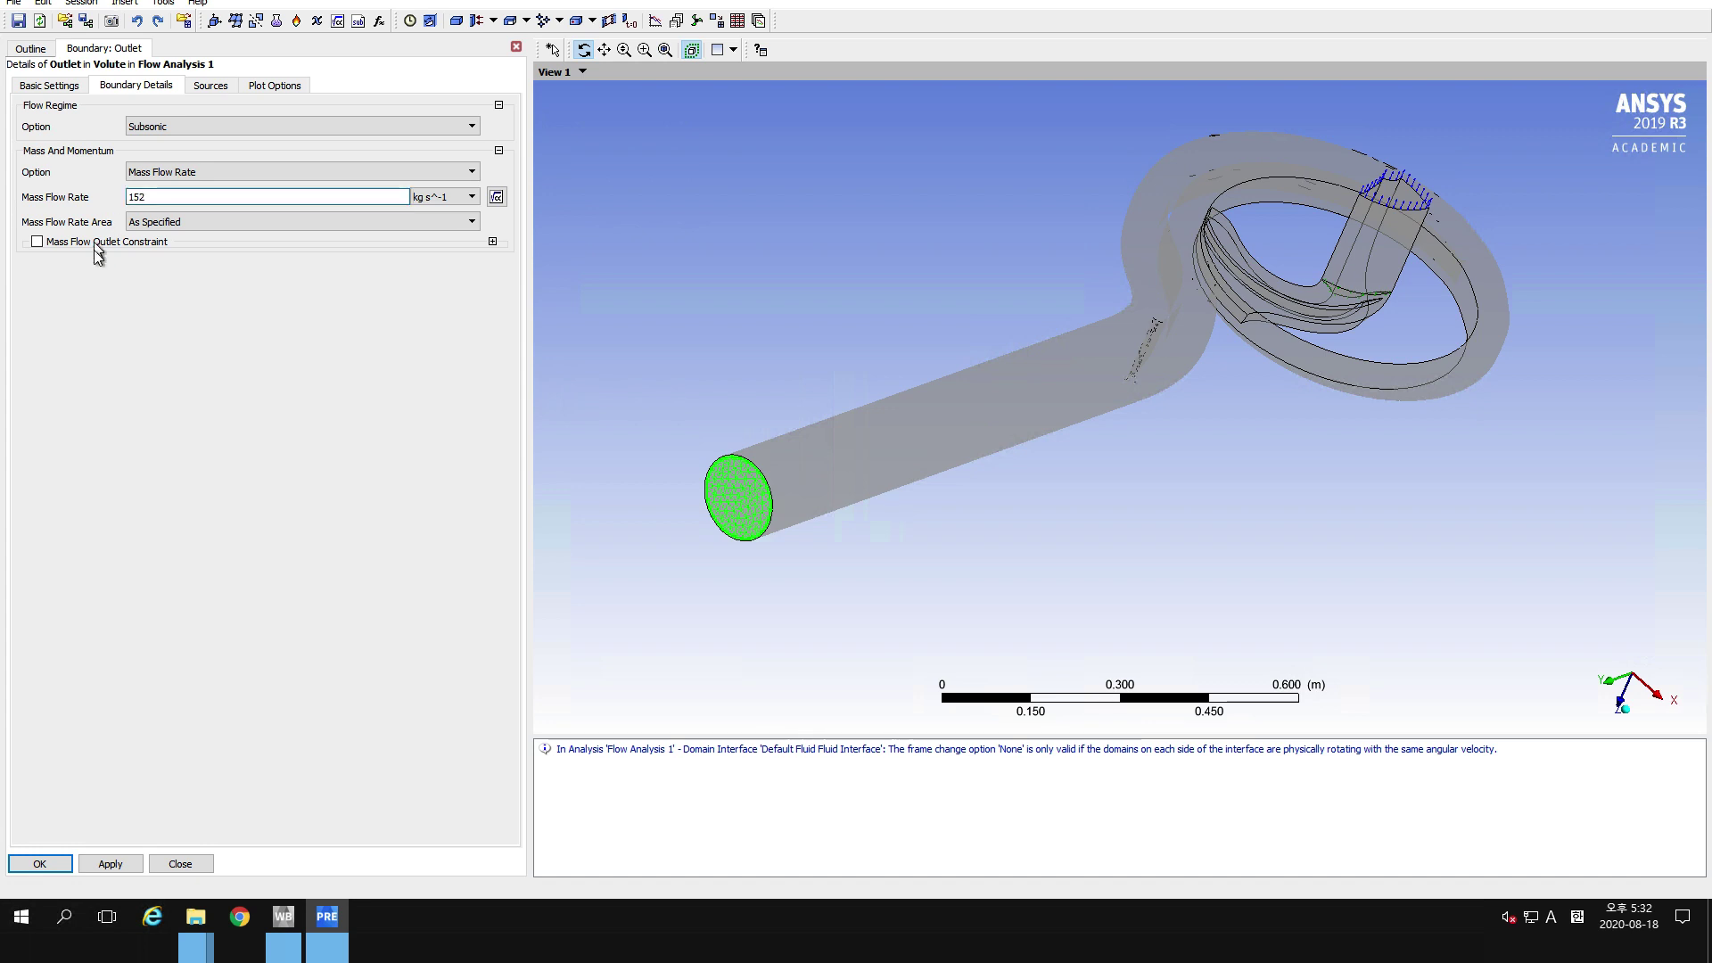
left_click(238, 421)
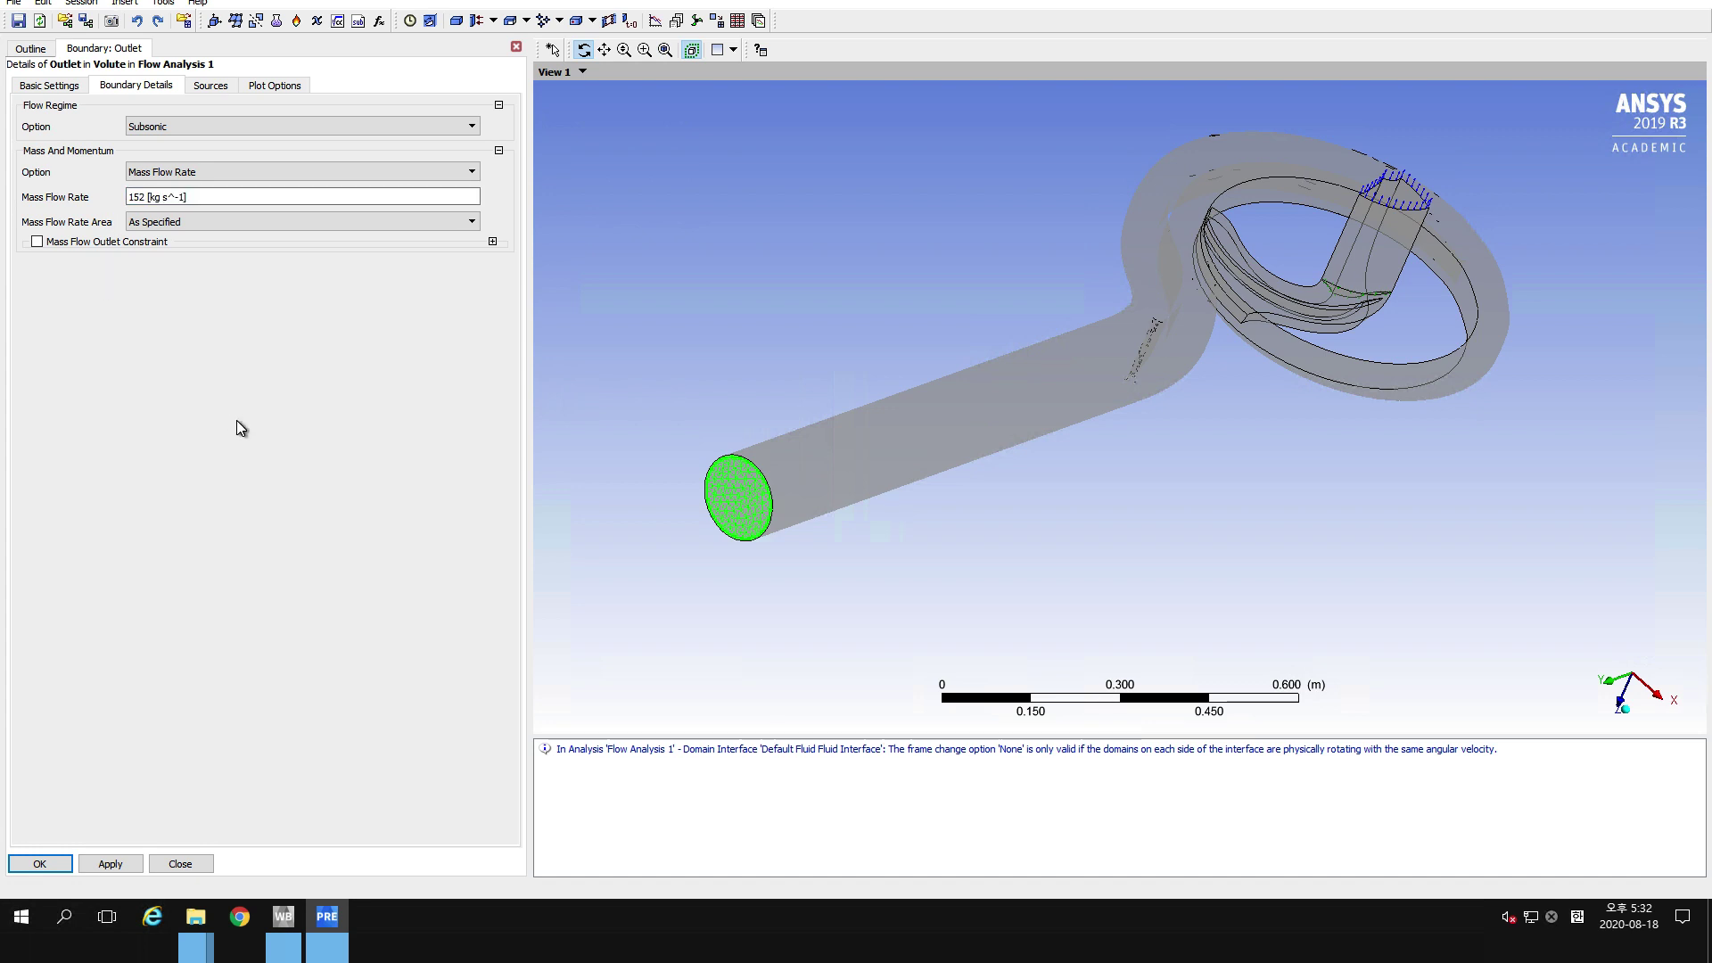
left_click(110, 863)
left_click(51, 865)
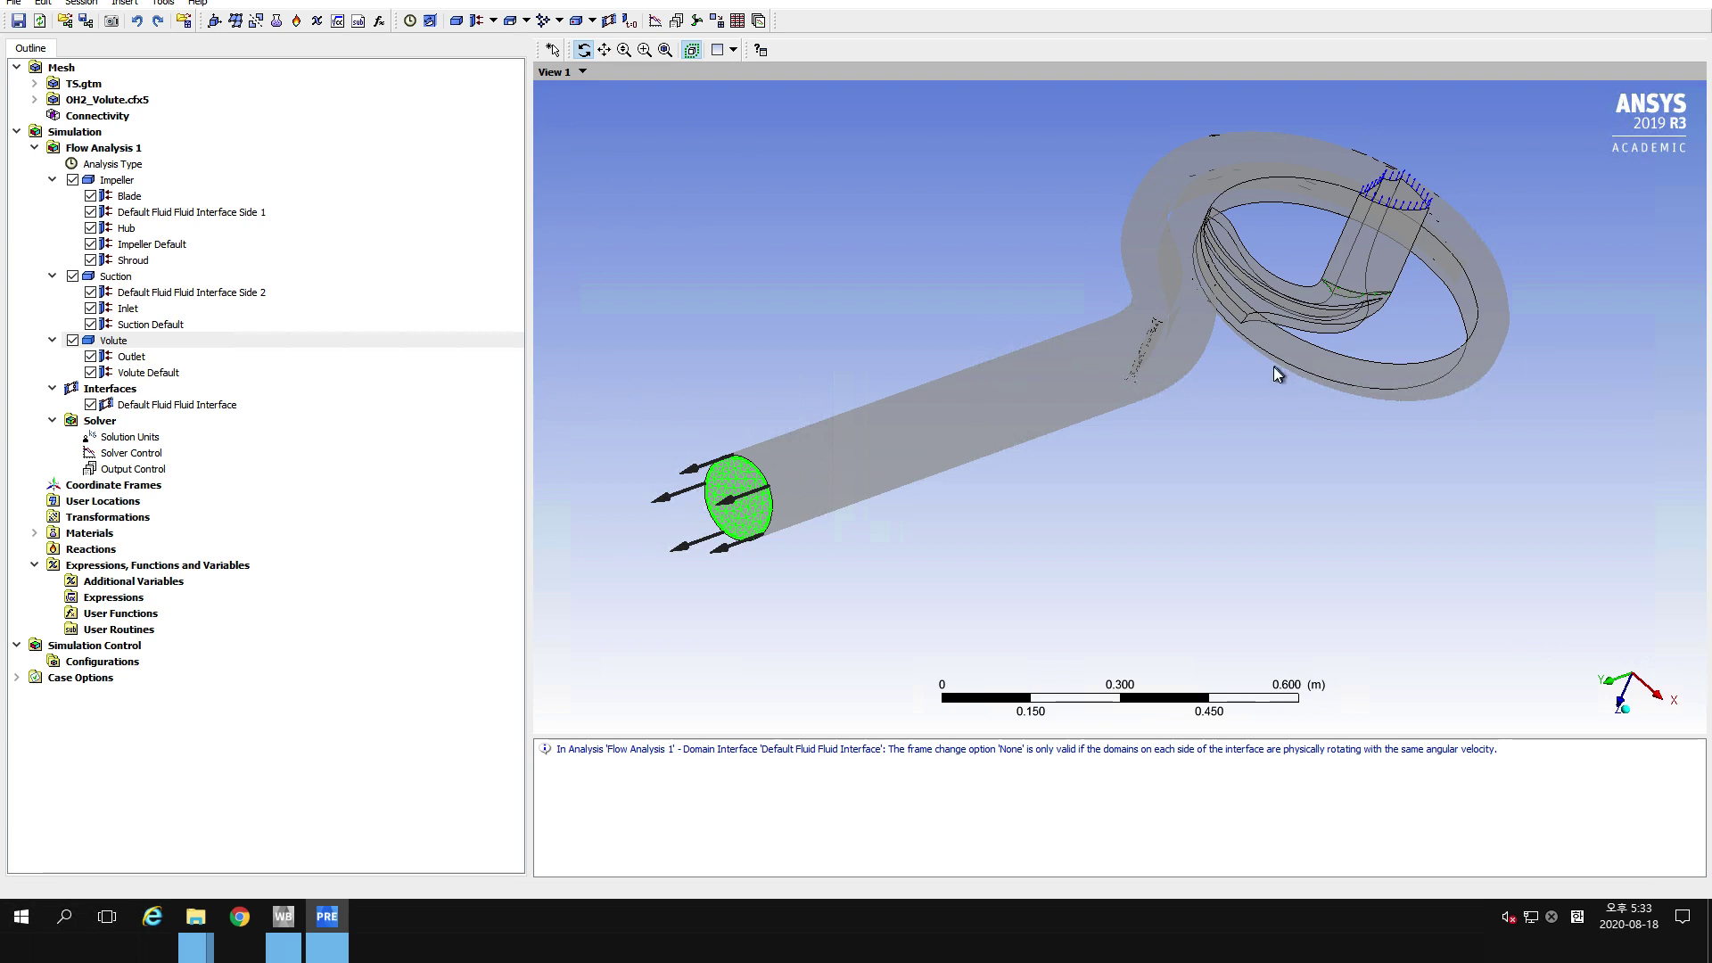
left_click_drag(1280, 371, 1235, 380)
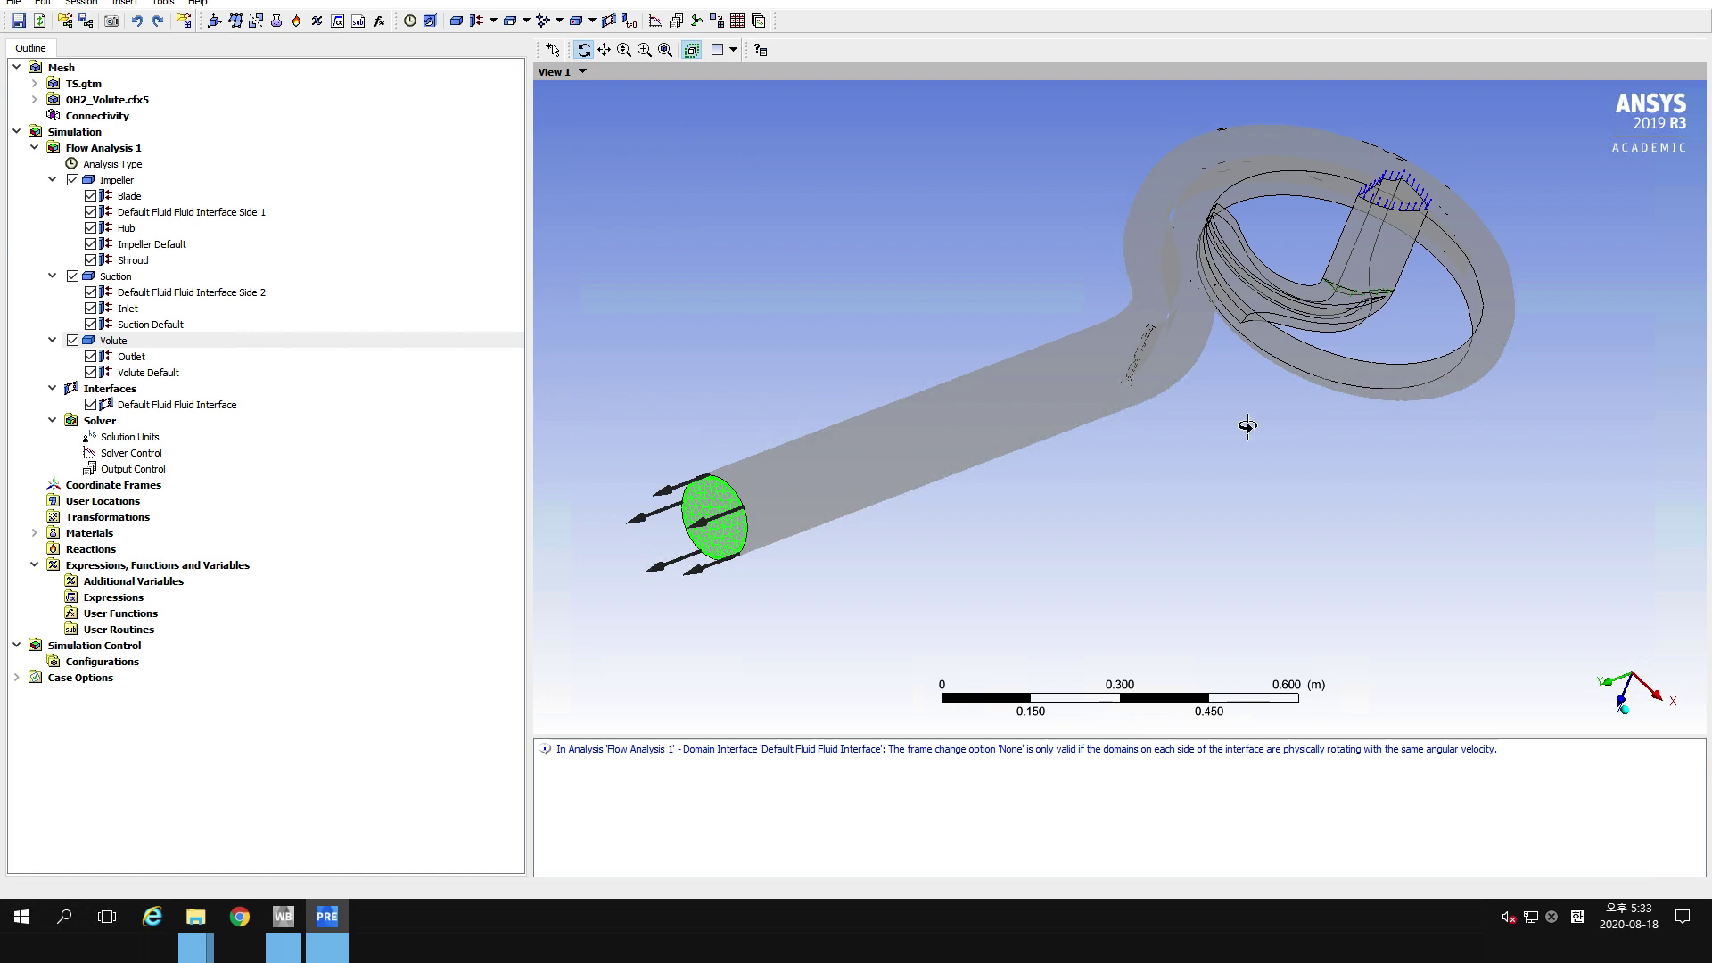
left_click_drag(1224, 344, 1253, 250)
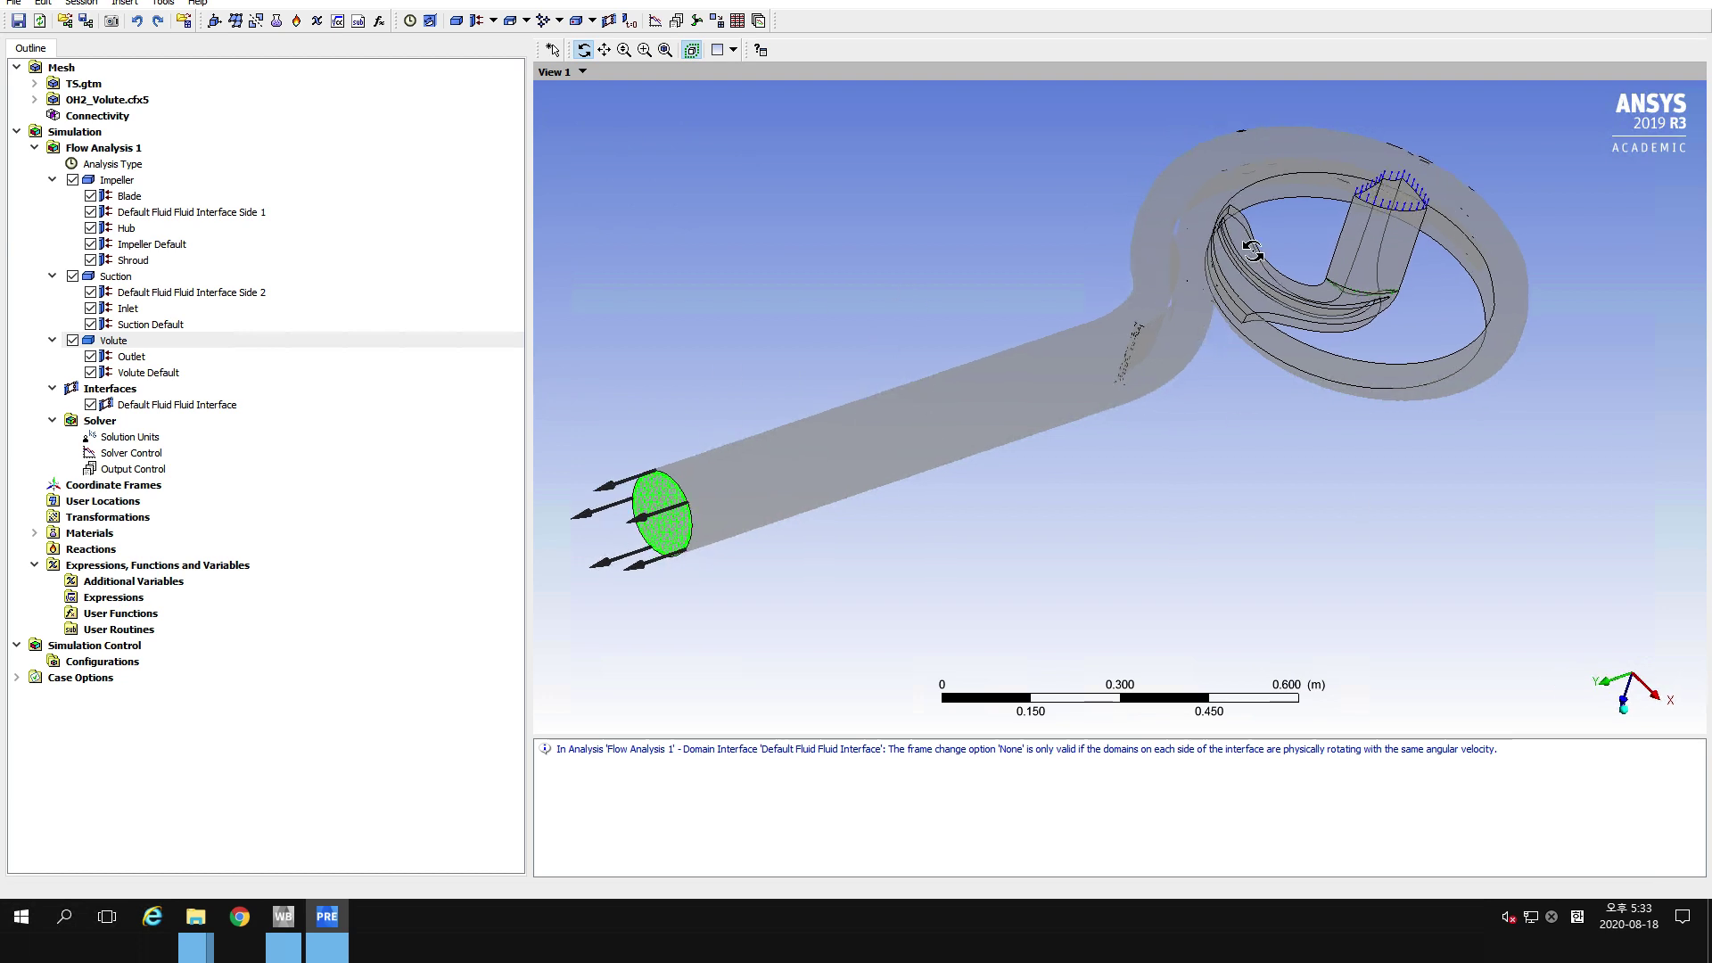
scroll(1356, 363, "up", 5)
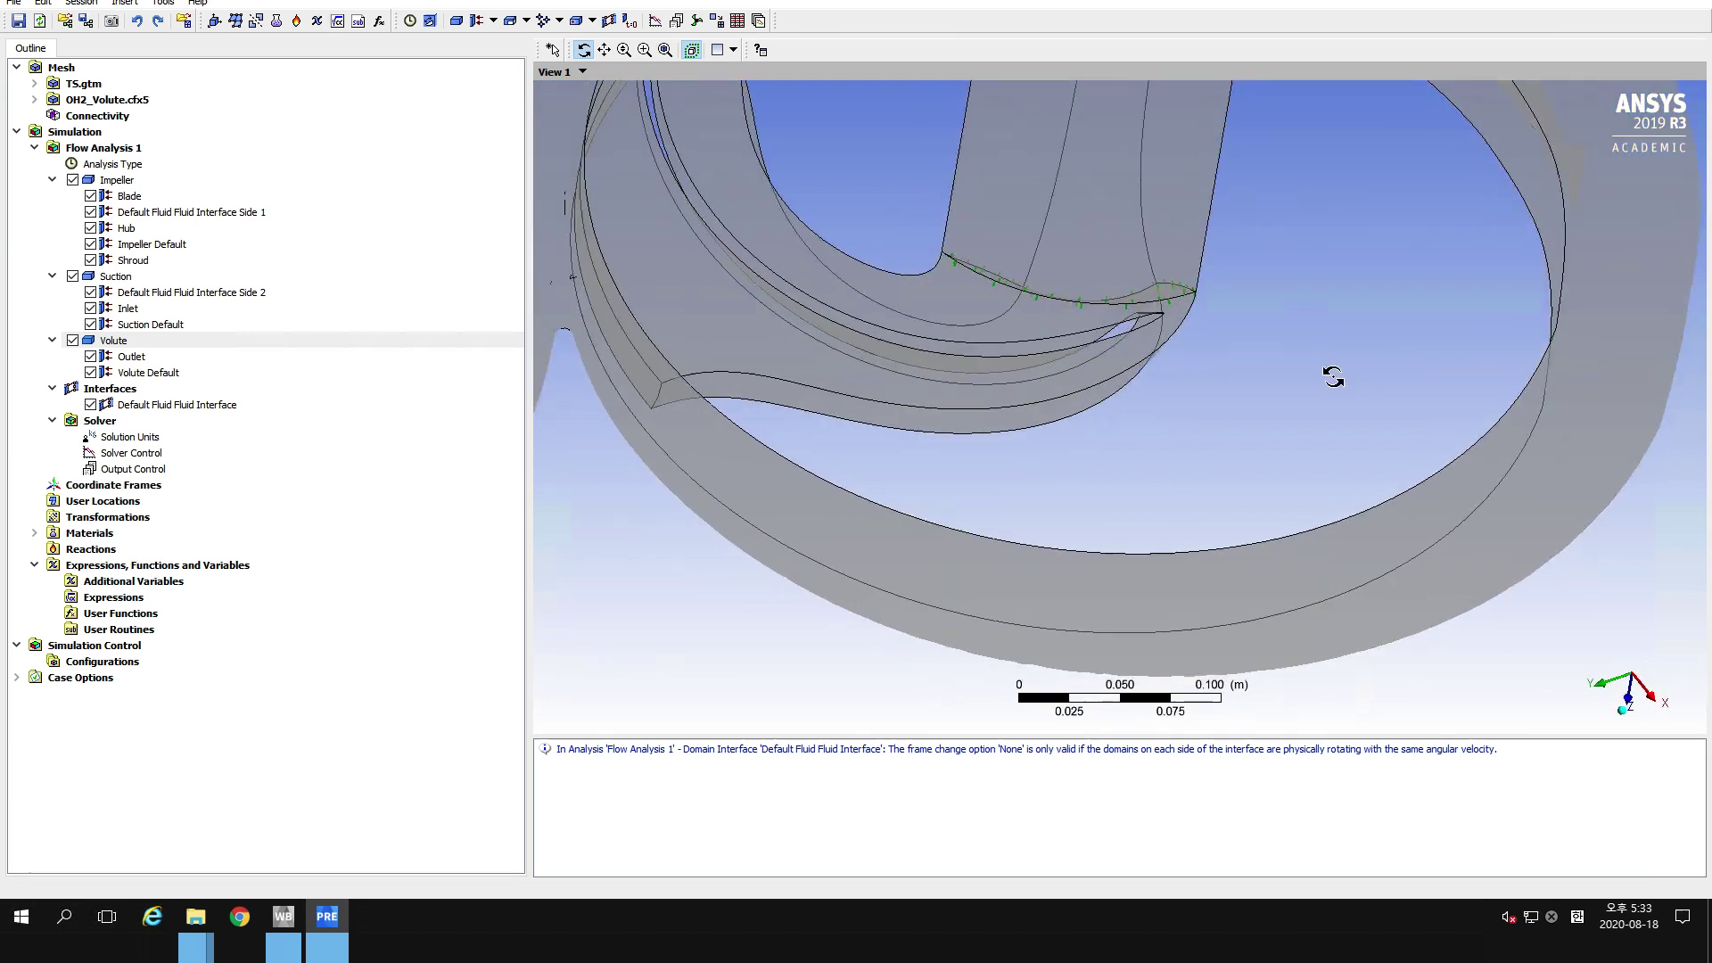
left_click_drag(1333, 376, 1089, 276)
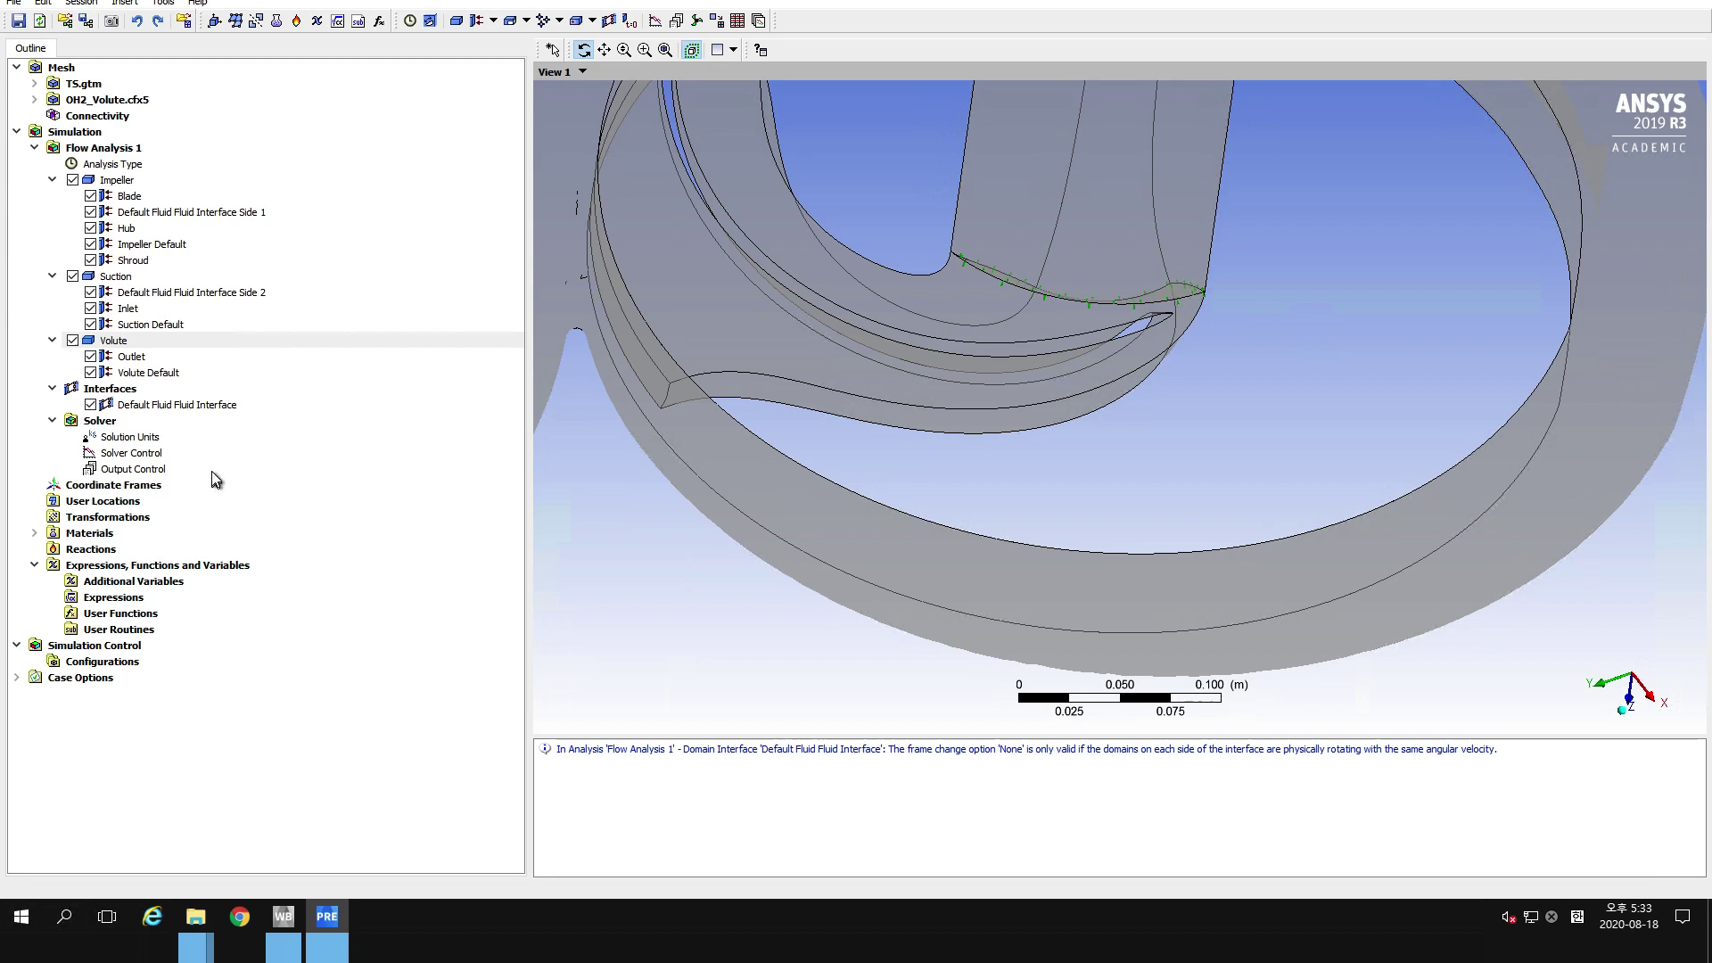
Delete the Default Fluid Fluid Interface between the suction and impeller domains.
left_click(201, 404)
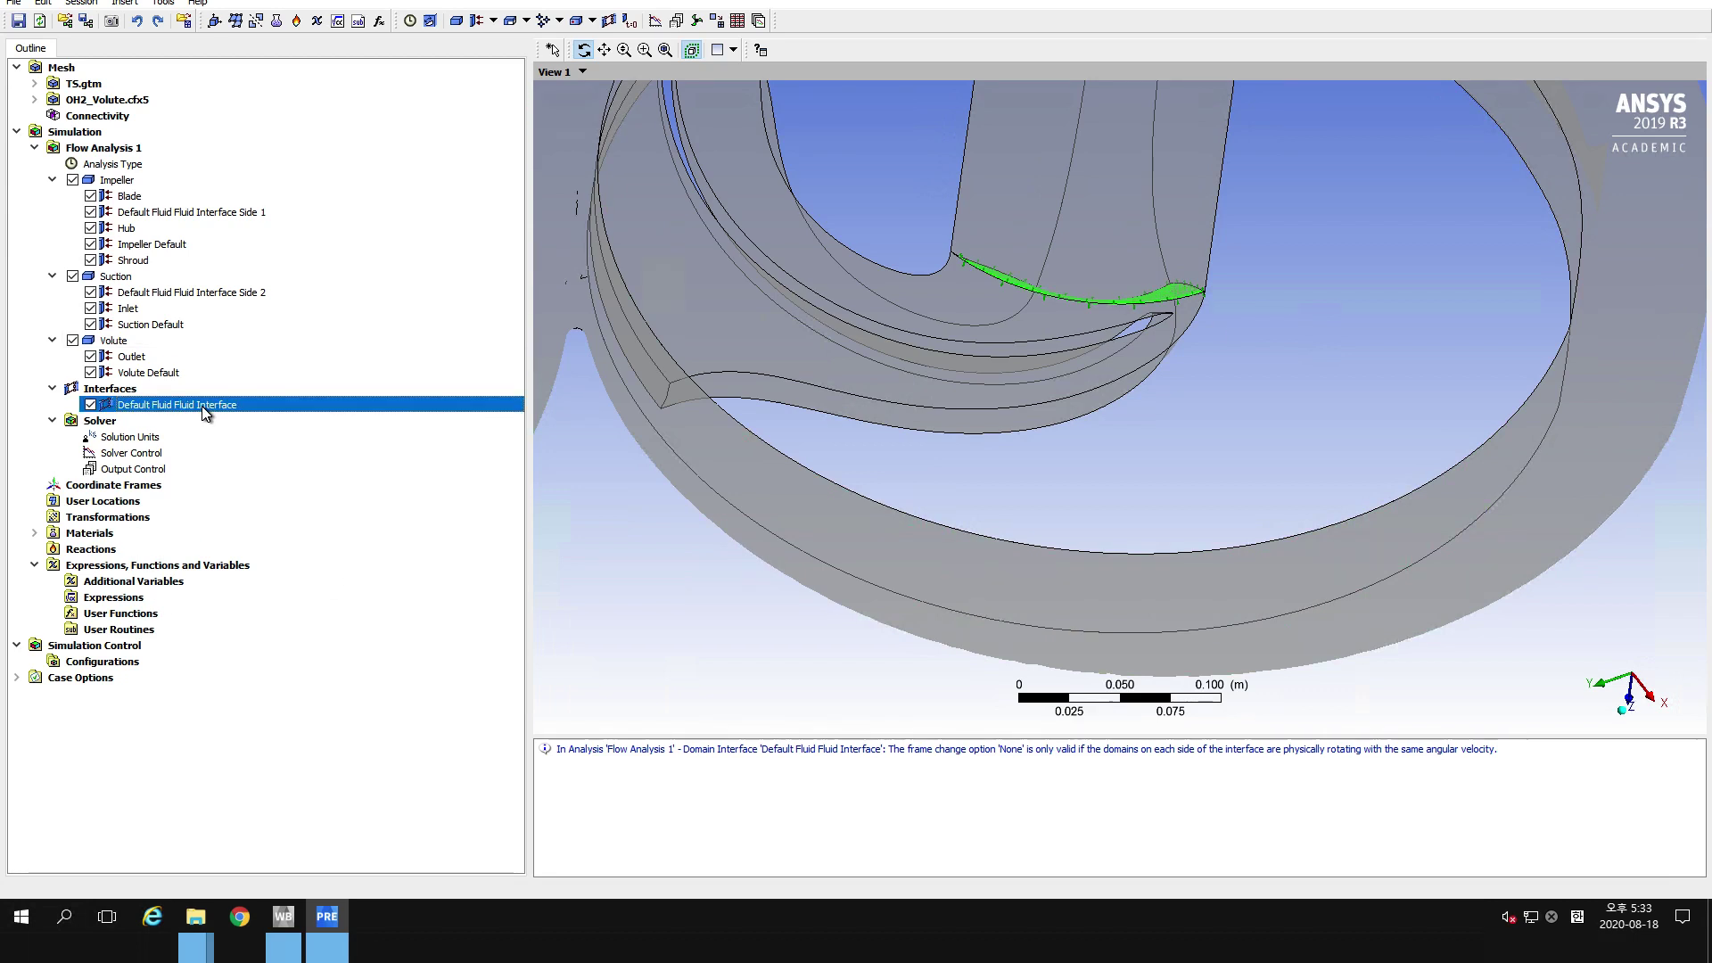
mouse_move(1239, 348)
left_mouse_down()
mouse_move(1189, 366)
mouse_move(1223, 356)
mouse_move(1208, 413)
mouse_move(1219, 349)
left_mouse_up()
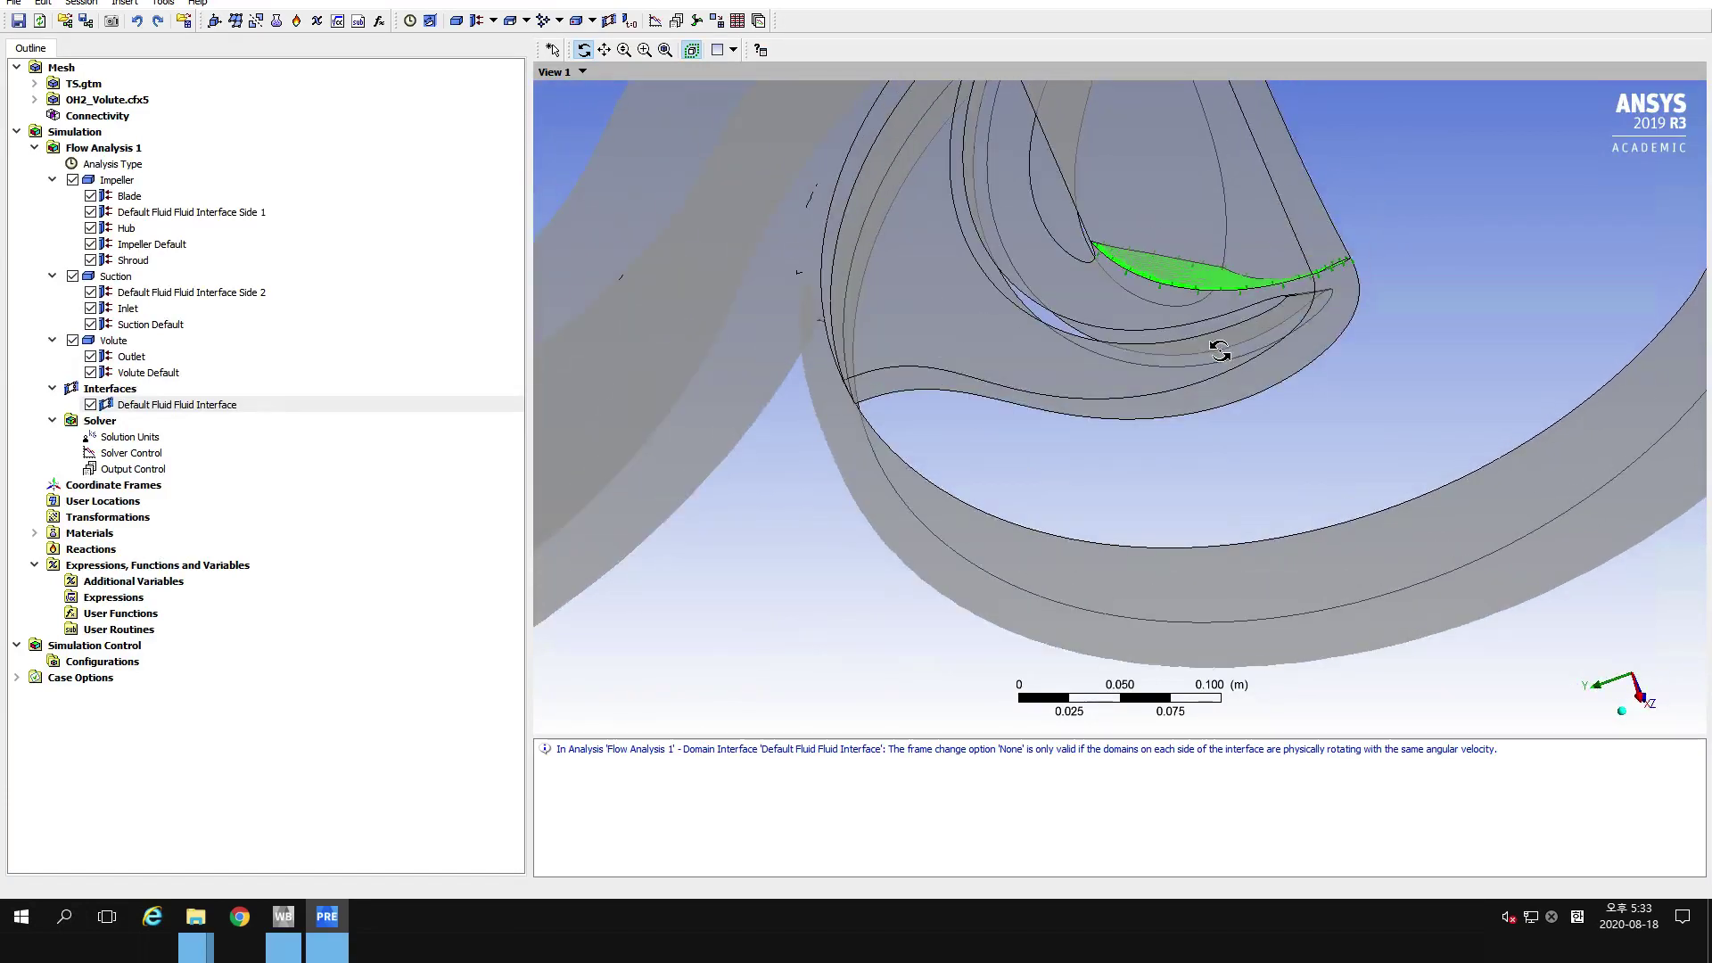
left_click(163, 408)
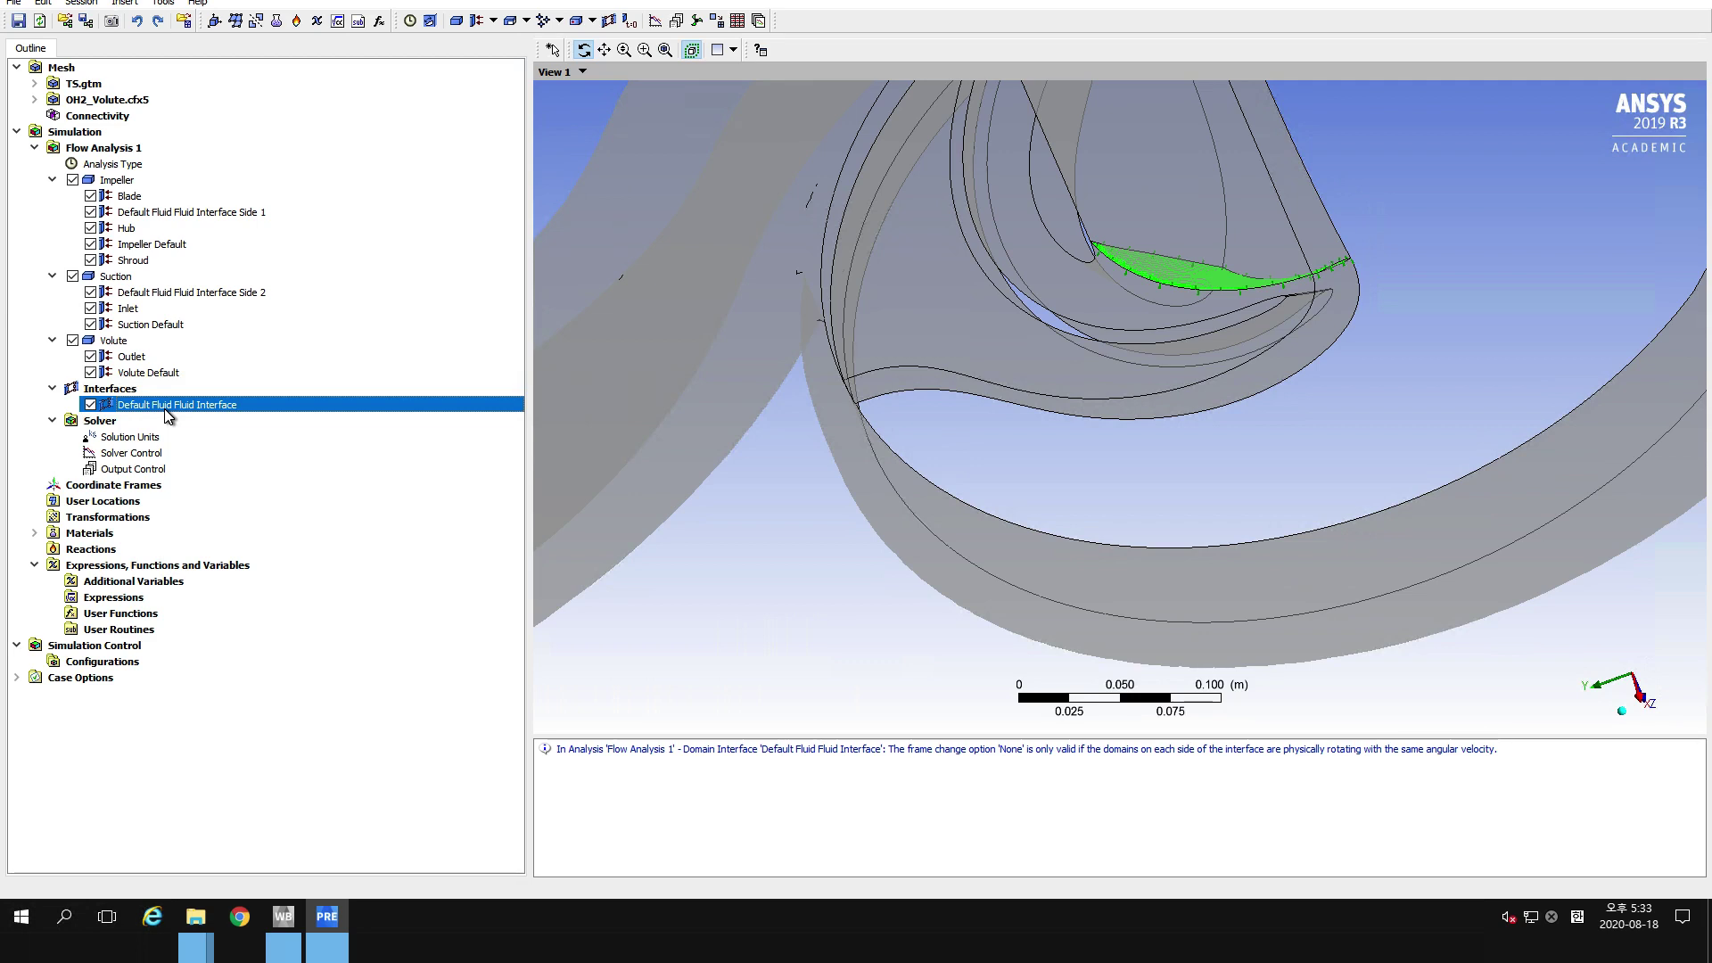
key("Delete")
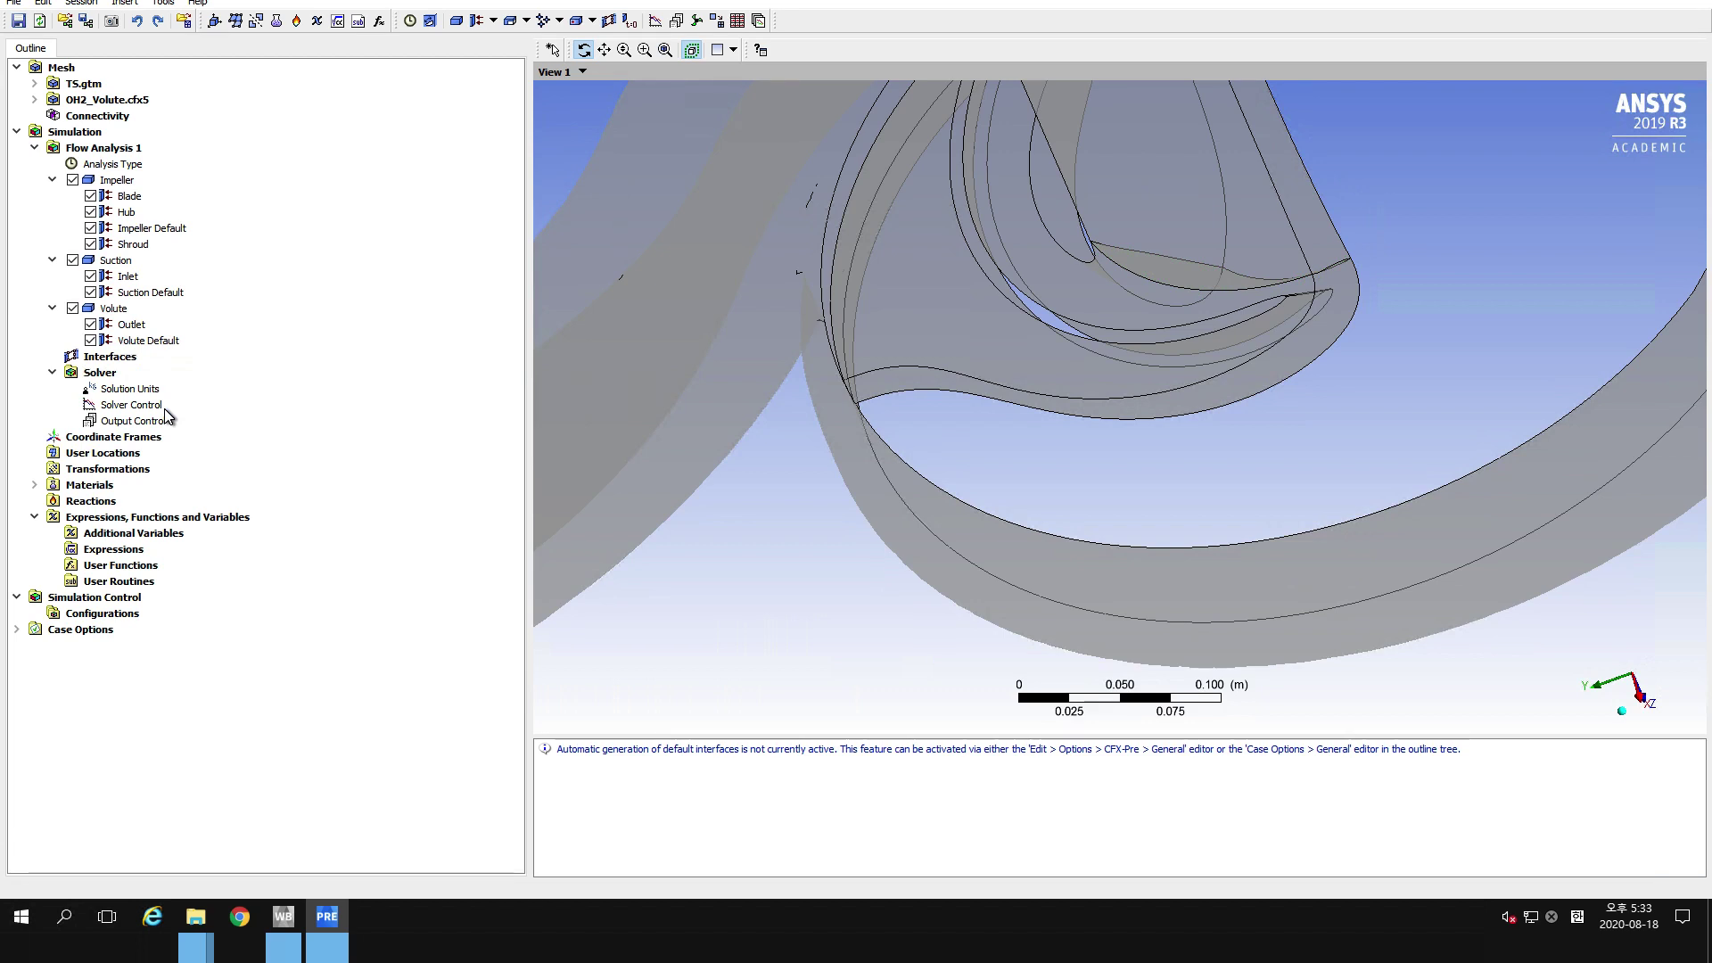
Insert a domain interface named Suction_to_Impeller.
mouse_move(1040, 447)
left_mouse_down()
mouse_move(1089, 440)
mouse_move(1059, 430)
left_mouse_up()
scroll(1060, 431, "down", 5)
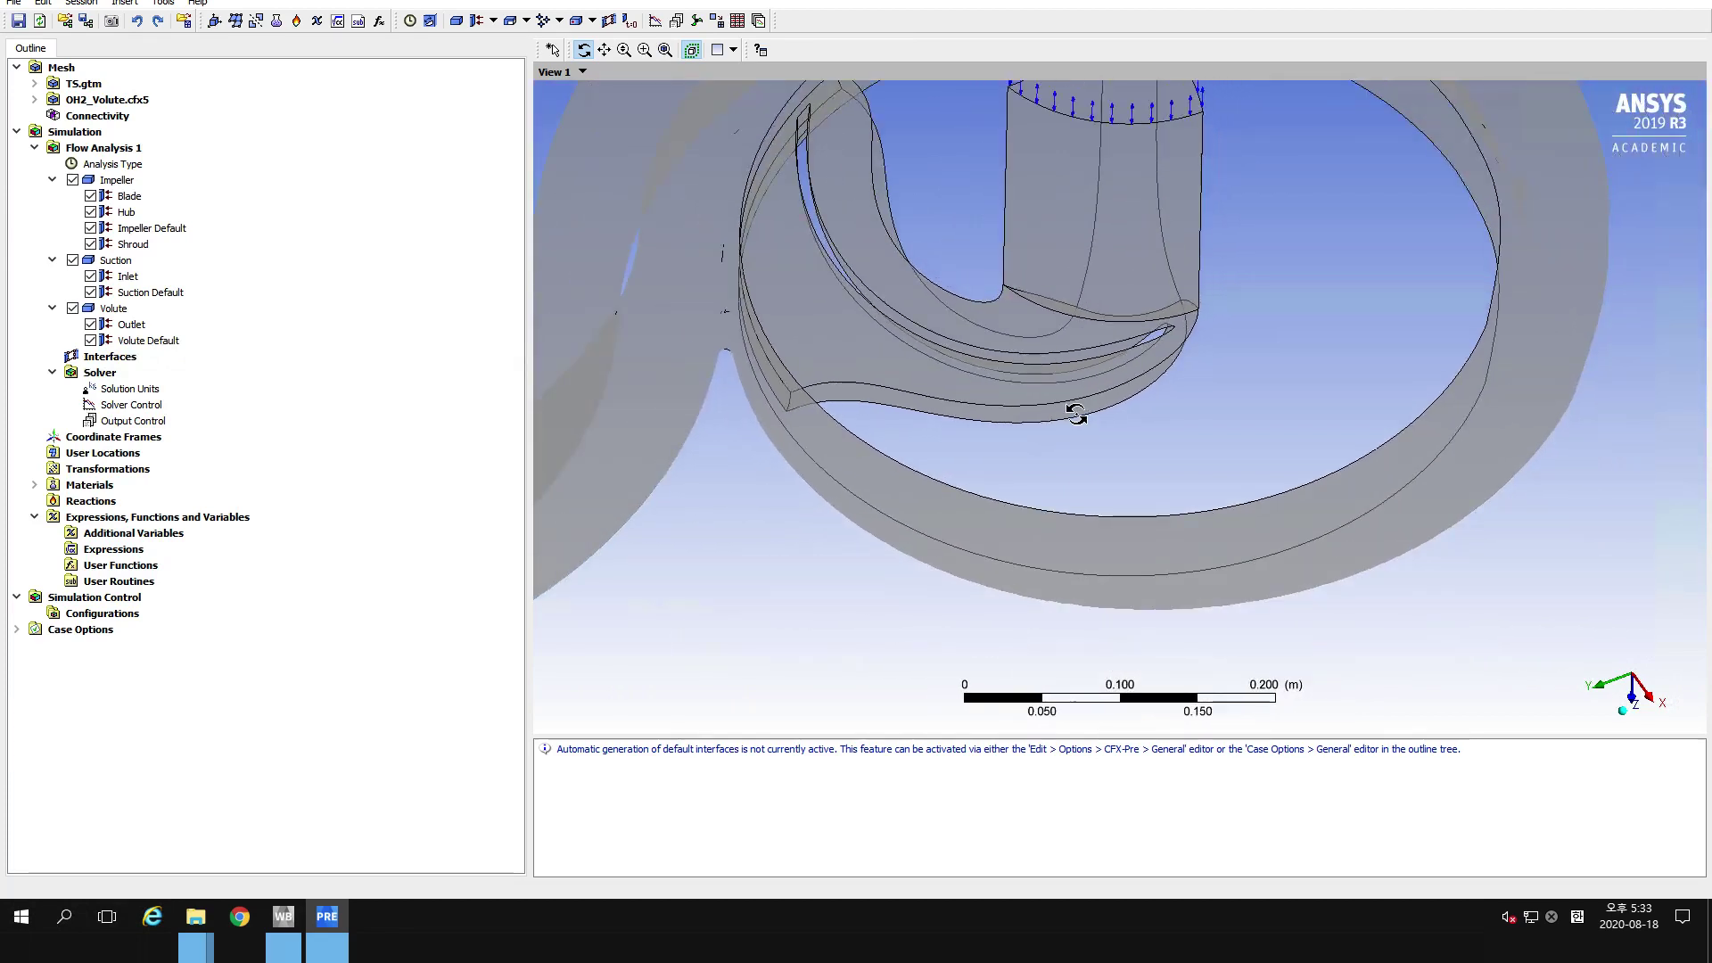
middle_click_drag(1079, 394, 1060, 511, "ctrl")
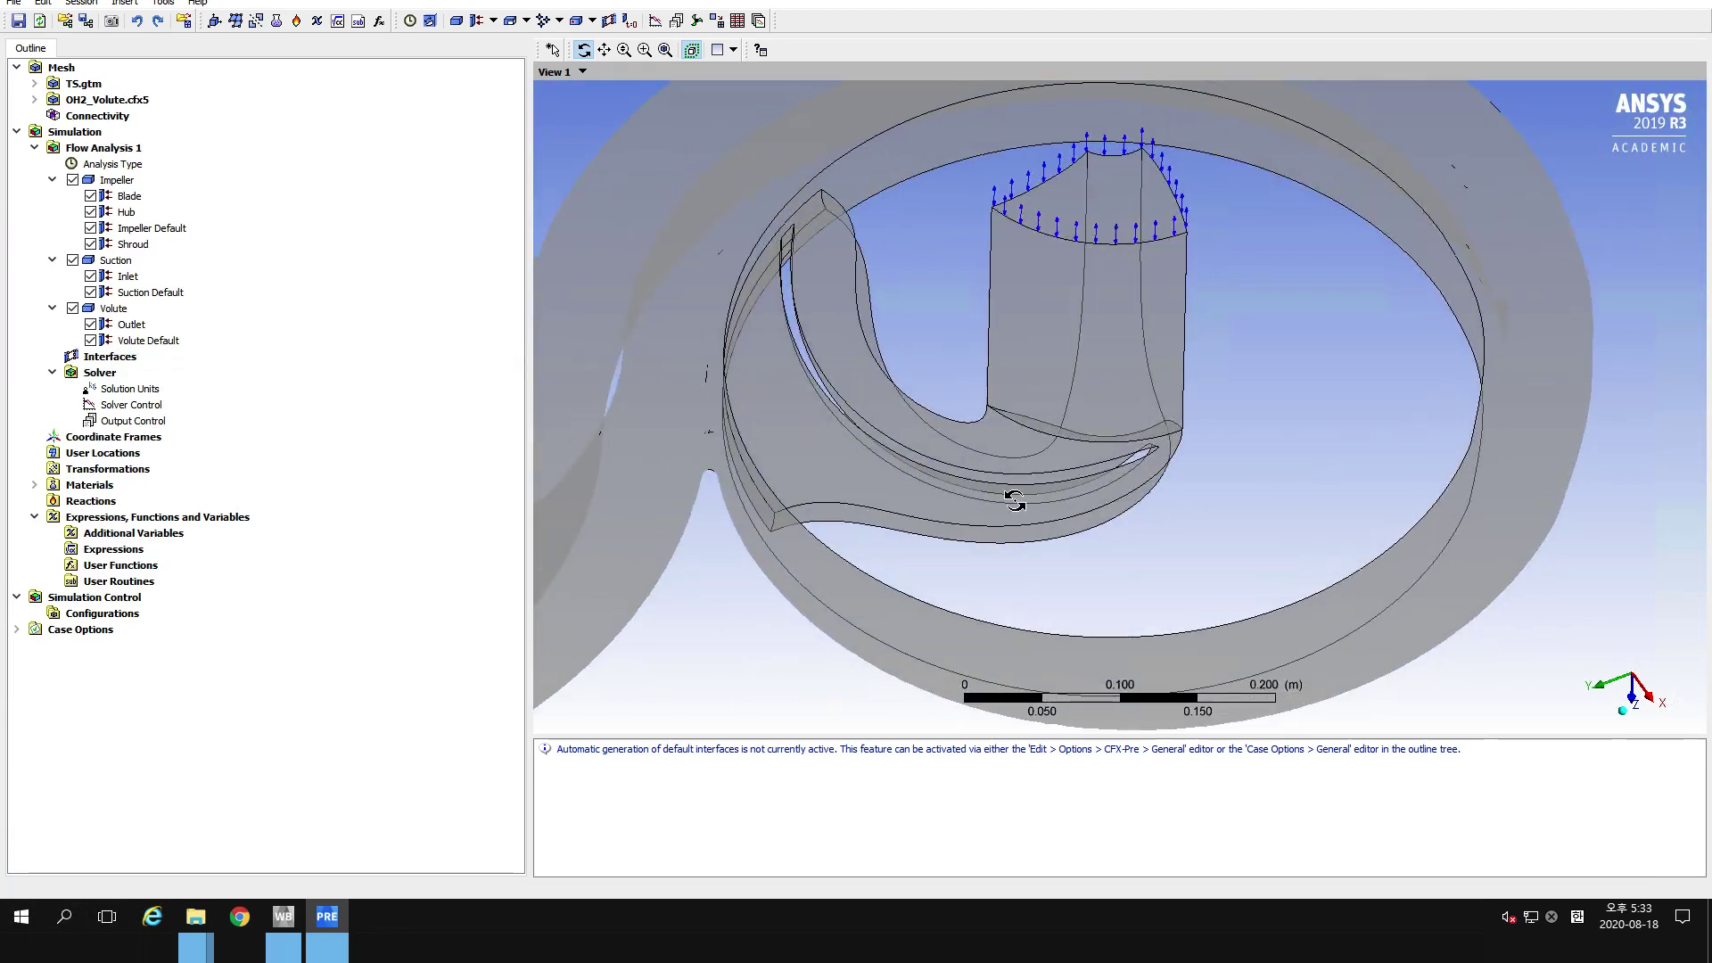
left_click(612, 19)
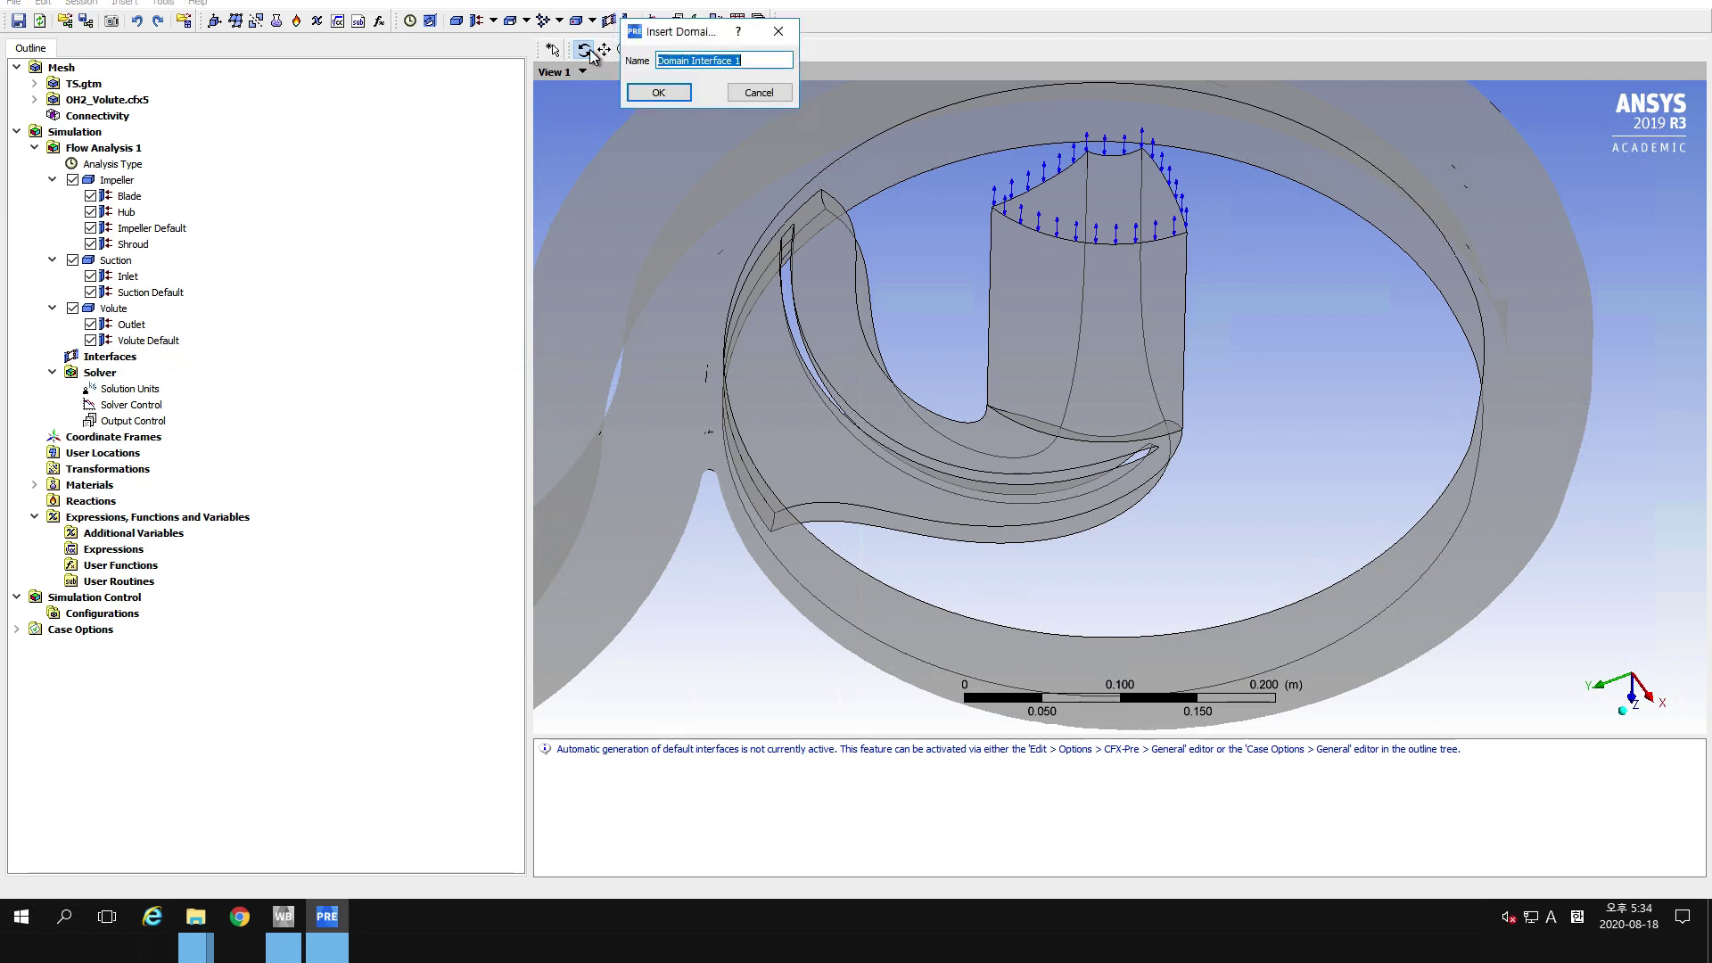
type("Suction_to_Impeller")
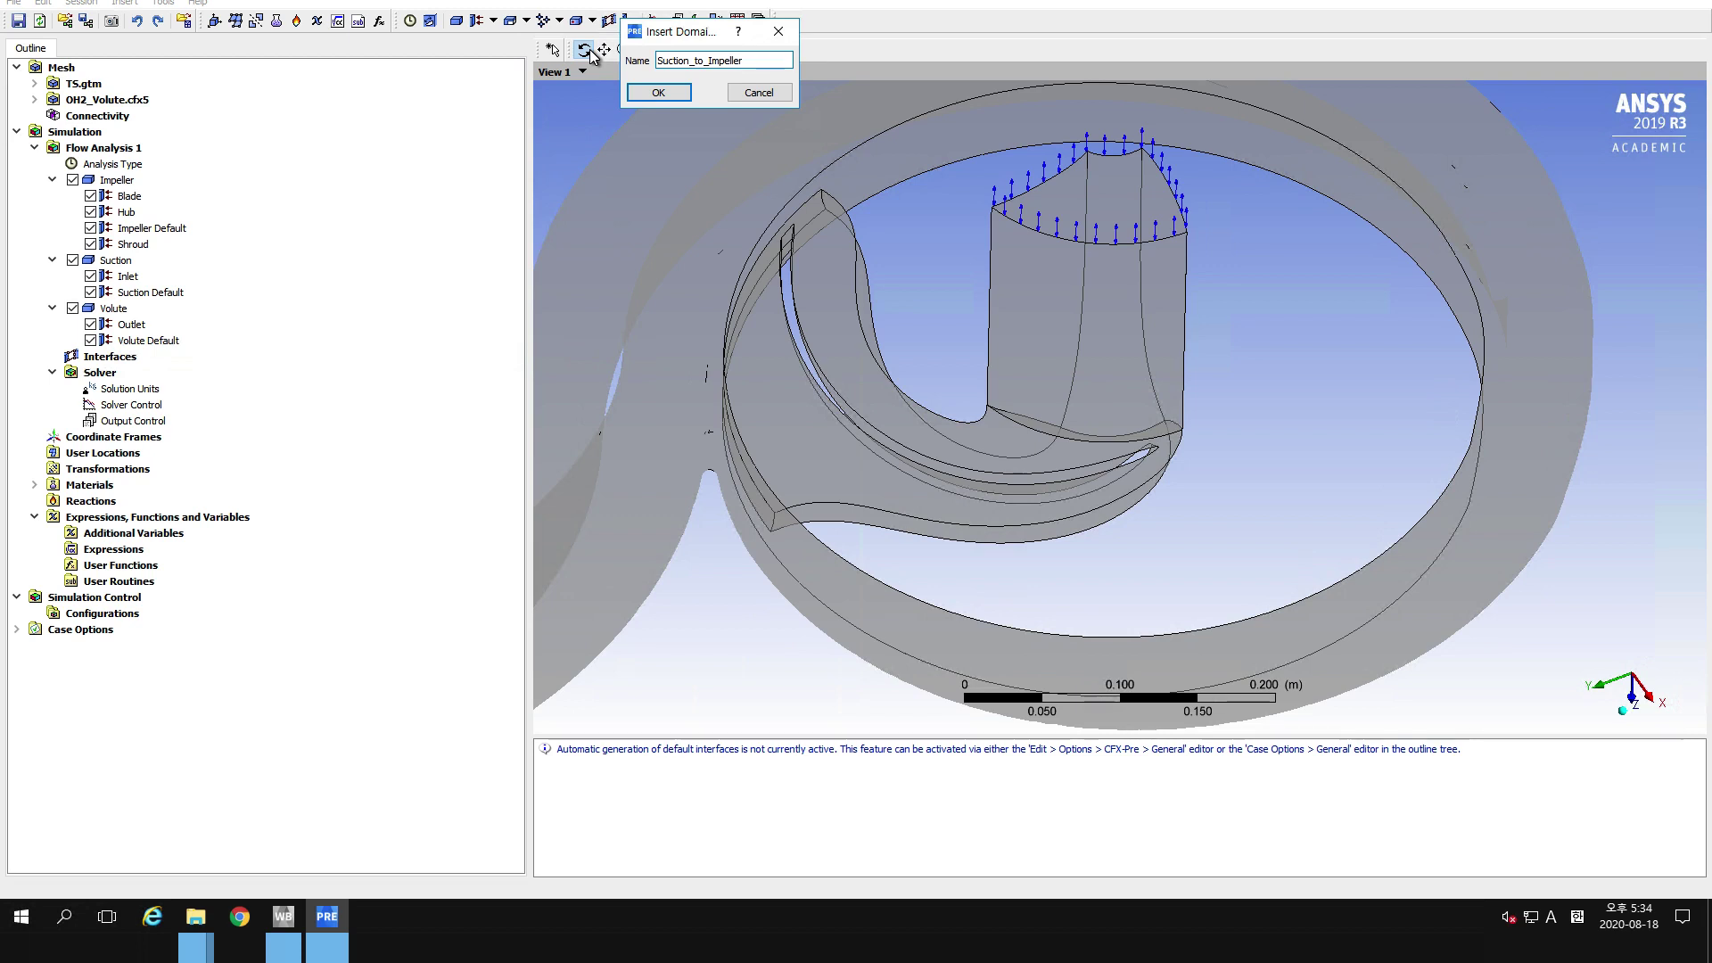
key("Return")
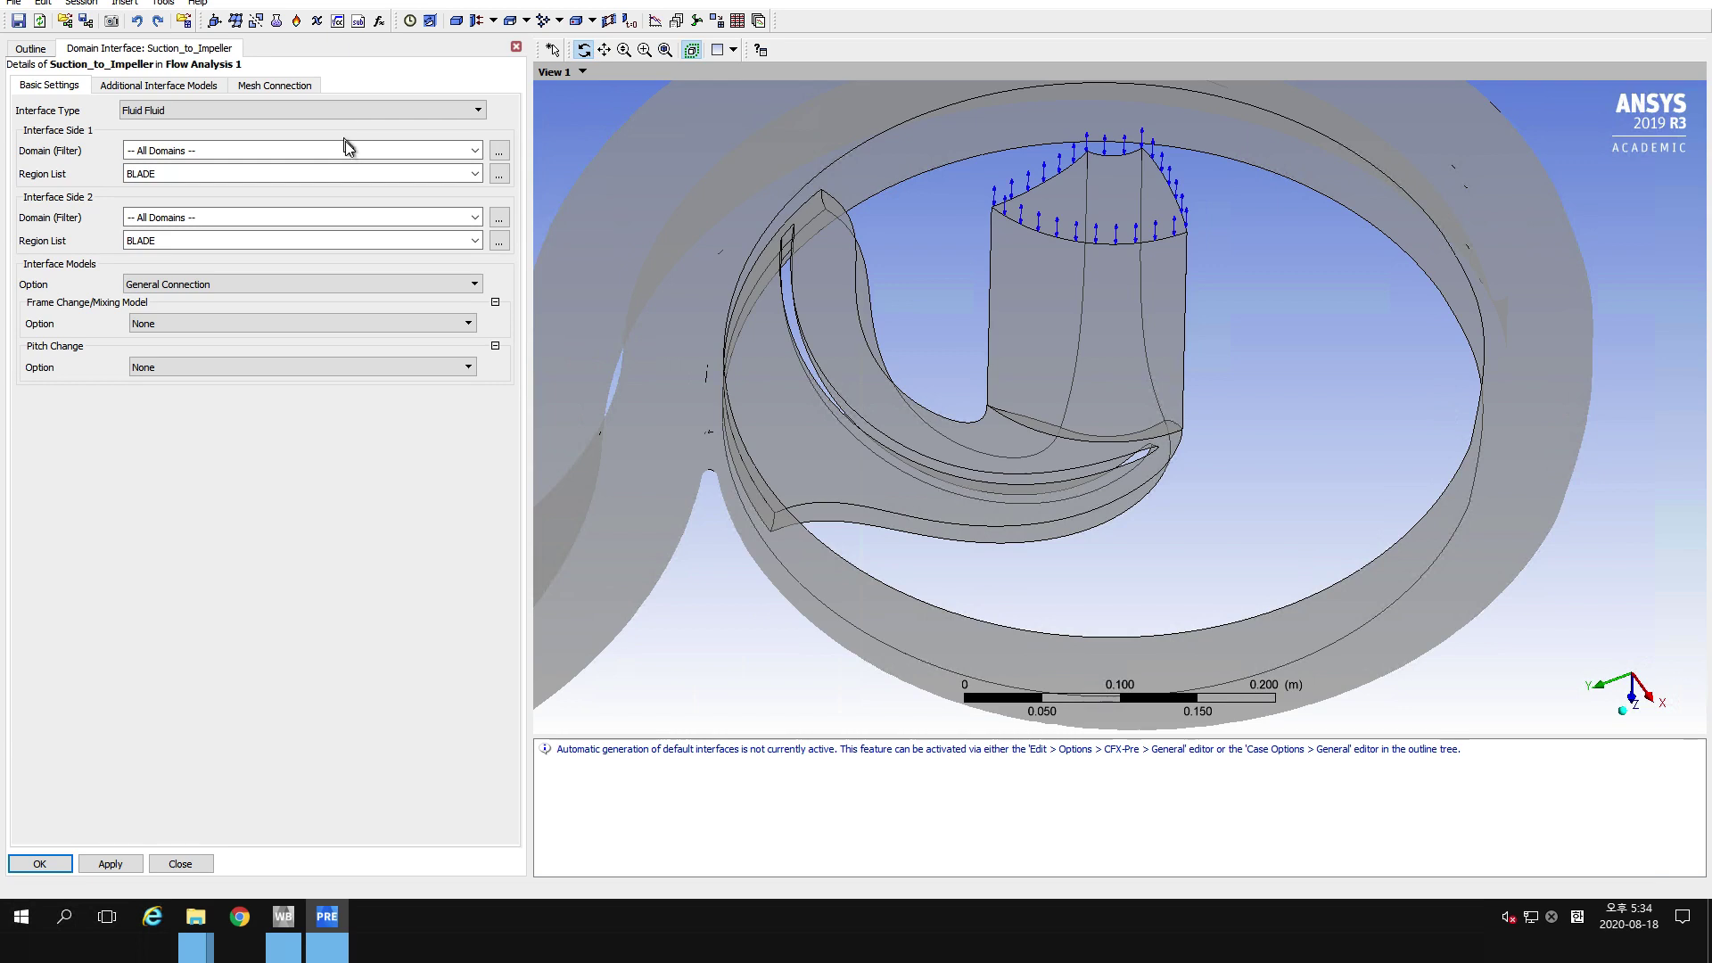
Filter the Suction_to_Impeller interface's side 1 to the Suction domain and side 2 to the Impeller domain.
left_click(475, 151)
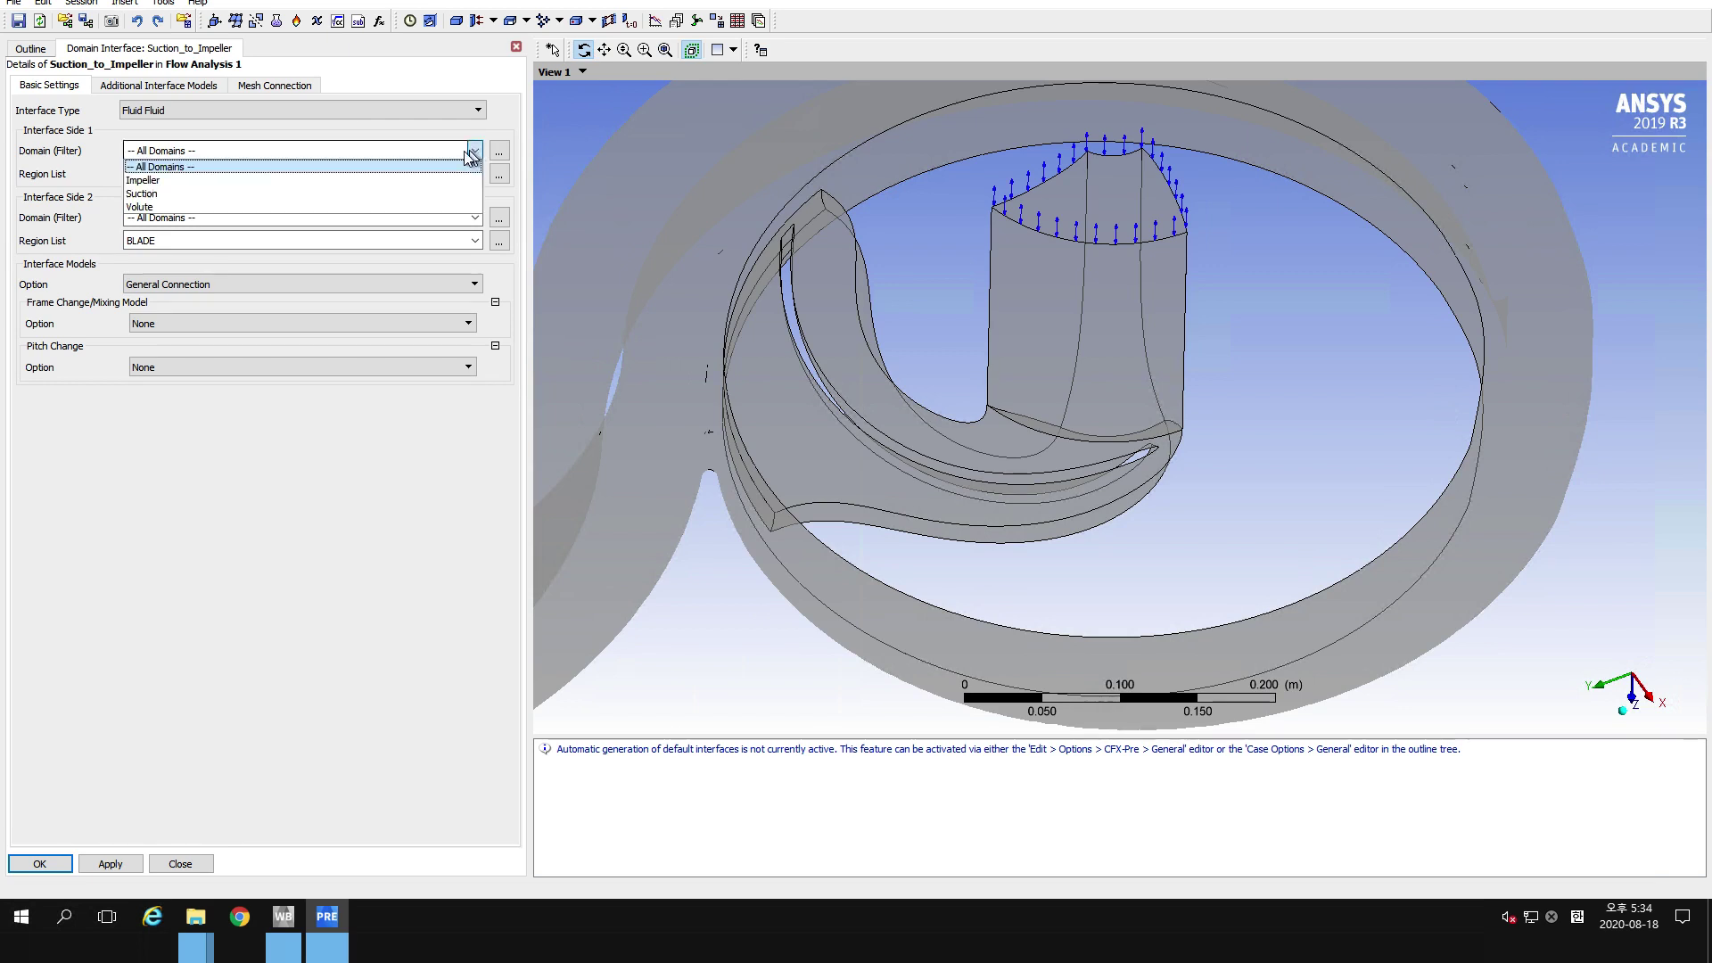
left_click(312, 194)
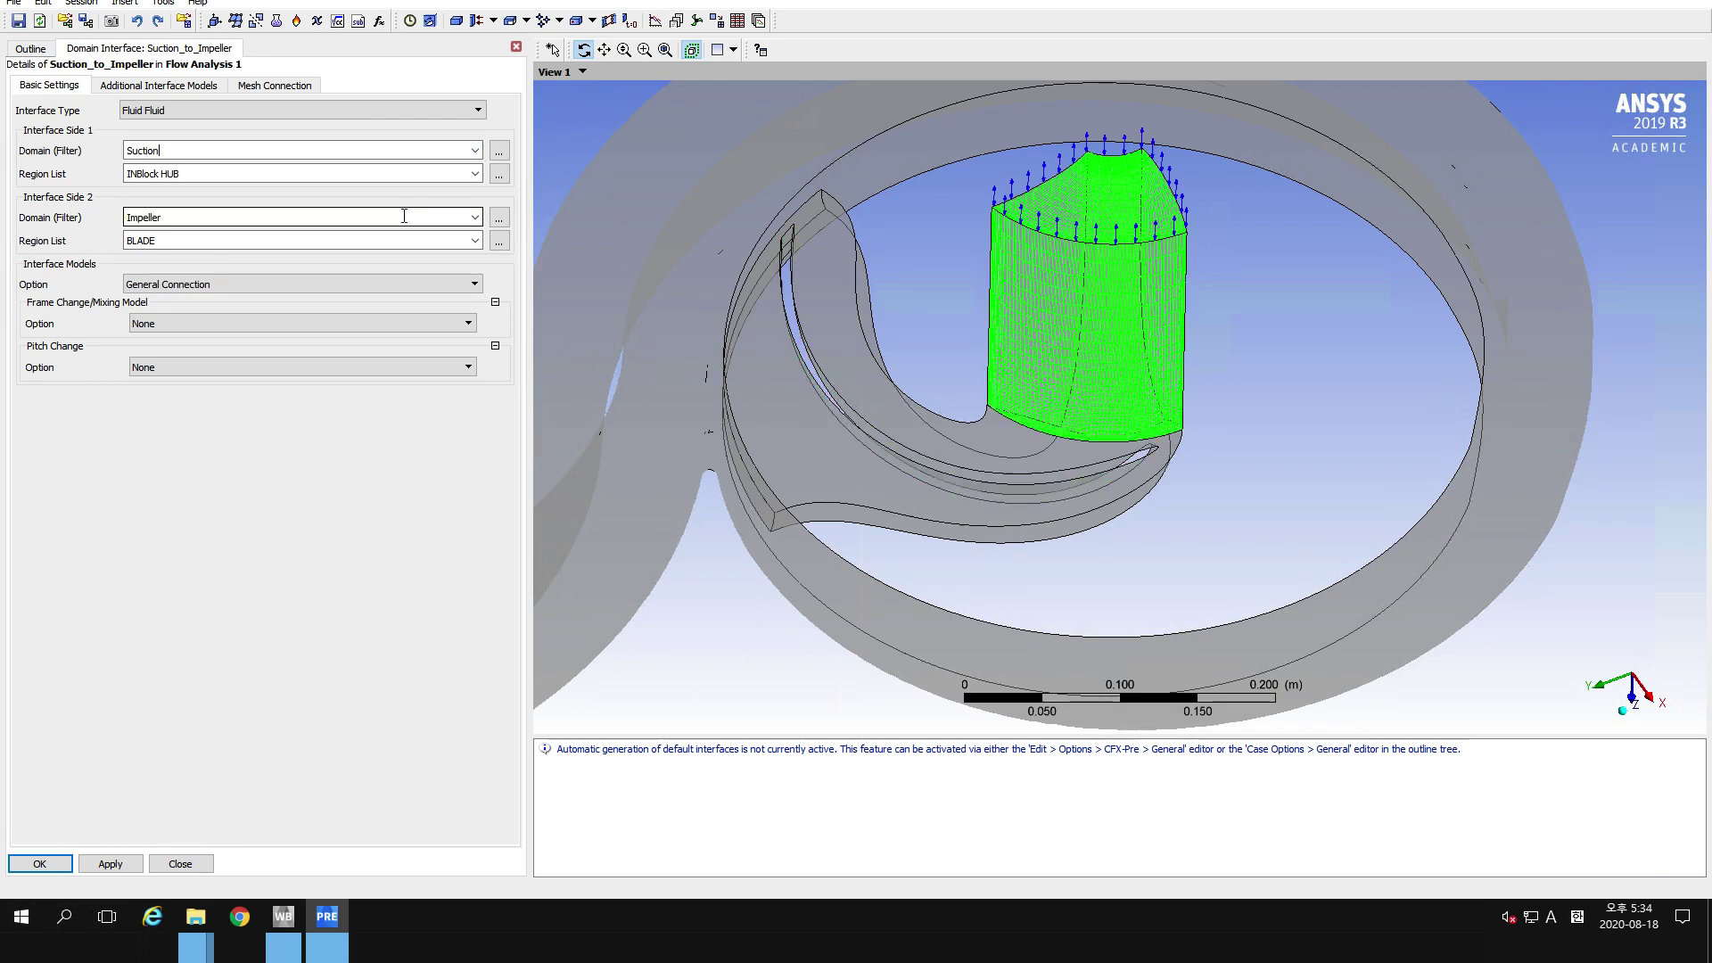
scroll(481, 221, "down", 1)
left_click(476, 218)
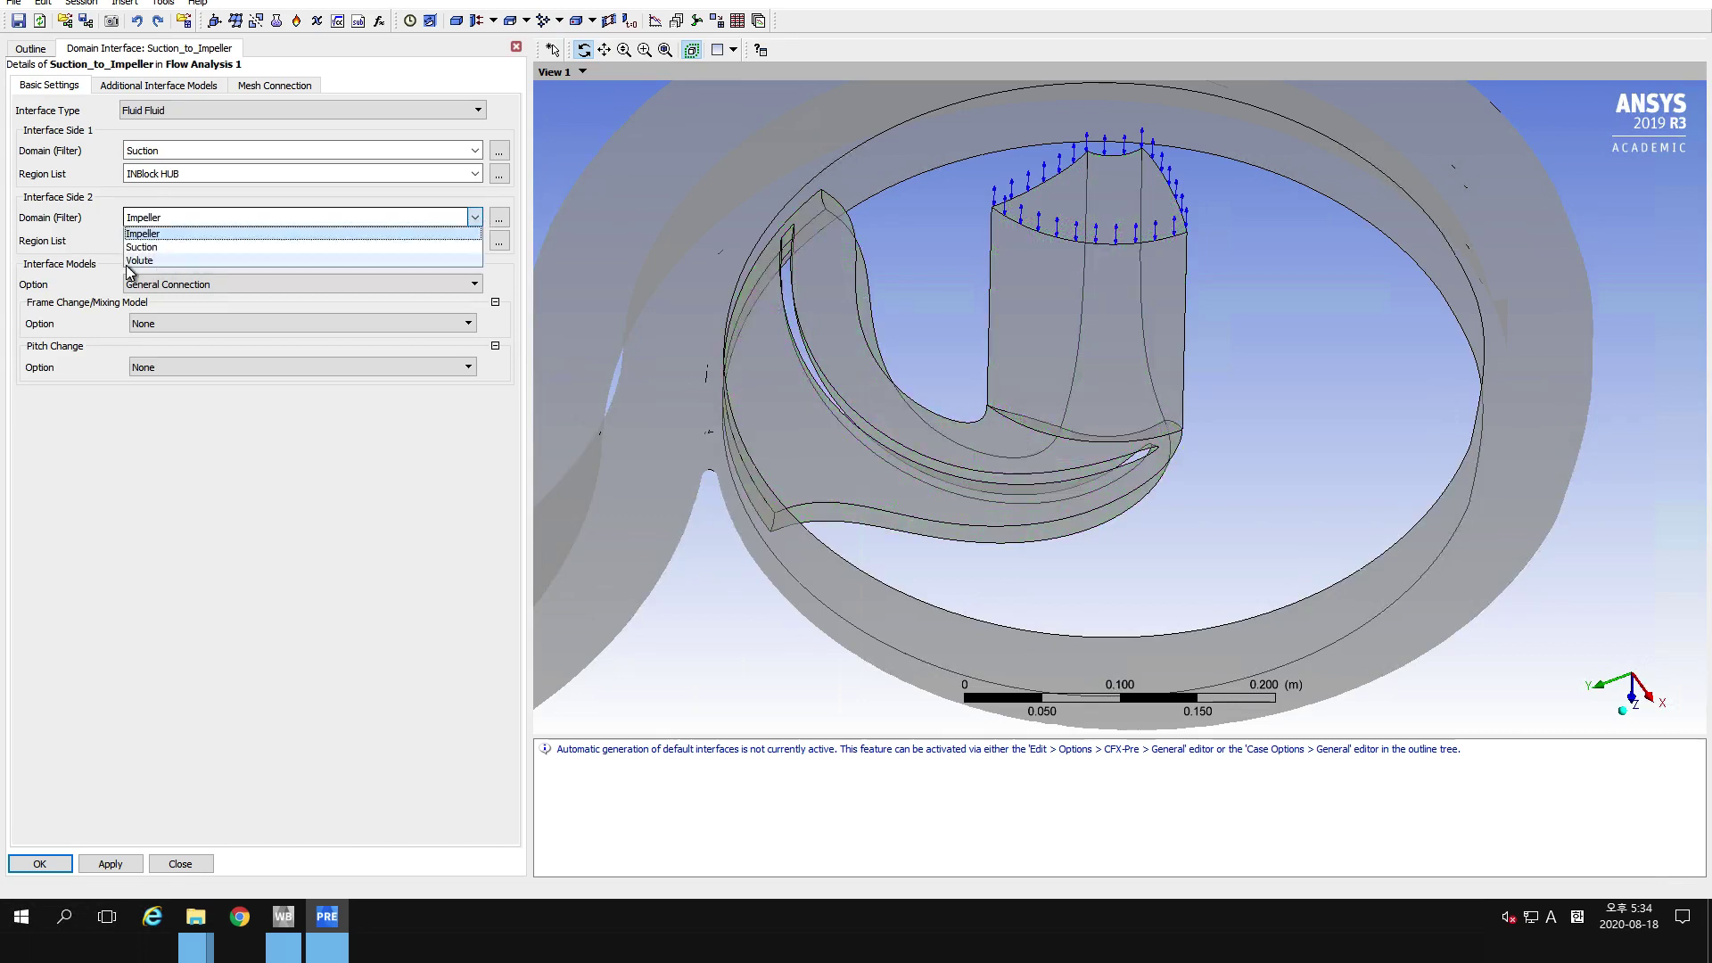
left_click(144, 234)
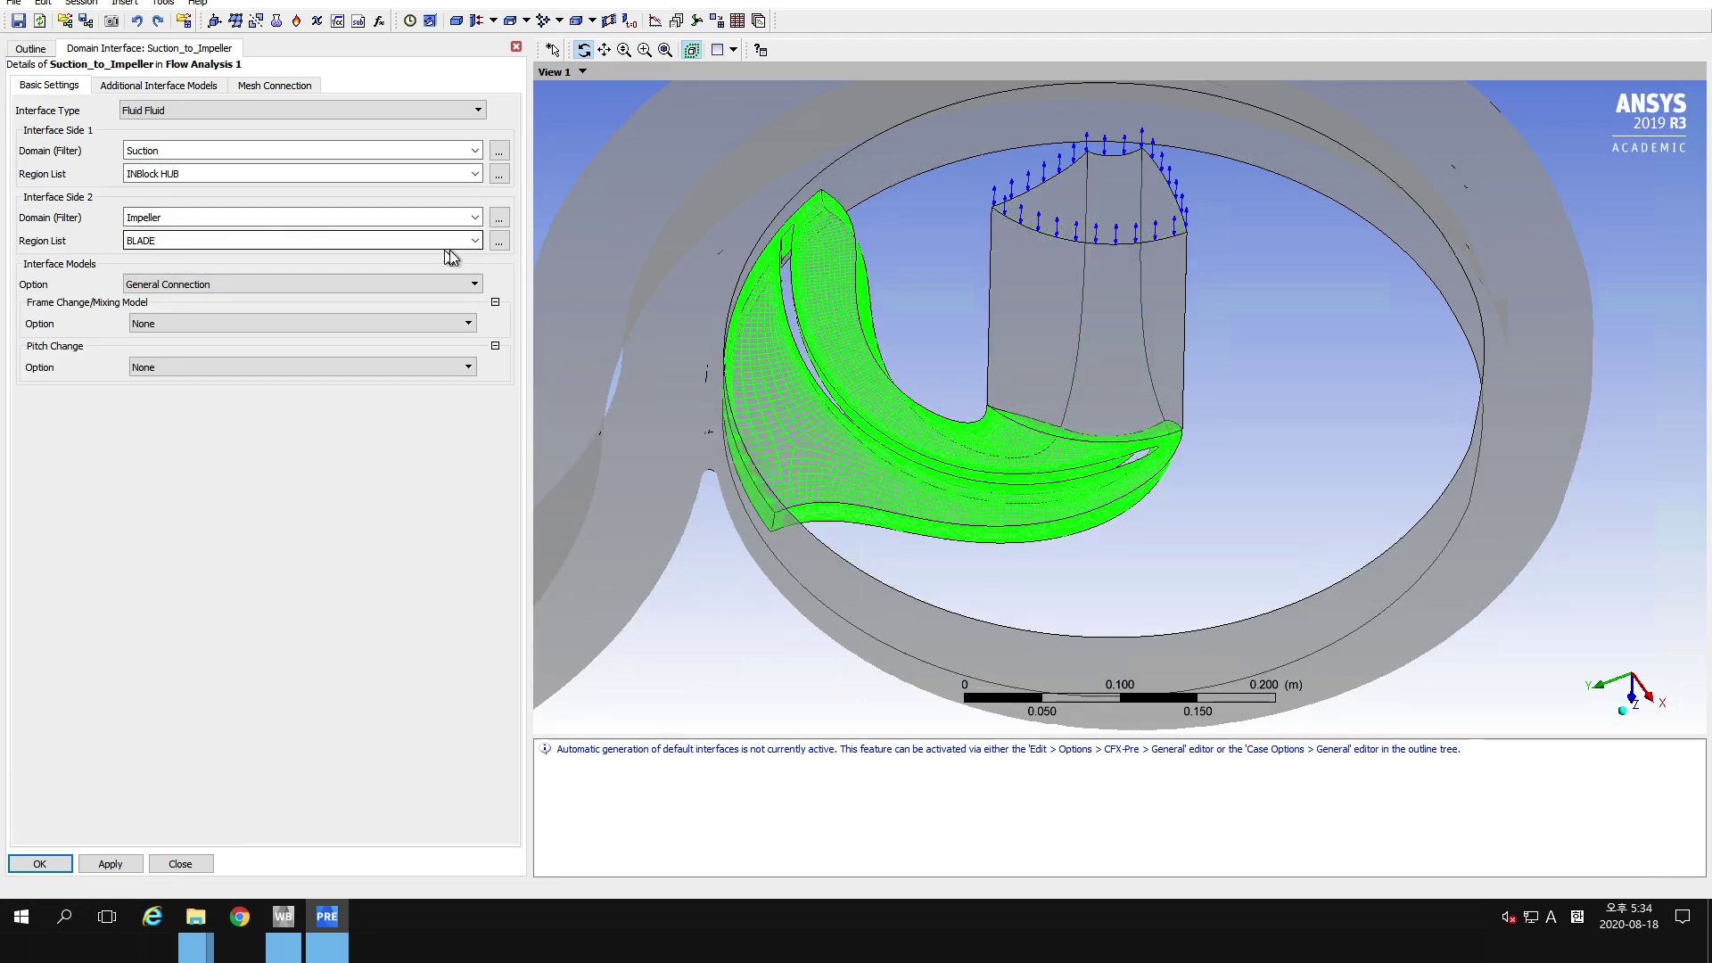
Assign the OUTFLOW INBlock region at the suction's lower end to side 1 of the Suction_to_Impeller interface.
left_click(498, 174)
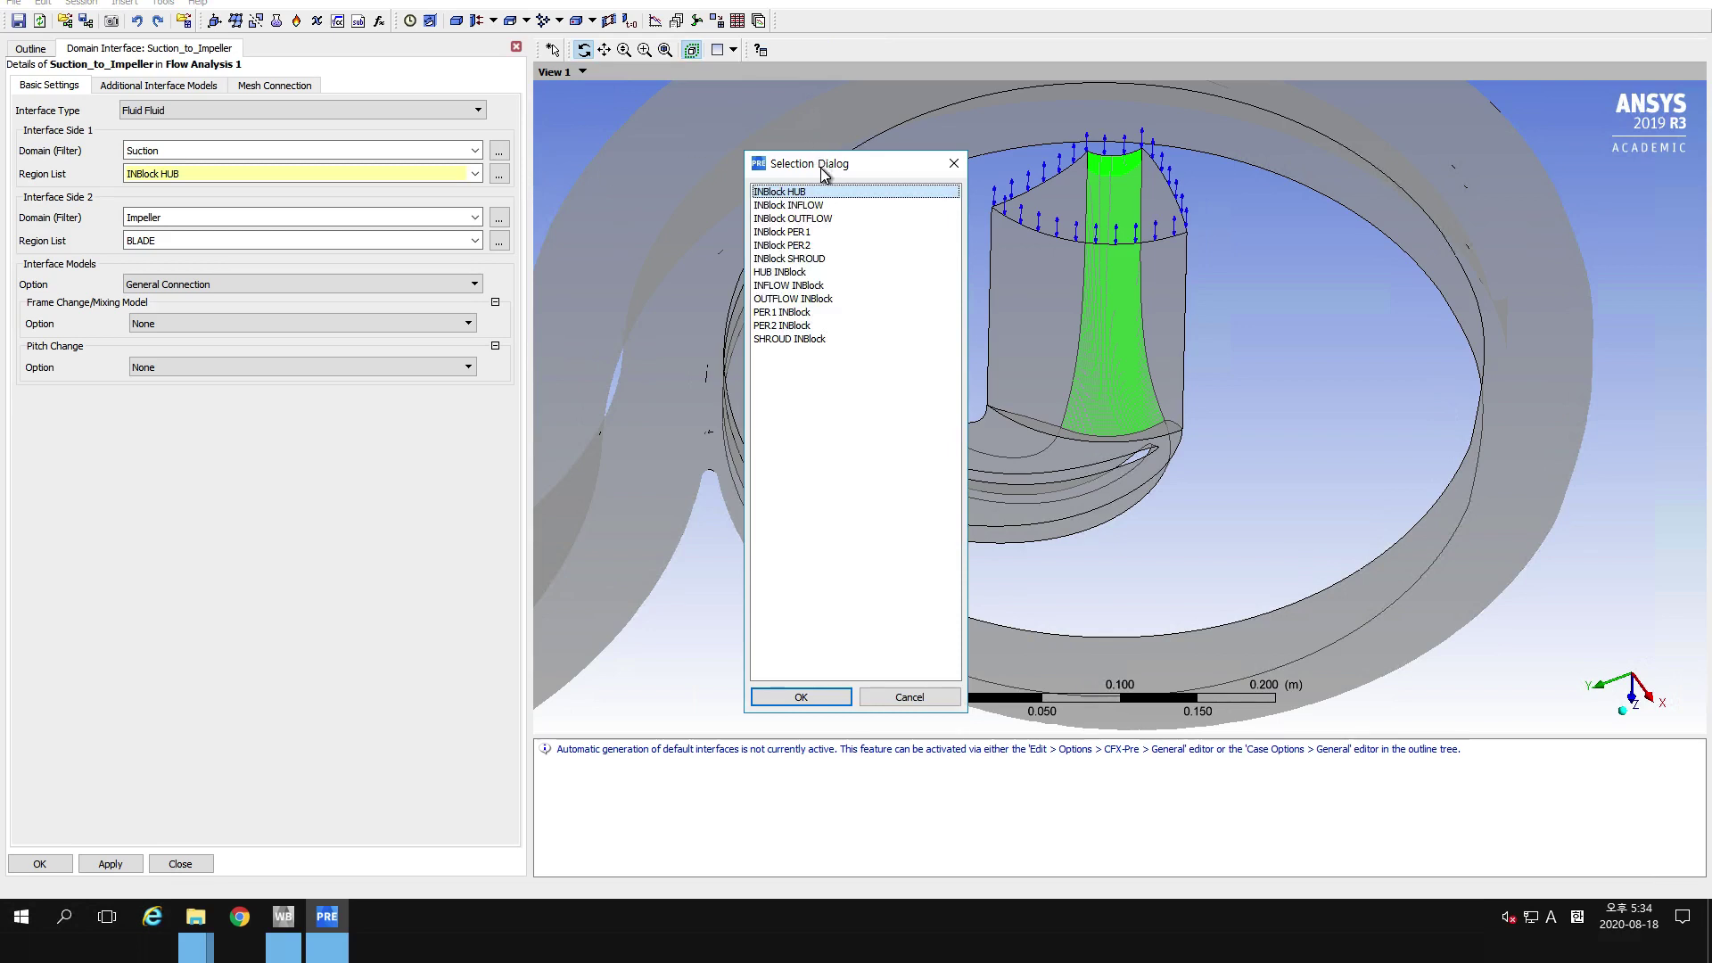
left_click_drag(822, 169, 642, 157)
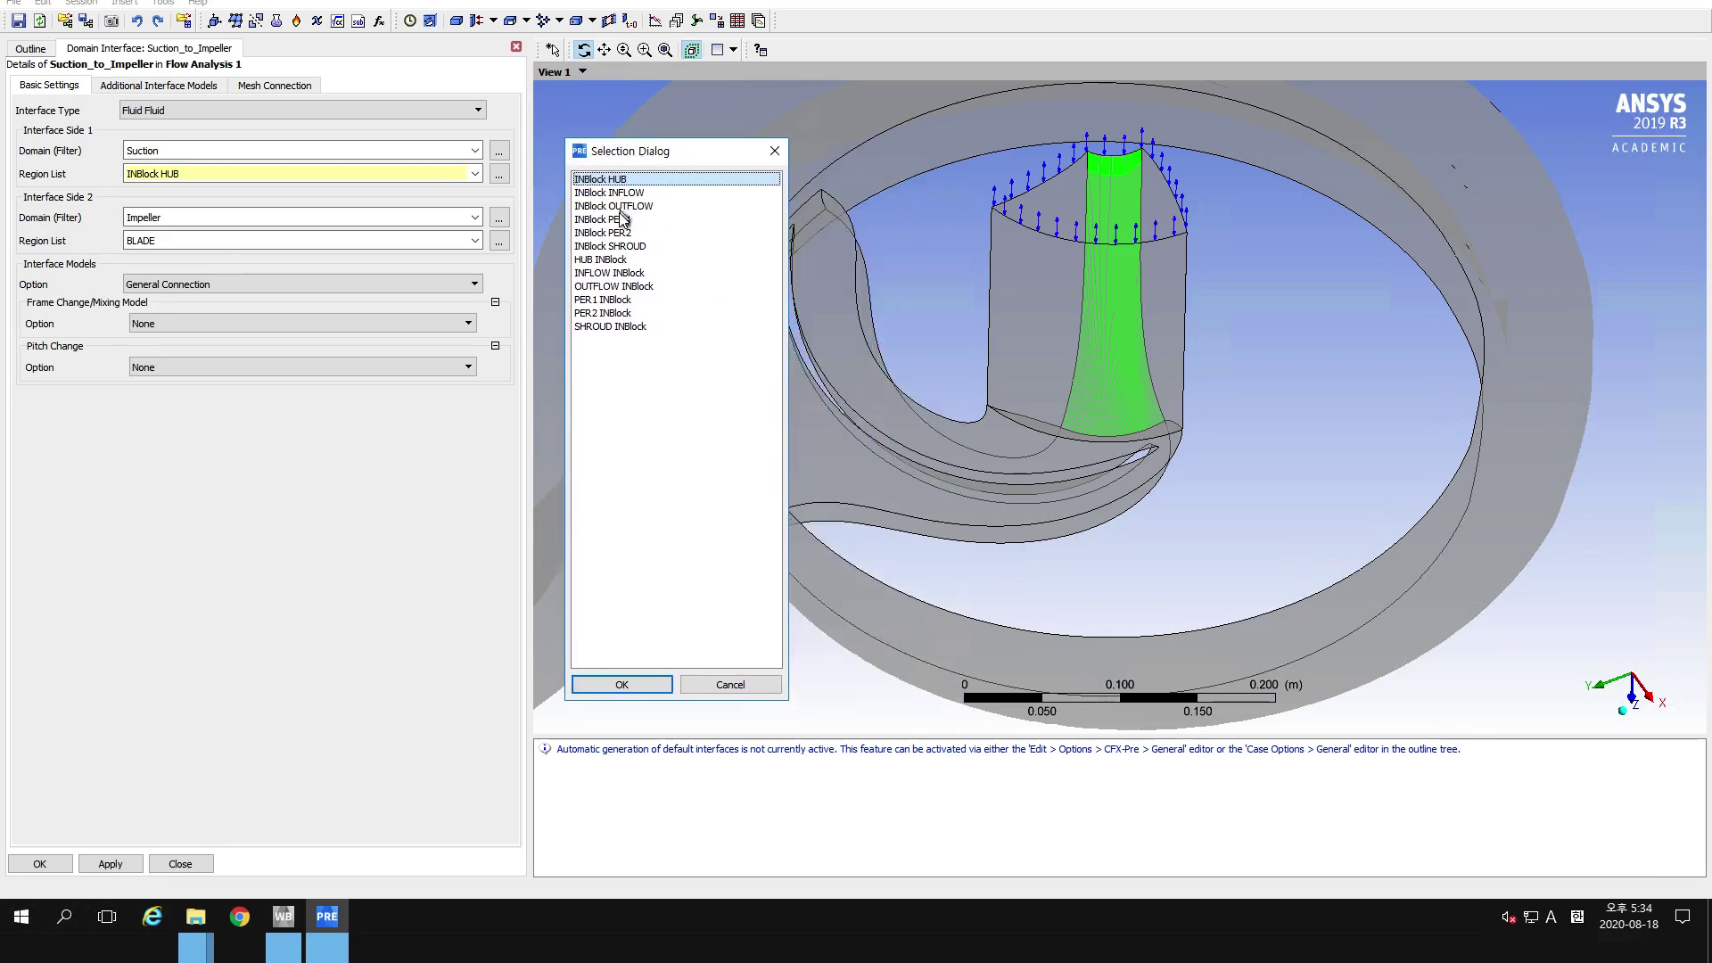
left_click(614, 286)
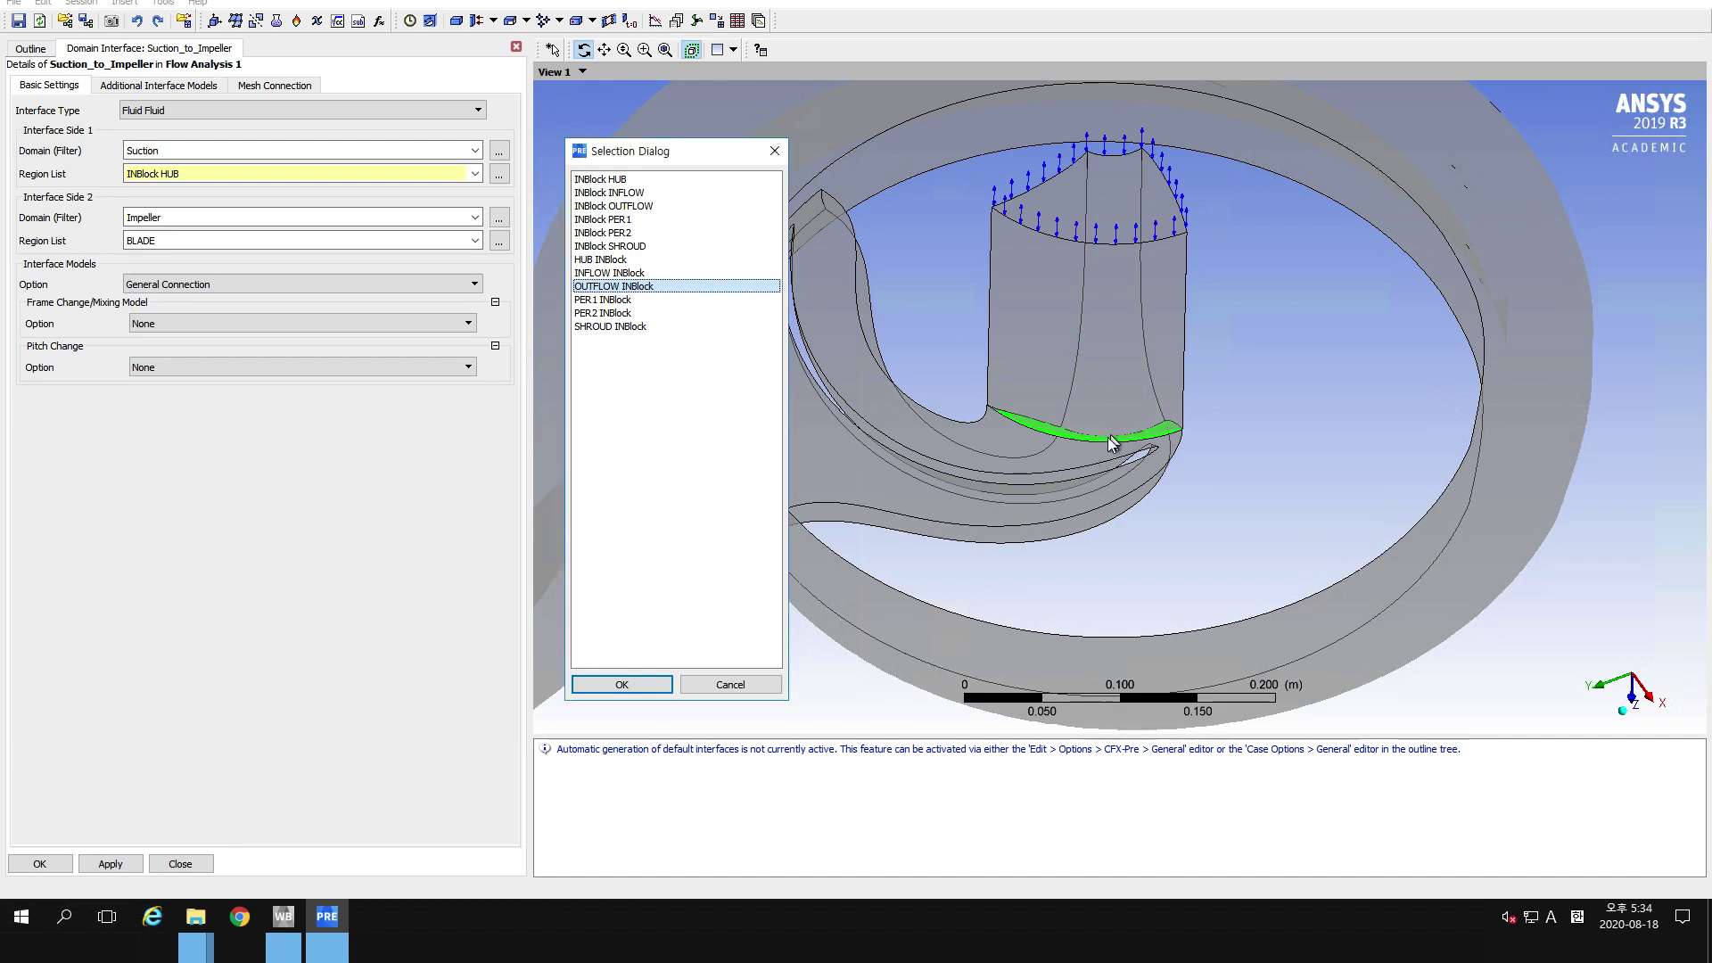
left_click(596, 694)
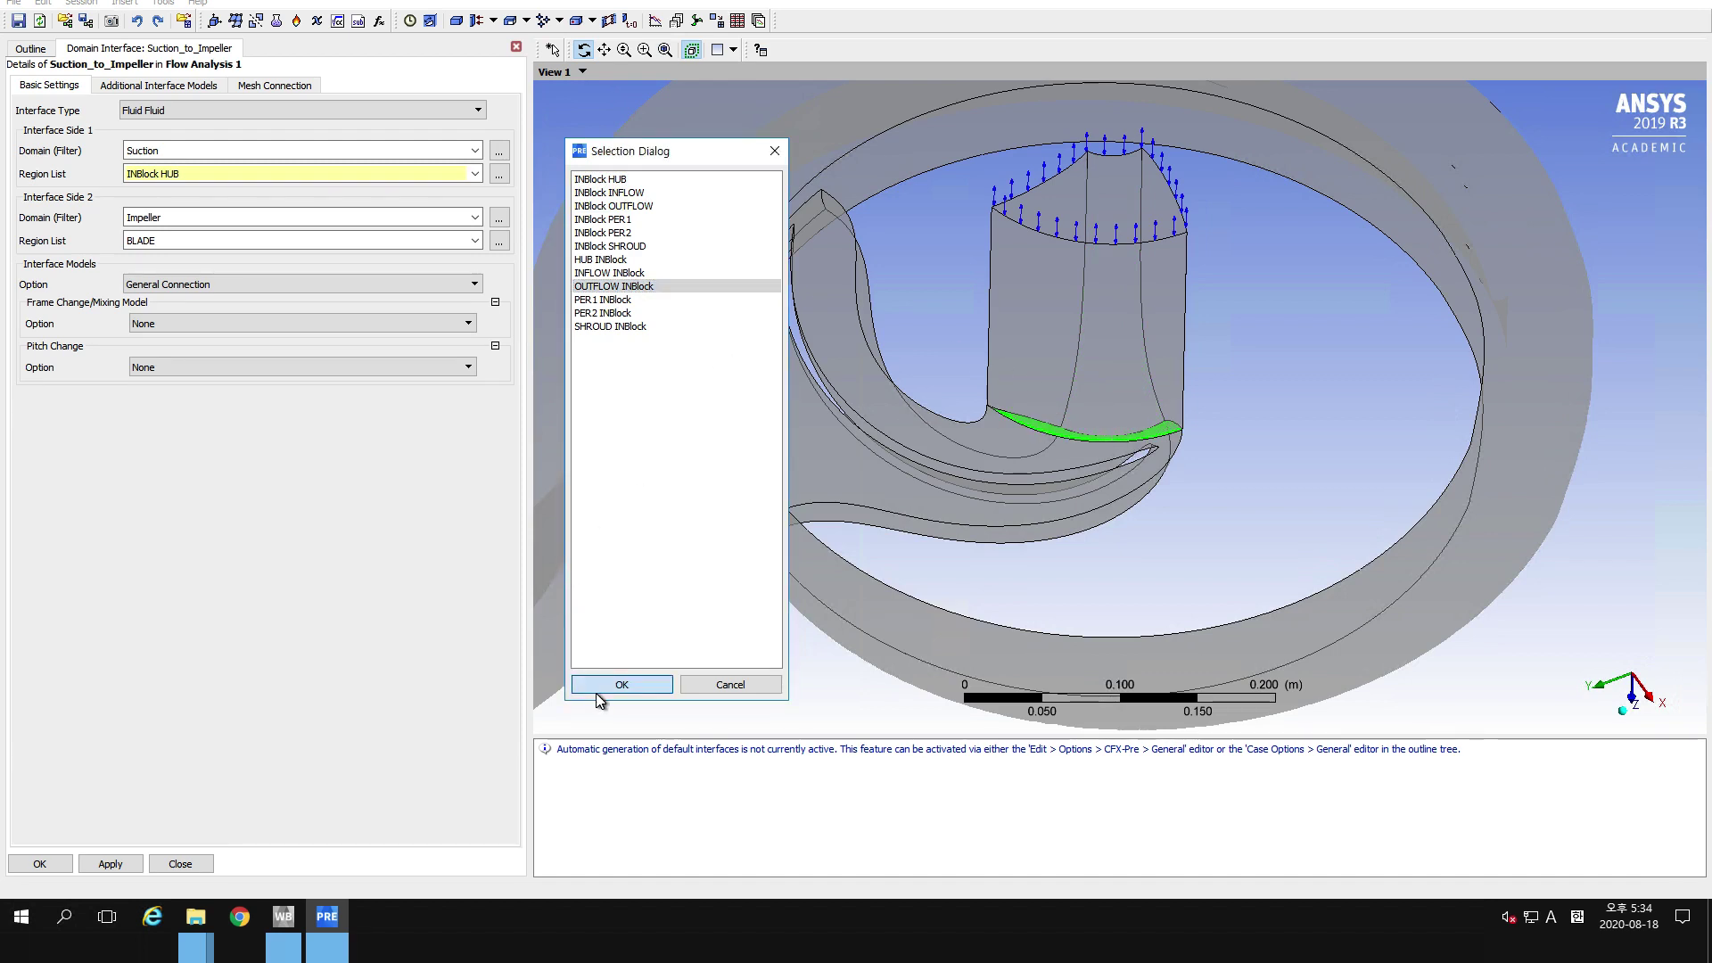
Assign the INFLOW Passage region at the impeller's entrance to side 2 of the Suction_to_Impeller interface.
left_click(498, 241)
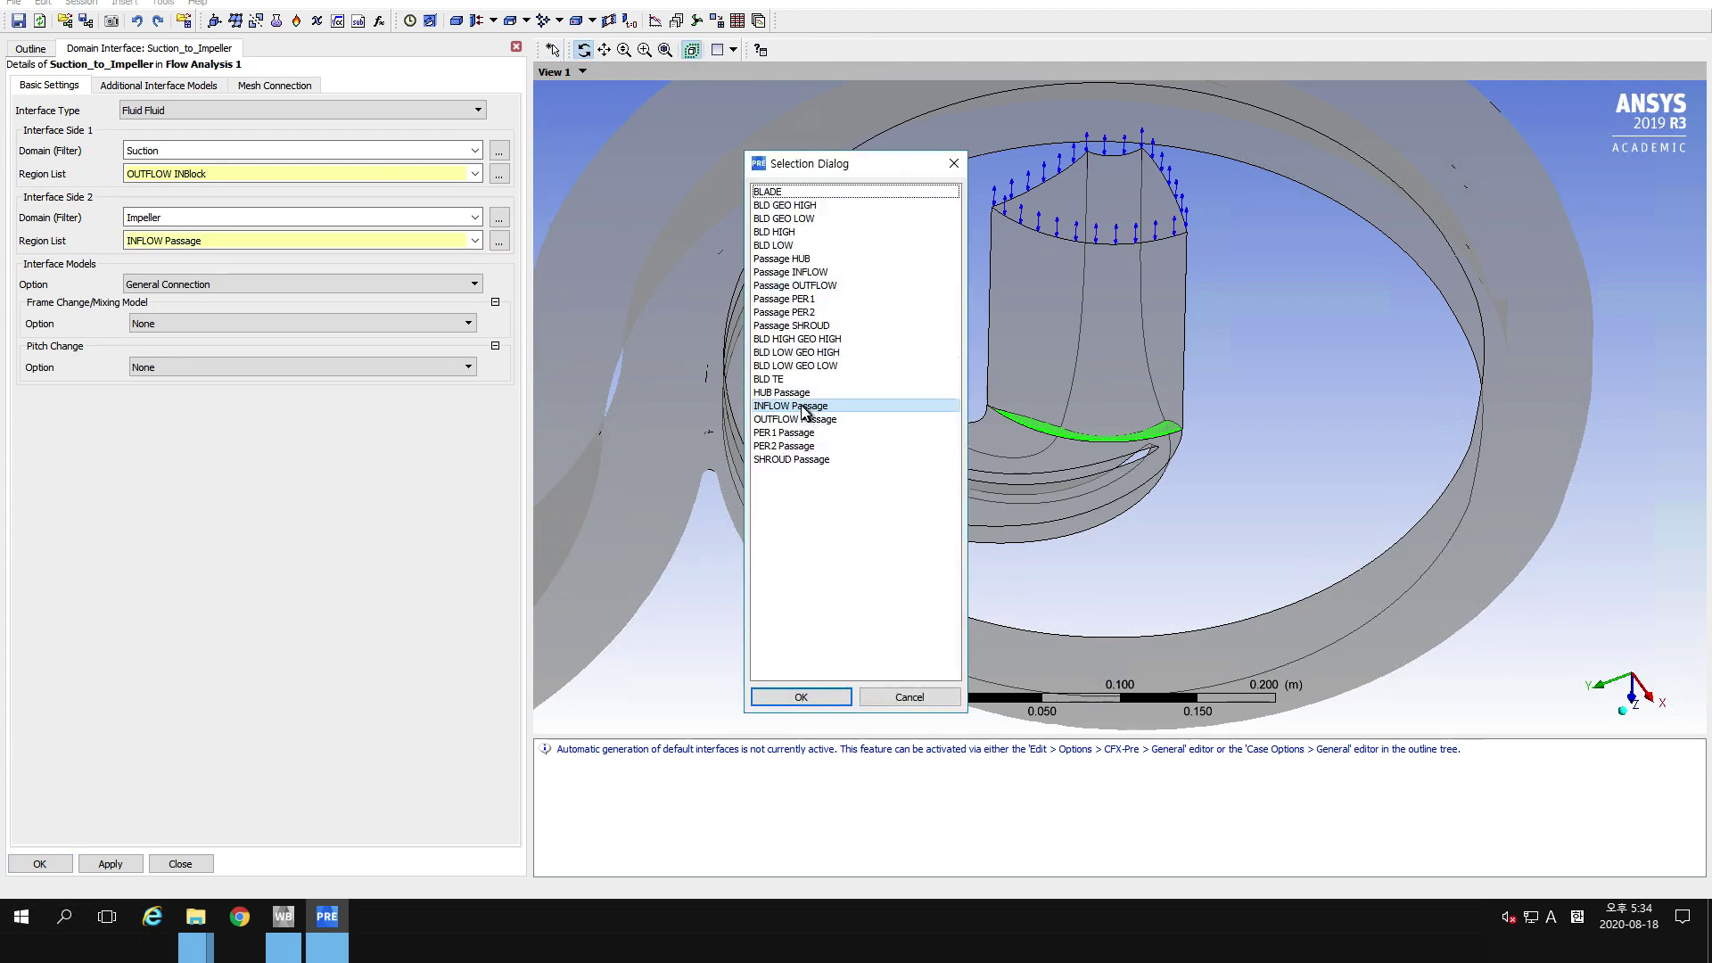
left_click(796, 394)
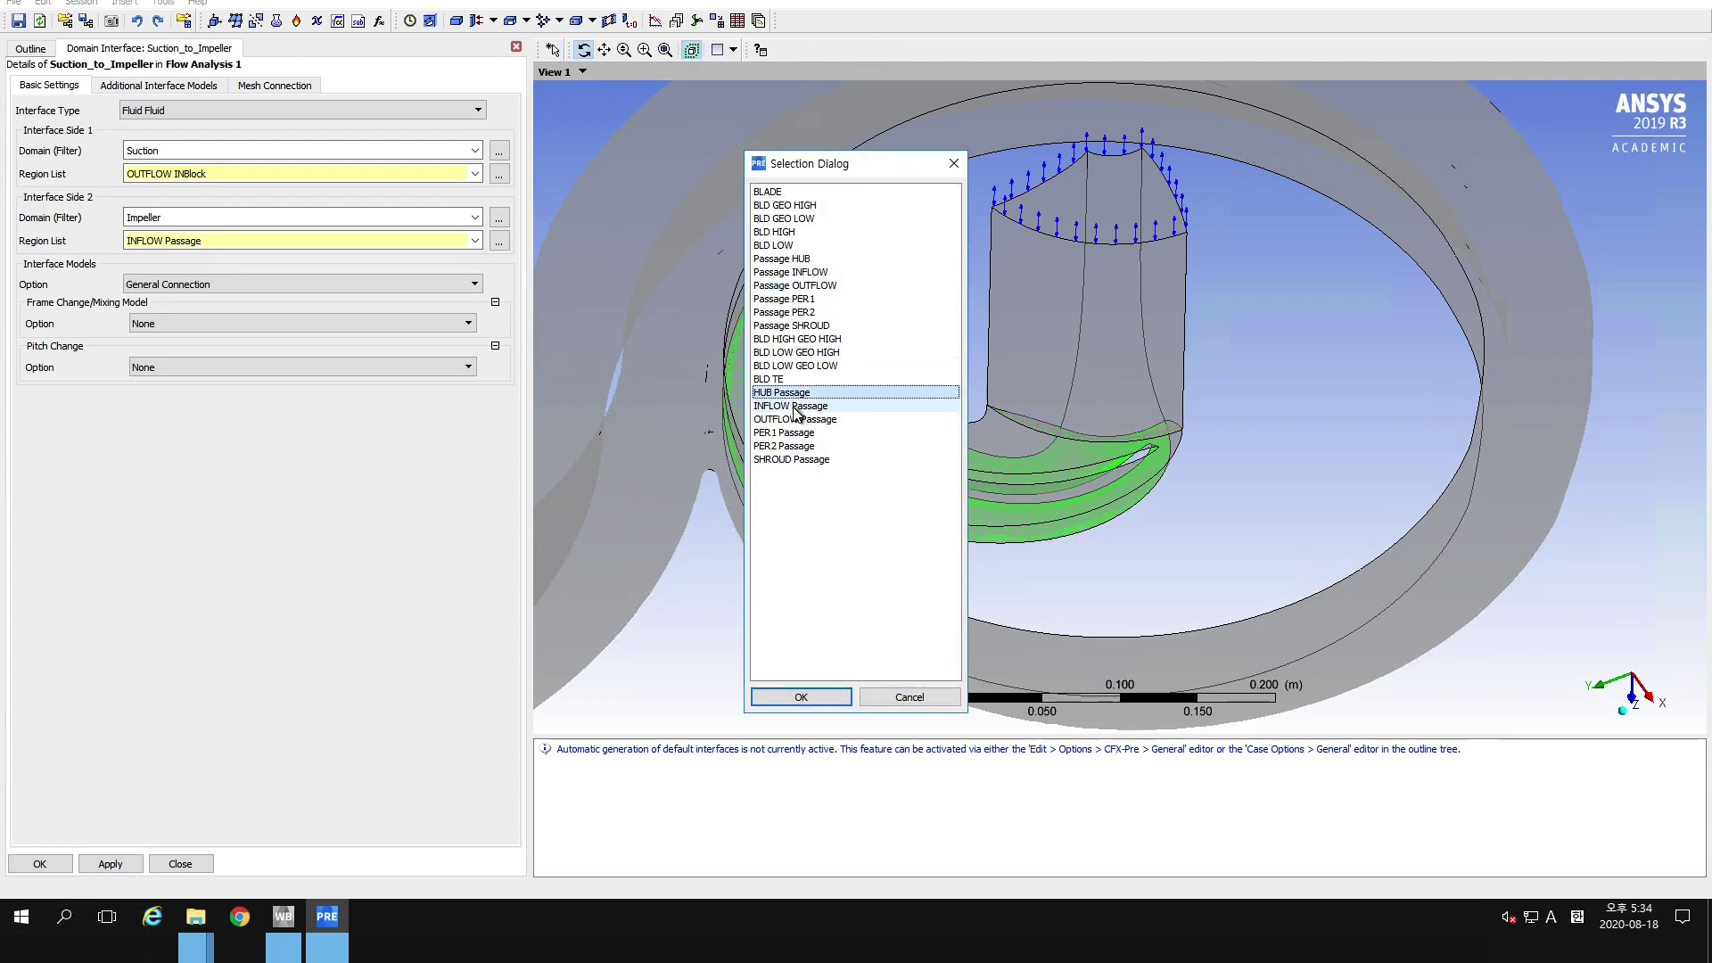
left_click(797, 407)
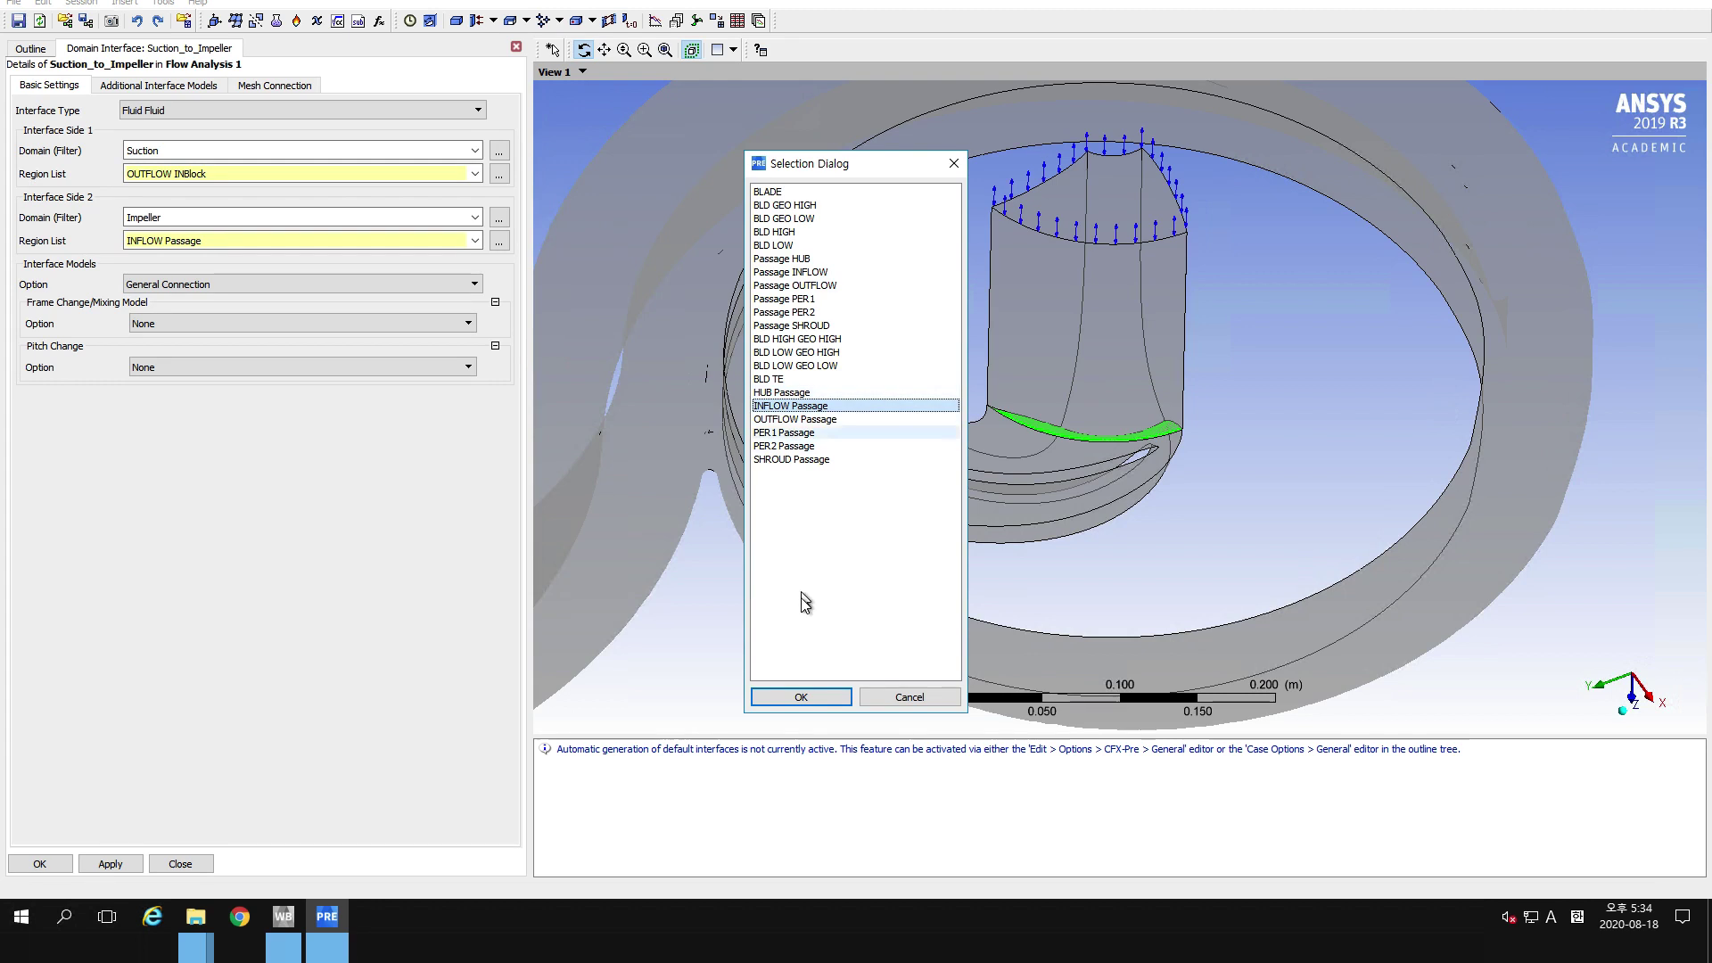
left_click(804, 699)
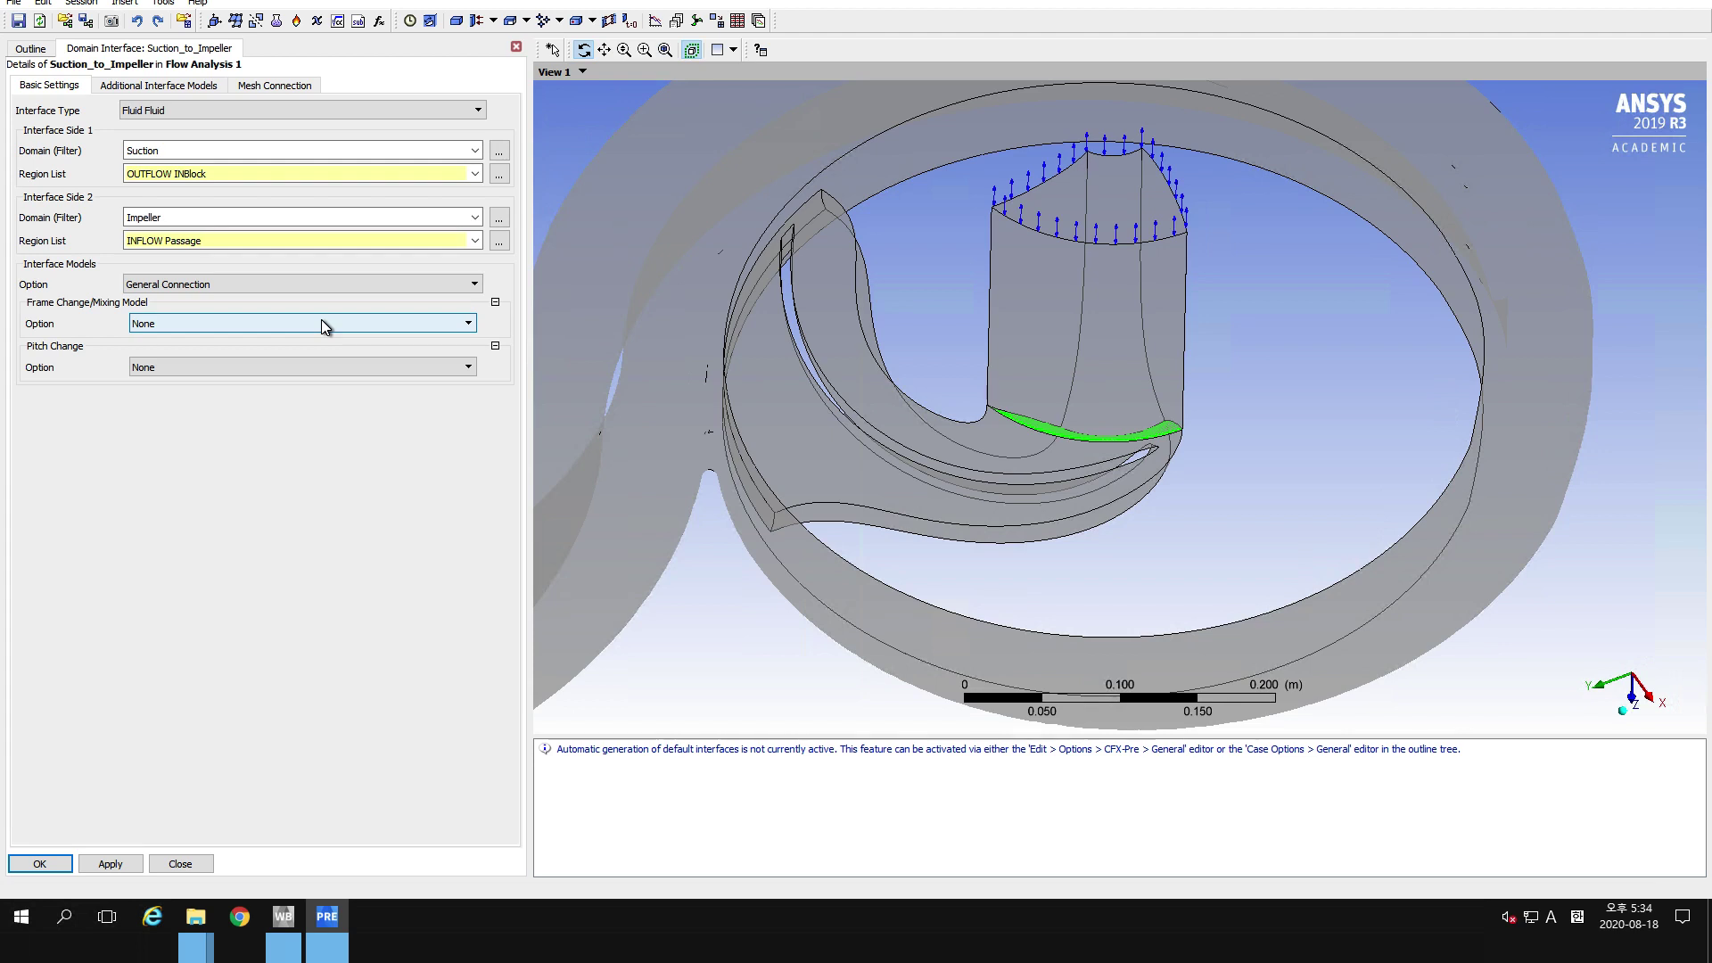
Set the Suction_to_Impeller frame change/mixing model to Frozen Rotor, and accept the interface.
left_click(282, 328)
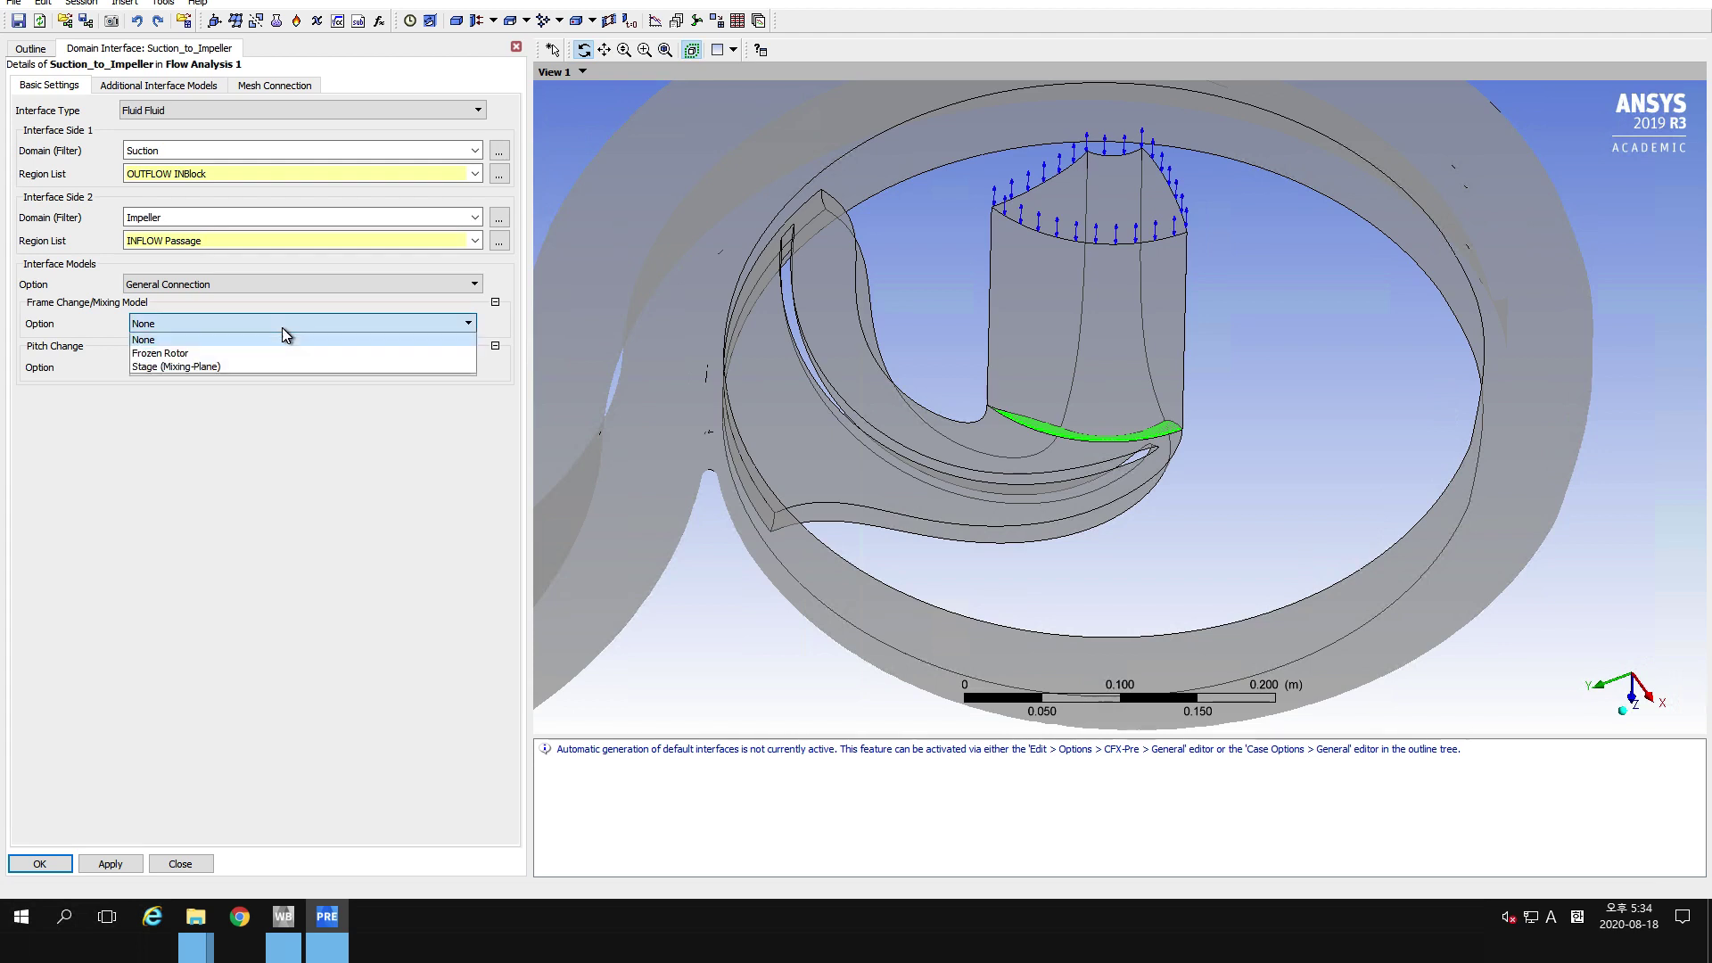
left_click(241, 354)
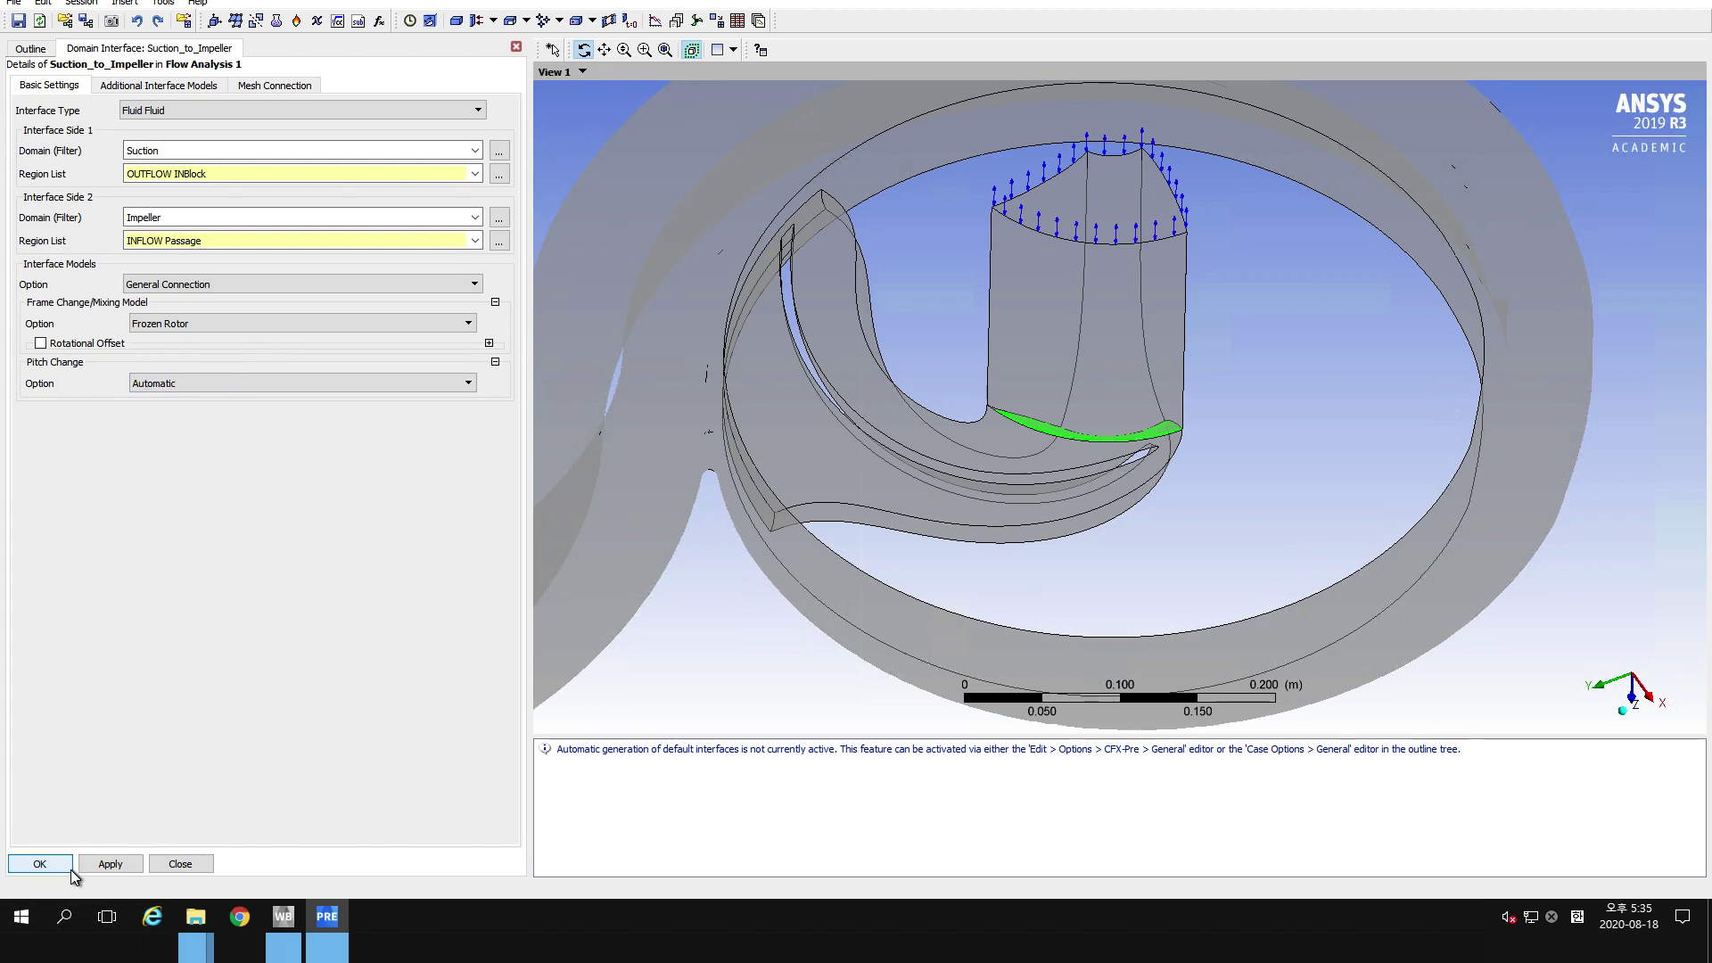
left_click(101, 867)
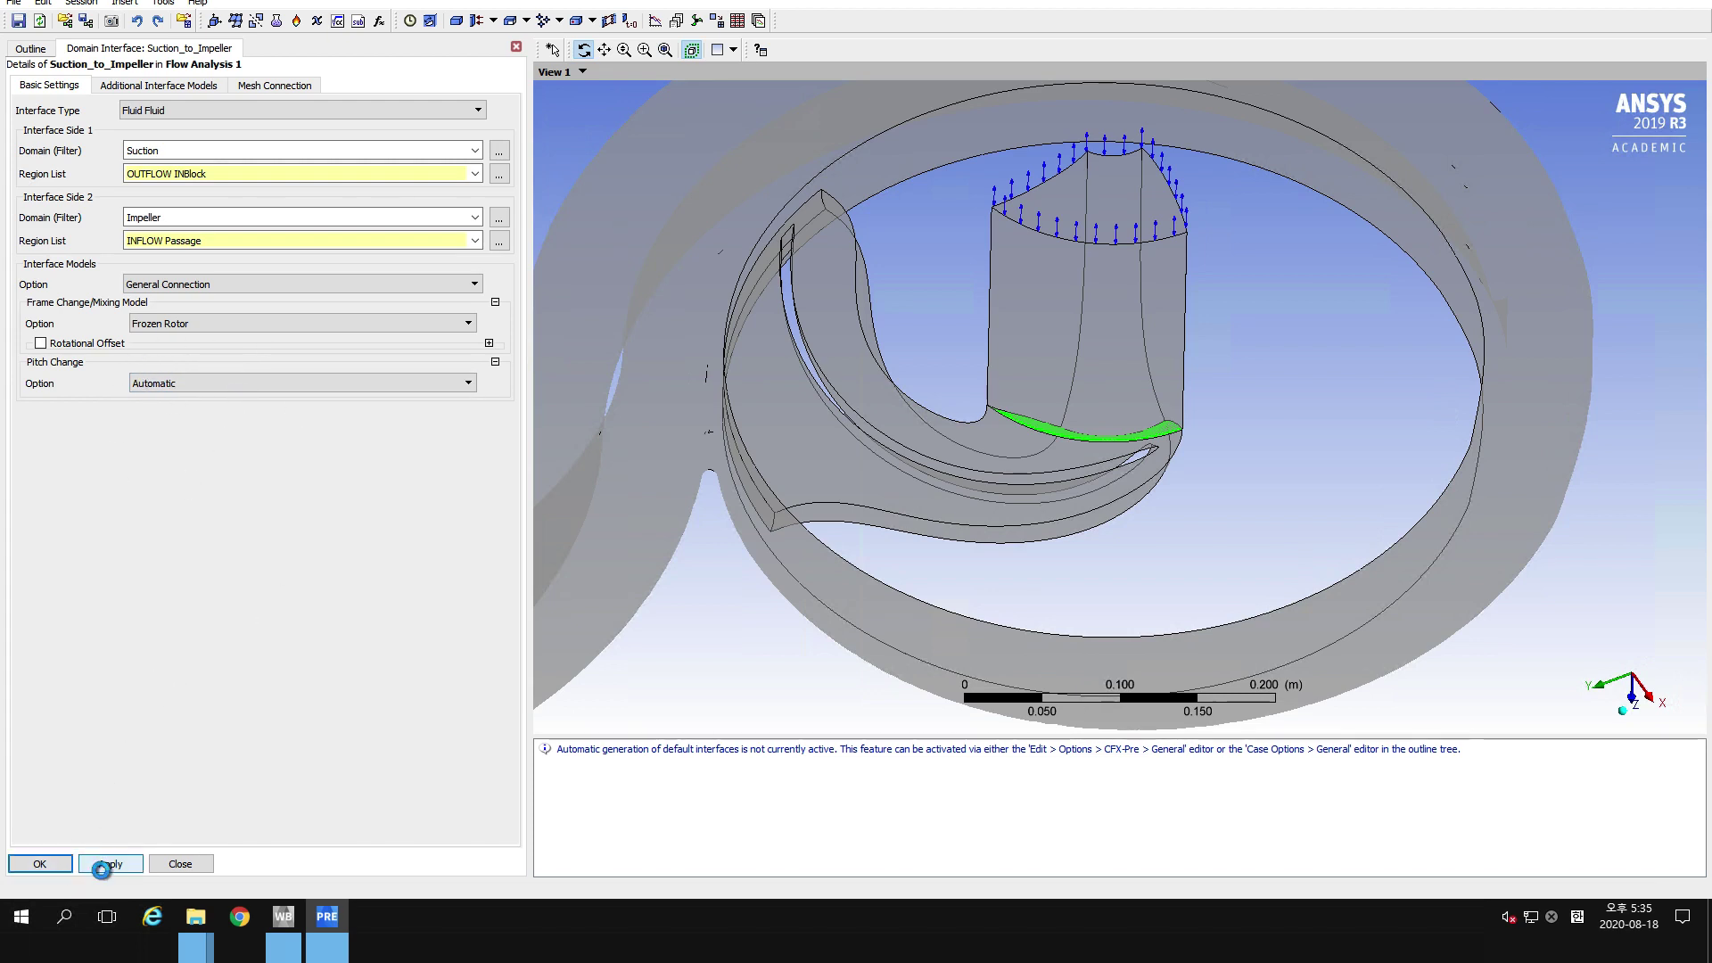
left_click(40, 866)
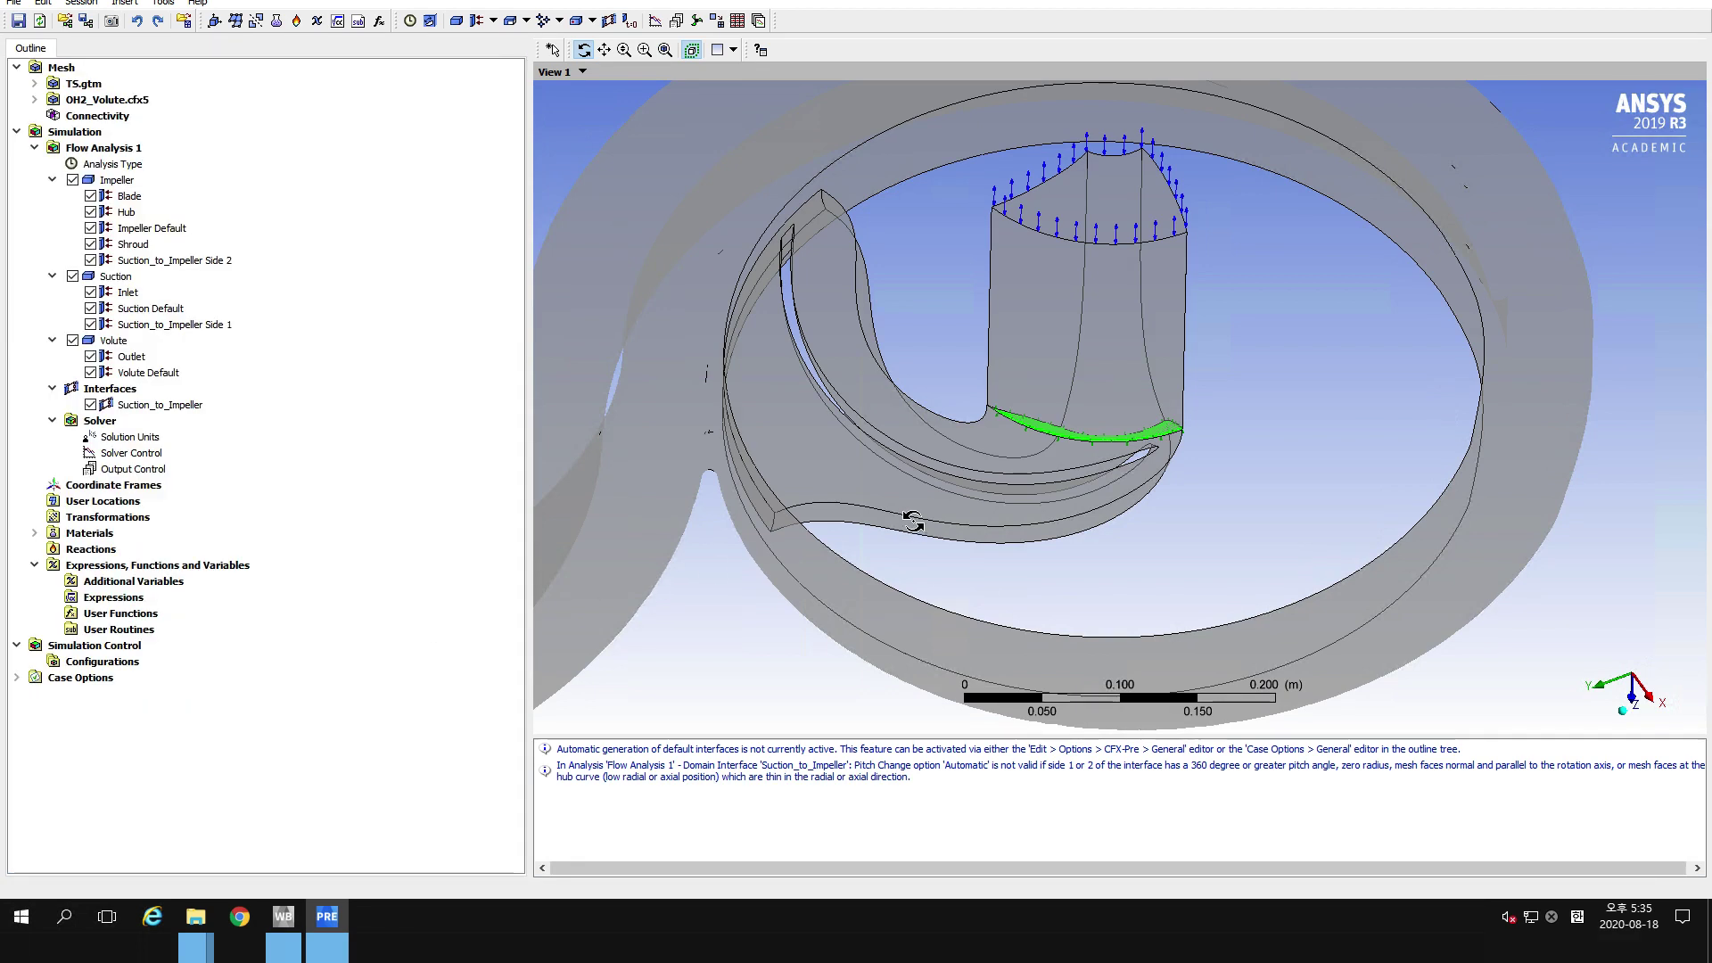
Insert a domain interface named Impeller_to_Volute.
mouse_move(914, 522)
left_mouse_down()
mouse_move(900, 420)
mouse_move(885, 525)
mouse_move(890, 502)
left_mouse_up()
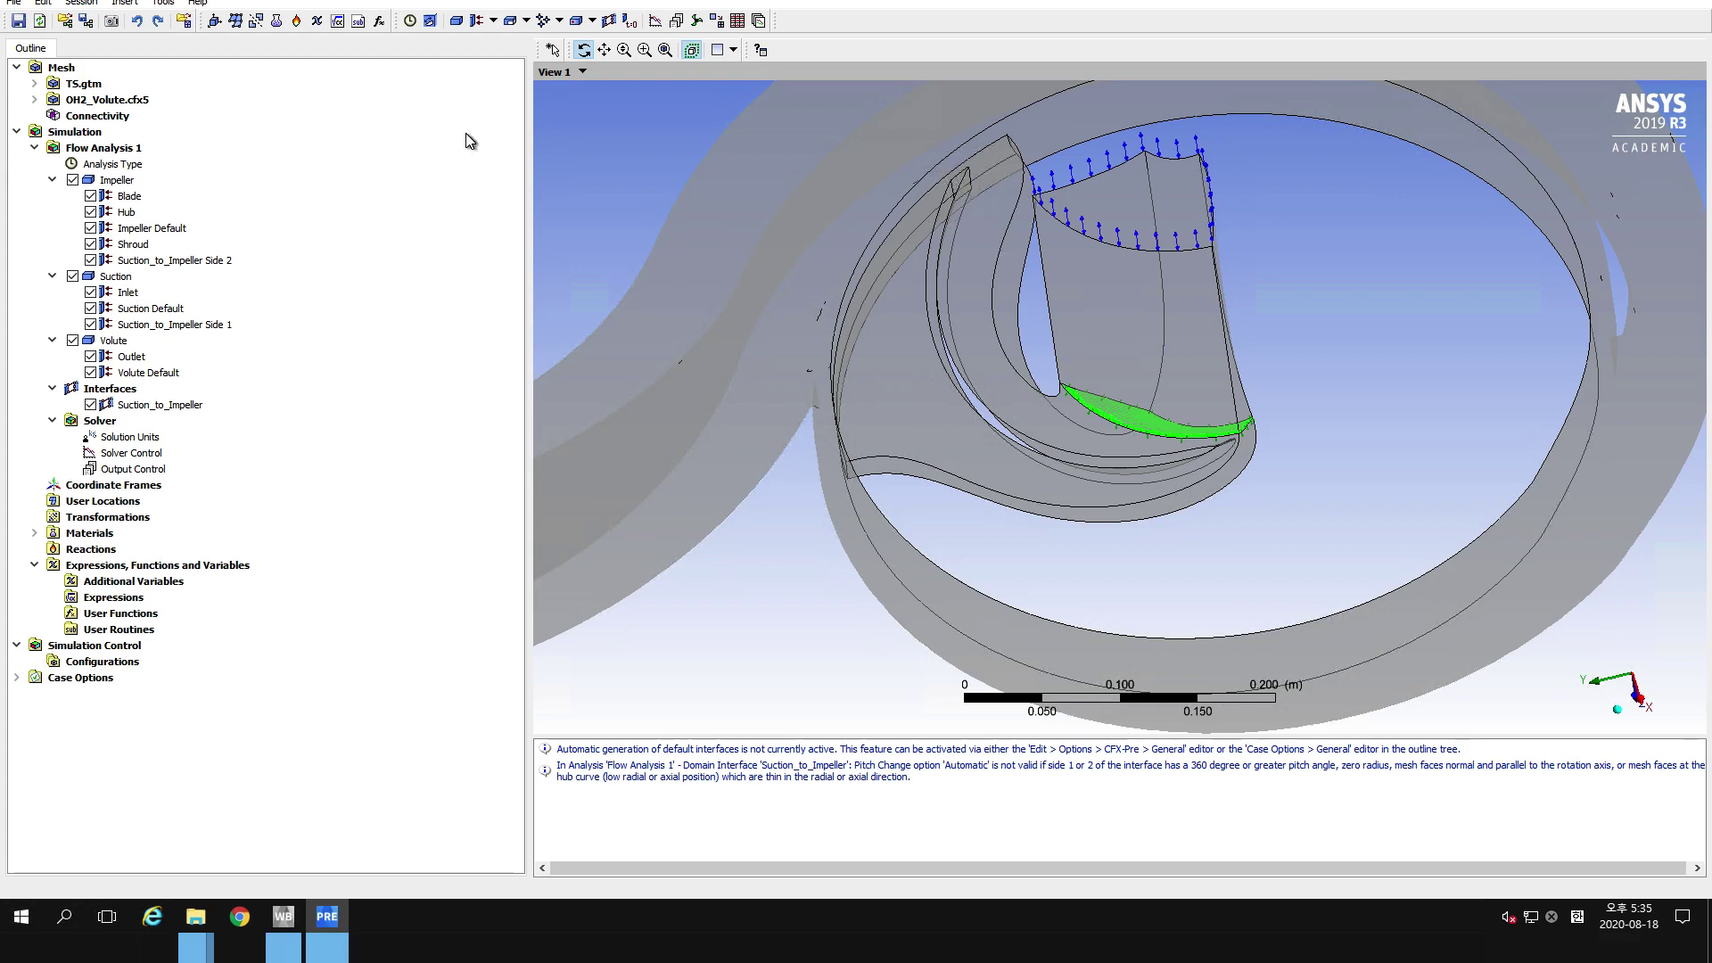
left_click(611, 21)
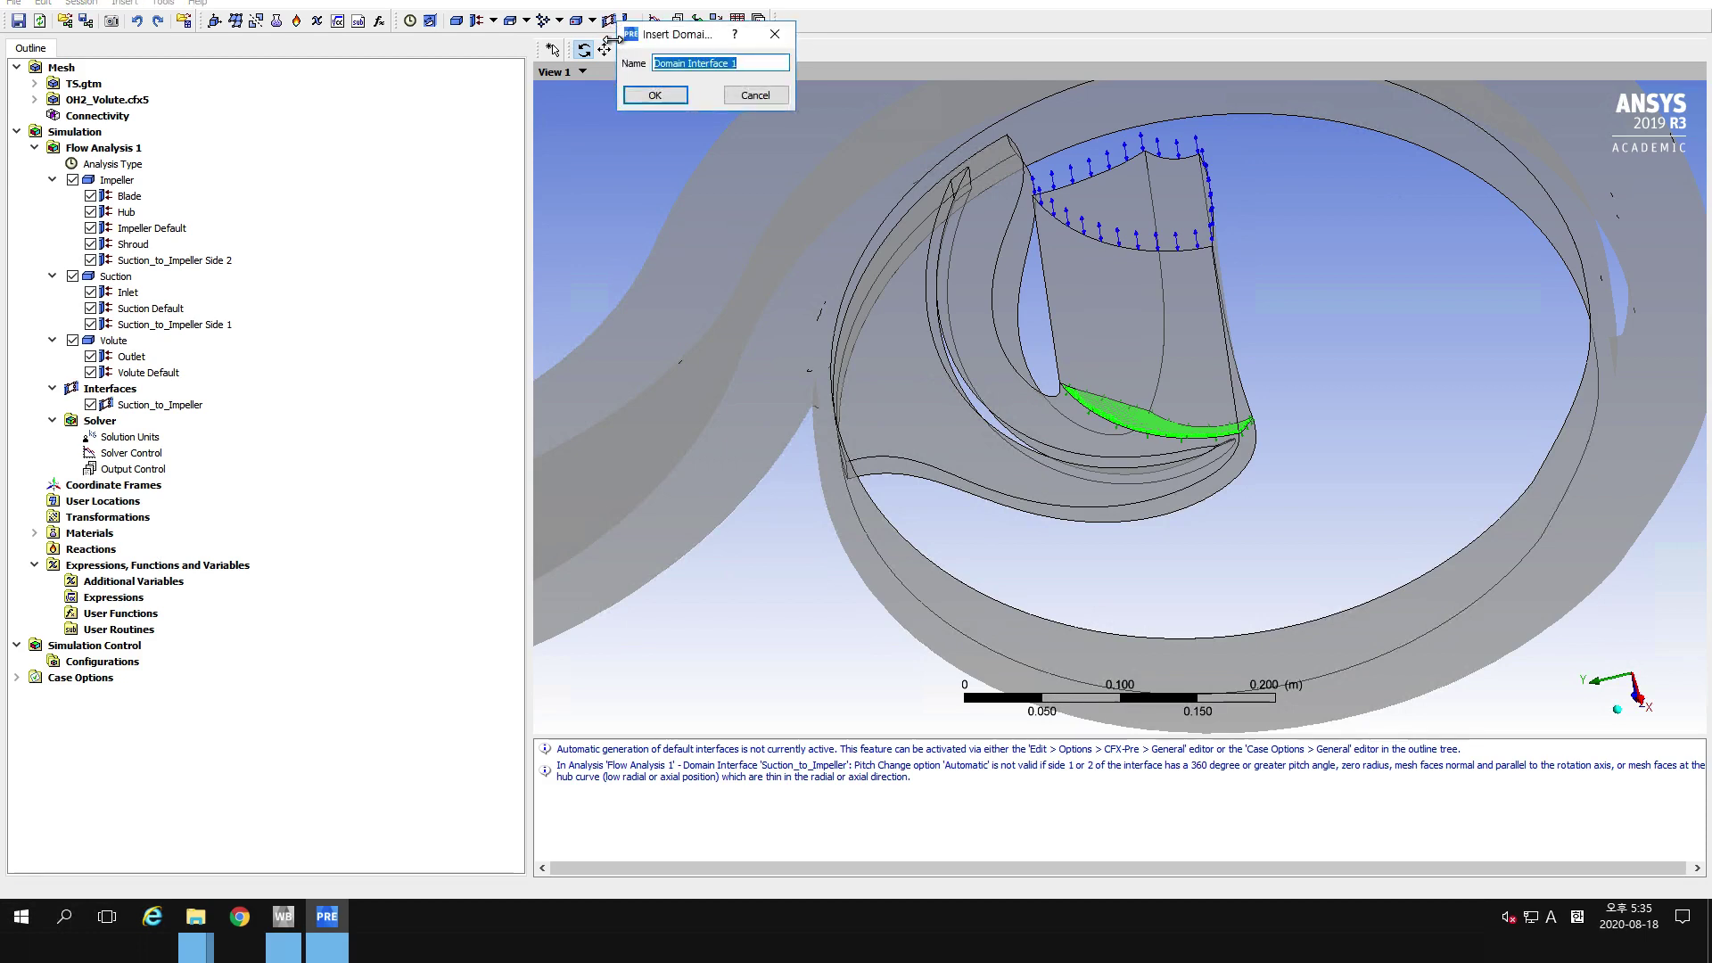
type("Impeller_to_Volute")
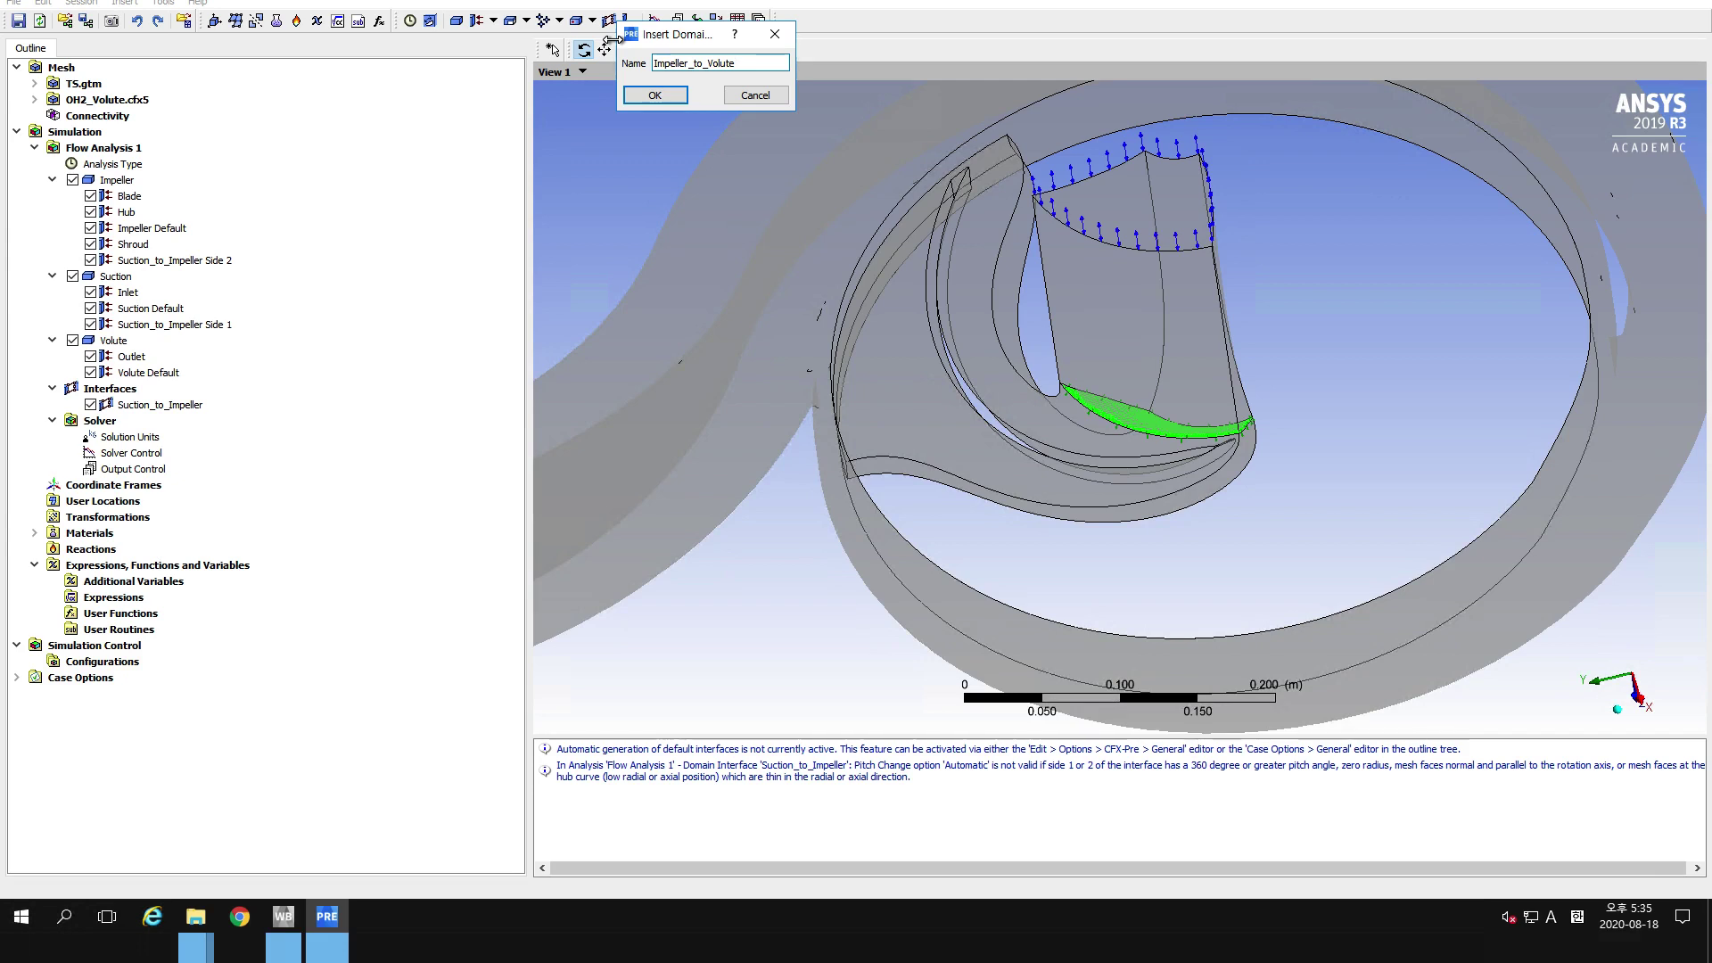
key("Return")
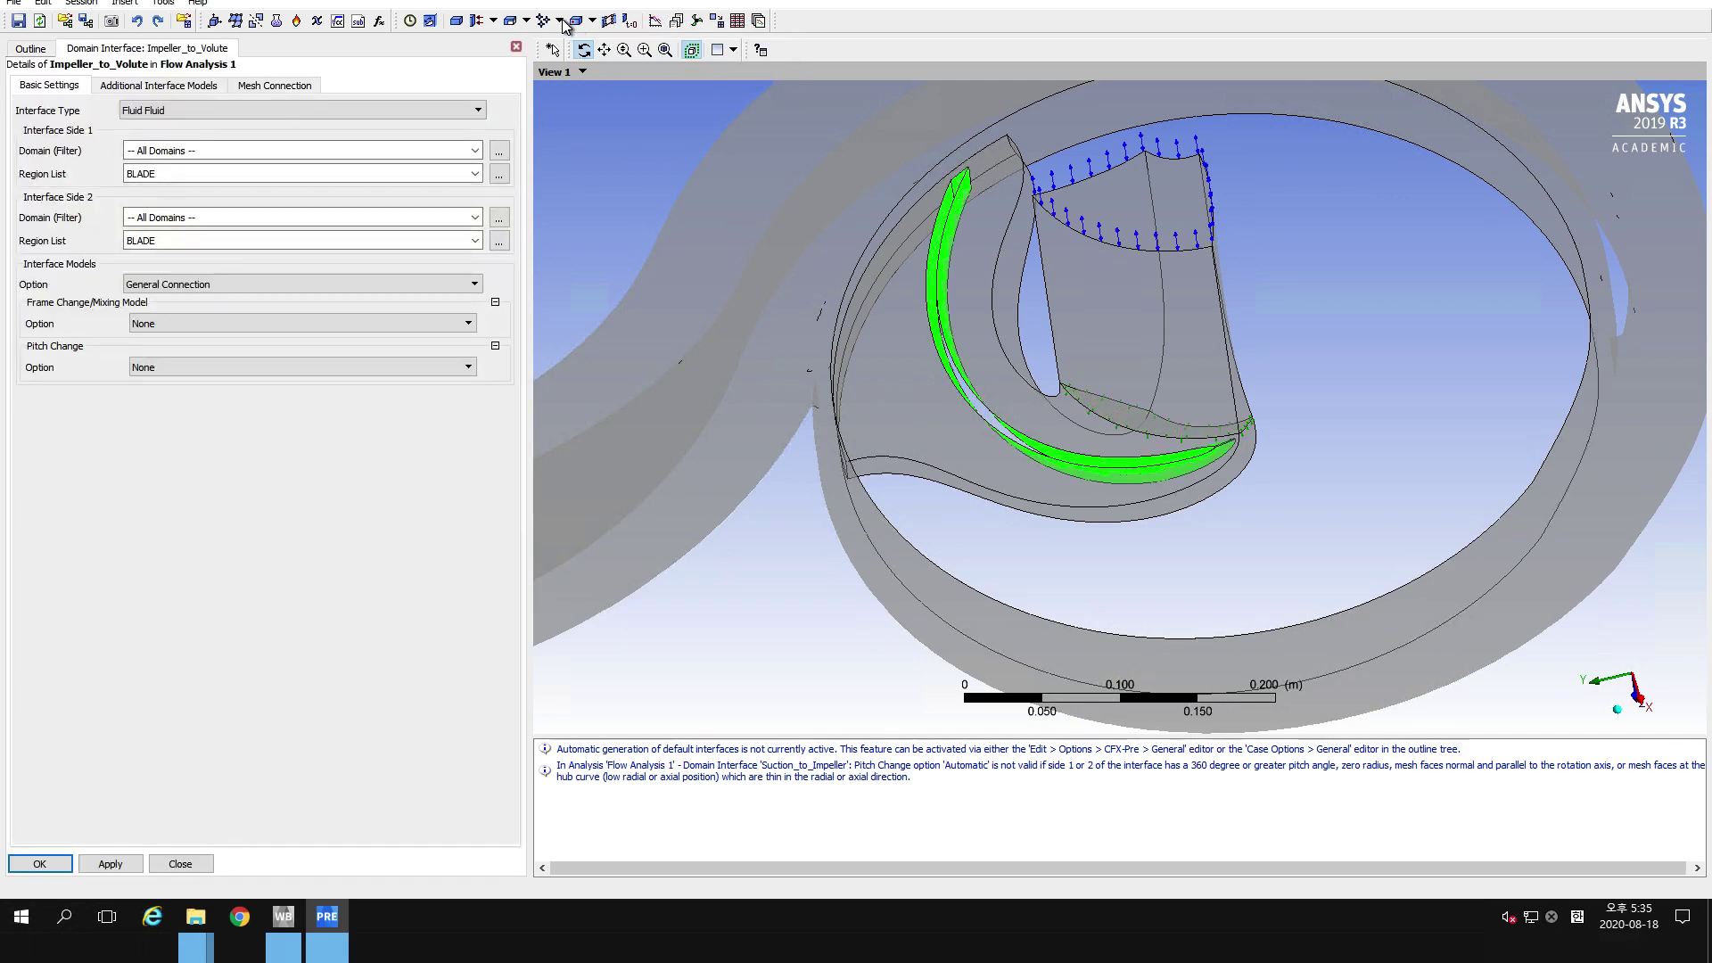
Filter the Impeller_to_Volute interface's side 1 to the Impeller domain and side 2 to the Volute domain.
left_click(475, 149)
left_click(143, 180)
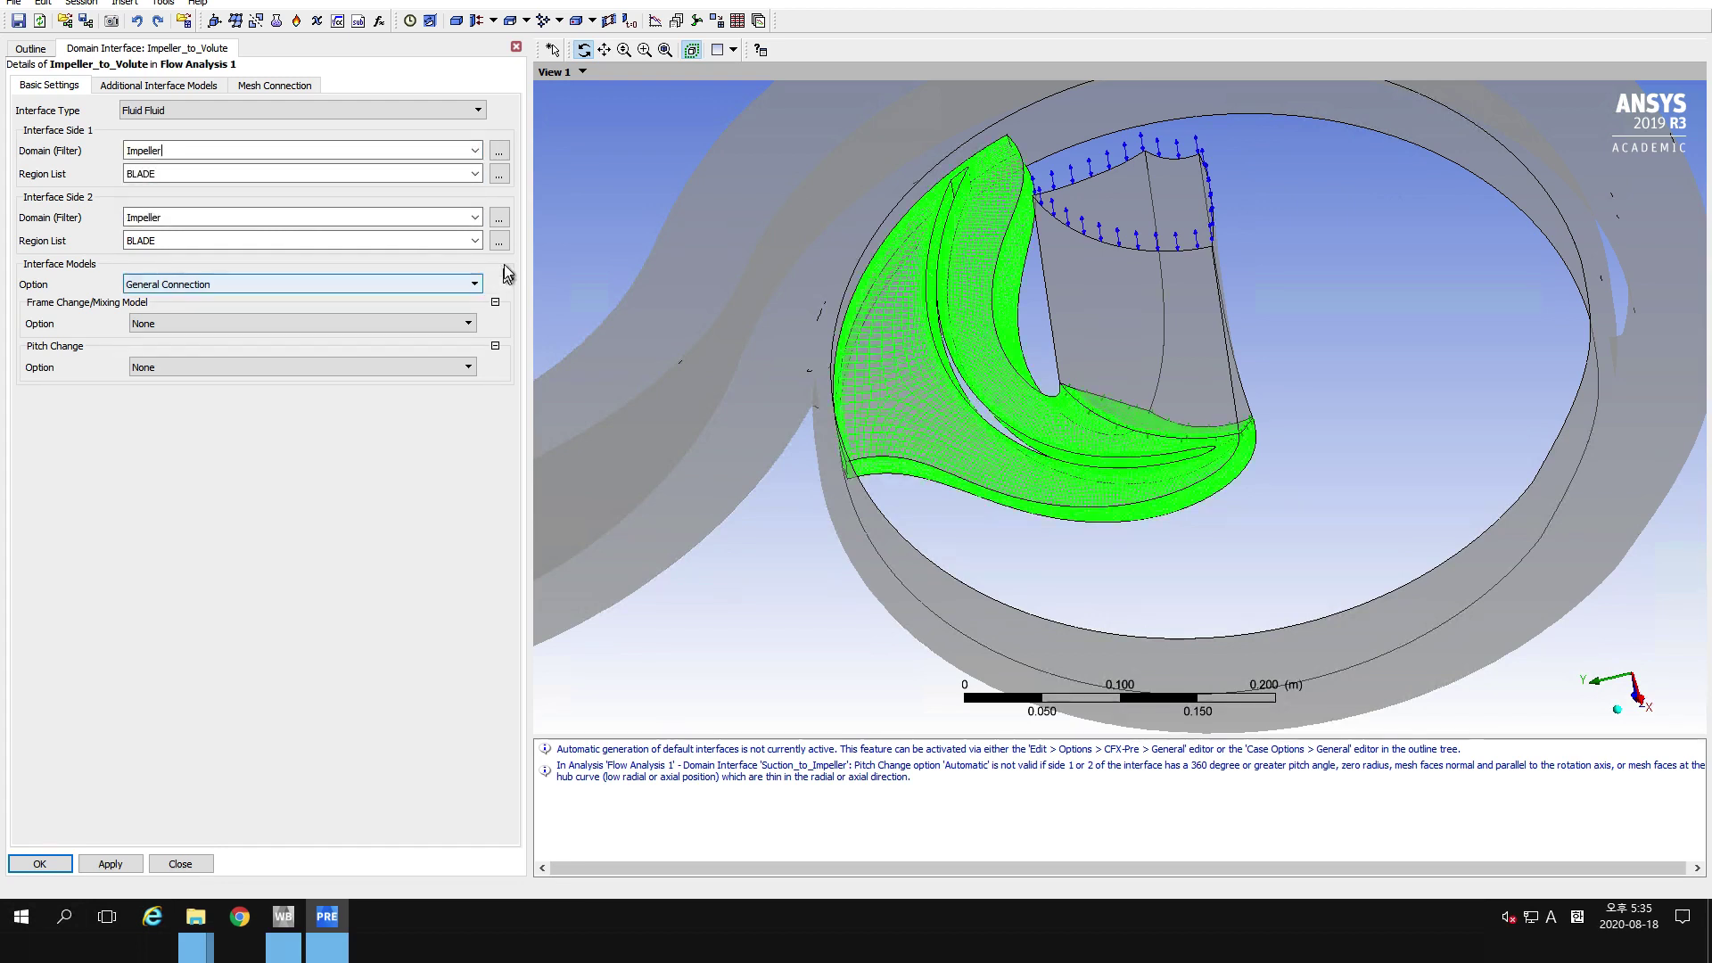
left_click(474, 217)
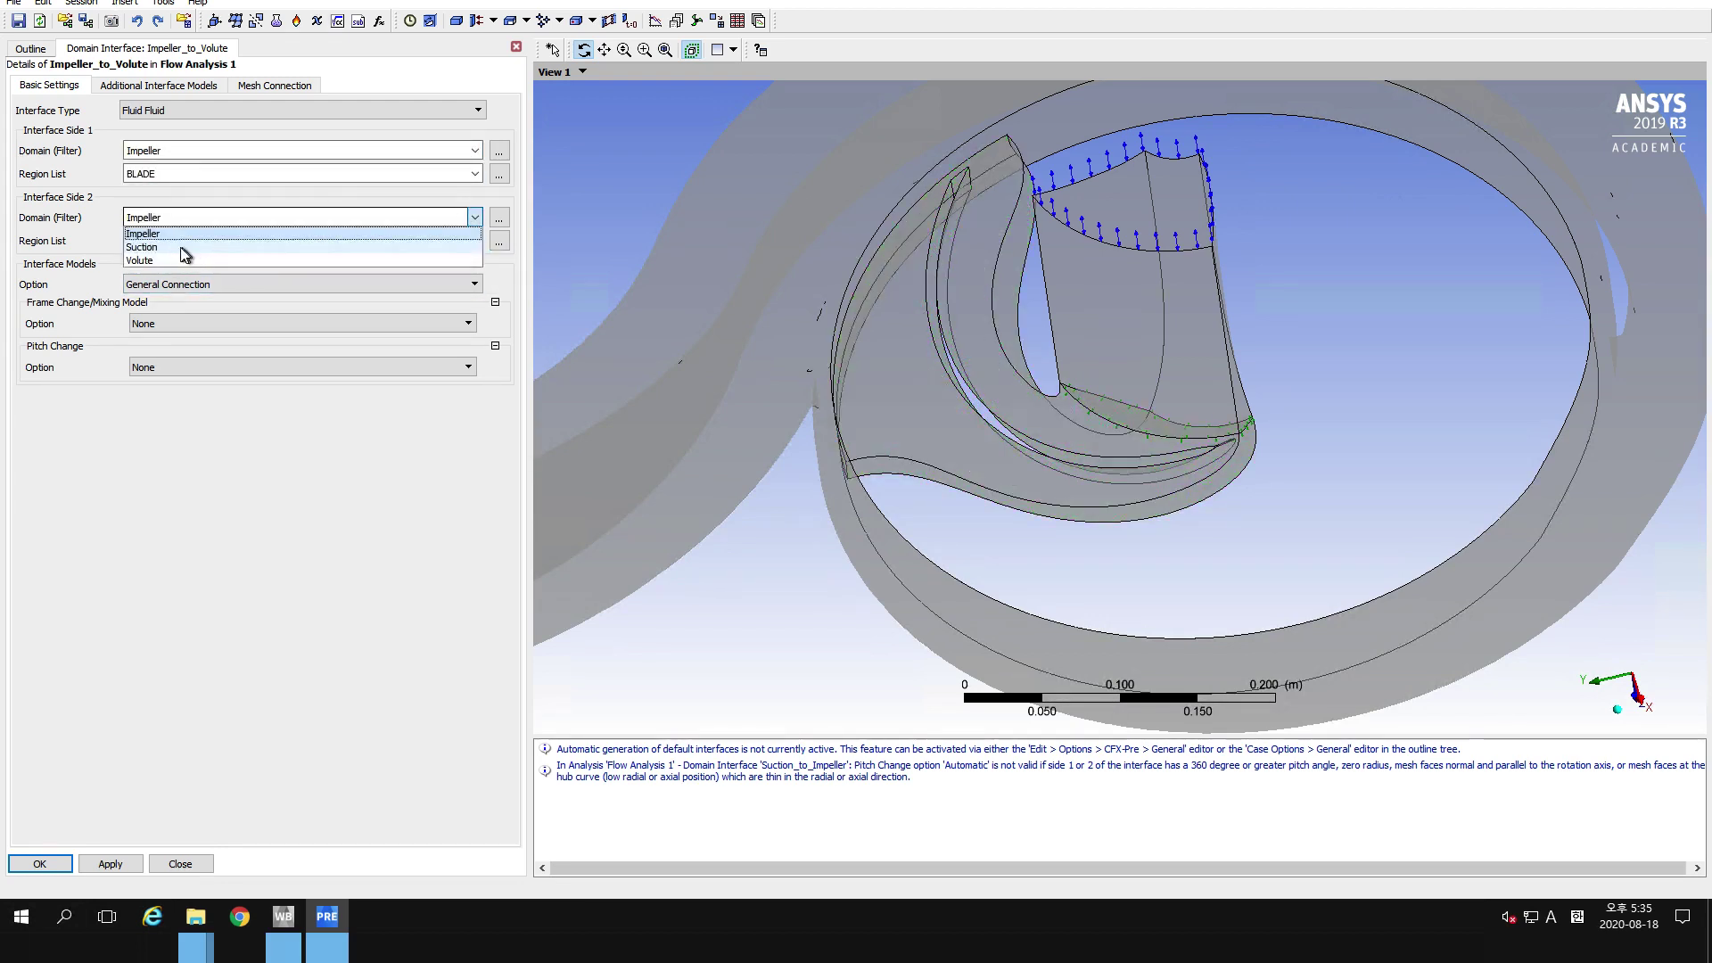
left_click(154, 260)
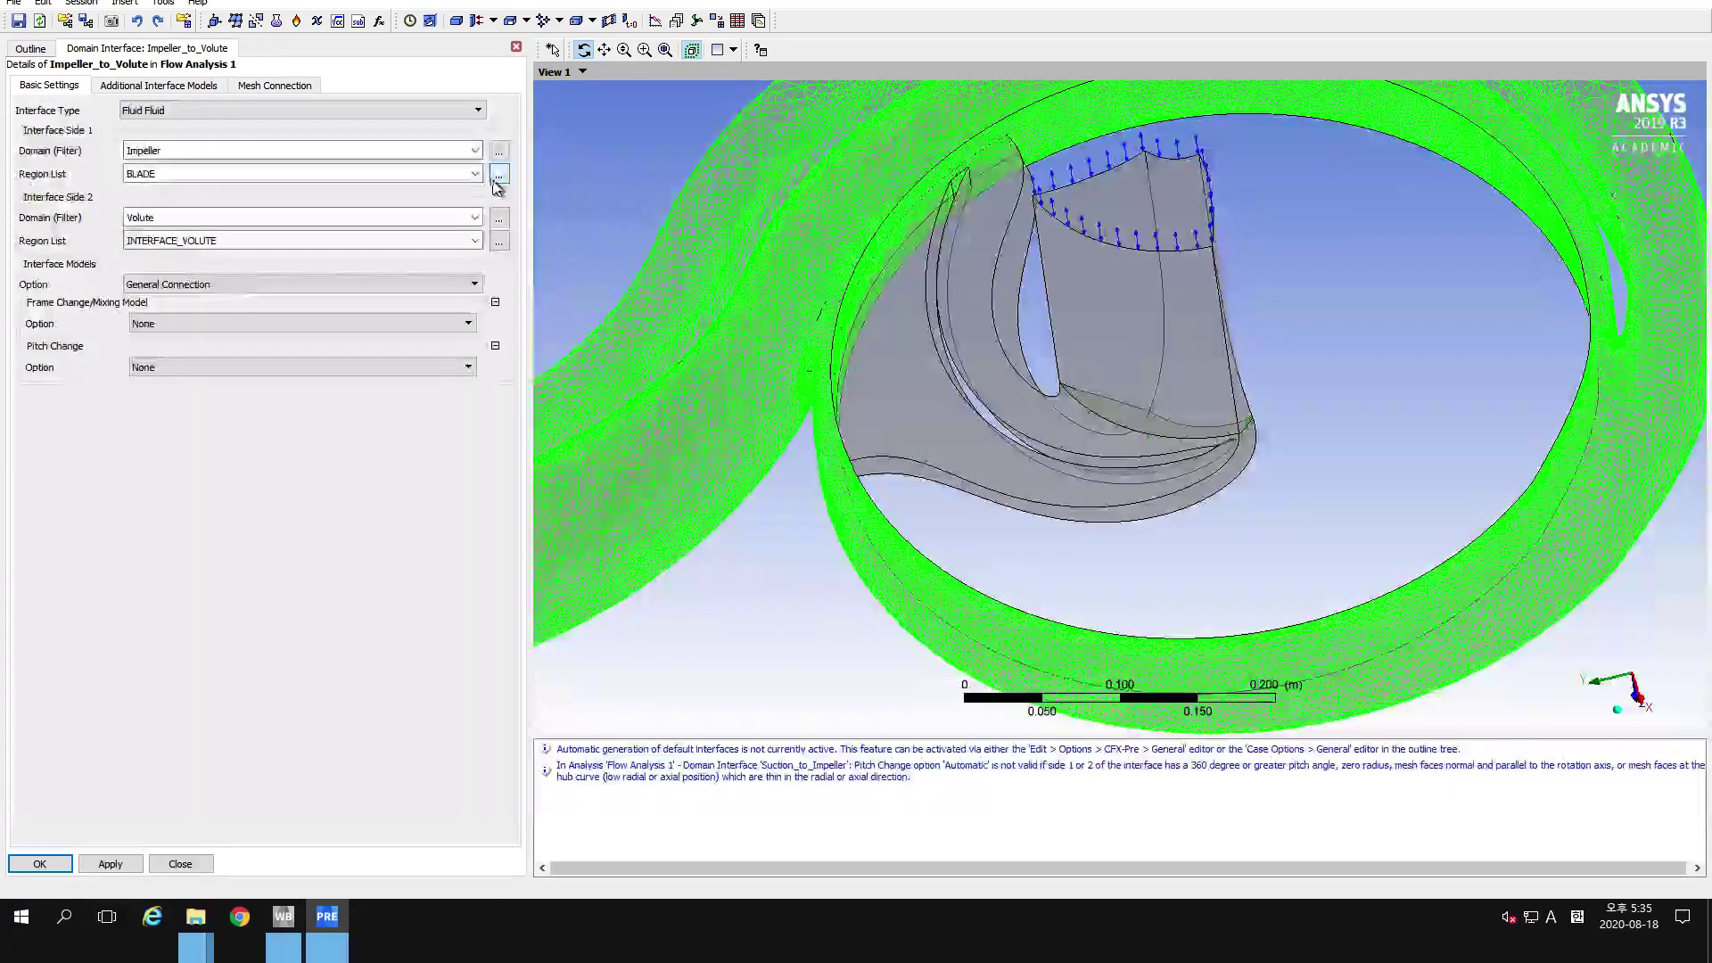
Assign the Passage OUTFLOW region at the impeller's outer edge to side 1 of the Impeller_to_Volute interface.
left_click(498, 175)
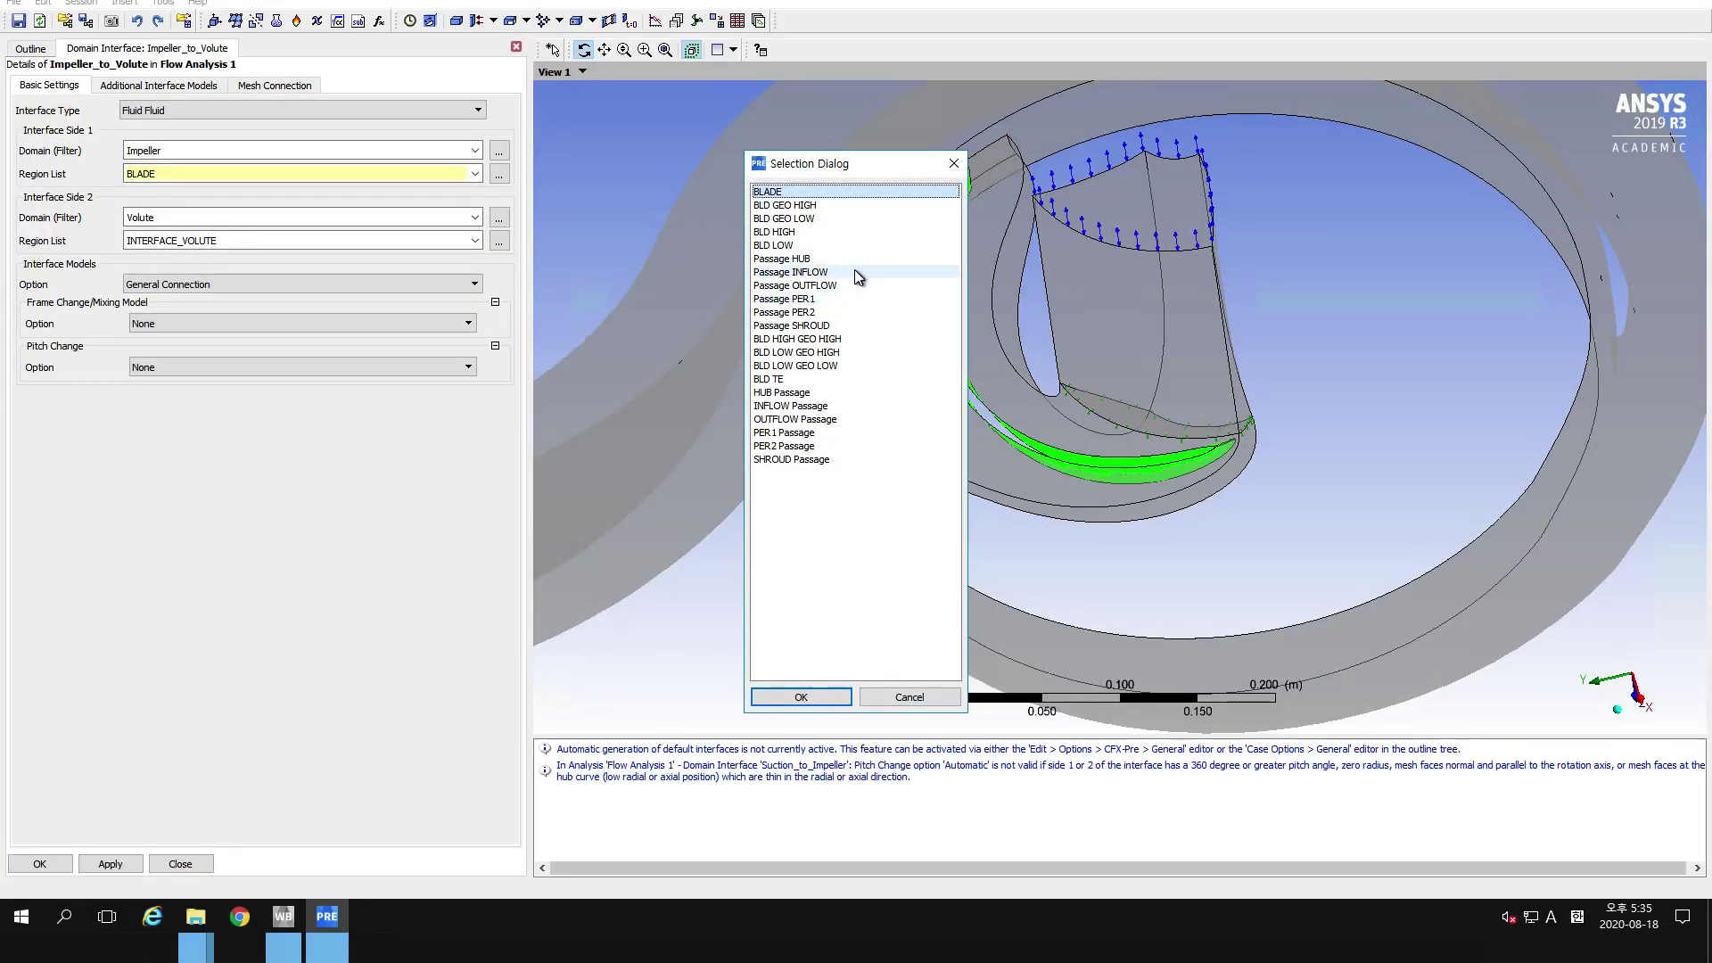
left_click(828, 287)
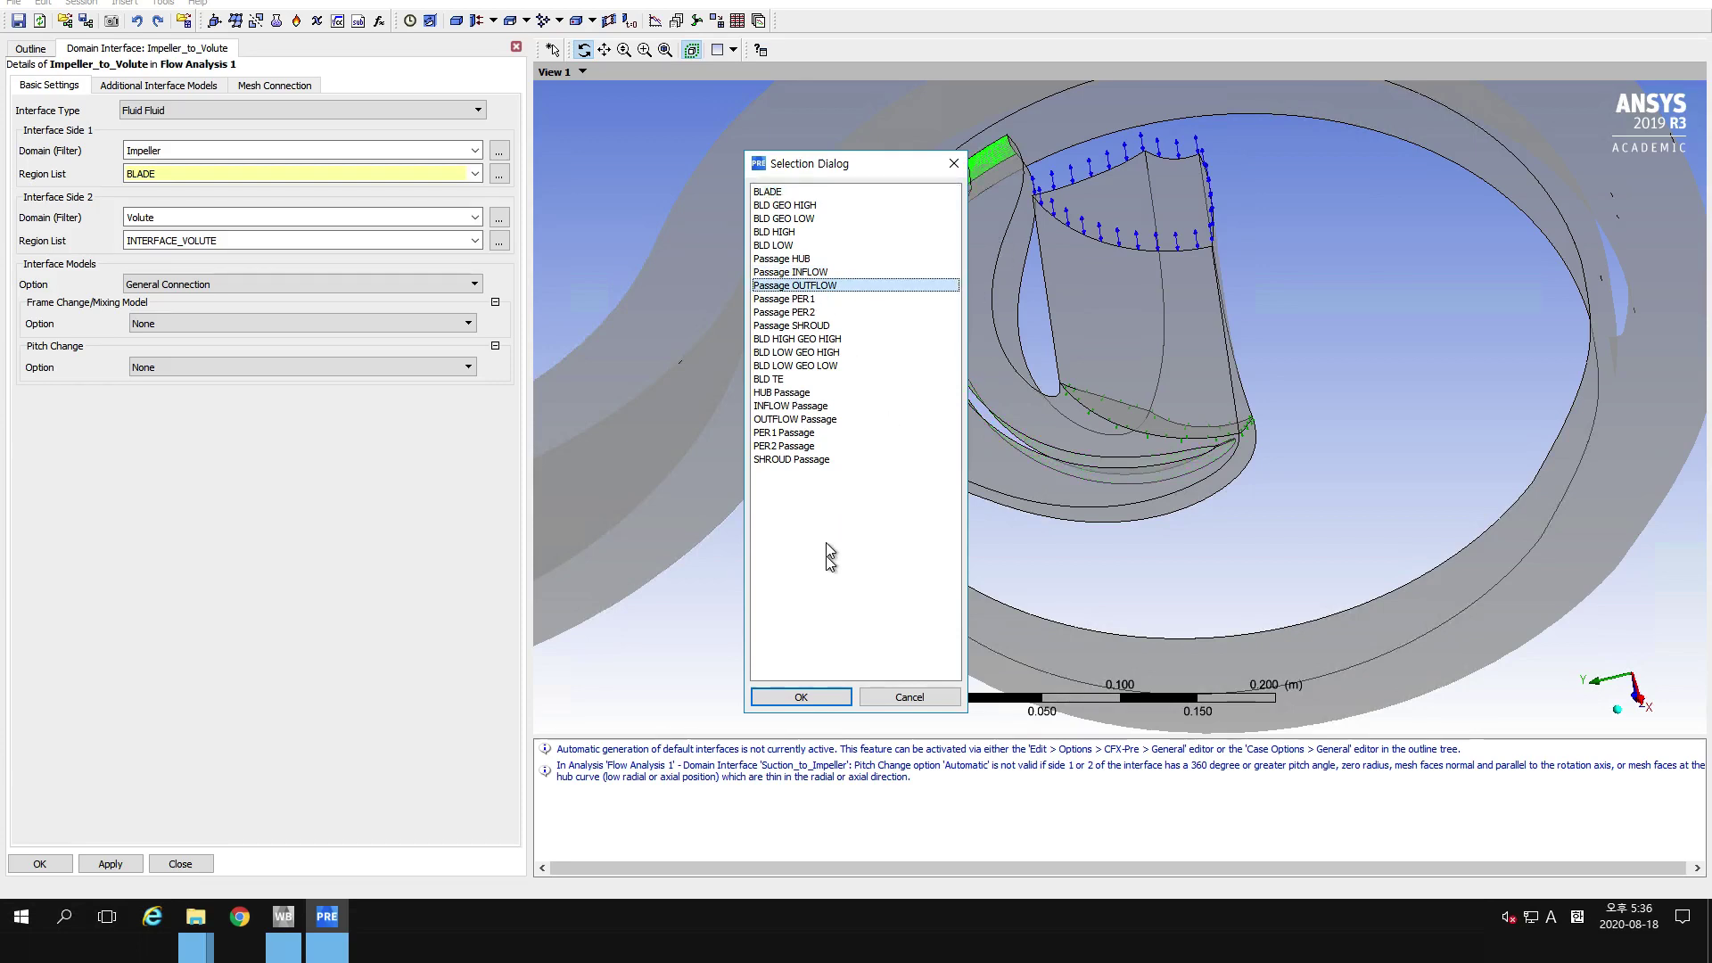
left_click(801, 697)
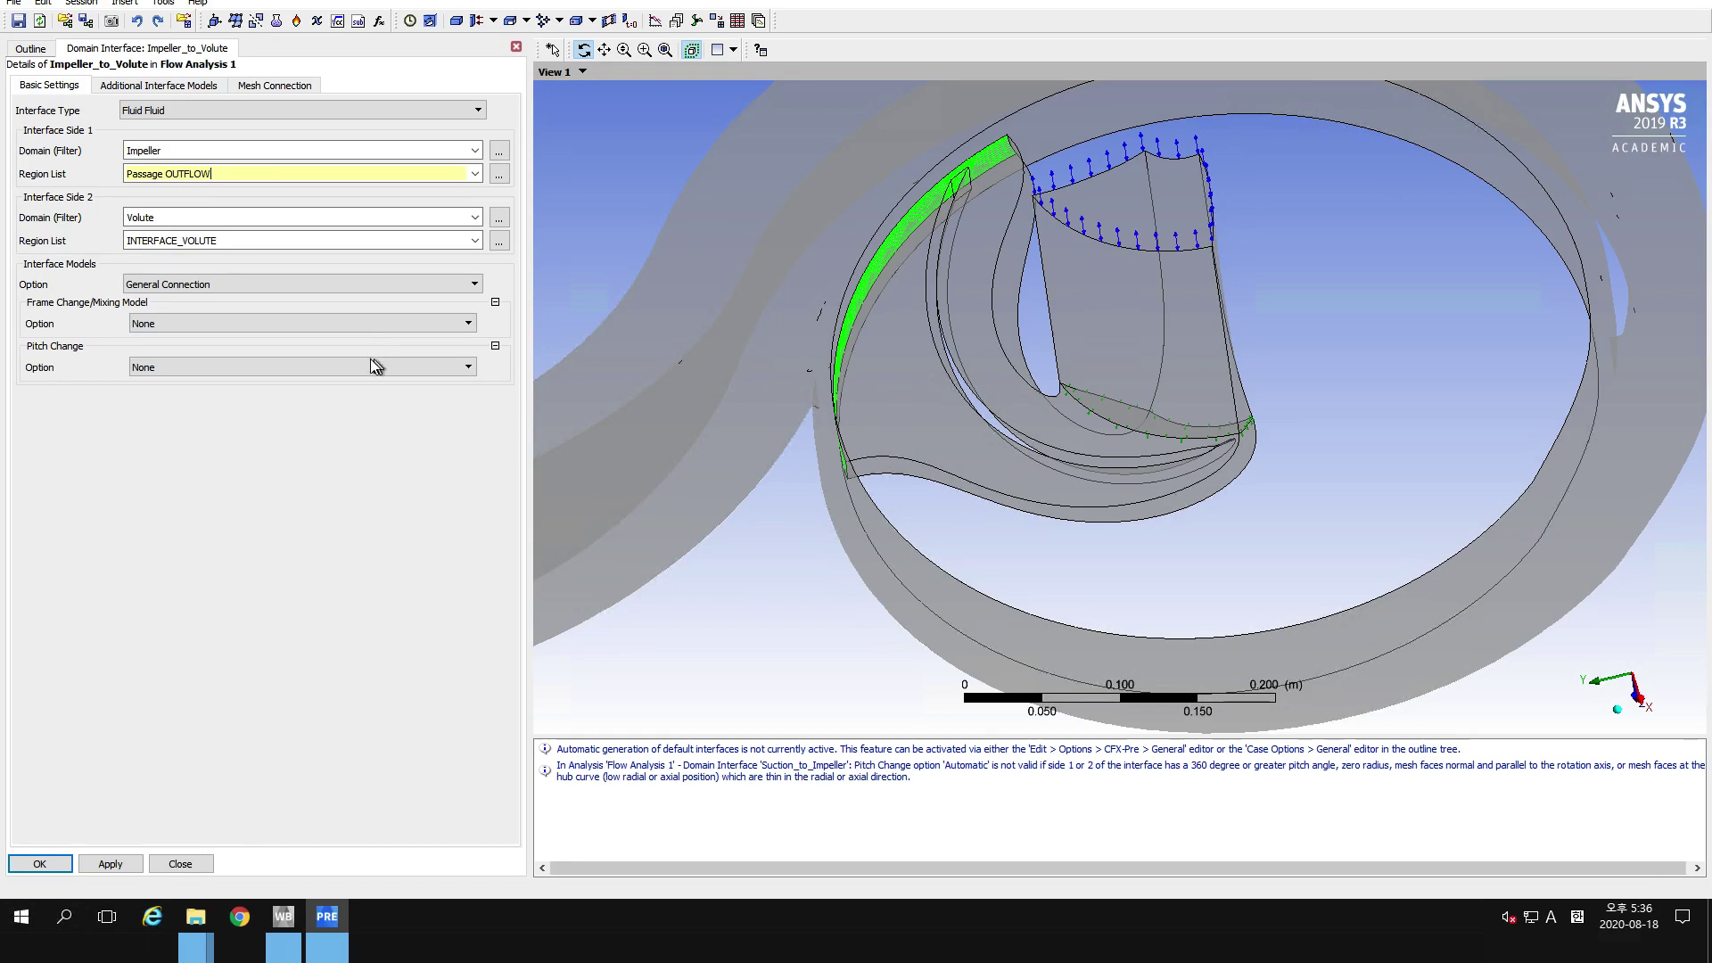
Set the Impeller_to_Volute frame change/mixing model to Stage (Mixing-Plane) and its pitch change to Specified Pitch Angles.
left_click(304, 324)
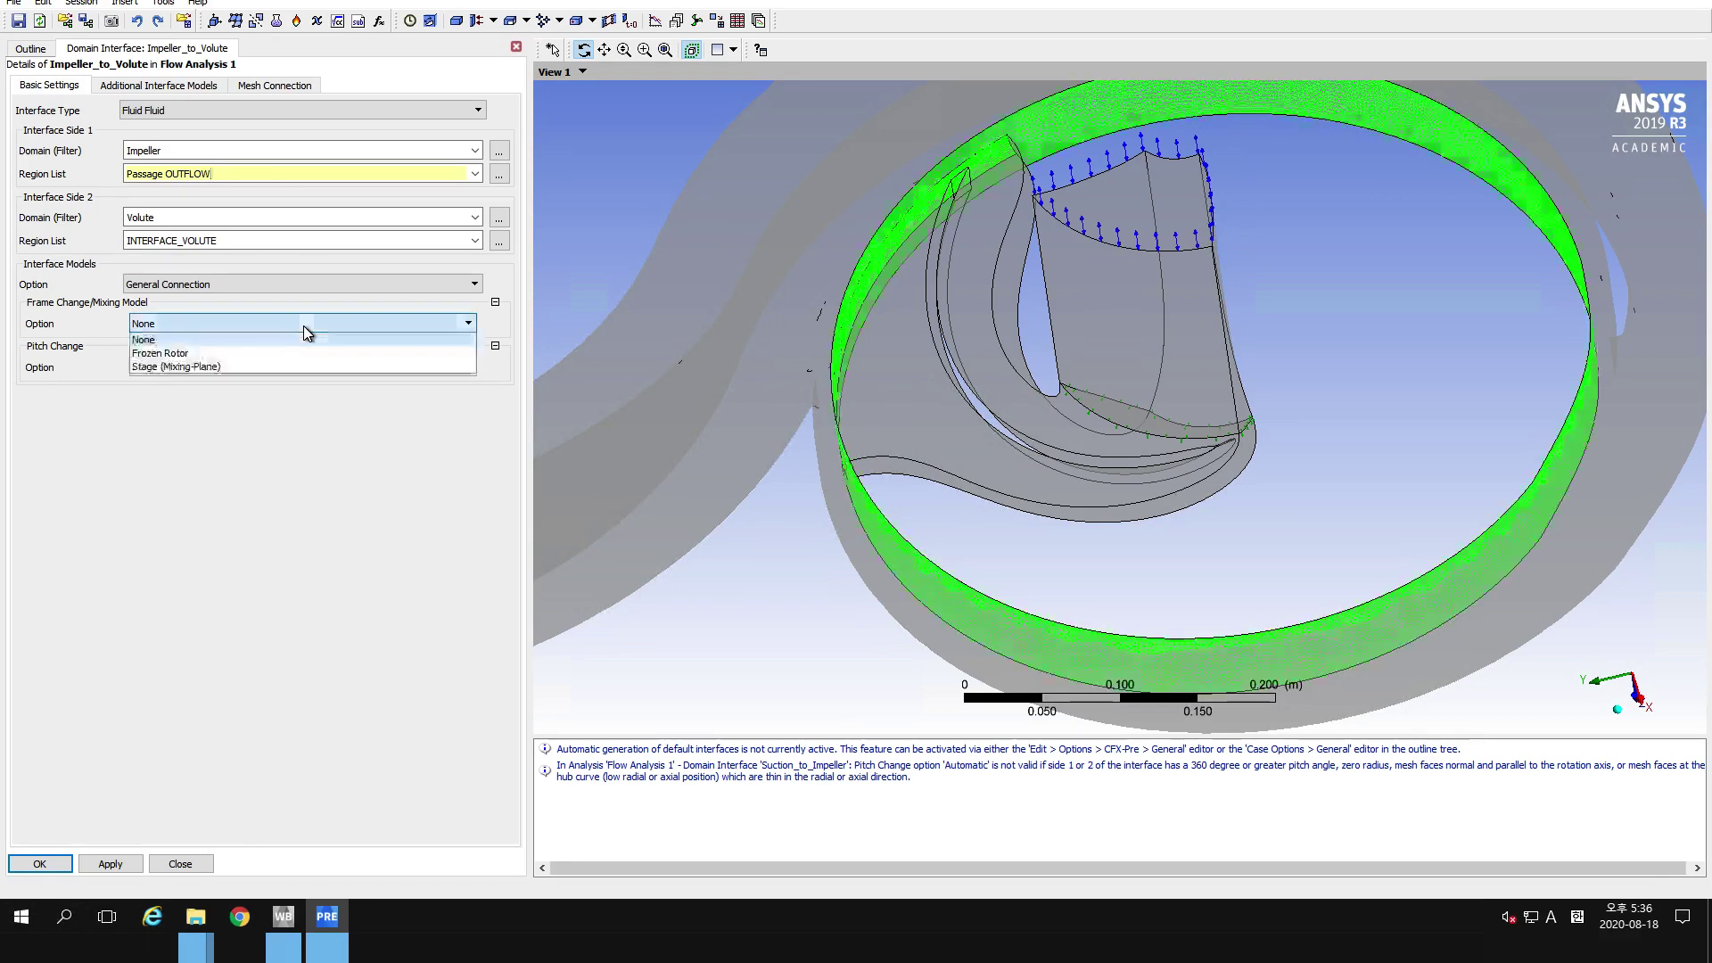
left_click(193, 366)
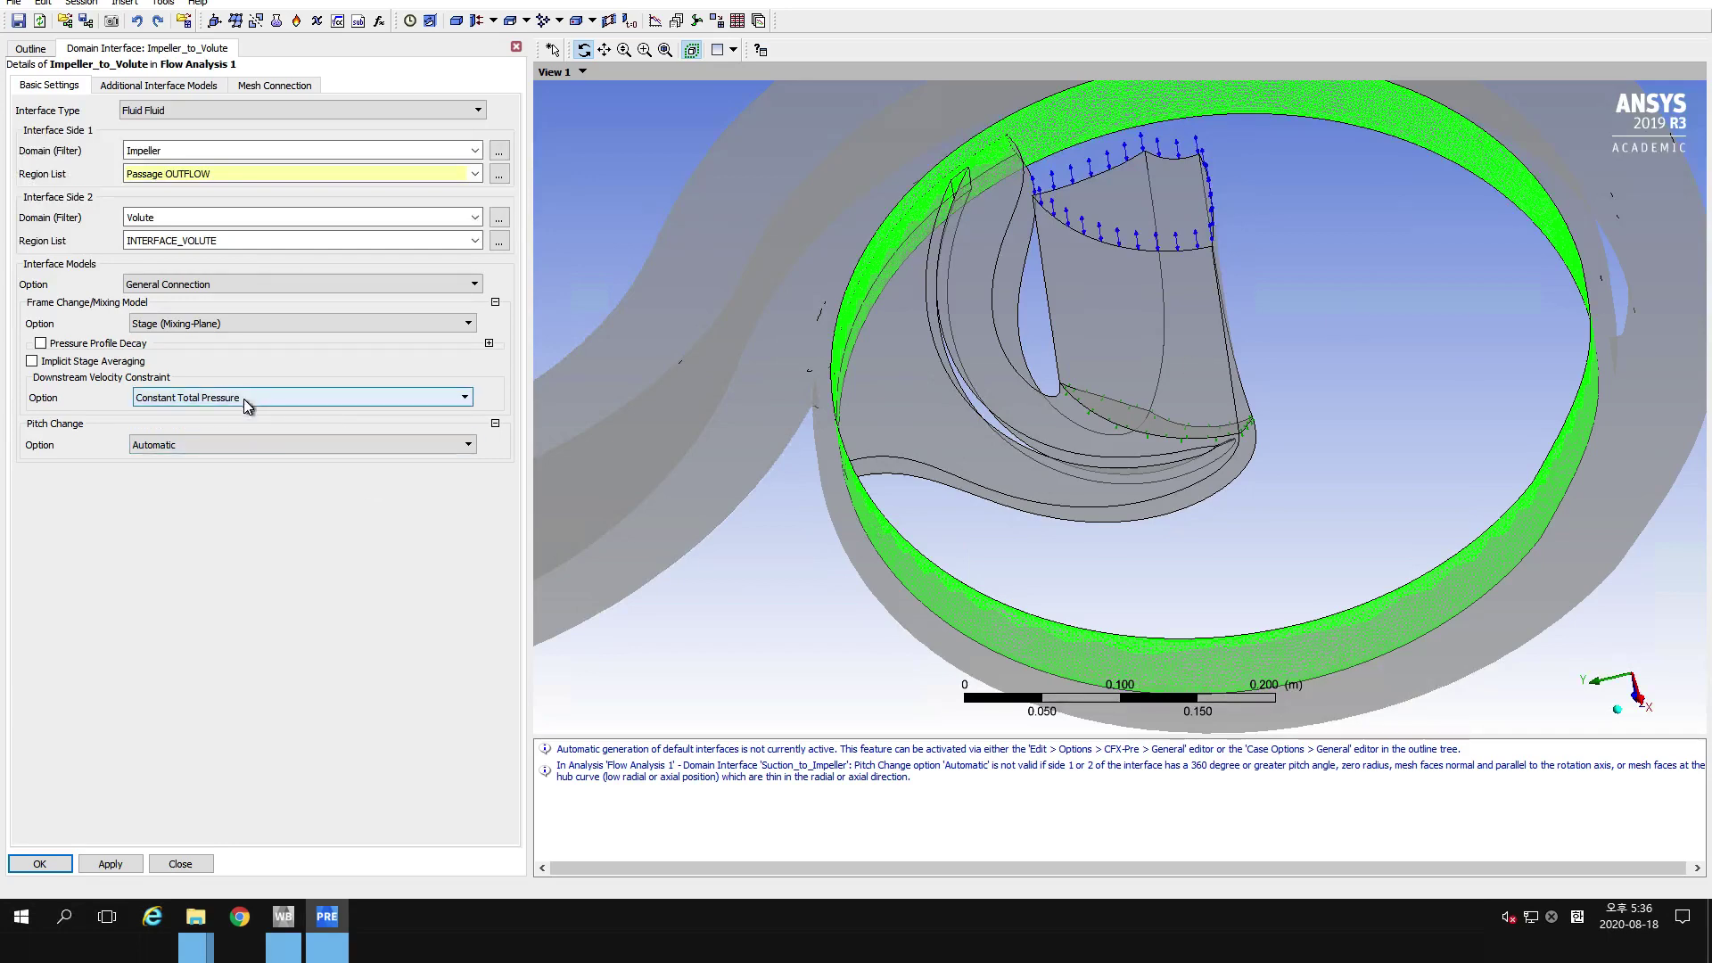
left_click(228, 447)
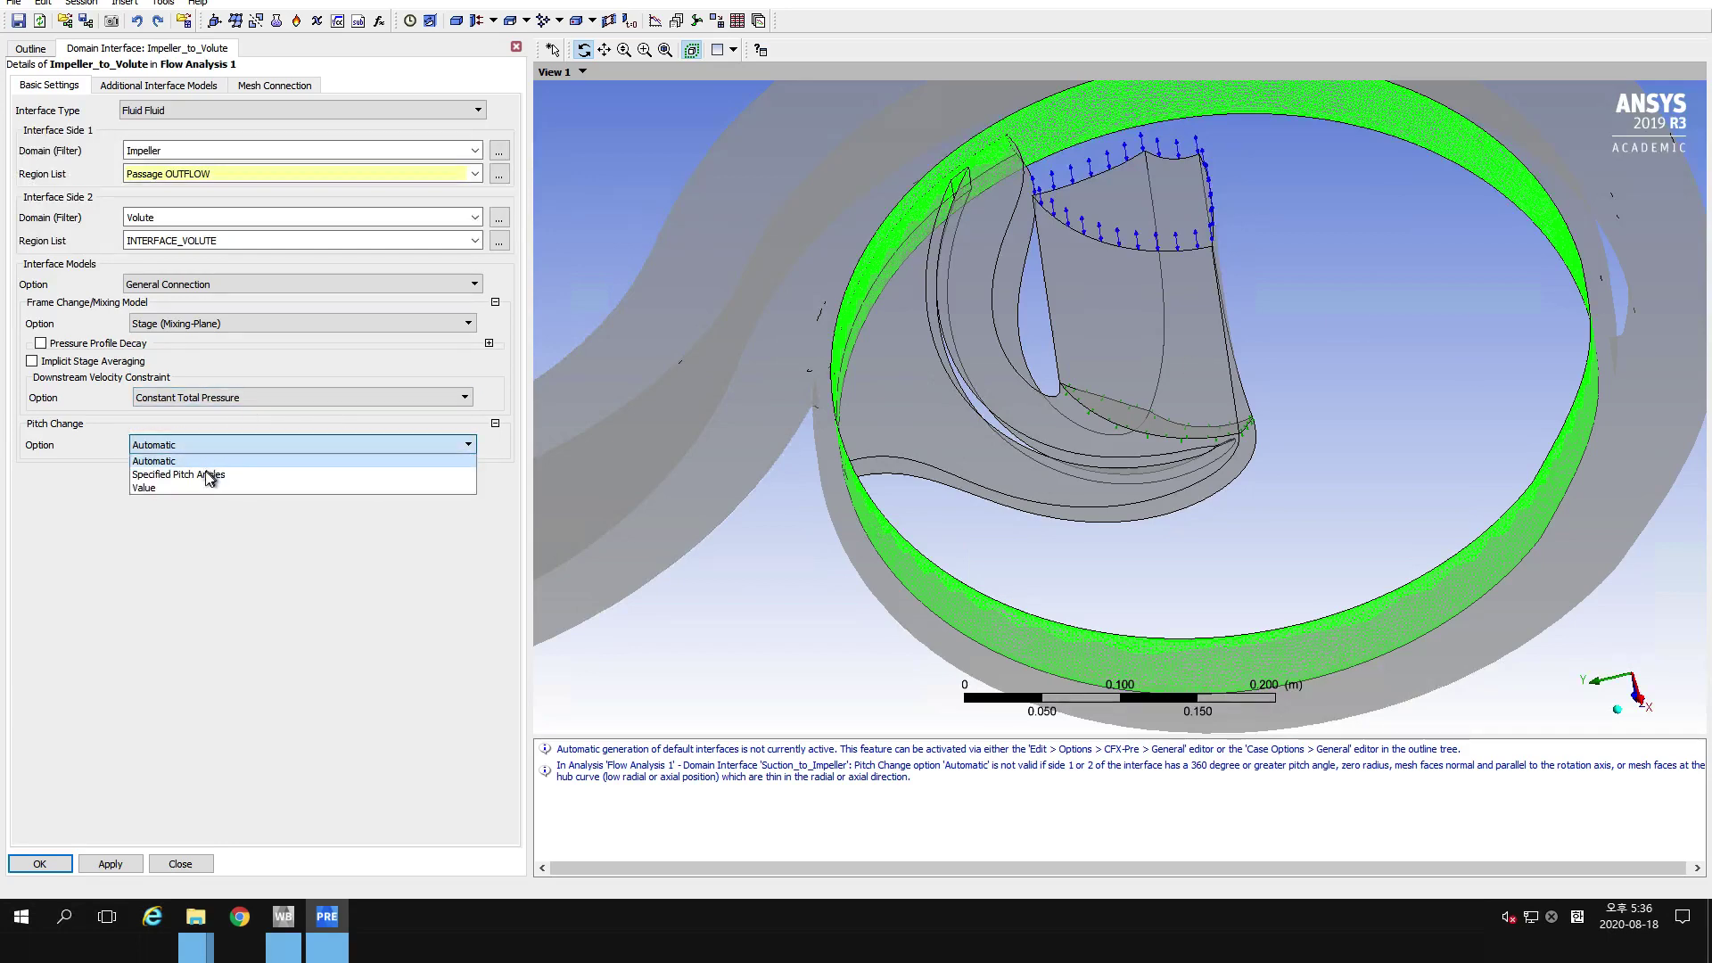
left_click(207, 474)
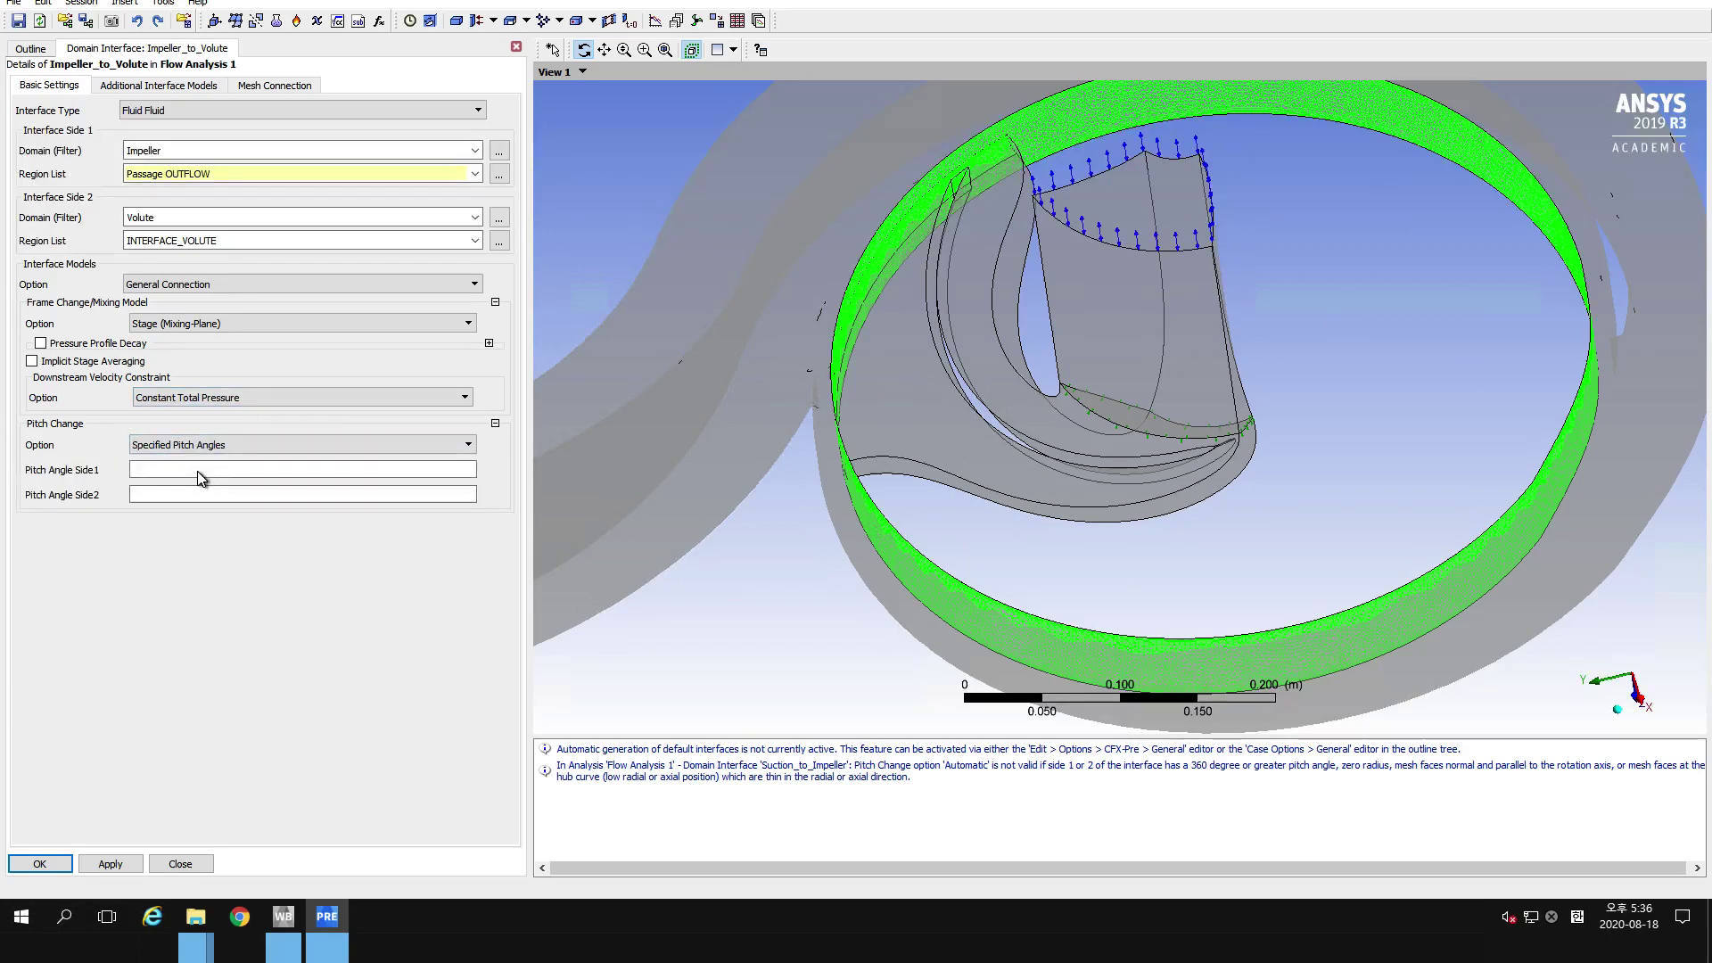
Set the Impeller_to_Volute pitch angles to 72 degrees on side 1 and 360 degrees on side 2, and accept the interface.
left_click(198, 470)
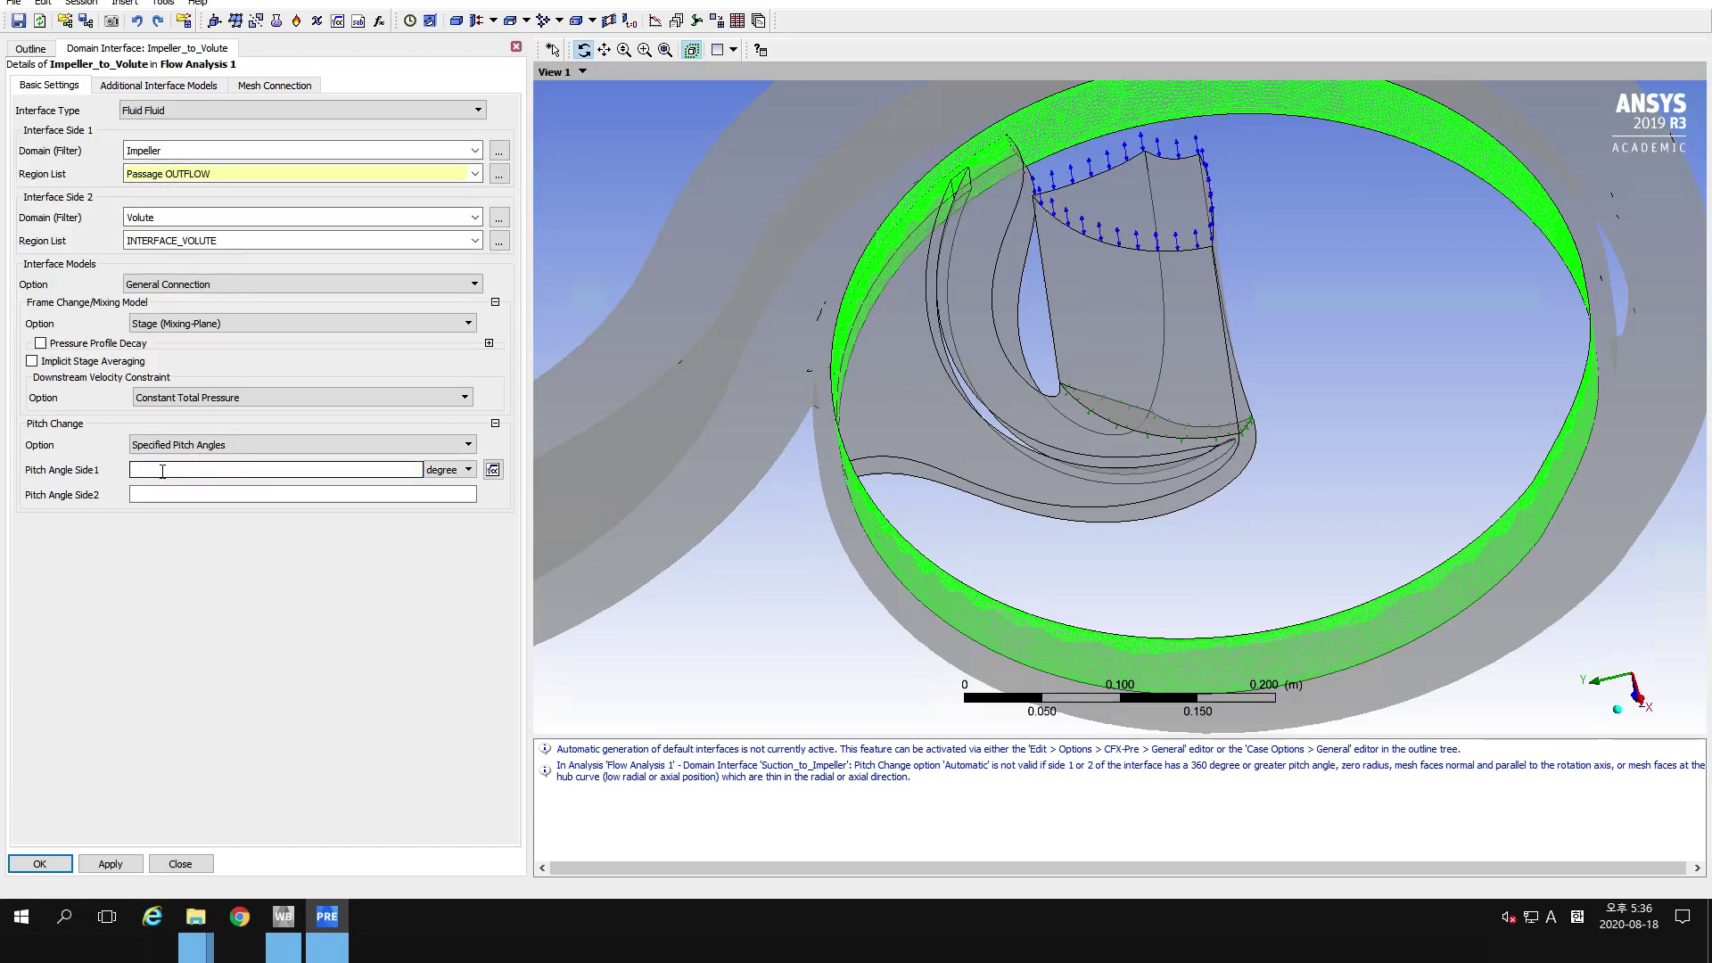
type("72")
left_click(153, 496)
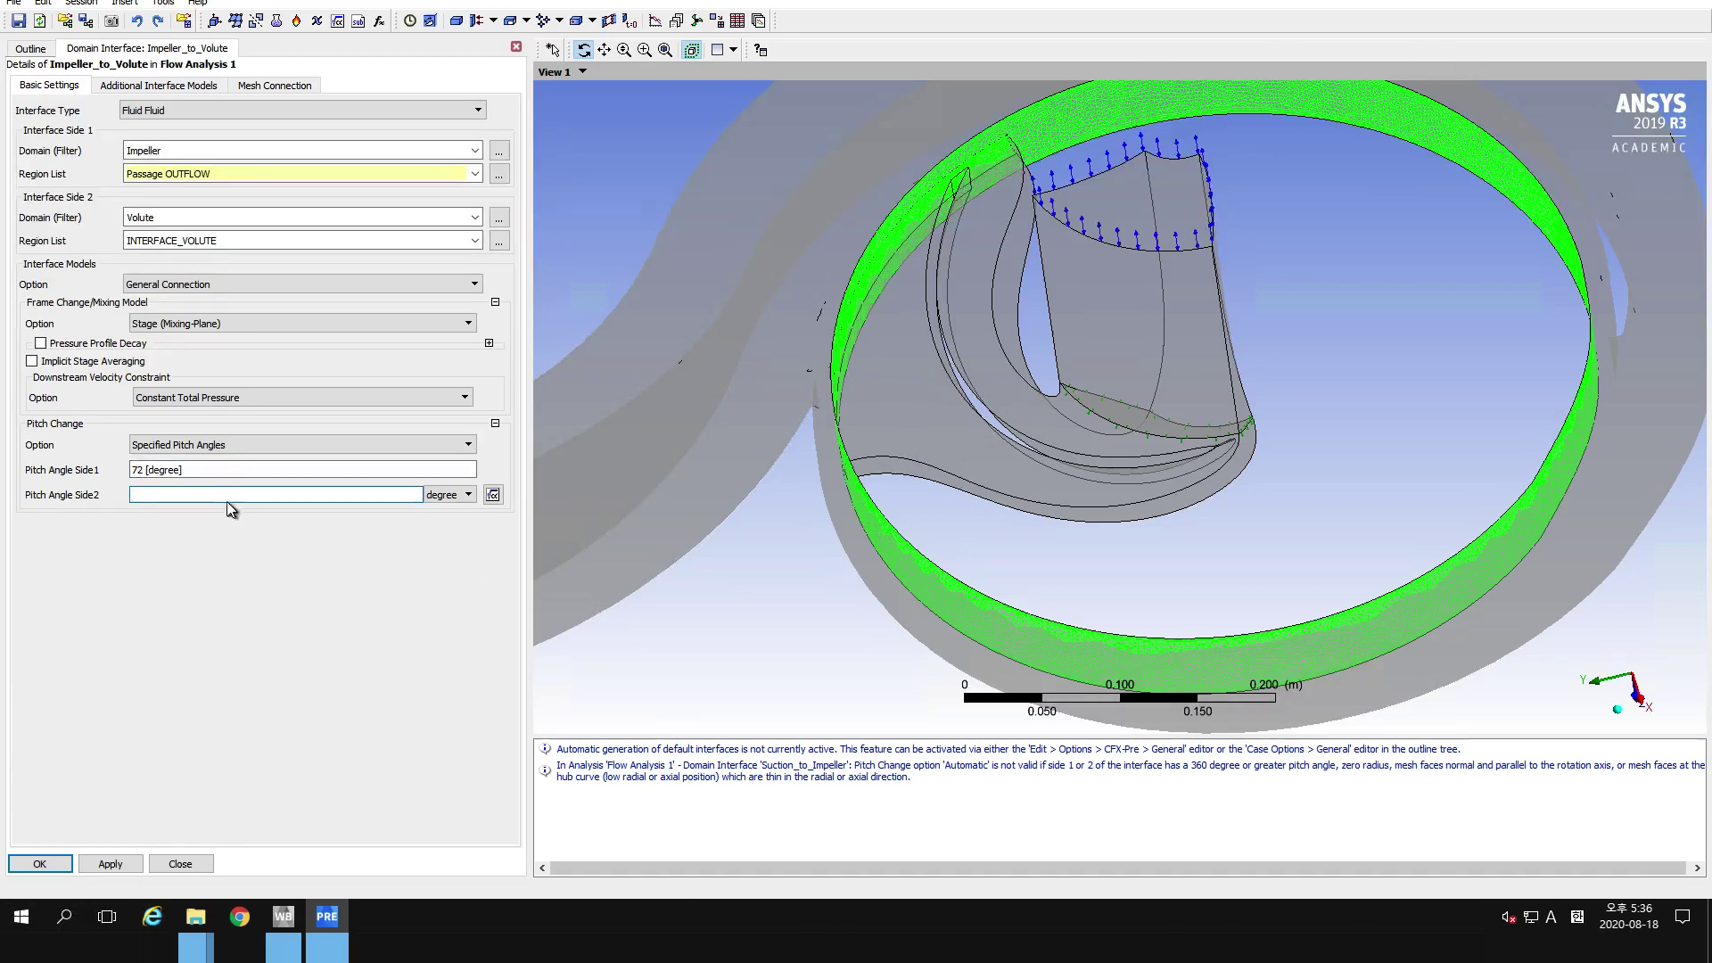
type("360")
left_click(238, 470)
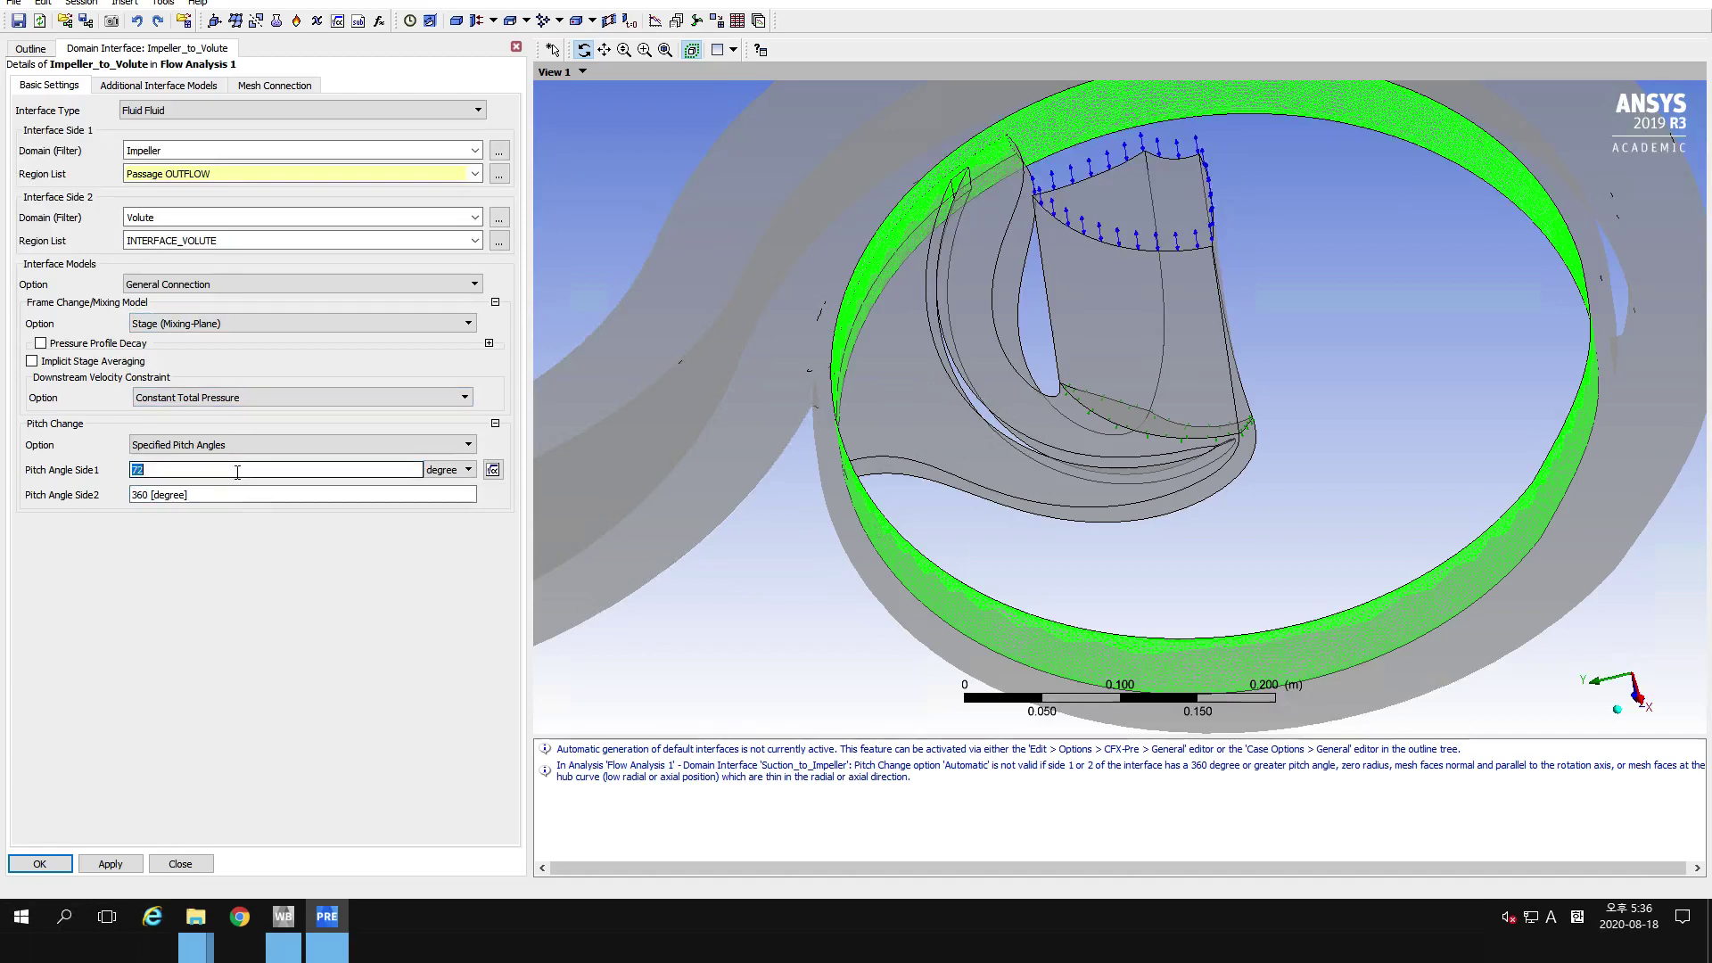
left_click(110, 866)
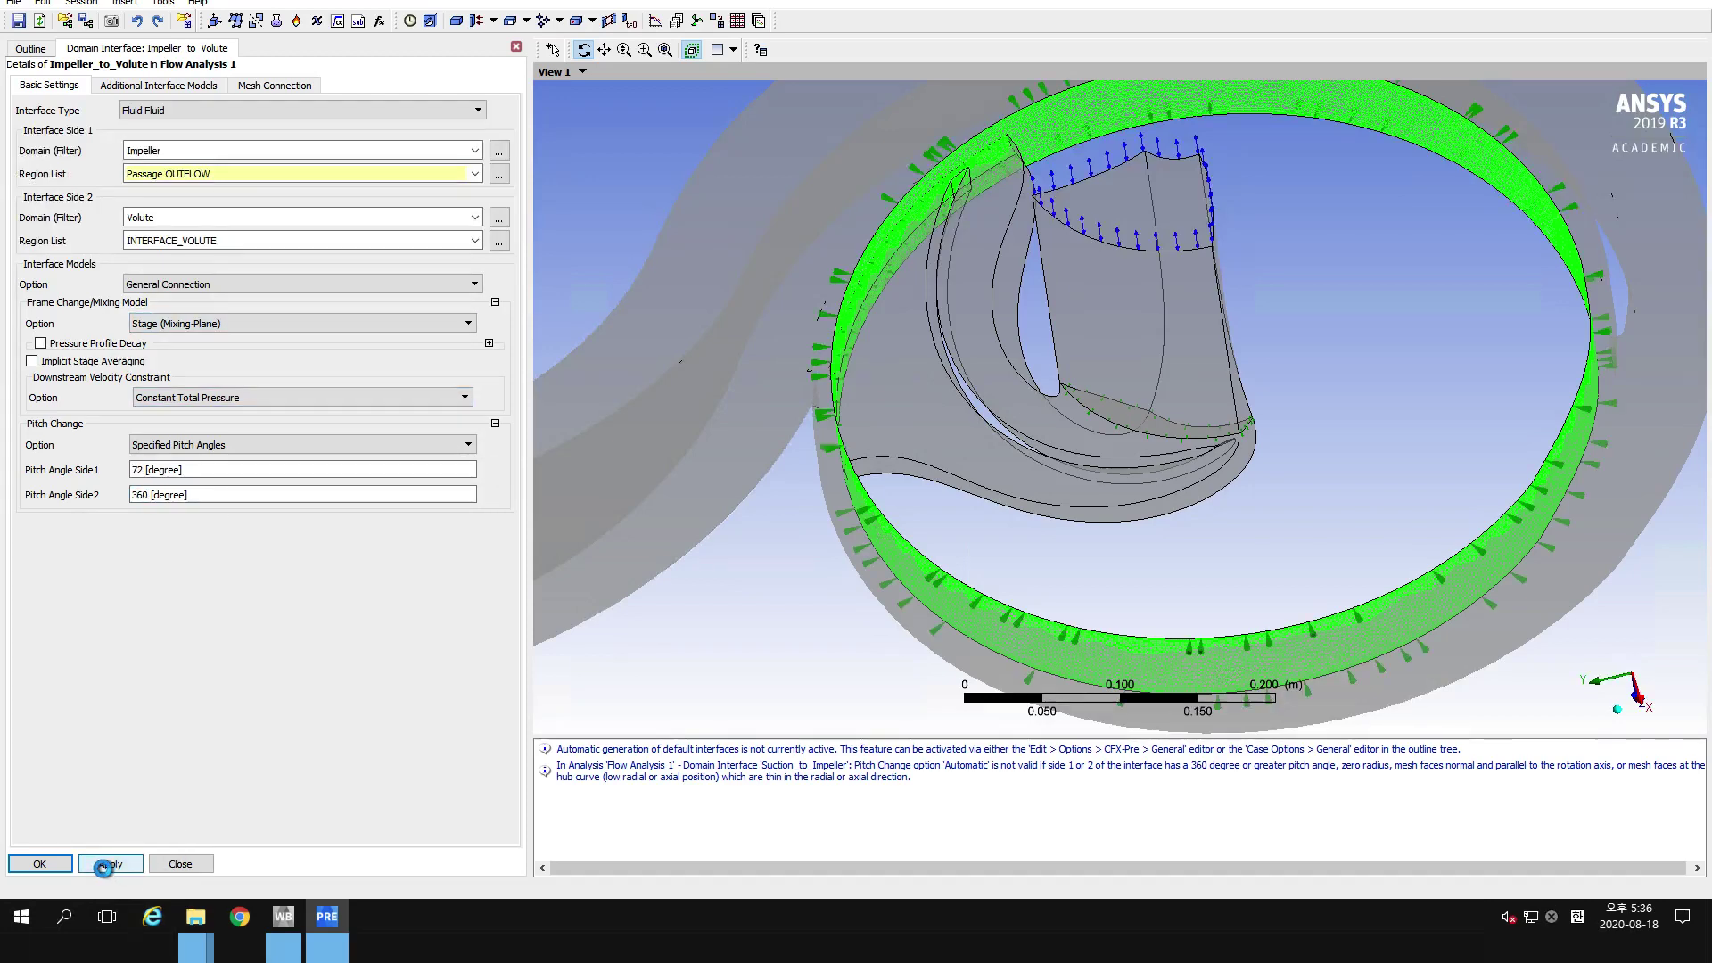
left_click(43, 862)
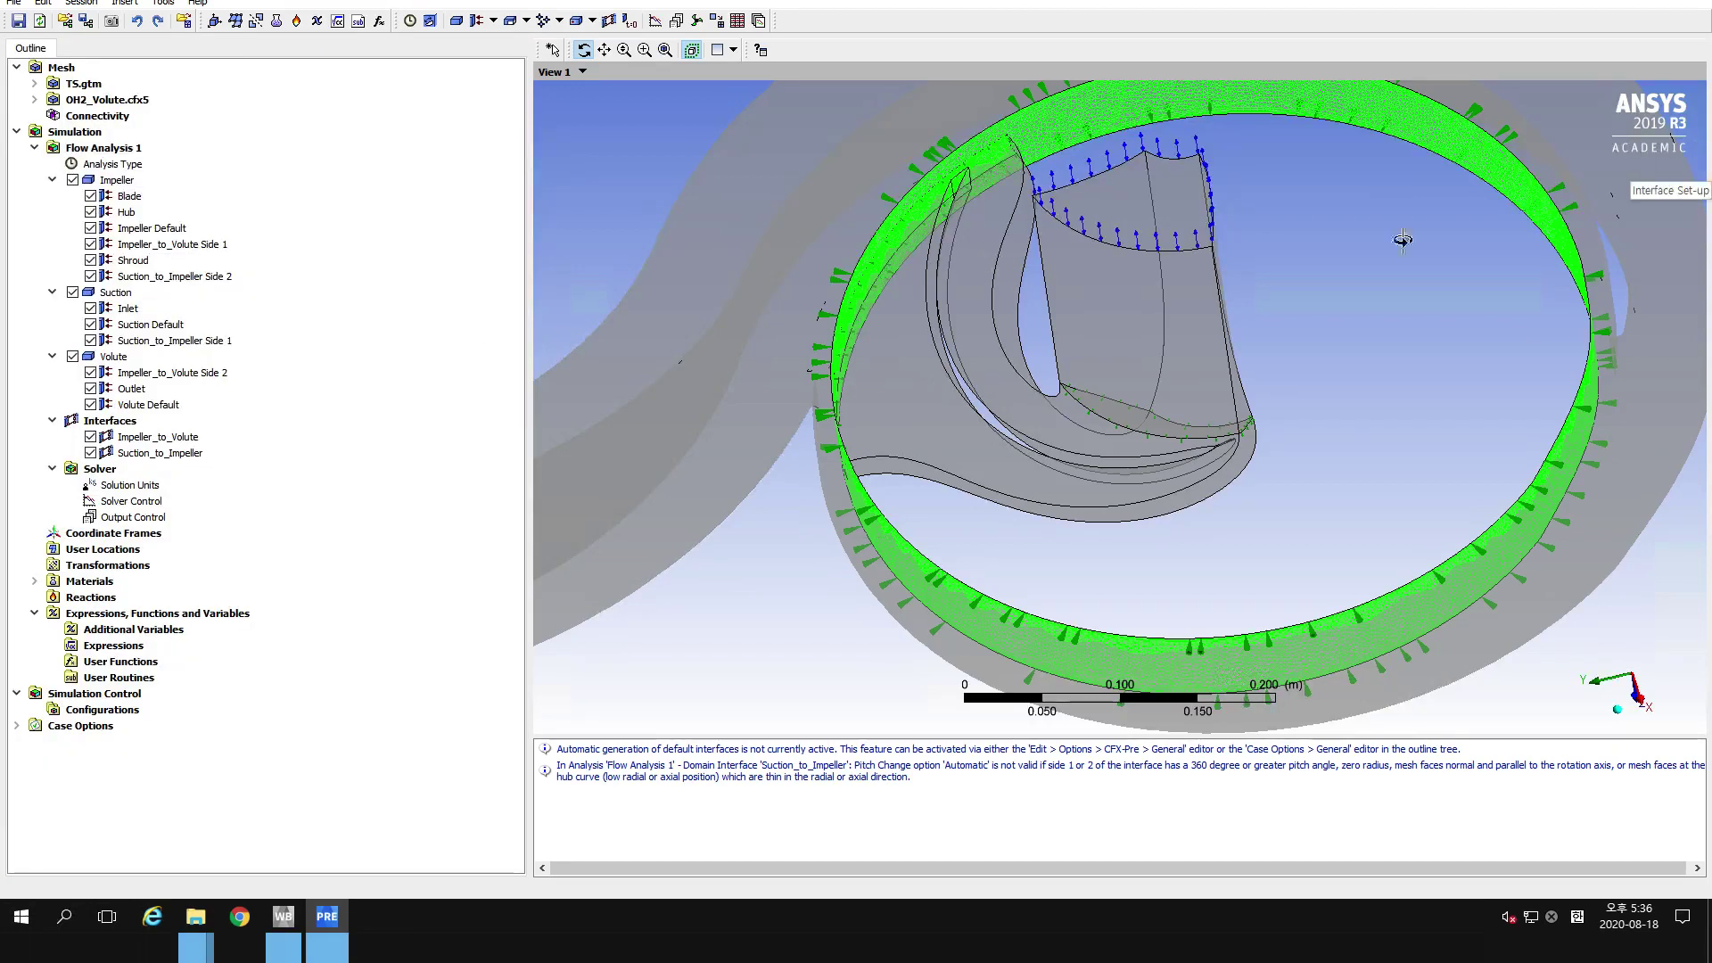
Enable nonoverlap conditions on the Volute domain's Impeller_to_Volute Side 2 boundary, and accept the boundary.
left_click_drag(1162, 205, 1154, 190)
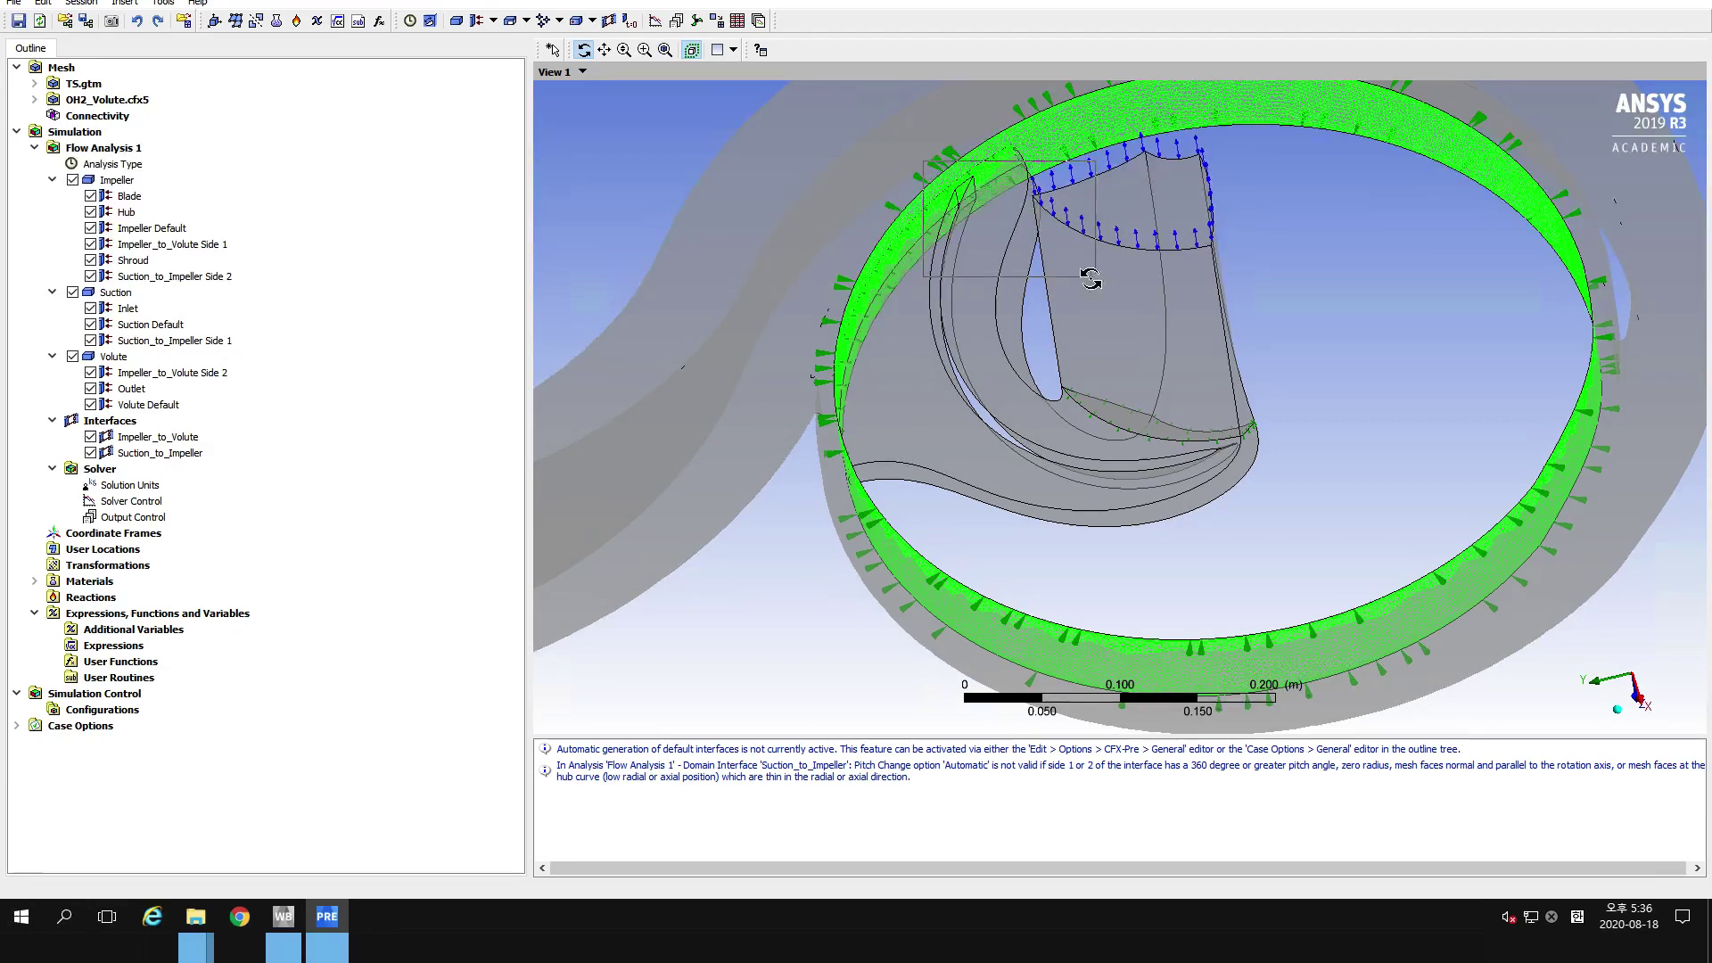
scroll(990, 254, "up", 5)
left_click_drag(990, 255, 1017, 169)
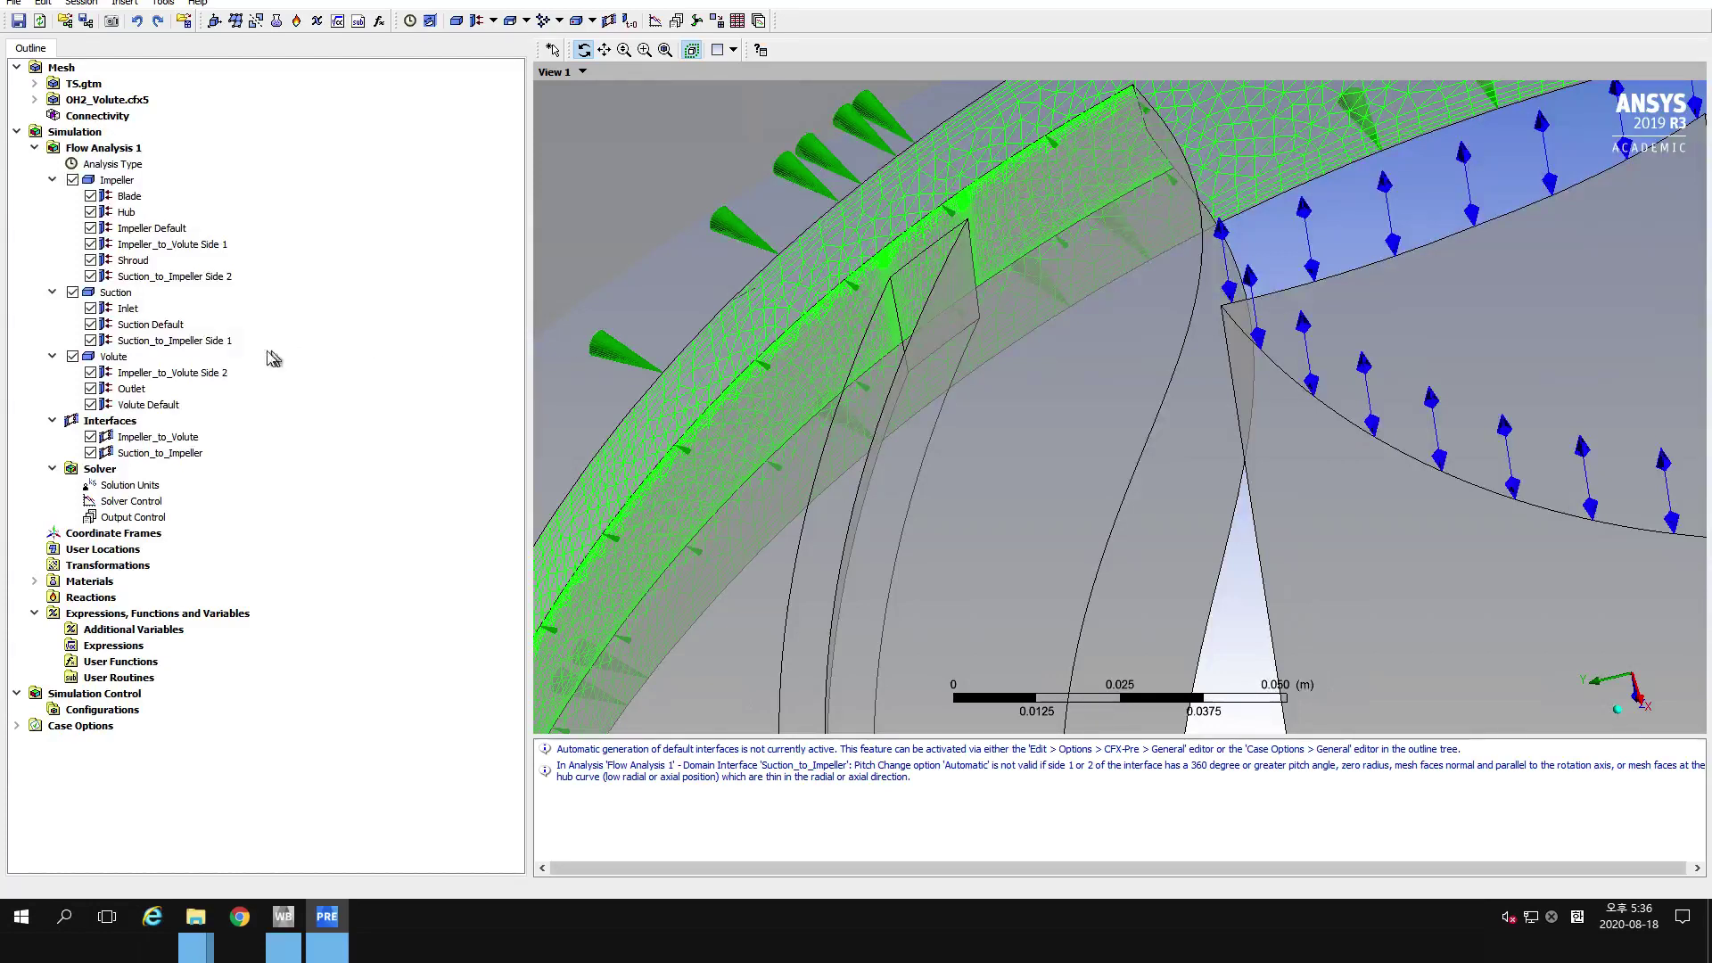
double_click(172, 374)
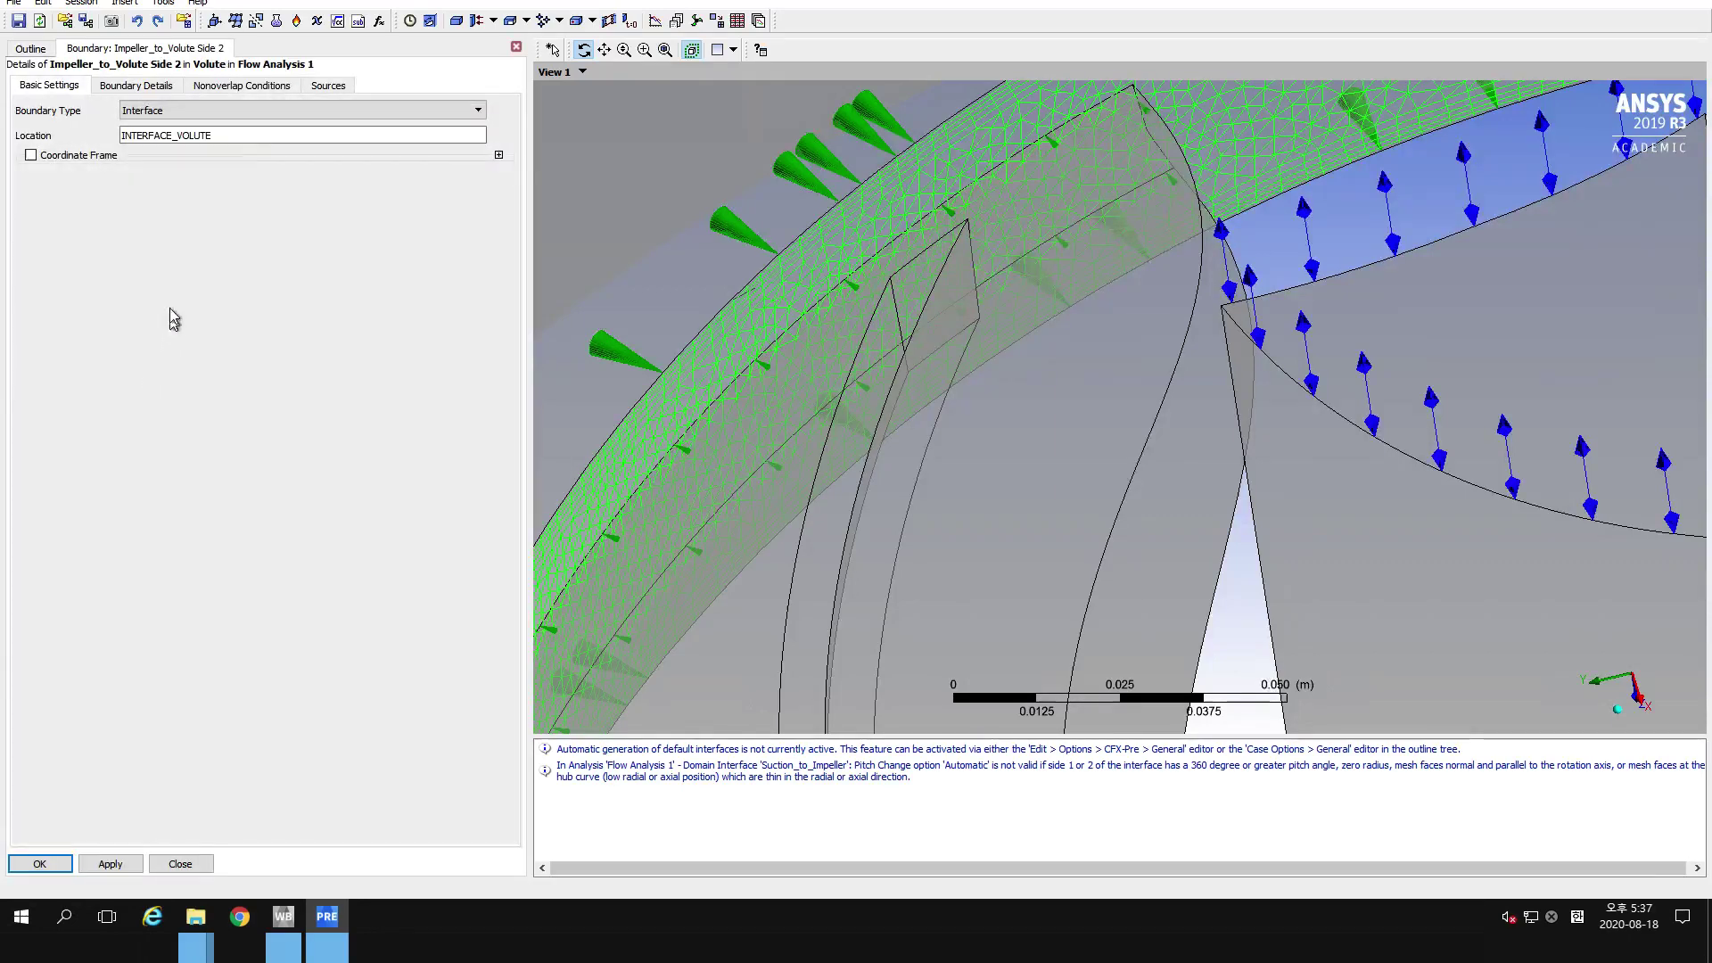
left_click(254, 90)
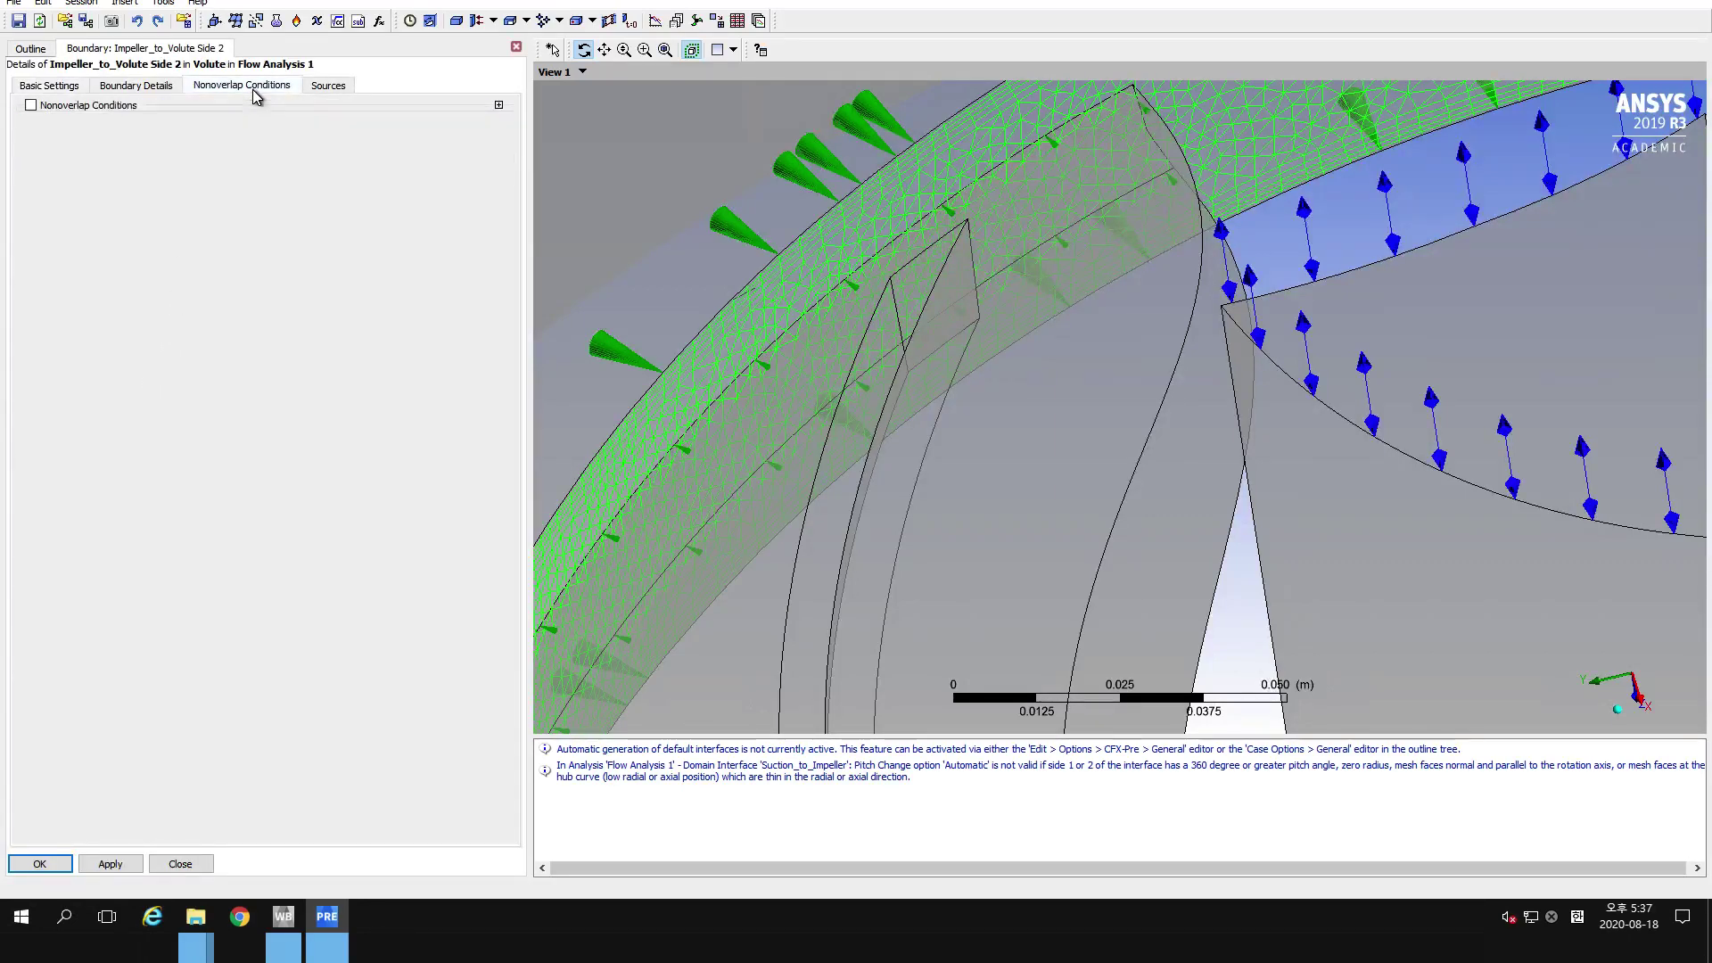
left_click(31, 105)
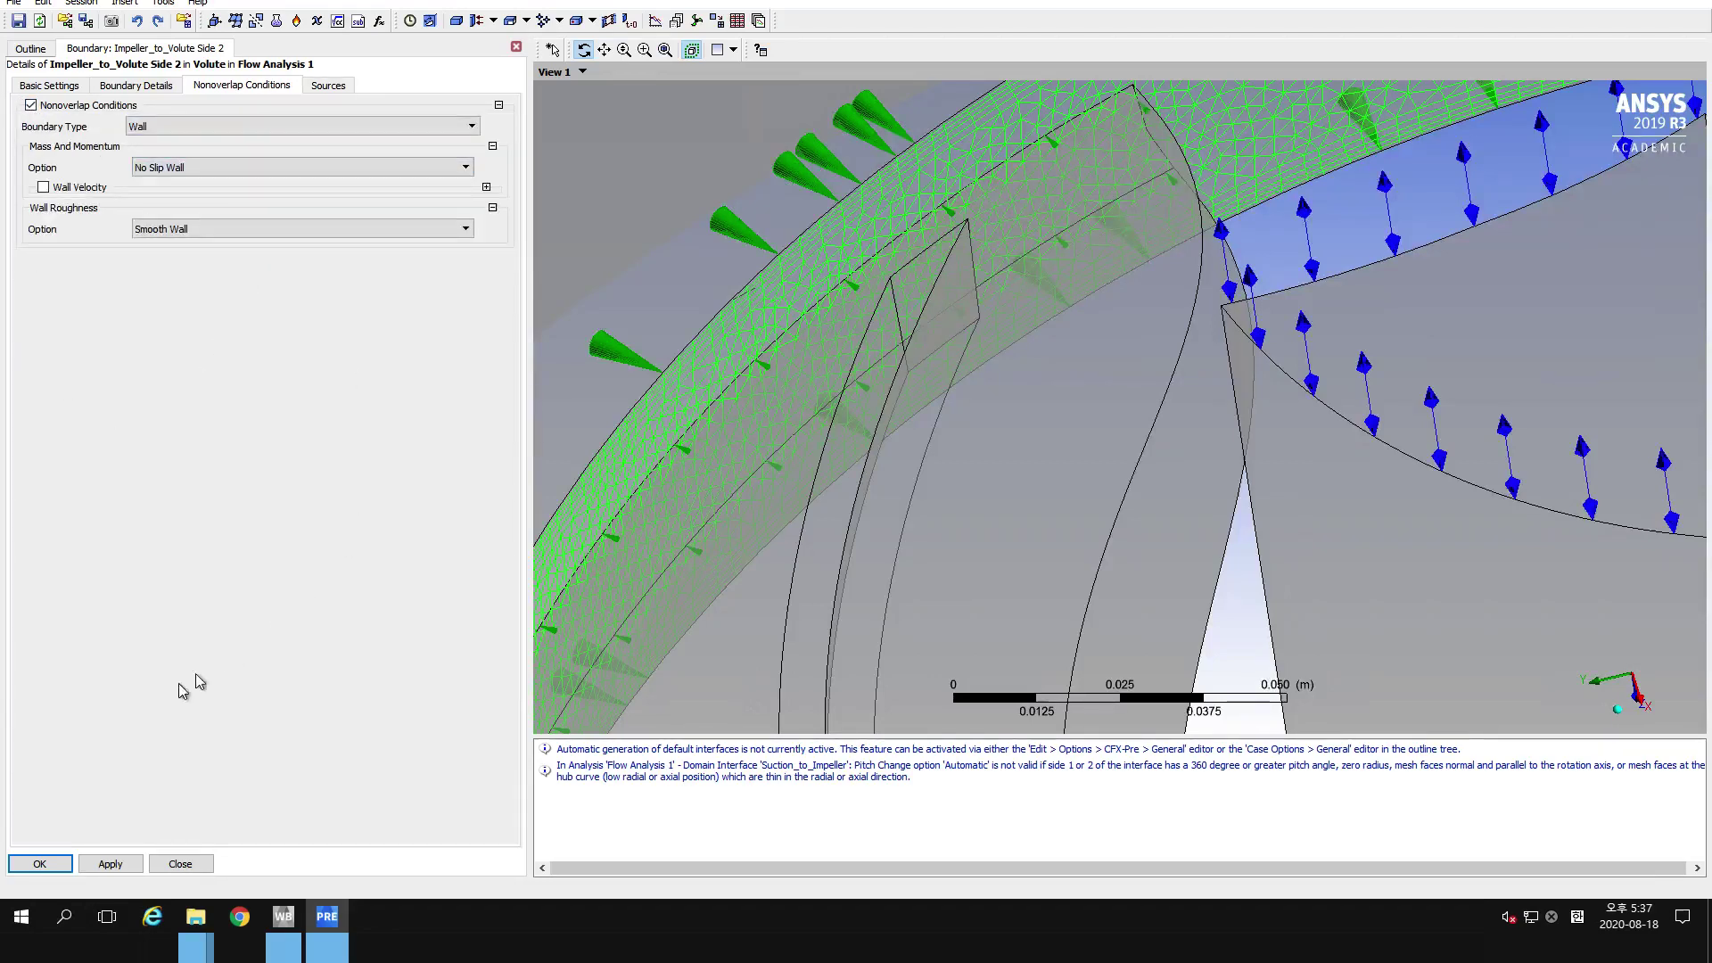
left_click(40, 865)
Insert a domain interface named Periodic_Suction.
scroll(703, 434, "down", 2)
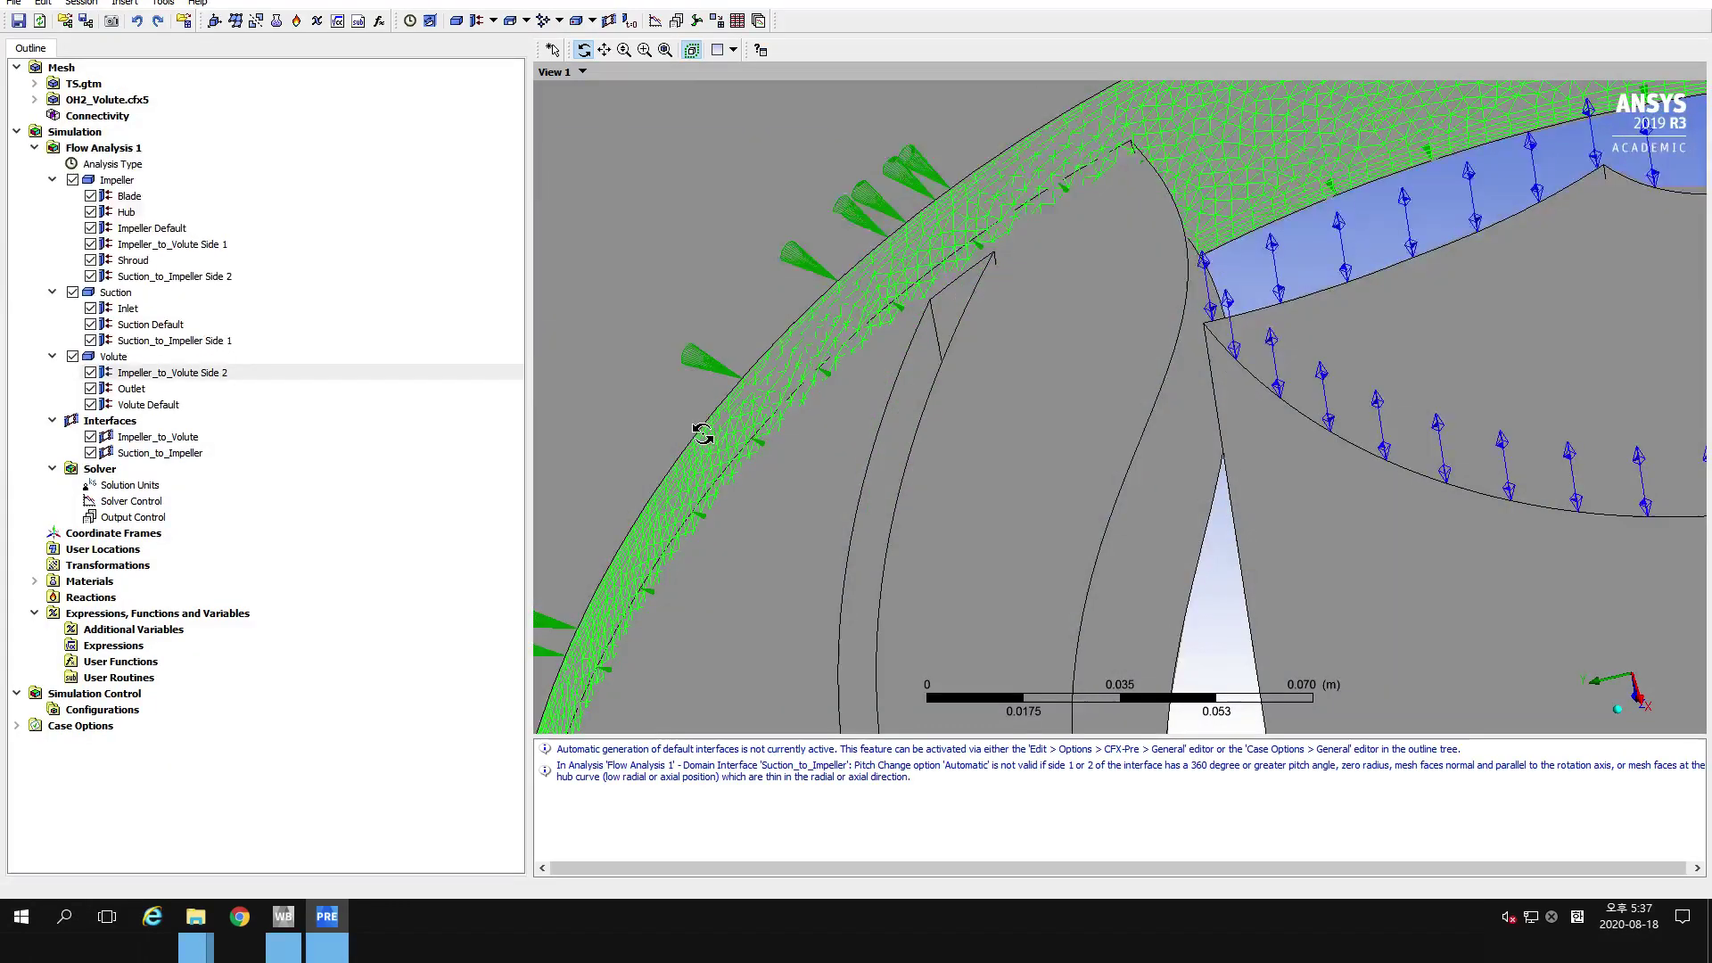
scroll(704, 434, "down", 3)
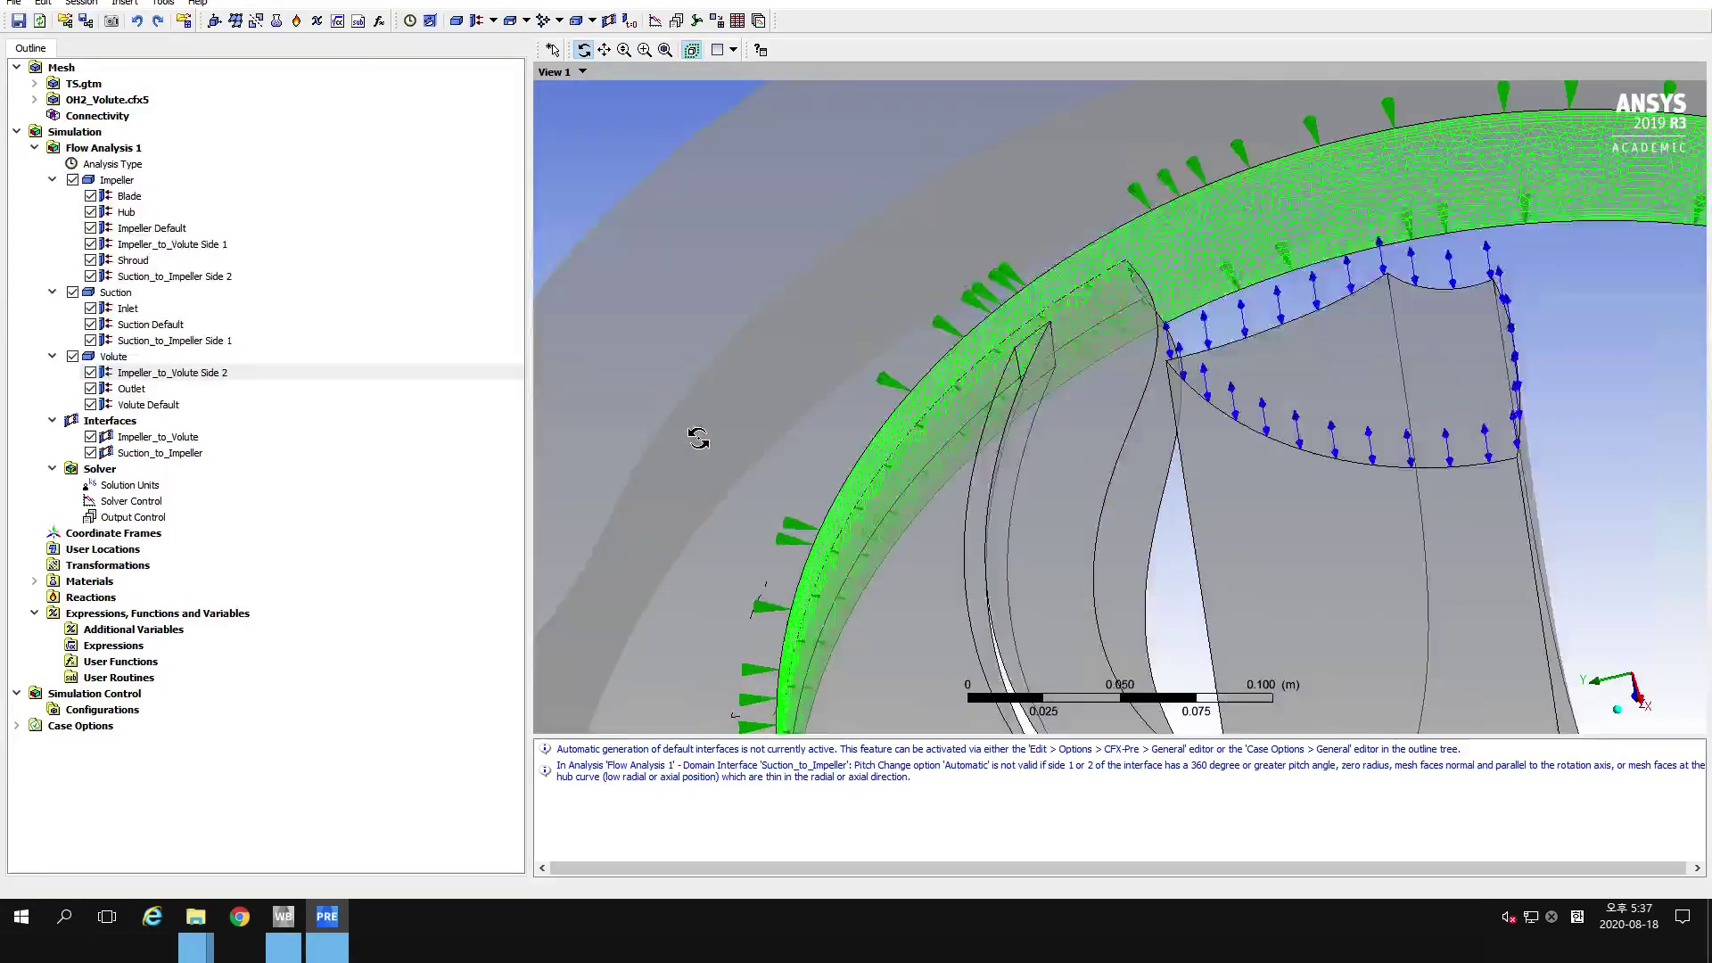
scroll(698, 438, "down", 5)
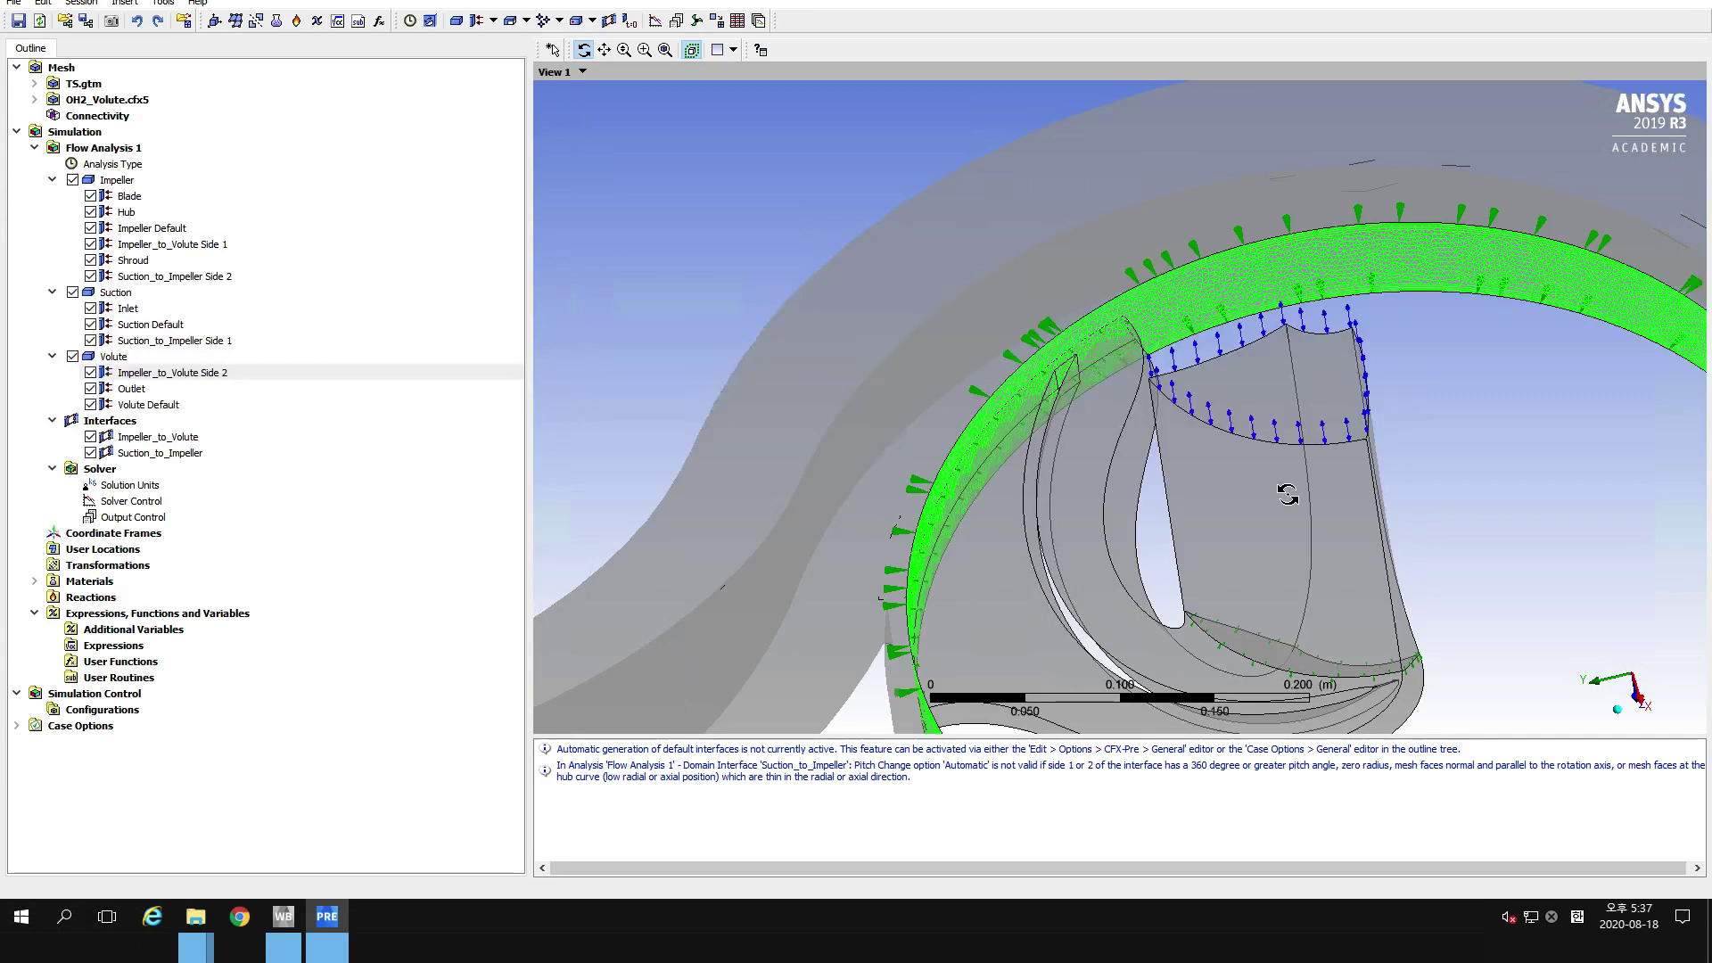
left_click_drag(1289, 486, 1298, 533)
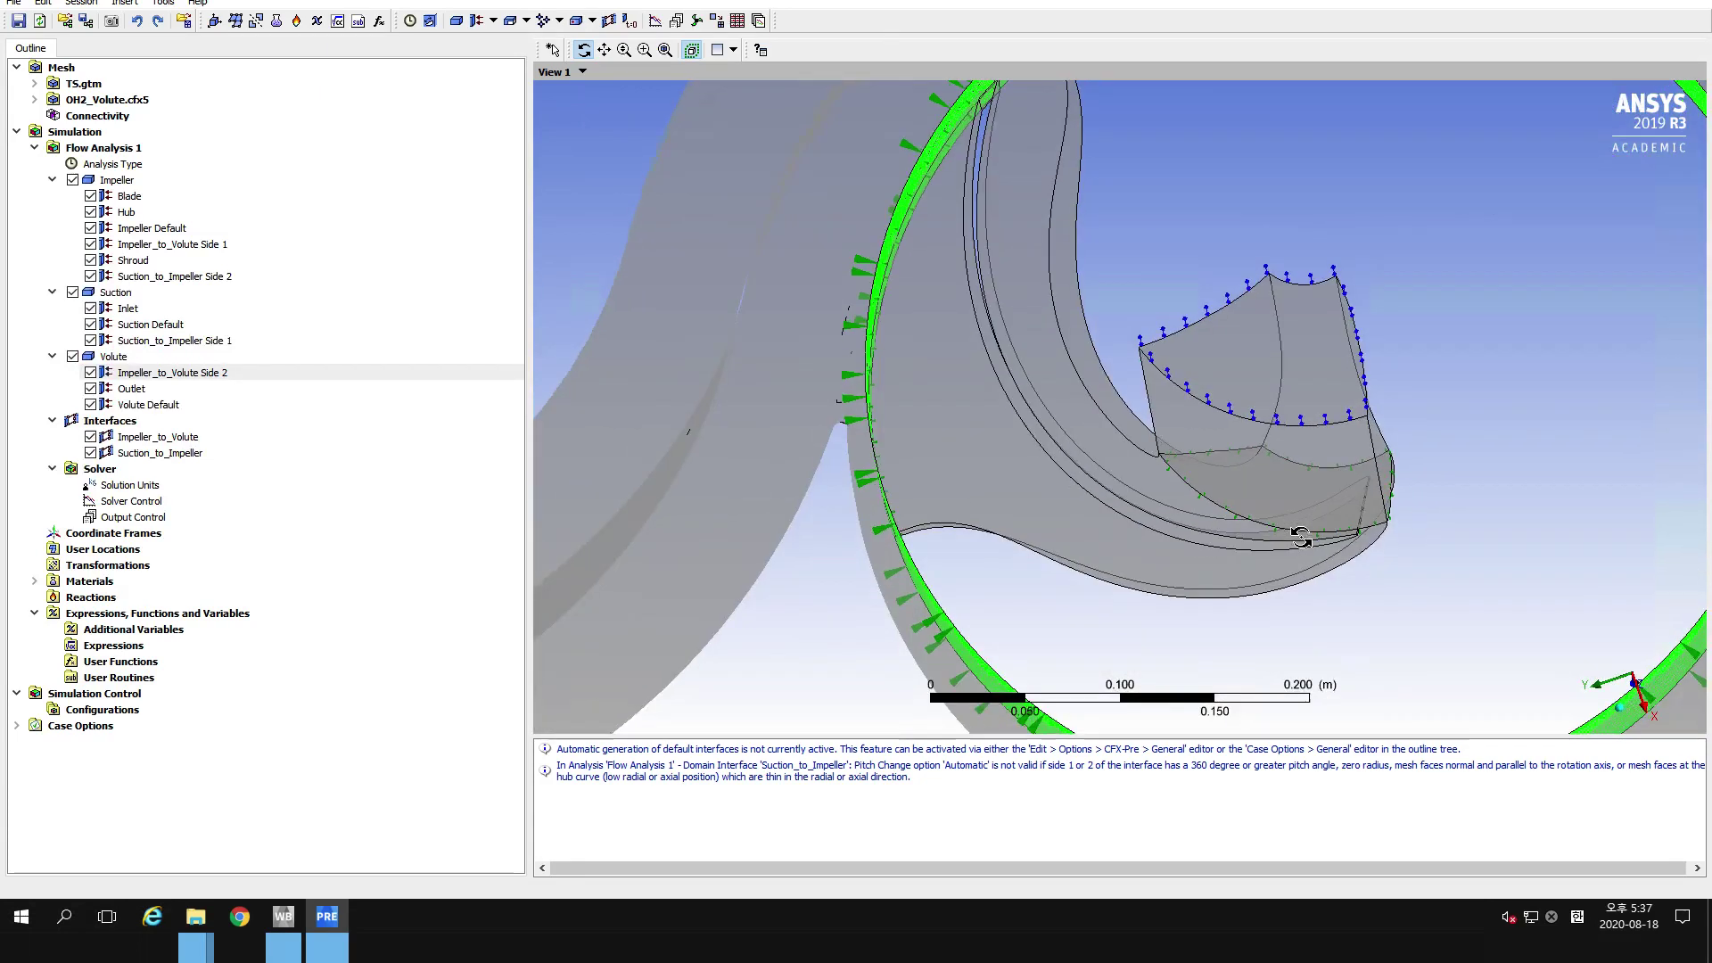
middle_click_drag(1258, 447, 1279, 376)
left_click_drag(1279, 376, 1189, 384)
left_click_drag(1226, 486, 1143, 602)
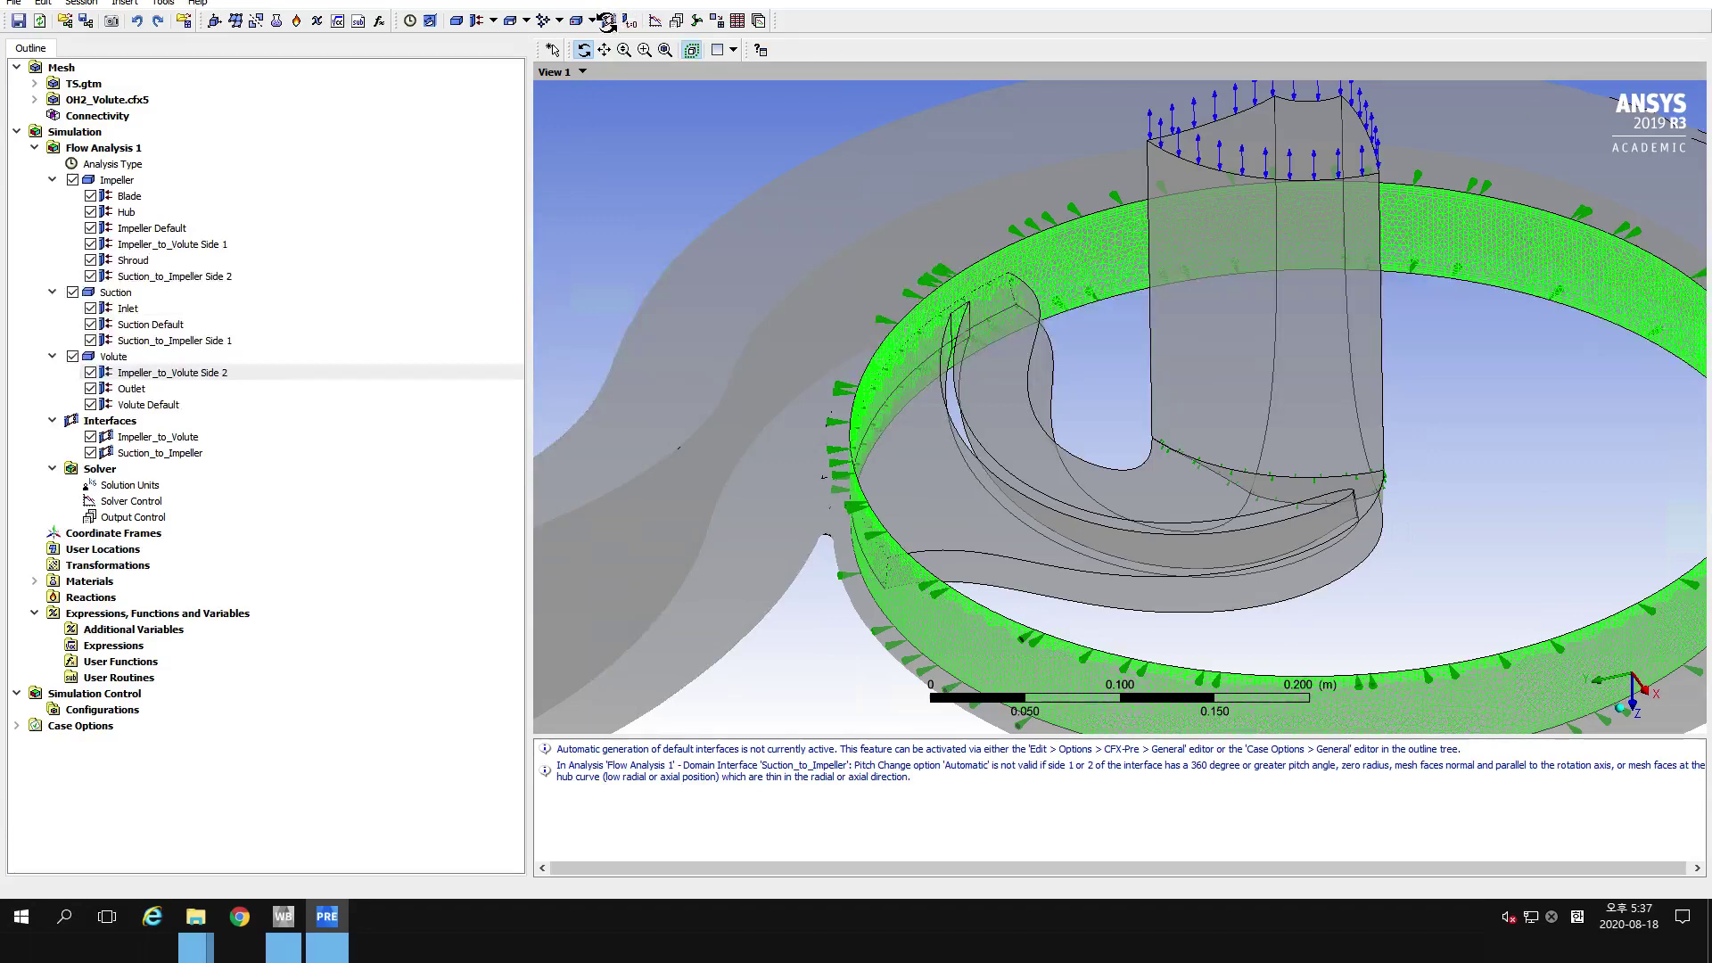
left_click(607, 19)
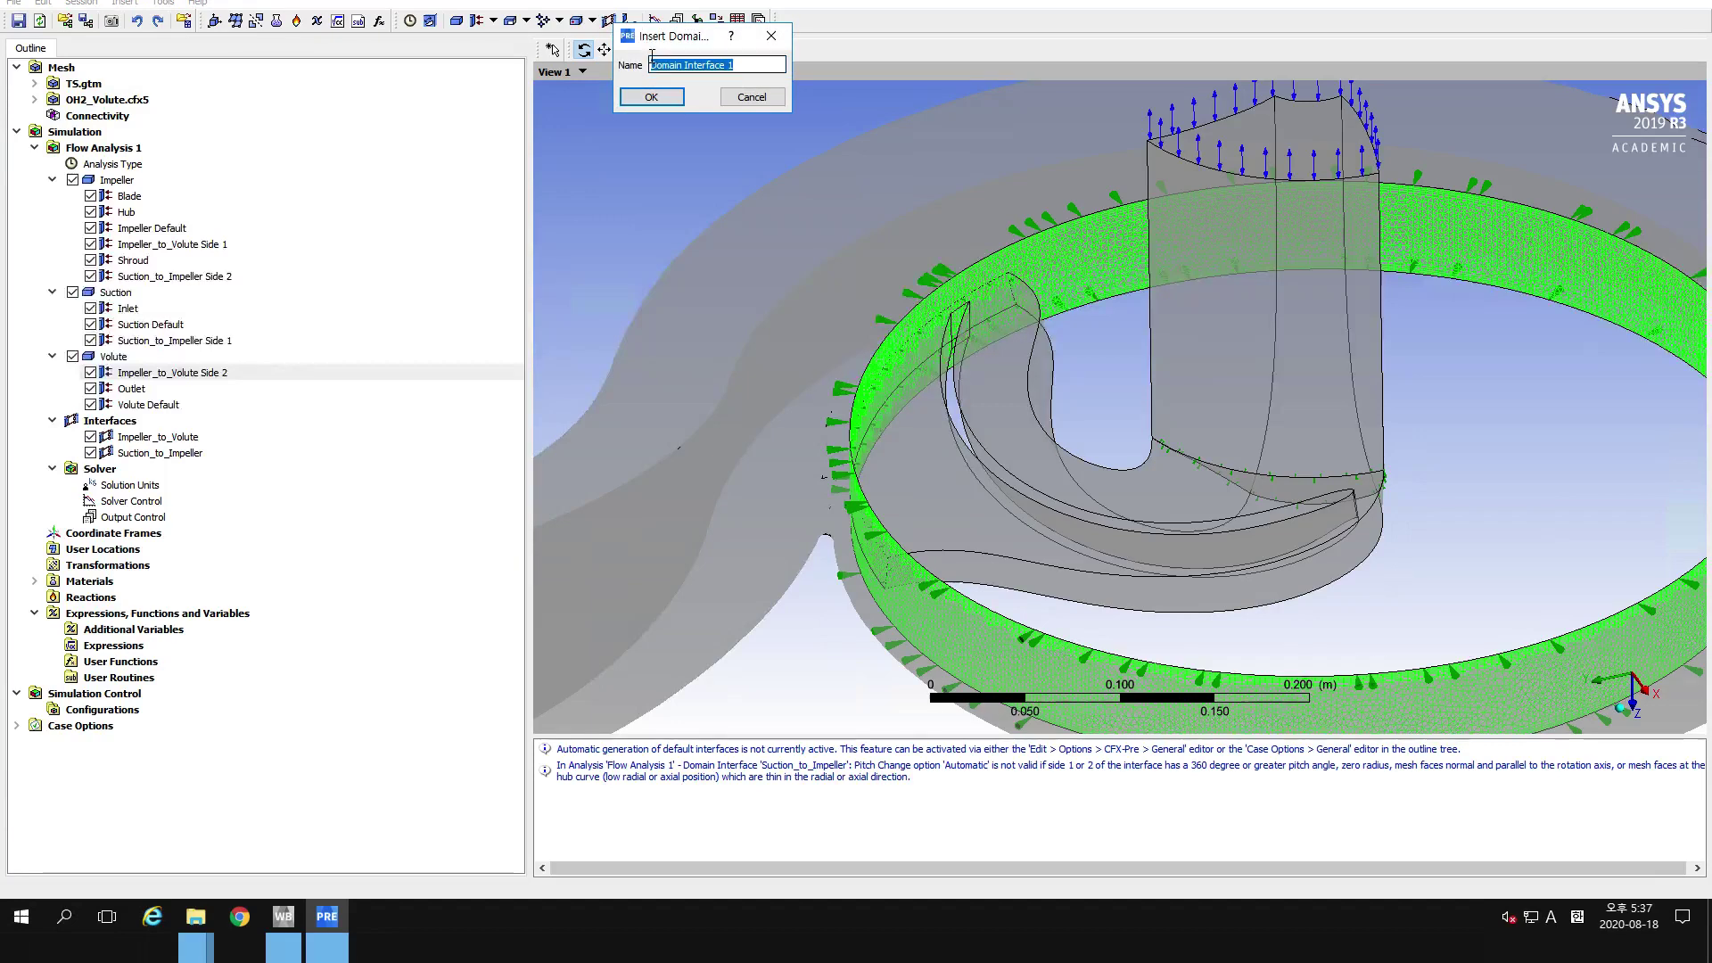
type("Periodic")
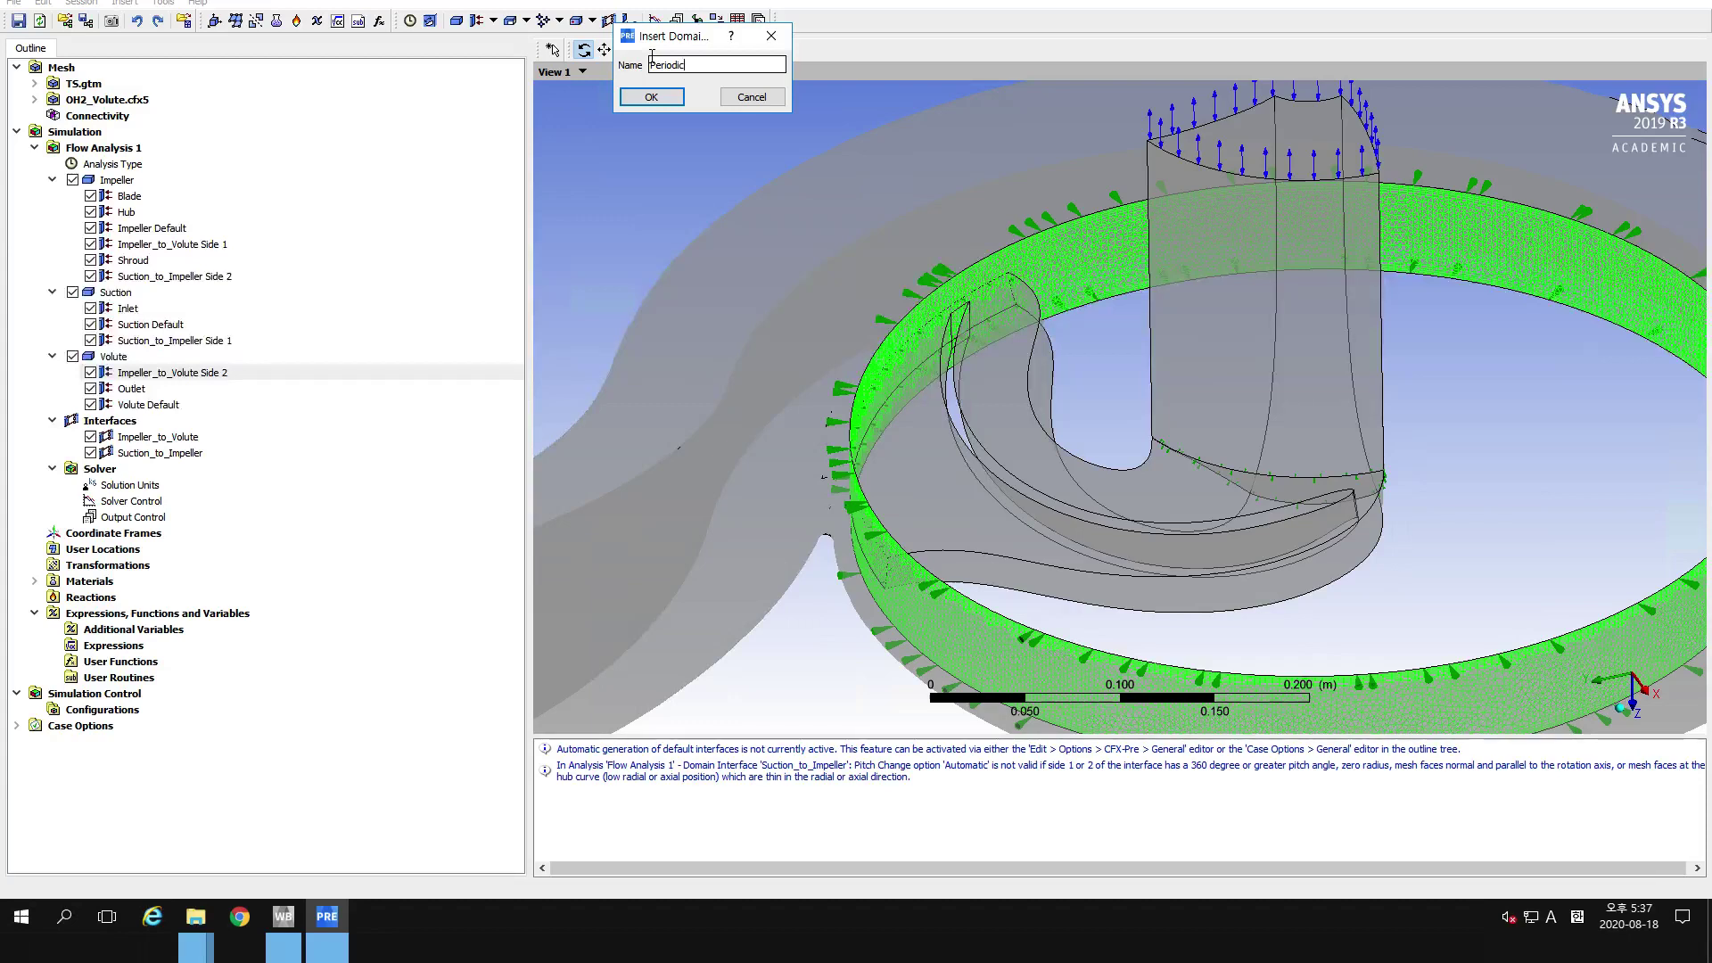
type("_Suction")
key("Return")
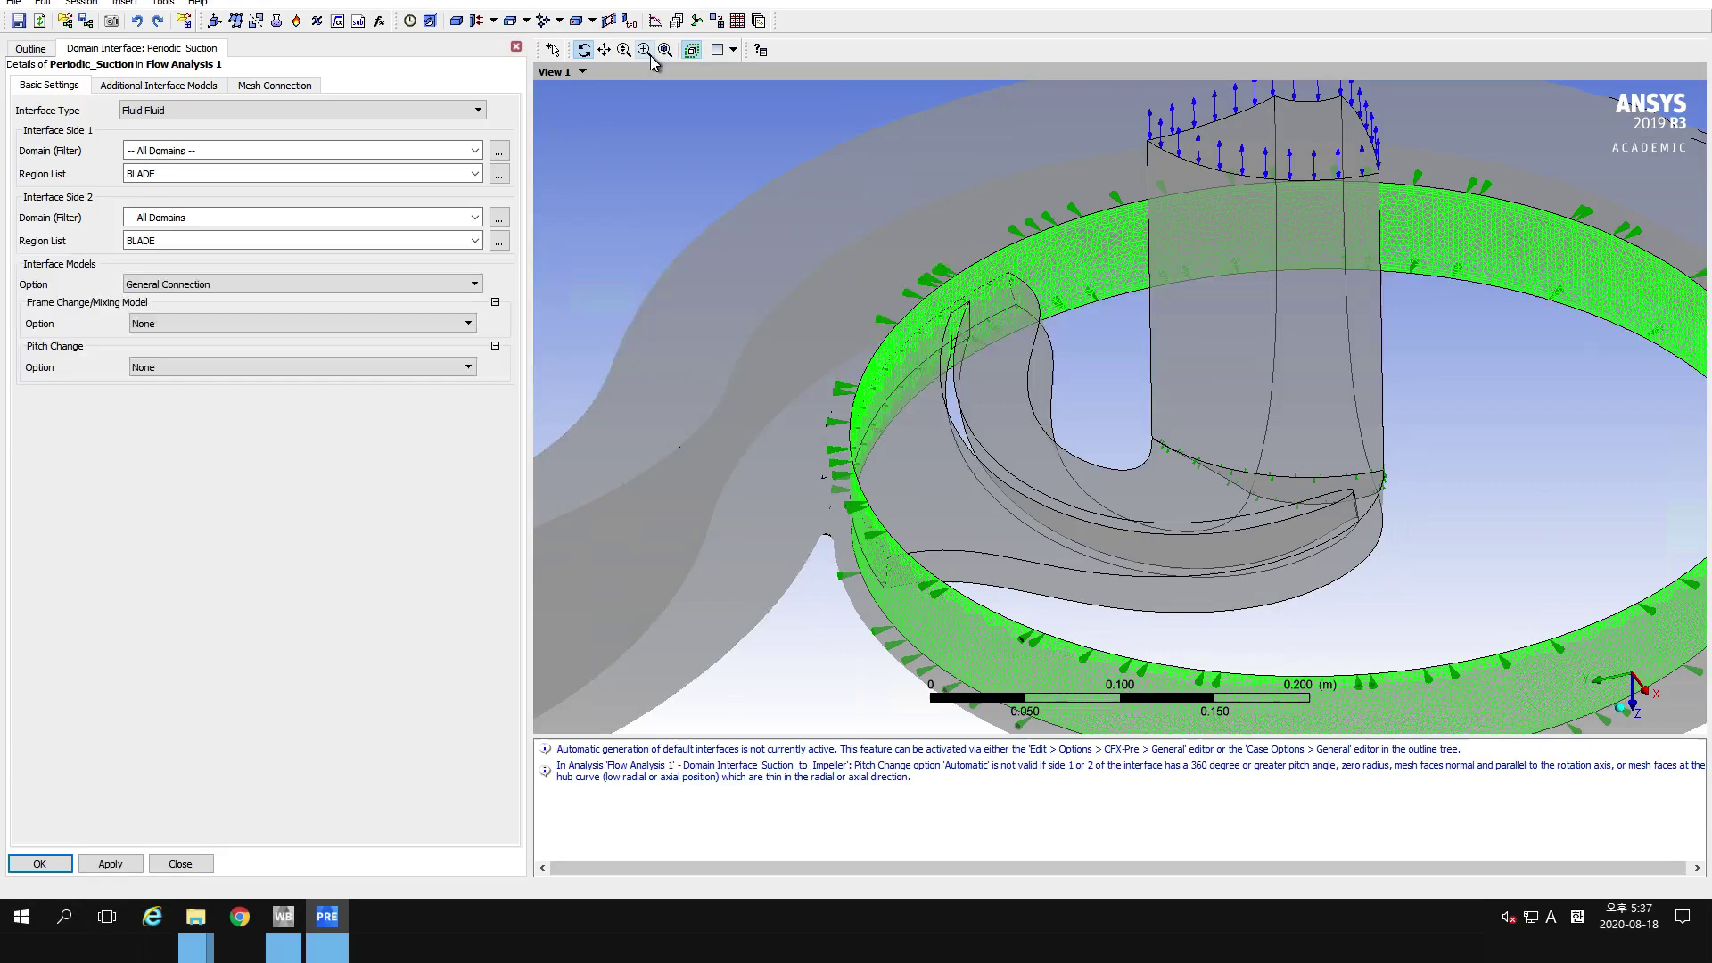
Filter both sides of the Periodic_Suction interface to the Suction domain.
left_click(476, 151)
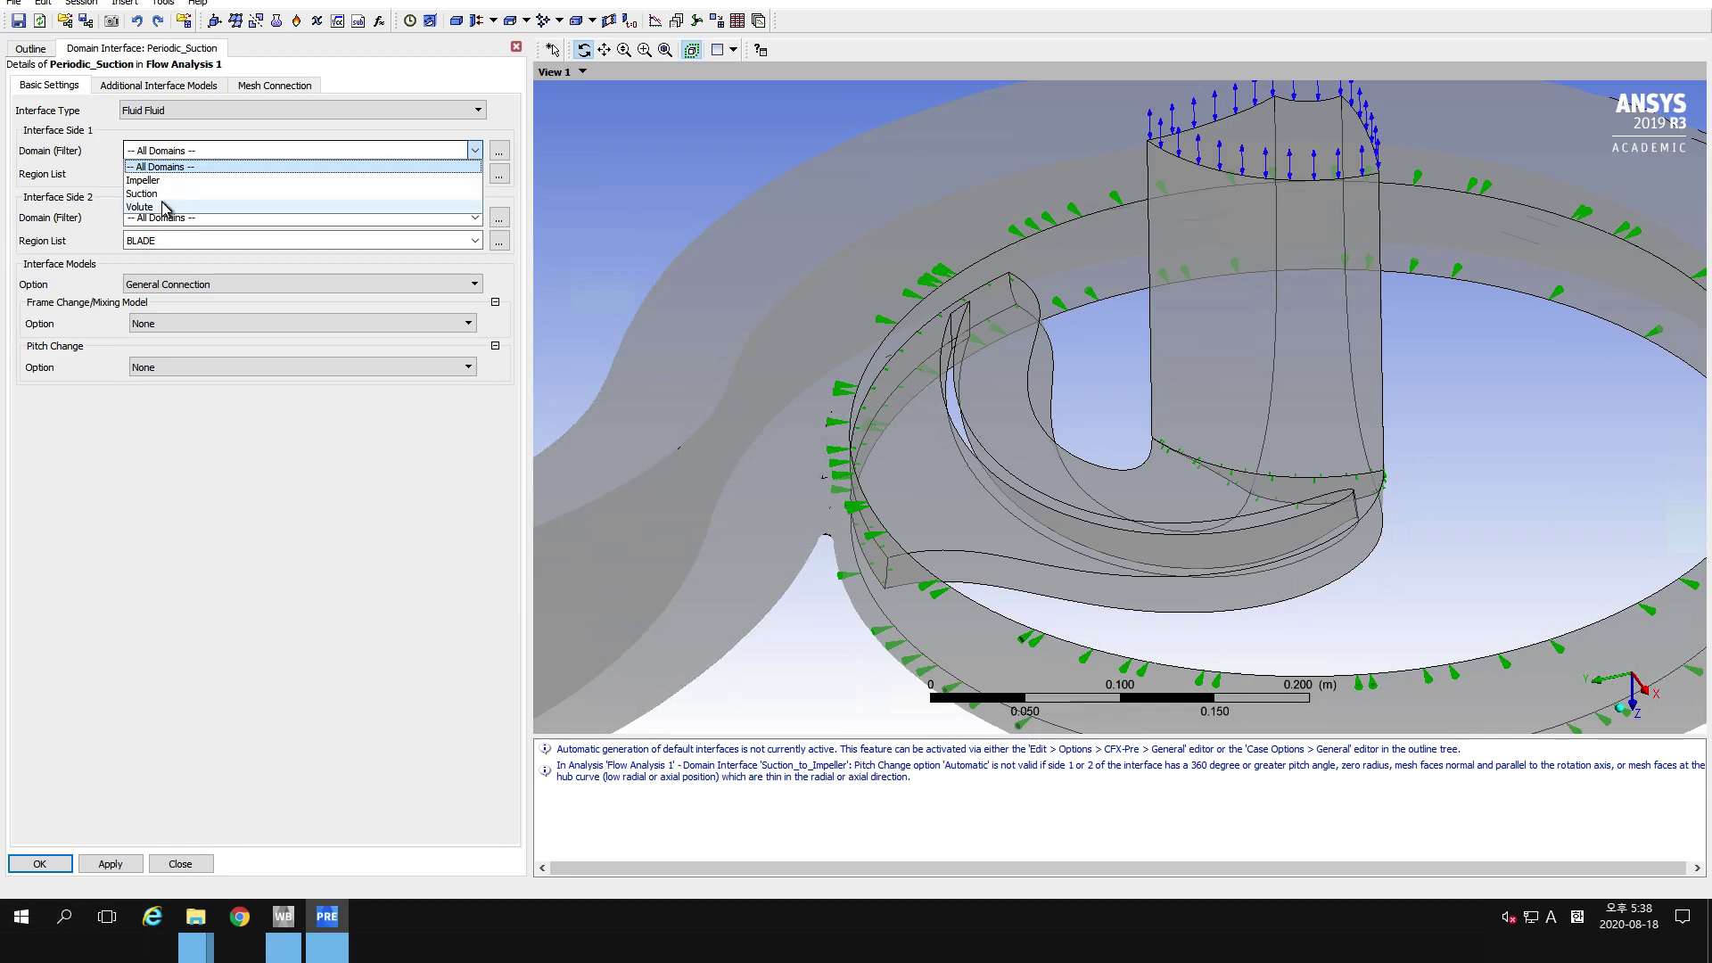
left_click(143, 179)
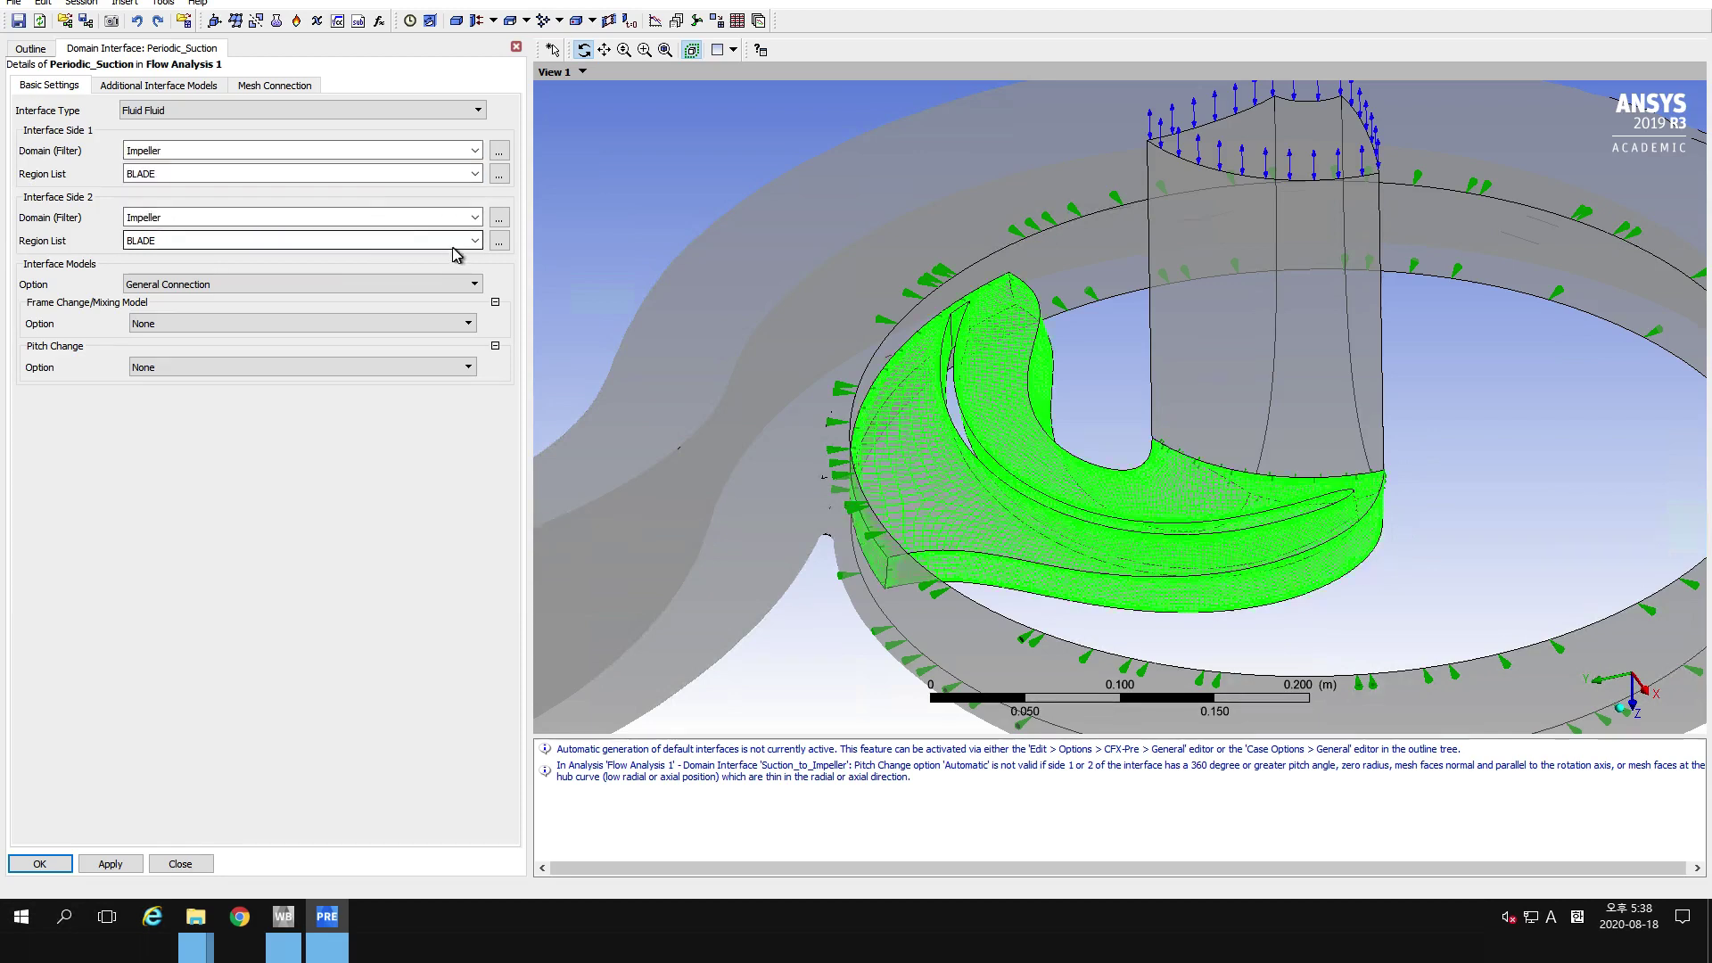
left_click(475, 150)
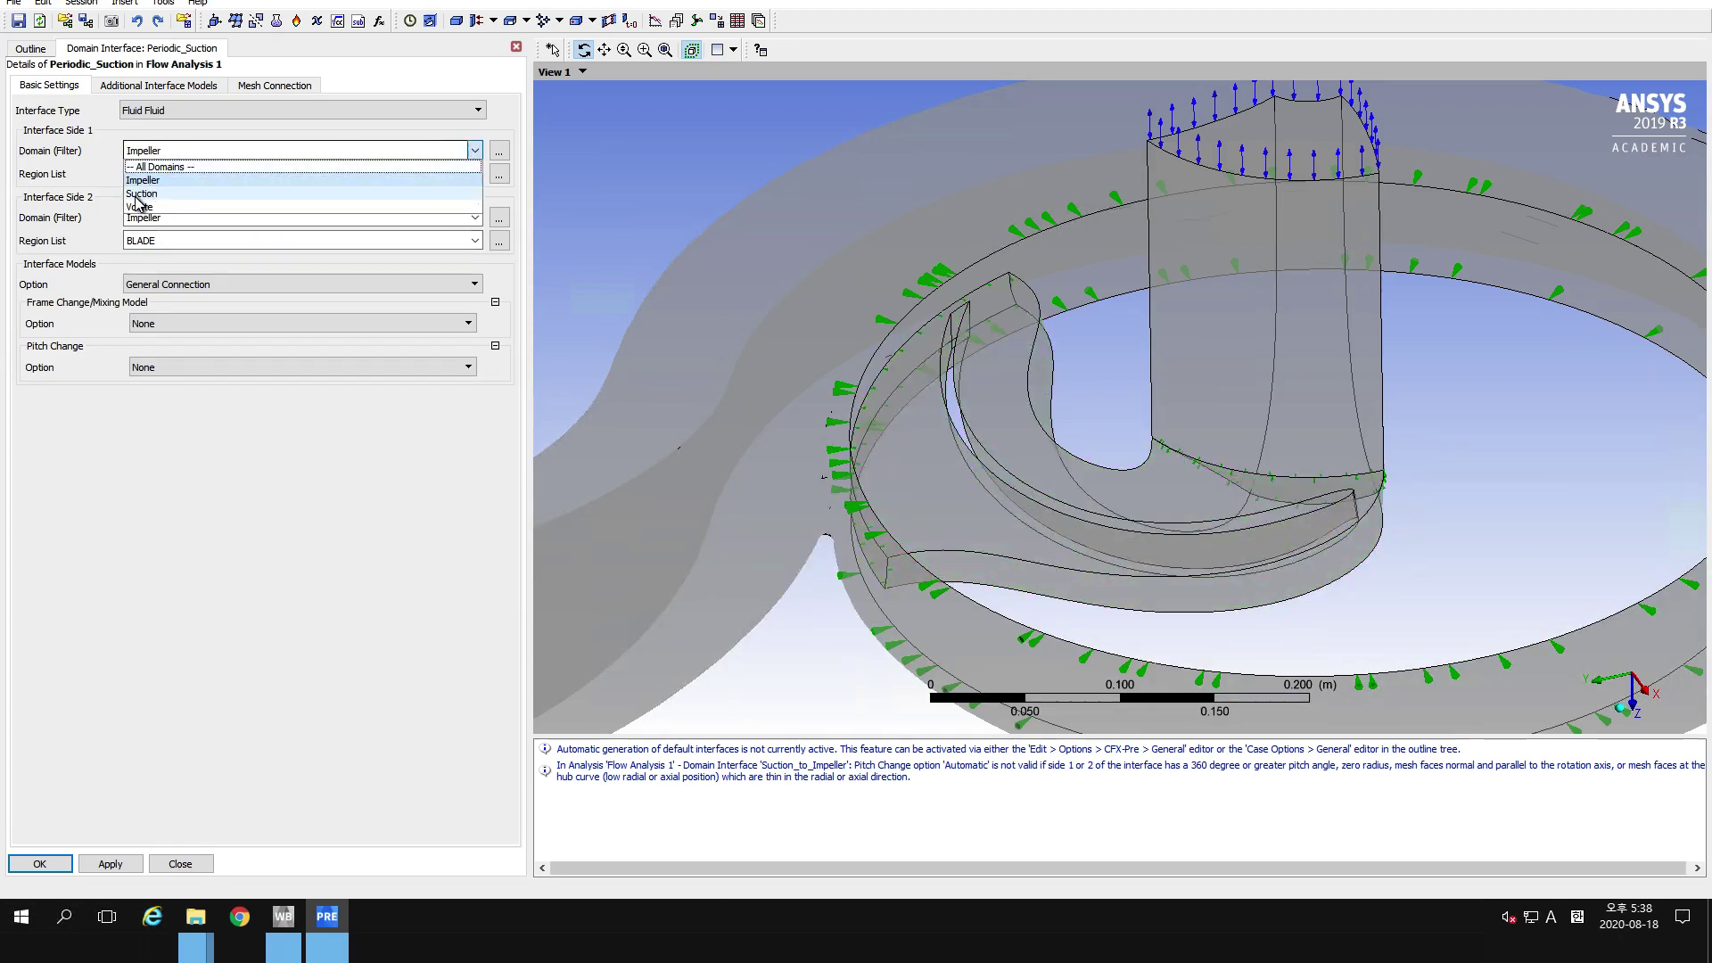
left_click(454, 192)
left_click(475, 218)
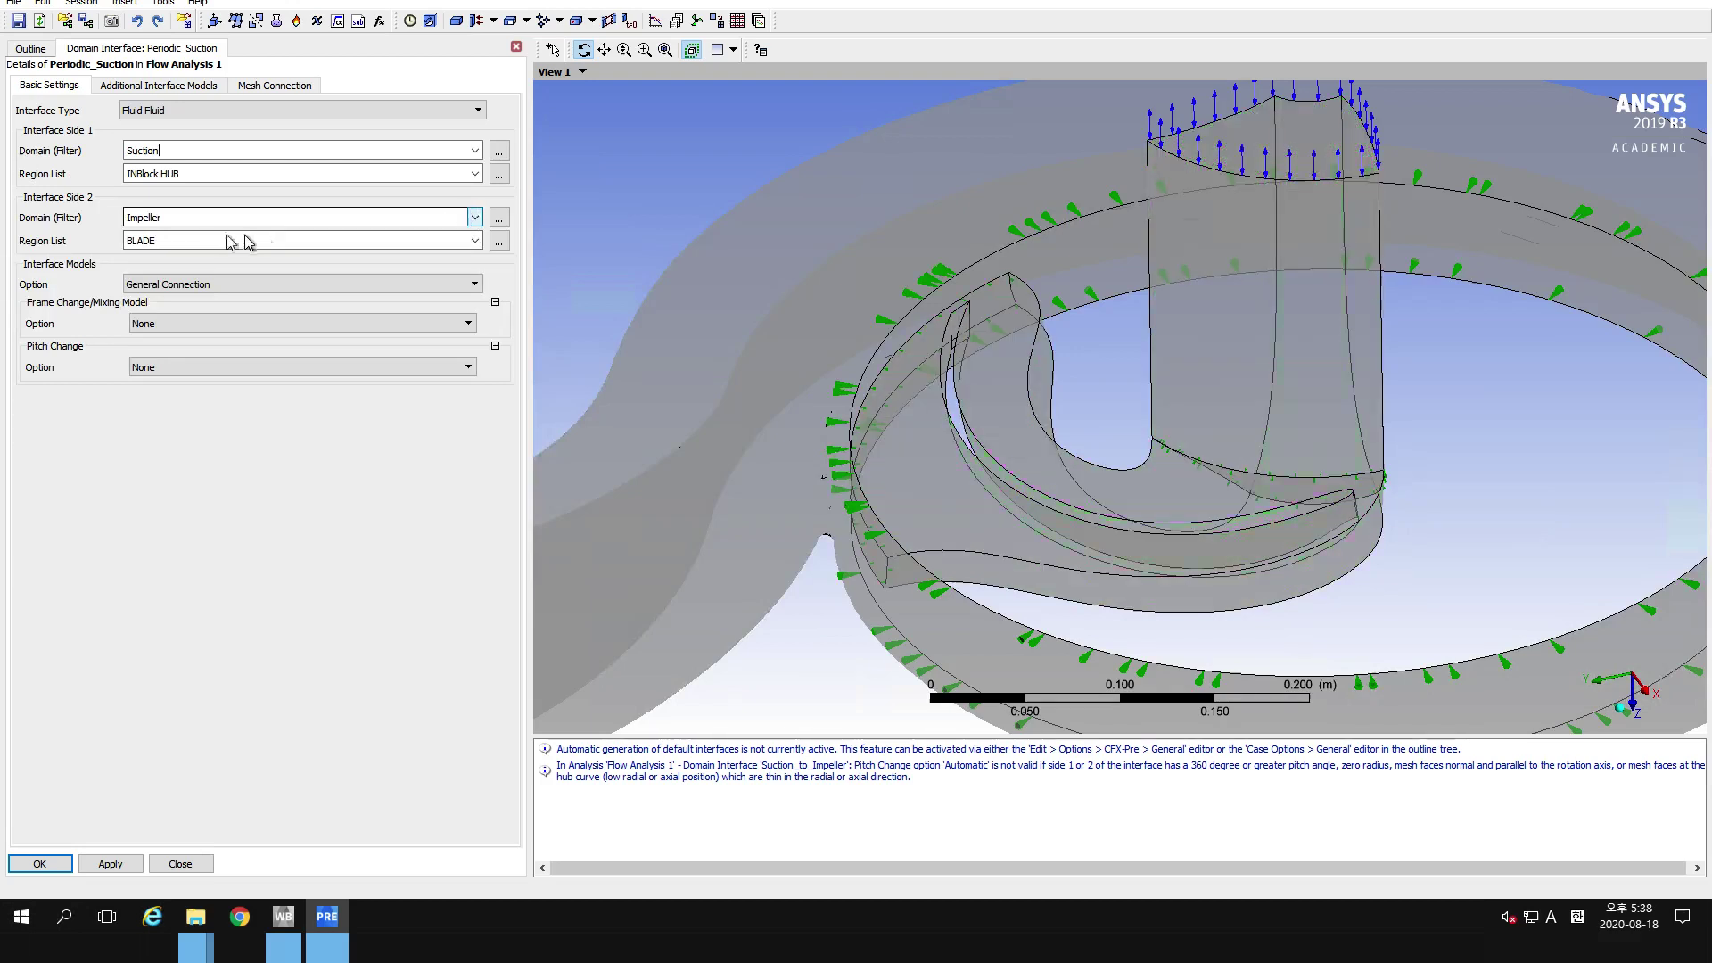
left_click(143, 248)
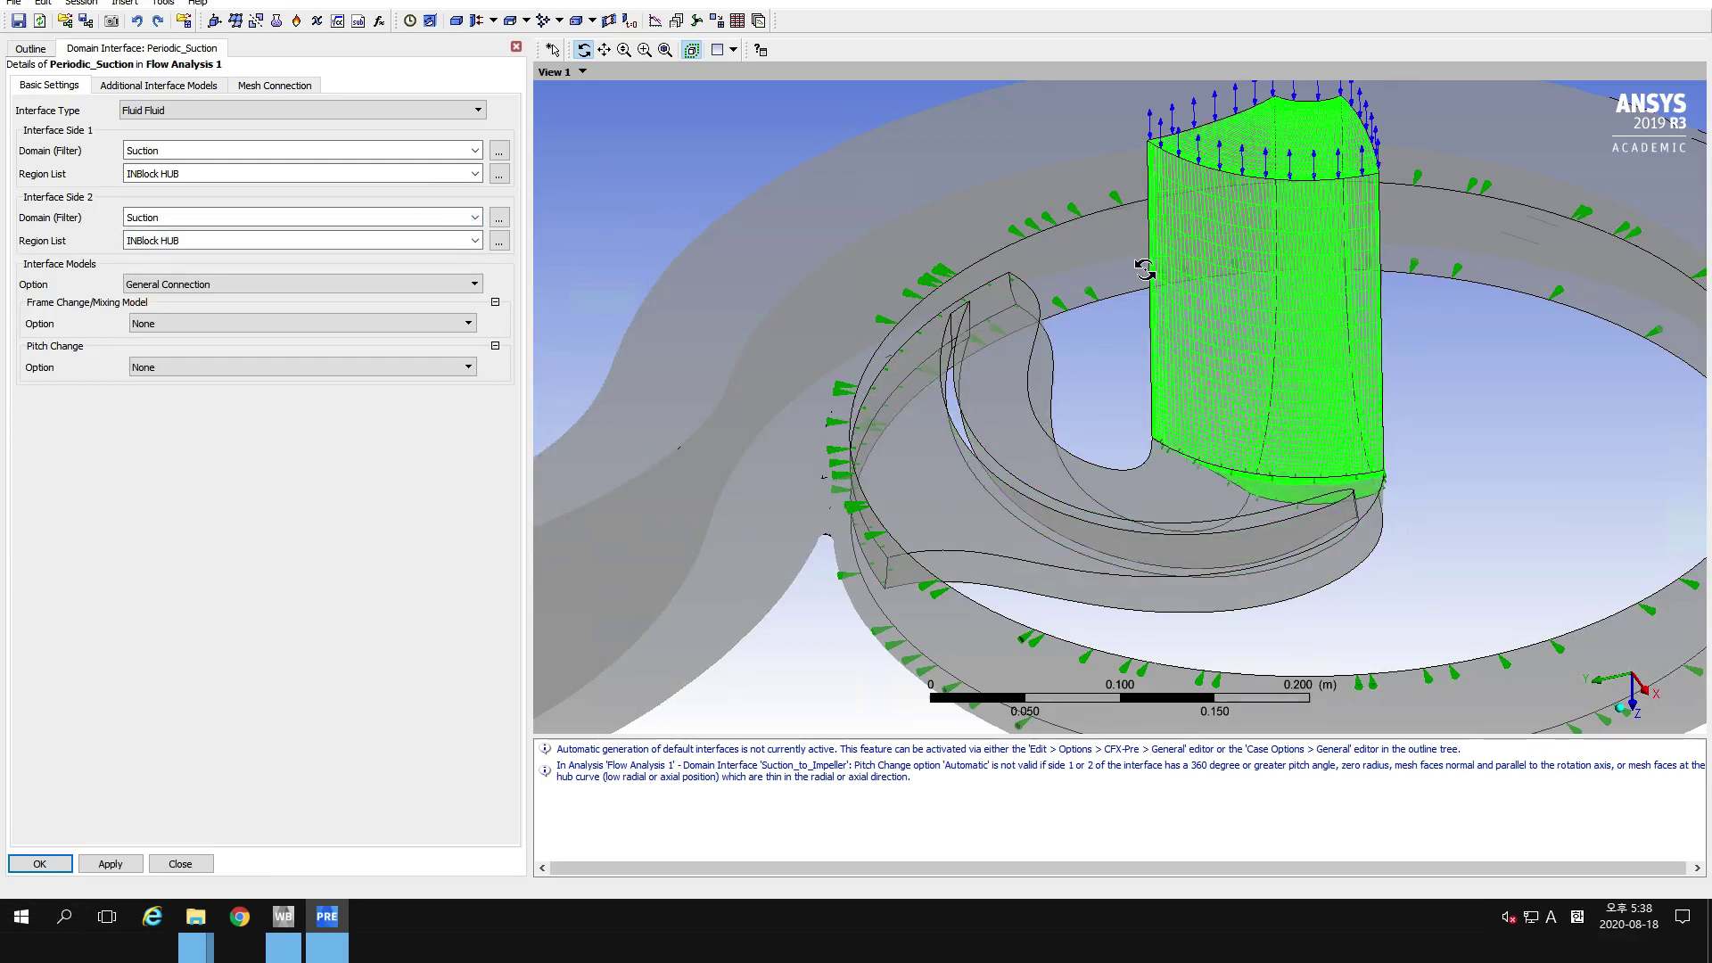
Assign the PER1 INBlock region to side 1 and the INBlock PER2 region to side 2 of the Periodic_Suction interface.
left_click(497, 175)
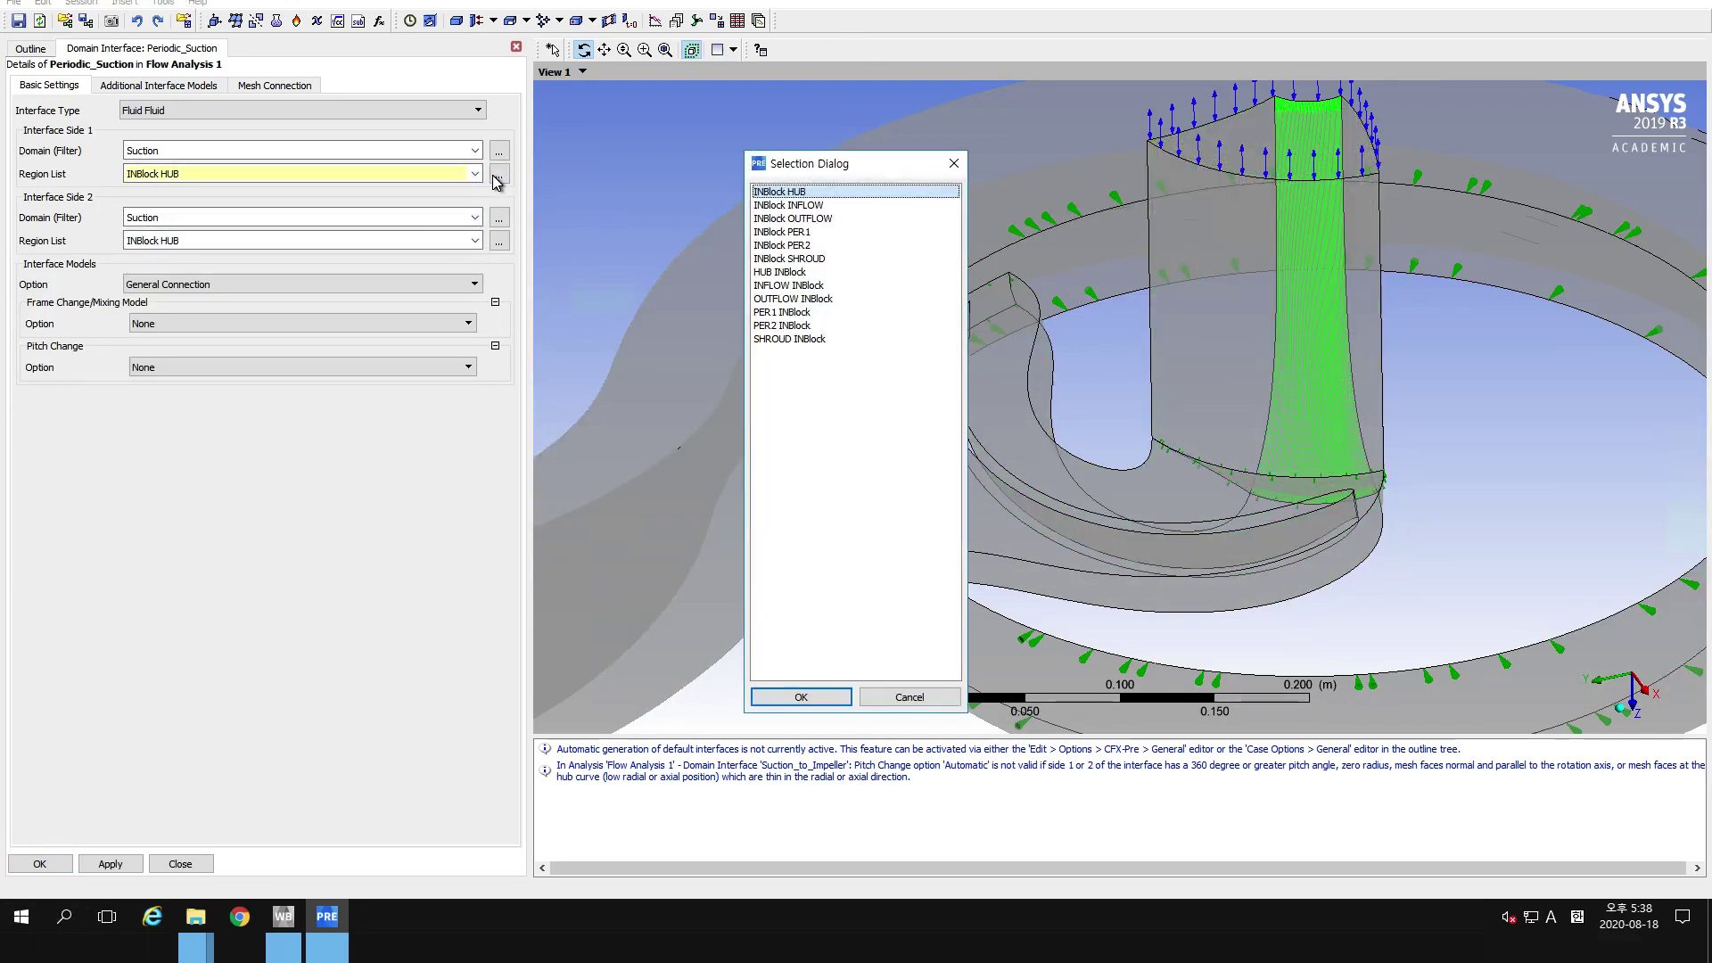
left_click(782, 313)
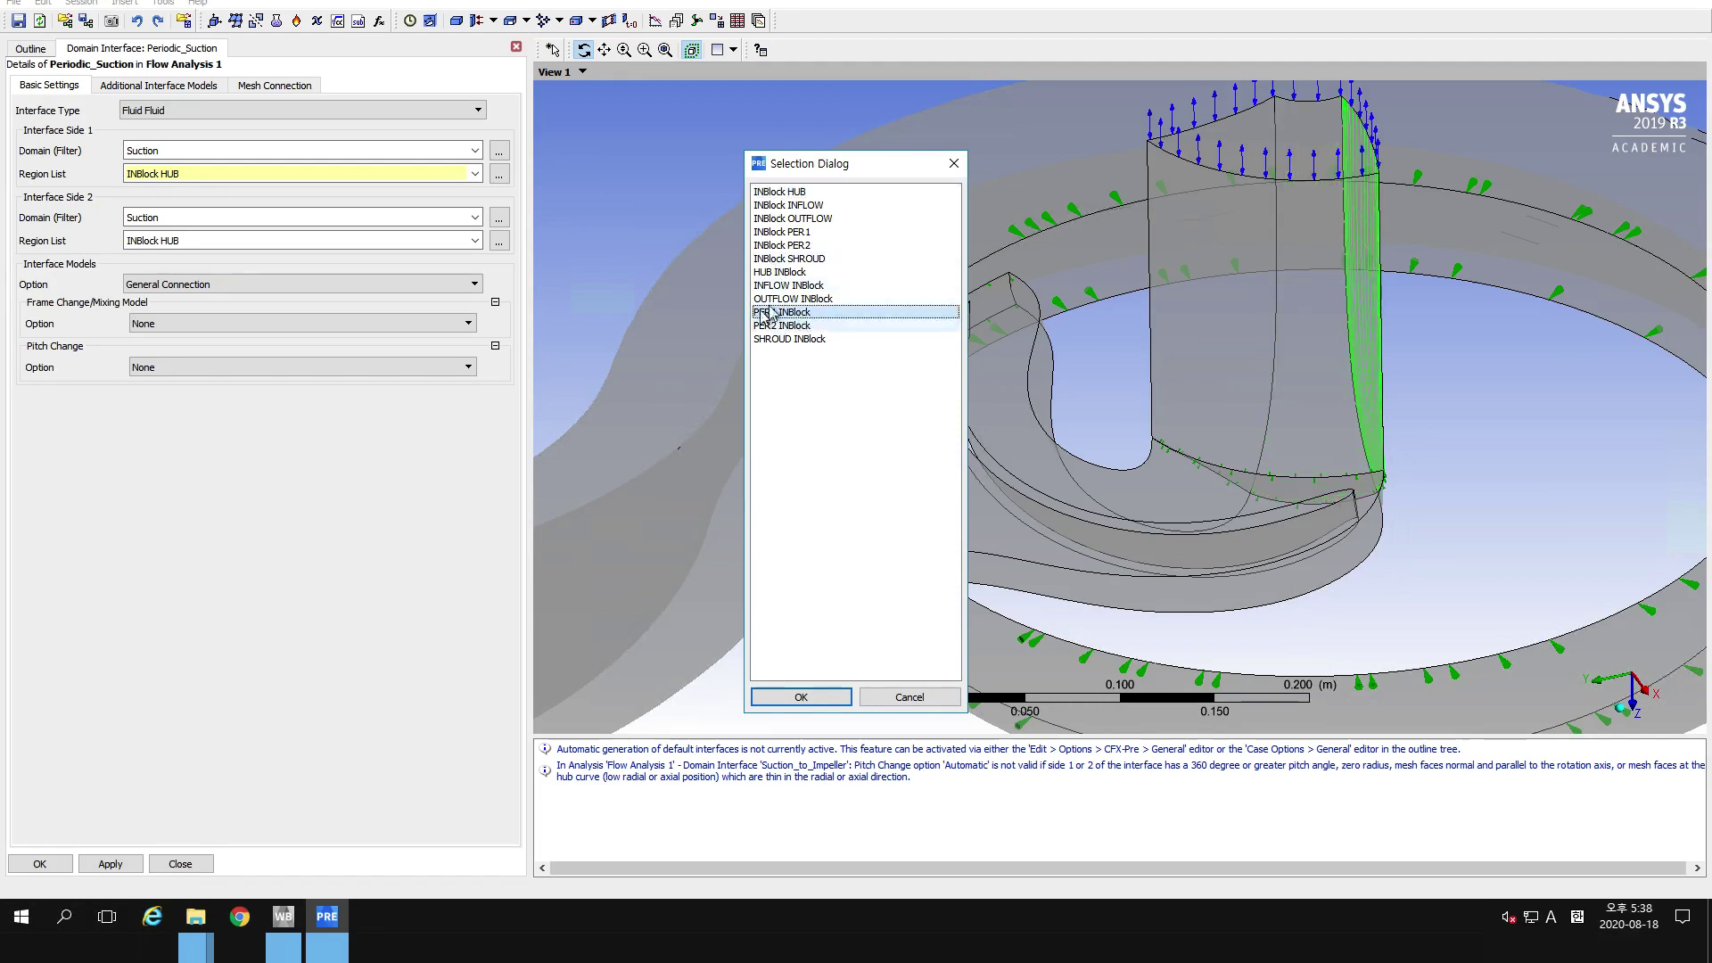
left_click(800, 697)
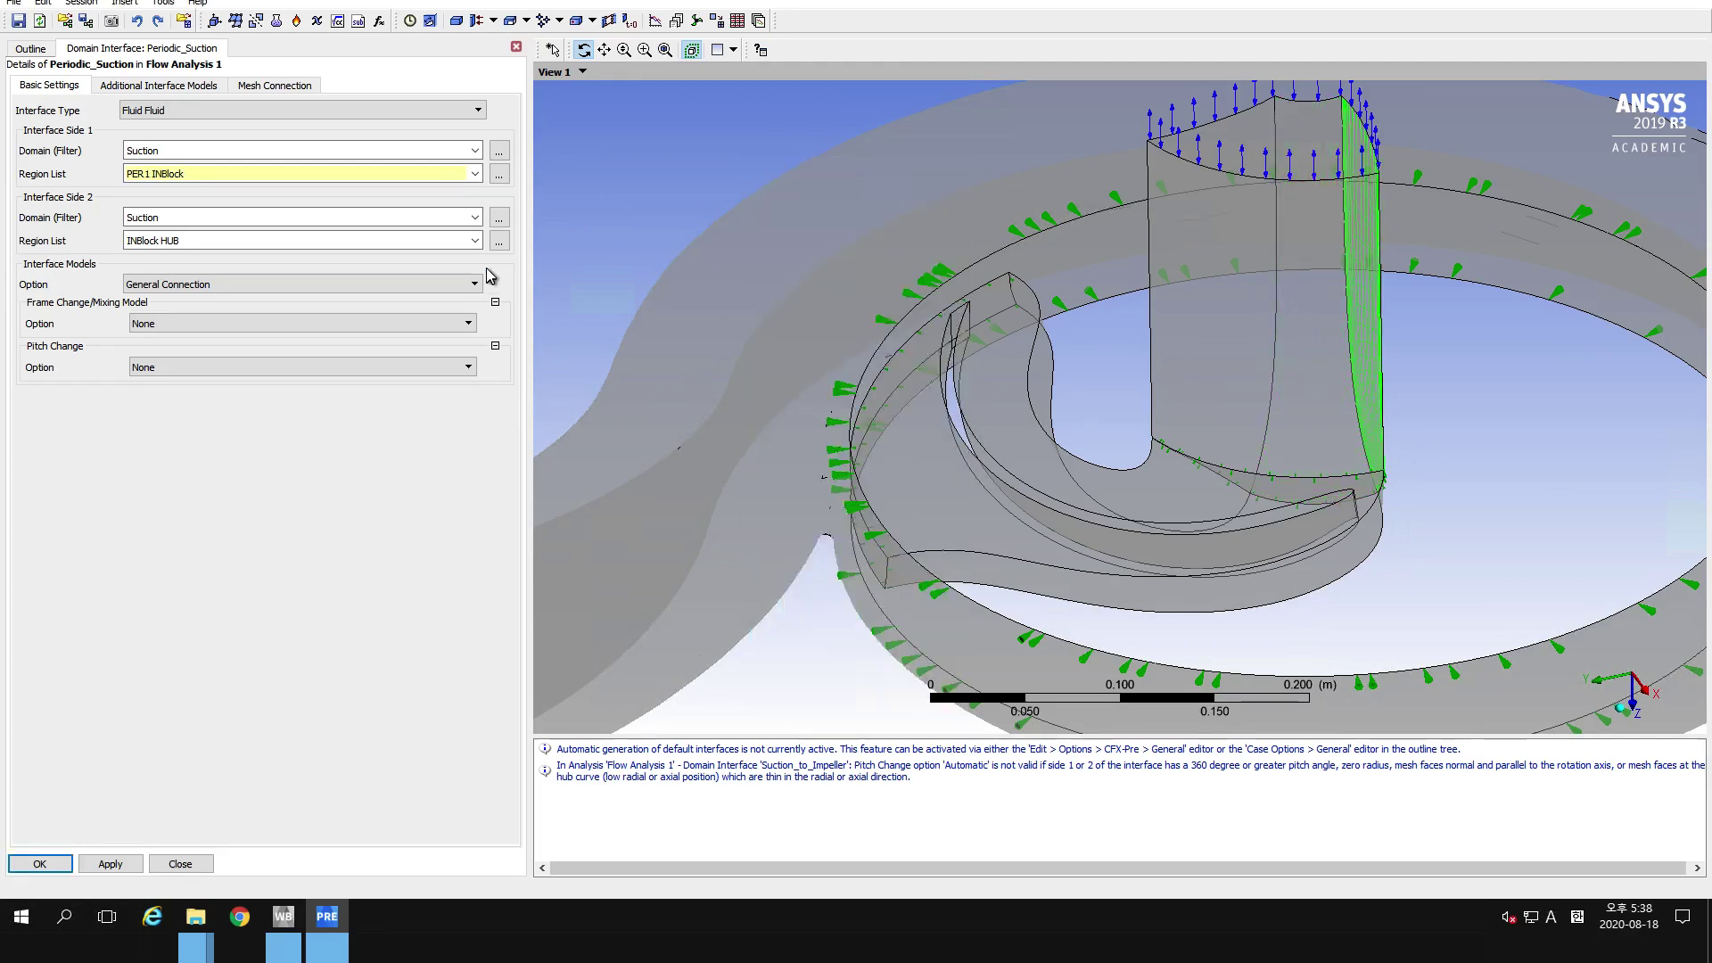
left_click(500, 242)
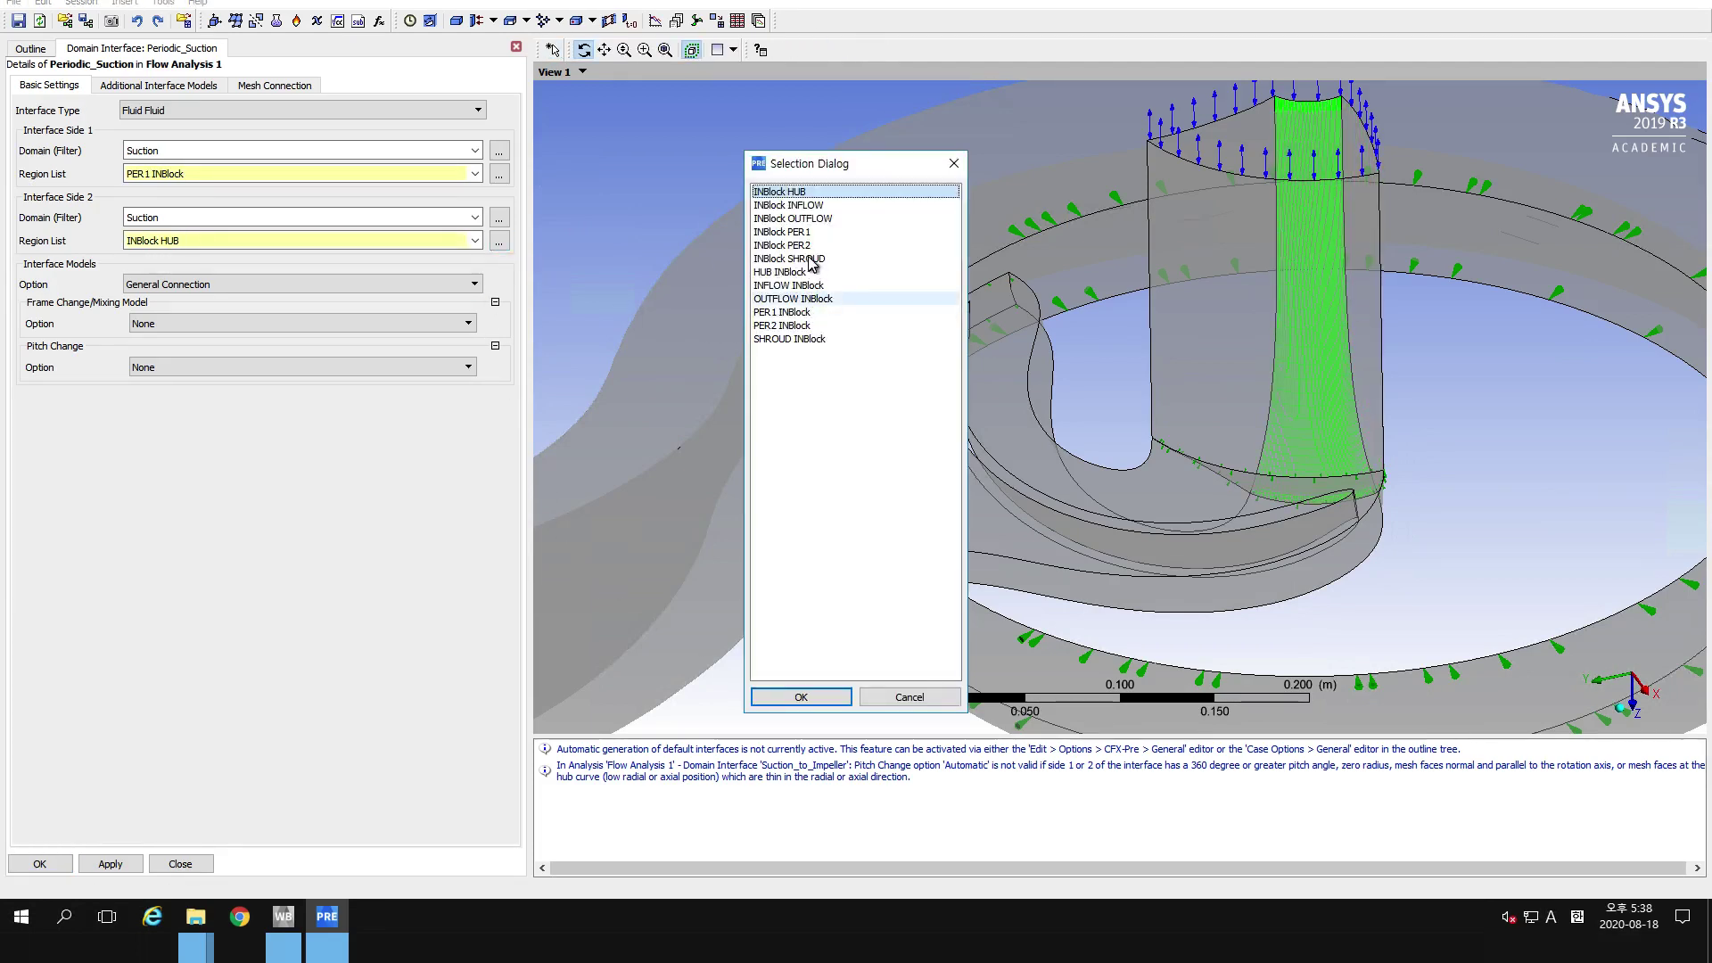
left_click(782, 244)
left_click(767, 695)
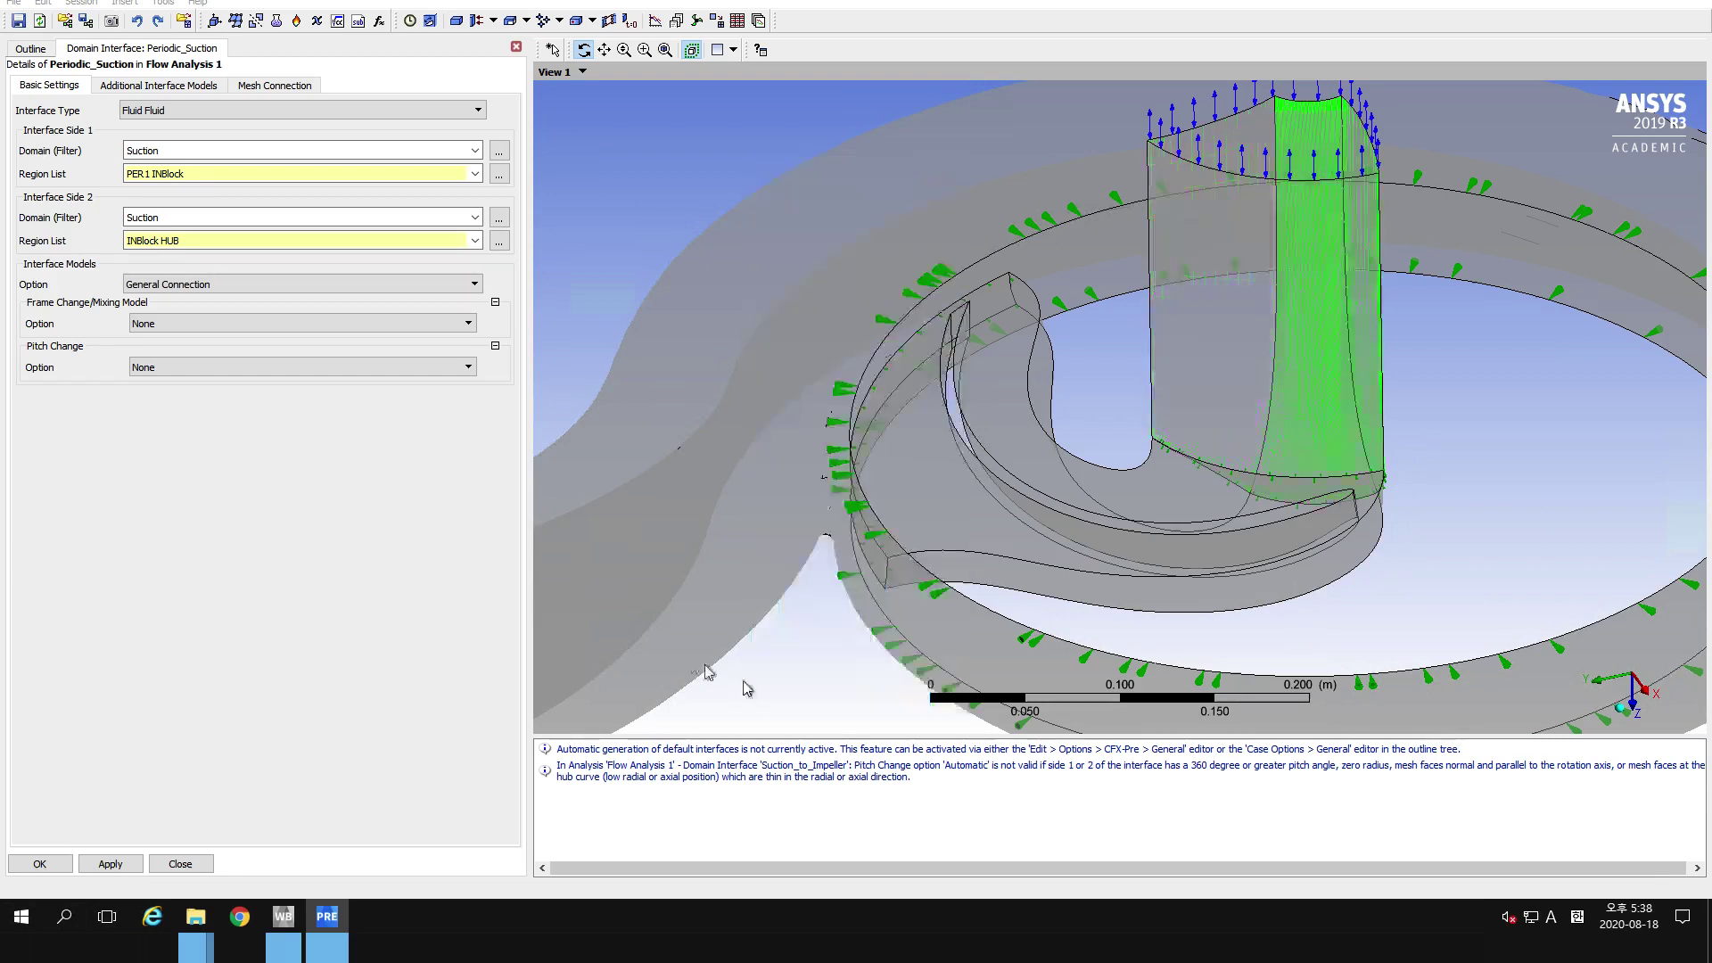
Set the Periodic_Suction interface model to Rotational Periodicity, and accept the interface.
left_click(237, 285)
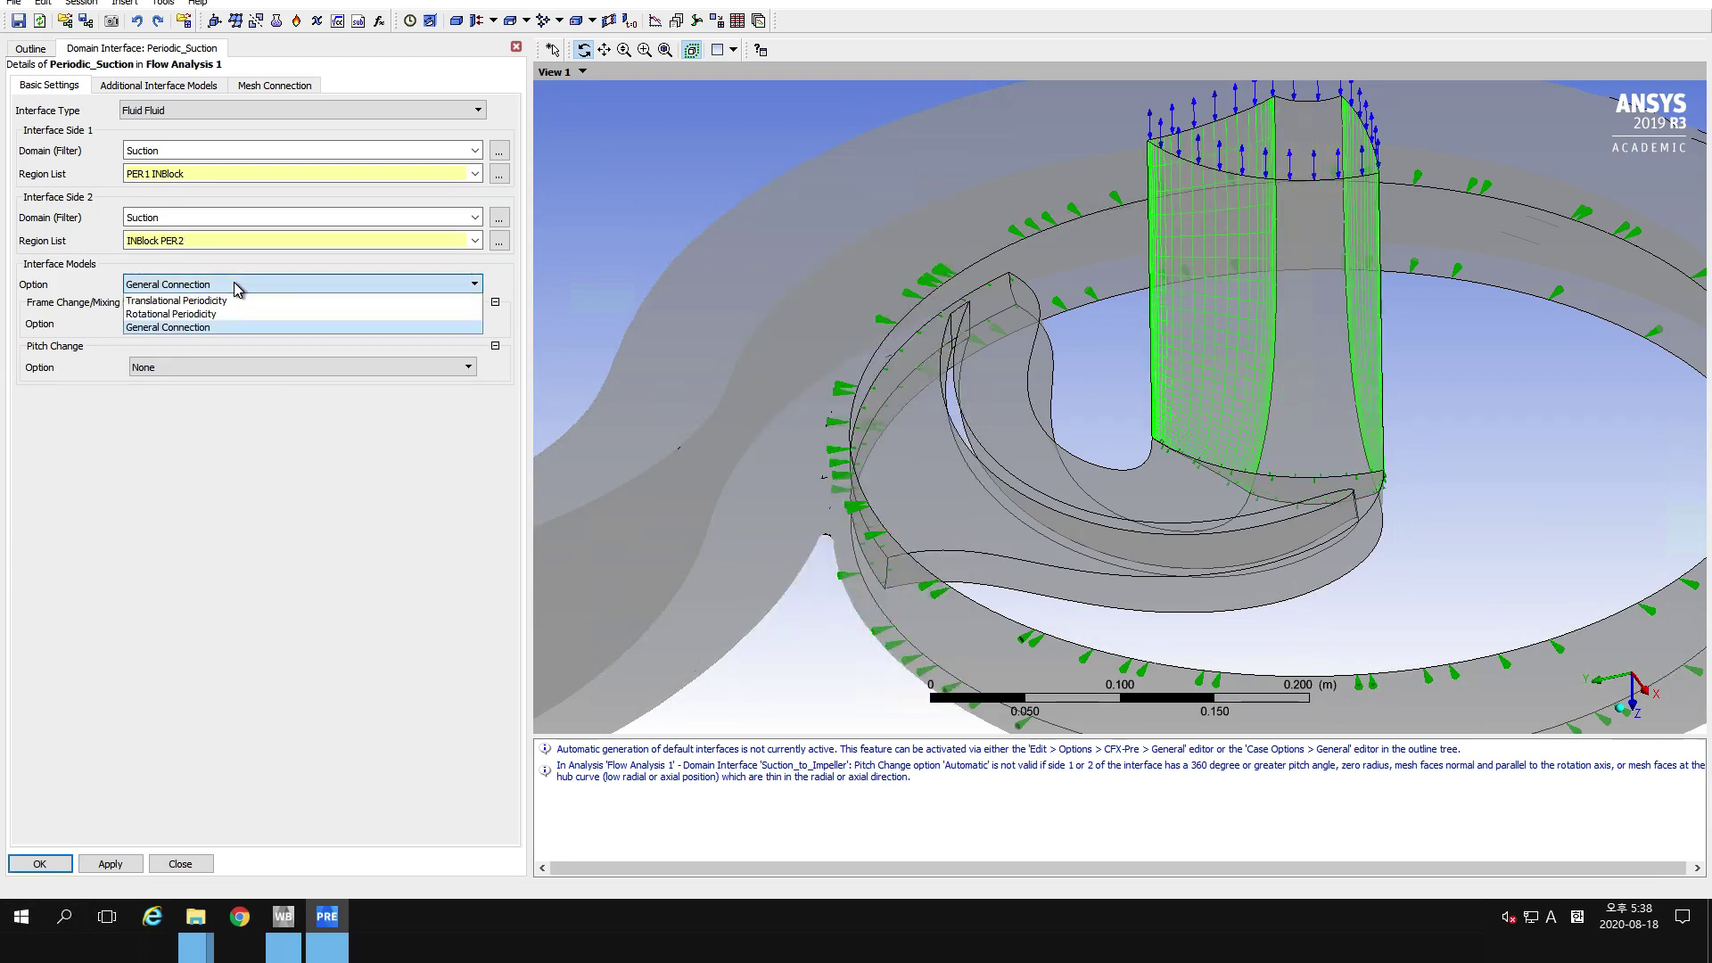
left_click(197, 315)
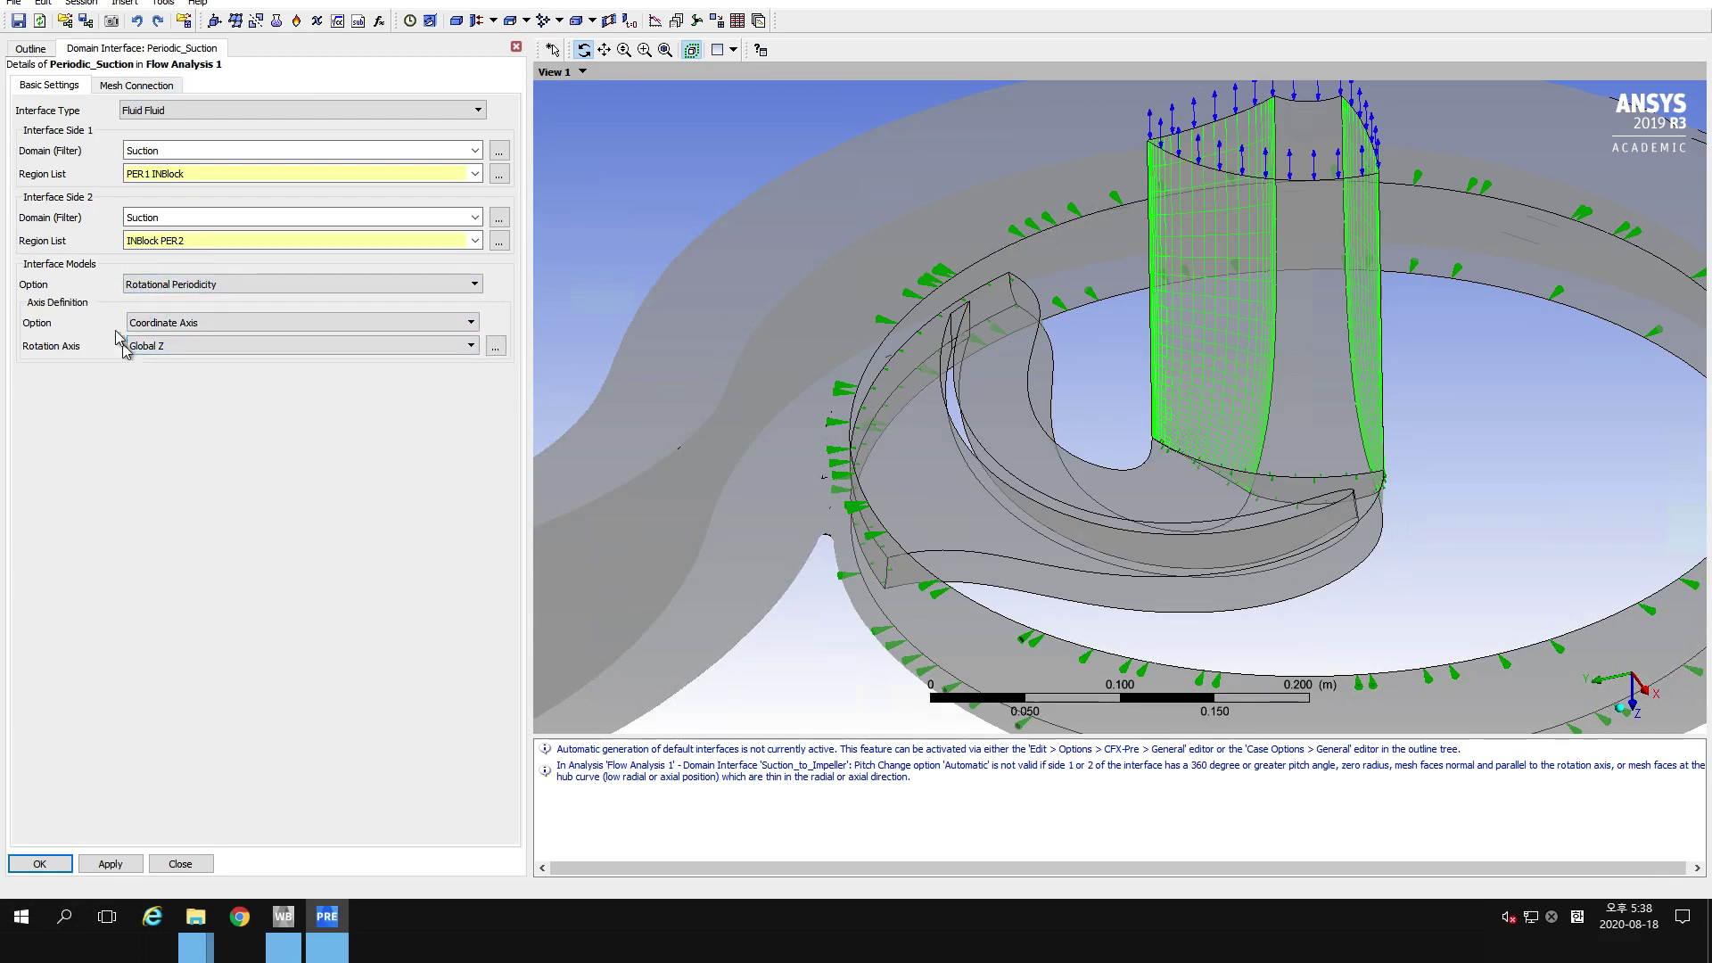
left_click(105, 864)
left_click(56, 865)
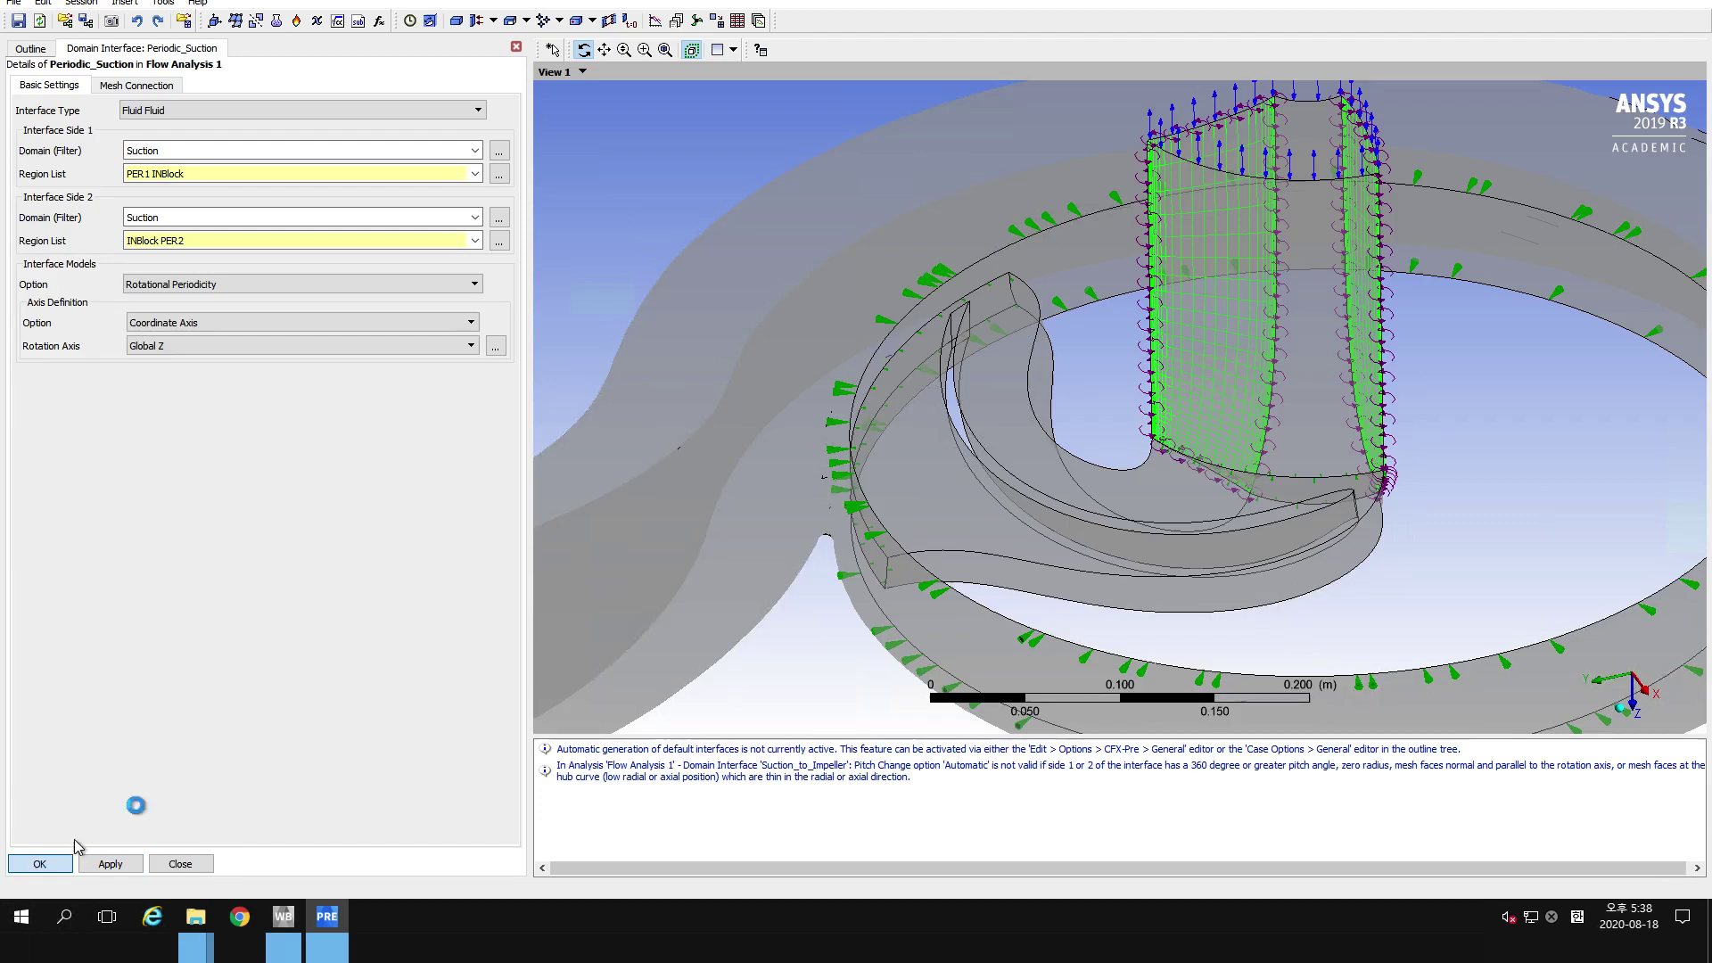
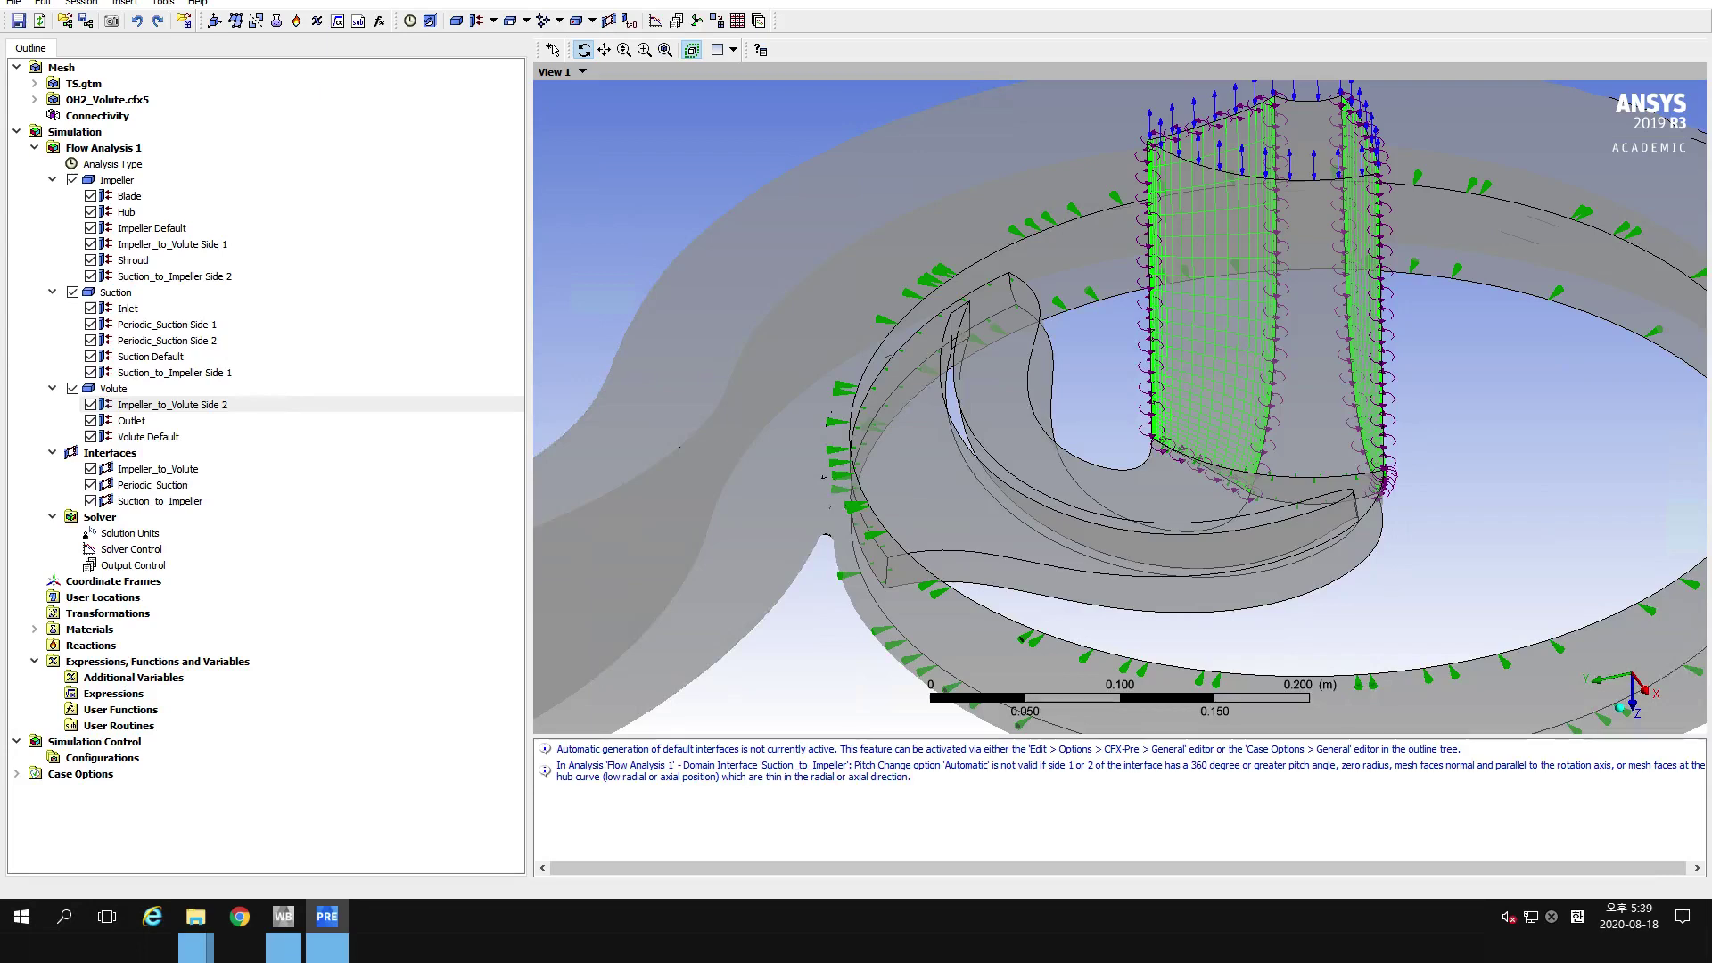
Insert a domain interface named Periodic_Impeller.
left_click(605, 18)
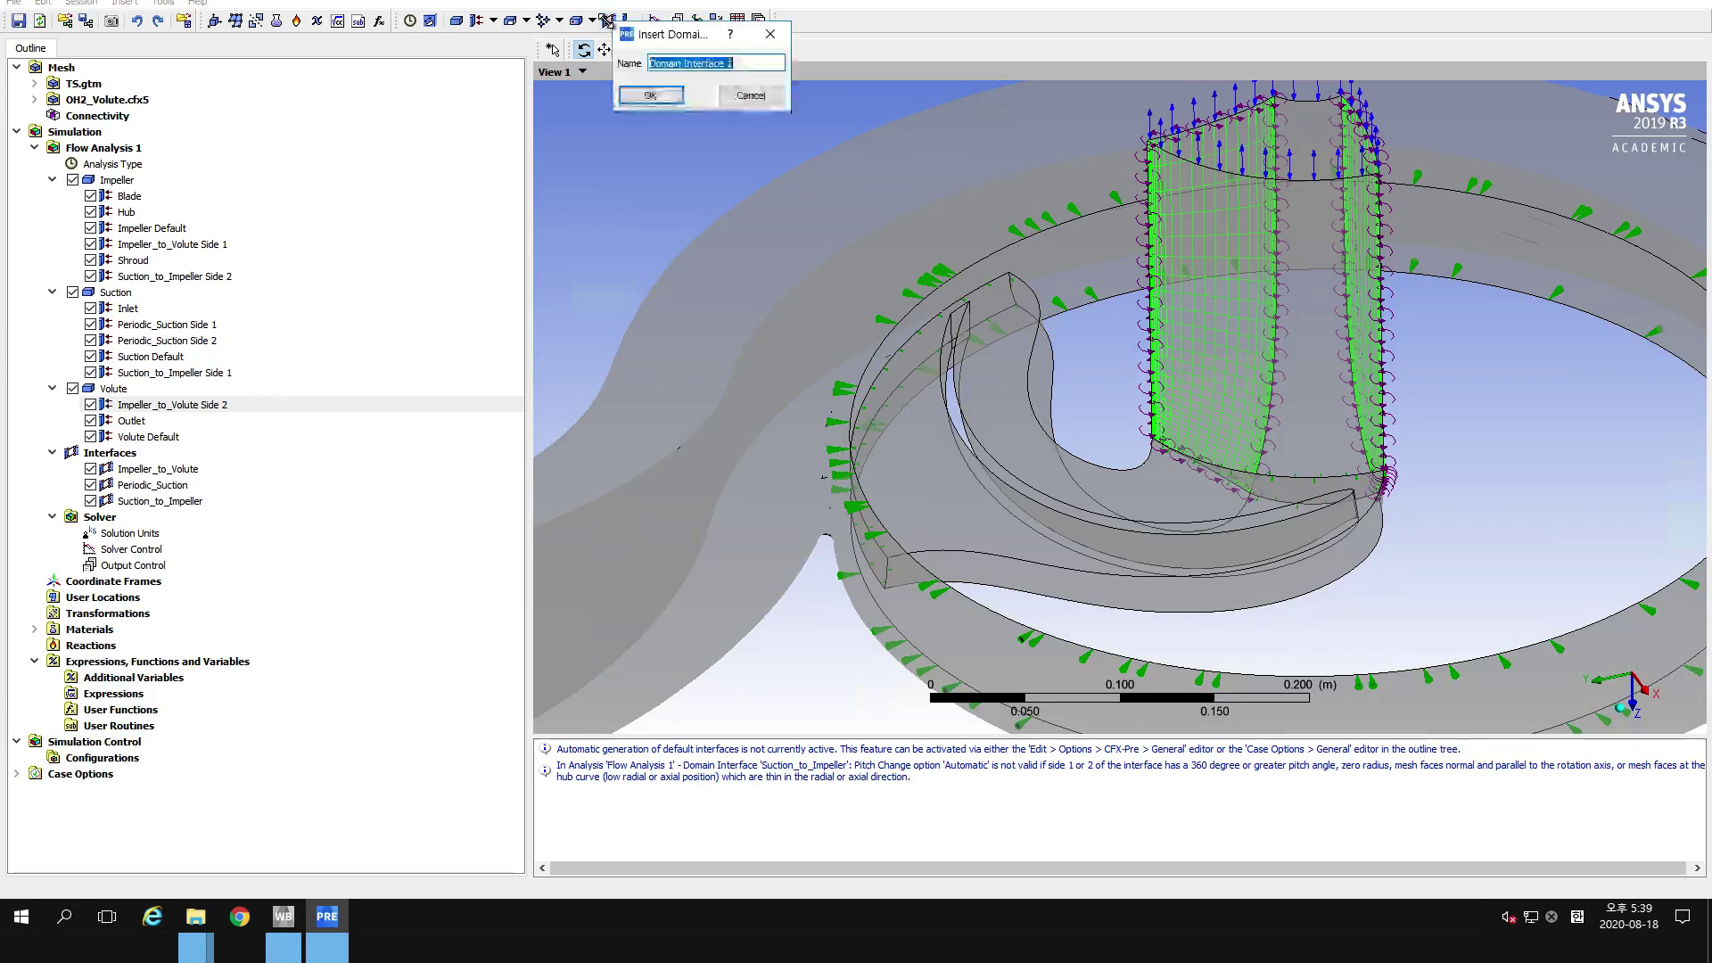
type("Periodic")
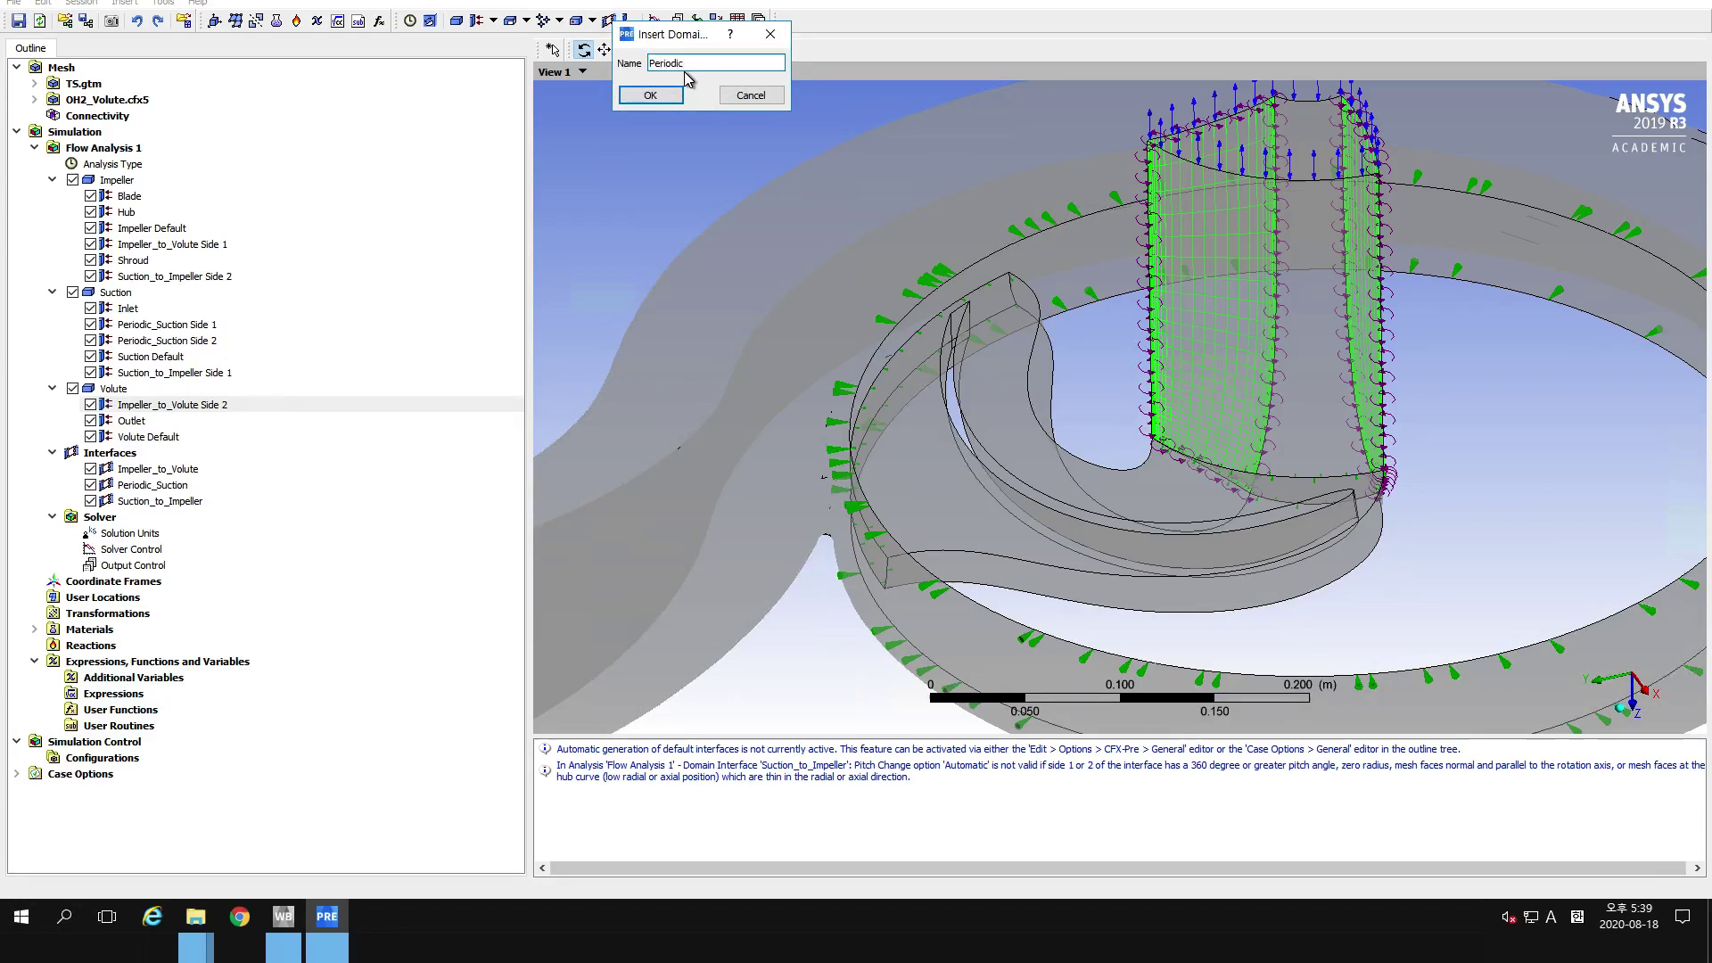
type("_Impeller")
key("Return")
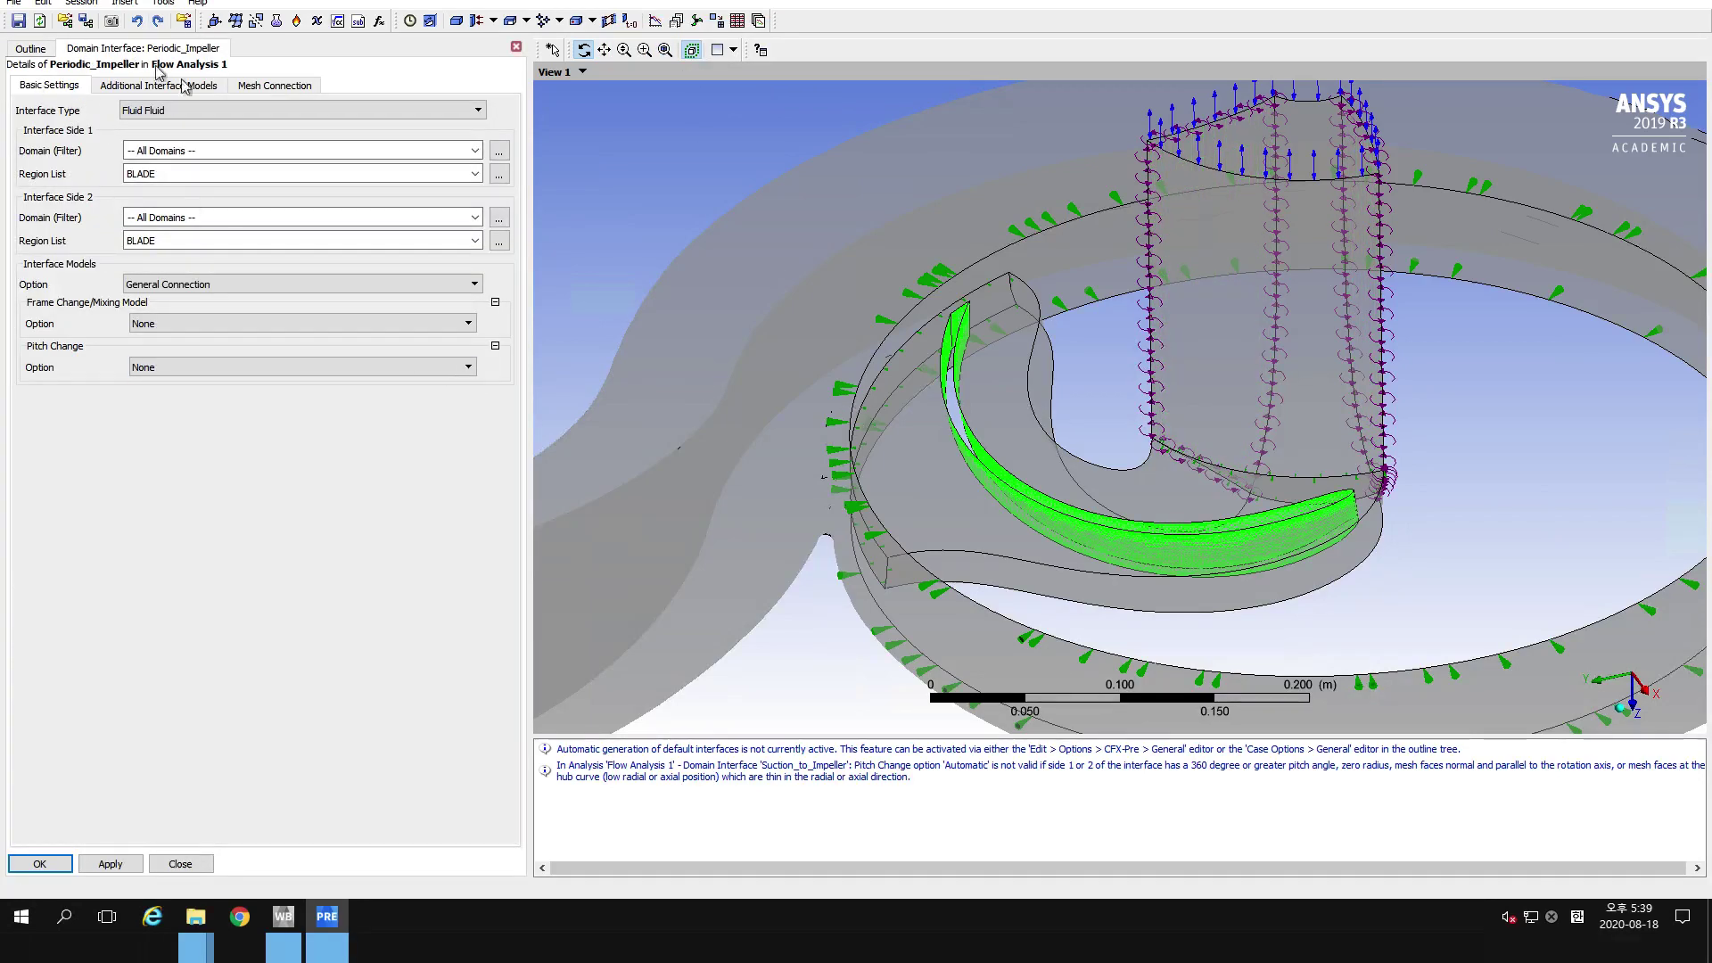
Filter the Periodic_Impeller interface to the Impeller domain, assigning Passage PER1 to side 1 and Passage PER2 to side 2.
left_click(475, 149)
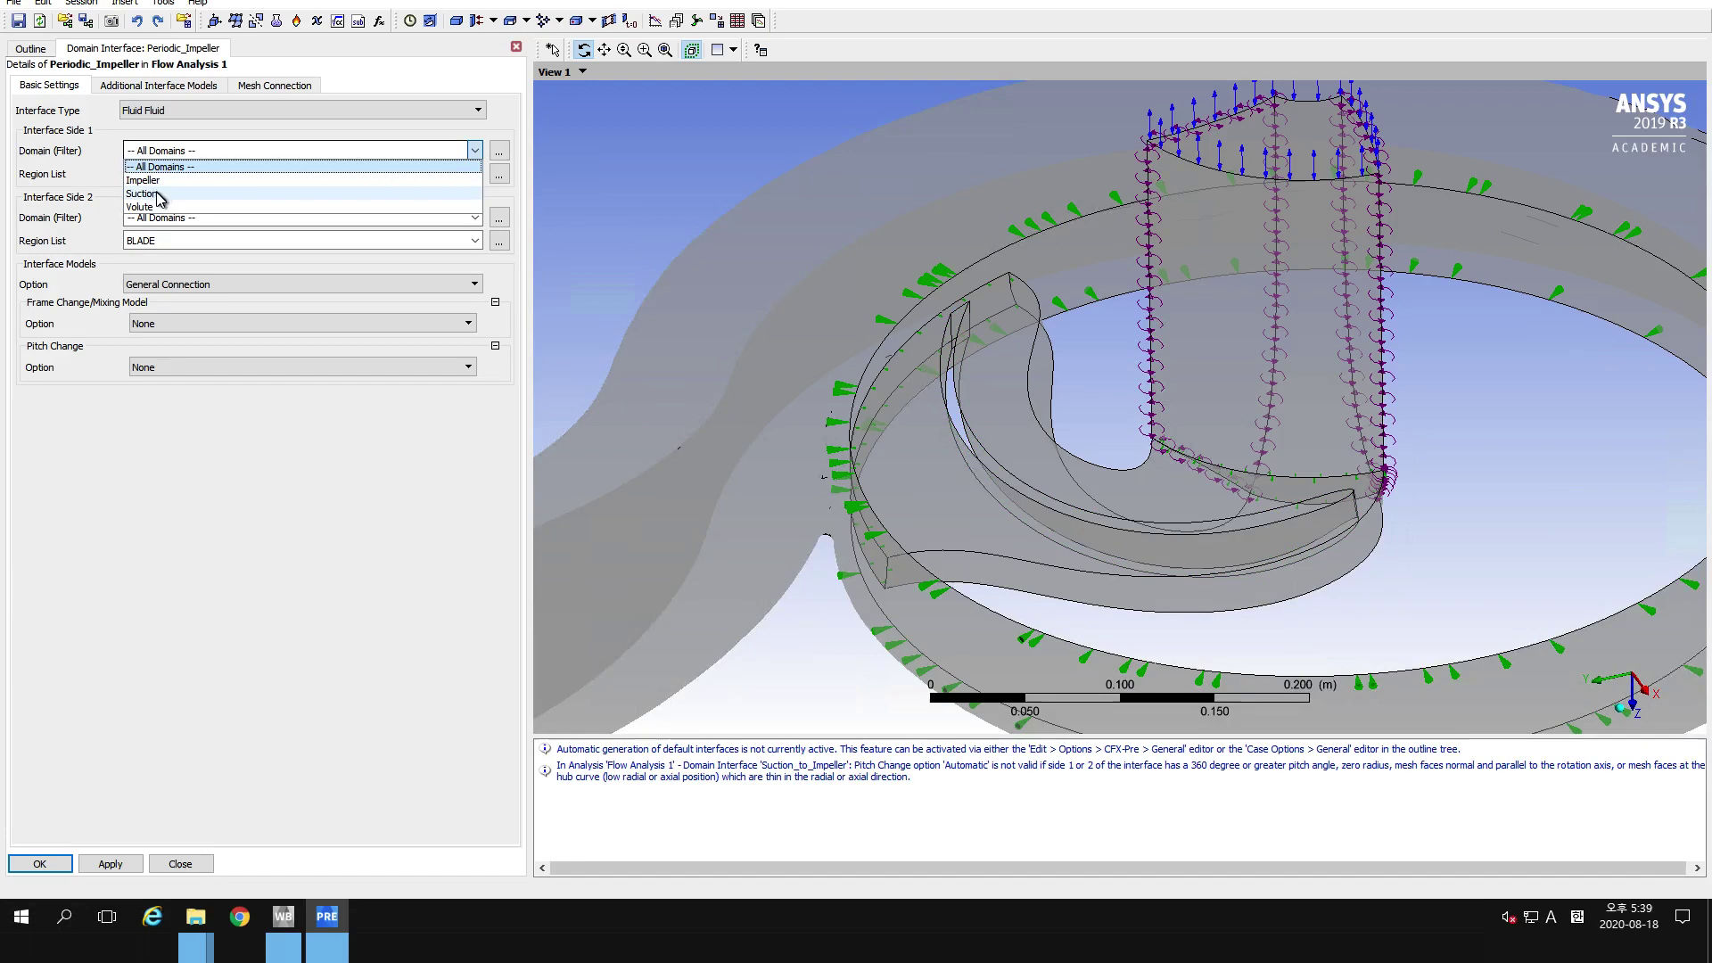
left_click(146, 181)
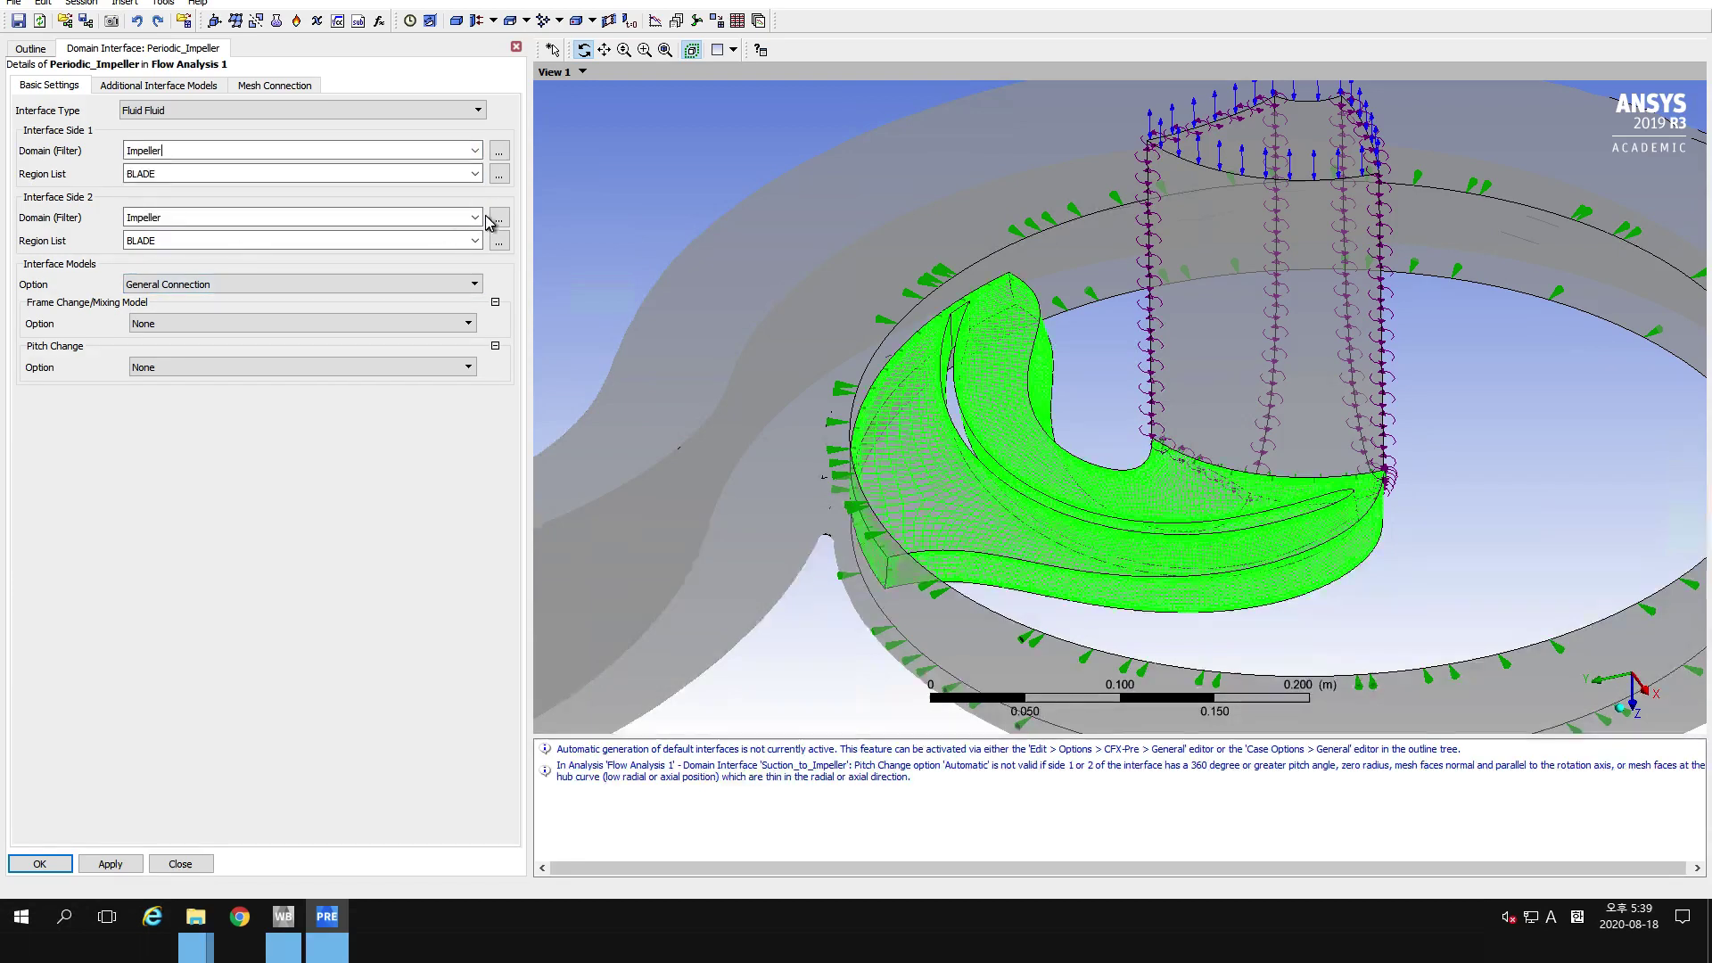
left_click(499, 173)
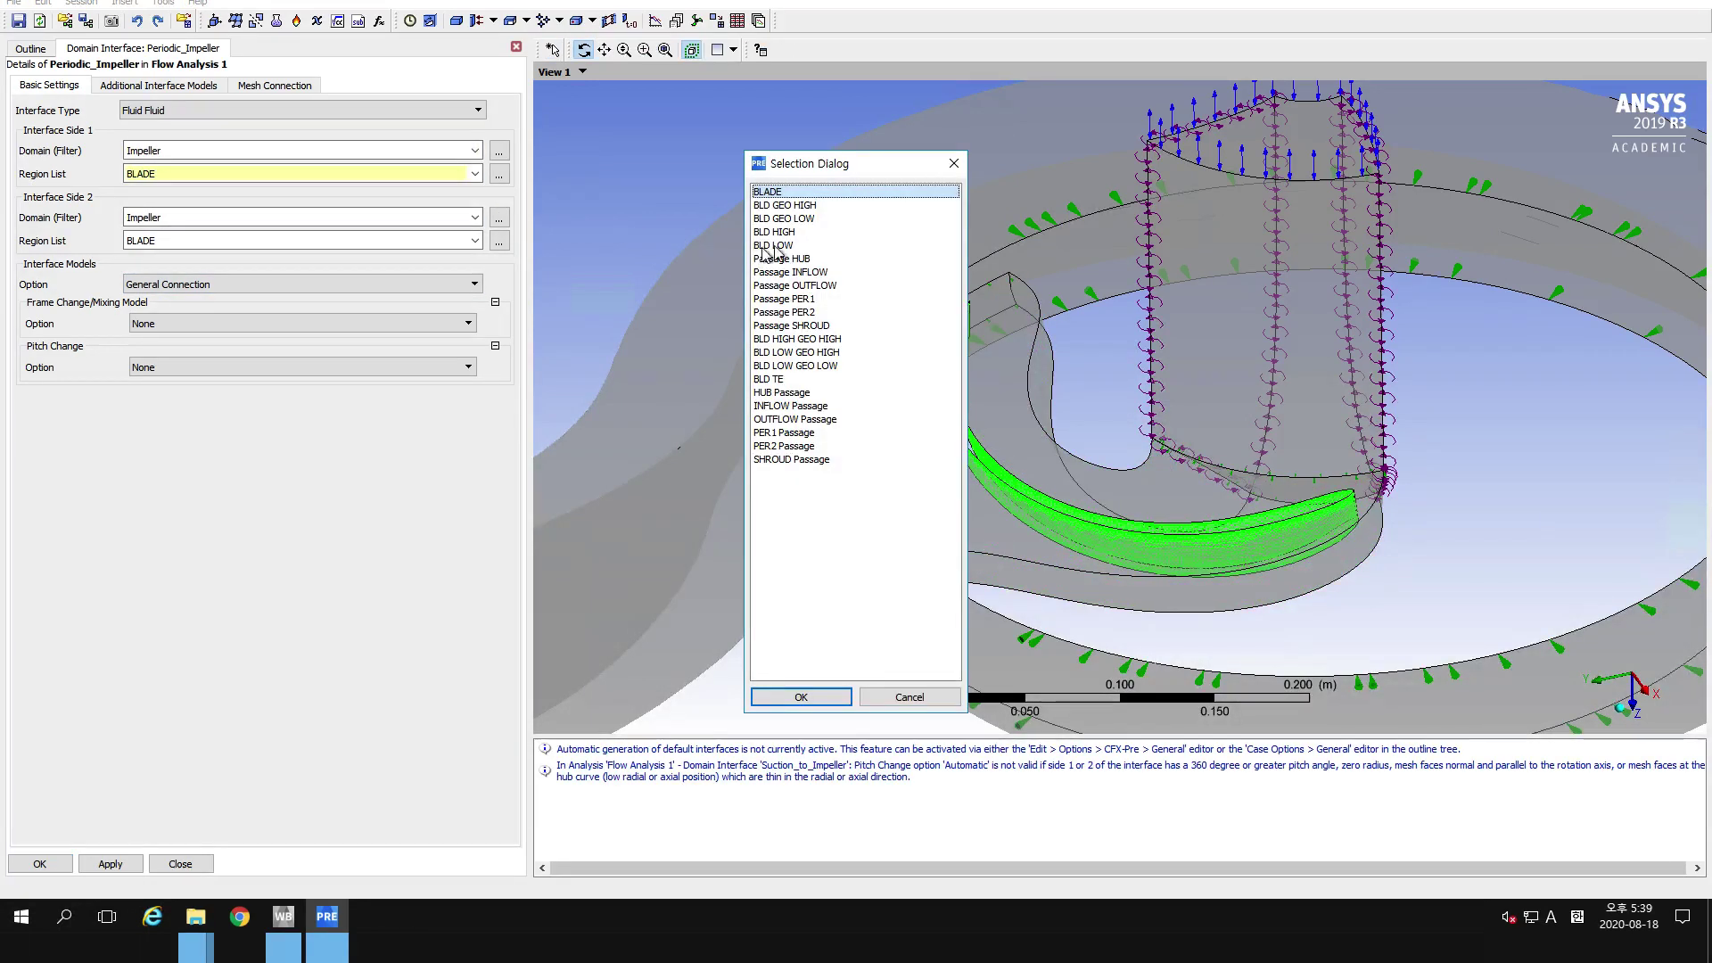
left_click(852, 299)
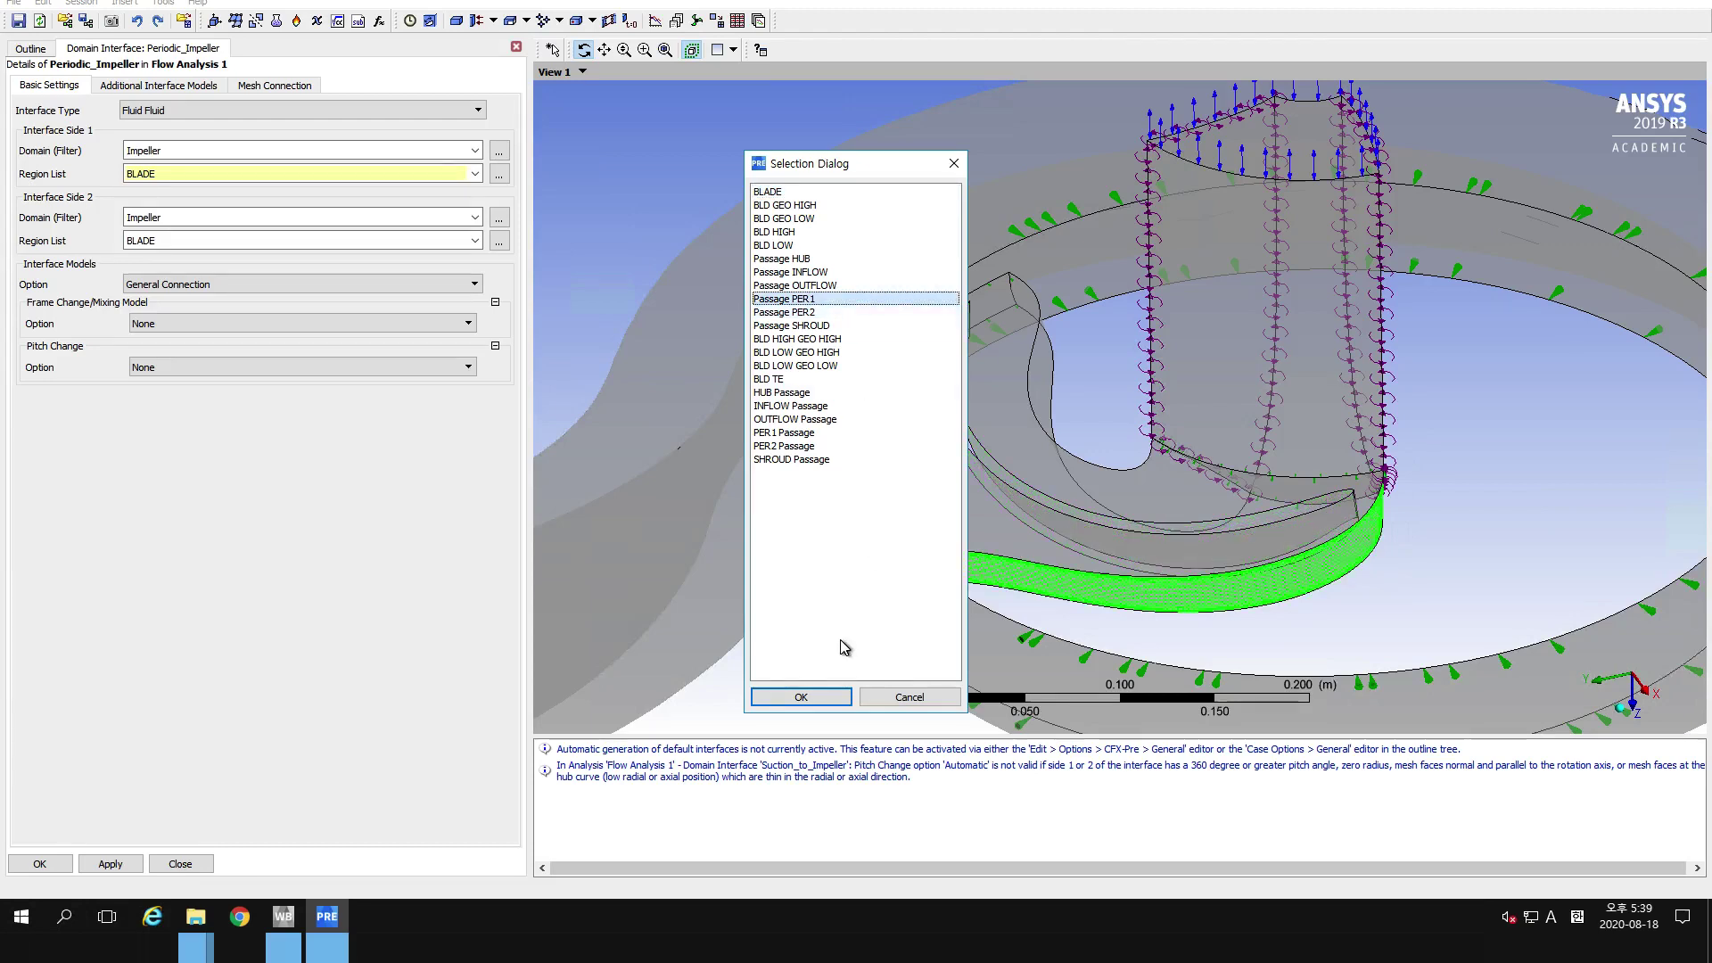
left_click(801, 697)
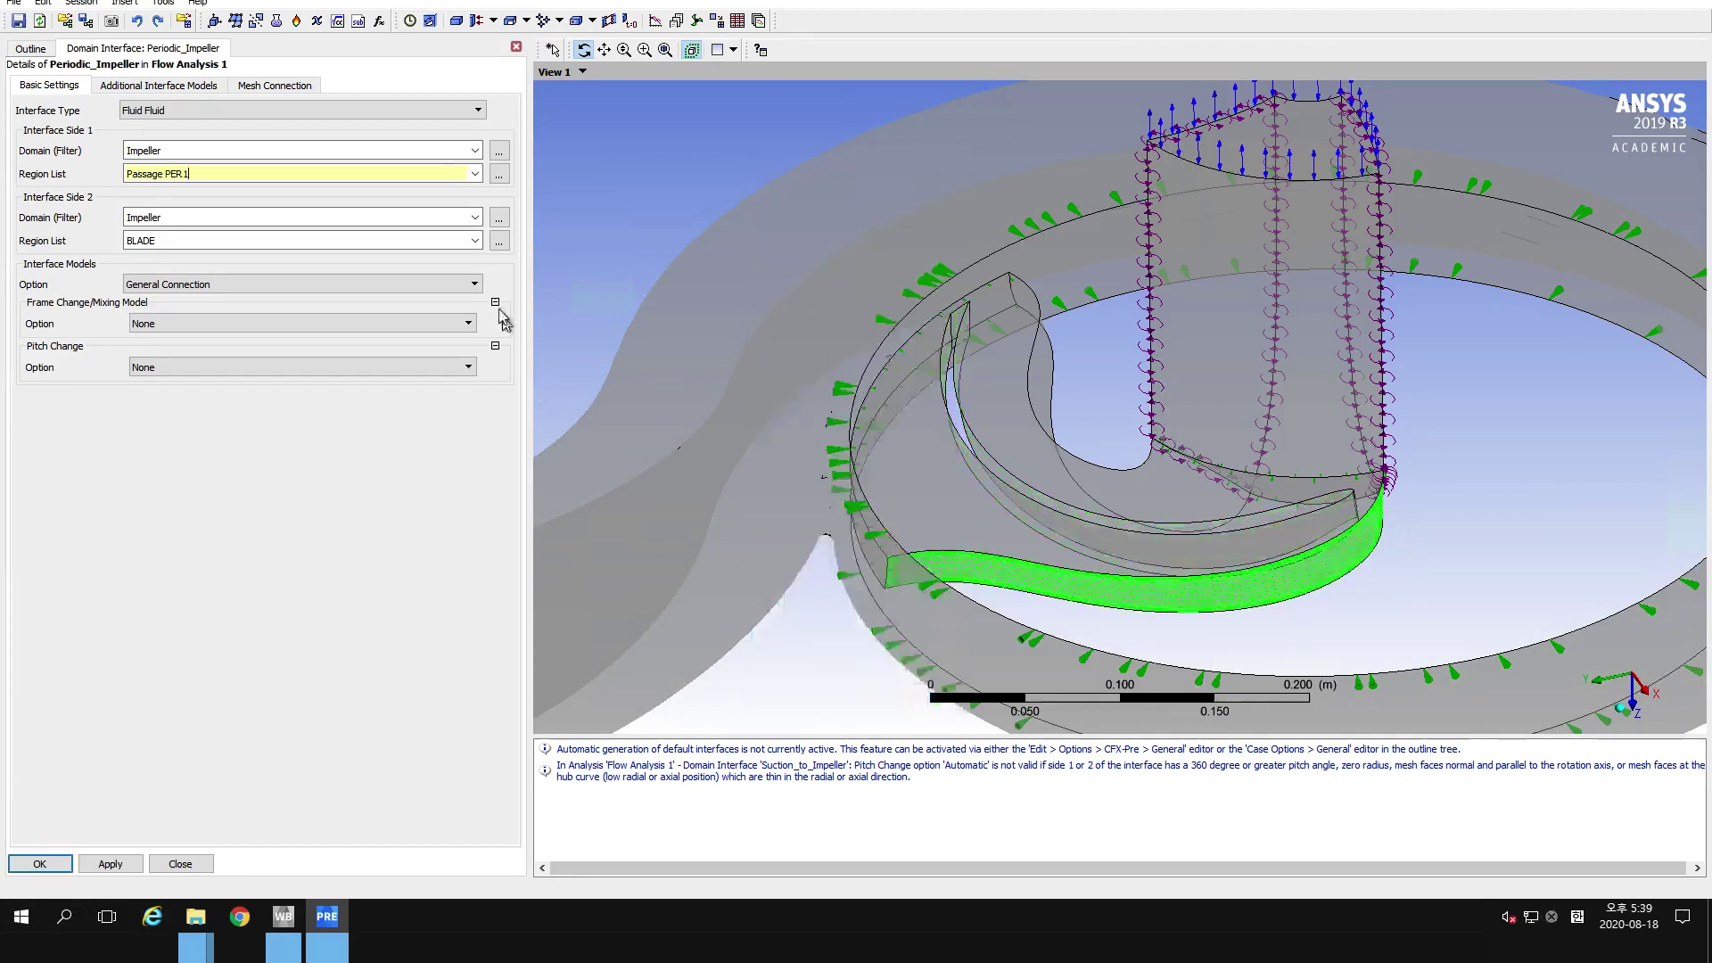
left_click(500, 241)
left_click(816, 312)
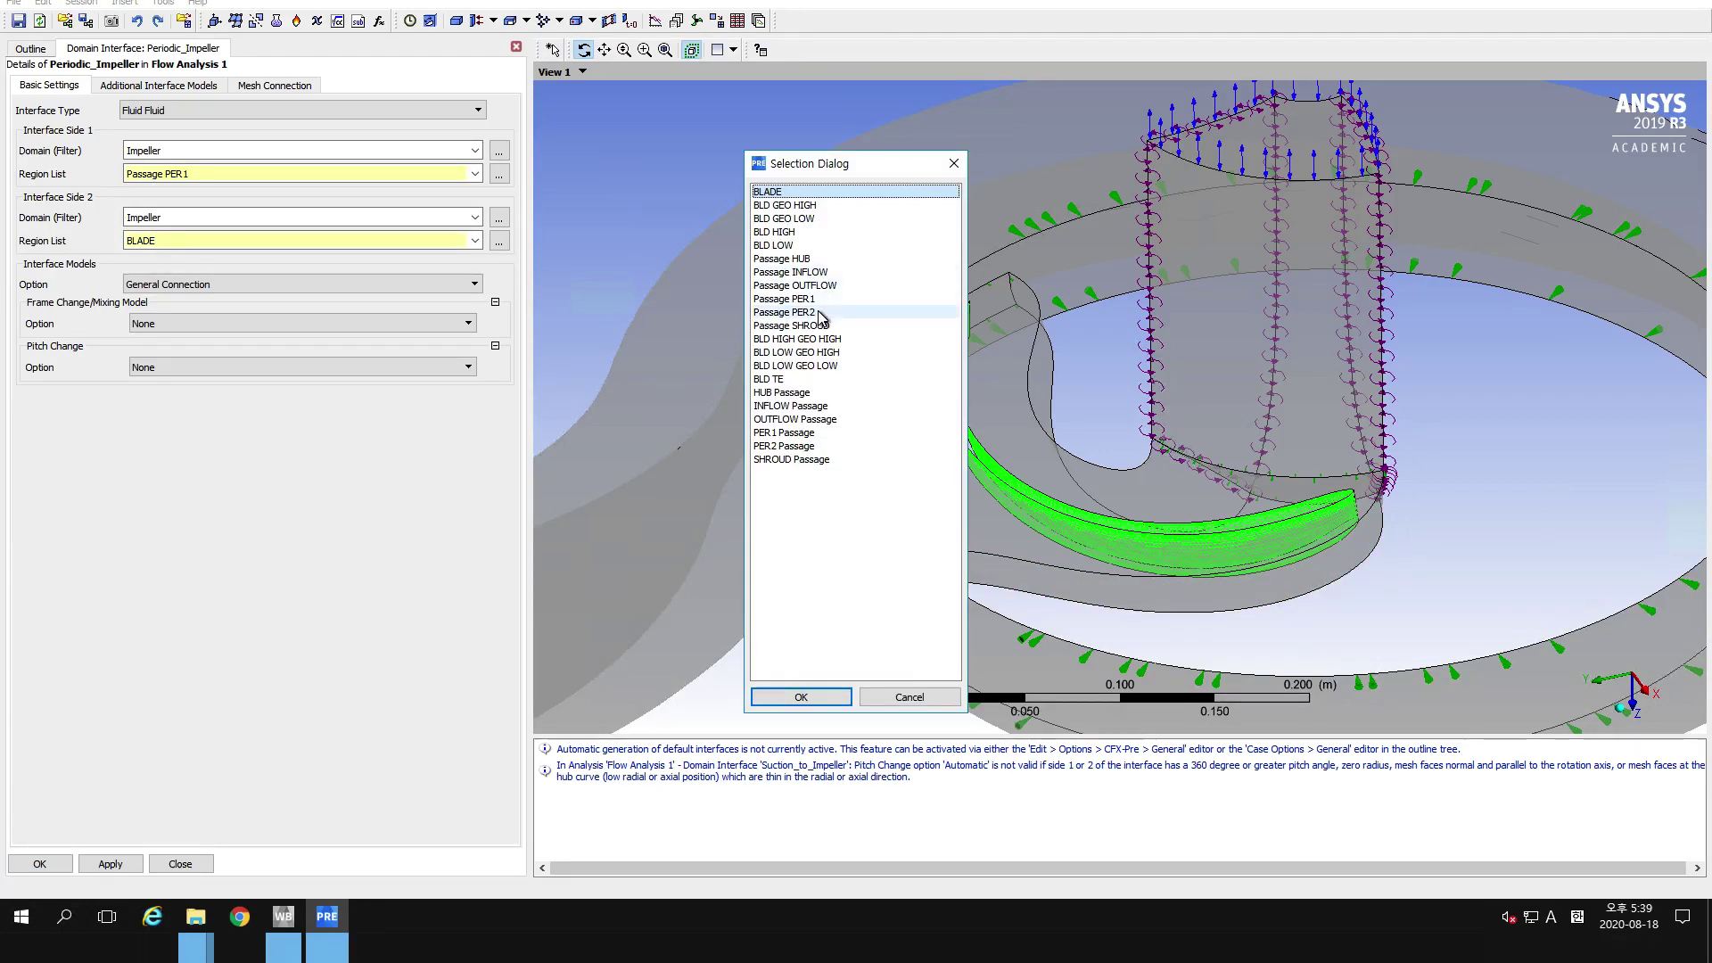
left_click(803, 697)
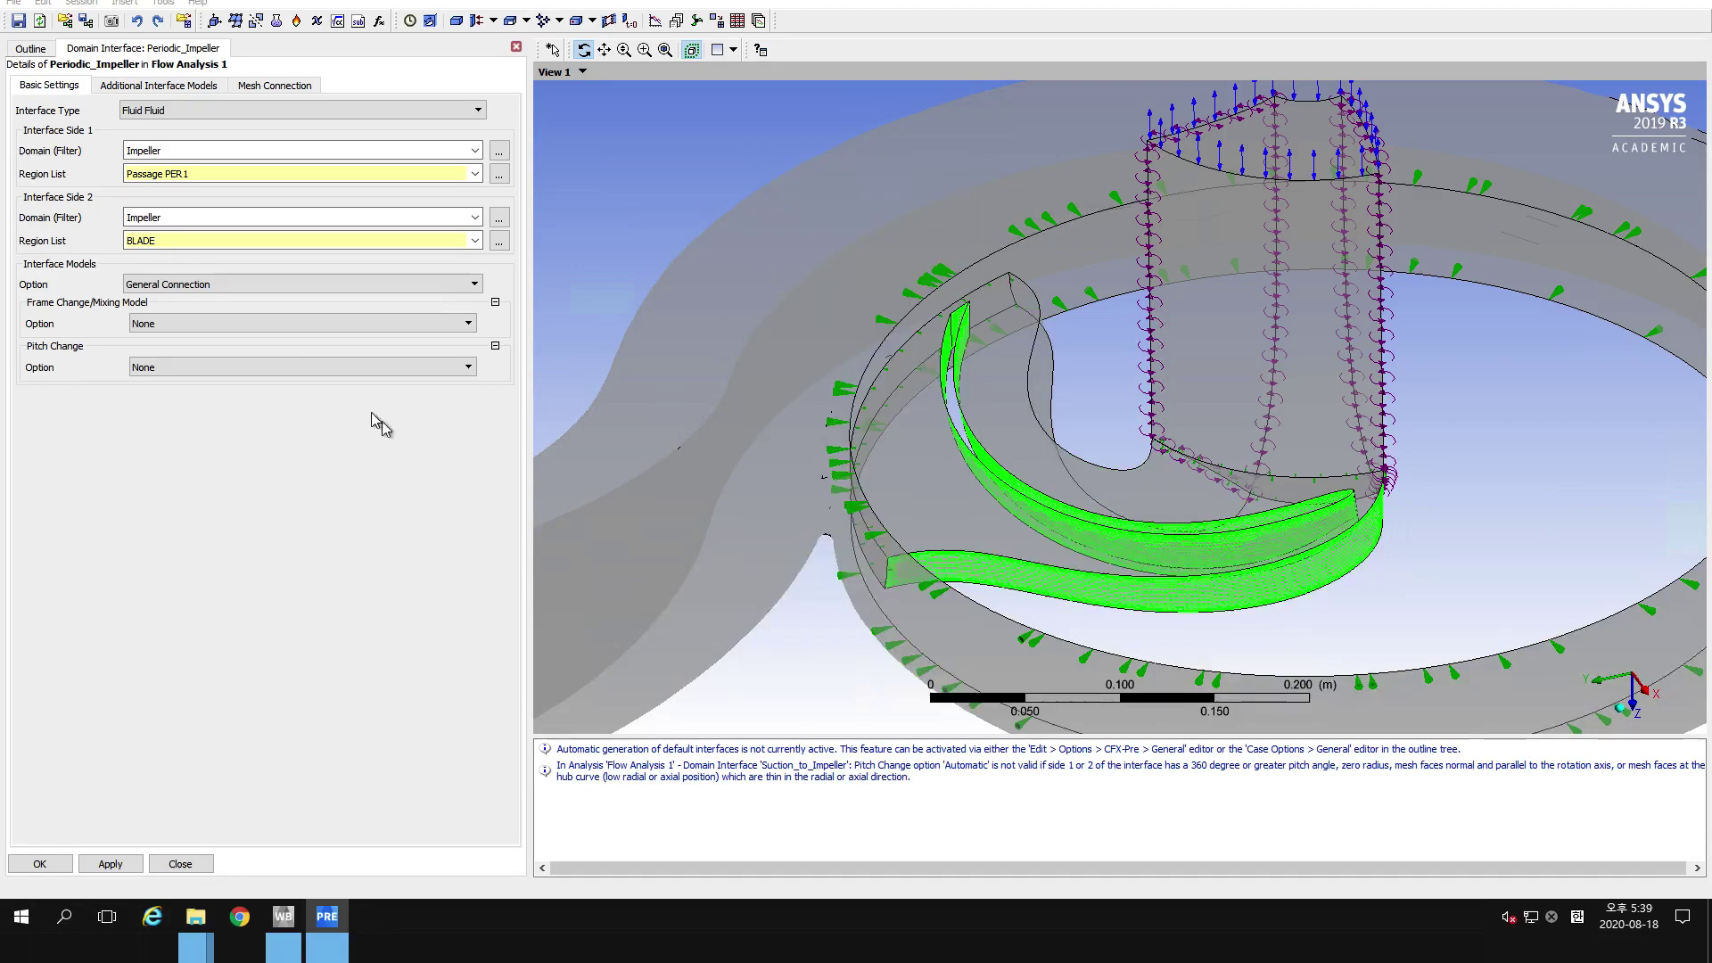
Set the Periodic_Impeller interface model to Rotational Periodicity, and accept the interface.
left_click(255, 285)
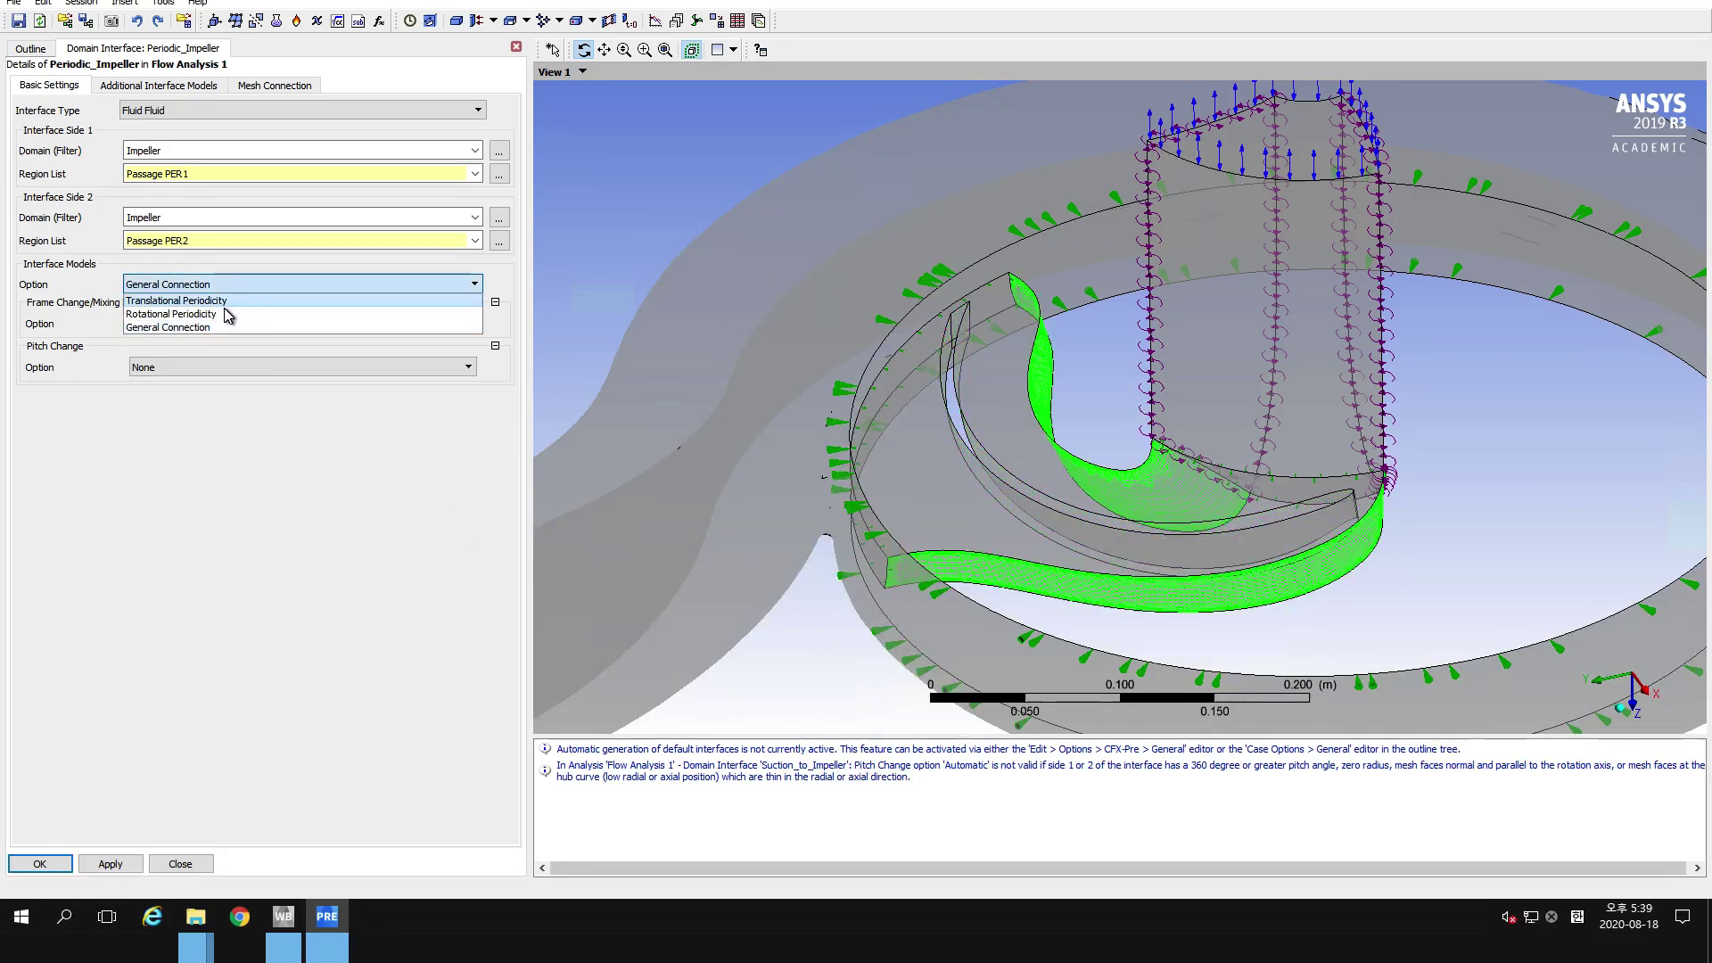
left_click(224, 313)
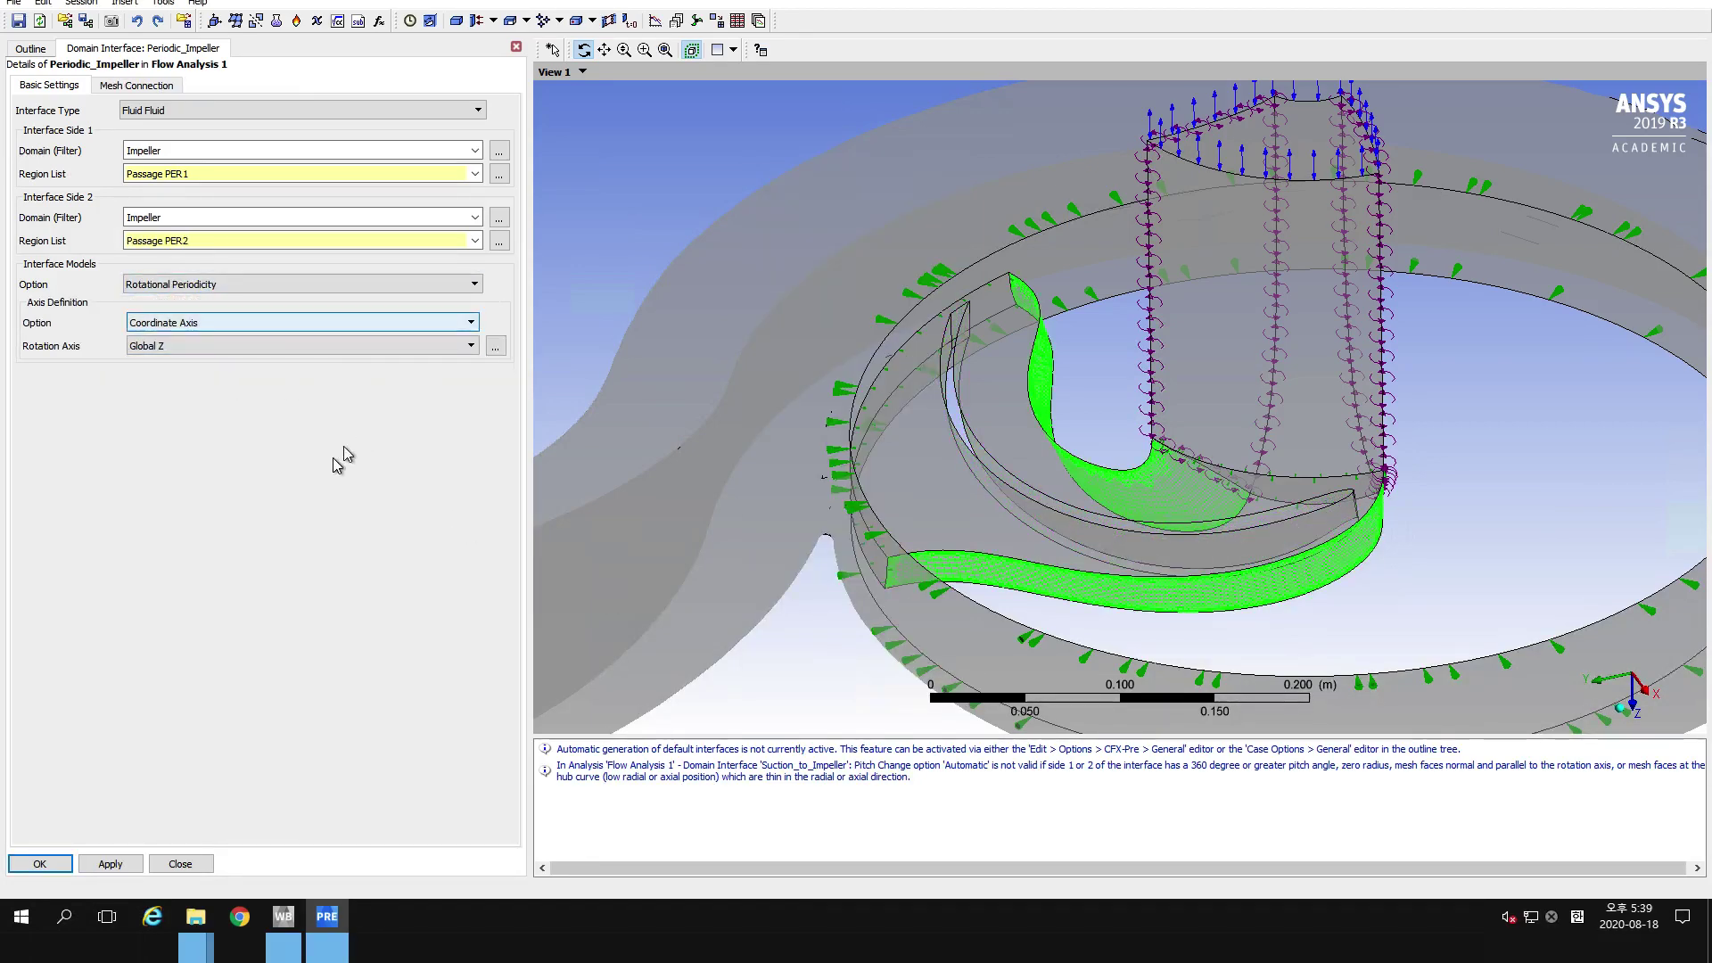
left_click(39, 865)
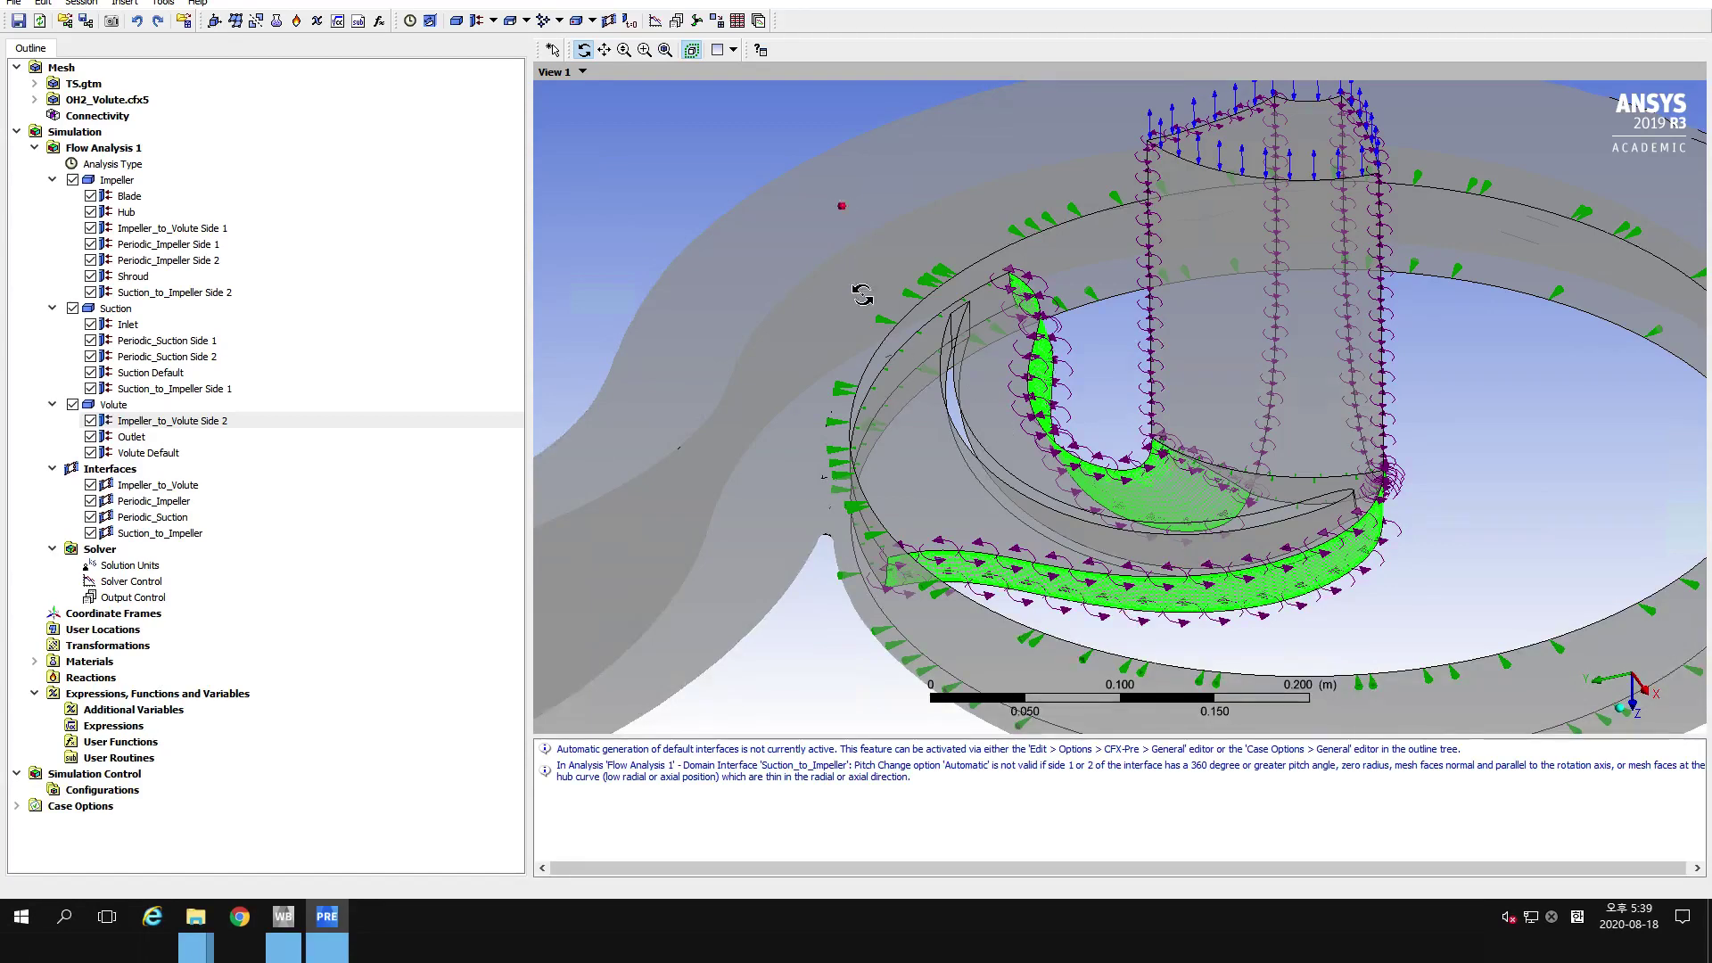
left_click_drag(863, 295, 1032, 410)
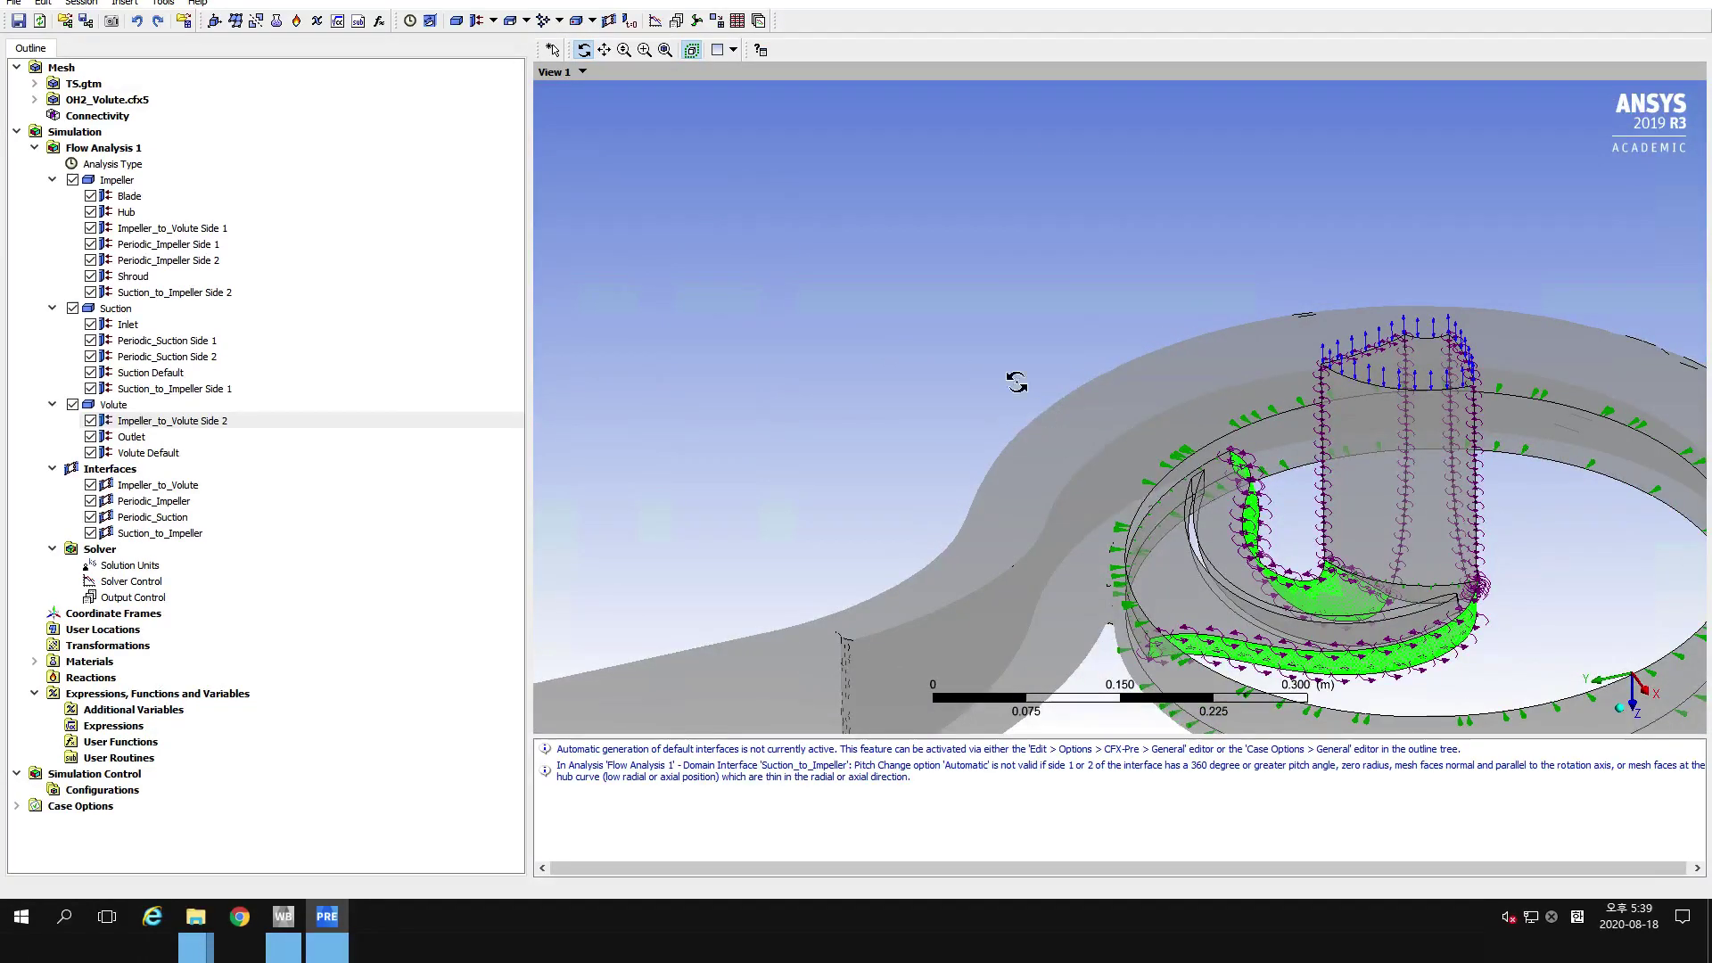
scroll(982, 250, "down", 2)
scroll(983, 249, "down", 4)
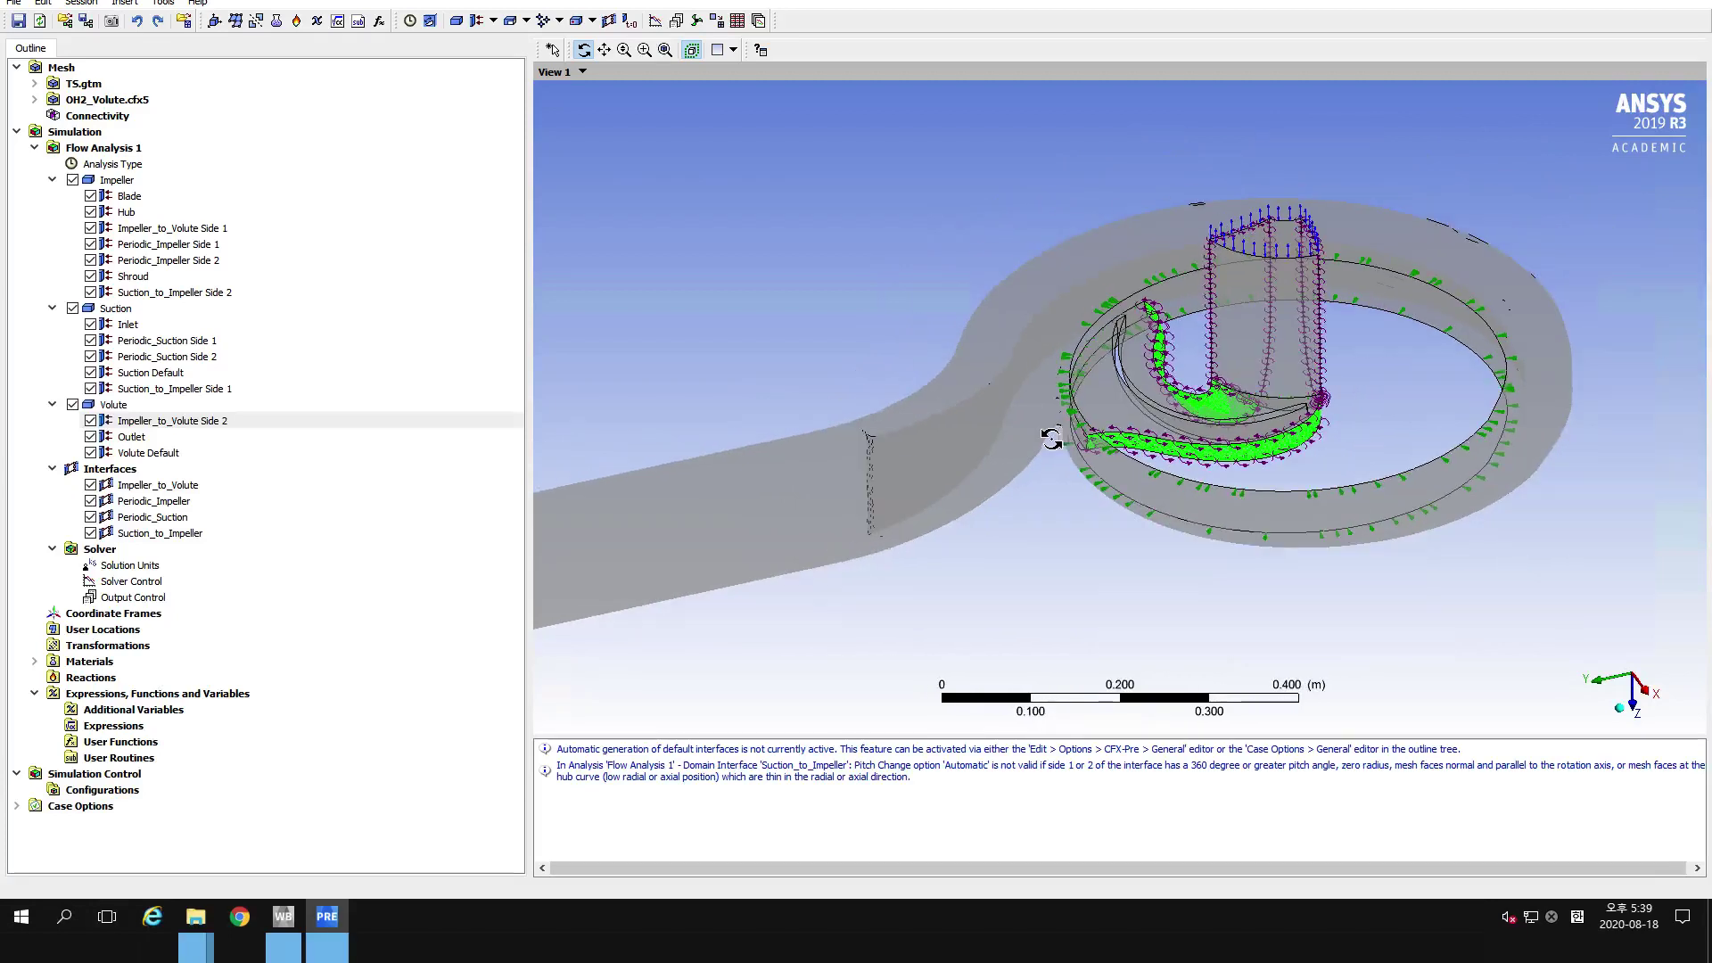
middle_click_drag(1113, 376, 1157, 337, "ctrl")
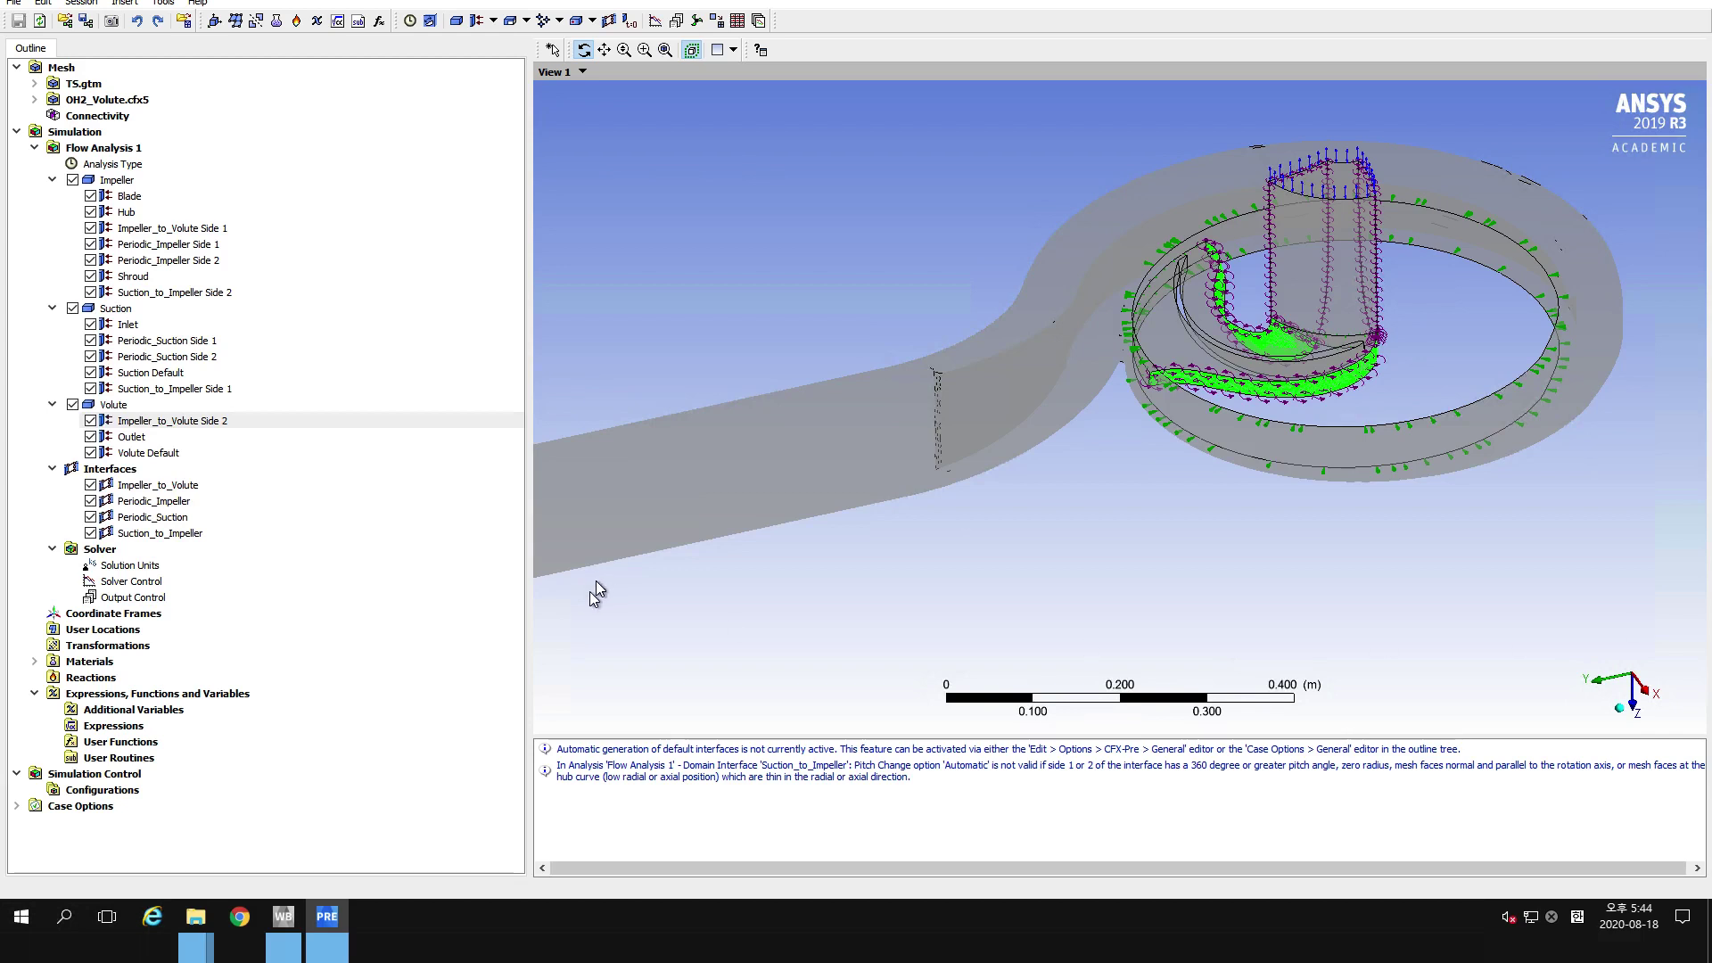
Create an expression named "Number of blades" with the value 5.
right_click(124, 727)
mouse_move(158, 743)
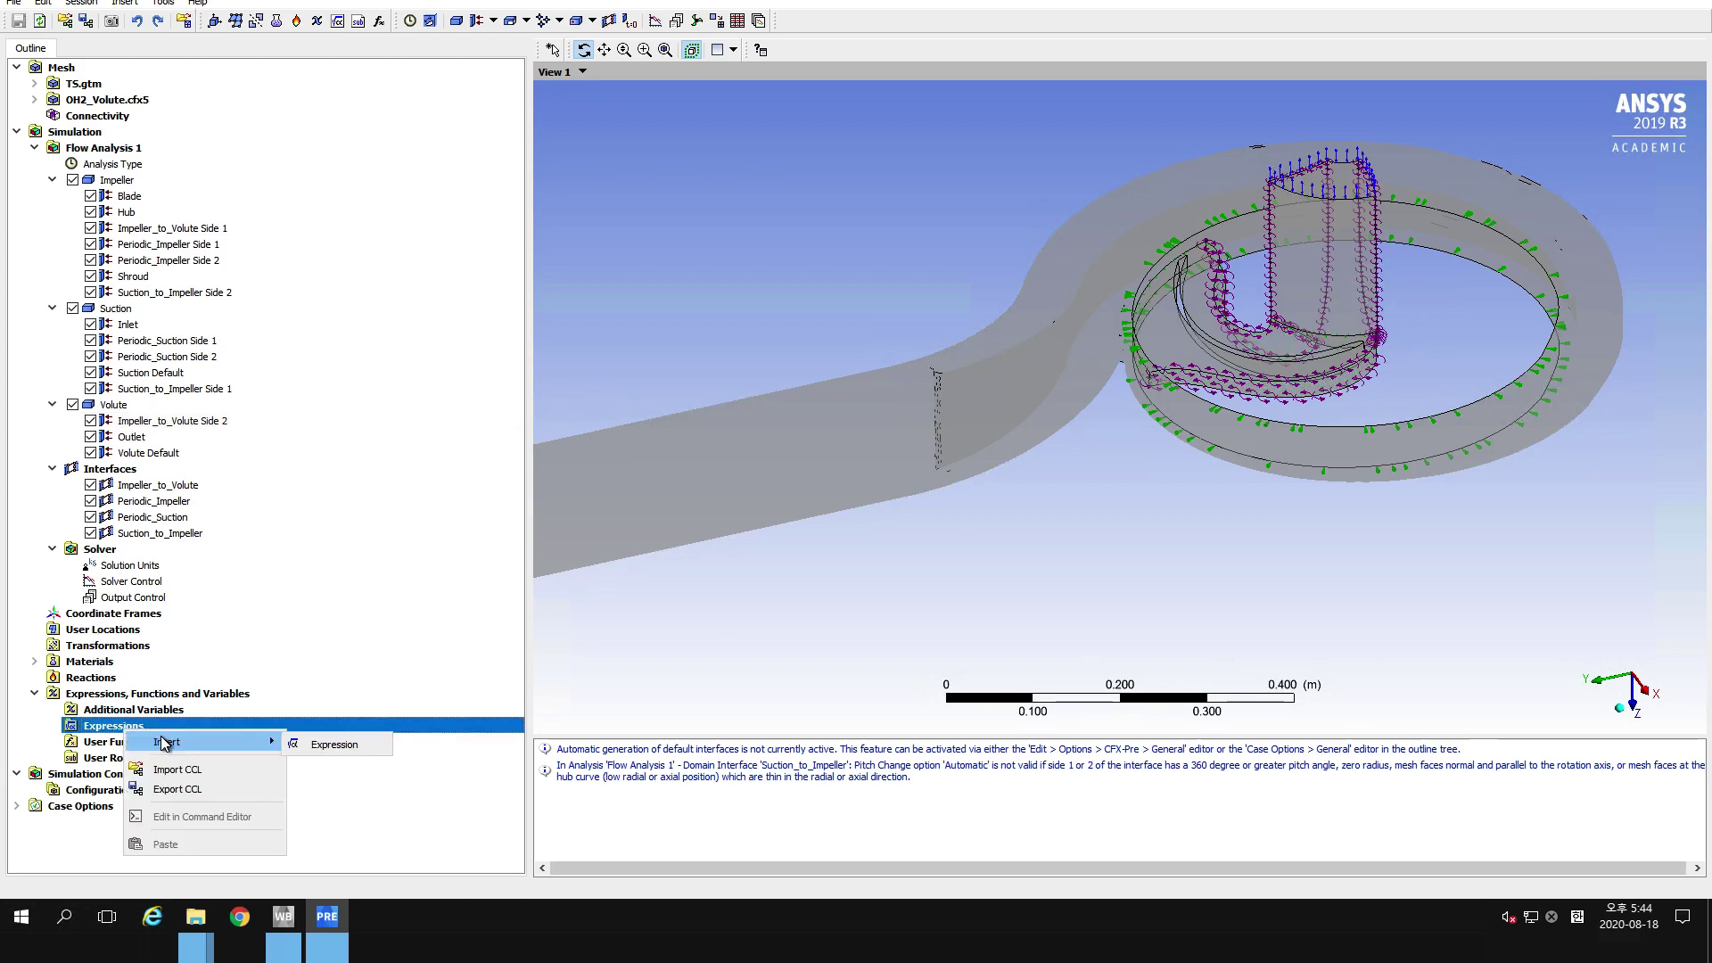
left_click(313, 743)
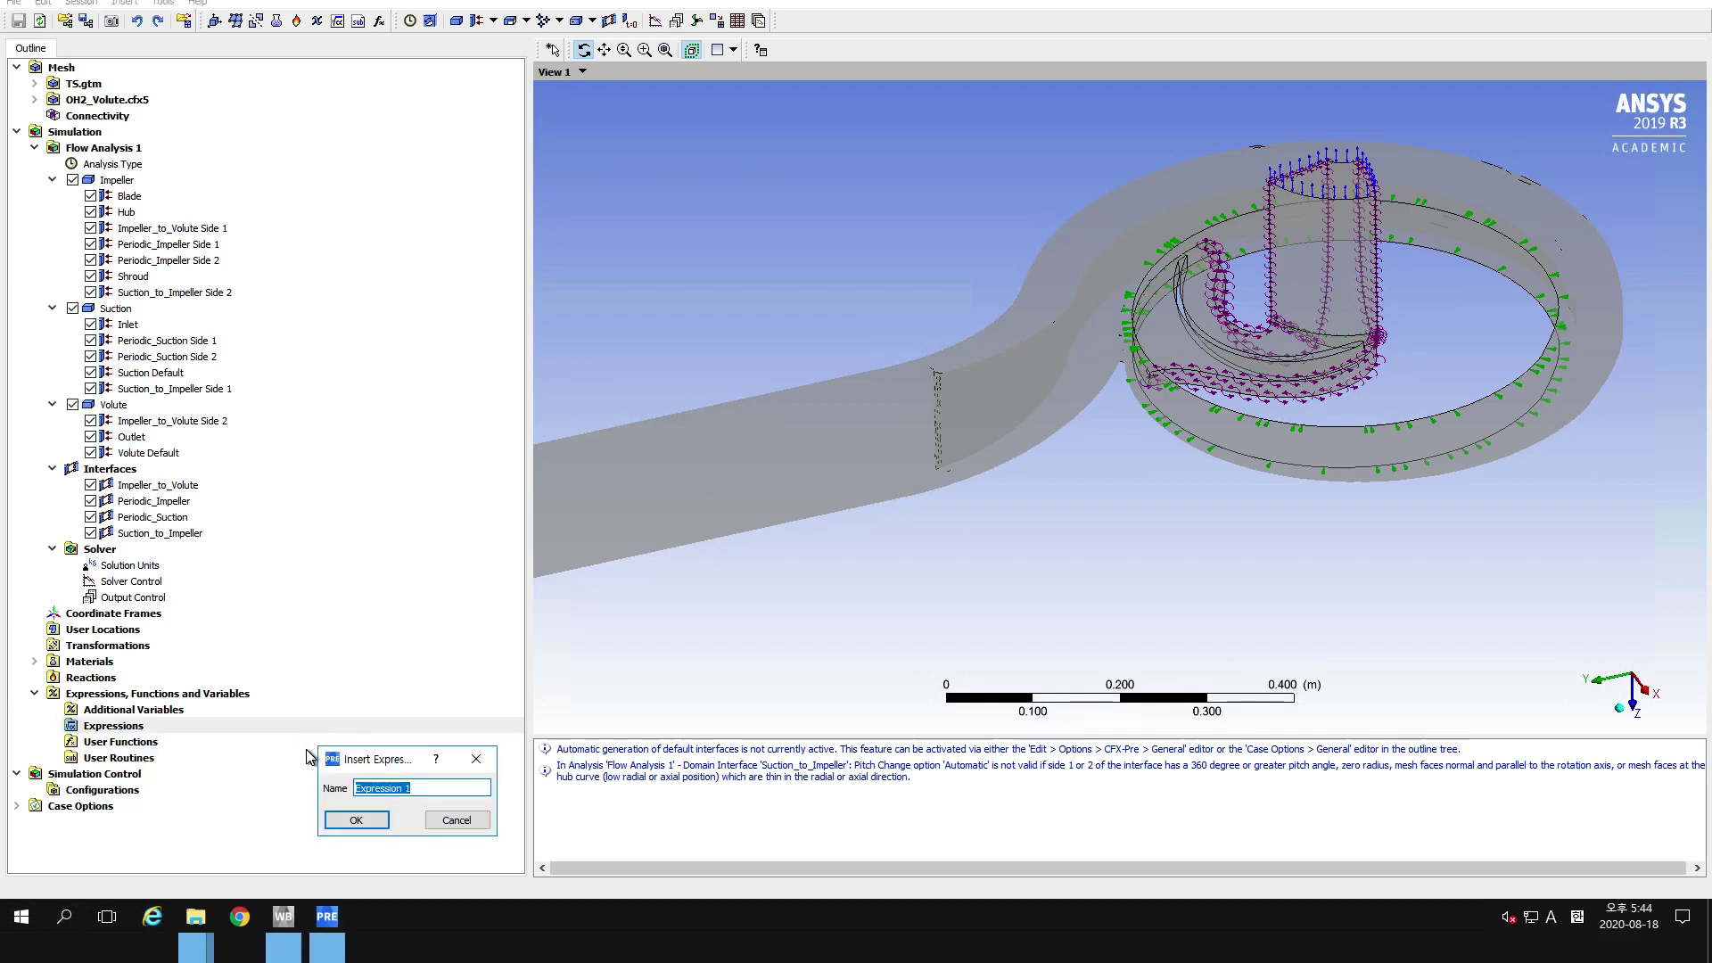
type("Nu")
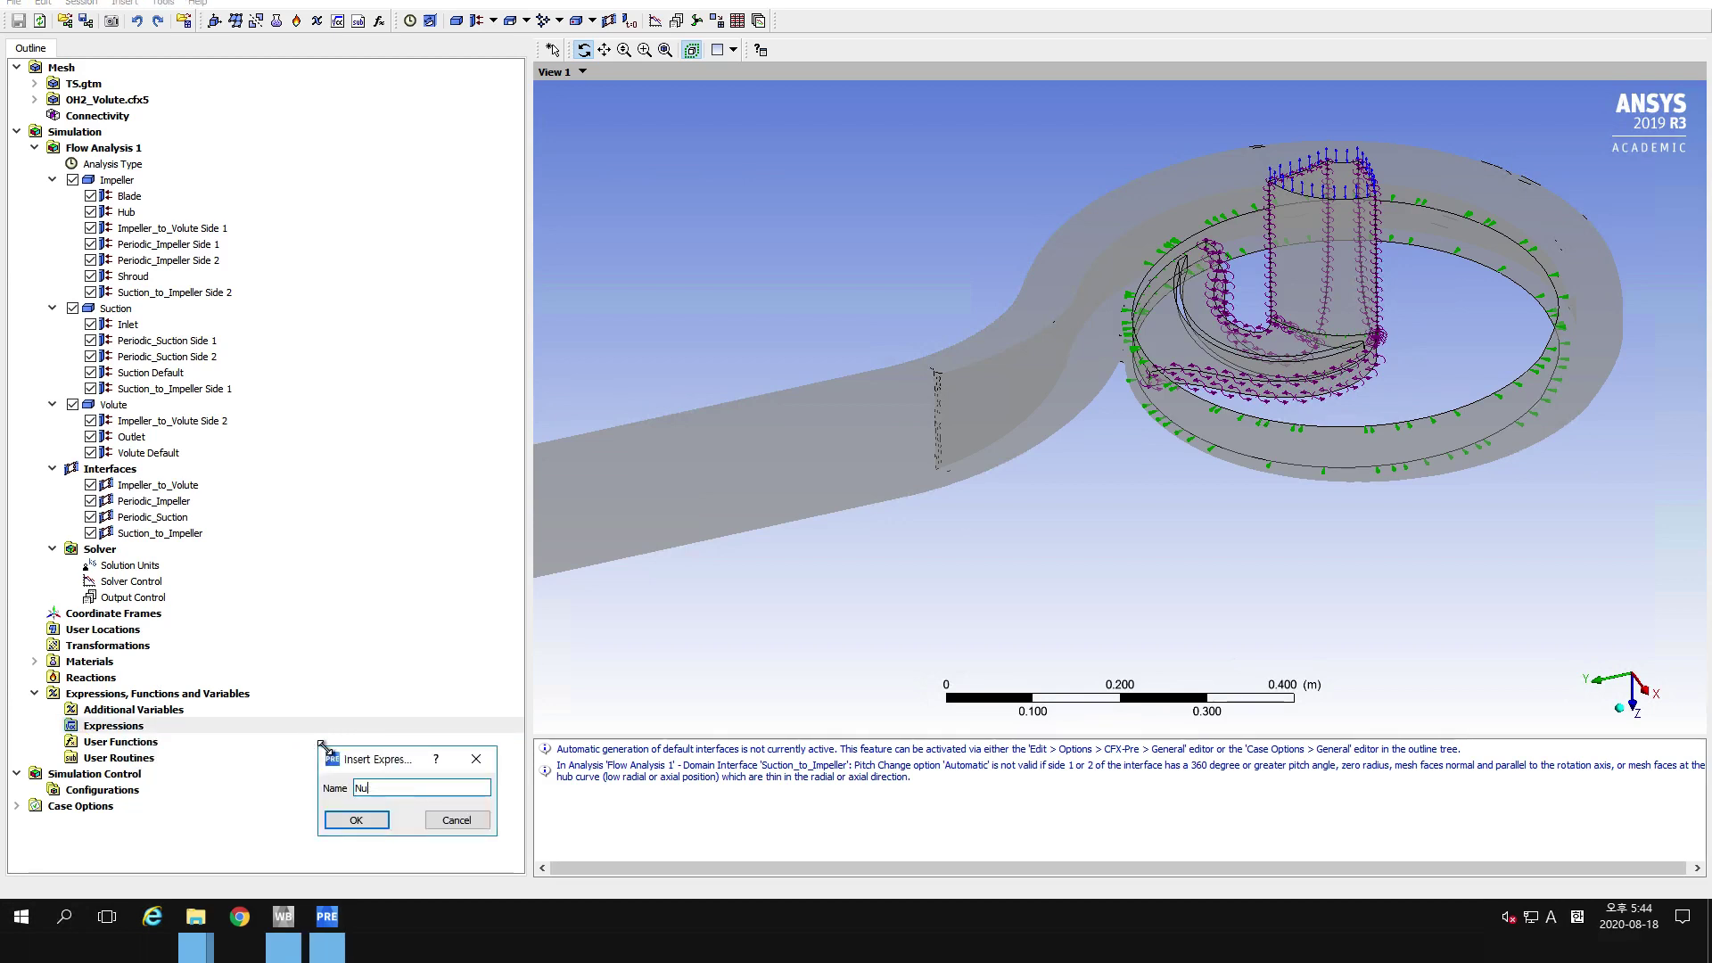
type("mber")
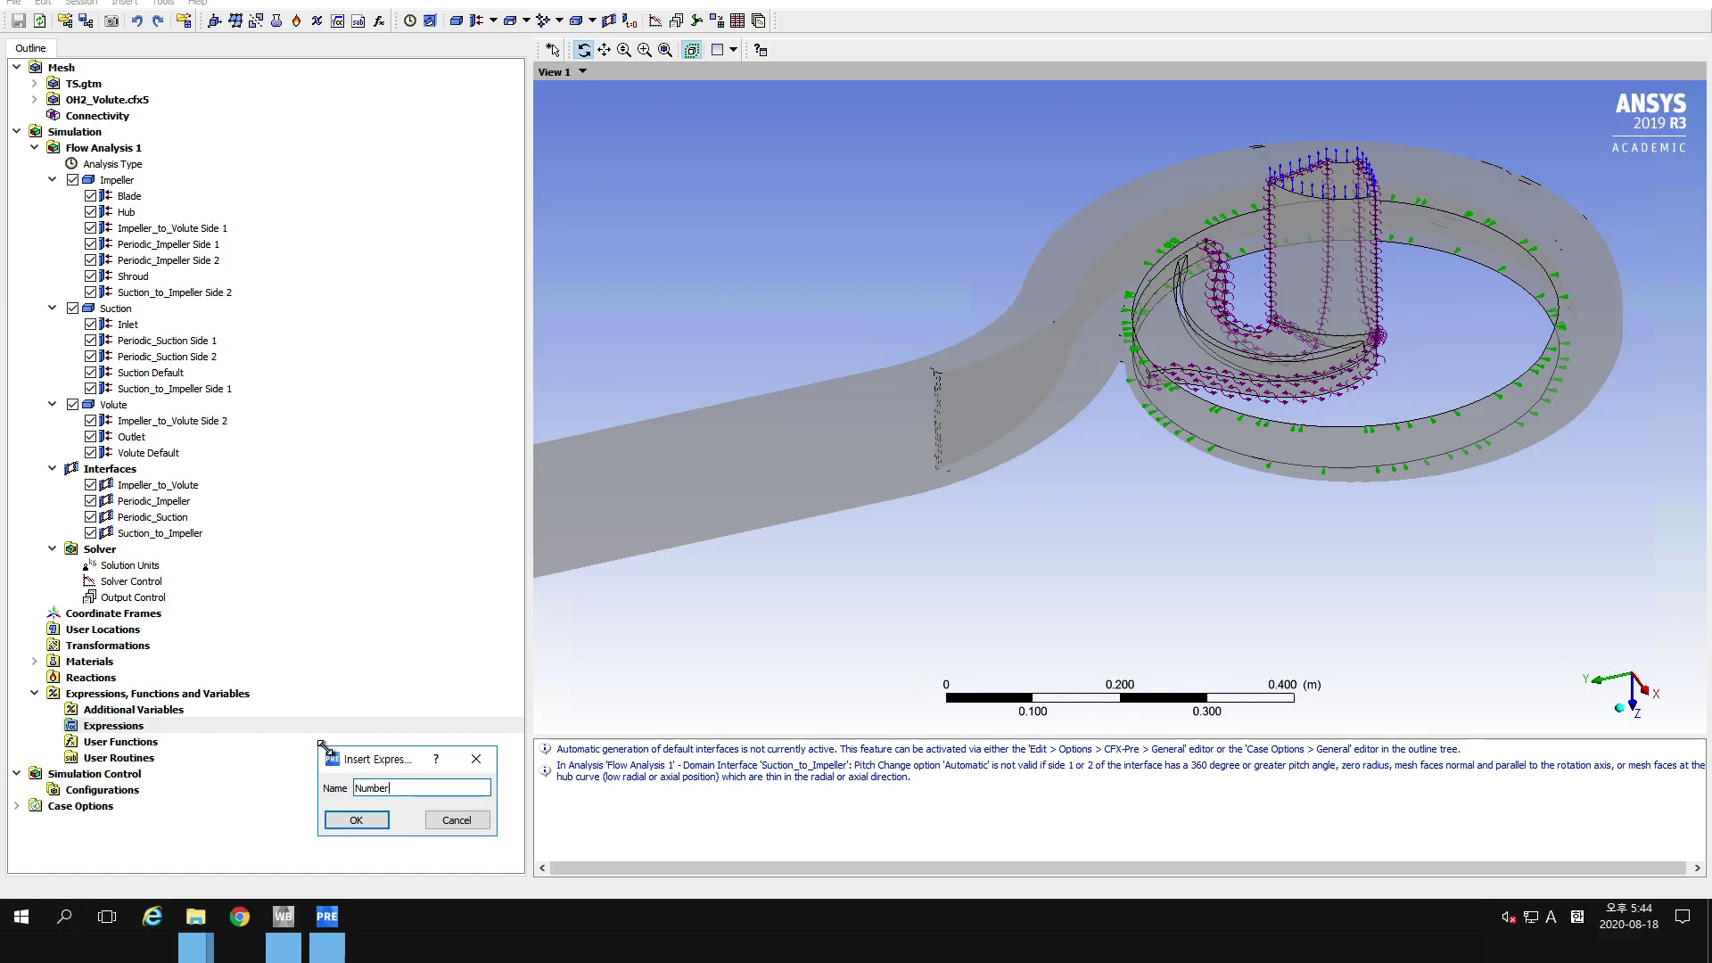
type(" of blades")
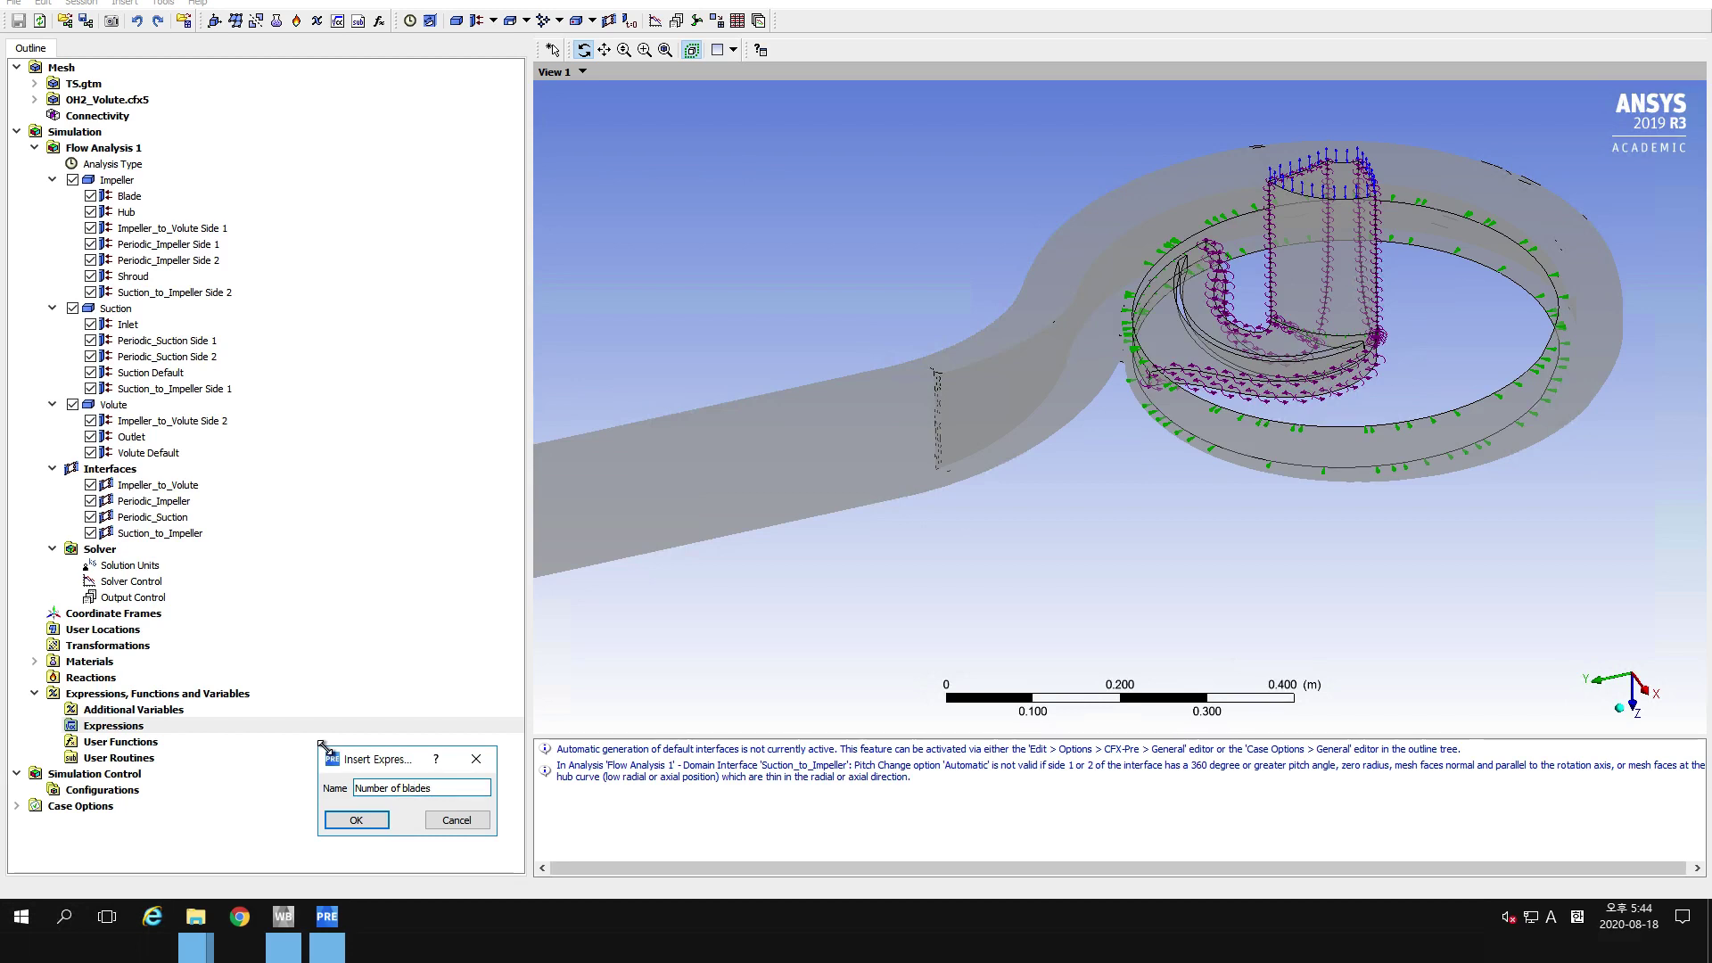
key("Return")
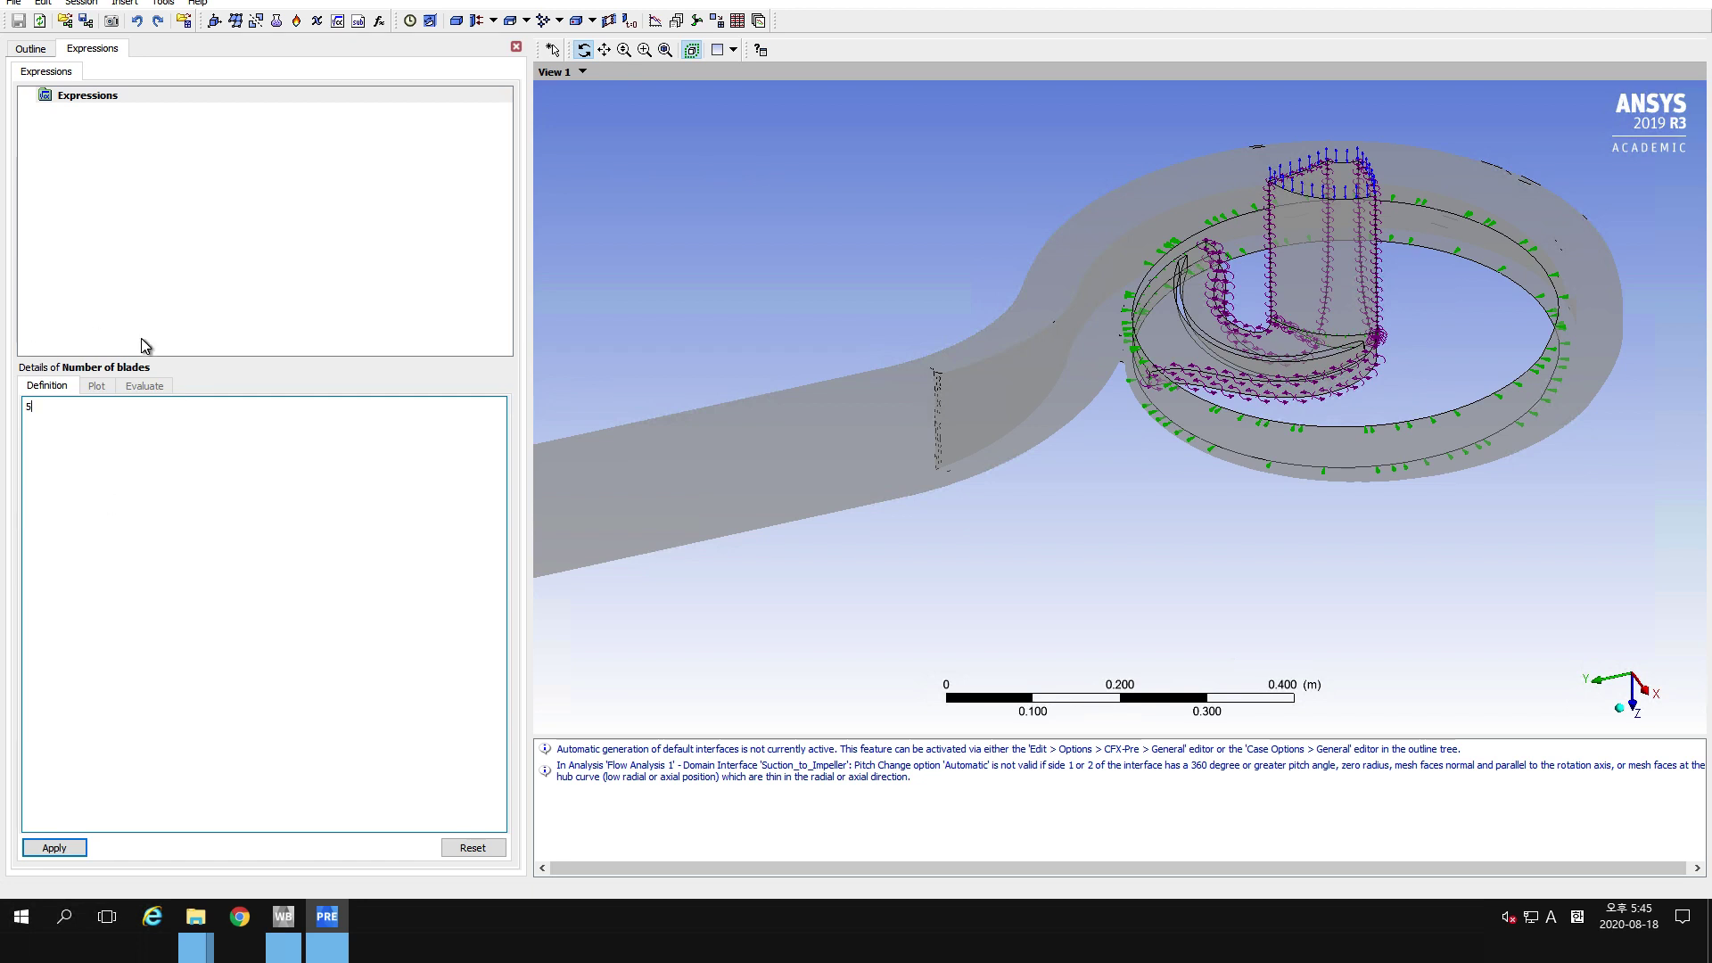
left_click(64, 847)
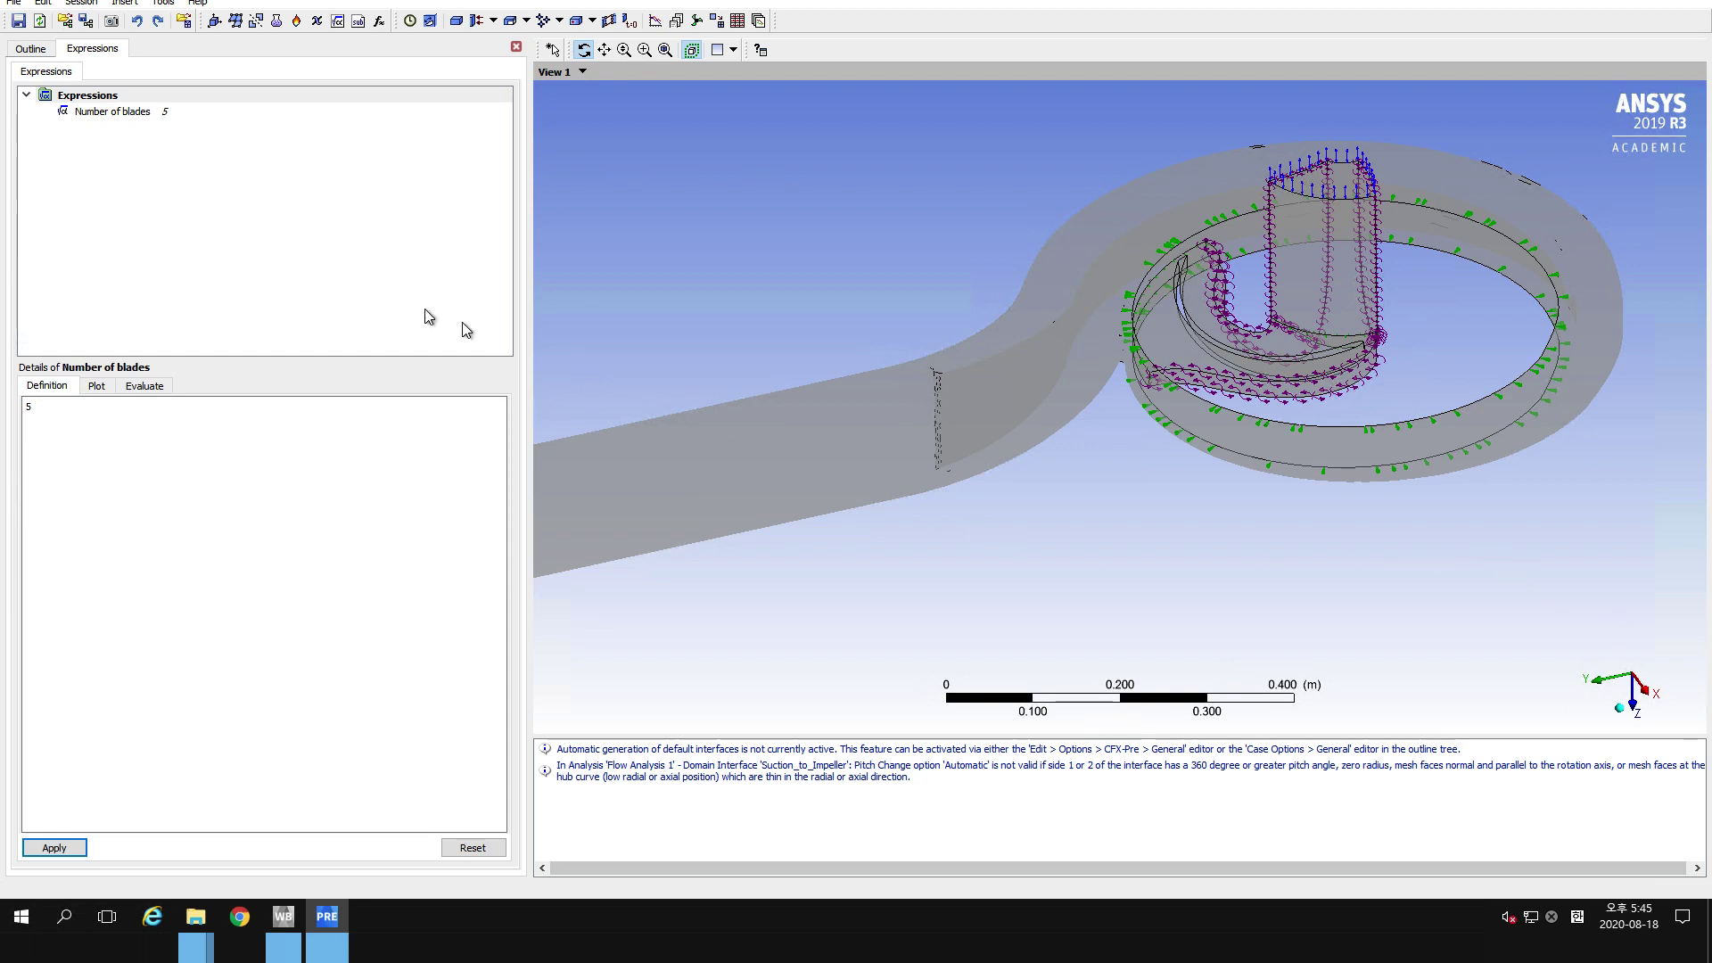
Insert a new expression named Torque.
left_click(73, 96)
right_click(73, 97)
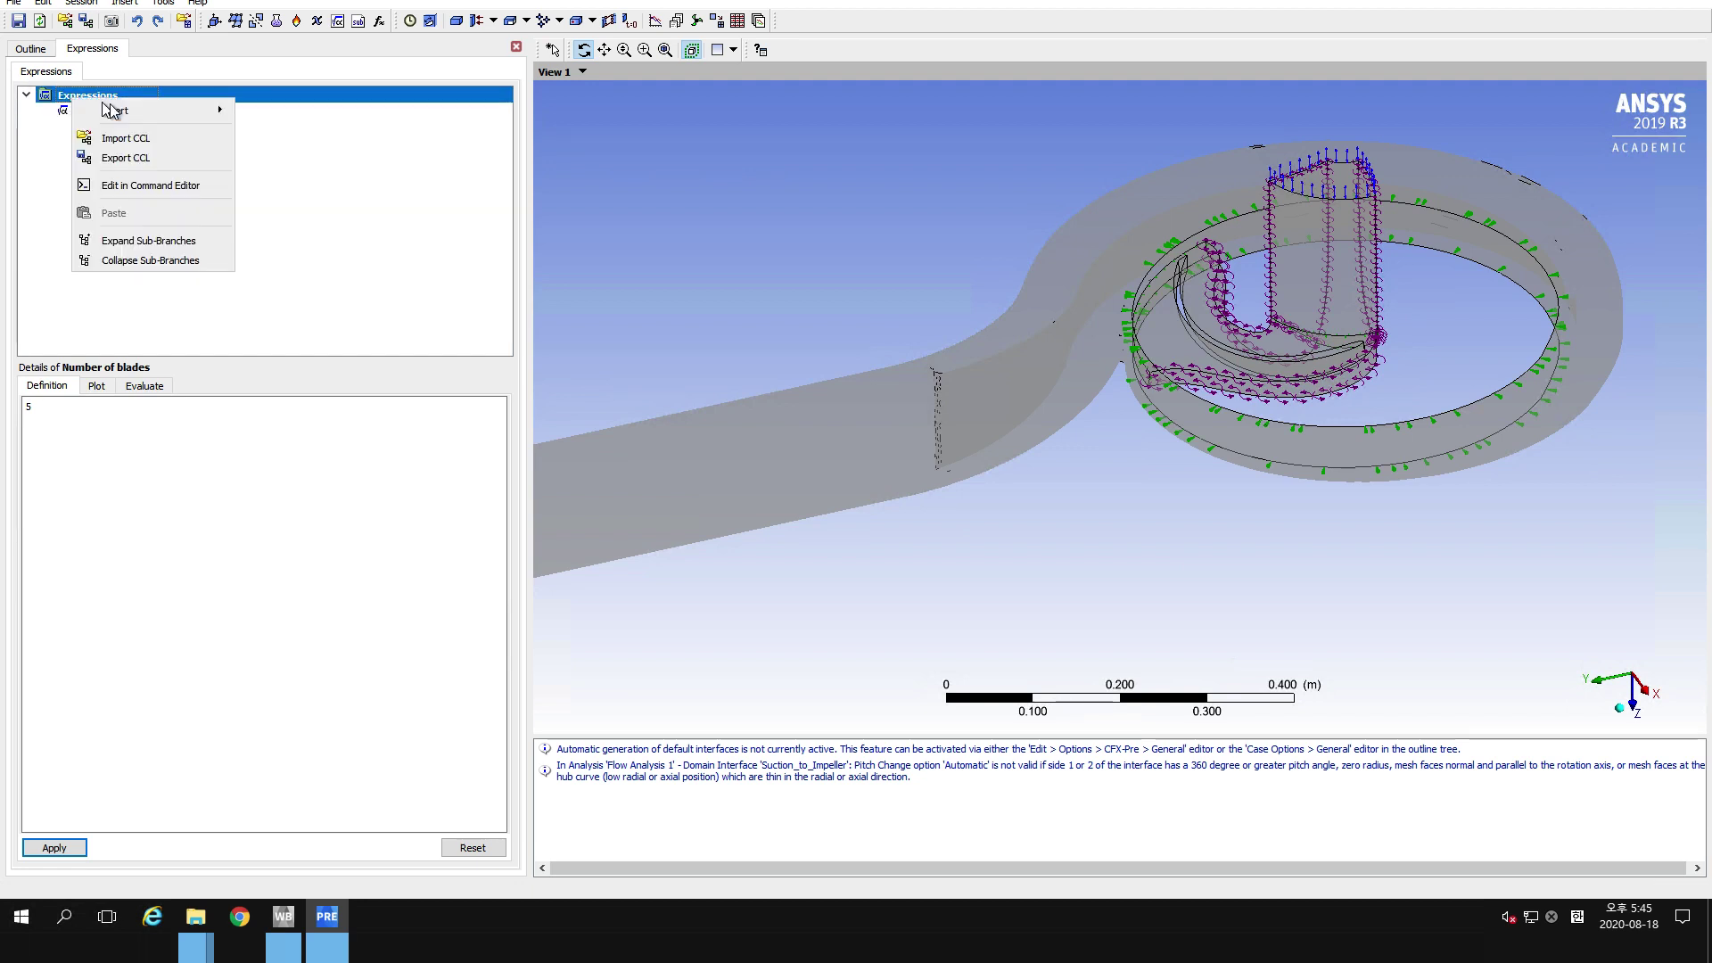
mouse_move(156, 111)
left_click(268, 112)
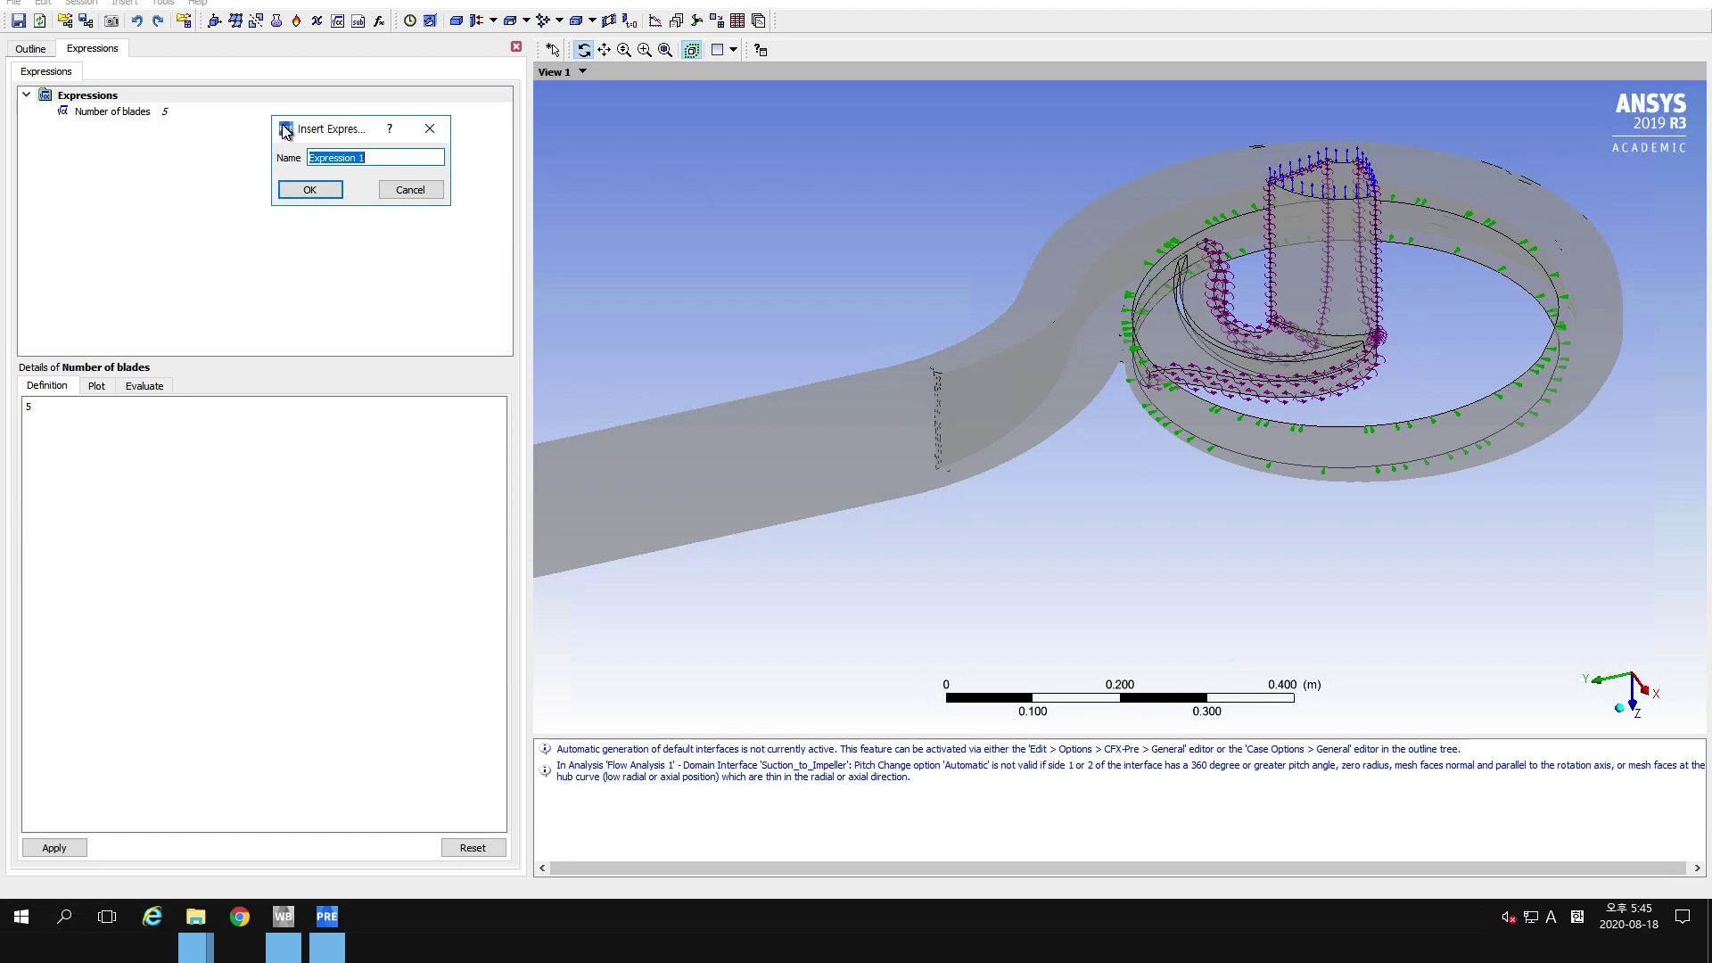
type("Torque")
key("Return")
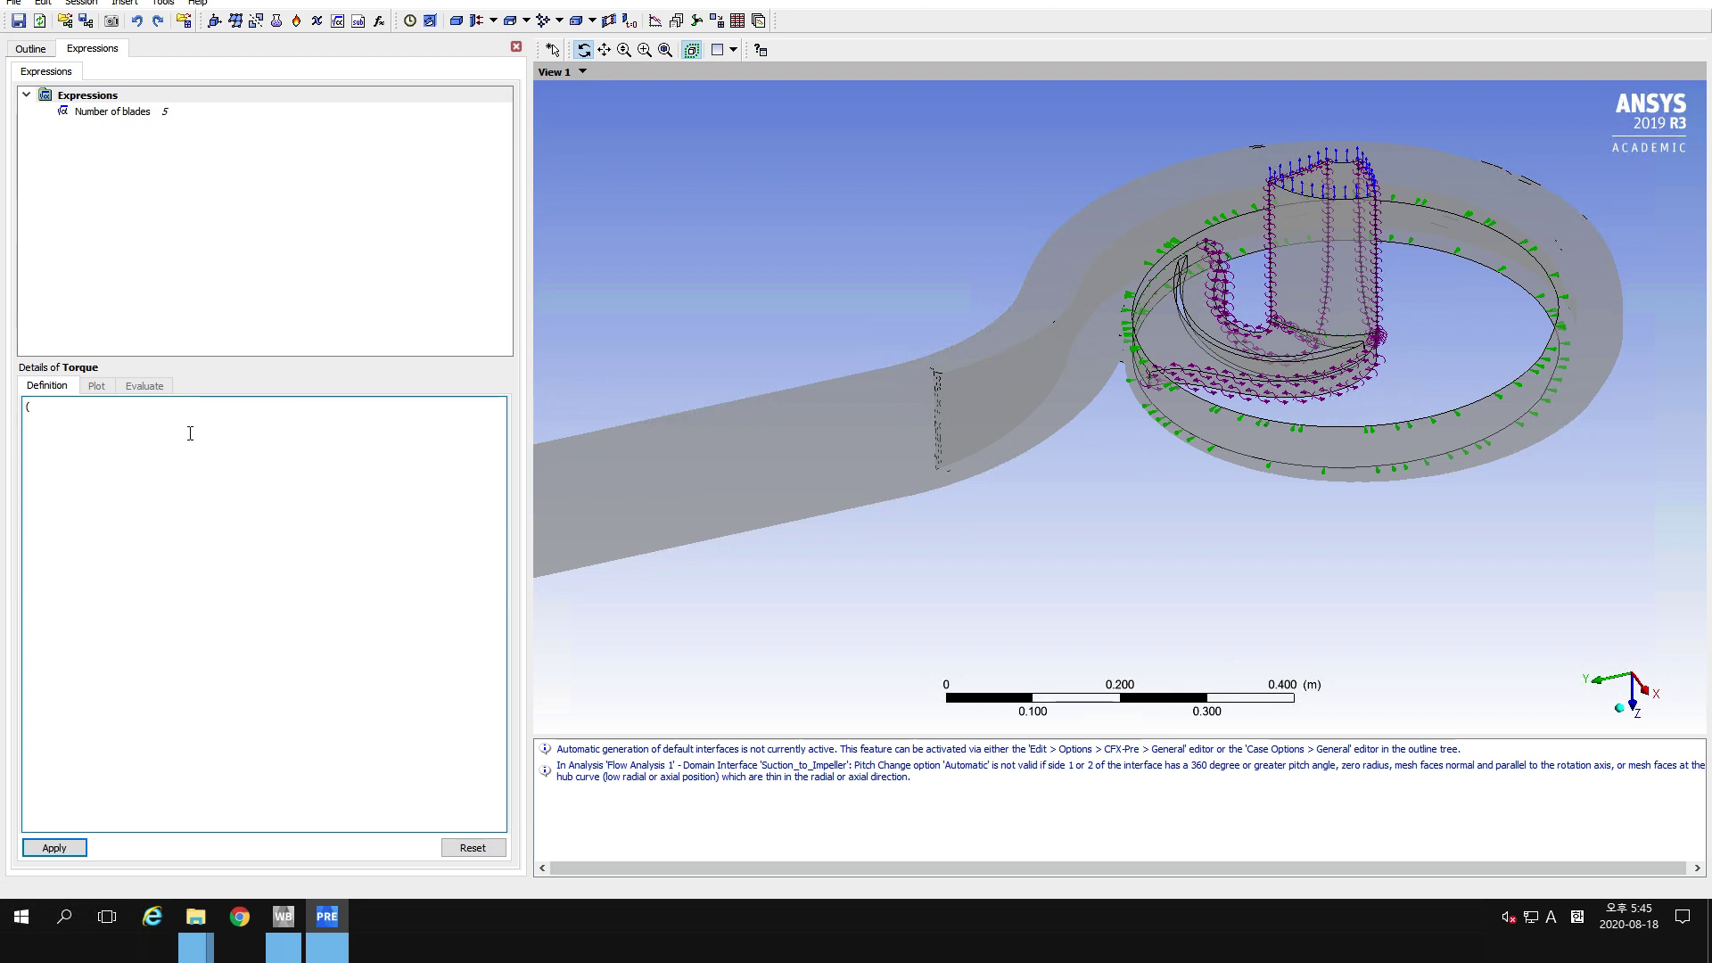
type("abs(")
right_click(134, 421)
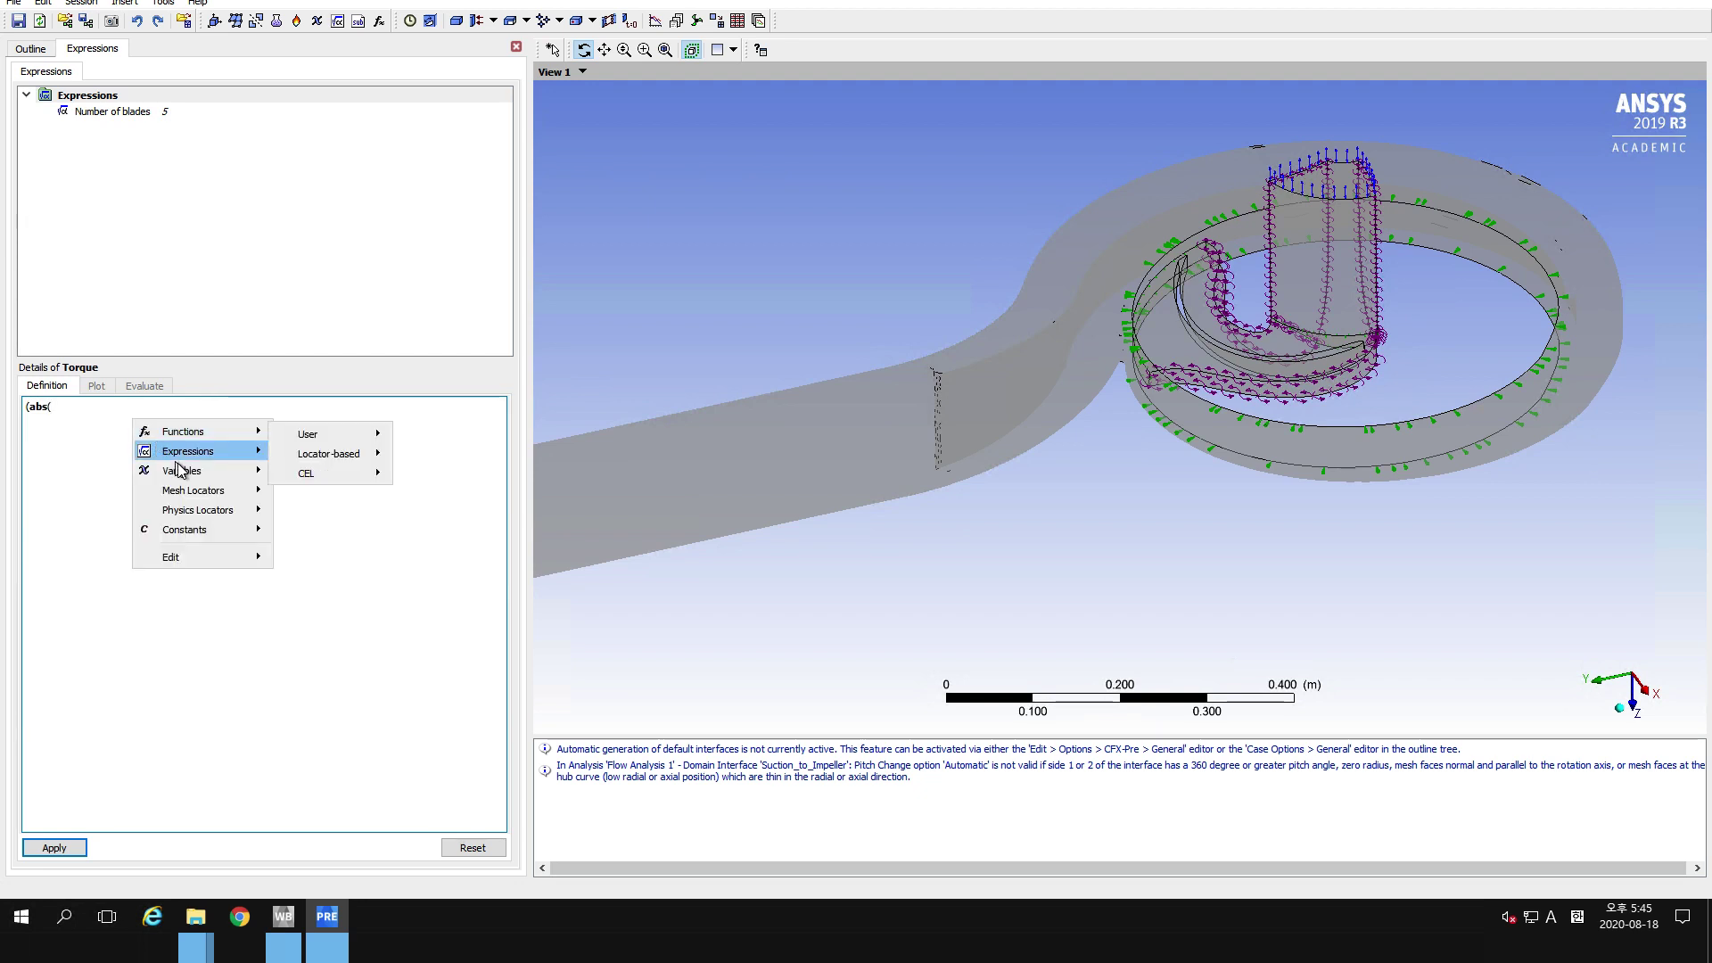
mouse_move(205, 433)
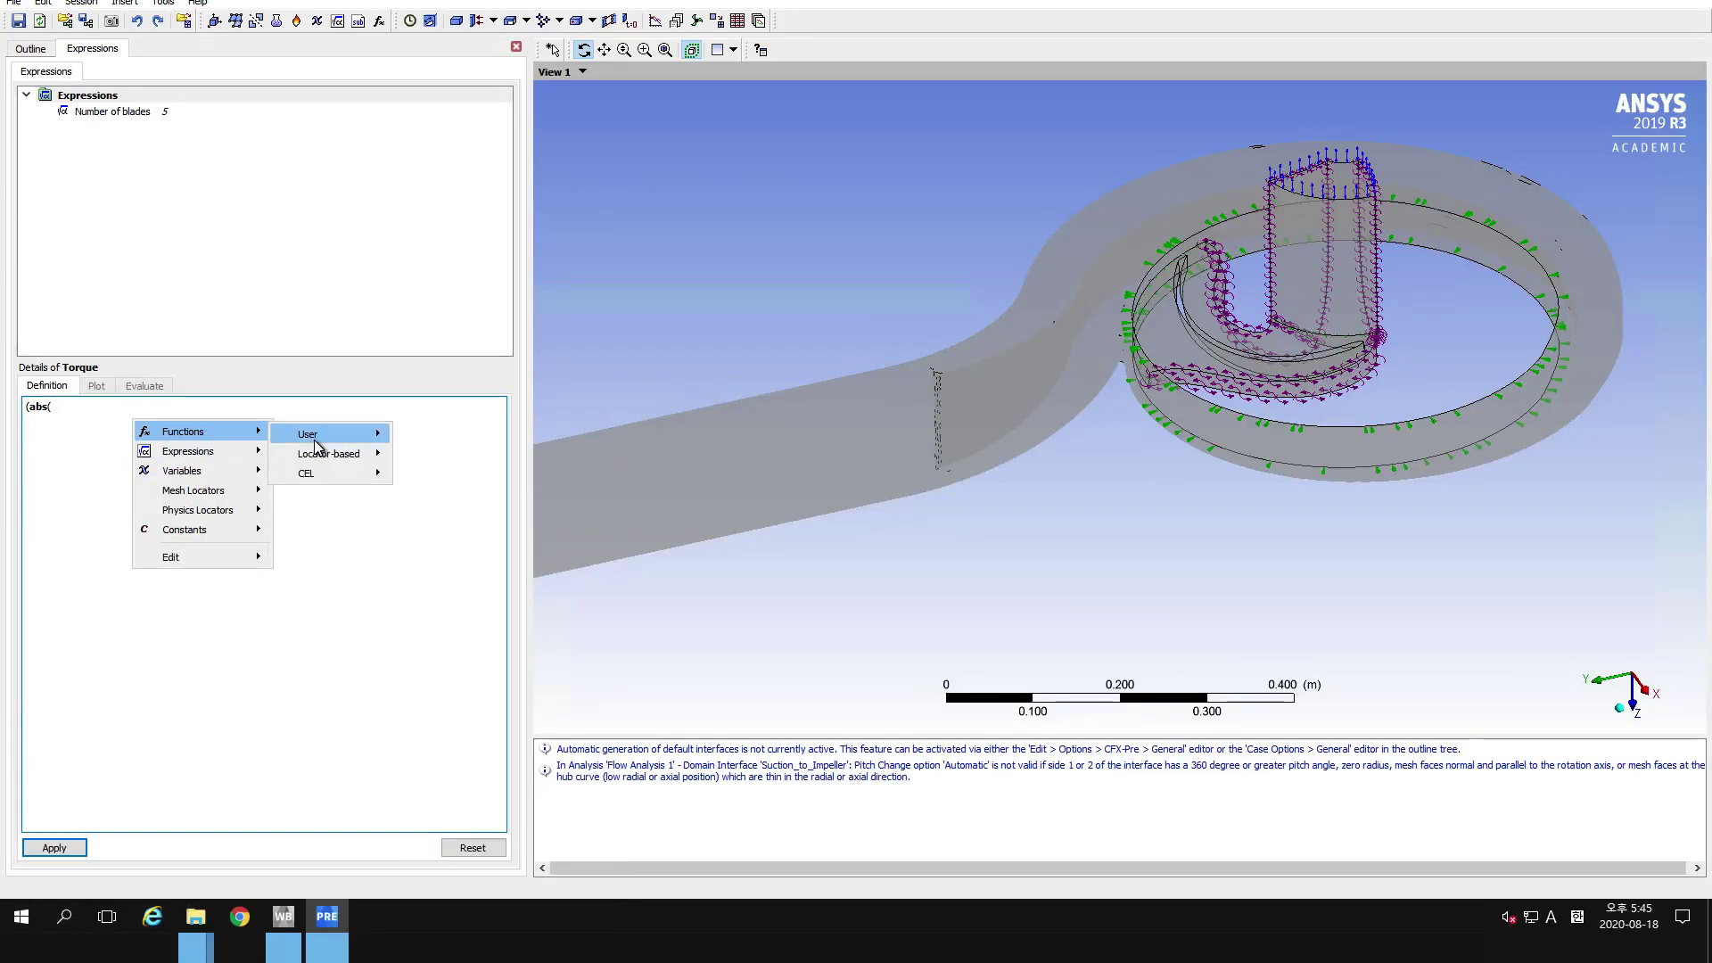
mouse_move(314, 457)
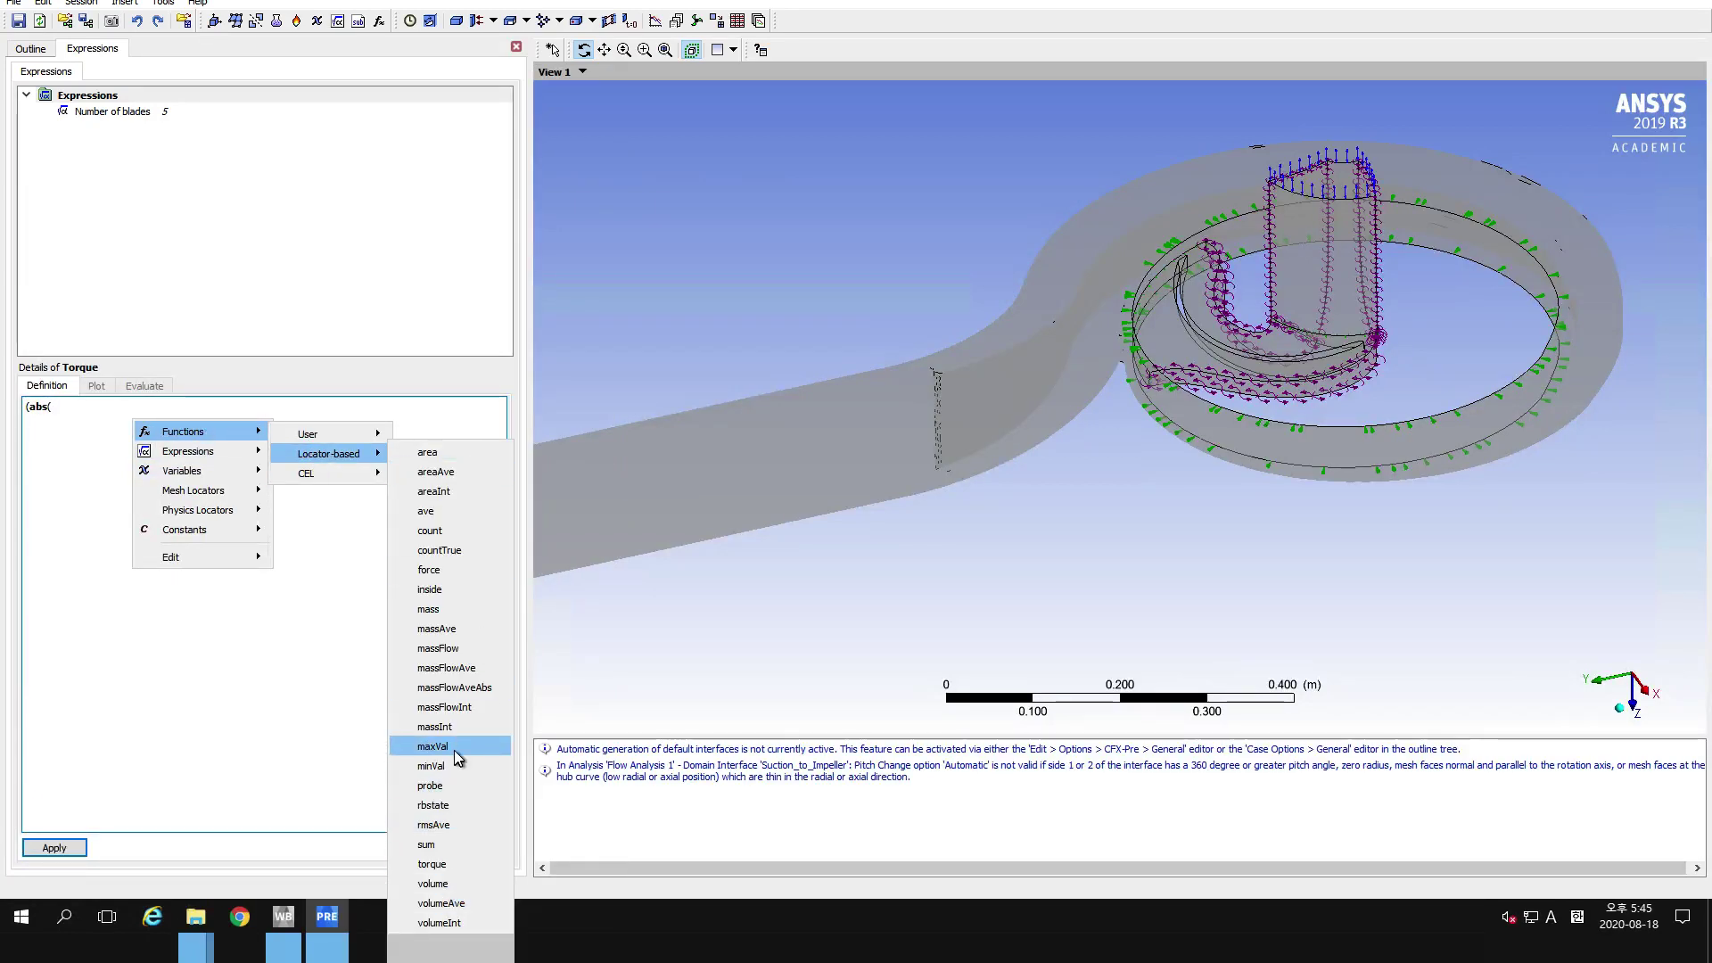
left_click(450, 865)
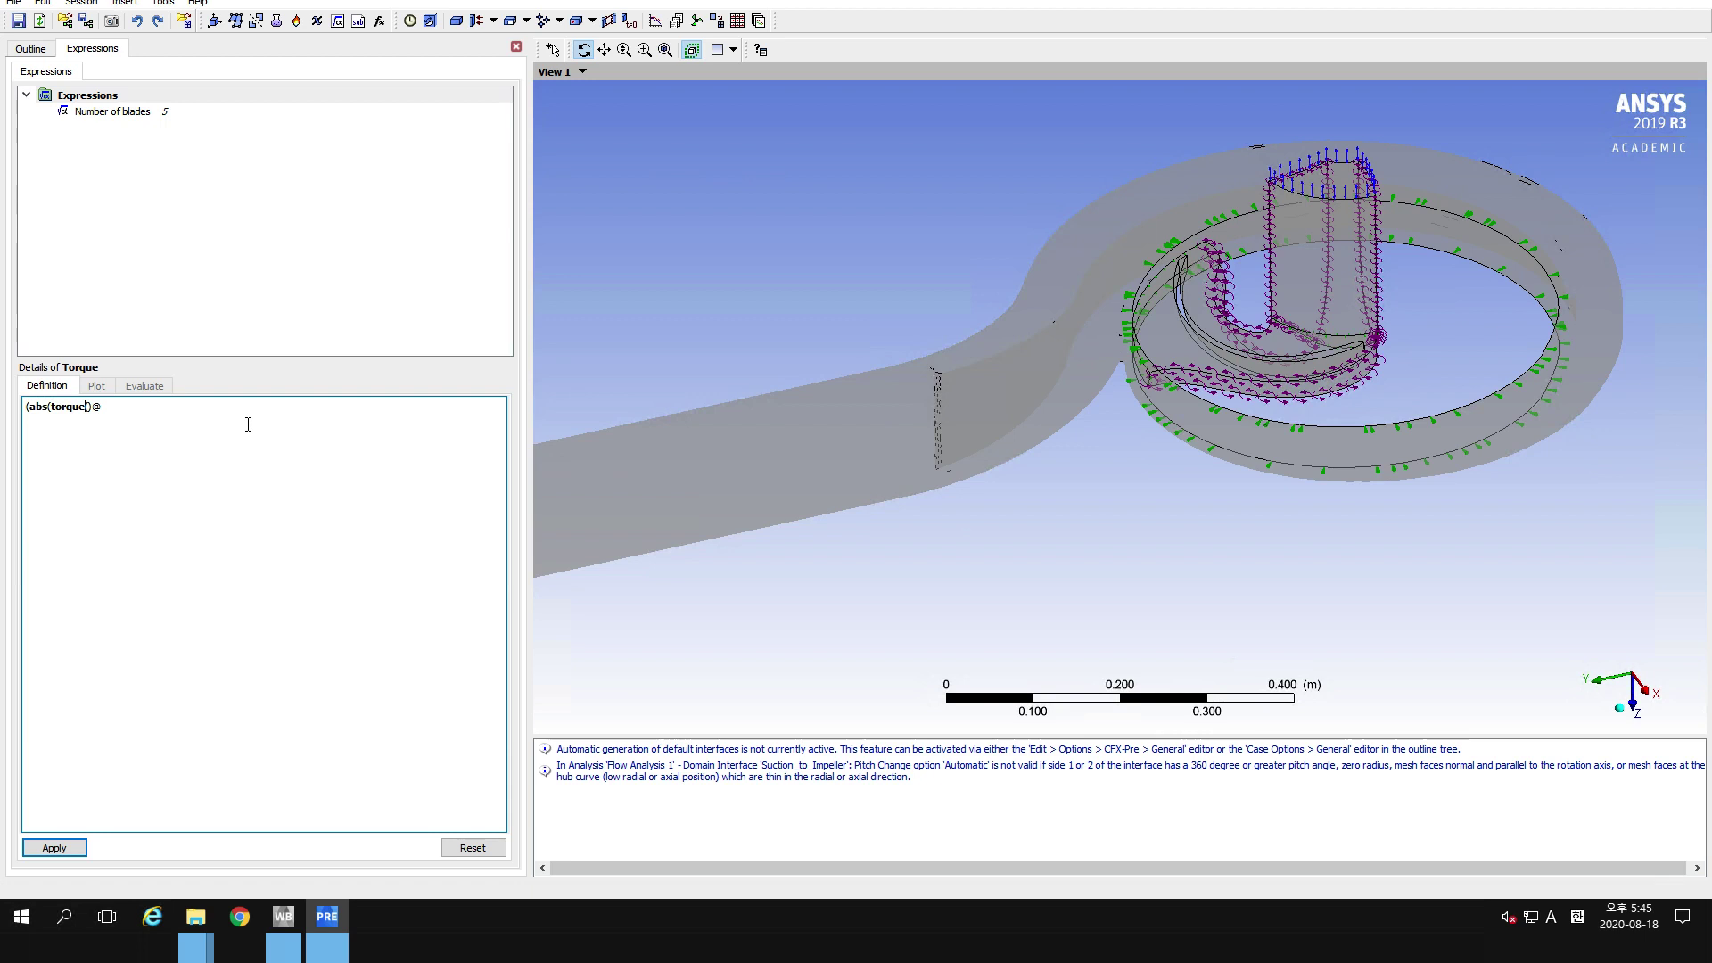
type("_z")
right_click(147, 417)
mouse_move(227, 513)
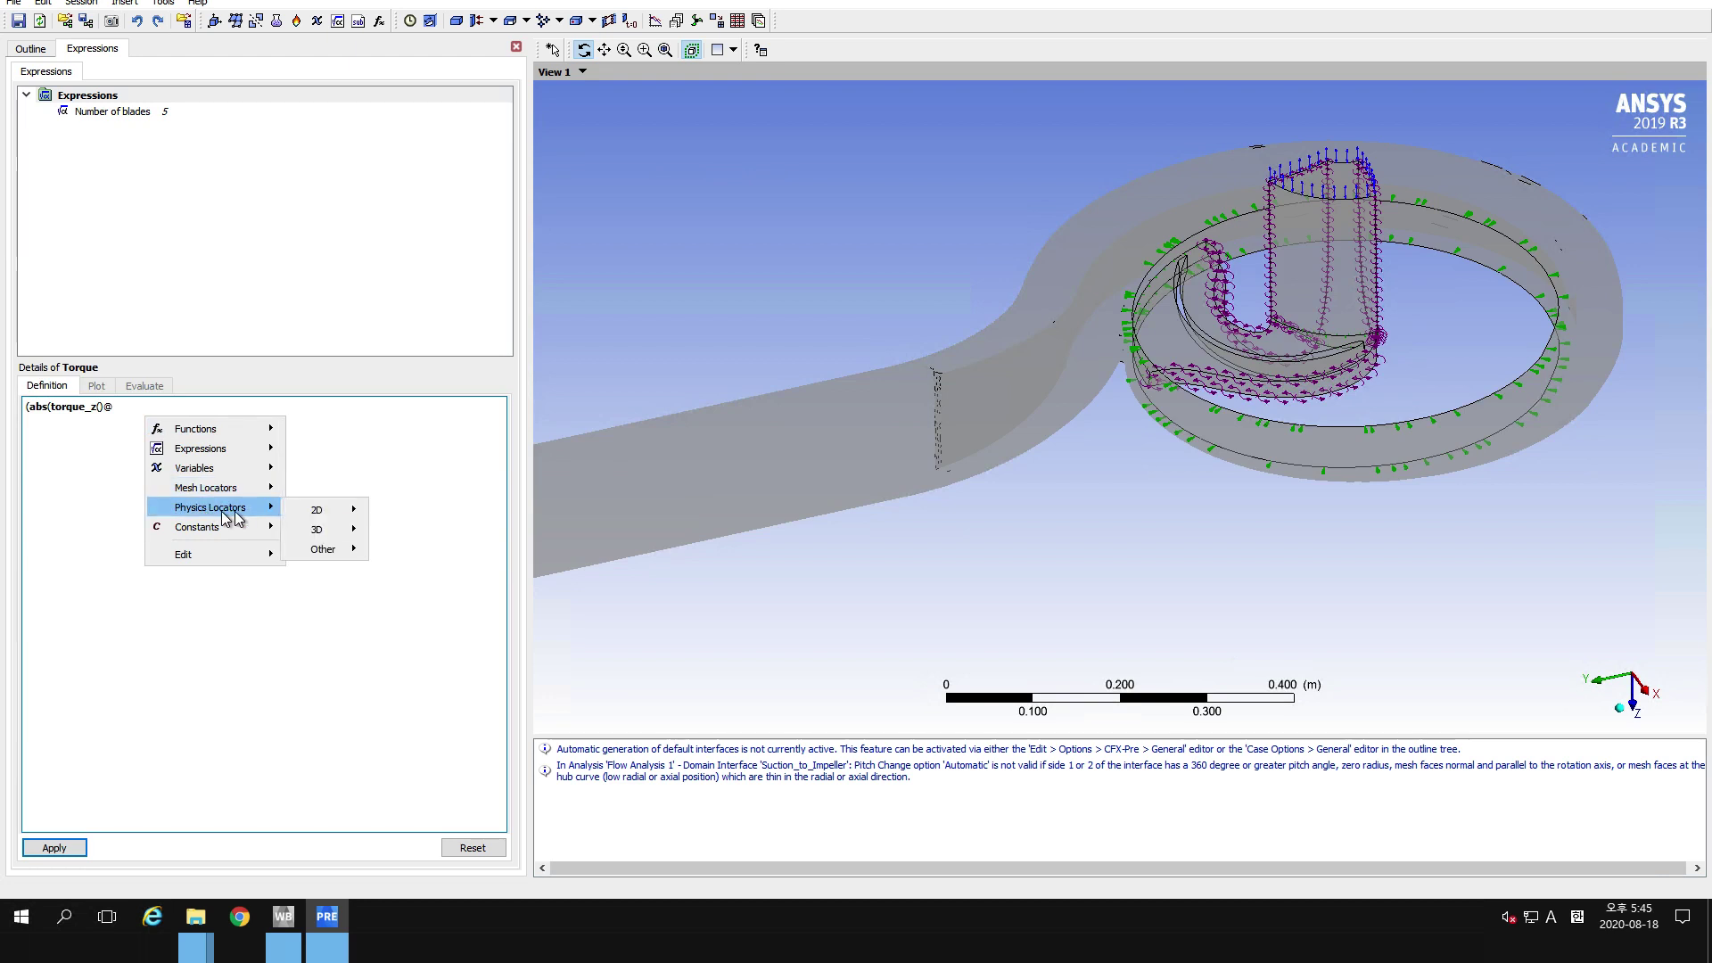
mouse_move(317, 512)
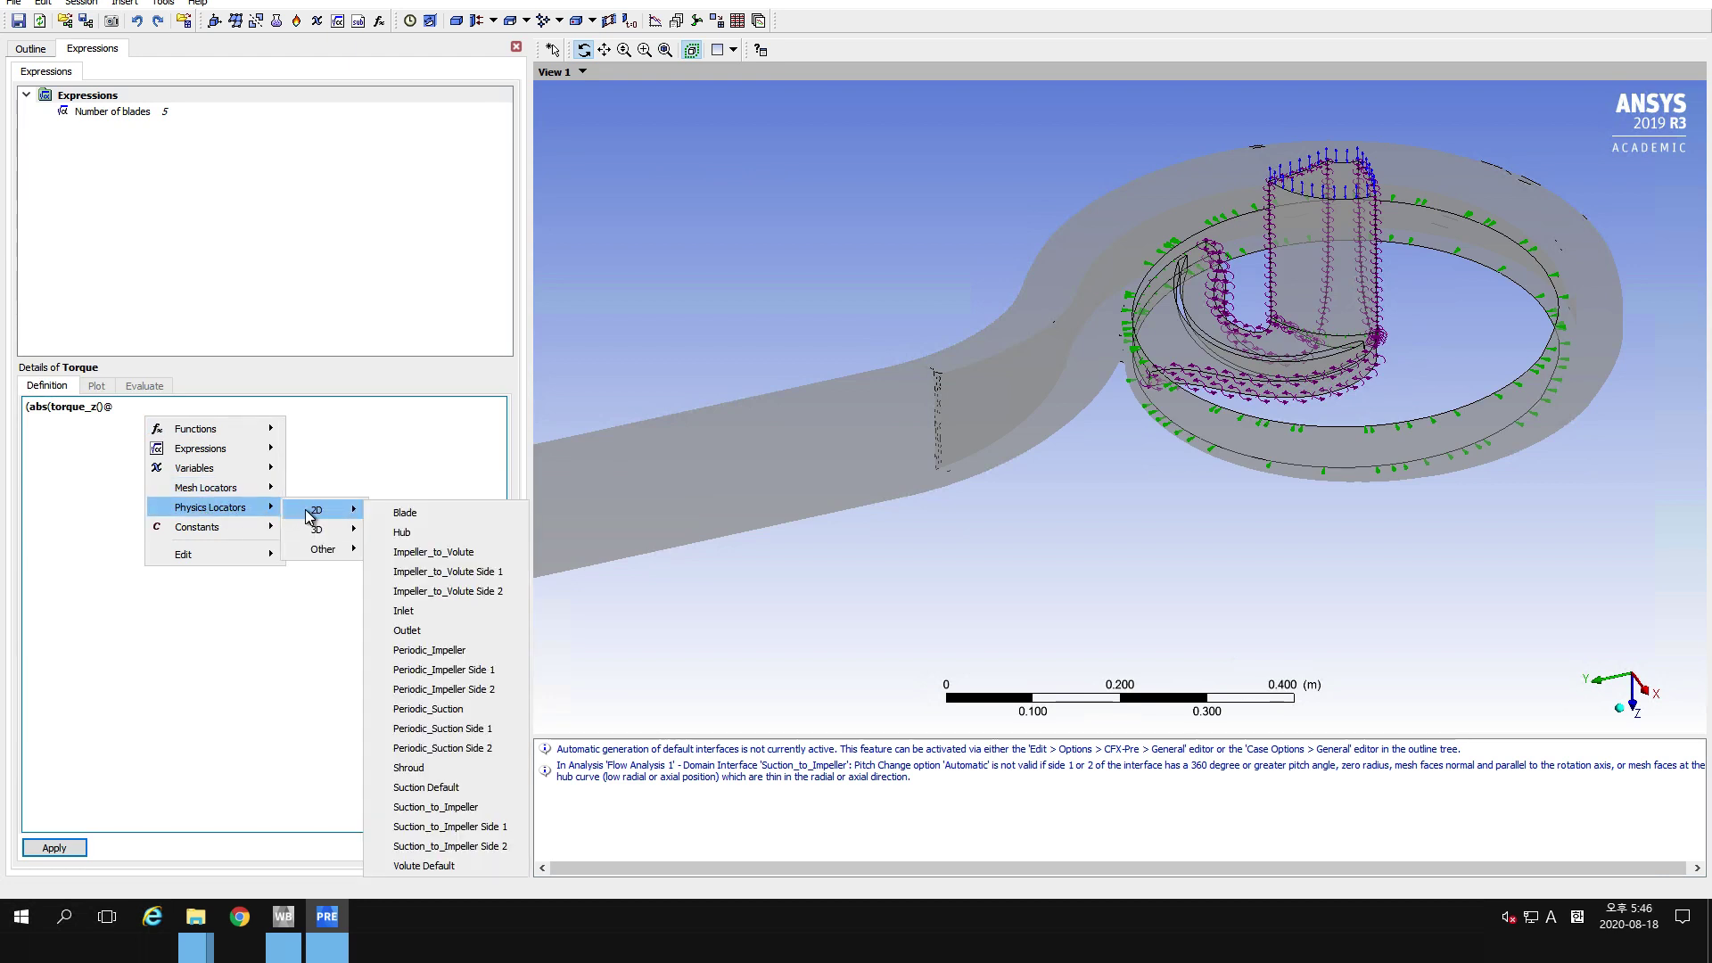
left_click(437, 517)
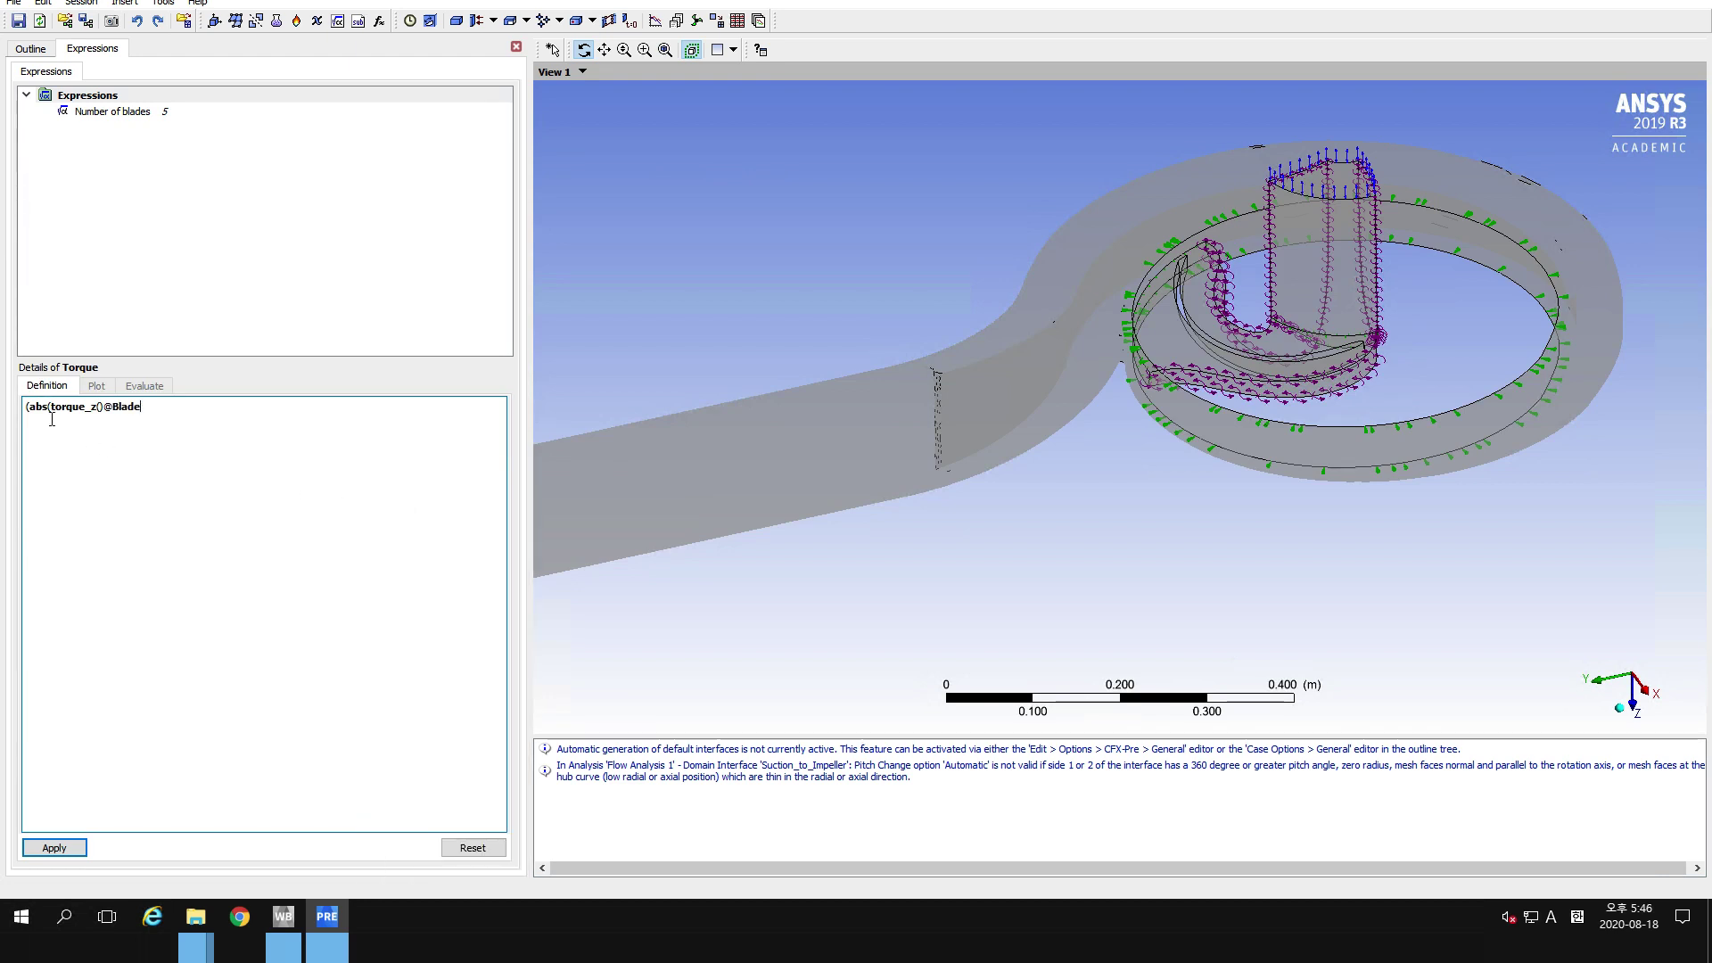
Extend the Torque definition with a copy of the Blade torque term, changing its locator to the Hub boundary.
left_click_drag(25, 407, 145, 410)
key("ctrl+c")
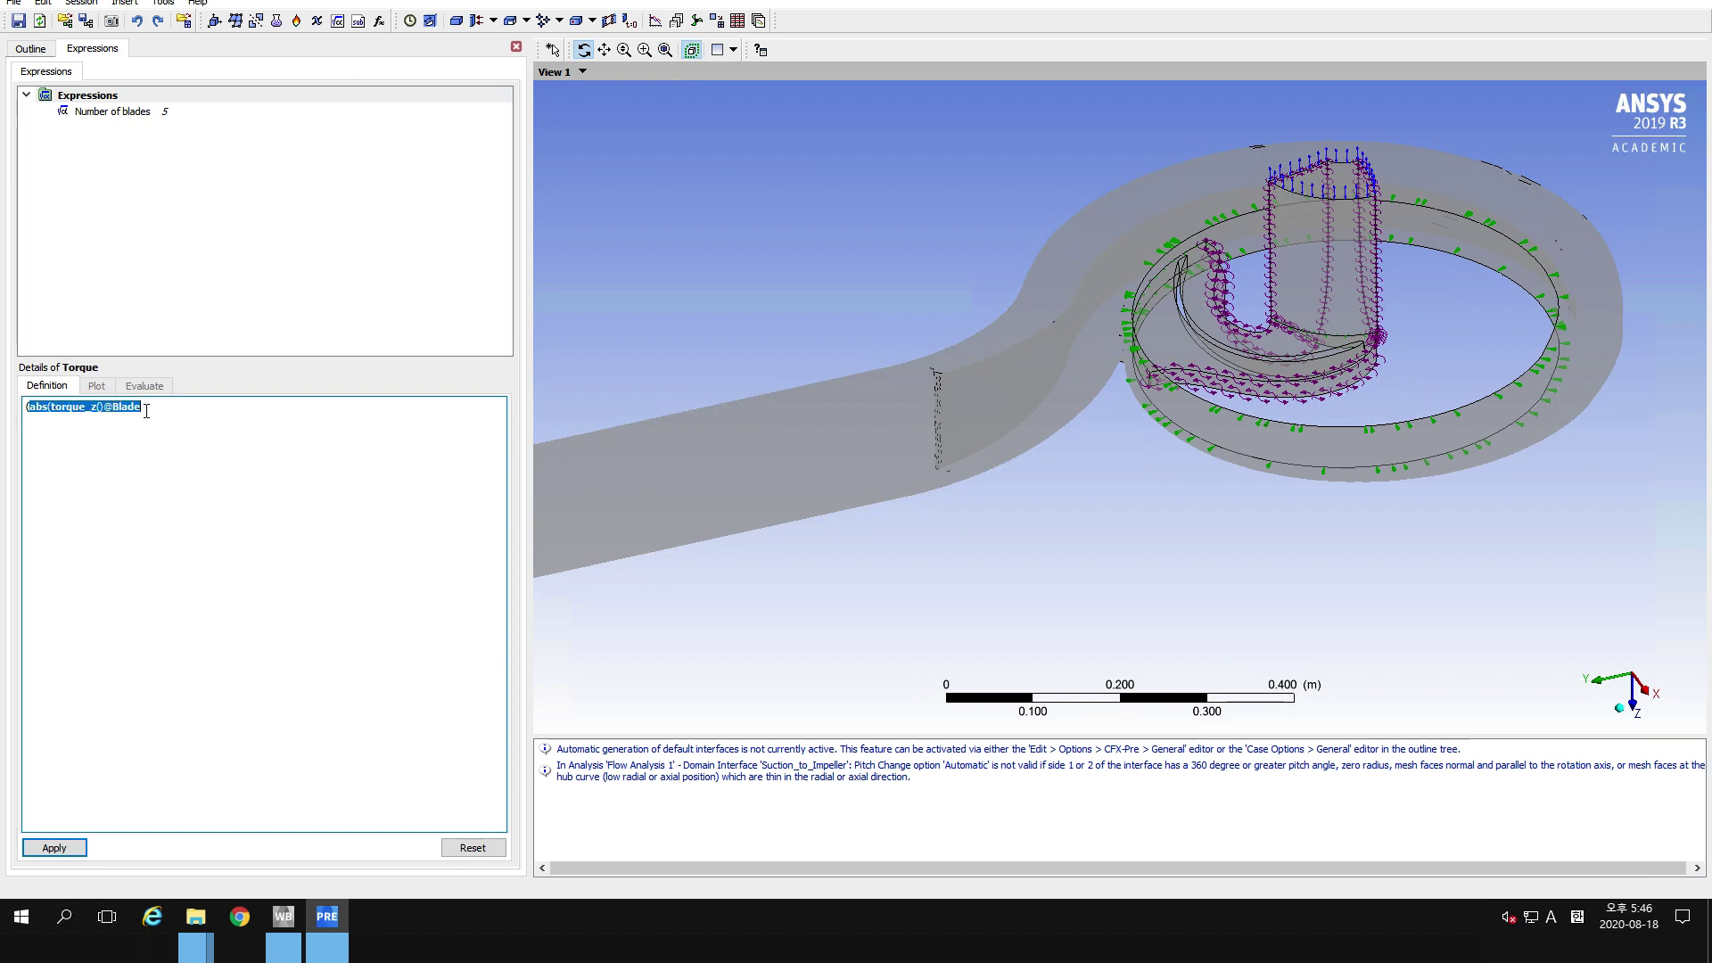
left_click(151, 410)
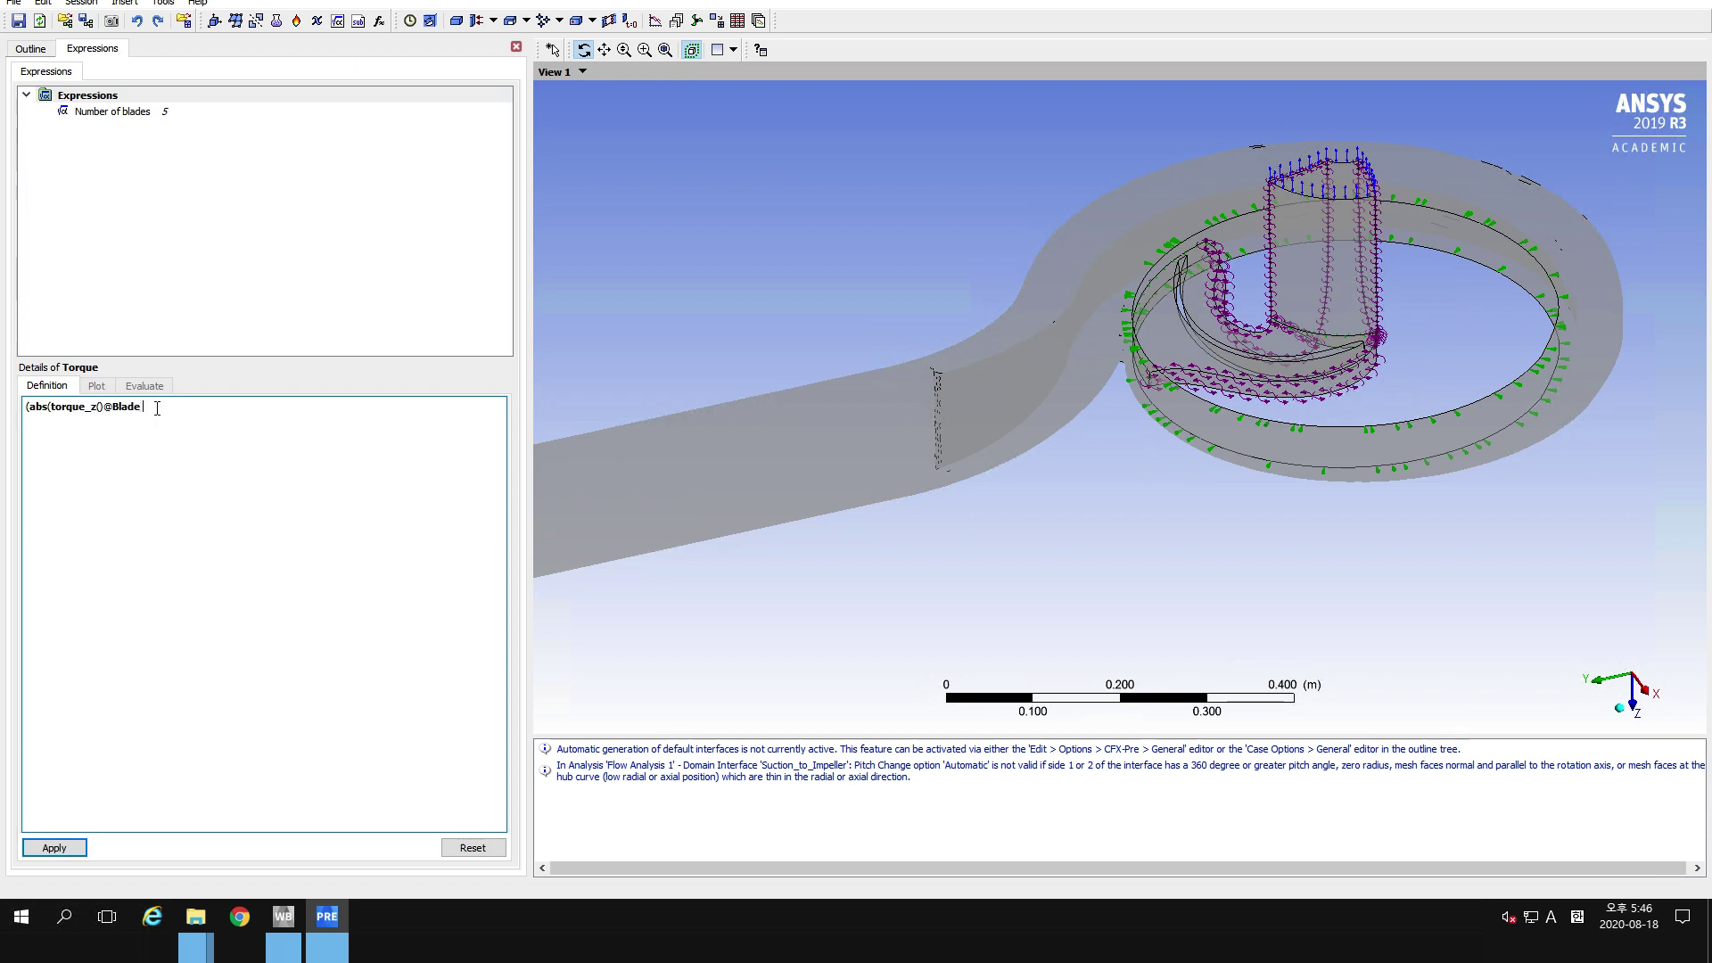
type("+")
key("ctrl+v")
double_click(243, 408)
right_click(264, 411)
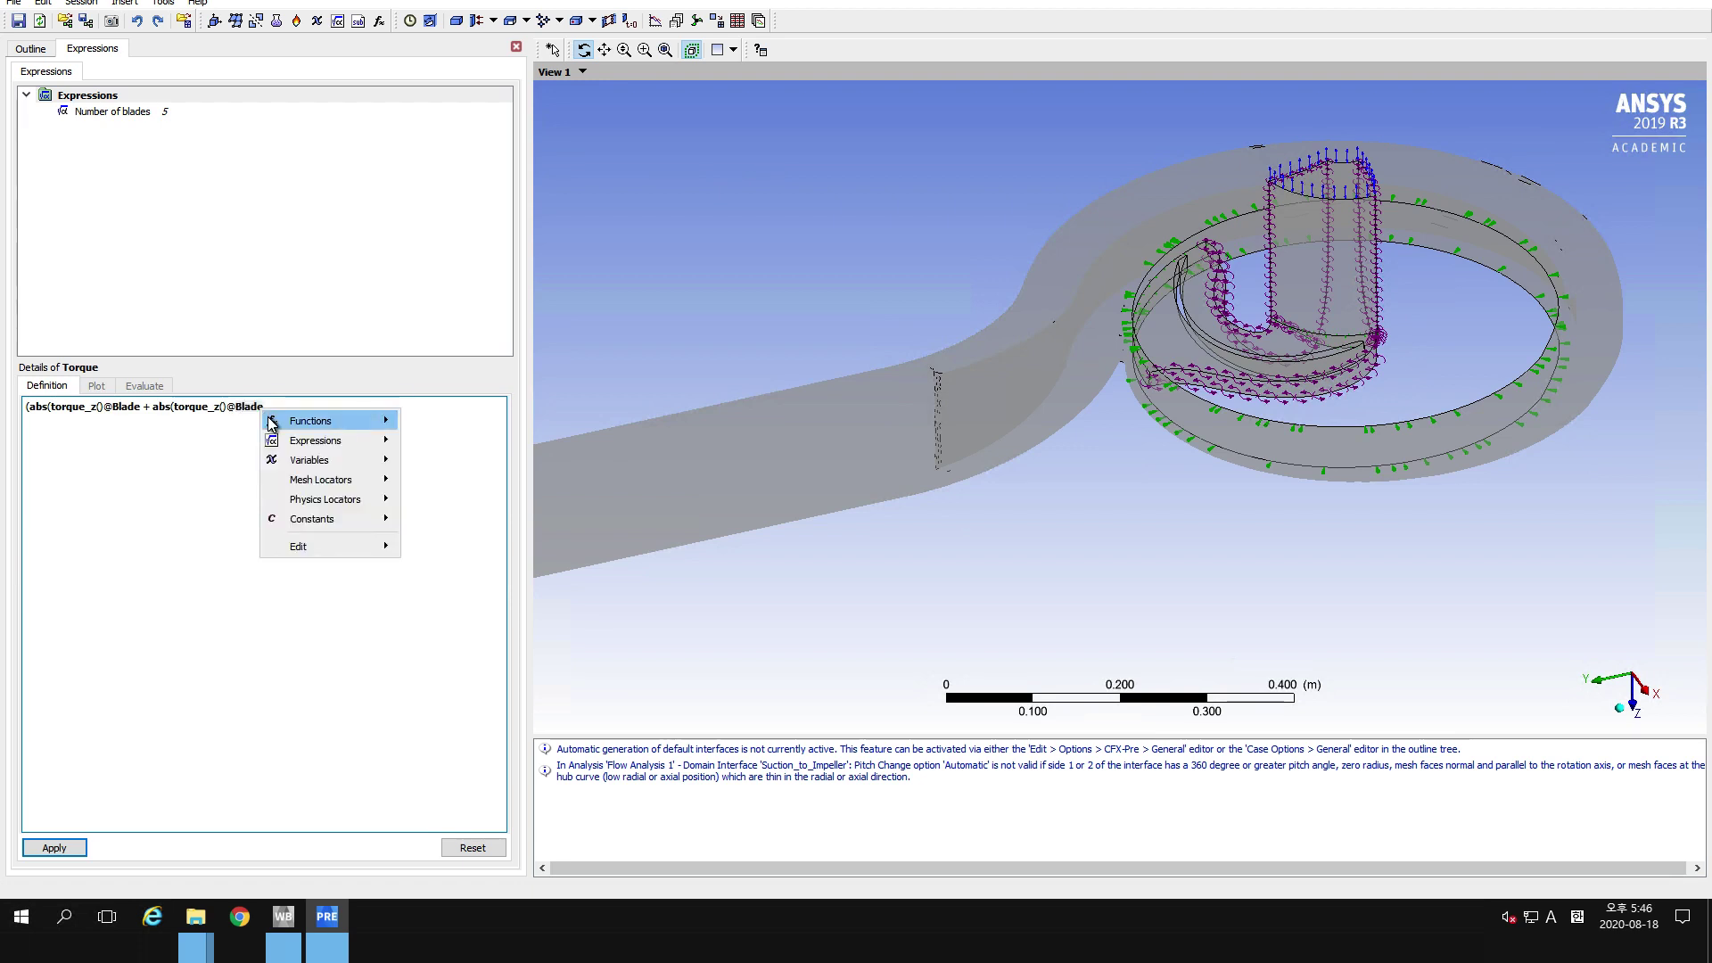
mouse_move(272, 423)
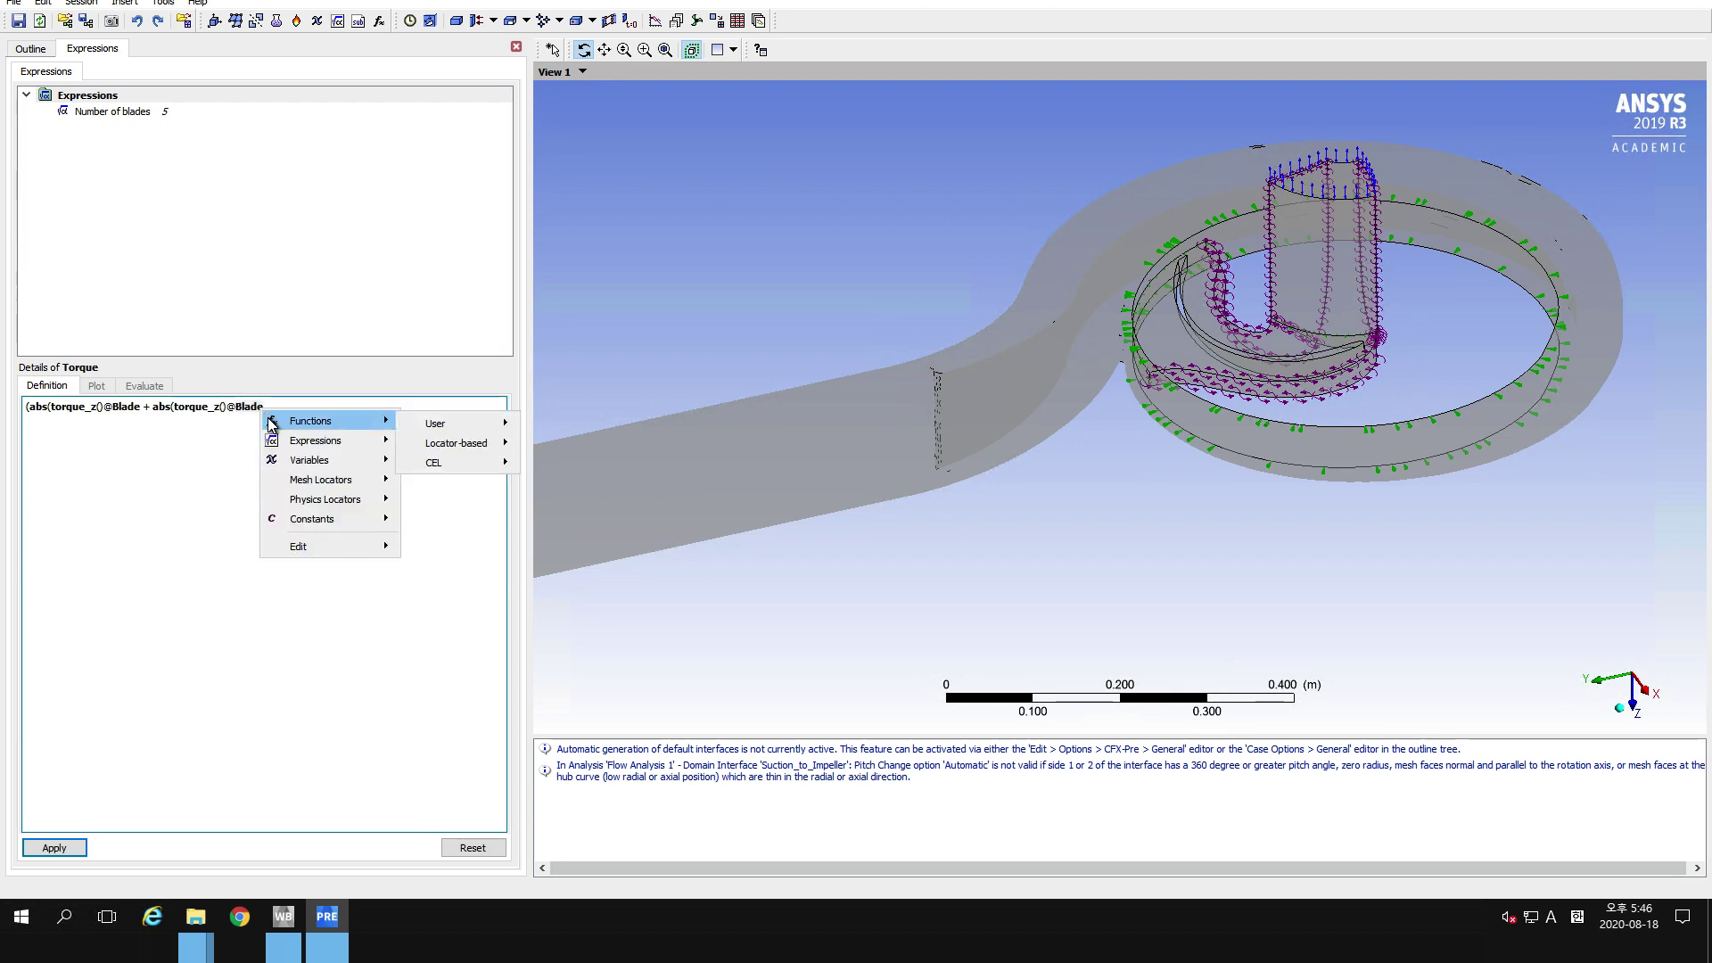
mouse_move(361, 501)
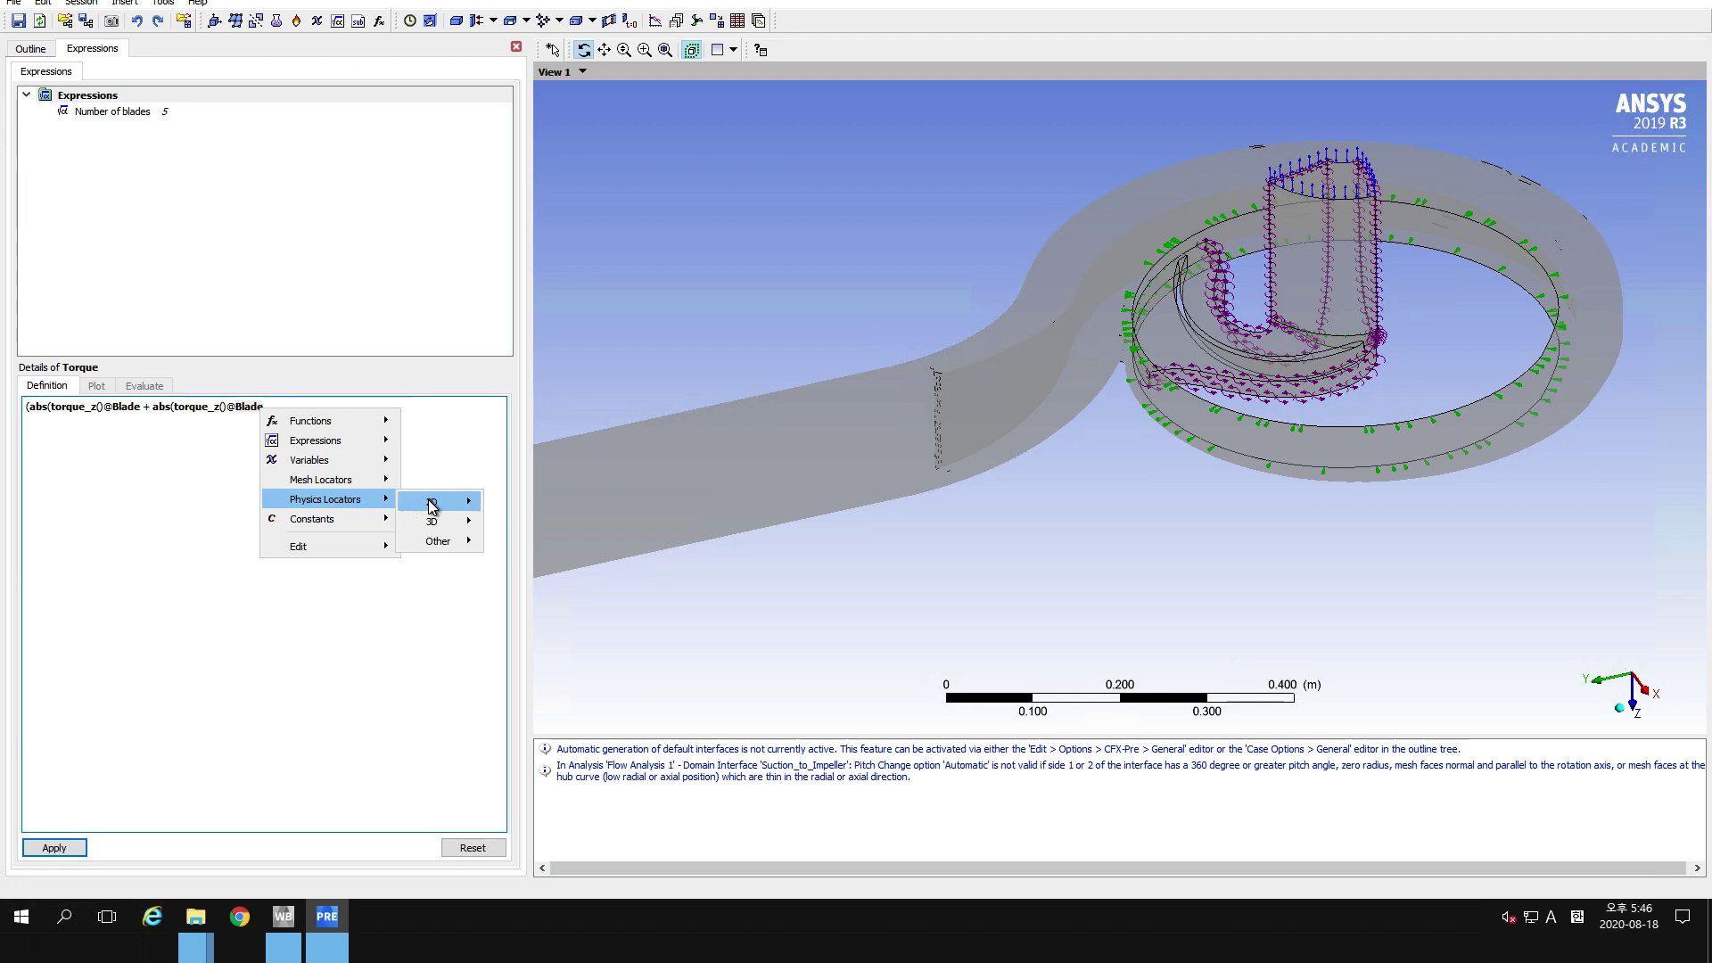
mouse_move(432, 507)
left_click(522, 528)
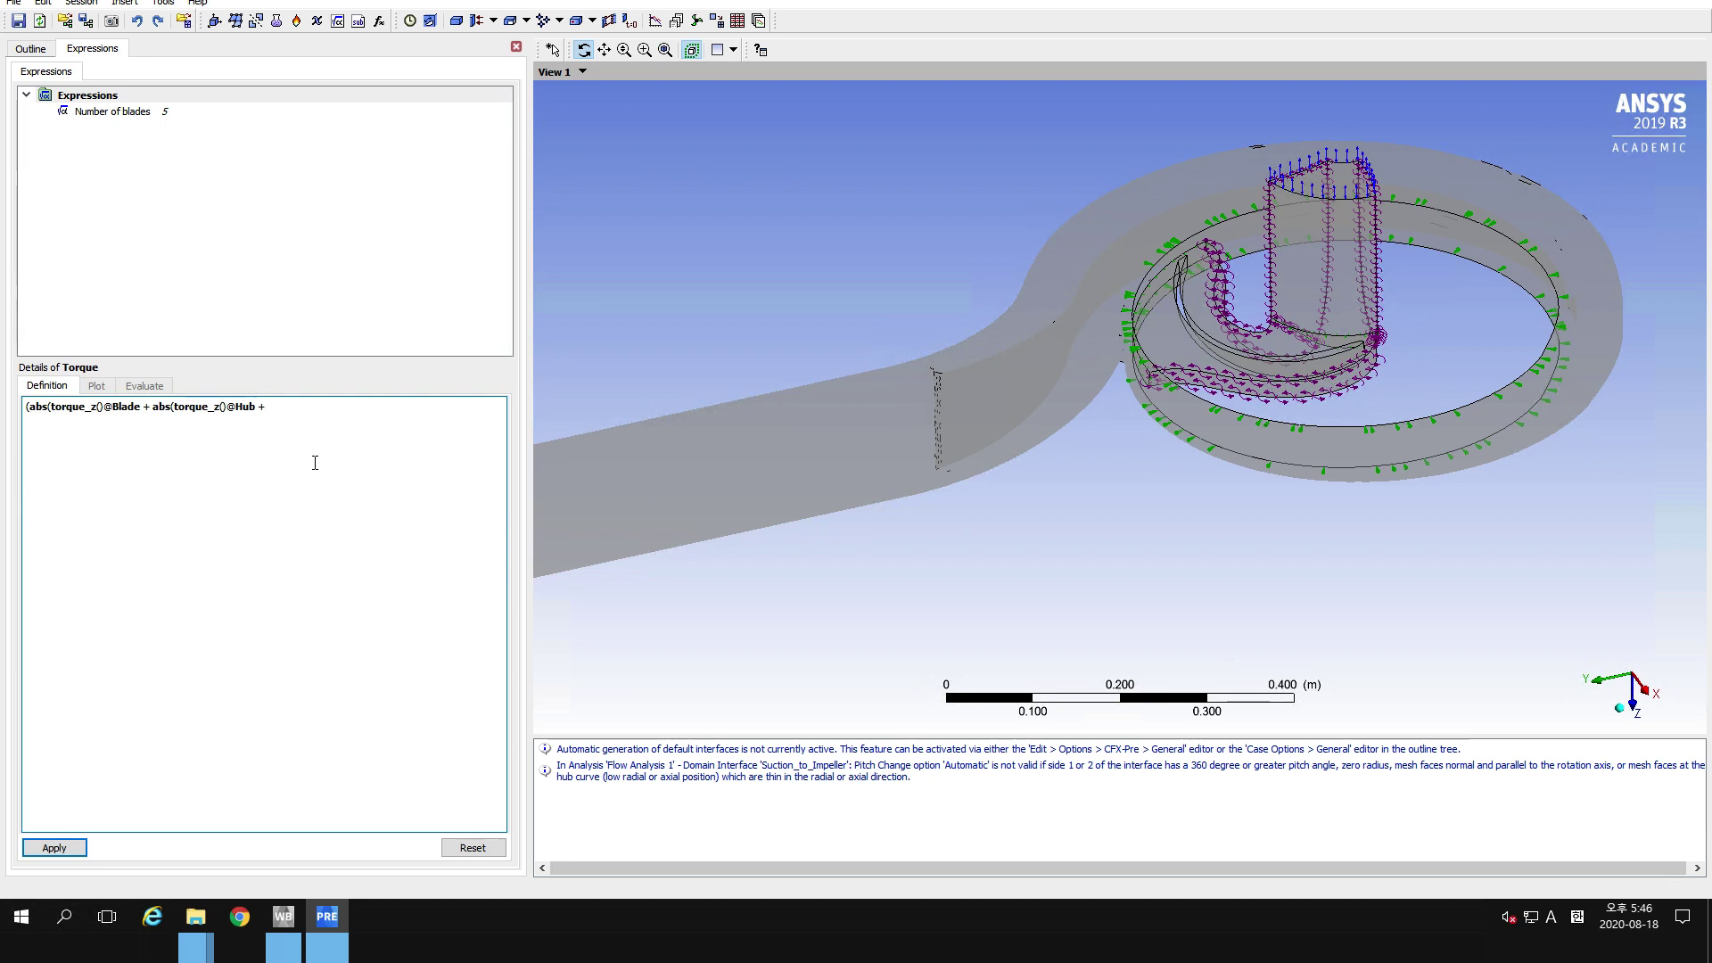
Add a third abs(torque_z() term to the Torque definition, with the Shroud boundary as its locator.
key("ctrl+v")
left_click_drag(352, 407, 424, 406)
right_click(354, 413)
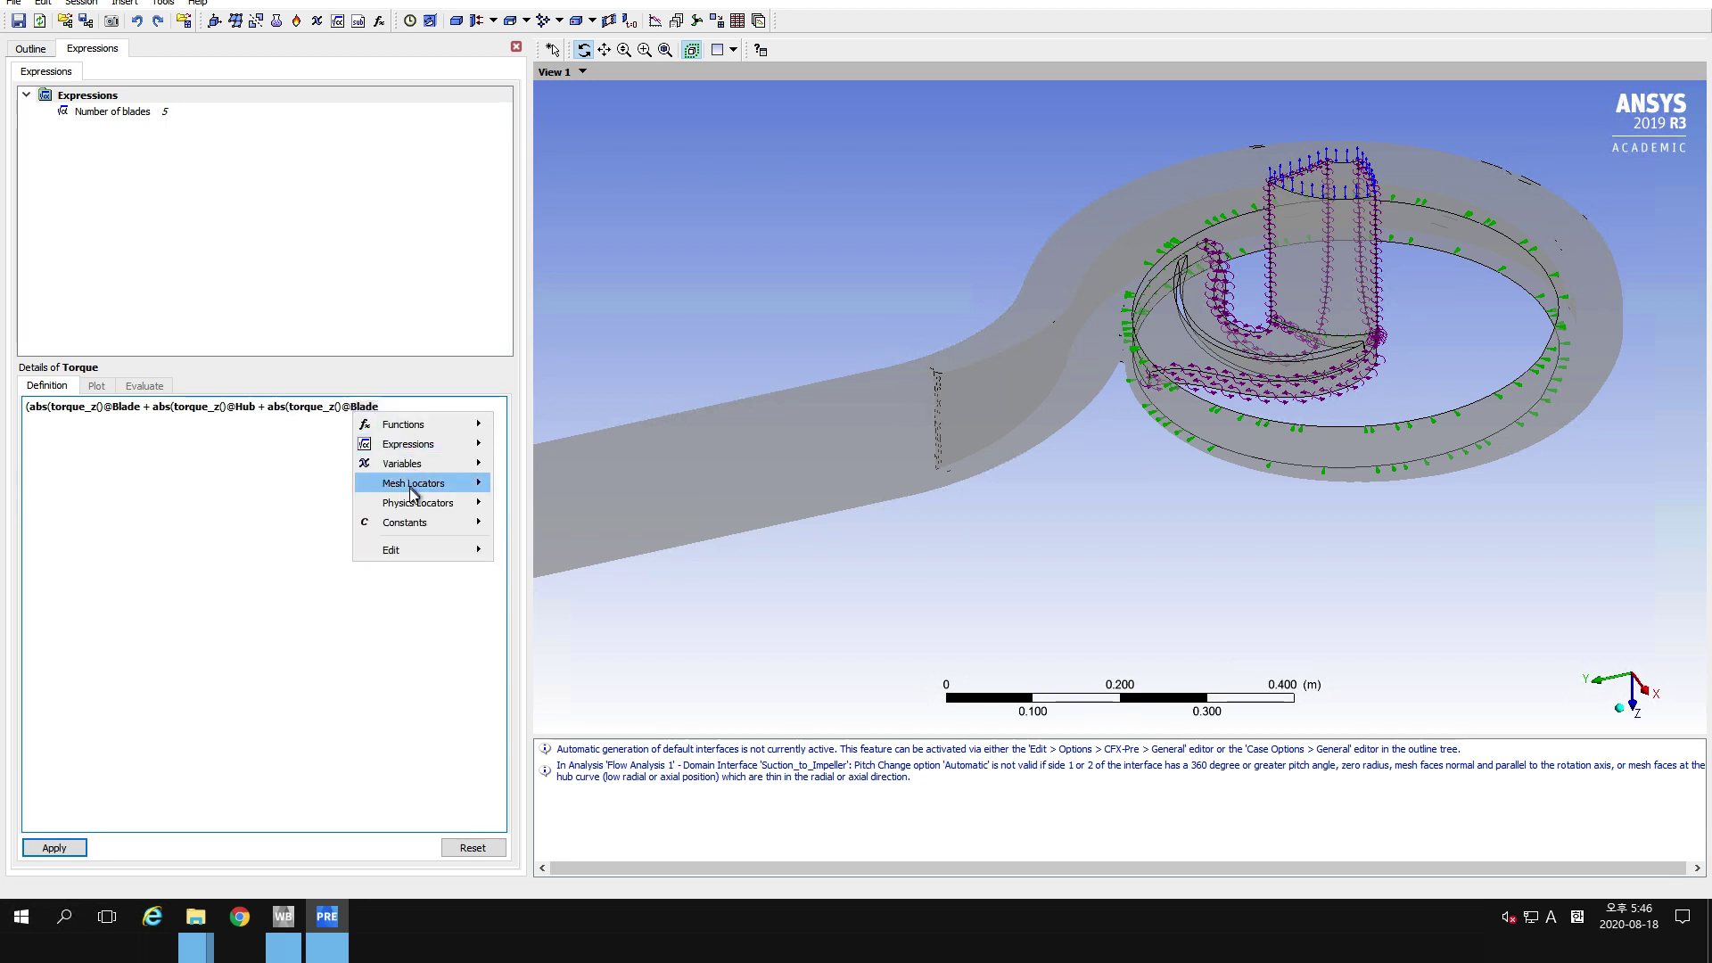
mouse_move(481, 504)
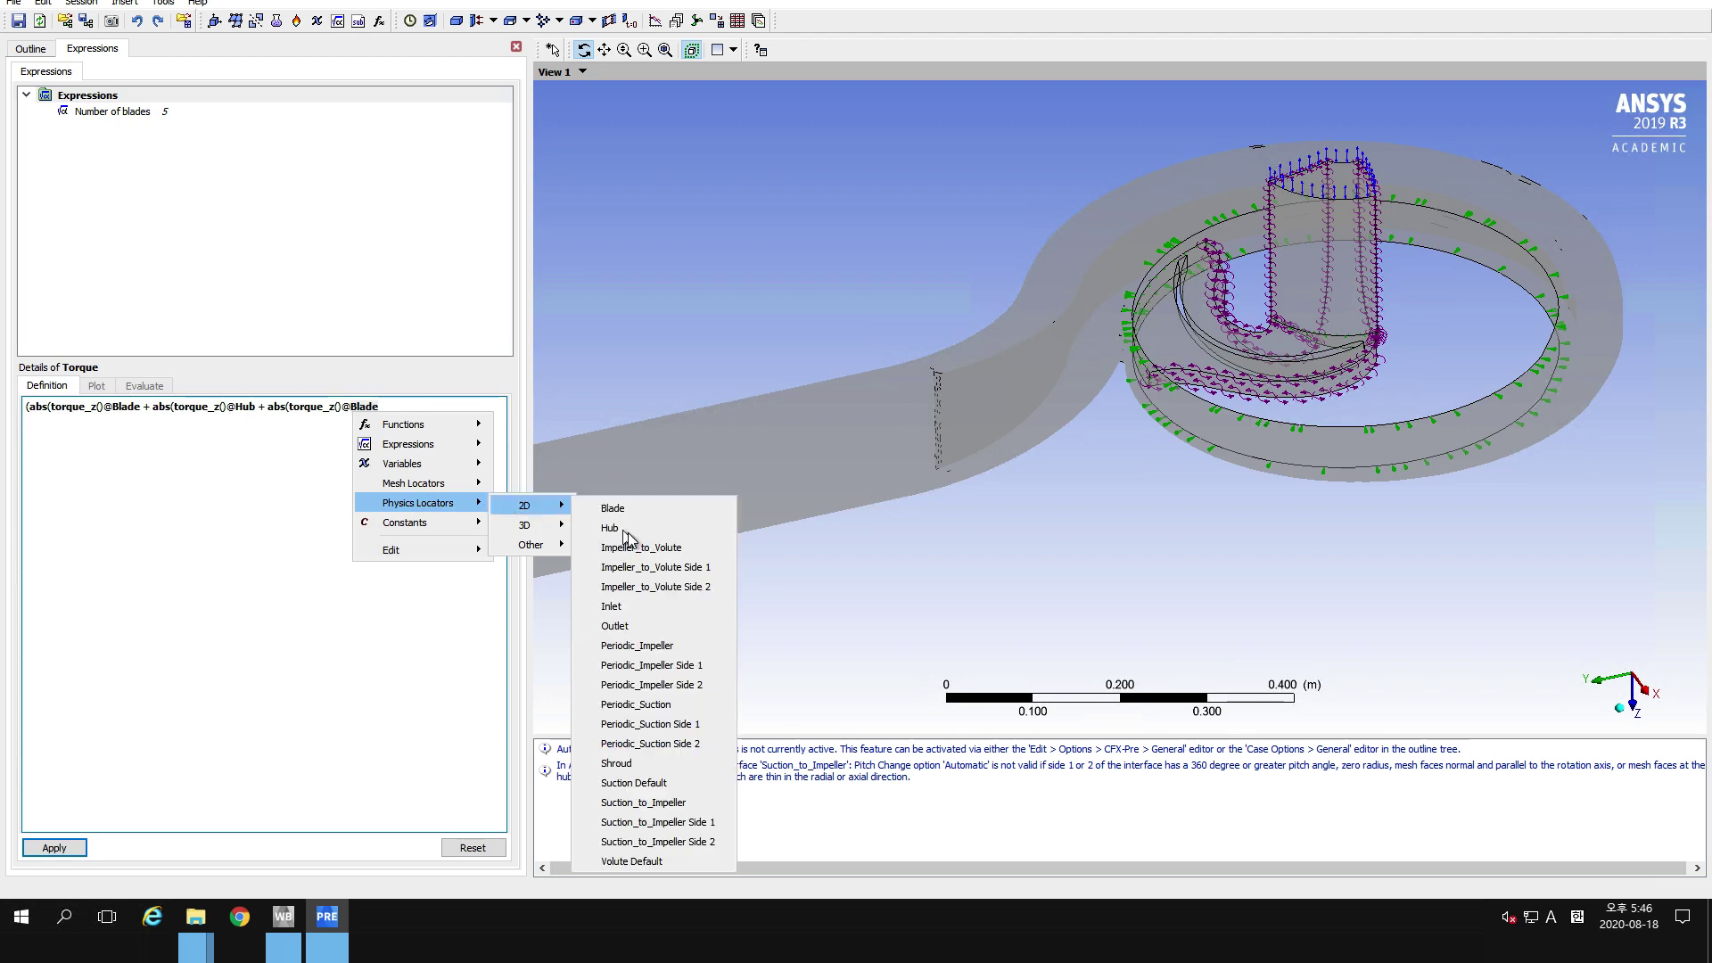
left_click(634, 769)
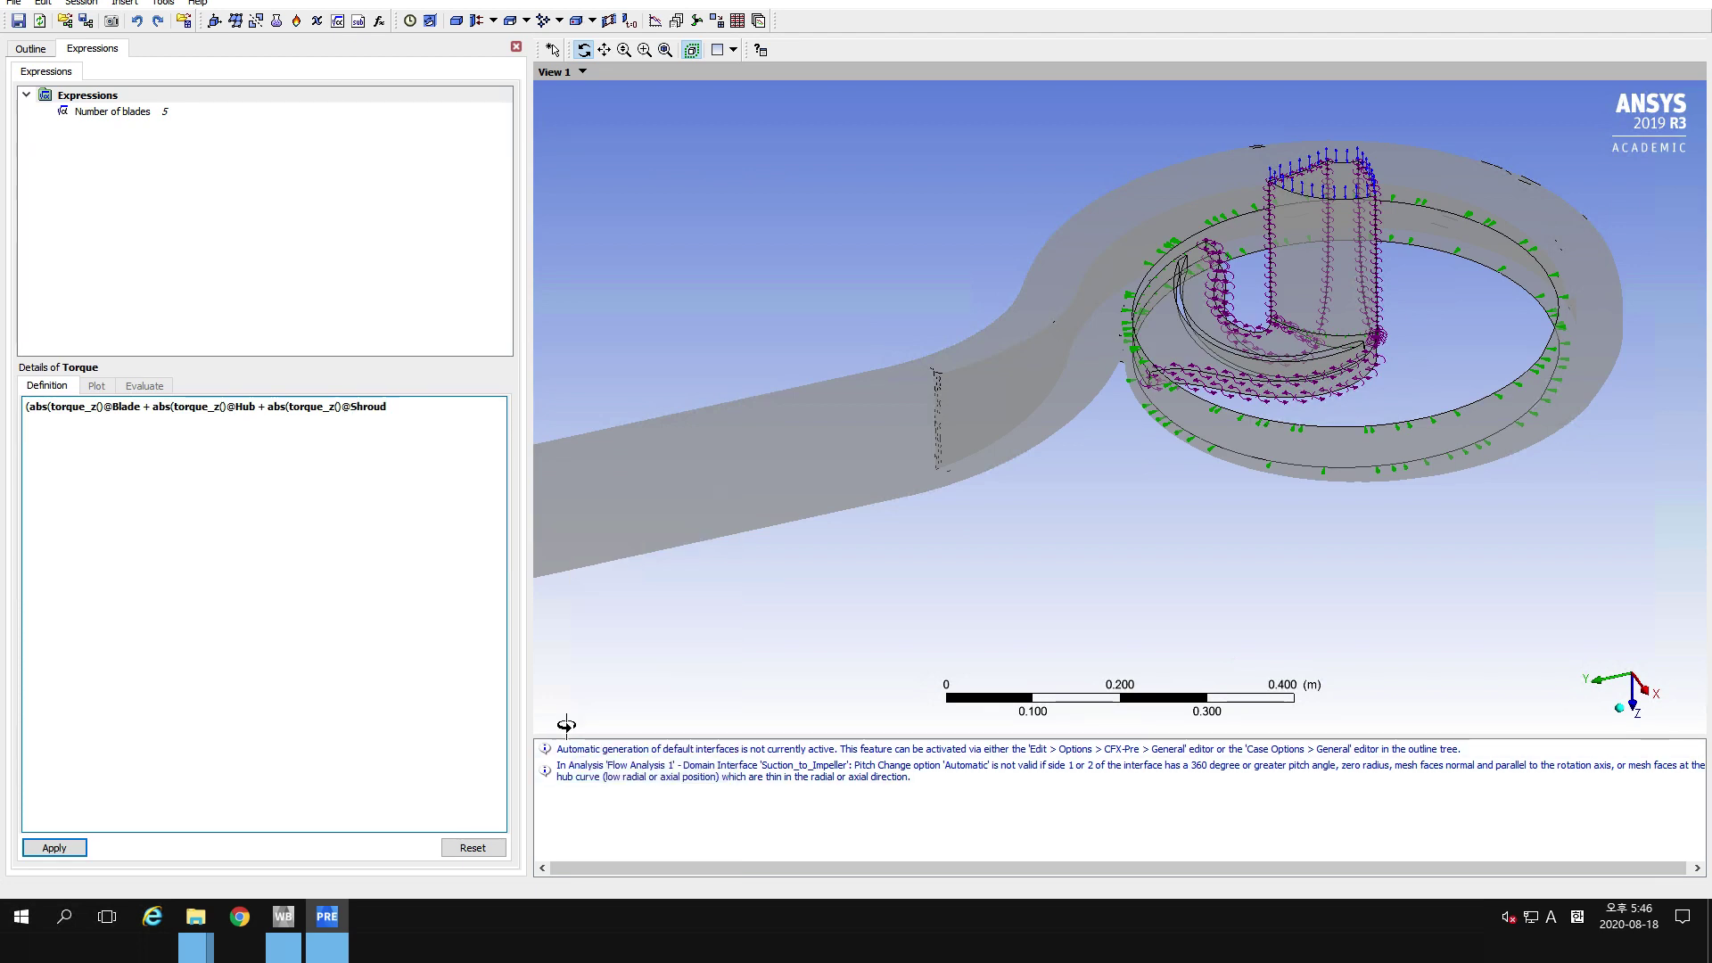
Complete the Torque definition with ") * Number of blades", referencing the existing blade count expression, and try to apply it.
type(") *")
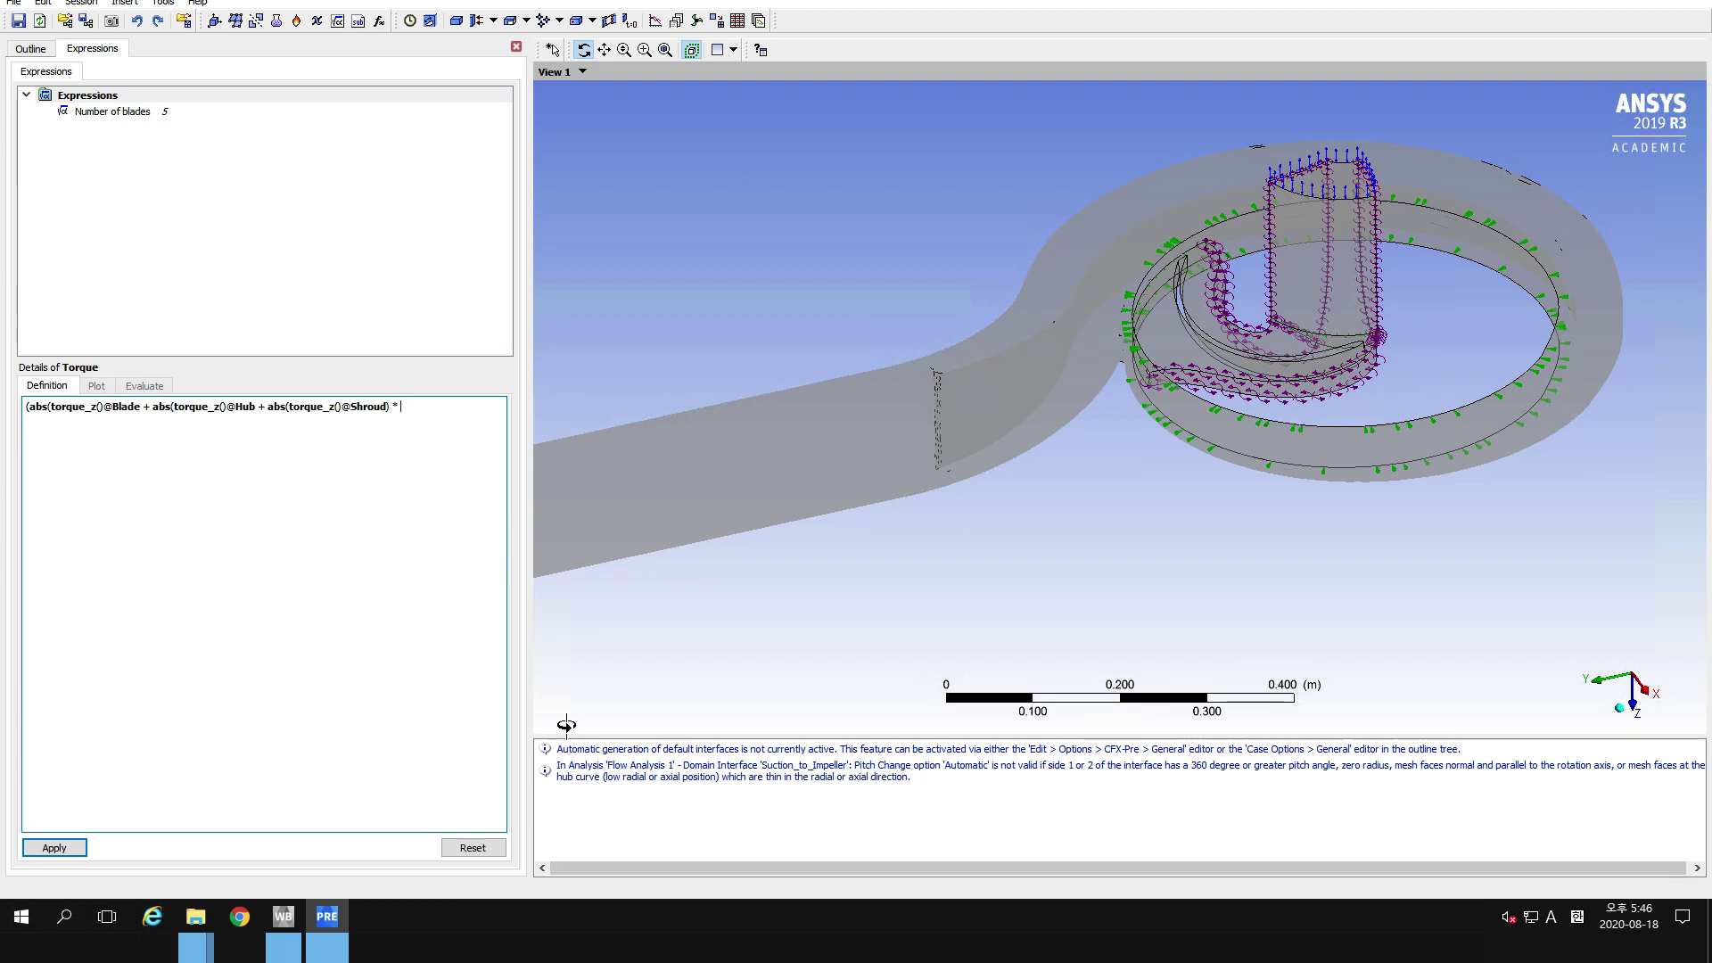
right_click(429, 427)
mouse_move(482, 465)
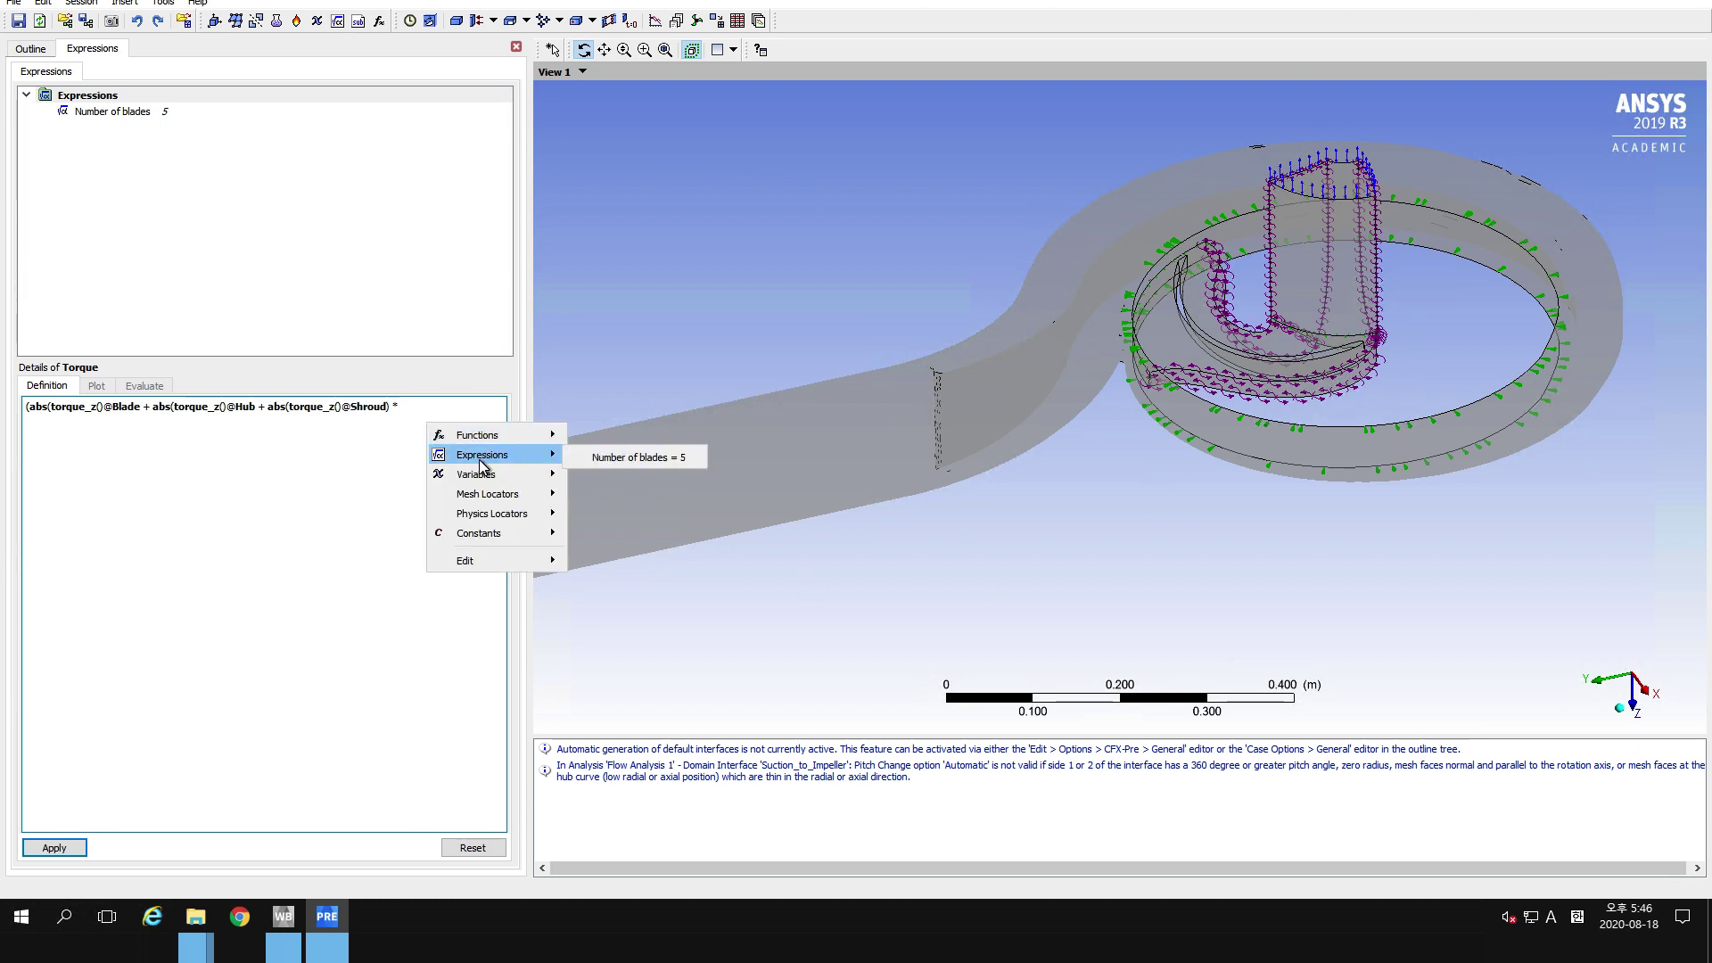
left_click(630, 457)
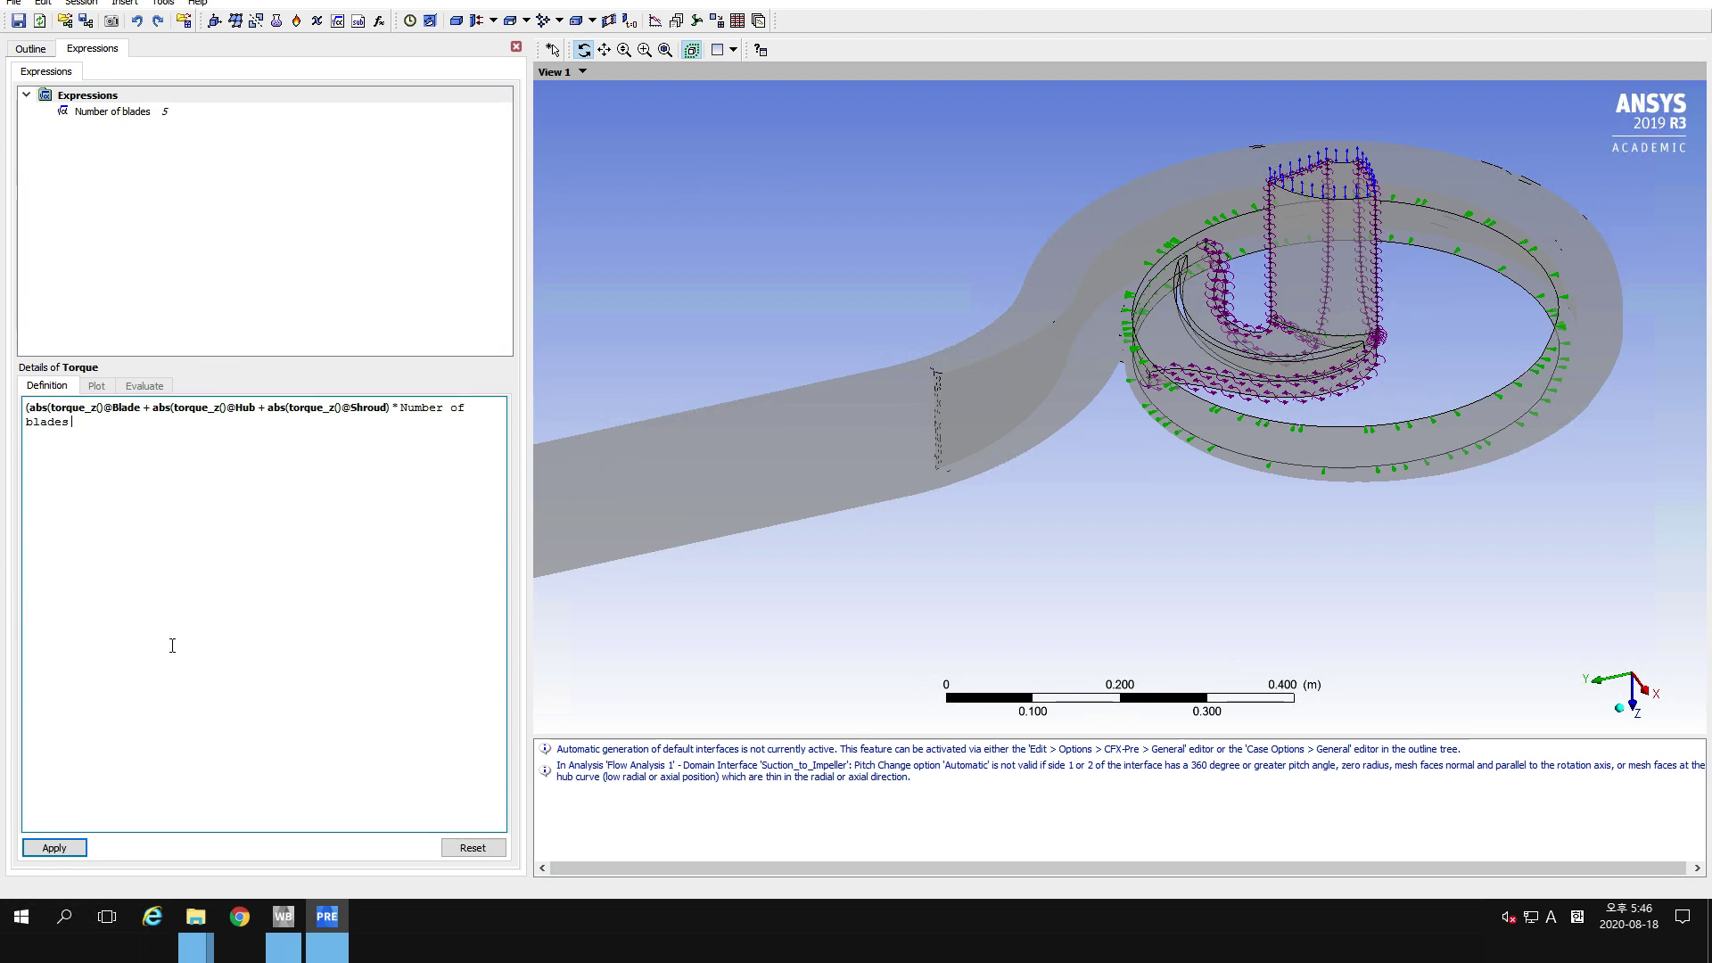
left_click(71, 848)
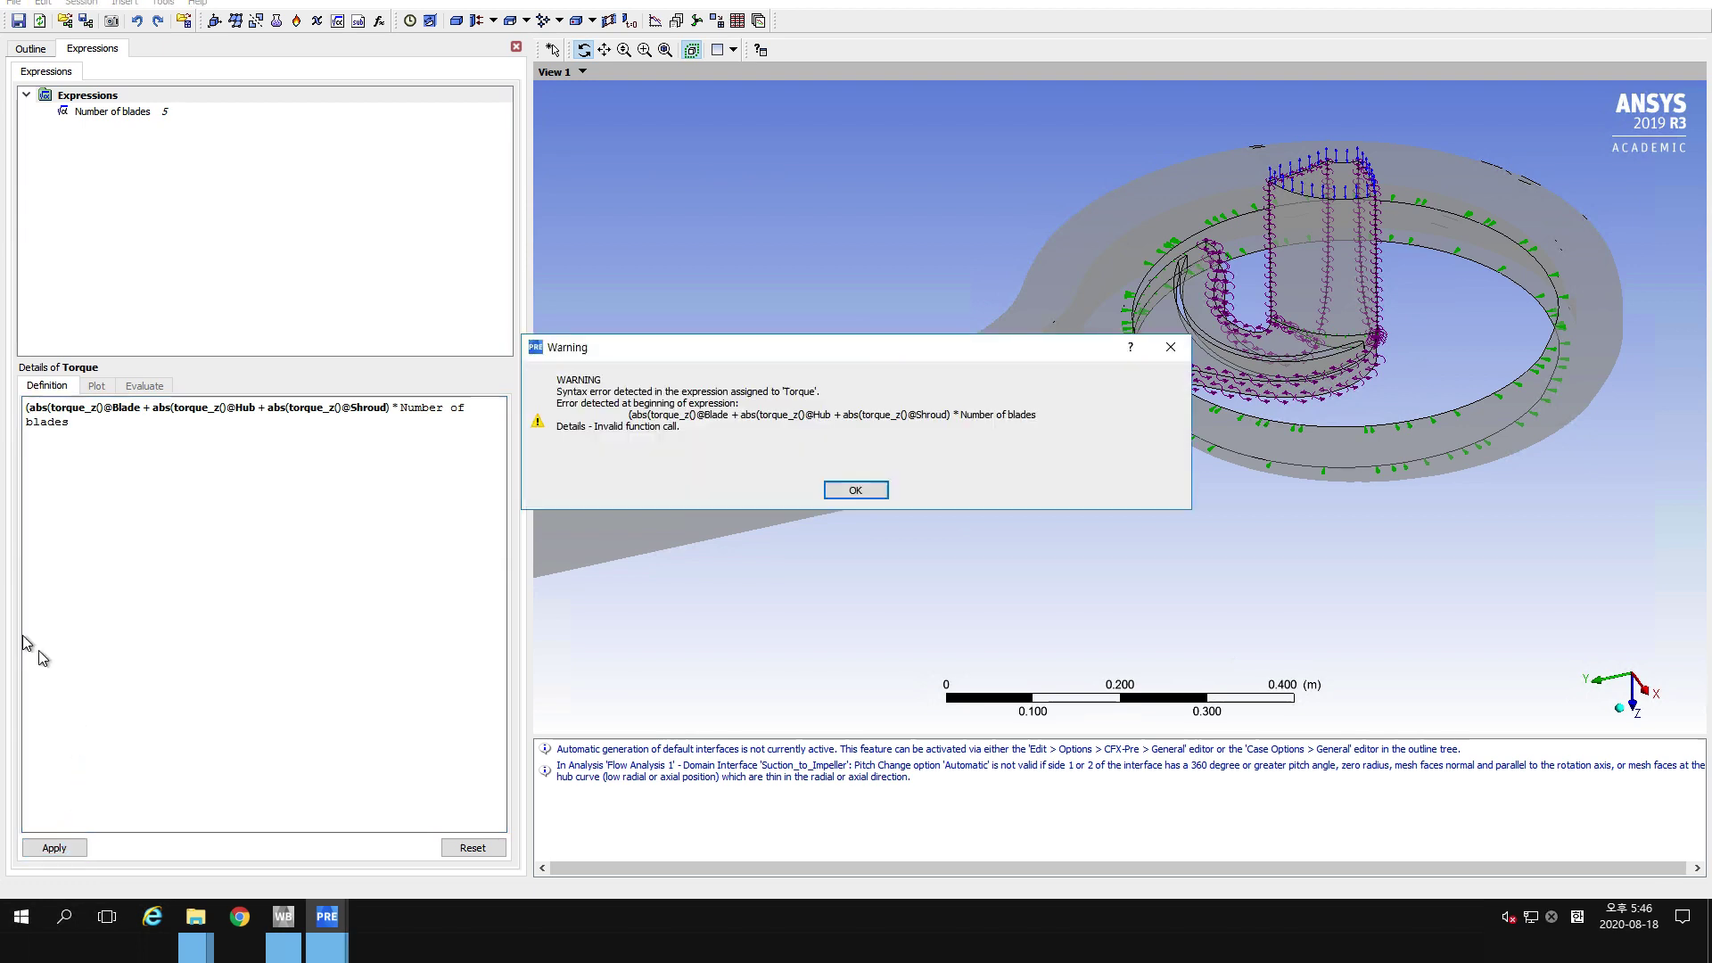
left_click(856, 491)
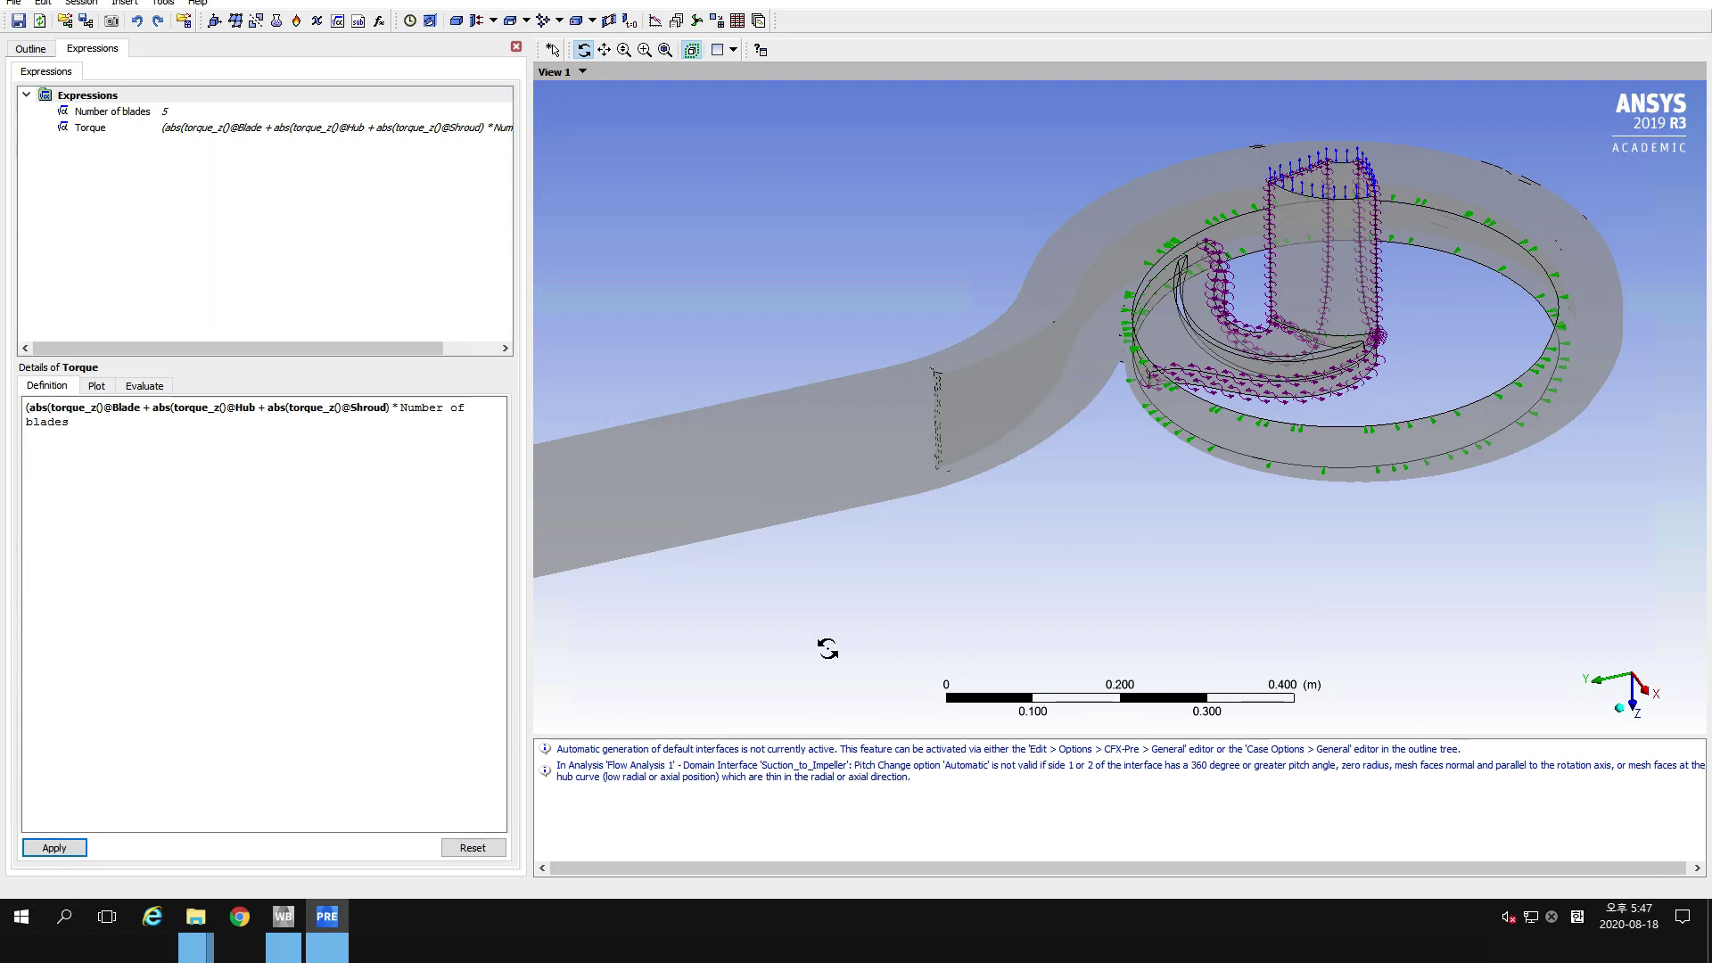
Insert an extra closing parenthesis after the Shroud term in the Torque definition and try to apply it.
left_click(394, 408)
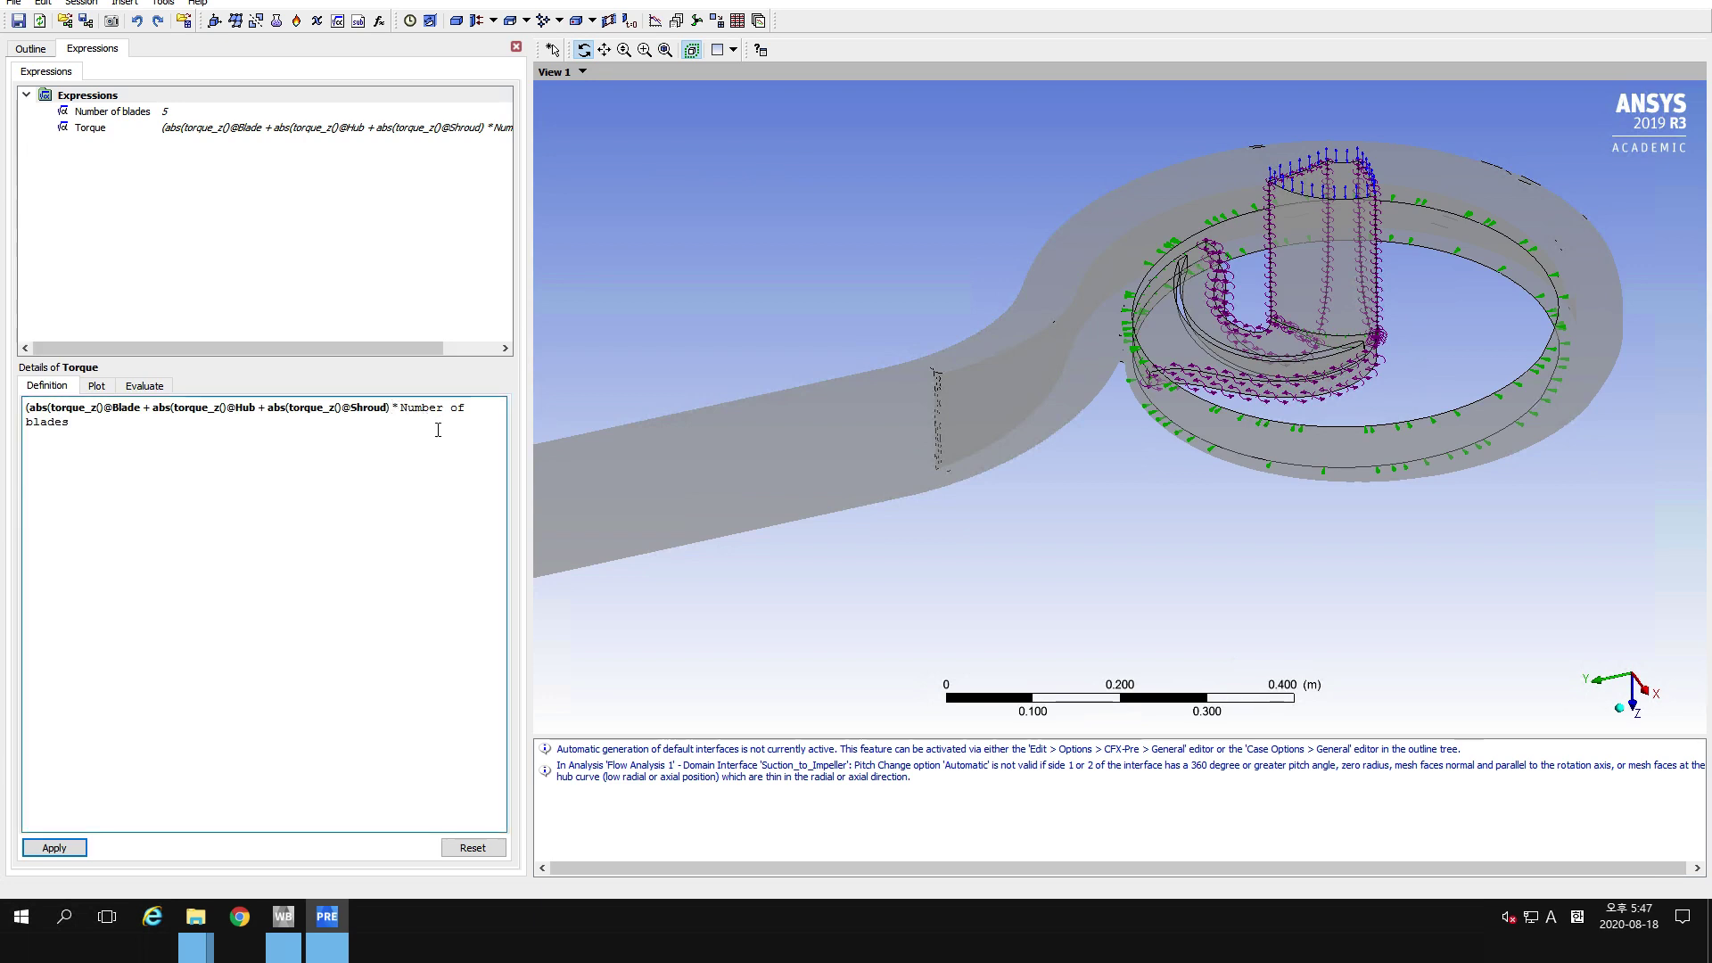
type(")")
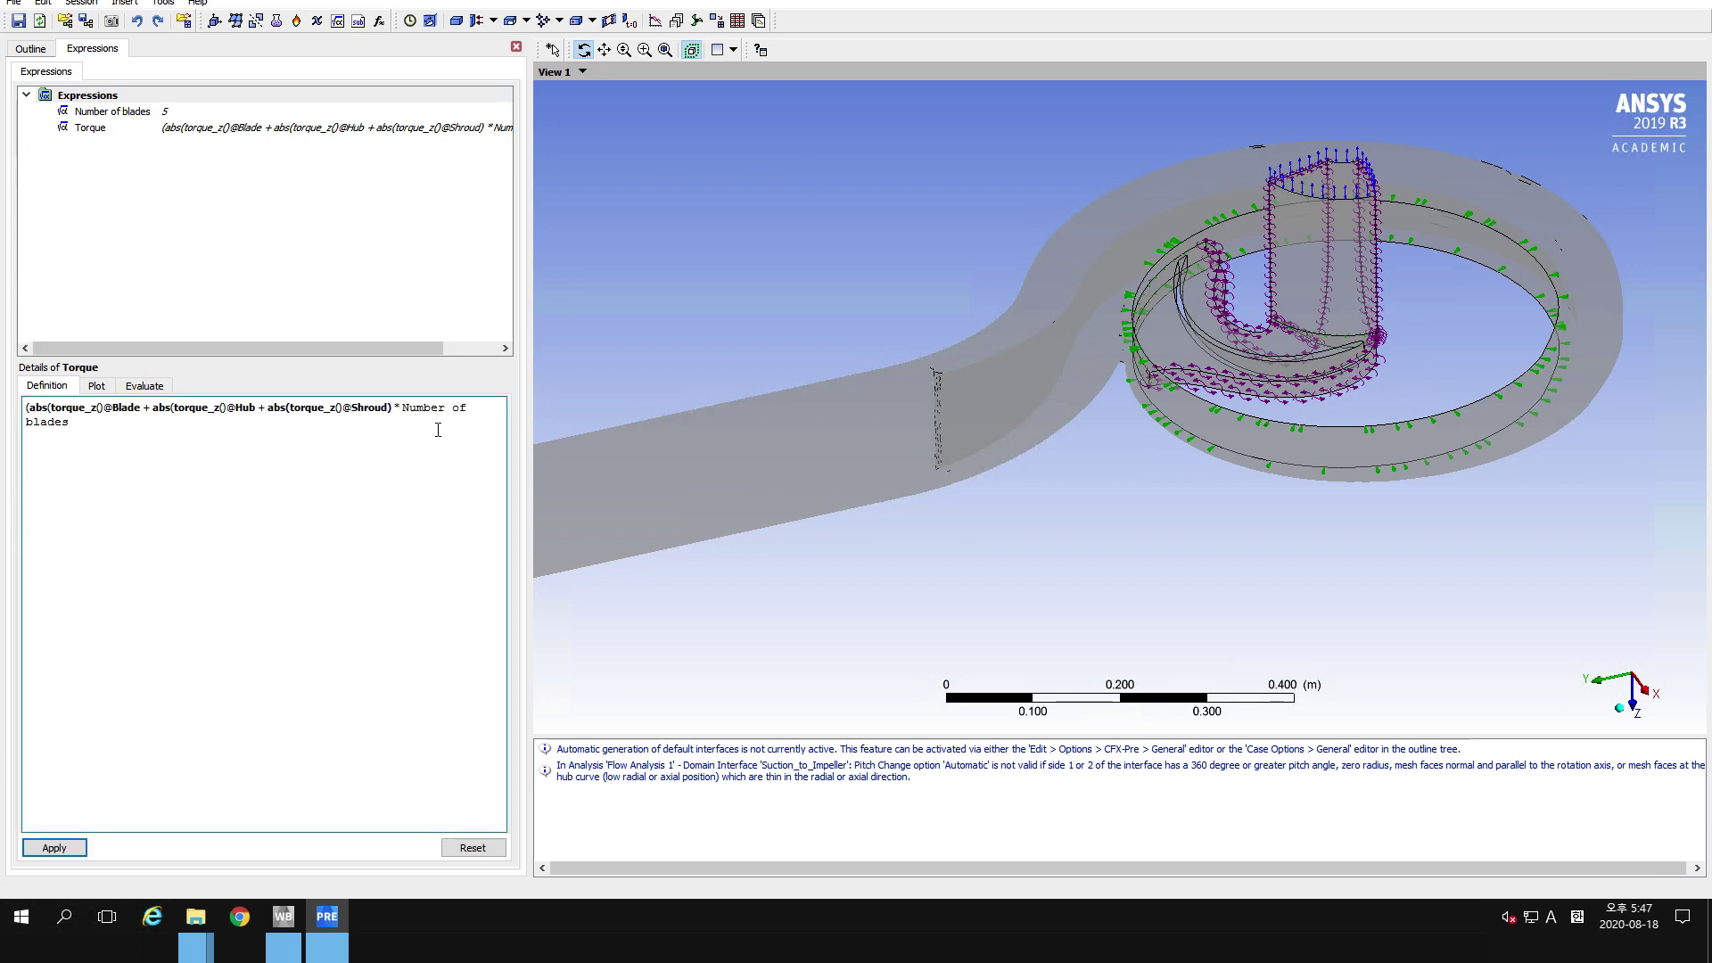
type(")")
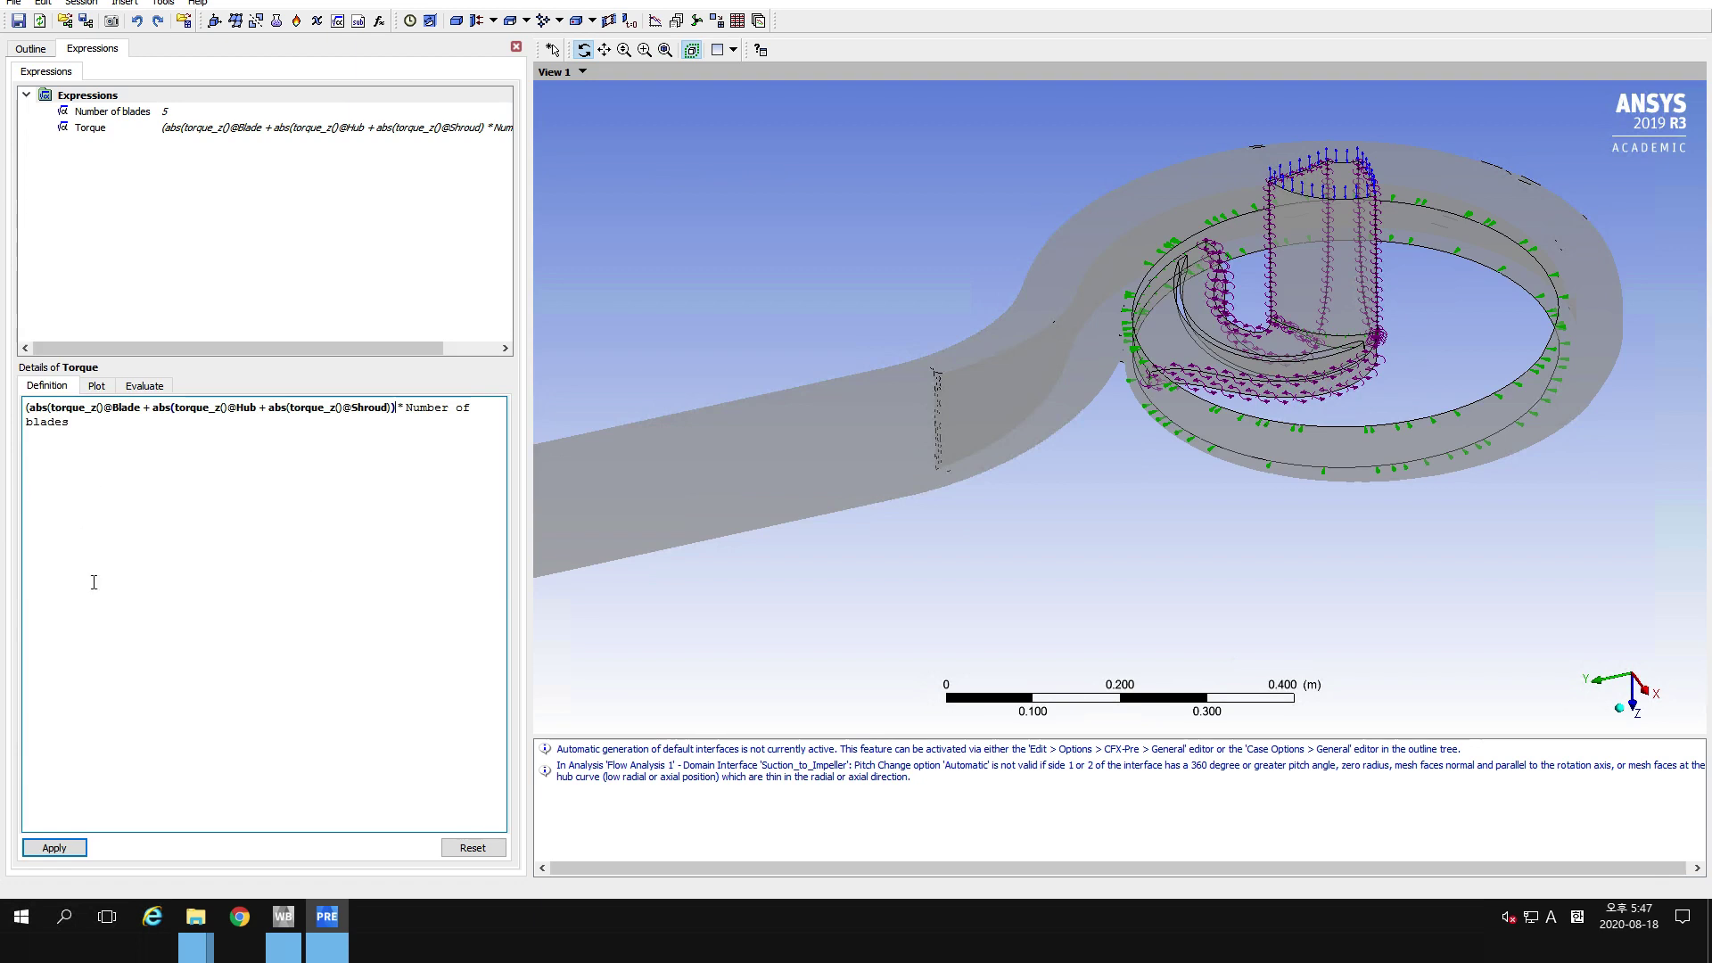
left_click(56, 847)
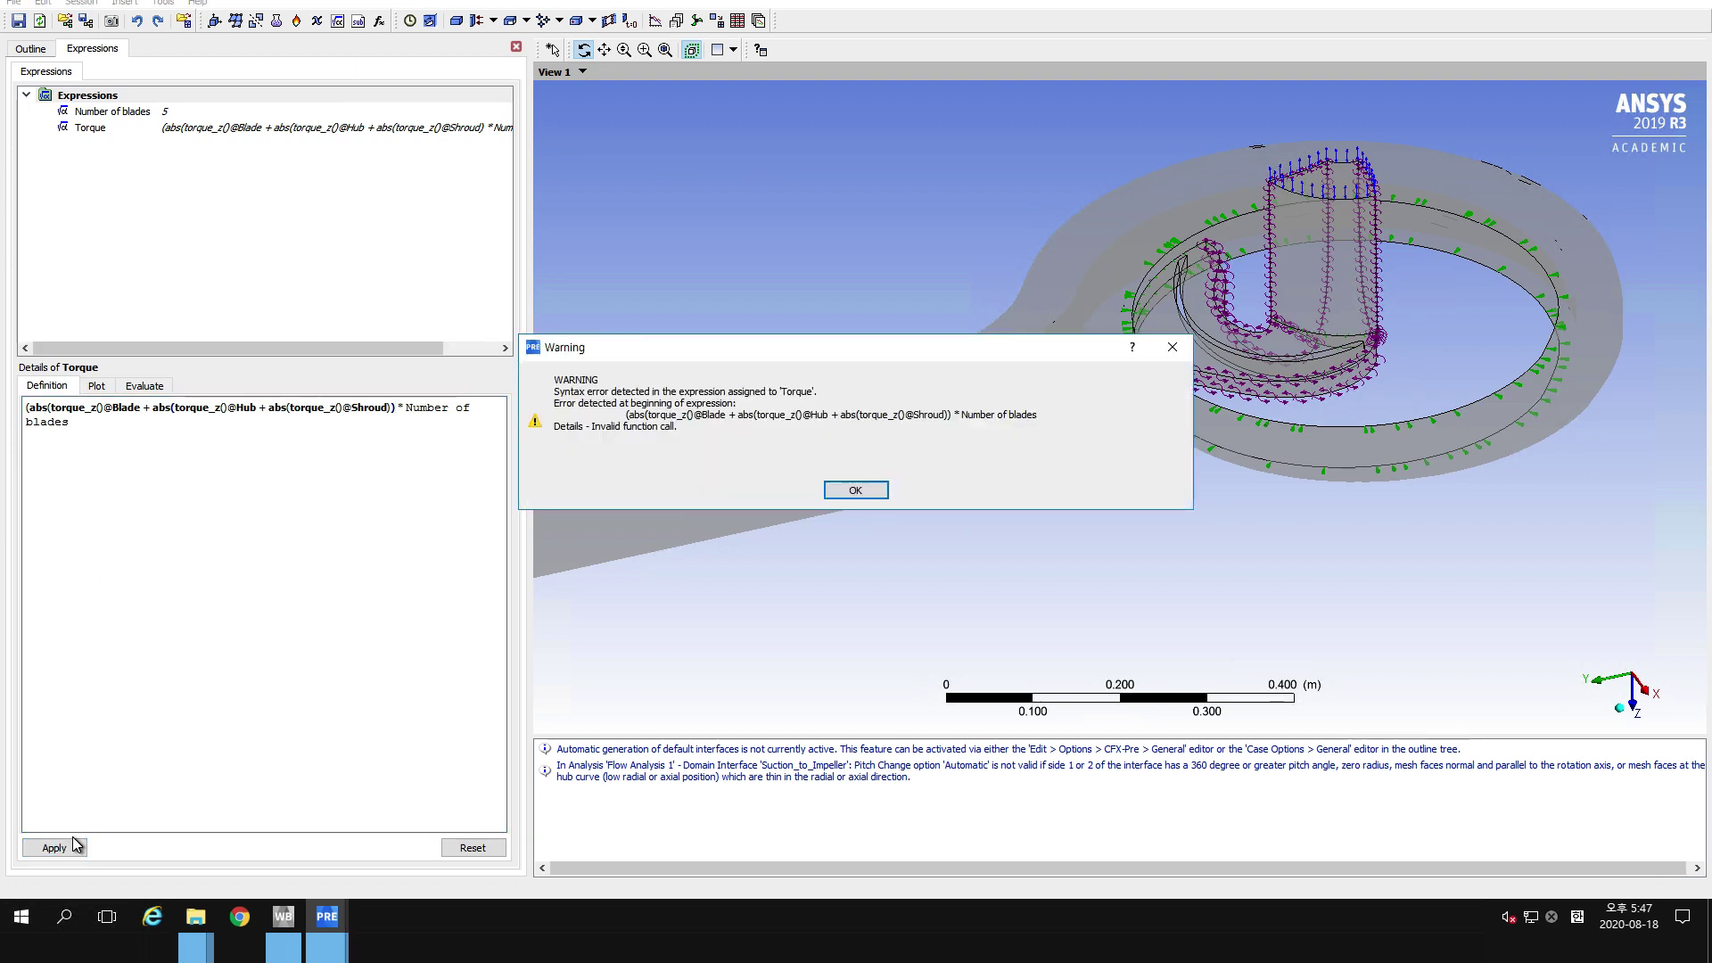
left_click(854, 491)
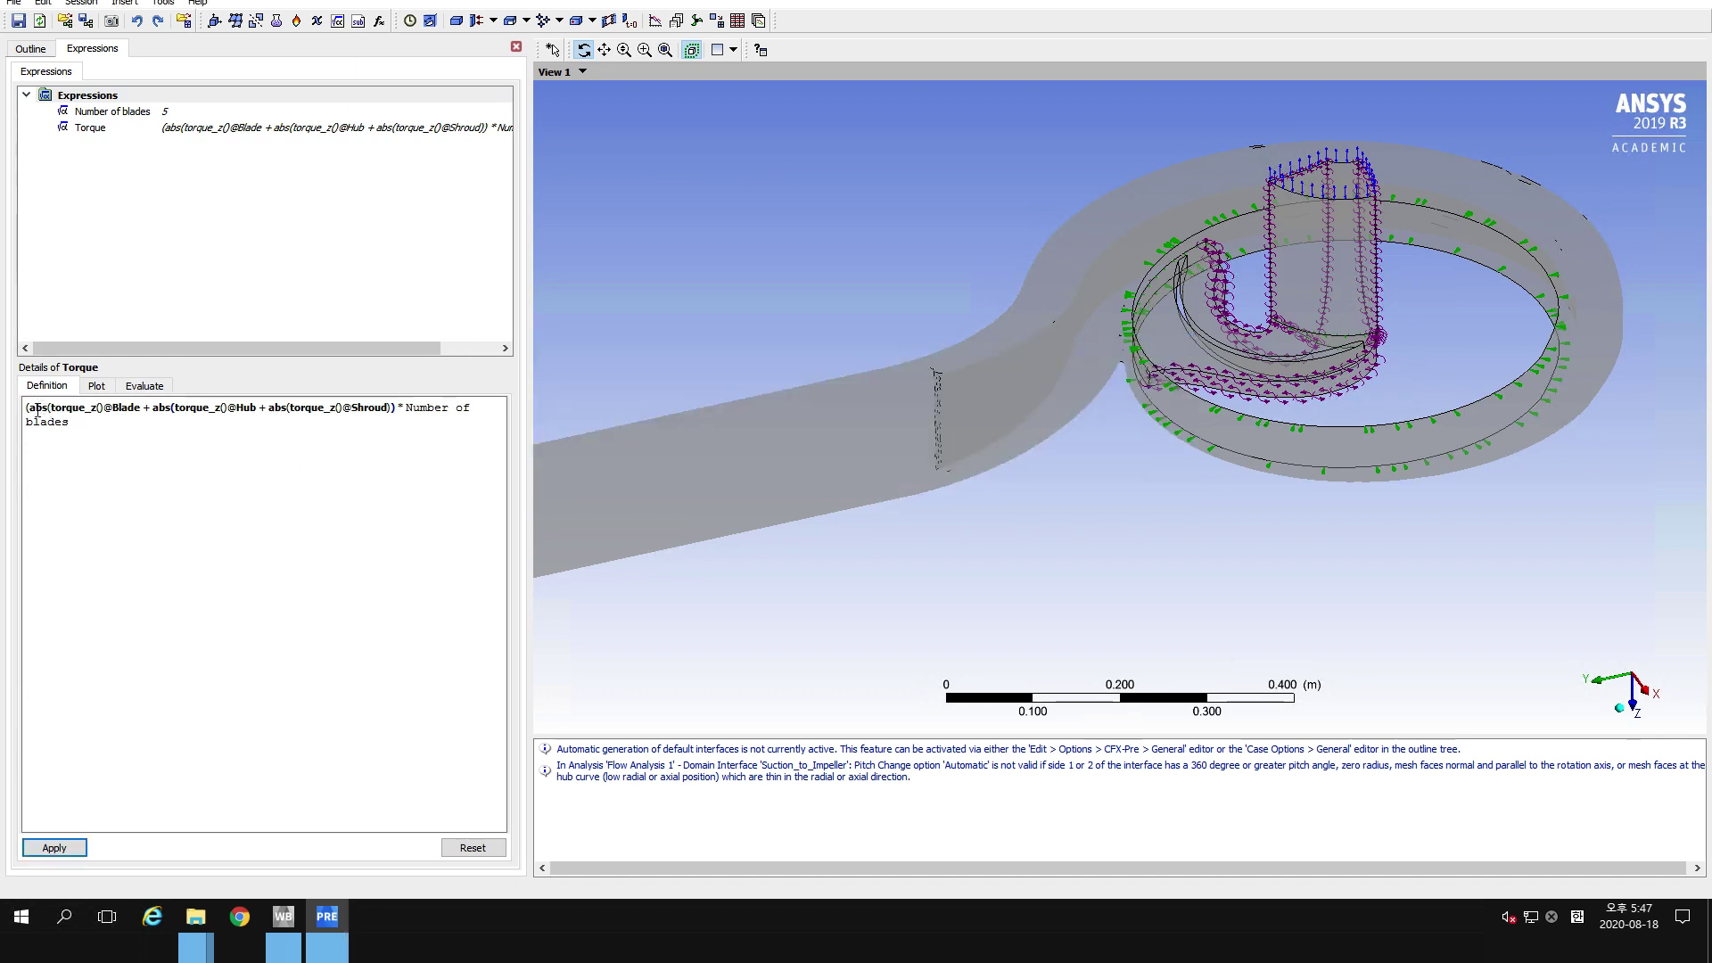
Add the missing closing parentheses after the Hub and Blade terms and apply the Torque expression.
left_click(257, 411)
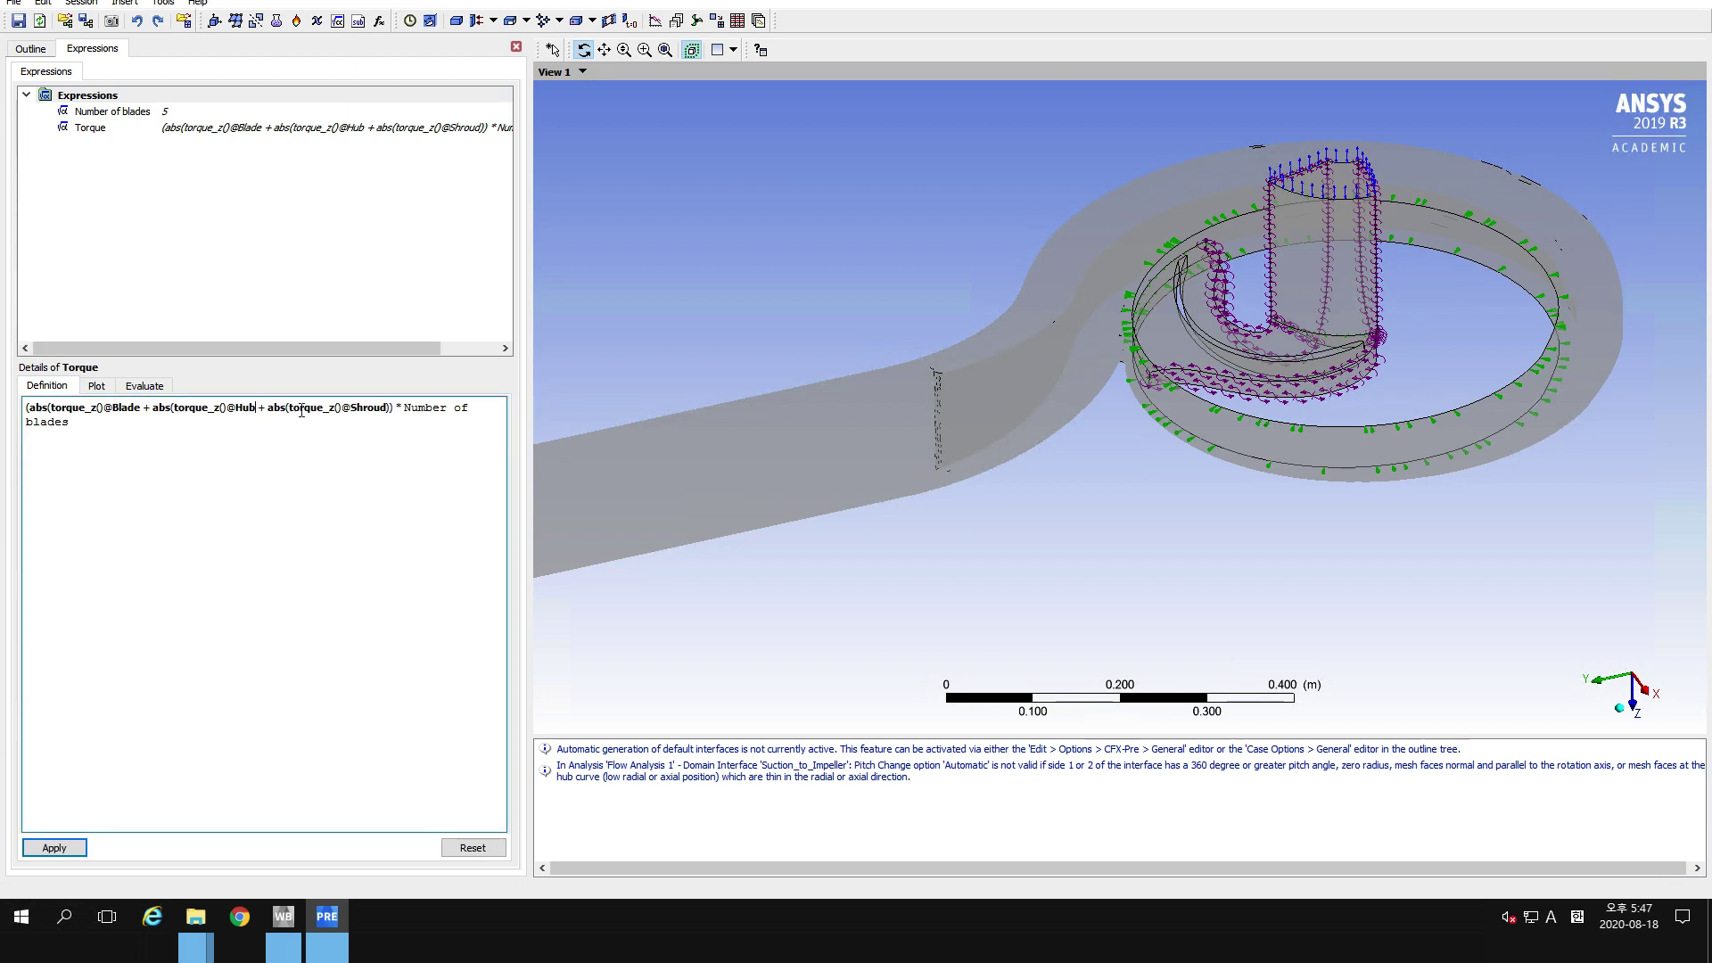
type(")")
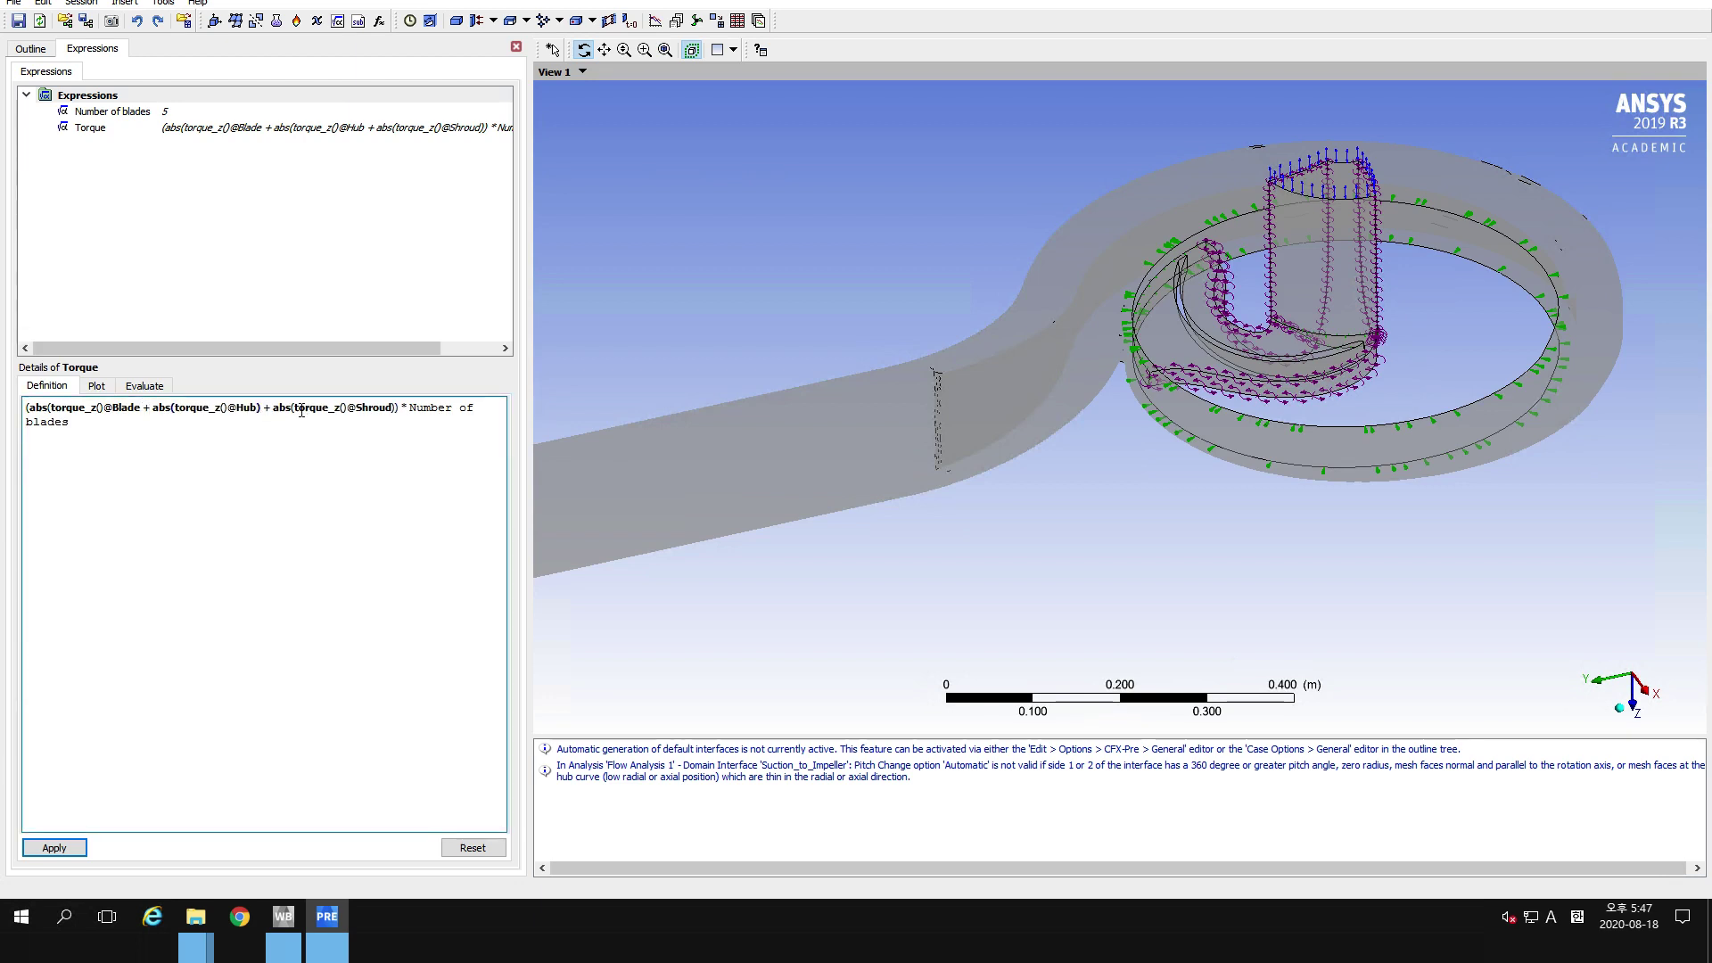
left_click(78, 846)
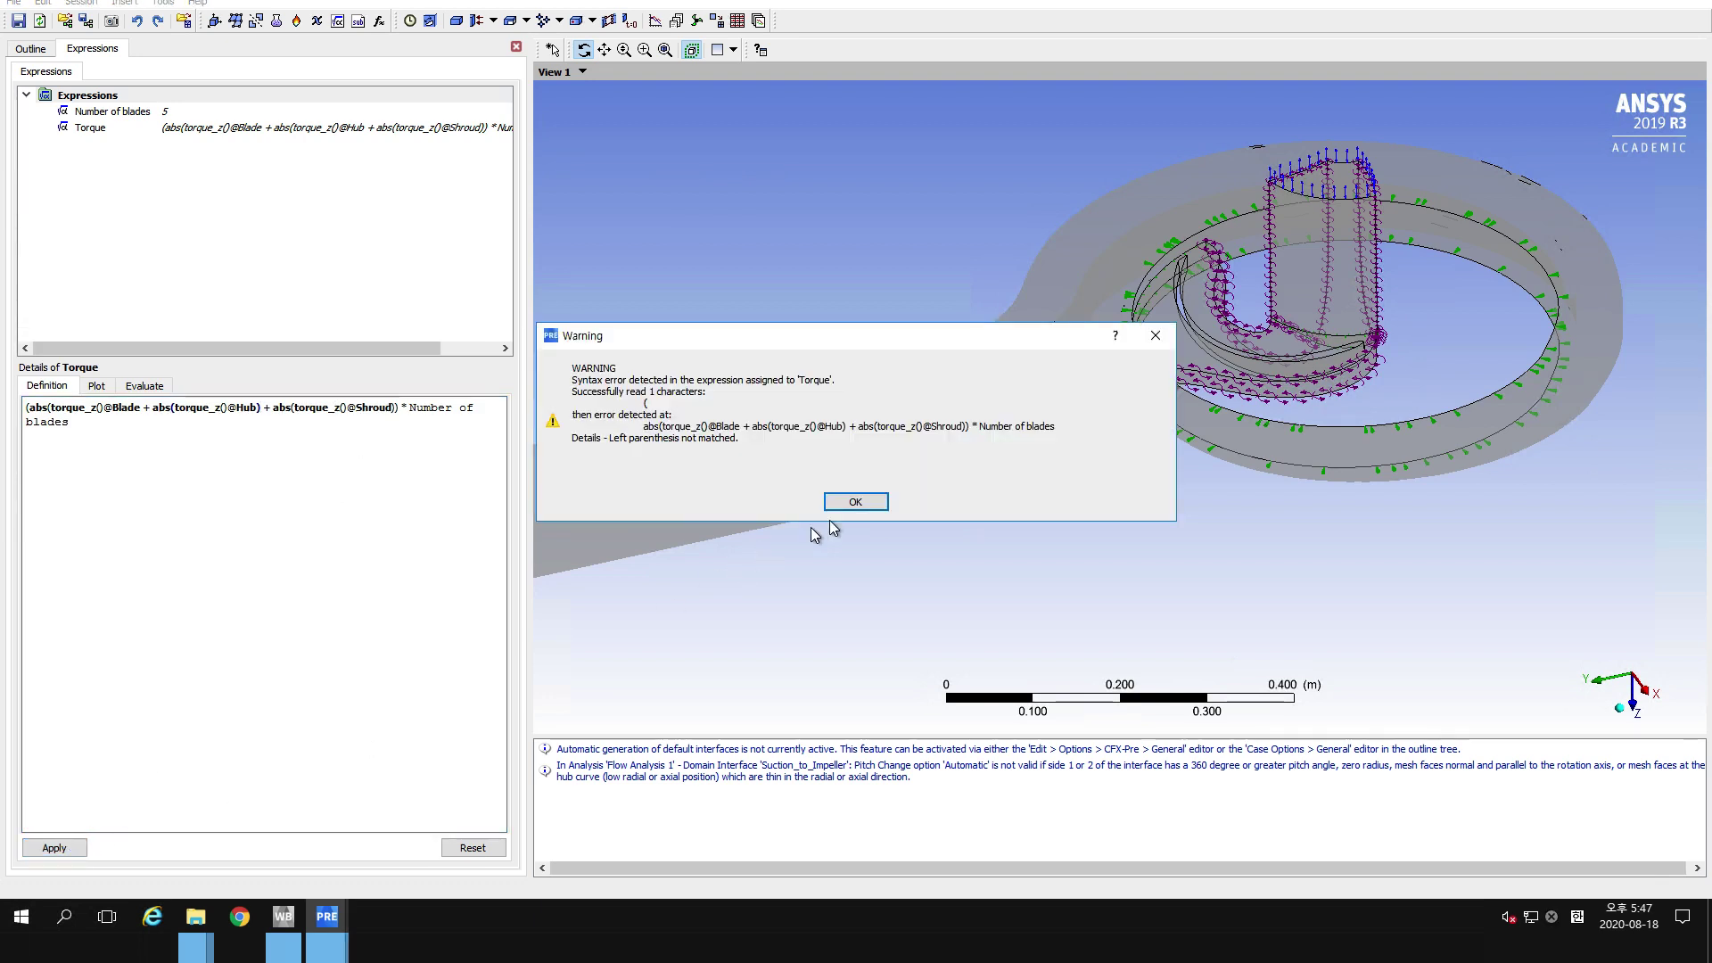
left_click(870, 501)
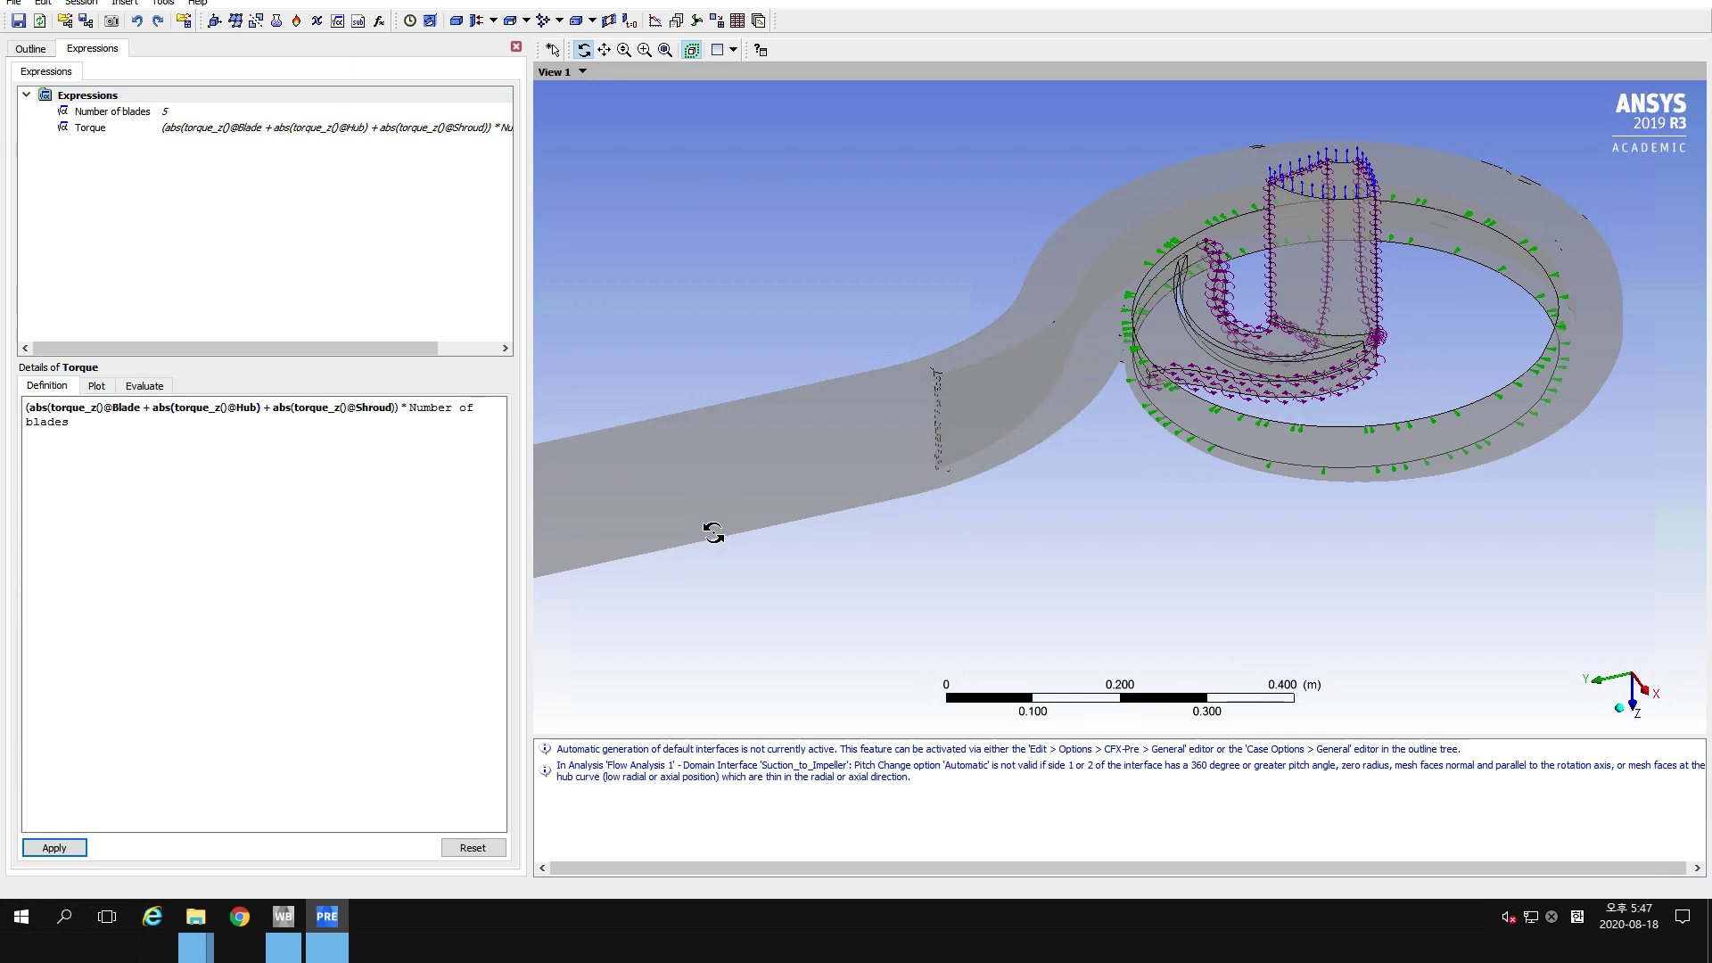
left_click(140, 407)
type(")")
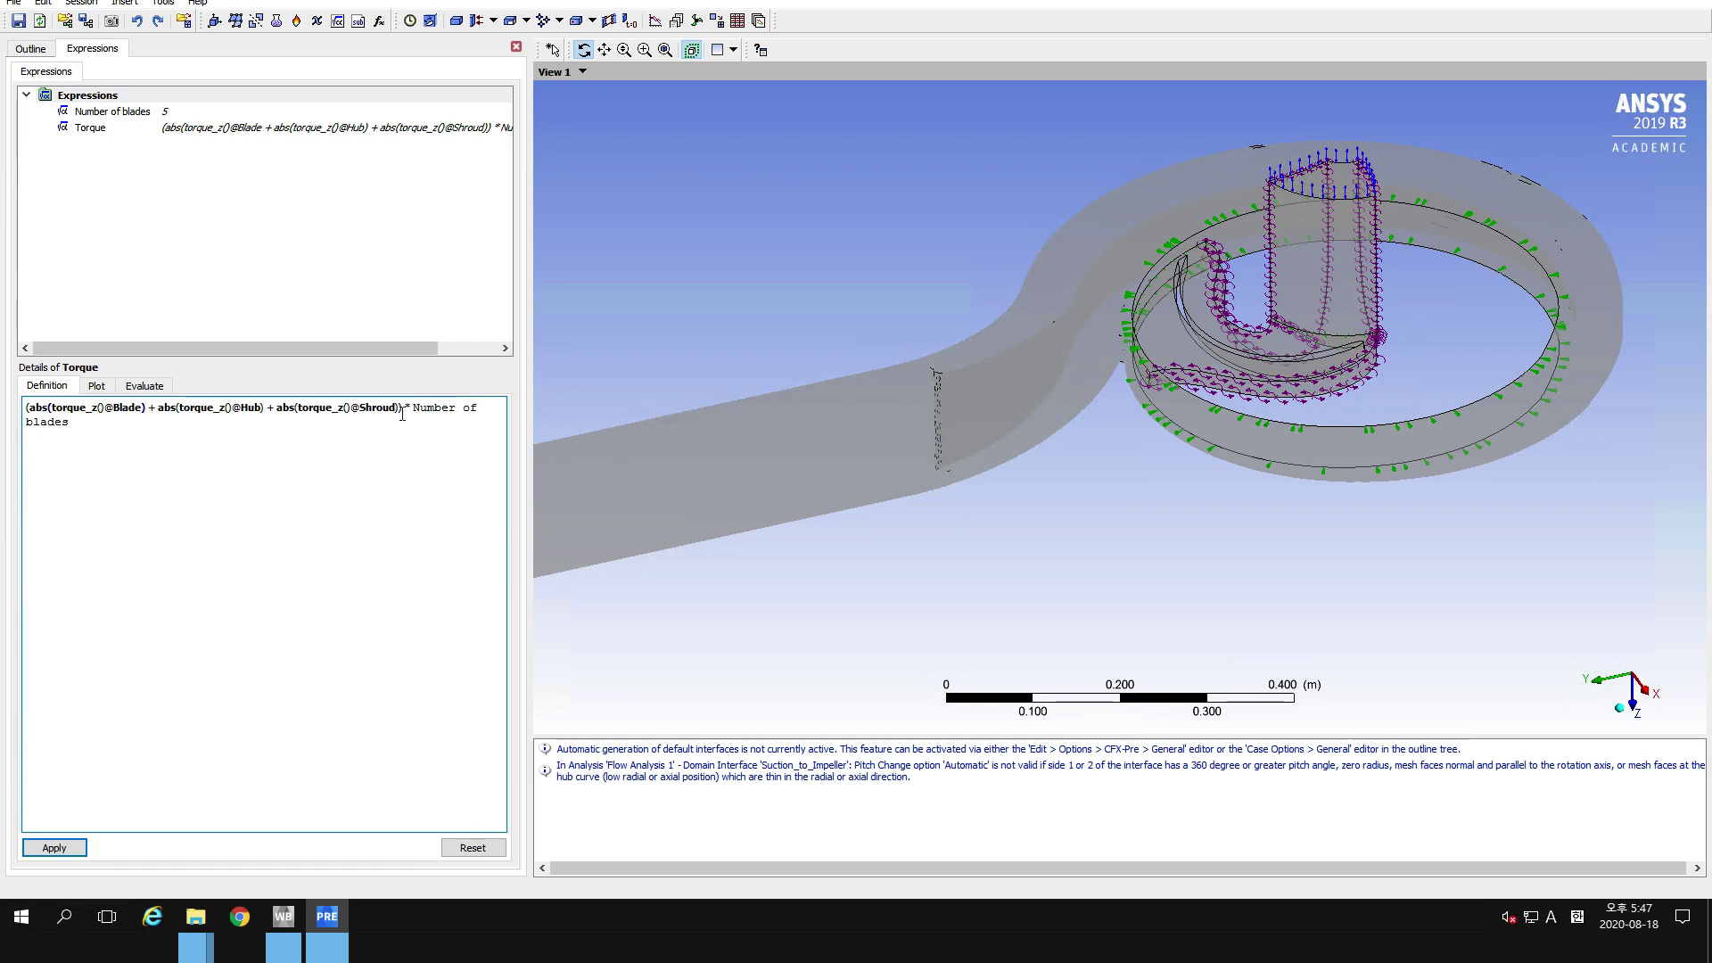
left_click(70, 848)
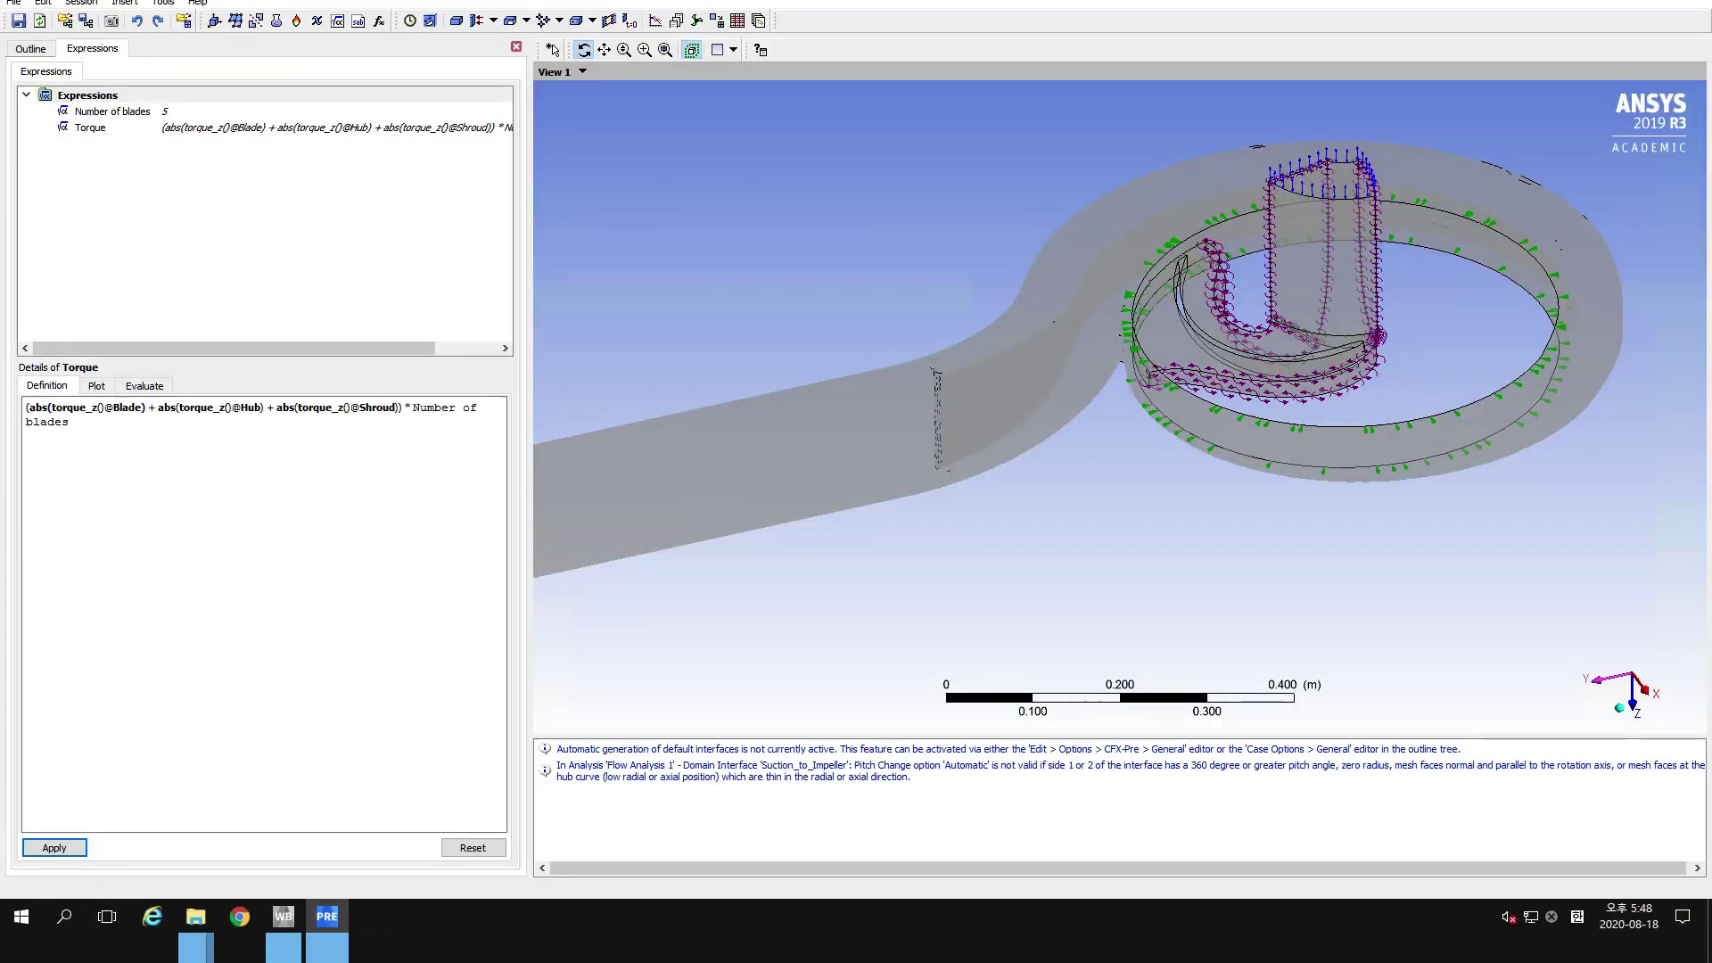
Create an expression named head, defined as "(massFlowAve(Total Pressure in Stn Frame)@ Outlet - massFlowAve(Total Pressure in Stn Frame)@ Inlet) / (dens * g)".
left_click(118, 98)
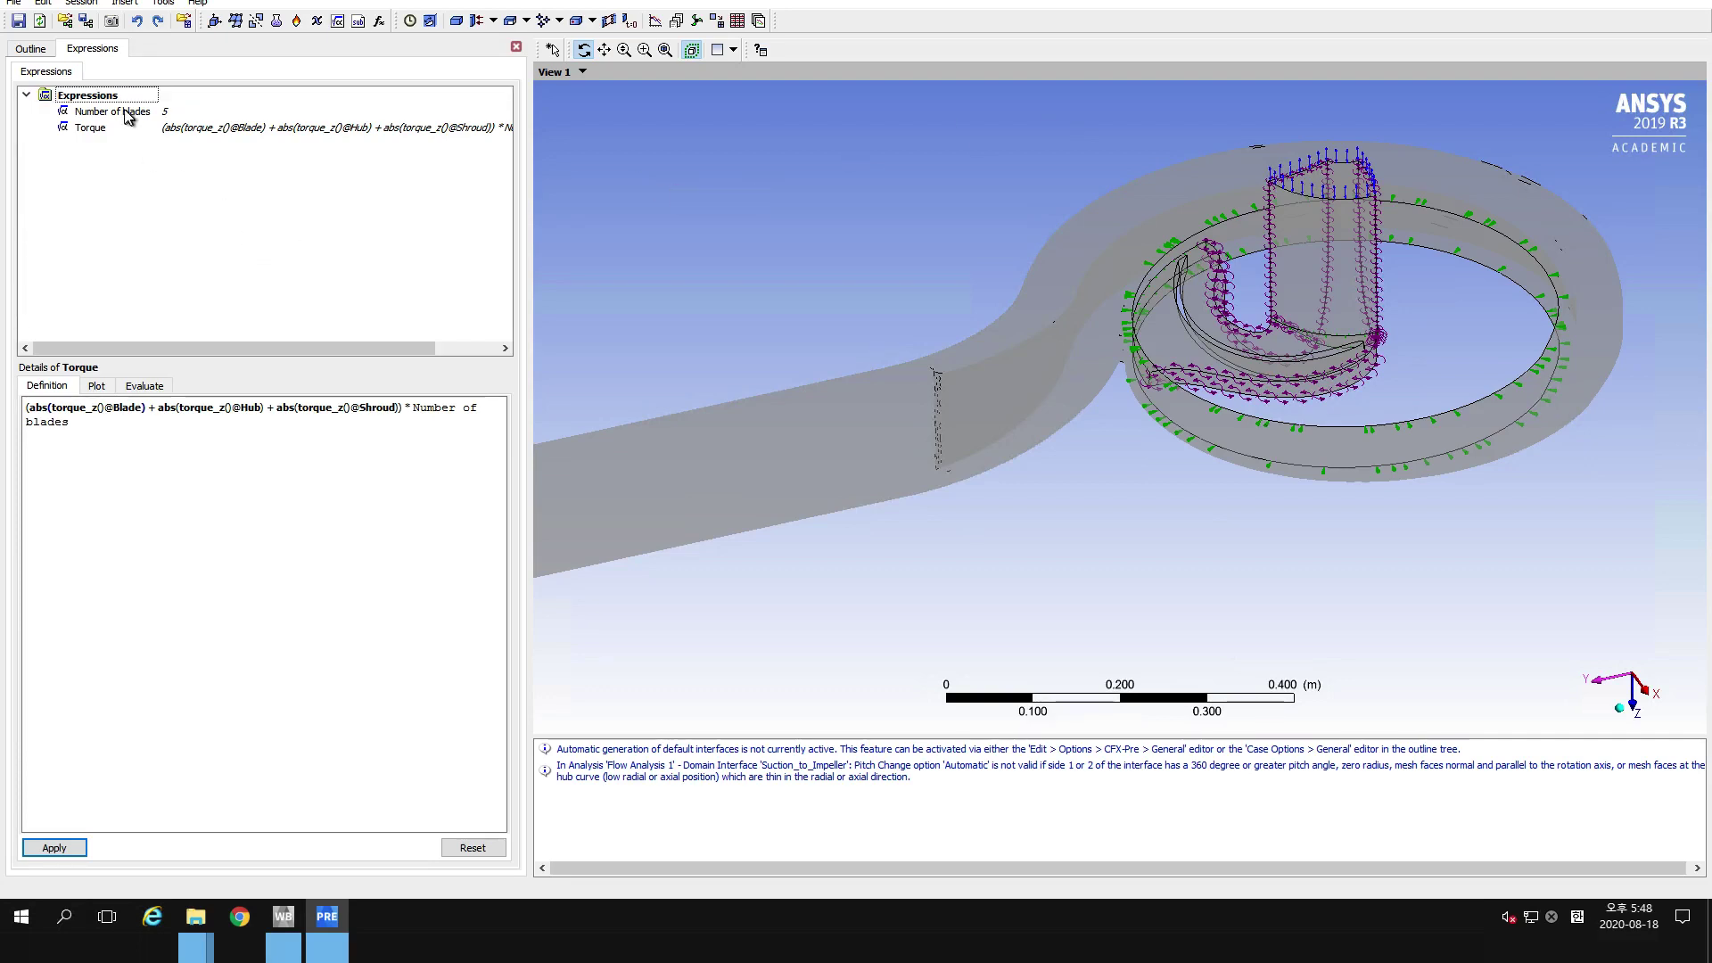
right_click(120, 102)
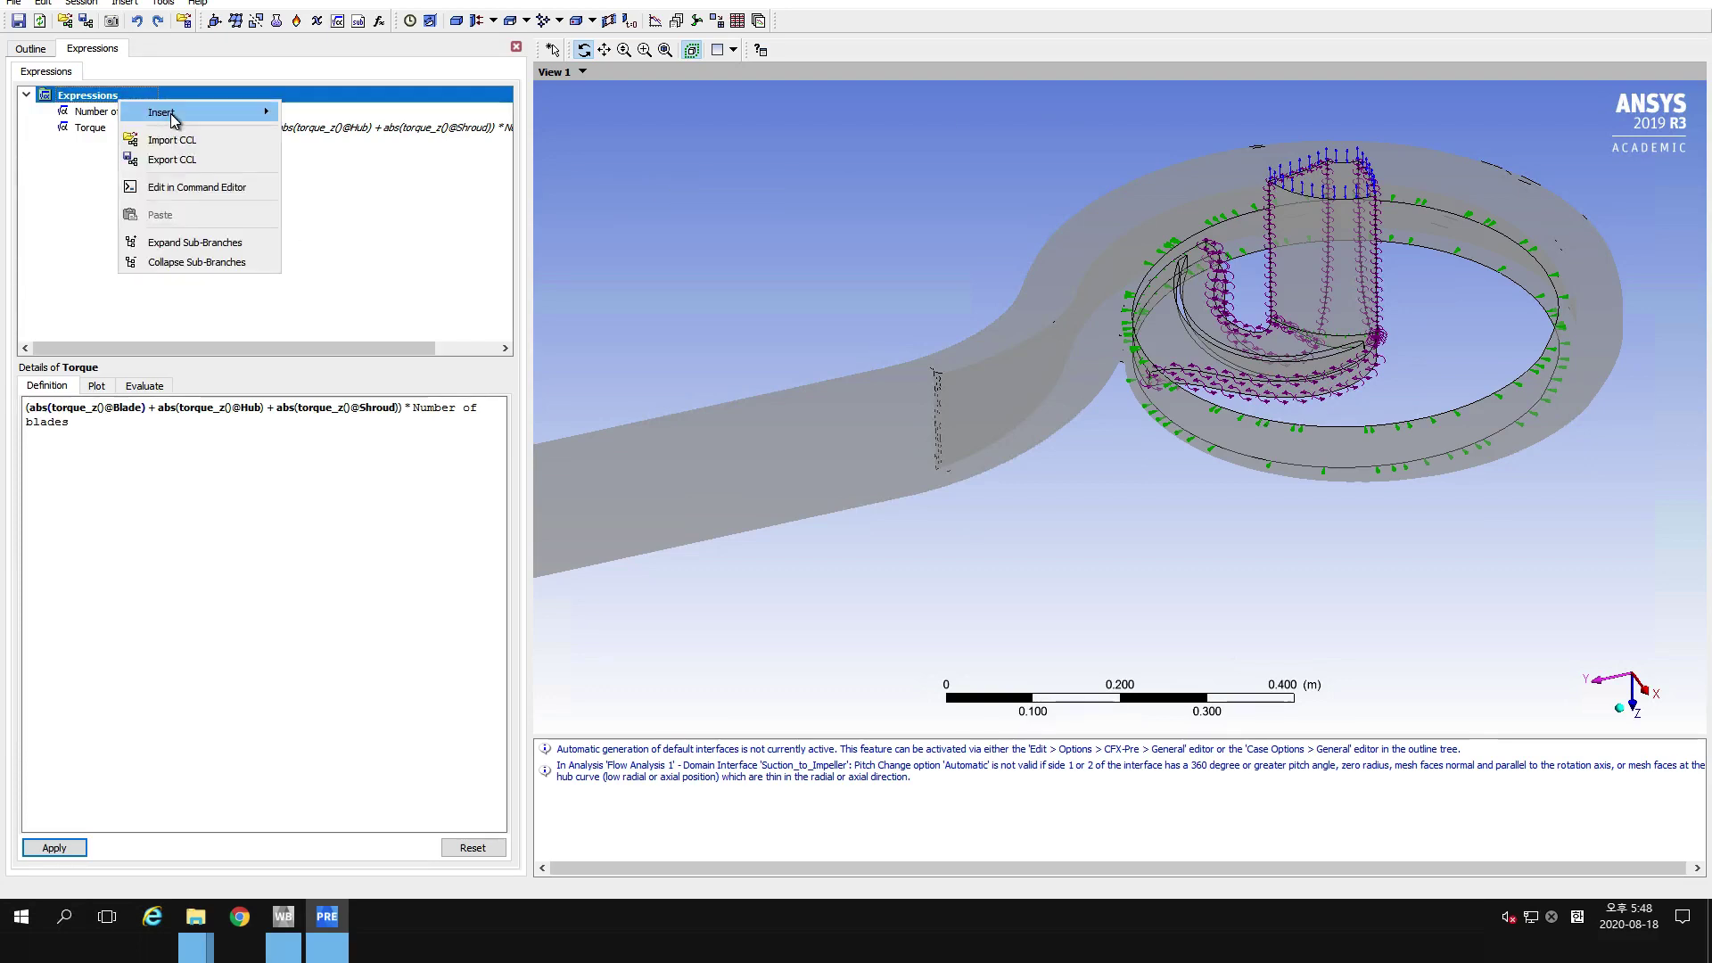
left_click(308, 115)
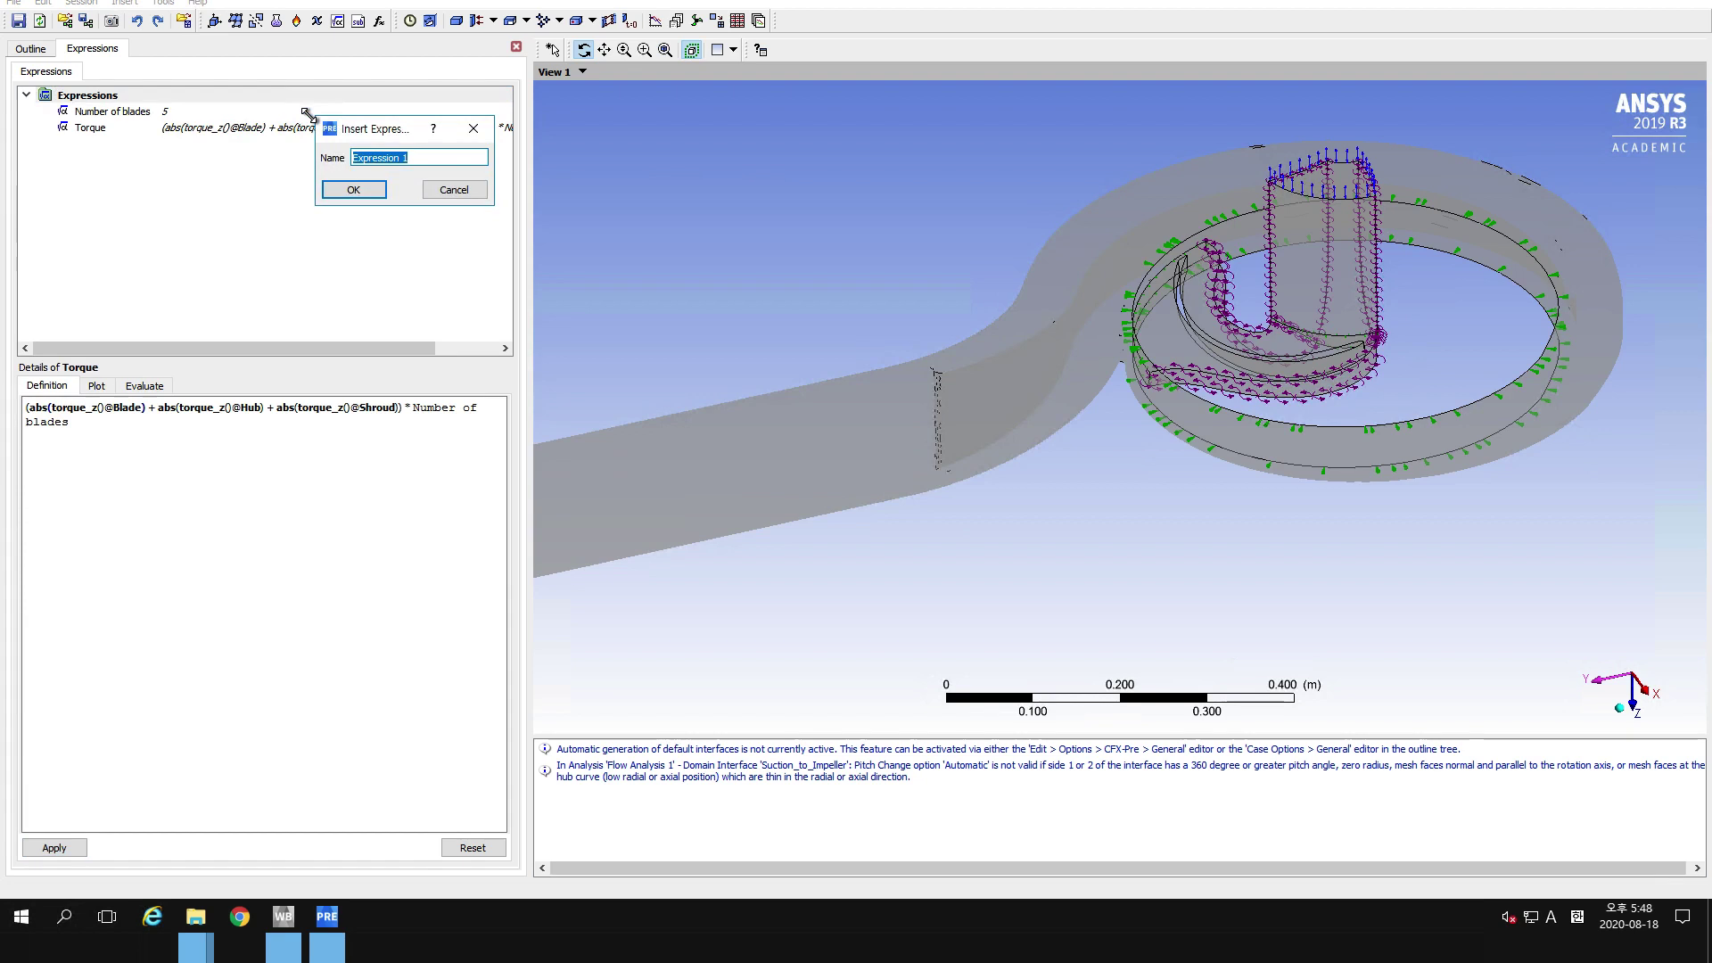
type("head")
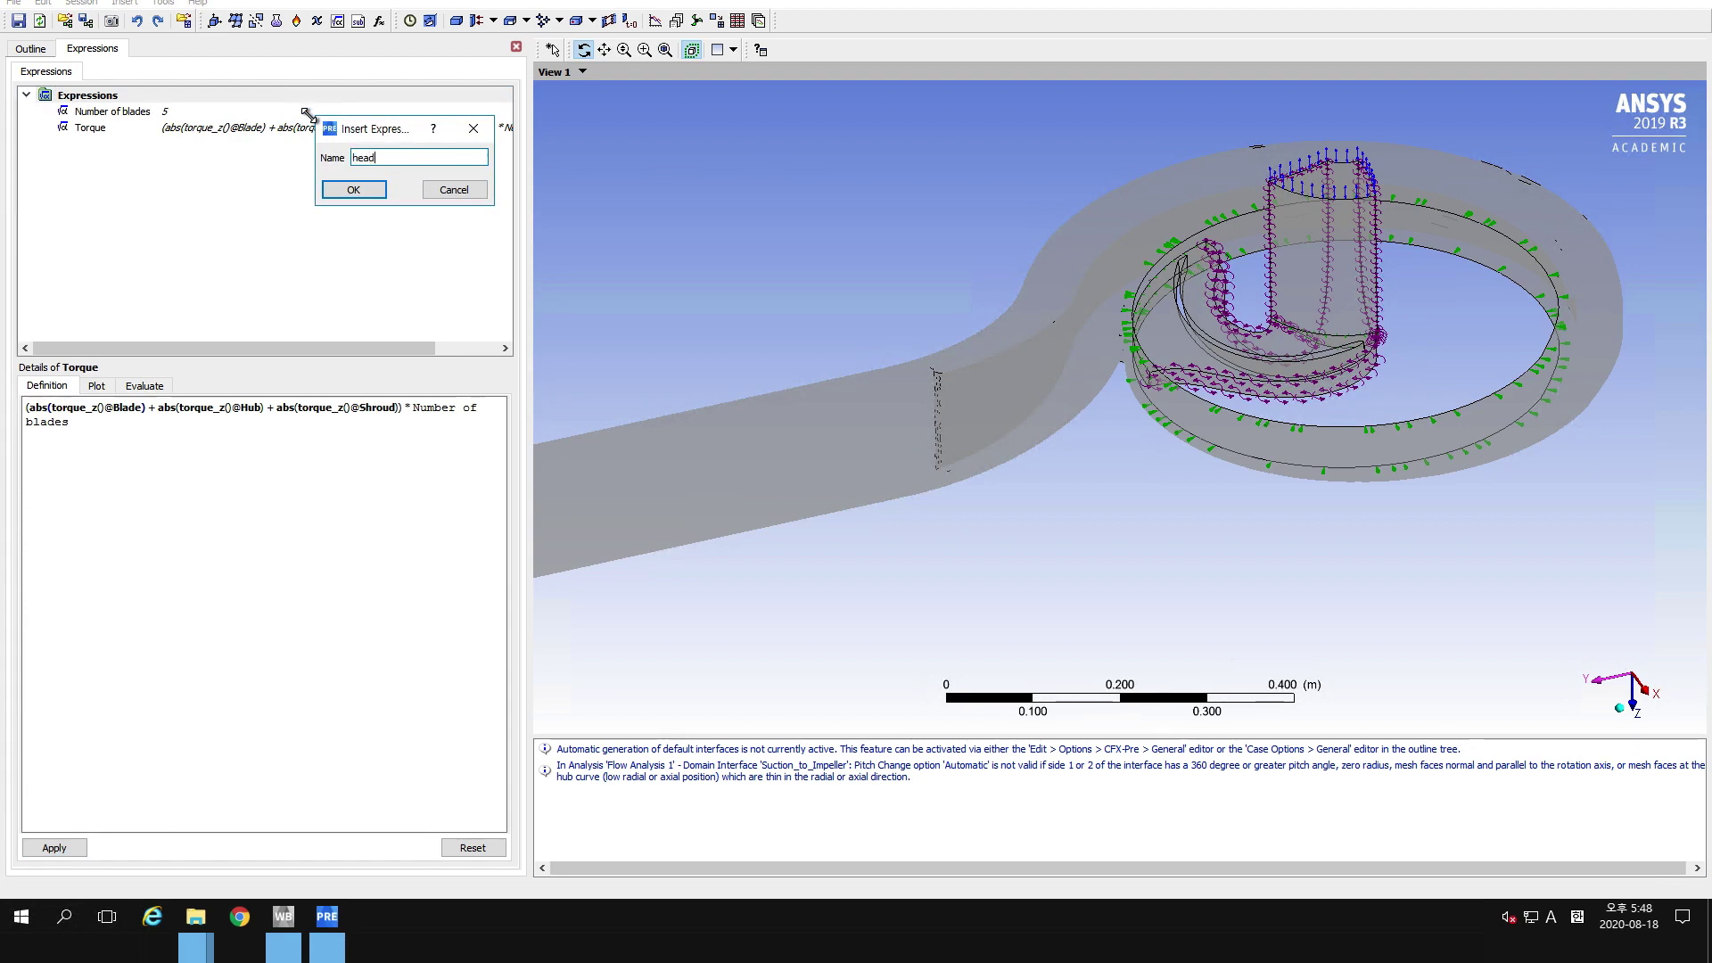
key("Return")
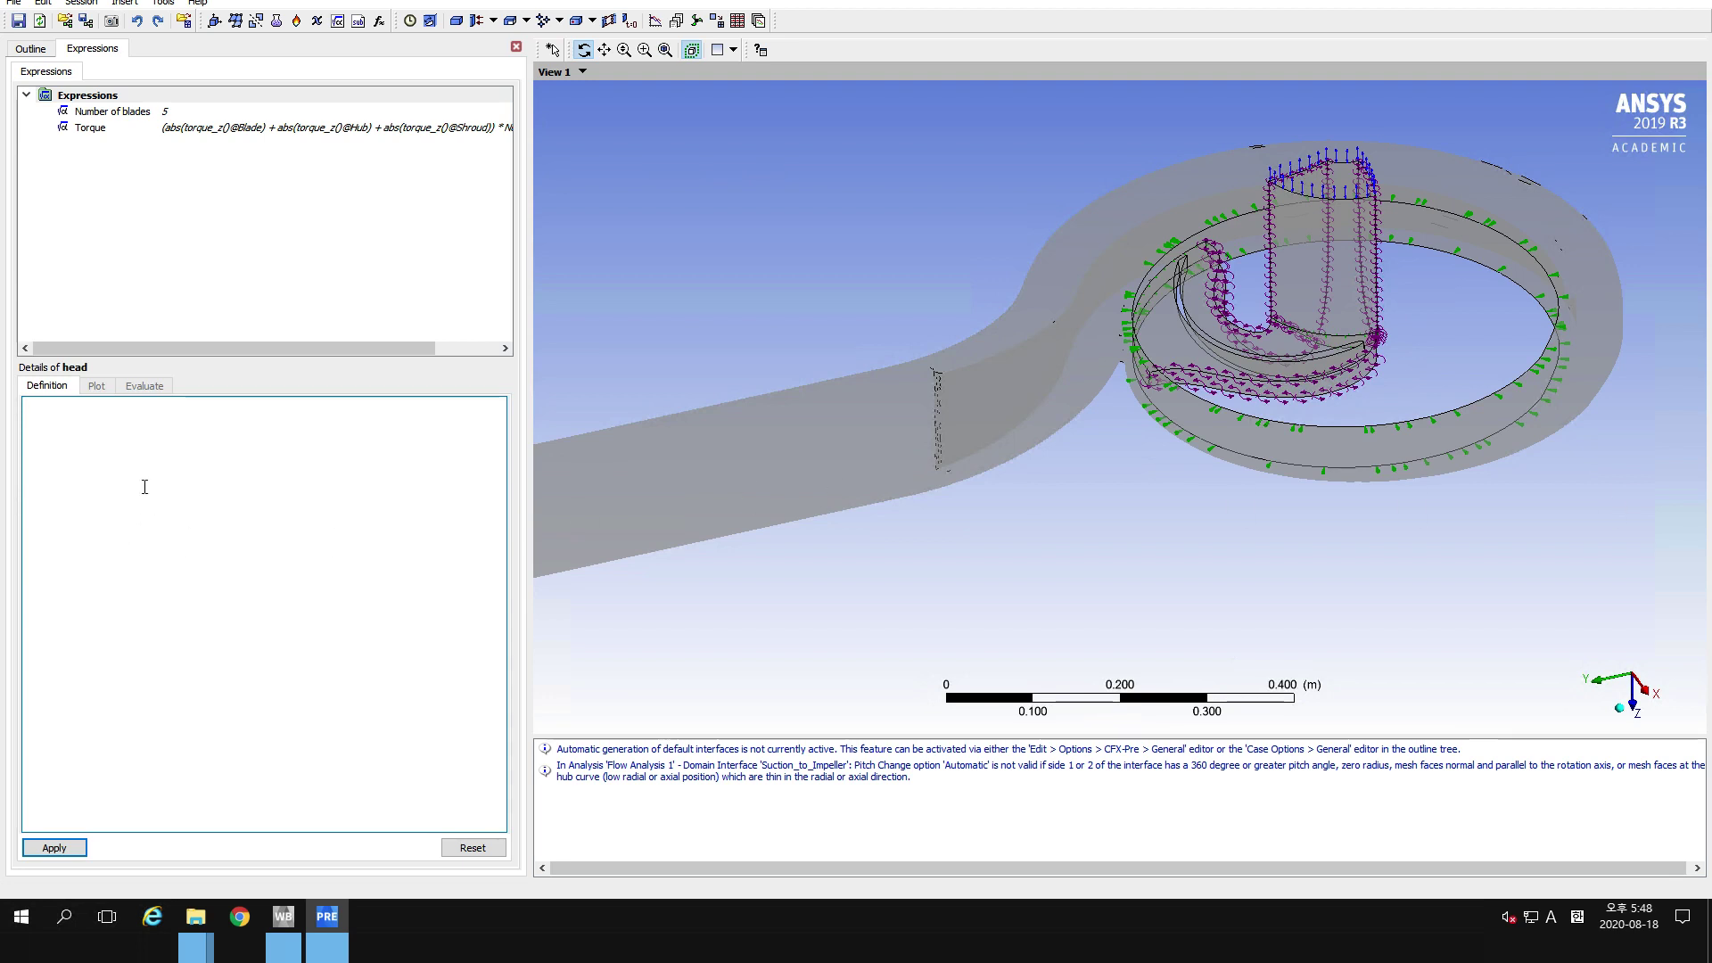
type("(massFlowAve(Total Pressure in Stn Frame)@ Outlet - massFlowAve(Total Pressure in Stn Frame)@ Inlet) / (dens * g)")
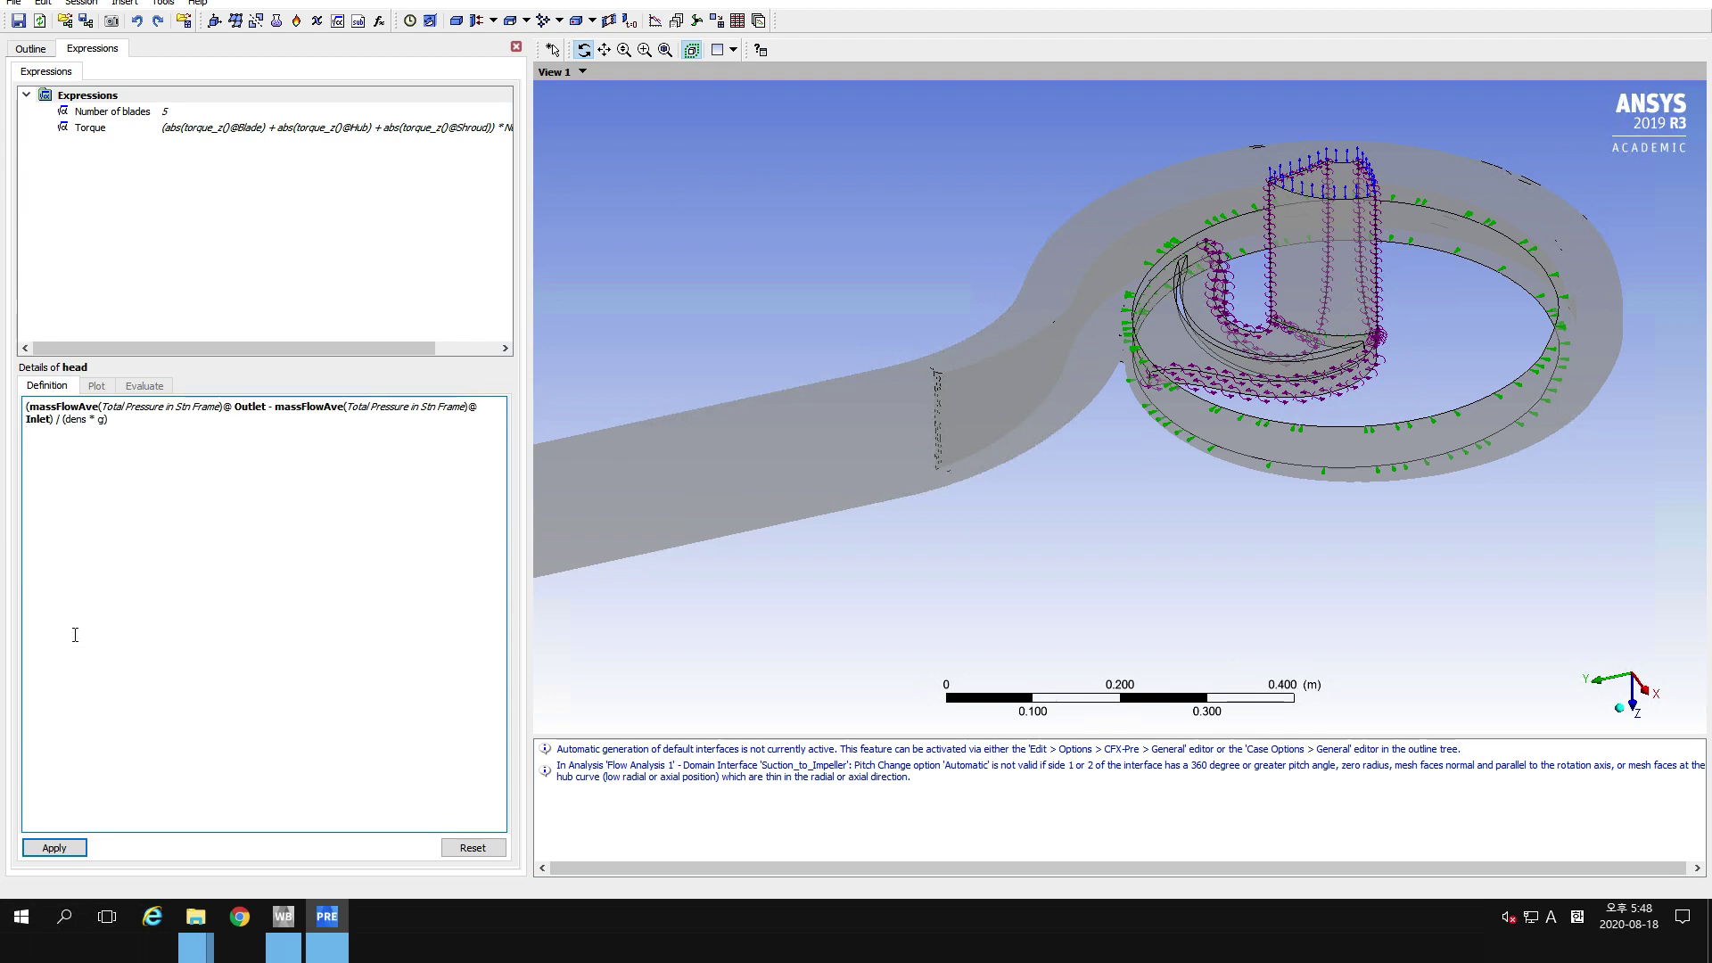
left_click(37, 847)
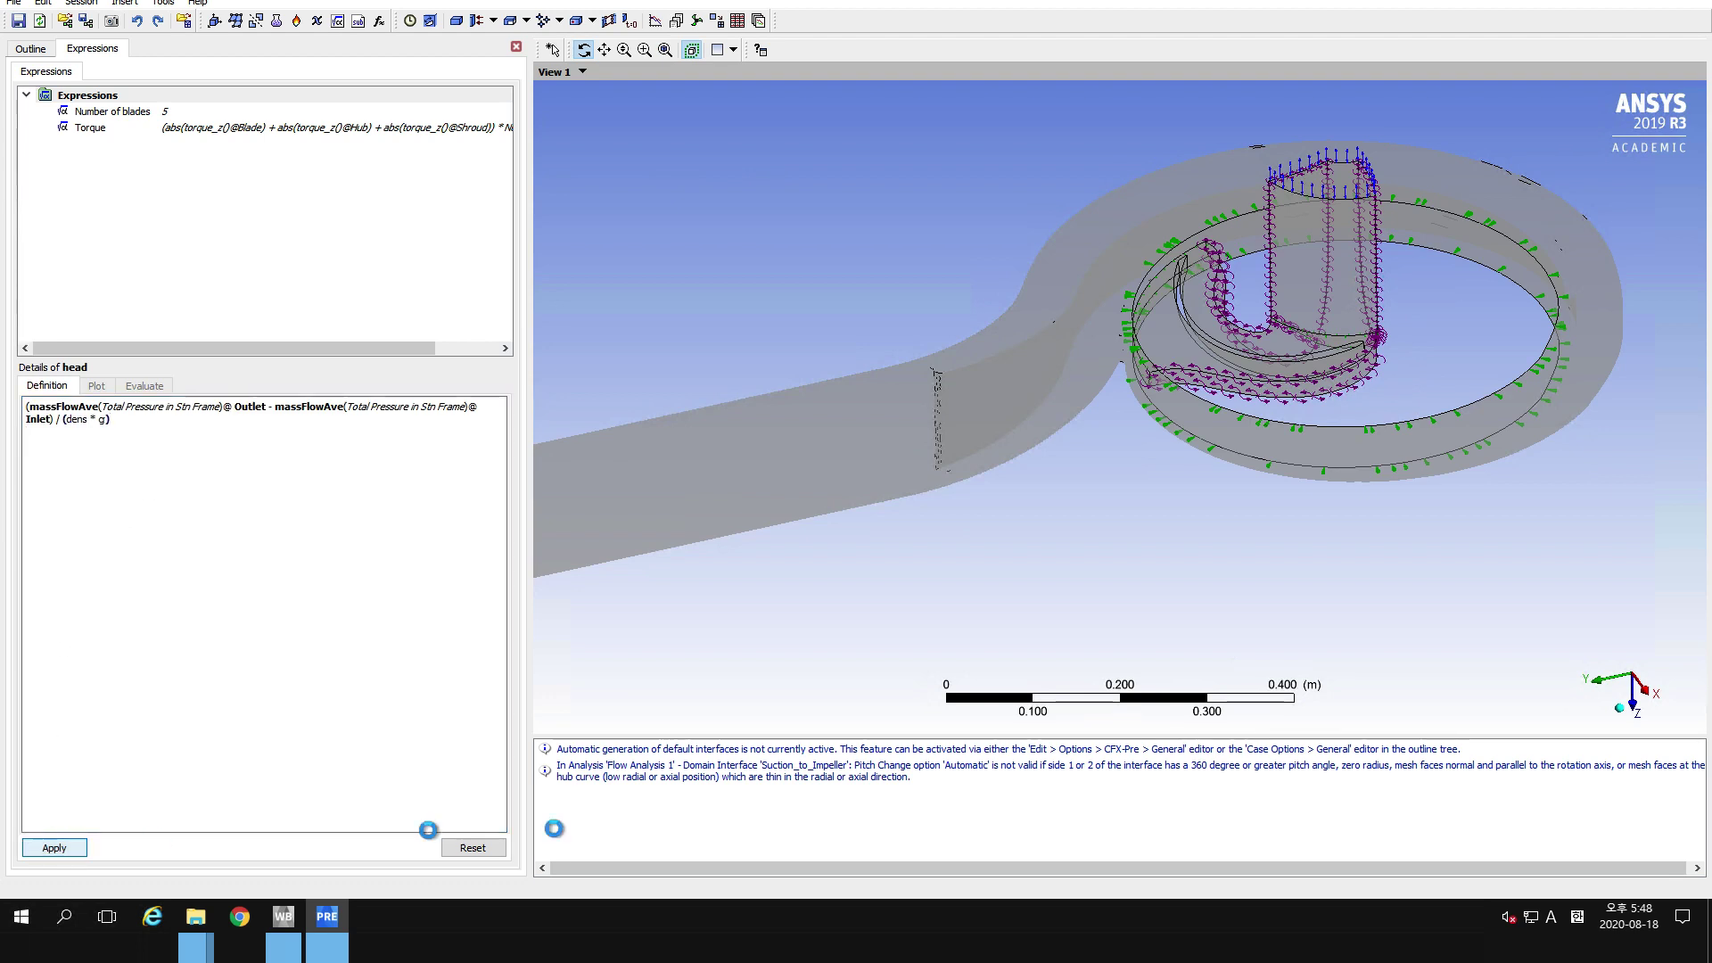
Insert a new expression named dens.
left_click(105, 103)
right_click(98, 102)
mouse_move(143, 113)
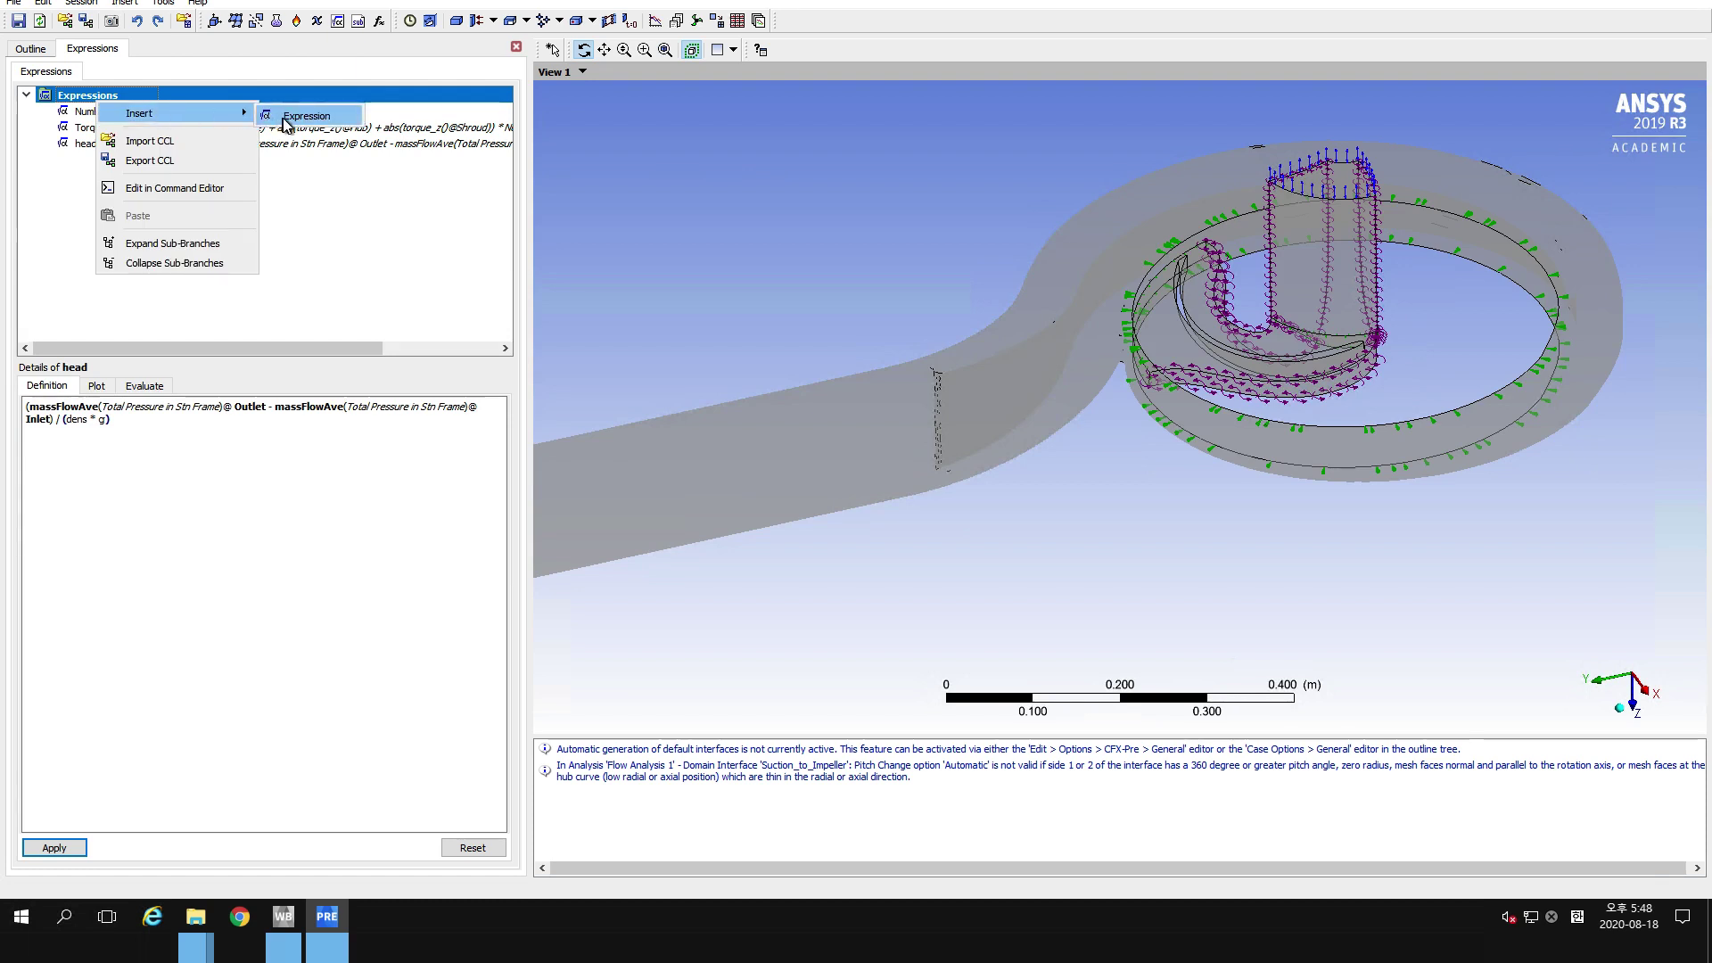
left_click(283, 119)
type("dens")
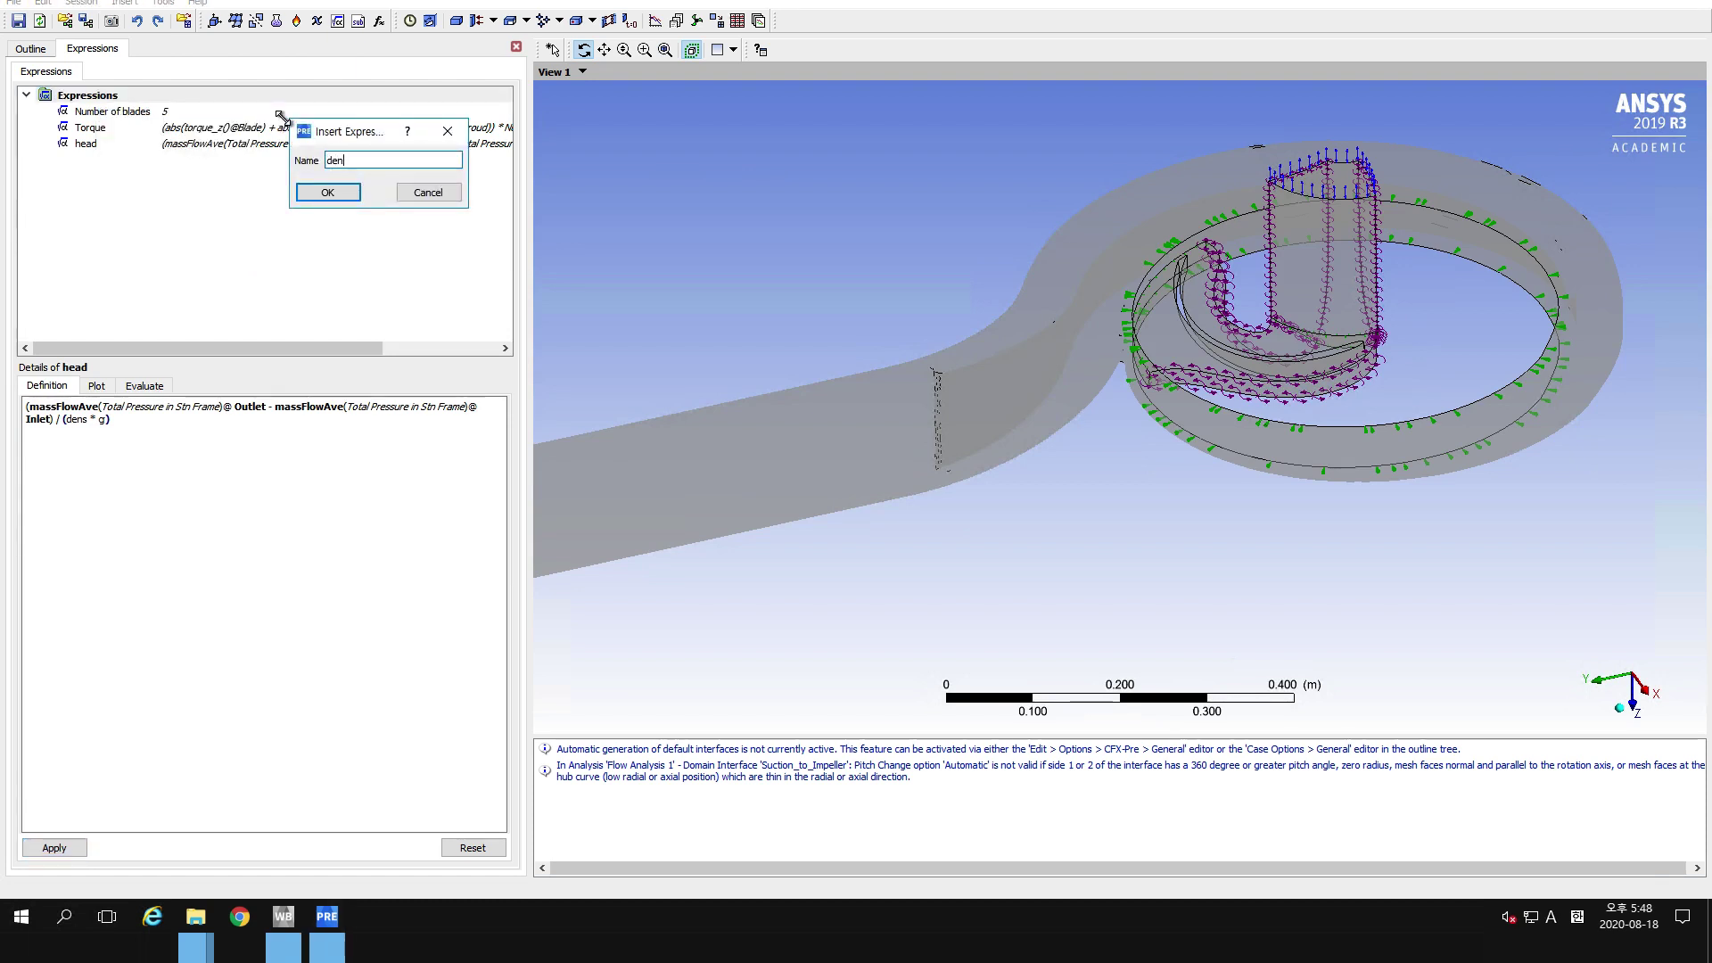
left_click(325, 192)
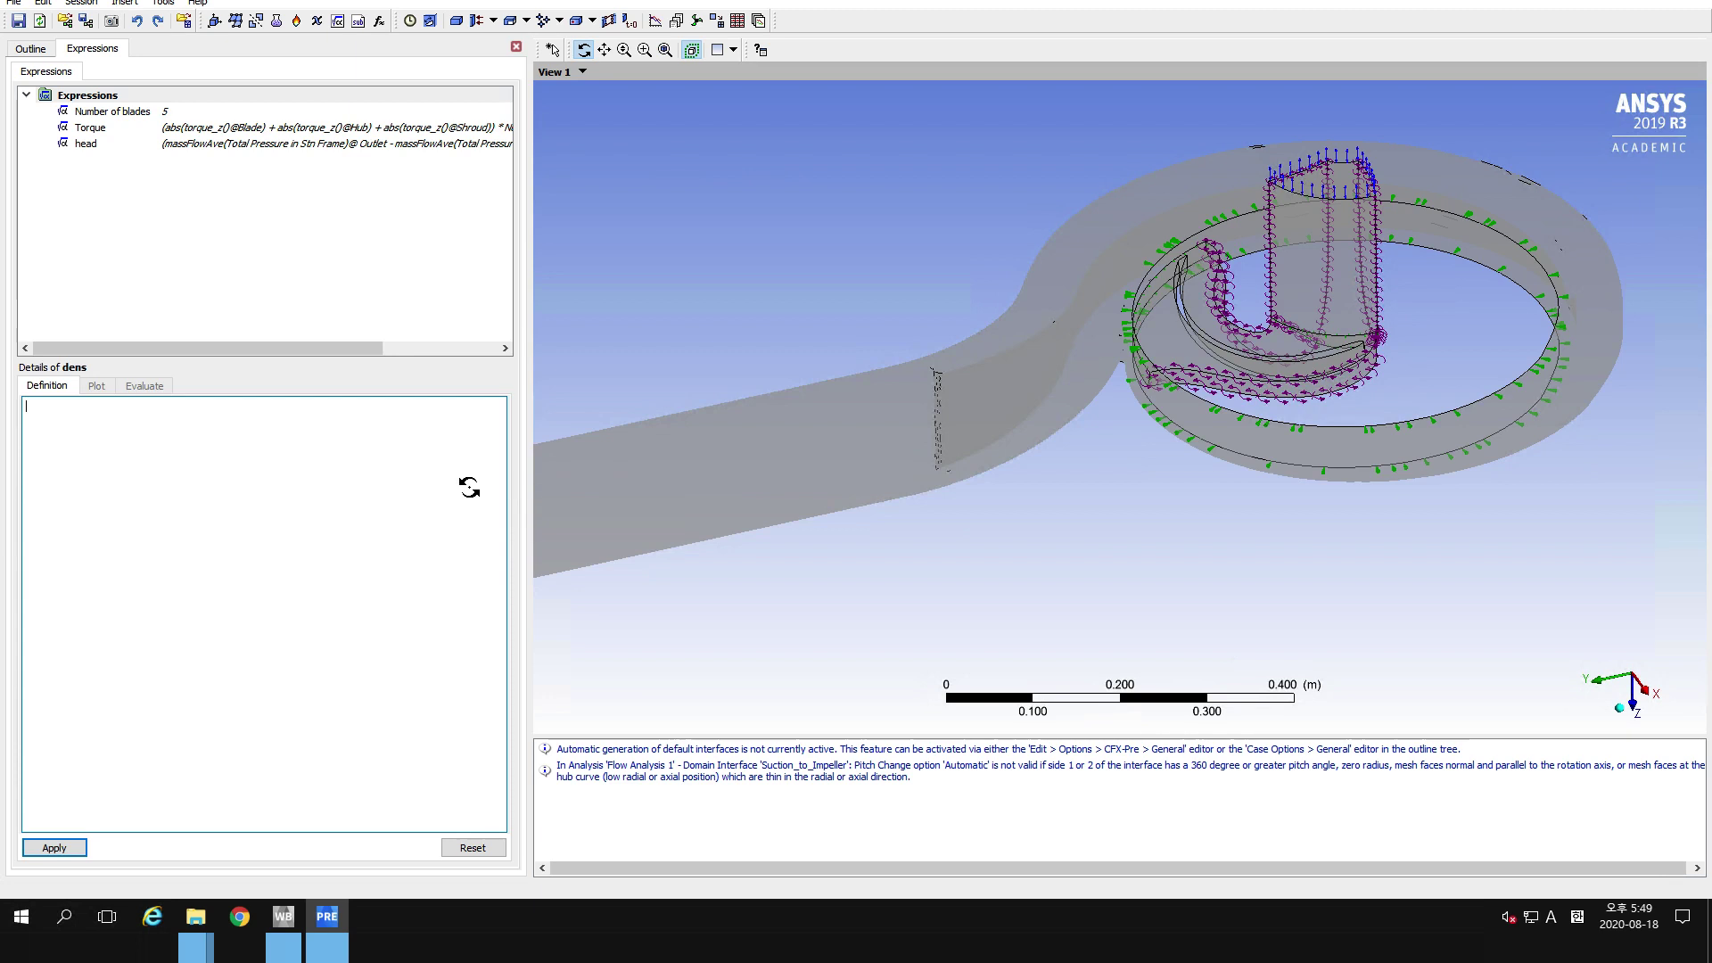
Define the dens expression as "ave(density) @ Inlet" and apply it.
type("ave(density) @ Inlet")
left_click(47, 846)
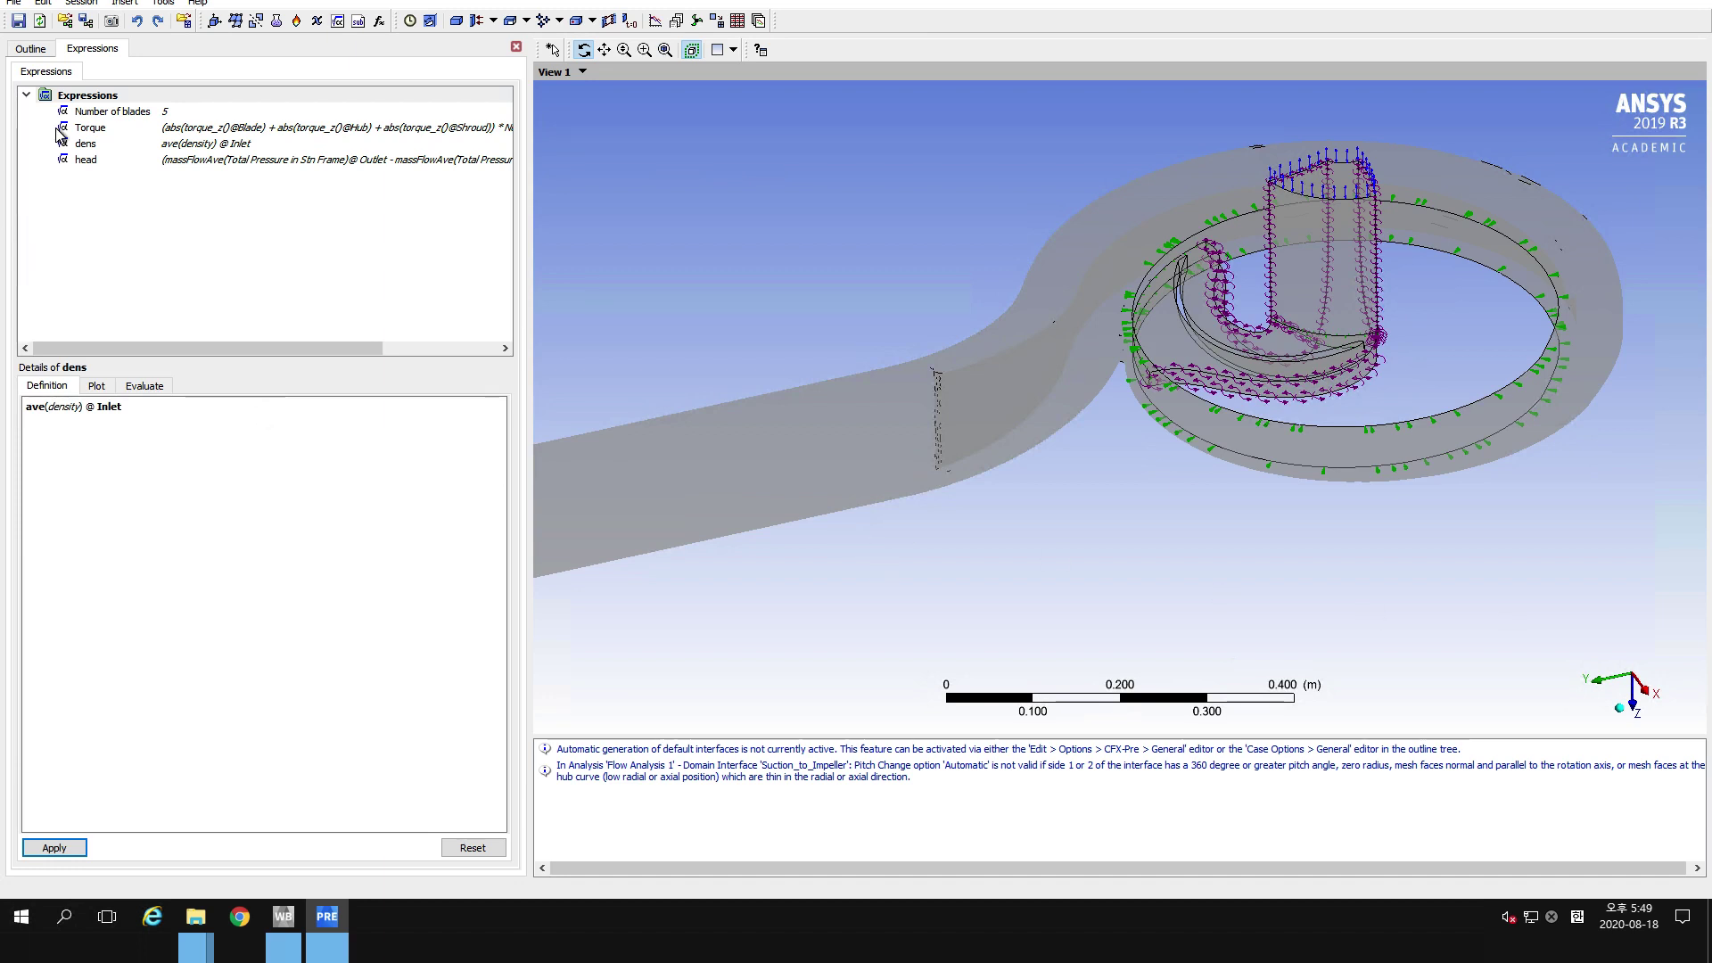
Create an expression named omega, defined as "abs((2*pi*abs(1780[rev min^-1]) / 1 [rev min^-1])/60)", and apply it.
right_click(100, 100)
mouse_move(141, 107)
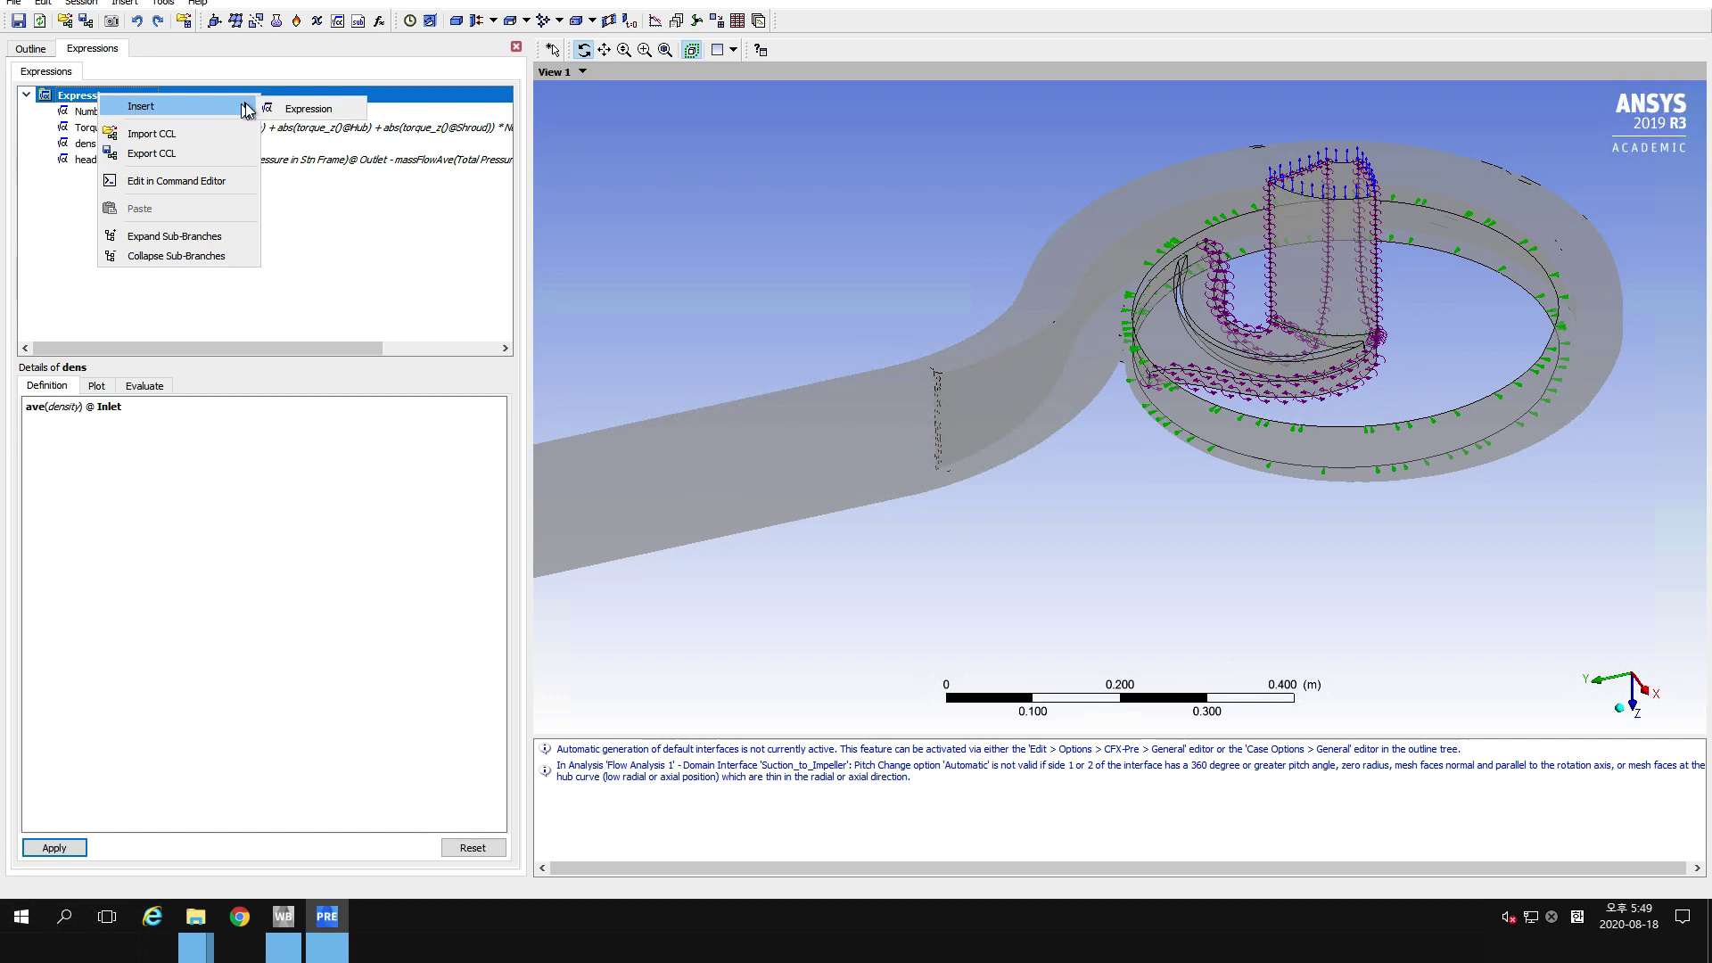
left_click(306, 107)
type("omega")
left_click(348, 175)
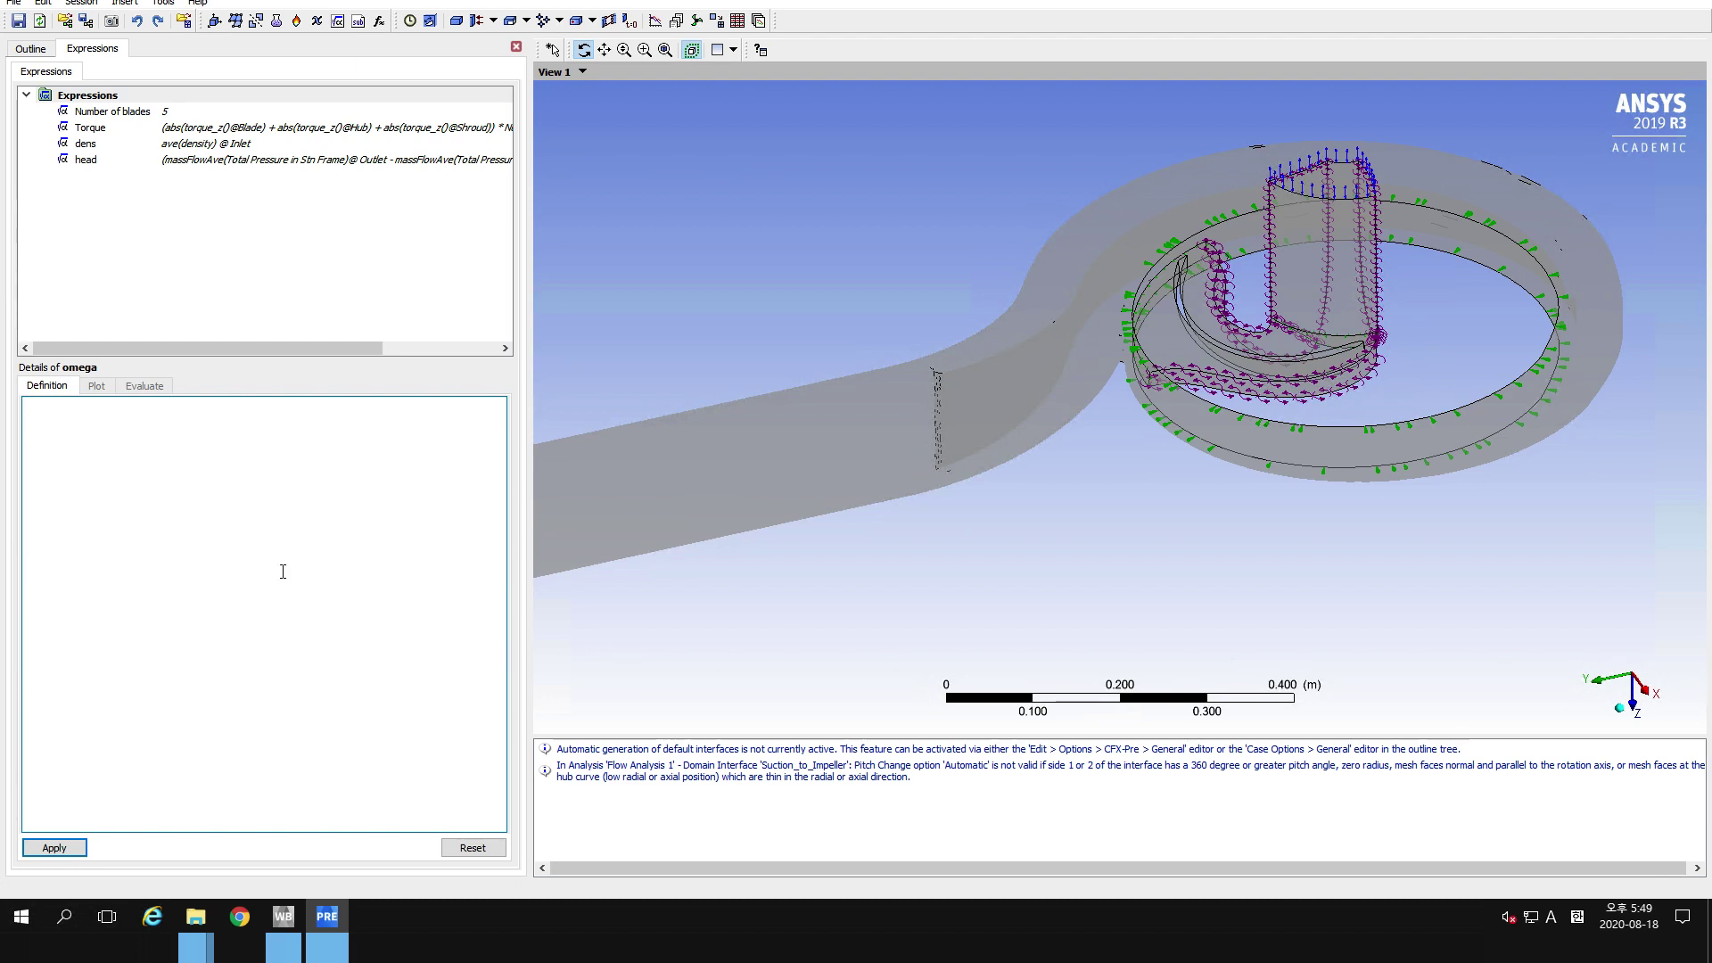
type("abs((2*pi*abs(1780 [rev min^-1]) / 1 [rev min^-1])/60)")
key("BackSpace")
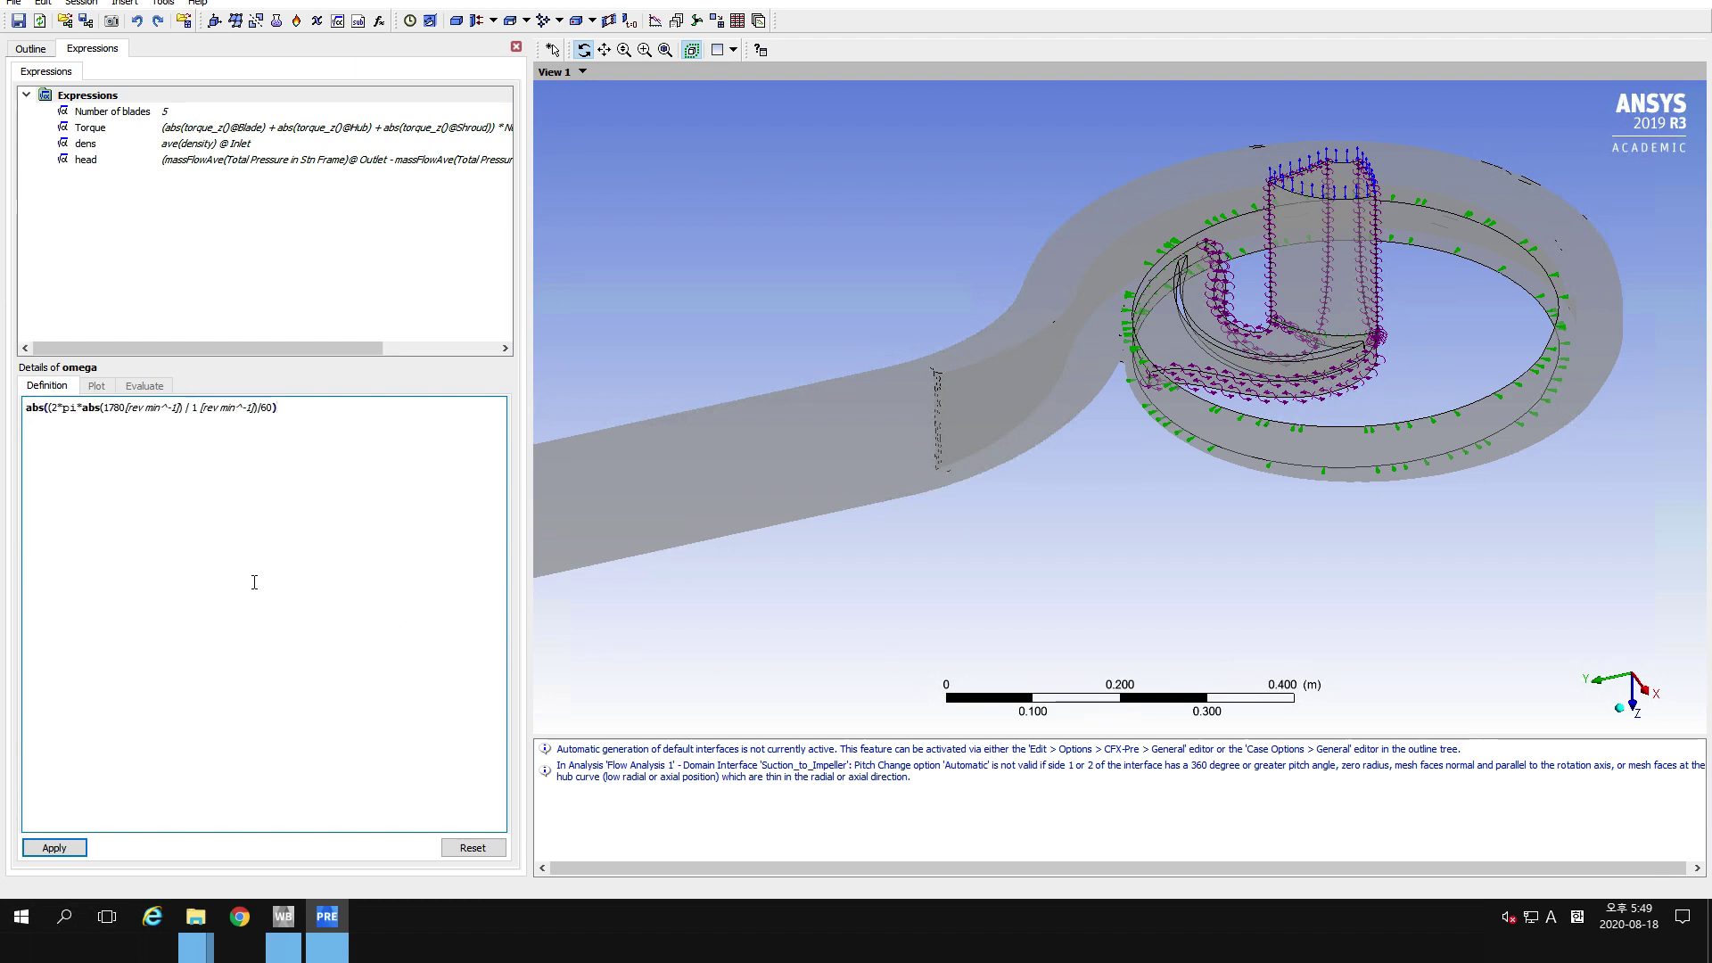
left_click(49, 847)
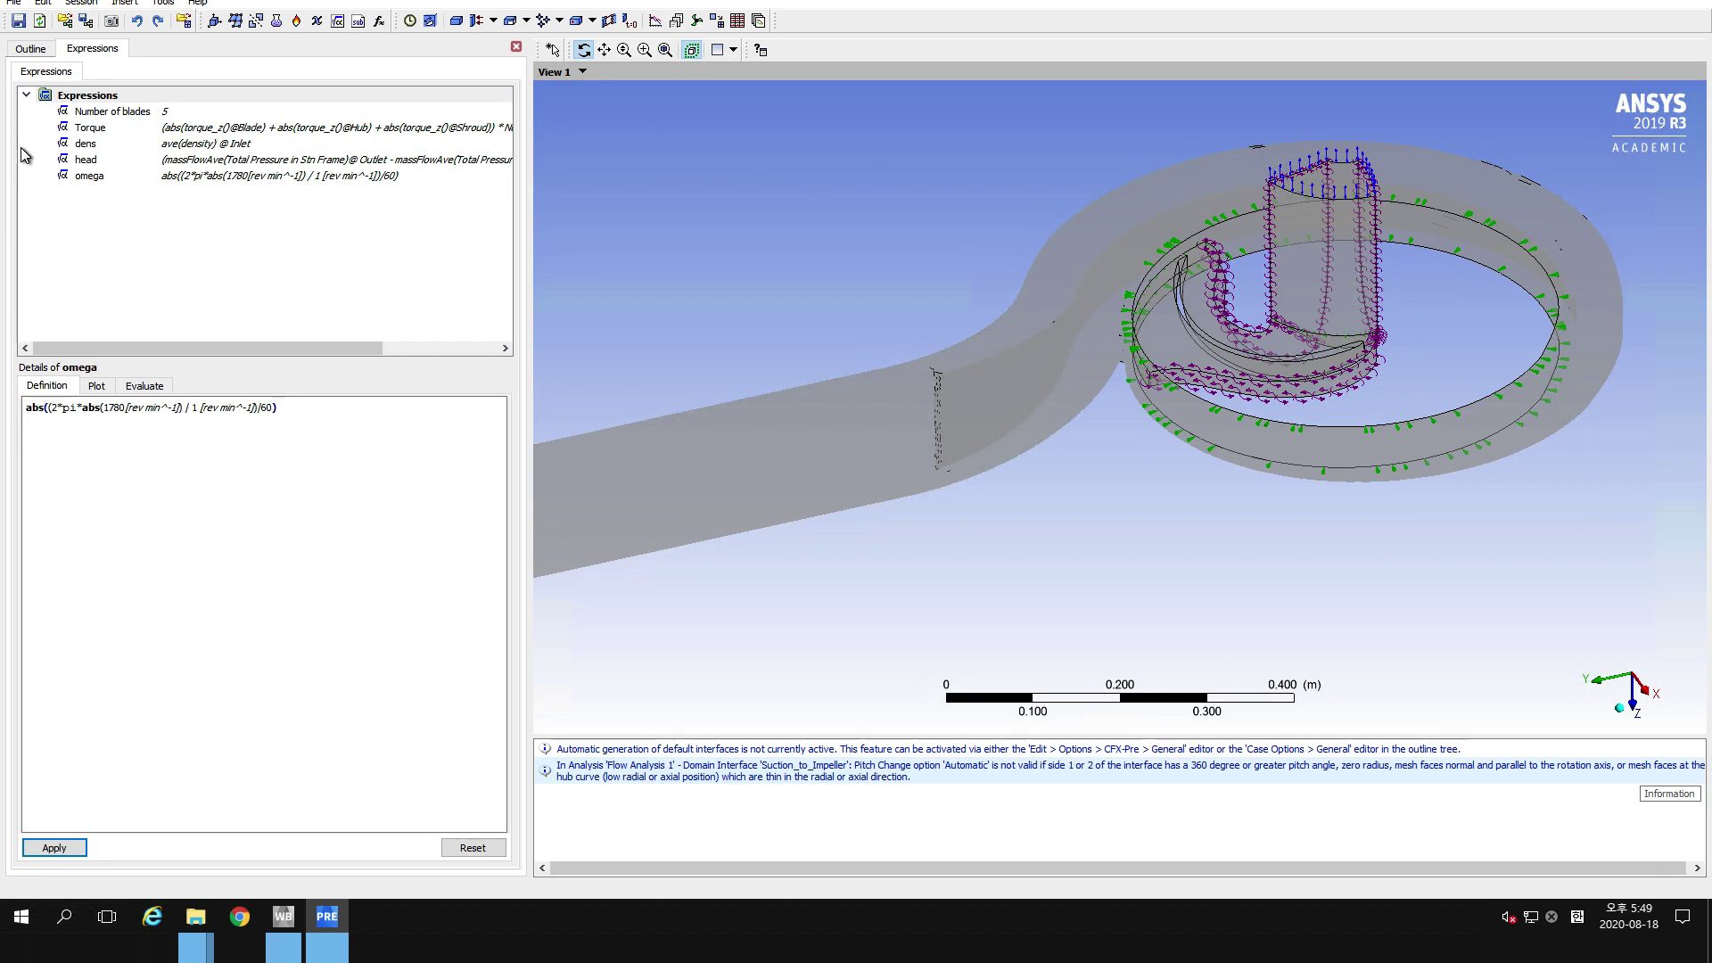
Create an expression named FlowOut, defined as "-massFlow() @ Outlet / dens".
right_click(120, 101)
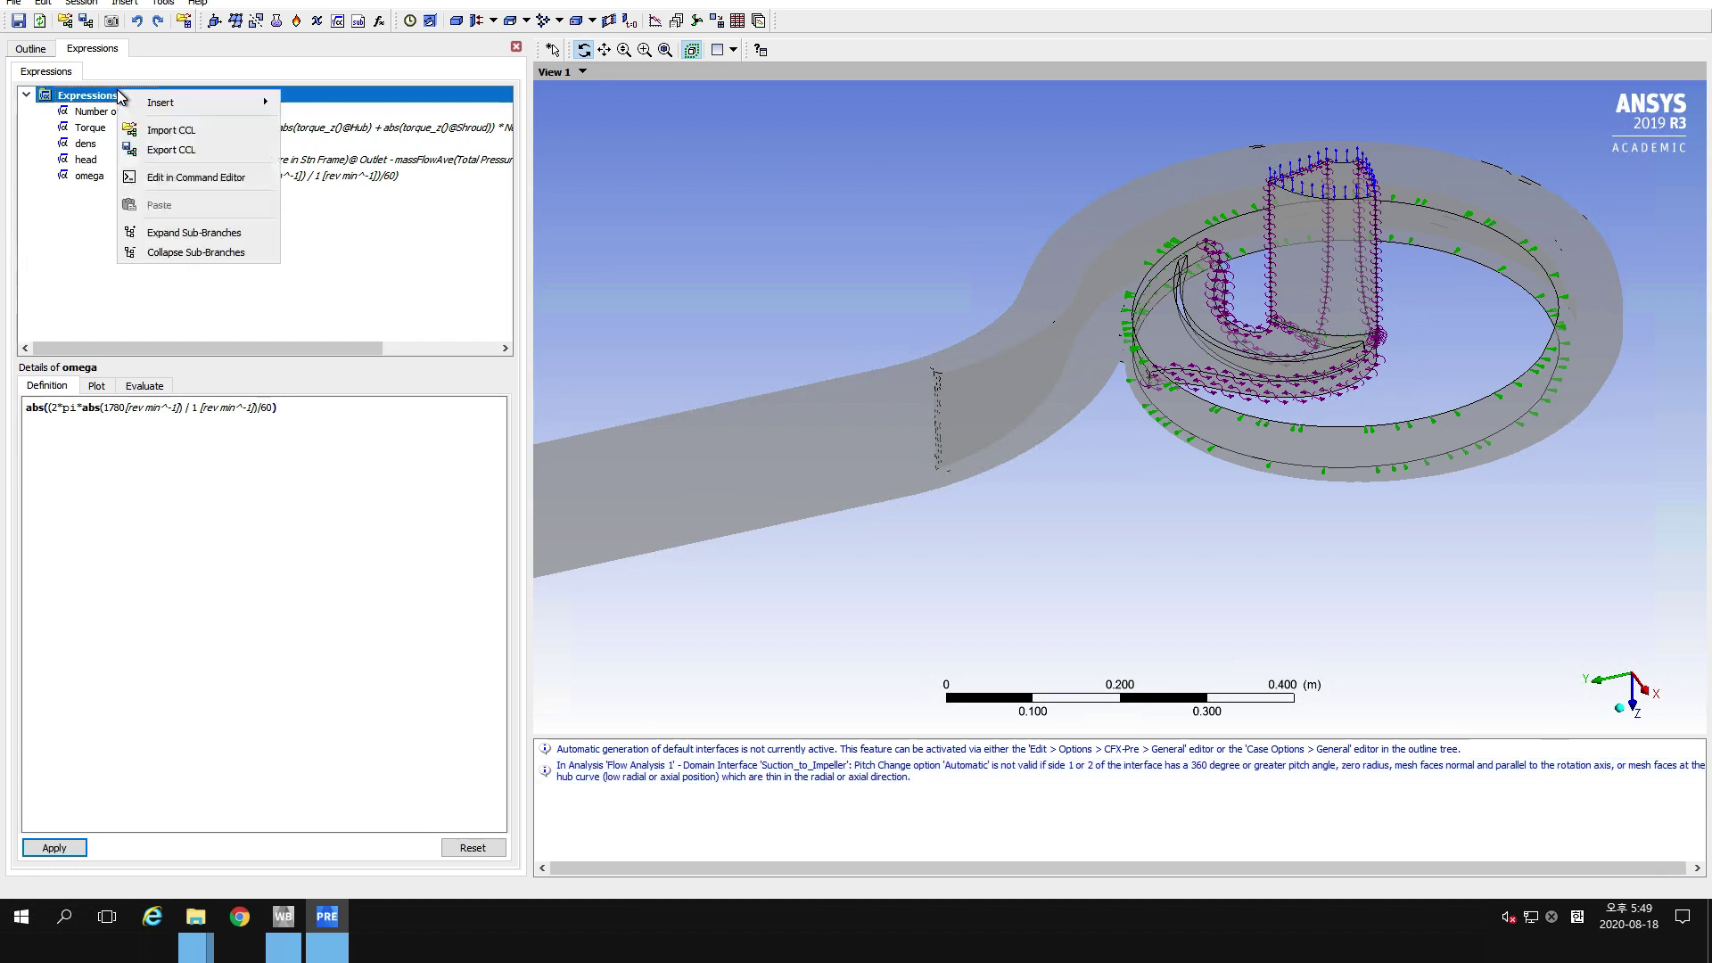
left_click(294, 105)
type("Power")
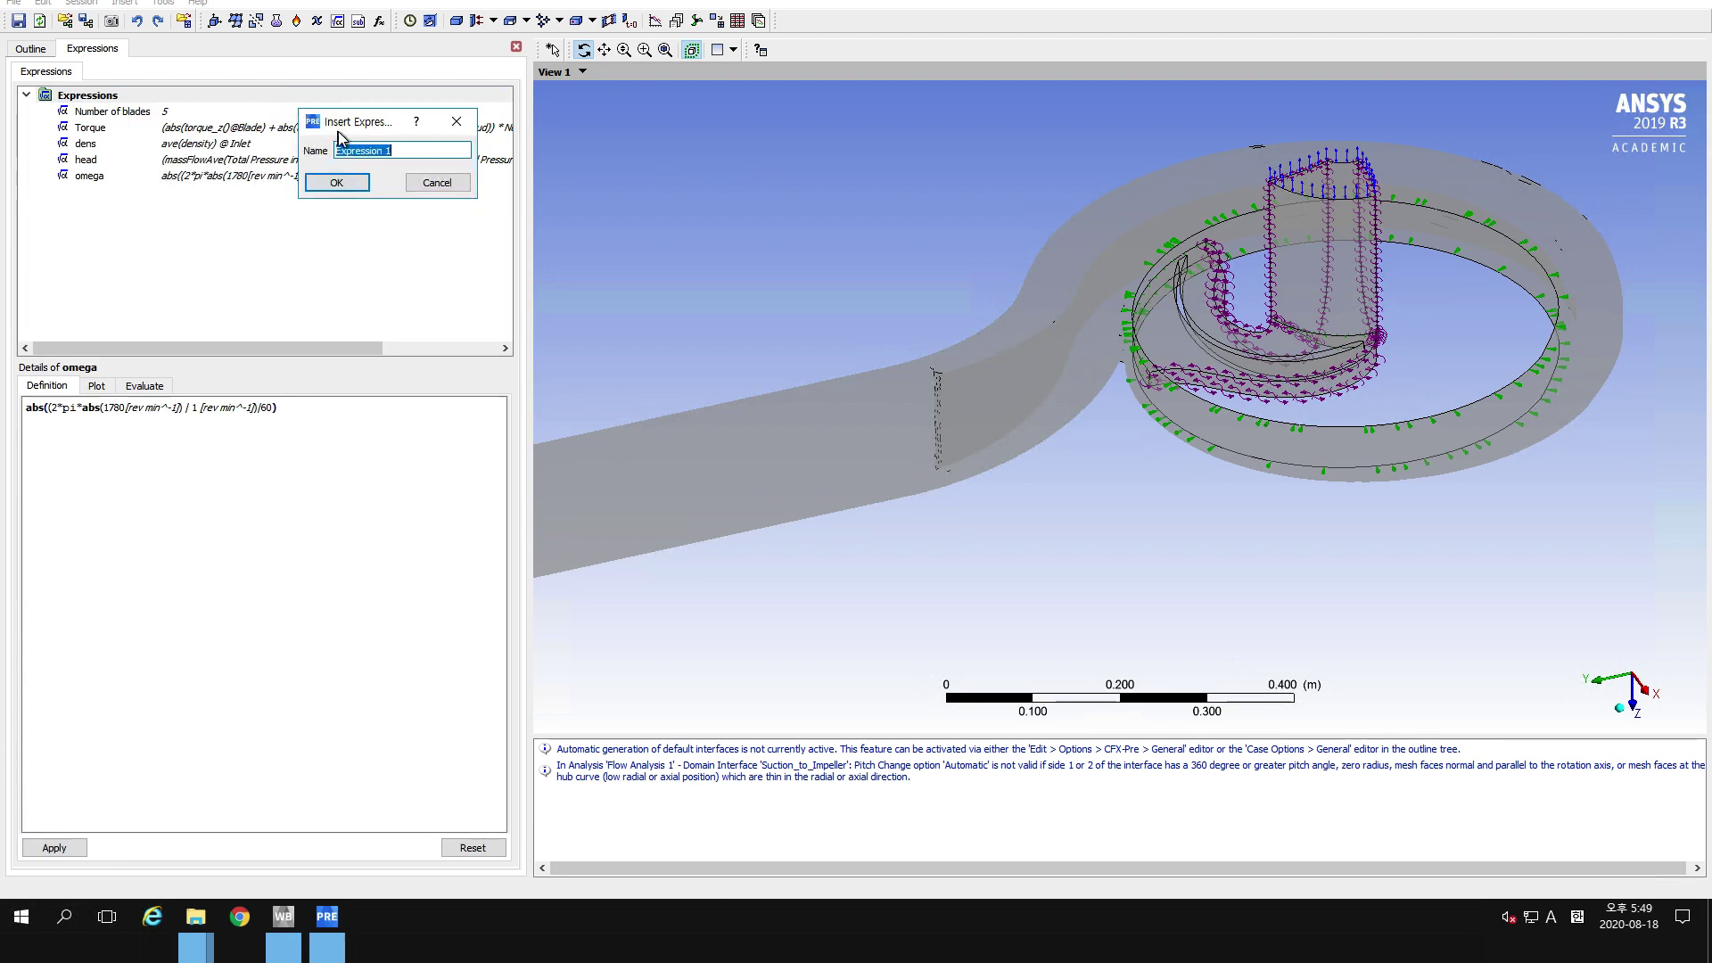
left_click(336, 182)
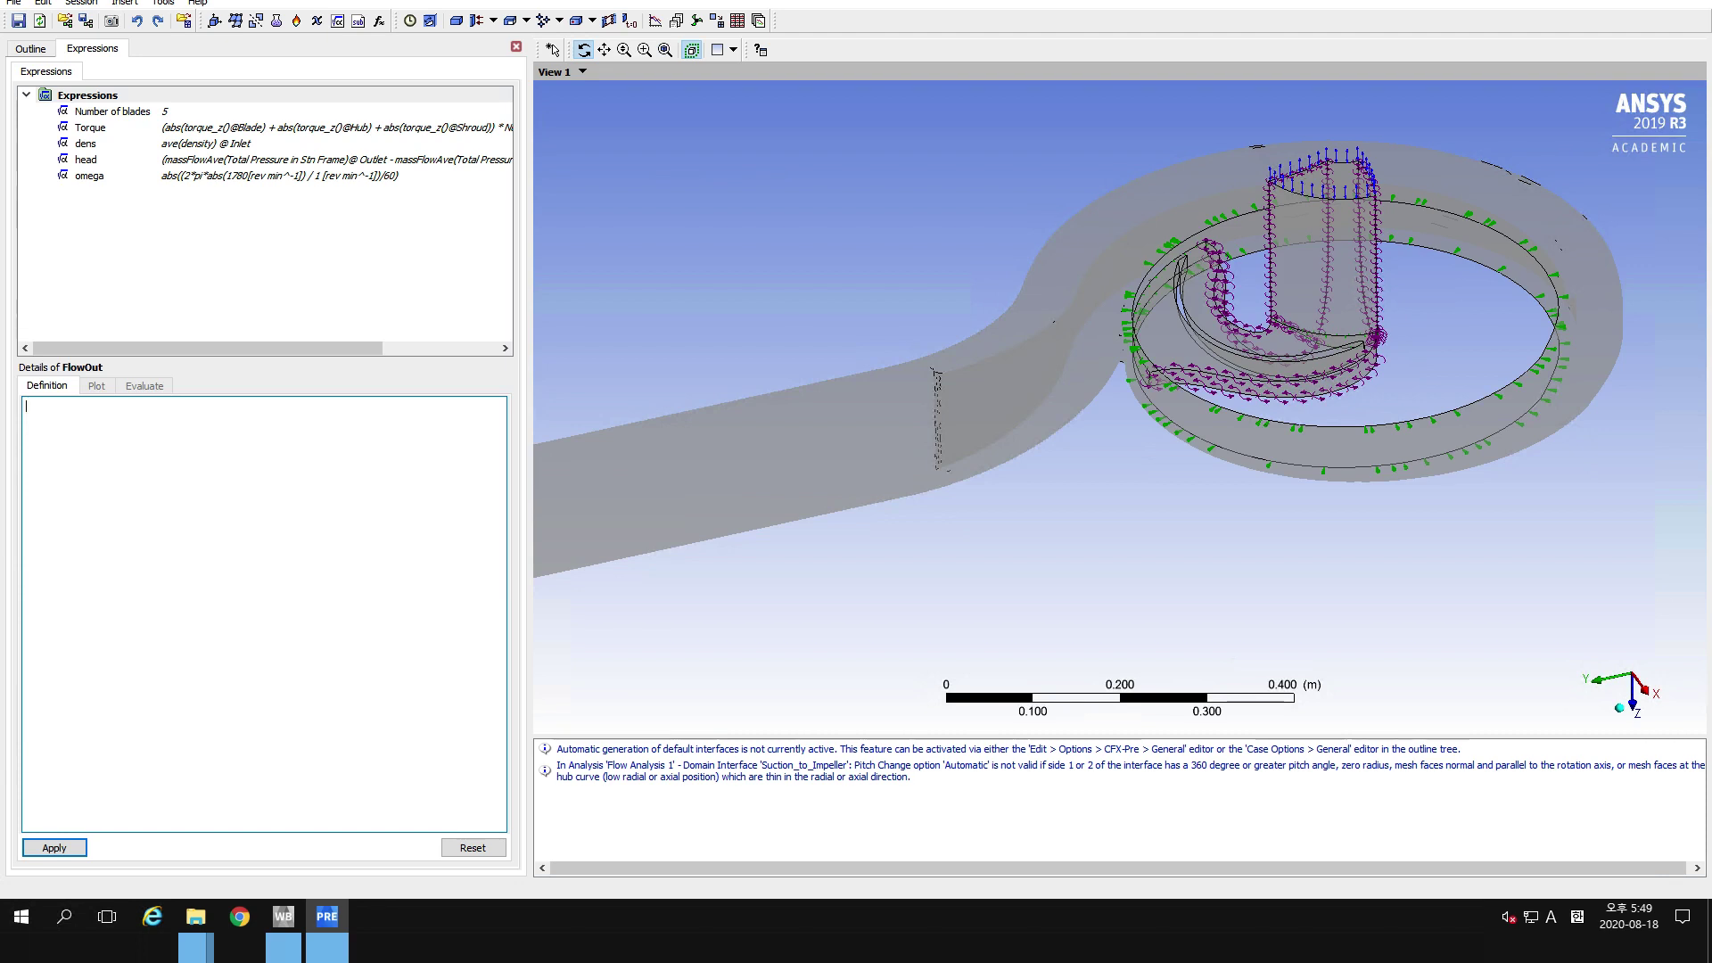
type("-massFlow() @ Outlet / dens")
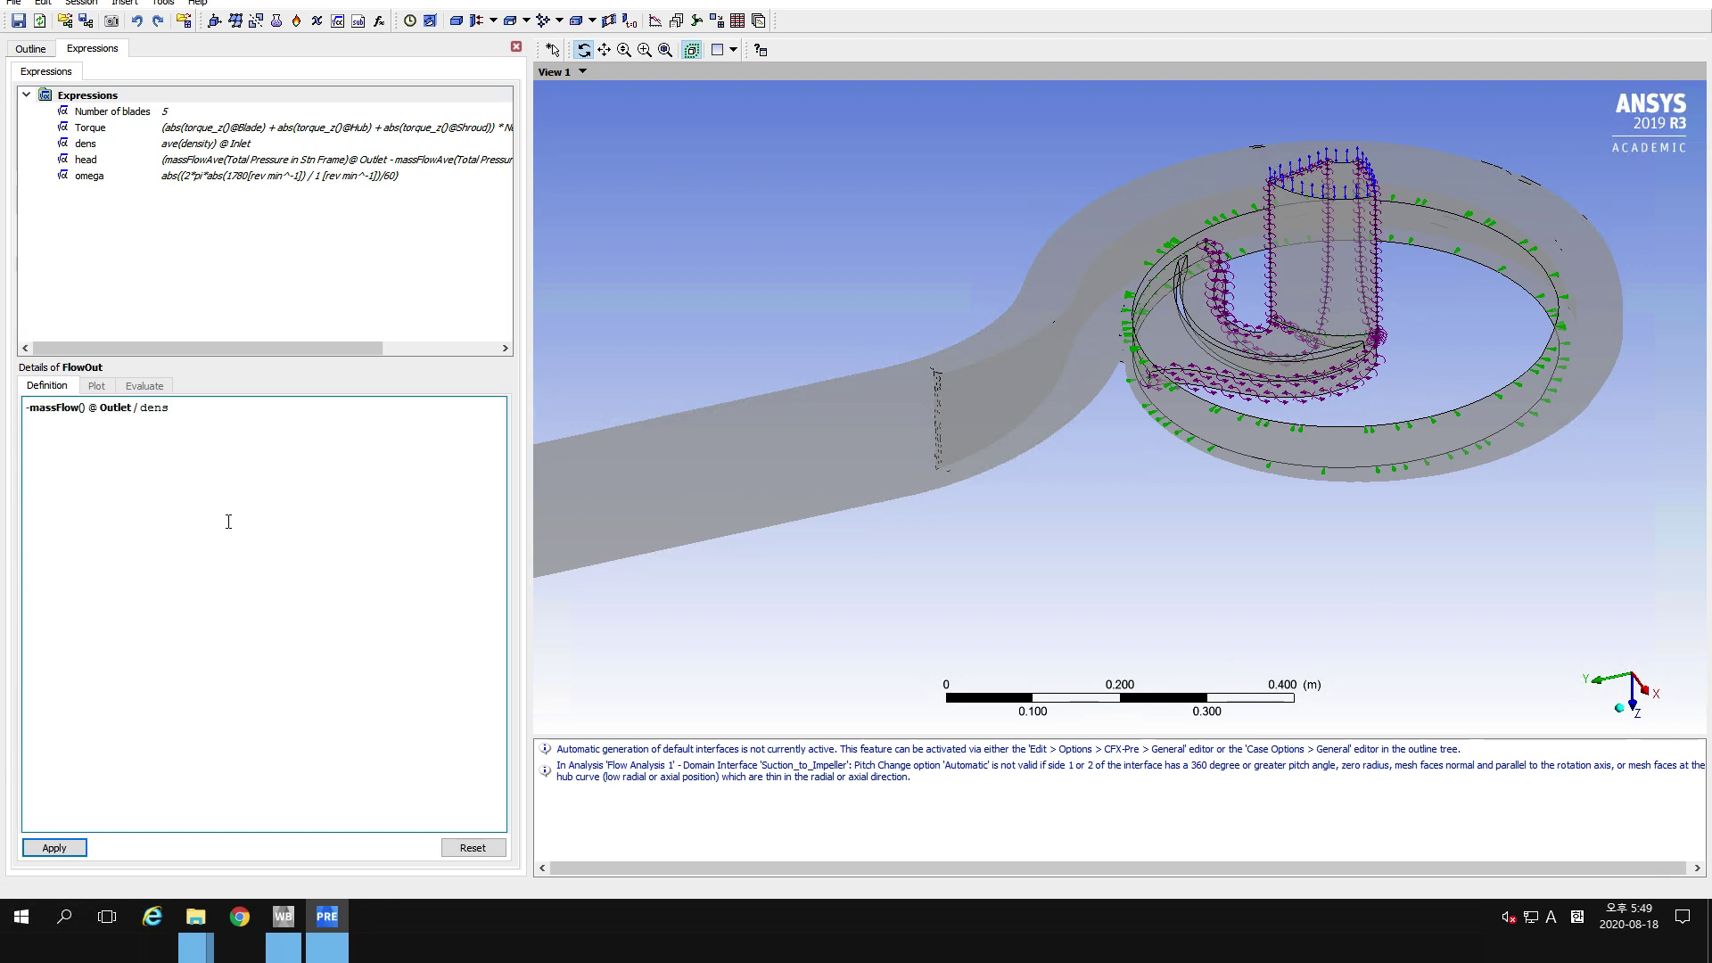
Apply the FlowOut definition and create an expression named HydroPower defined as dens * g * FlowOut * head.
left_click(53, 846)
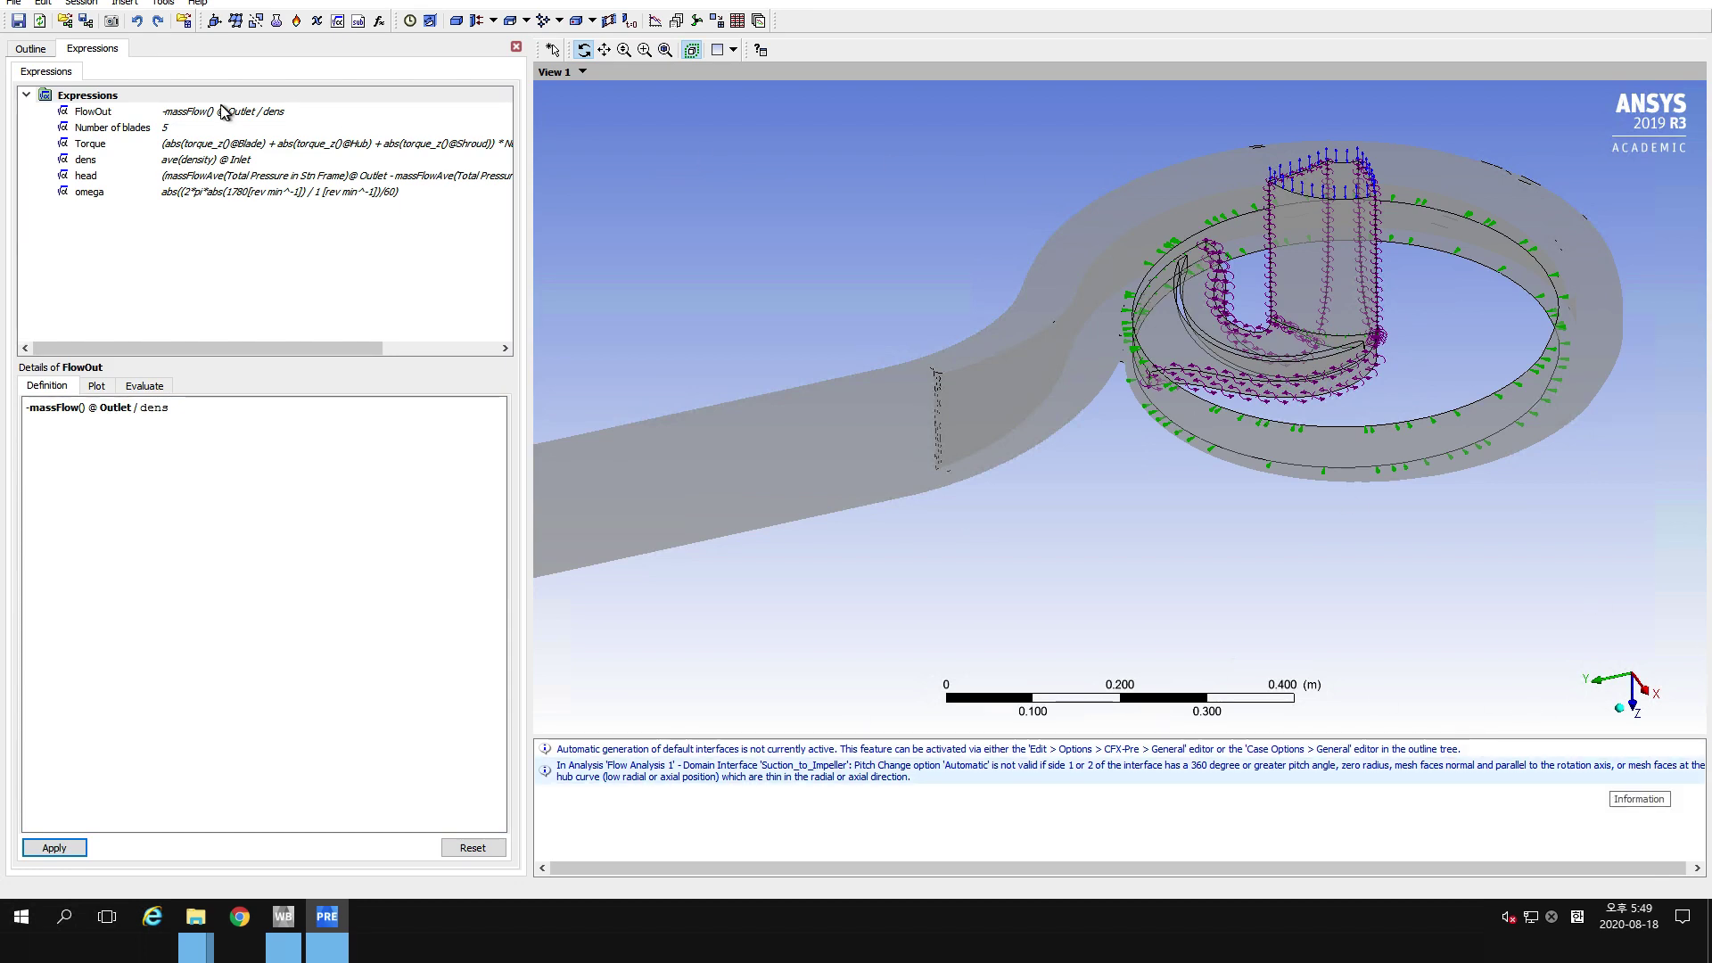
right_click(84, 101)
mouse_move(114, 108)
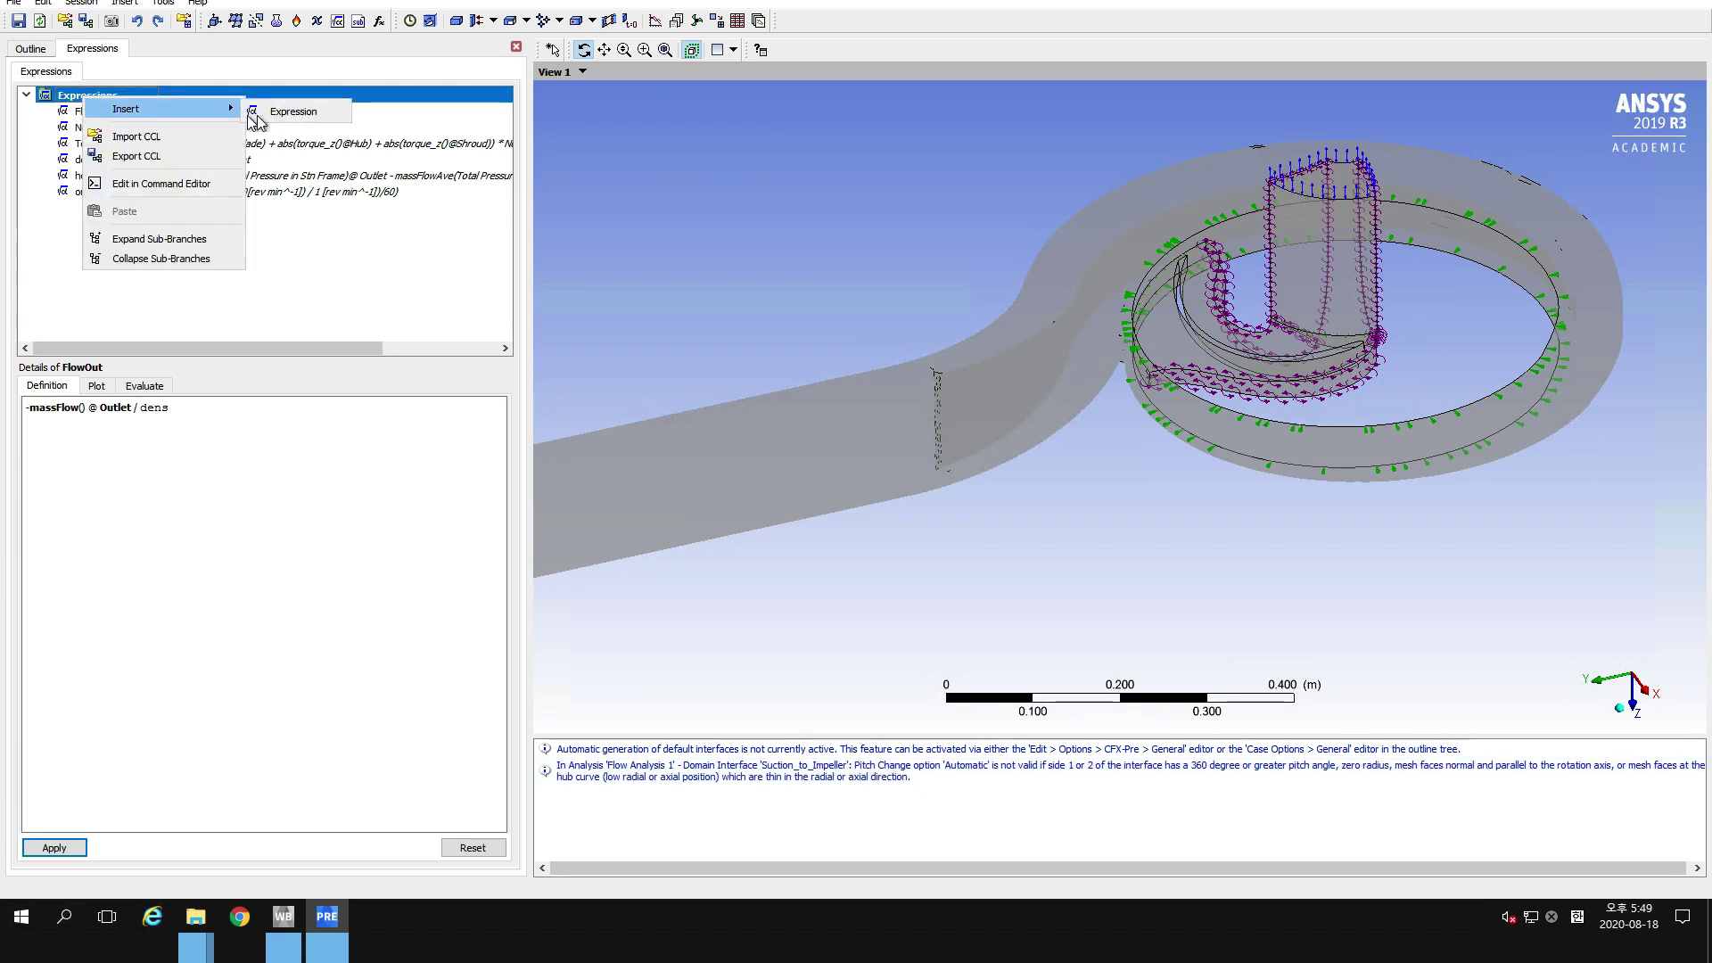
left_click(285, 109)
type("HydroPower")
left_click(314, 188)
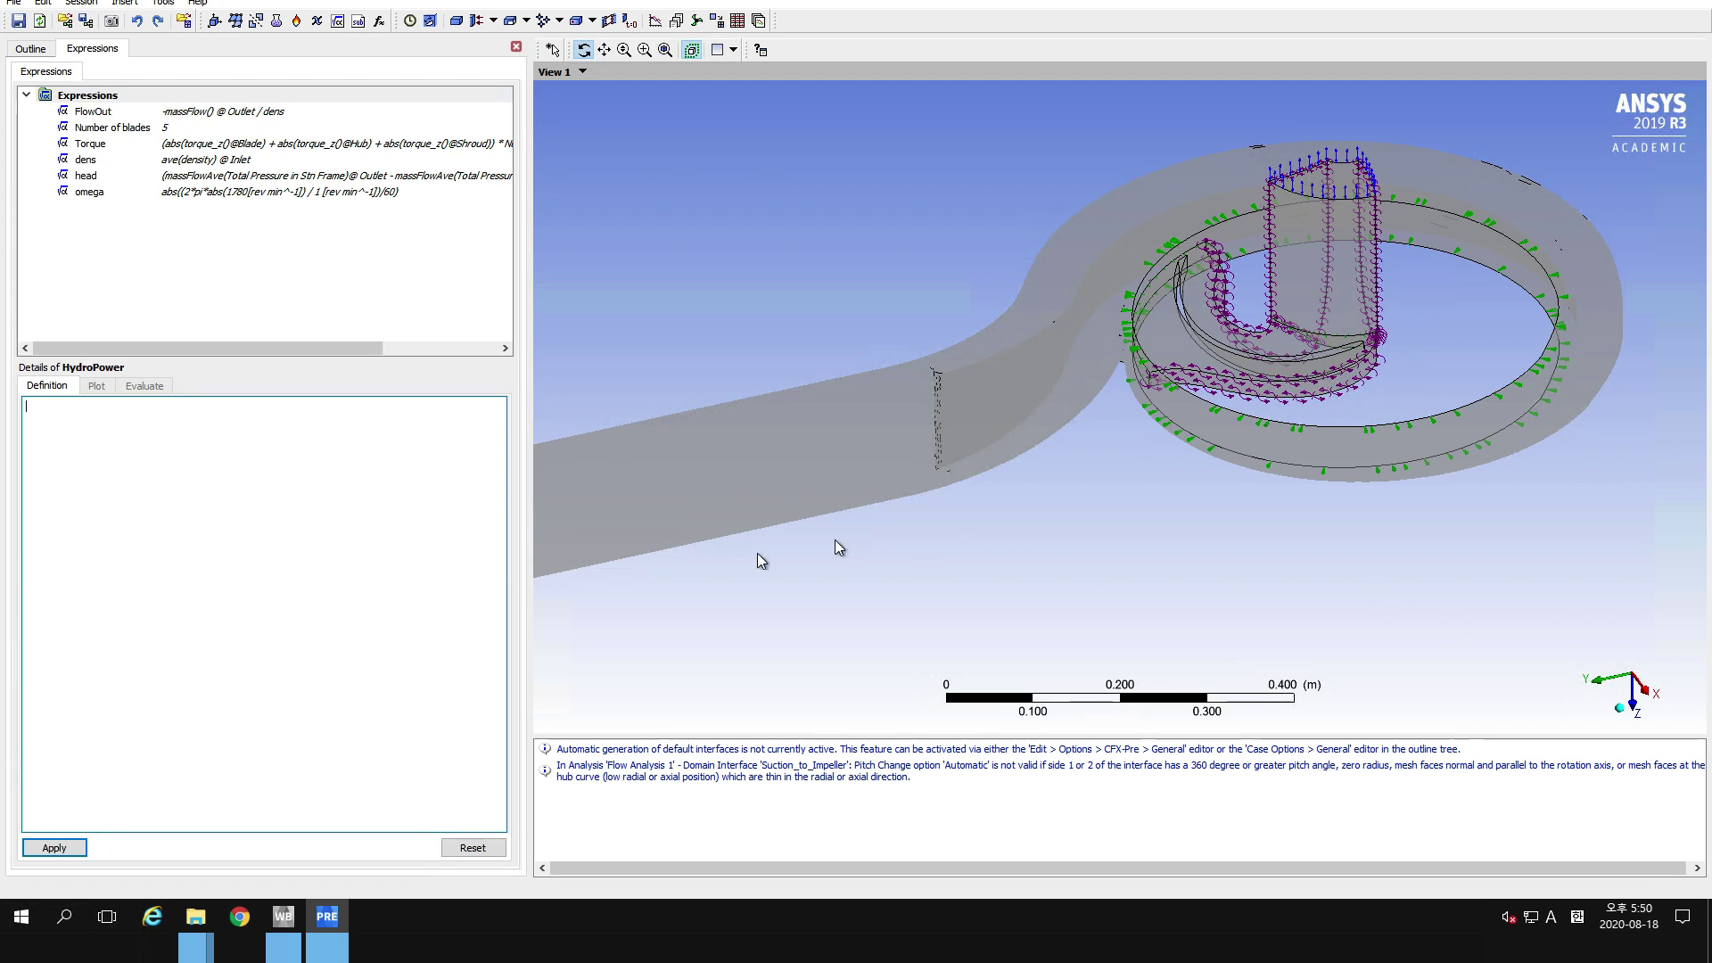
type("dens * g * FlowOut * head")
left_click(51, 848)
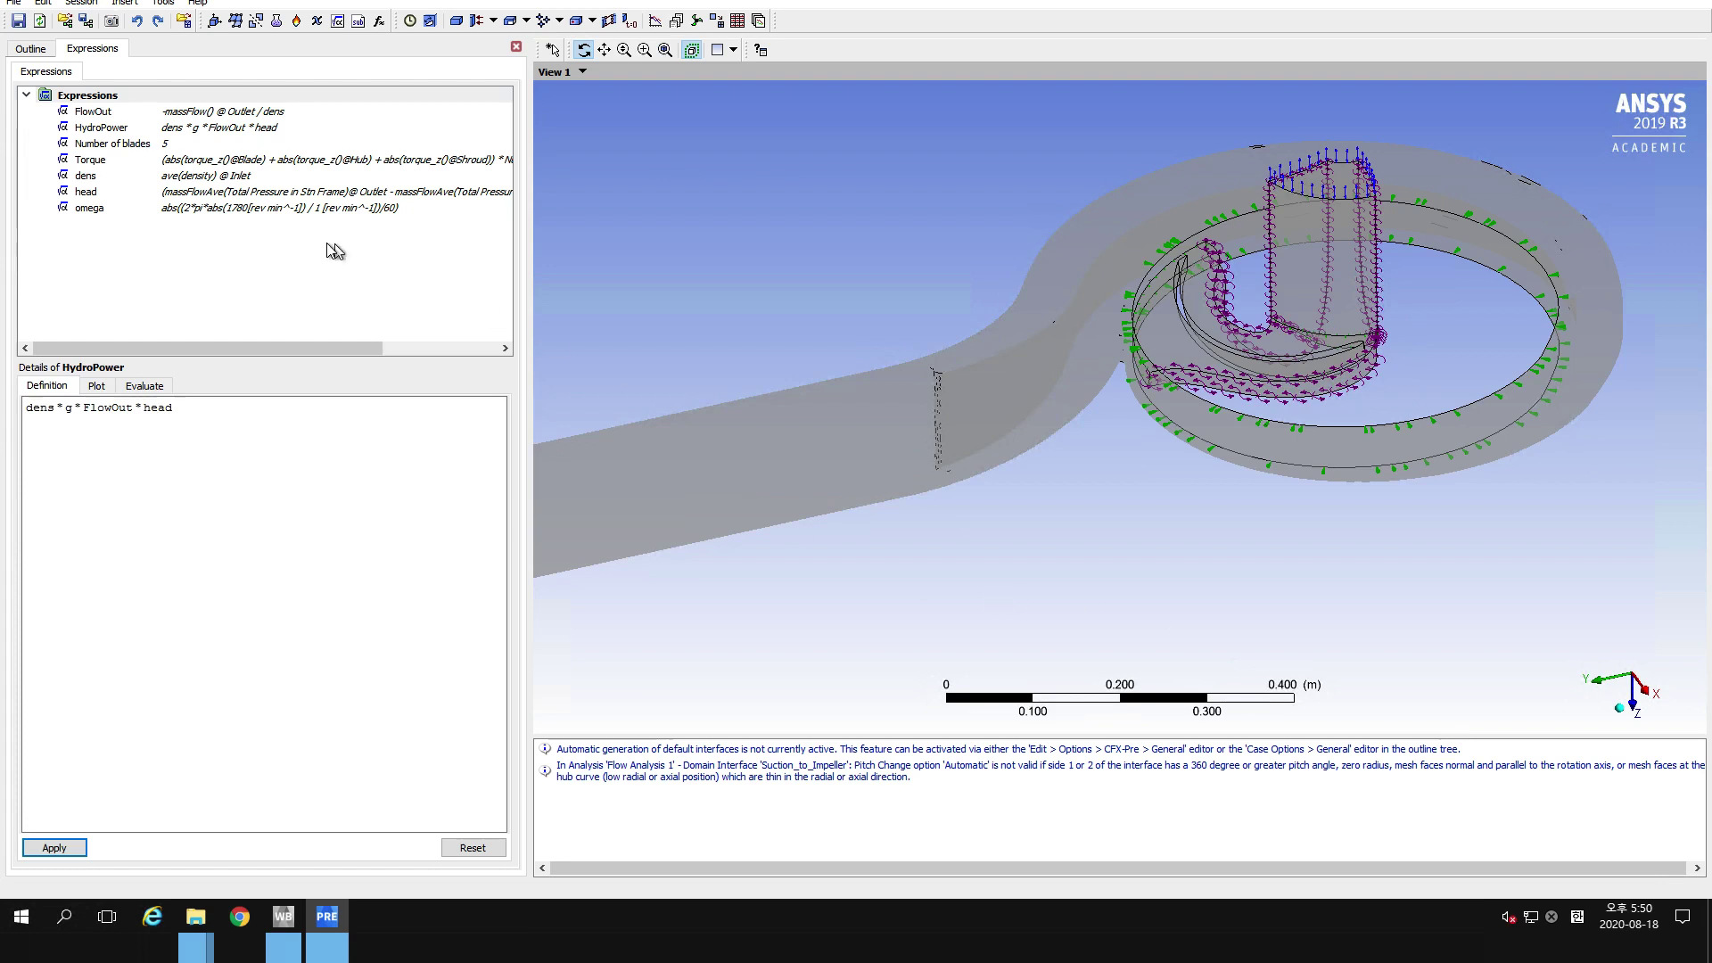
Create an expression named ShaftPower defined as Torque * (omega).
left_click(86, 96)
right_click(86, 96)
mouse_move(134, 100)
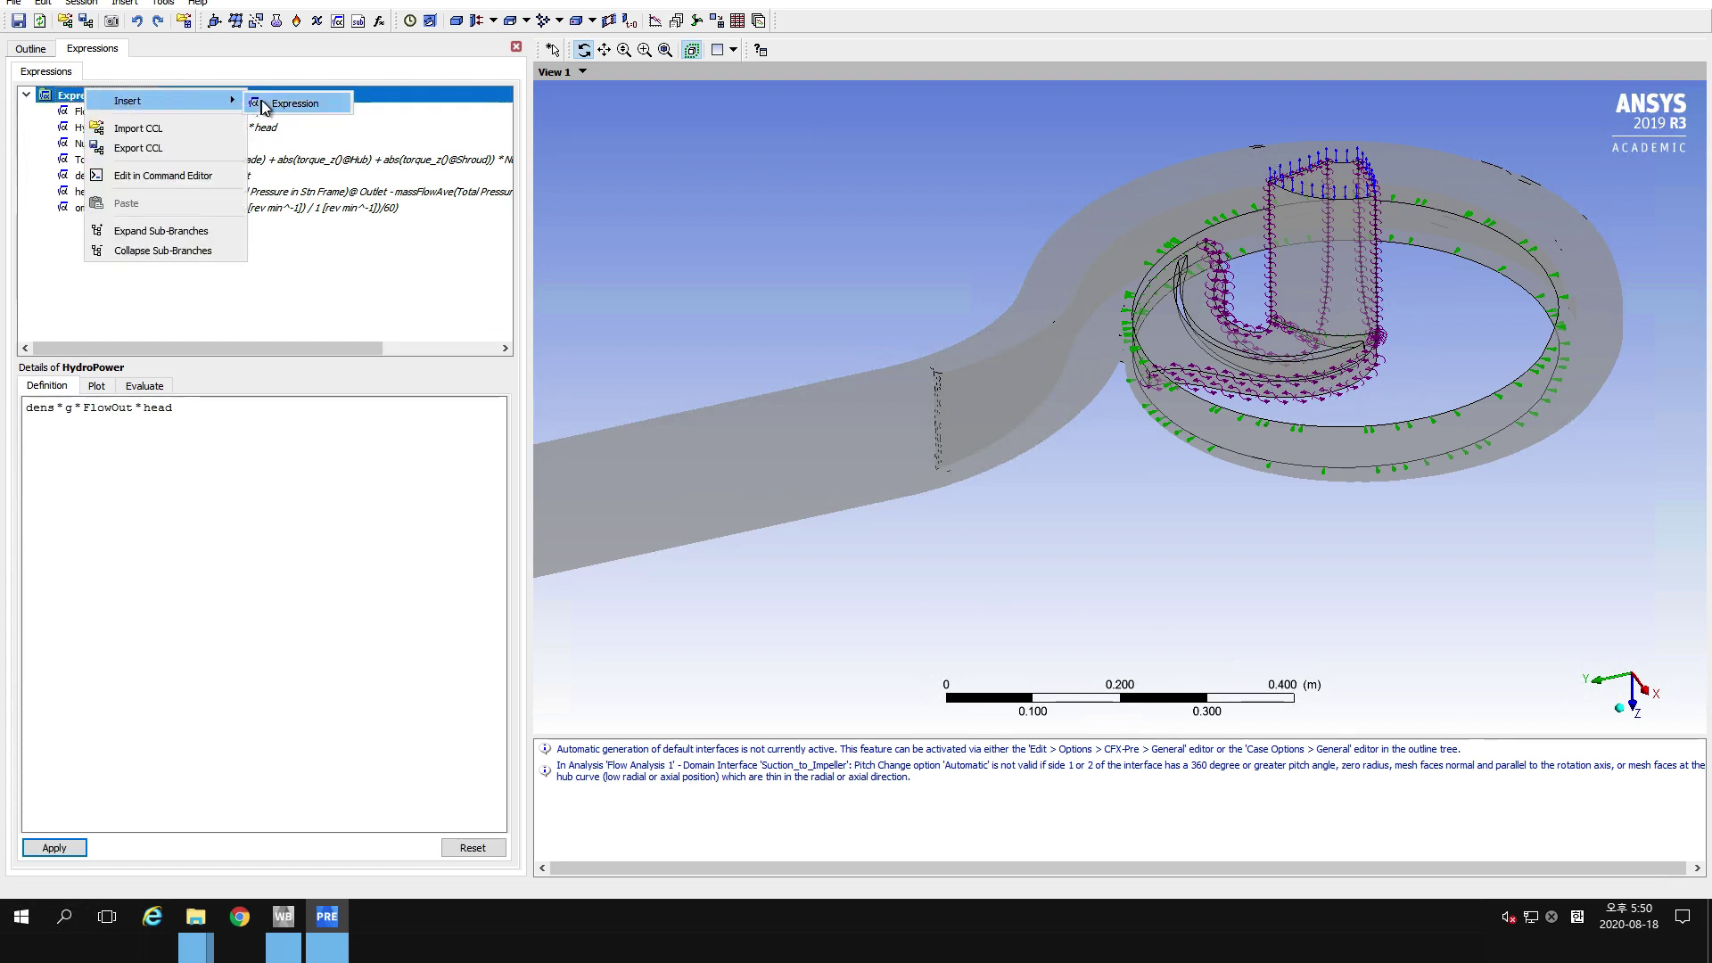
left_click(268, 100)
type("ShaftPower")
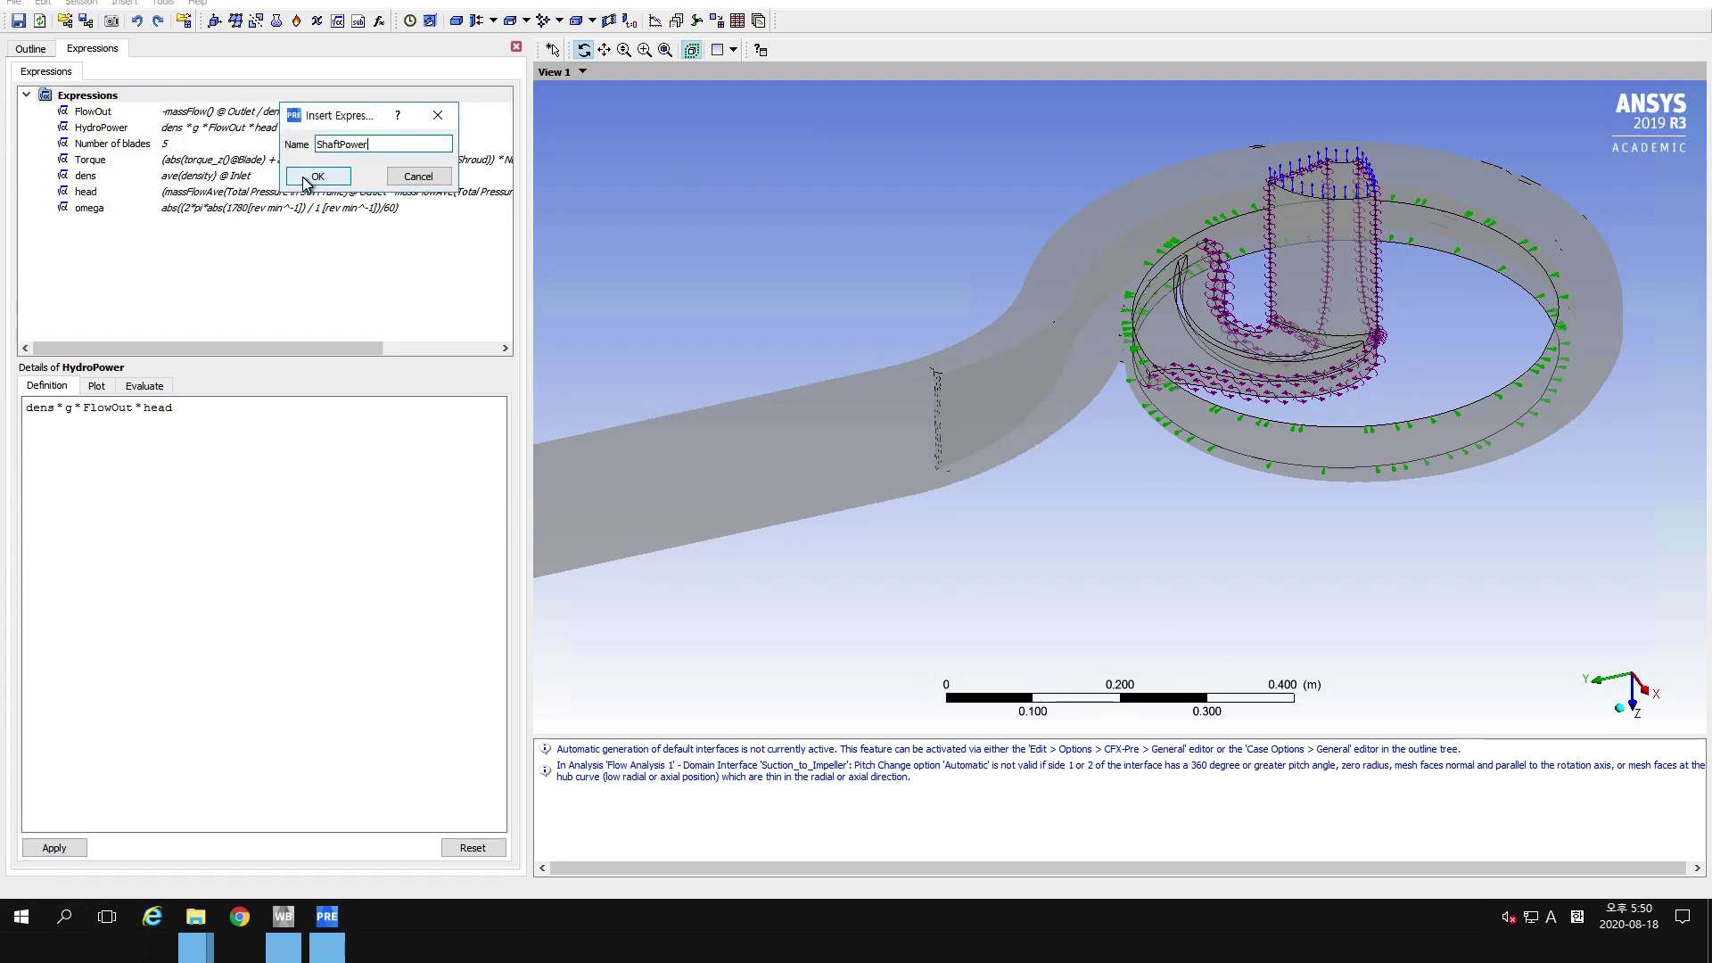
left_click(319, 176)
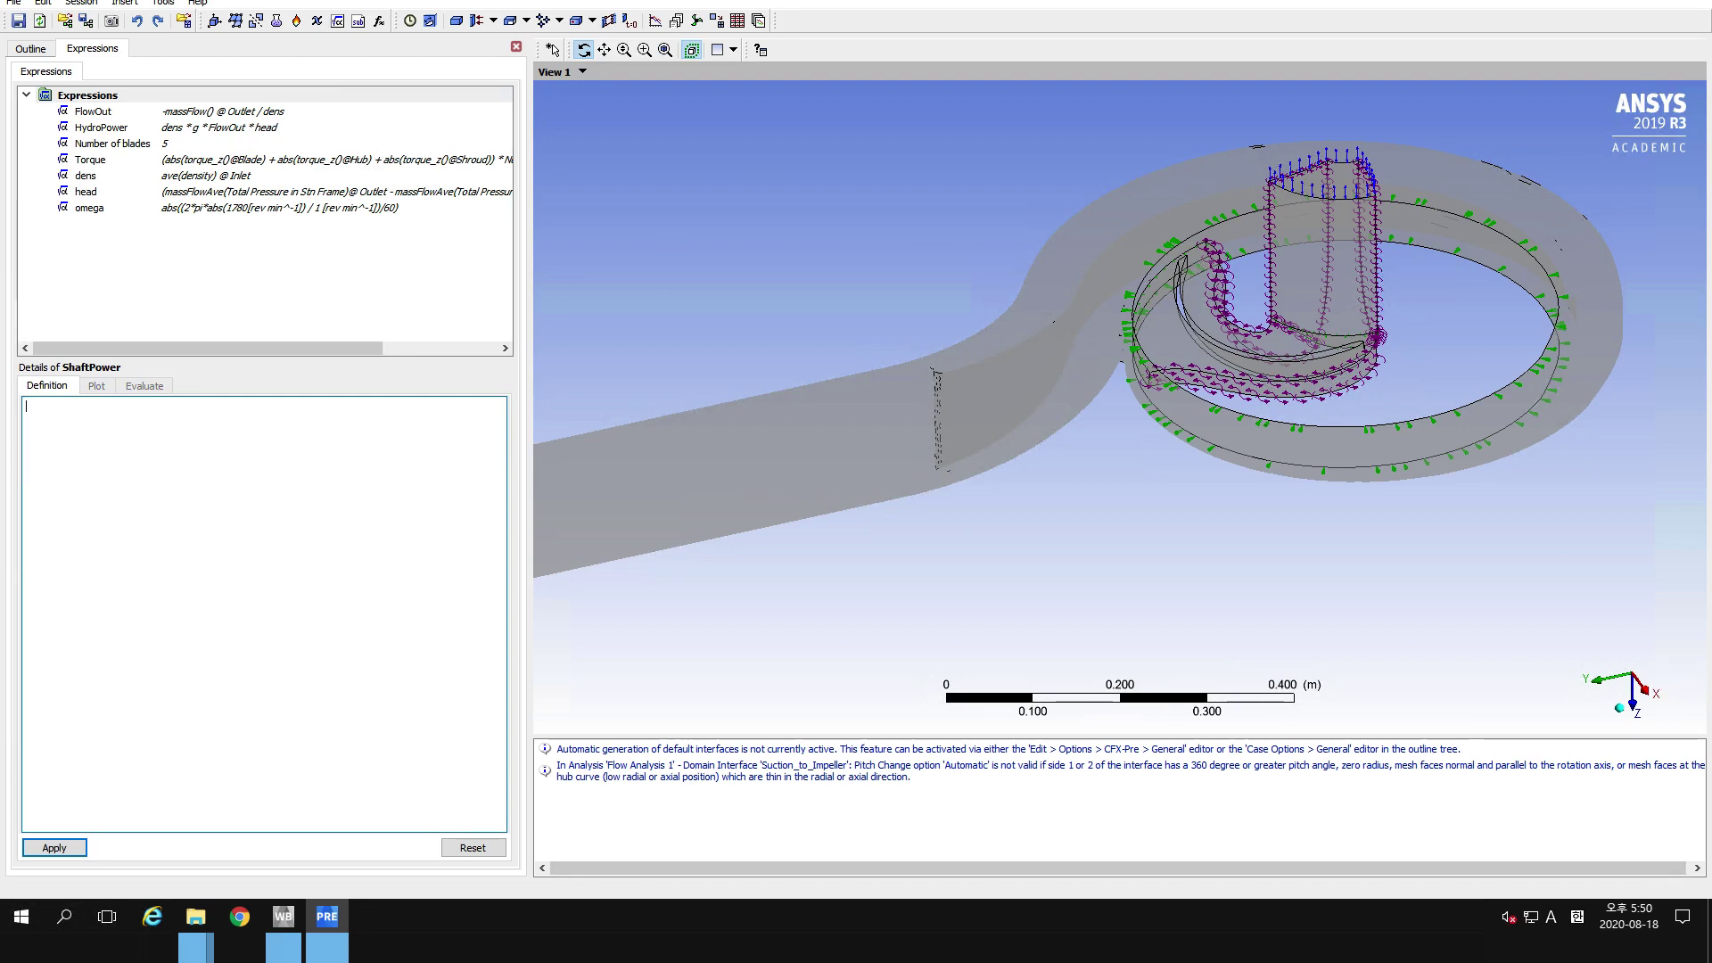
left_click(388, 511)
type("Torque*(omega)")
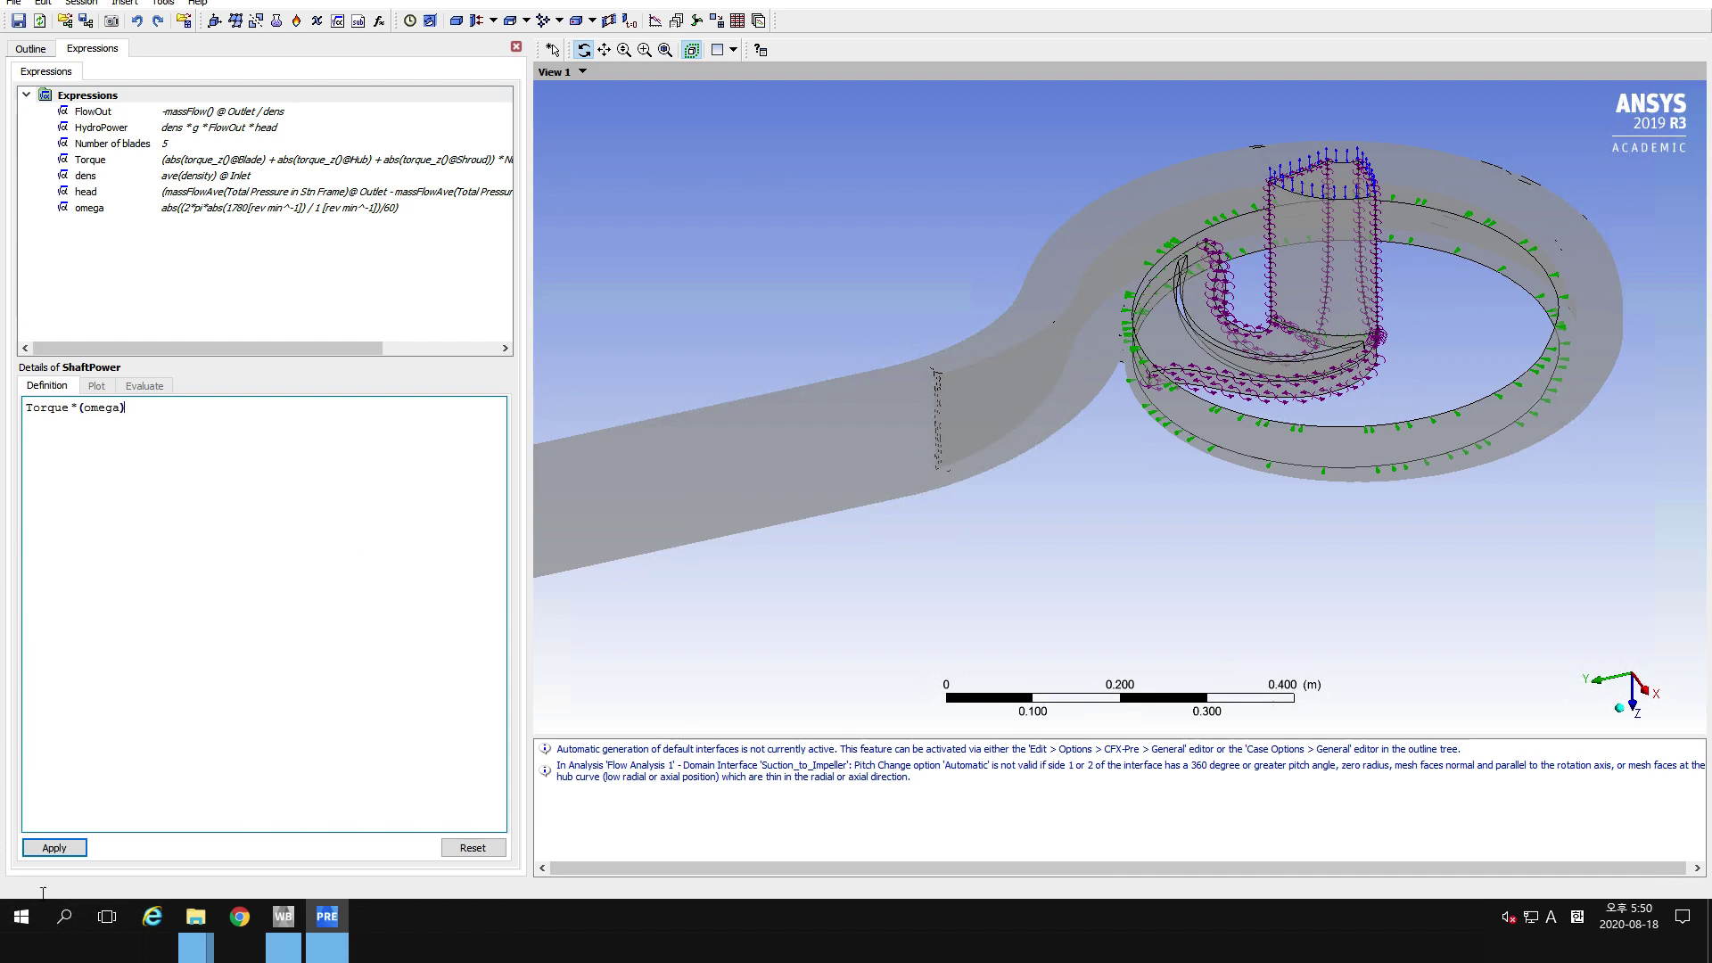
left_click(53, 847)
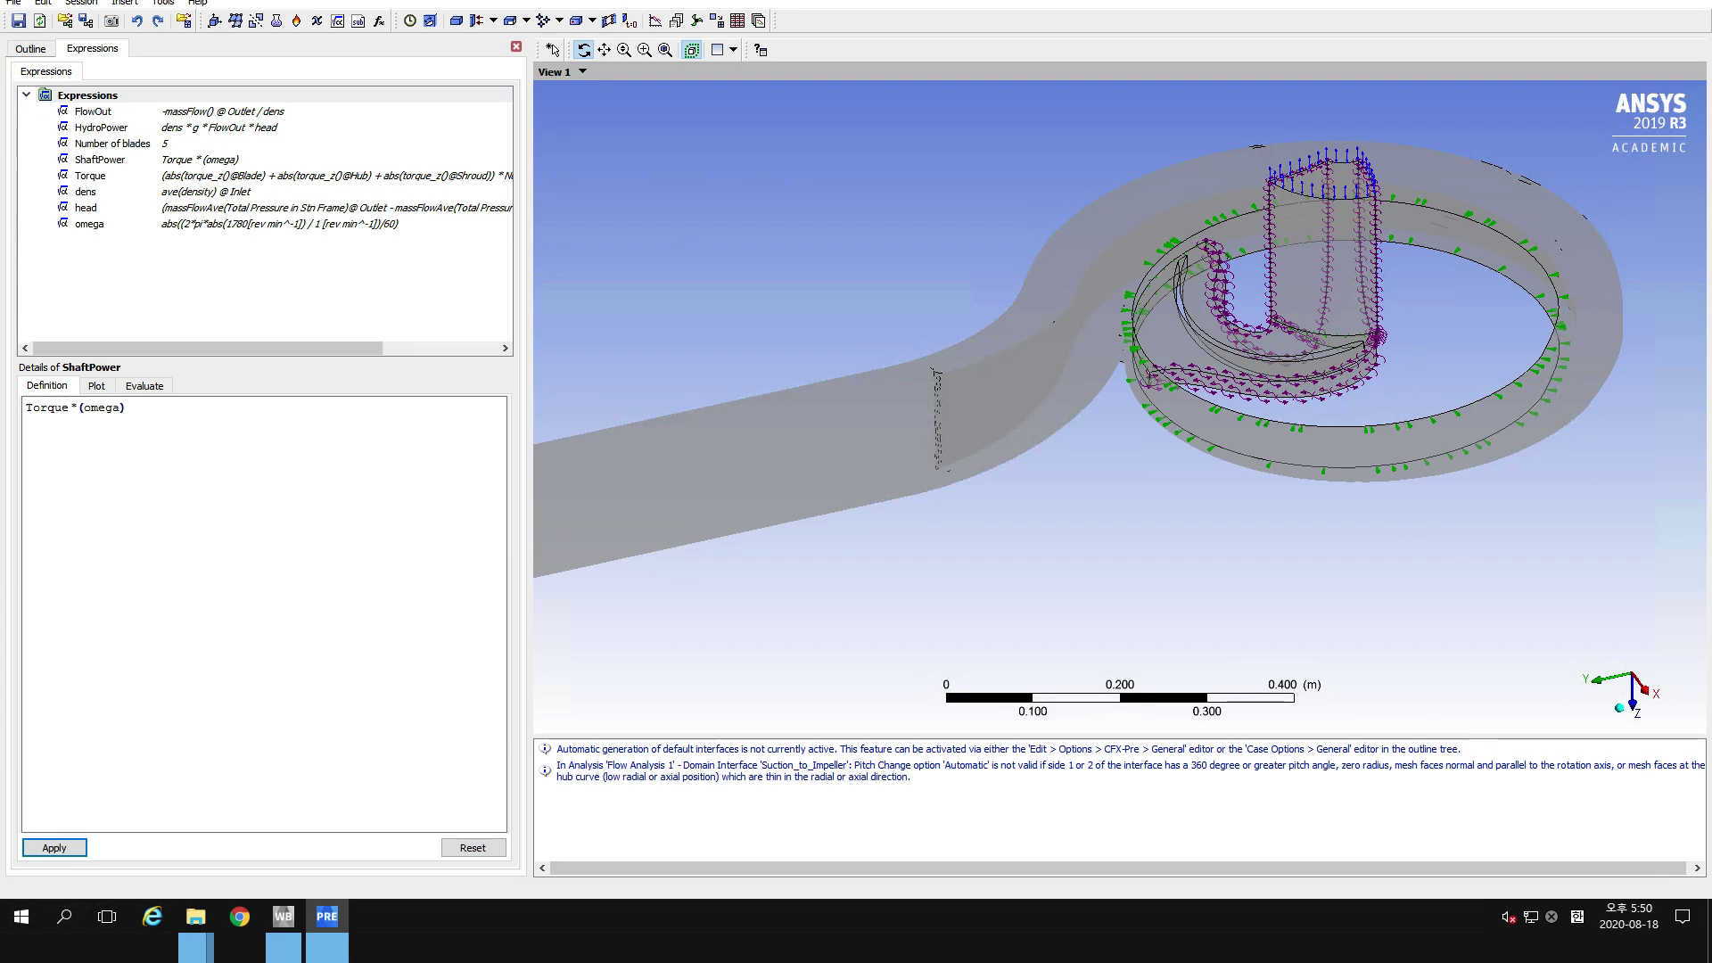
Create an expression named efficiency defined as abs(HydroPower/ShaftPower) * 100.
right_click(96, 95)
mouse_move(134, 104)
left_click(303, 104)
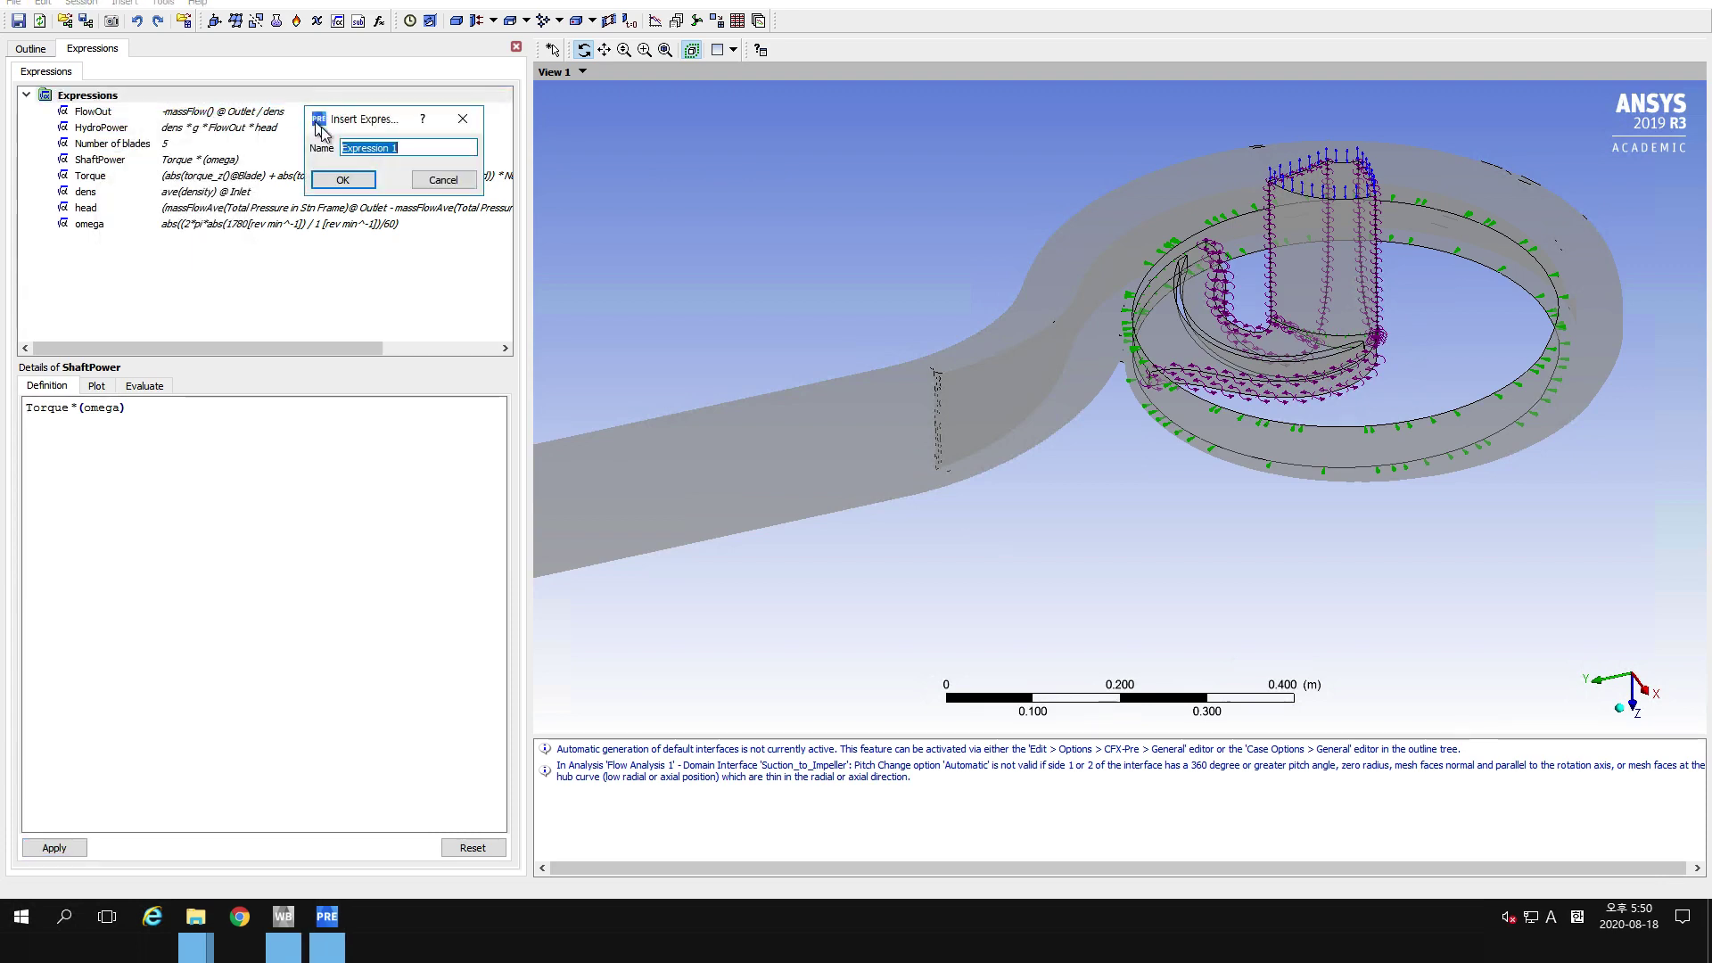
type("efficiency")
left_click(368, 183)
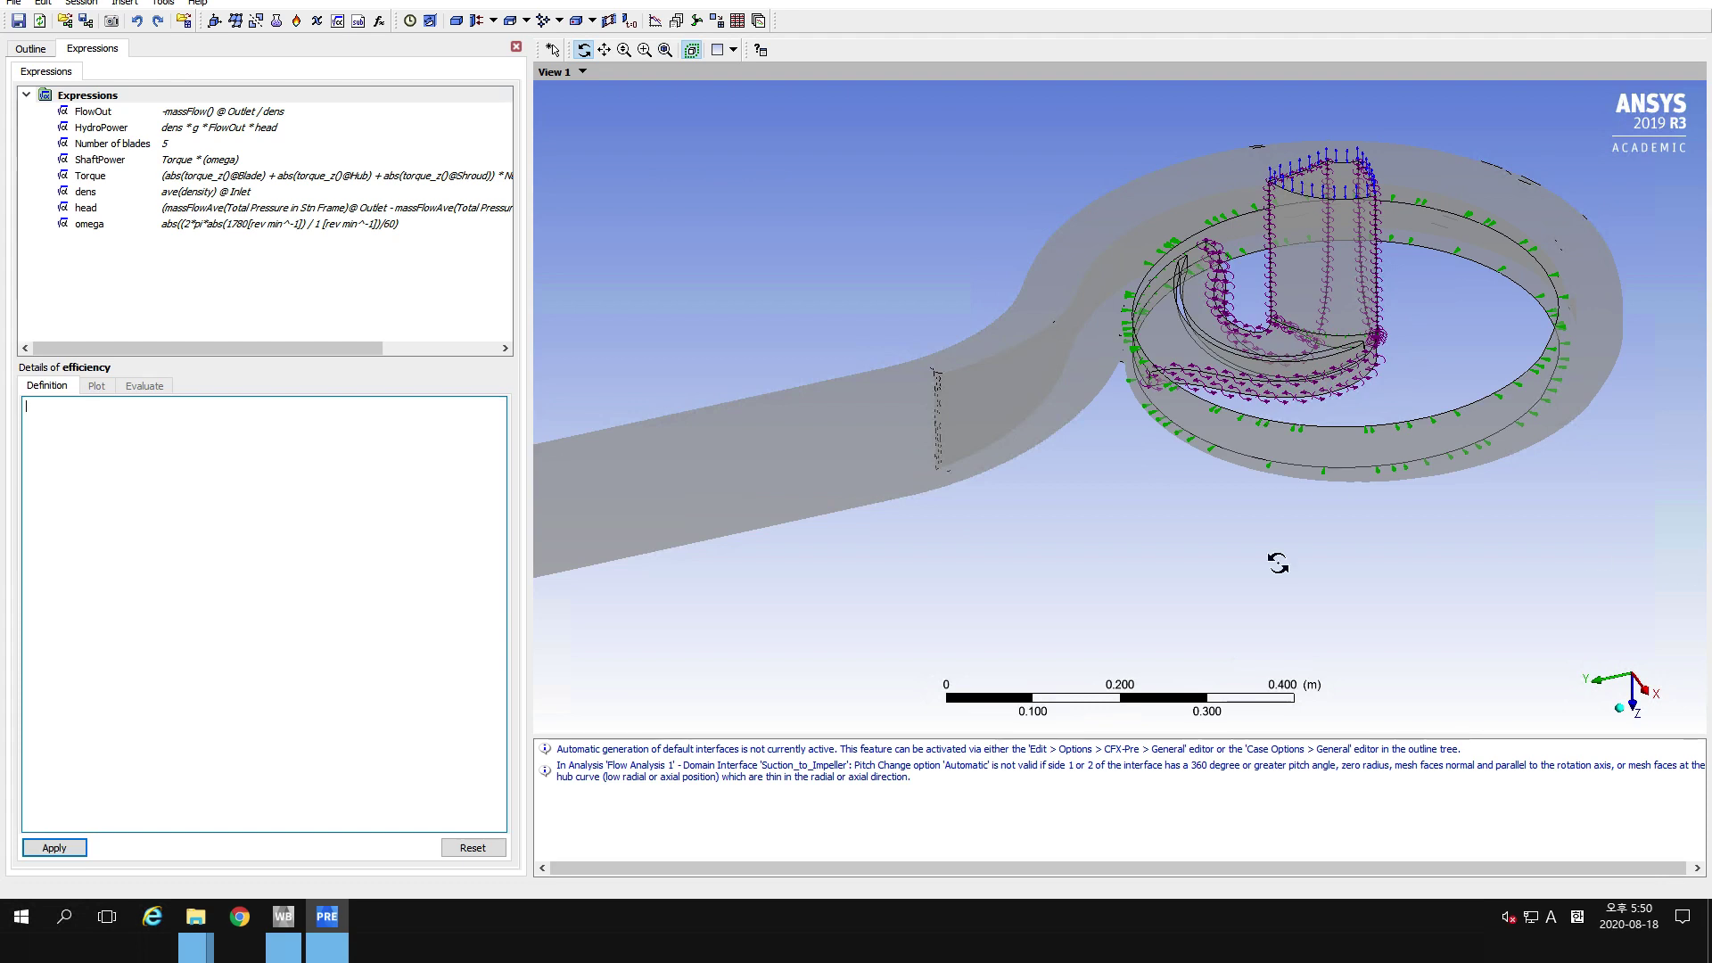
type("abs(HydroPower/ShaftPower) * 100")
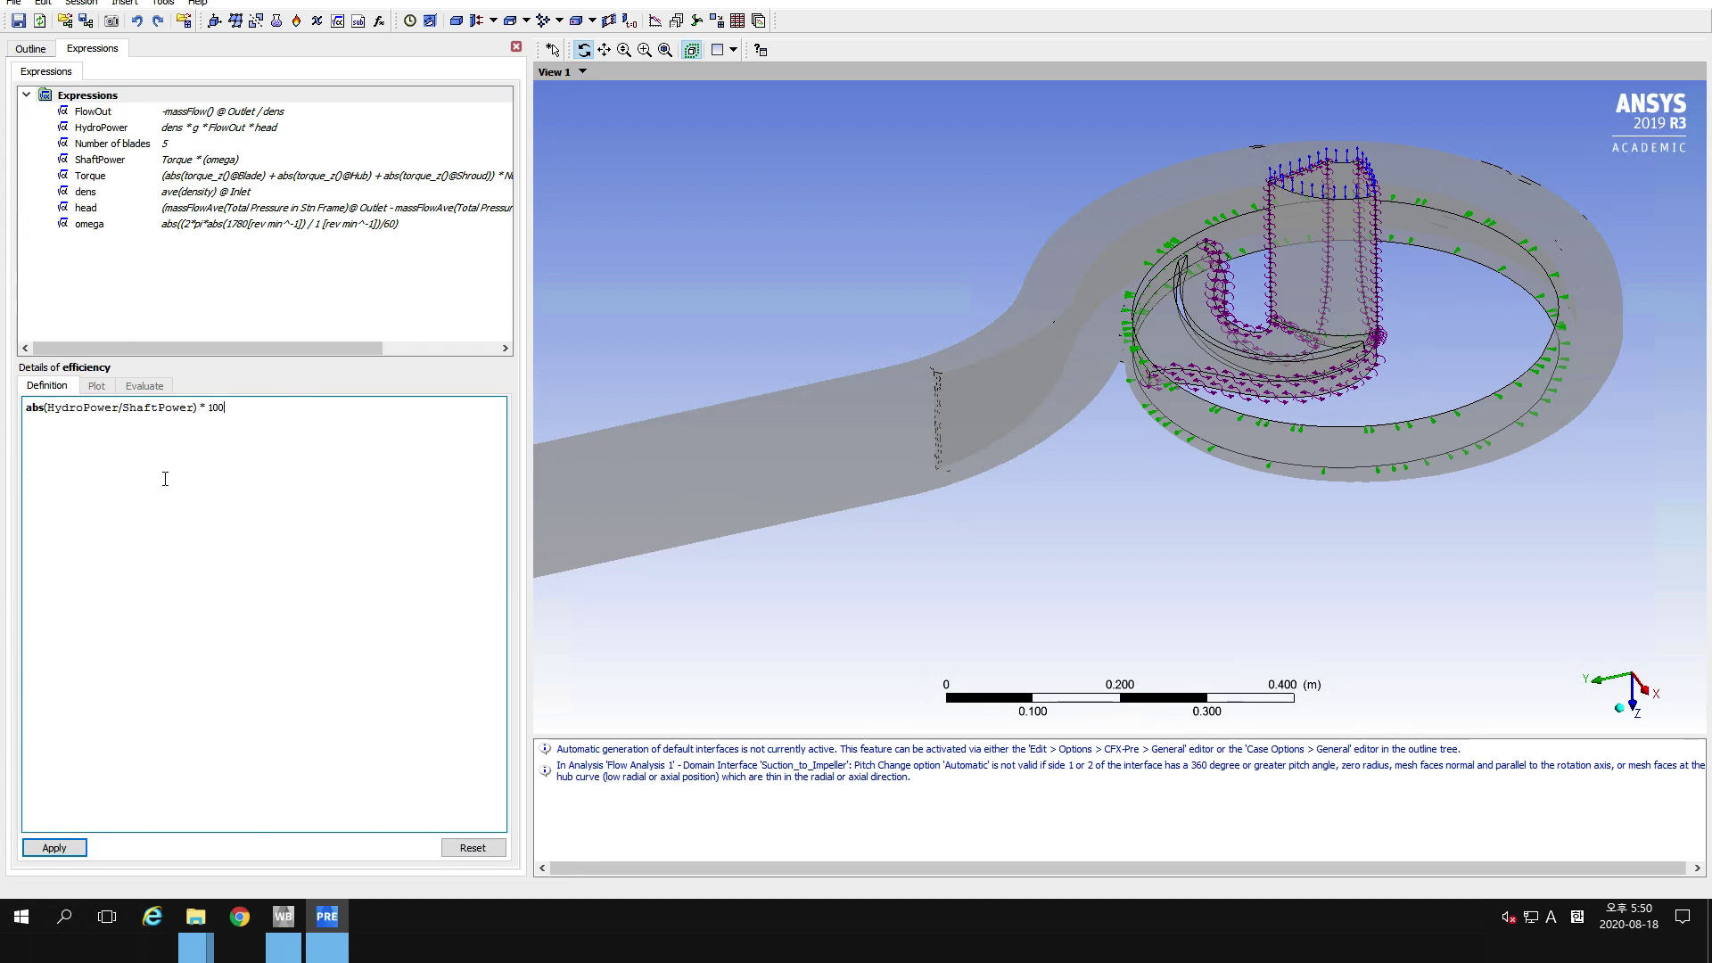
left_click(62, 846)
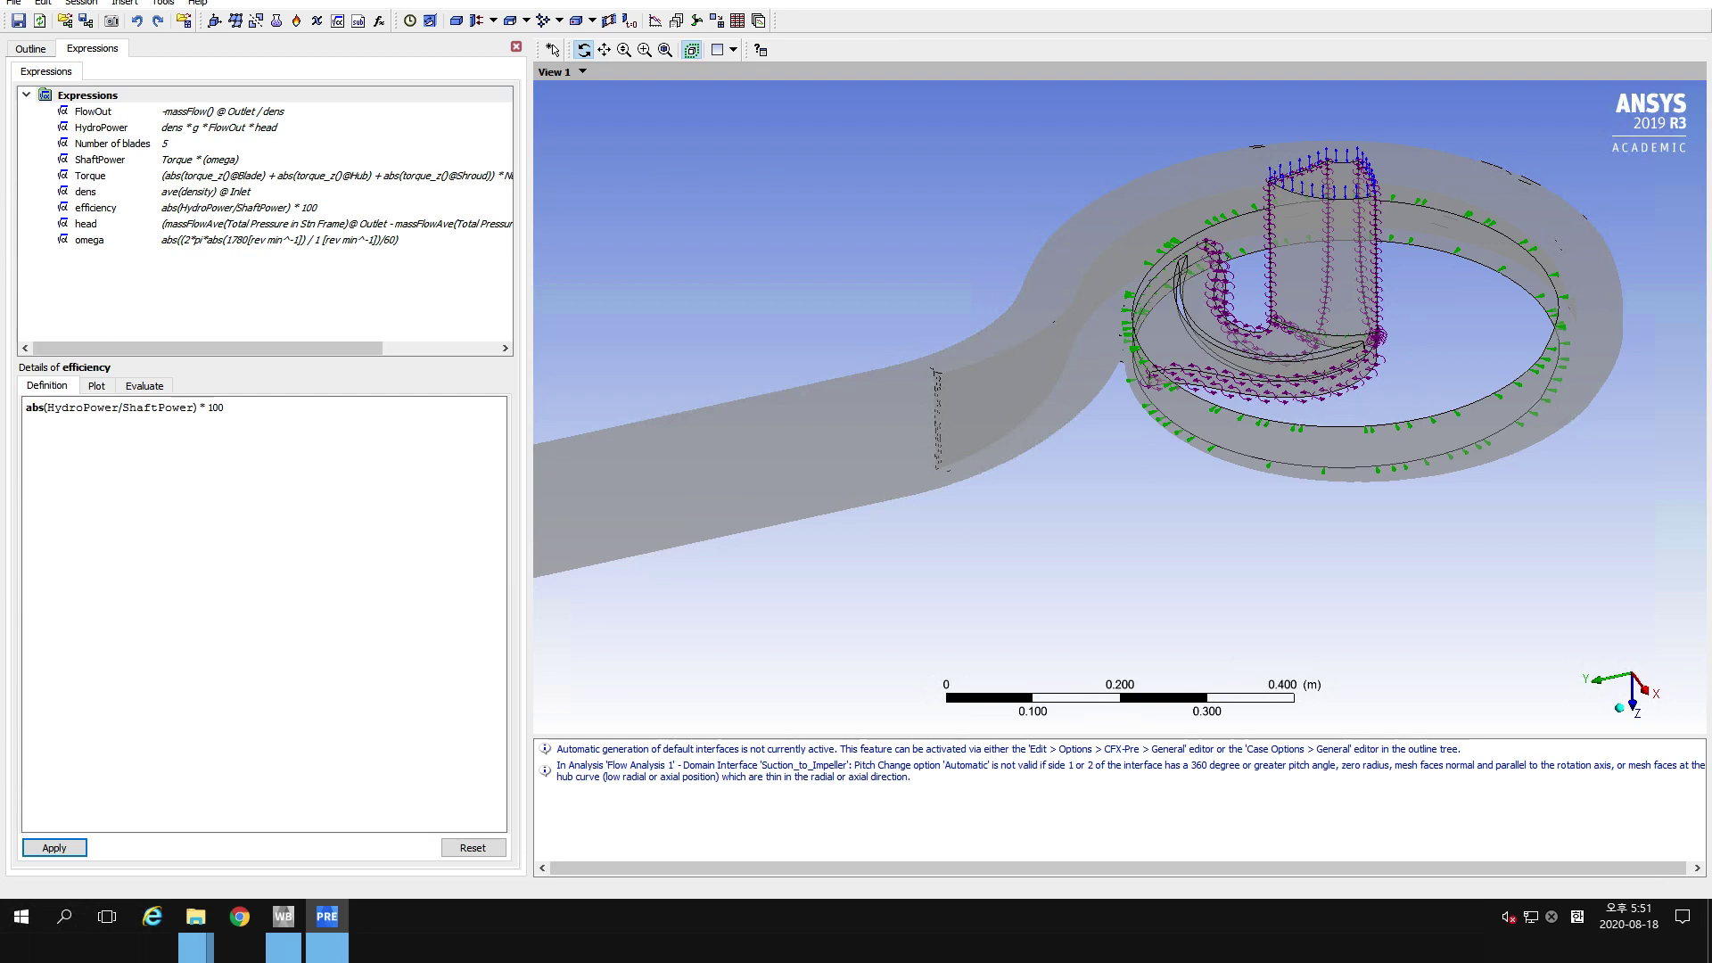
left_click(39, 50)
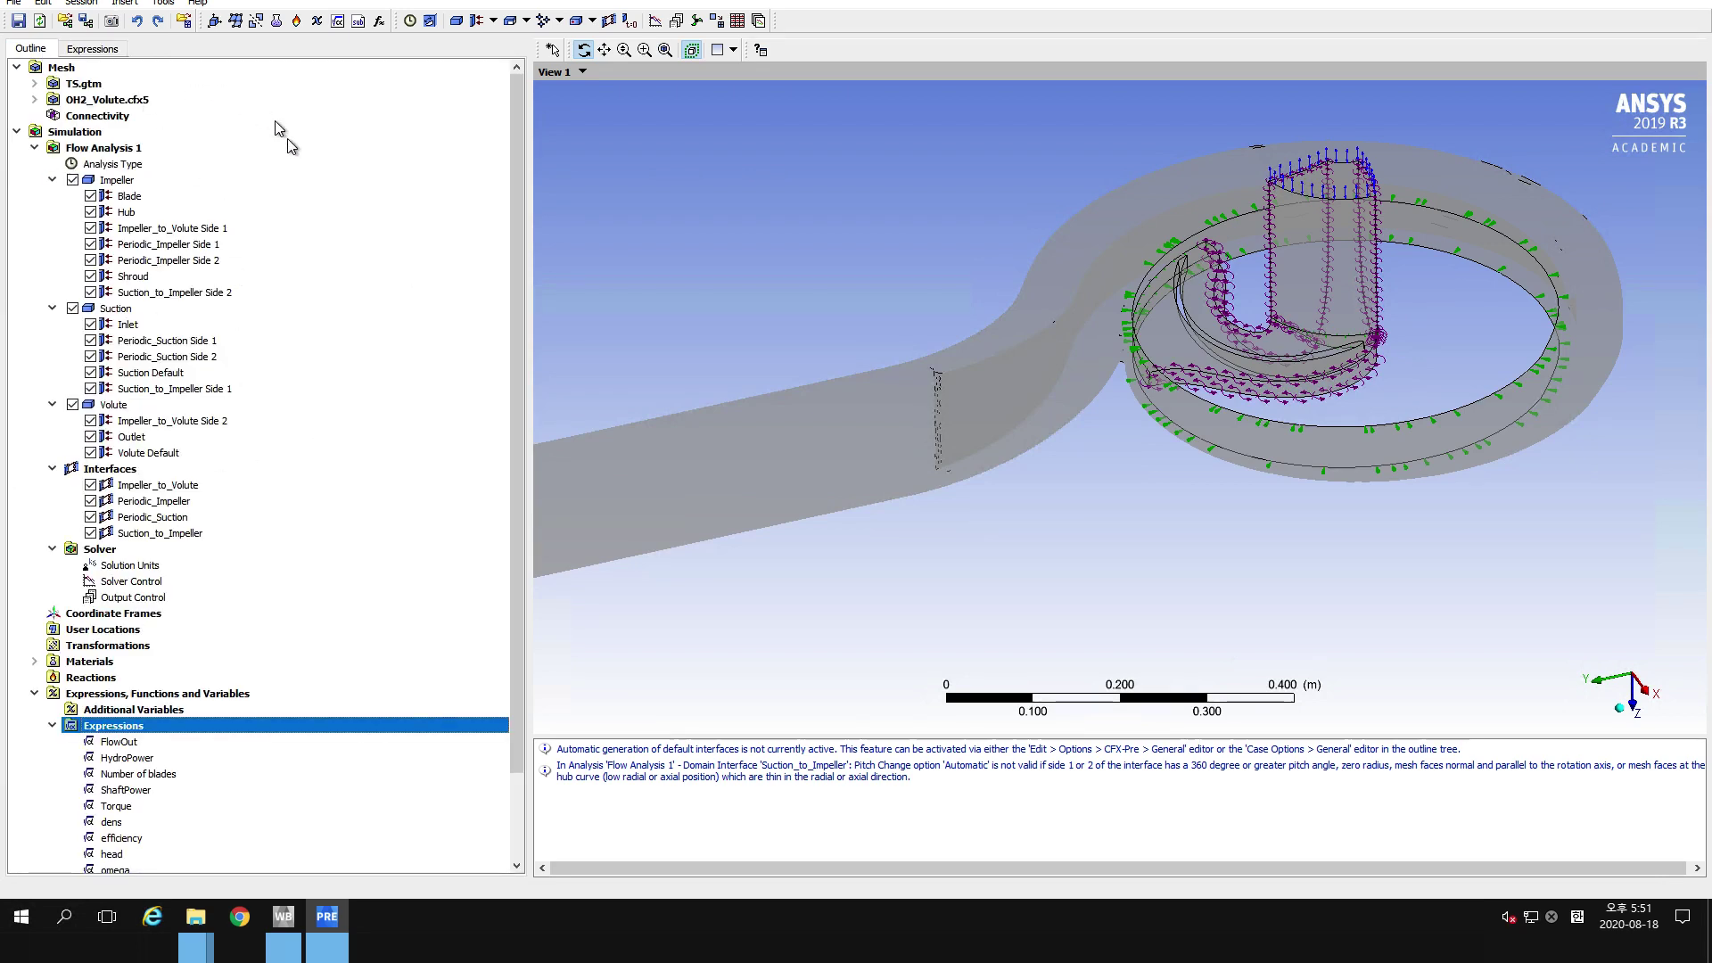
left_click(92, 49)
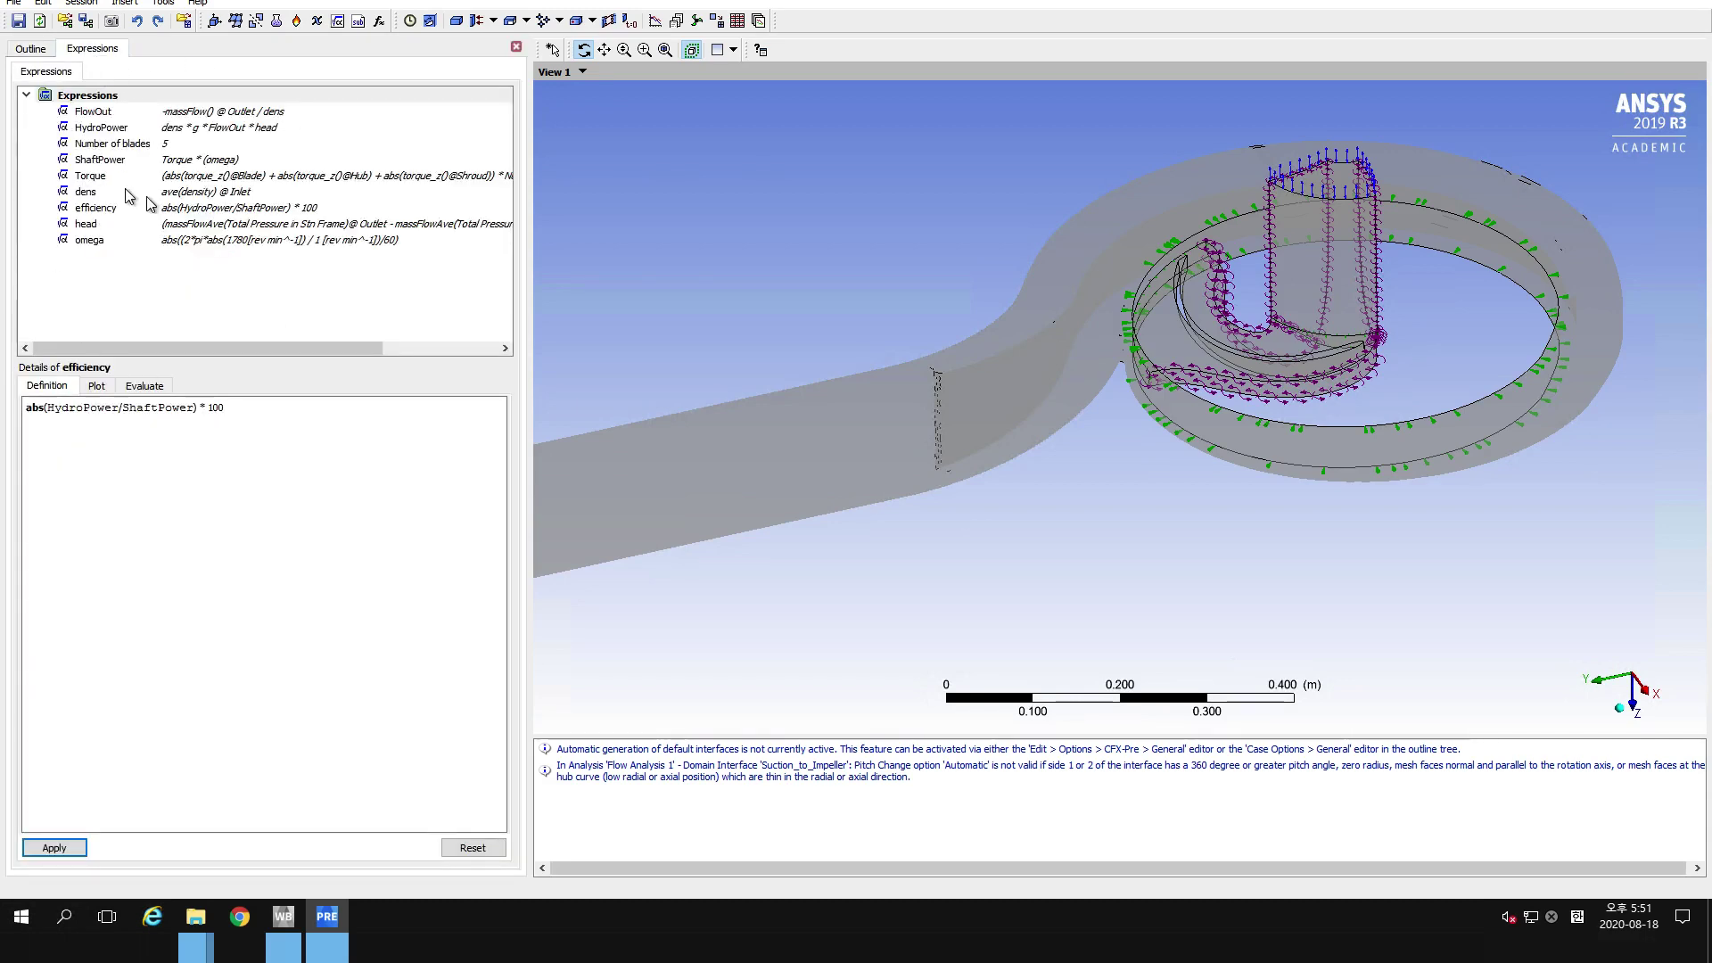
Export only the Expressions group, with all its expressions, as a CCL file named CCL in the E:\workspace folder.
left_click(12, 2)
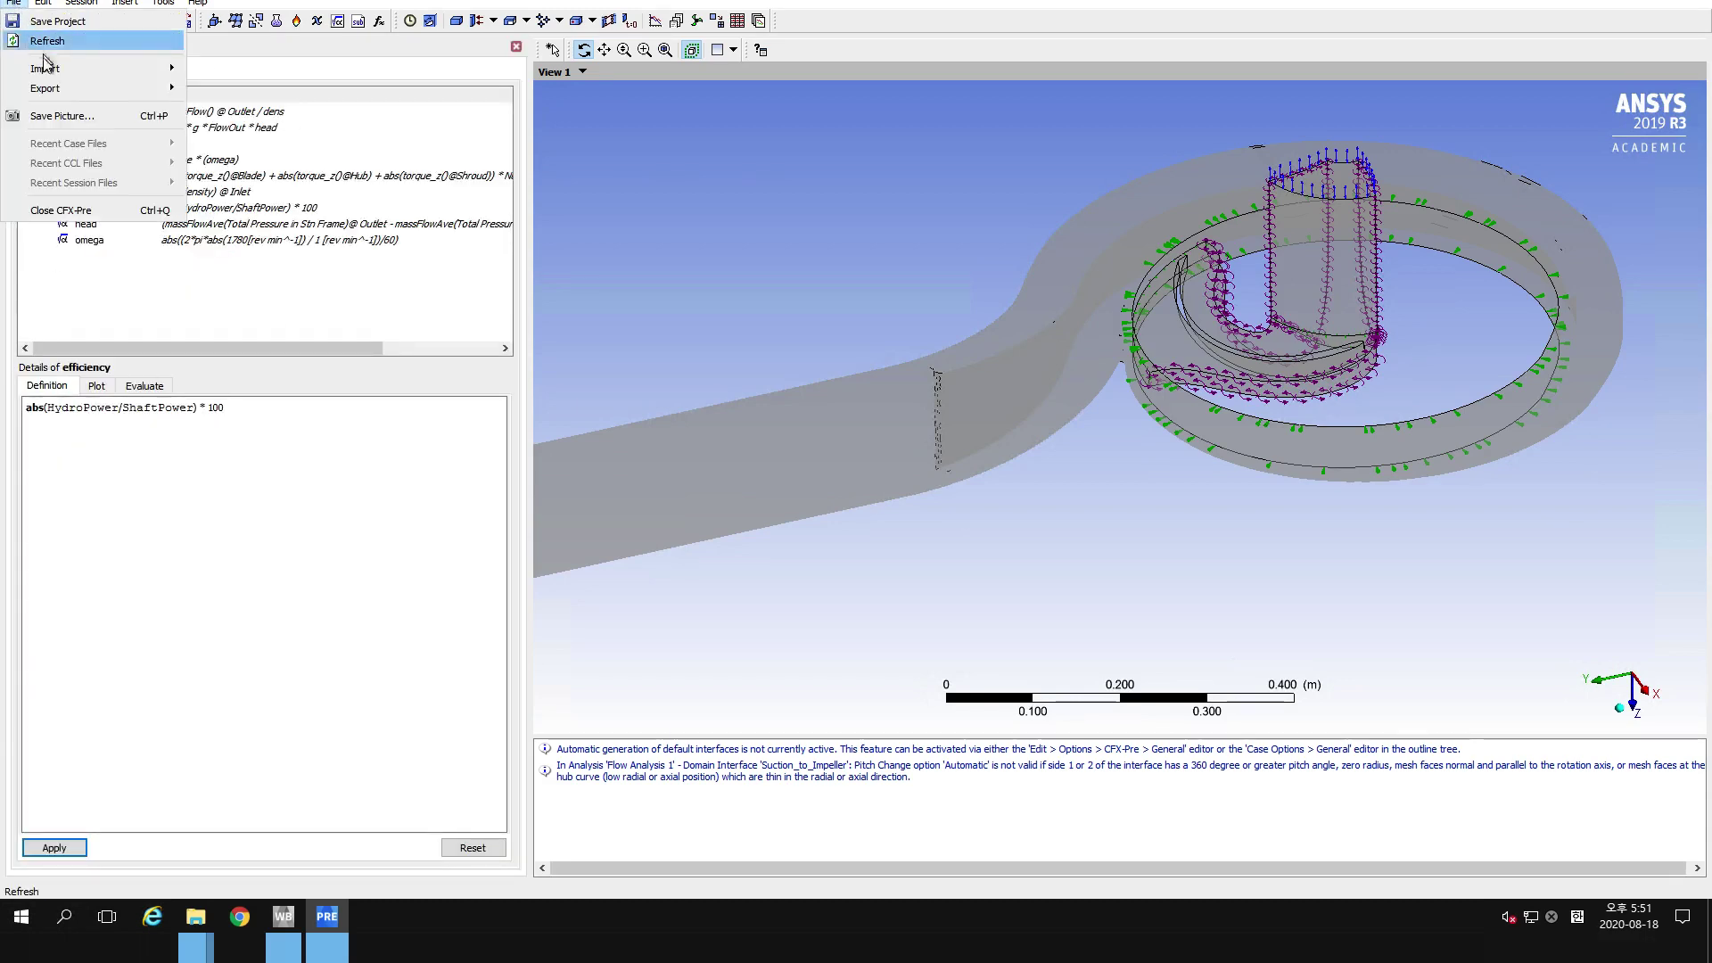
mouse_move(56, 69)
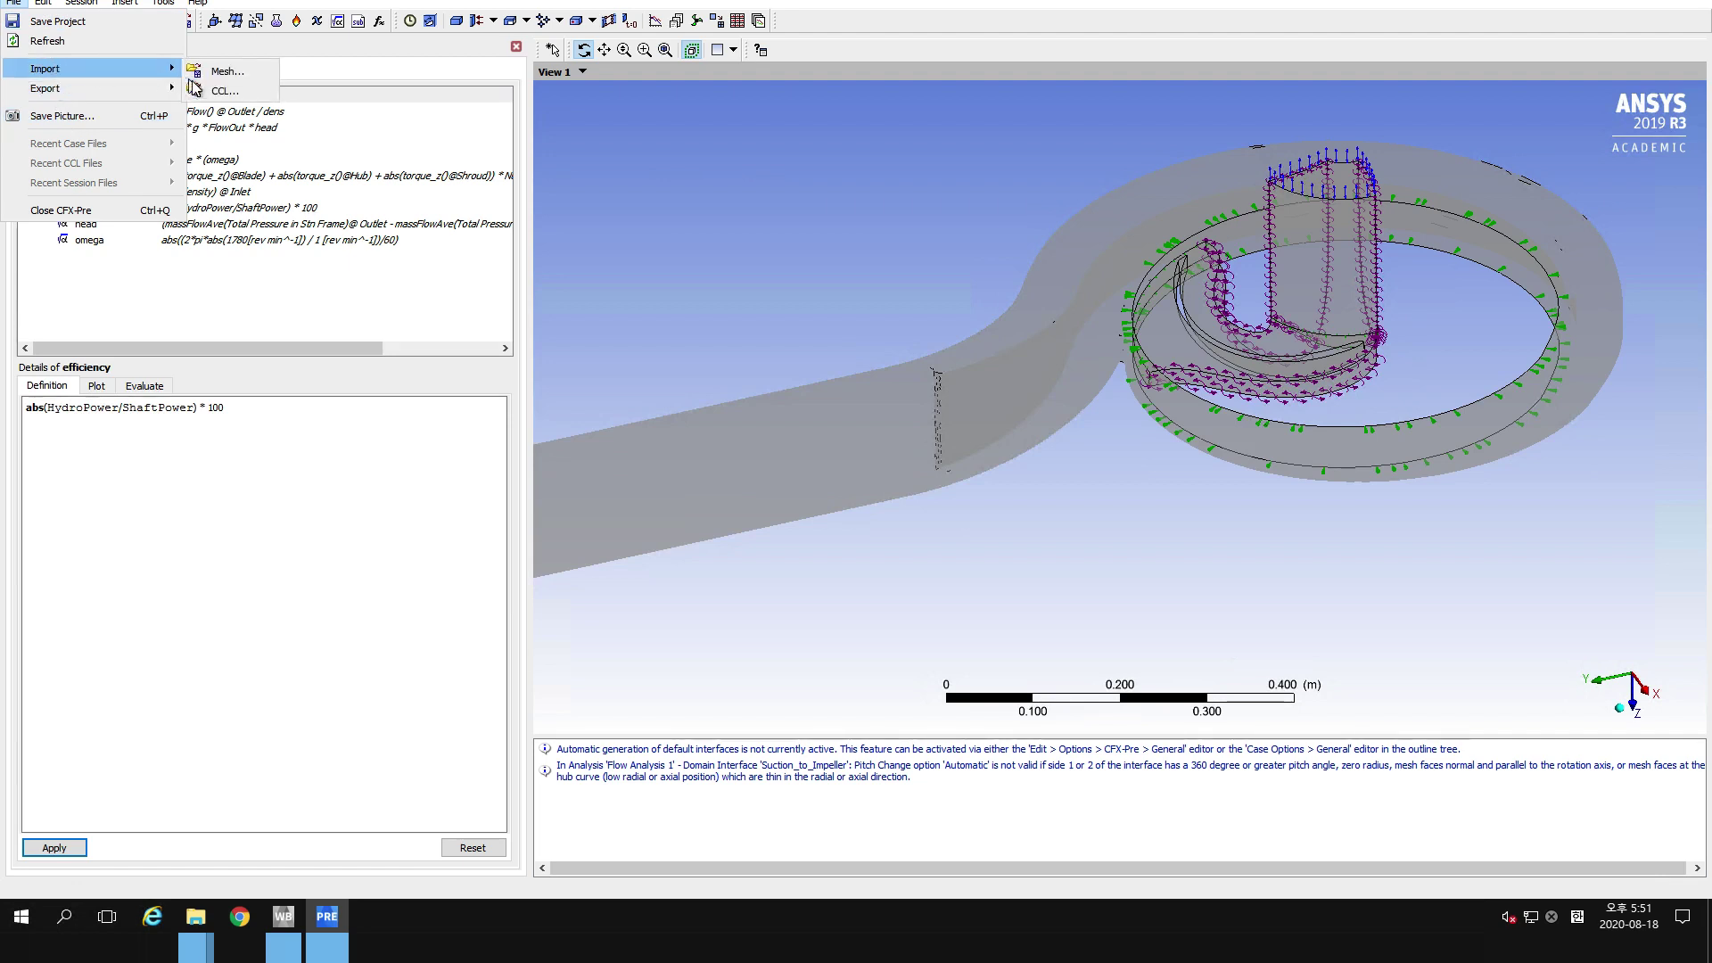
mouse_move(116, 87)
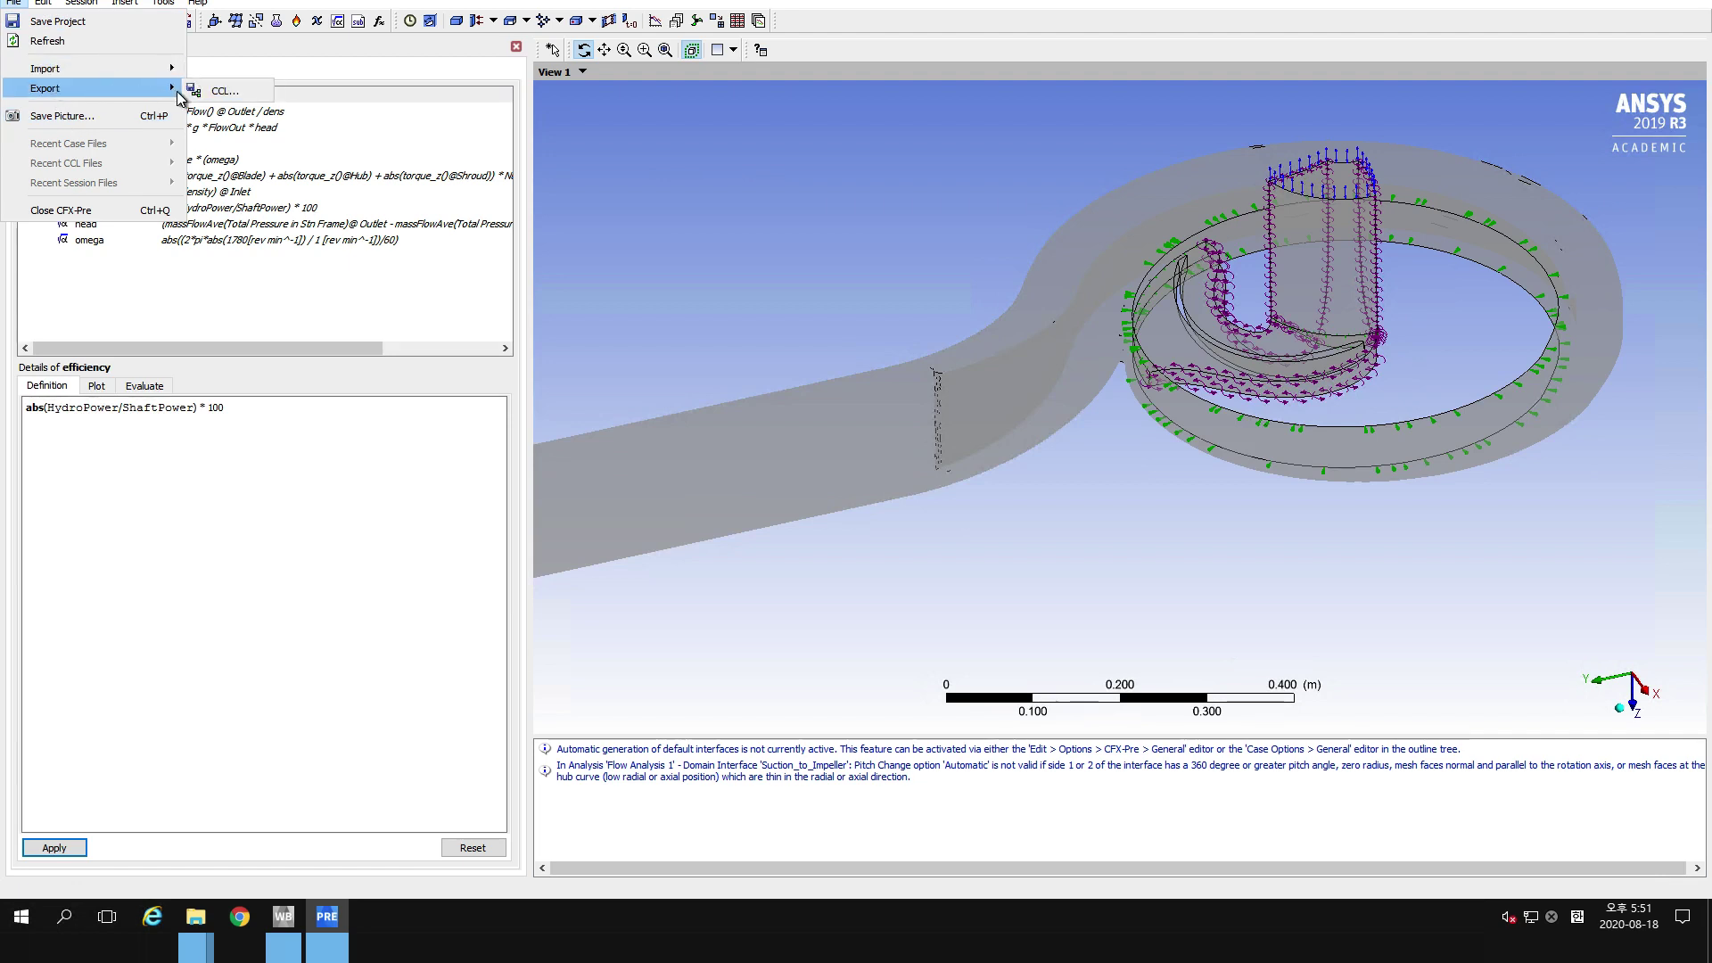
left_click(220, 91)
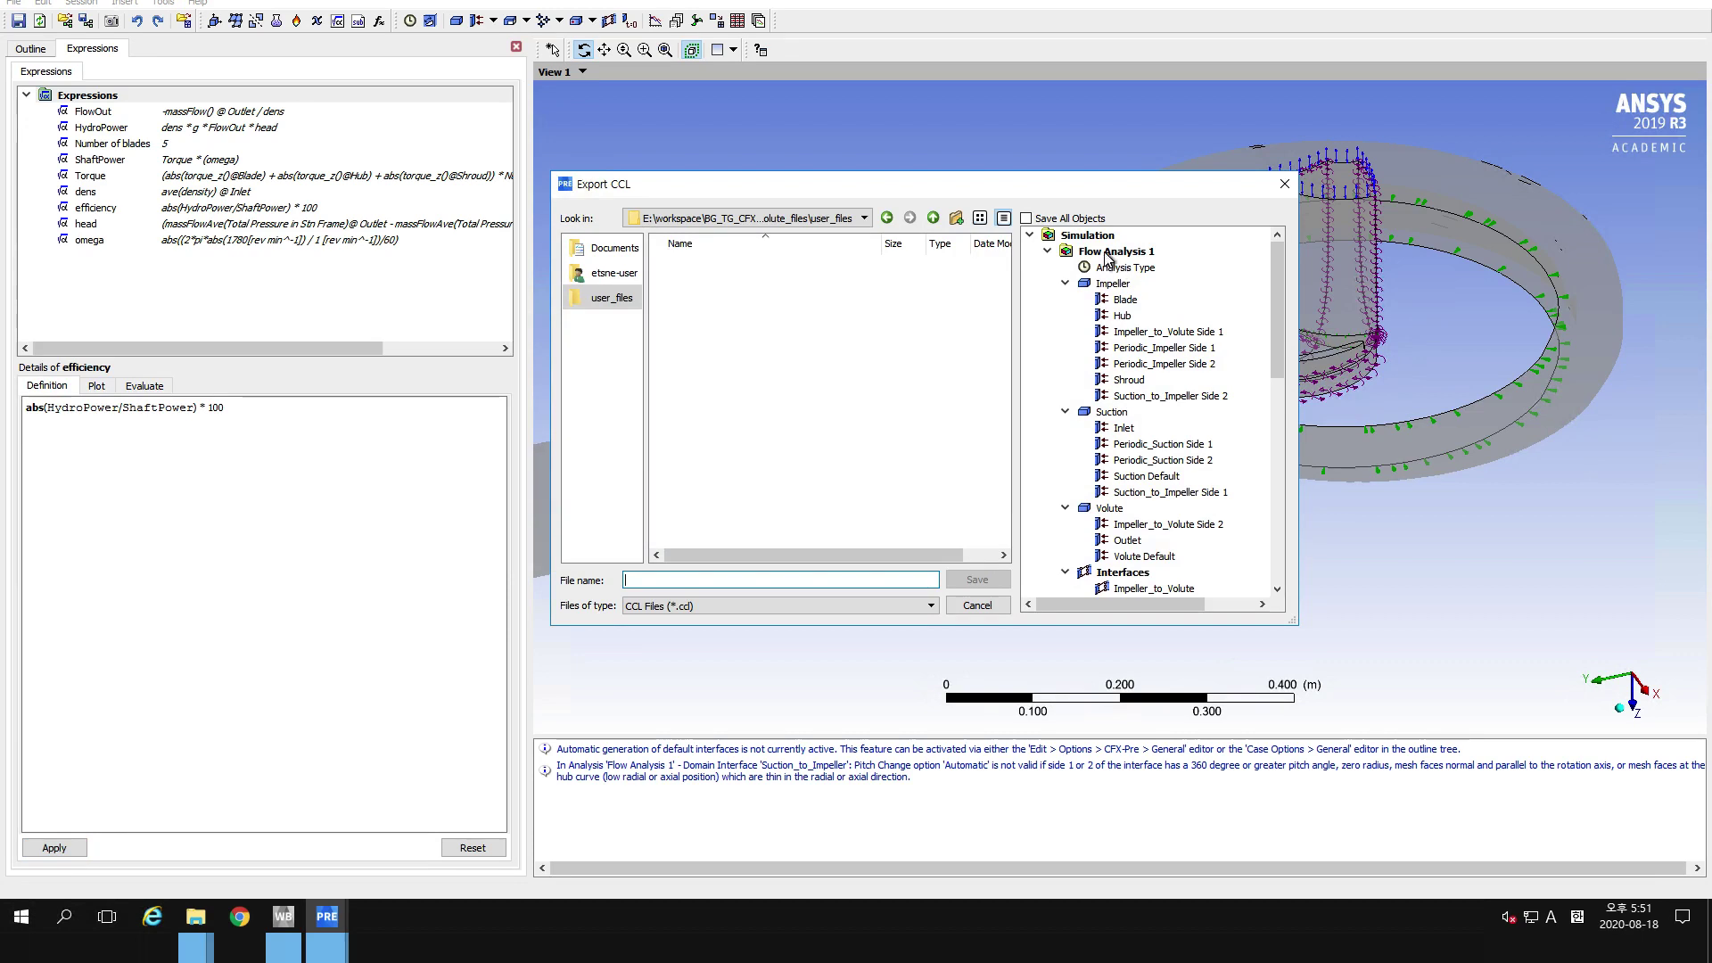
scroll(1279, 404, "down", 10)
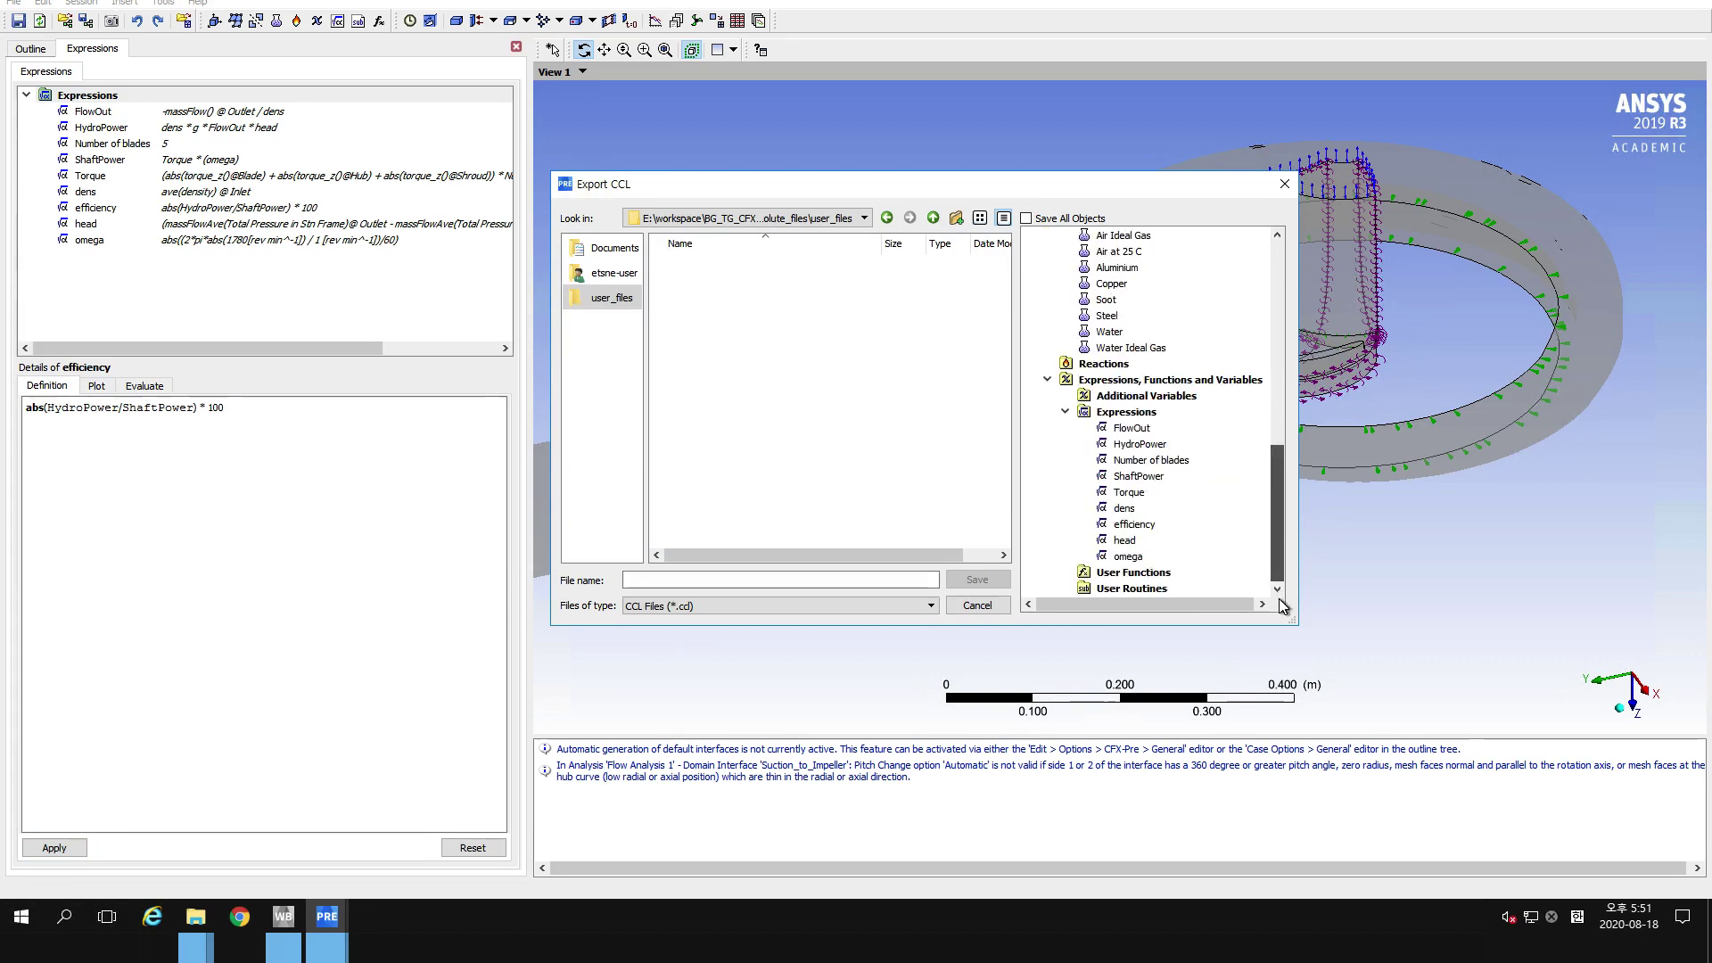
left_click(1137, 413)
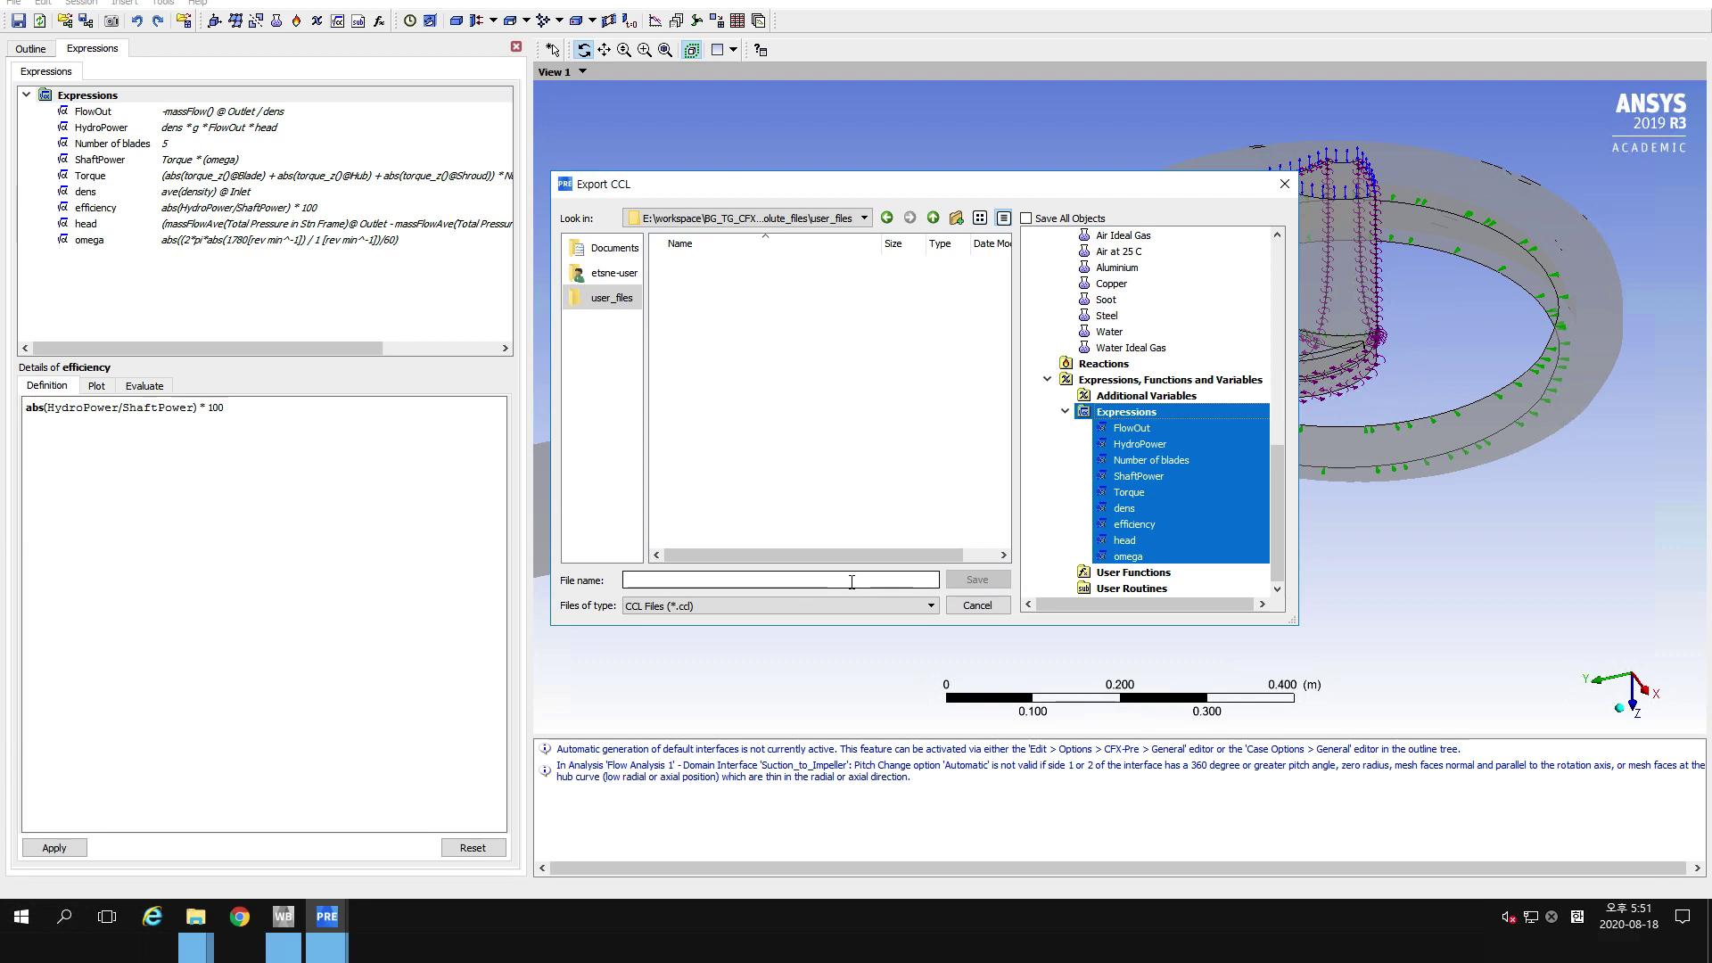
left_click(892, 582)
left_click(934, 218)
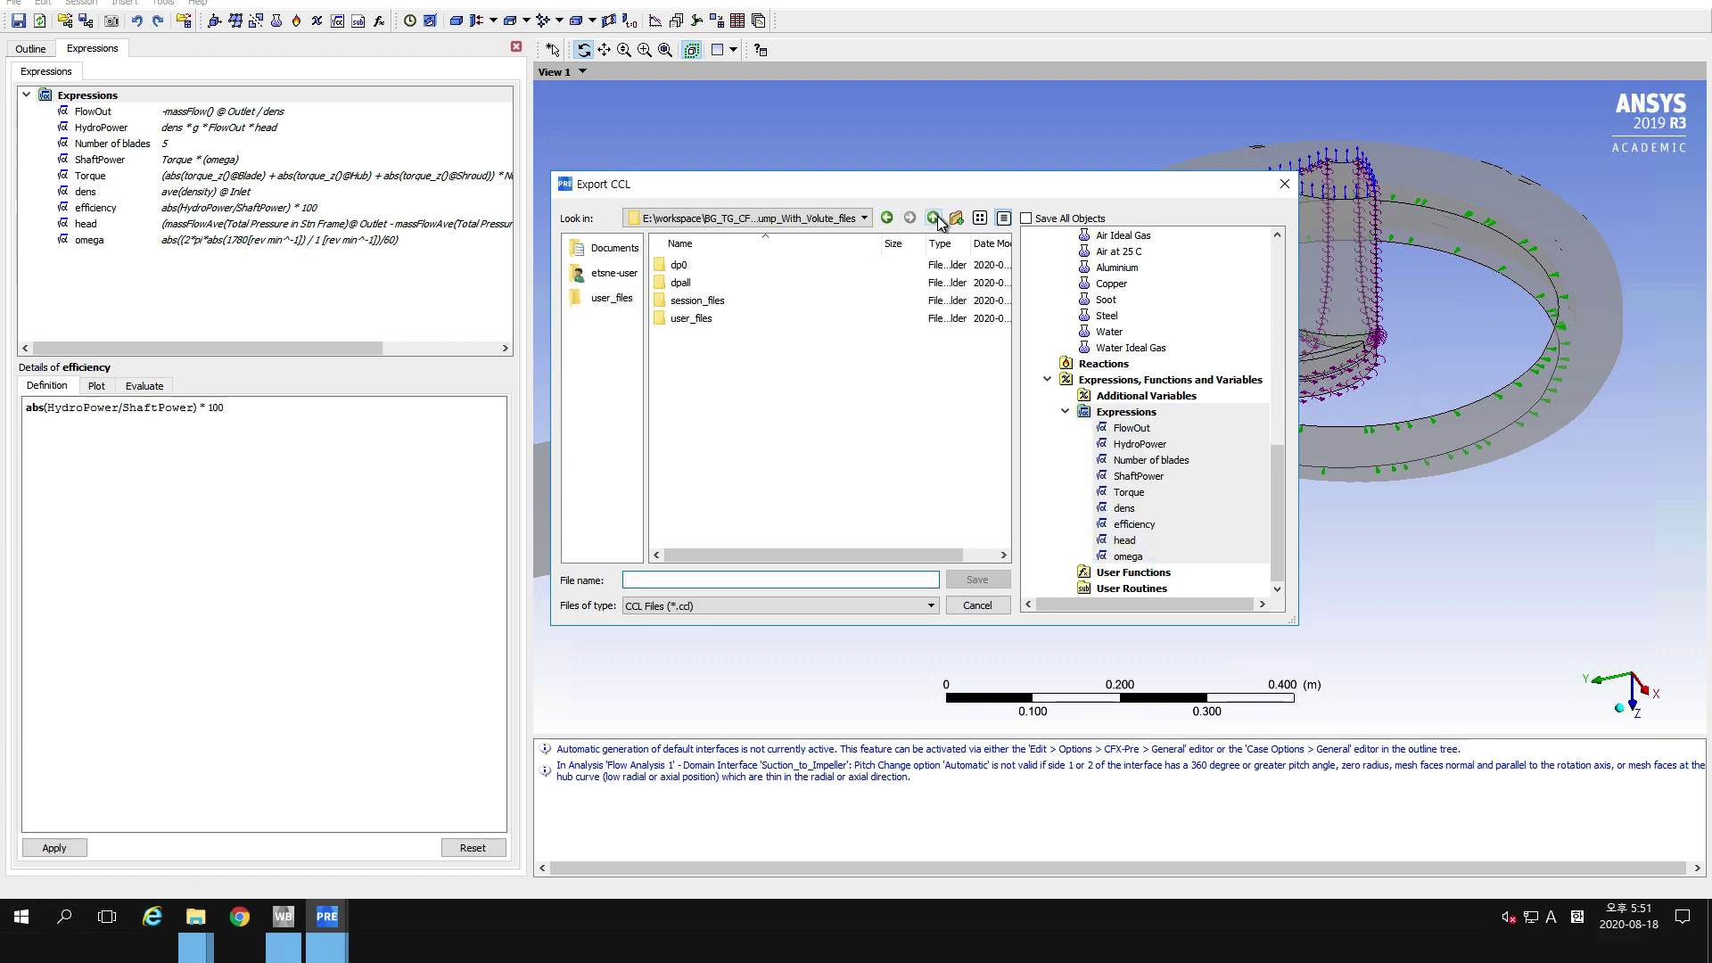
left_click(934, 219)
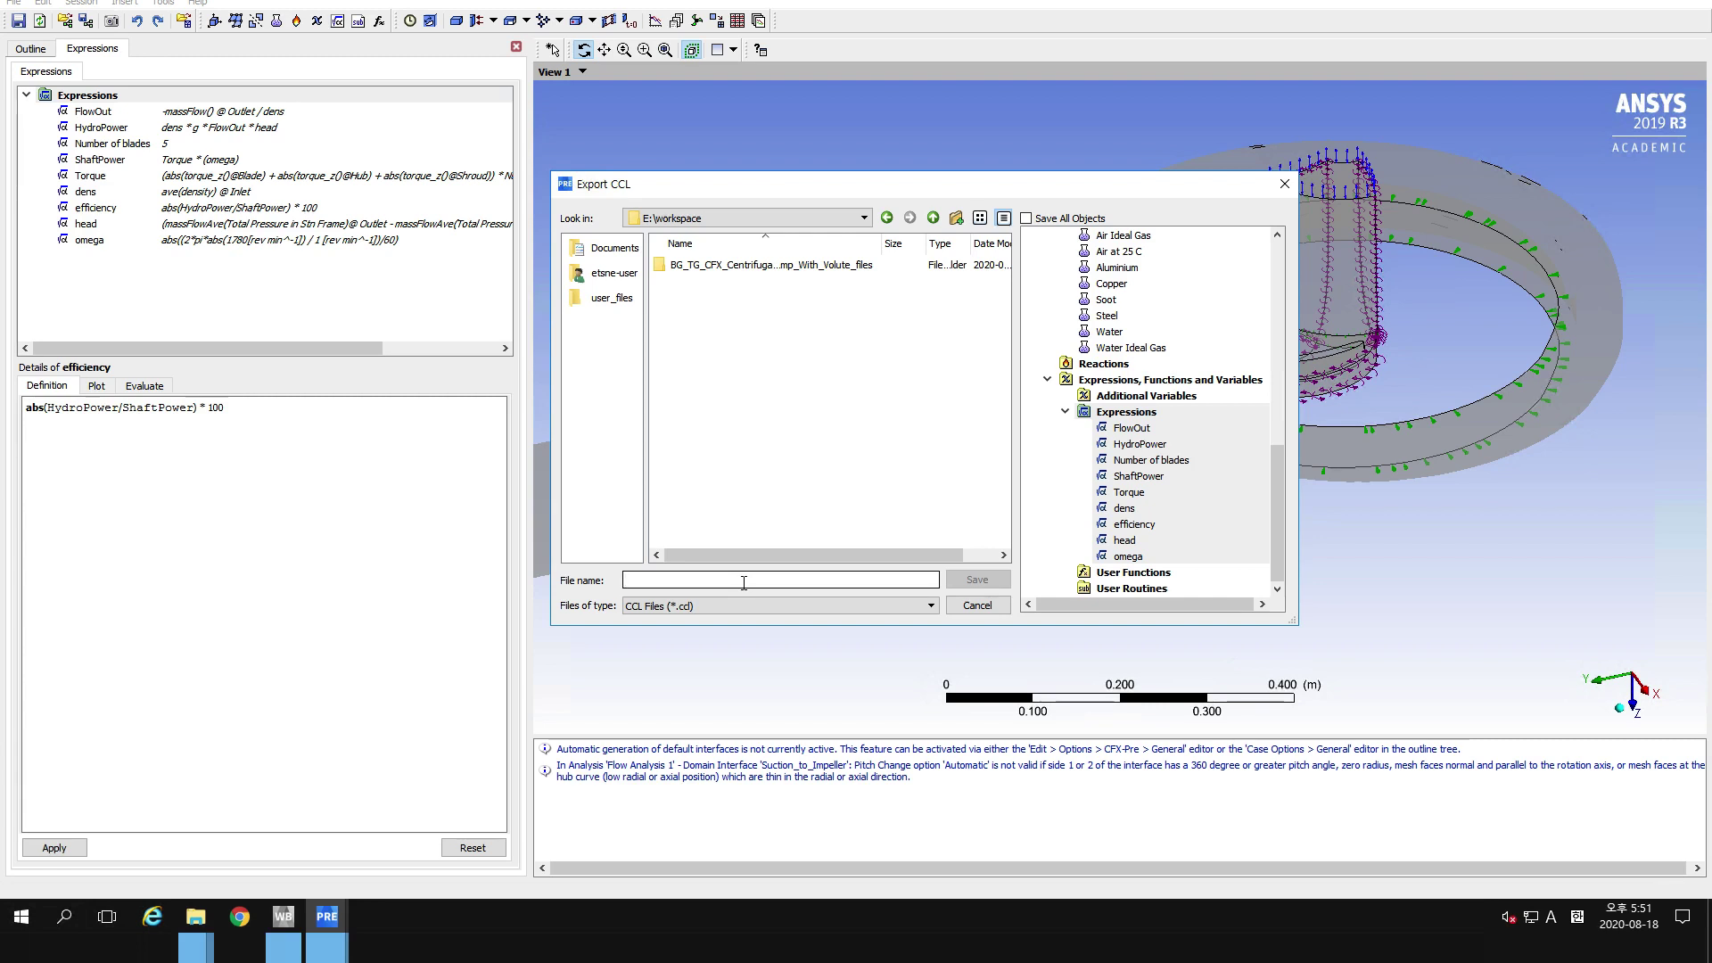
type("CC")
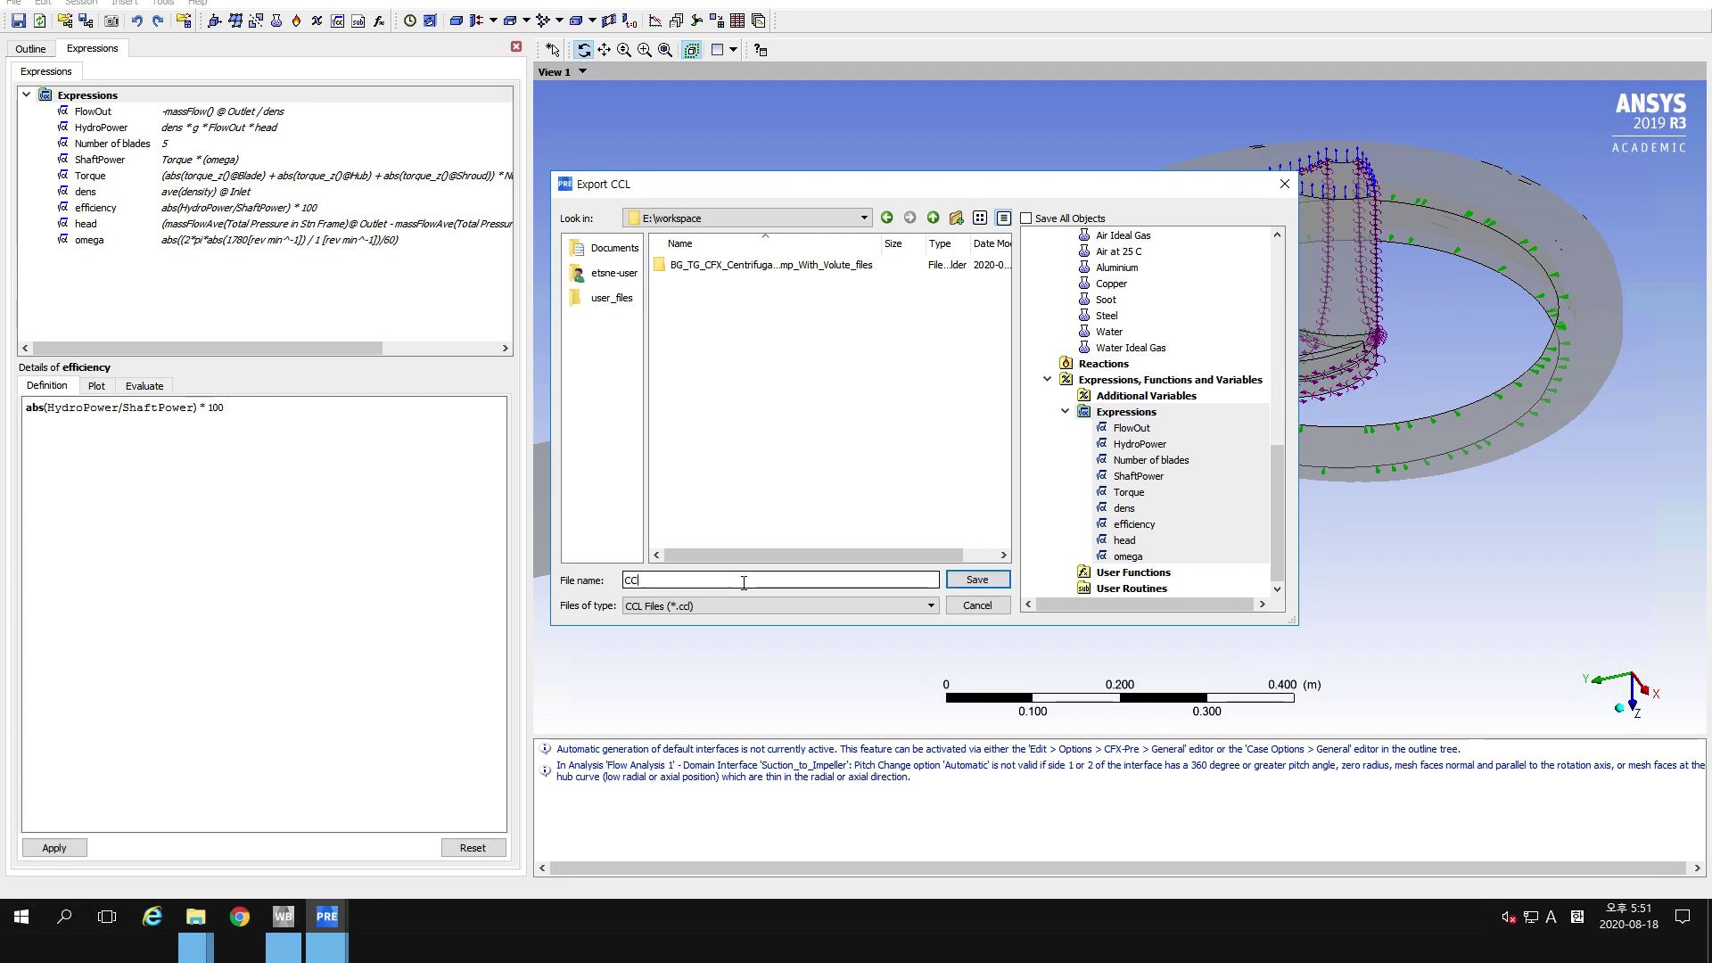
type("L")
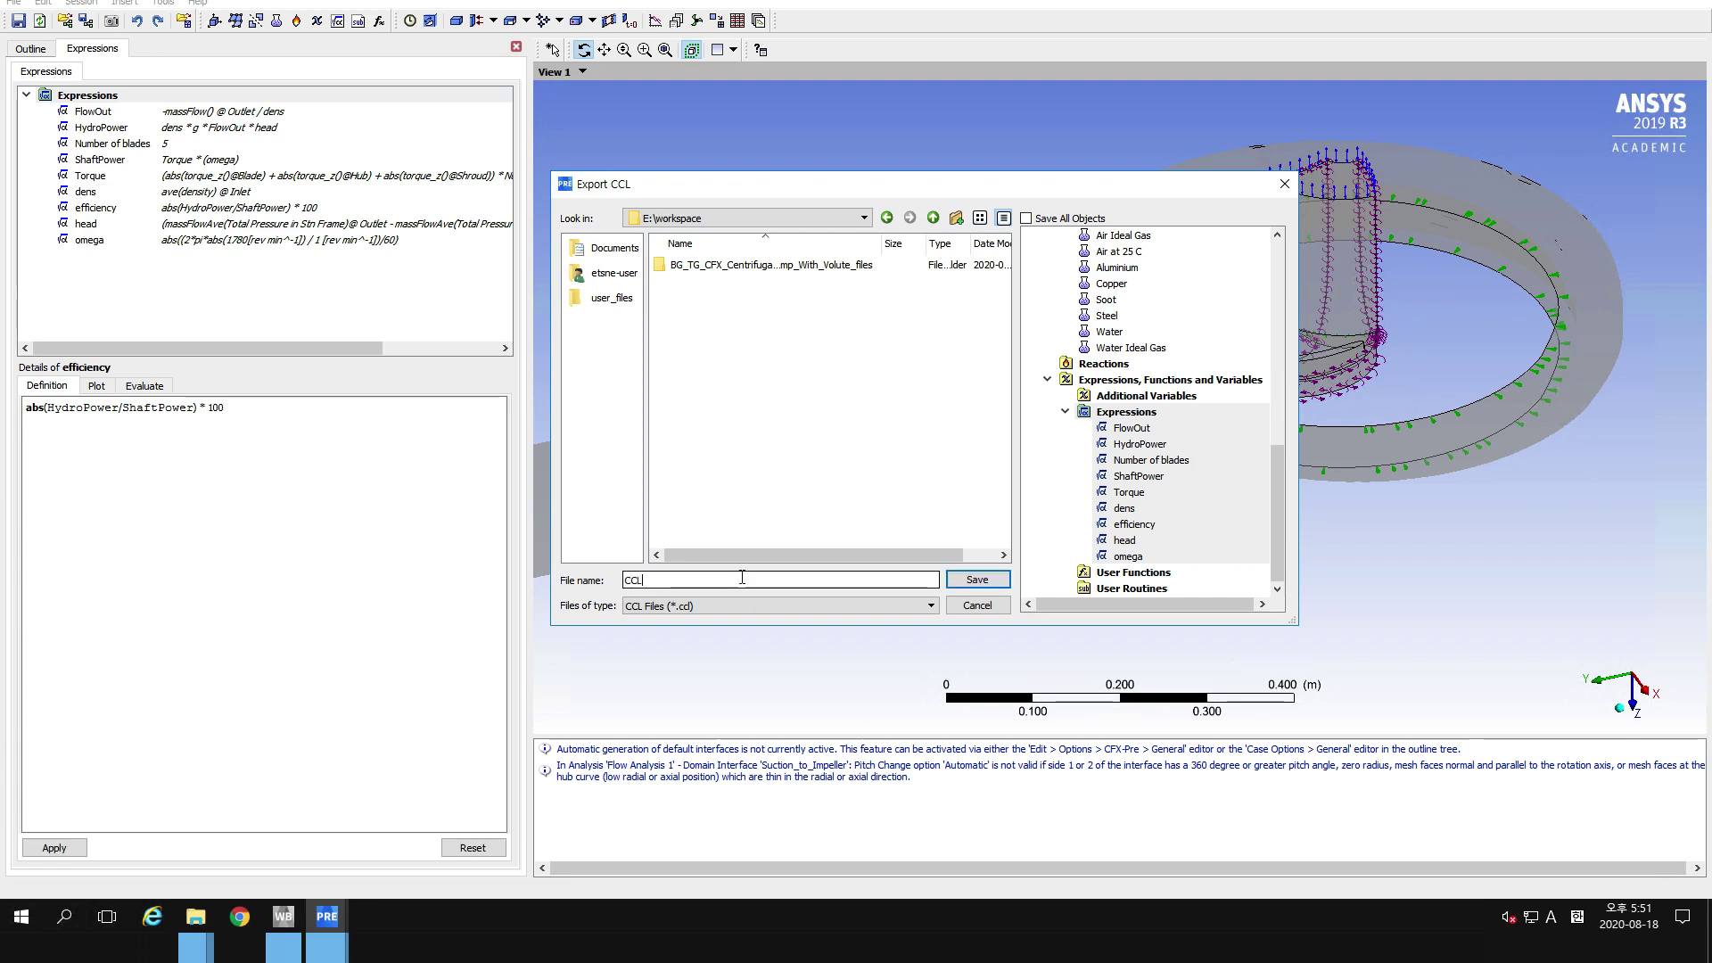
left_click(961, 581)
Switch to File Explorer and open CCL.ccl from the workspace folder in Notepad (메모장).
mouse_move(204, 919)
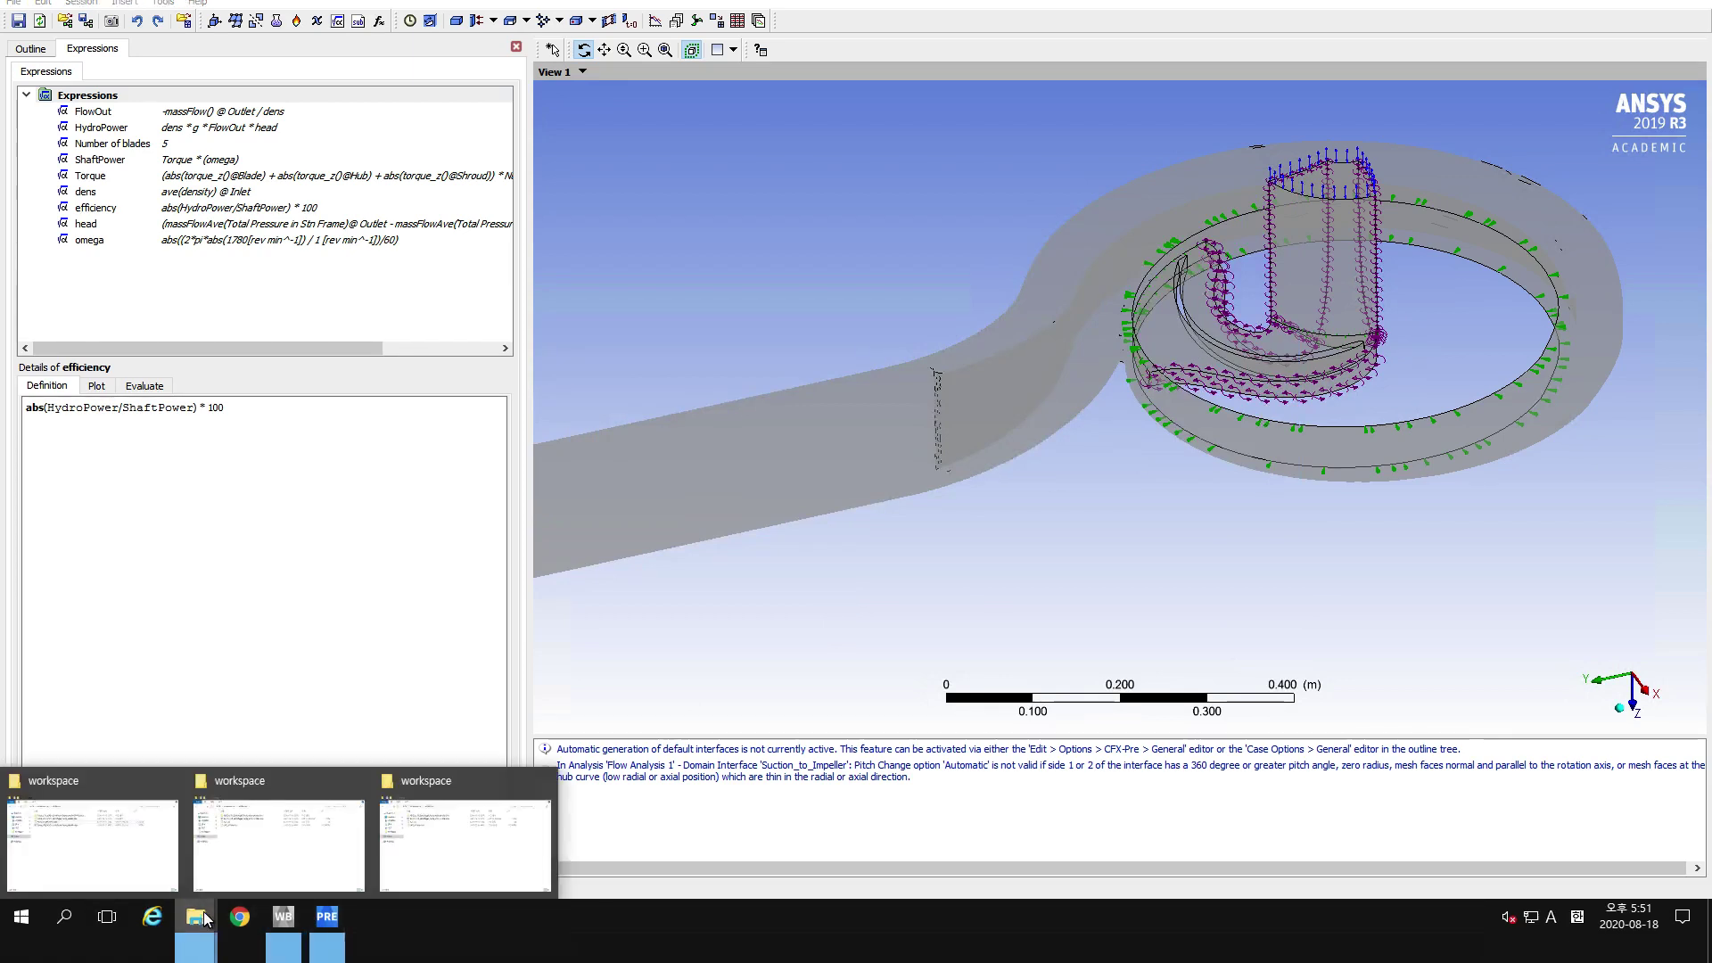
left_click(348, 852)
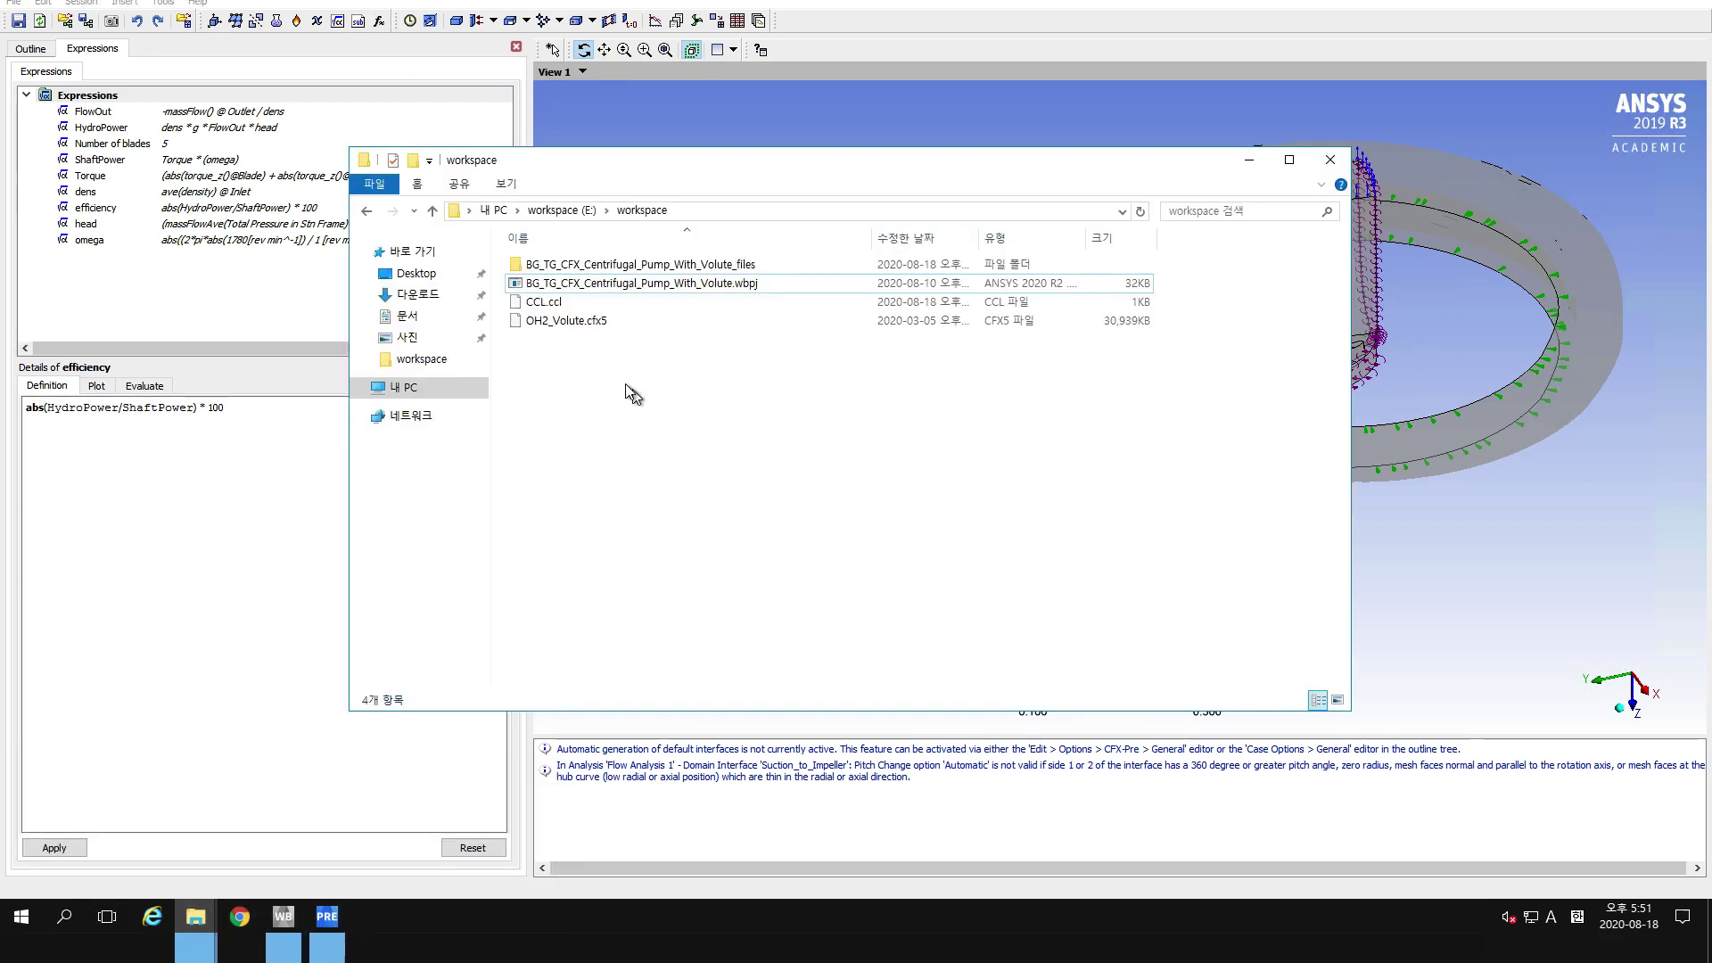
left_click(536, 303)
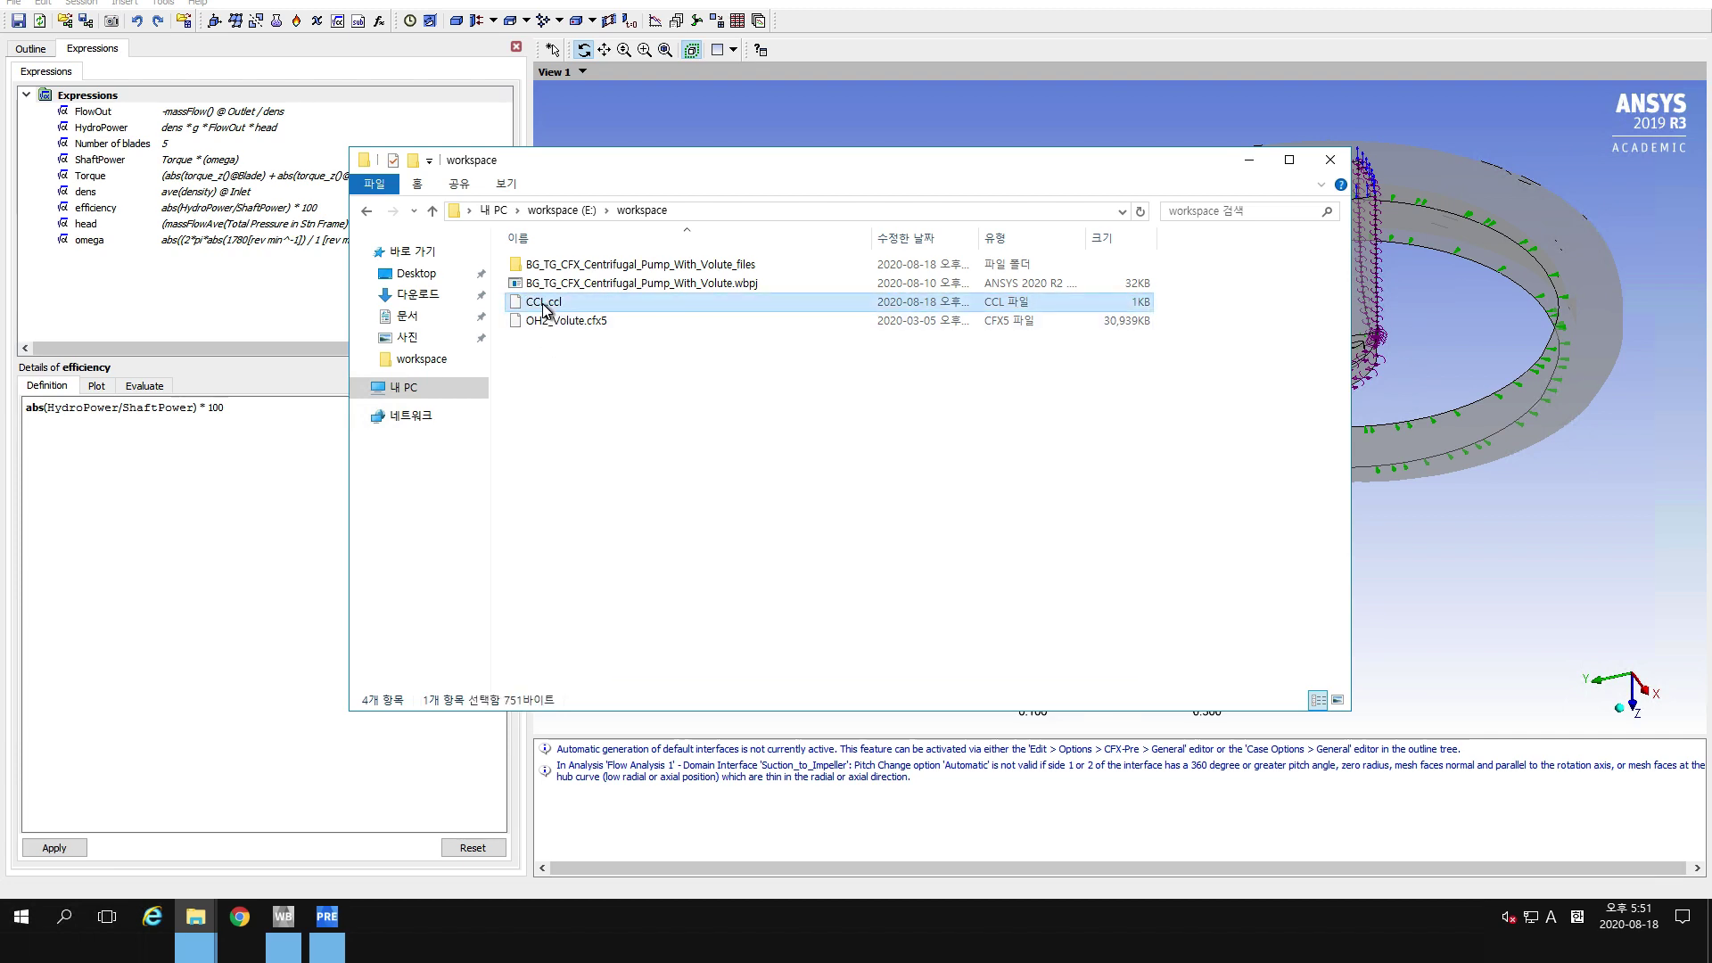
key("Return")
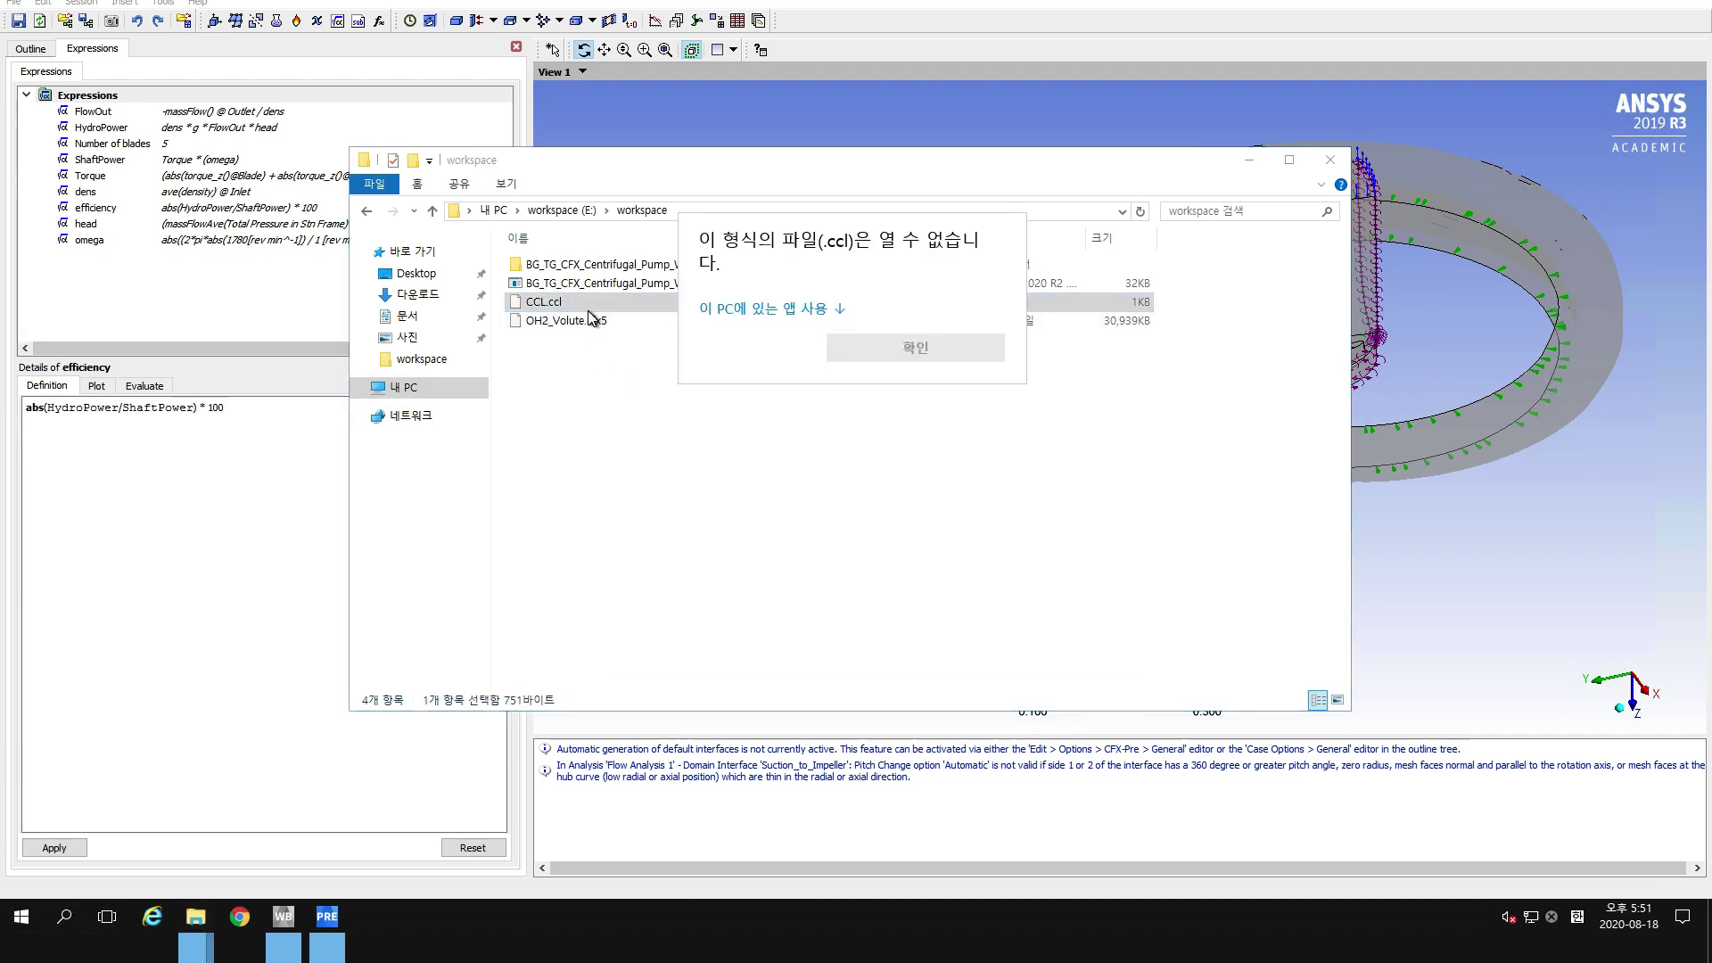
left_click(788, 308)
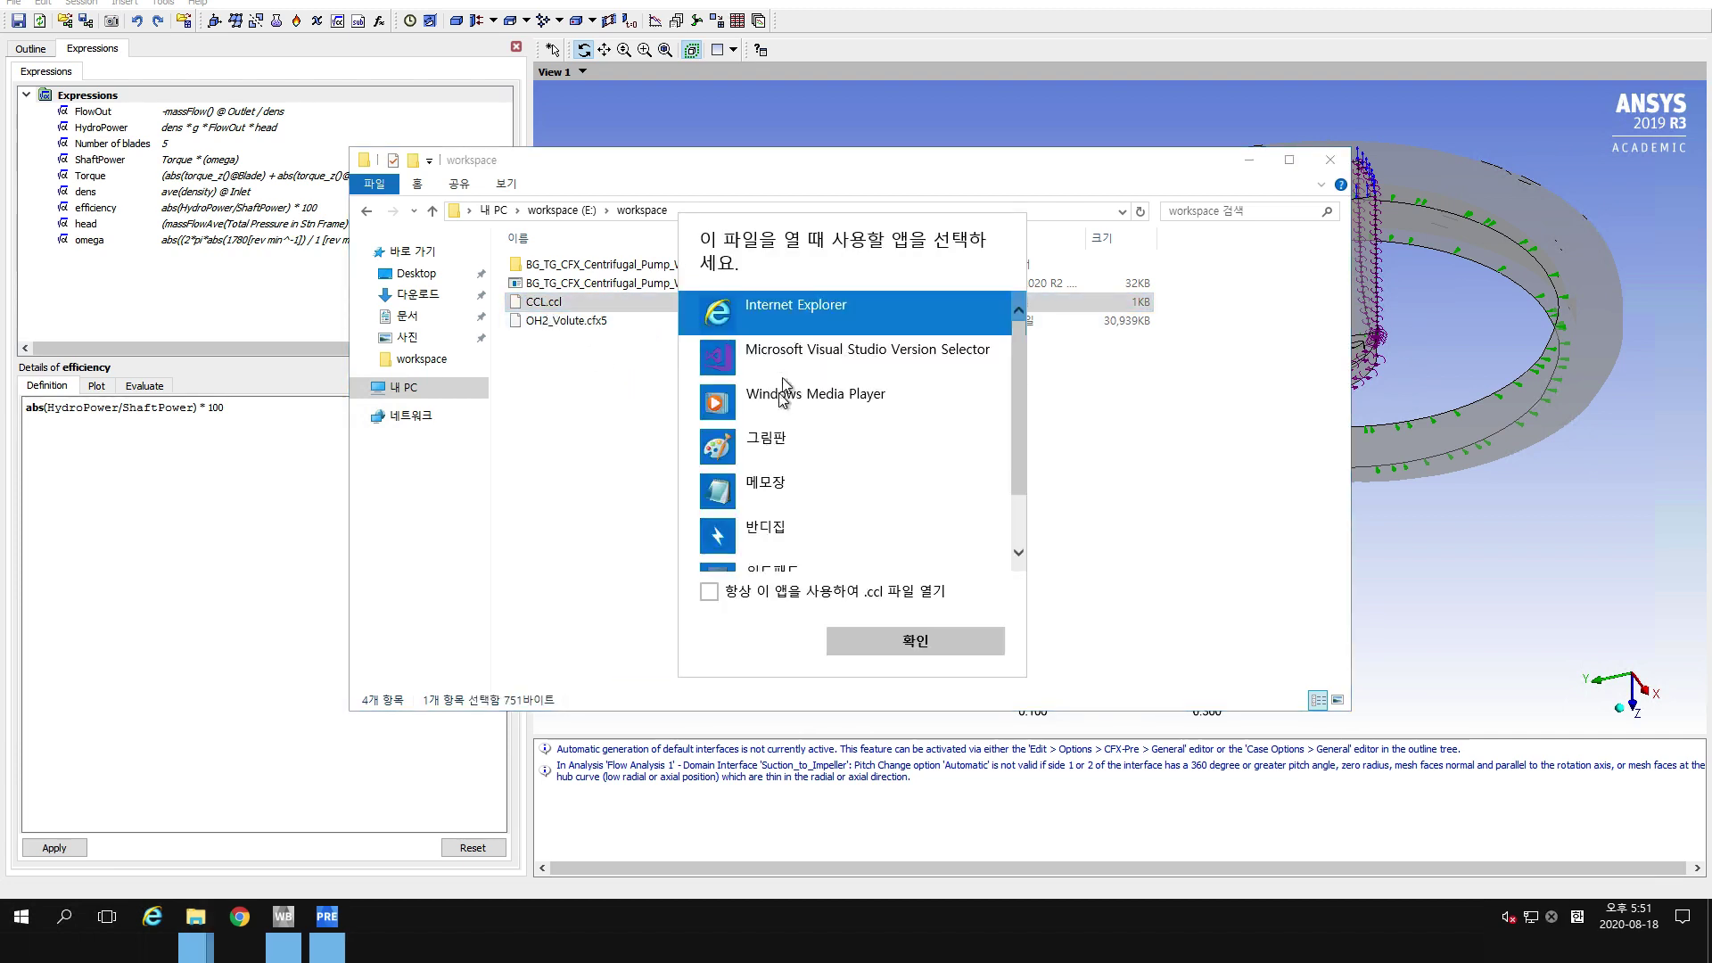
left_click(767, 486)
left_click(896, 647)
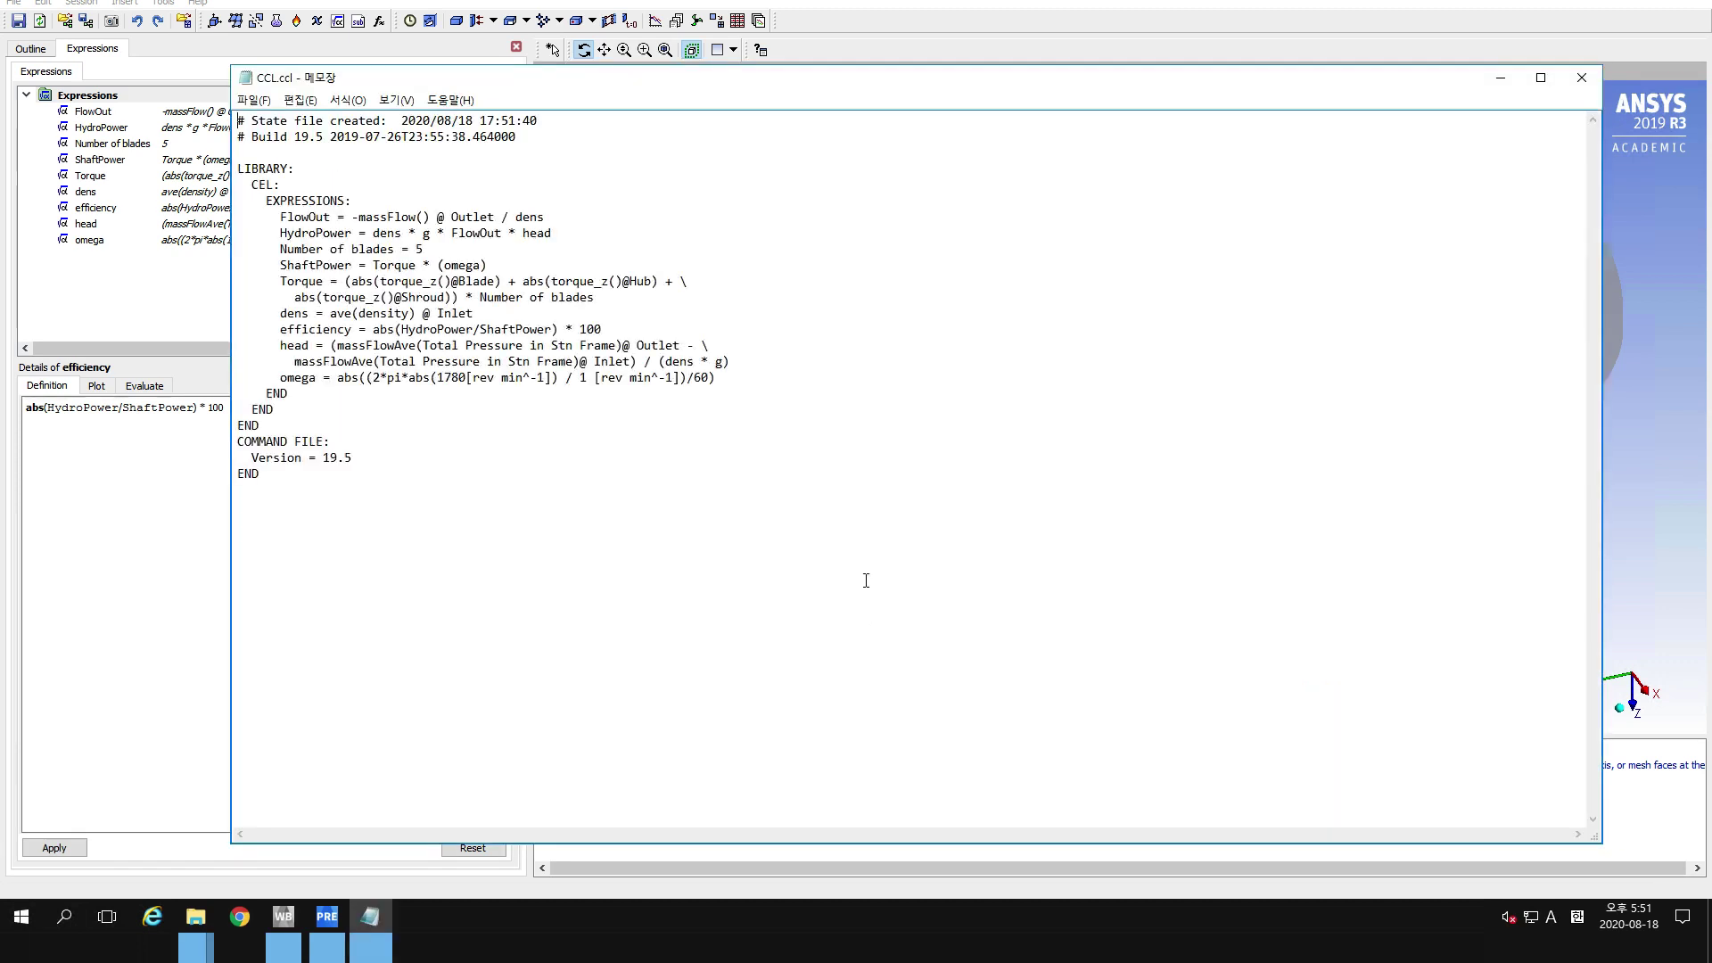
Examine the EXPRESSIONS block in the exported CCL file, and close the file.
left_click_drag(780, 392, 214, 204)
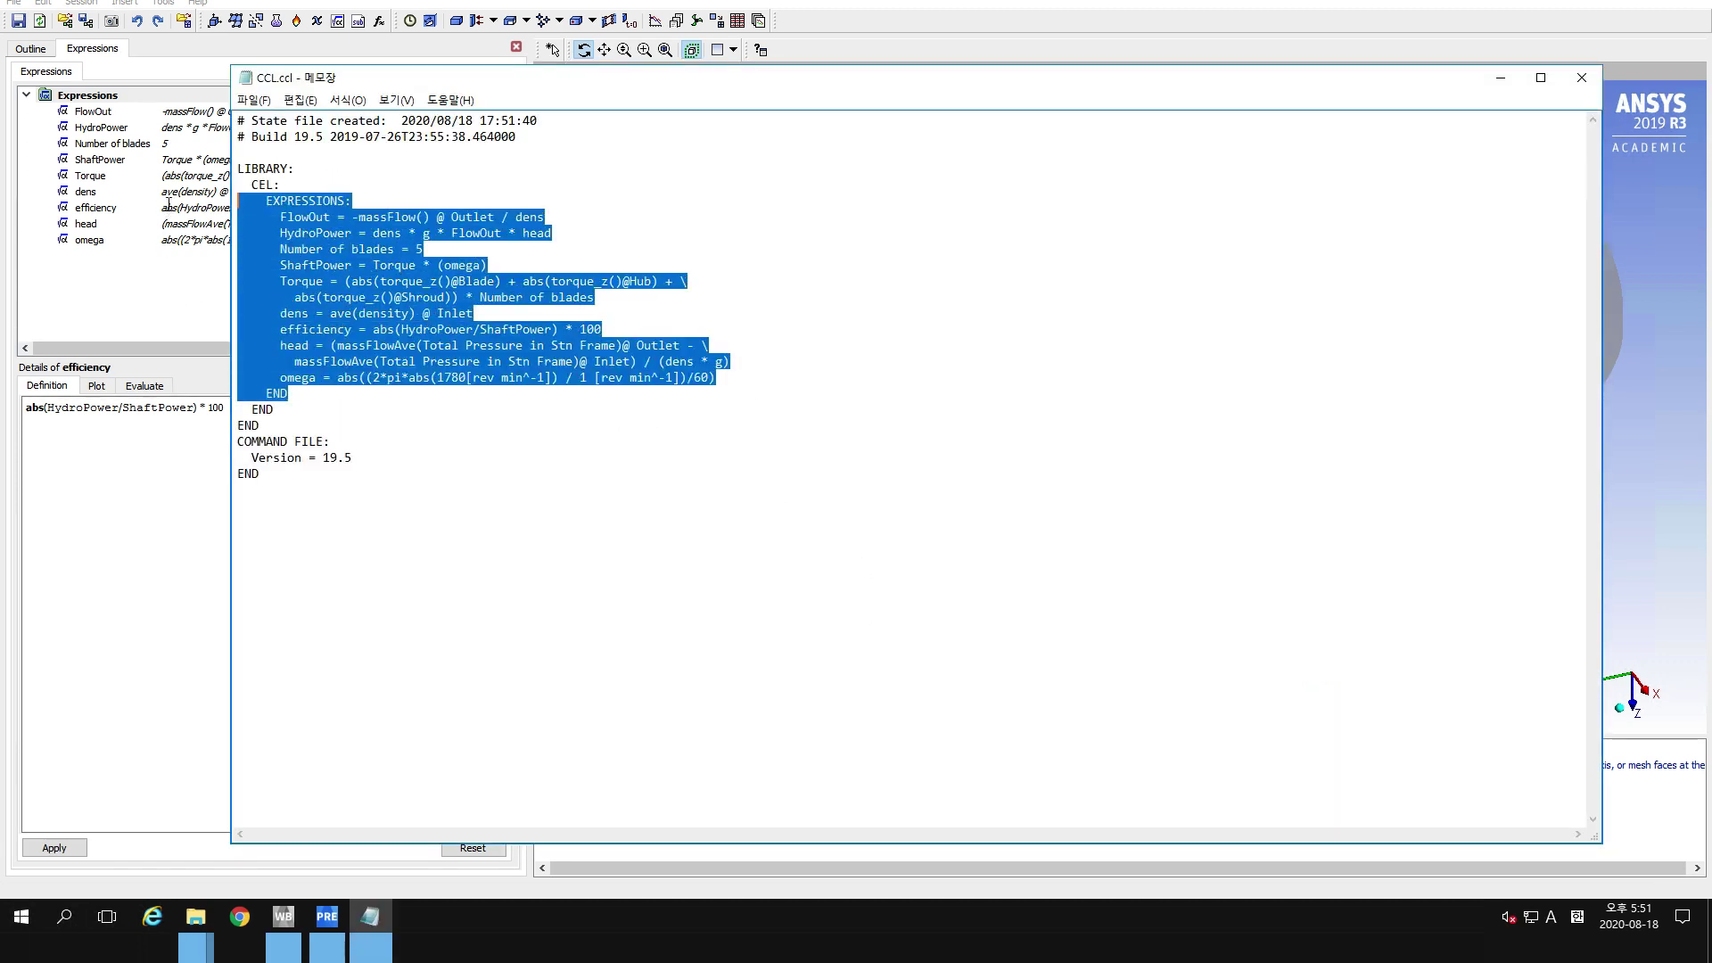
left_click(536, 443)
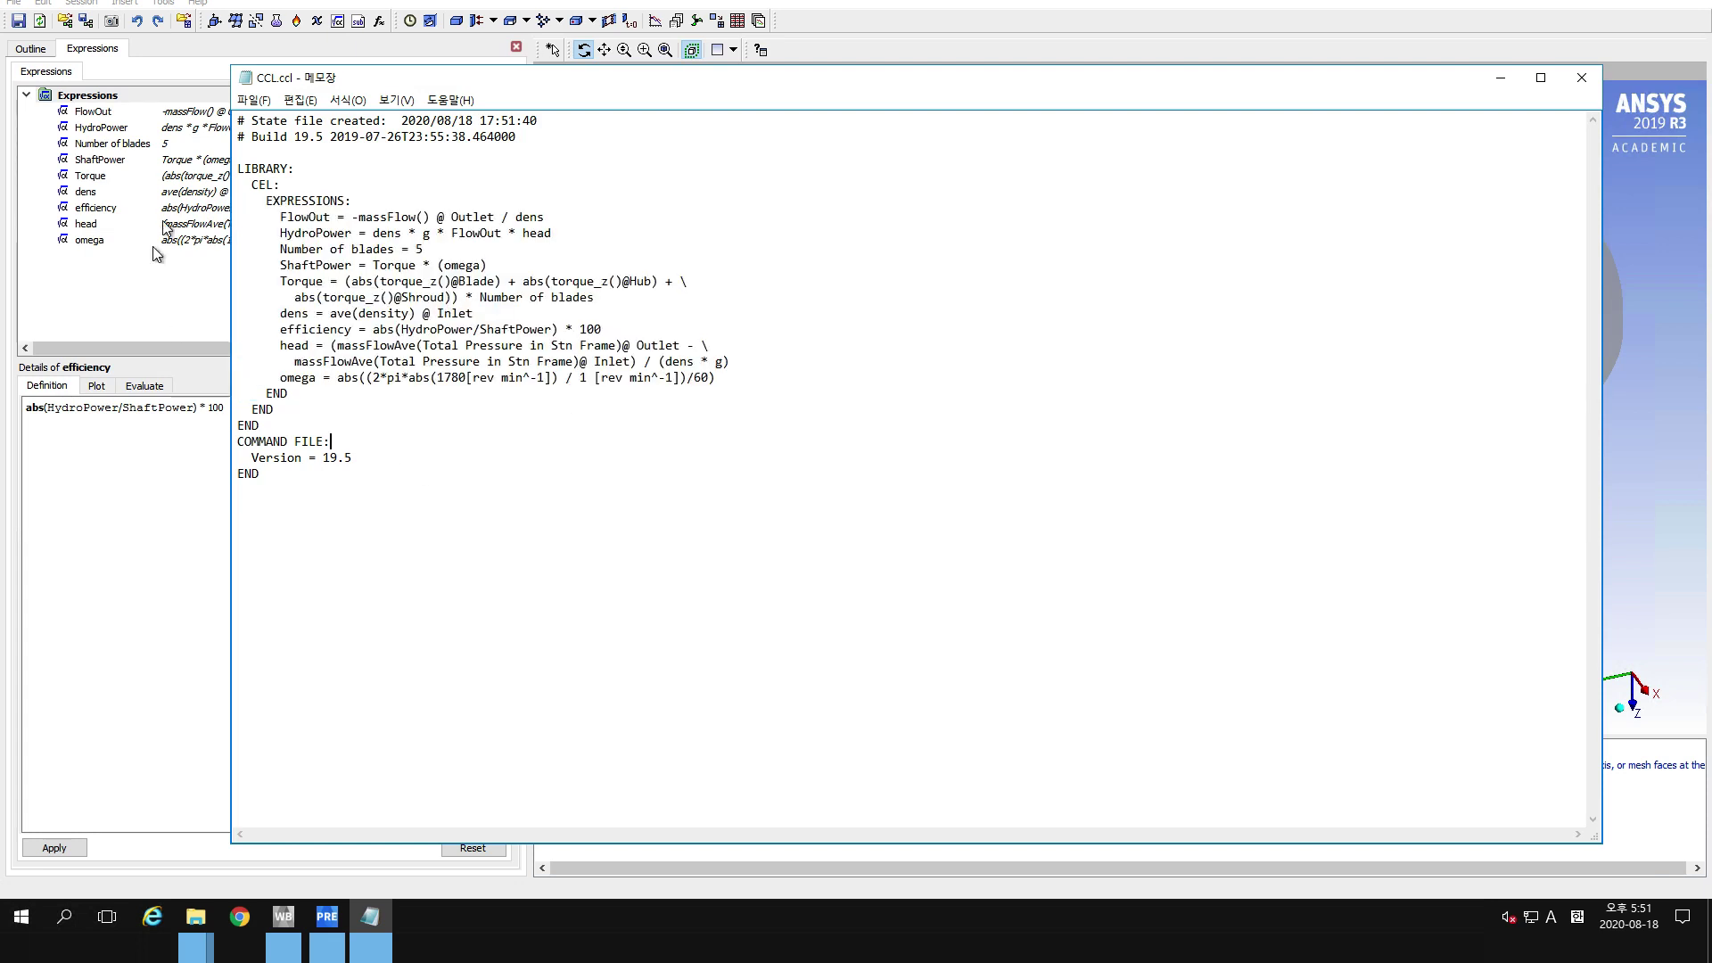
left_click(1582, 78)
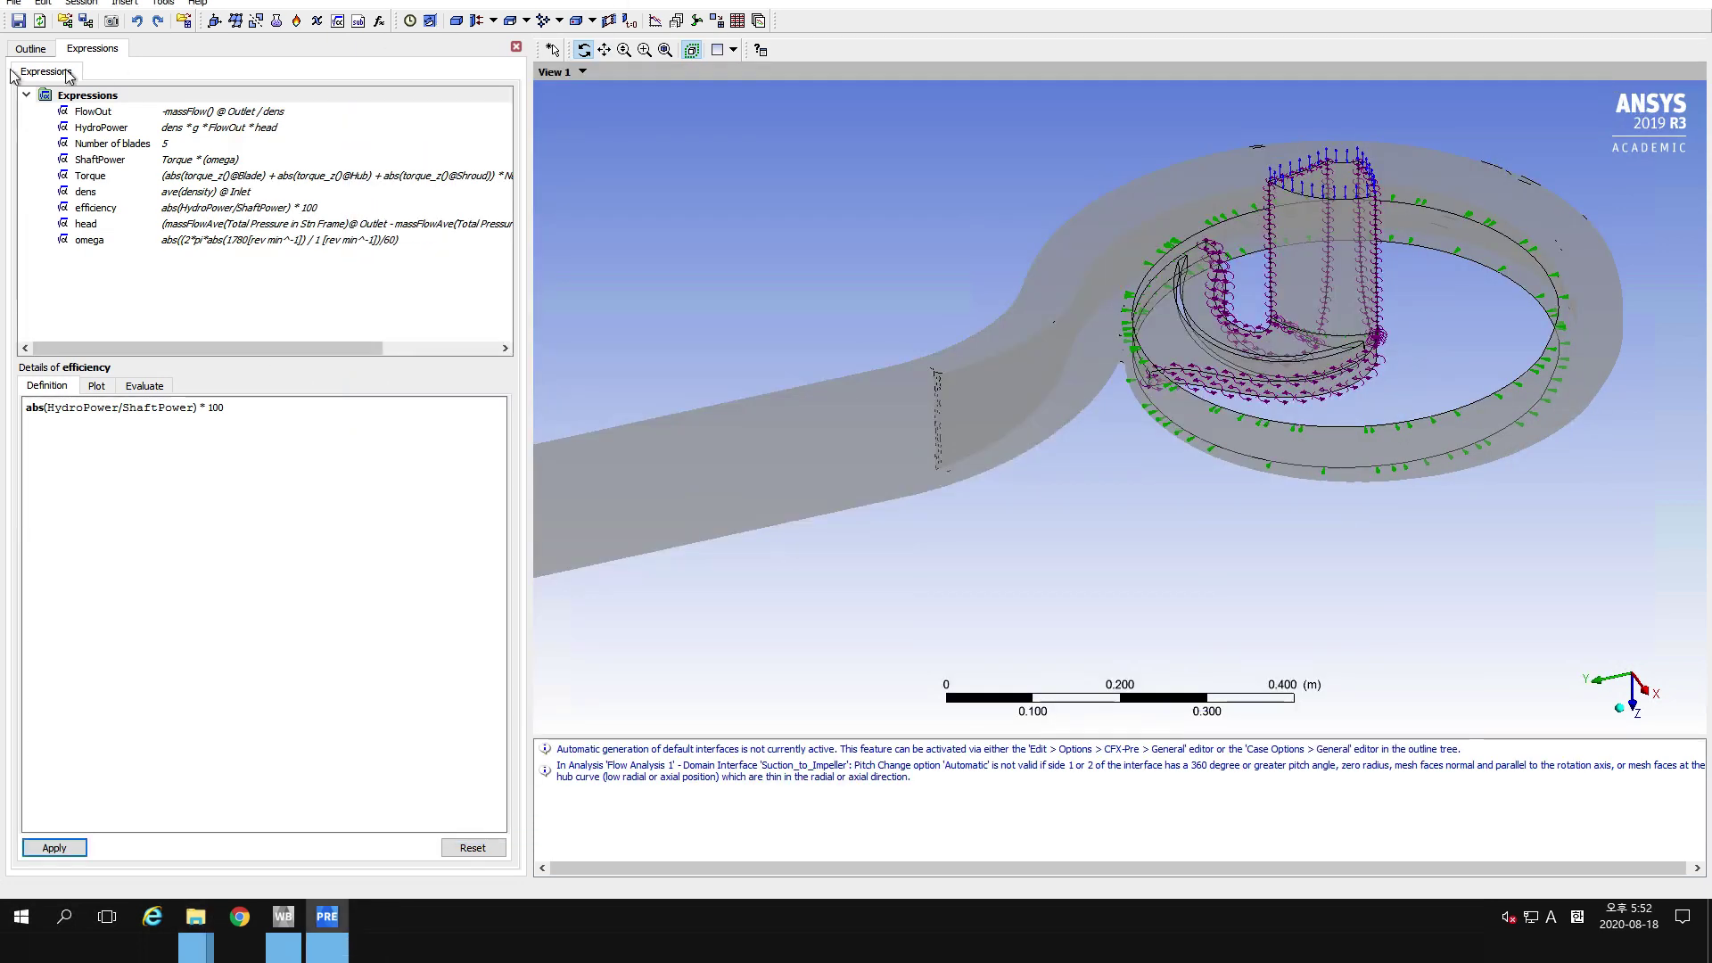
Open the CCL import dialog to review its import methods, and cancel it without importing a file.
left_click(617, 7)
left_click(13, 3)
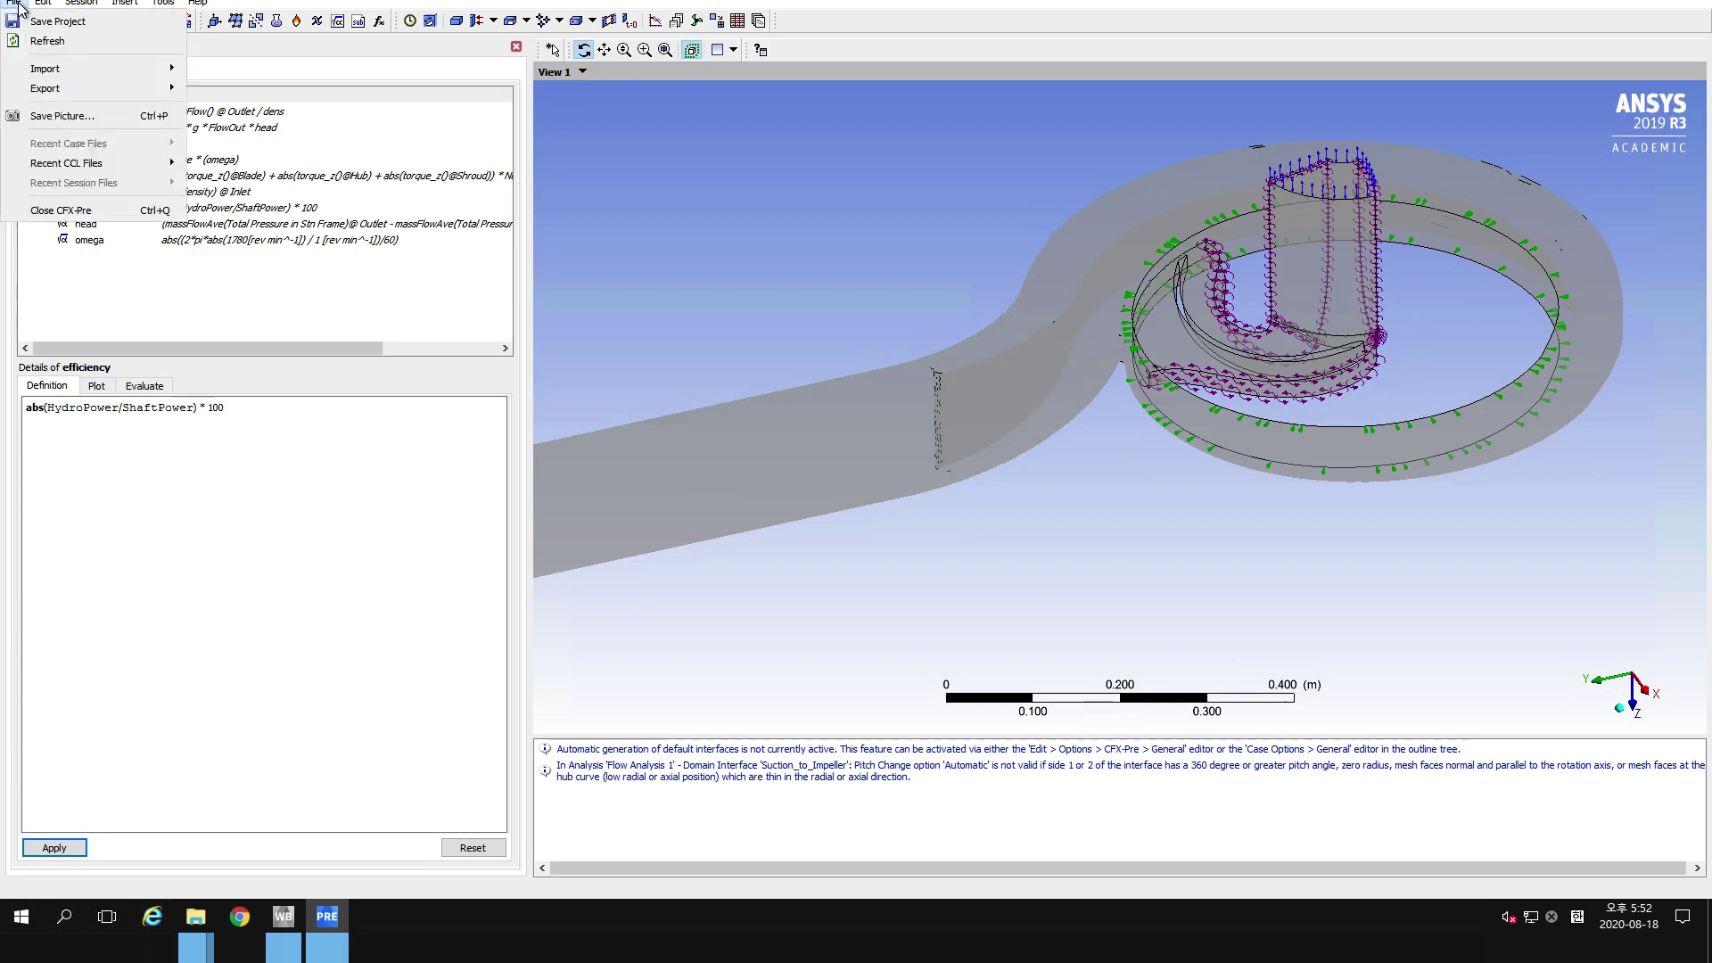
mouse_move(64, 71)
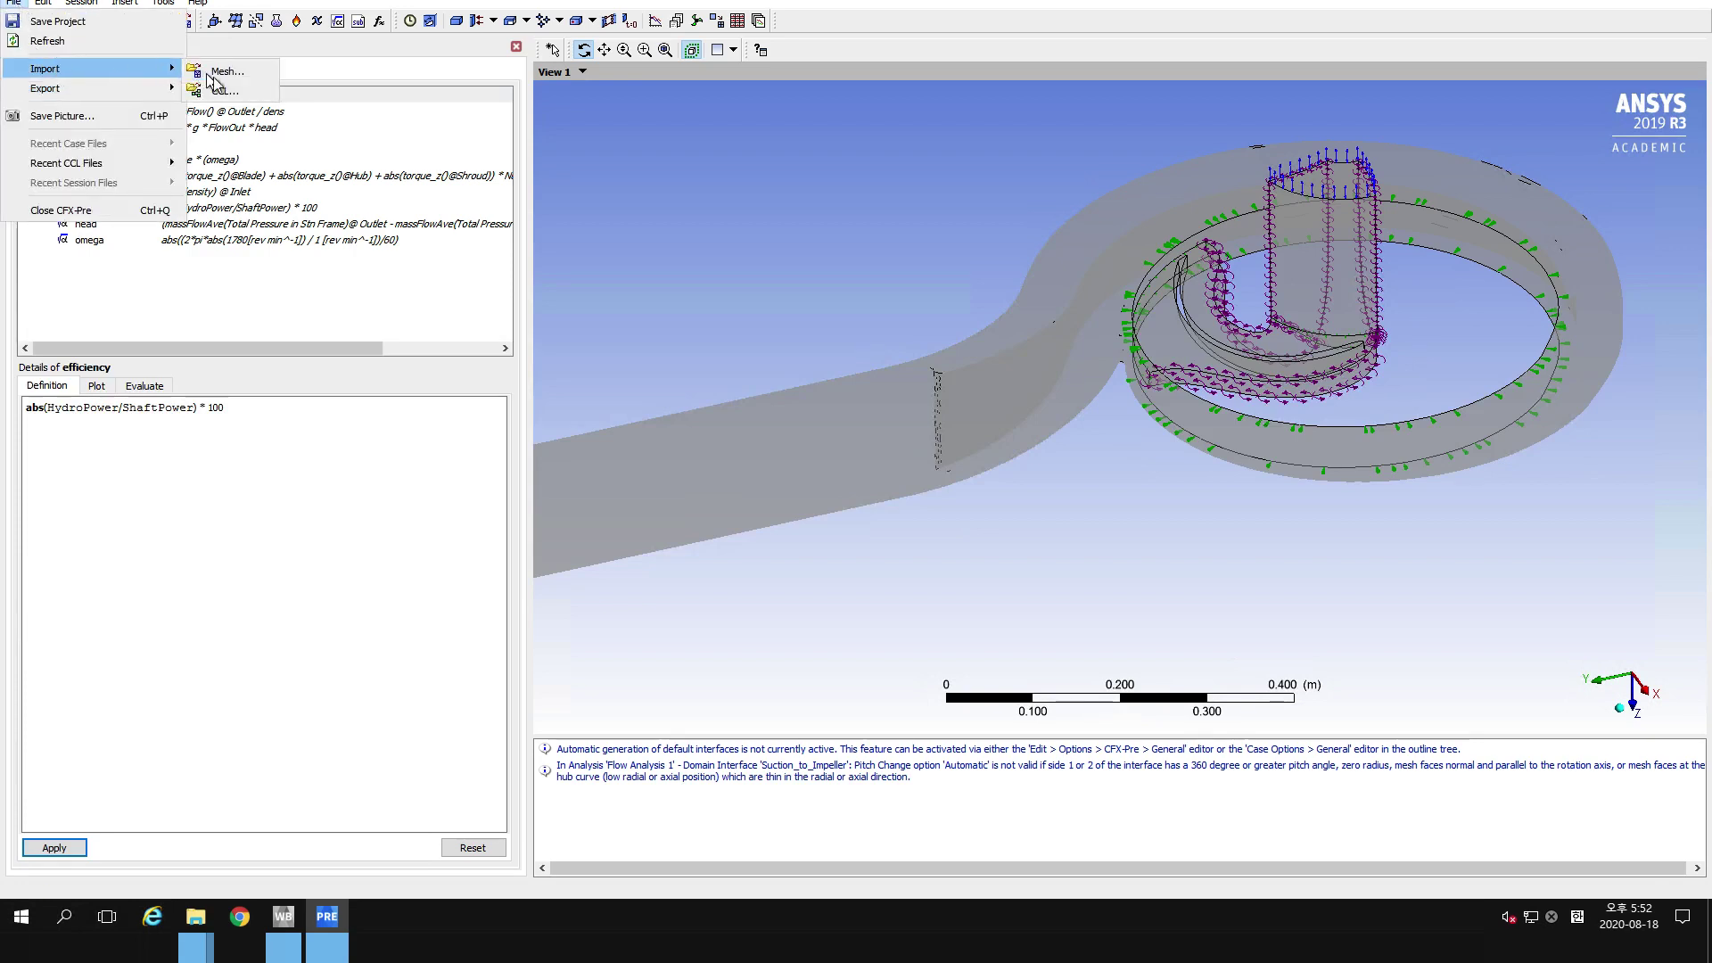
left_click(214, 92)
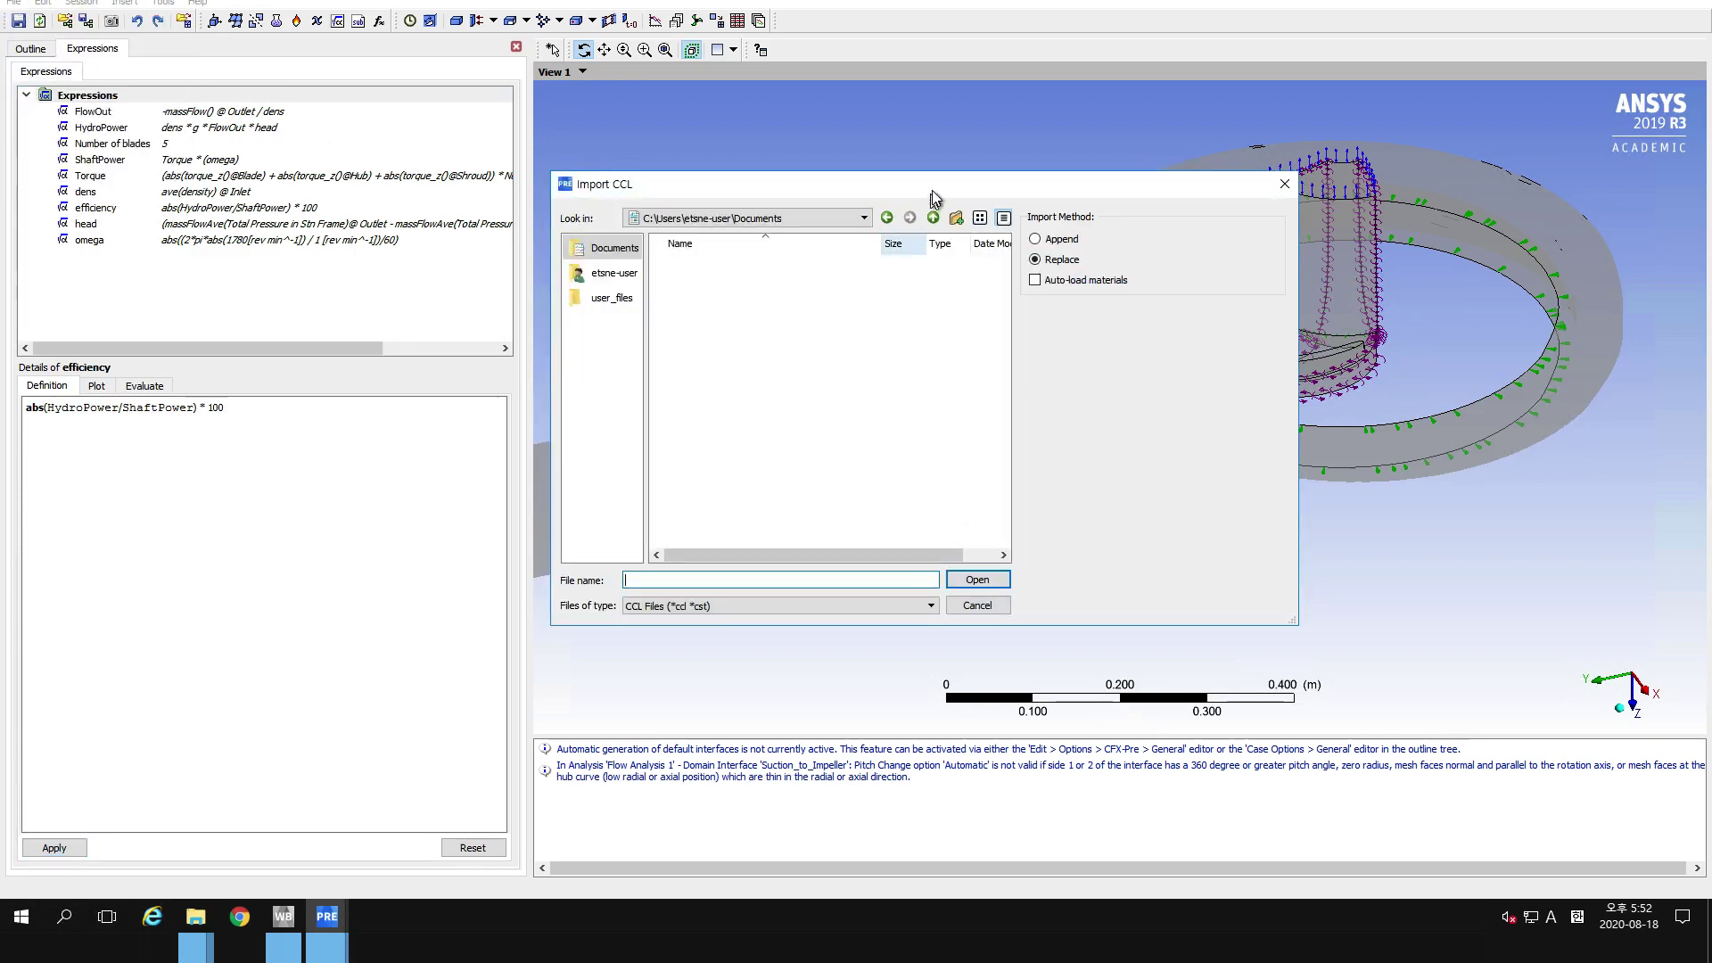
left_click(983, 610)
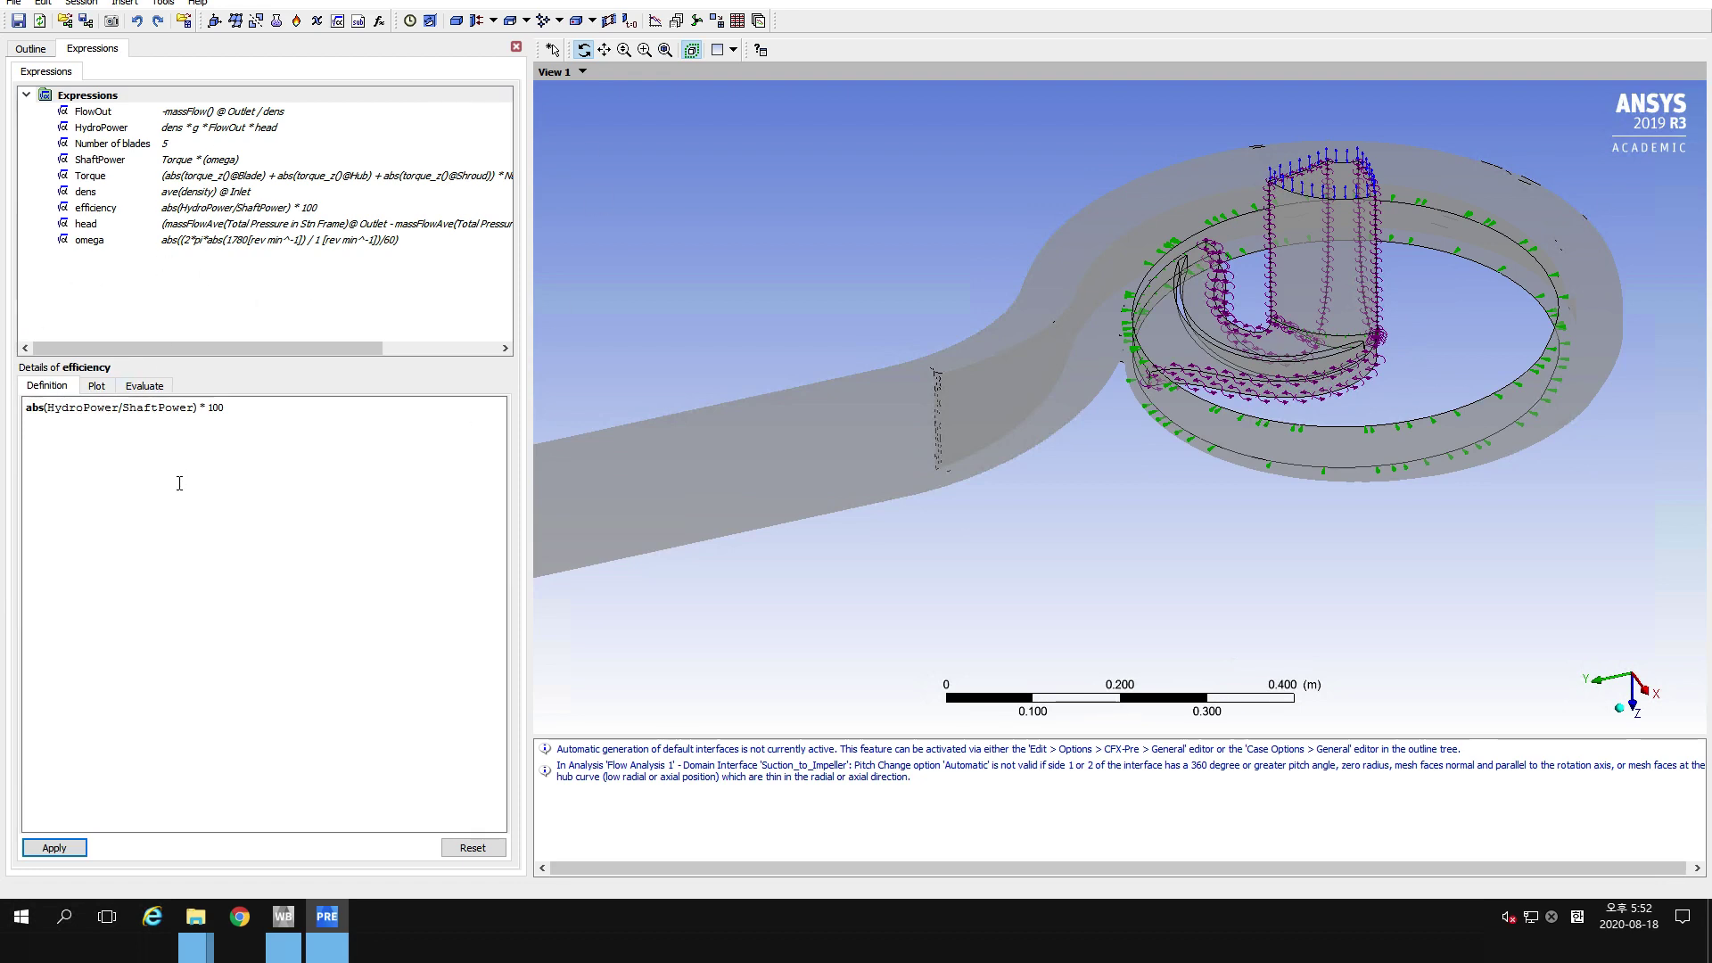
left_click(157, 539)
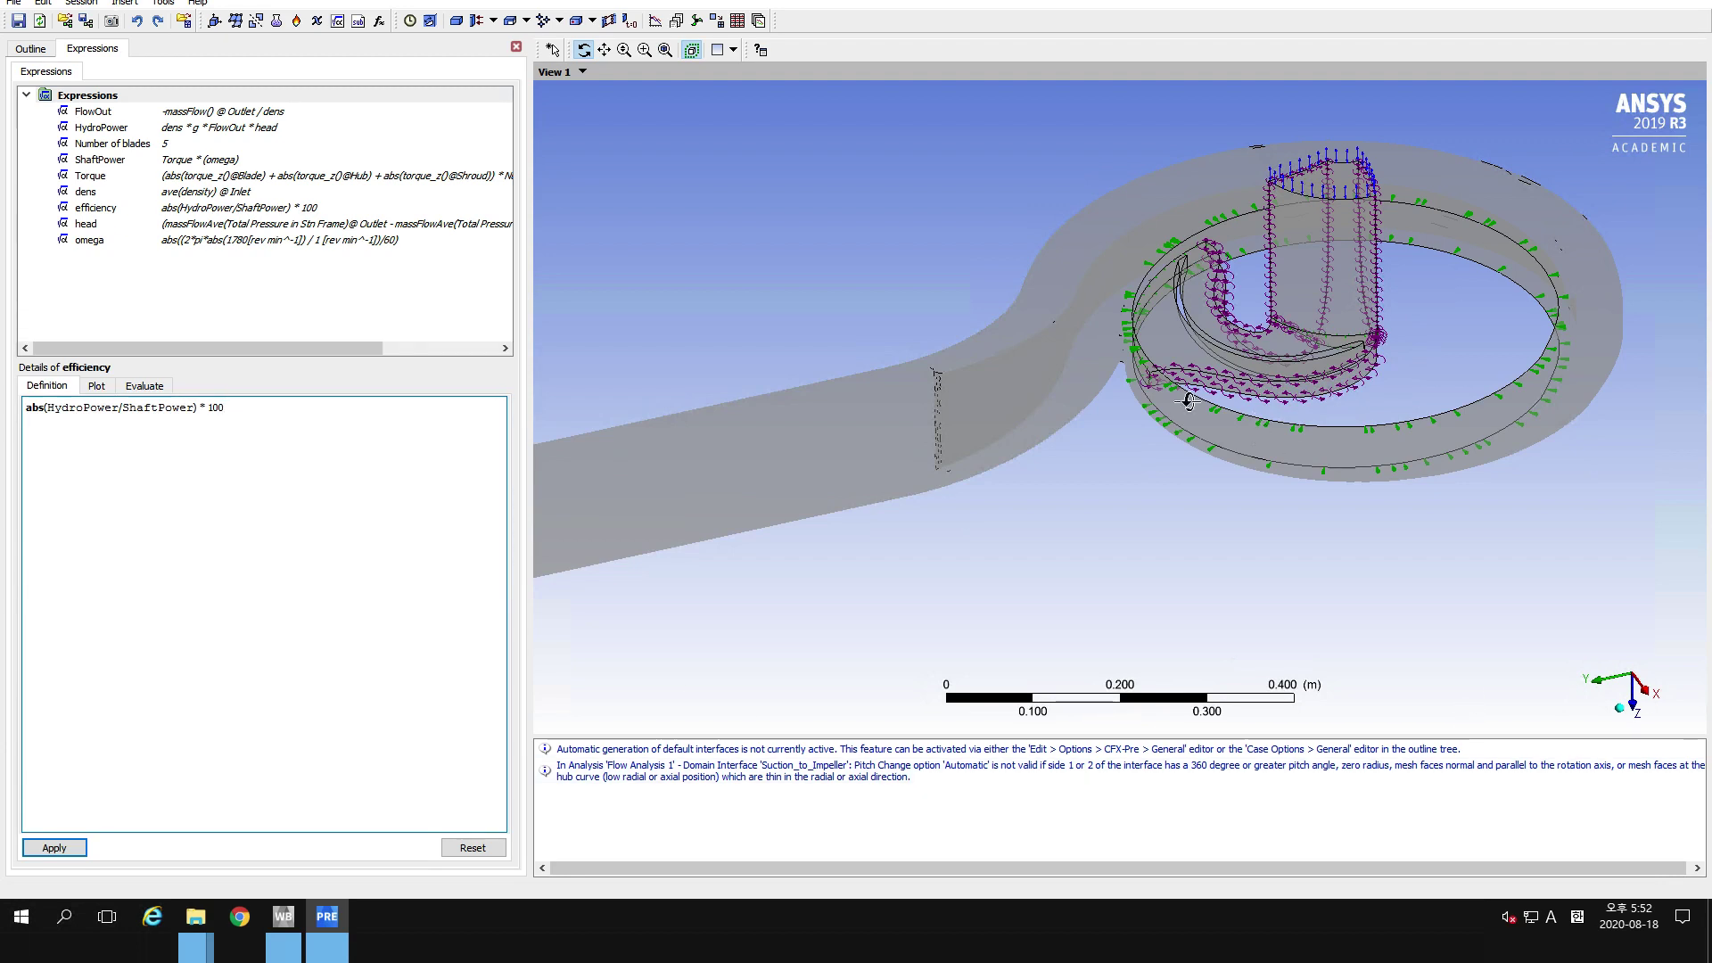
left_click(71, 847)
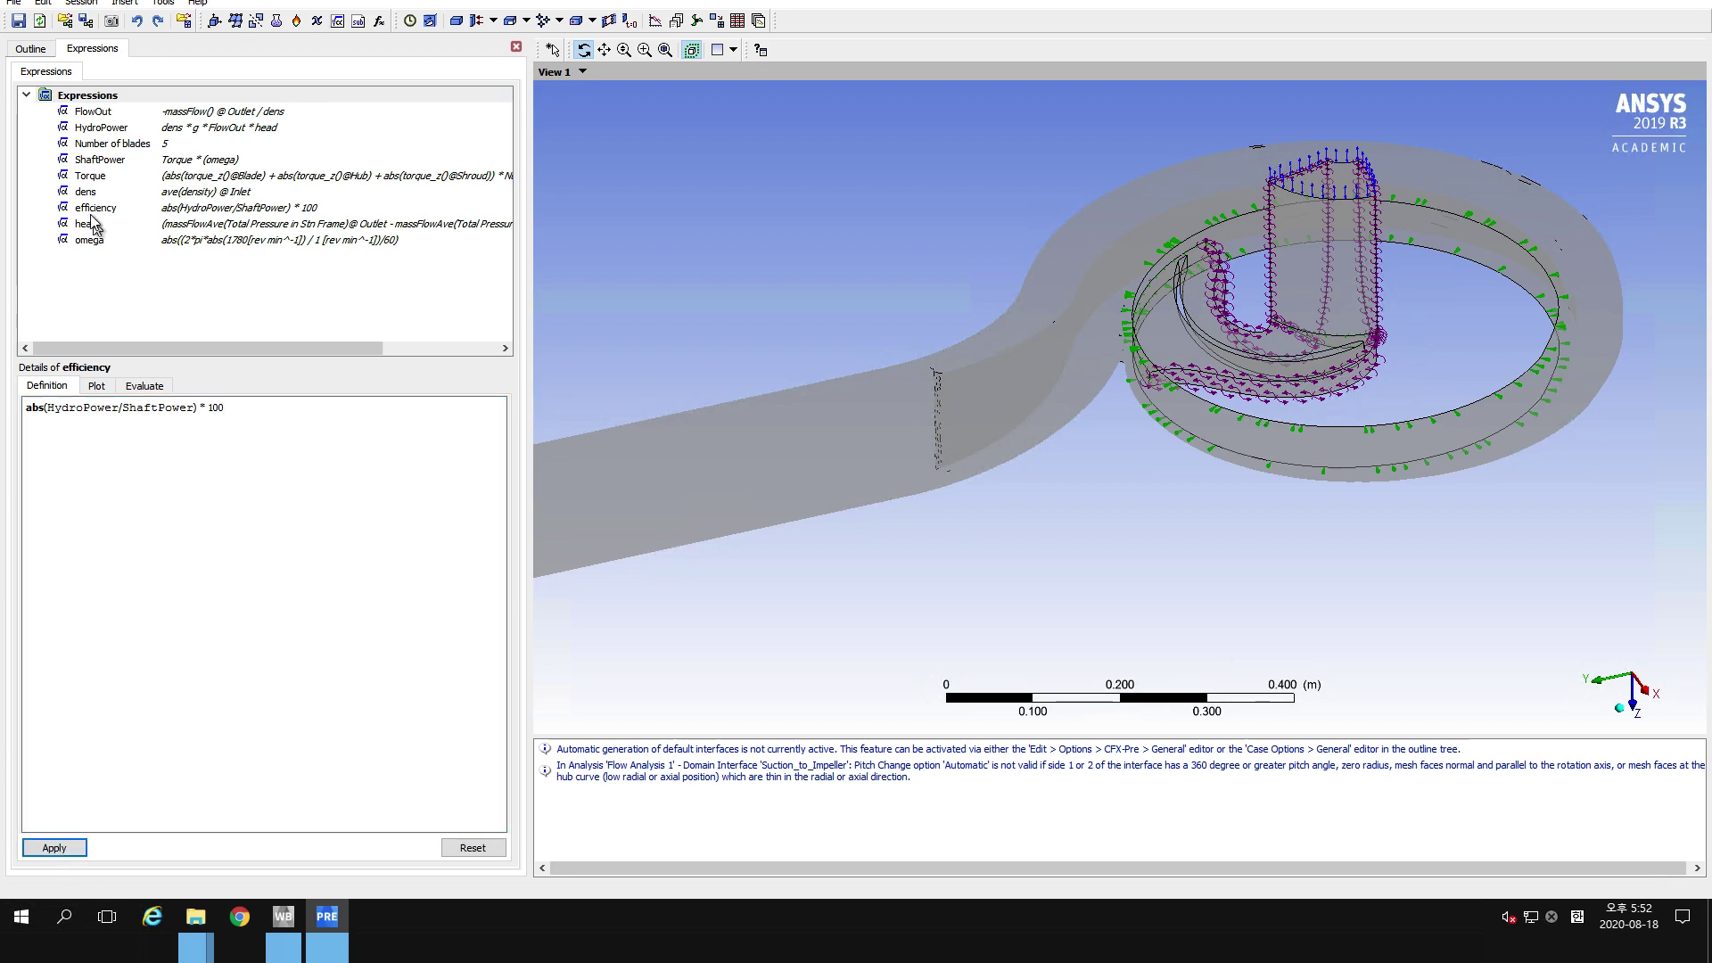
Enable Monitor Objects in the Output Control of Flow Analysis 1.
left_click(26, 50)
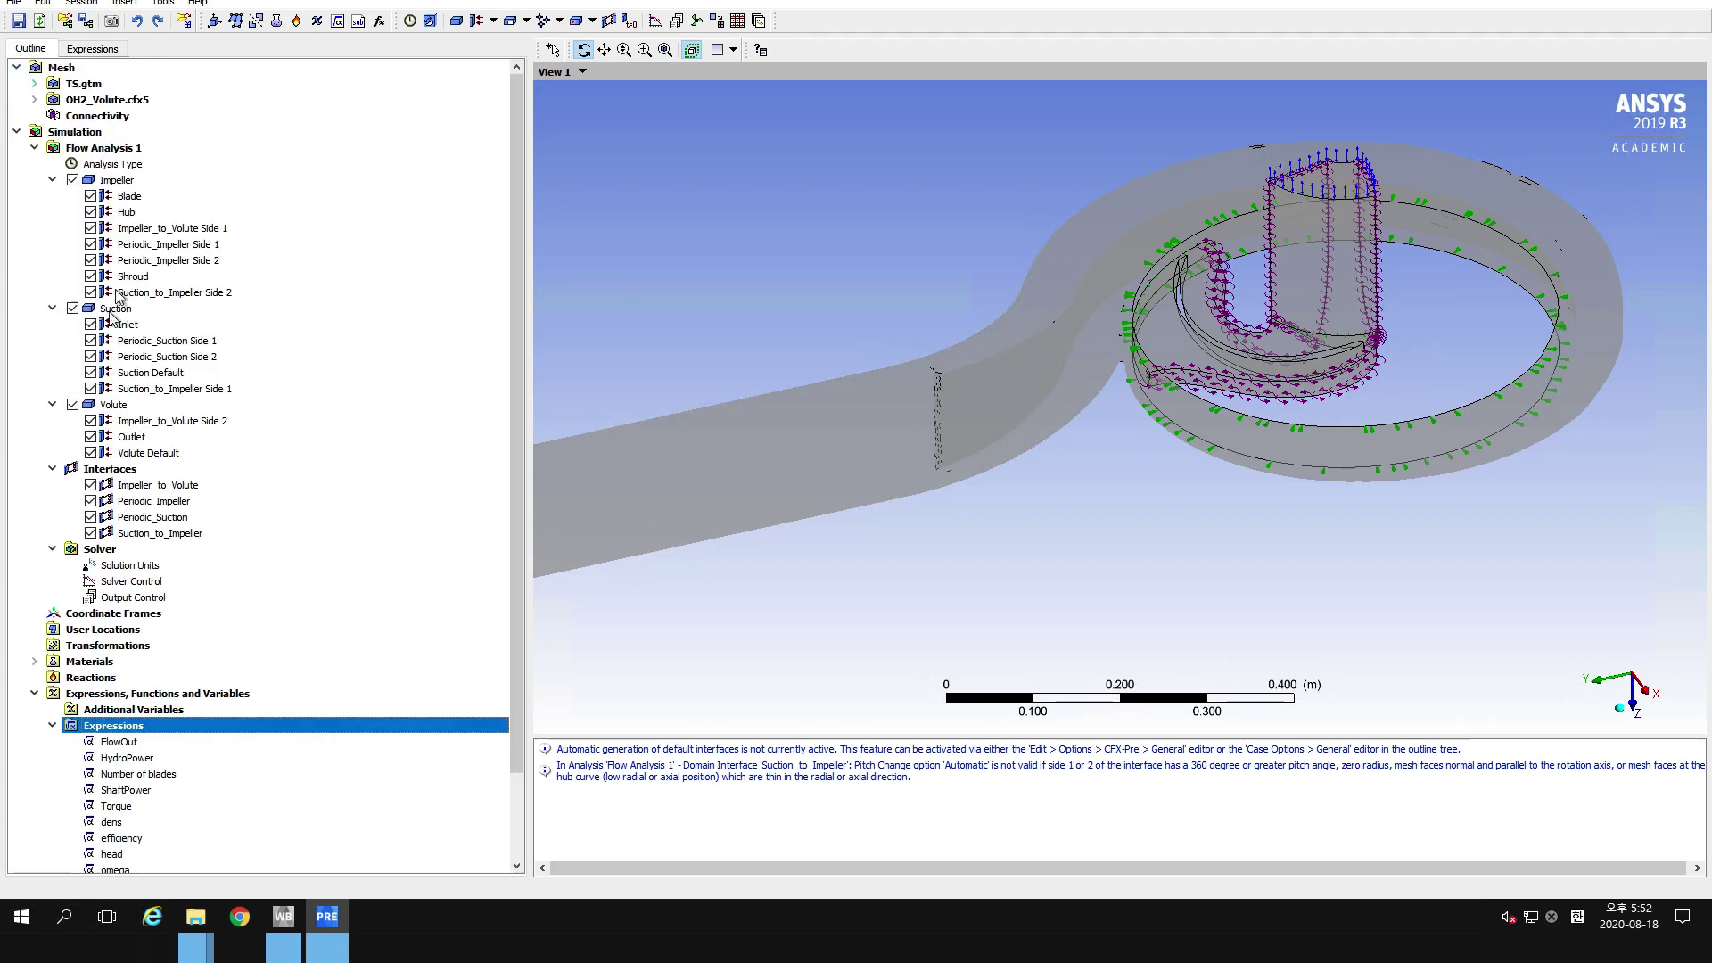
left_click(122, 605)
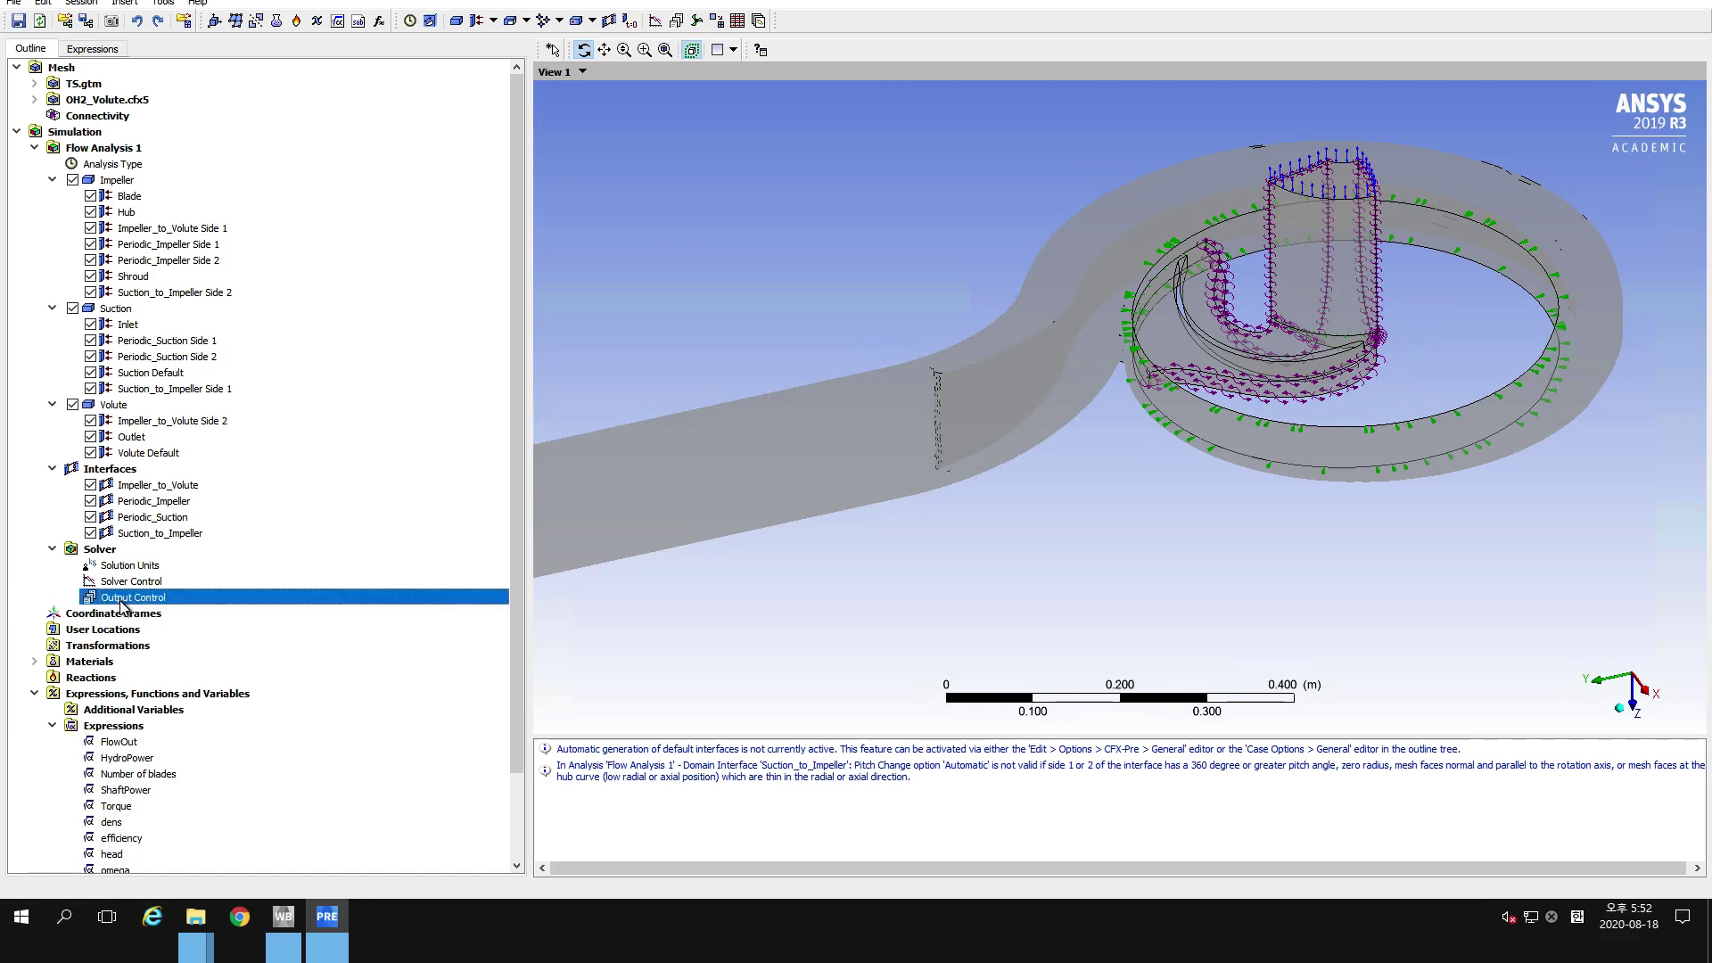
double_click(120, 601)
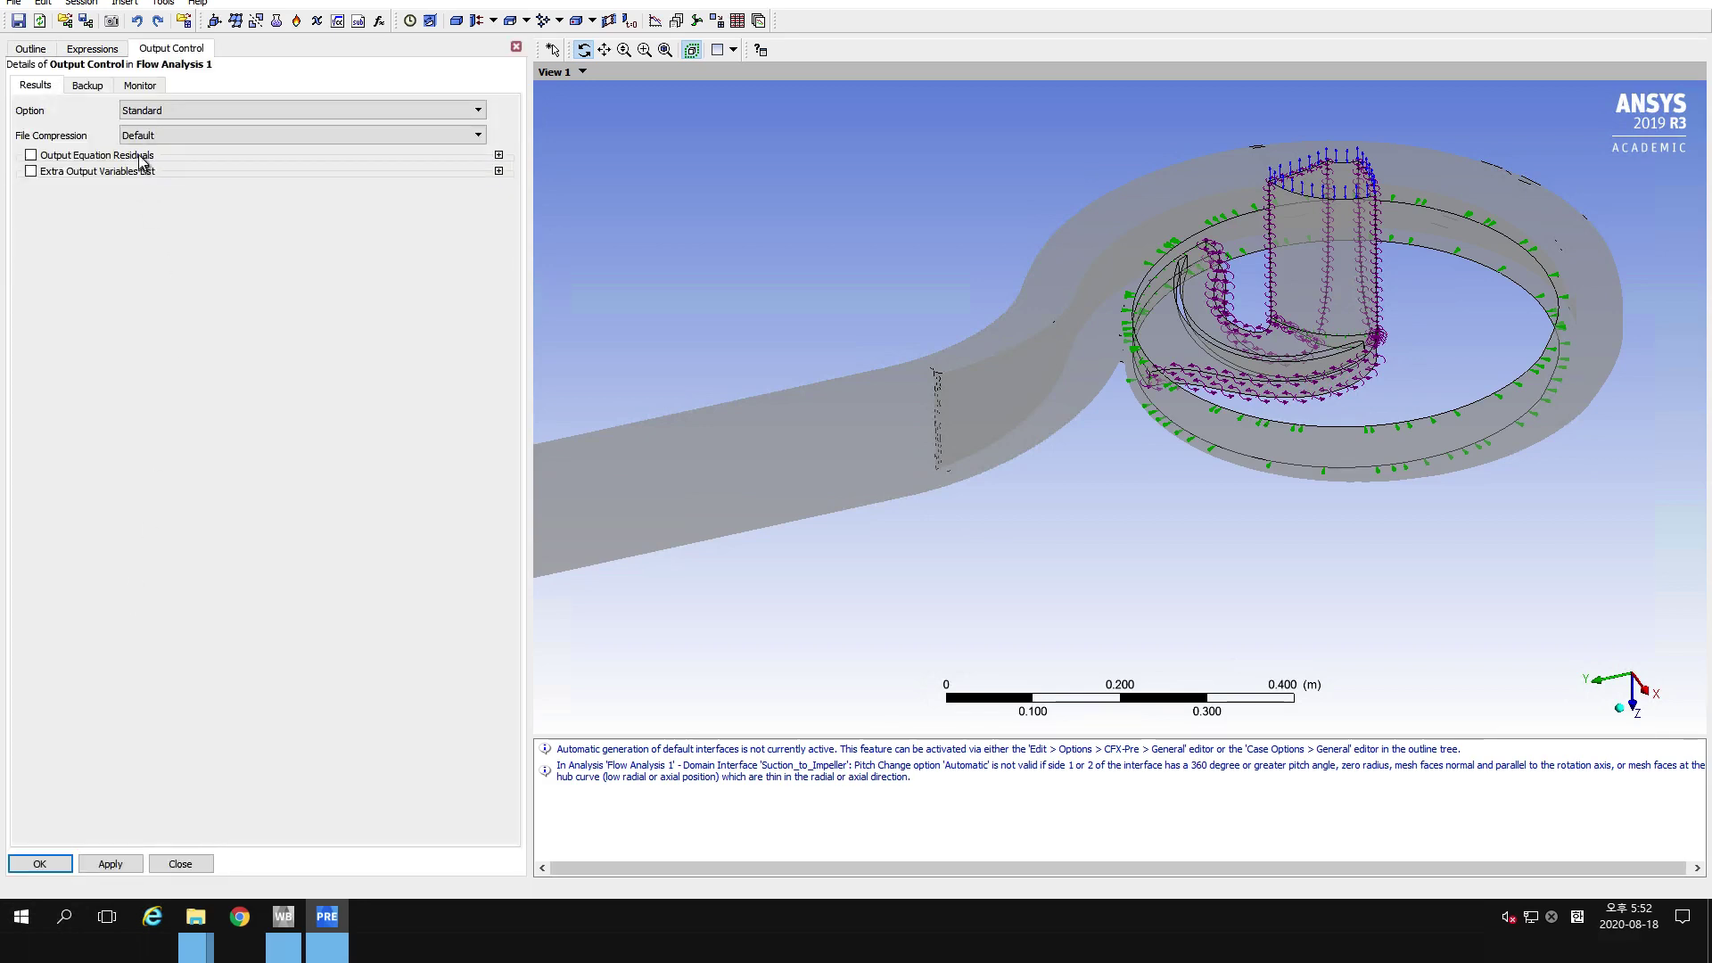
left_click(138, 87)
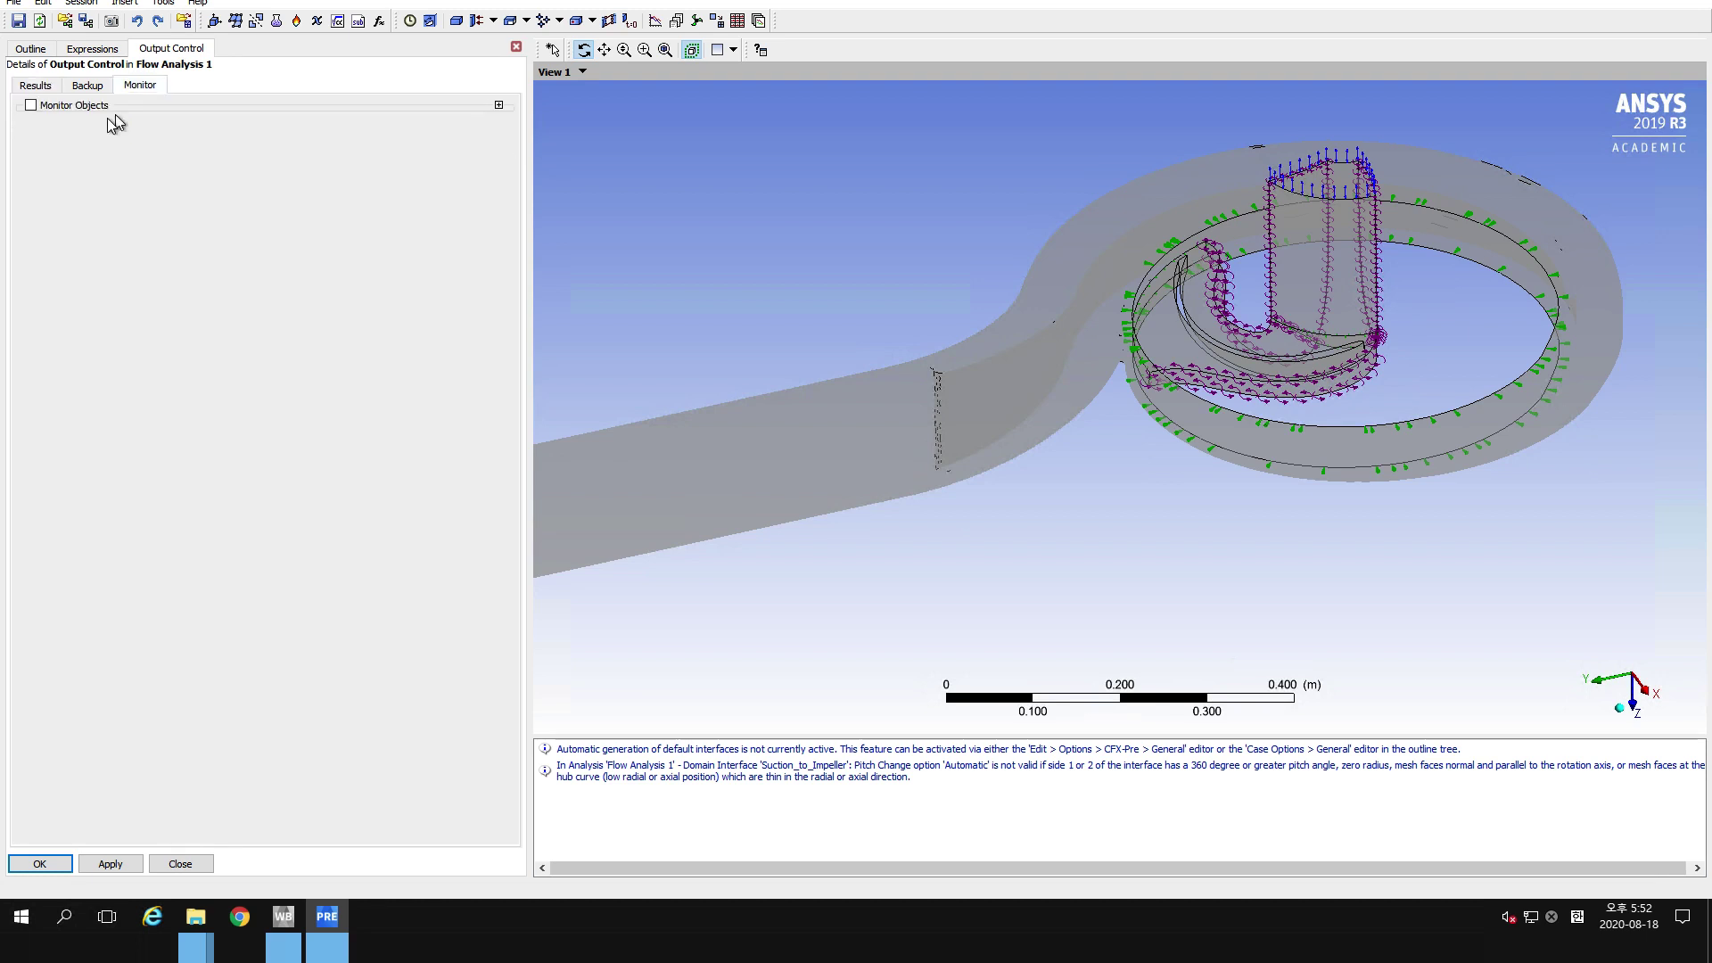
left_click(30, 105)
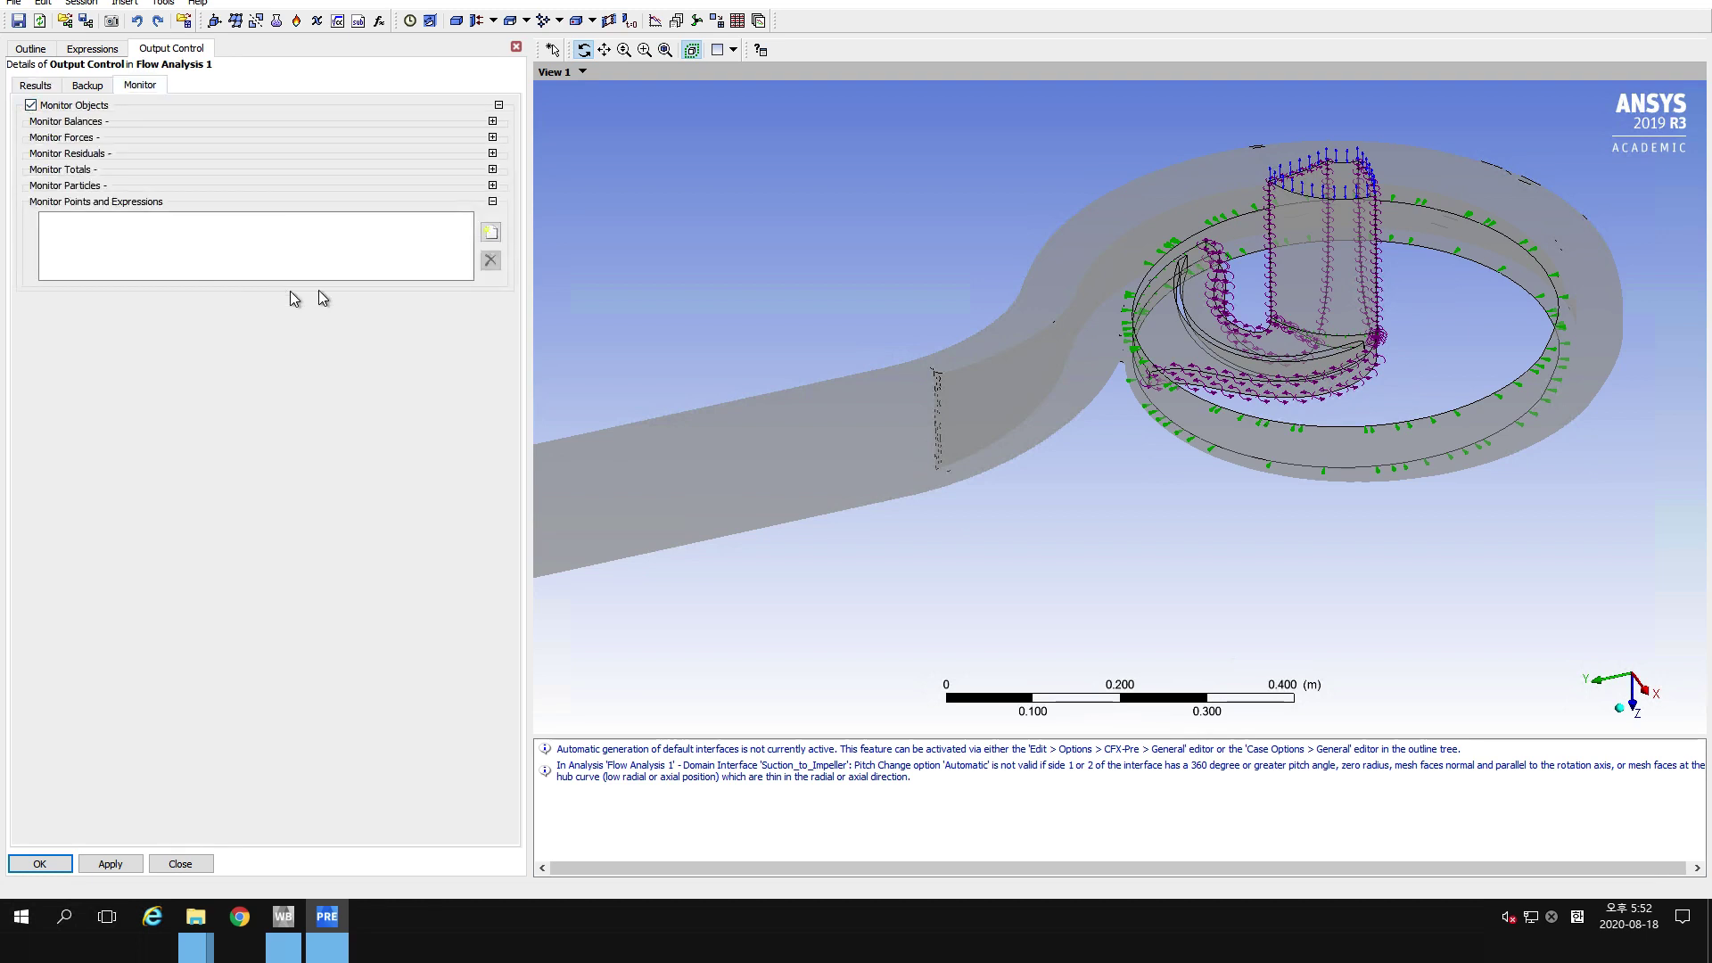
Add a monitor named Head that uses the Expression option with the head expression as its value, and apply it.
left_click(490, 232)
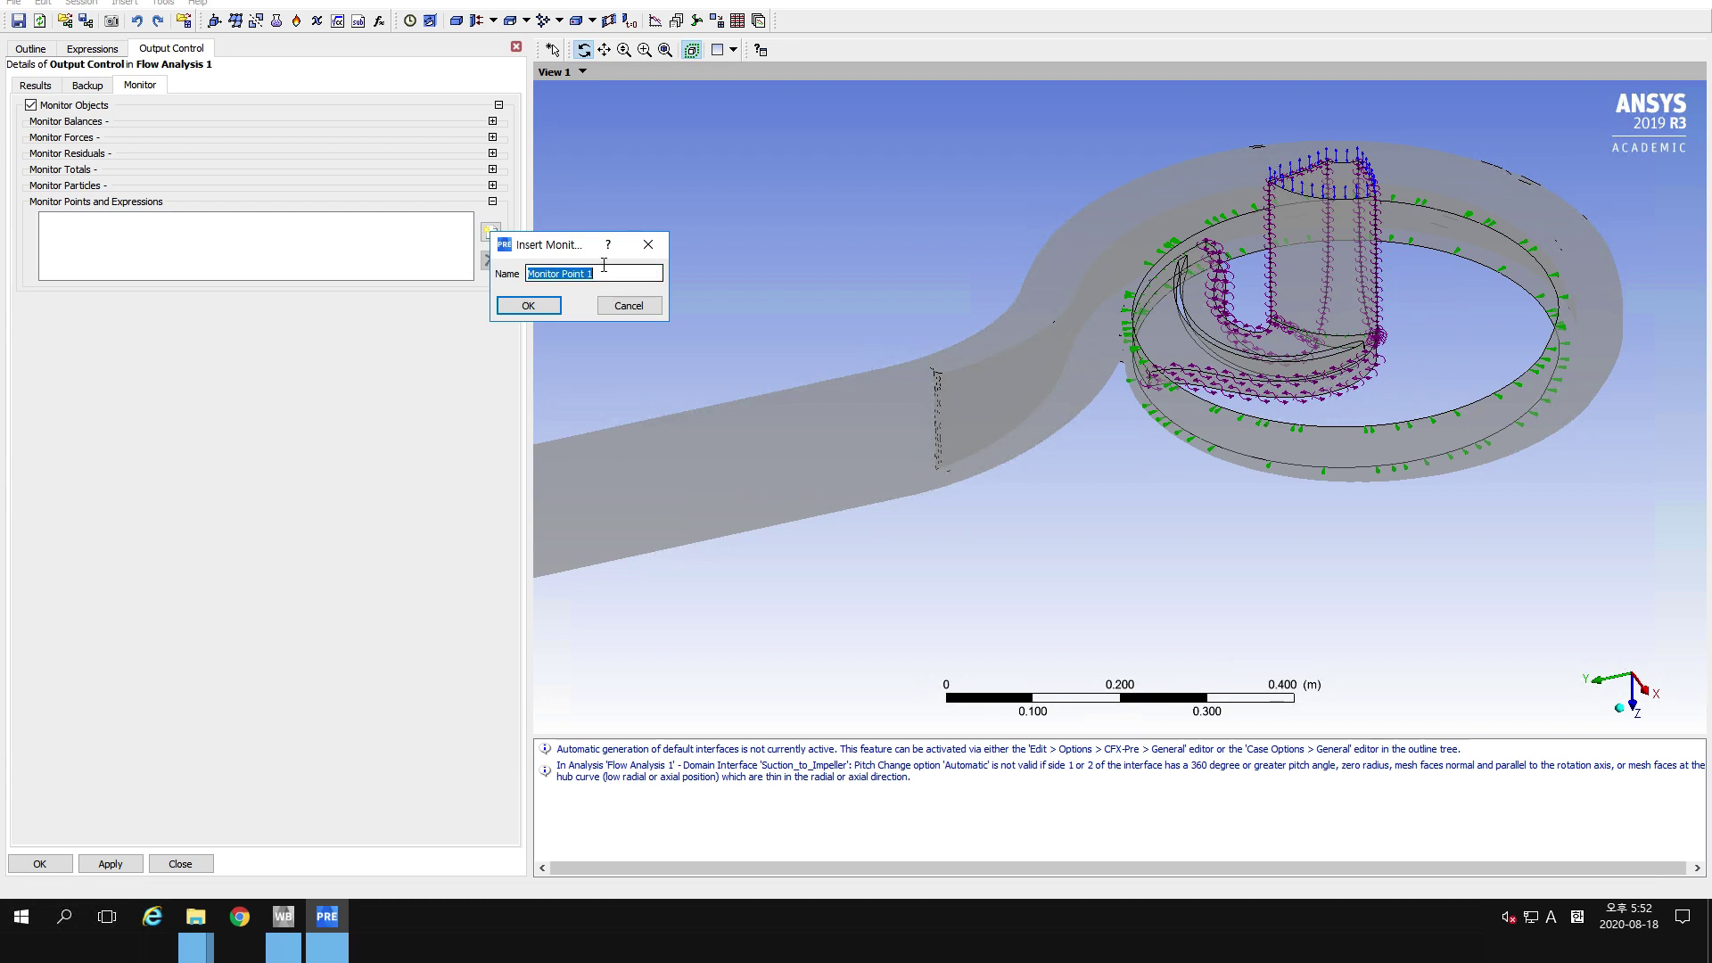
type("Head")
key("Return")
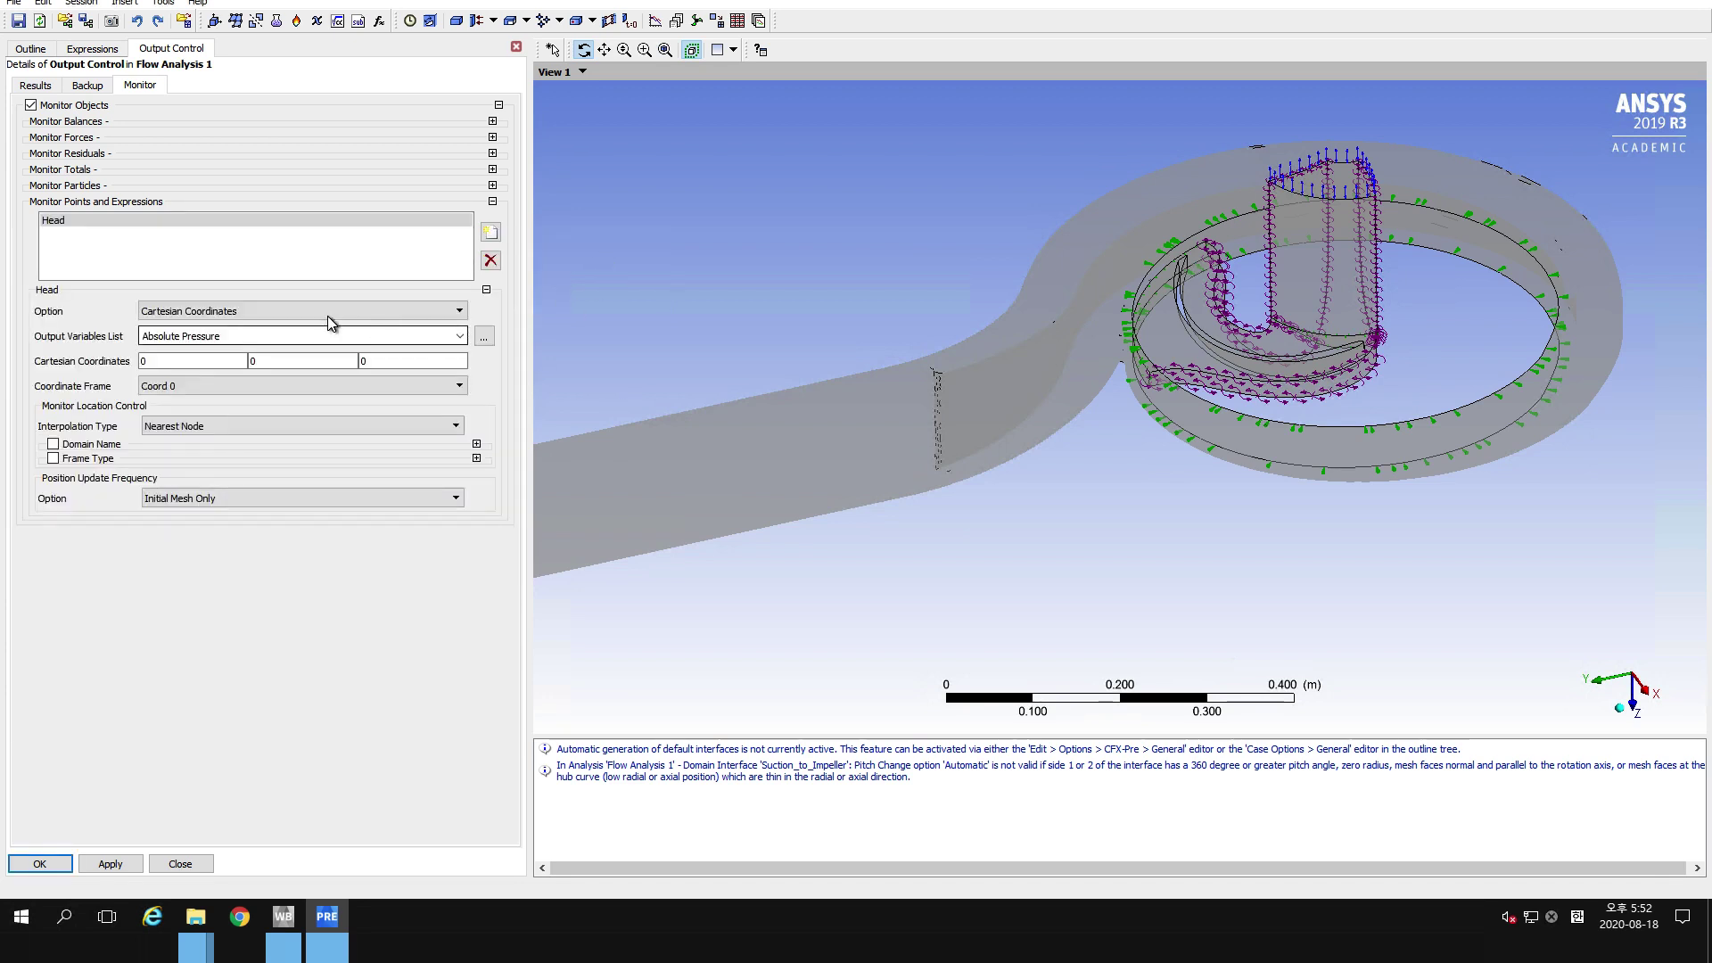
left_click(328, 315)
left_click(266, 356)
left_click(262, 337)
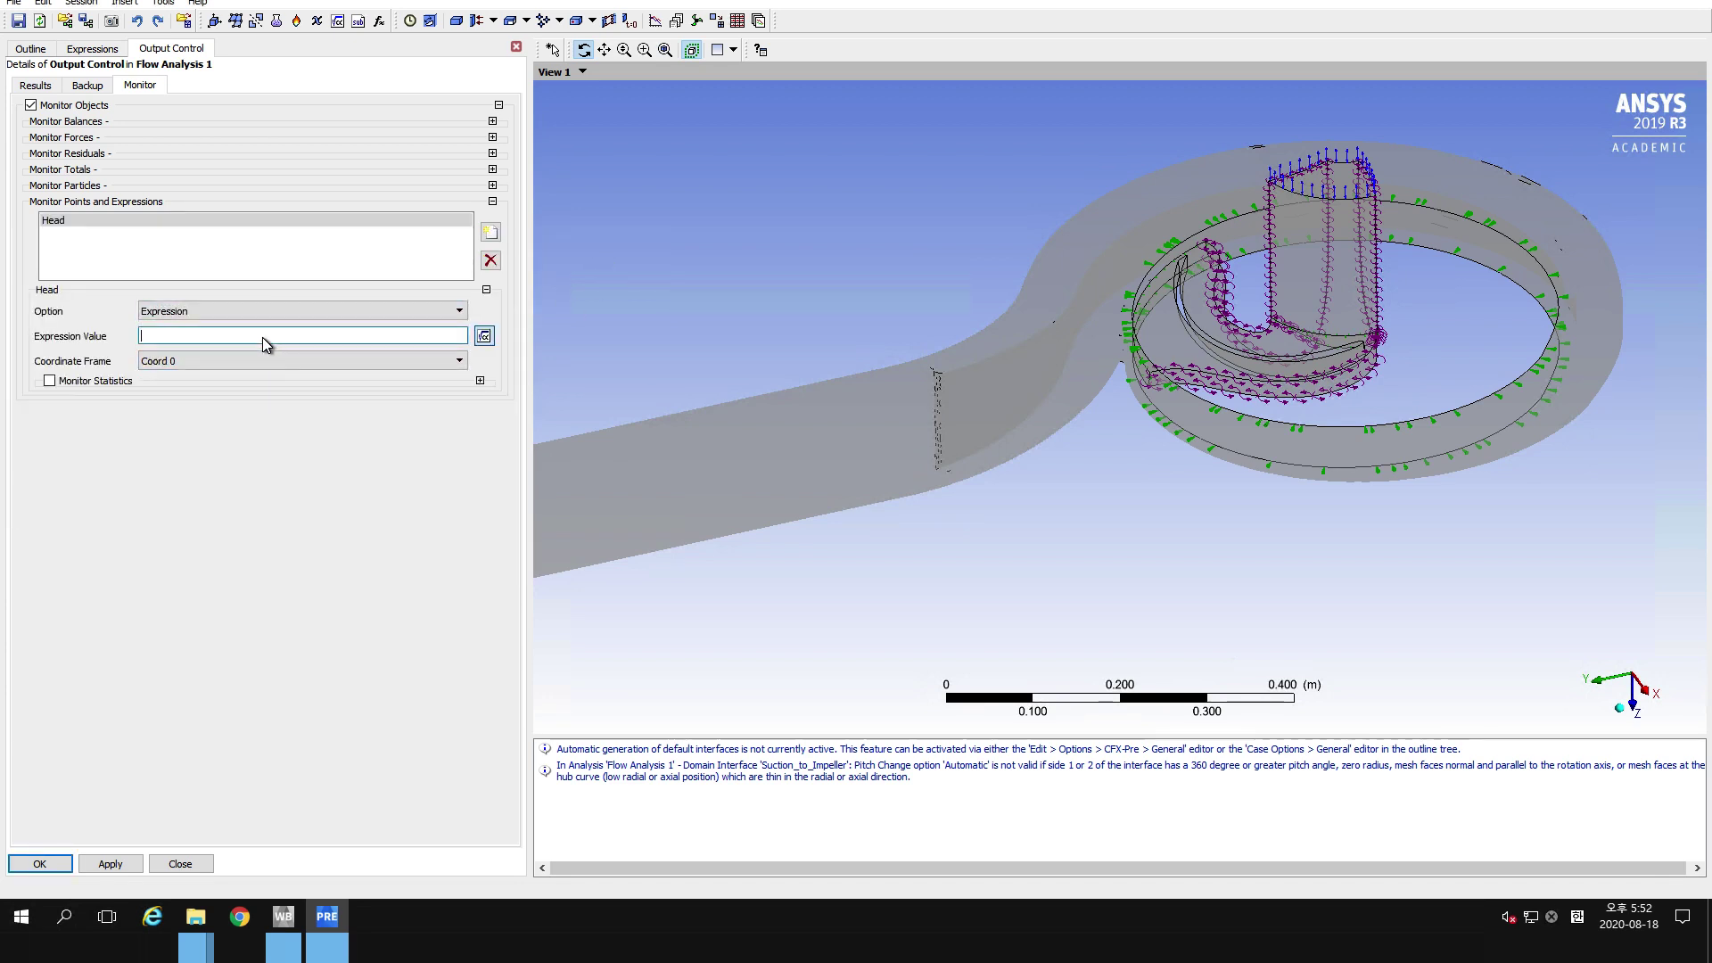
right_click(262, 337)
mouse_move(318, 370)
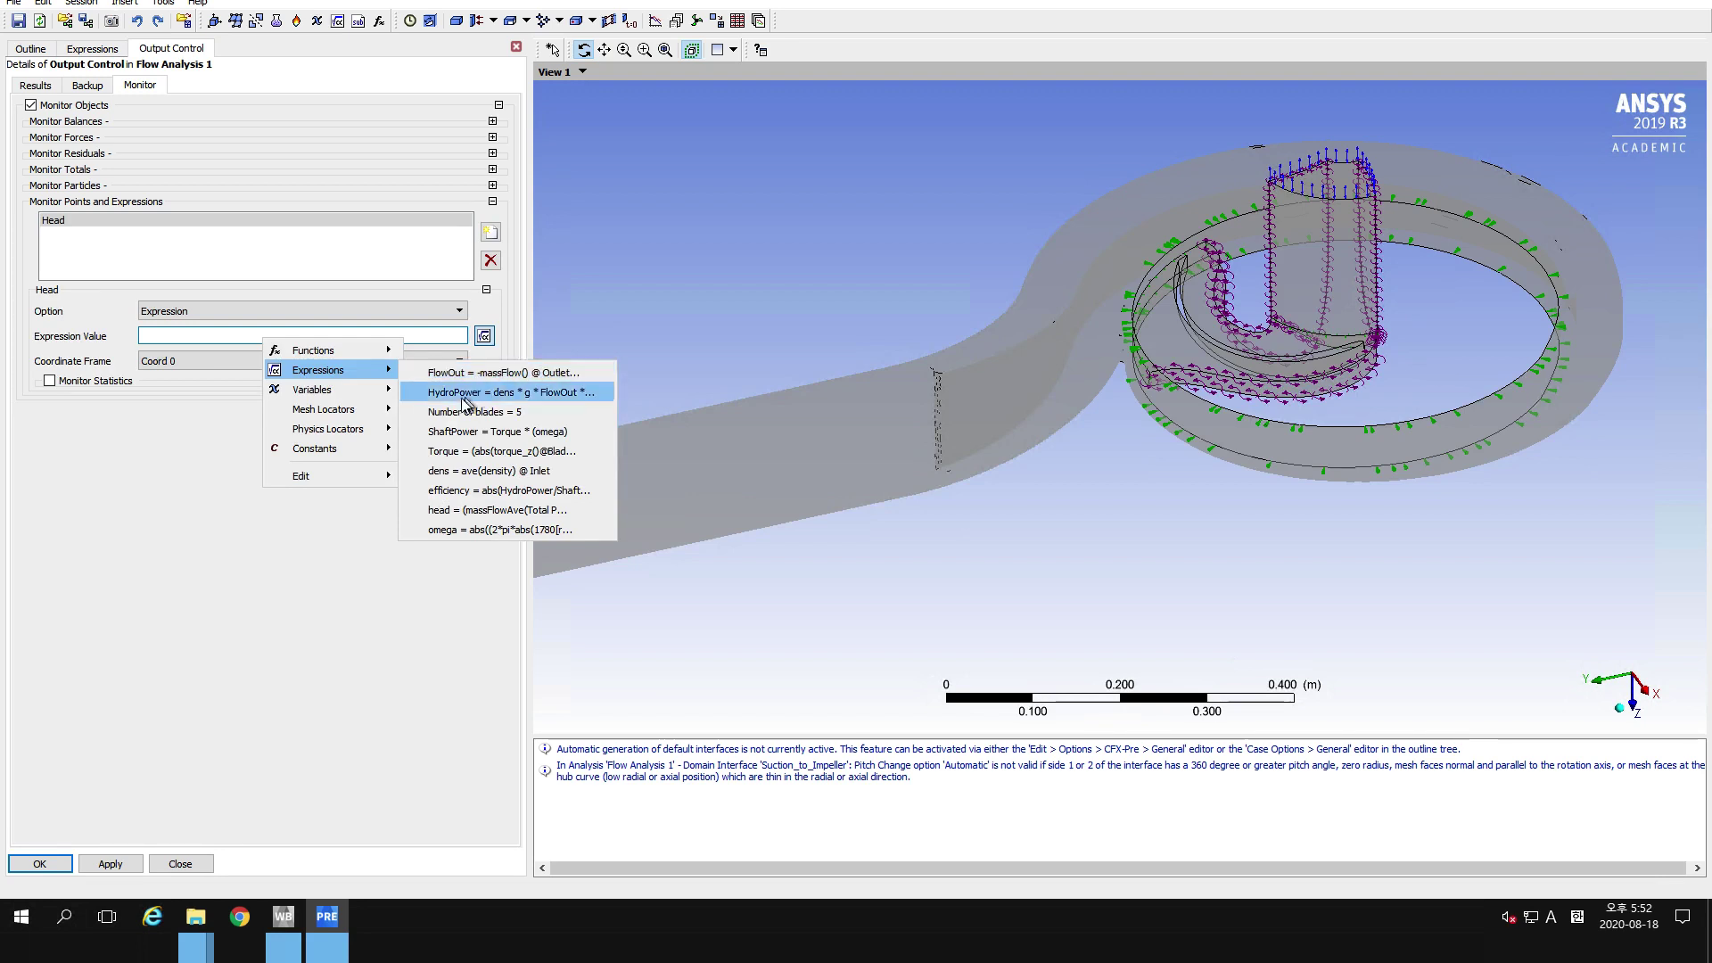
left_click(463, 511)
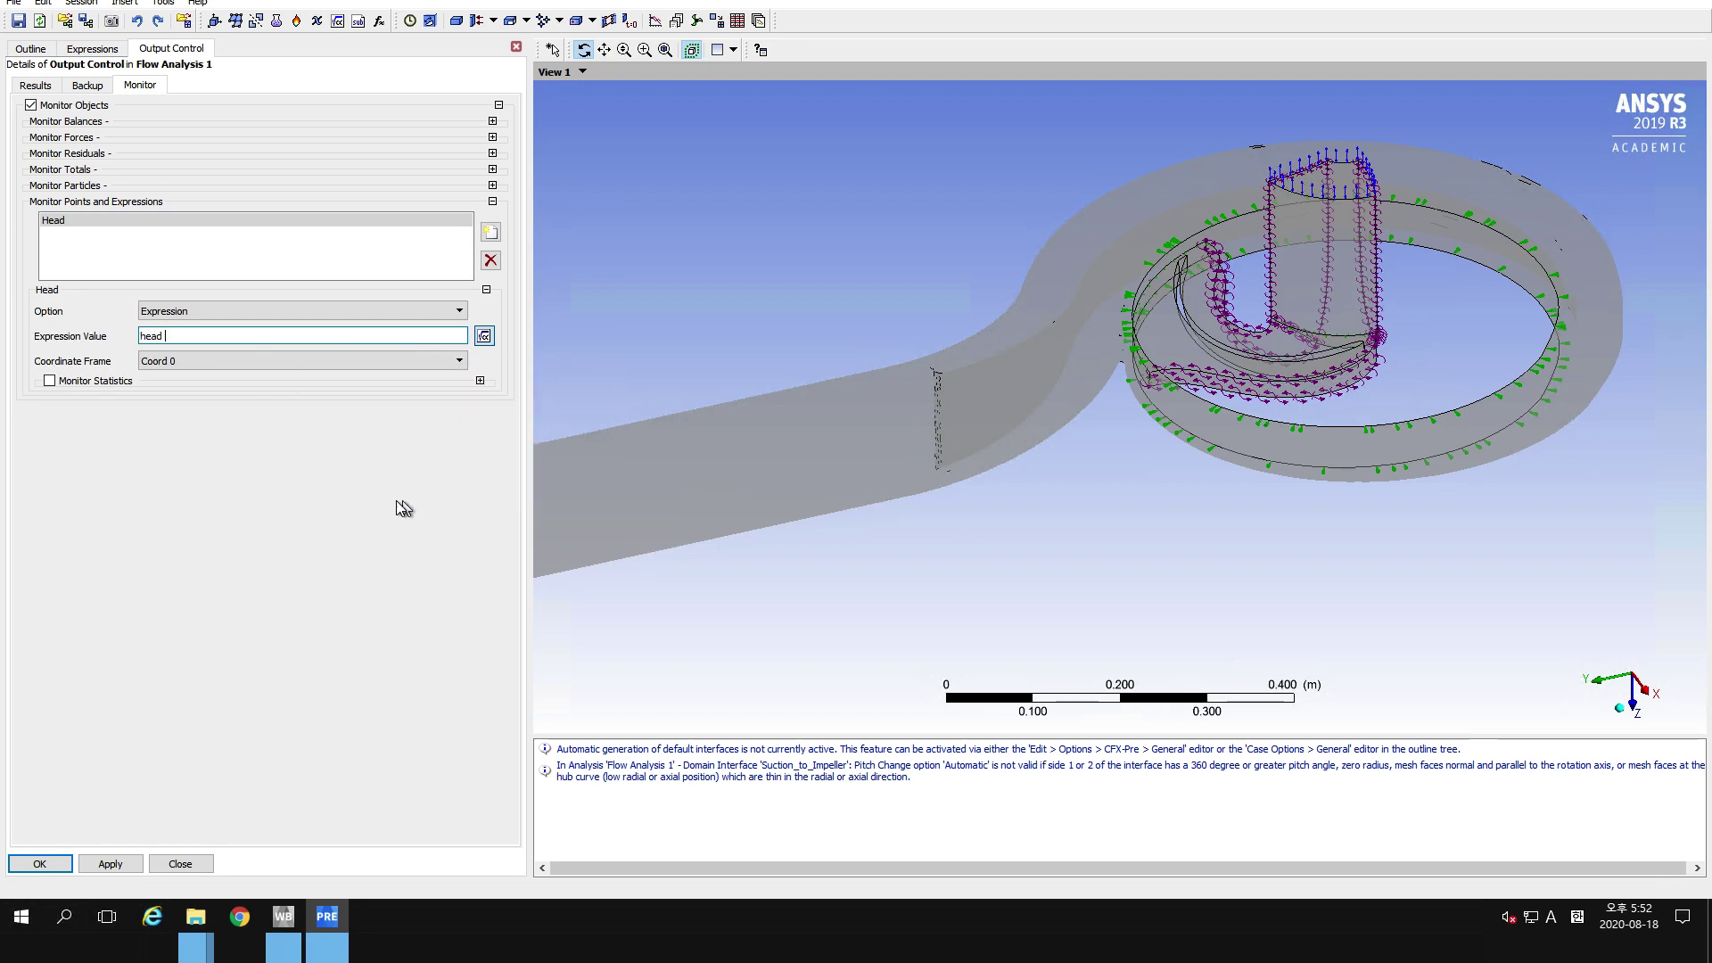
left_click(113, 865)
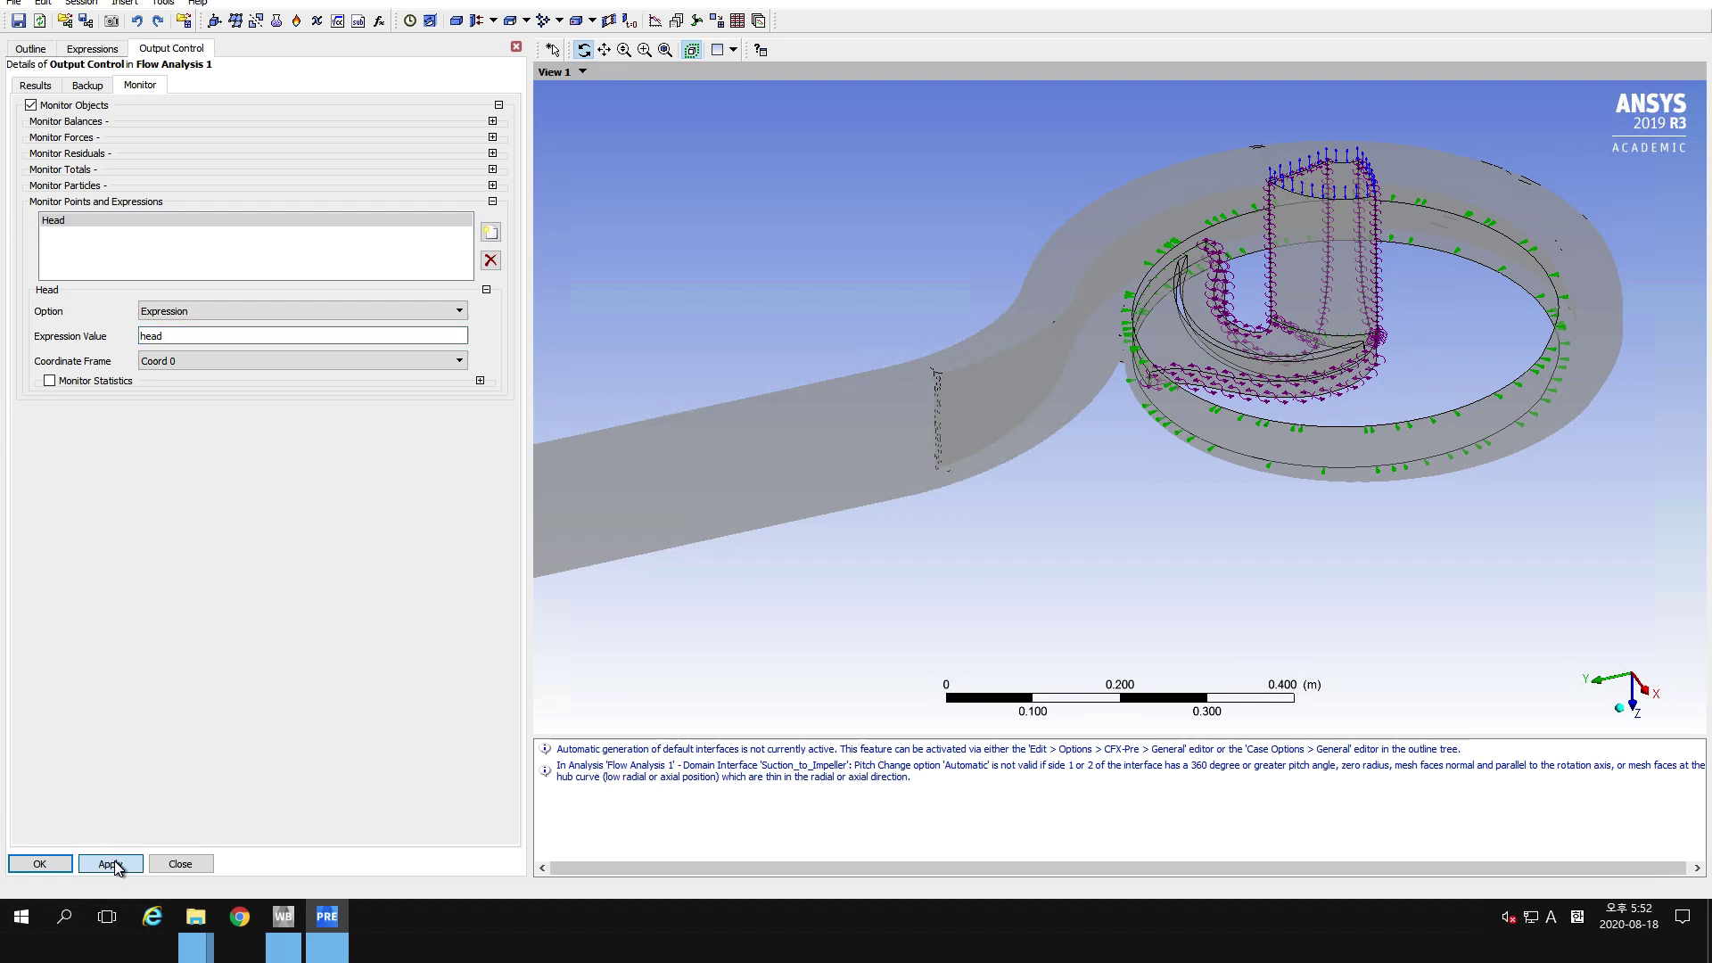
Add a monitor named Efficiency using the Expression option with the efficiency expression as its value, and confirm the Output Control settings.
left_click(491, 233)
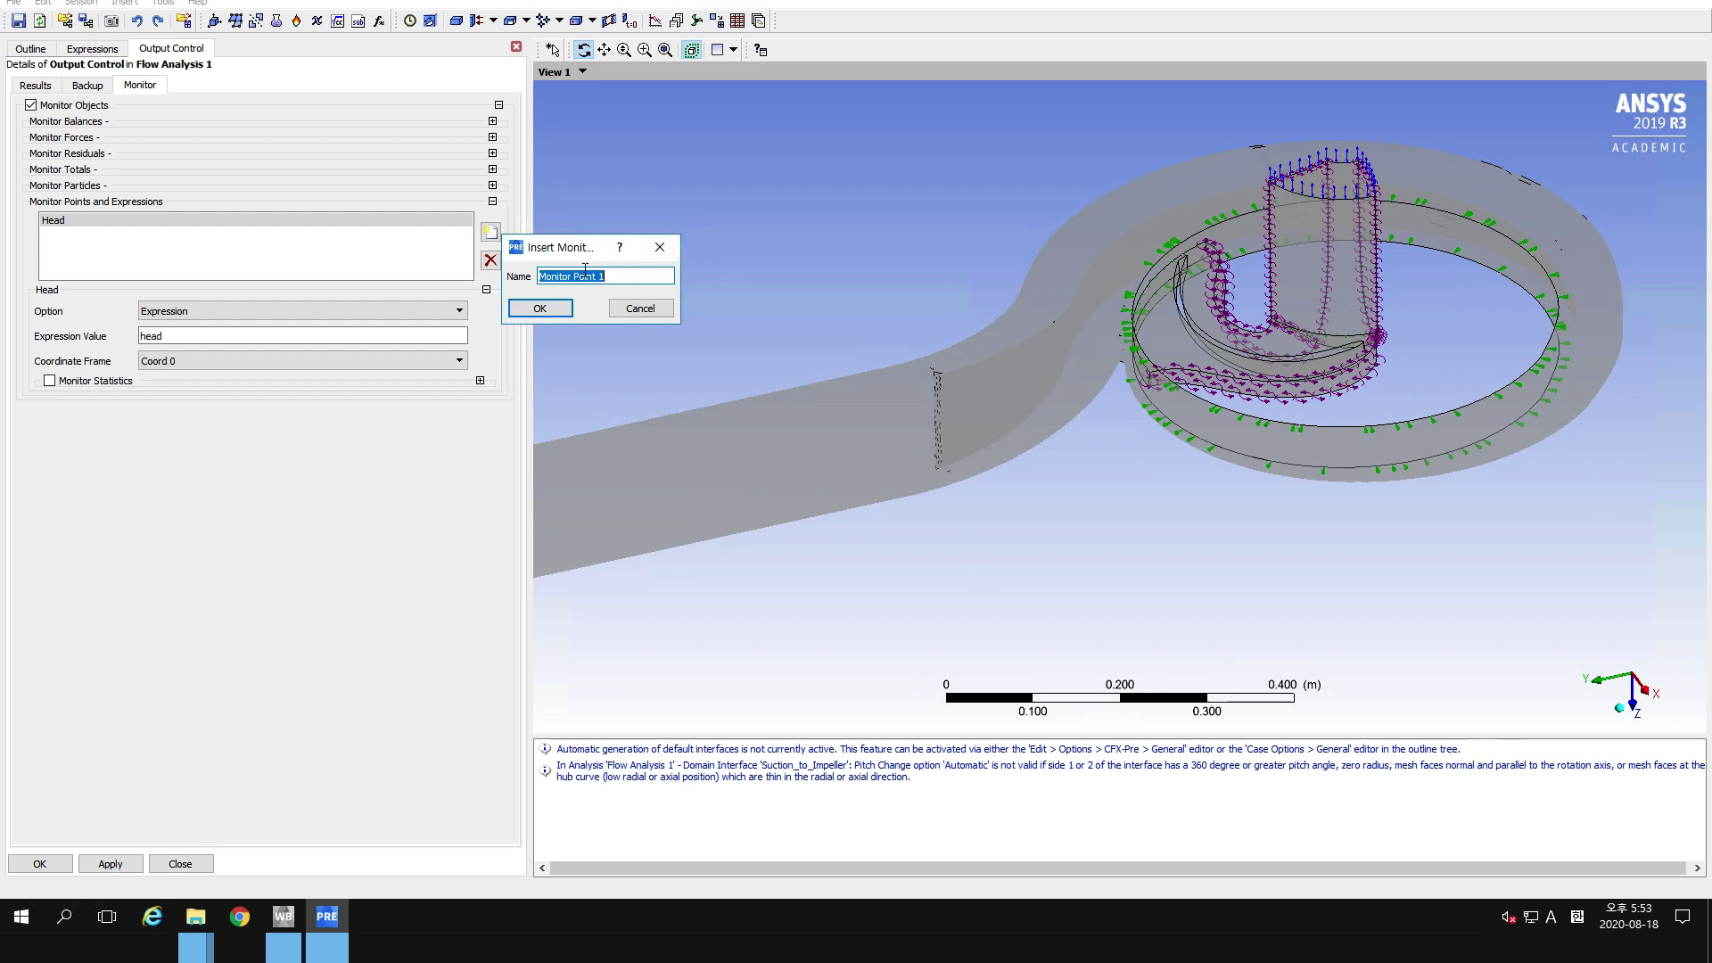
type("Efficiency")
left_click(542, 307)
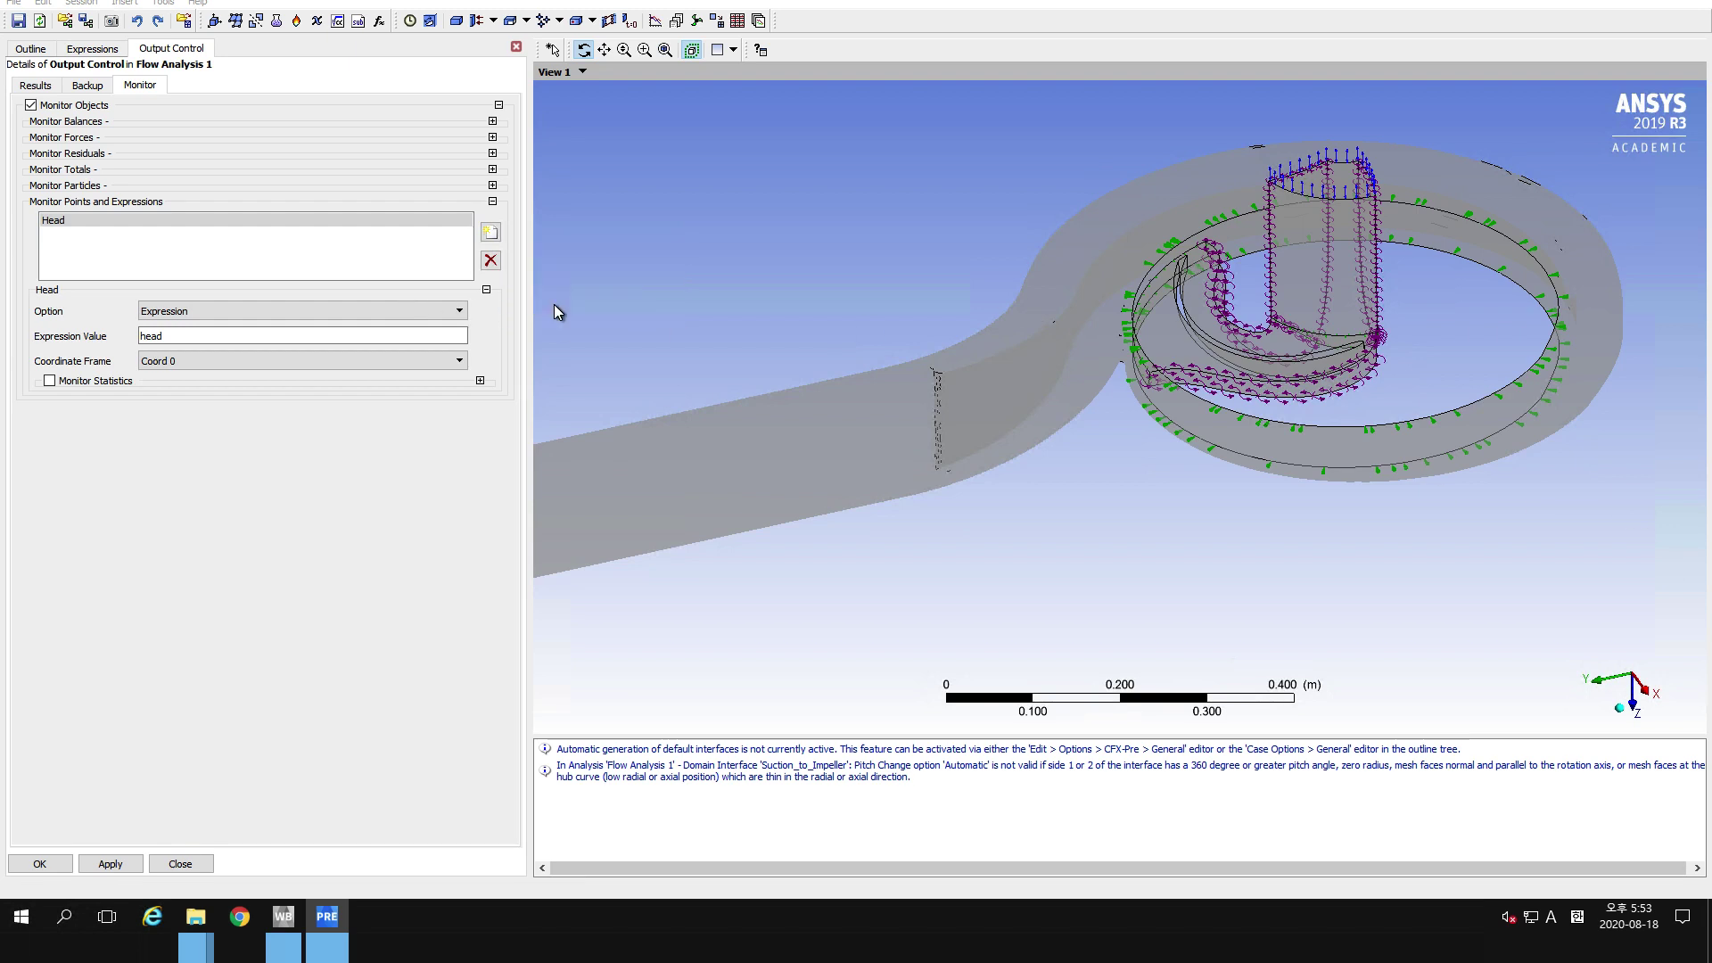
left_click(458, 312)
left_click(319, 355)
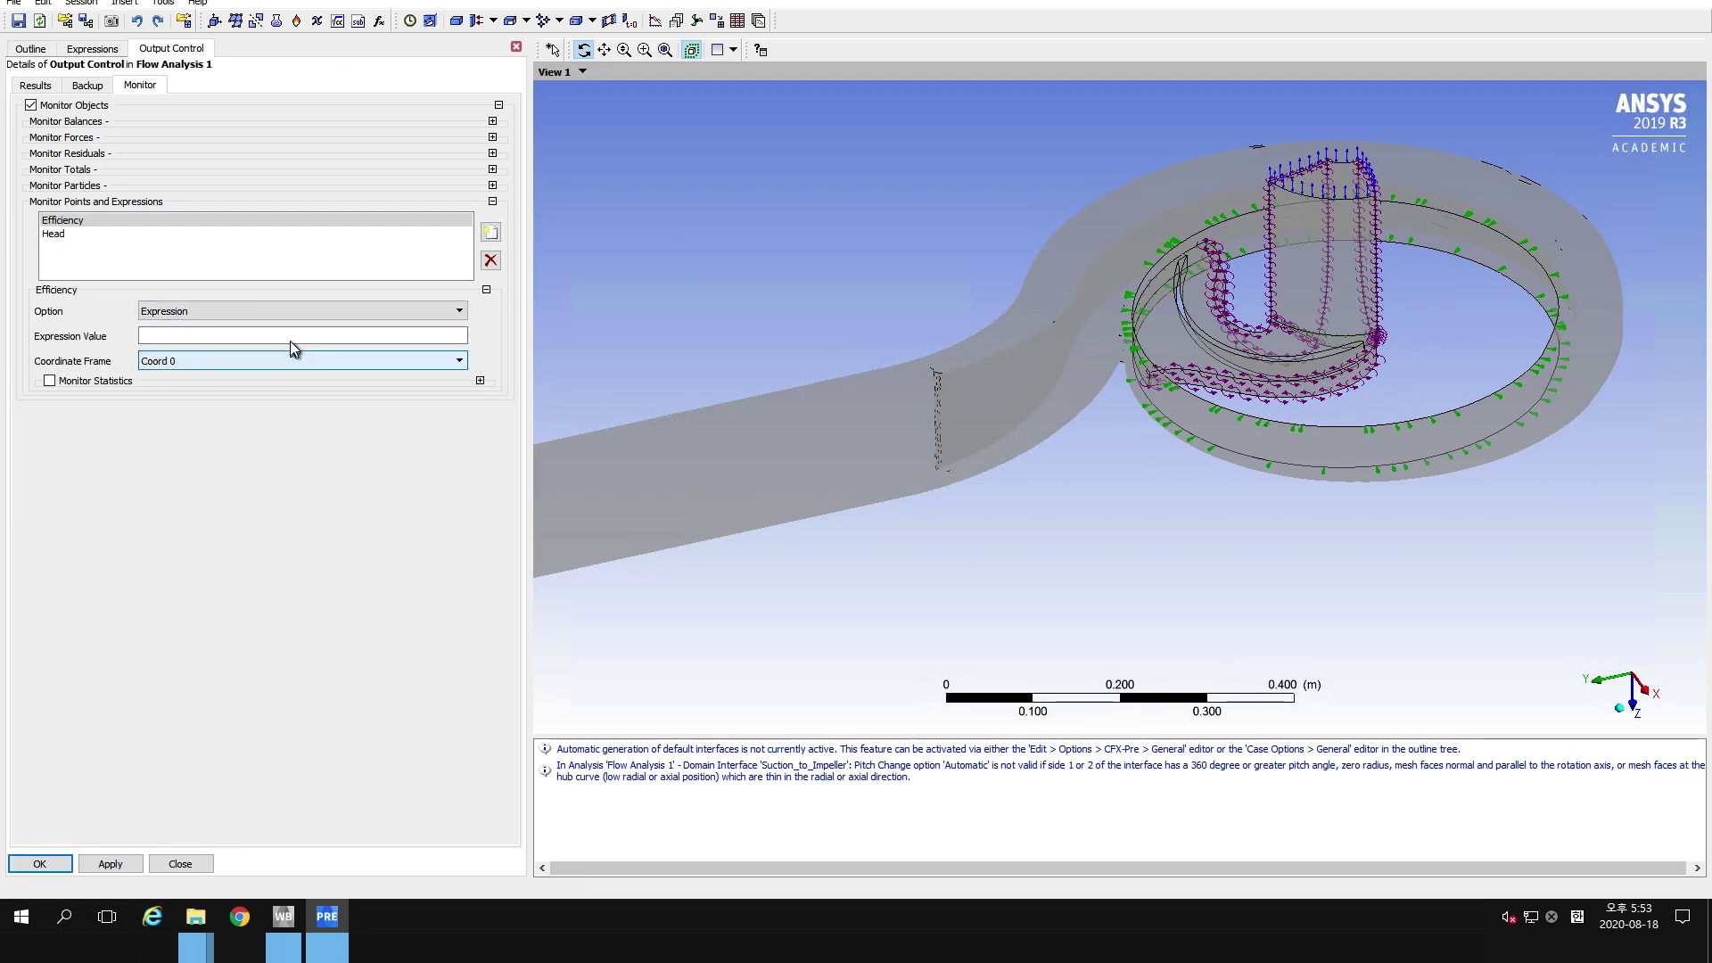
right_click(292, 337)
mouse_move(353, 370)
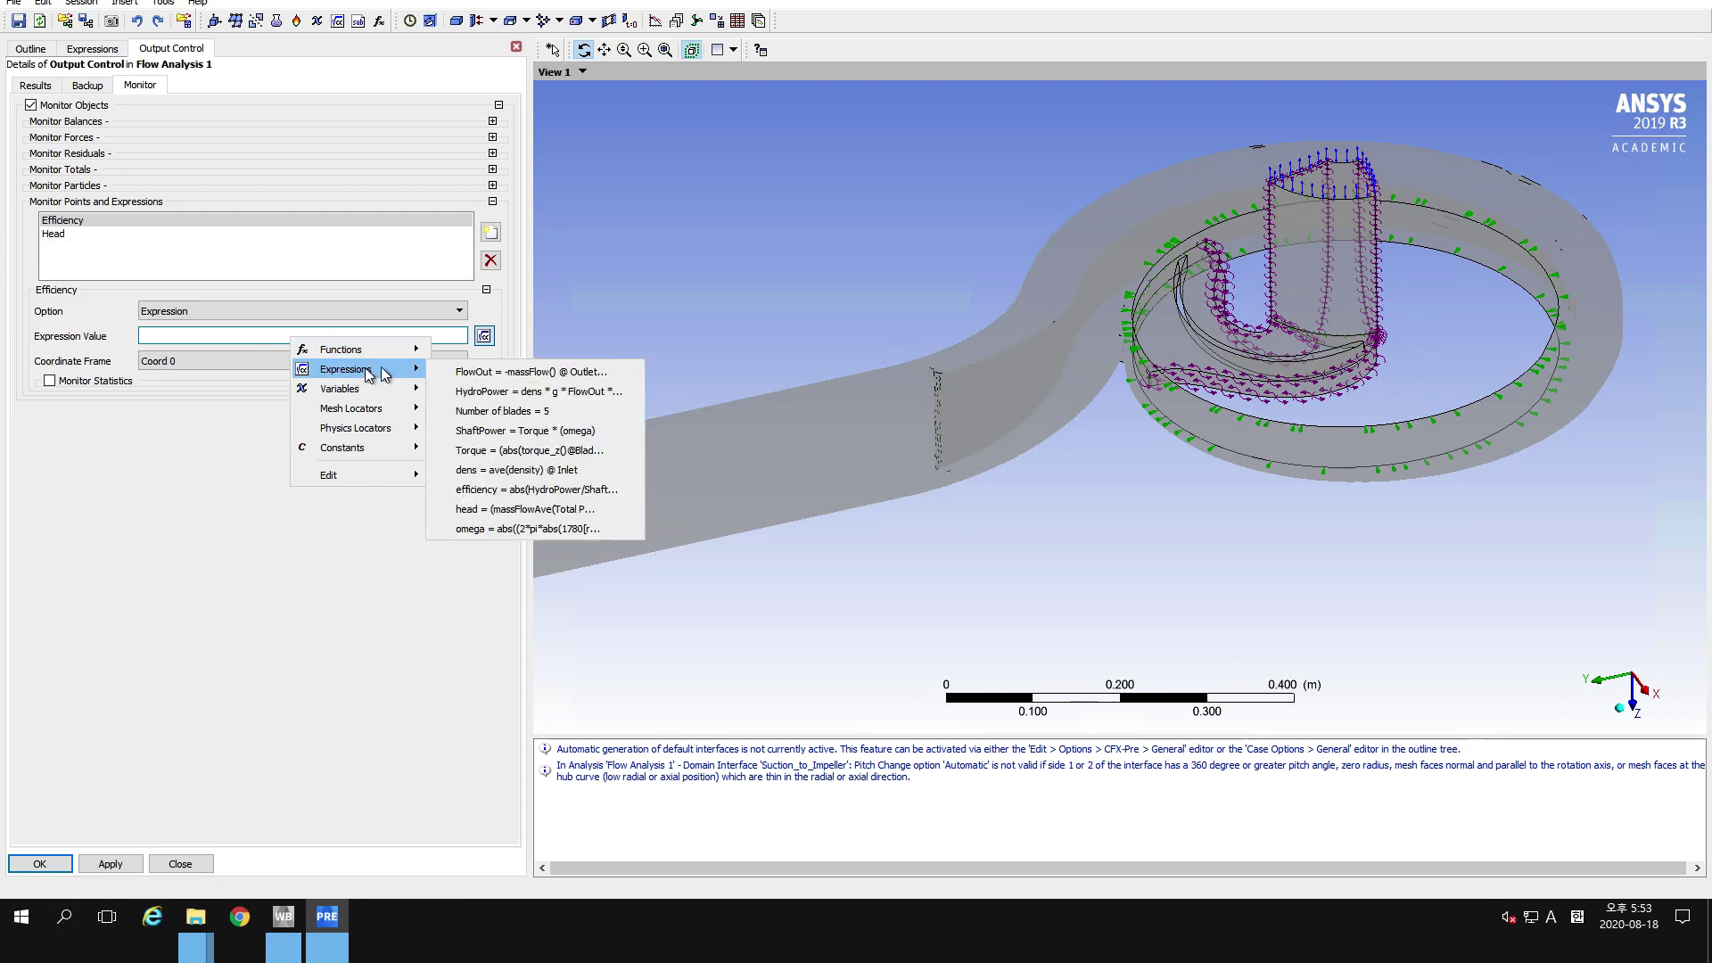
left_click(511, 490)
left_click(111, 863)
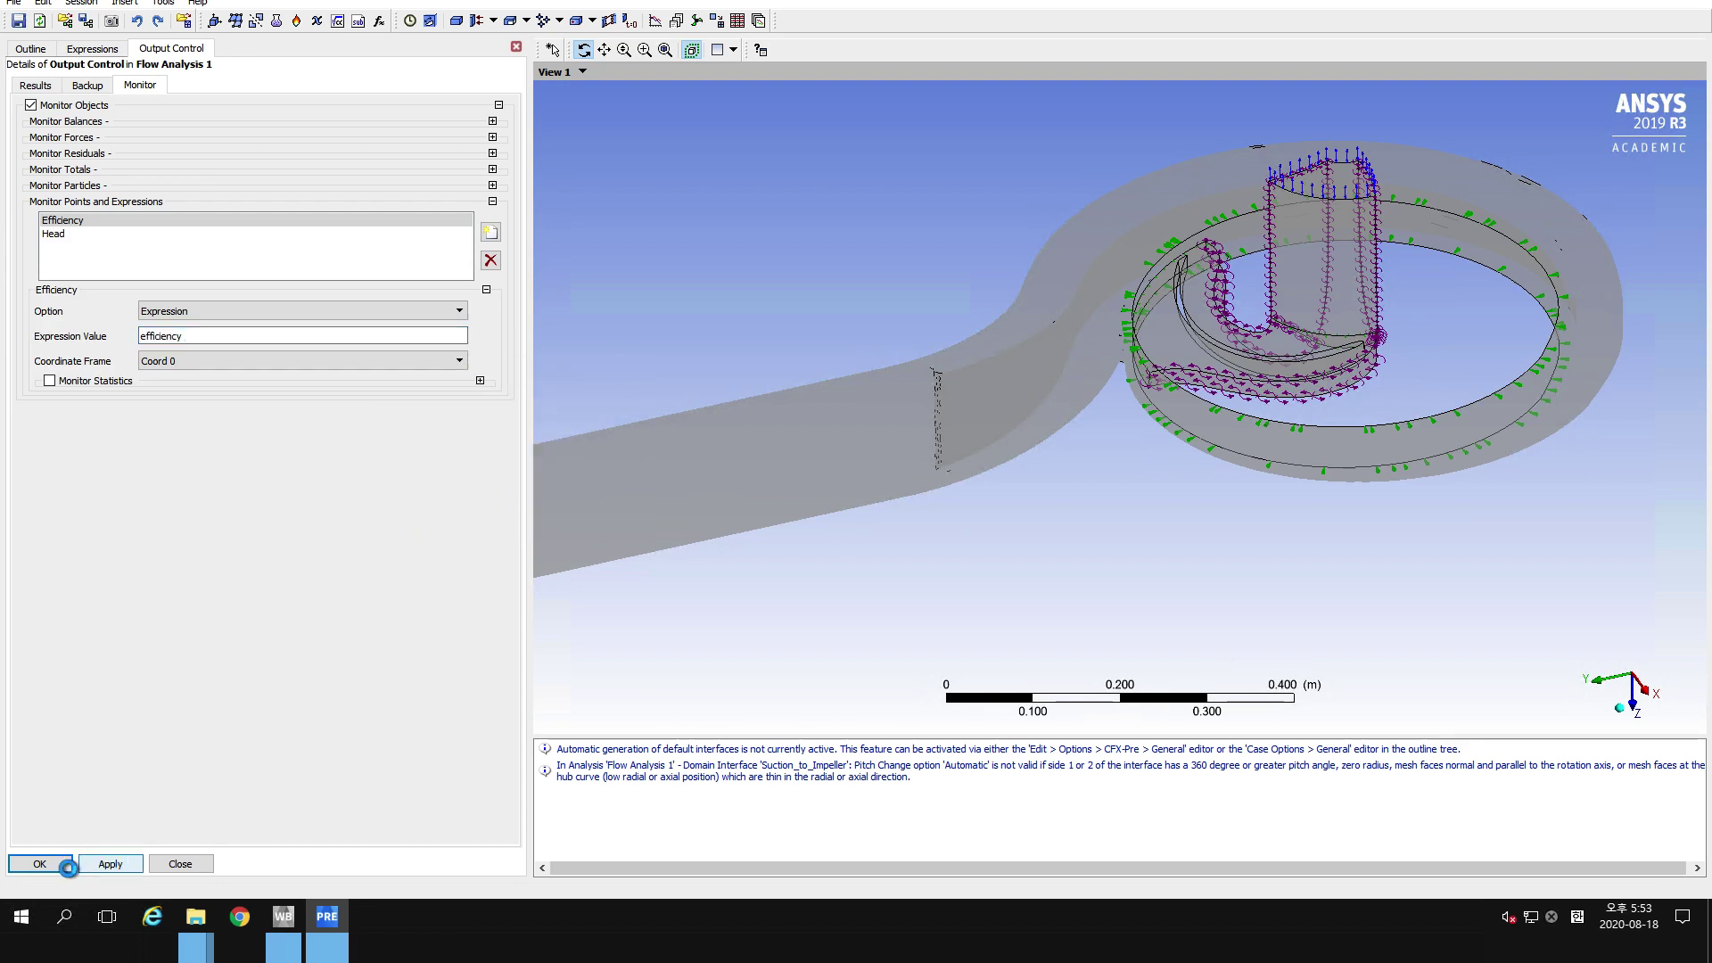
left_click(39, 863)
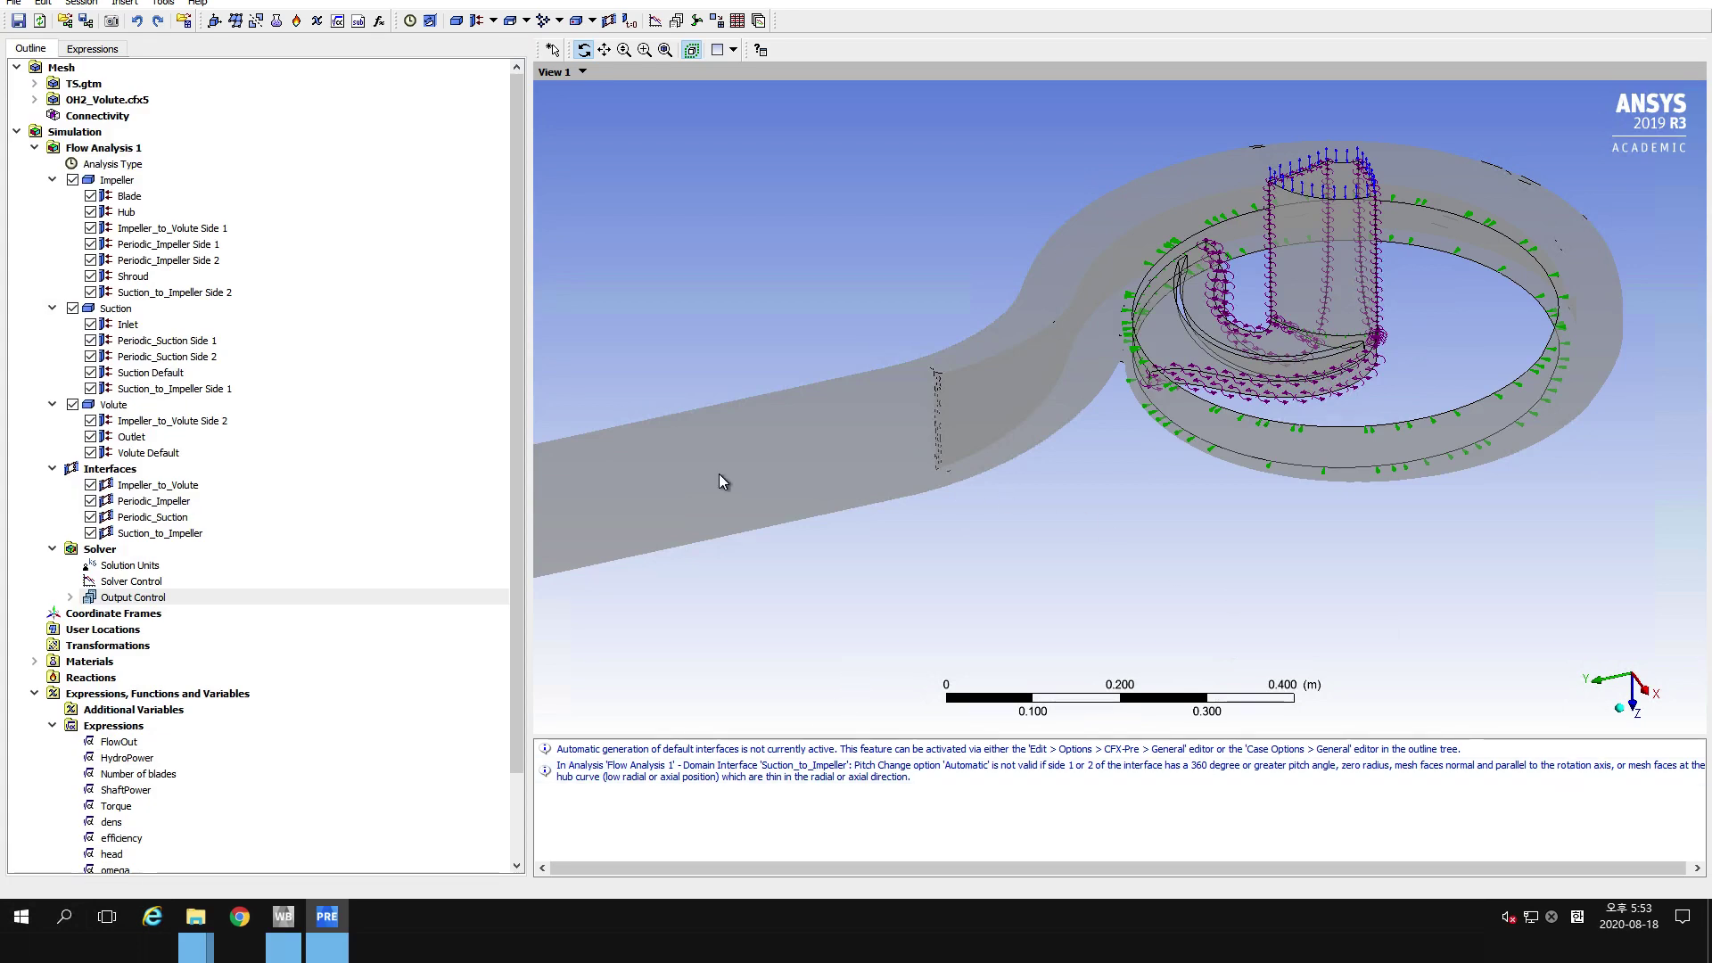
In the Solver Control of Flow Analysis 1, set the maximum iterations to 200 and the timescale factor to 10.
double_click(105, 582)
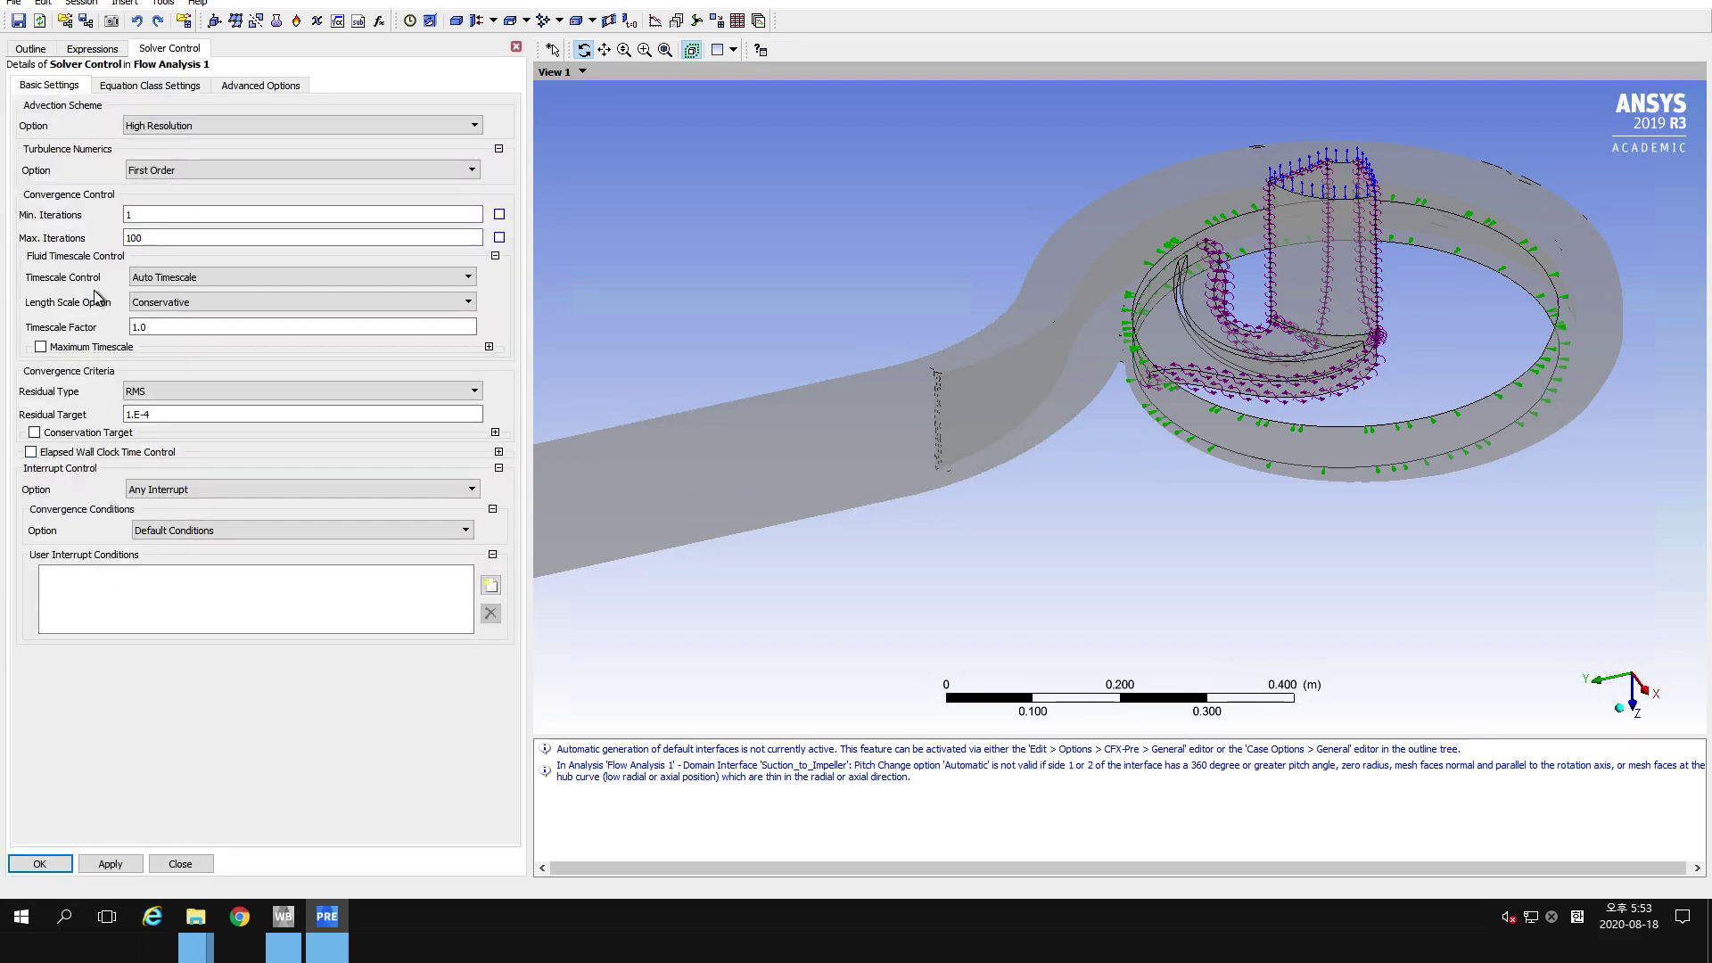
double_click(161, 237)
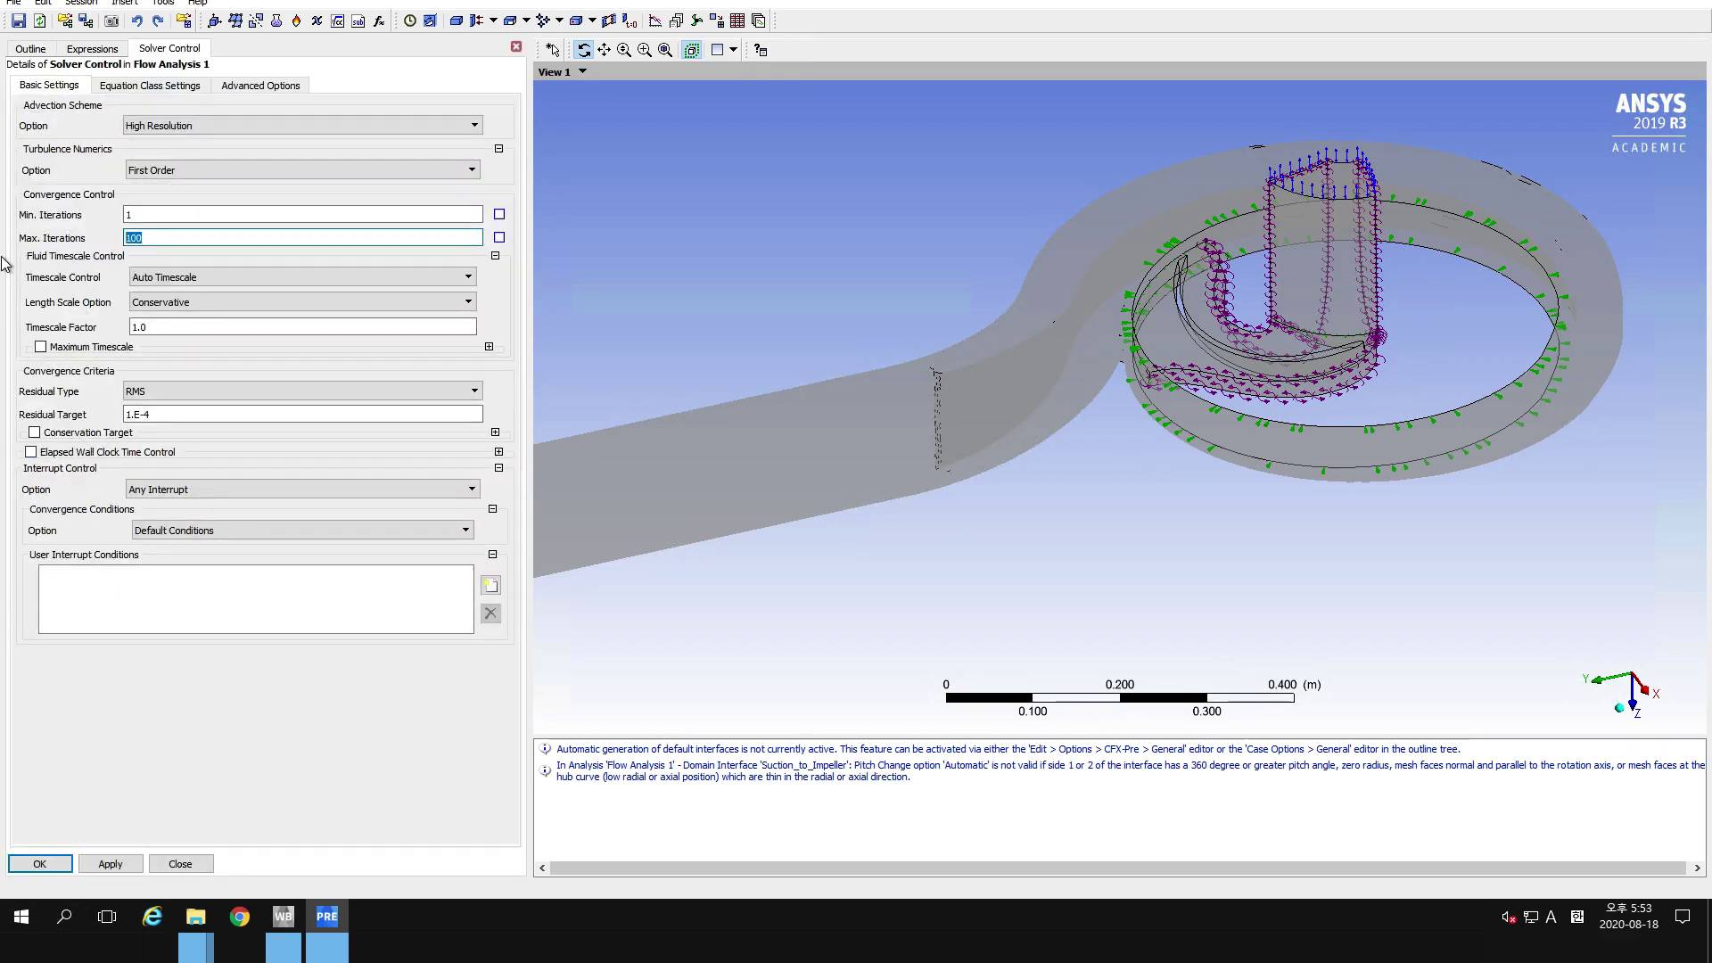
type("200")
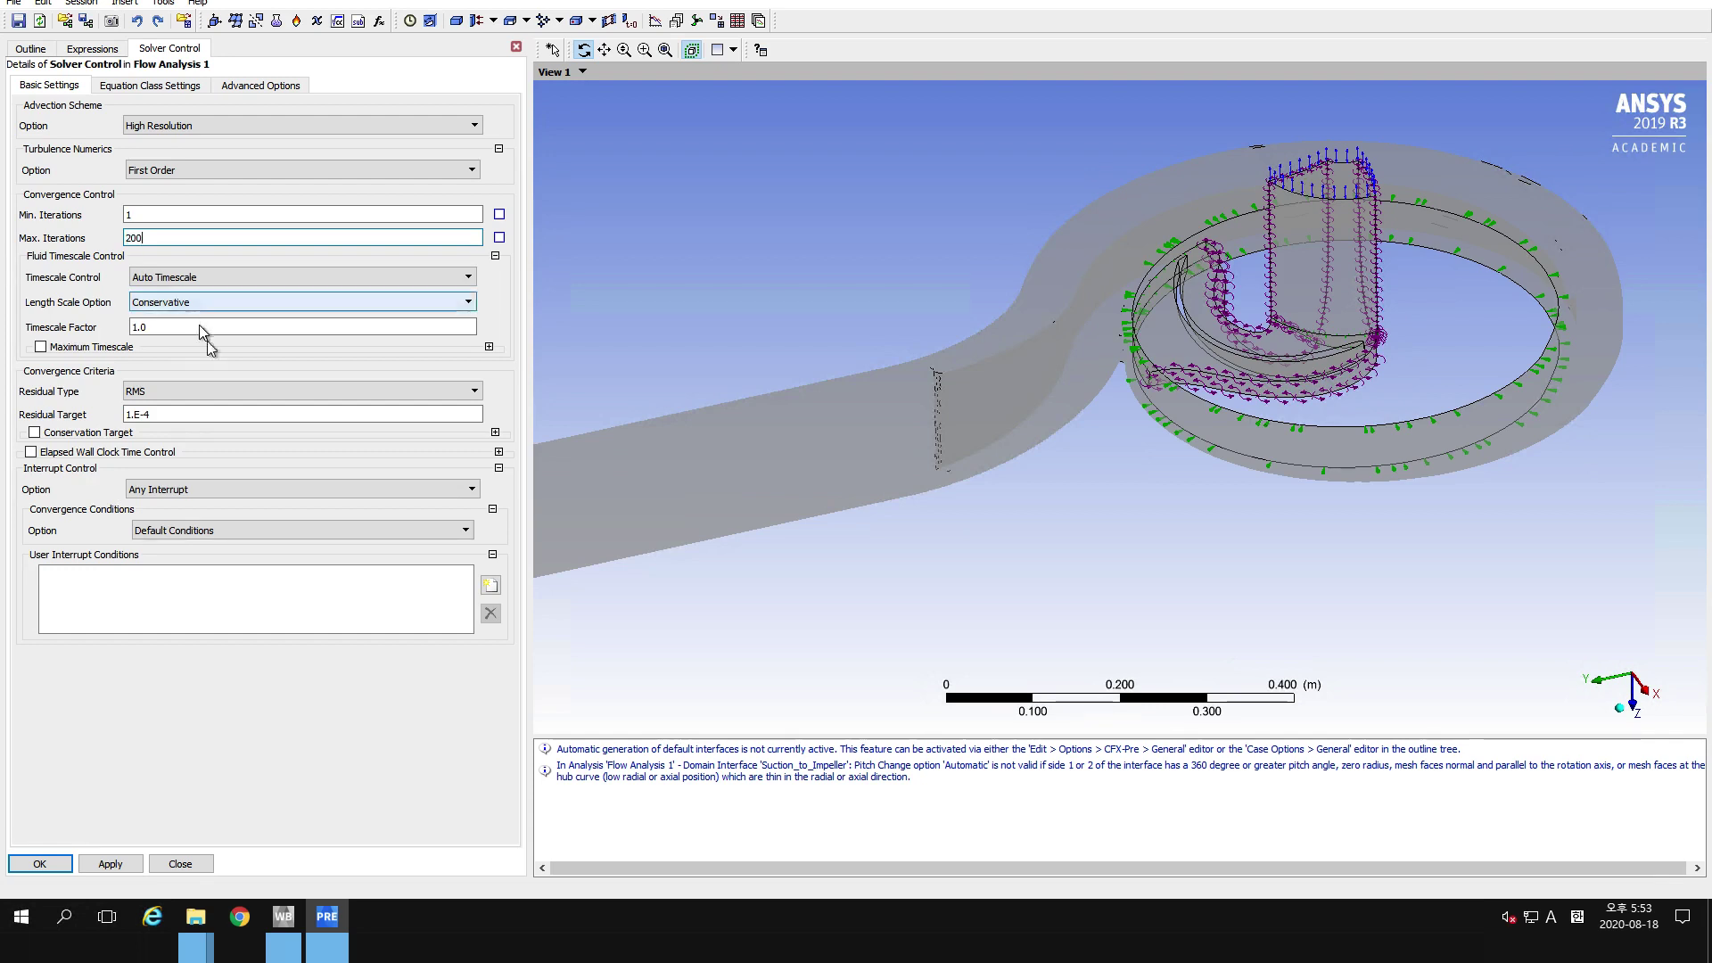
left_click(160, 328)
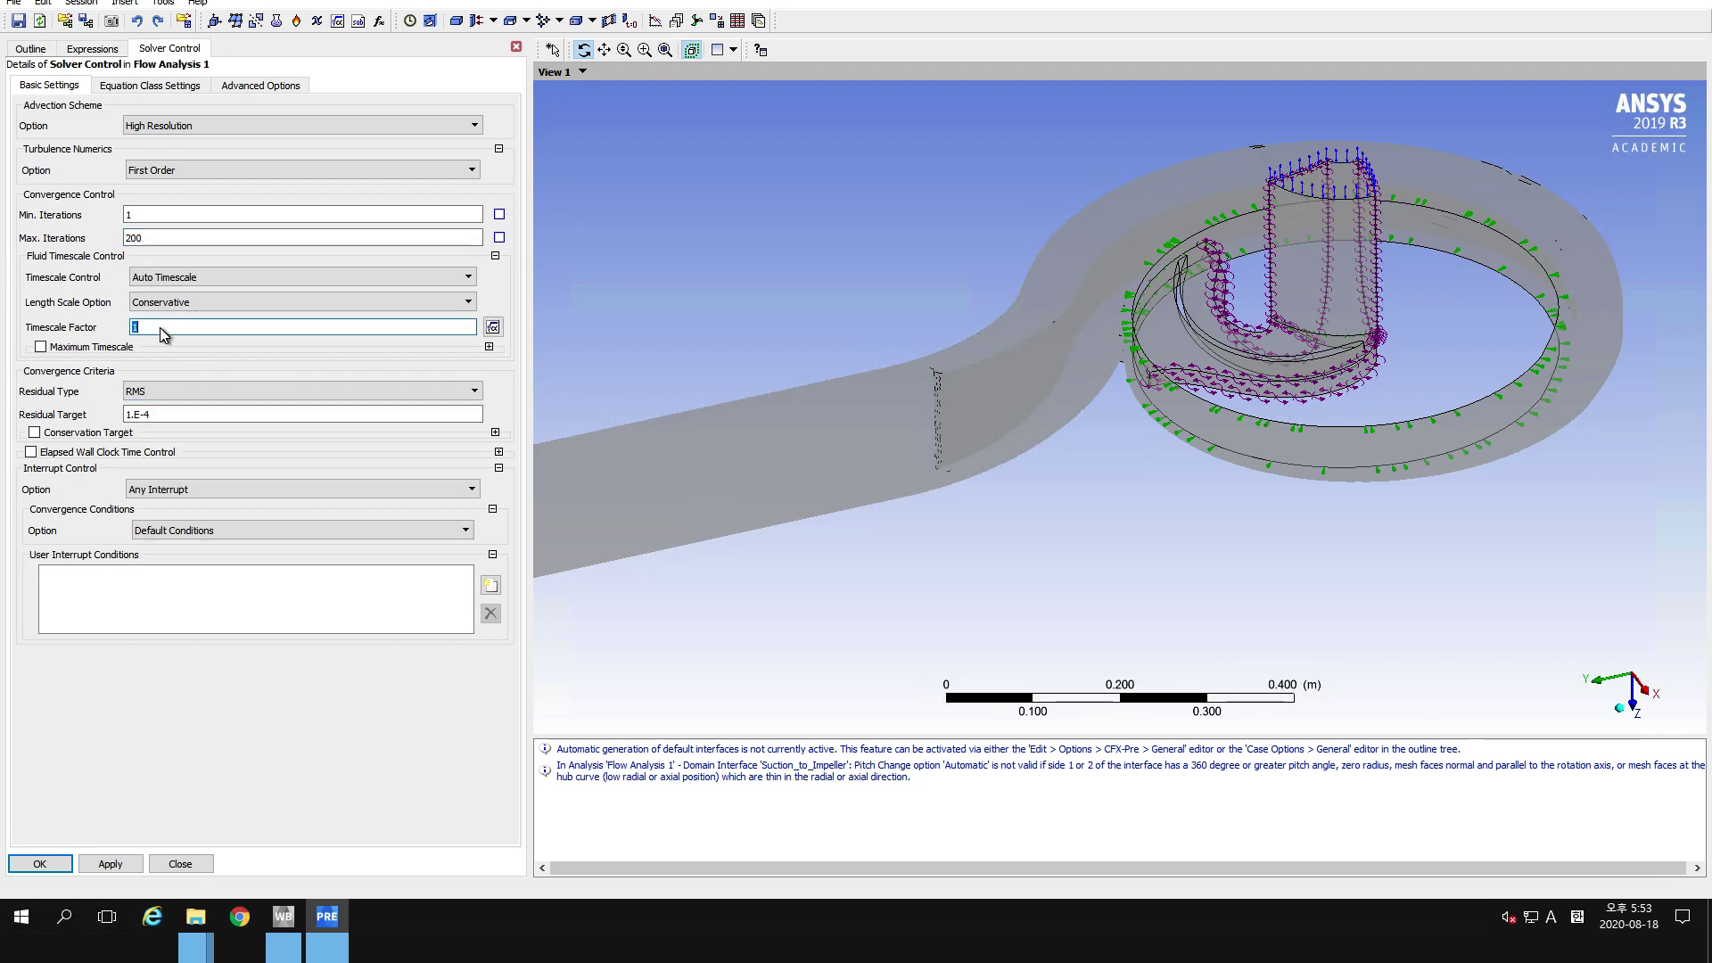
type("10")
Set the residual target to 0.00001, enable the Conservation Target at 0.01, and confirm the Solver Control settings.
left_click(146, 416)
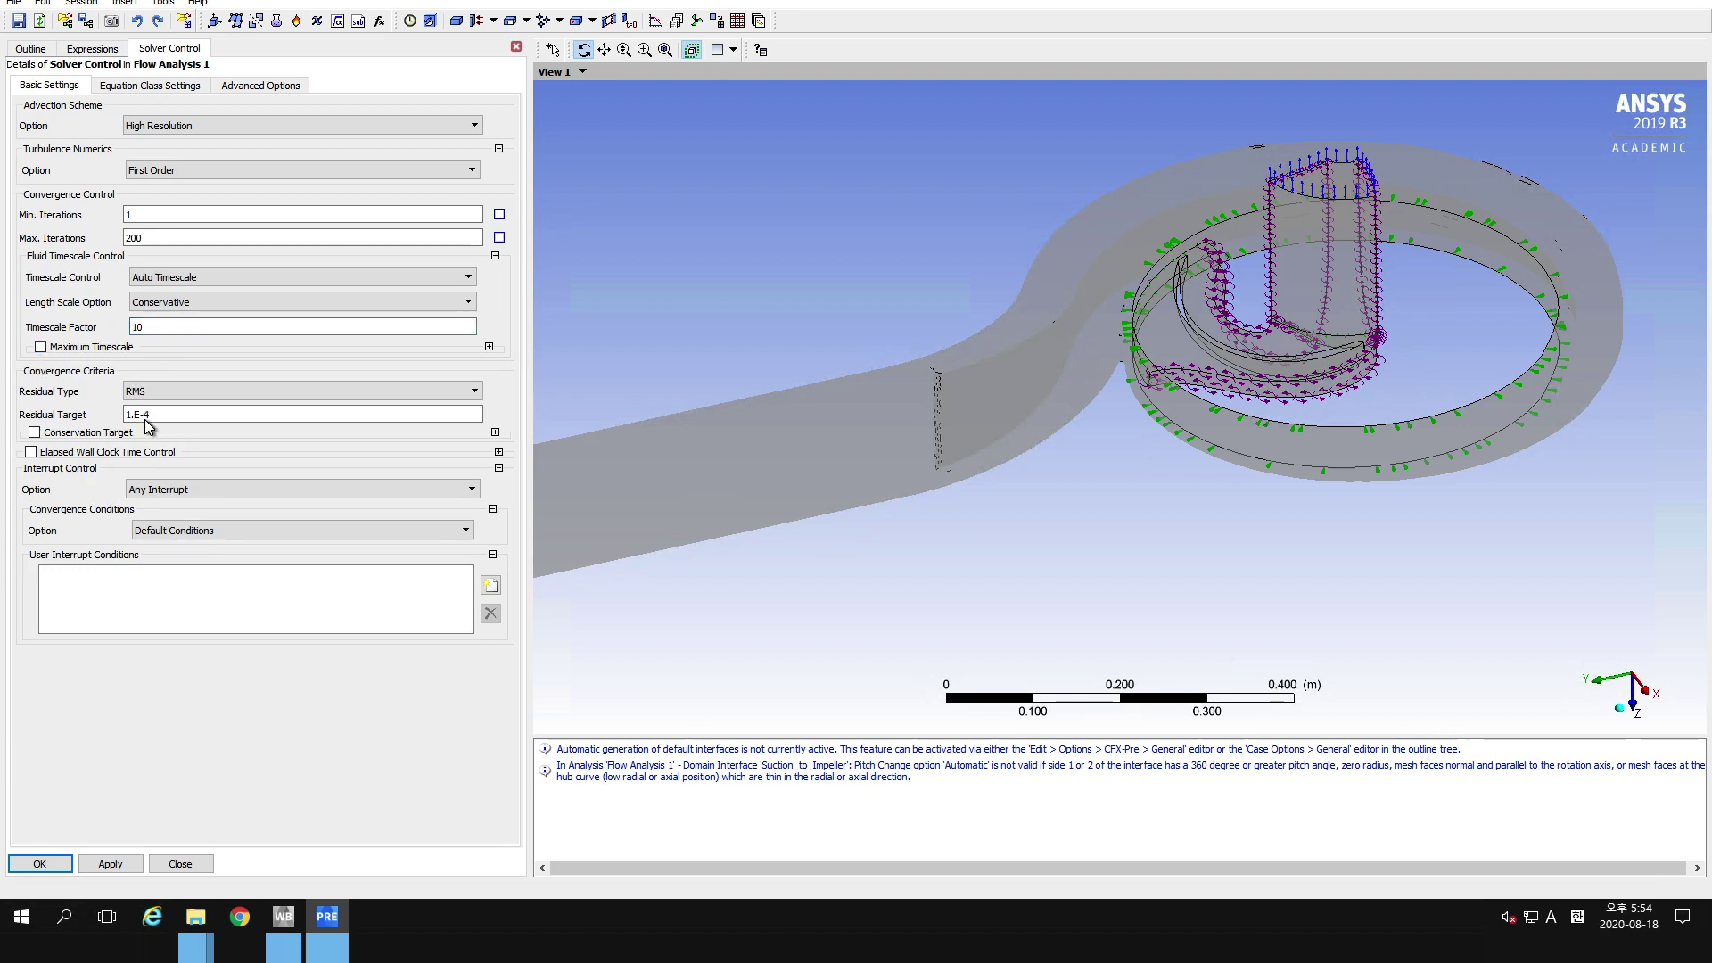
triple_click(146, 415)
type("0.0001")
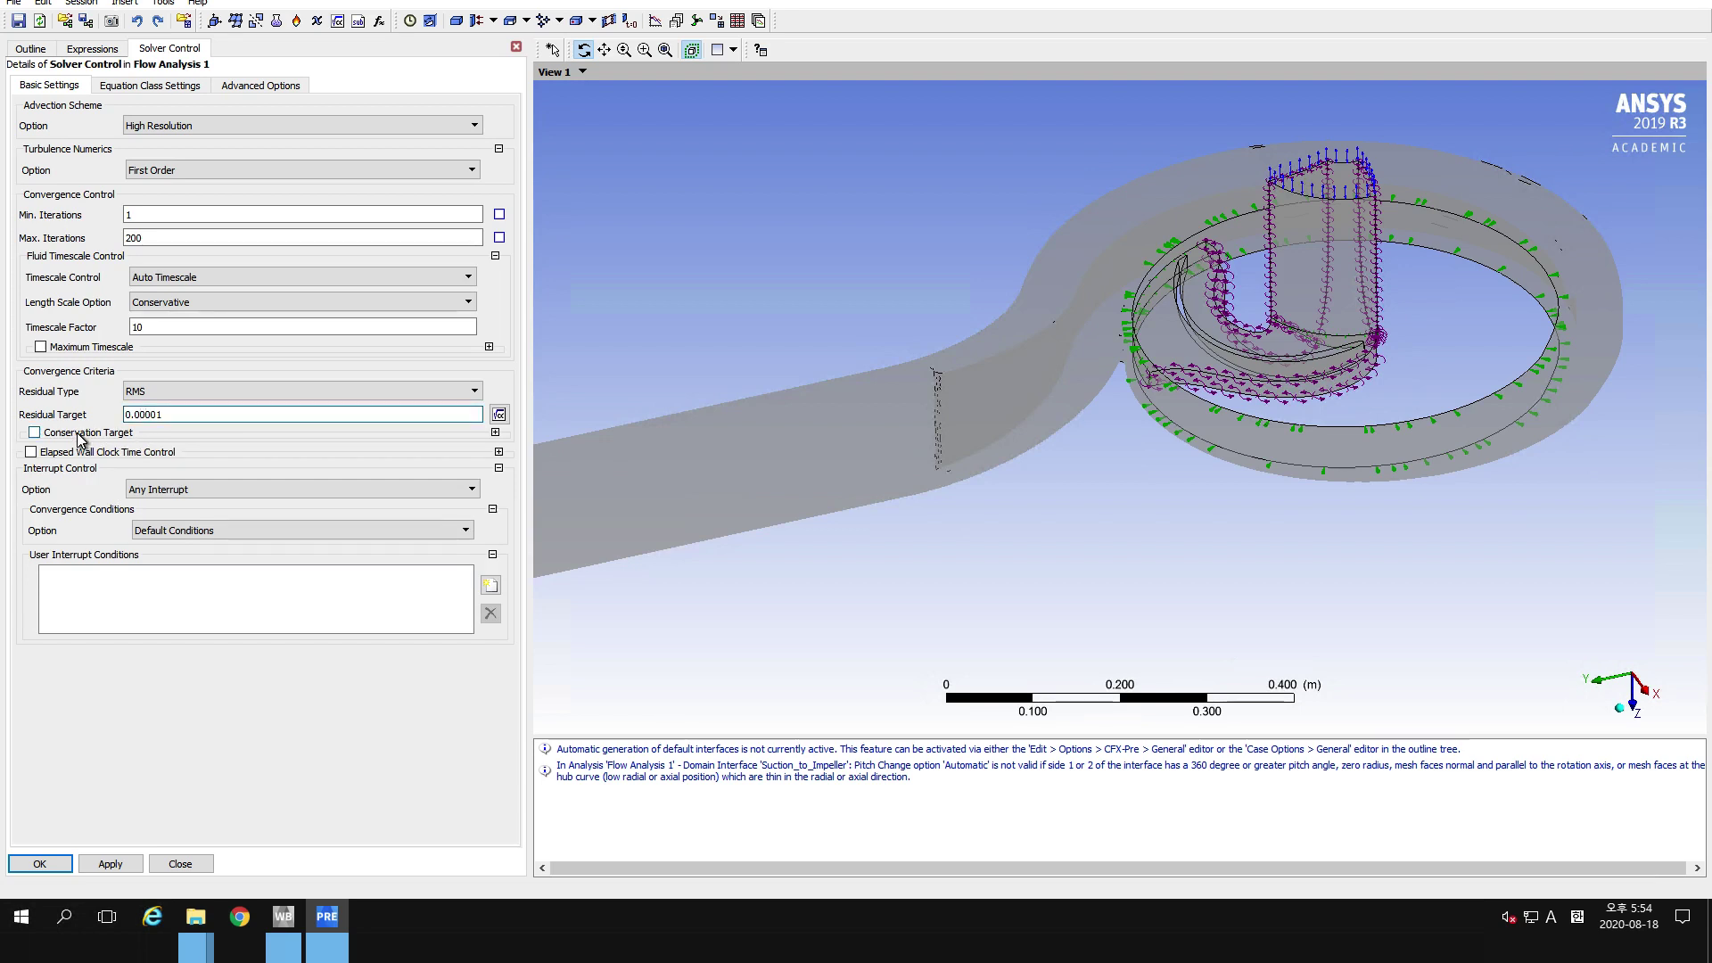
left_click(34, 432)
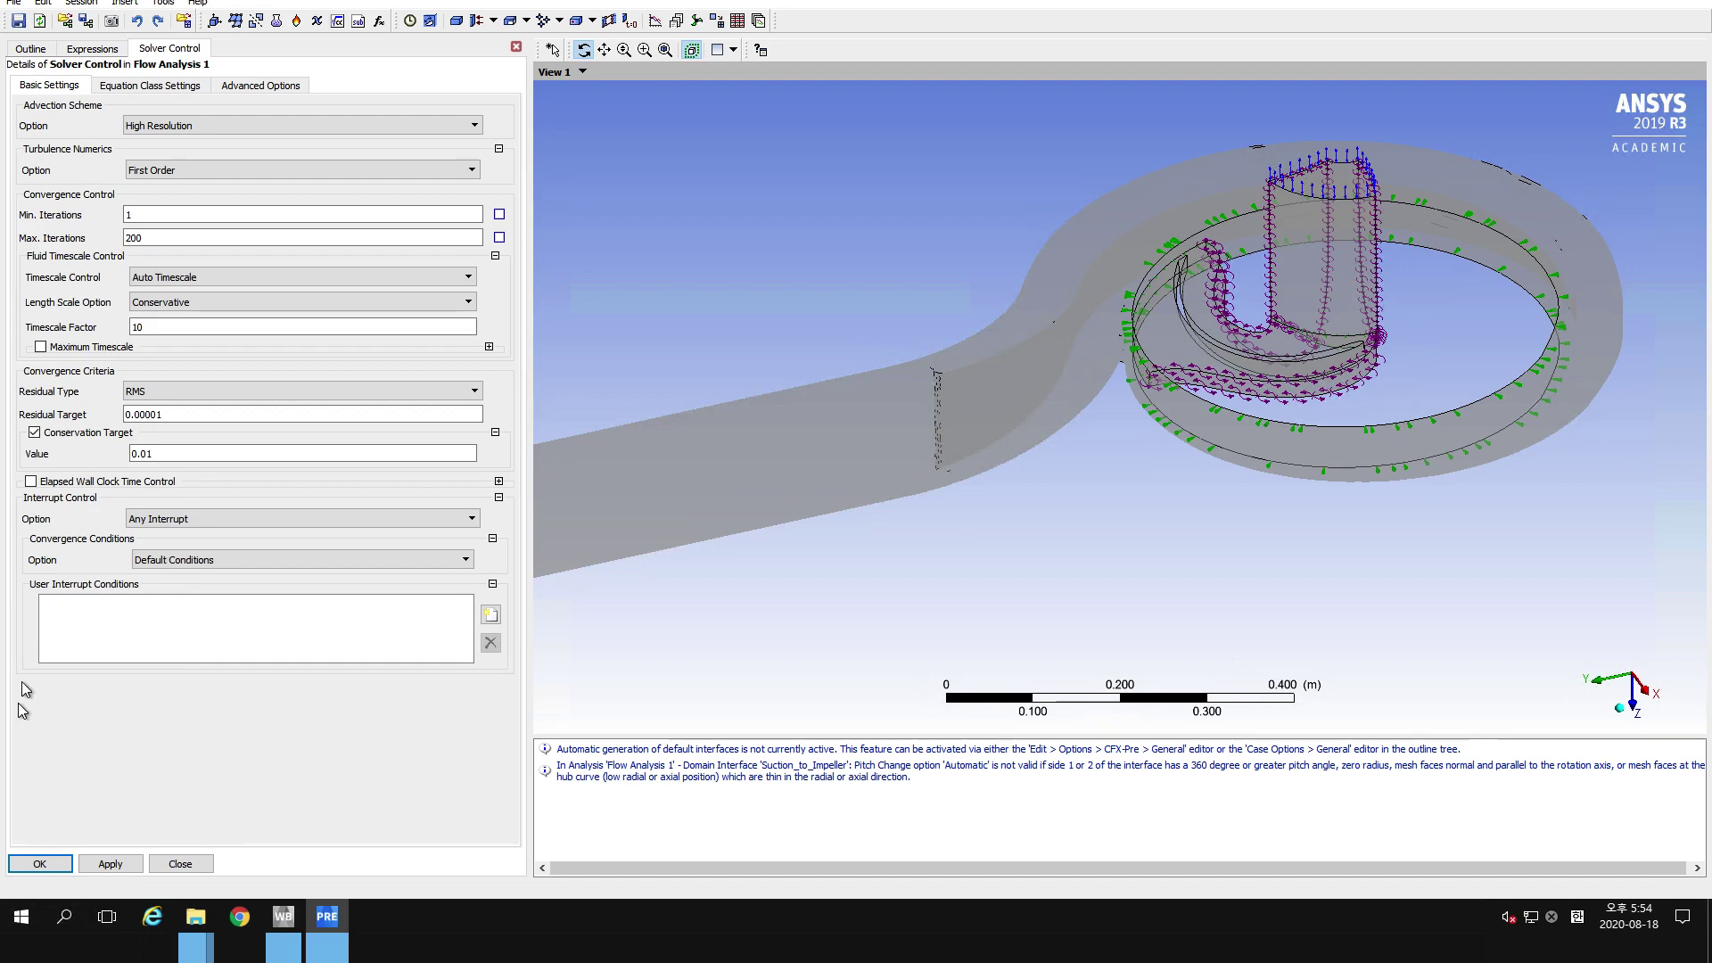
left_click(31, 864)
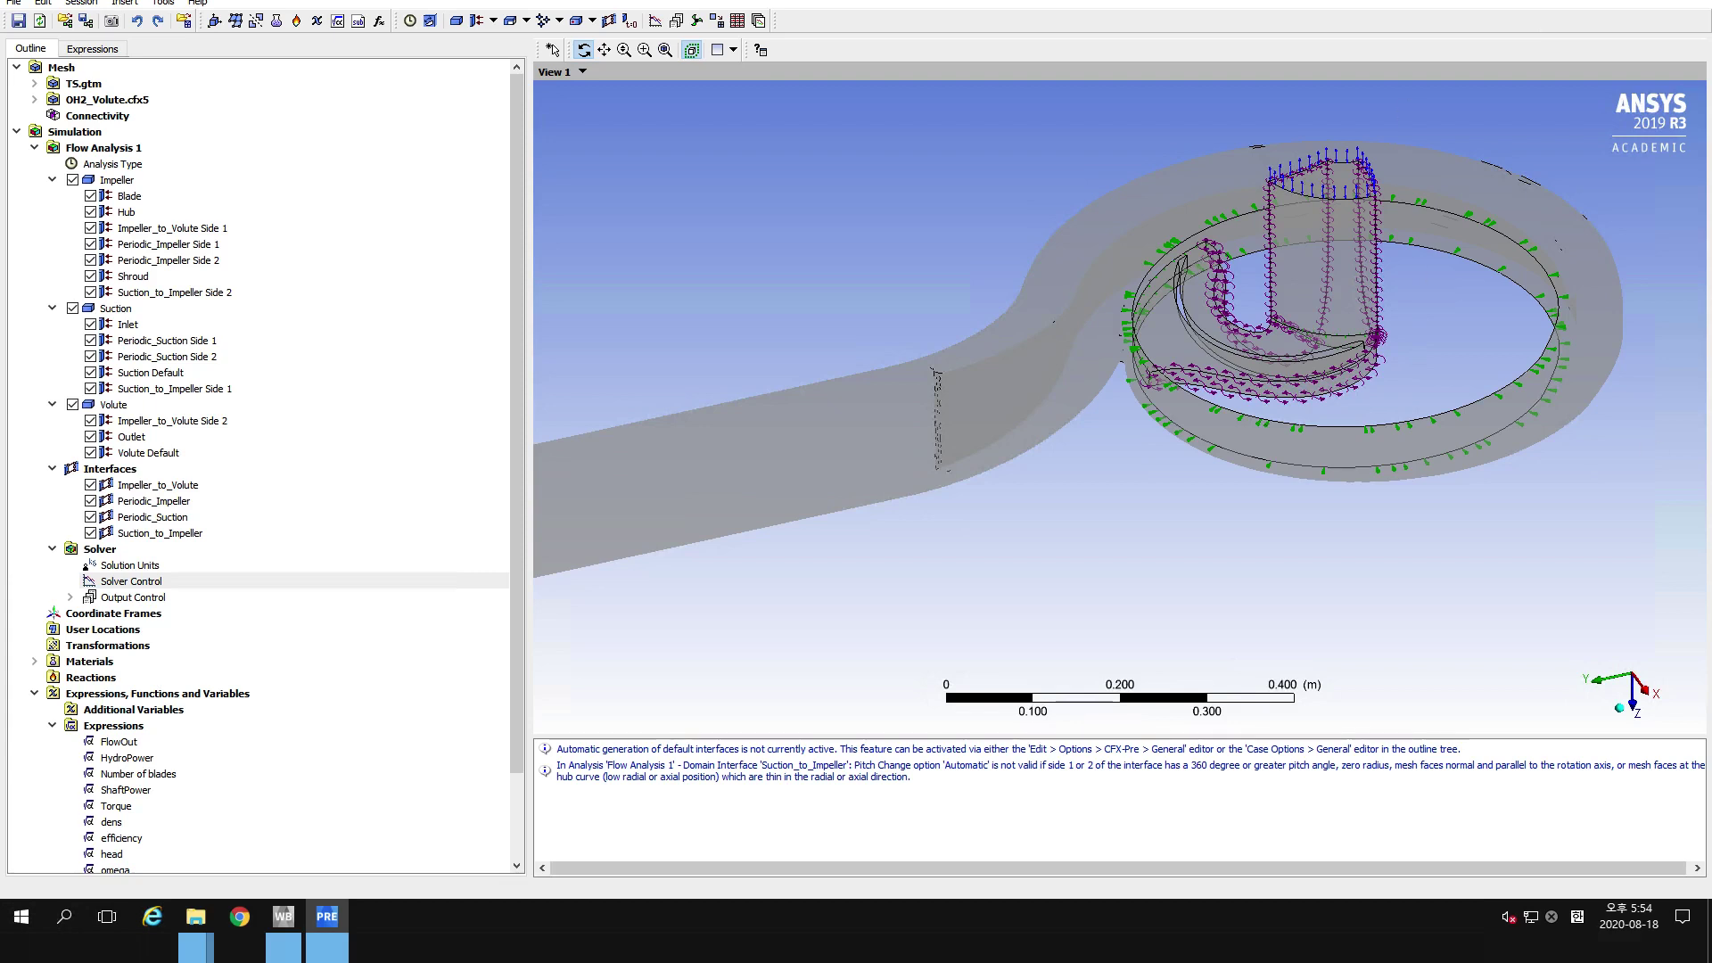
Save and close the CFX-Pre setup, switch to Workbench, and save the project.
key("ctrl+s")
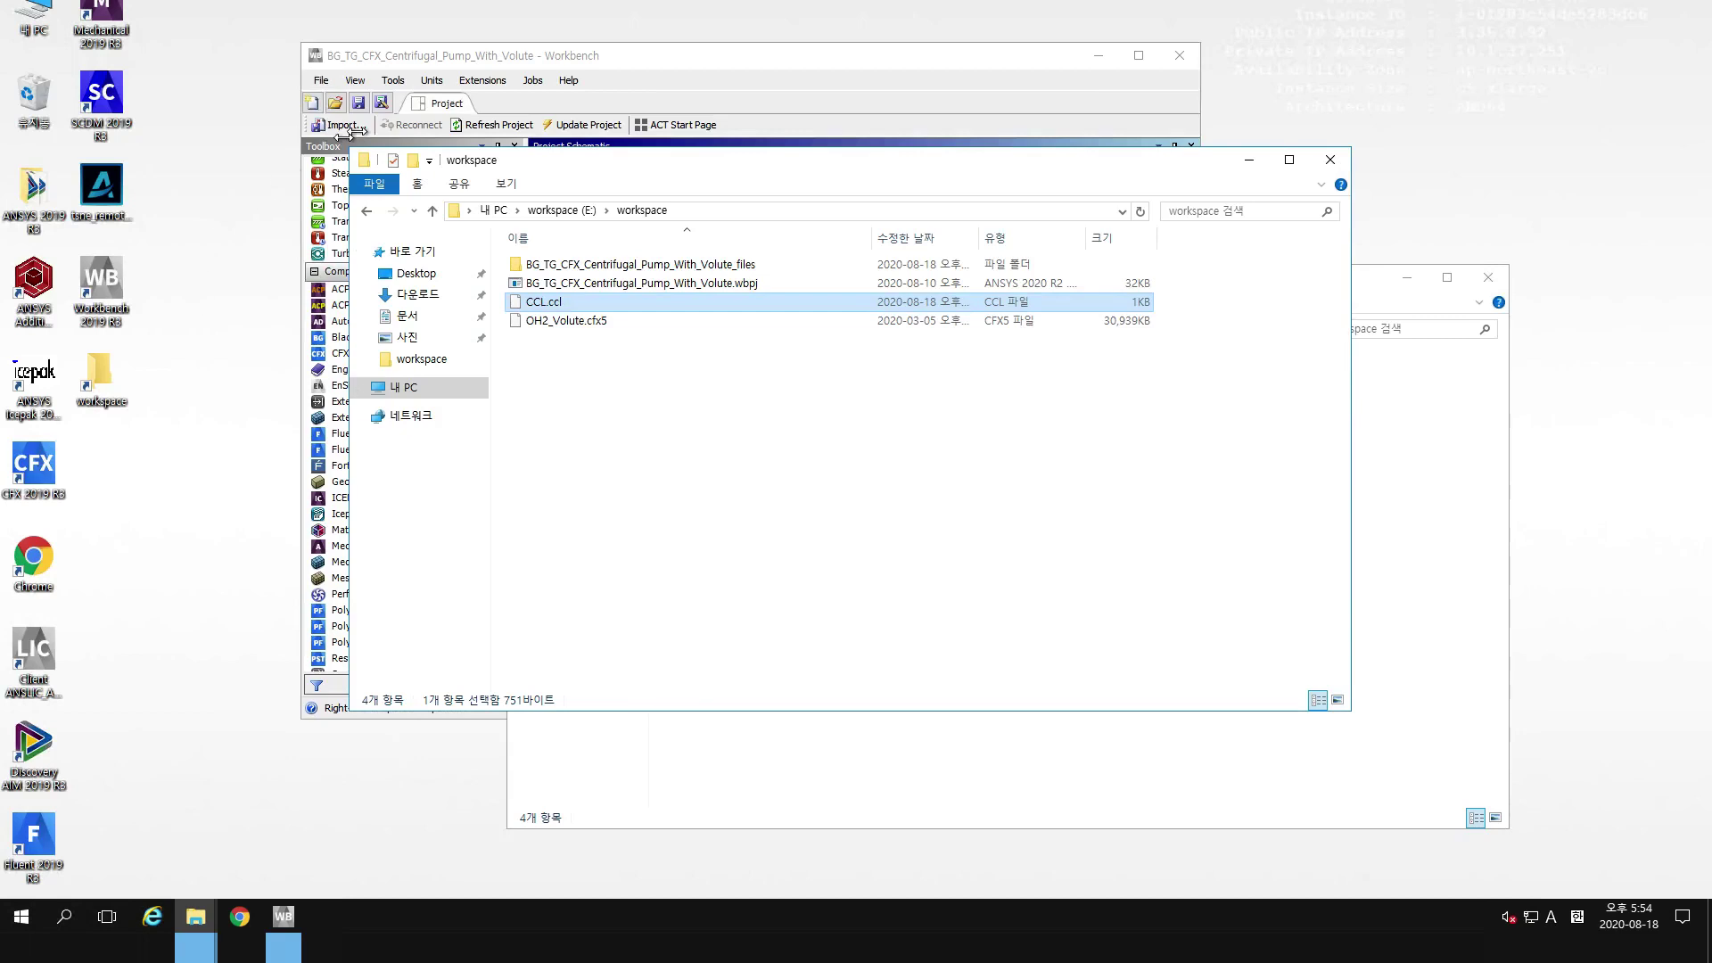
left_click(703, 58)
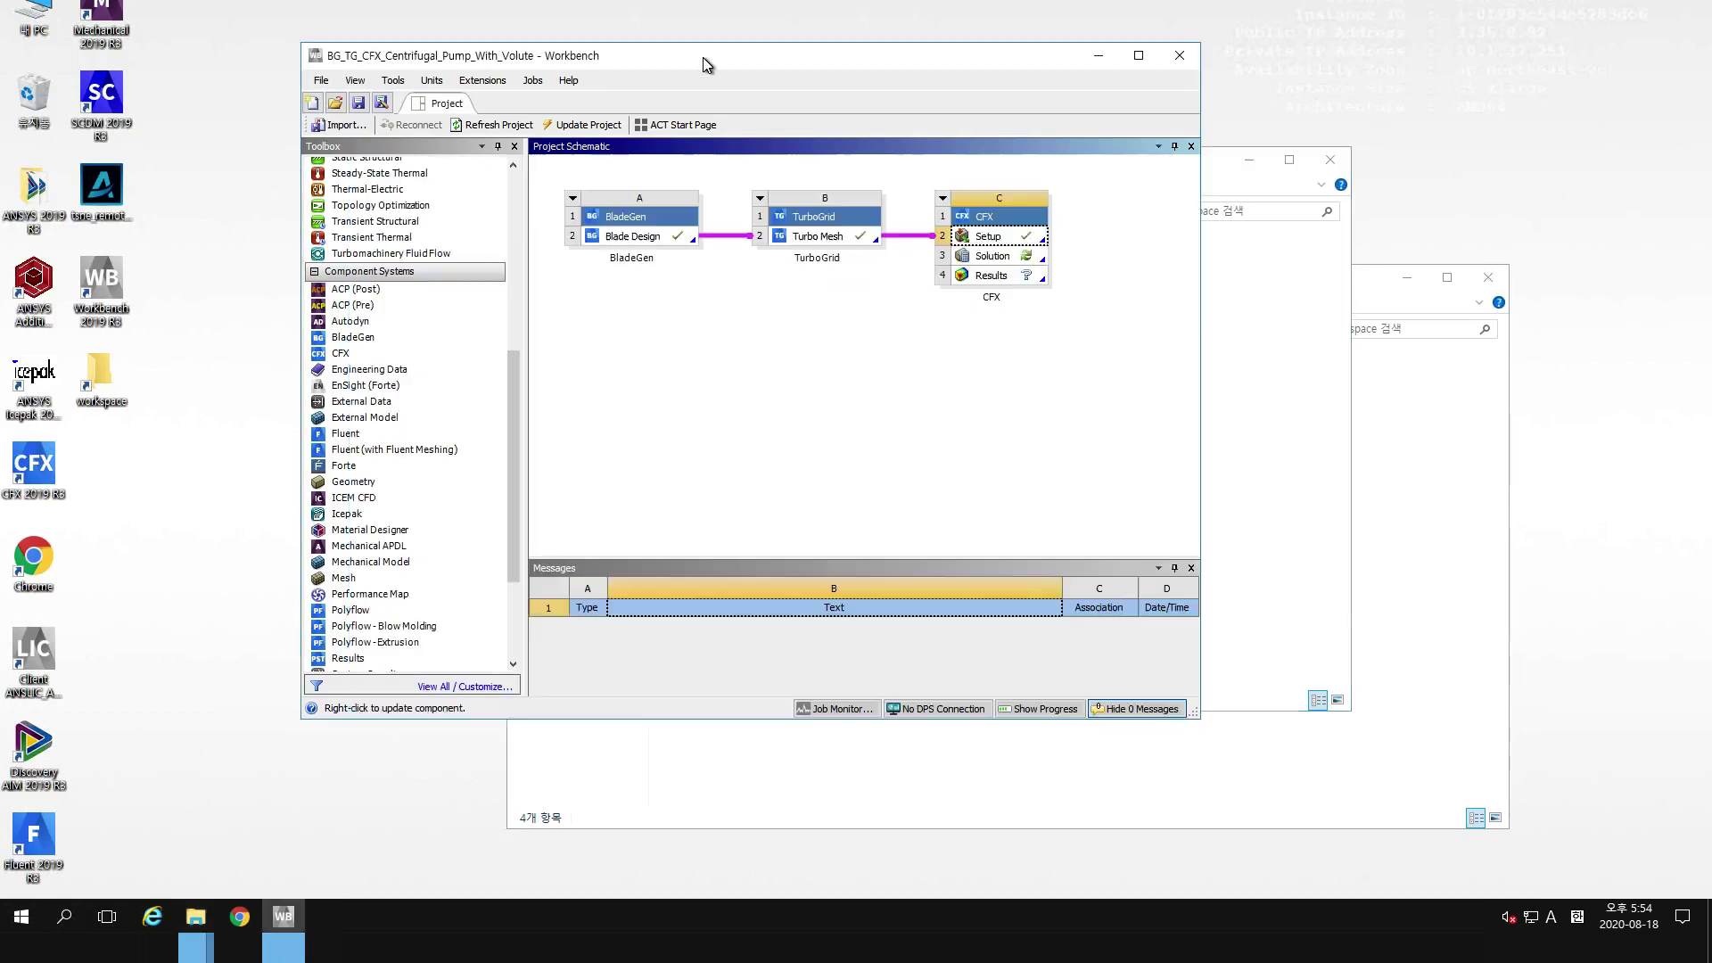
left_click(358, 103)
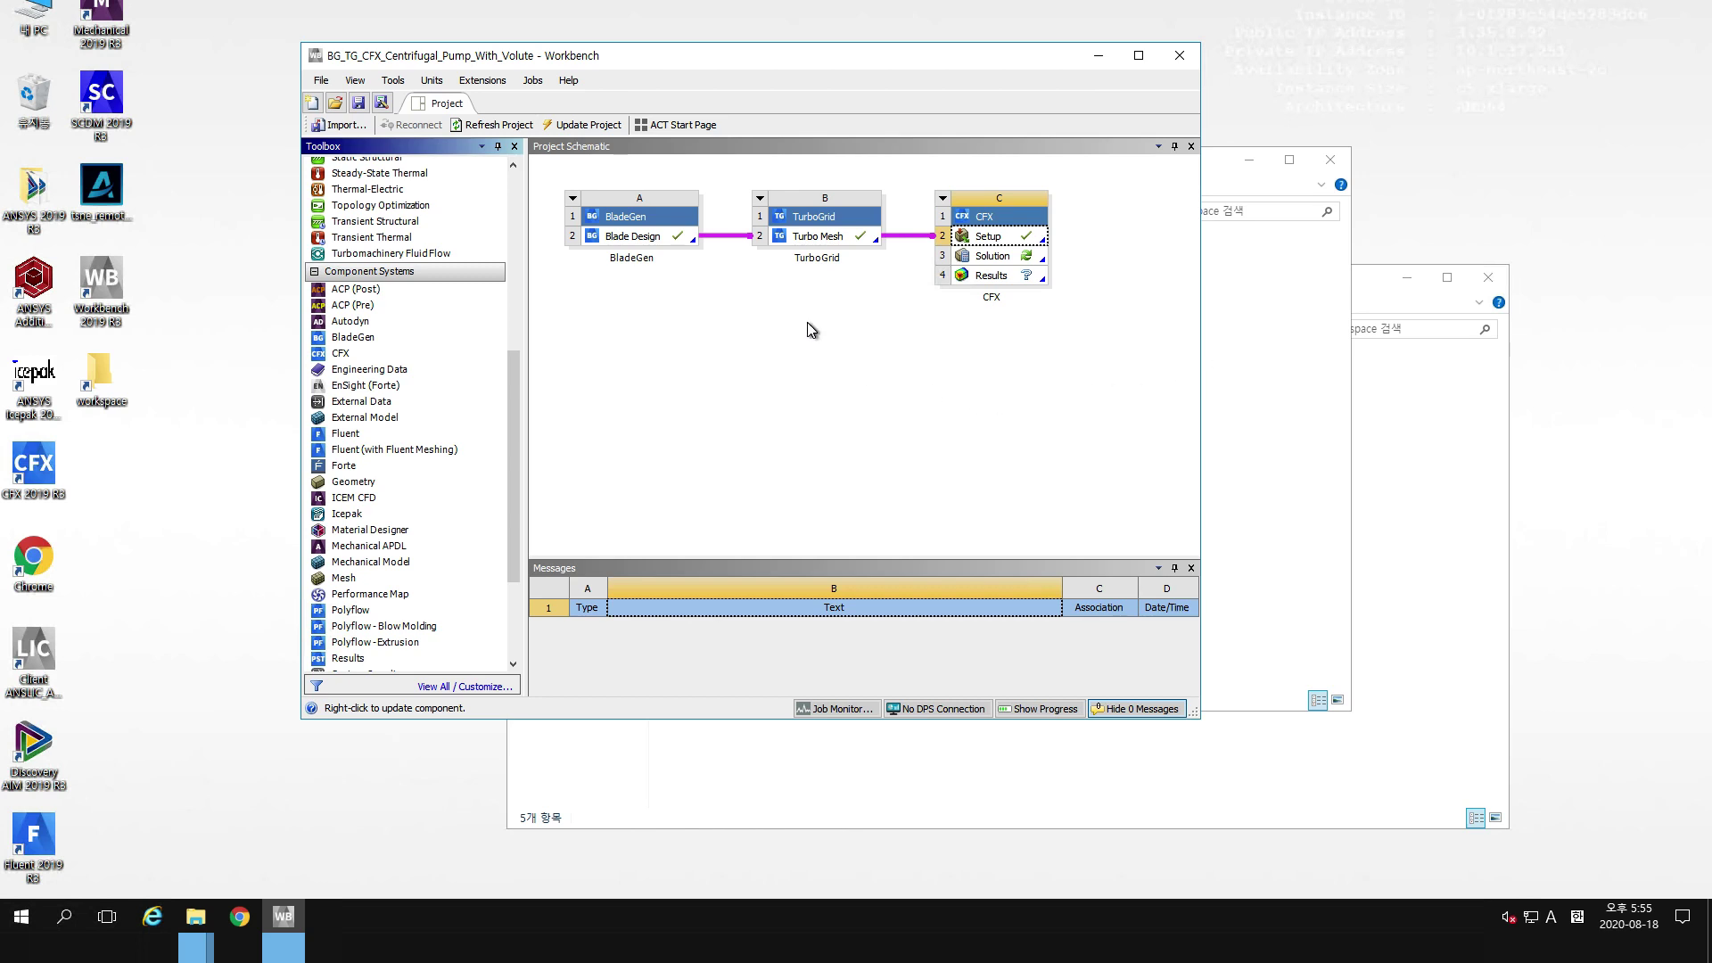
Open the CFX Solution for editing and try to start a run in Intel MPI Local Parallel mode with 2 partitions.
left_click(995, 258)
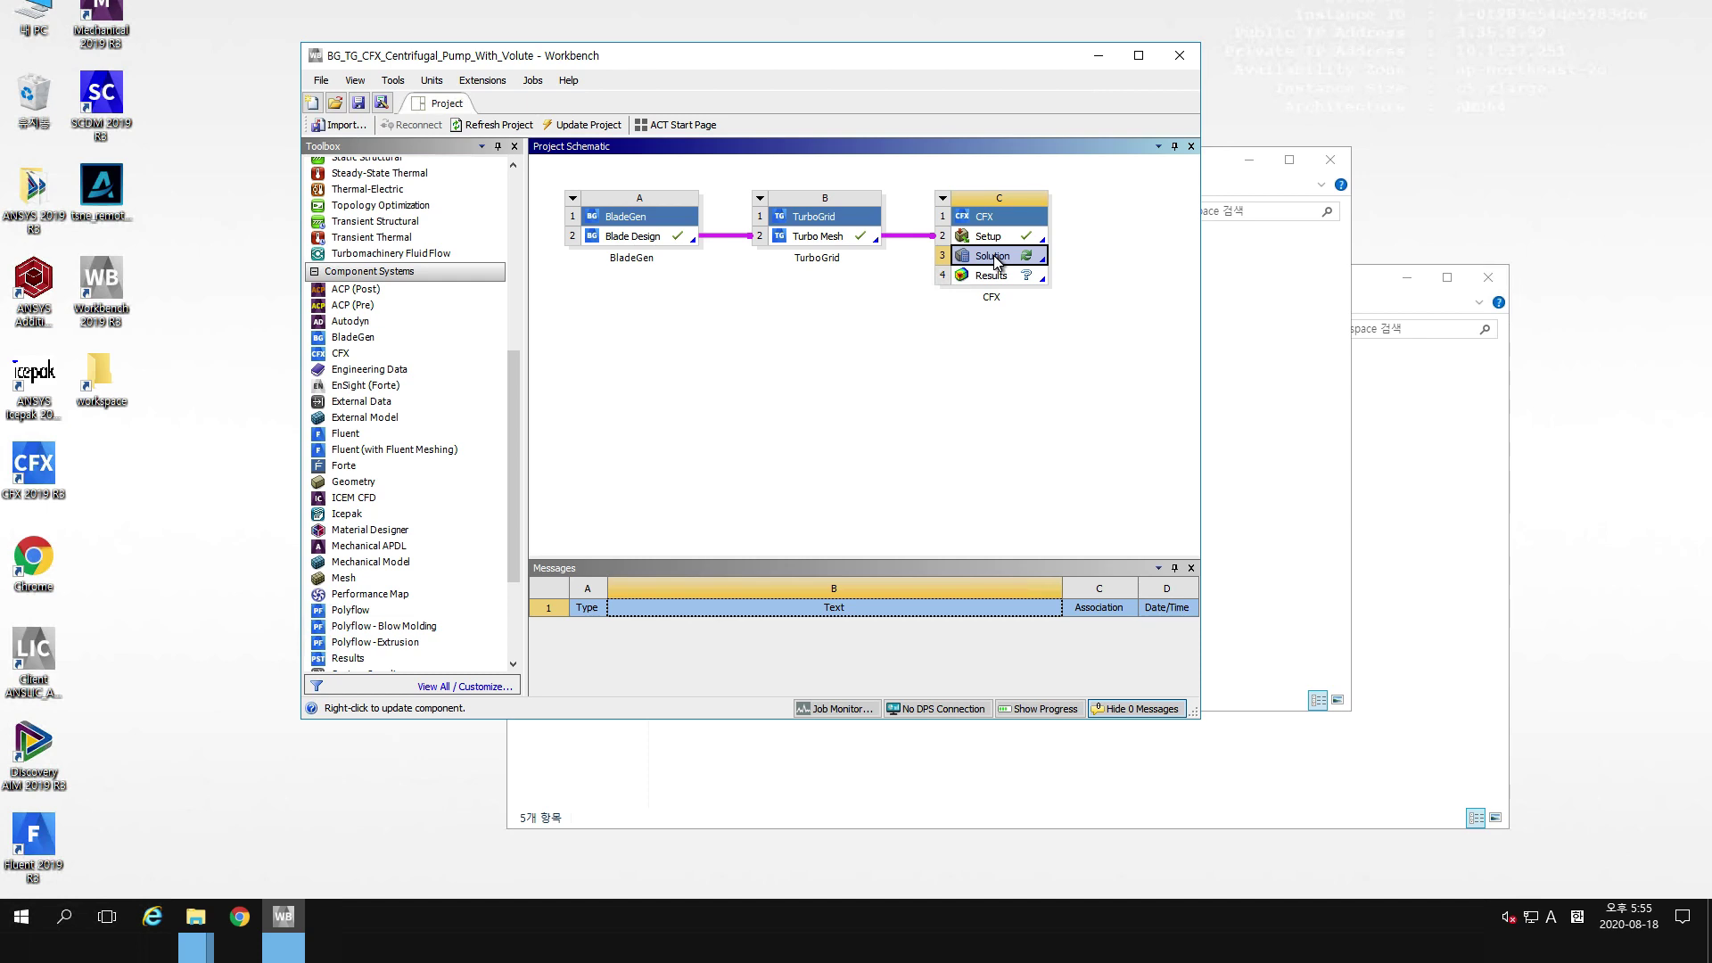
double_click(995, 258)
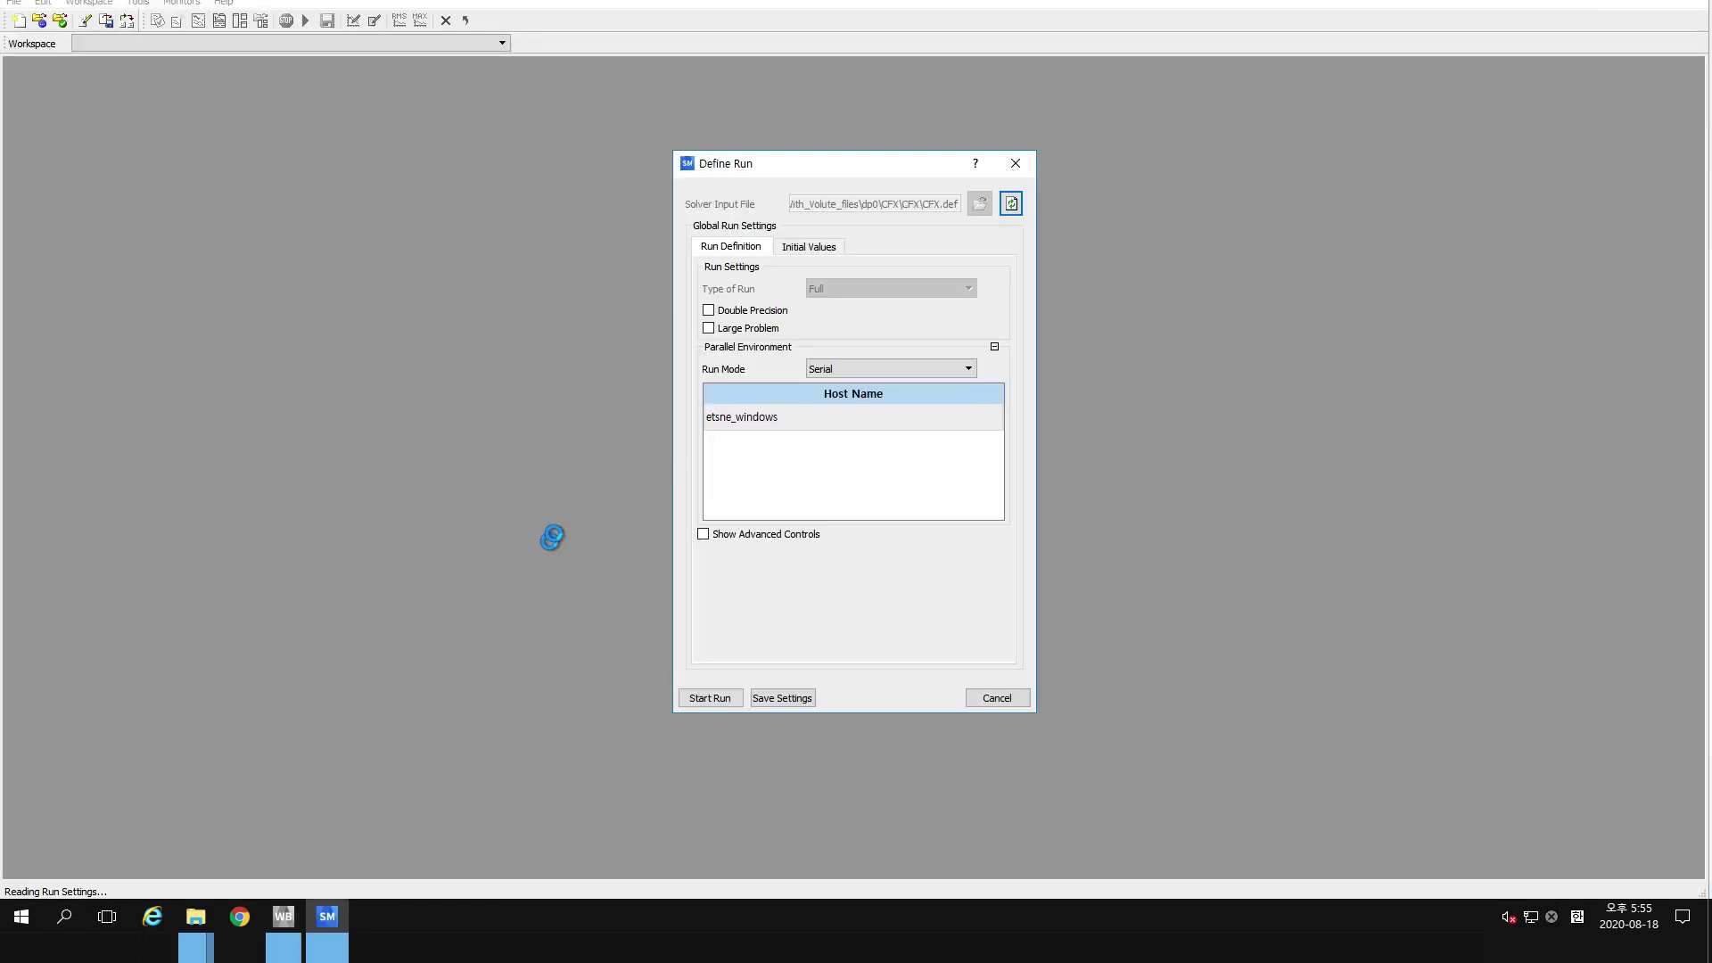
left_click(829, 368)
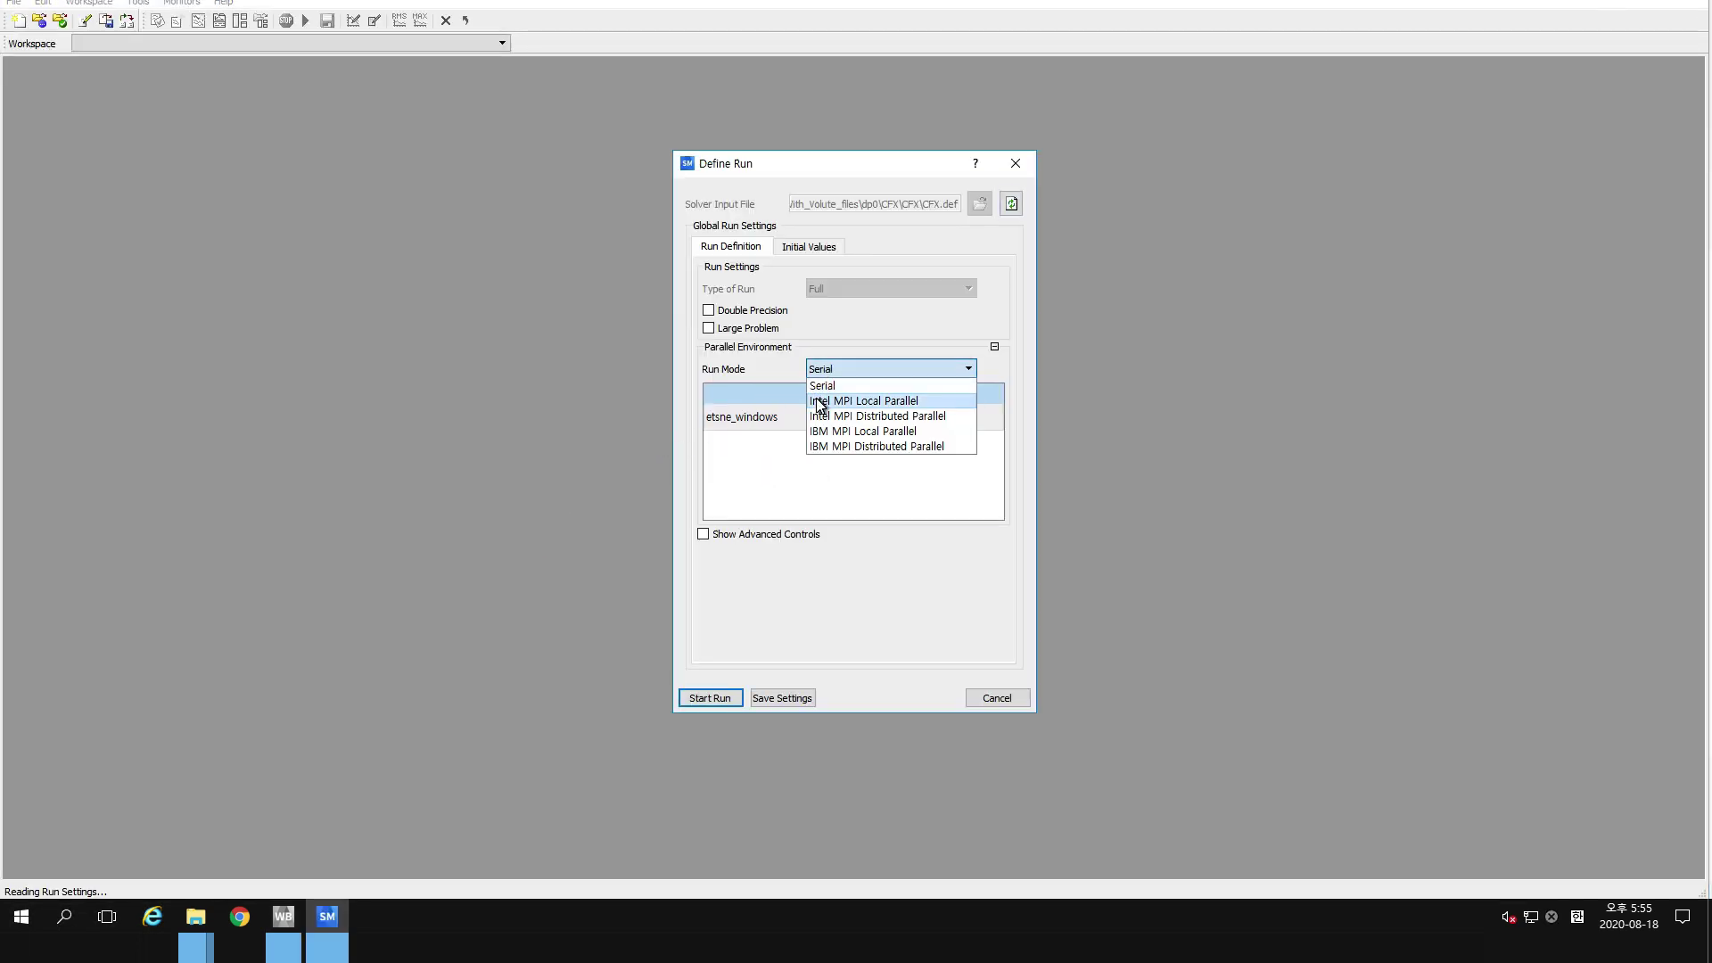
left_click(818, 401)
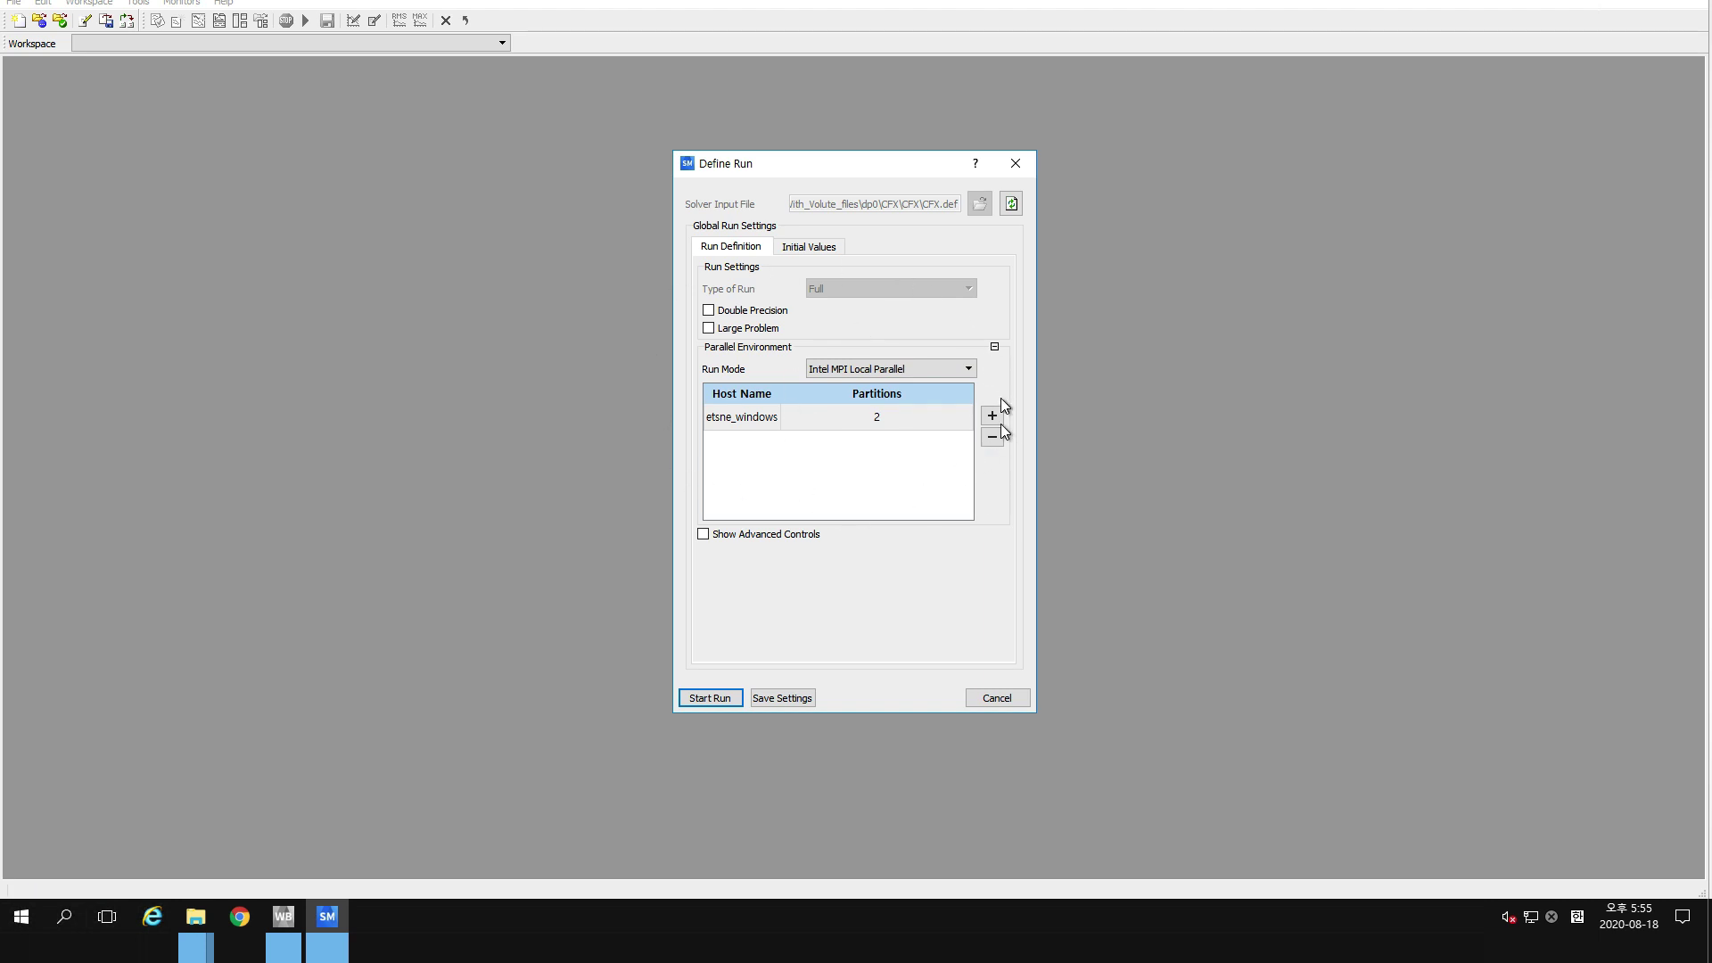
left_click(699, 697)
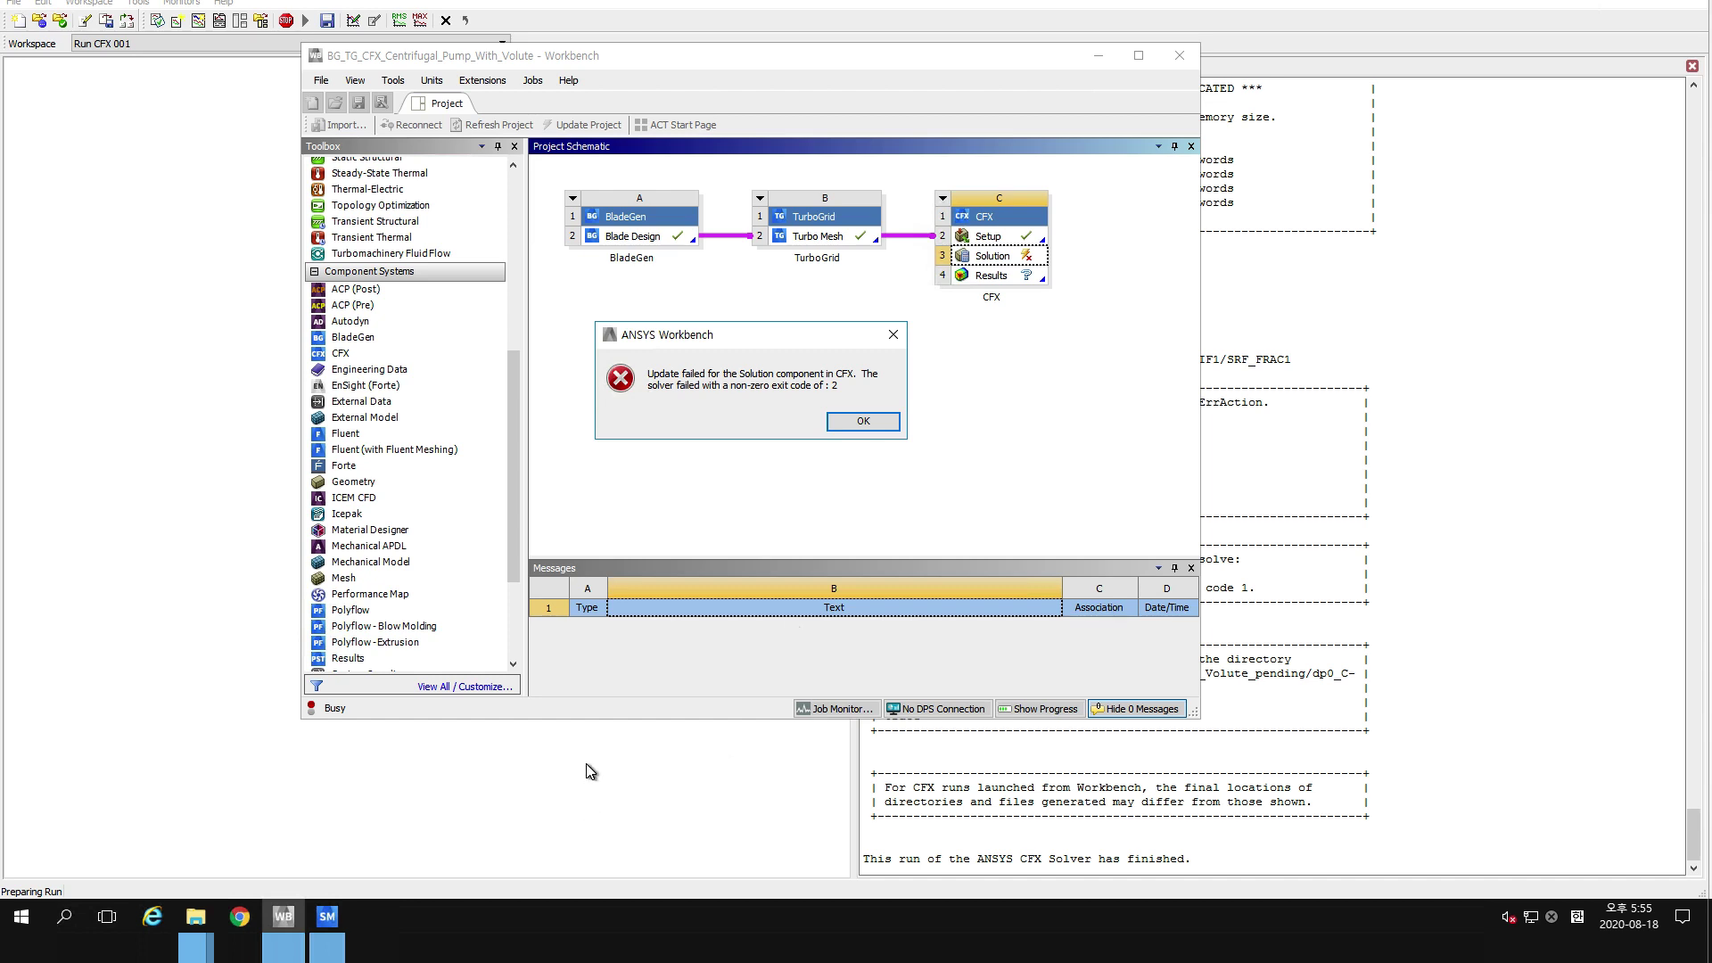
Dismiss the Workbench error and examine the solver output file for the cause of the failed run.
left_click(859, 421)
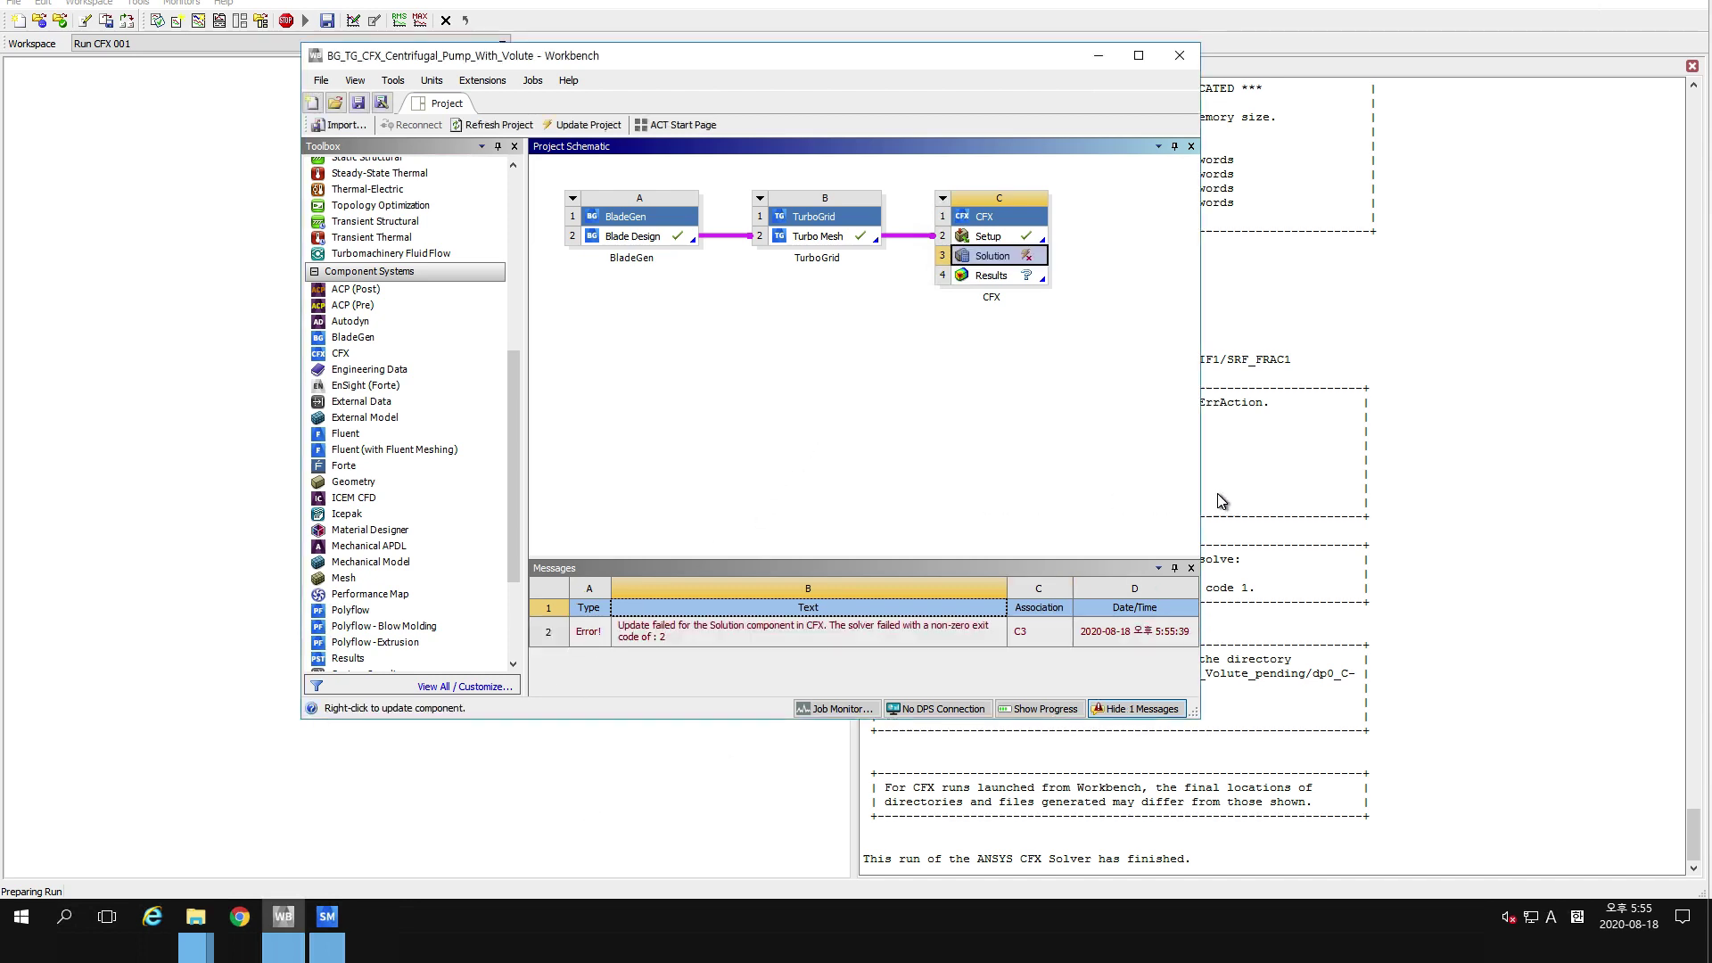
left_click(1244, 480)
scroll(1247, 484, "up", 6)
scroll(1247, 484, "up", 20)
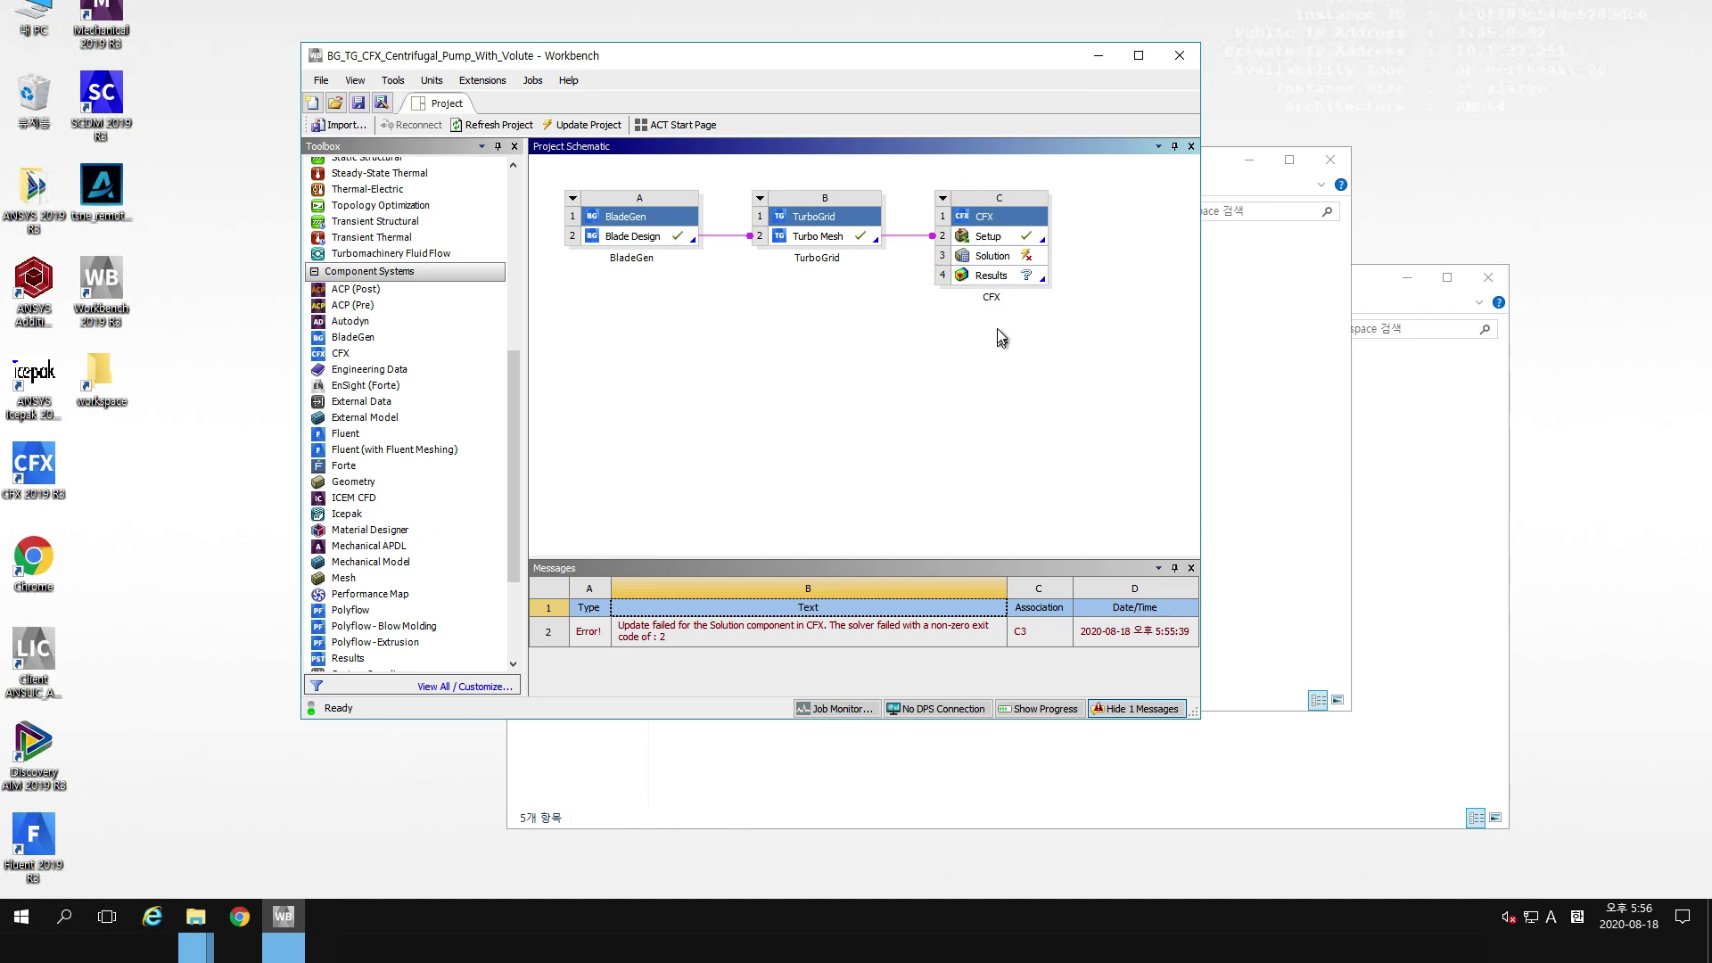
Clear the generated data of the CFX Solution component in Workbench and reset the component.
left_click(999, 262)
right_click(998, 259)
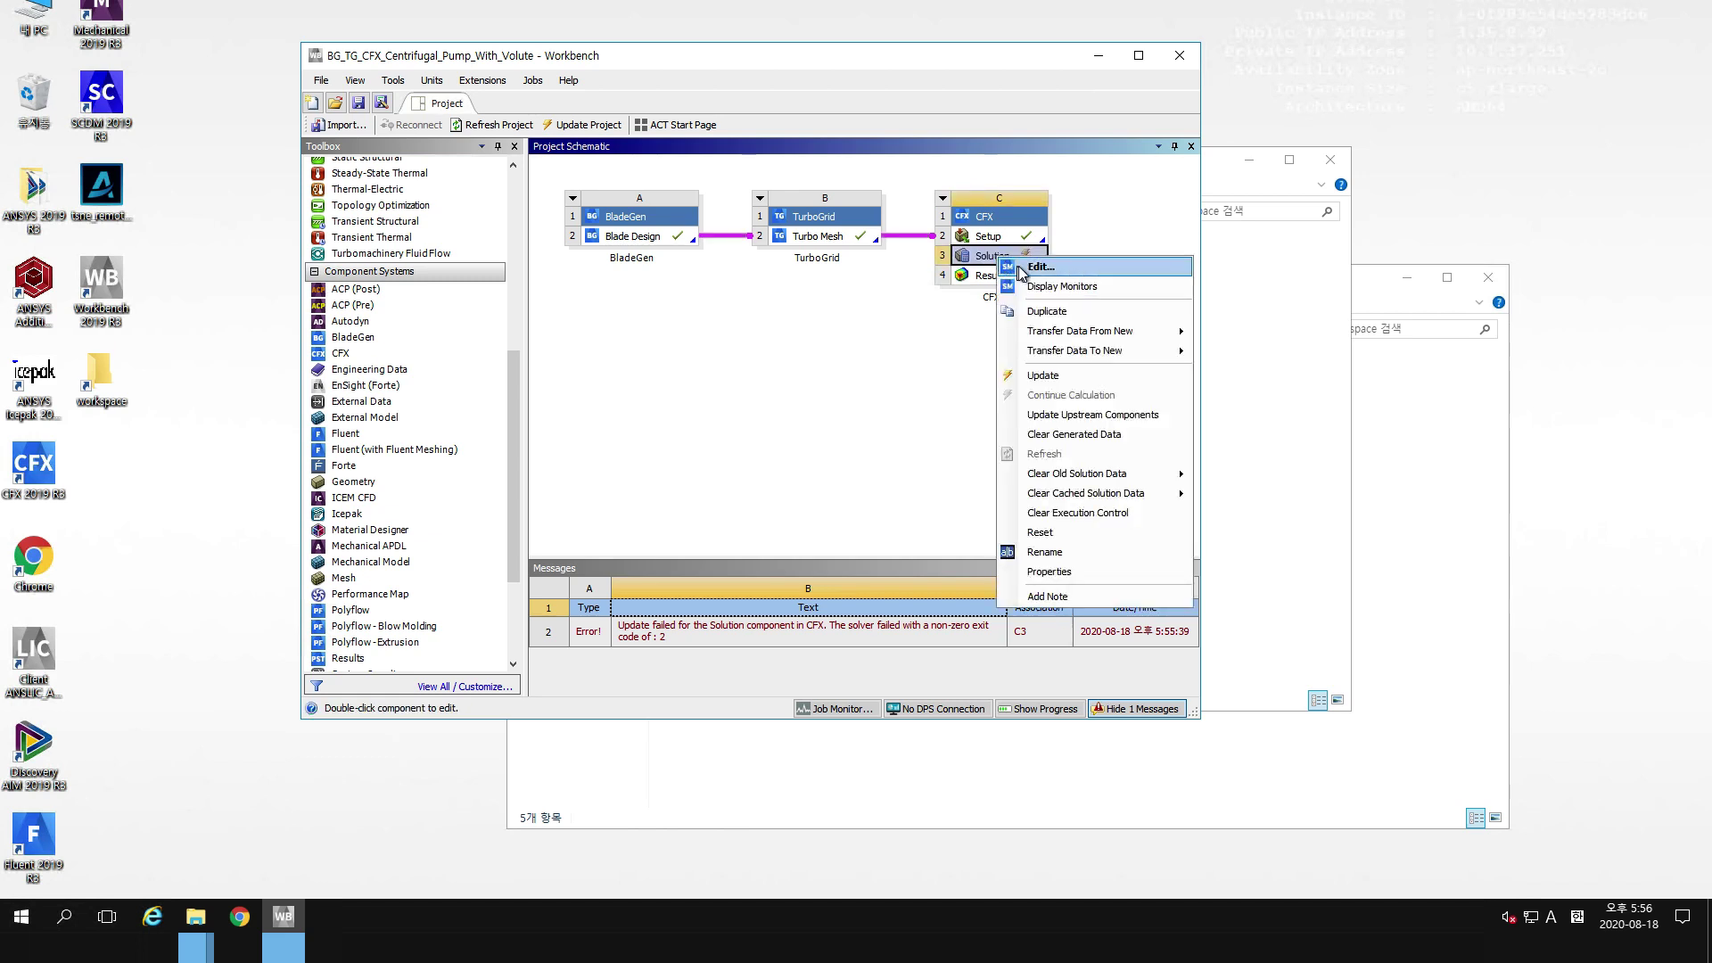
left_click(1048, 435)
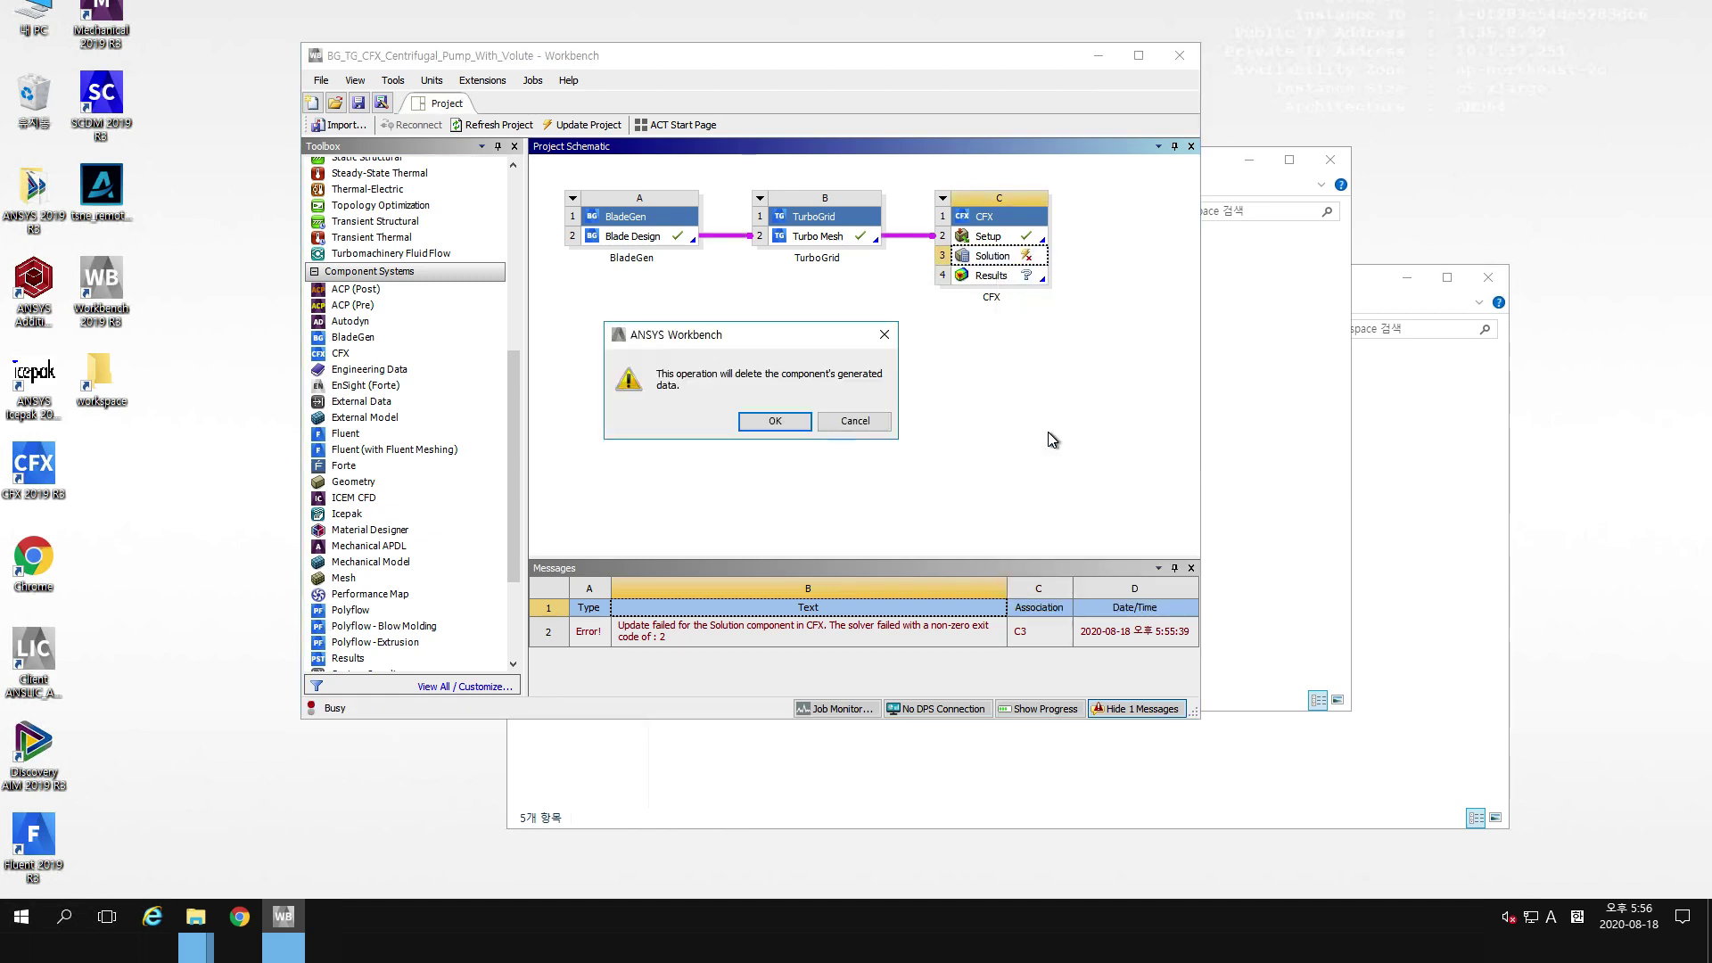
left_click(783, 422)
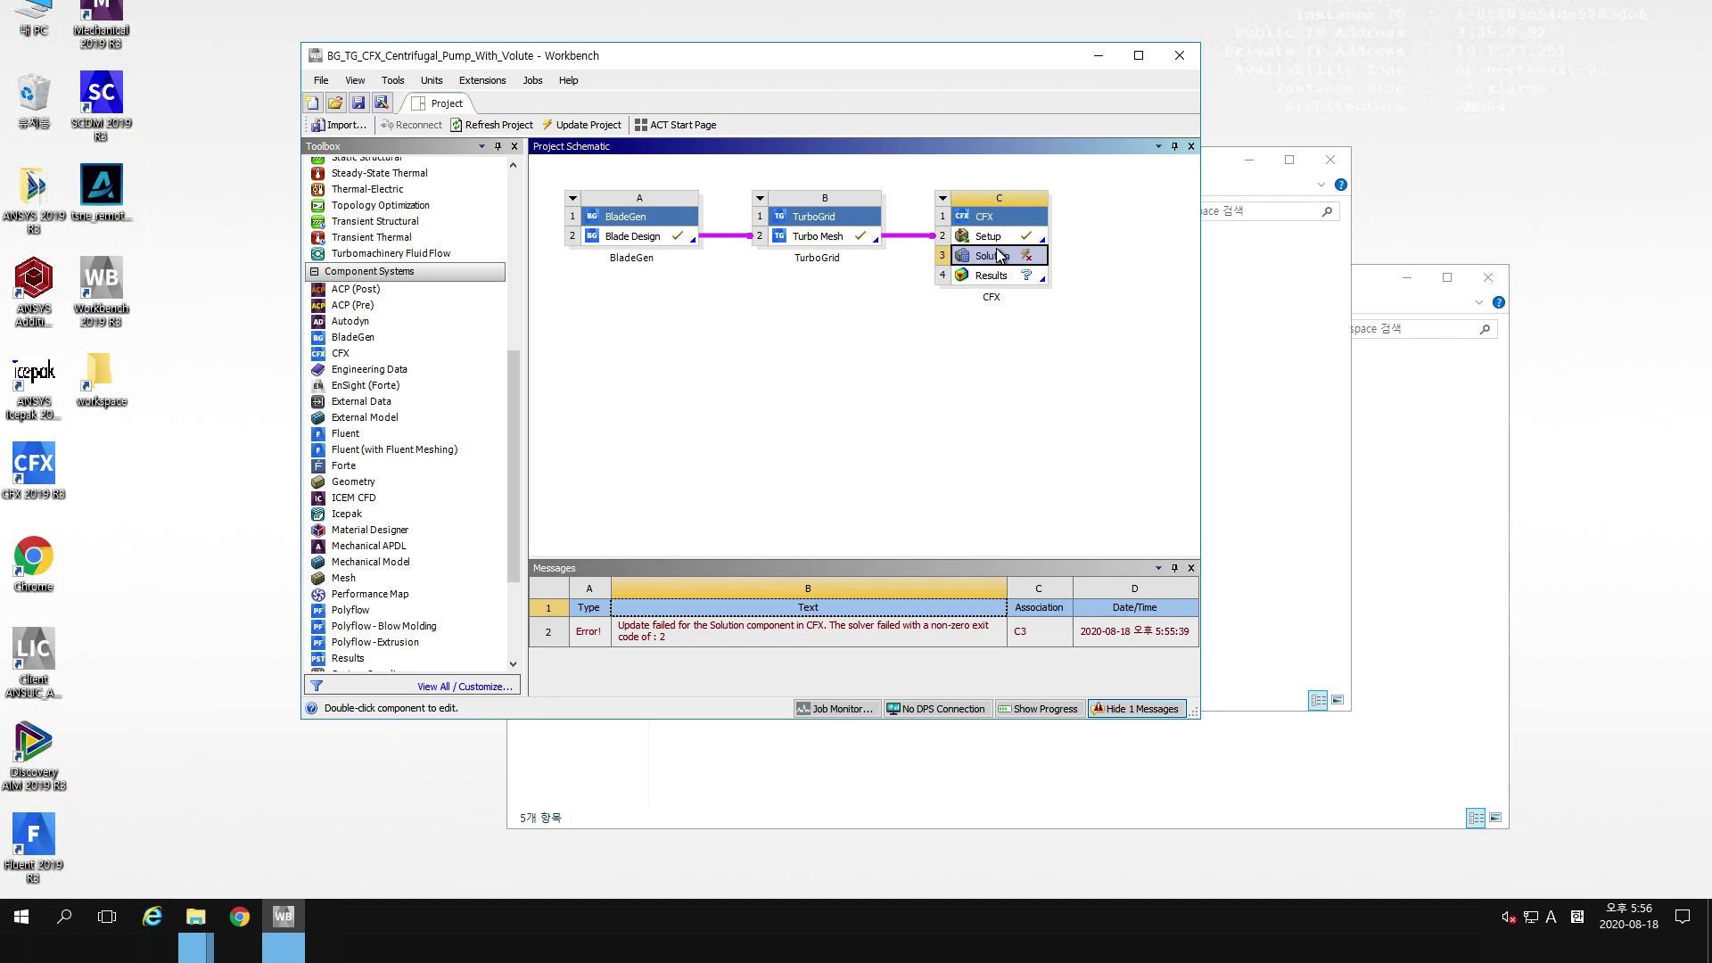
right_click(1000, 256)
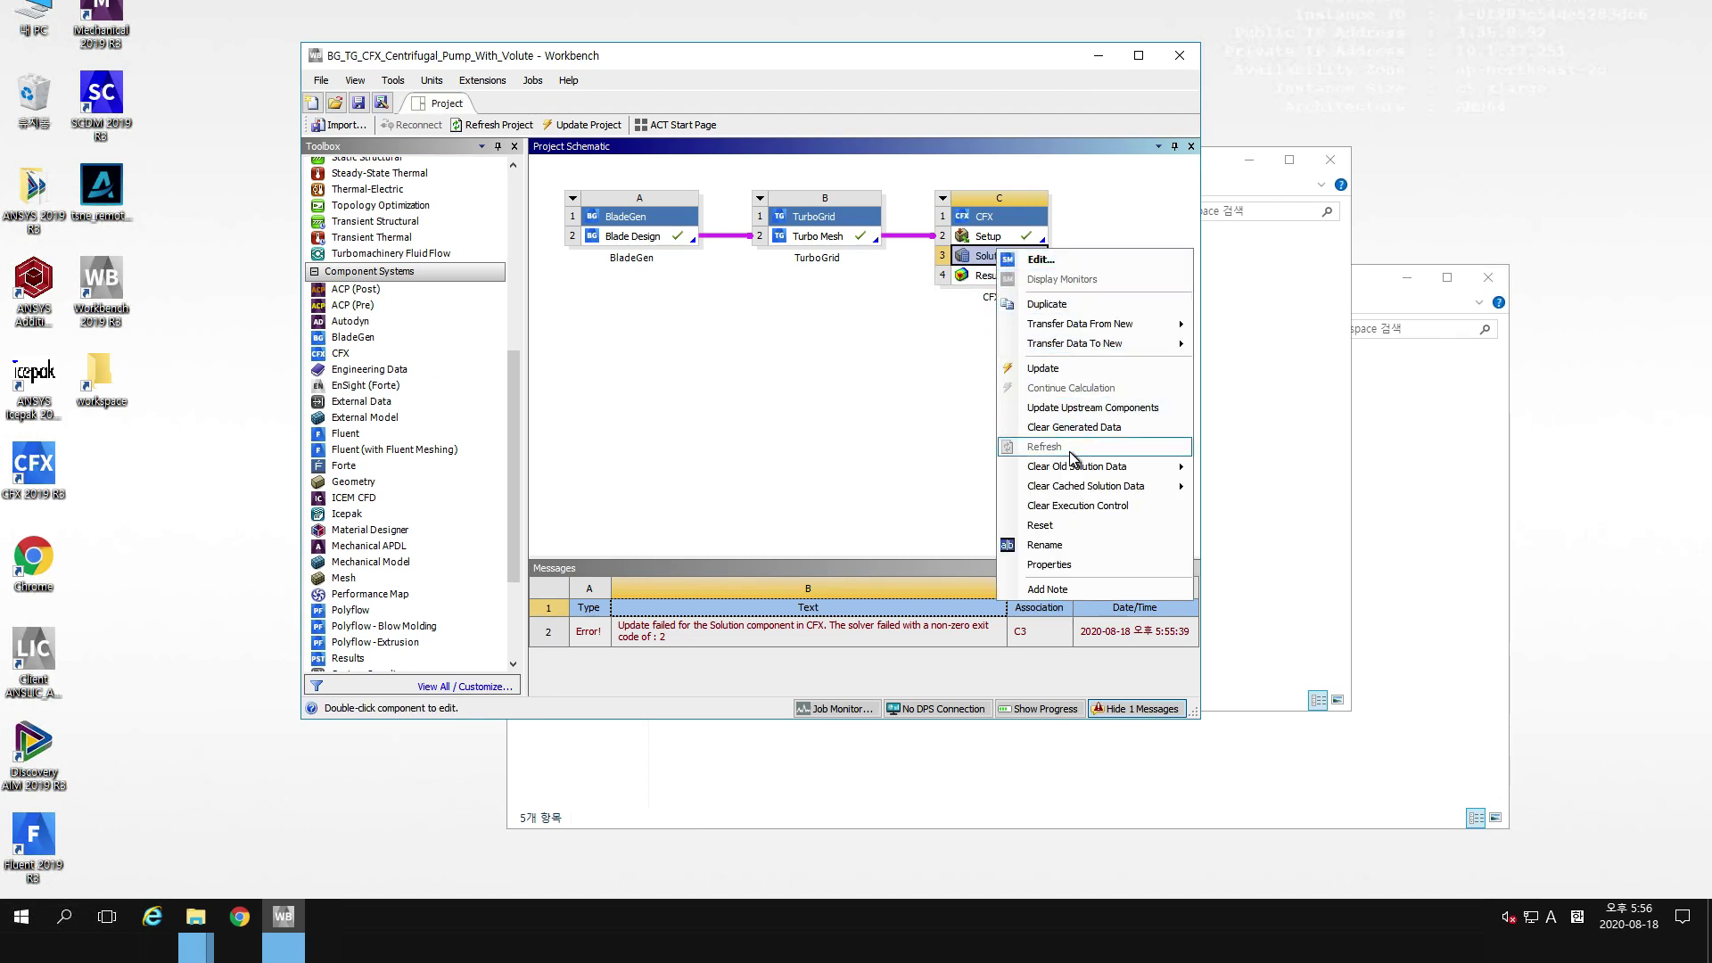
left_click(1041, 526)
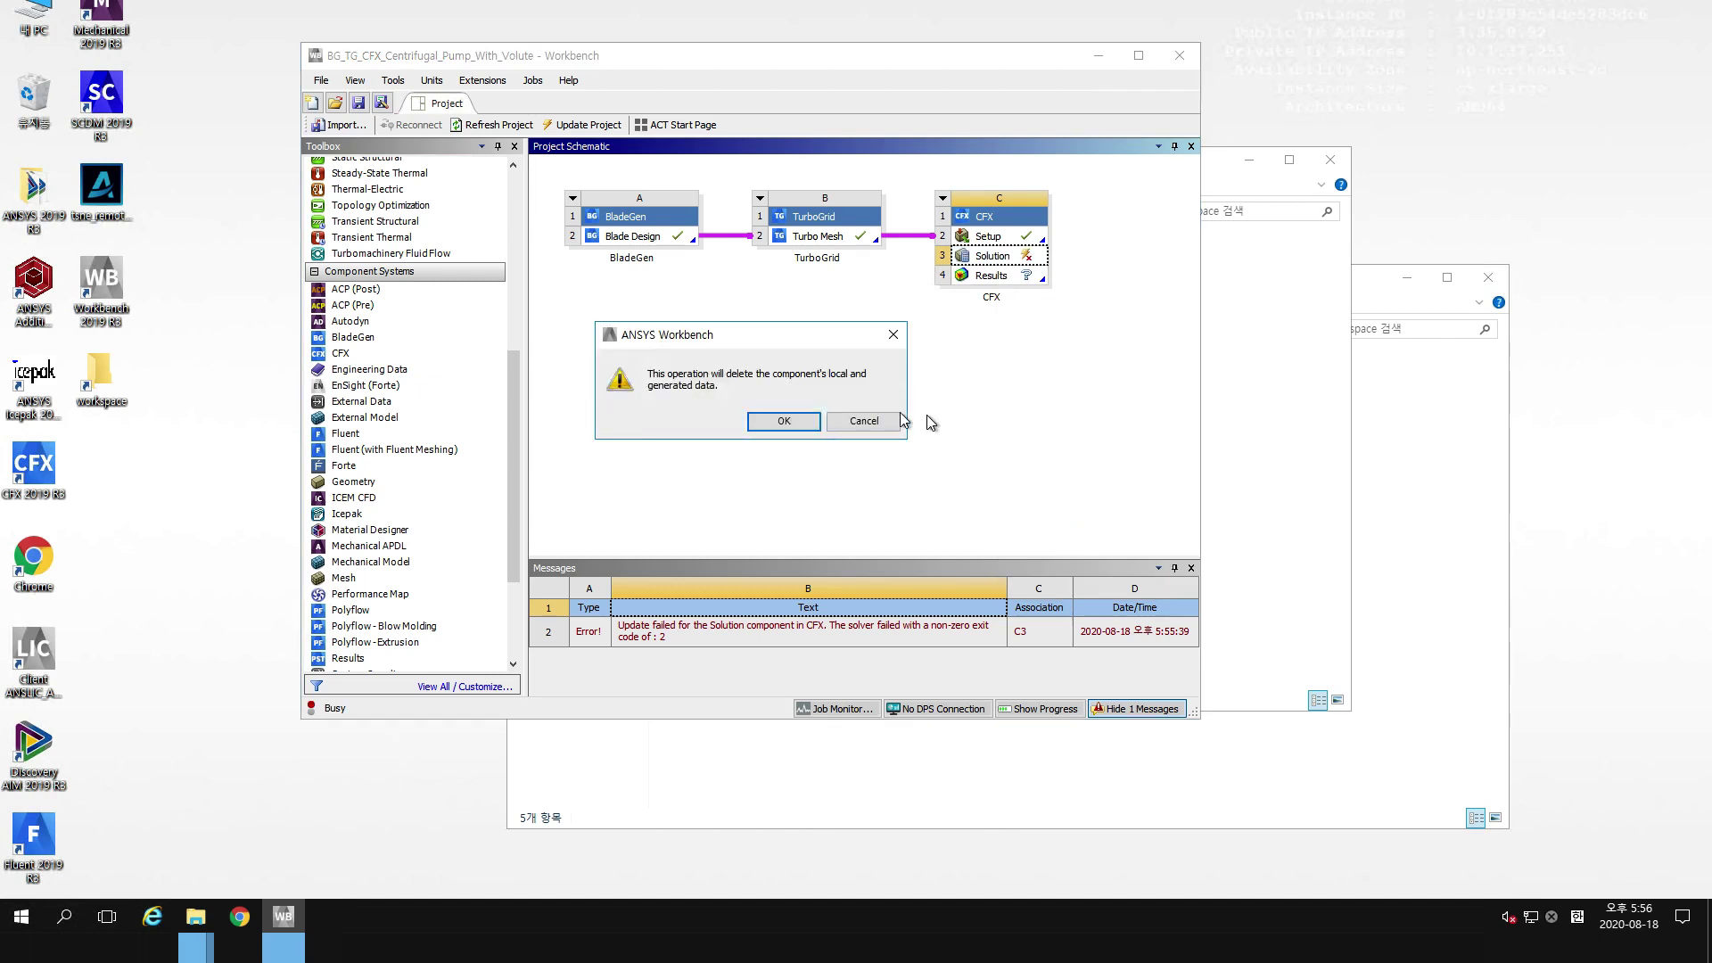
left_click(780, 420)
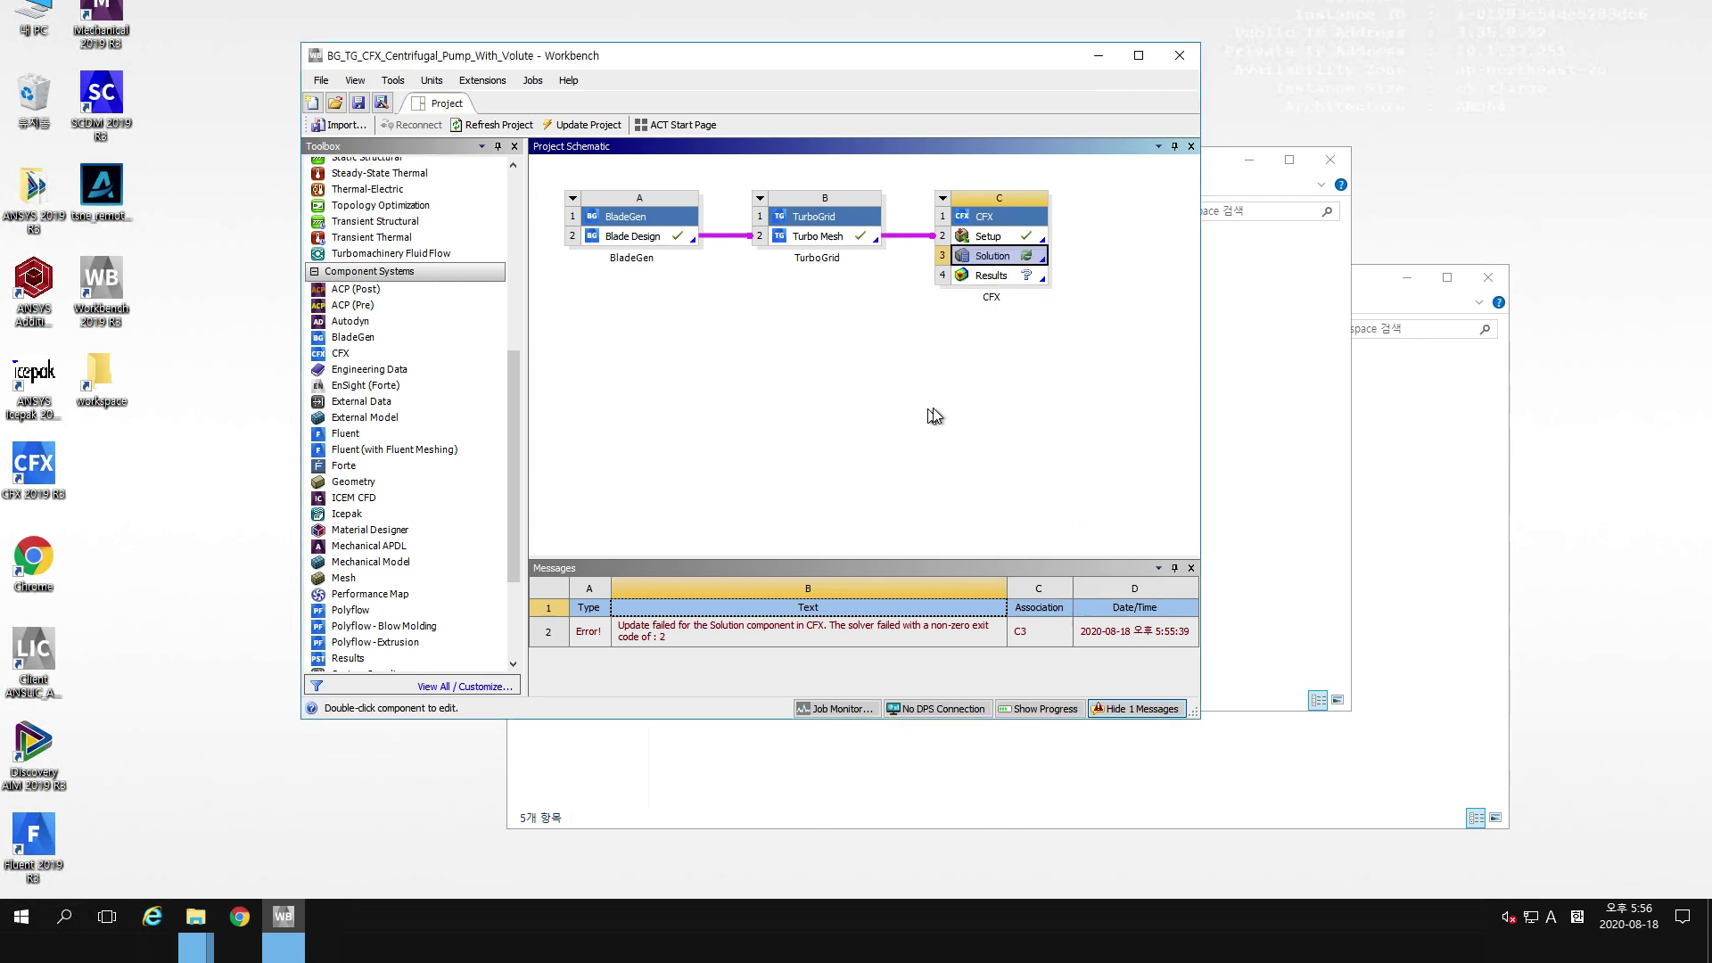
Reopen the CFX Solution, enable the advanced controls in the run definition and set the run mode to Intel MPI Local Parallel.
right_click(992, 259)
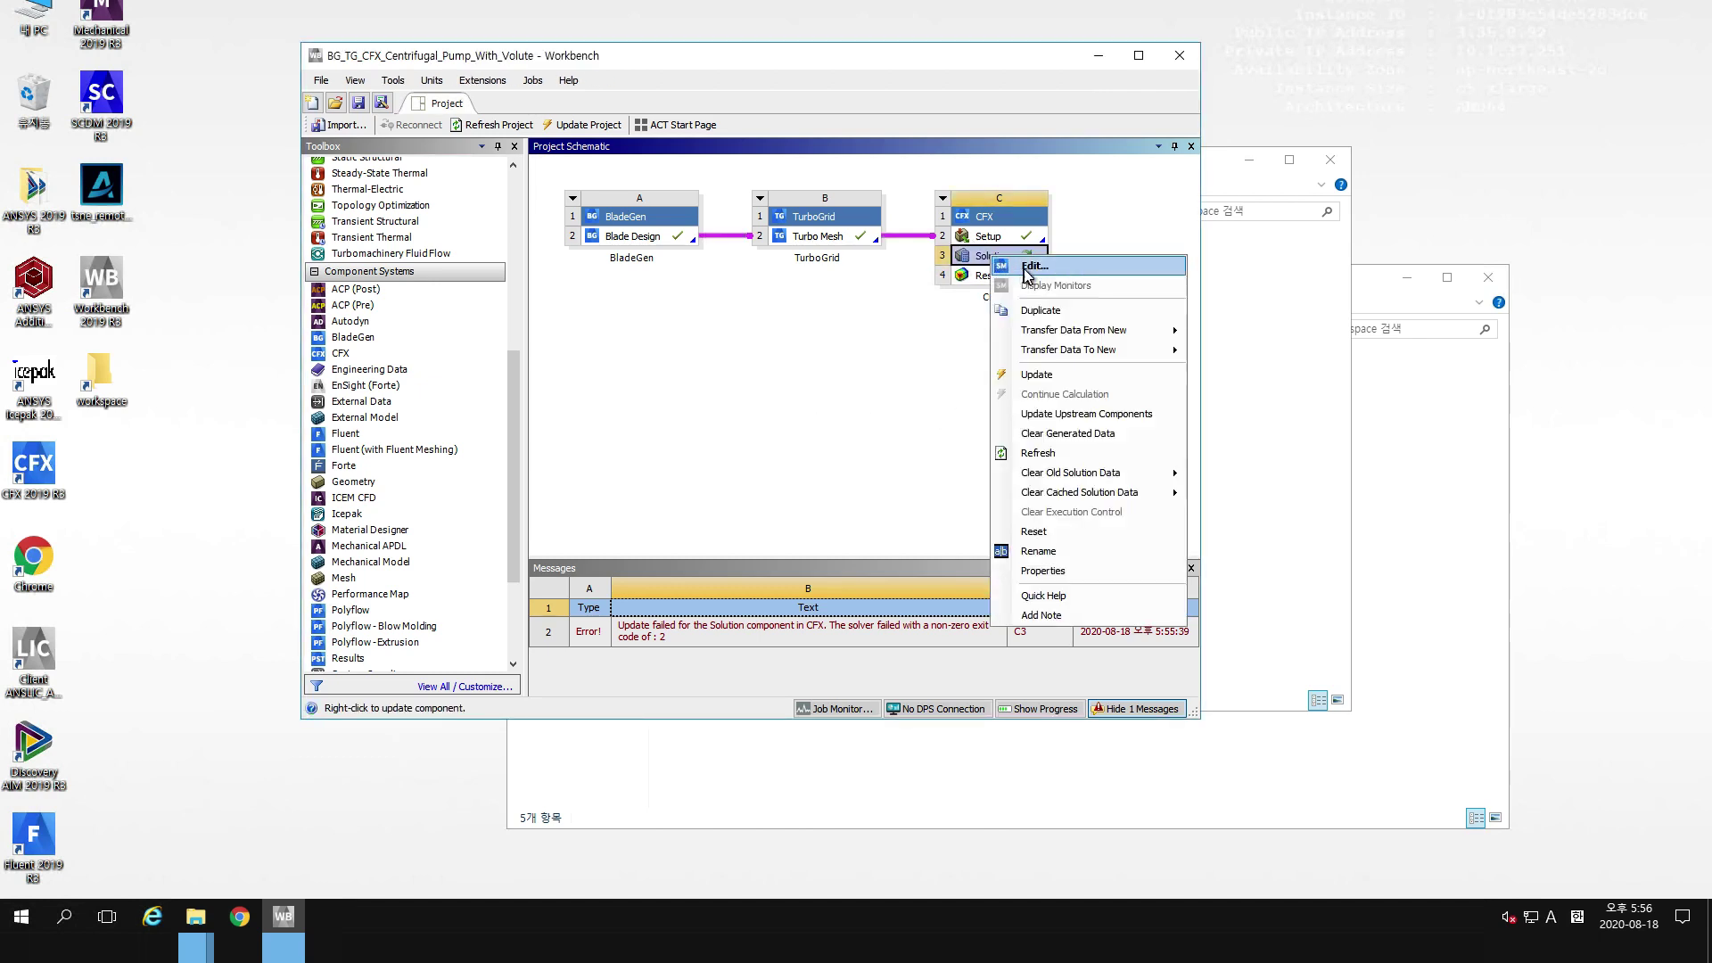
left_click(1025, 268)
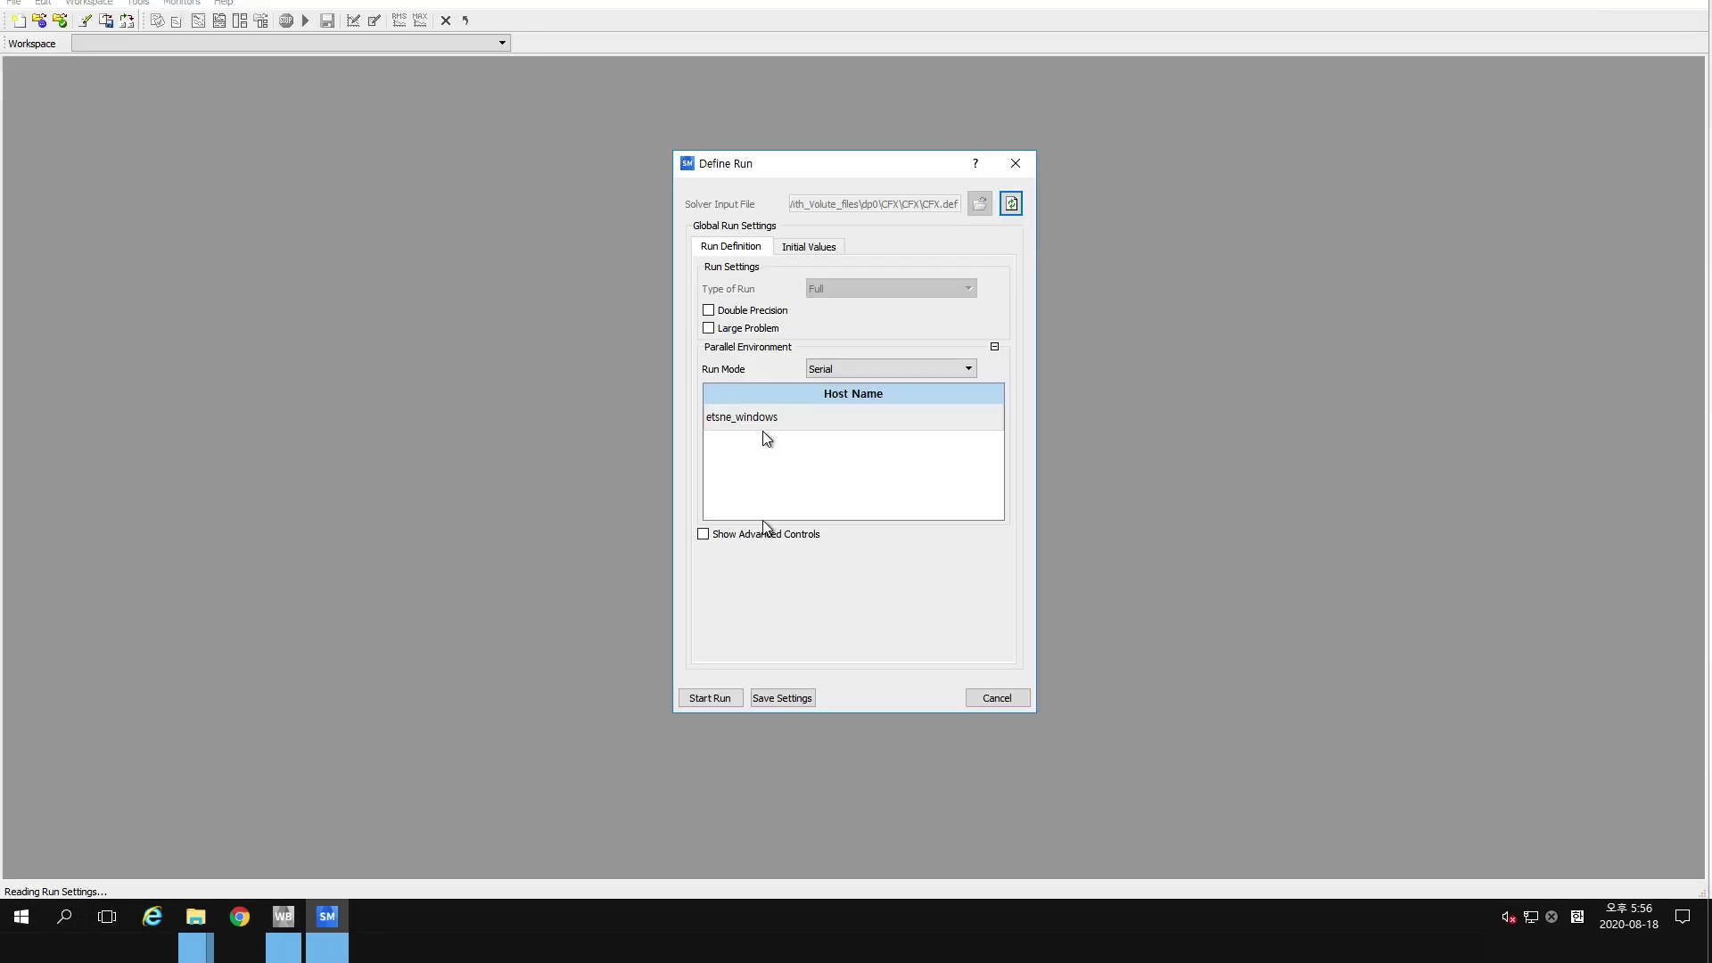
left_click(704, 536)
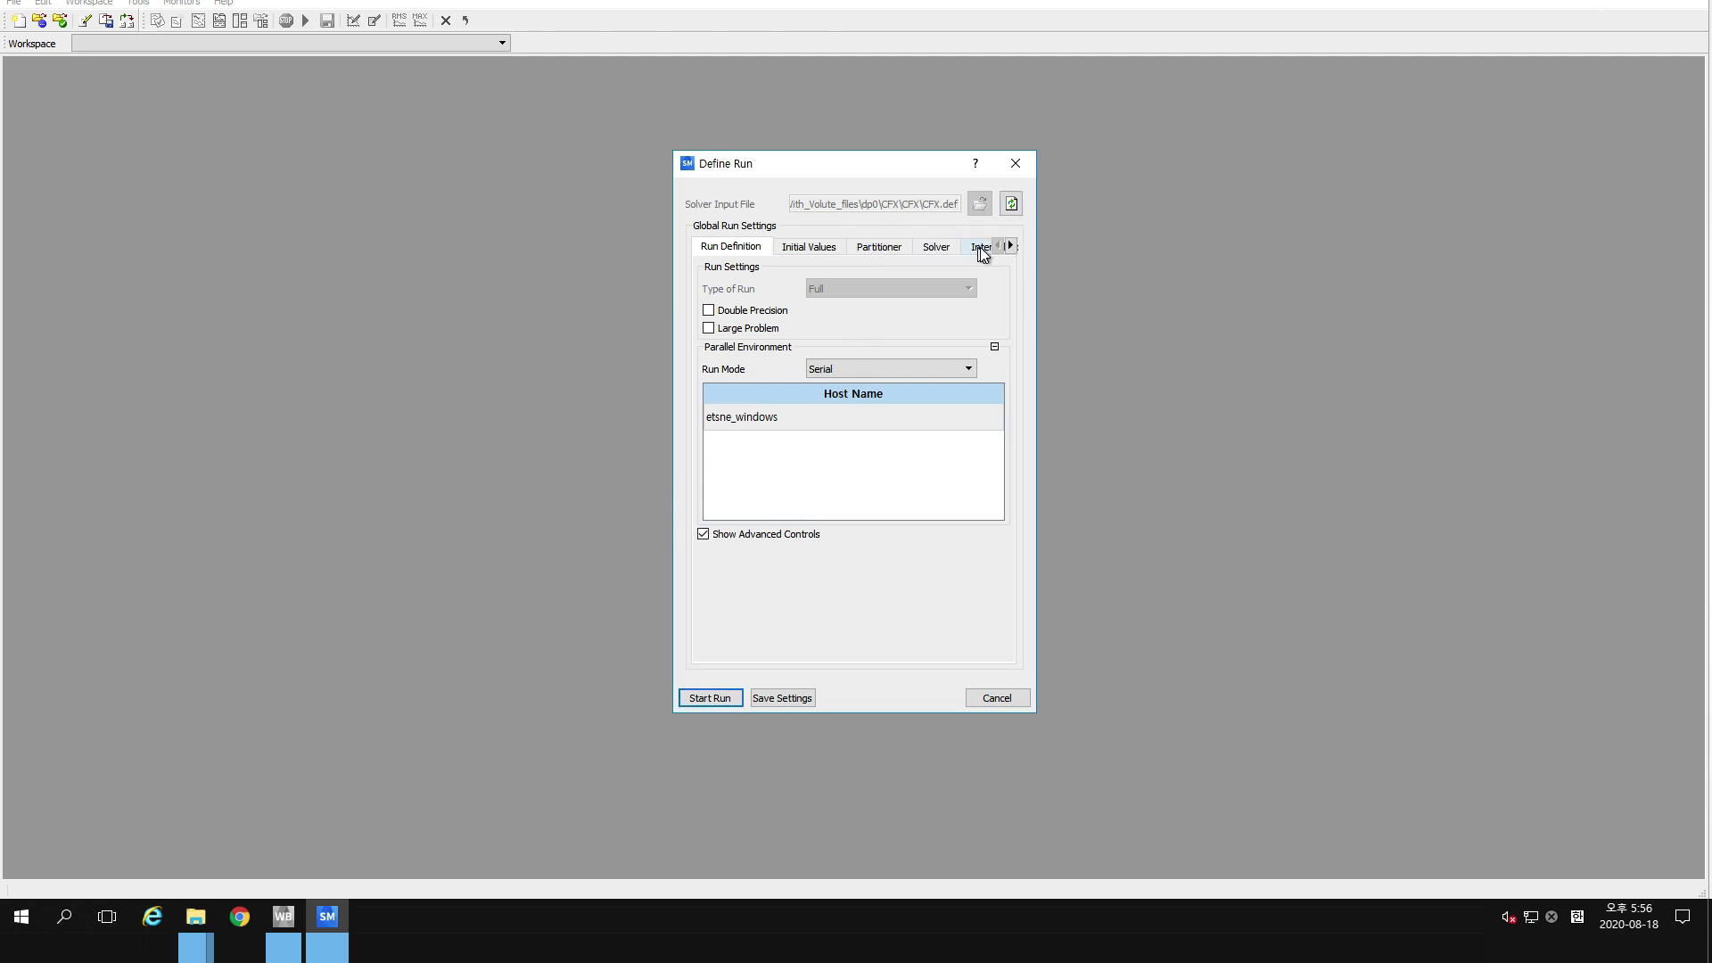
left_click(850, 373)
left_click(850, 401)
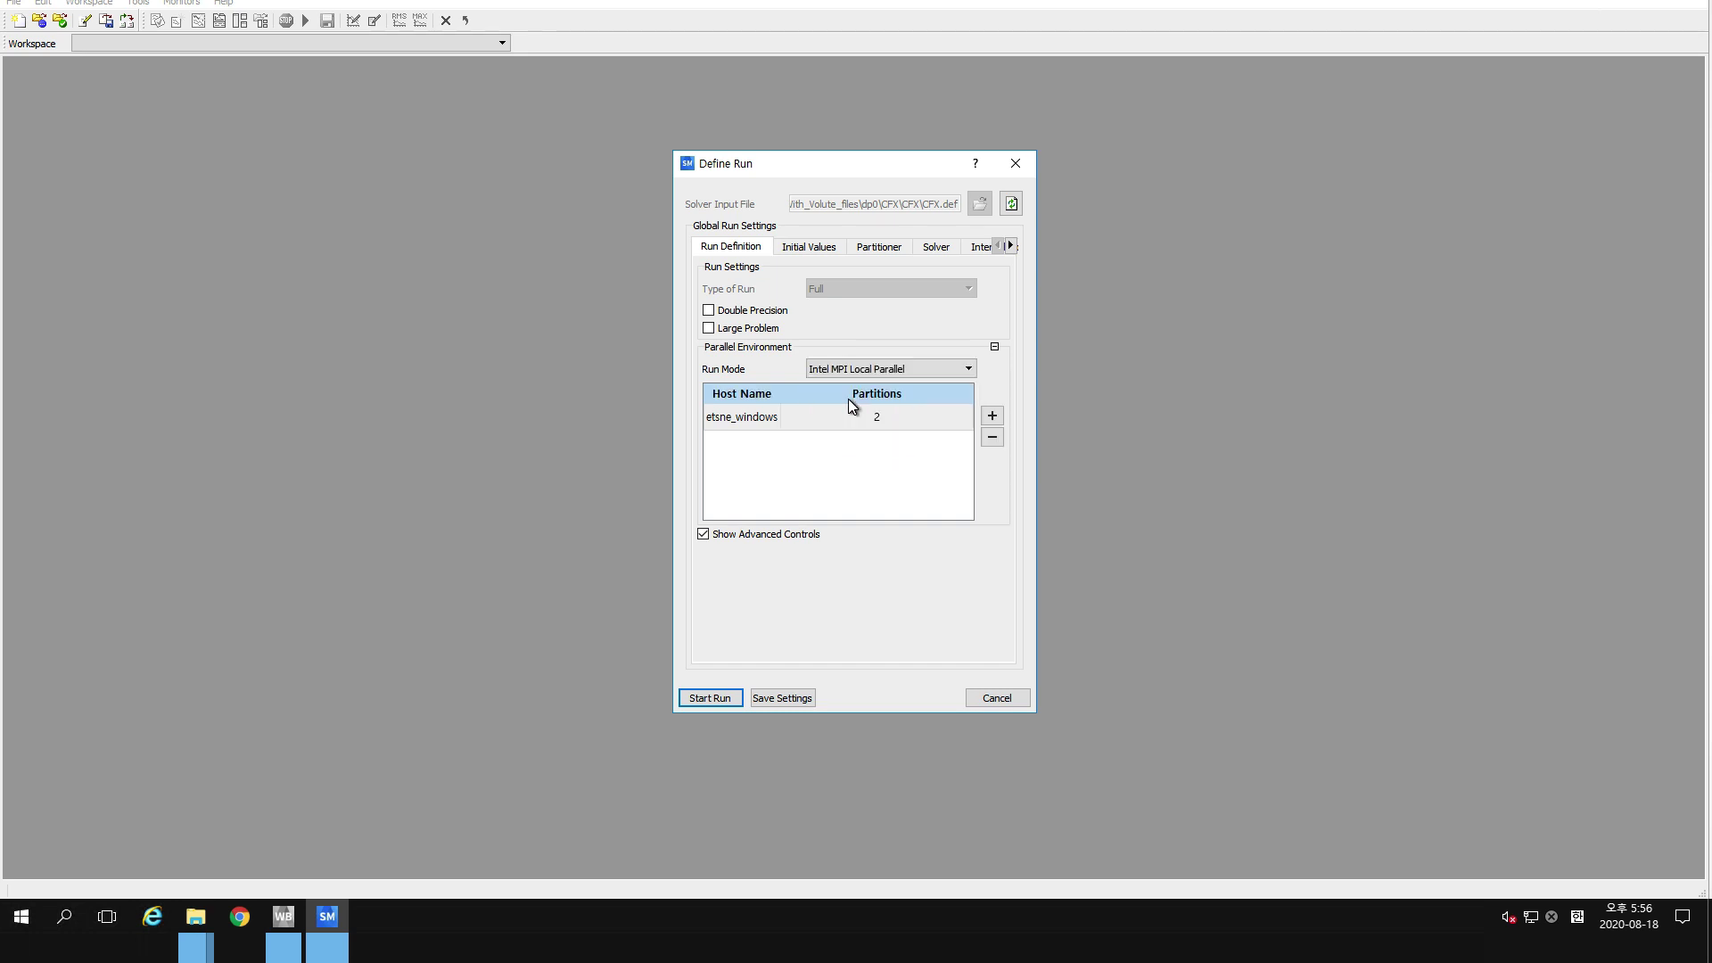
Set the partitioner's Memory Alloc Factor to 1.2 and start the solver run.
left_click(893, 248)
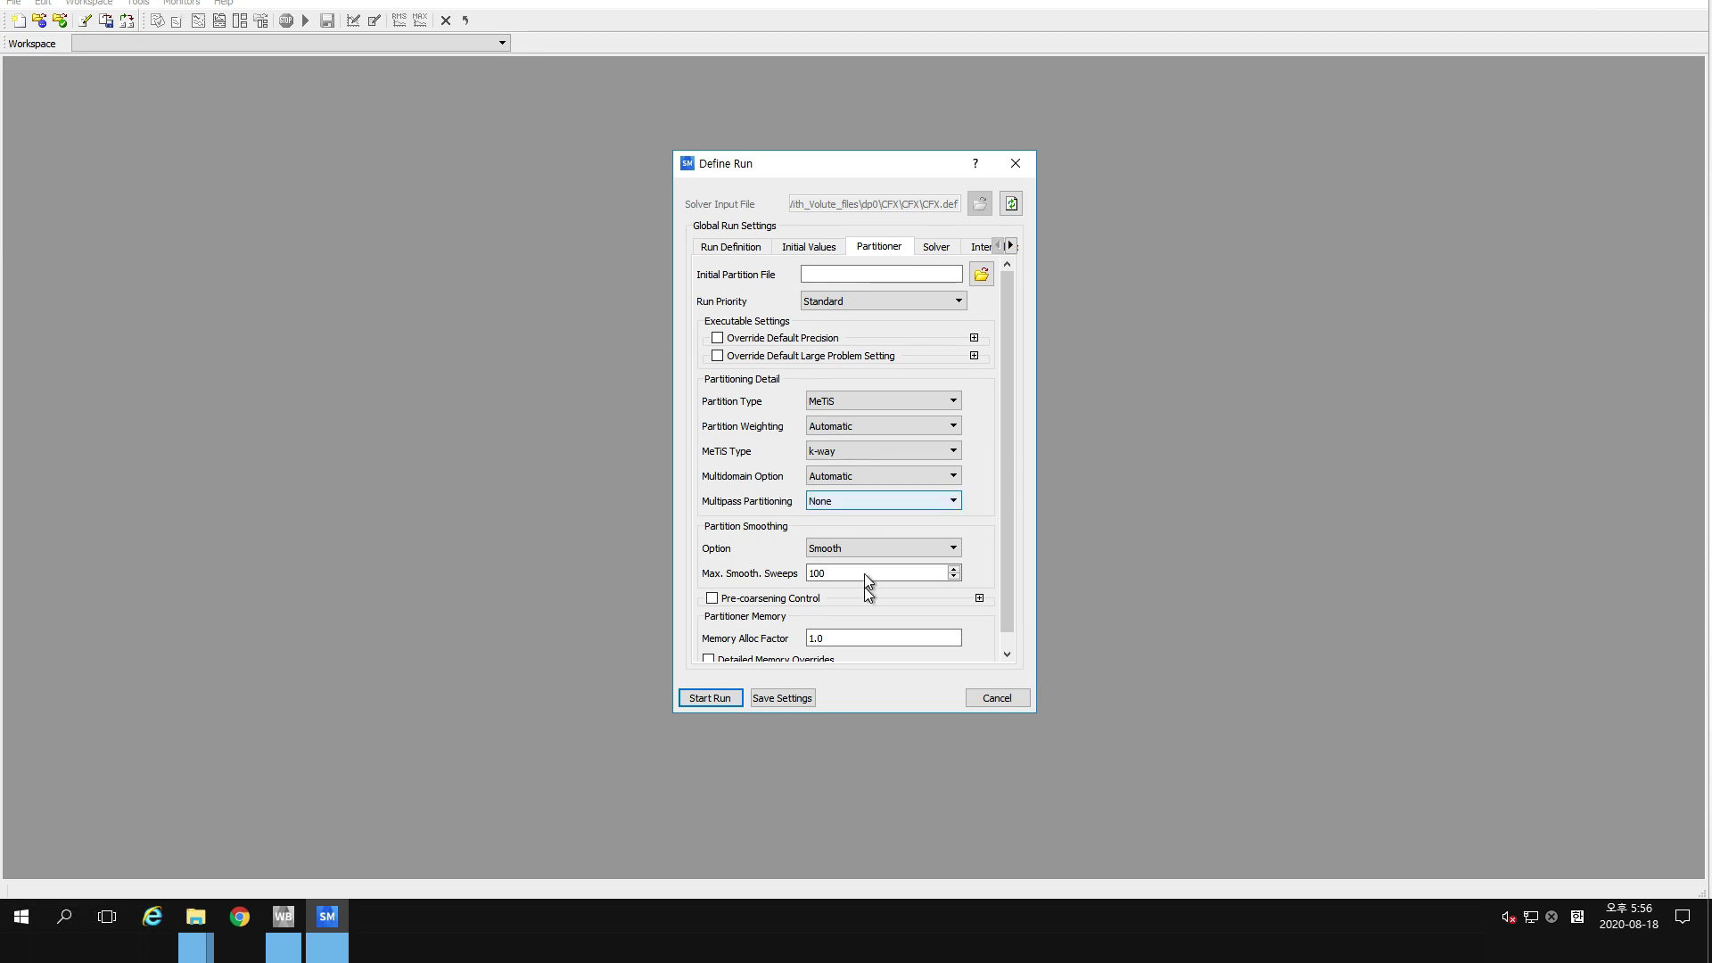
double_click(847, 639)
type("1")
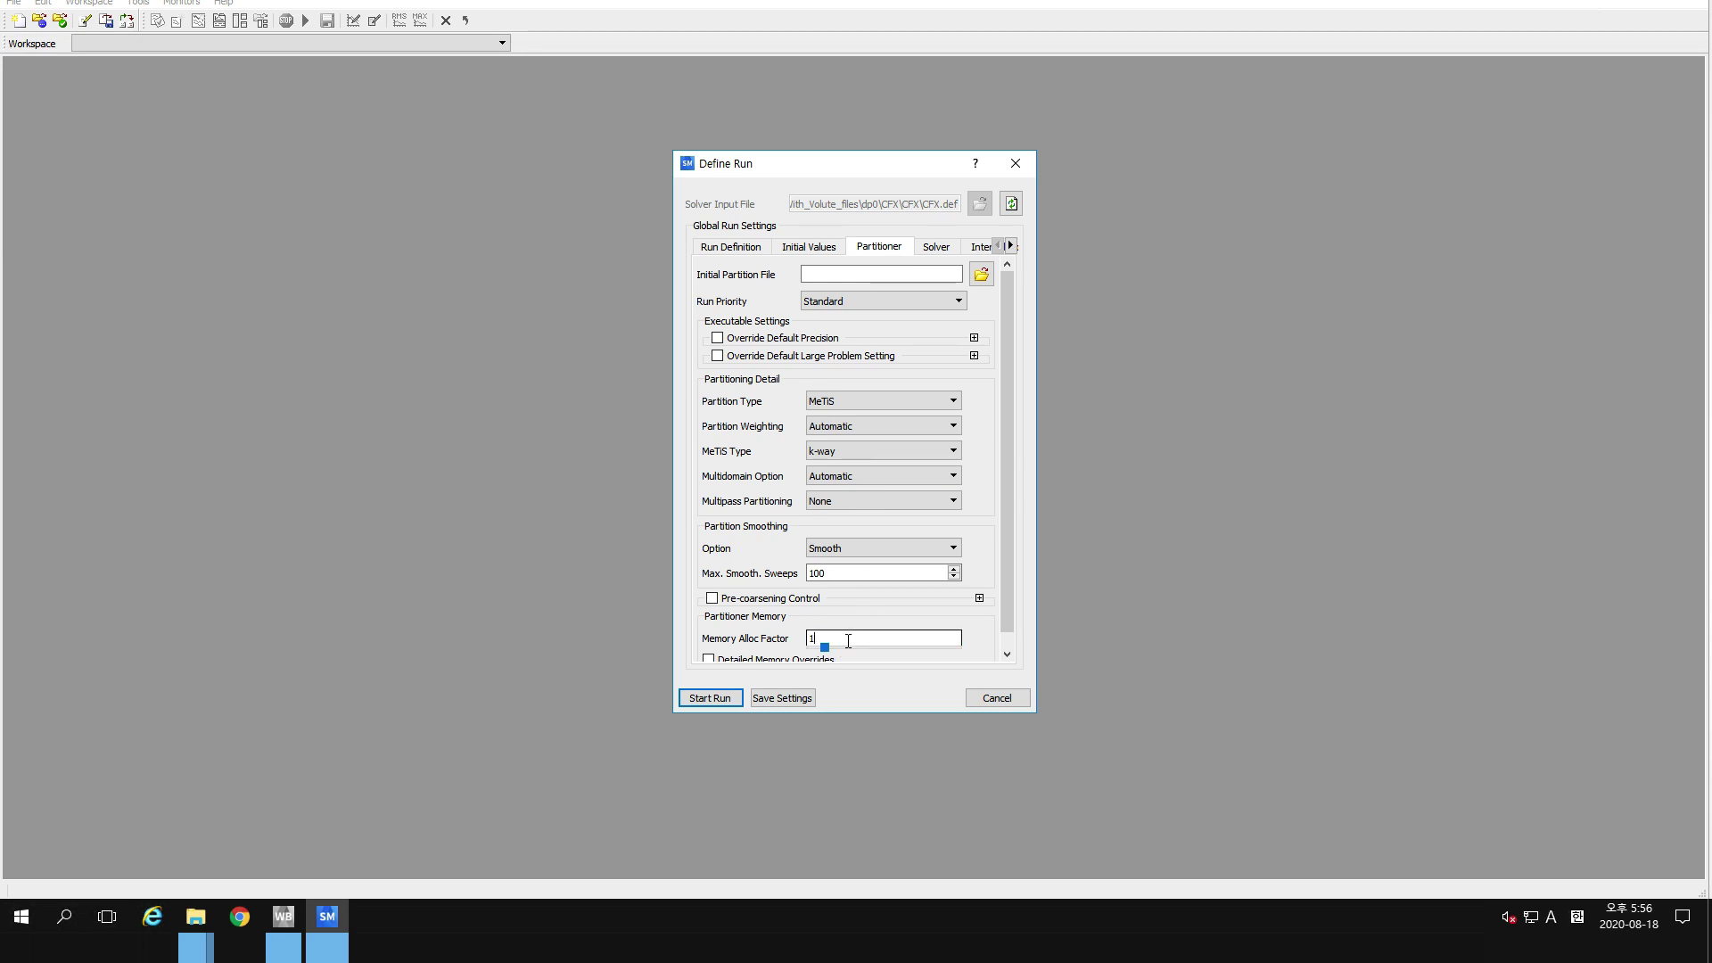
type("2")
key("BackSpace")
type(".2")
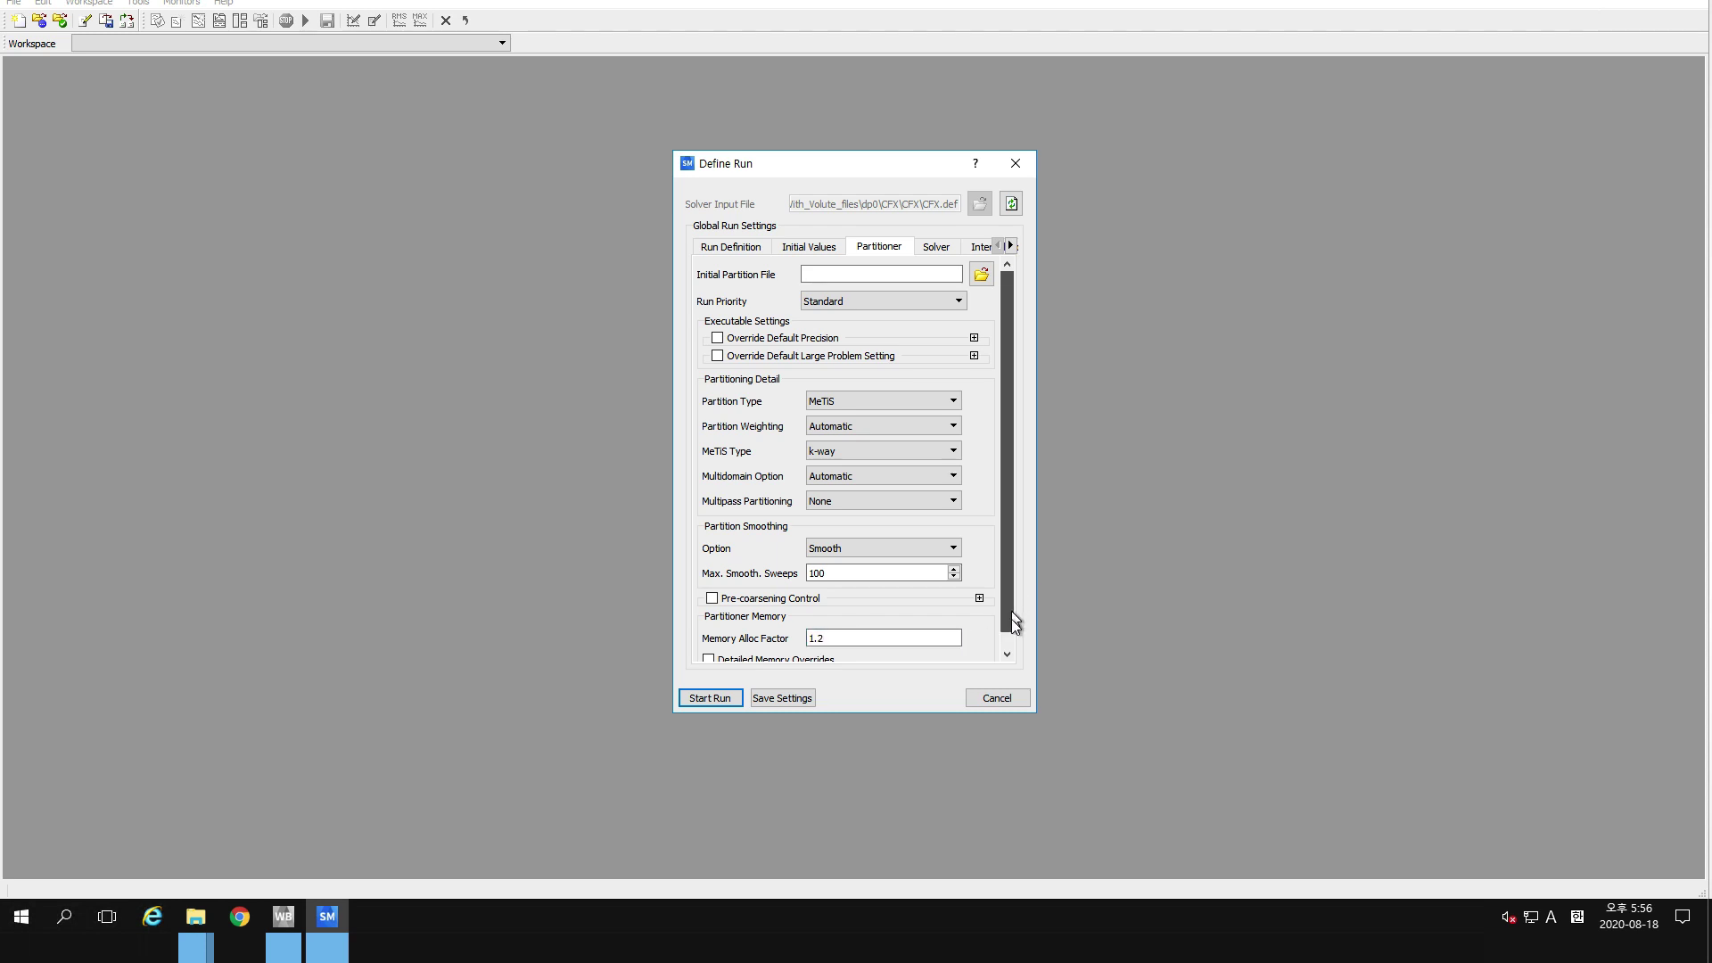
left_click(1006, 655)
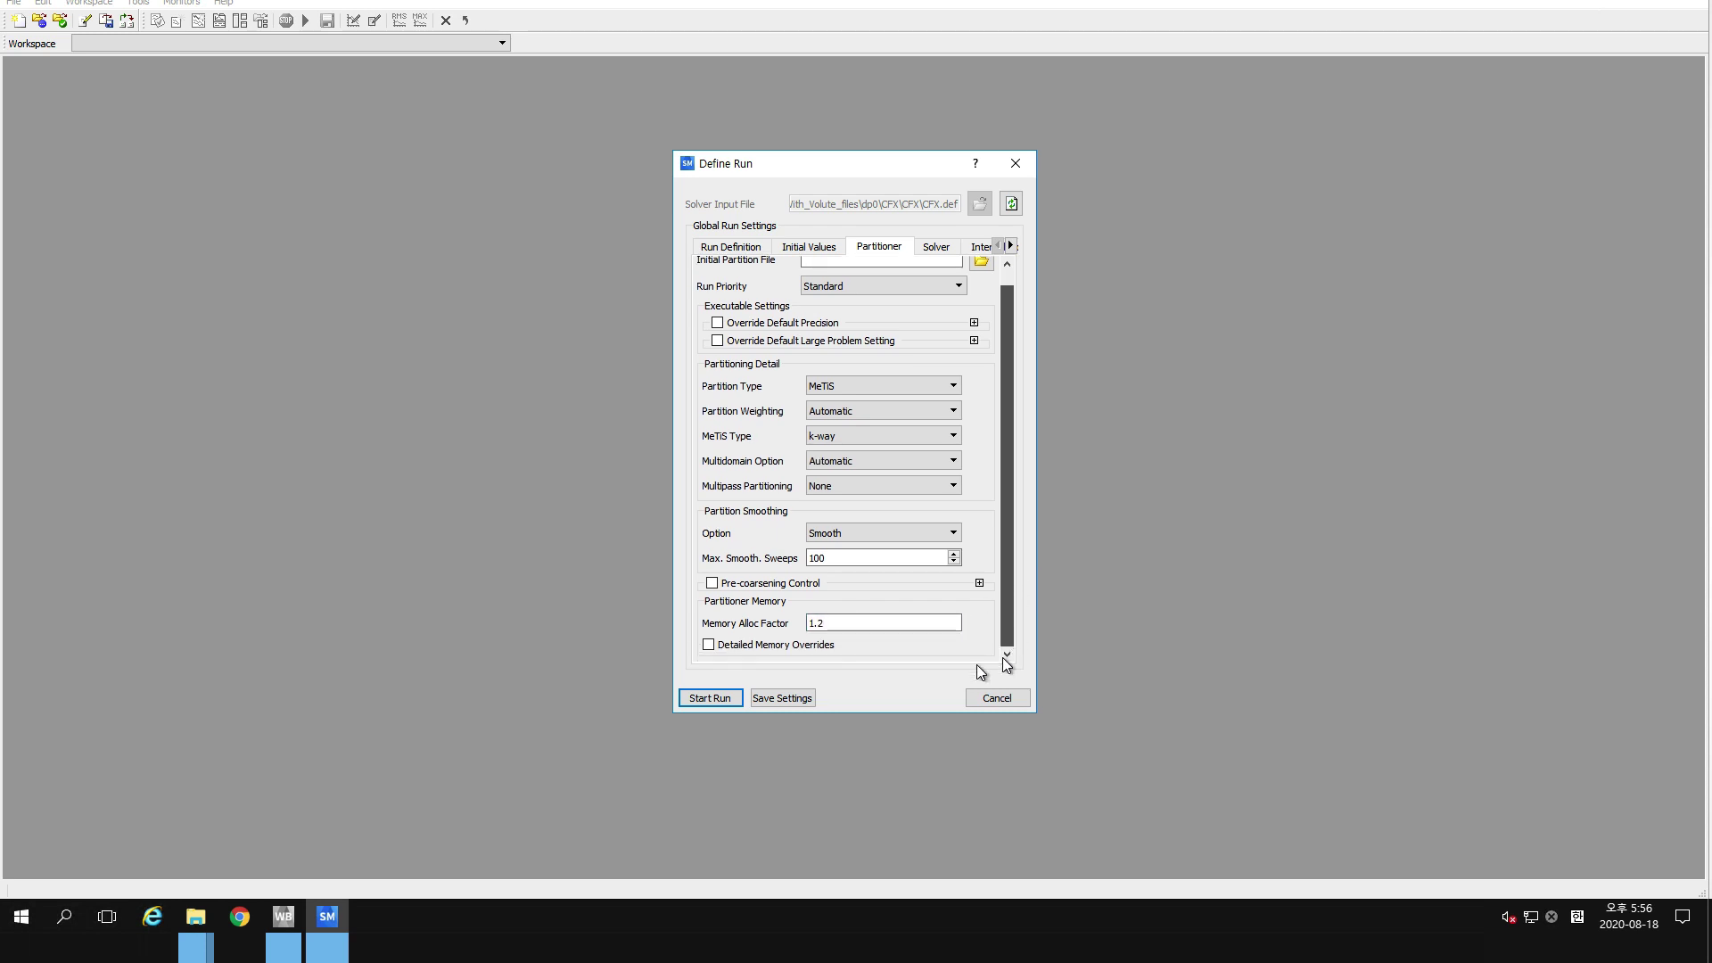
left_click(723, 701)
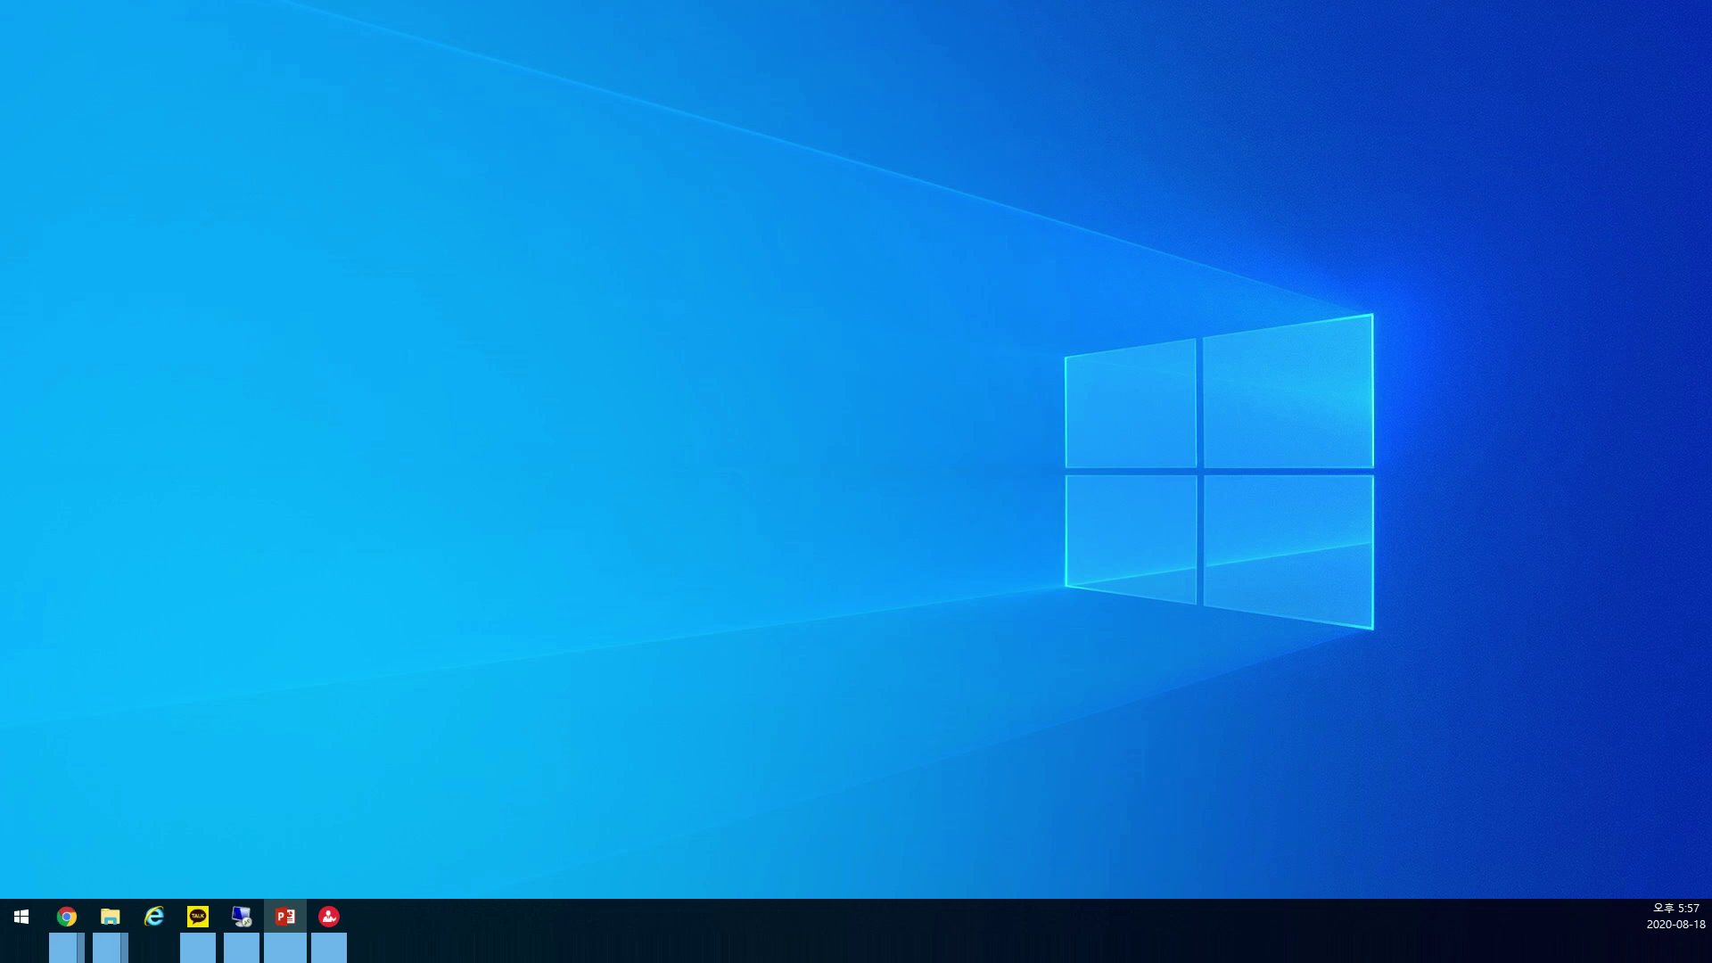
Switch to the workspace folder in File Explorer and copy the BladeGen_to_TurboGrid_CFX_Pump_Impeller_001 file into it.
key("alt+Tab")
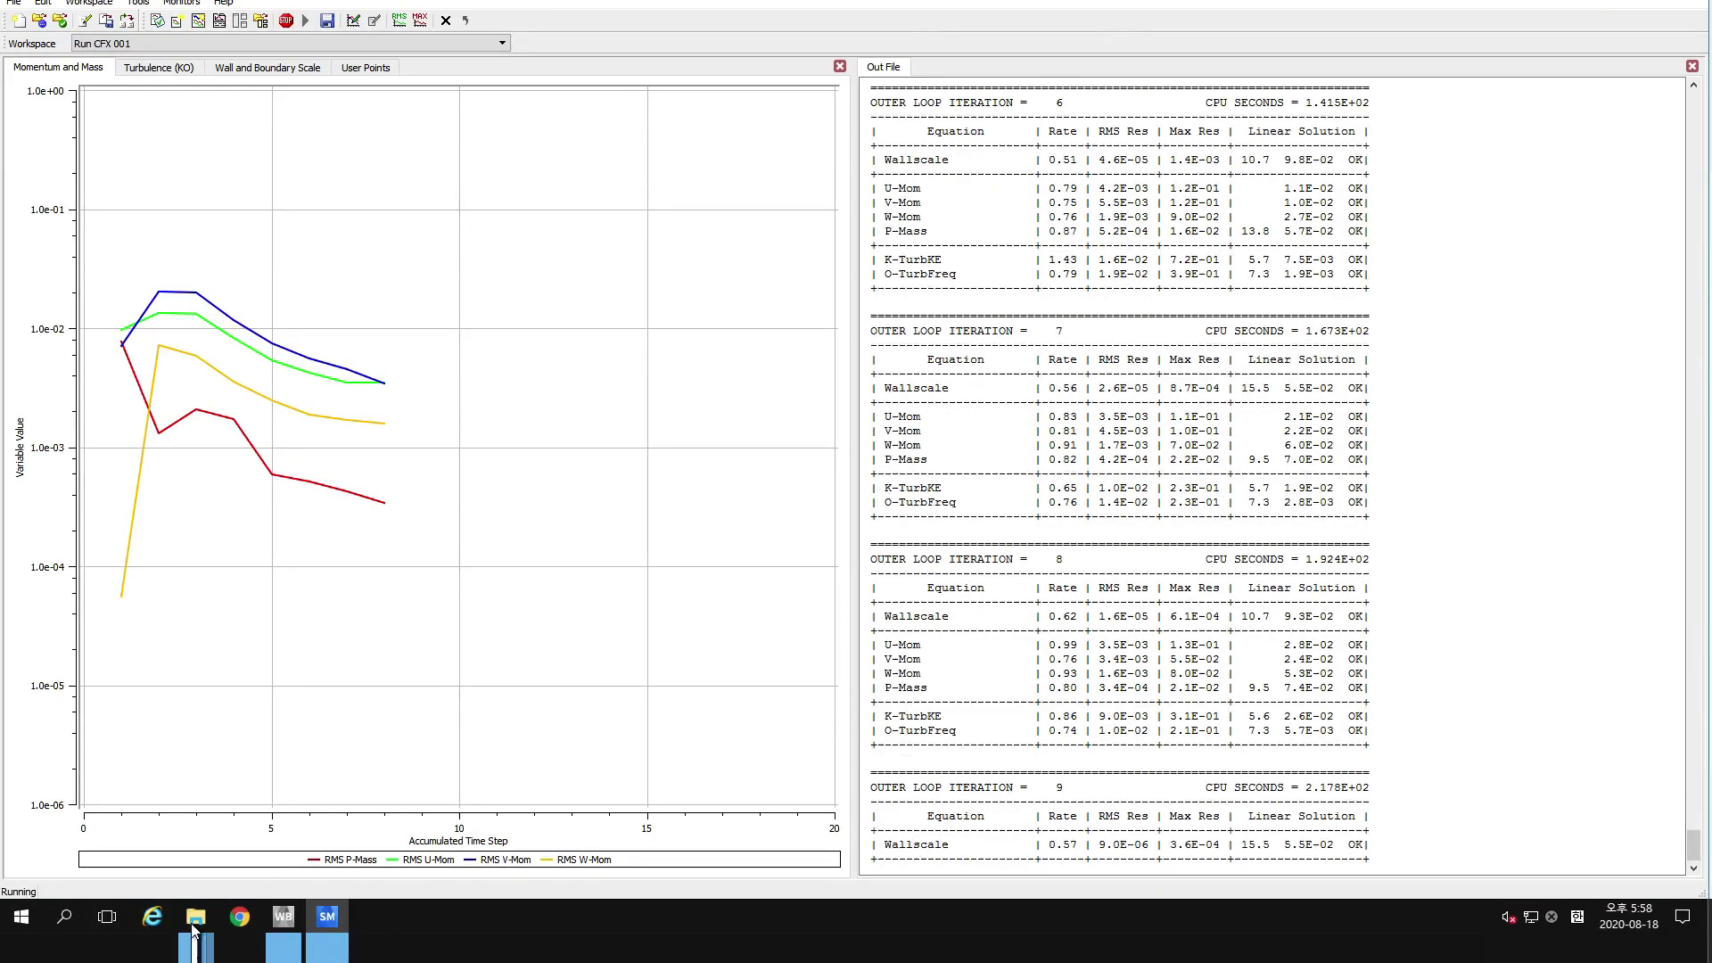
mouse_move(194, 928)
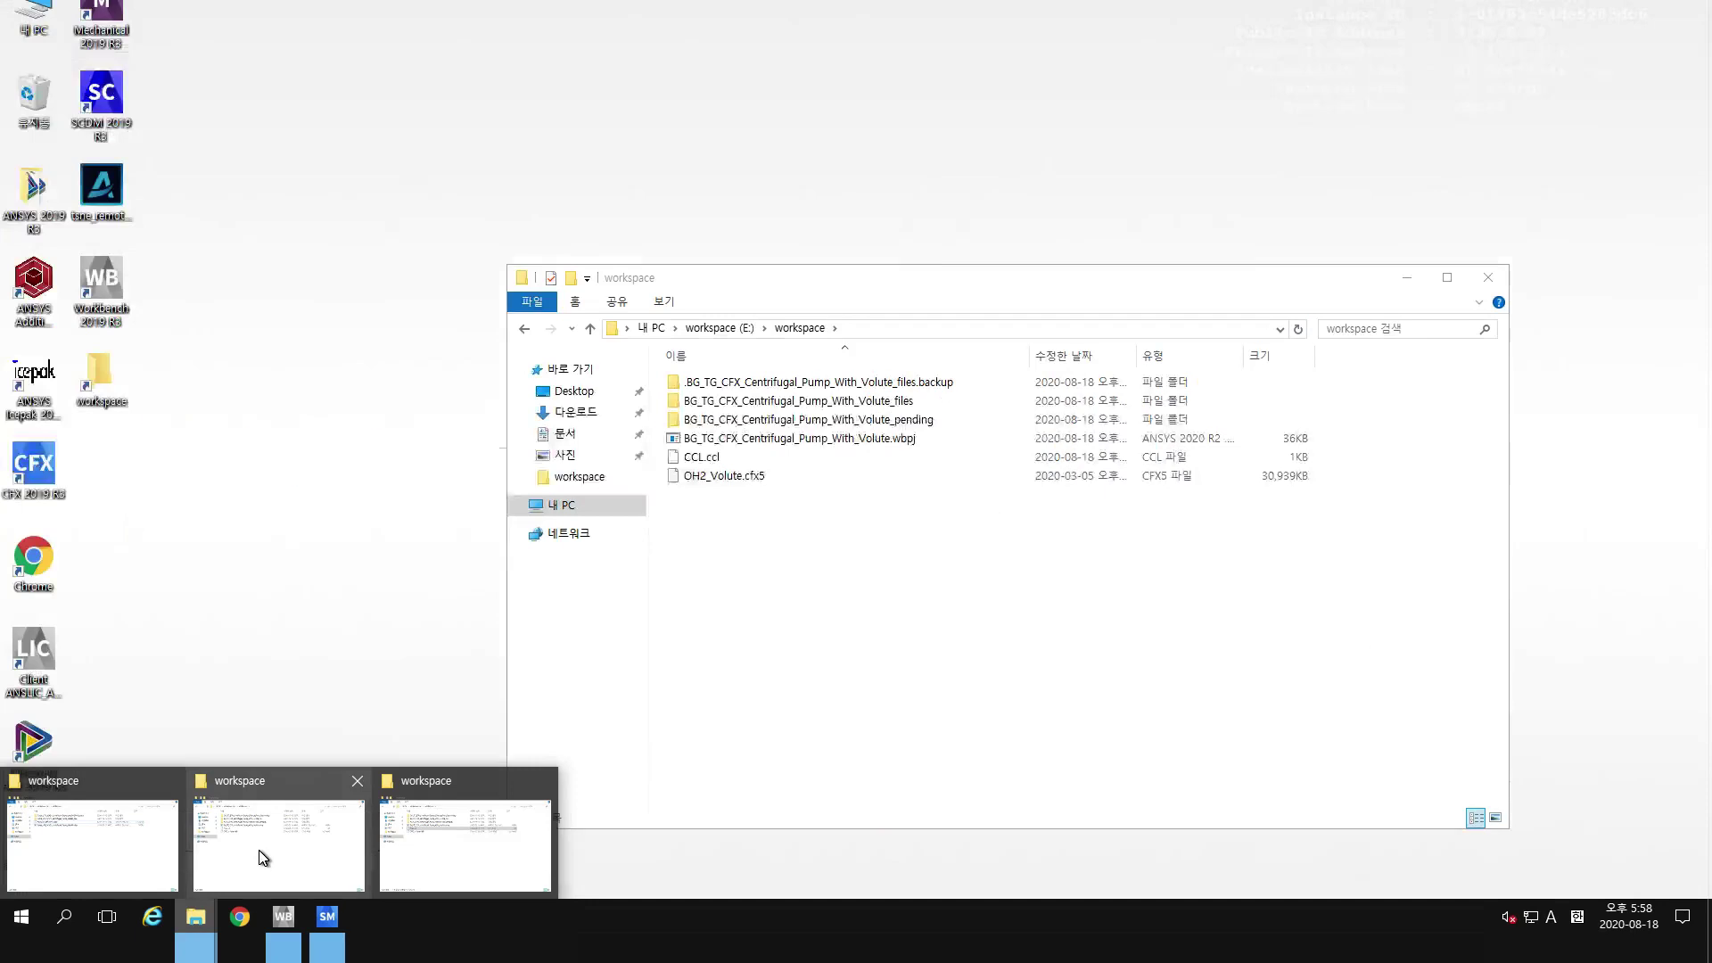
left_click(259, 849)
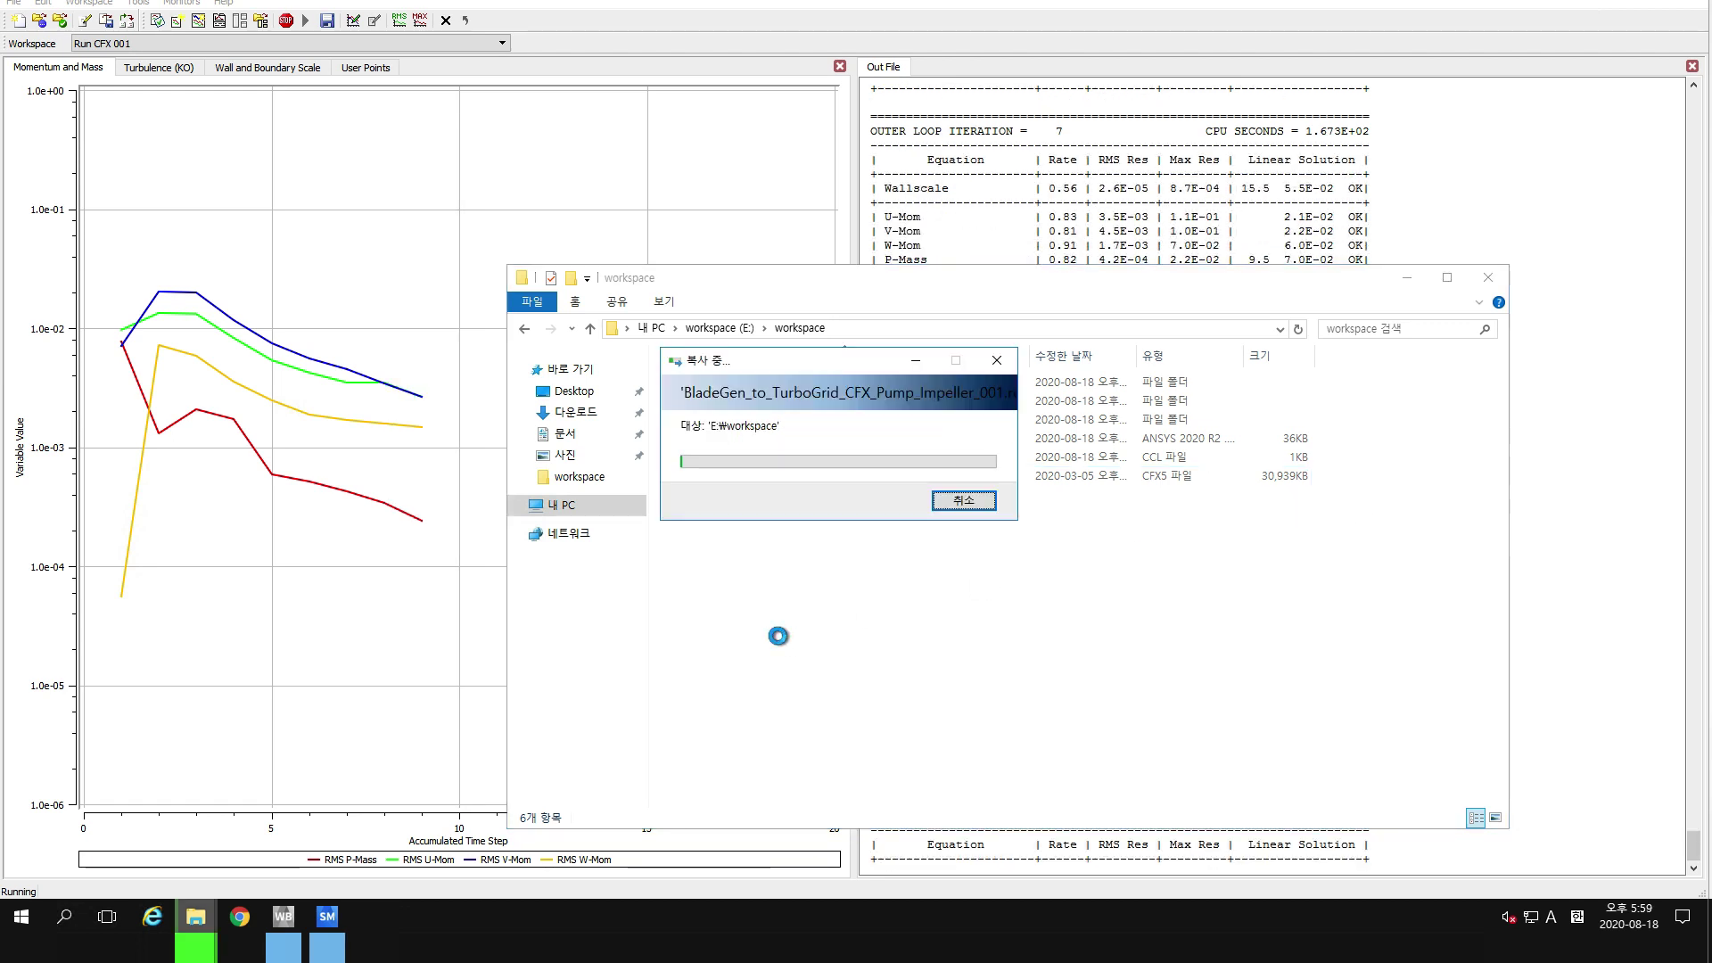
left_click_drag(816, 359, 1160, 192)
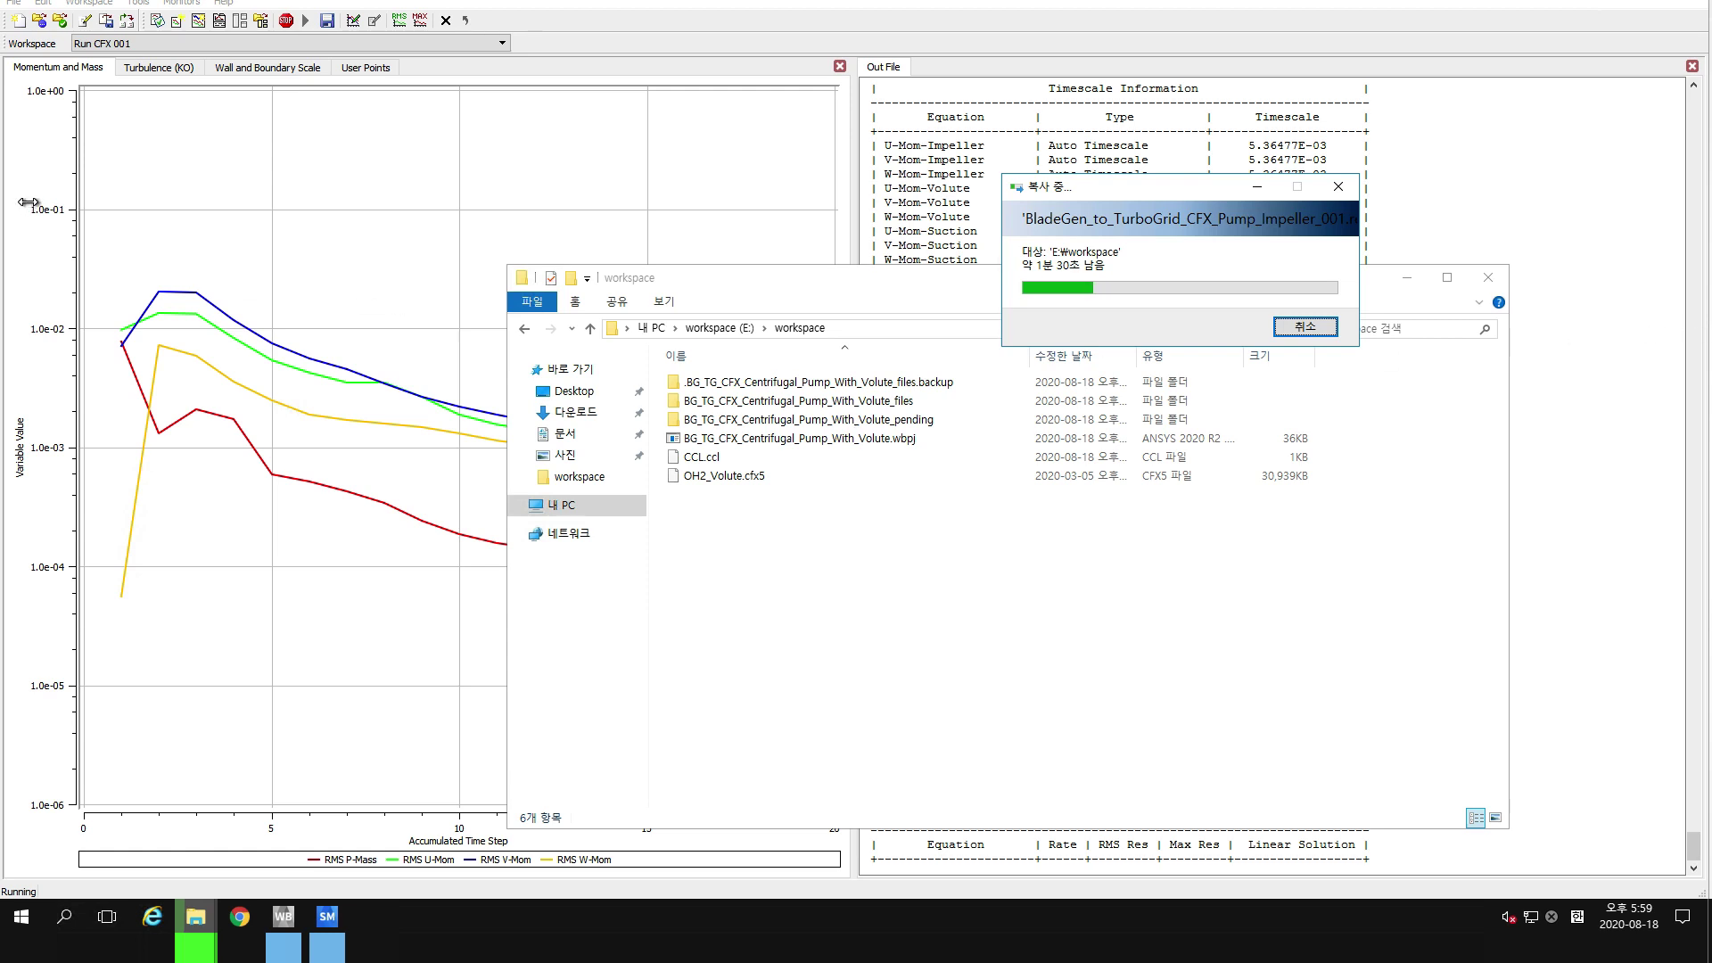
Return to CFX-Solver Manager and remove the Efficiency line from the User Points monitor plot, keeping only Head.
left_click(288, 203)
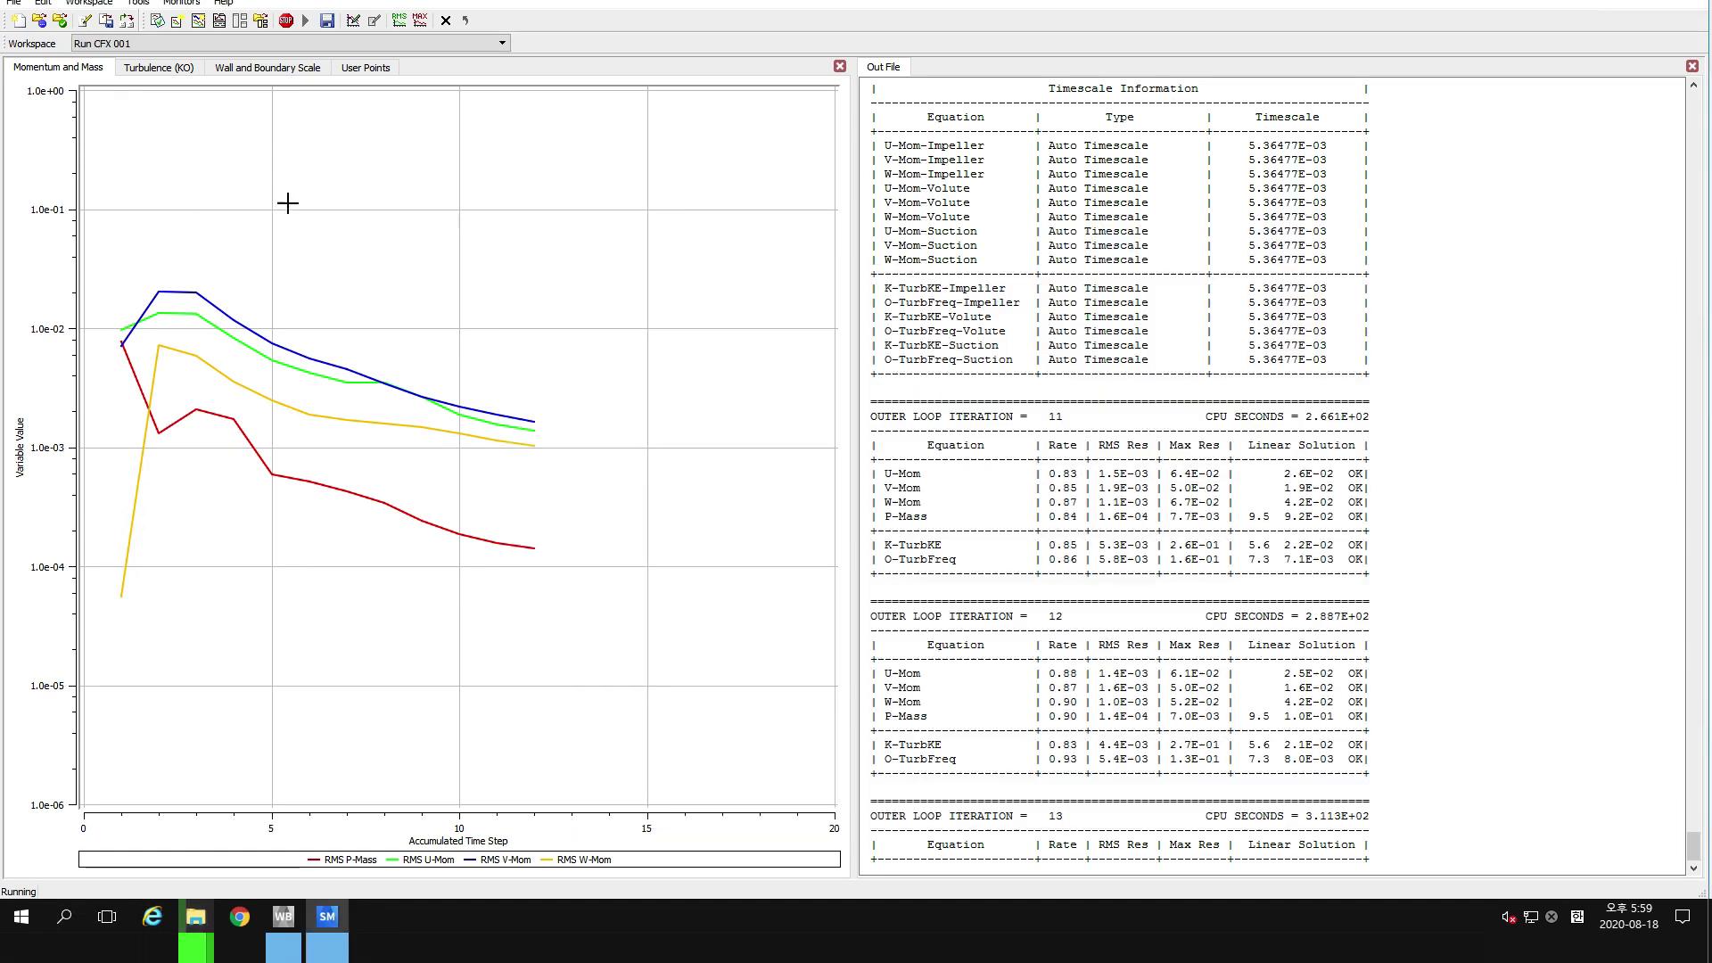
left_click(367, 70)
right_click(354, 237)
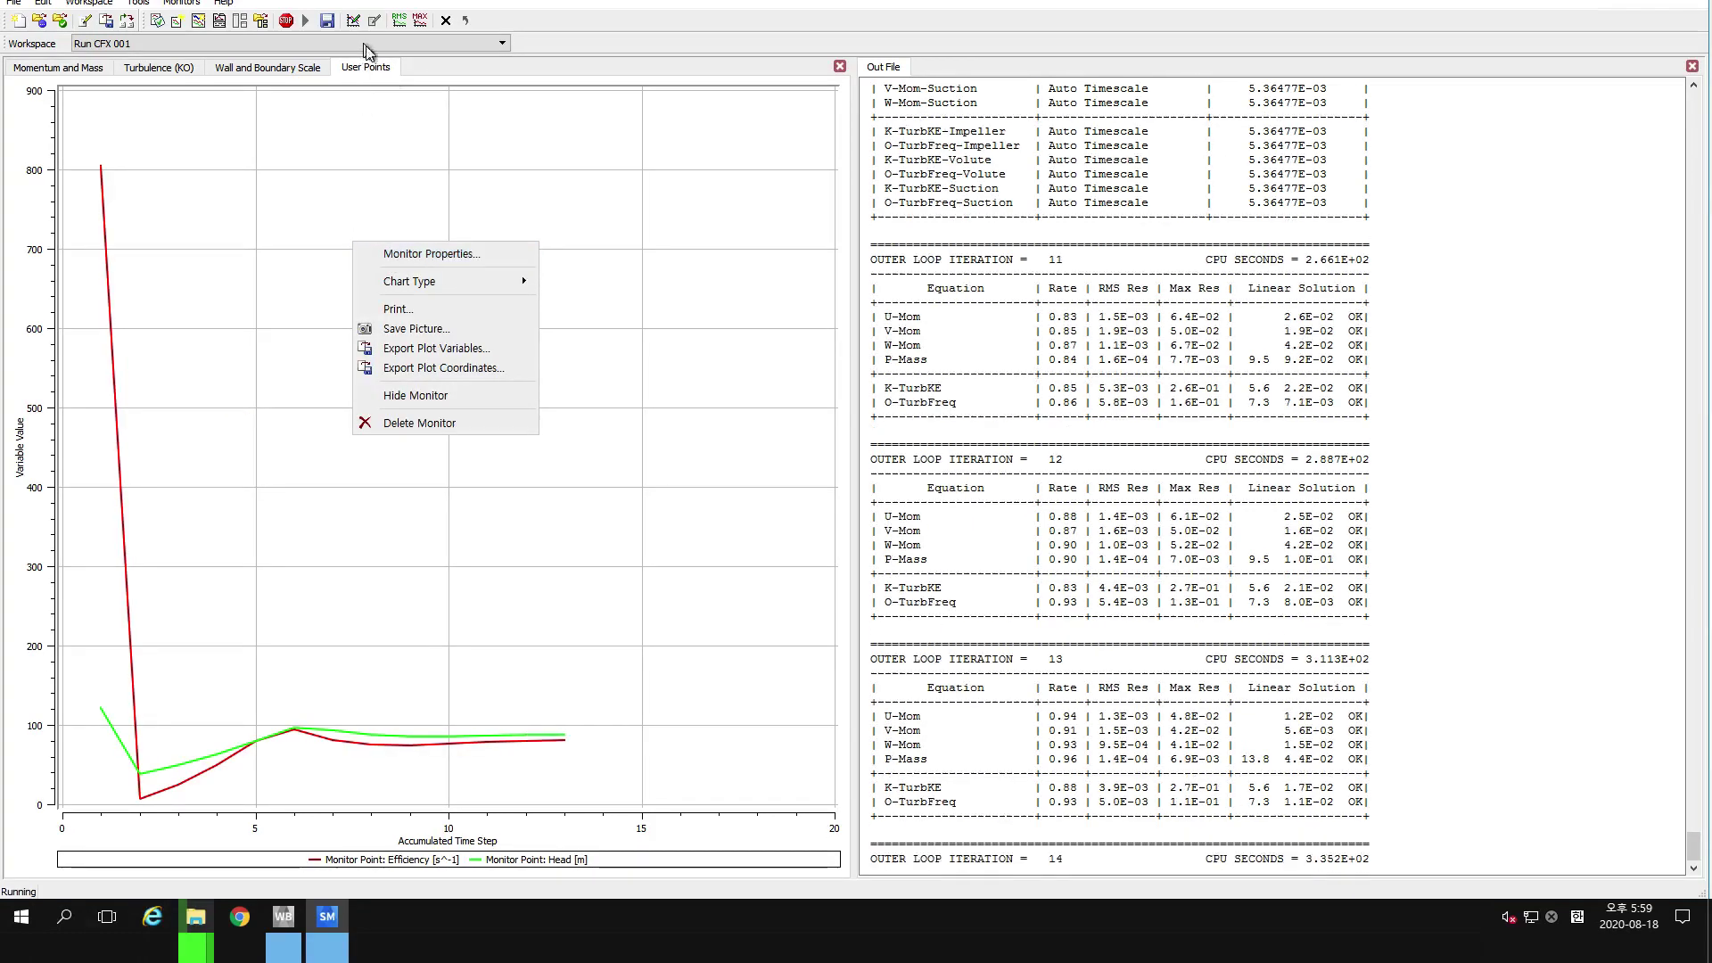
left_click(420, 255)
left_click(767, 291)
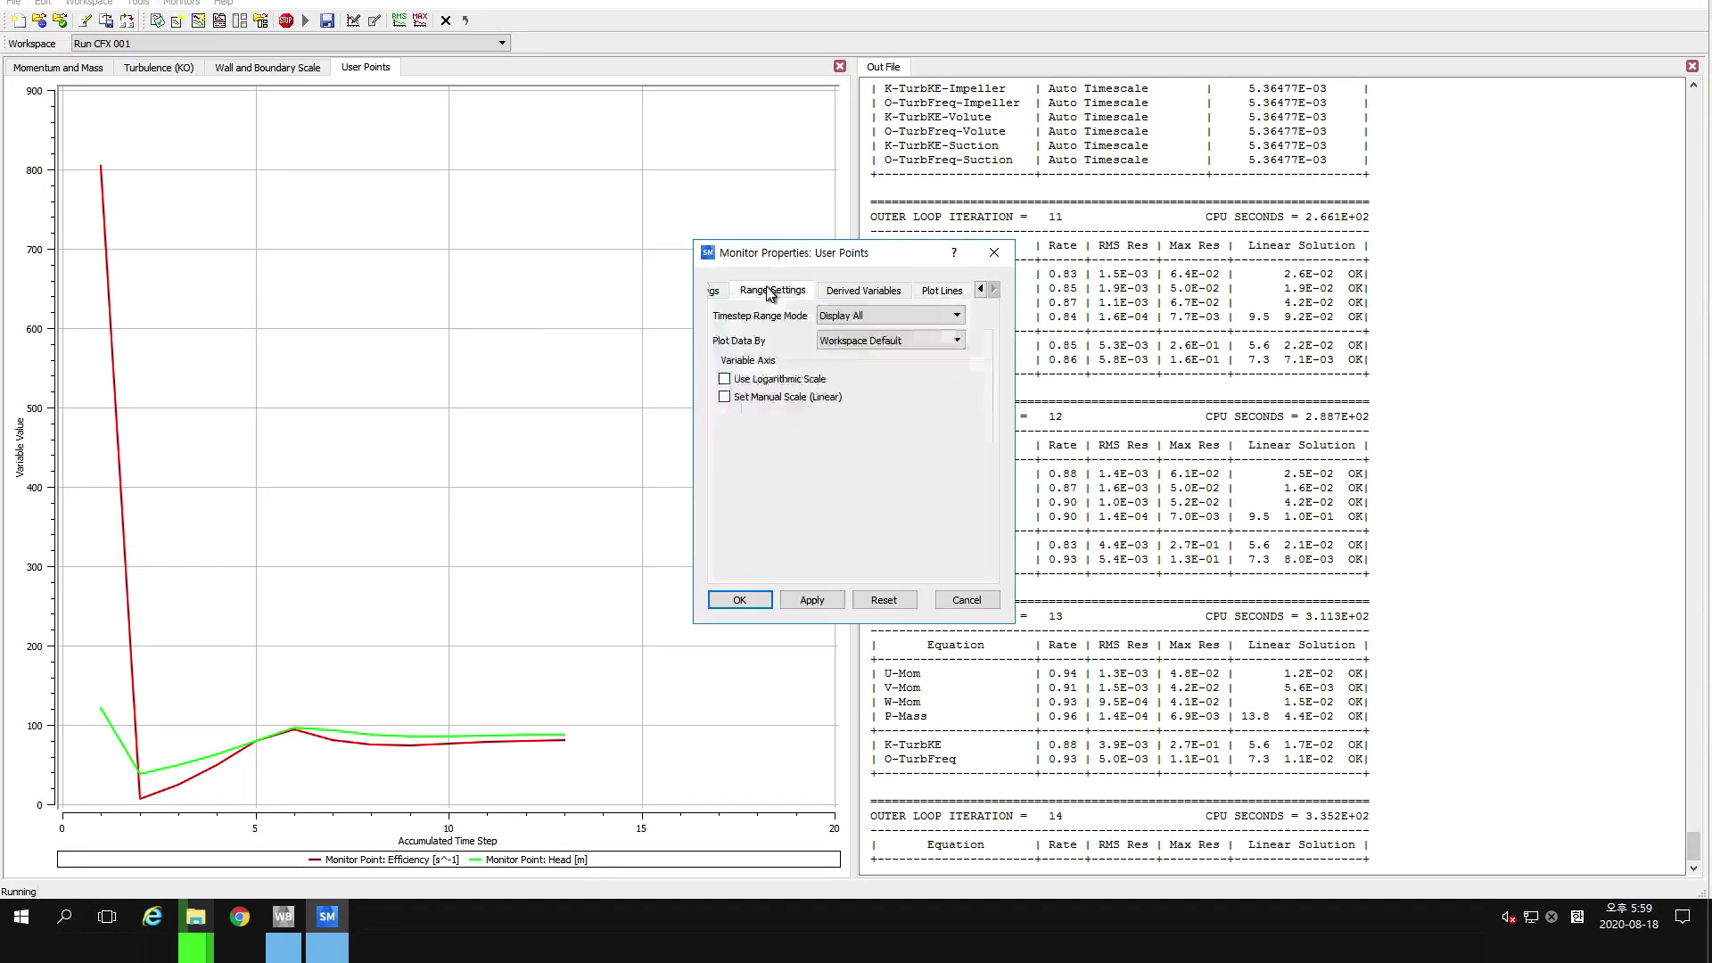
left_click(912, 295)
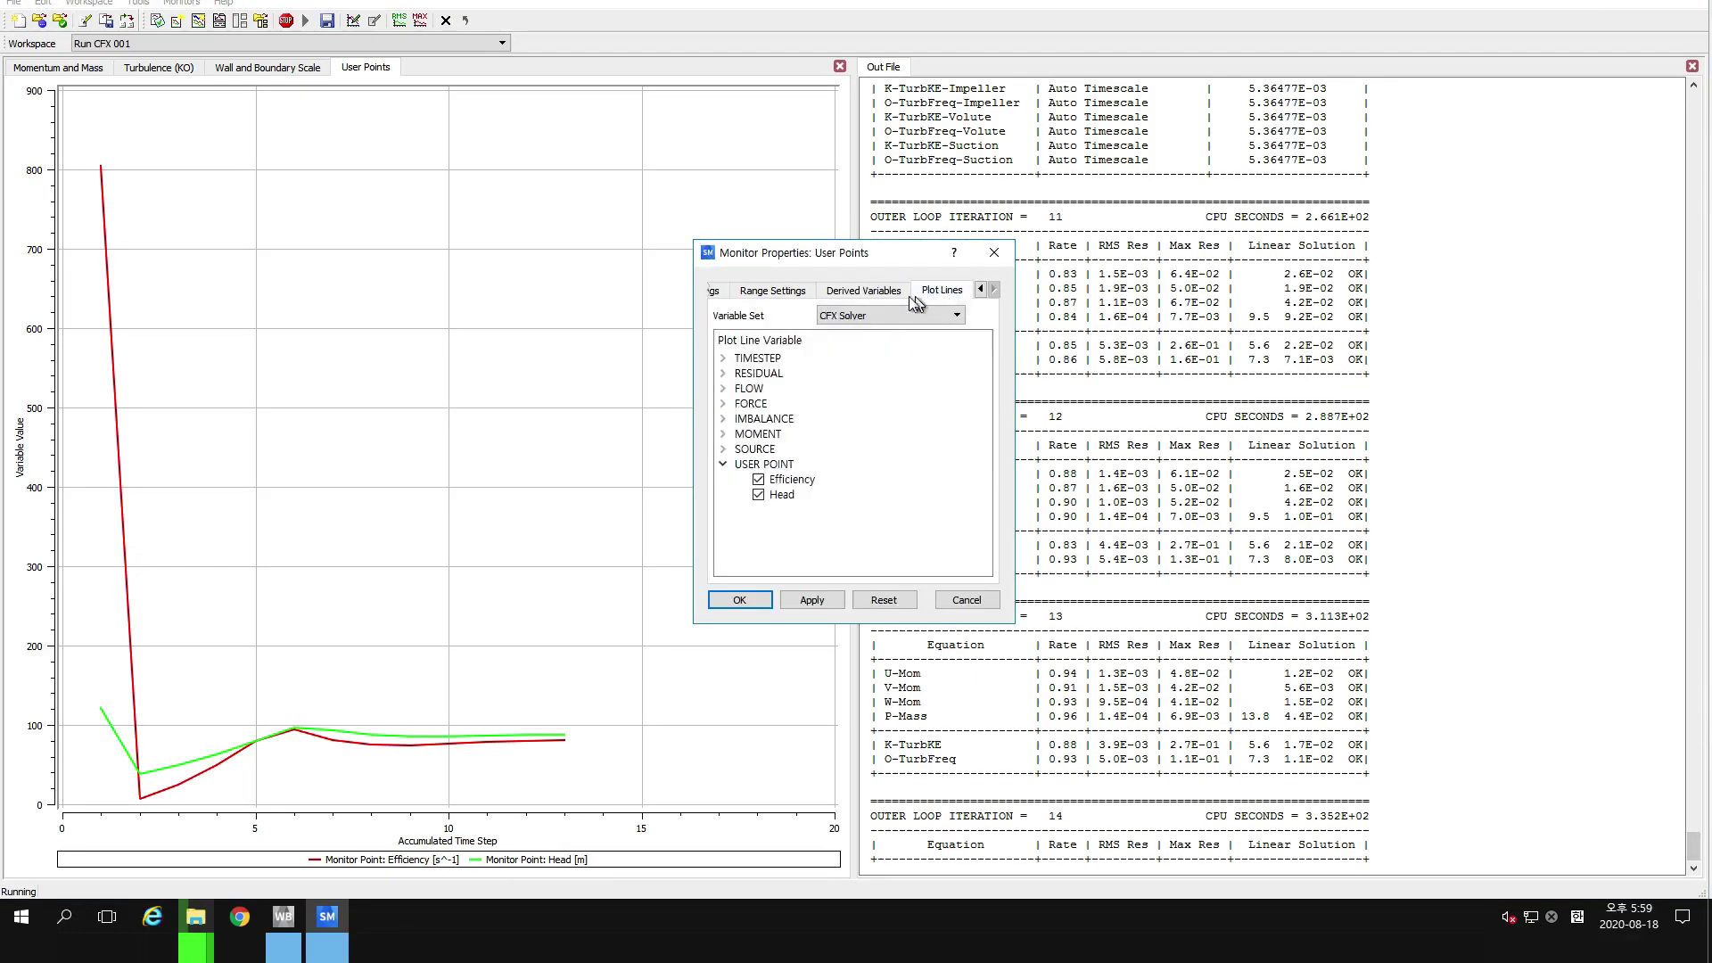
left_click(785, 479)
left_click(759, 481)
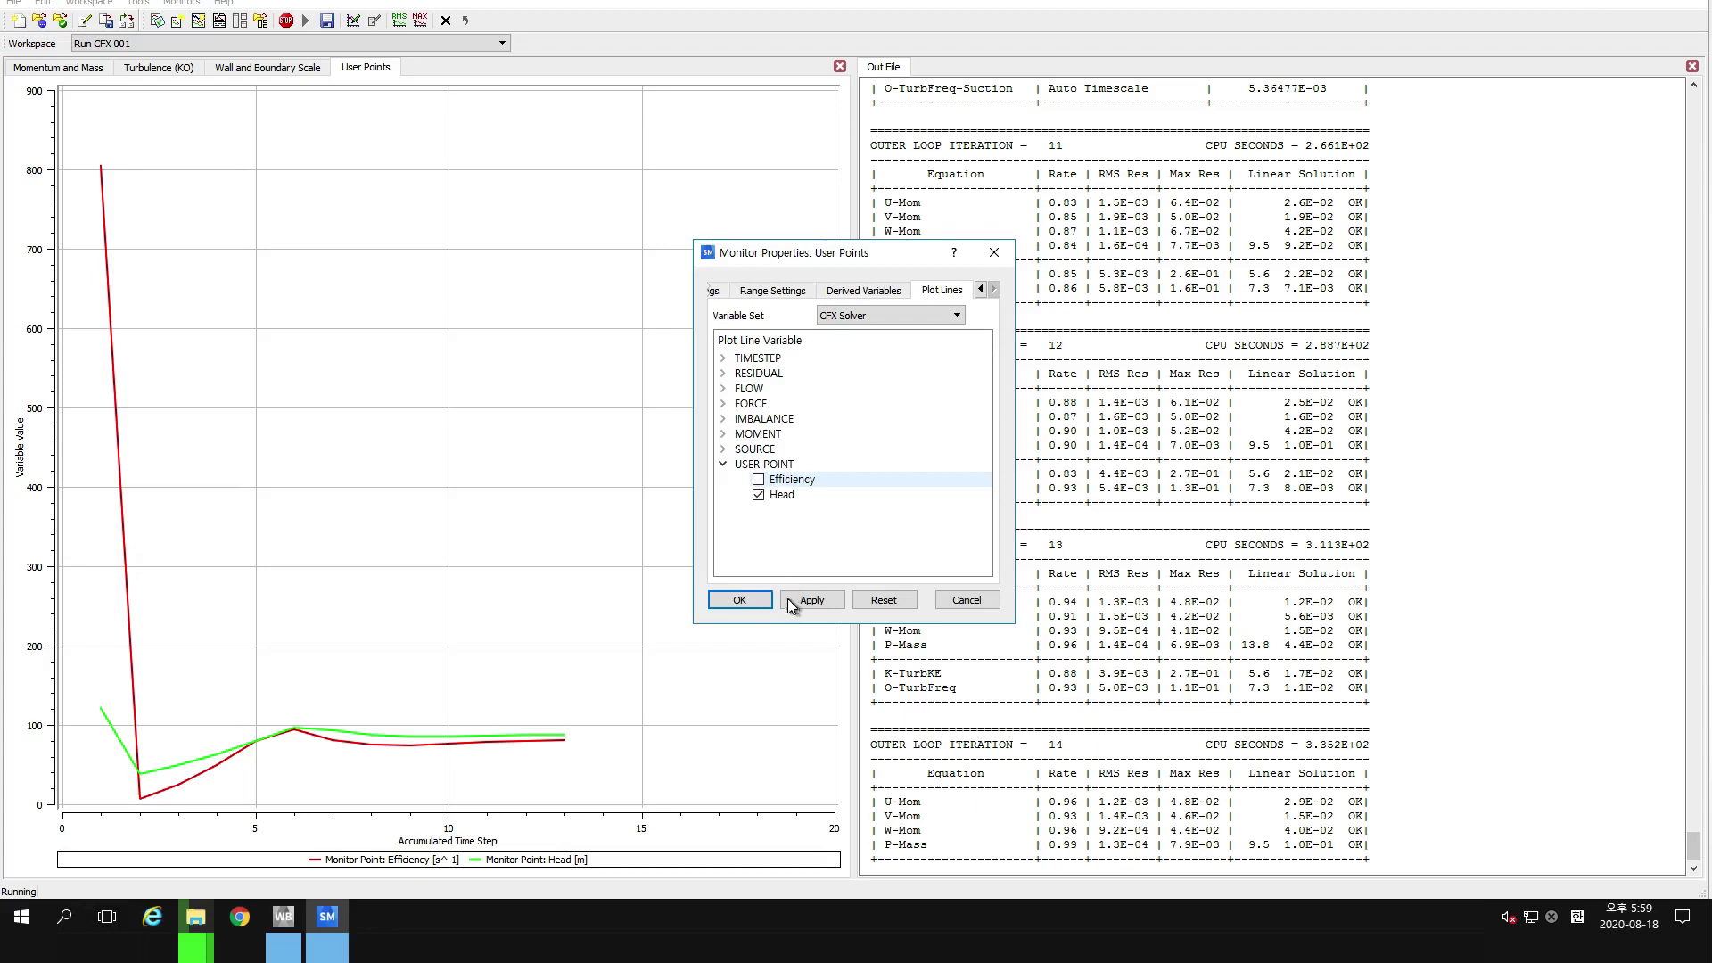
left_click(739, 599)
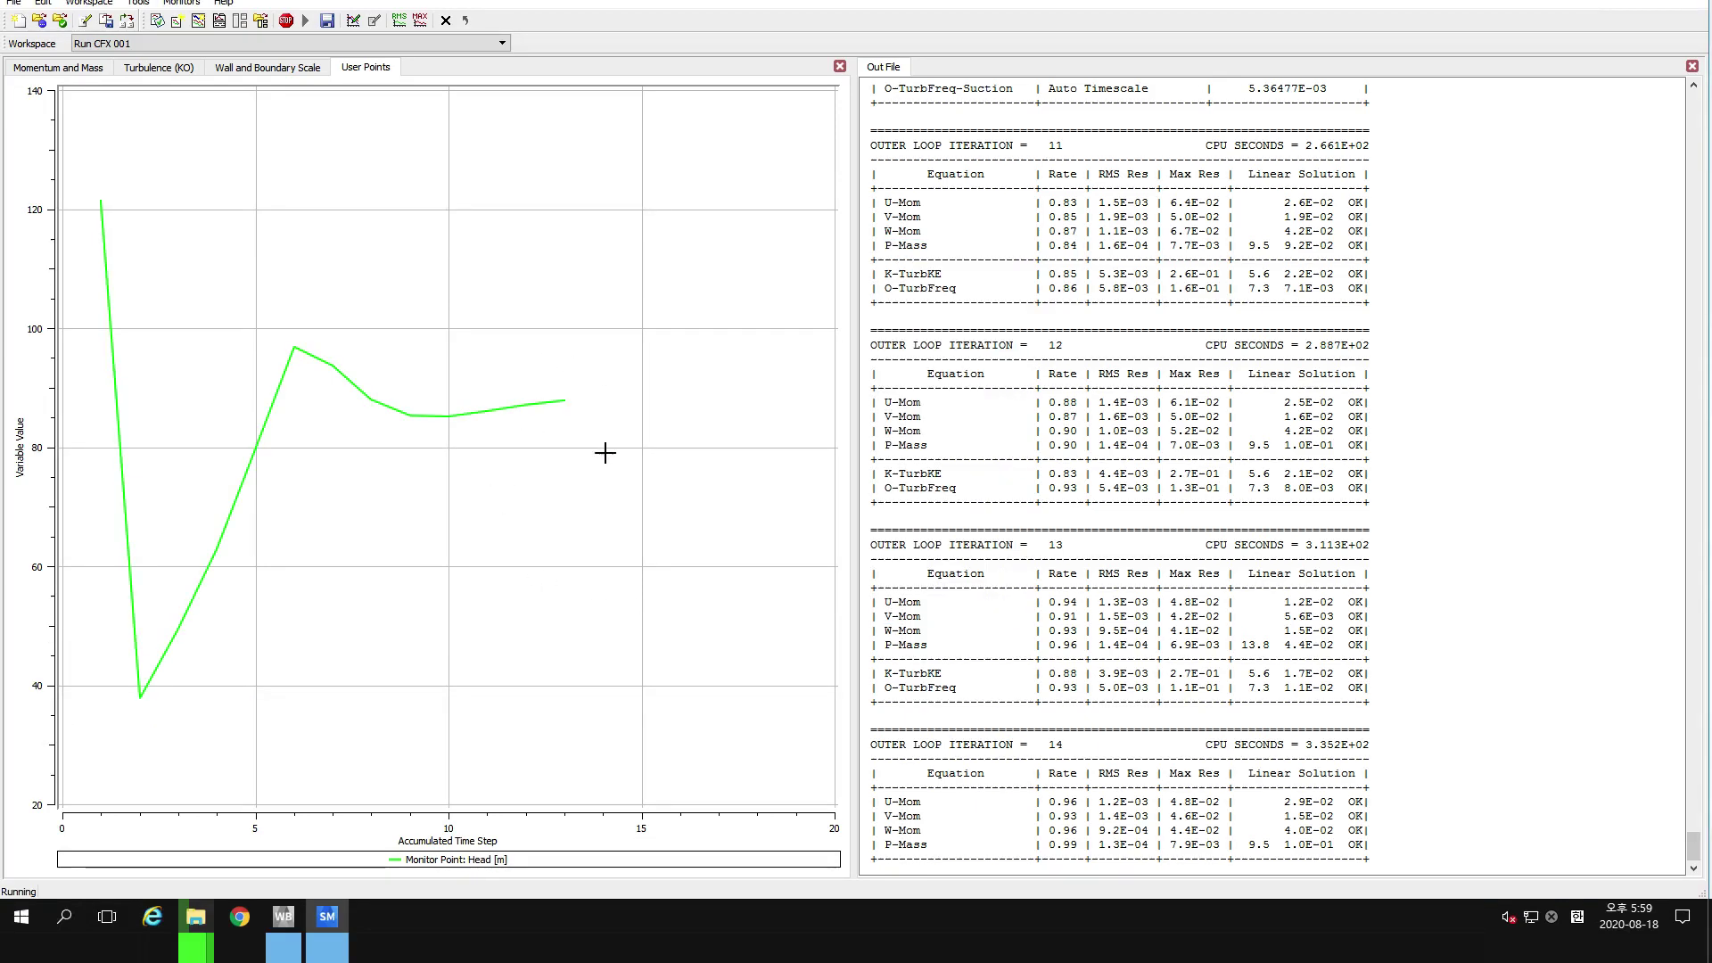
Create a new monitor named Plot Monitor 1 that plots the Efficiency user point.
left_click(174, 24)
left_click(246, 162)
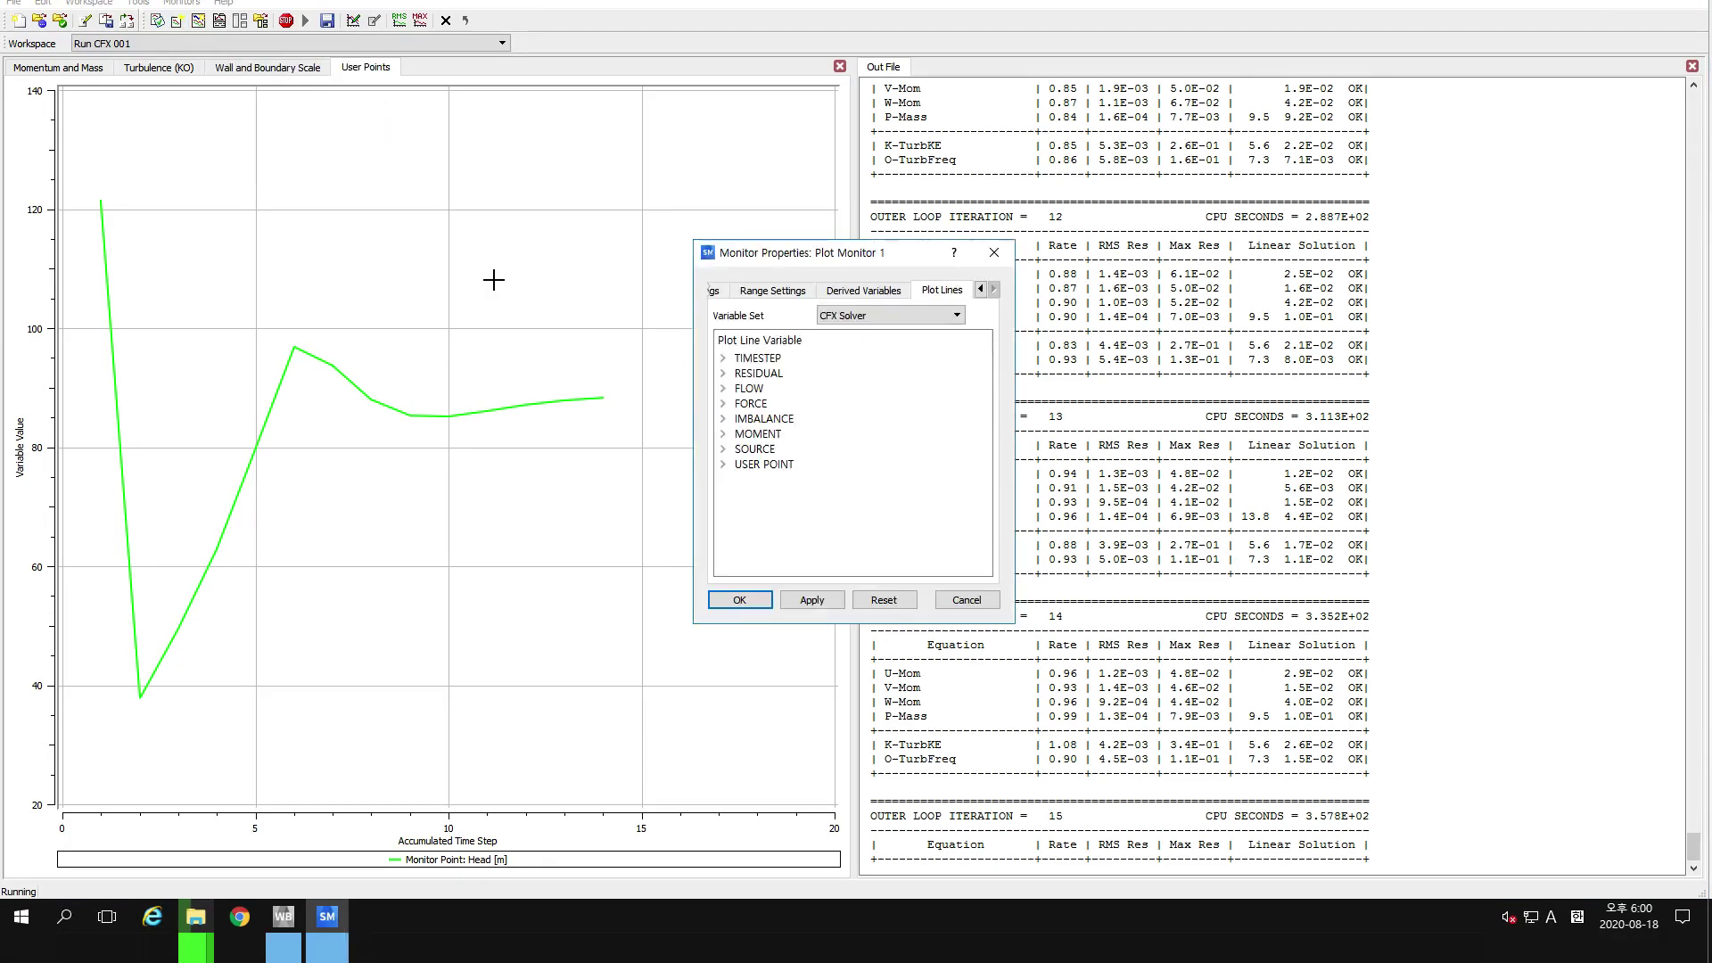
left_click(724, 464)
left_click(758, 480)
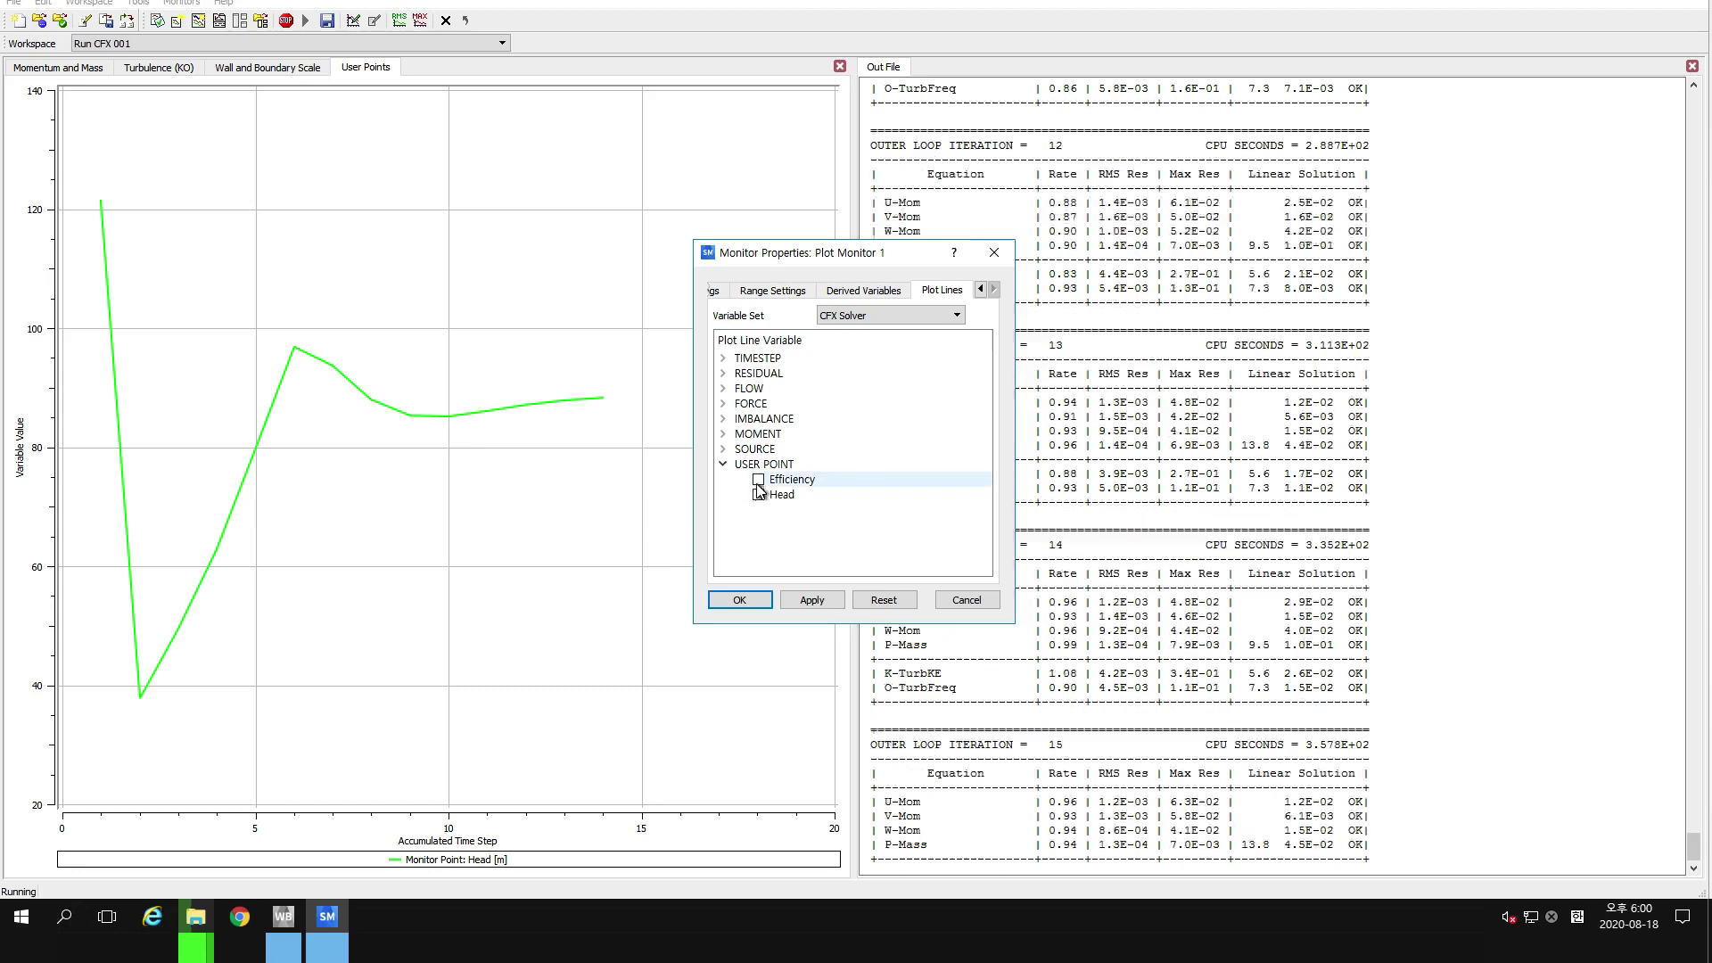
left_click(740, 598)
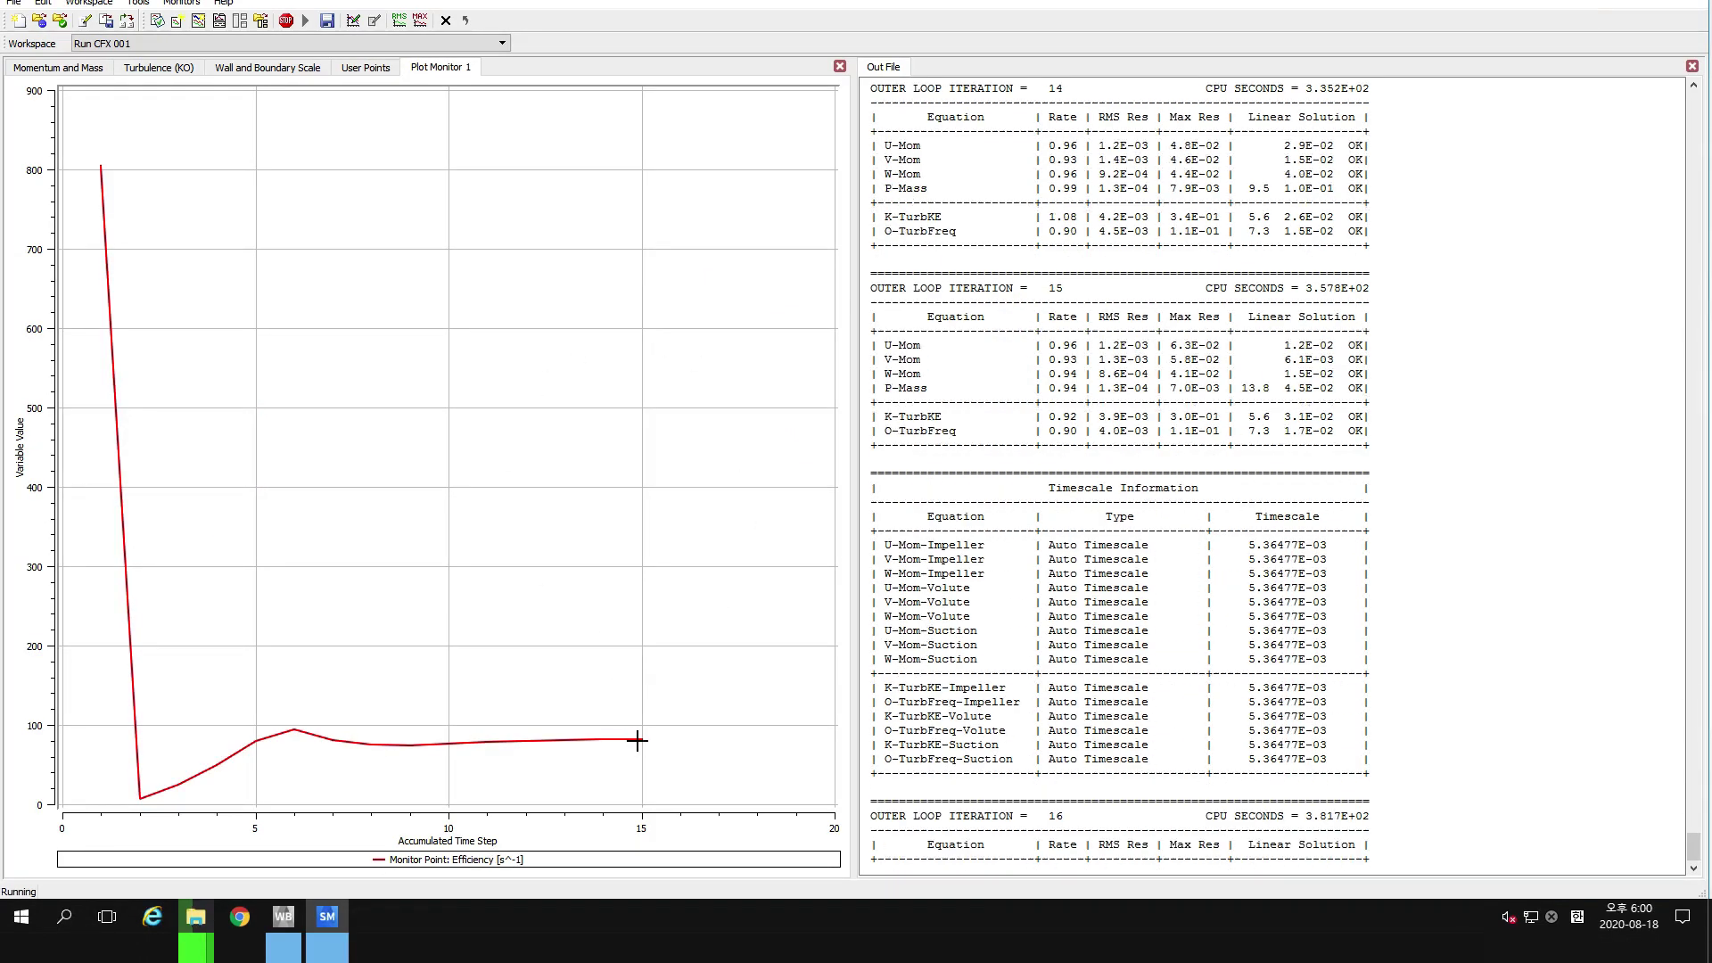
Create a new monitor named Plot Monitor 2 that plots all IMBALANCE variables.
mouse_move(638, 739)
left_click(174, 20)
left_click(217, 143)
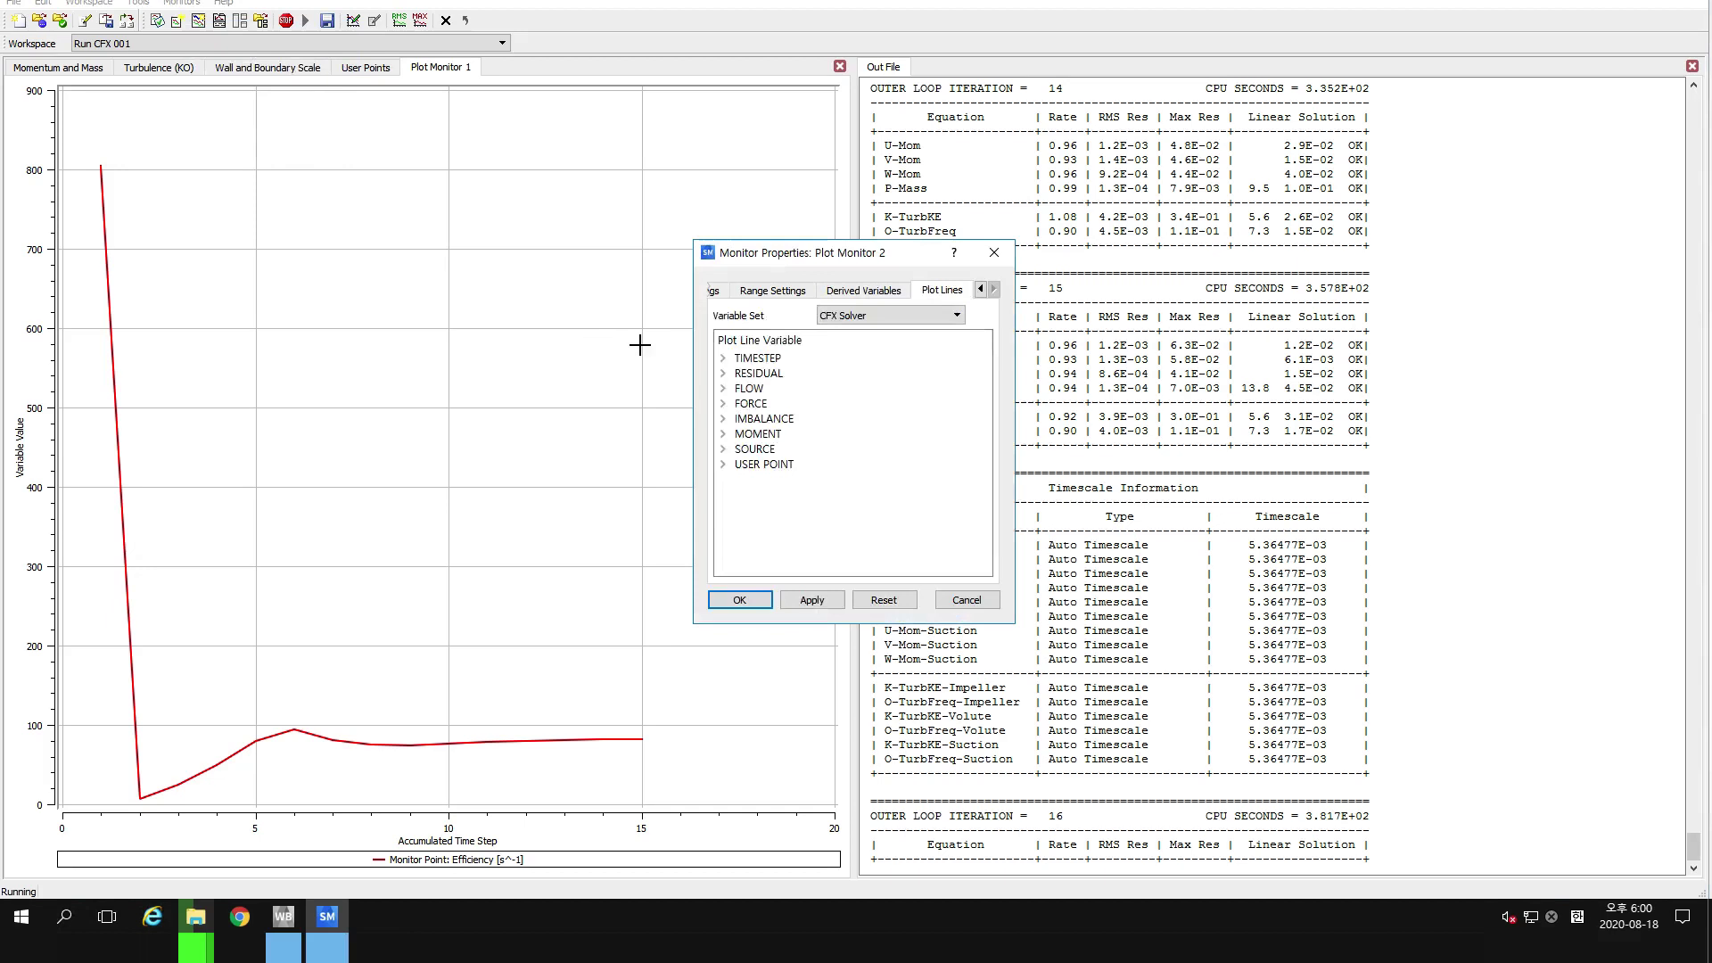
right_click(774, 418)
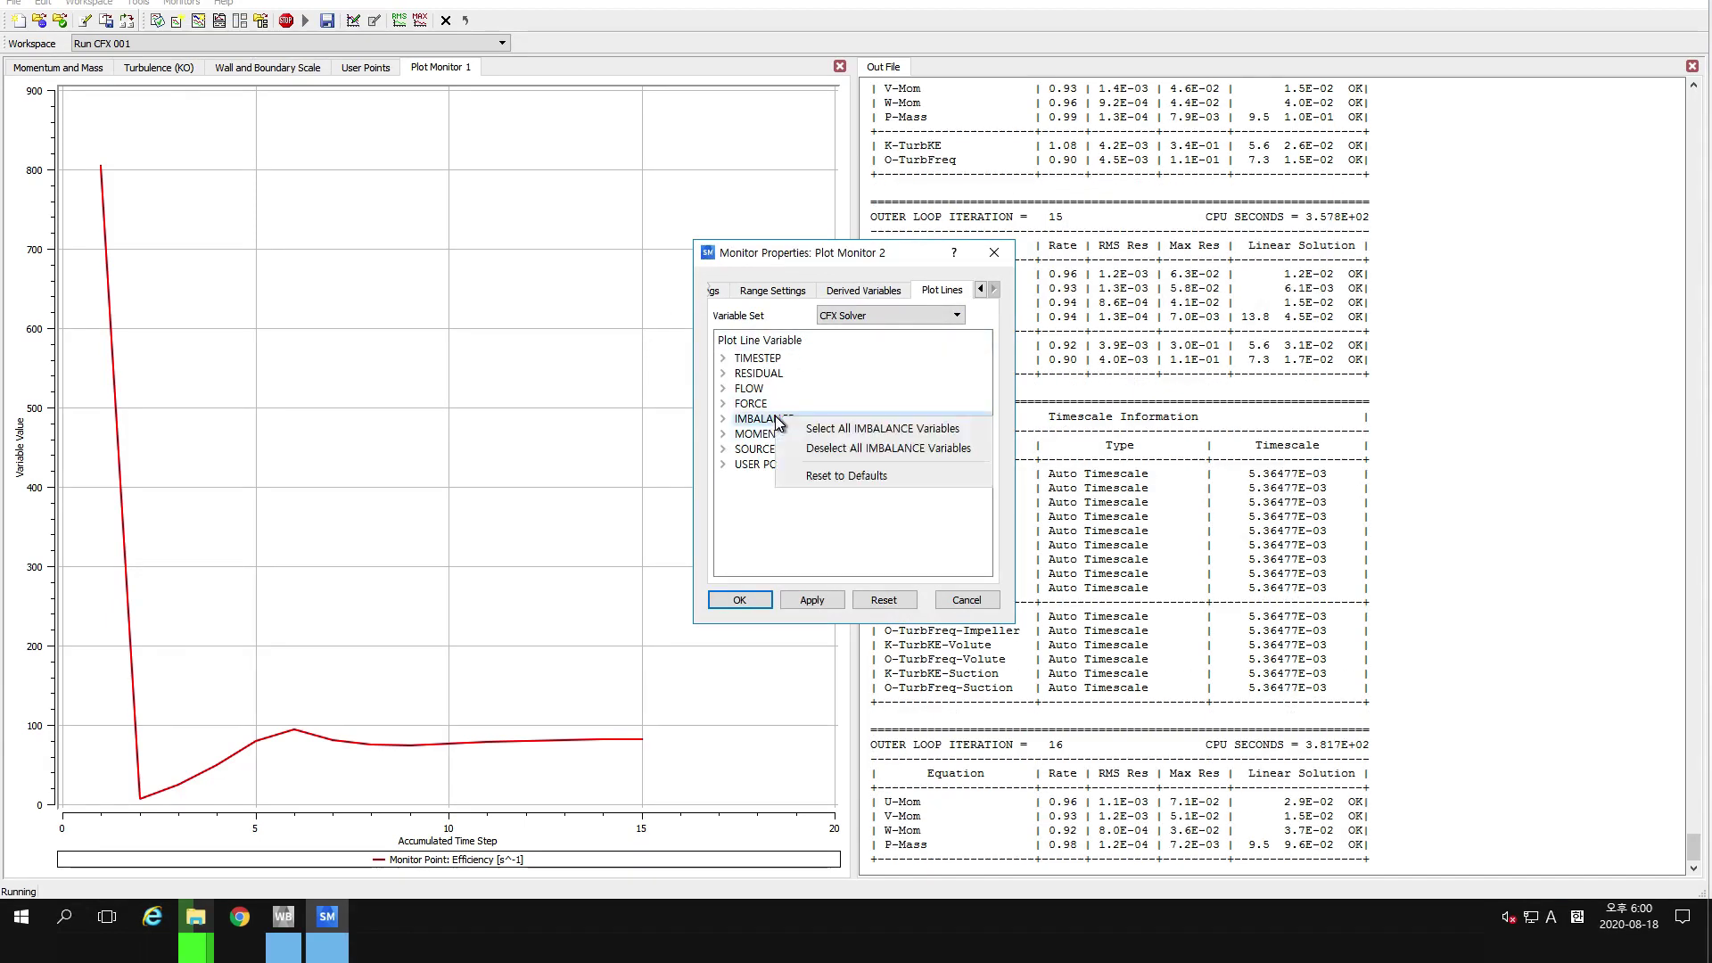
left_click(811, 431)
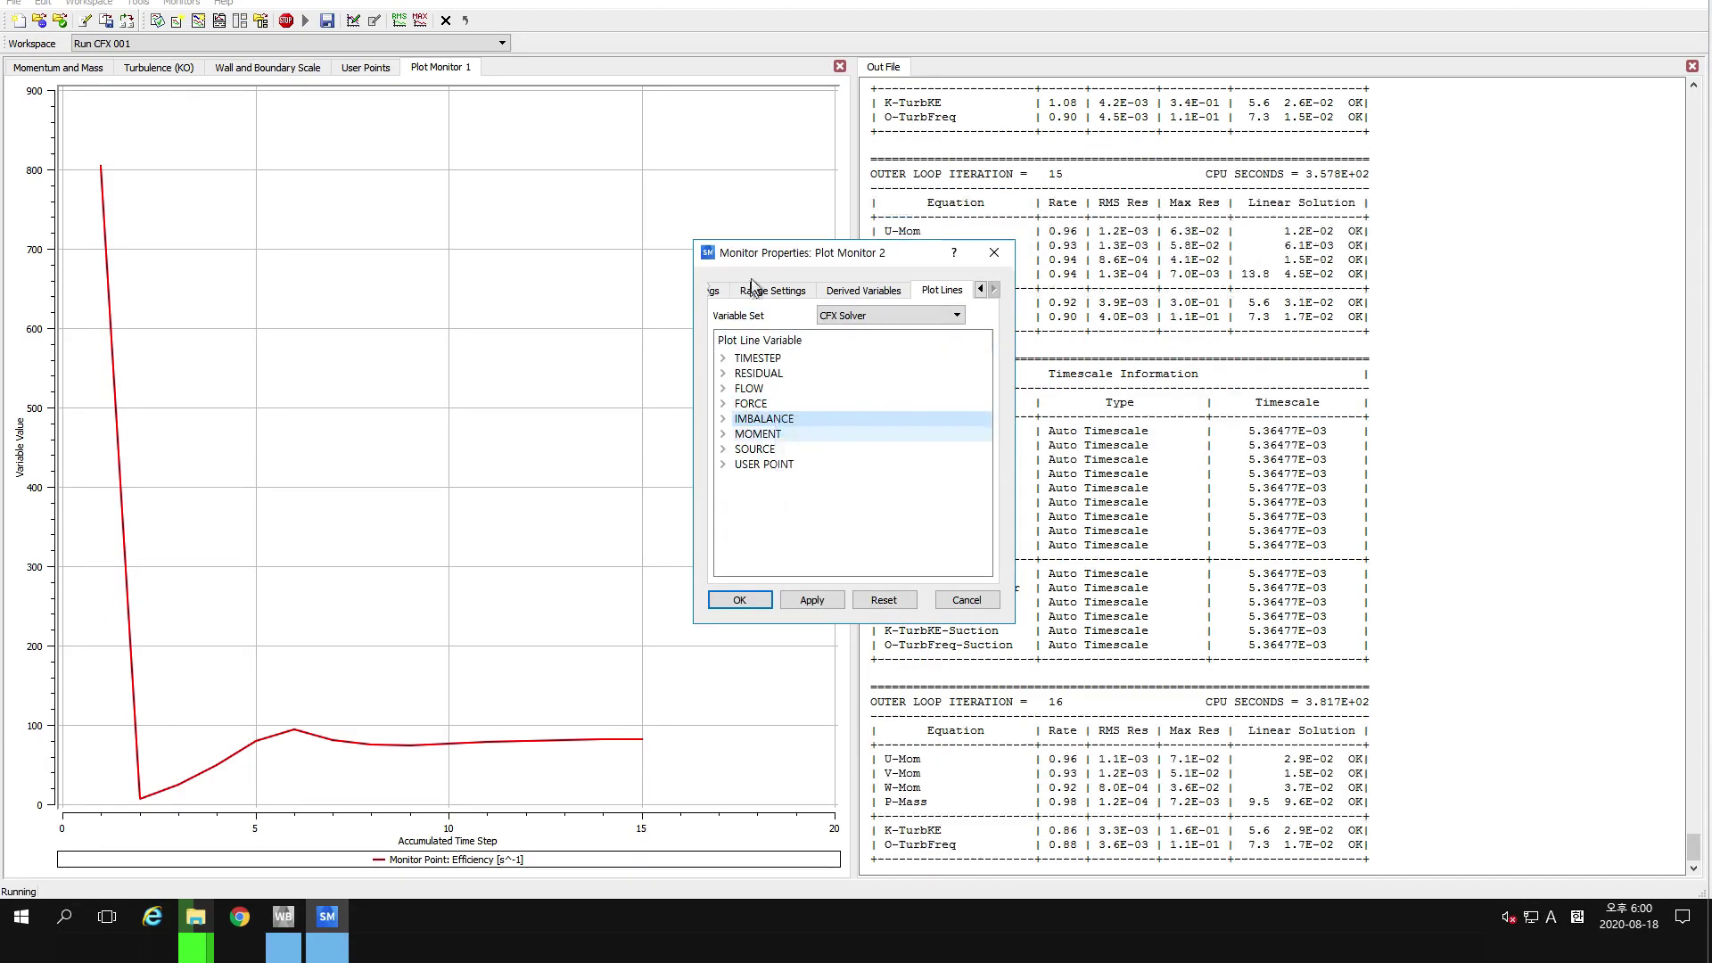
left_click(756, 605)
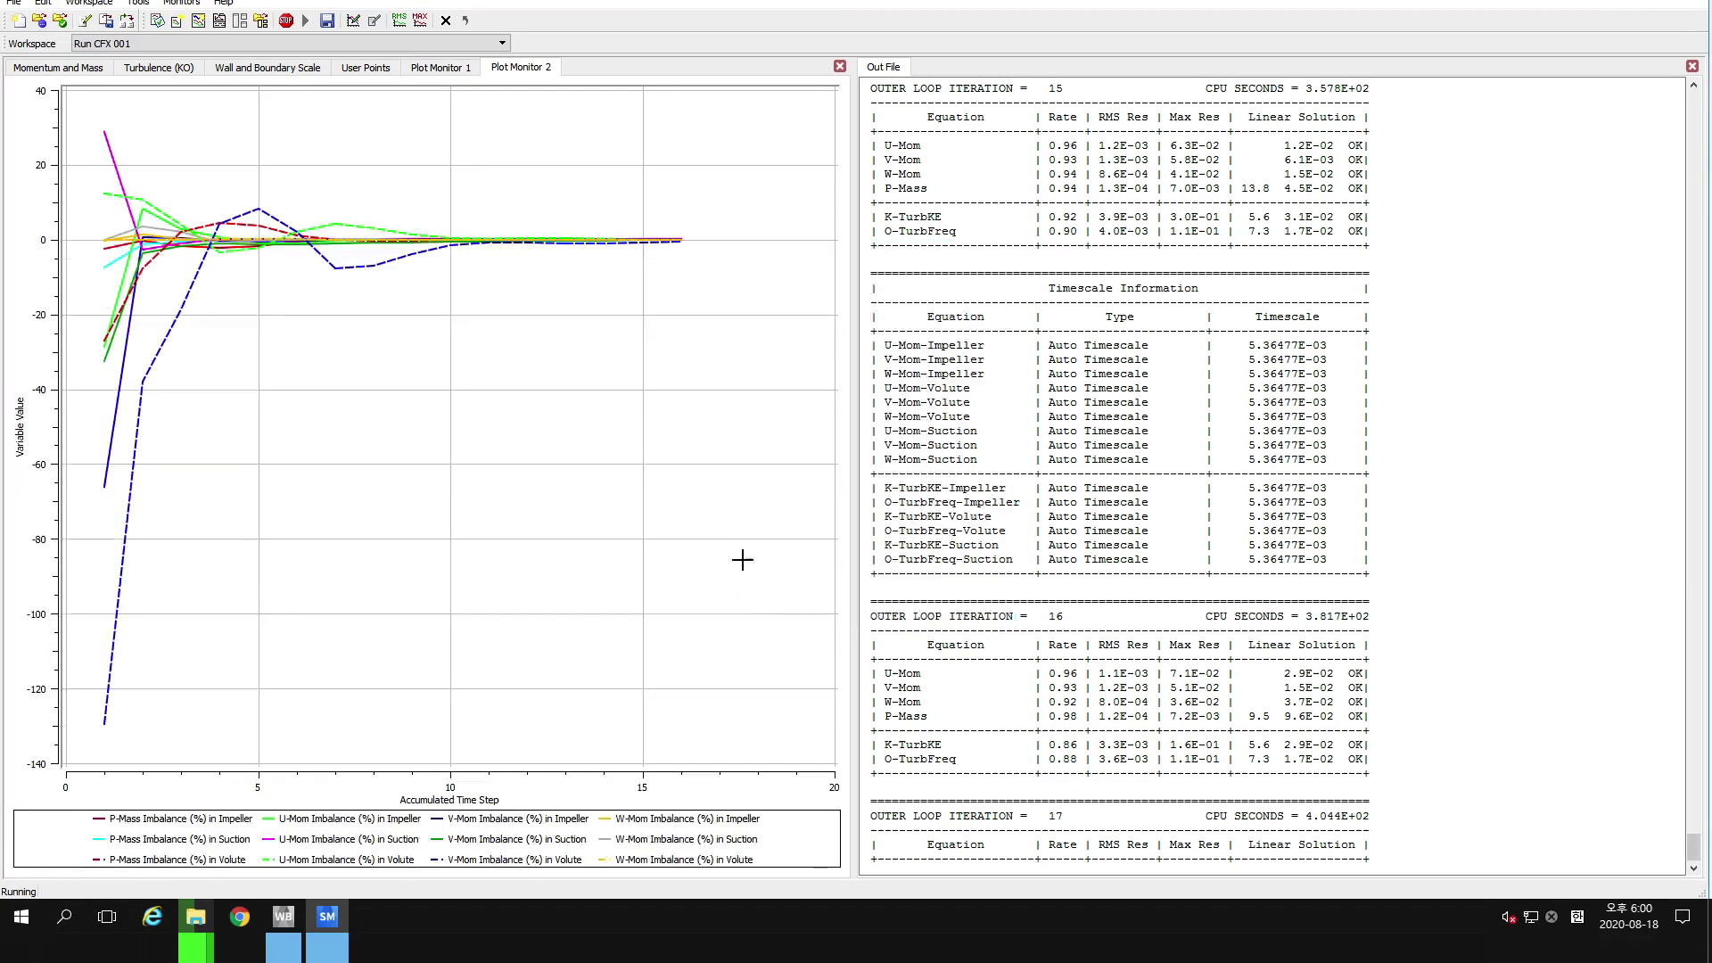
Apply a manual linear scale to the User Points Head plot with a lower bound of 85 and an upper bound of 95.
left_click(364, 68)
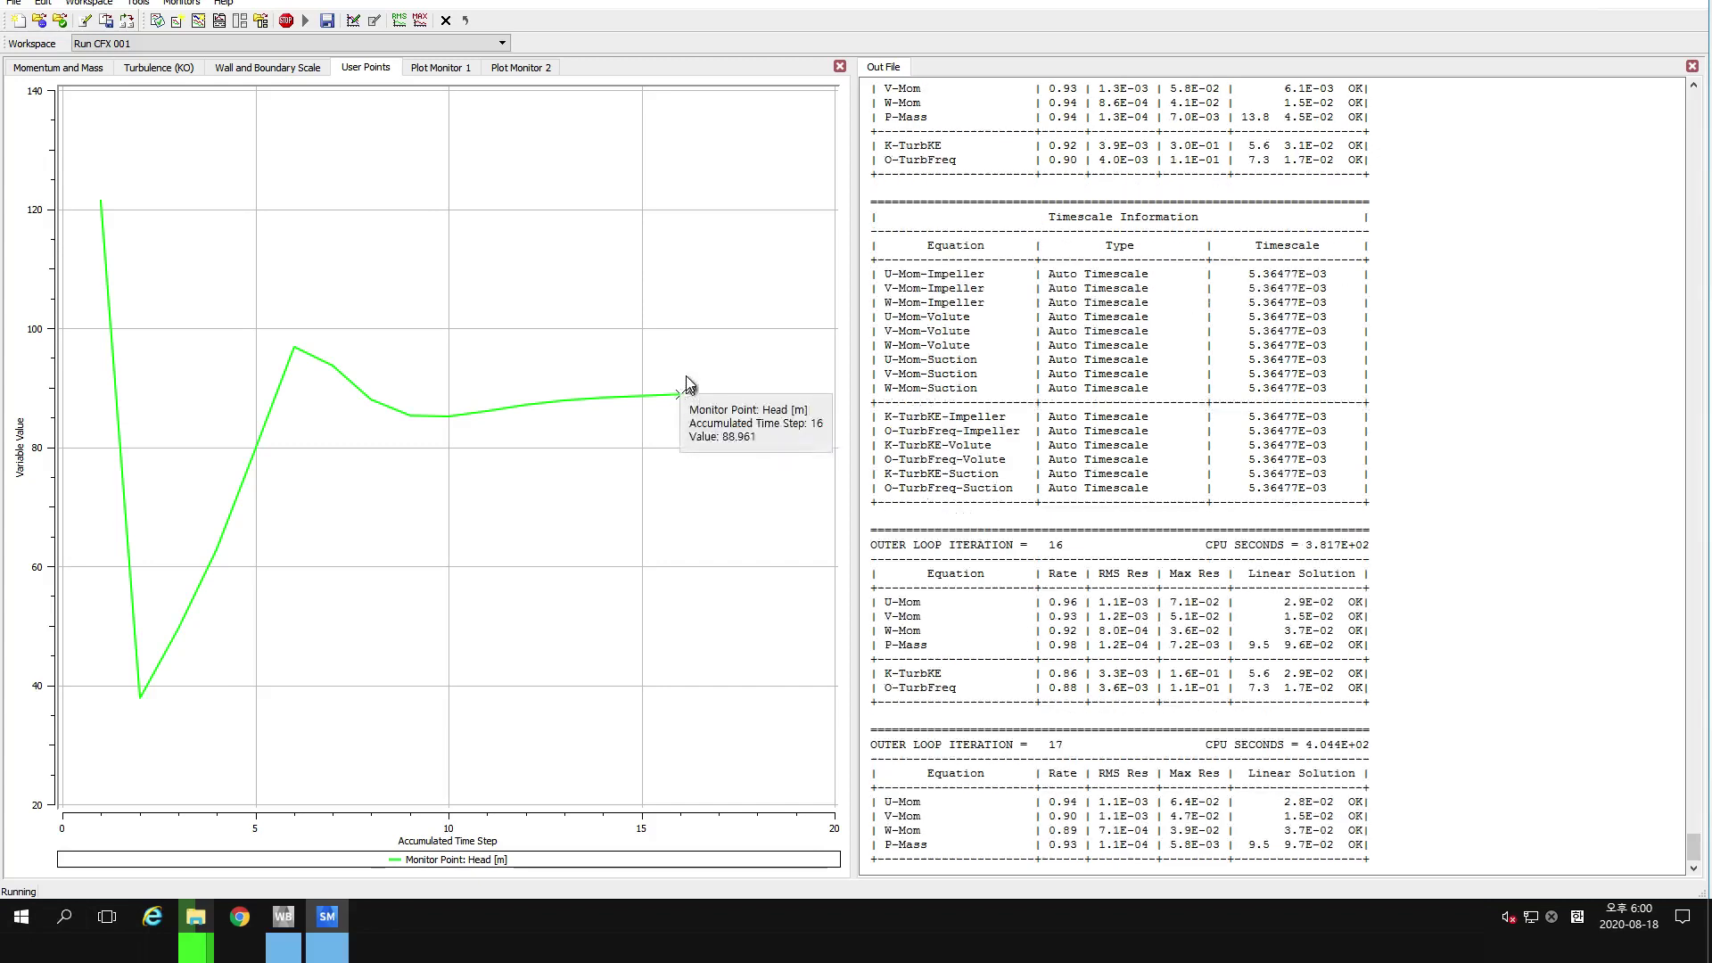
left_click(444, 71)
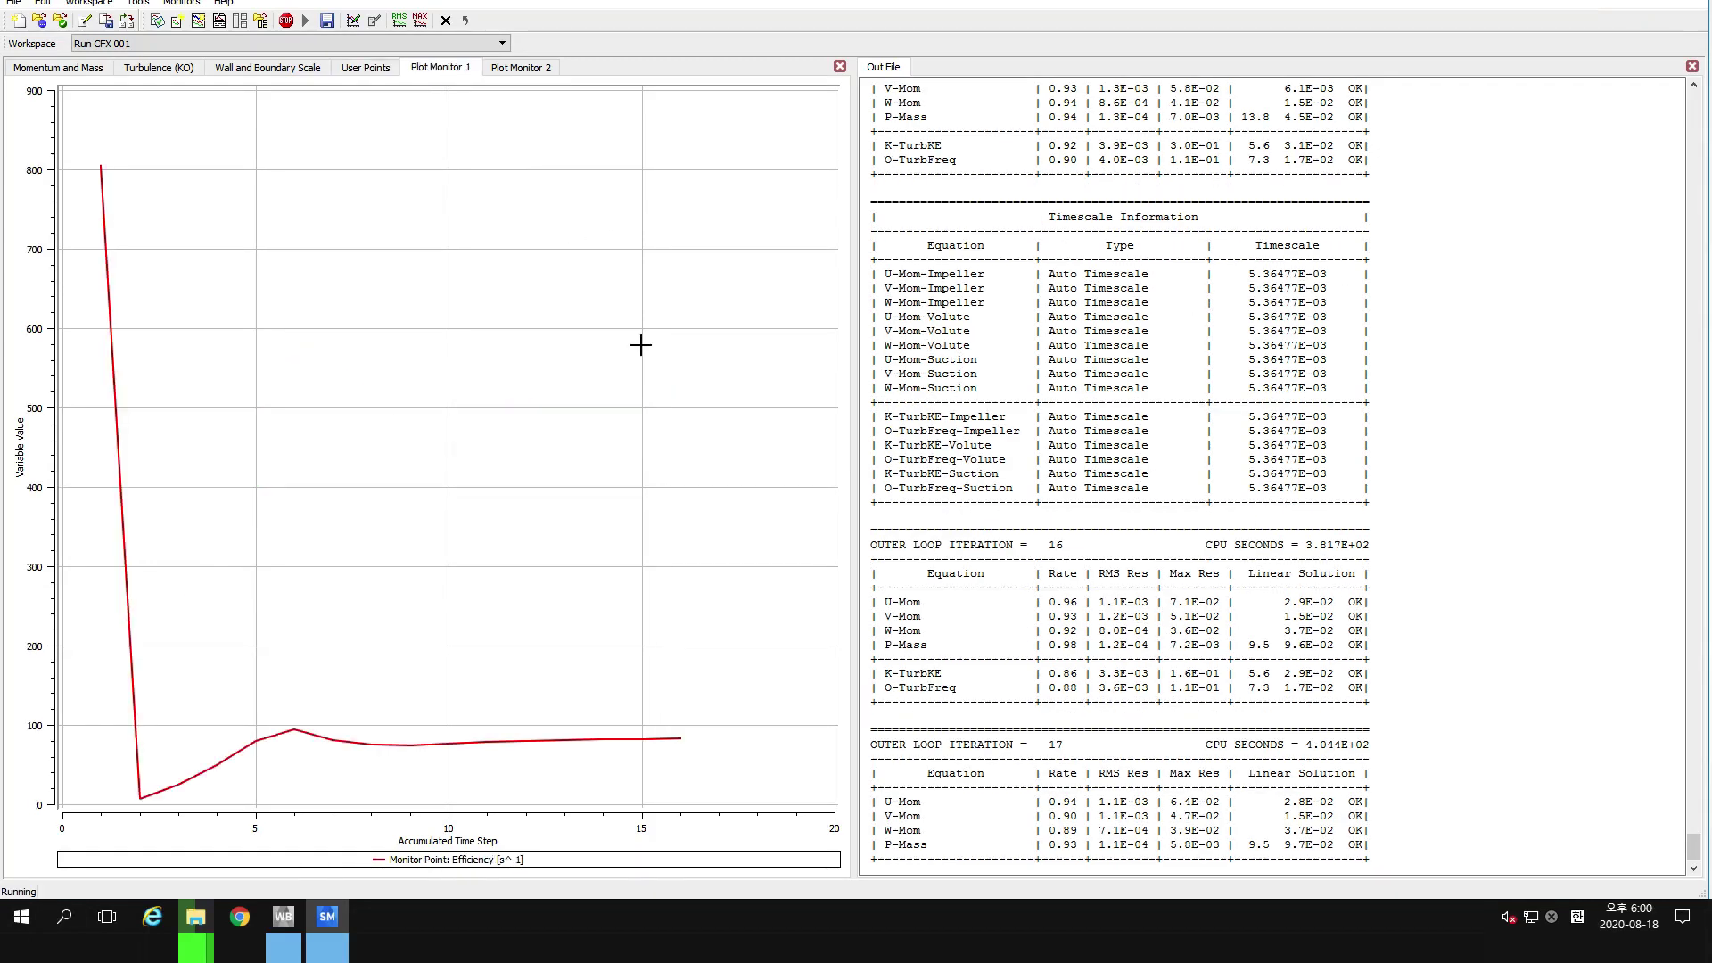
mouse_move(685, 737)
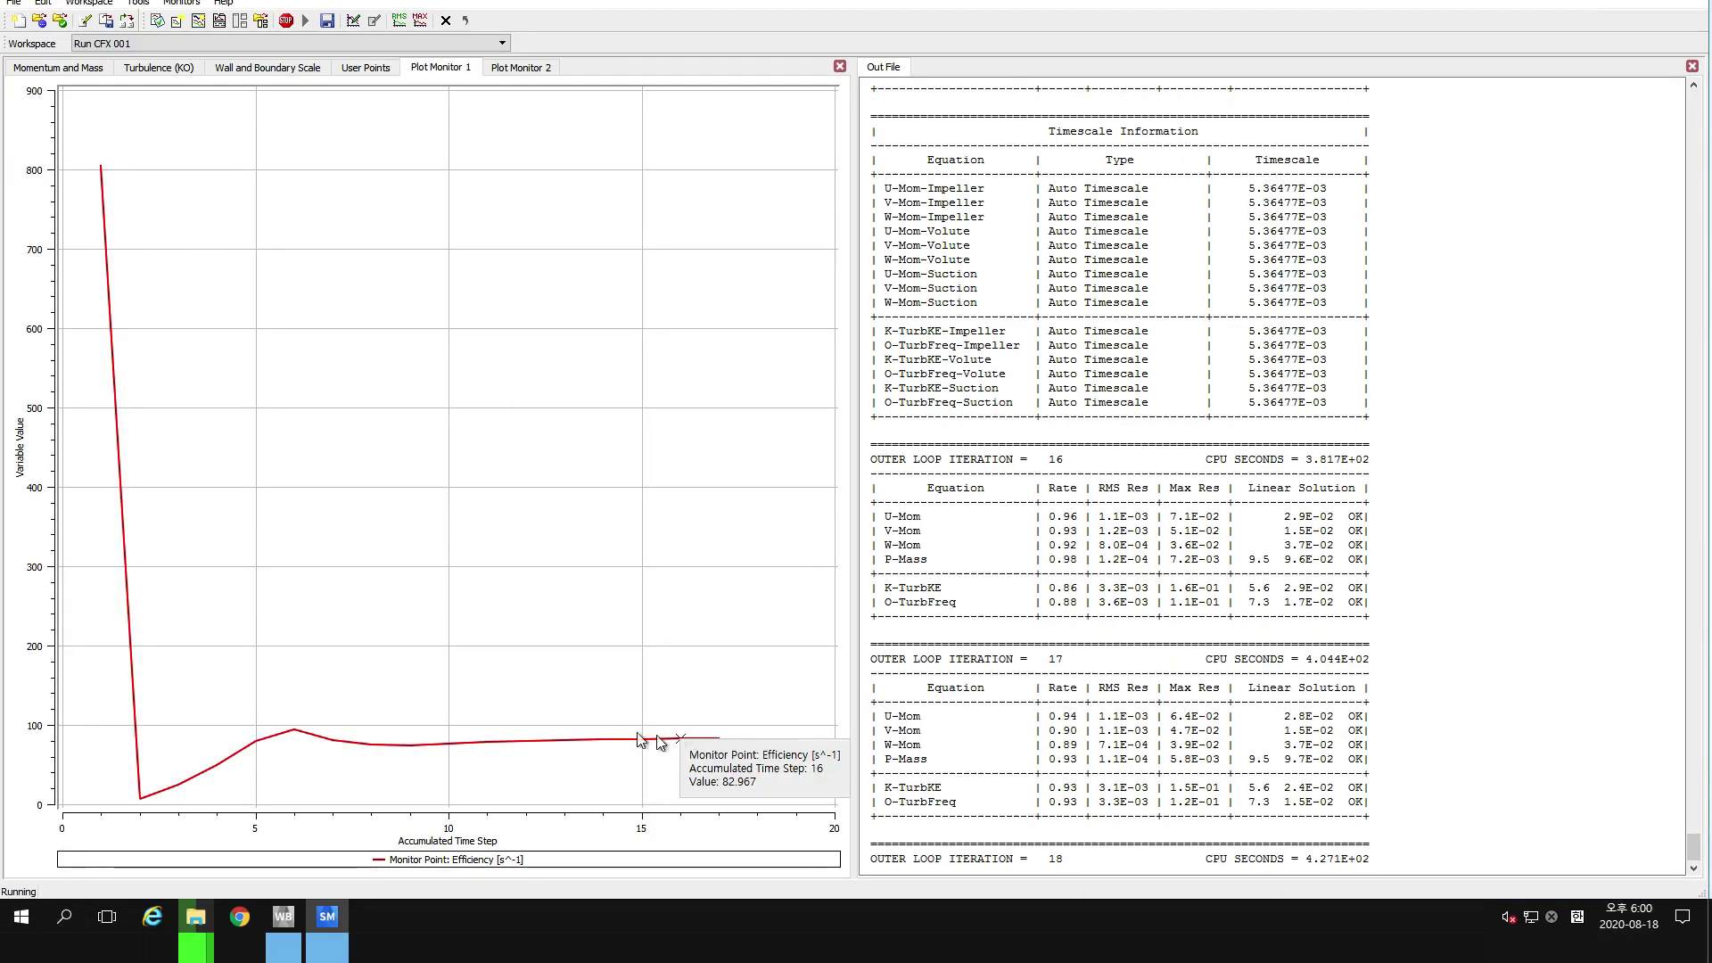
left_click(372, 71)
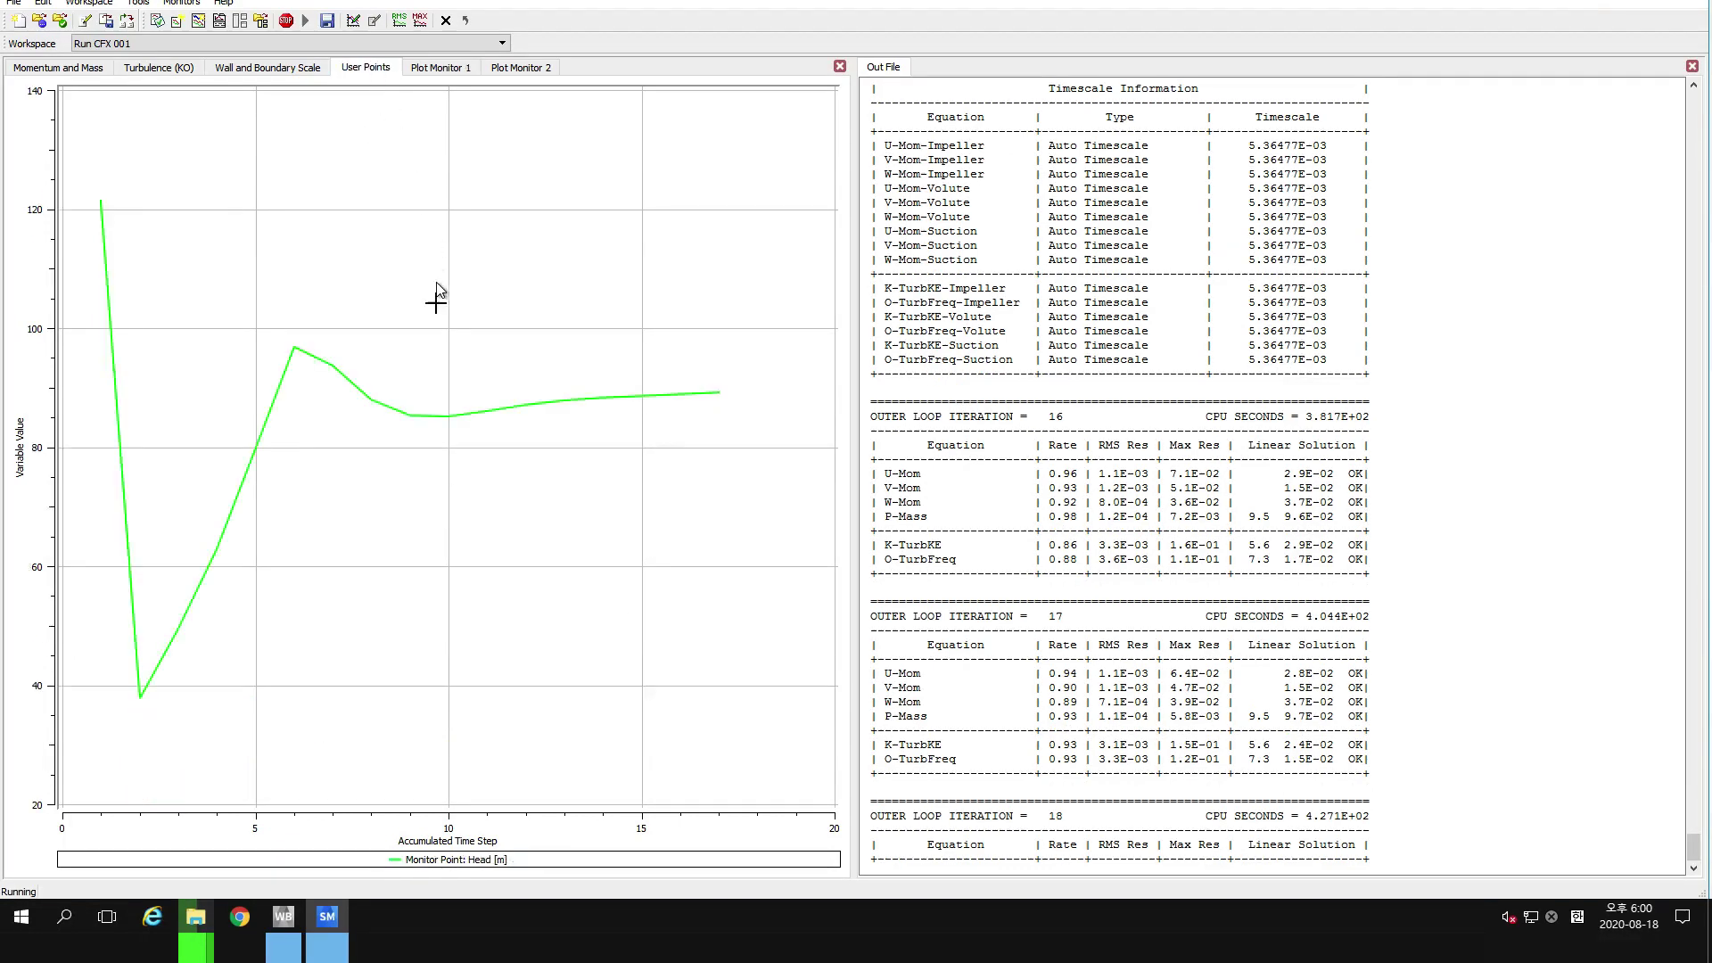
right_click(595, 347)
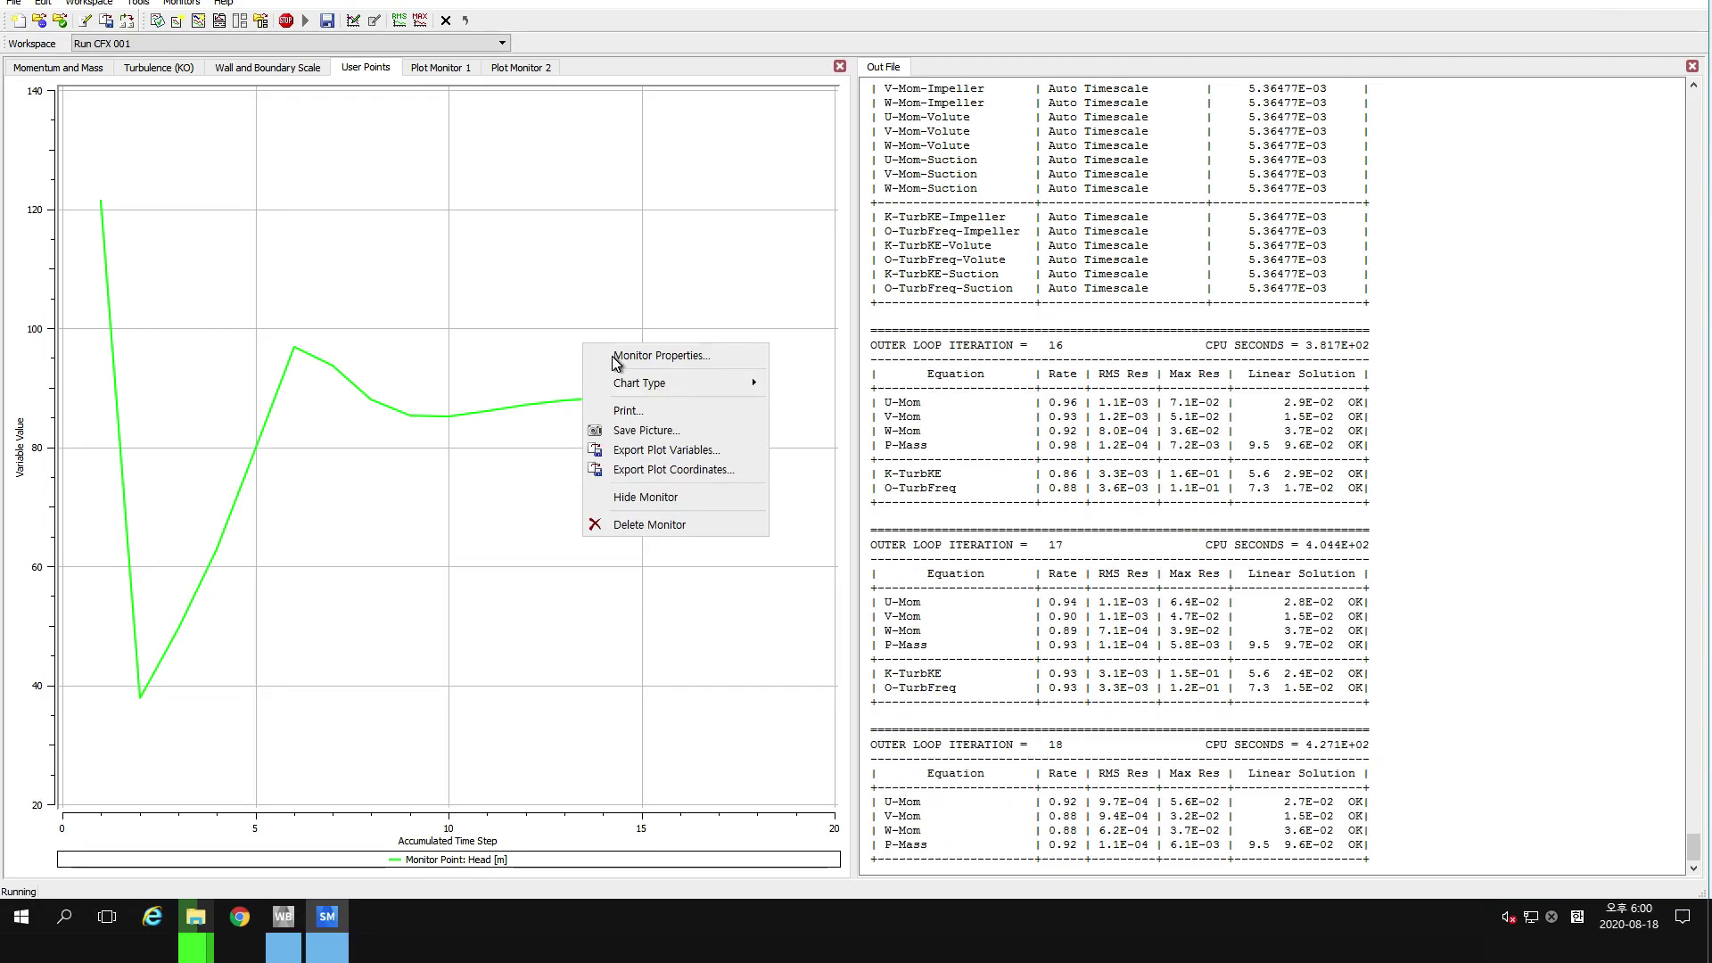
left_click(616, 357)
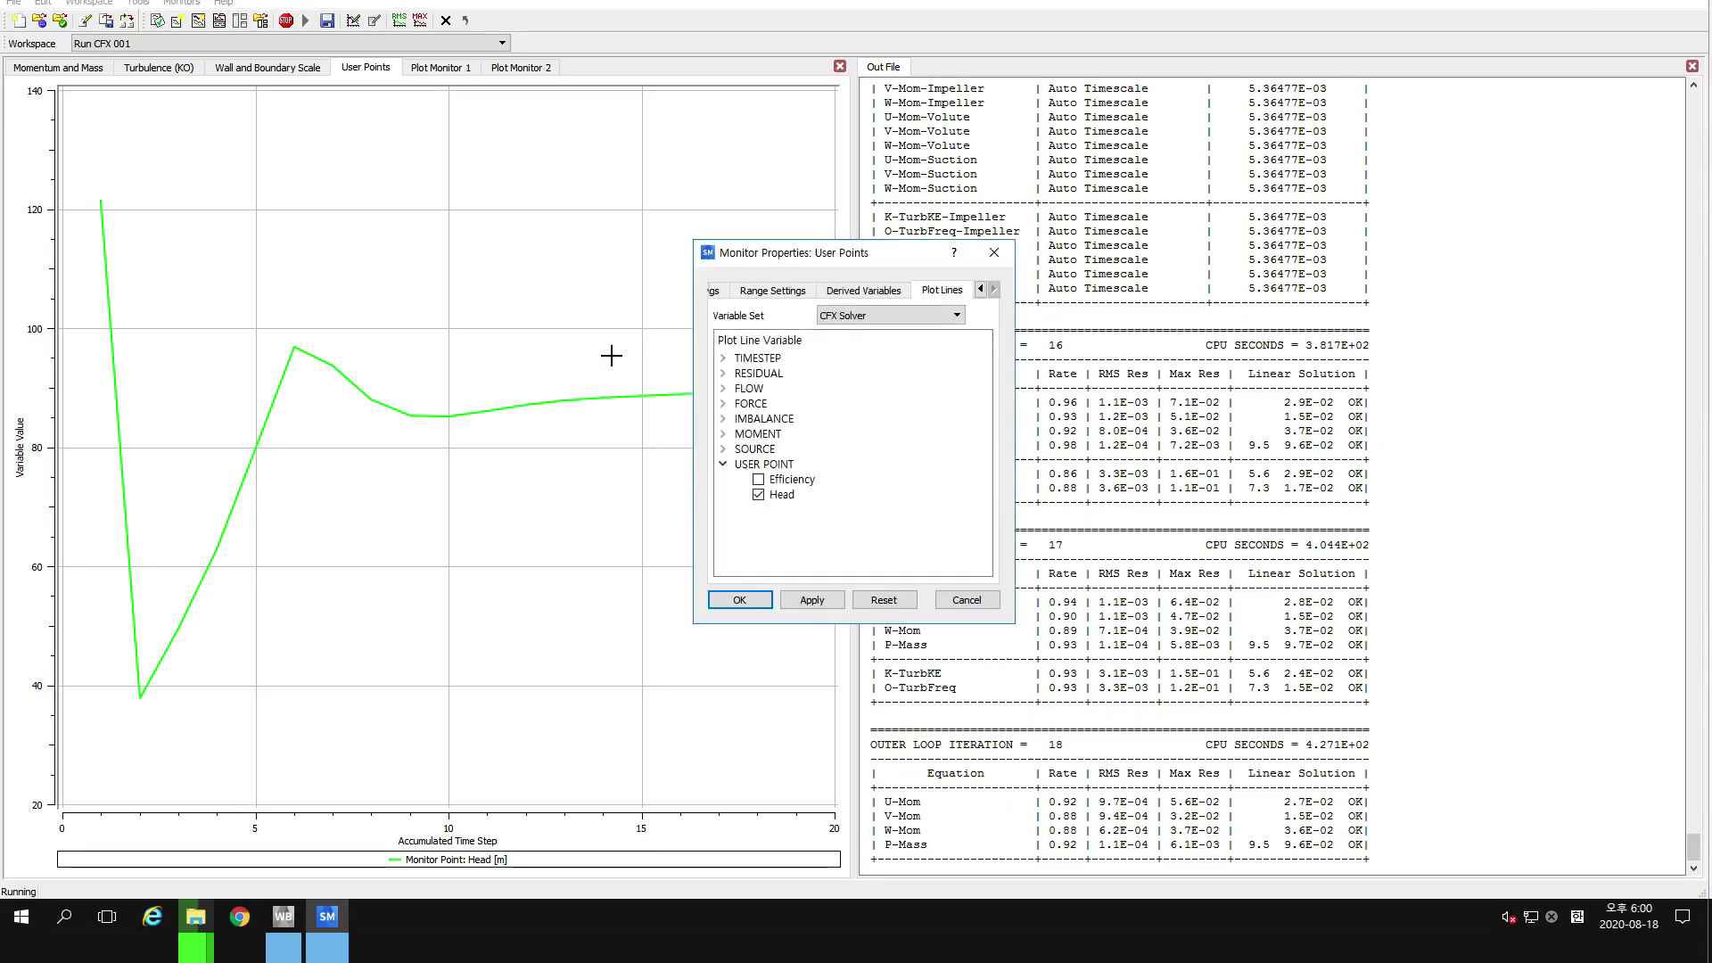
left_click(756, 293)
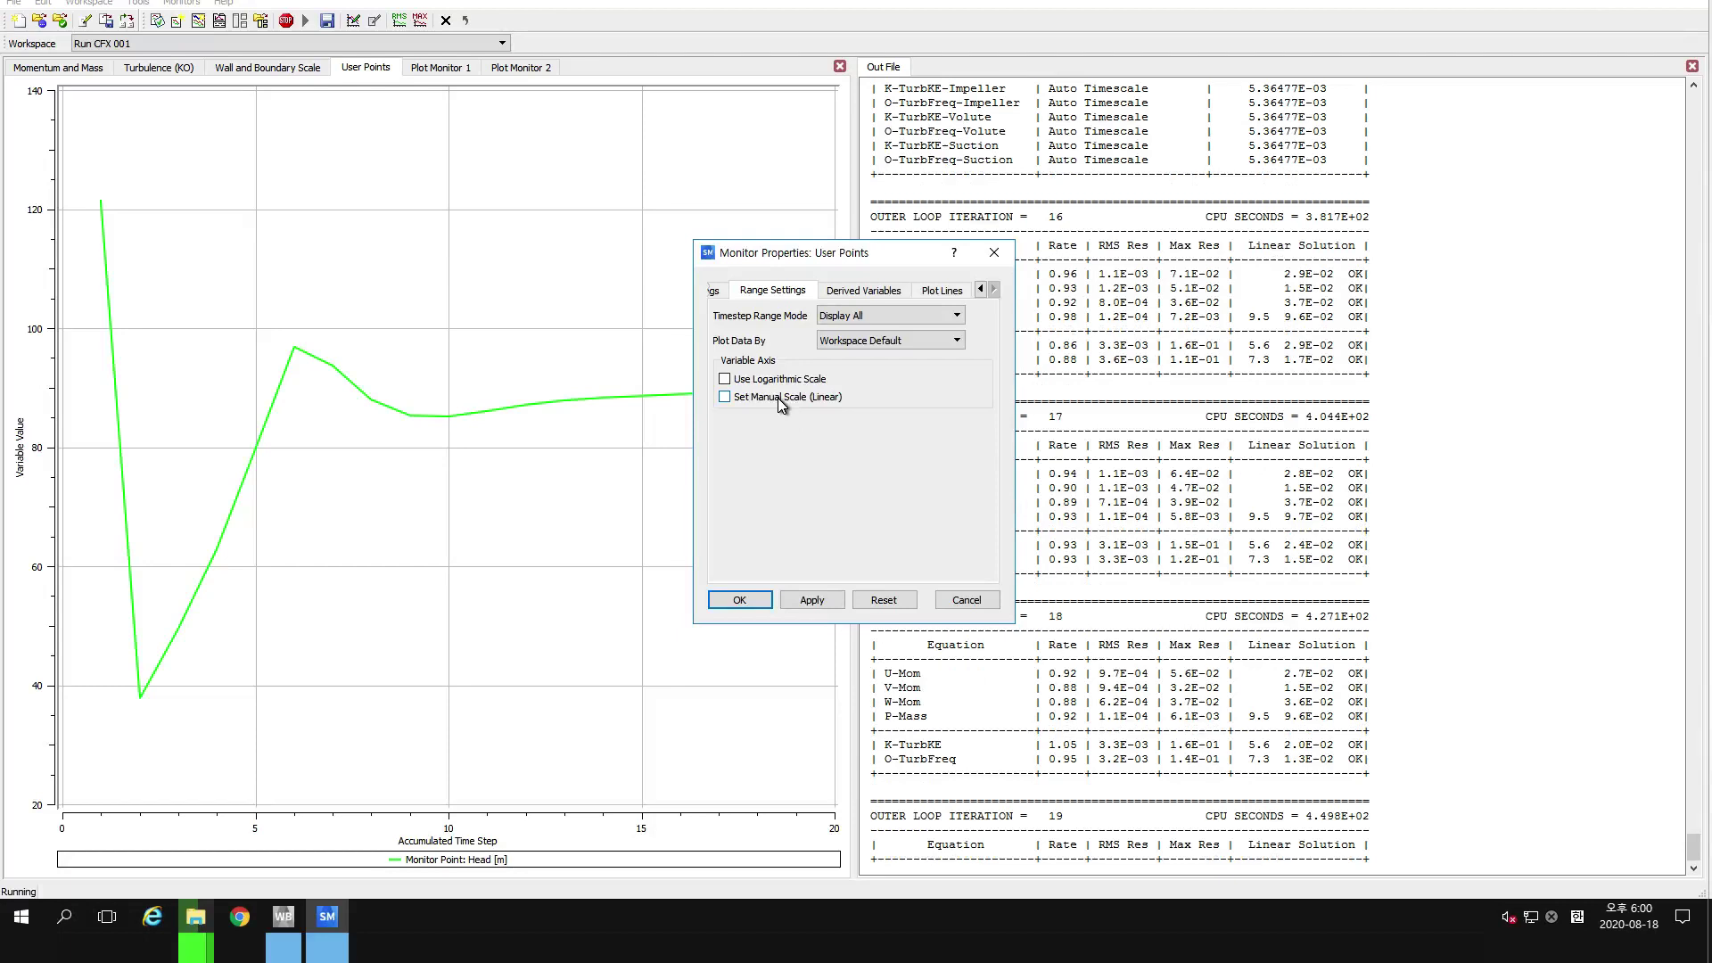
left_click(778, 398)
triple_click(840, 419)
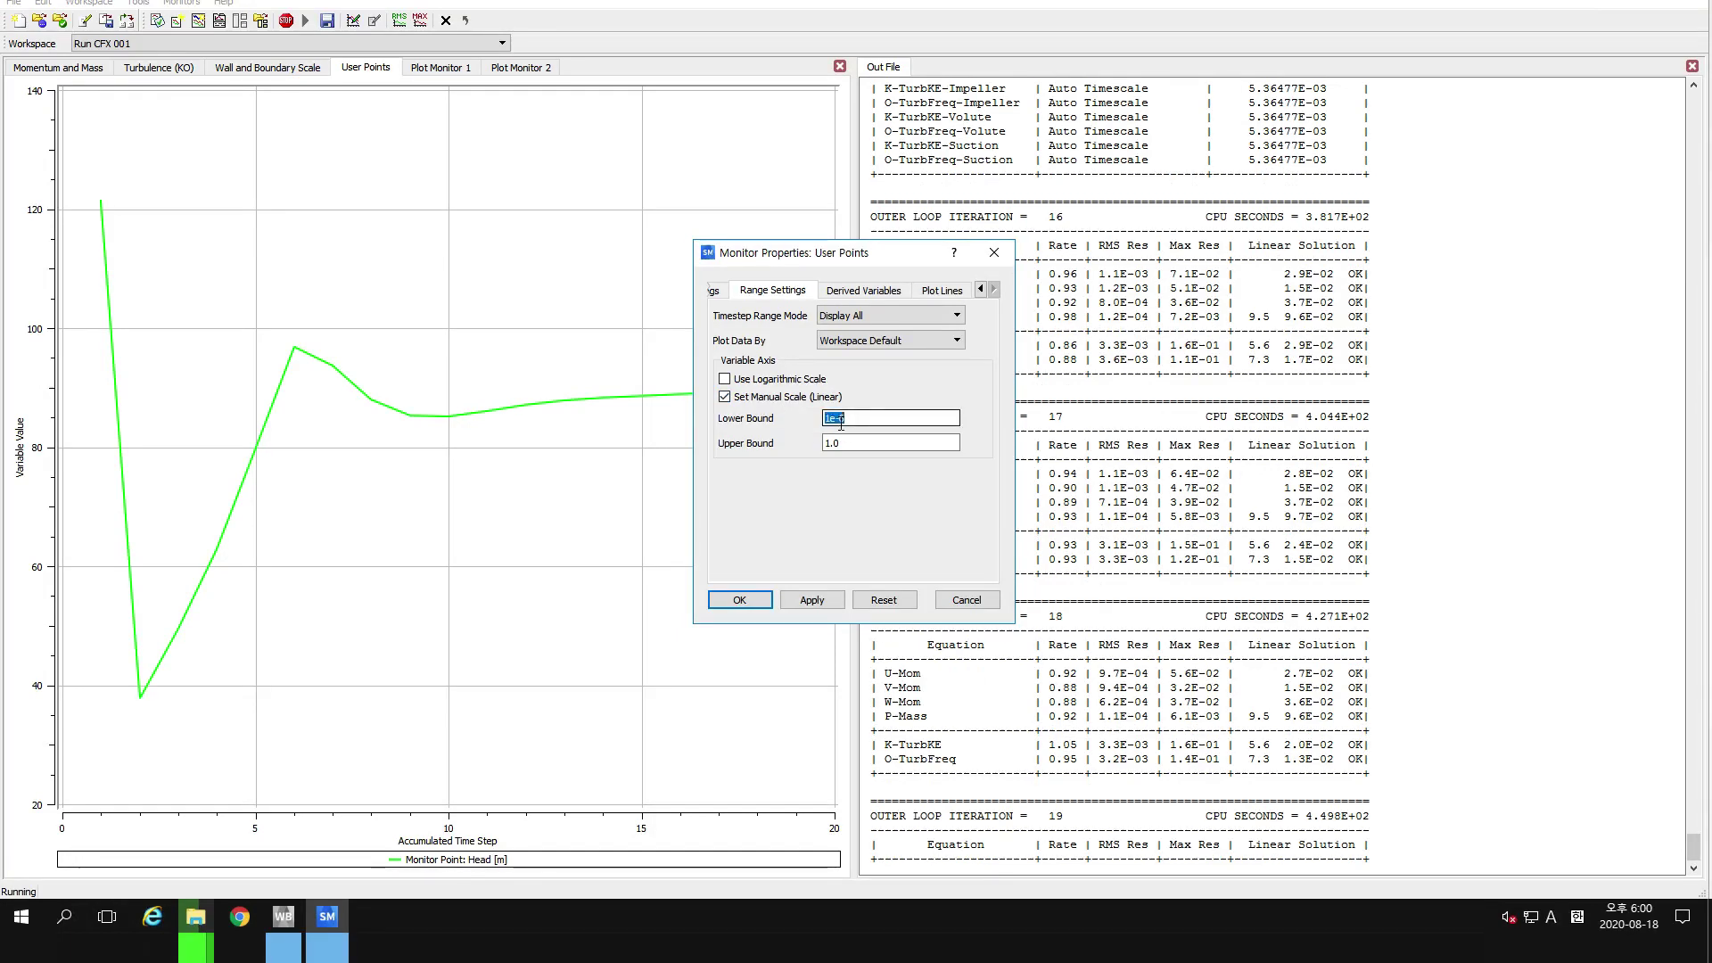
type("85")
triple_click(842, 441)
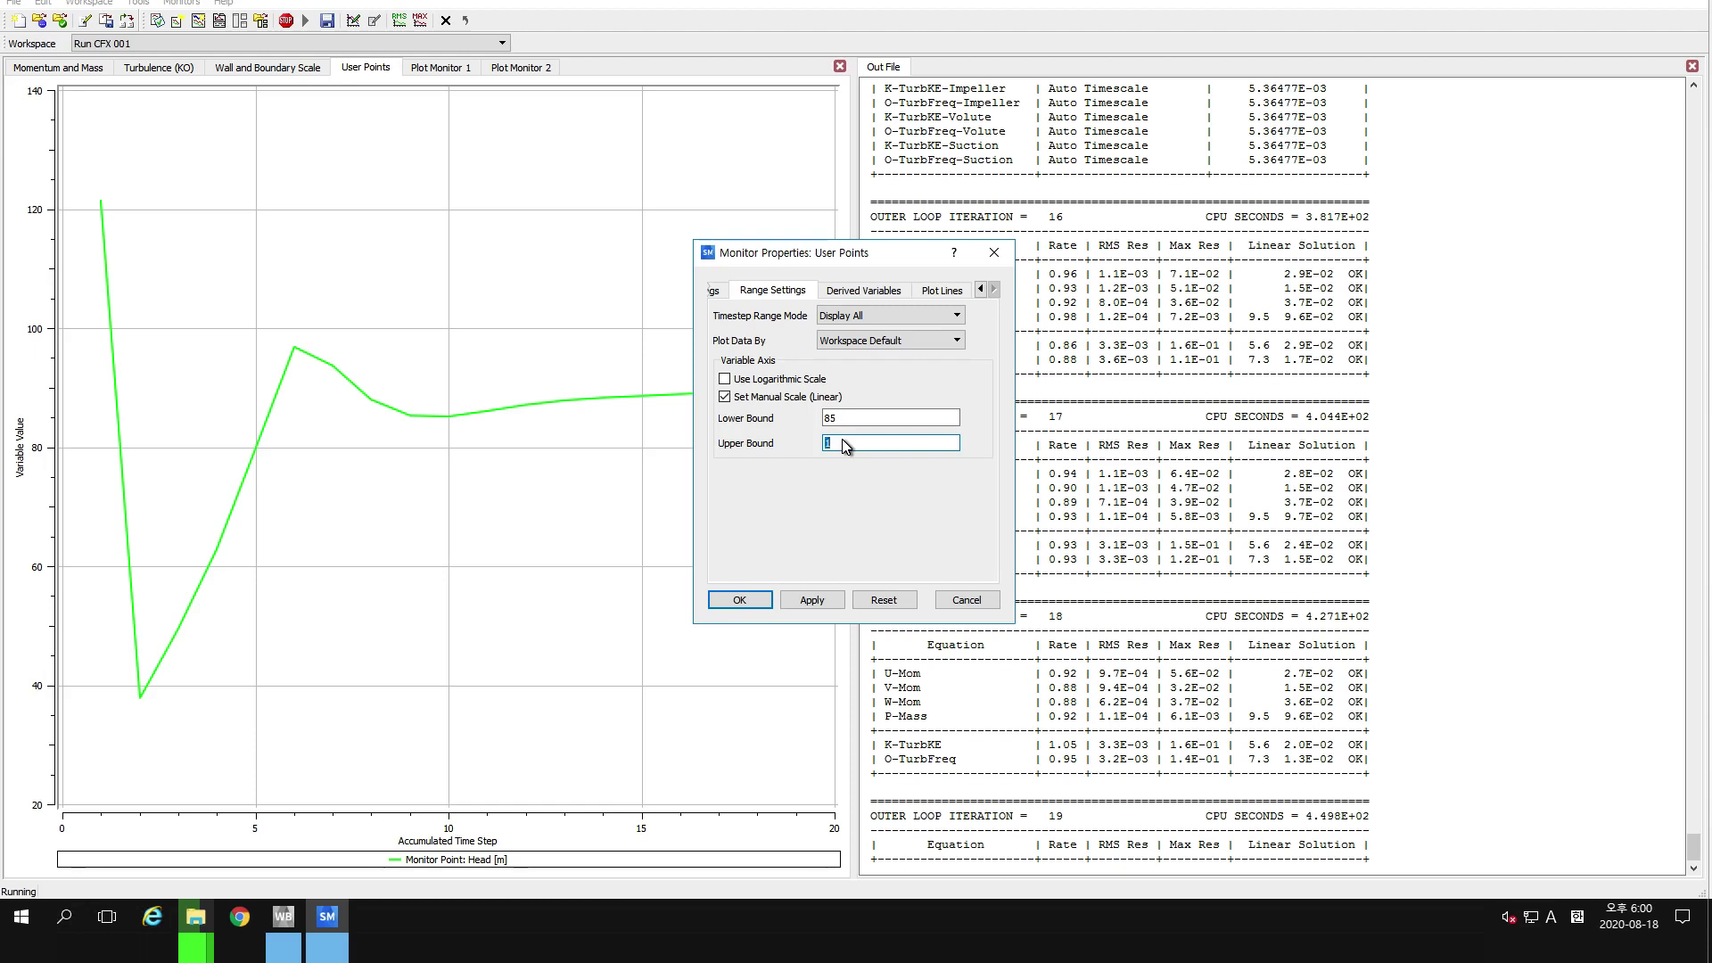
type("95")
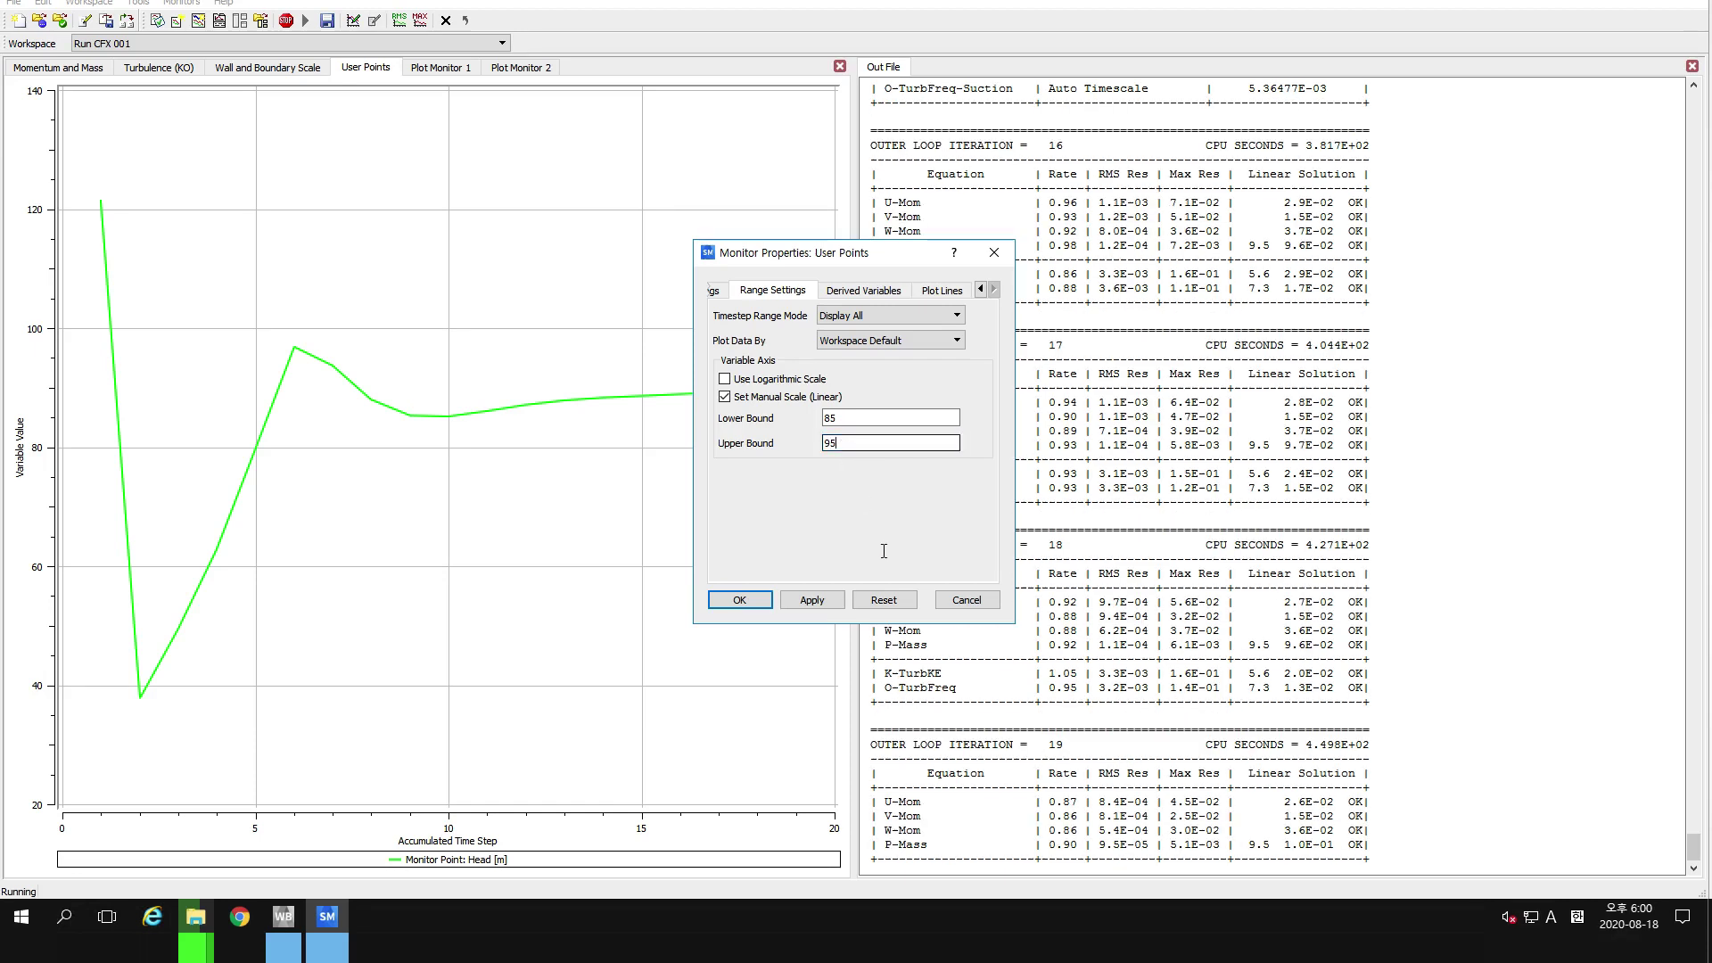
left_click(812, 600)
left_click(758, 600)
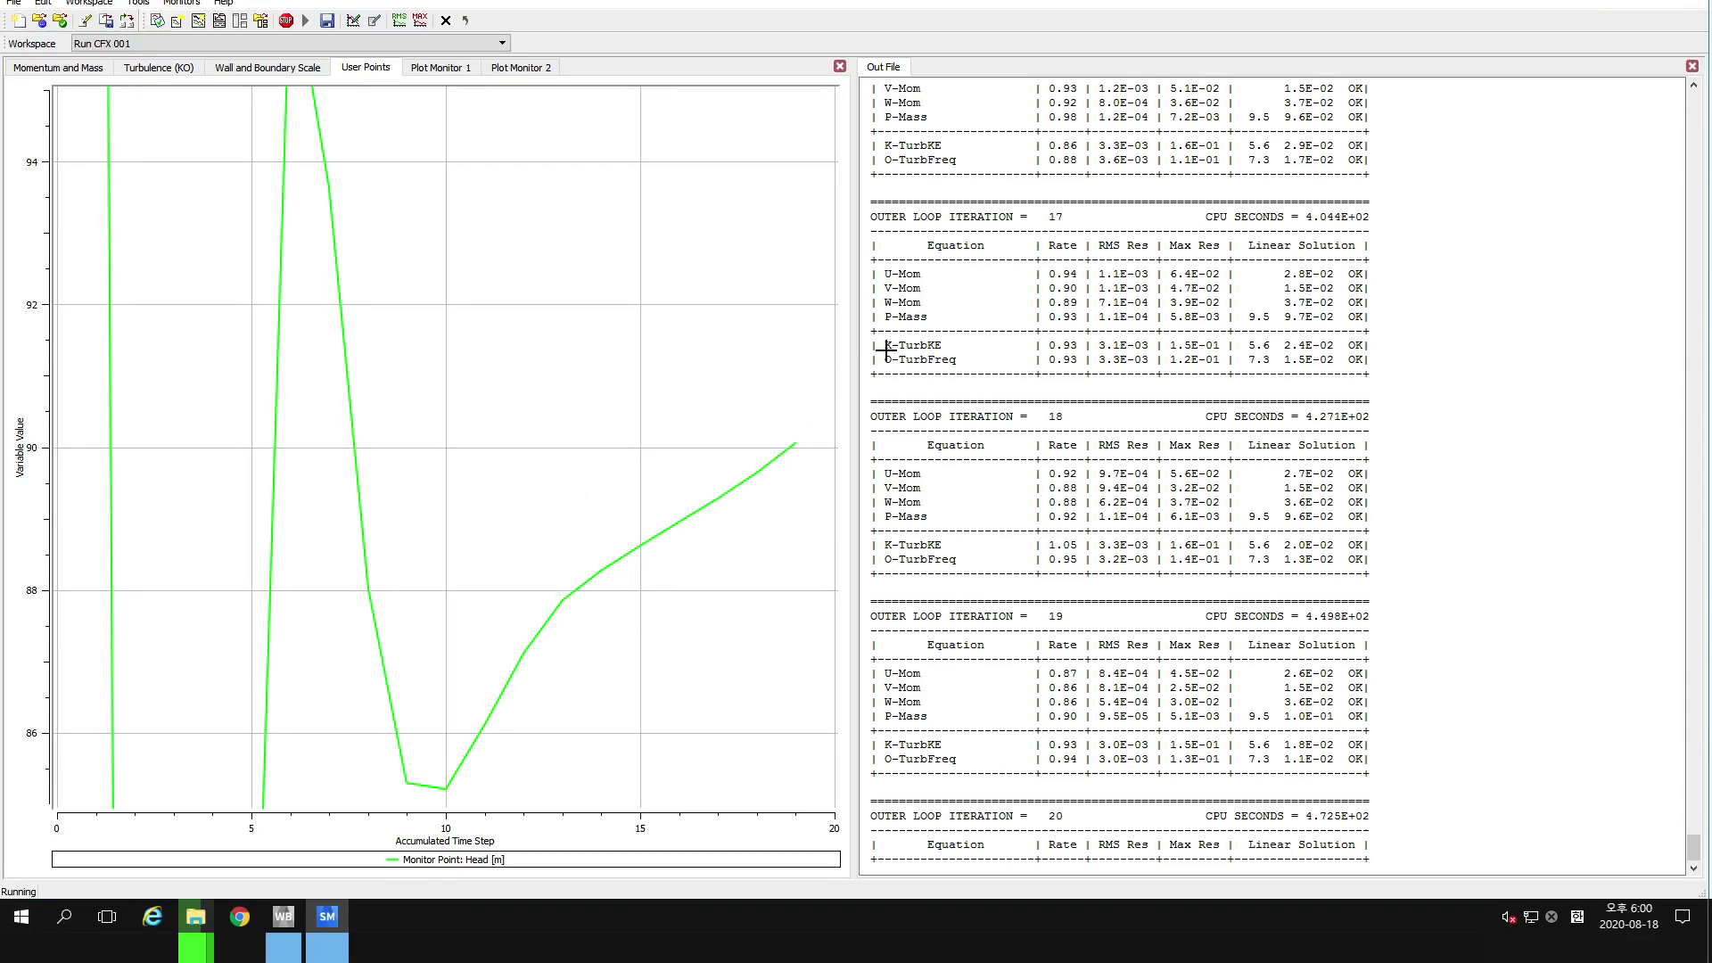
Apply a manual linear scale to the Efficiency plot in Plot Monitor 1 with a lower bound of 80 and an upper bound of 95.
left_click(95, 69)
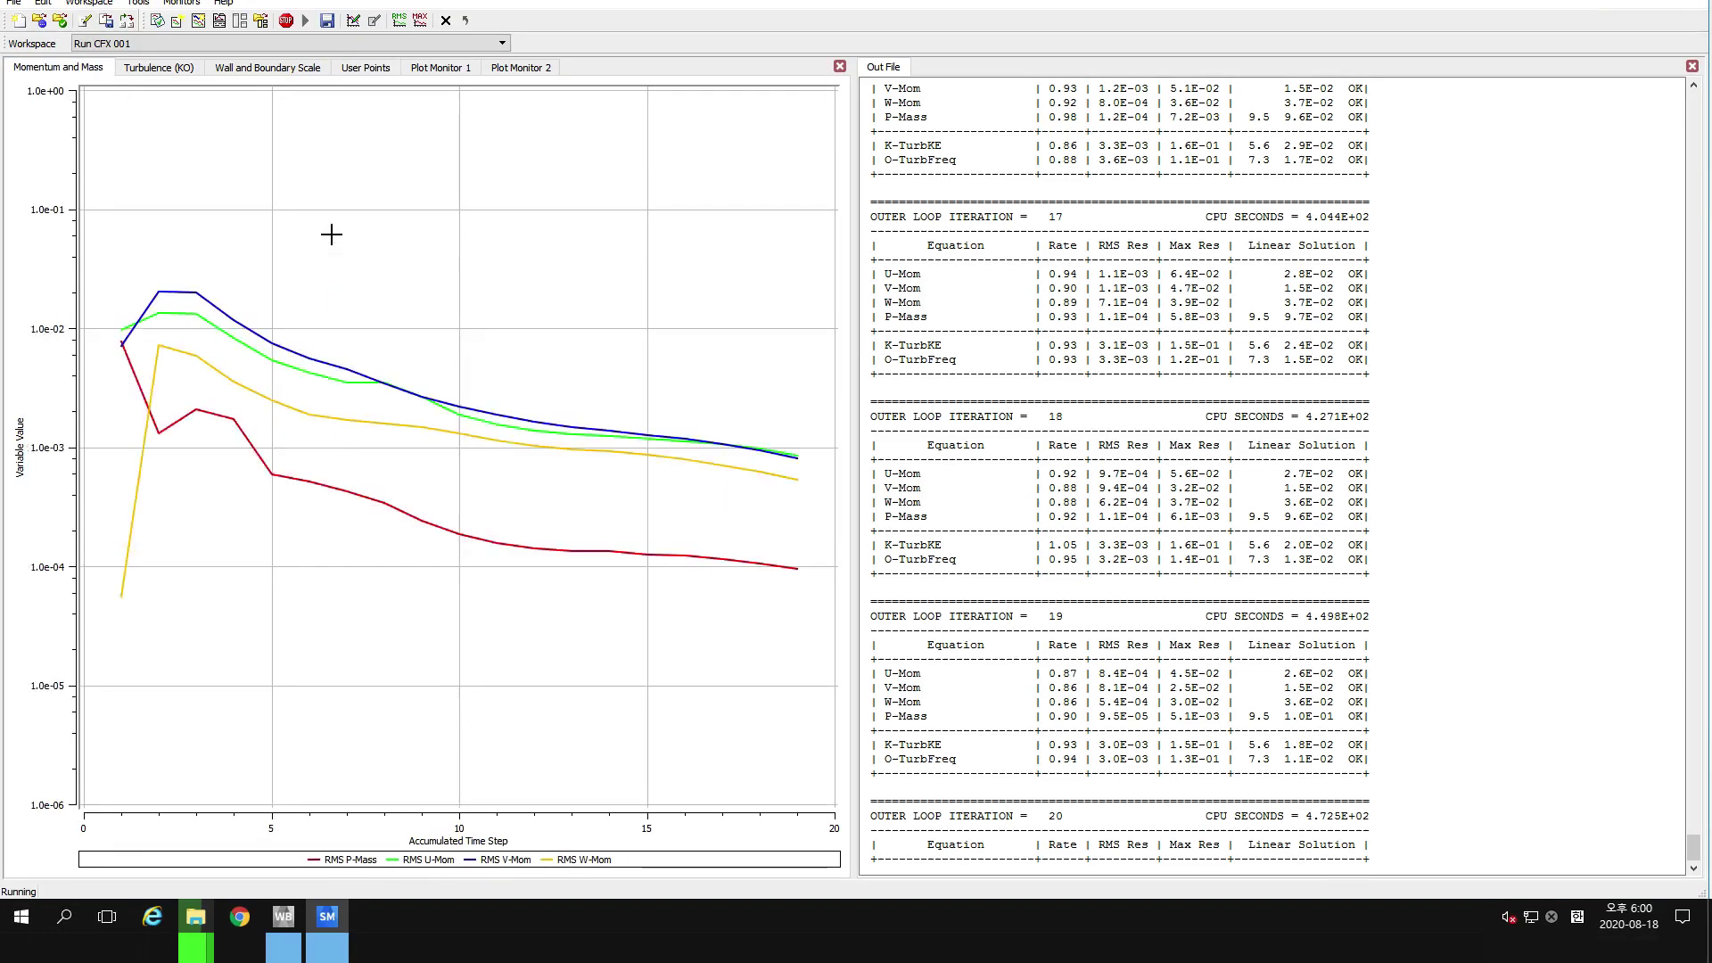
left_click(379, 73)
left_click(425, 74)
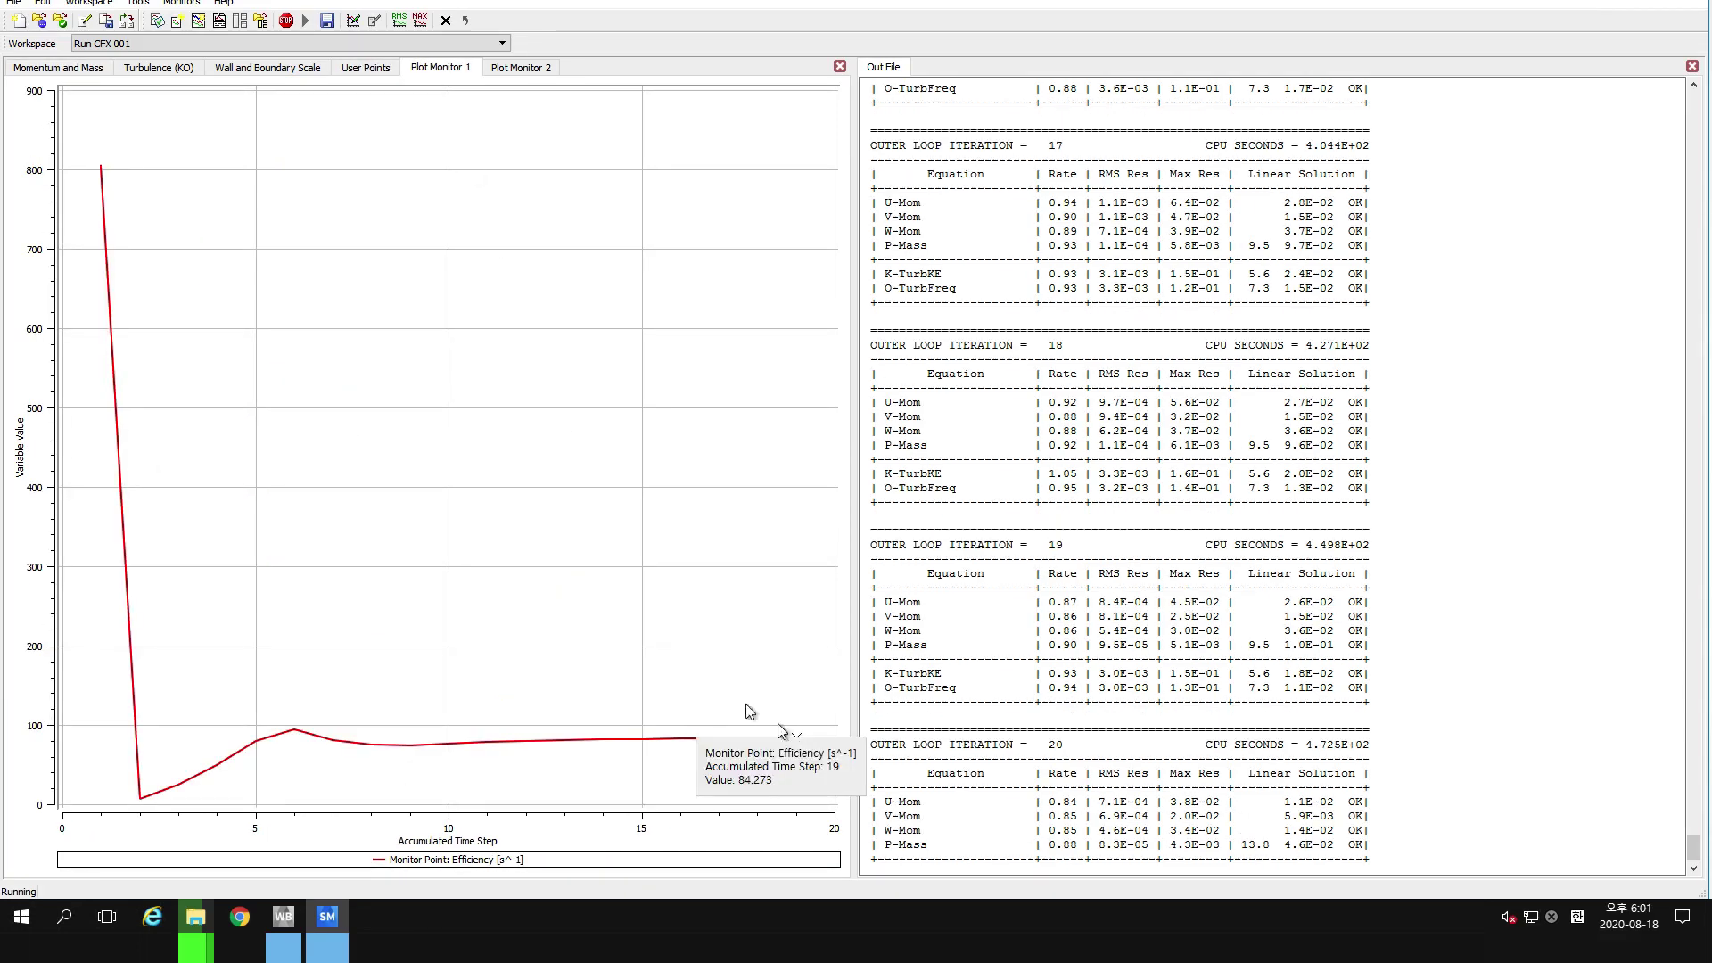
right_click(625, 605)
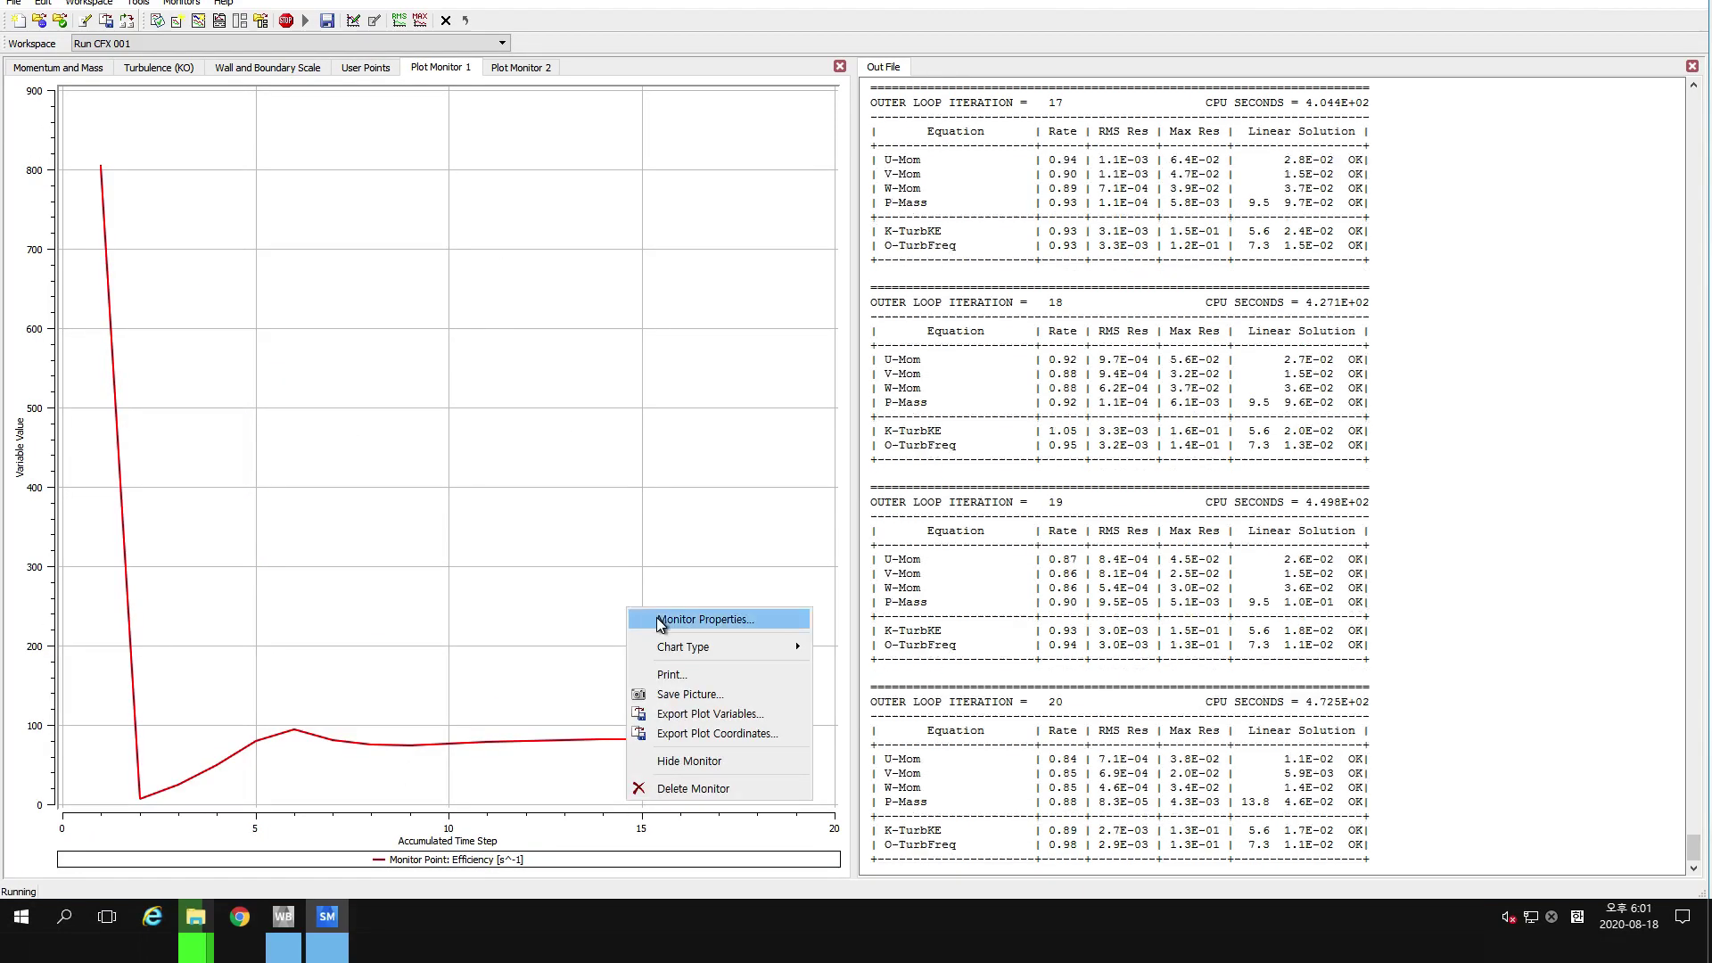
left_click(661, 620)
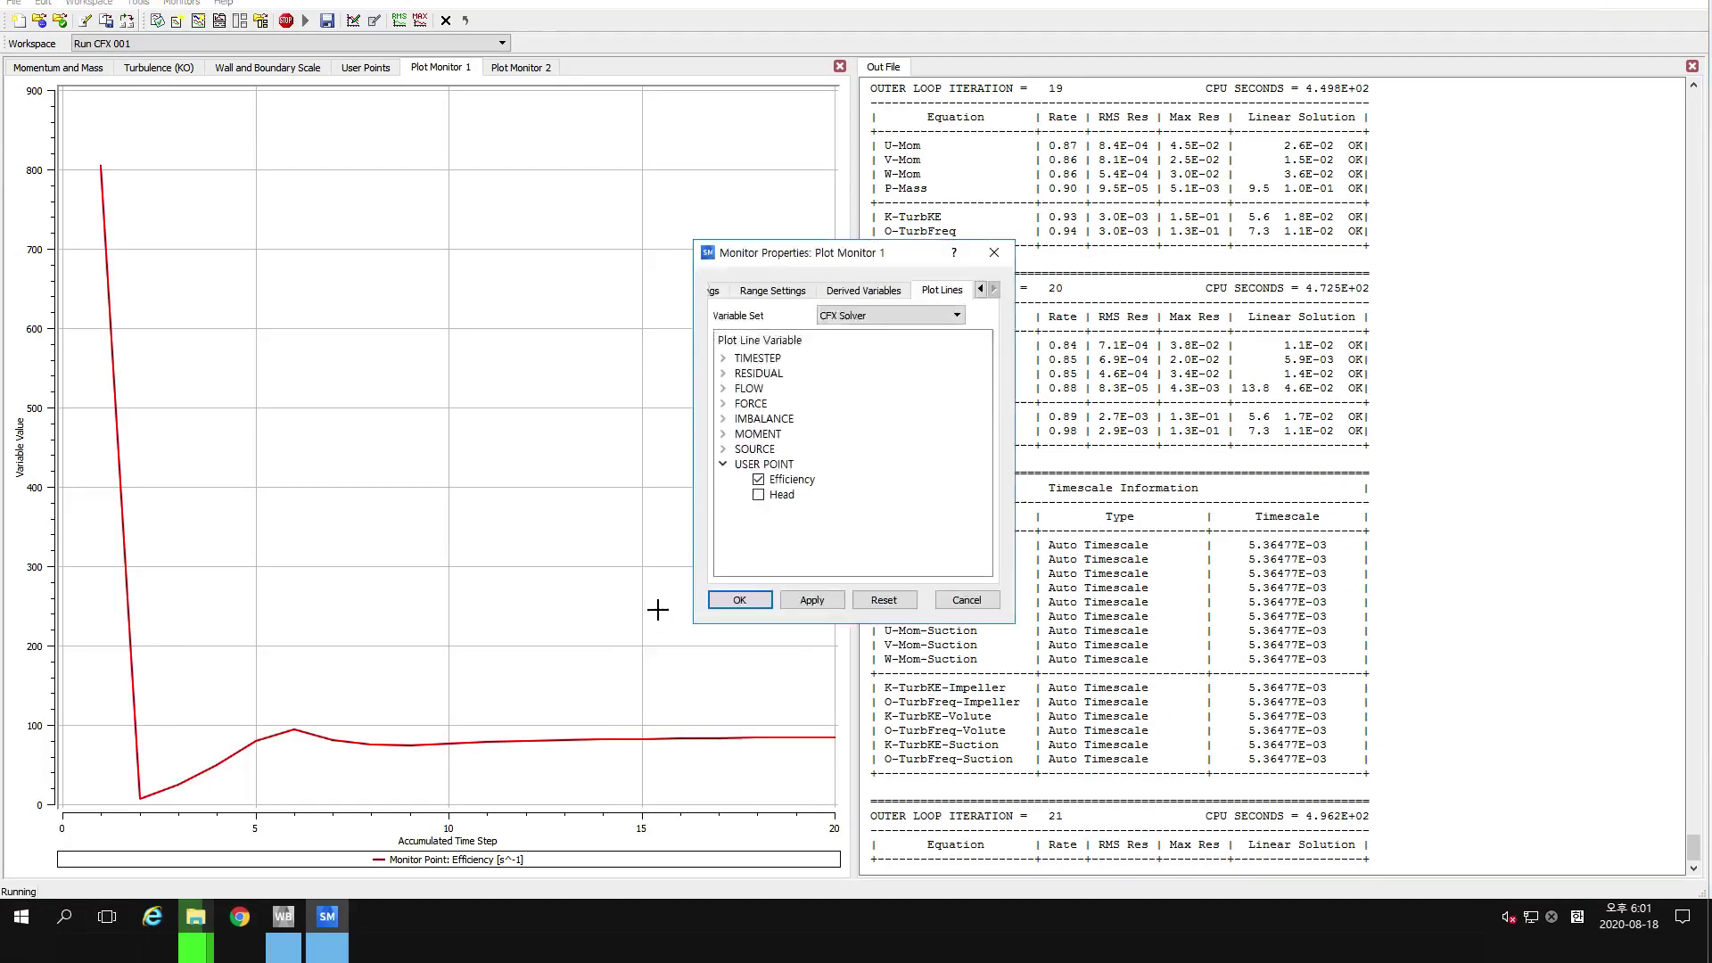
left_click(767, 292)
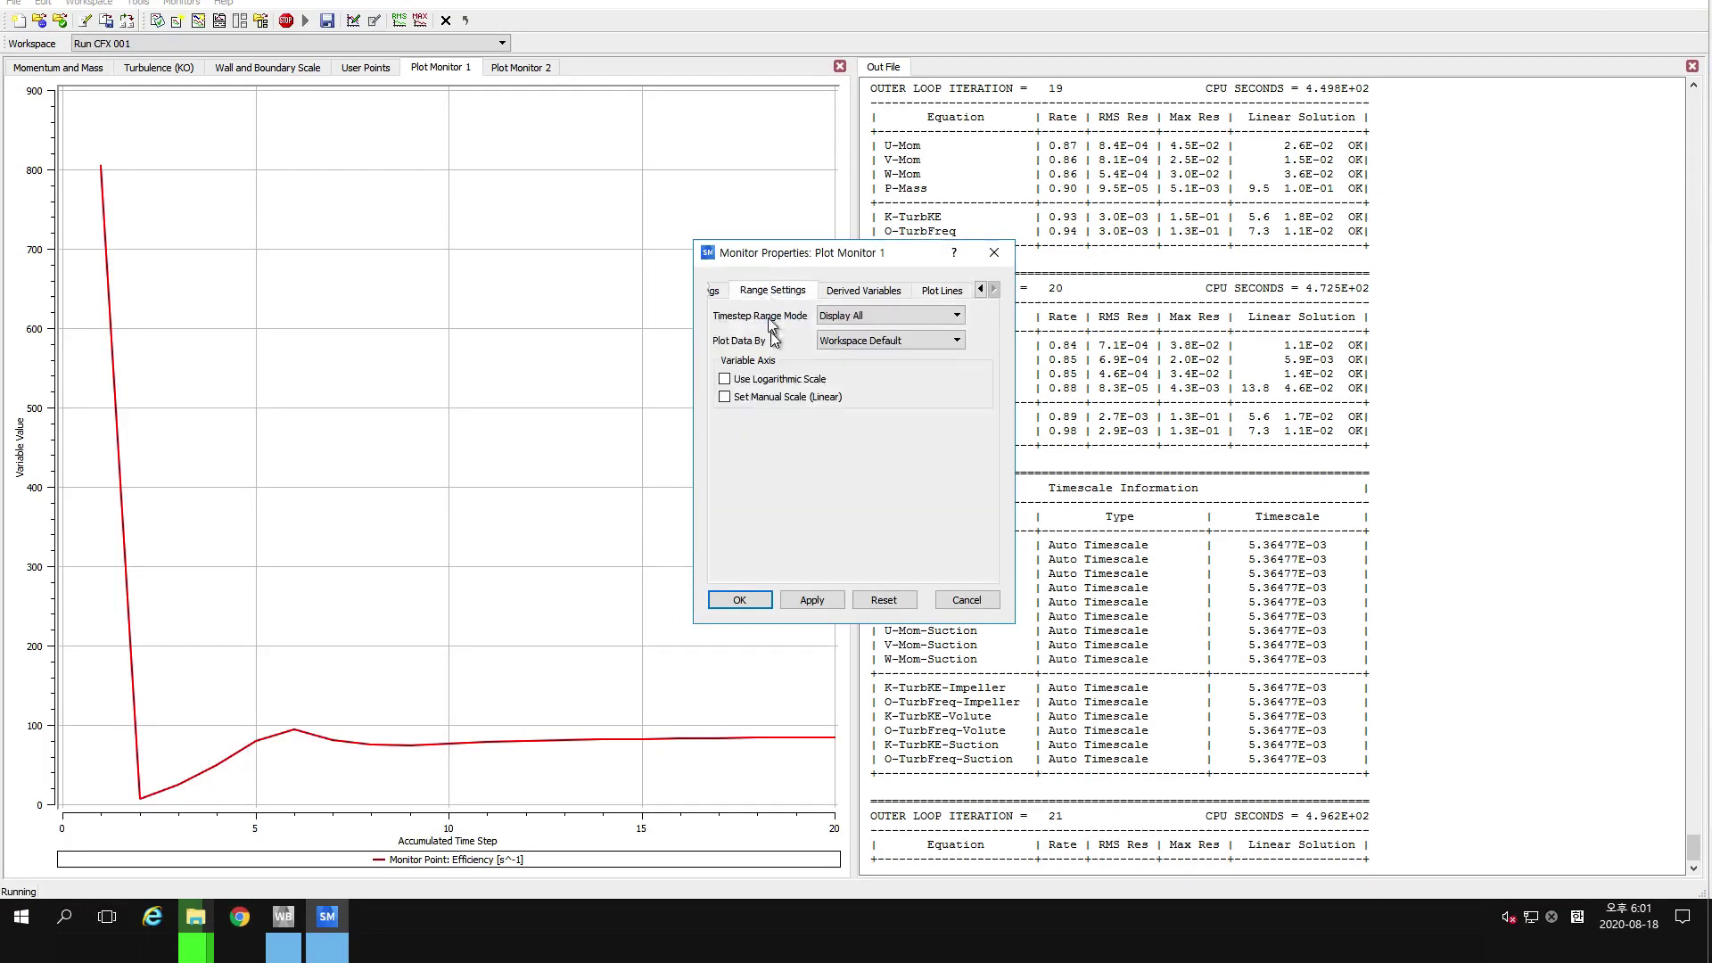
left_click(769, 397)
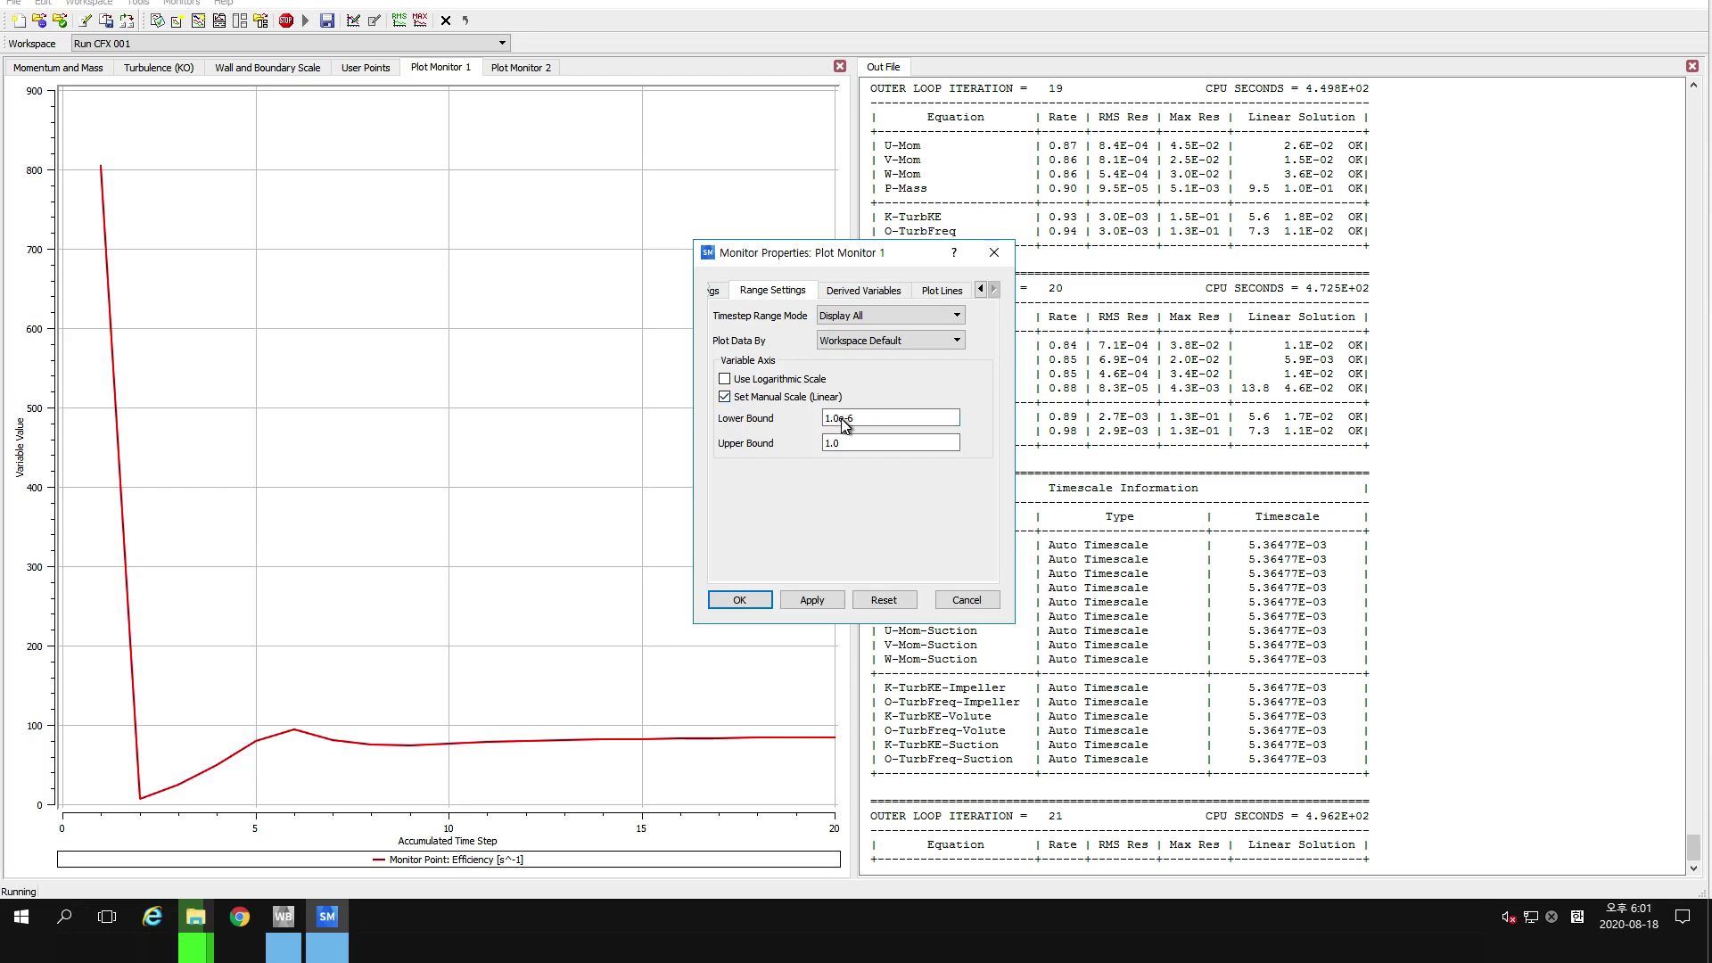
double_click(843, 419)
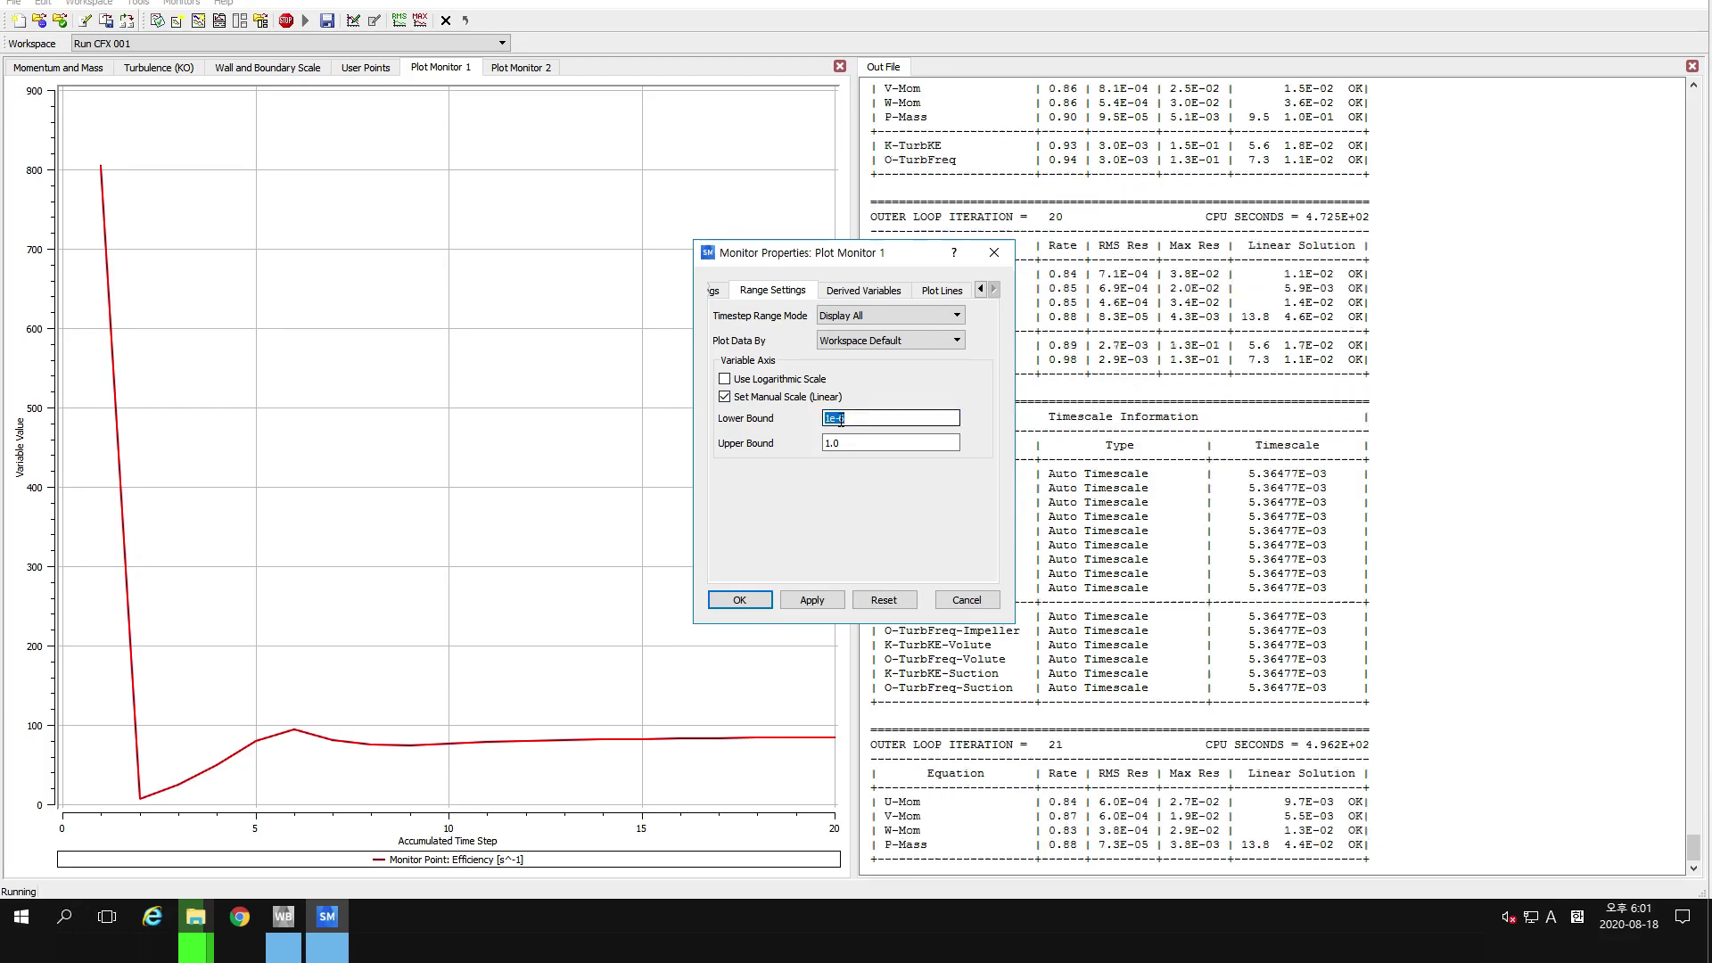
left_click(846, 442)
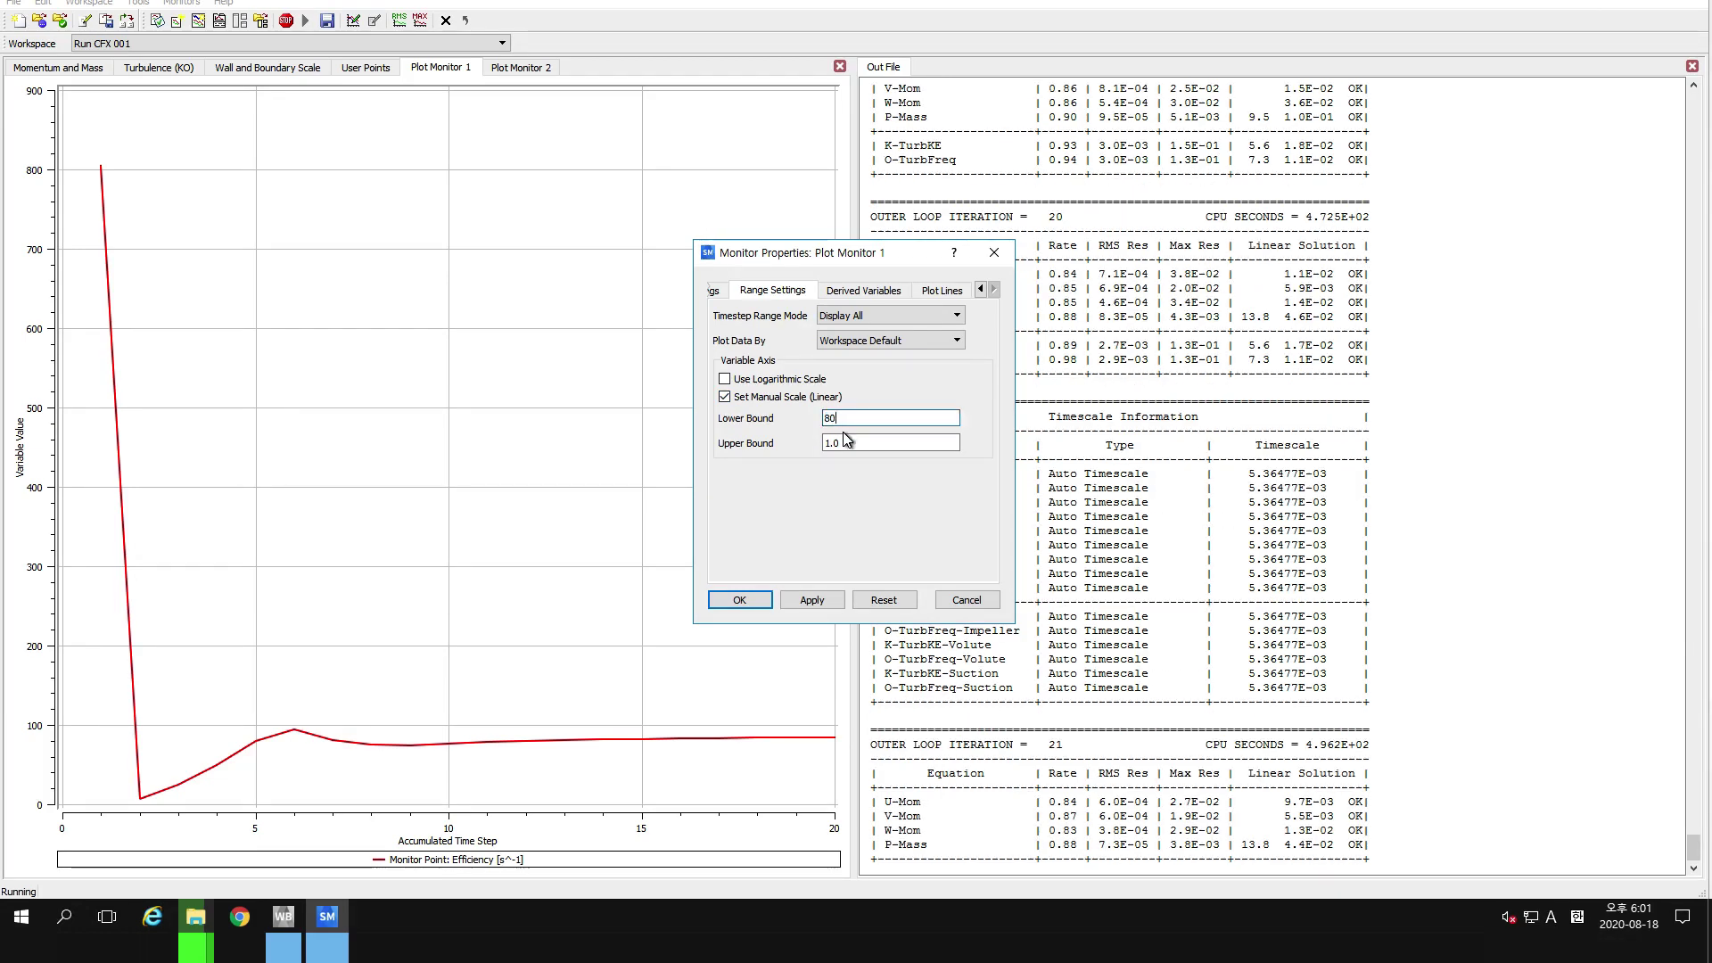
double_click(845, 442)
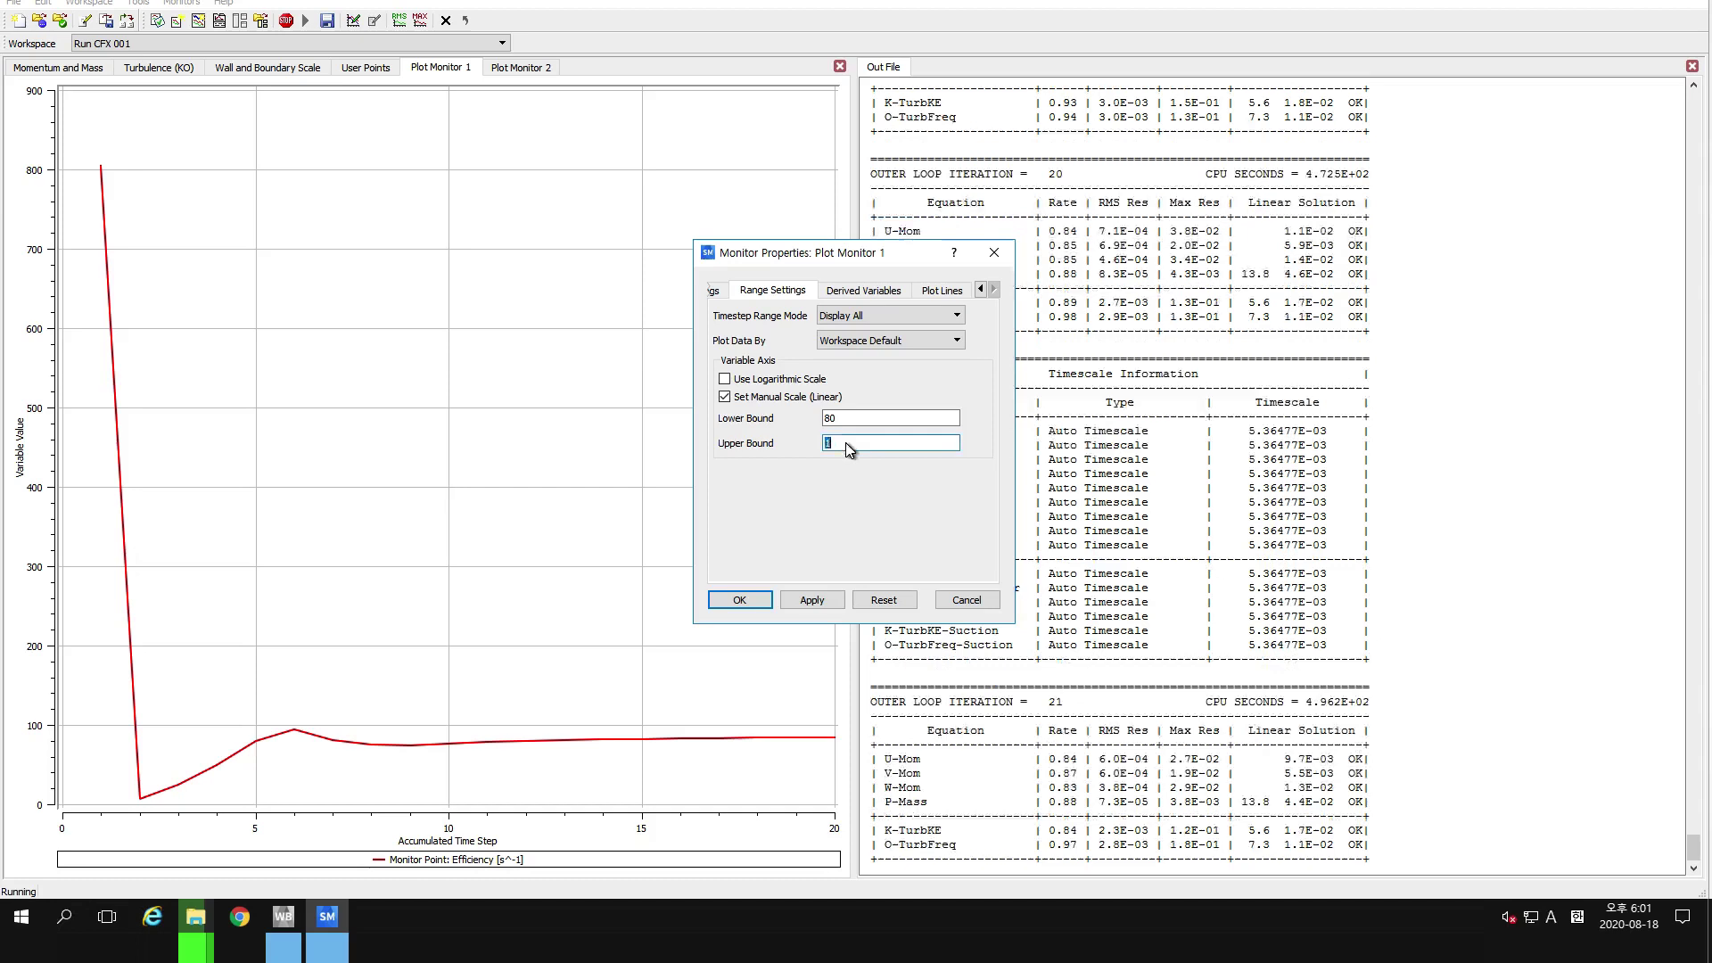
type("95")
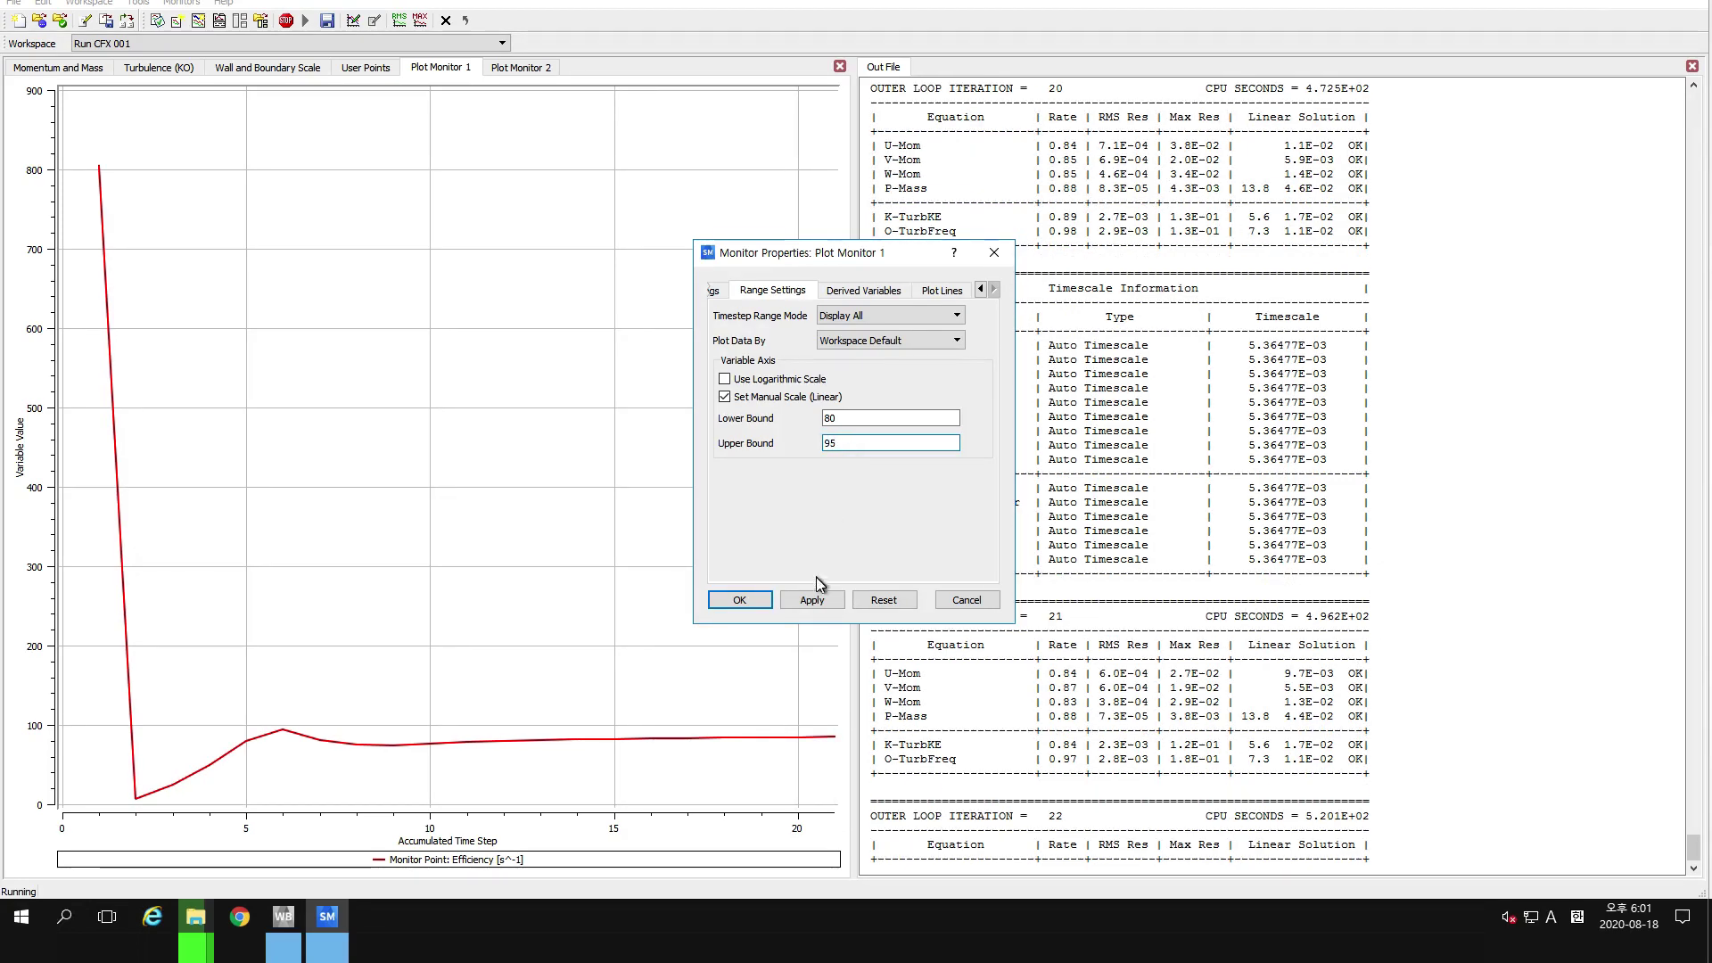
left_click(780, 603)
left_click(753, 599)
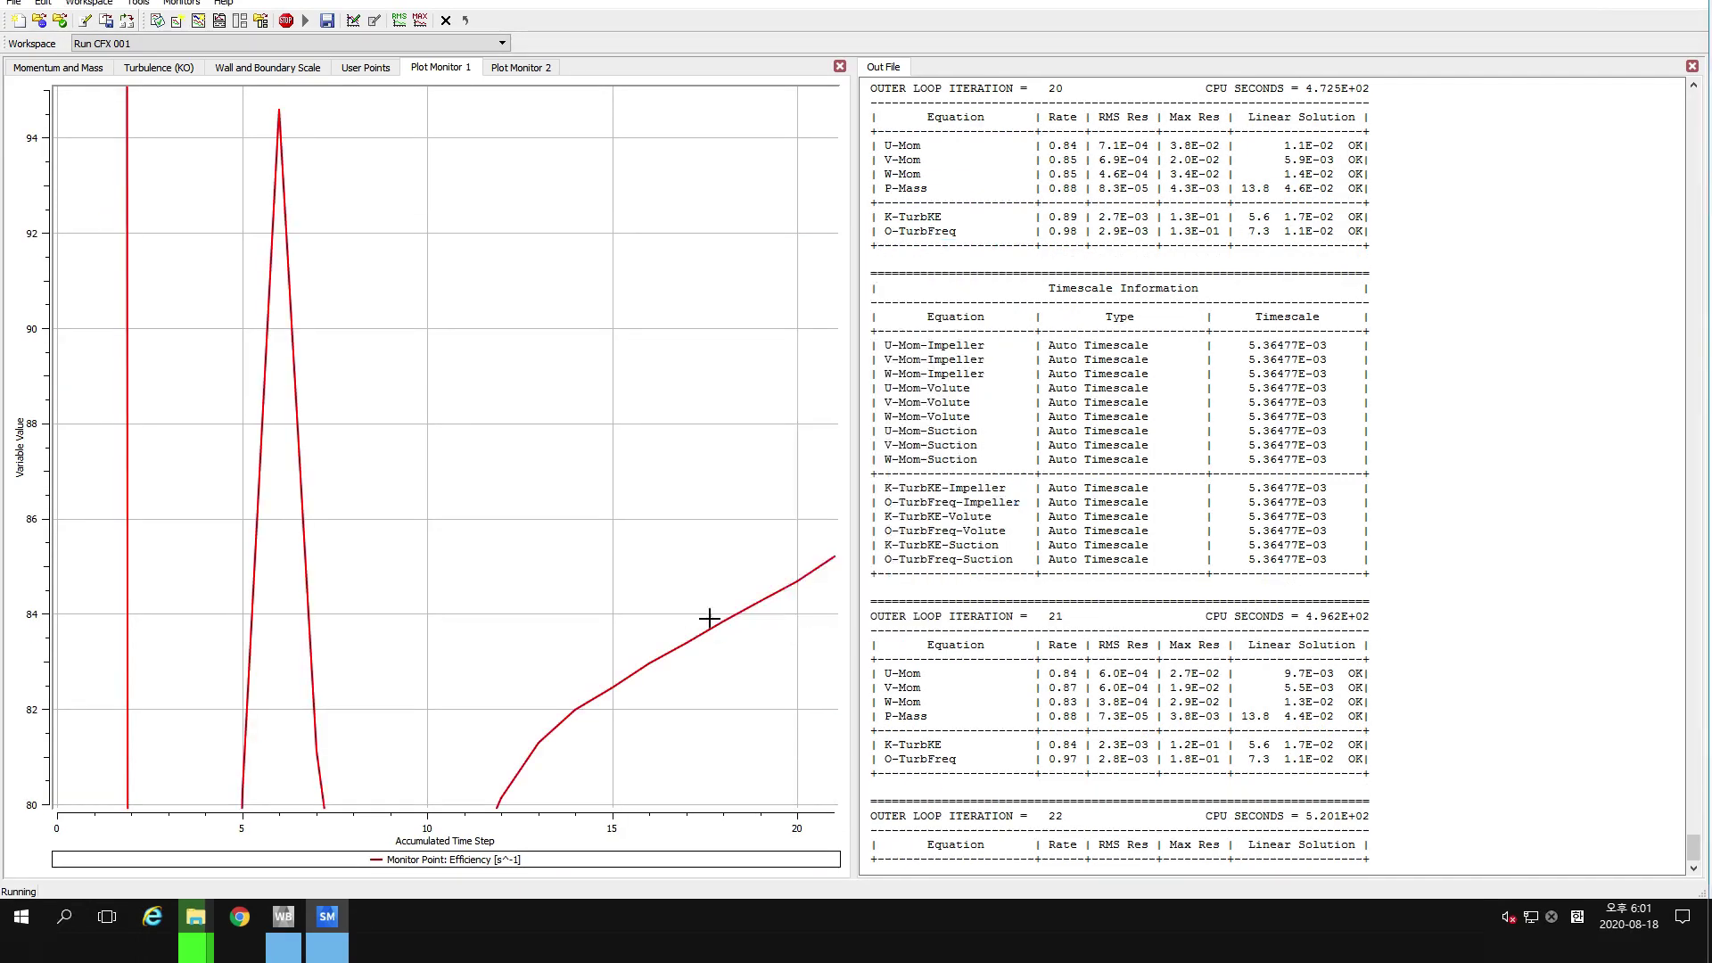
Enable the manual linear scale for the imbalance plot in Plot Monitor 2 and set its lower bound to -1.
left_click(522, 71)
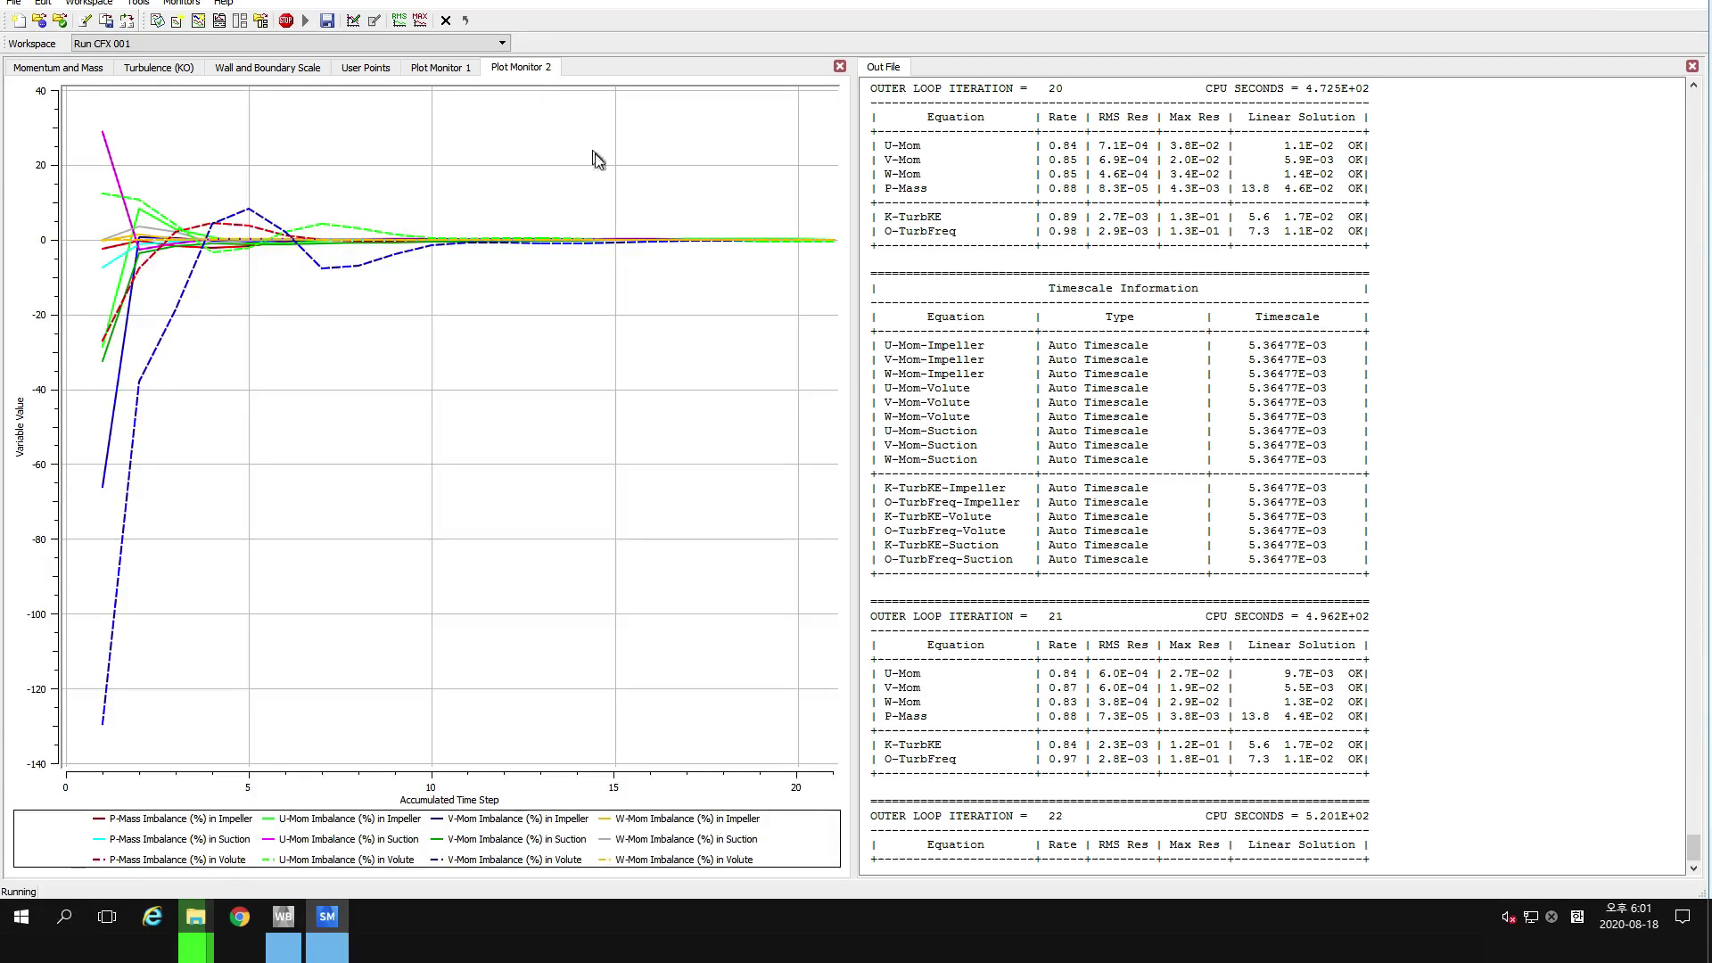
right_click(631, 307)
left_click(667, 321)
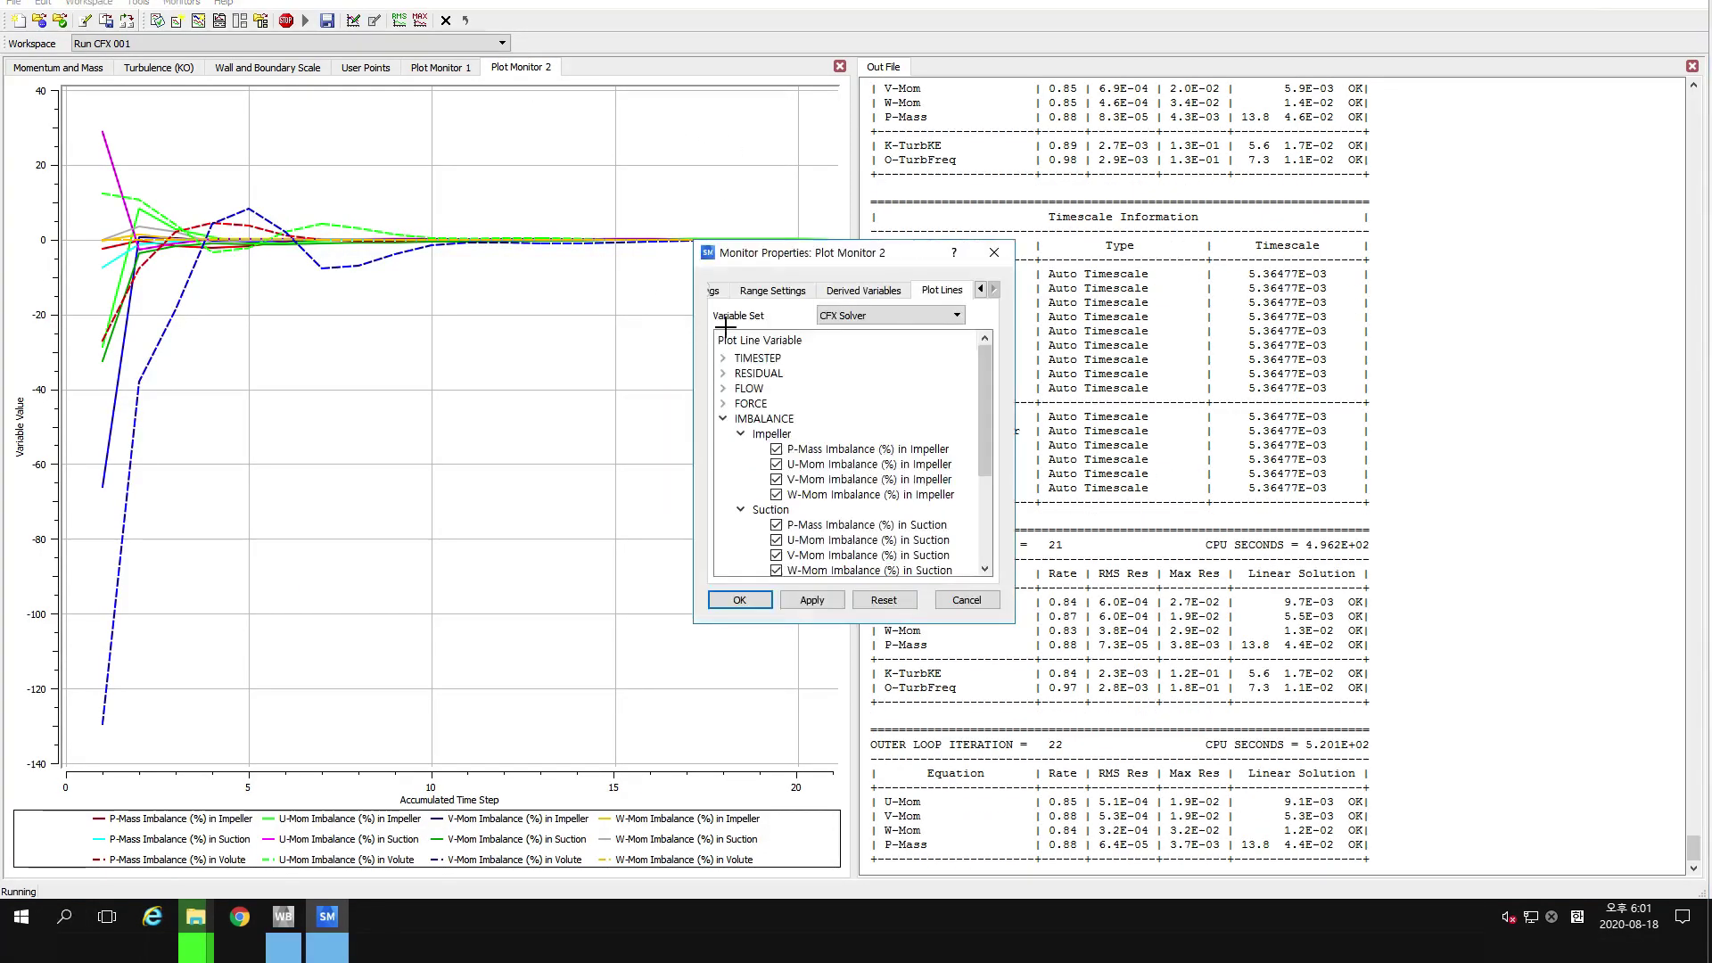
left_click(772, 295)
left_click(784, 398)
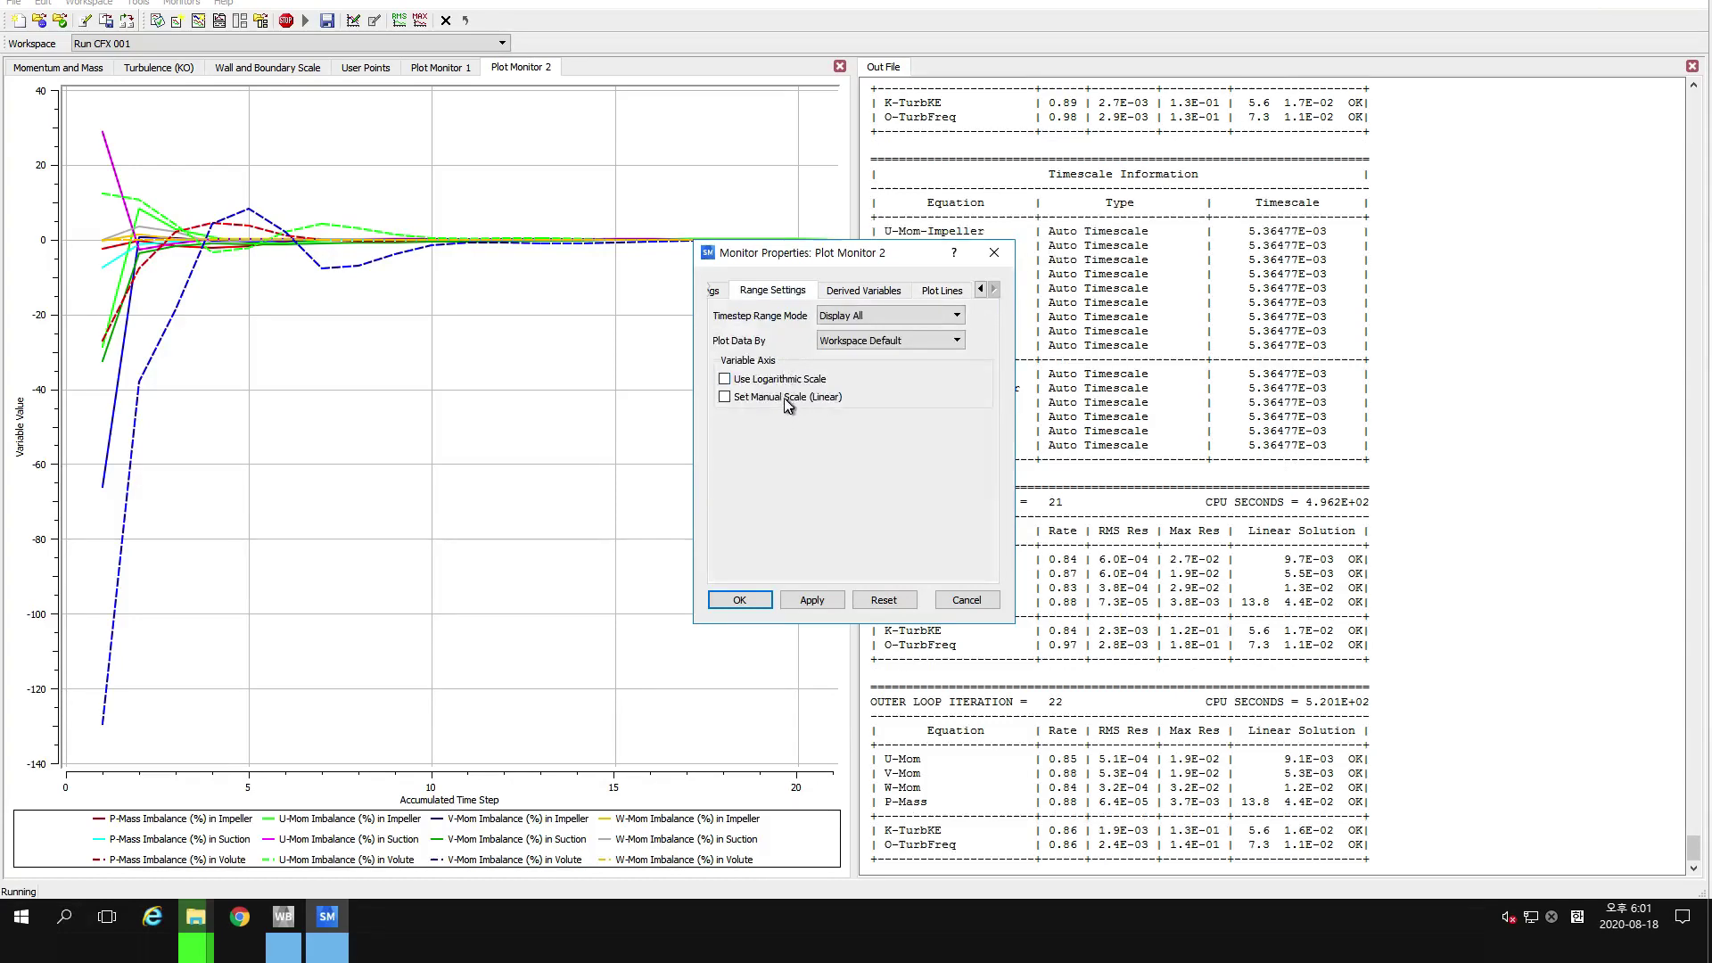
left_click(854, 417)
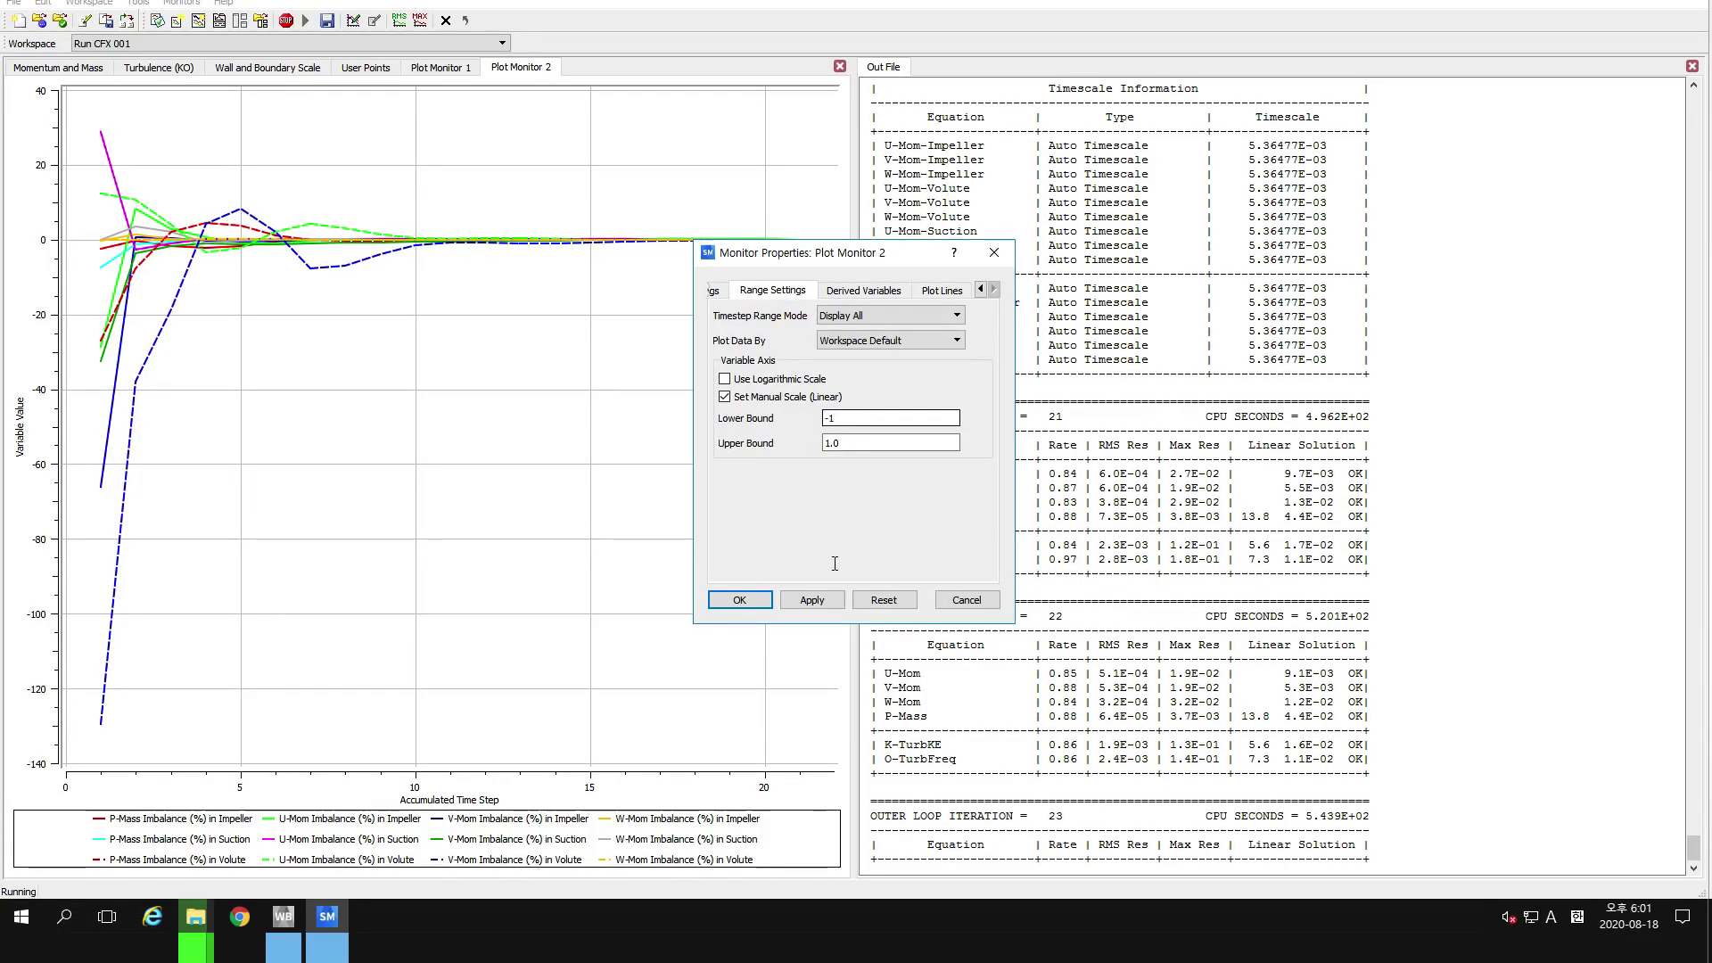
left_click(740, 600)
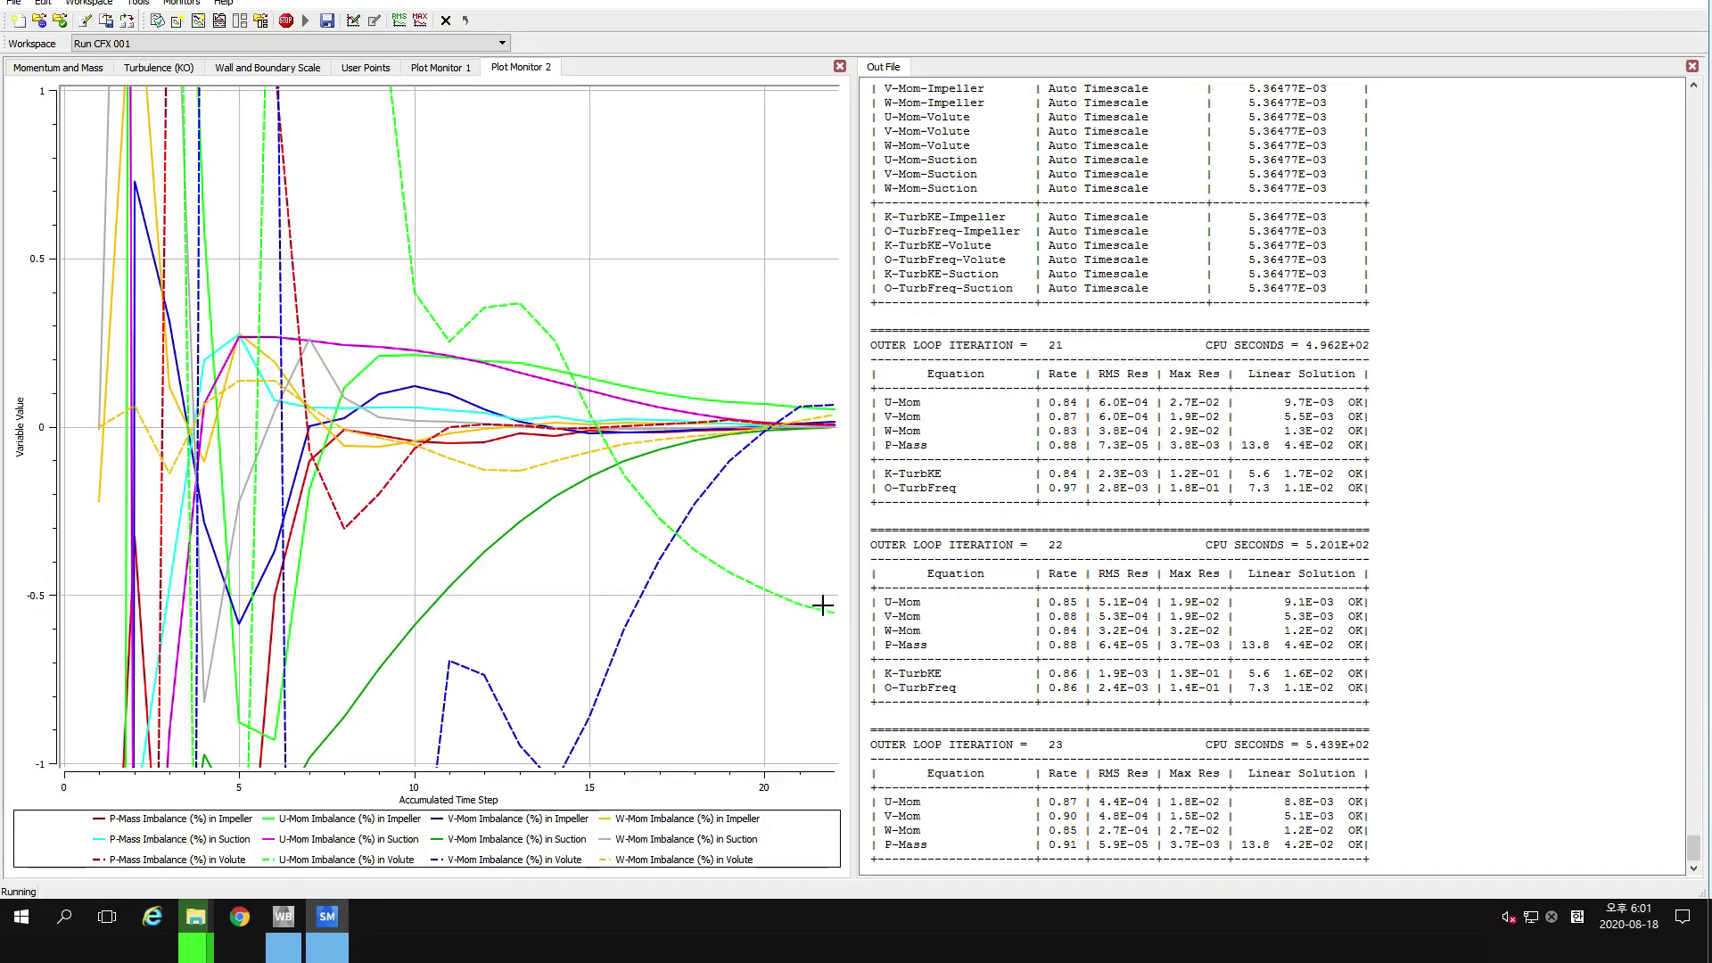
Check the momentum and mass residuals, and bring up the Windows file copy progress window for the workspace folder.
mouse_move(830, 610)
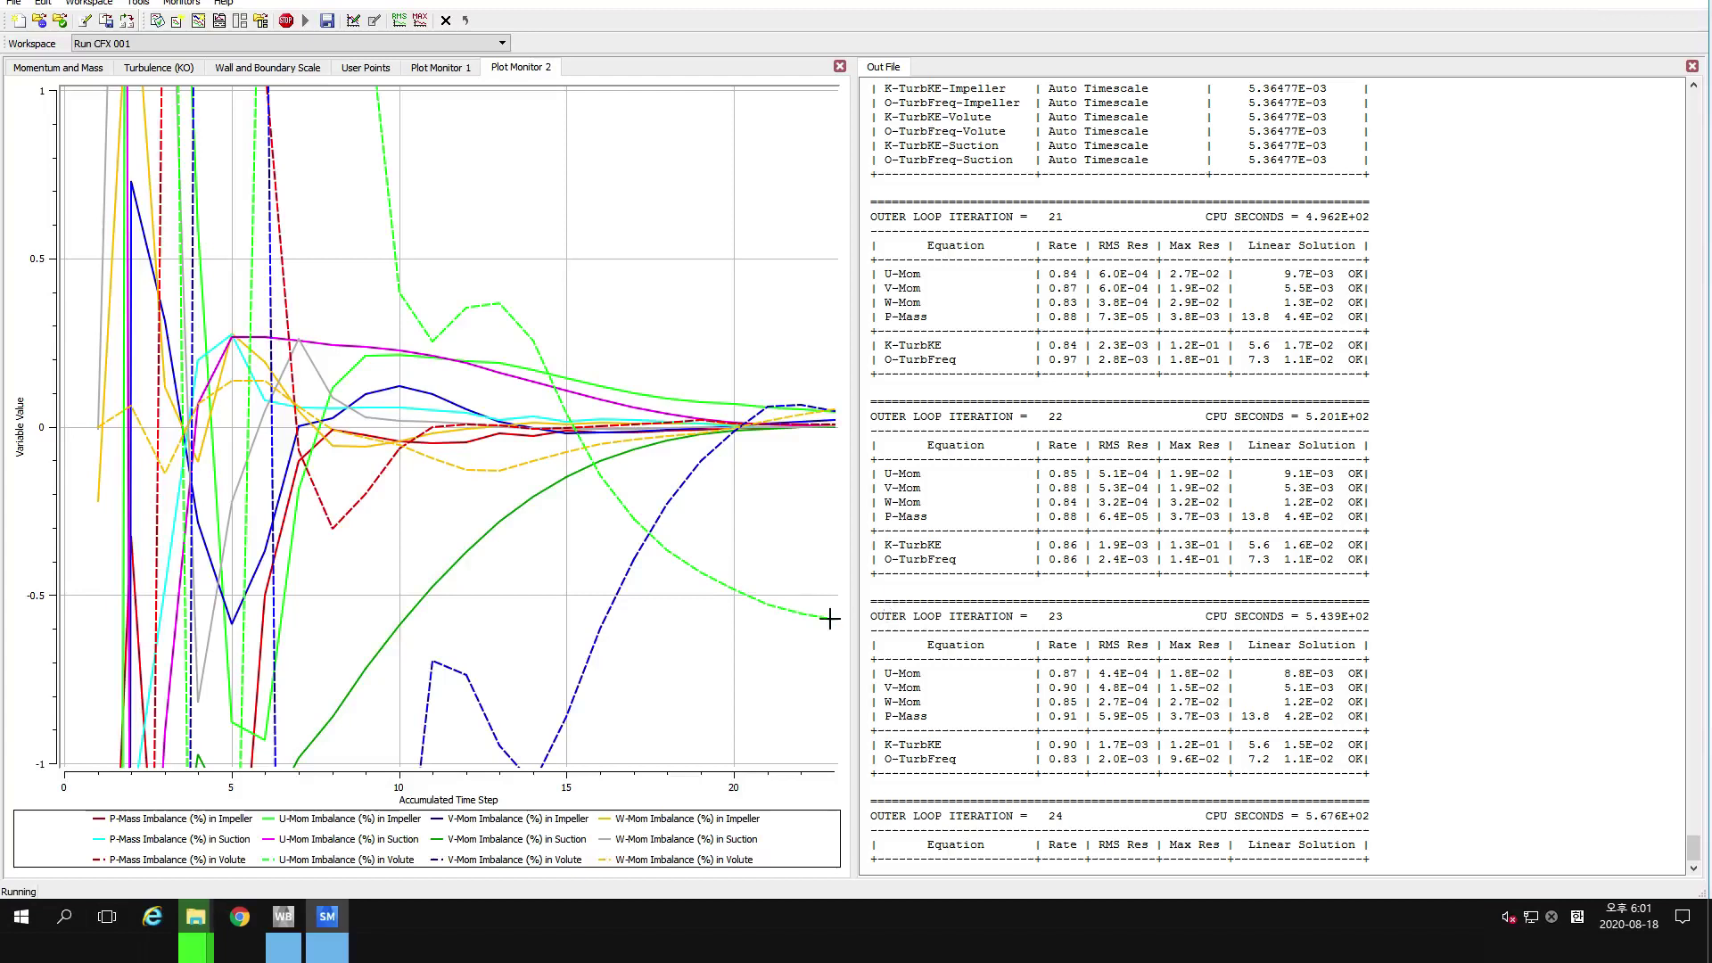
left_click(76, 72)
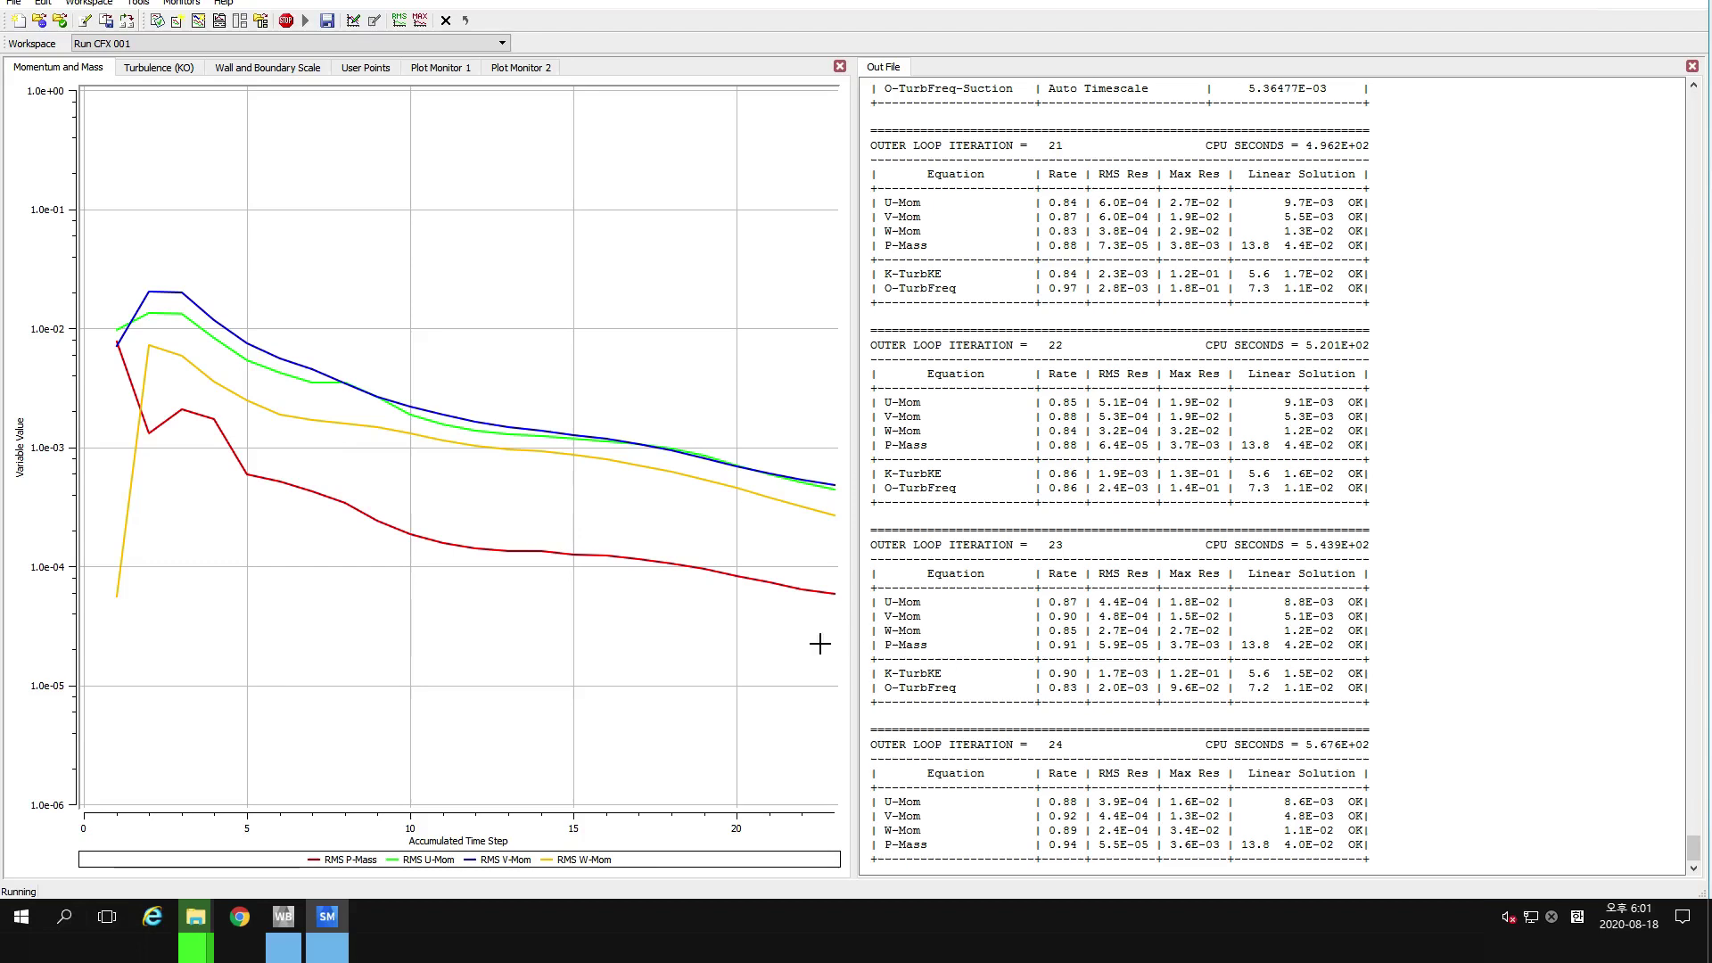
mouse_move(194, 915)
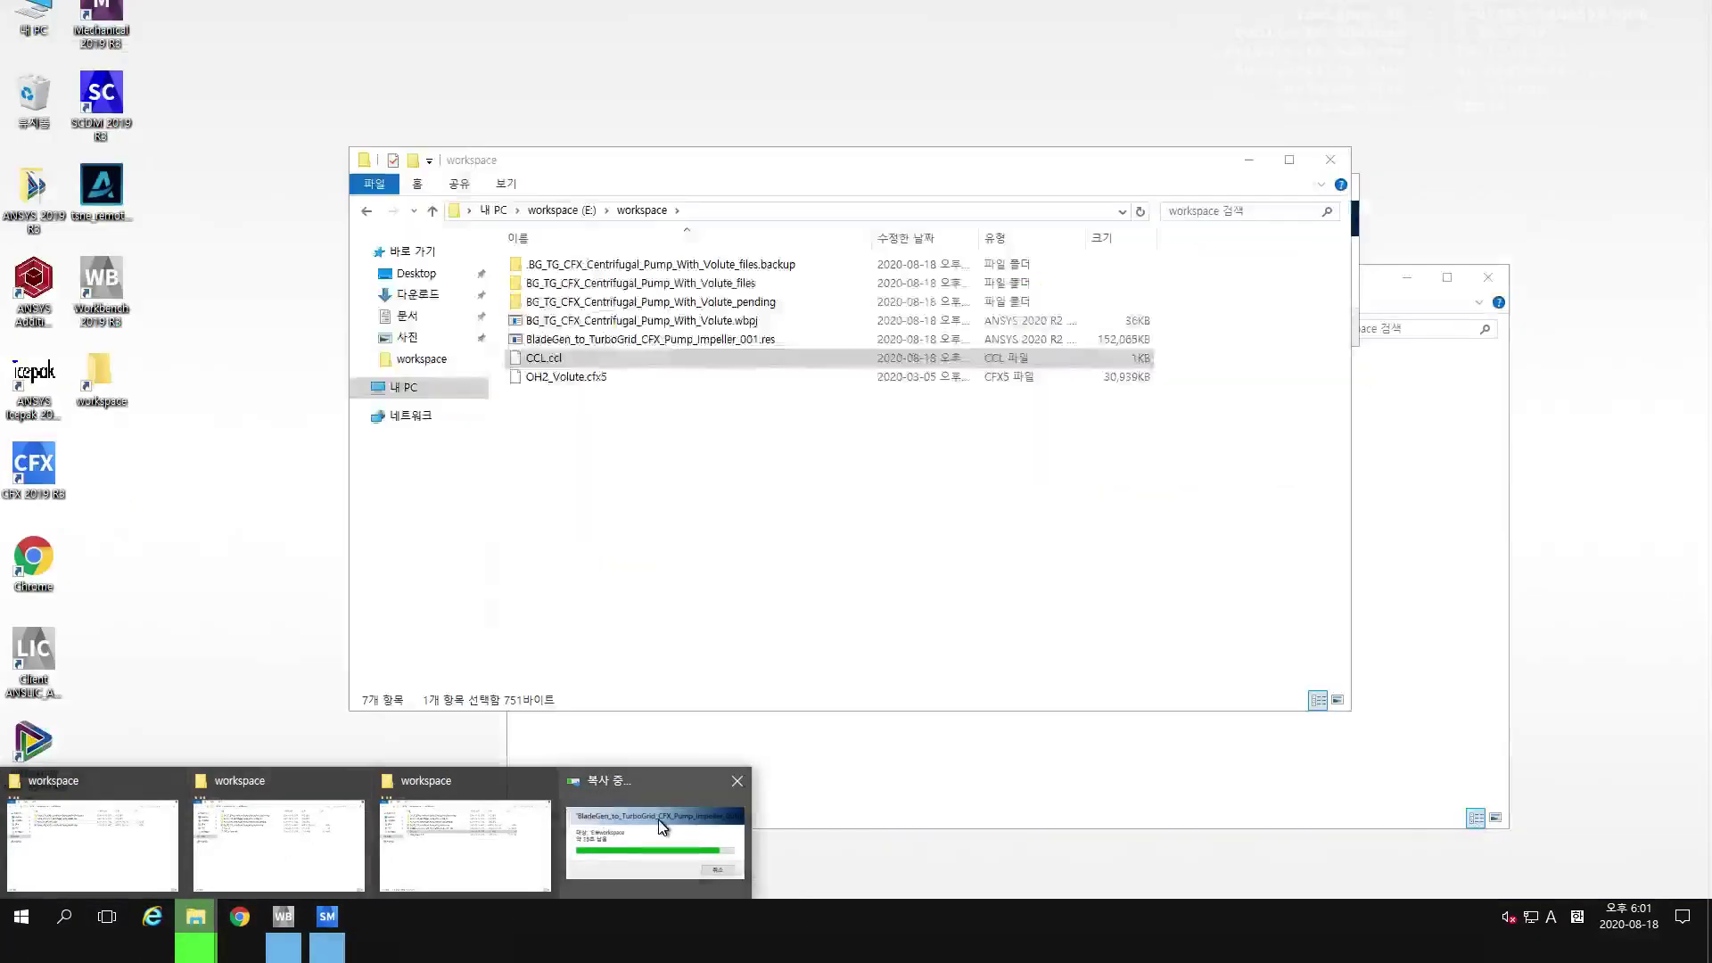
left_click(661, 826)
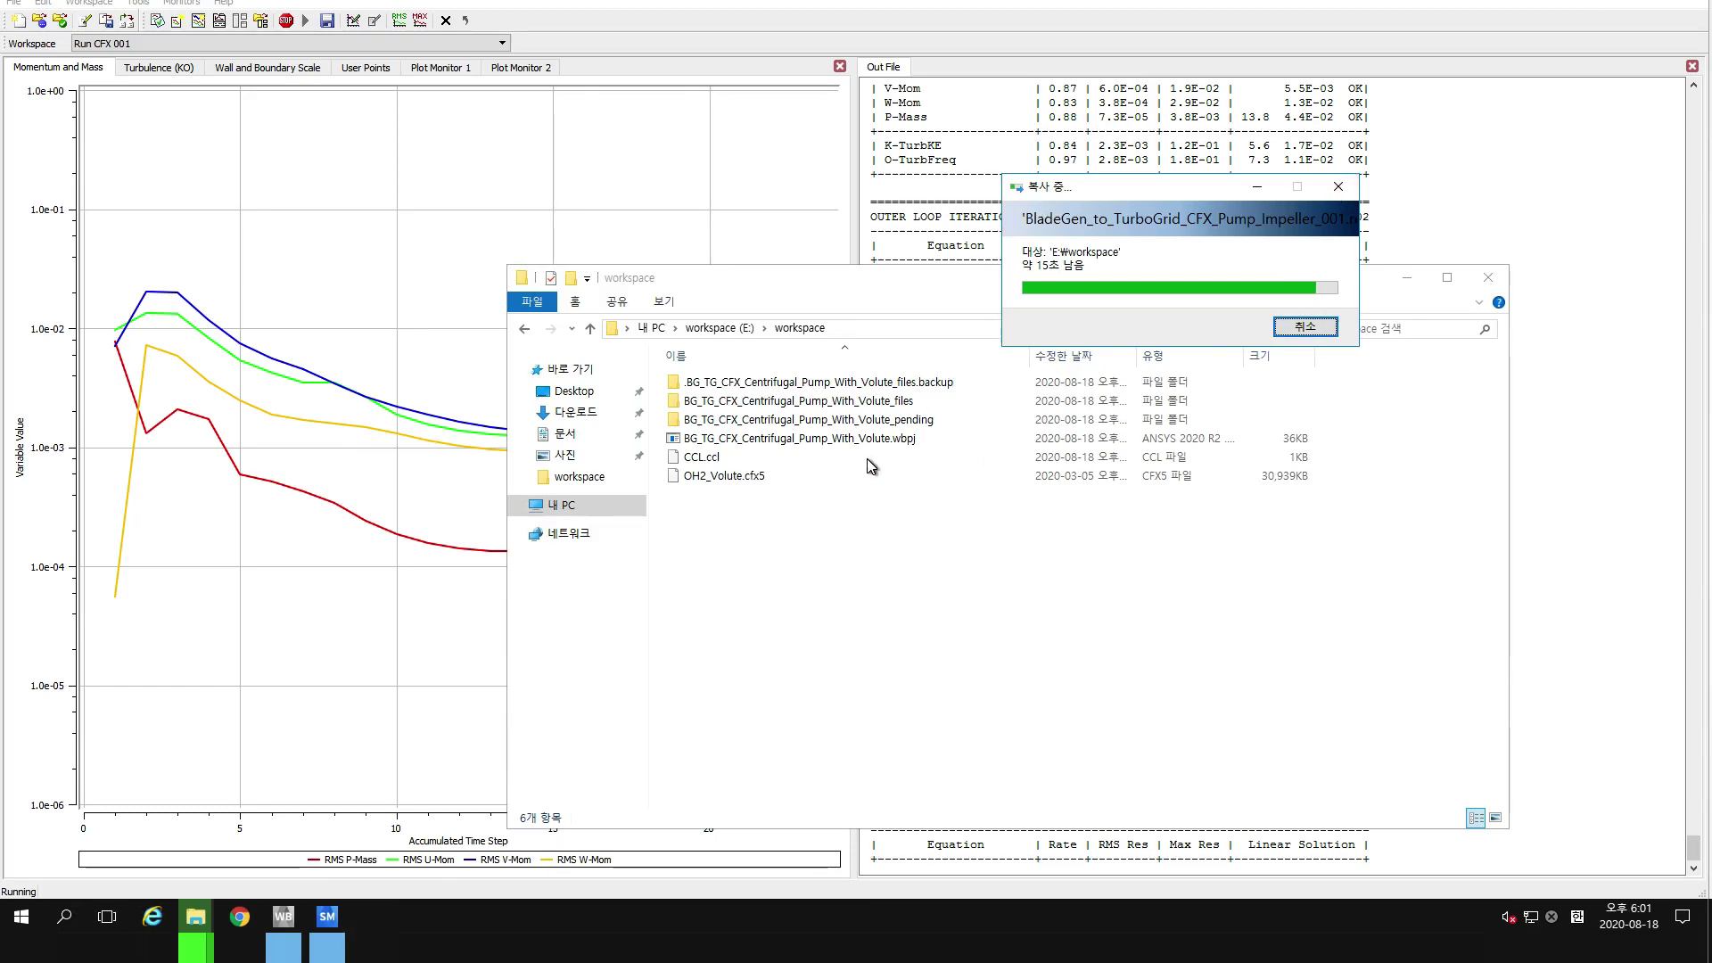
Stop the running CFX solution, acknowledge its termination, and close the Solver Manager.
left_click(487, 211)
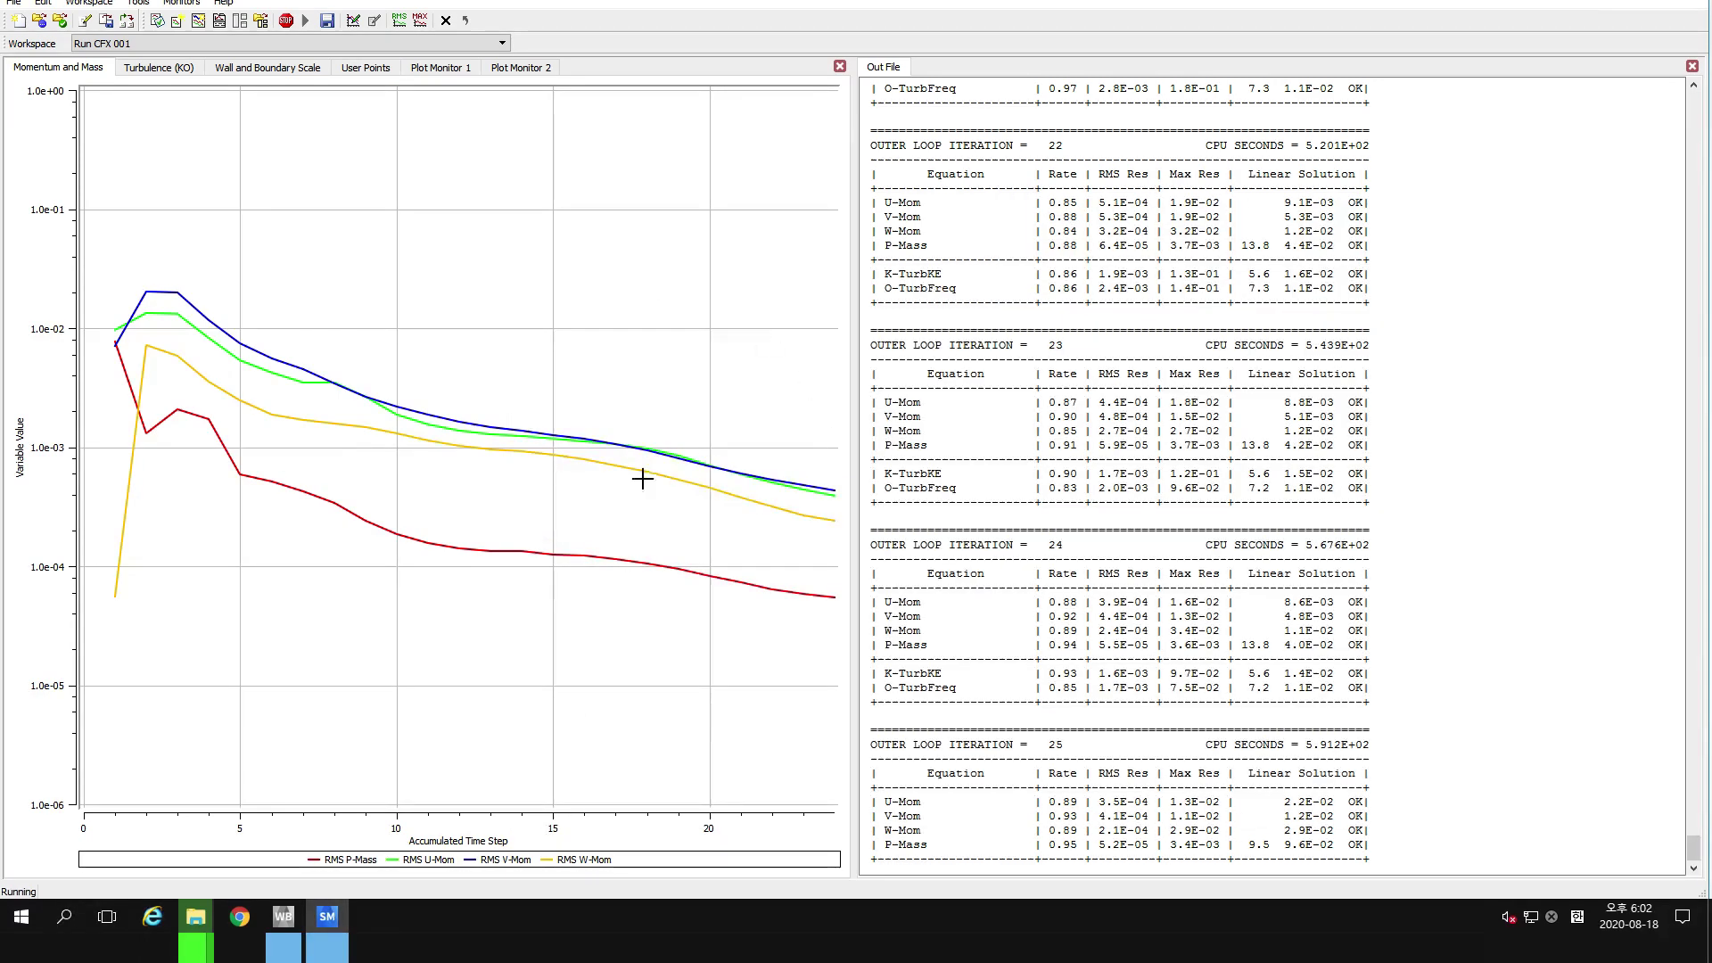
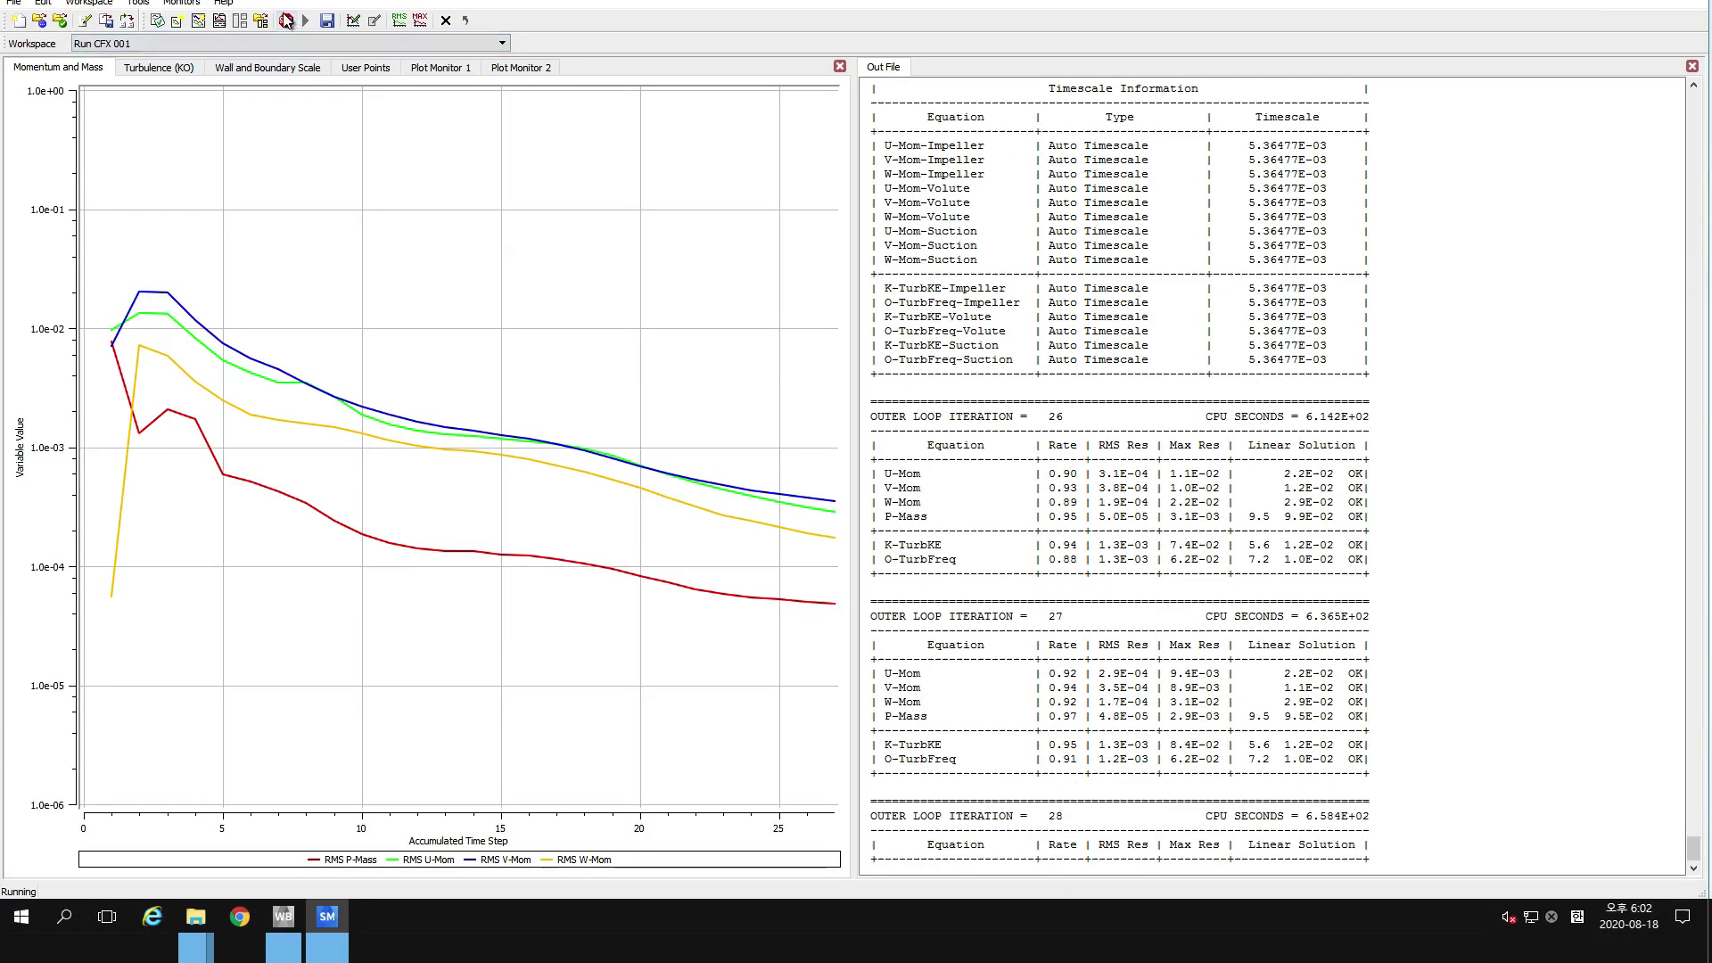
left_click(285, 19)
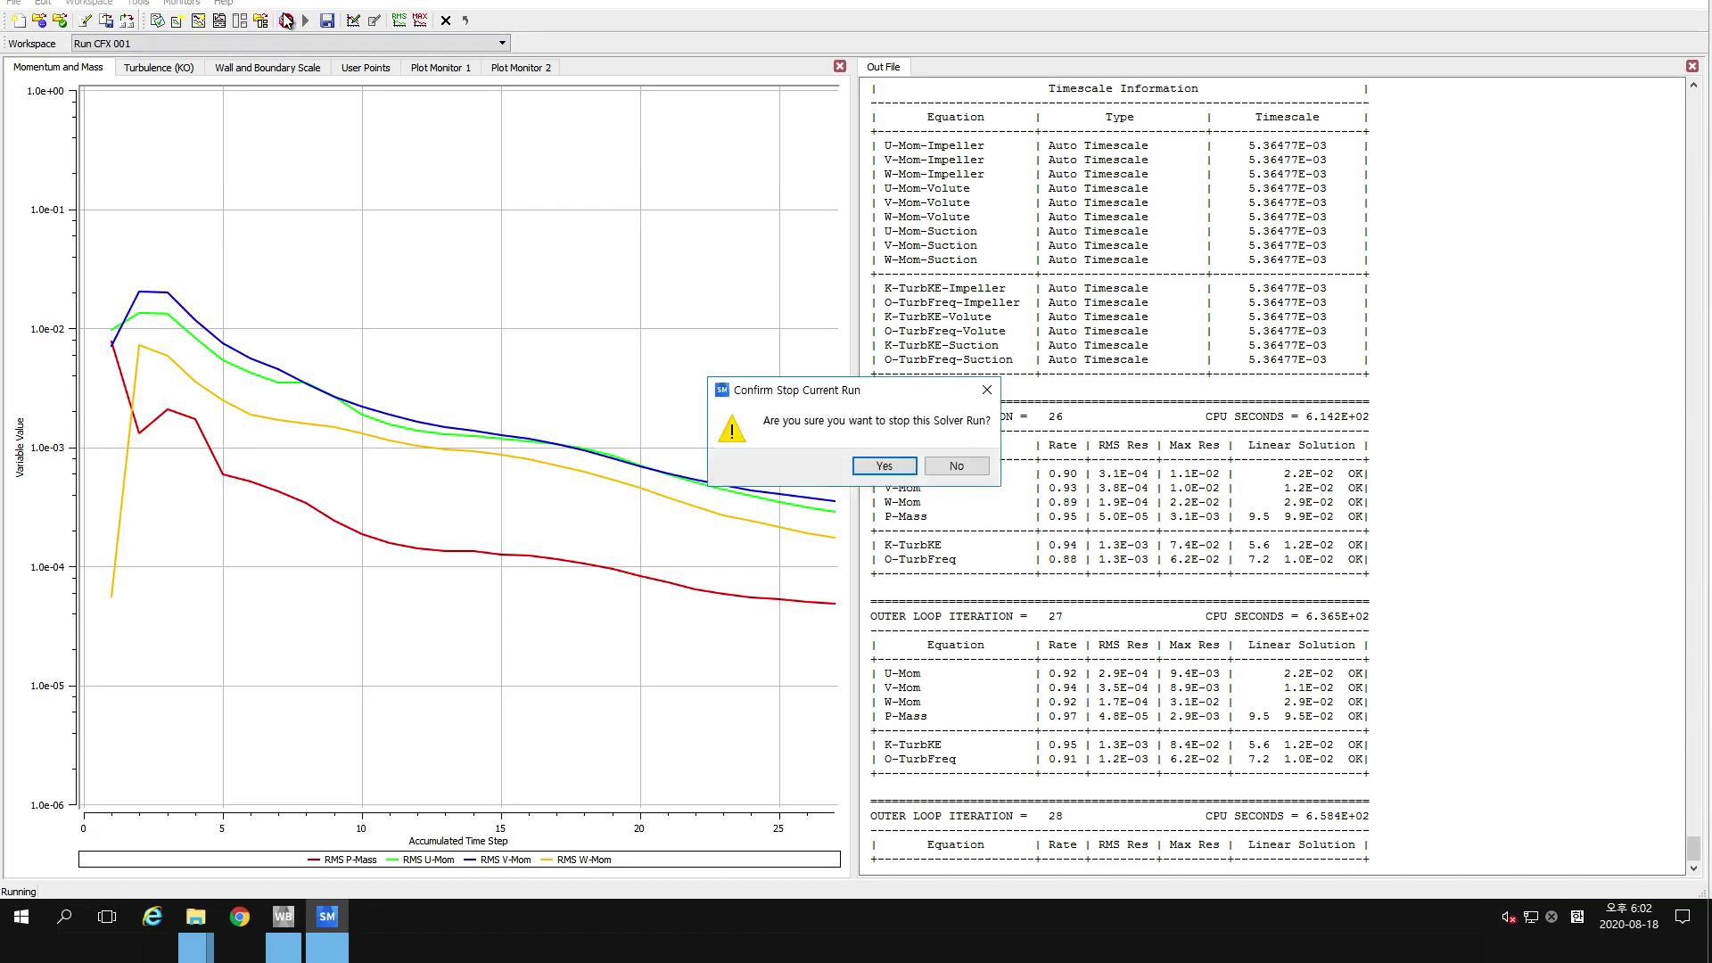
left_click(880, 466)
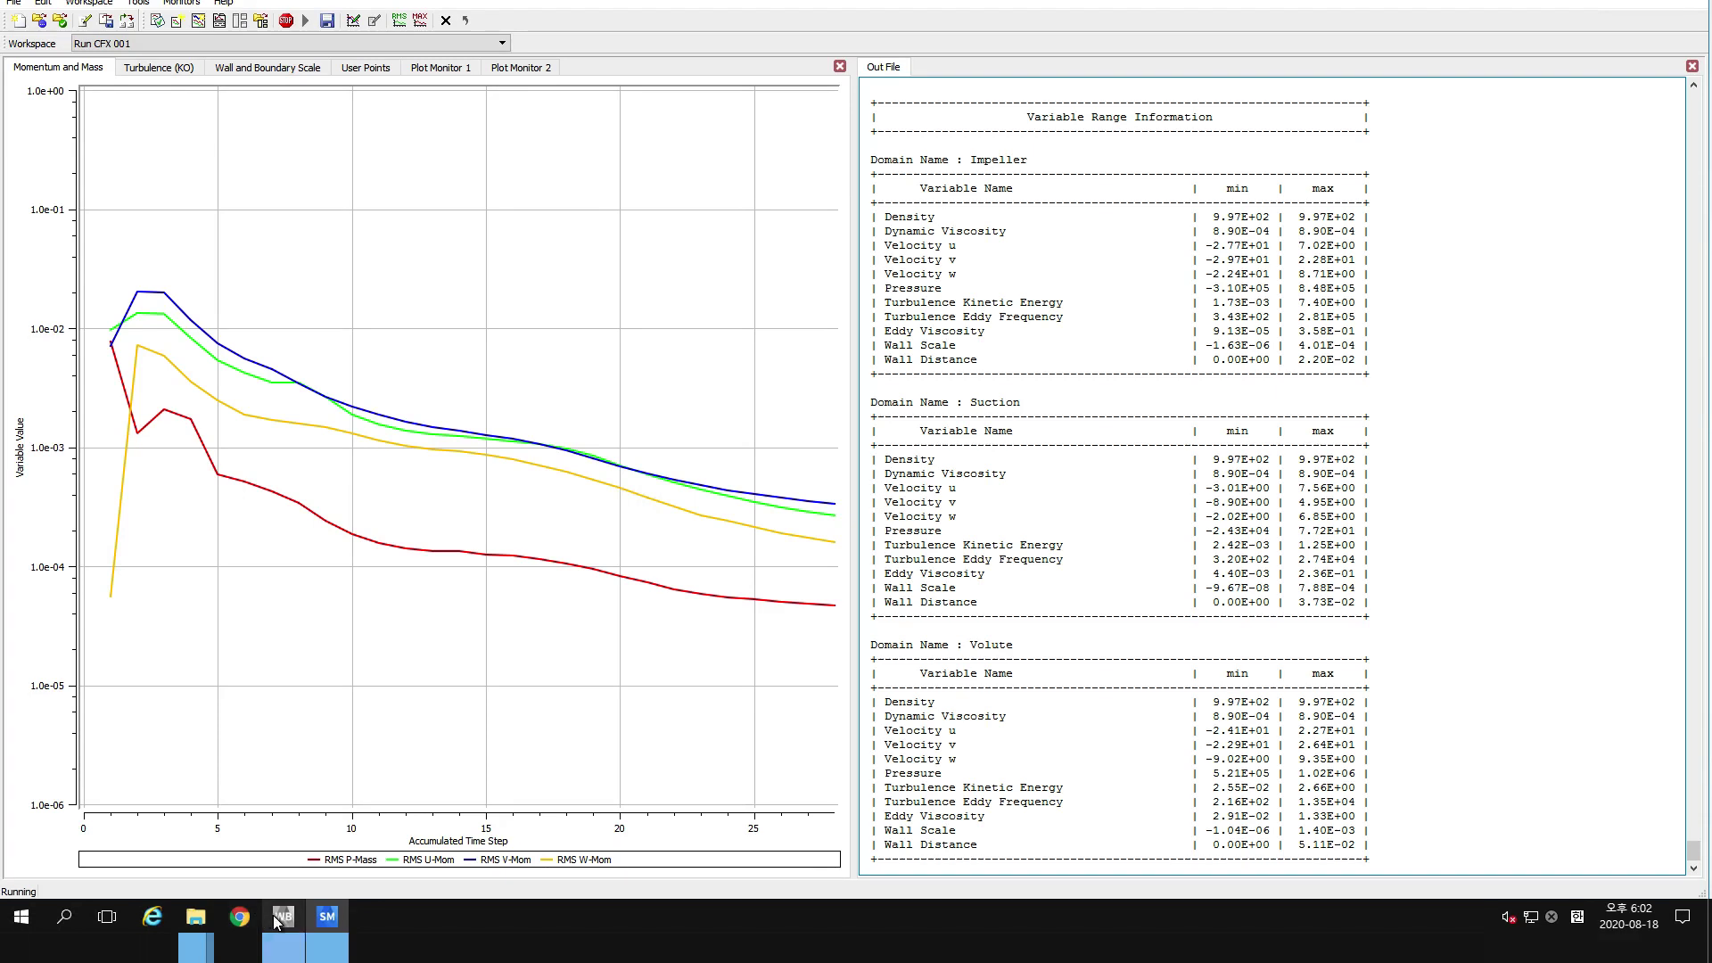
mouse_move(198, 920)
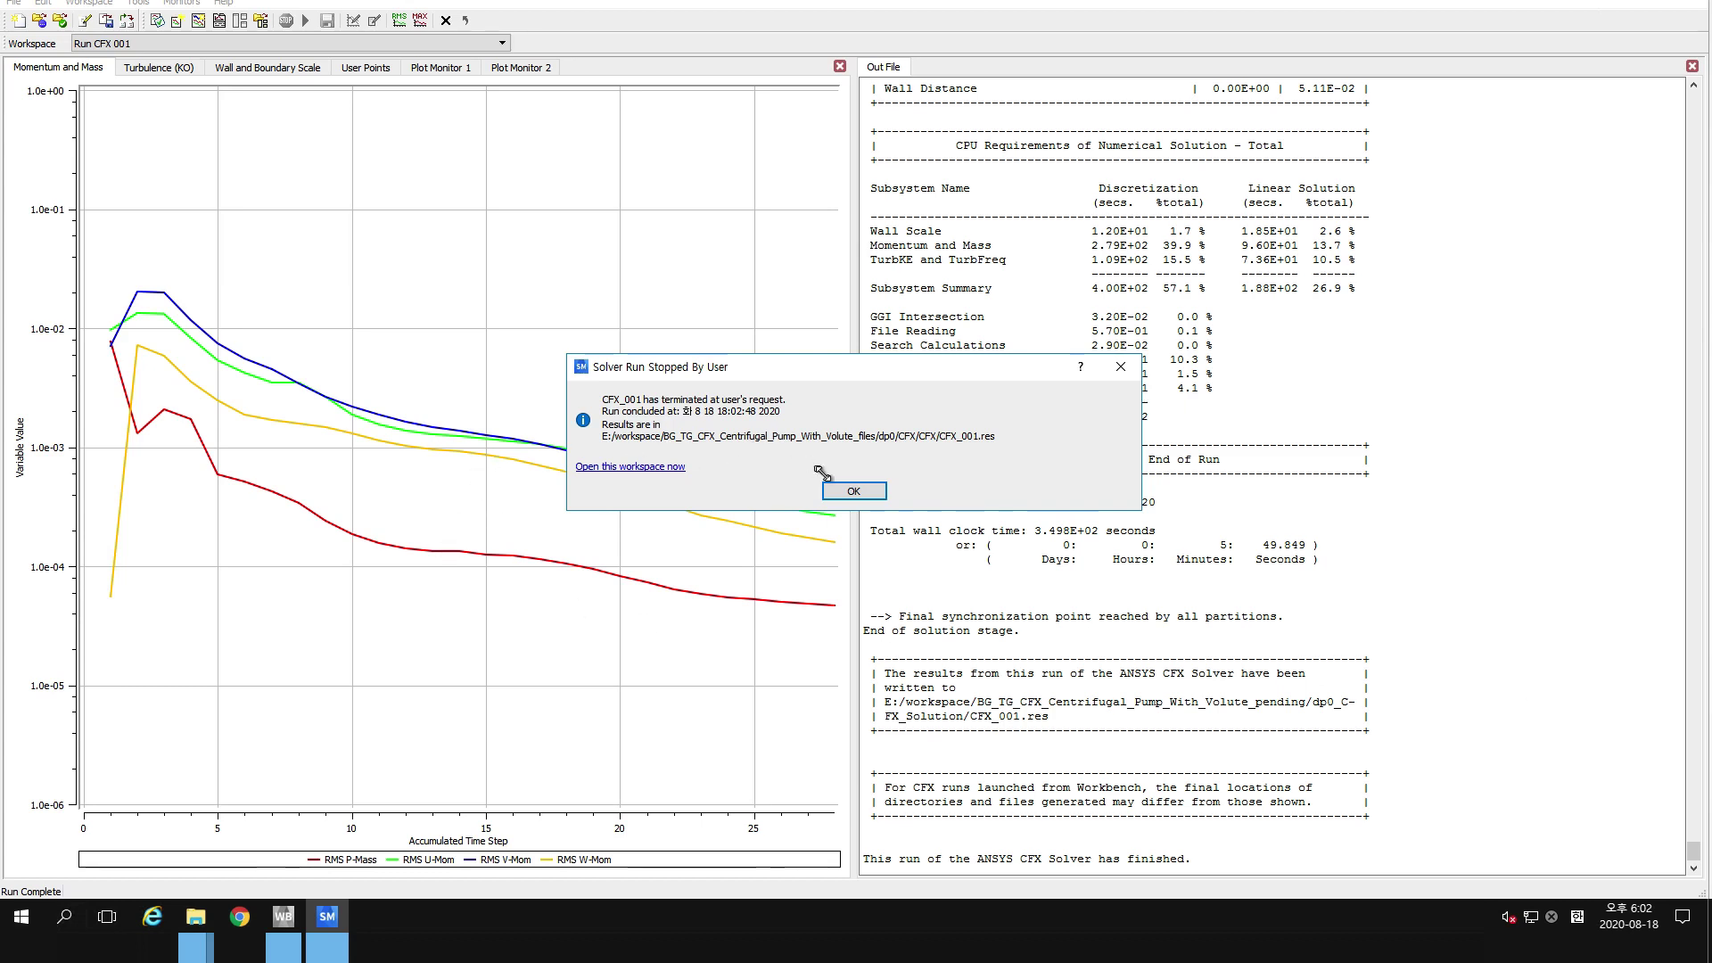
left_click(839, 495)
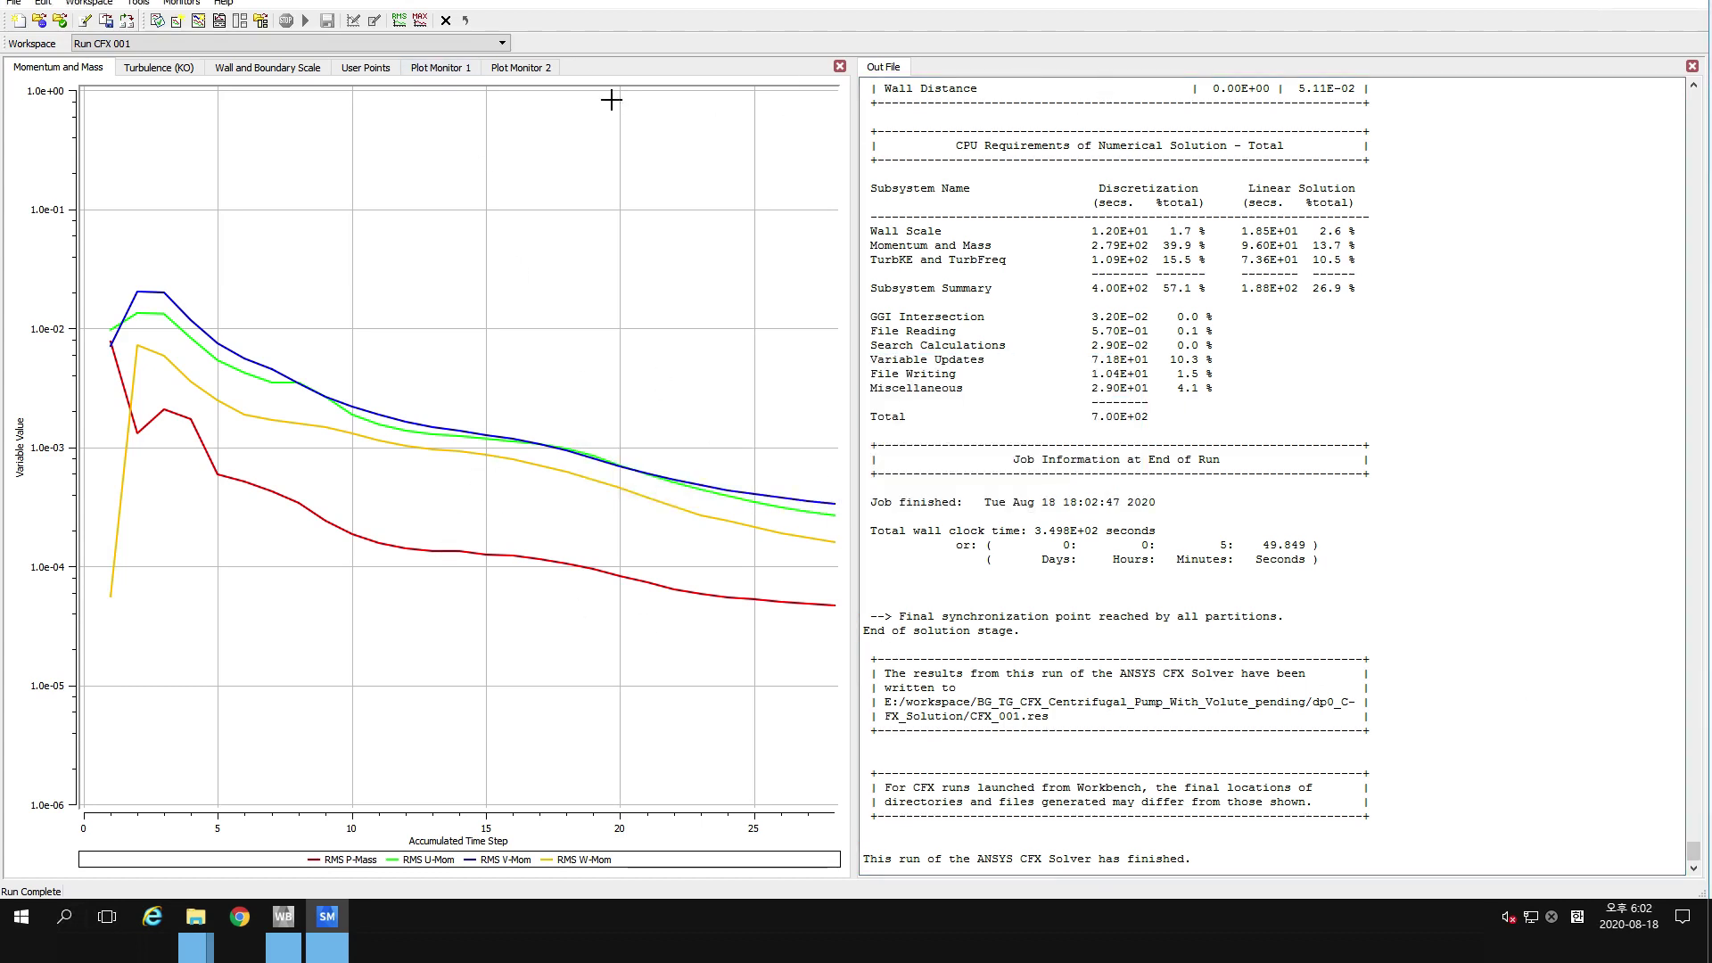
key("alt+F4")
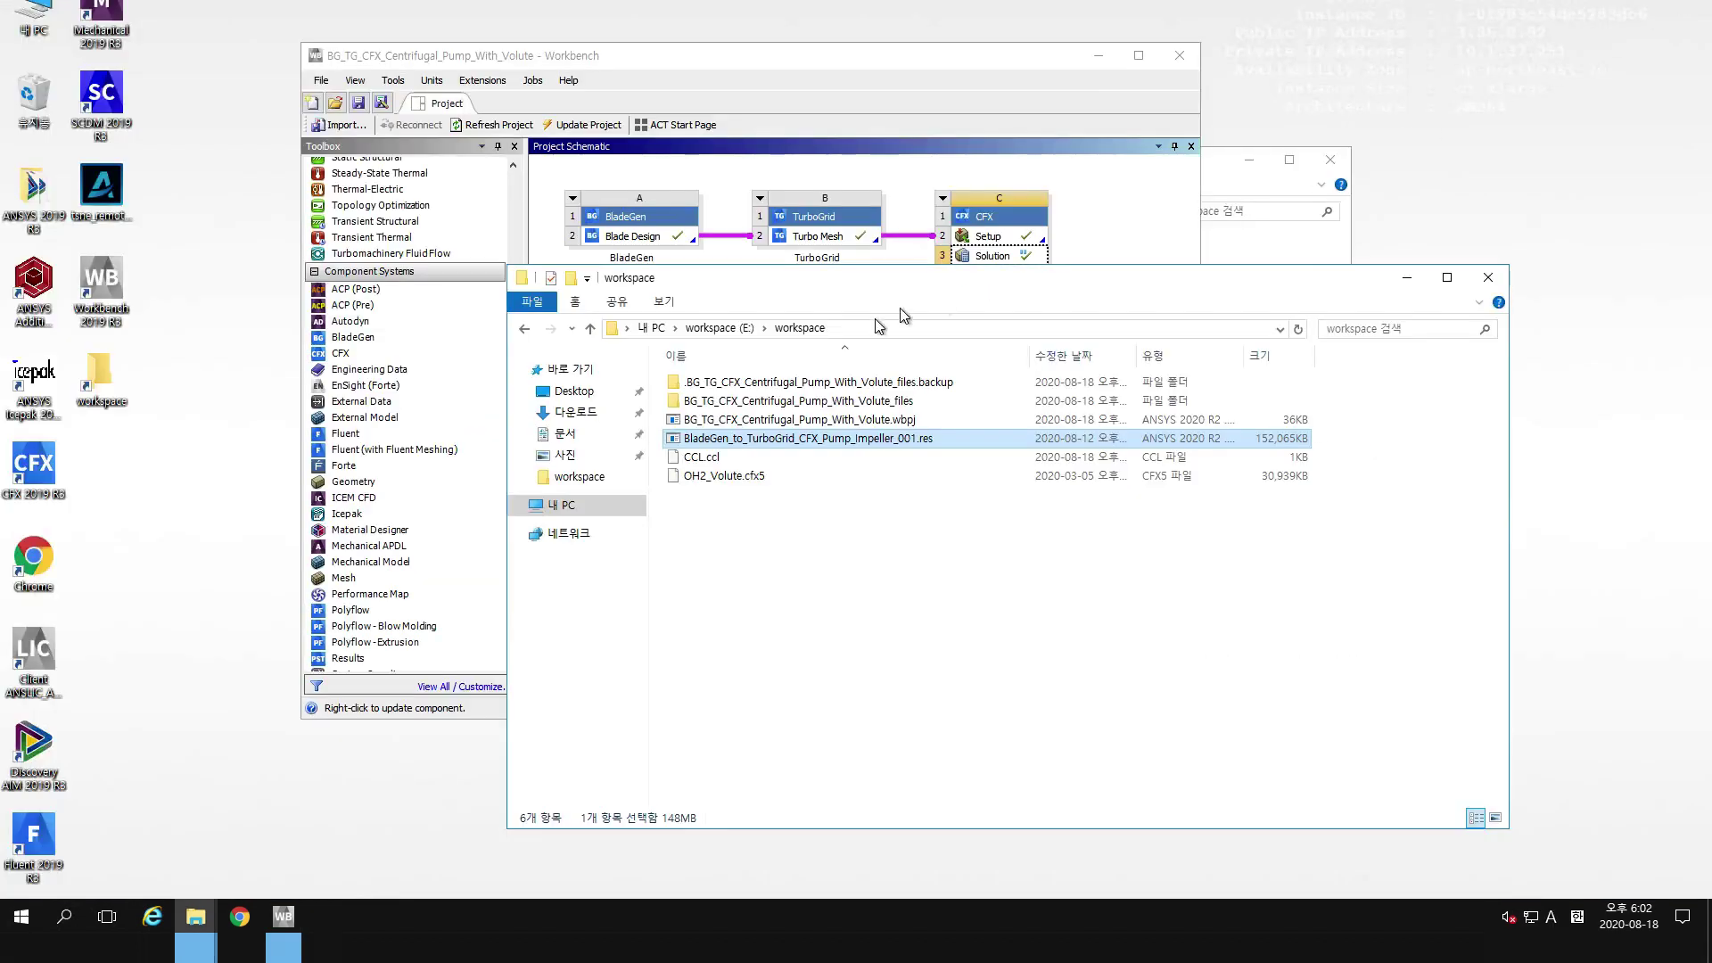
In Workbench, add a standalone Results system below the BladeGen system and open its Results cell for editing.
left_click(1121, 229)
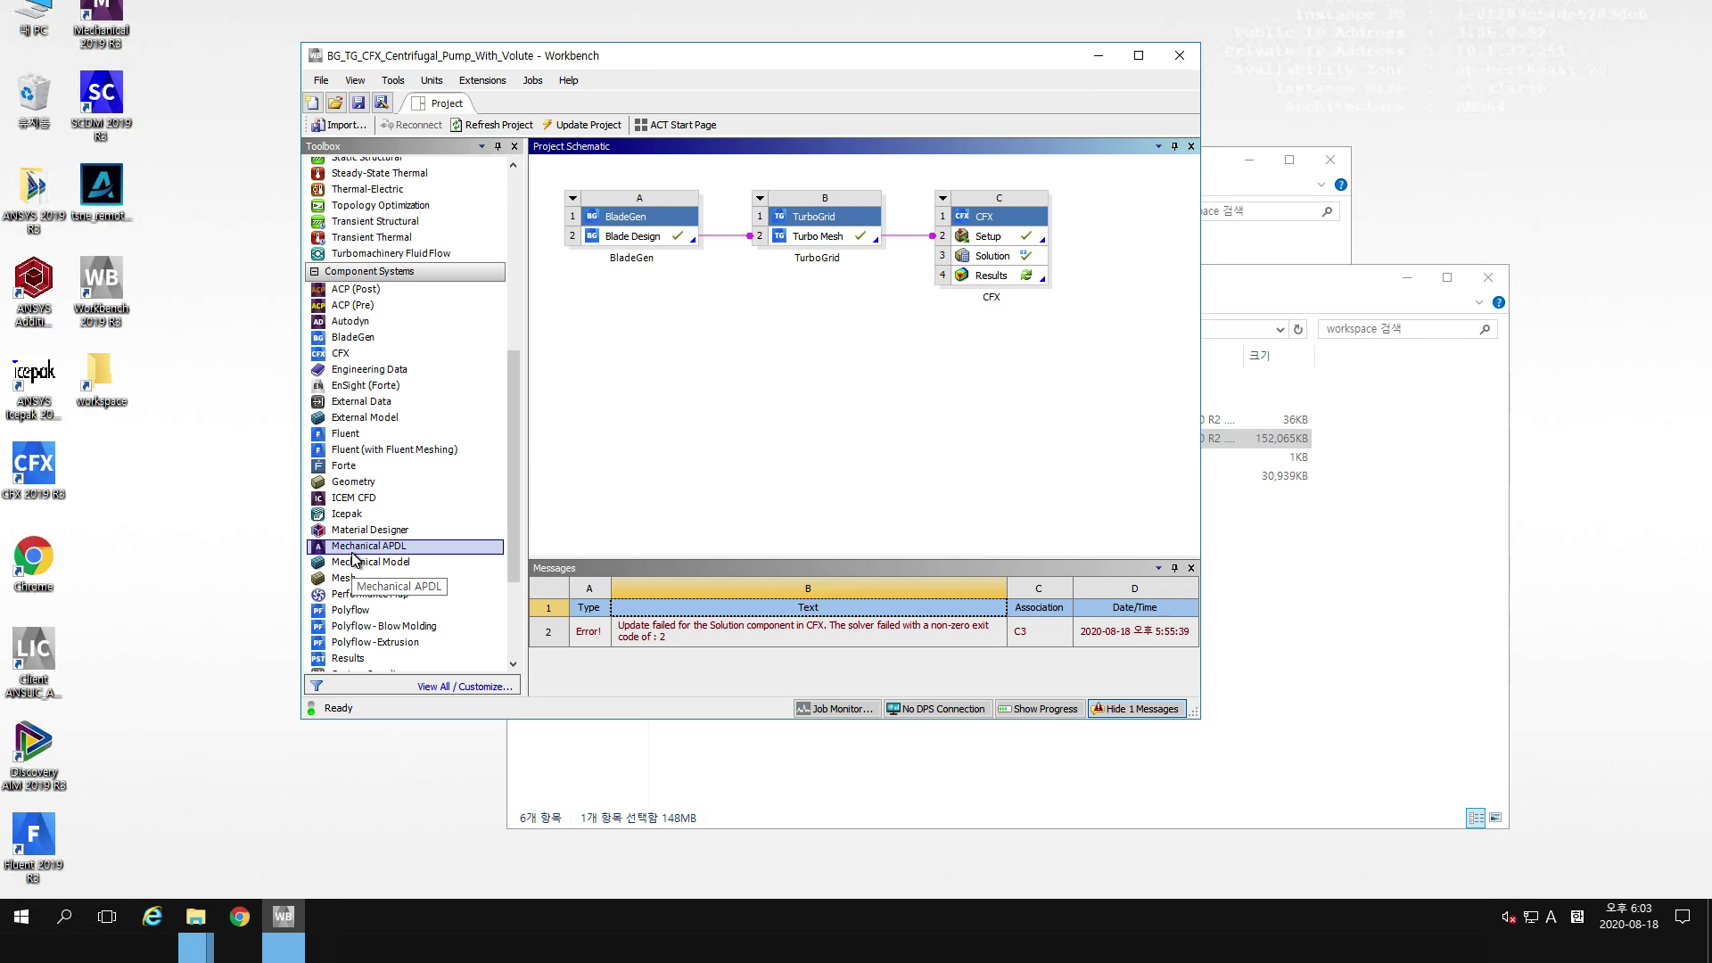
scroll(350, 580, "down", 3)
left_click_drag(347, 513, 601, 324)
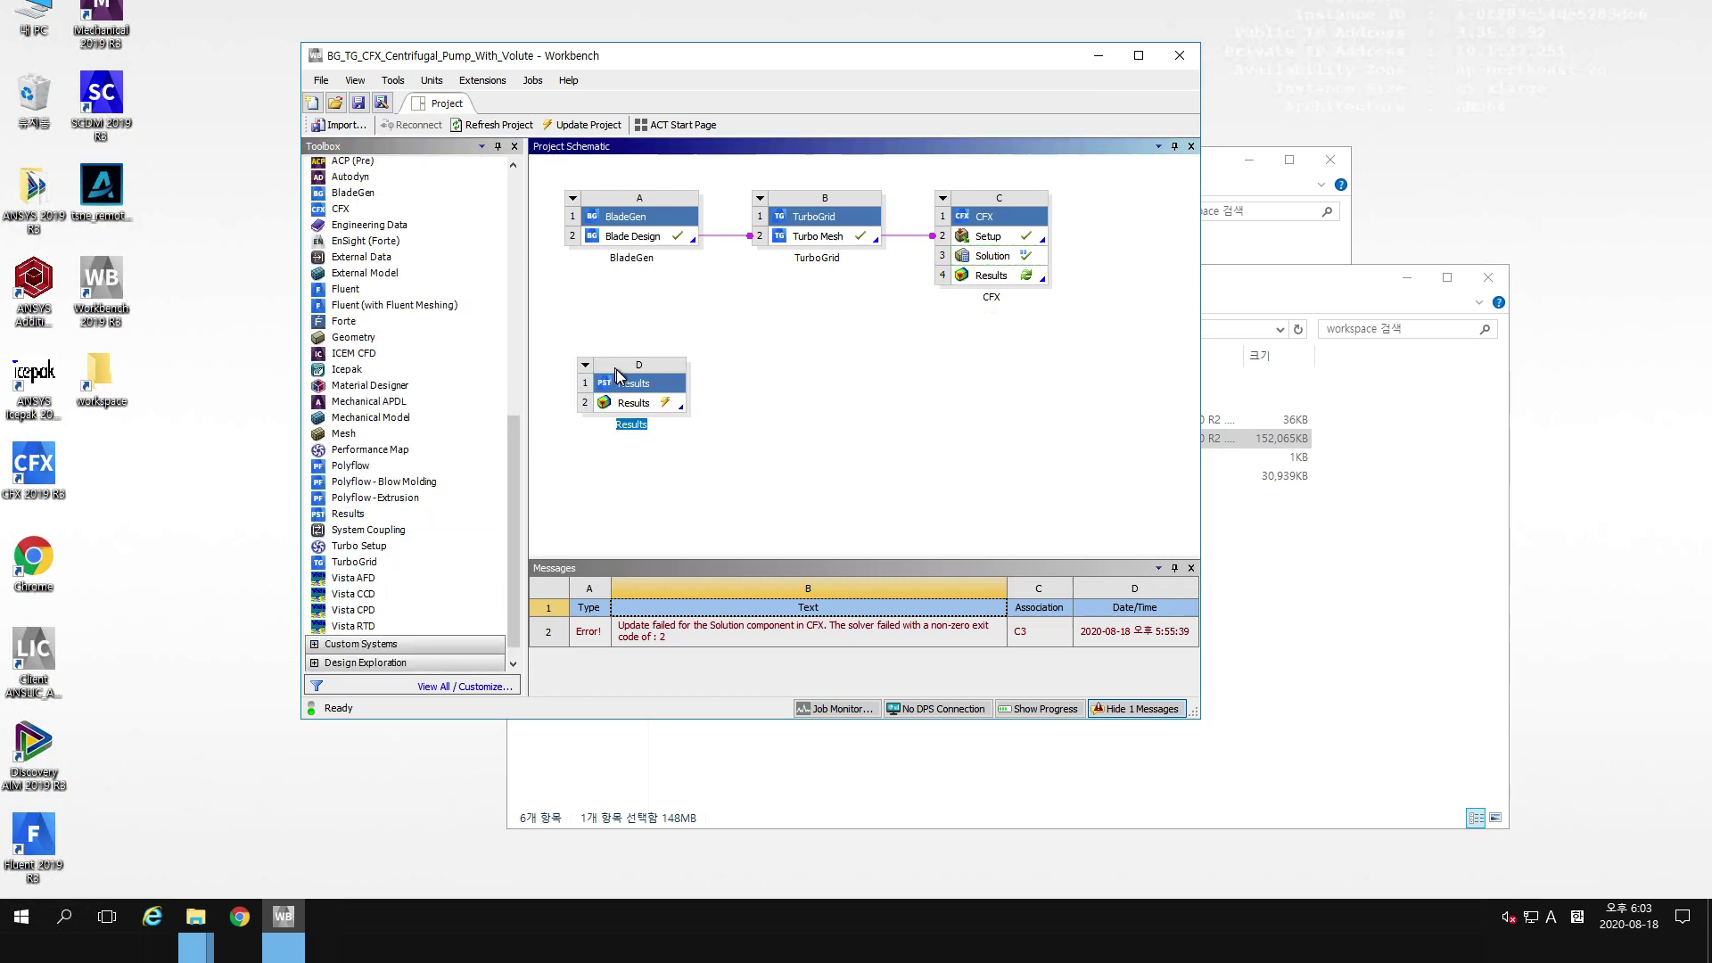
left_click(639, 405)
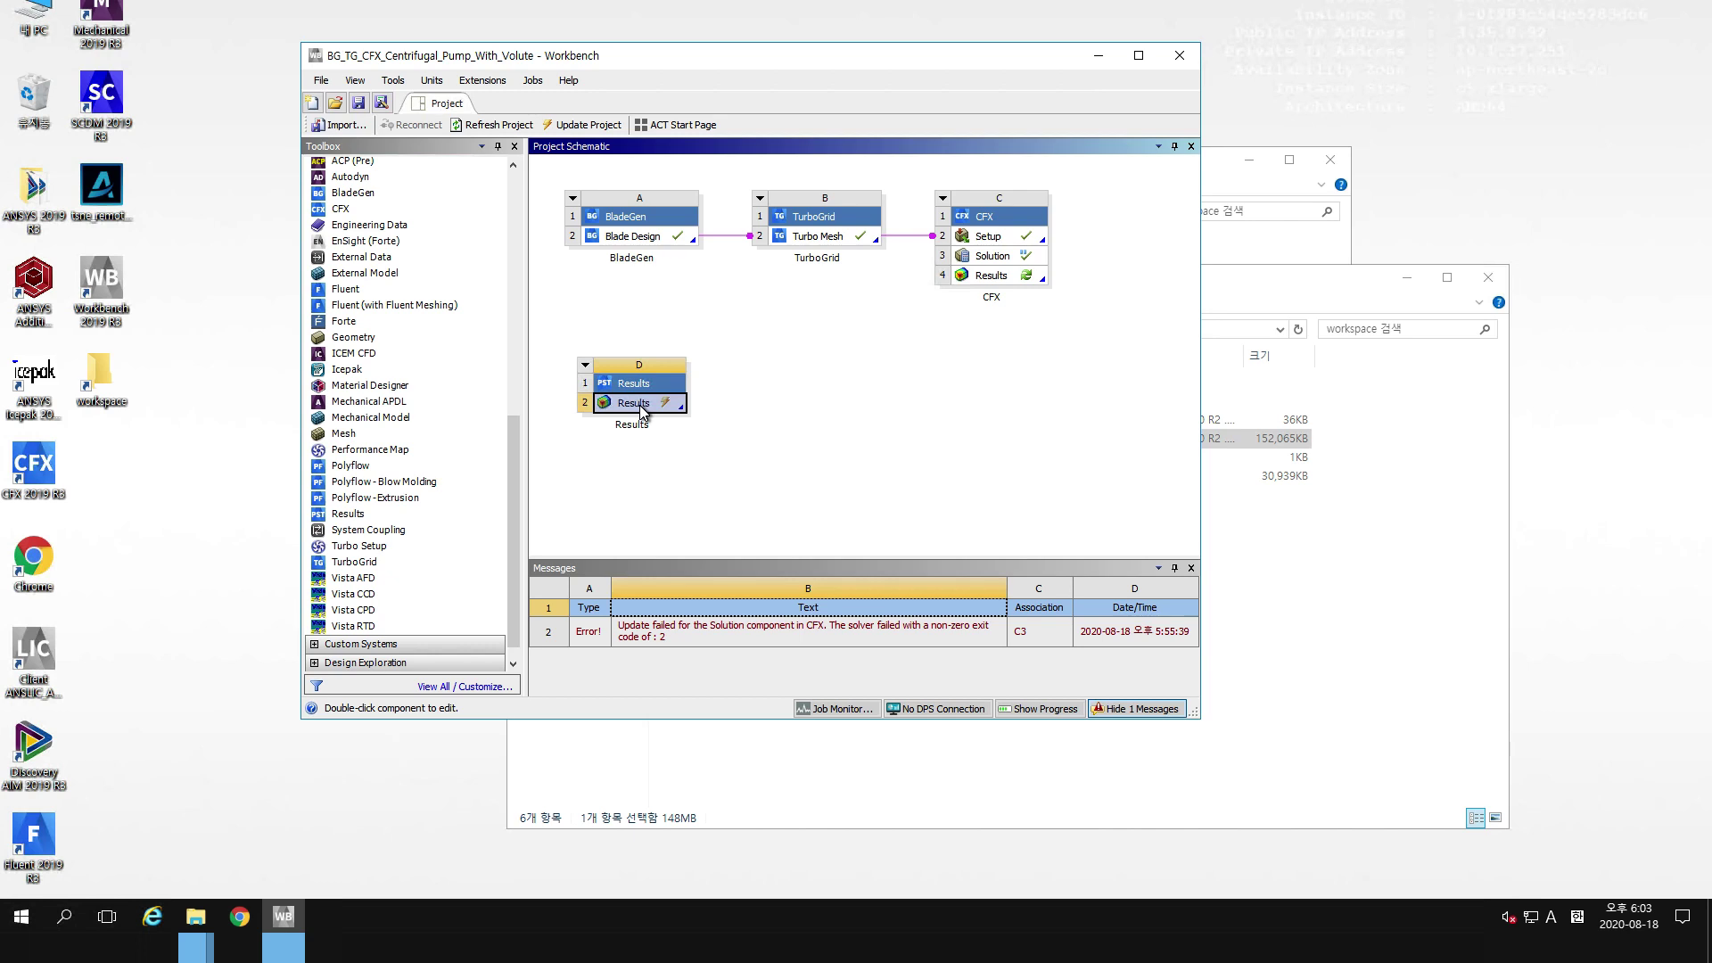
right_click(639, 405)
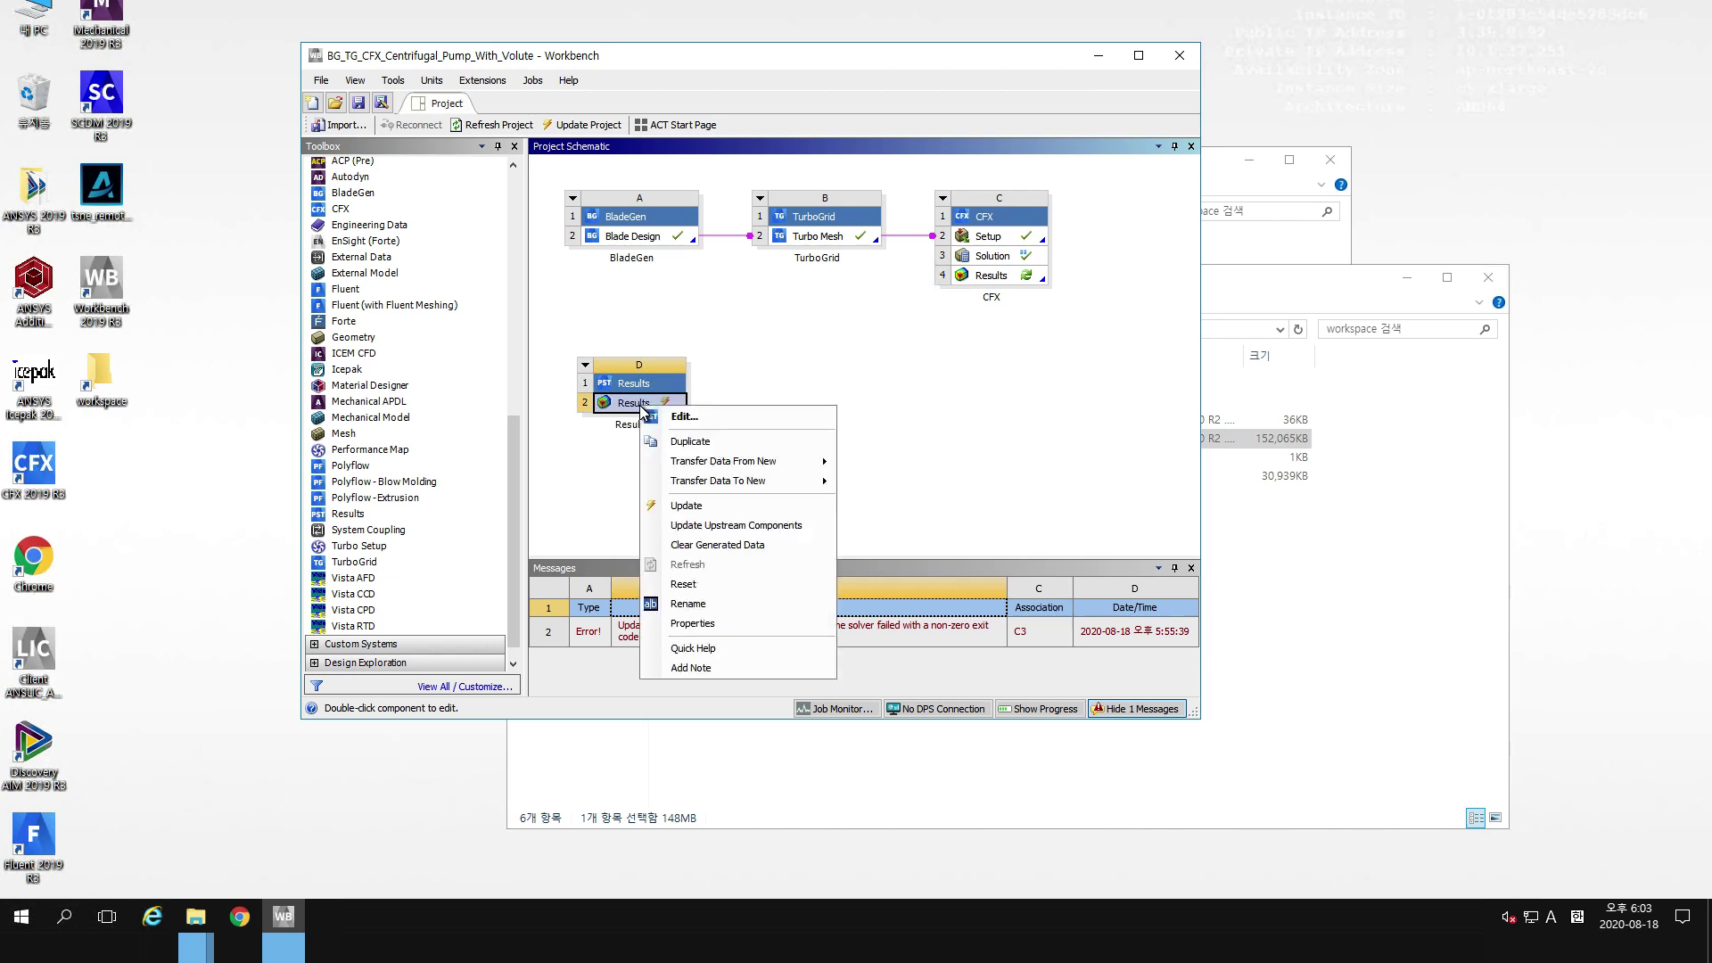
left_click(684, 416)
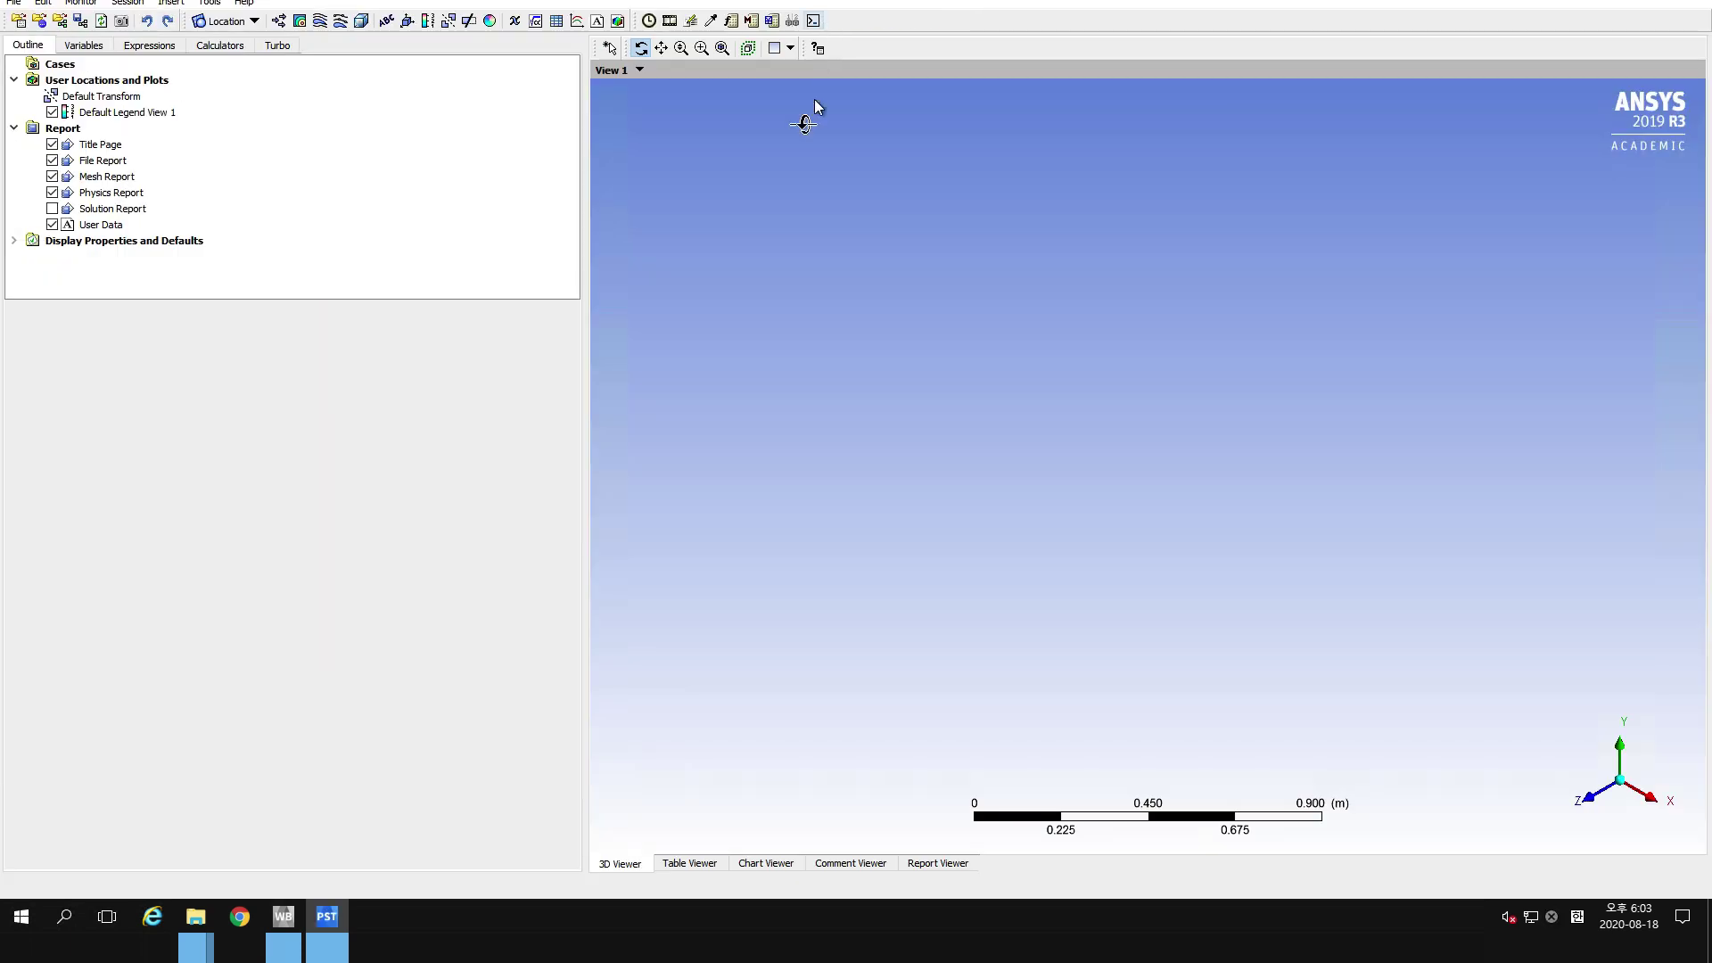
Load BladeGen_to_TurboGrid_CFX_Pump_Impeller_001.res from E:\workspace with the Impeller, Suction and Volute domains.
left_click_drag(586, 247, 482, 249)
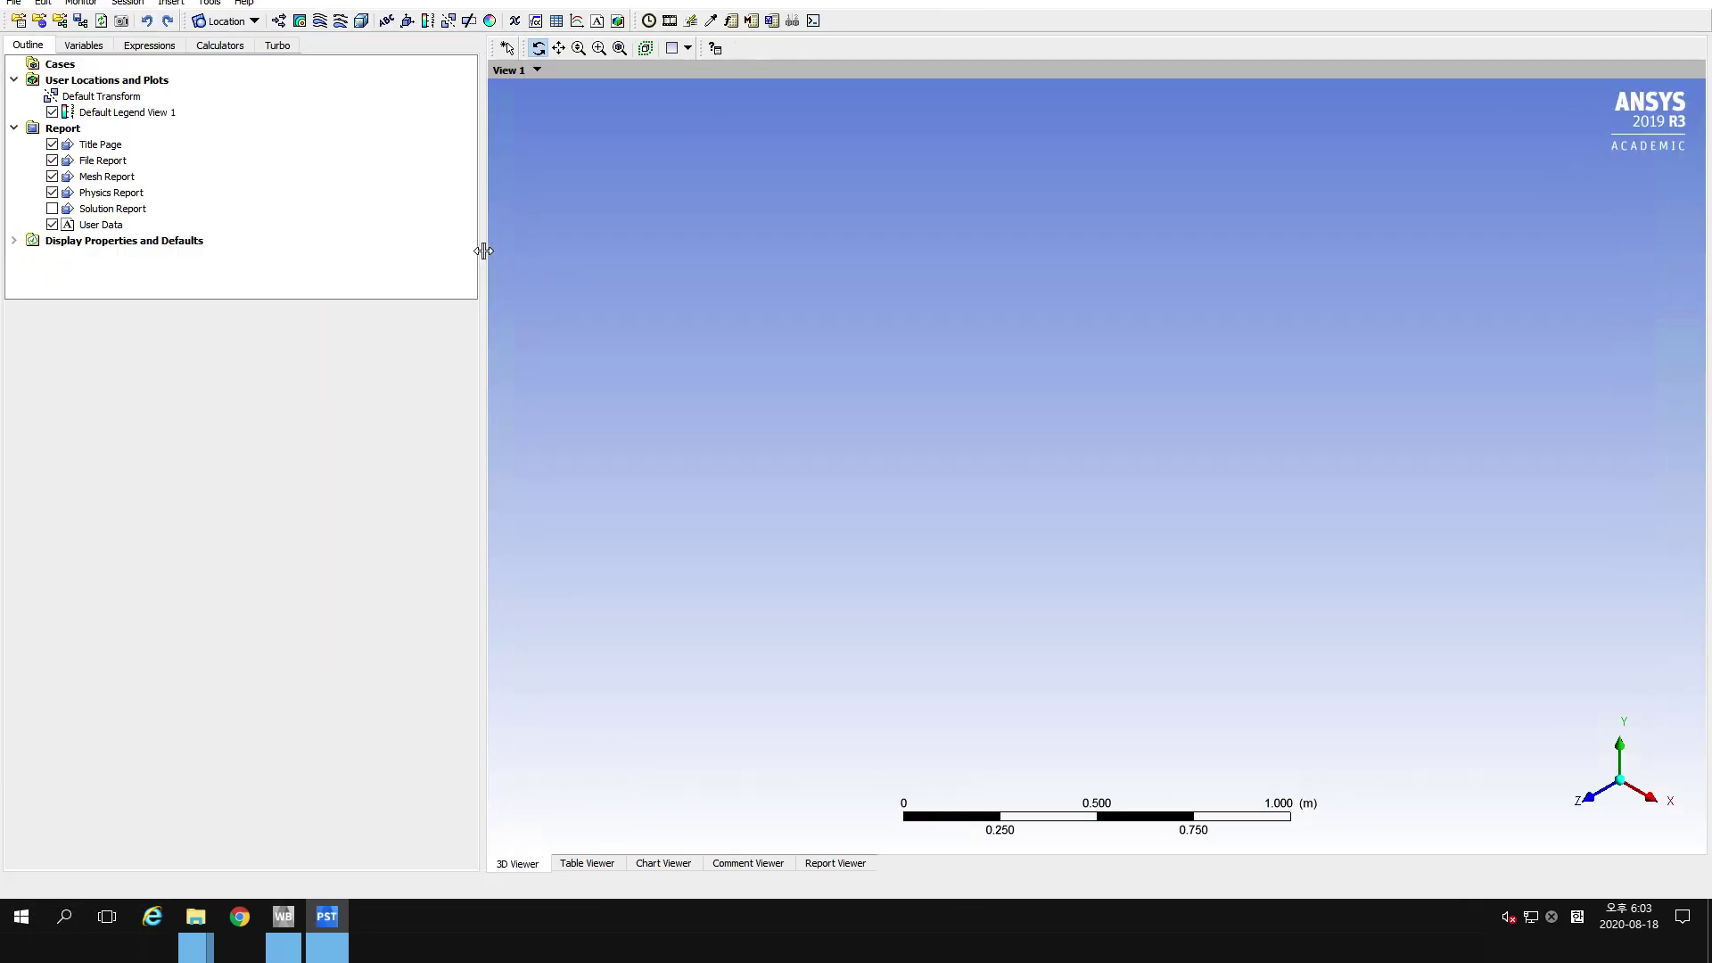
left_click(19, 22)
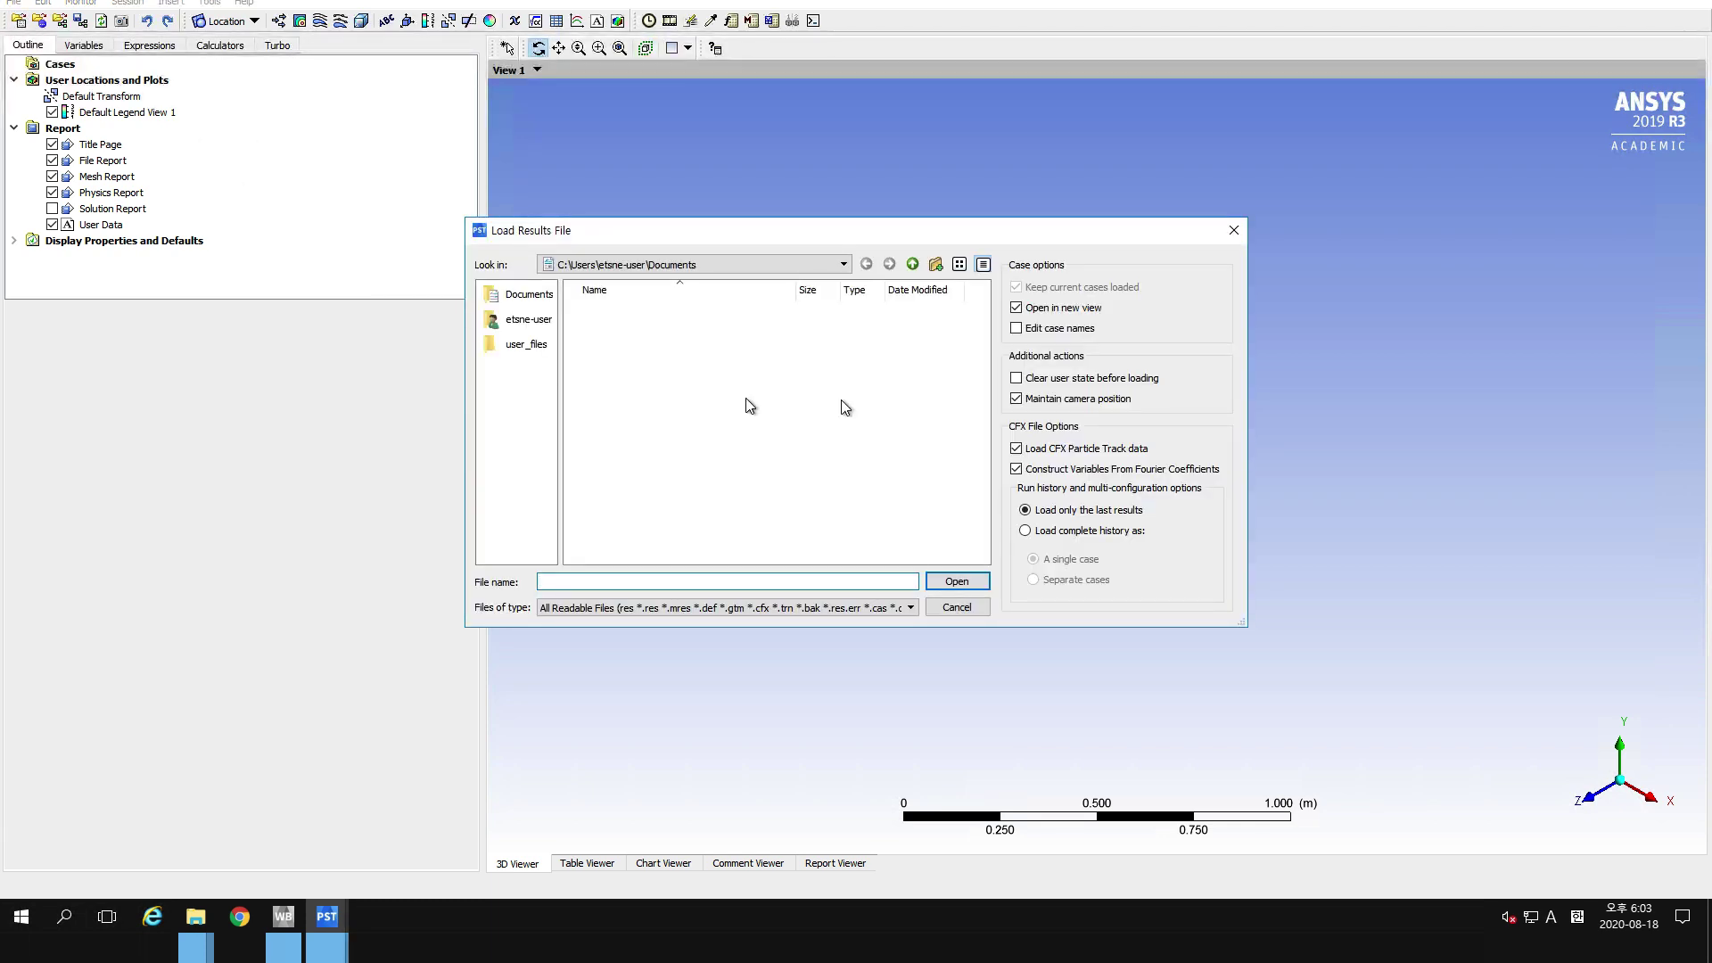
left_click(844, 265)
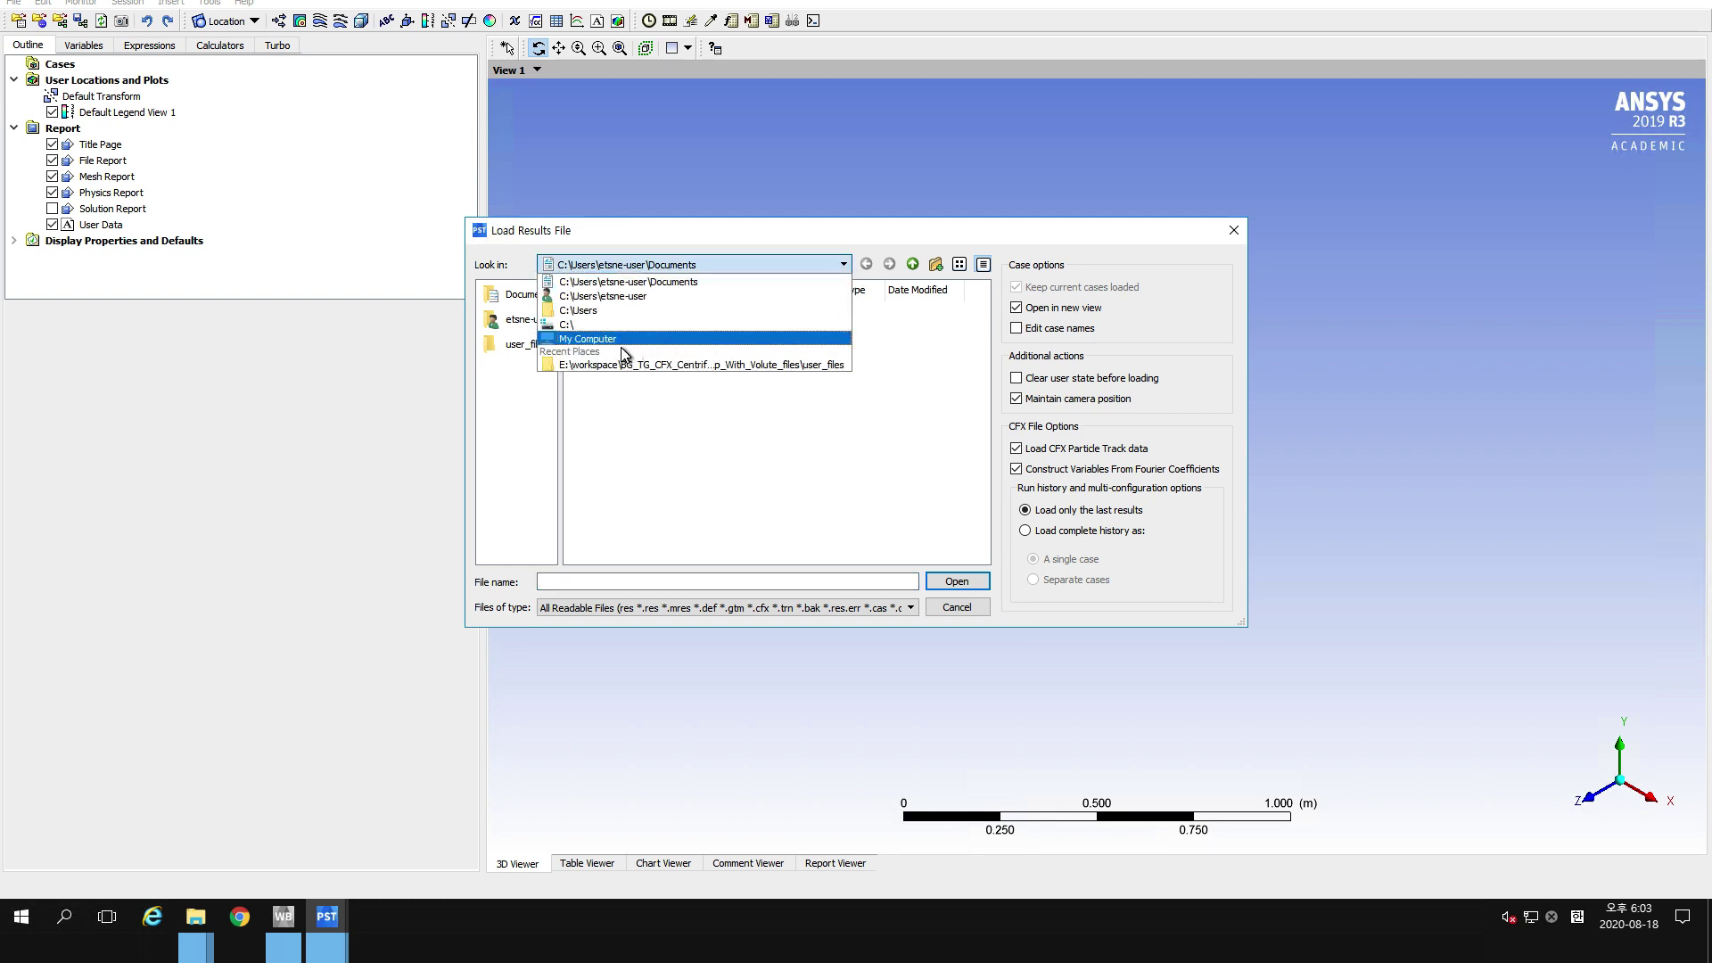
left_click(592, 333)
double_click(634, 347)
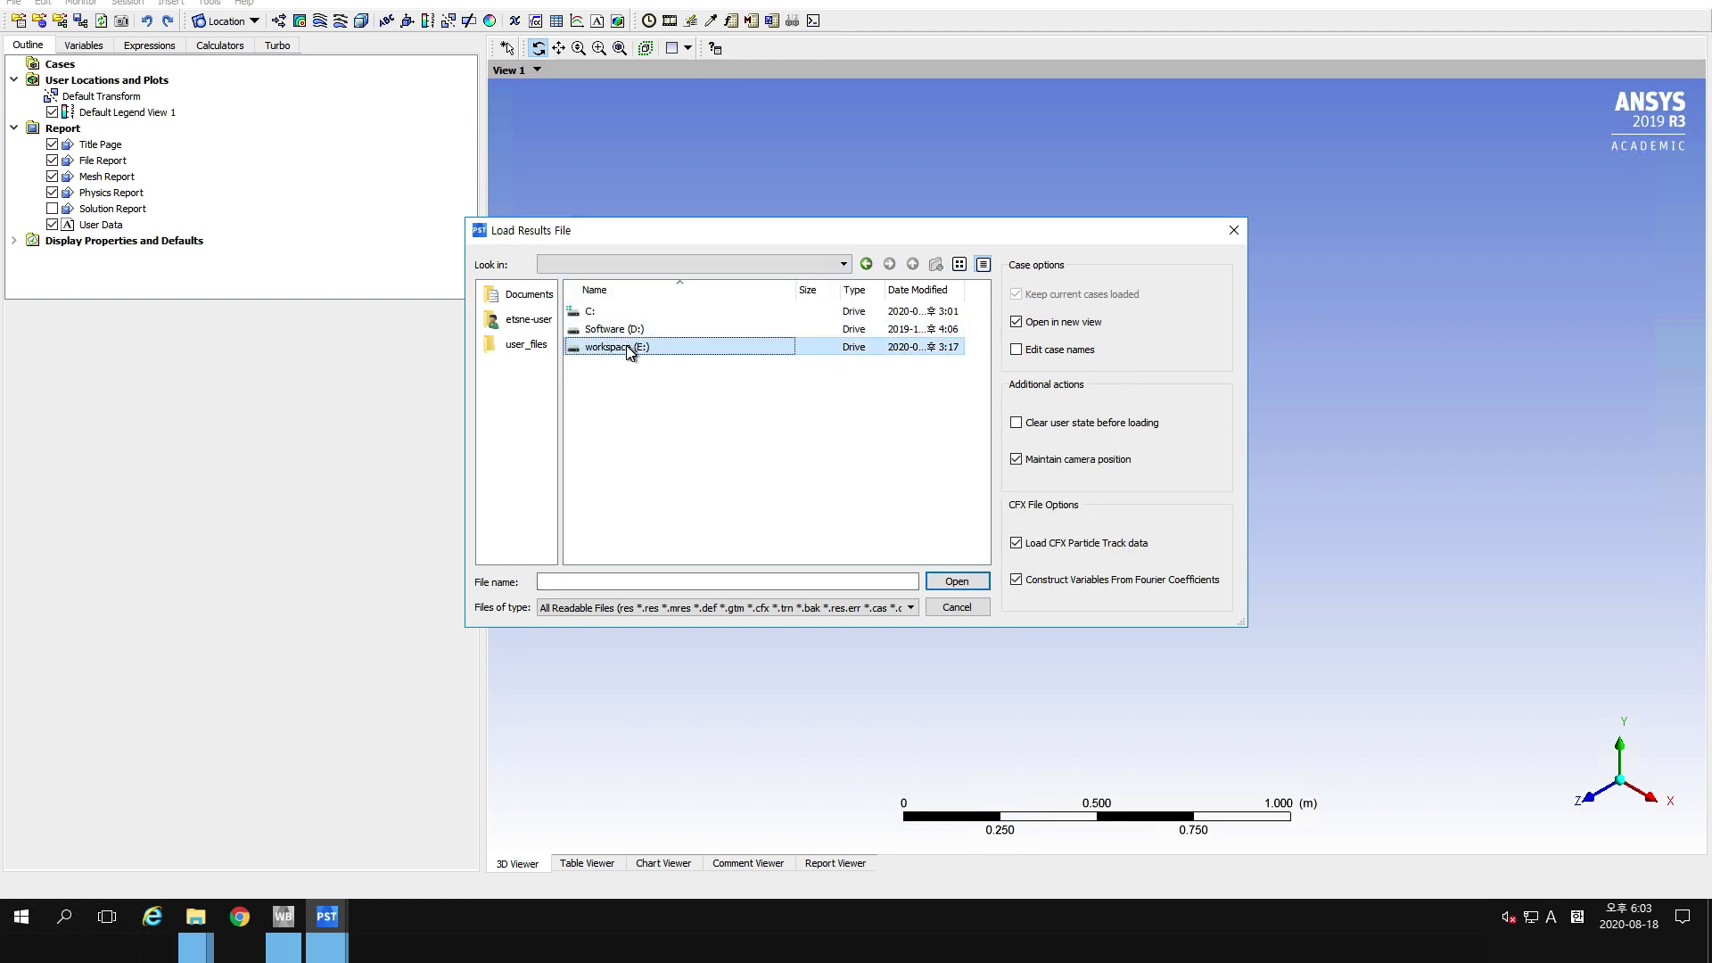
double_click(614, 331)
left_click(614, 348)
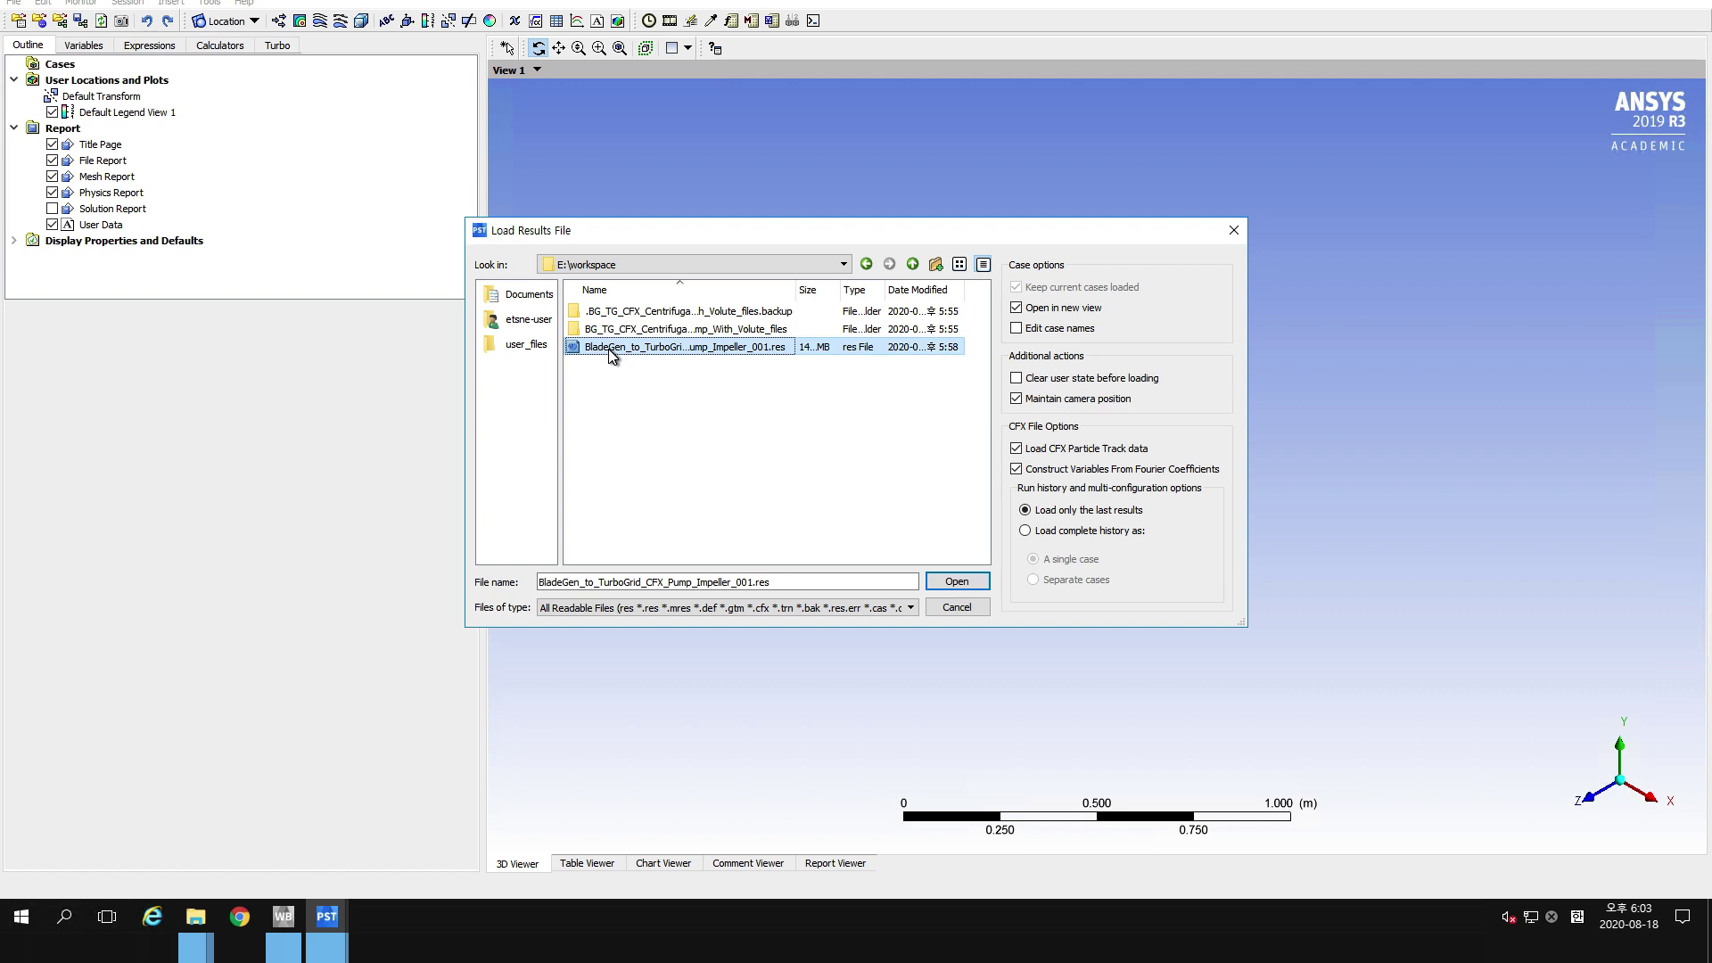
left_click(958, 584)
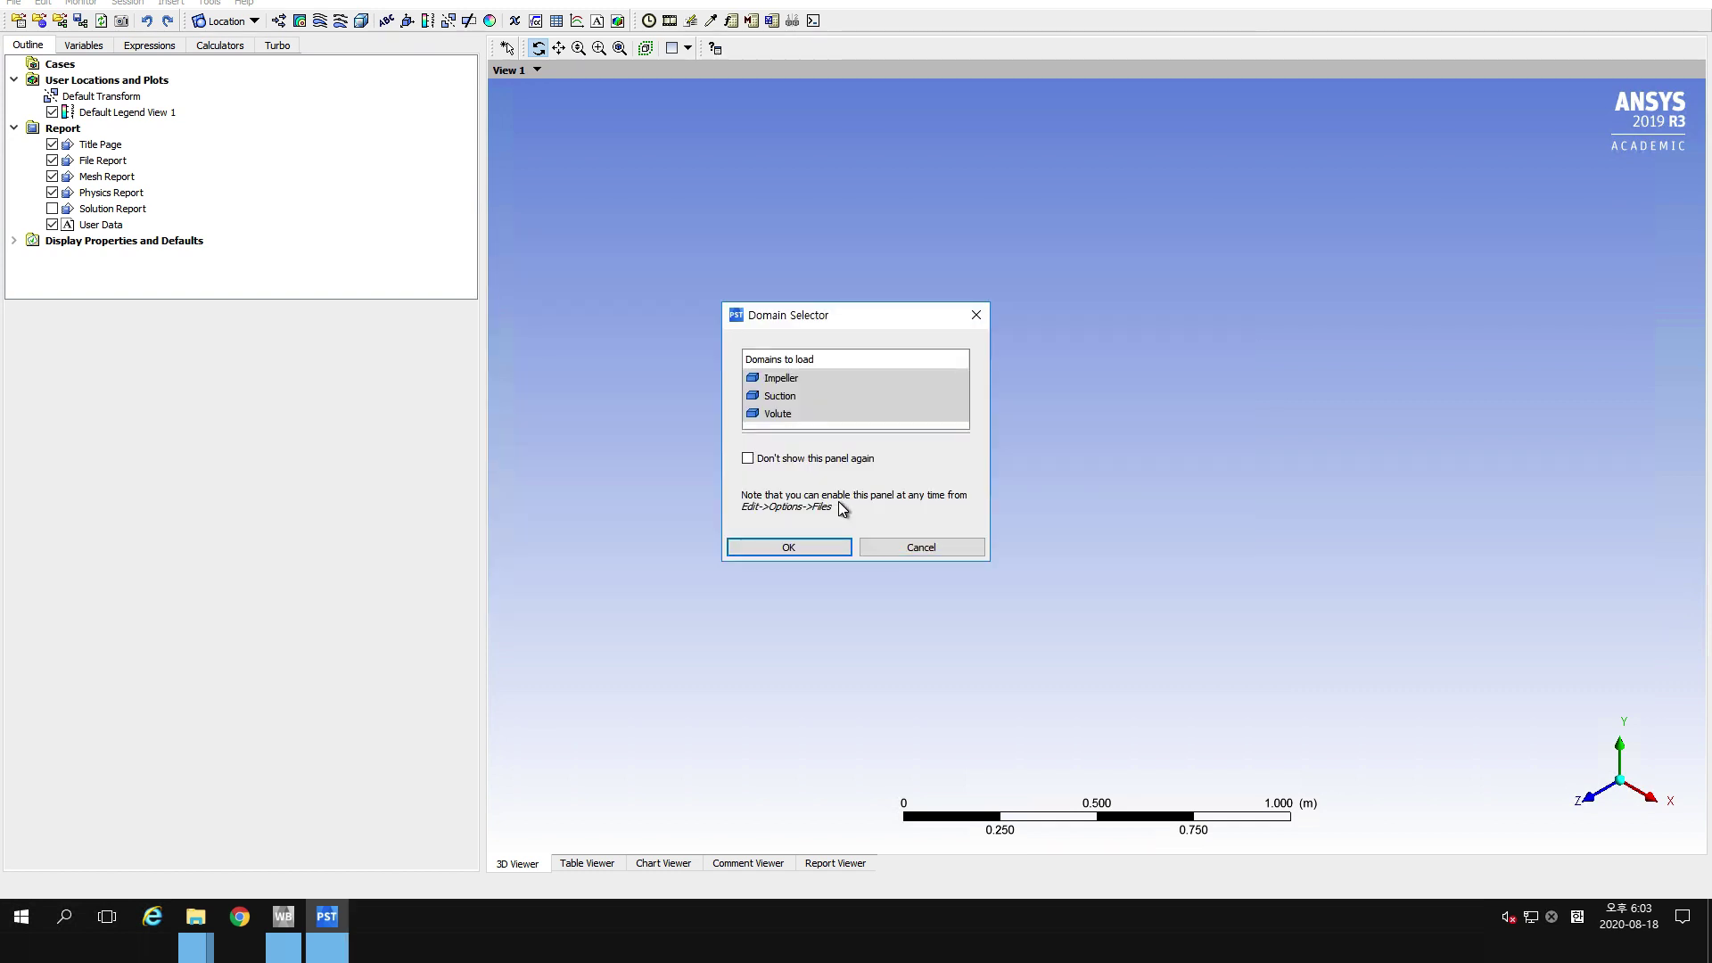
left_click(806, 546)
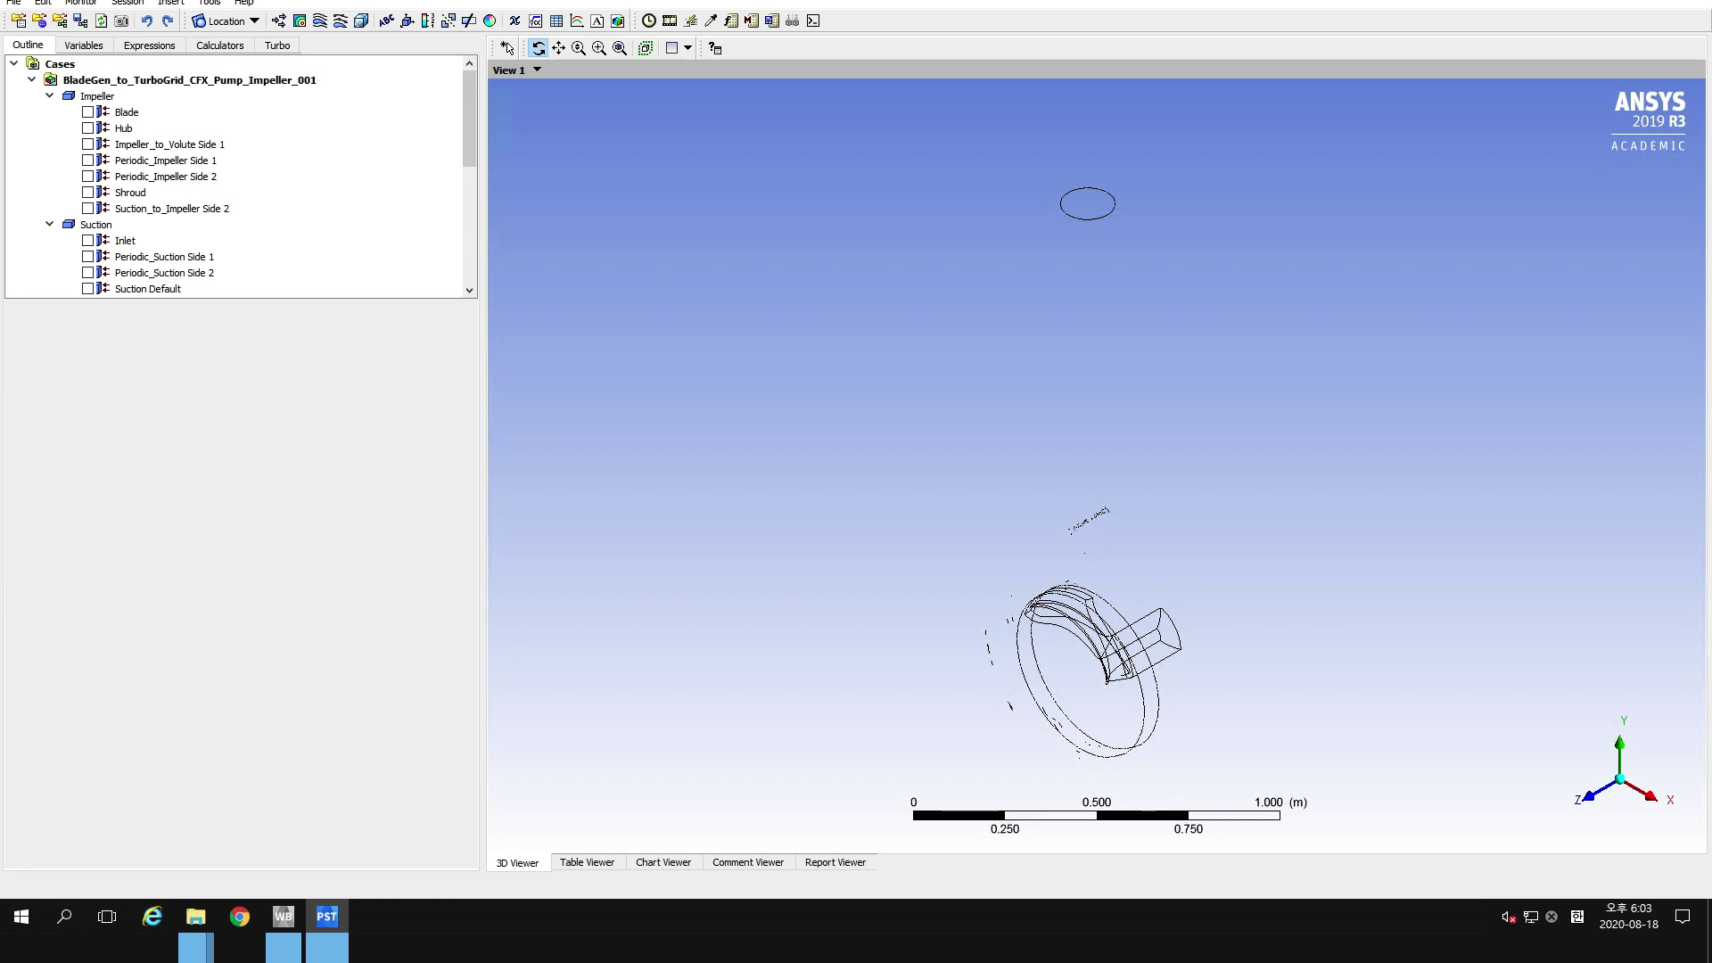
Decline the auto-initialization of all turbo components and initialize only the Suction and Impeller components individually.
left_click(277, 46)
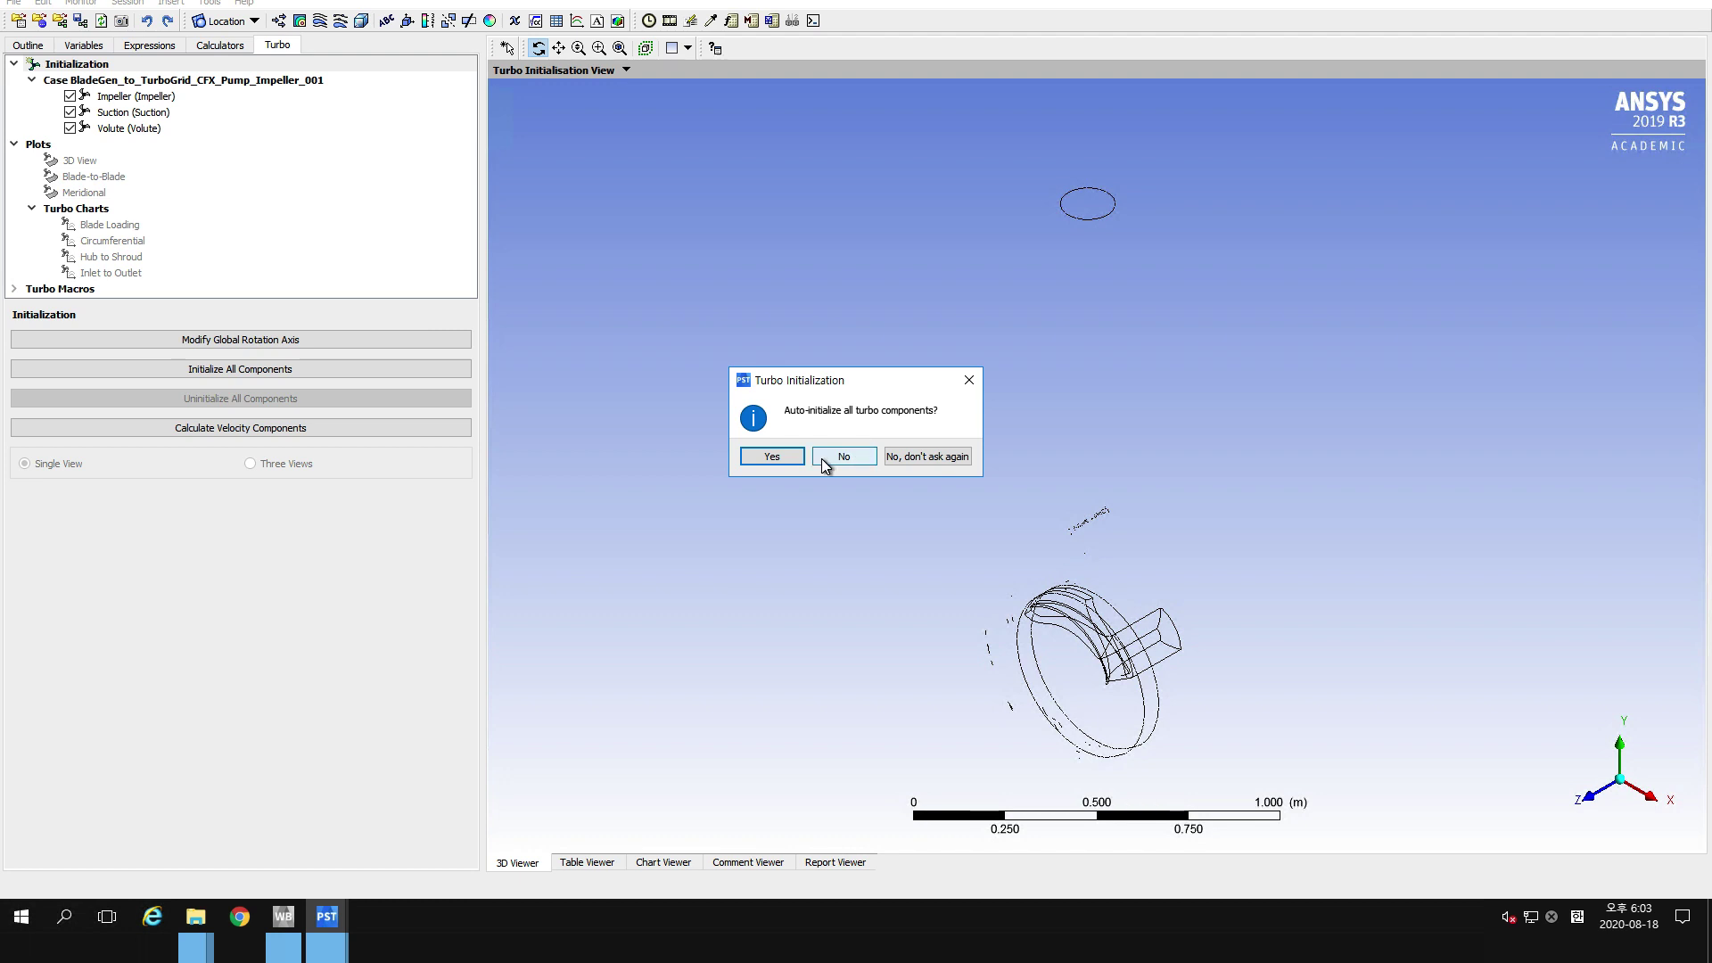
key("Return")
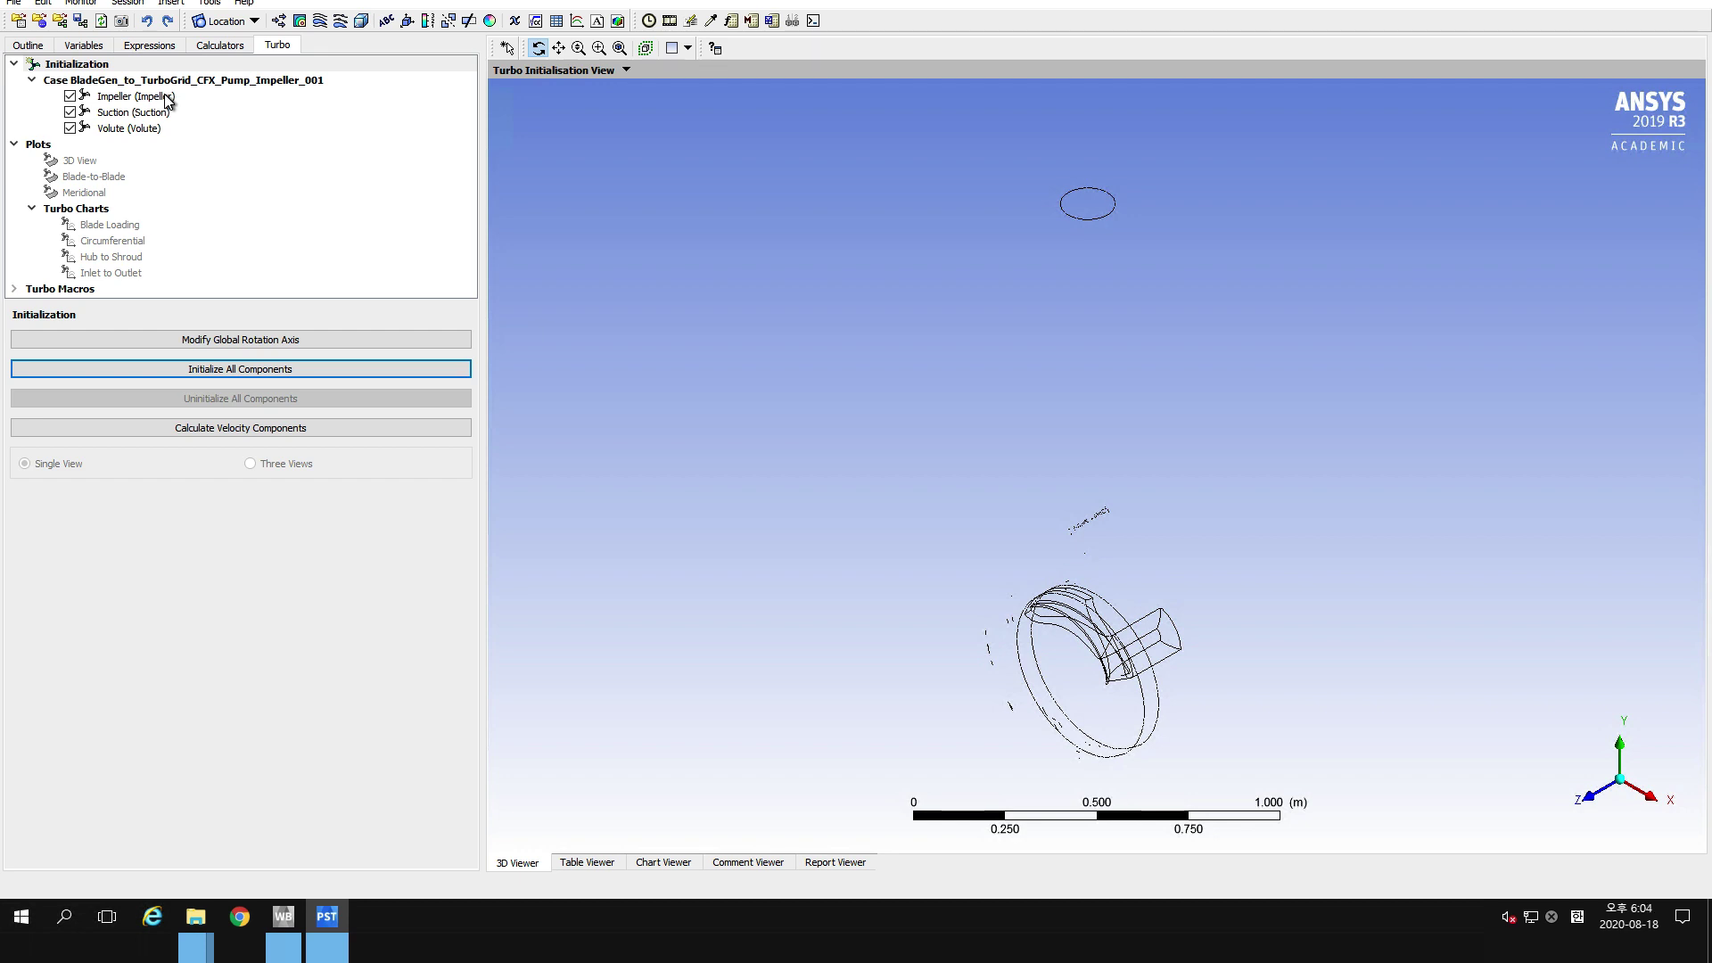
left_click(134, 113)
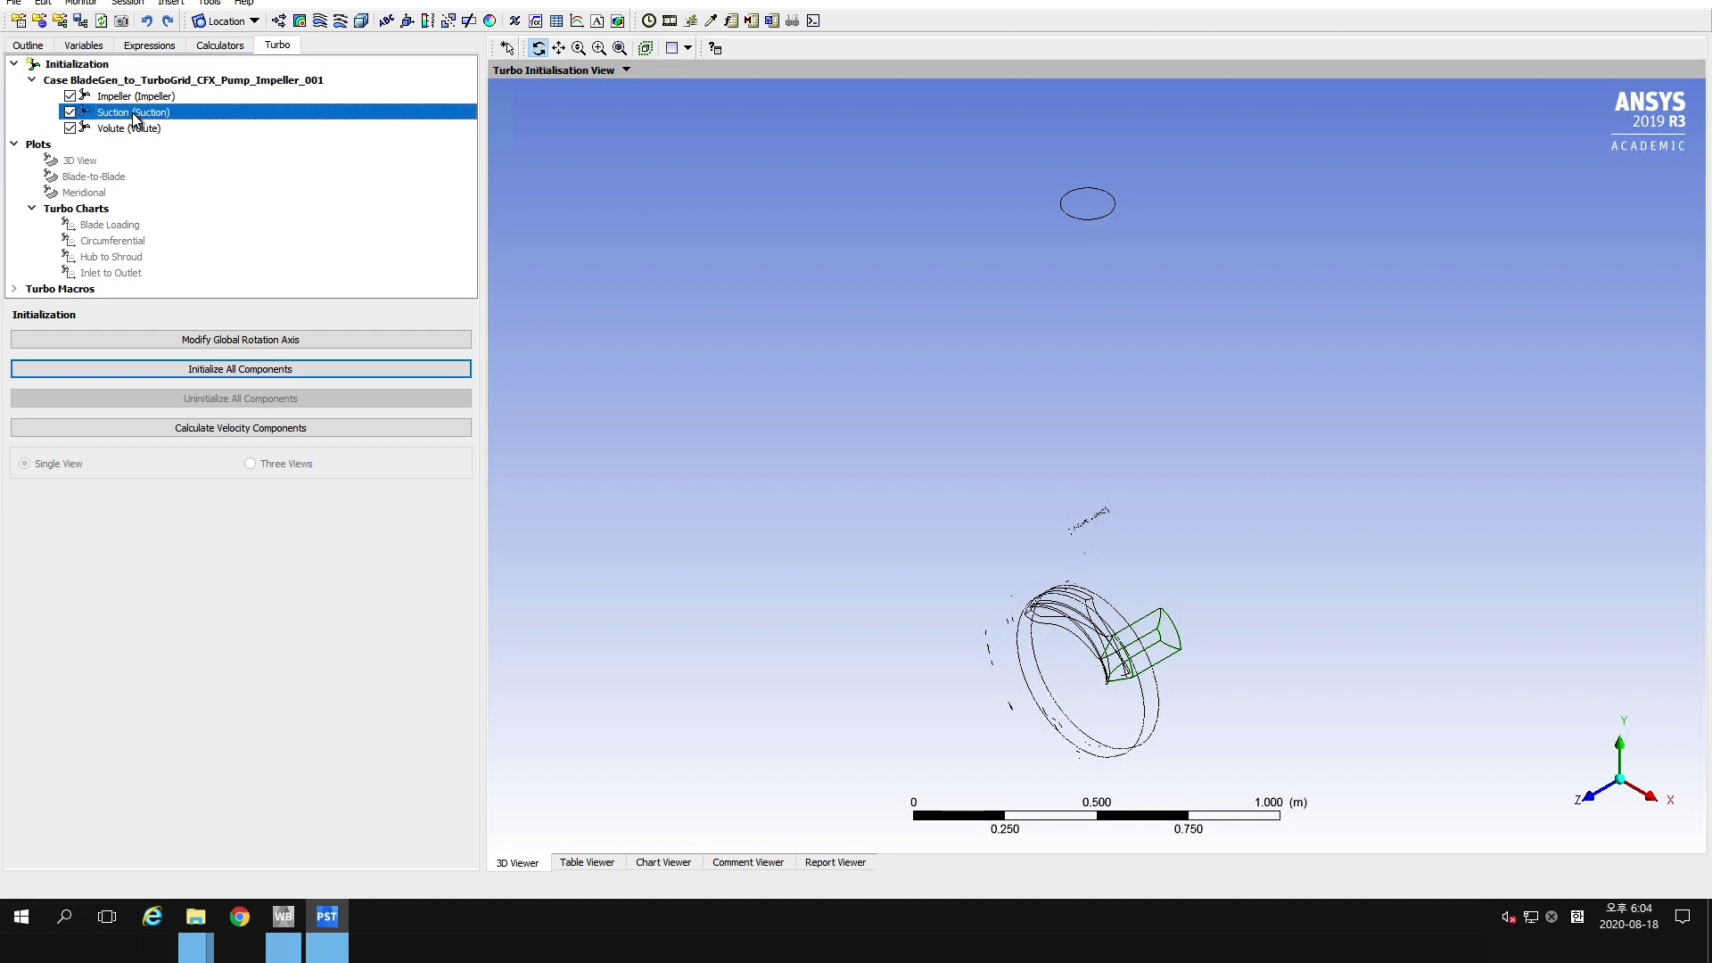
right_click(134, 117)
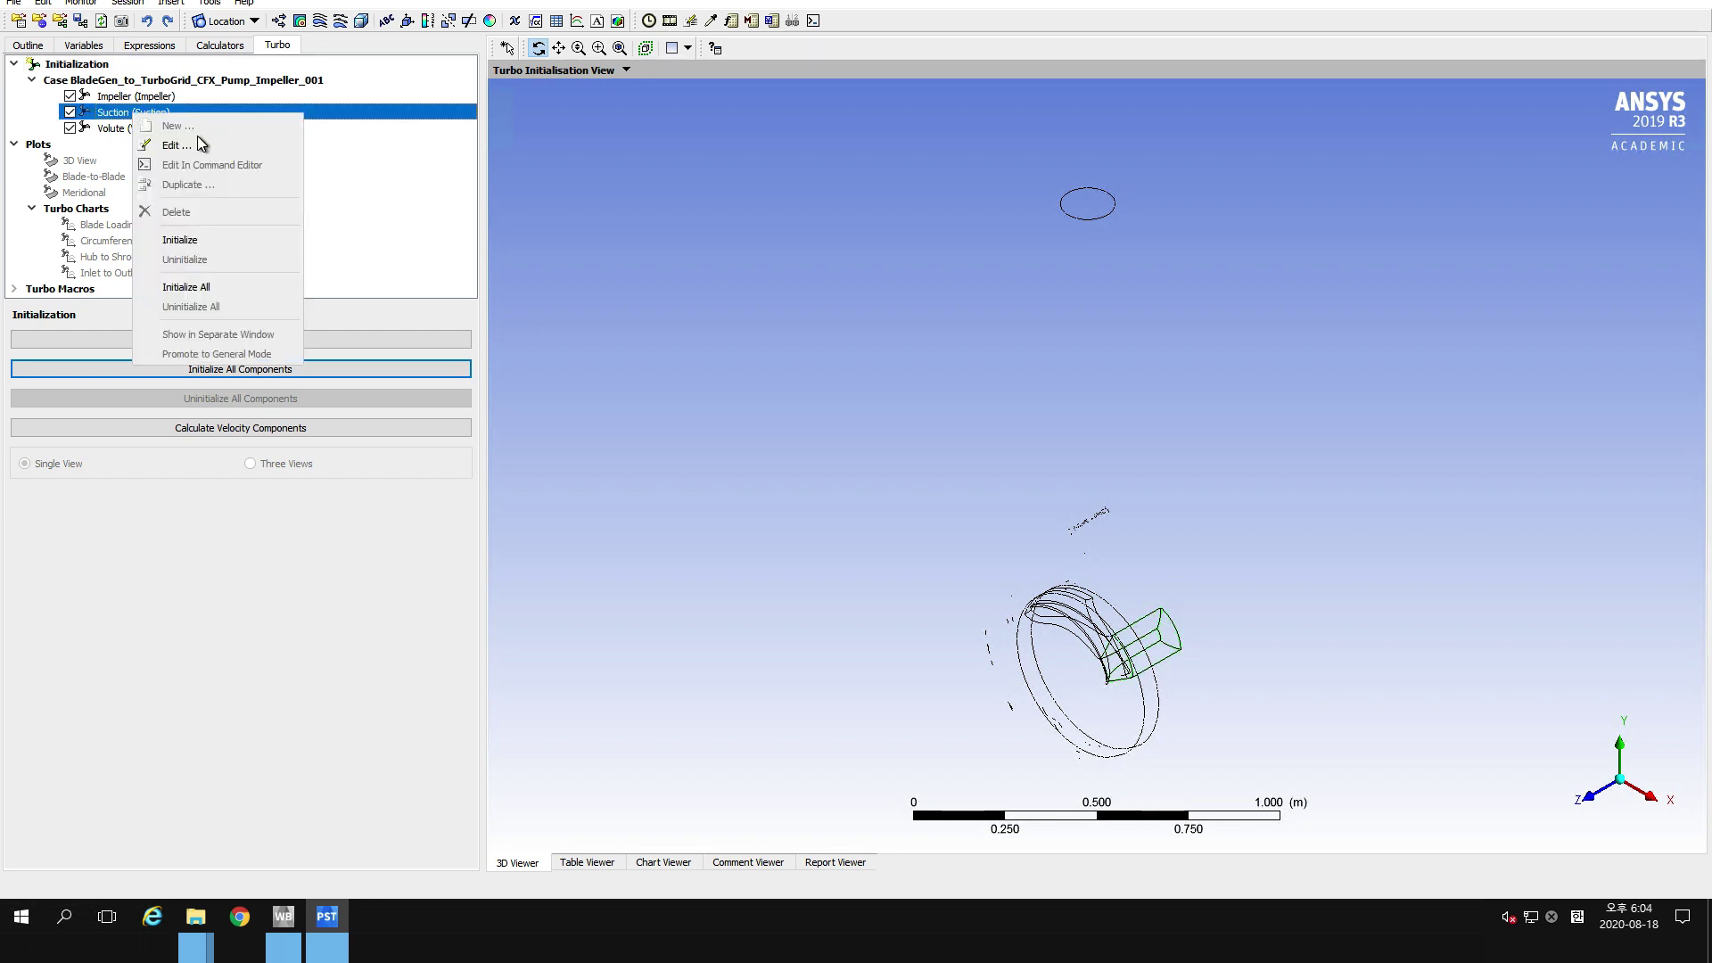
left_click(234, 241)
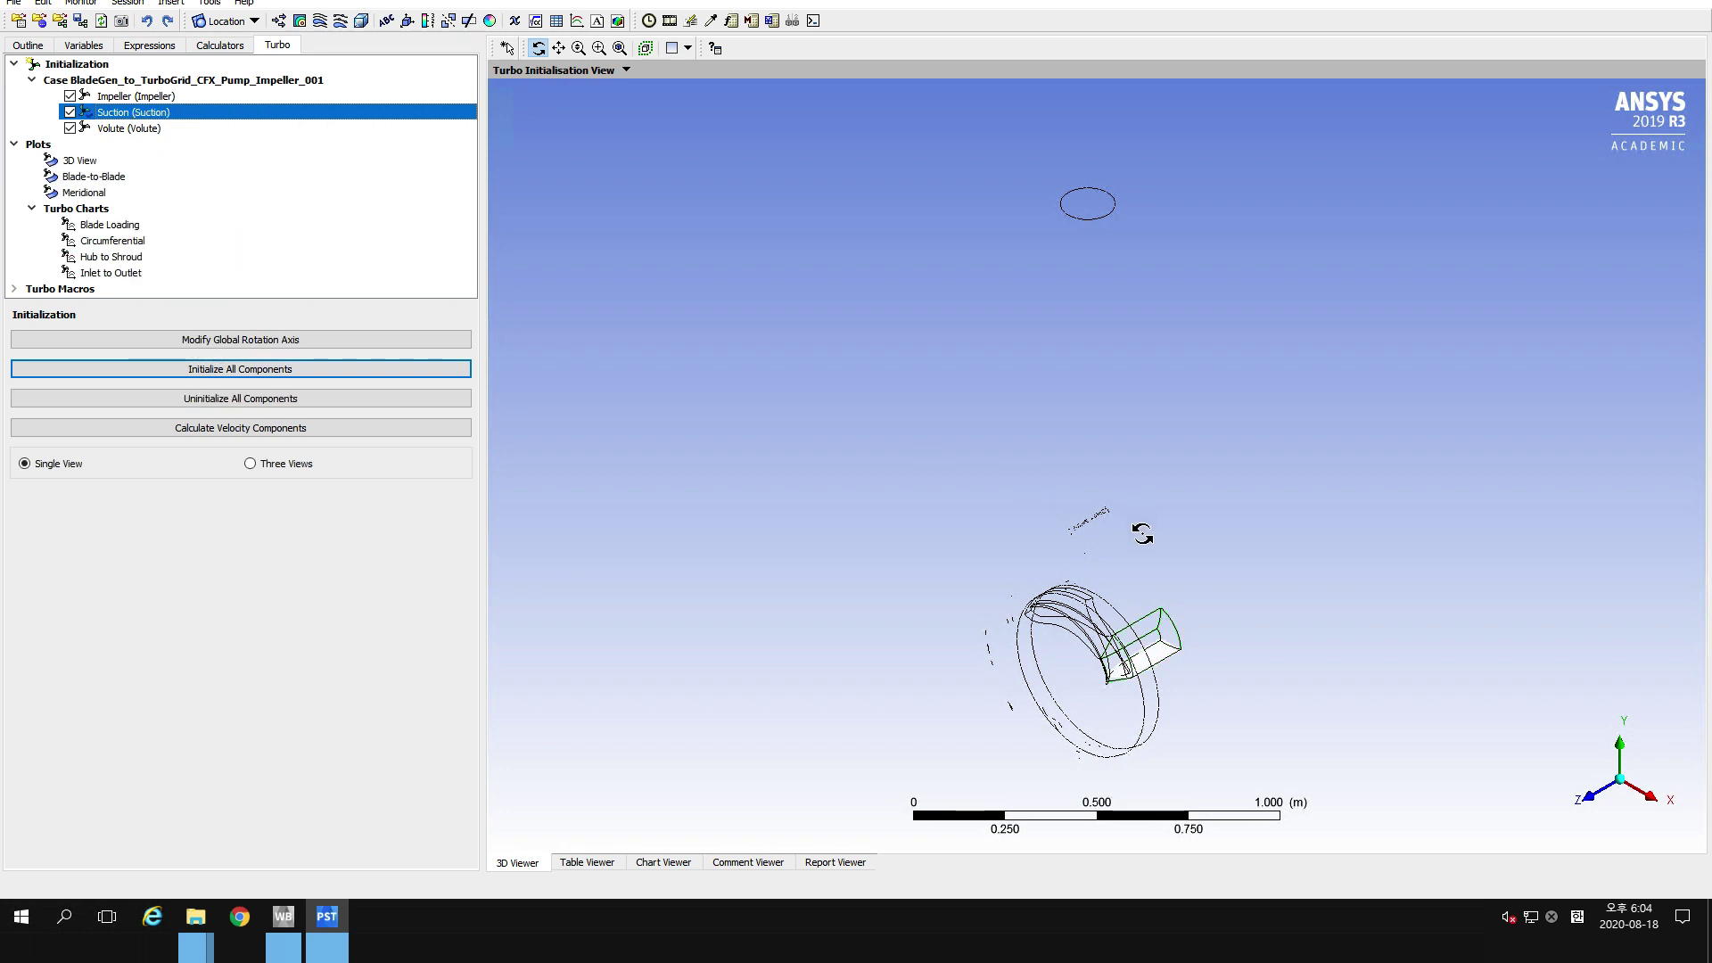
left_click_drag(1140, 535, 841, 510)
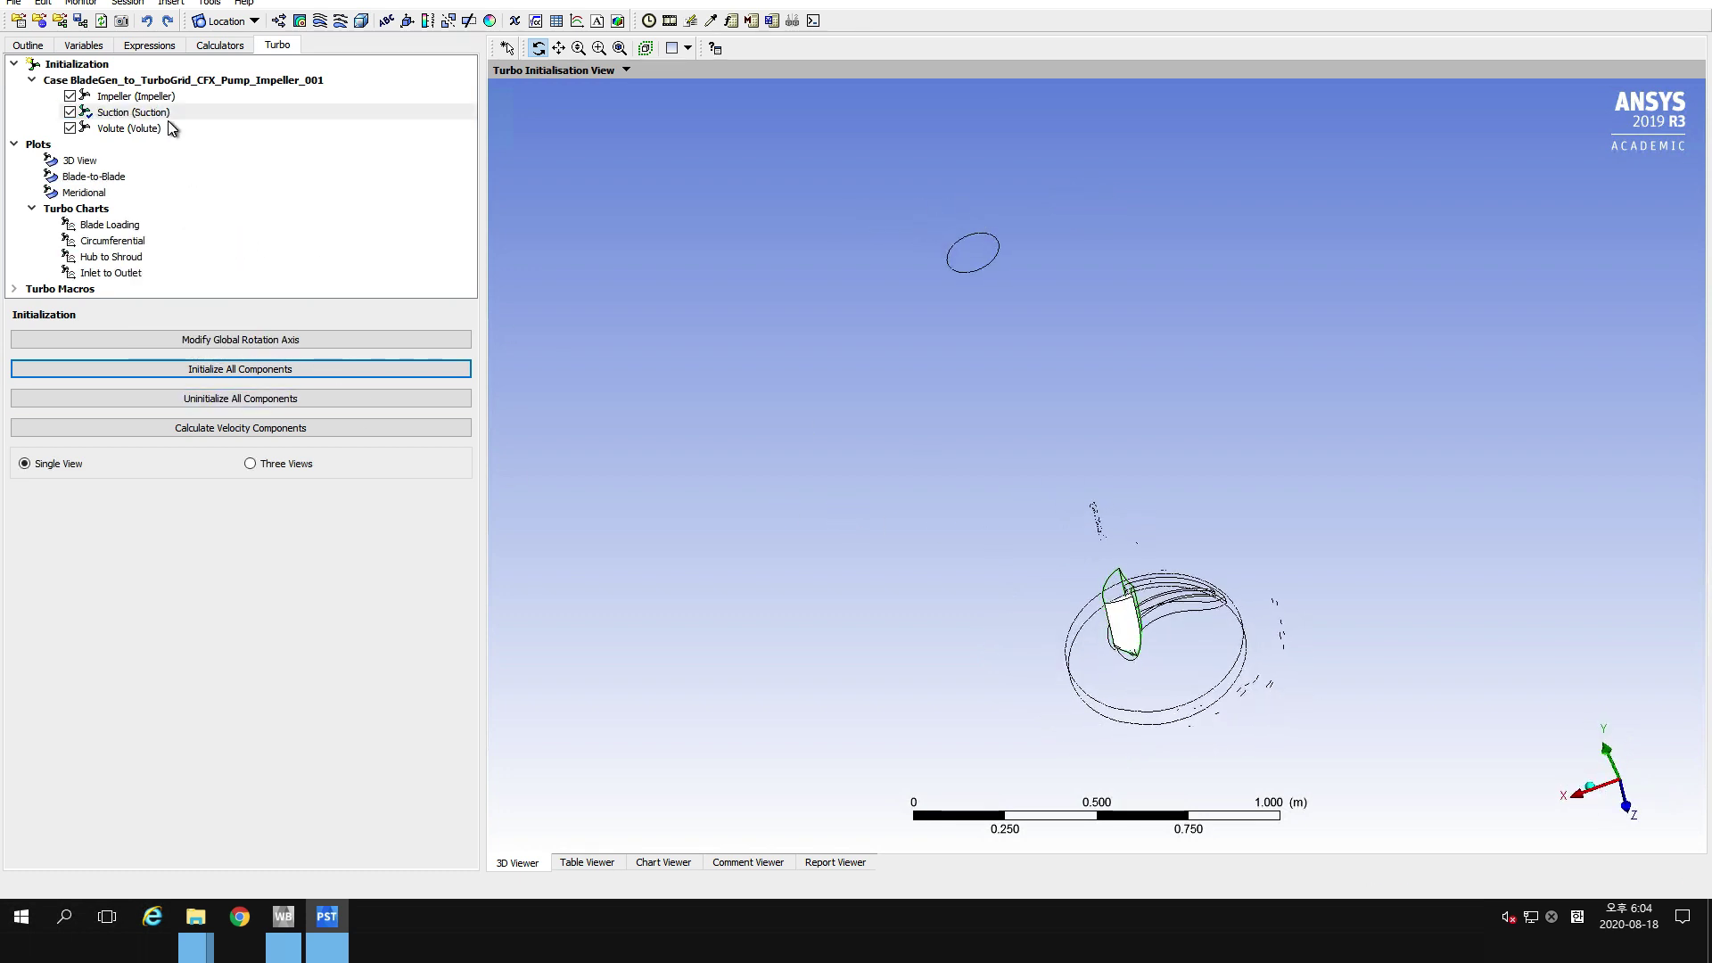
right_click(151, 99)
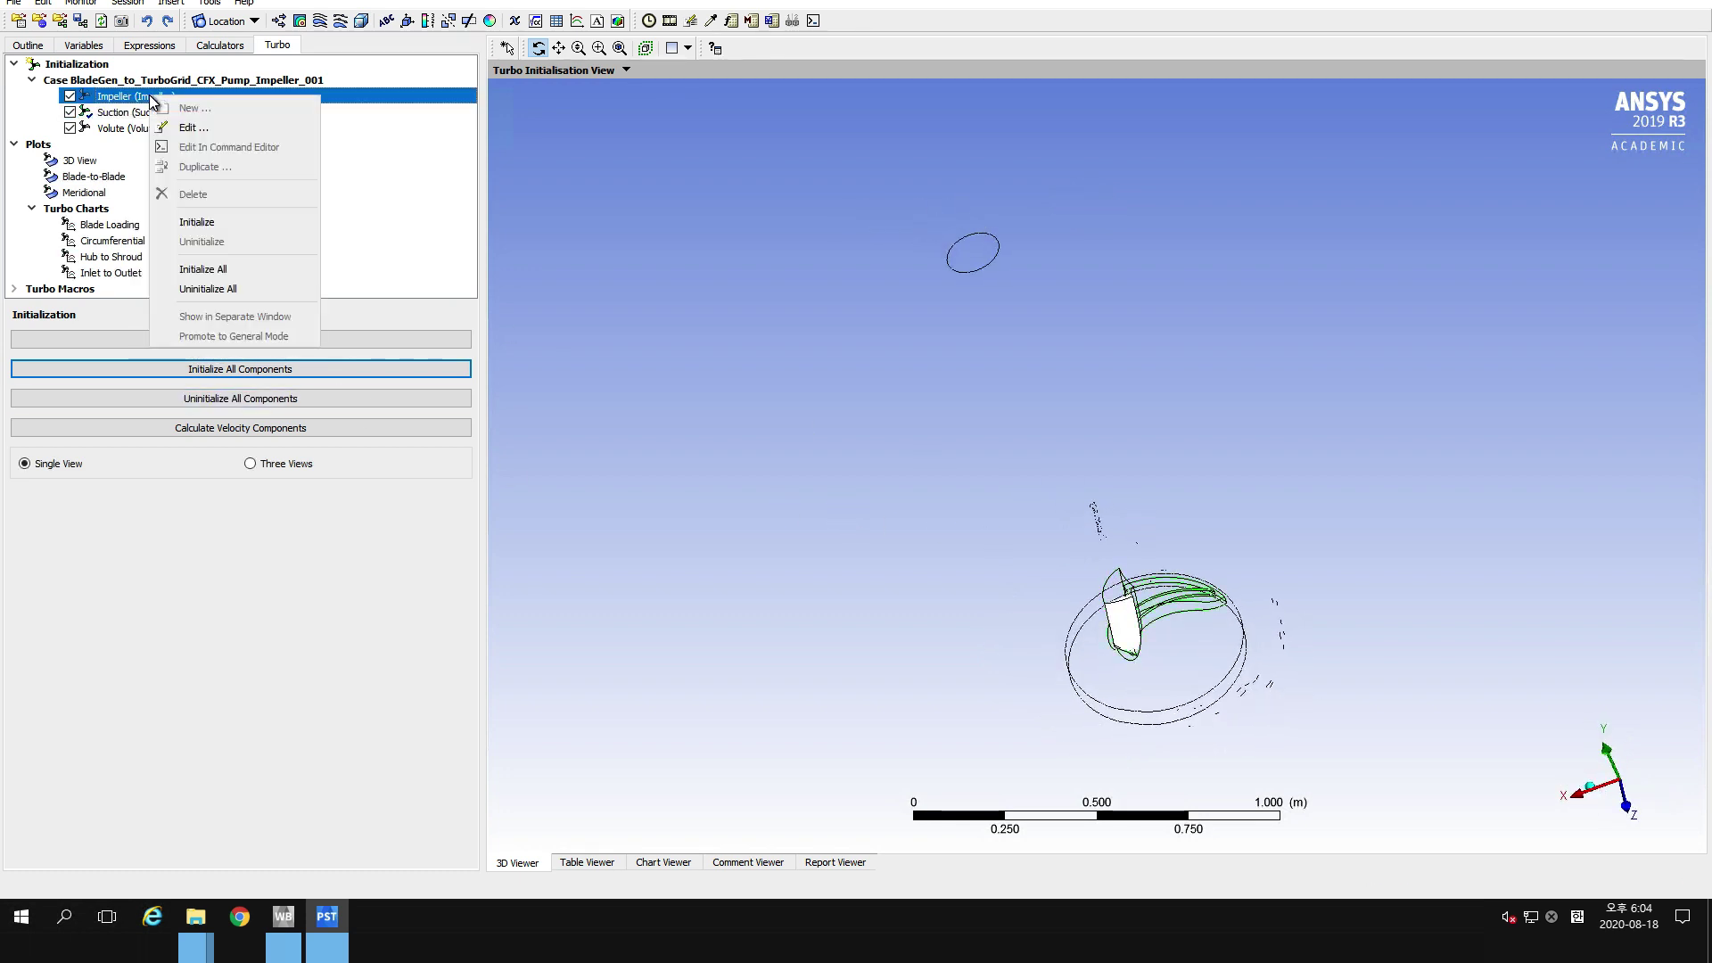
left_click(208, 223)
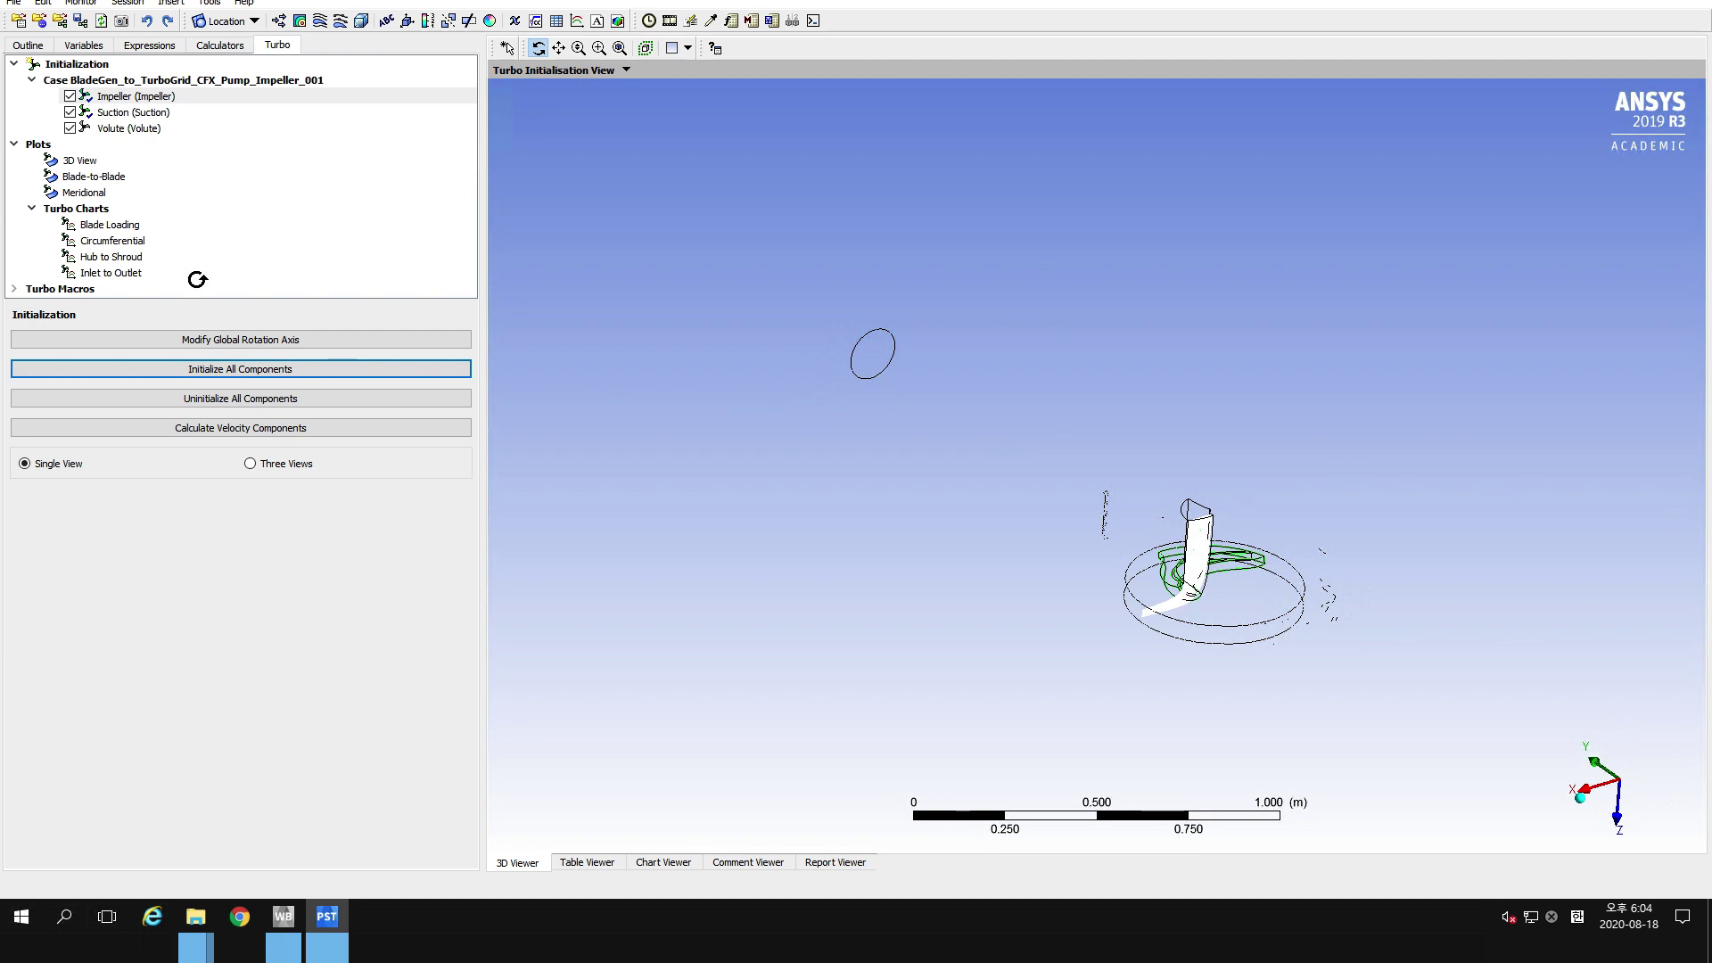
In the turbo 3D View plot, set the graphical instancing of the Impeller domain to 5 copies and apply it.
left_click(81, 162)
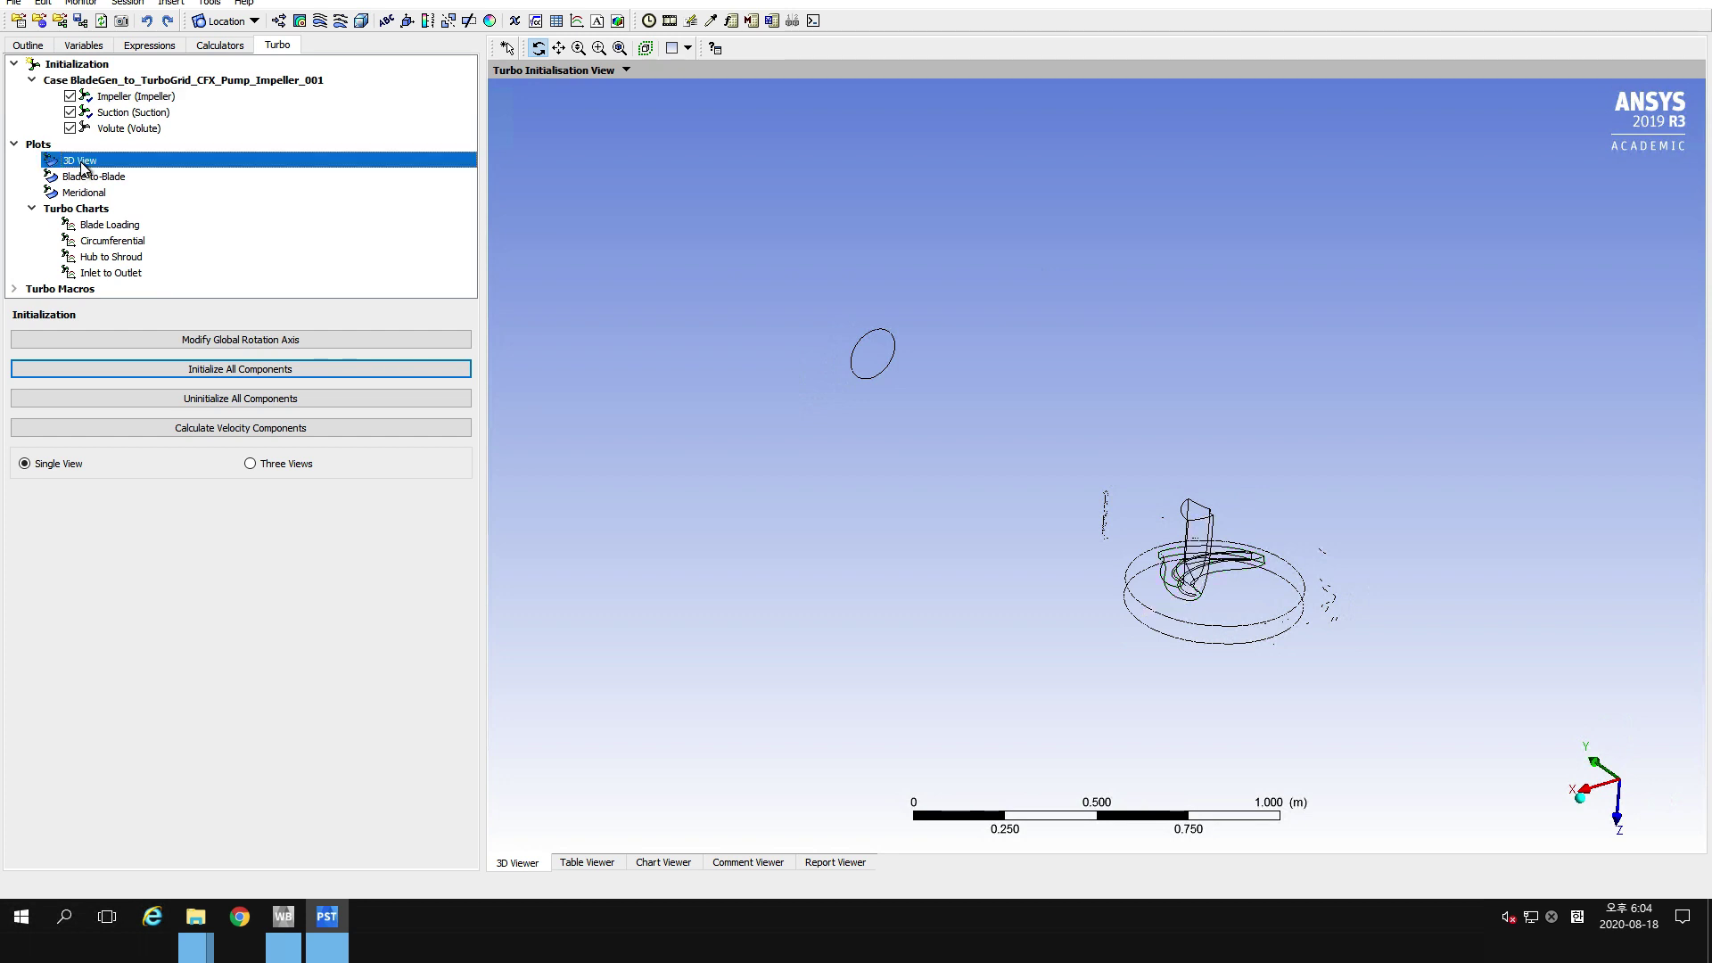
double_click(81, 162)
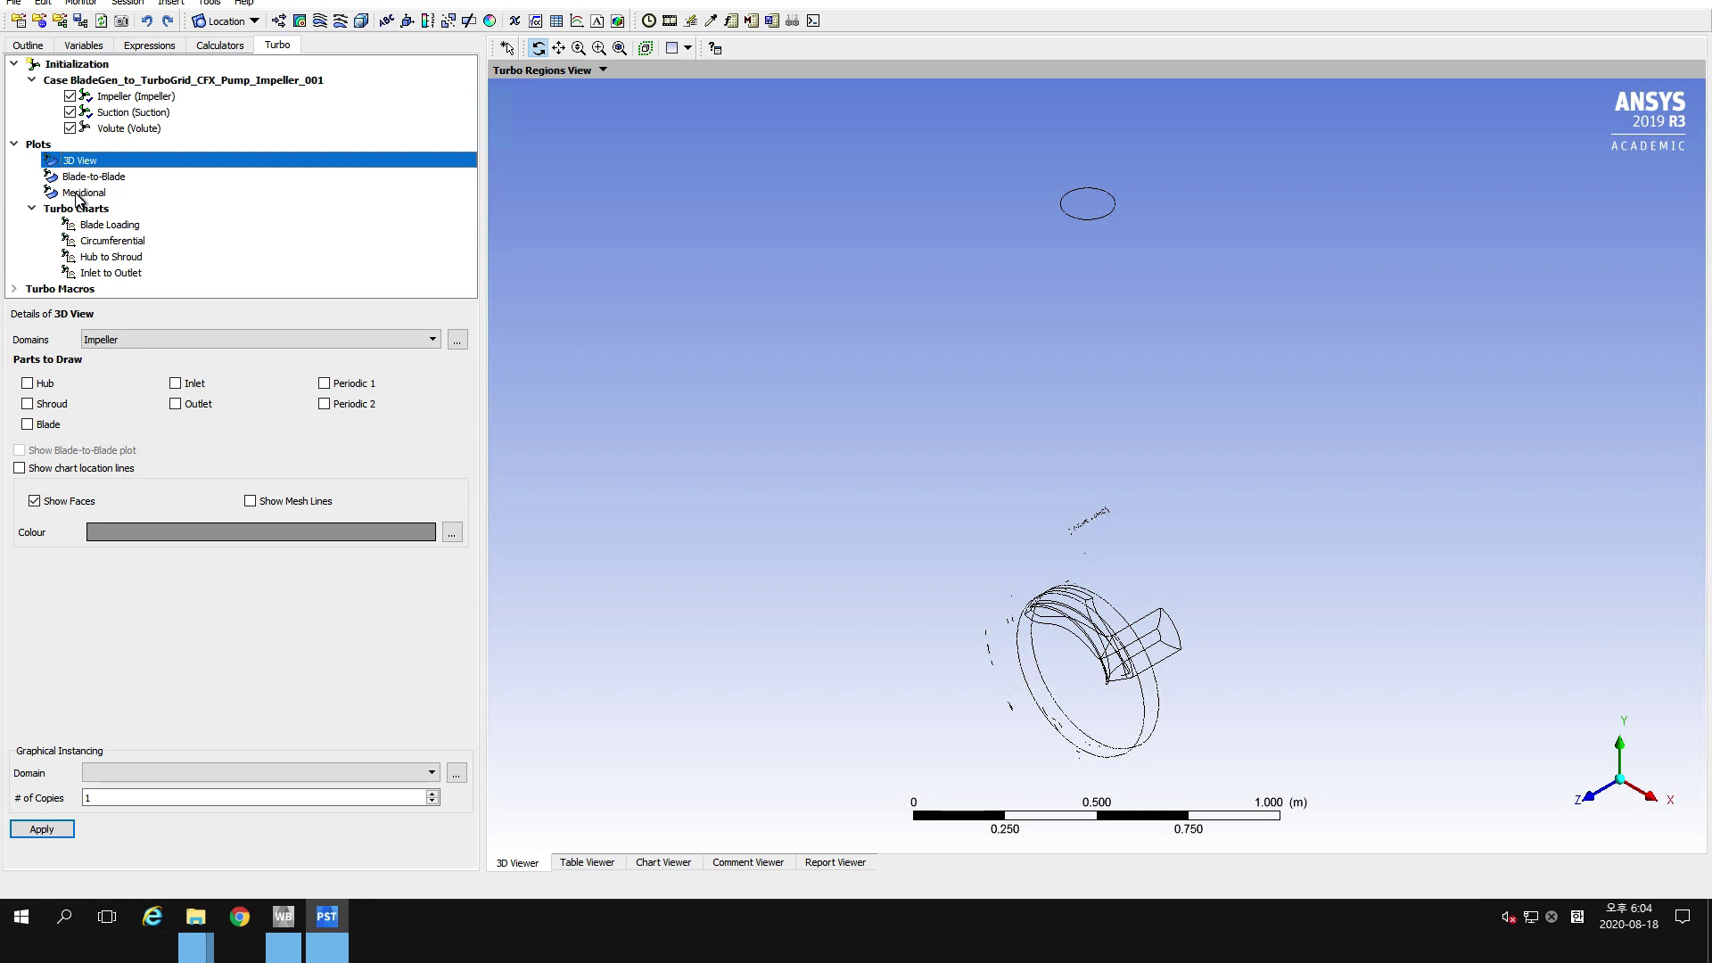
left_click(121, 778)
left_click(116, 793)
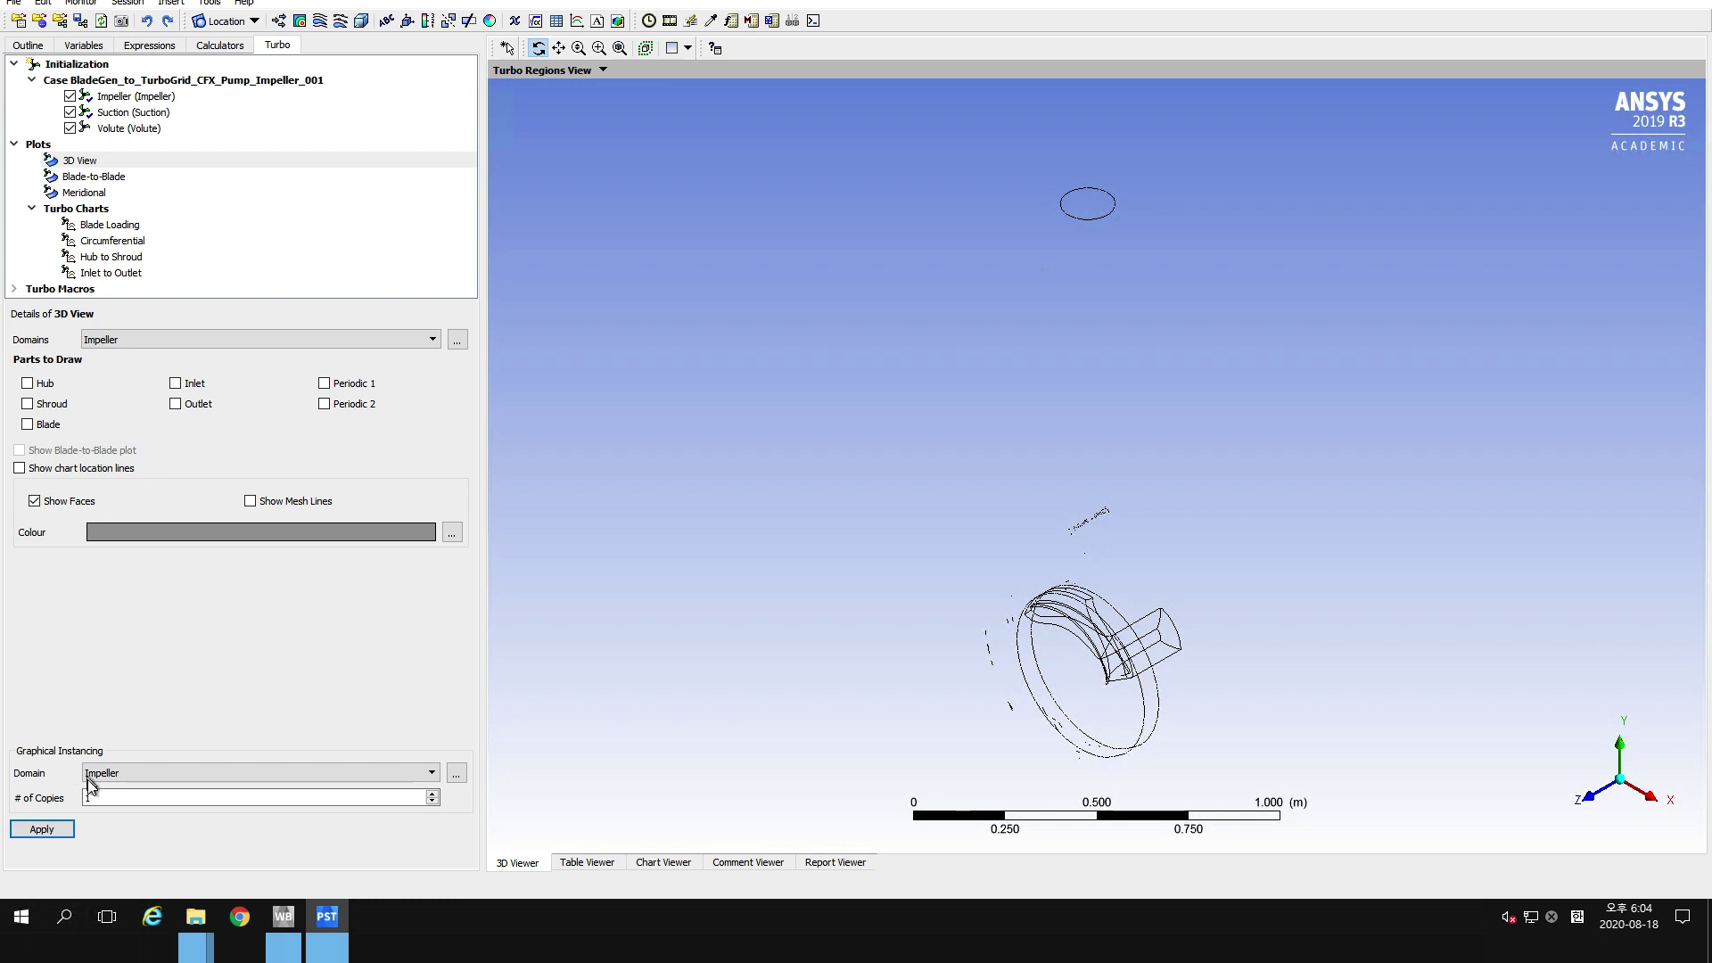
key("Tab")
type("5")
left_click(45, 833)
Set the graphical instancing of the Suction domain to 5 copies and apply it.
left_click(140, 776)
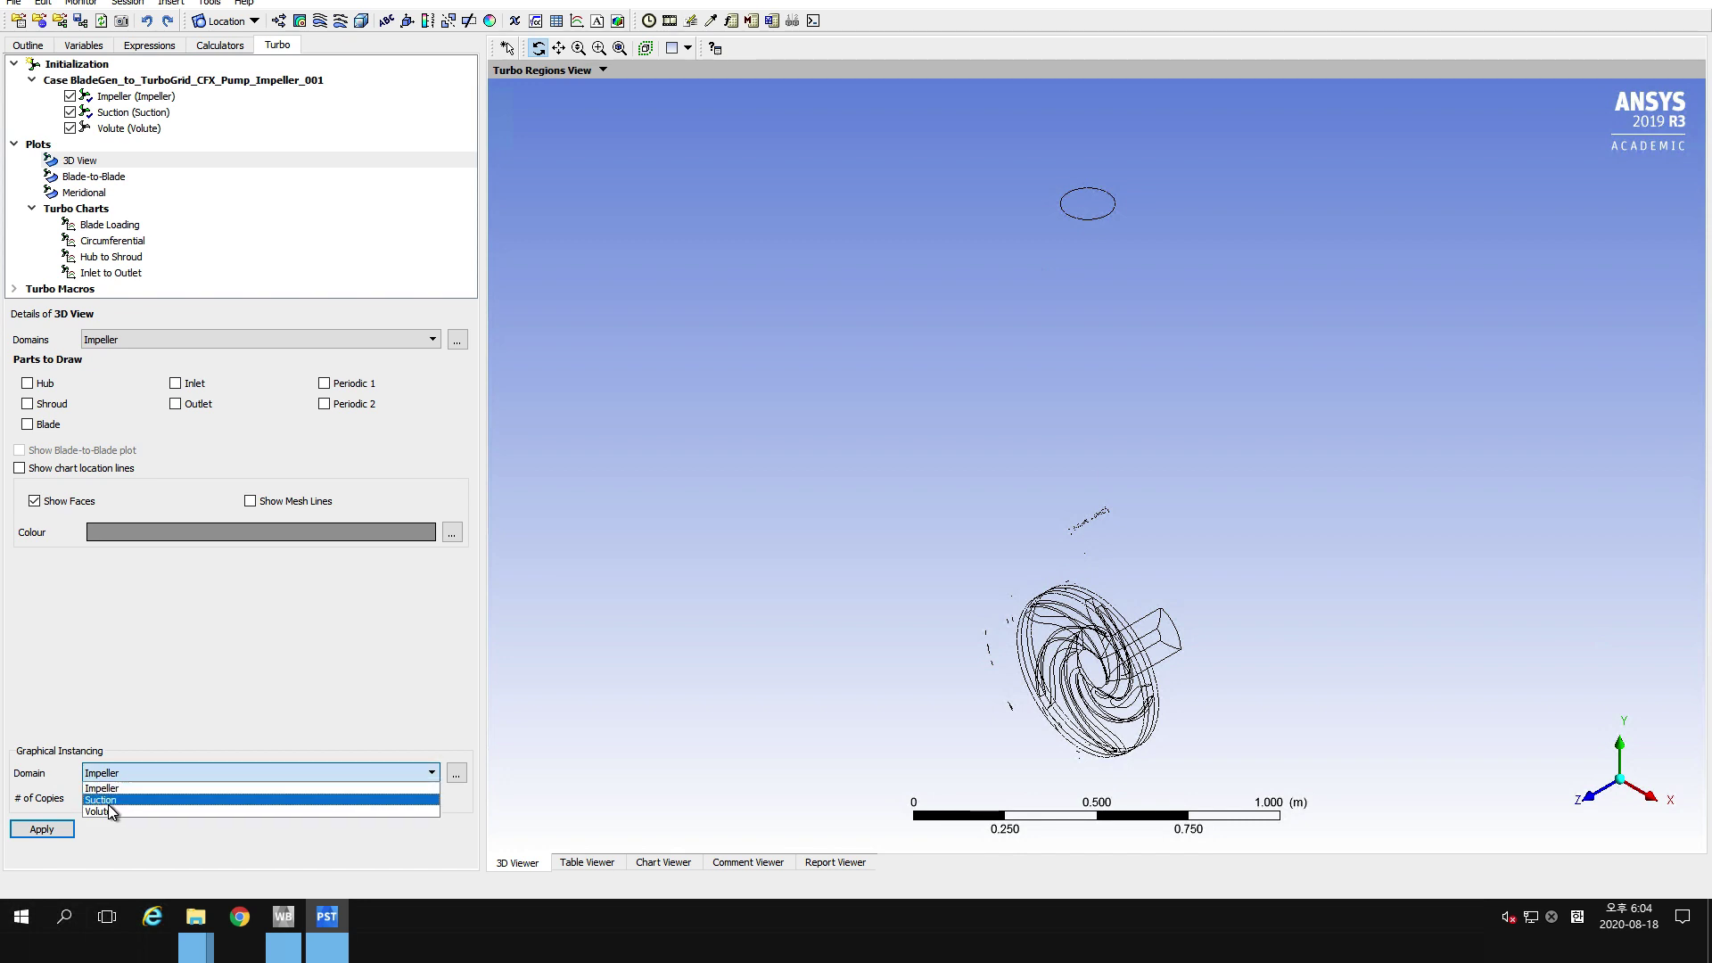
left_click(109, 800)
type("5")
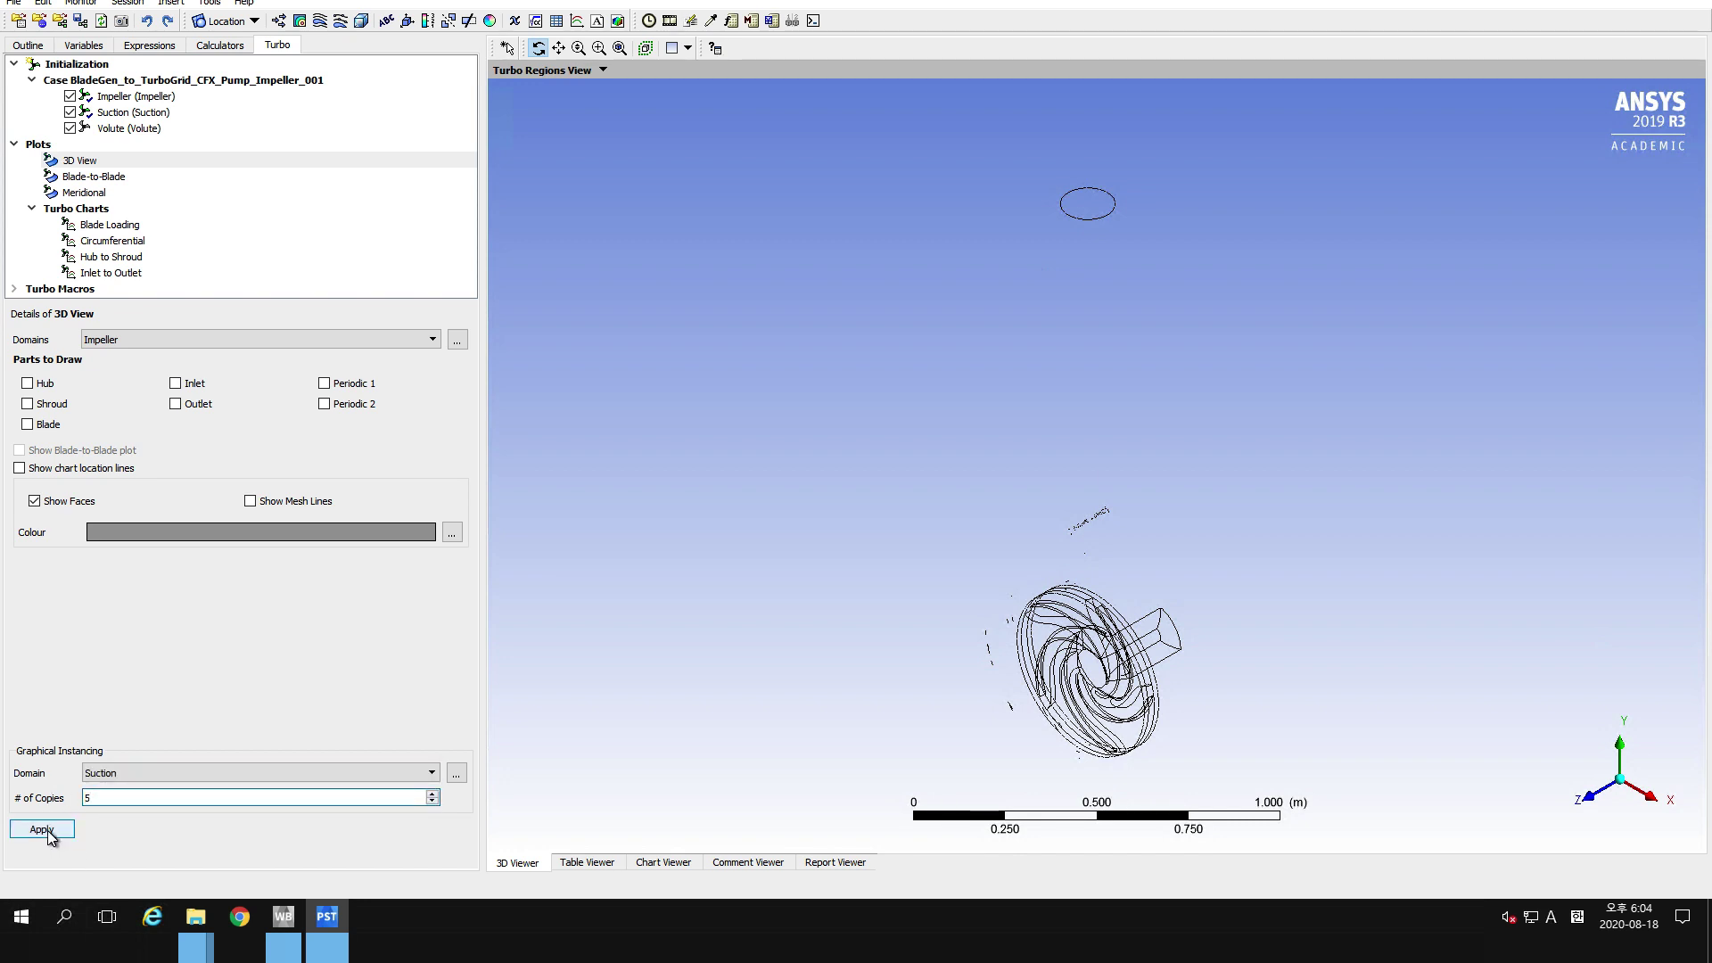
left_click(47, 830)
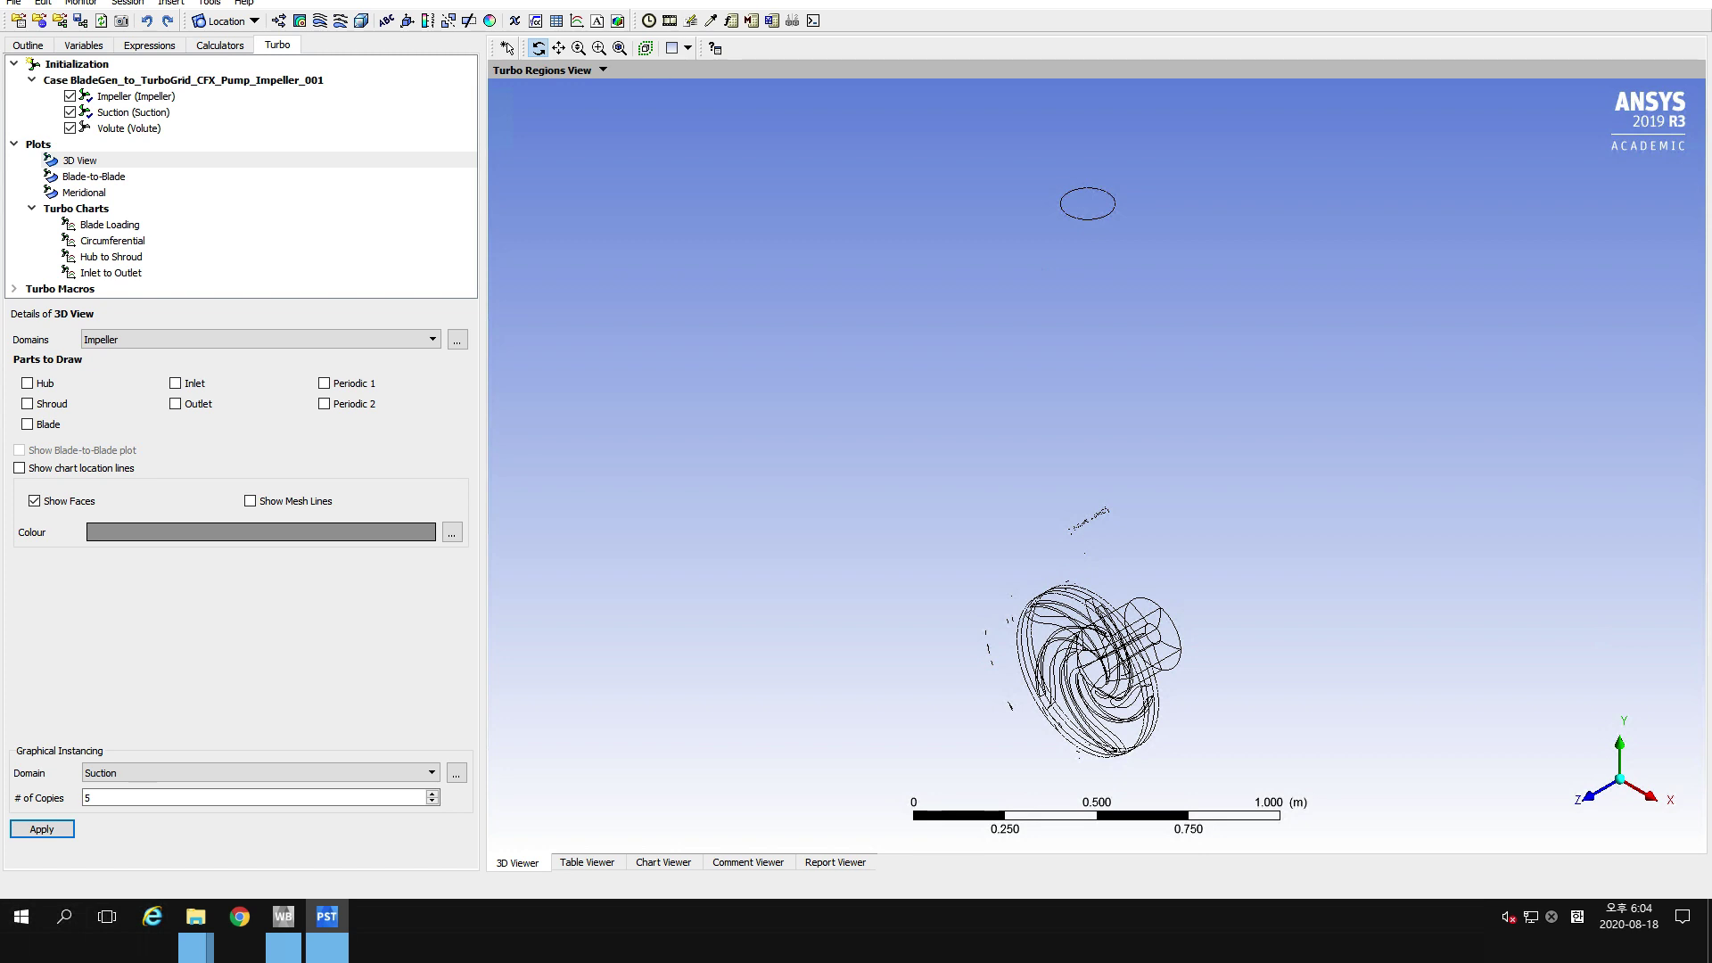
left_click_drag(1052, 562, 1005, 661)
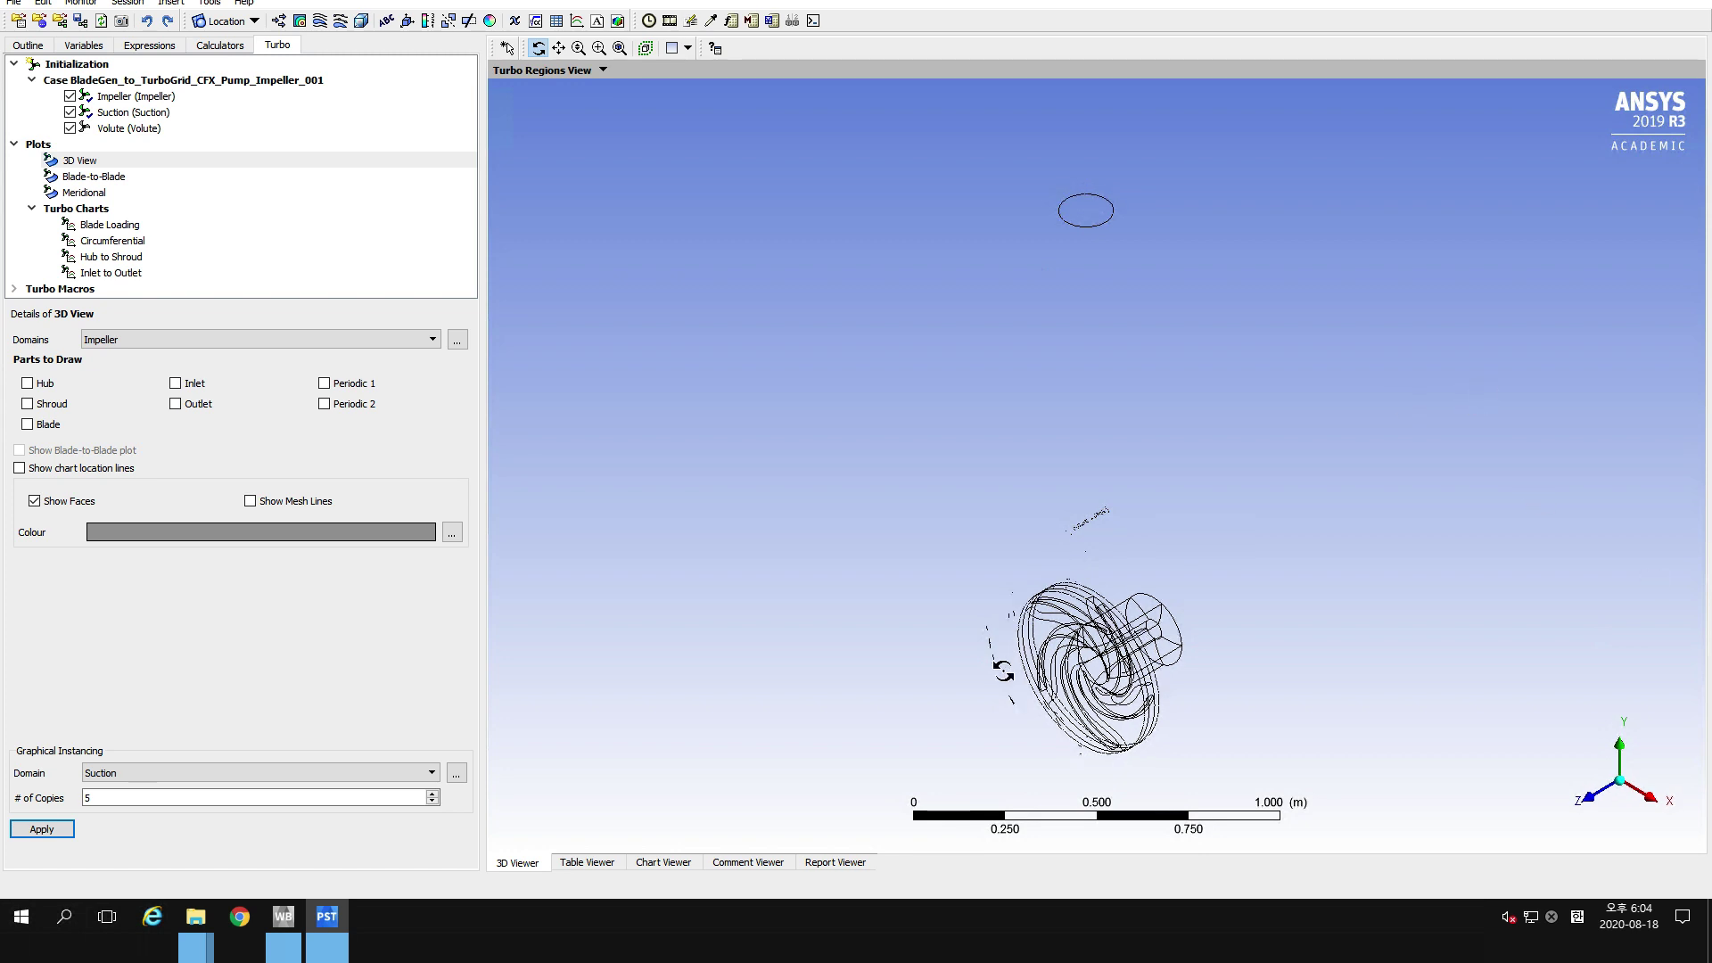
left_click_drag(1097, 508, 700, 500)
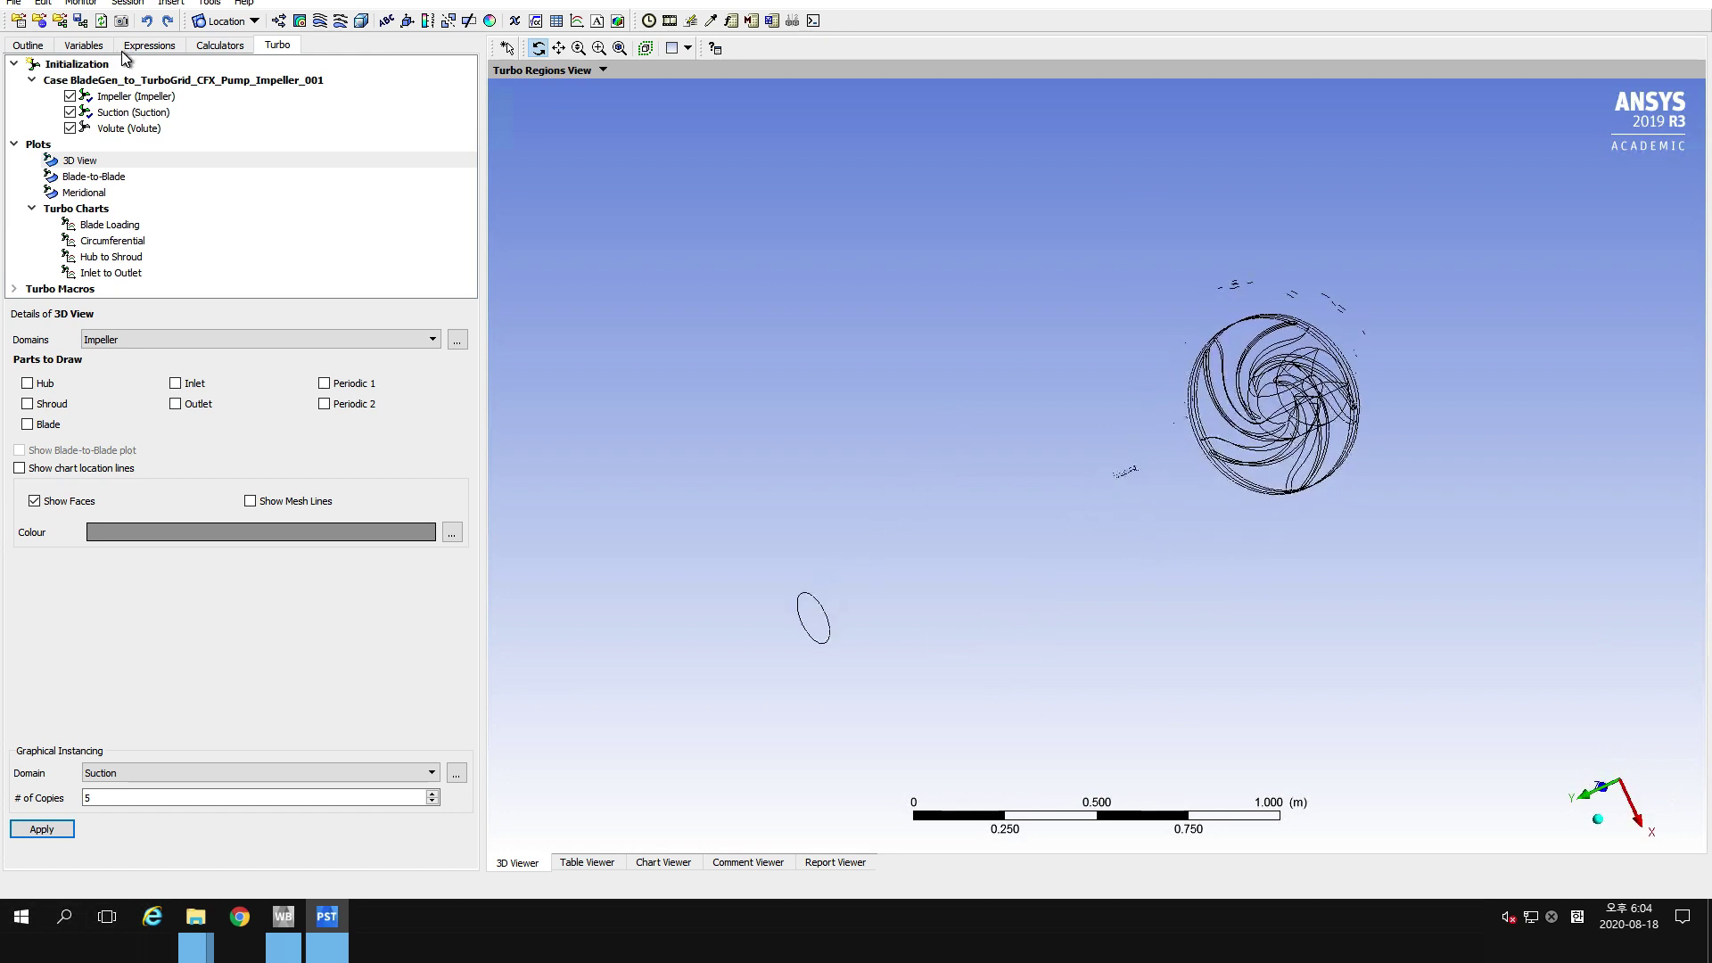
Insert a turbo surface at constant span 0.5 limited to the Impeller and Suction domains, and apply it.
left_click(170, 3)
mouse_move(218, 21)
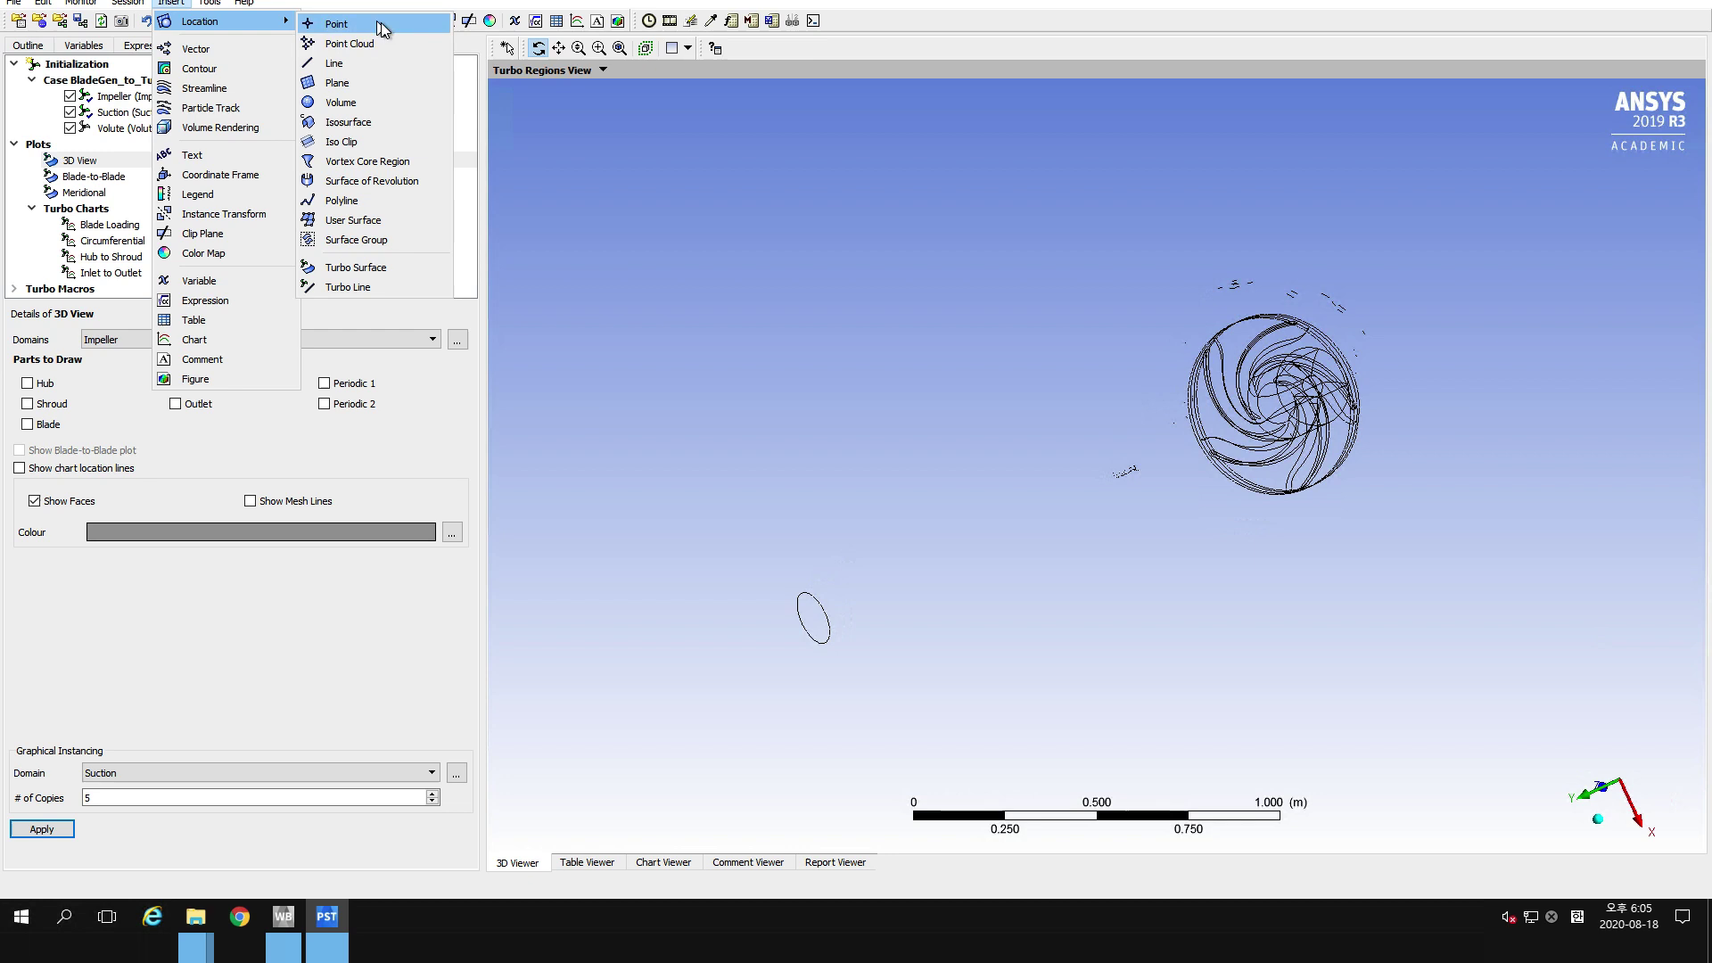
left_click(382, 268)
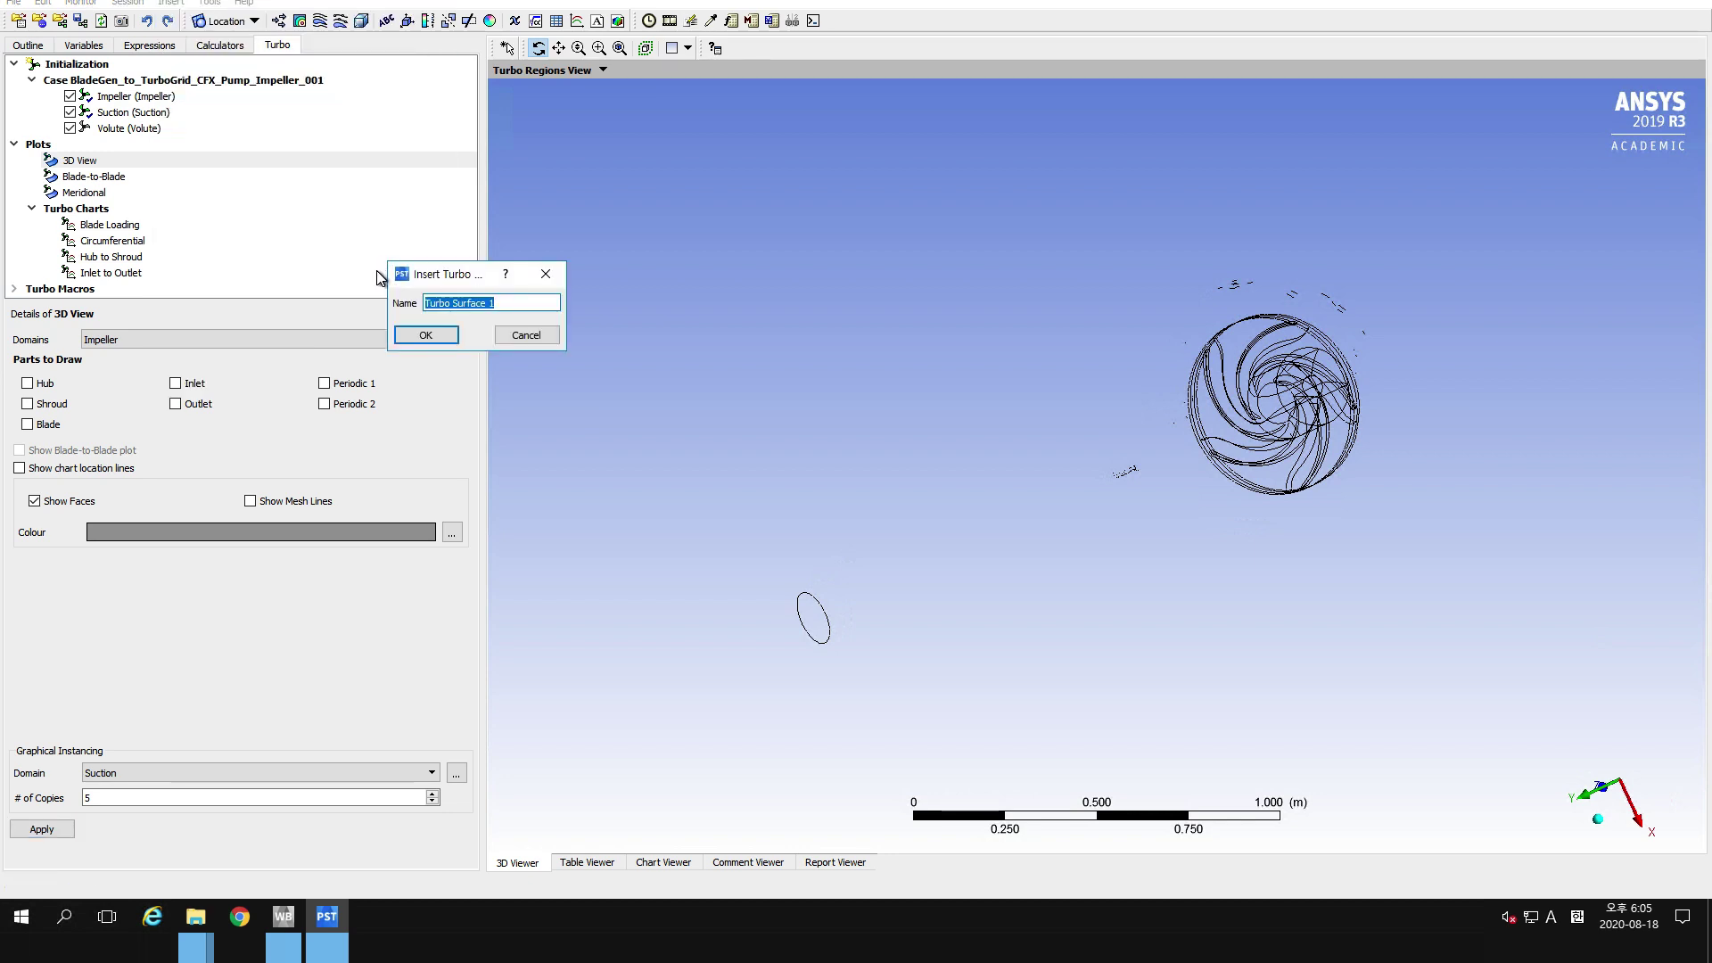
left_click(426, 336)
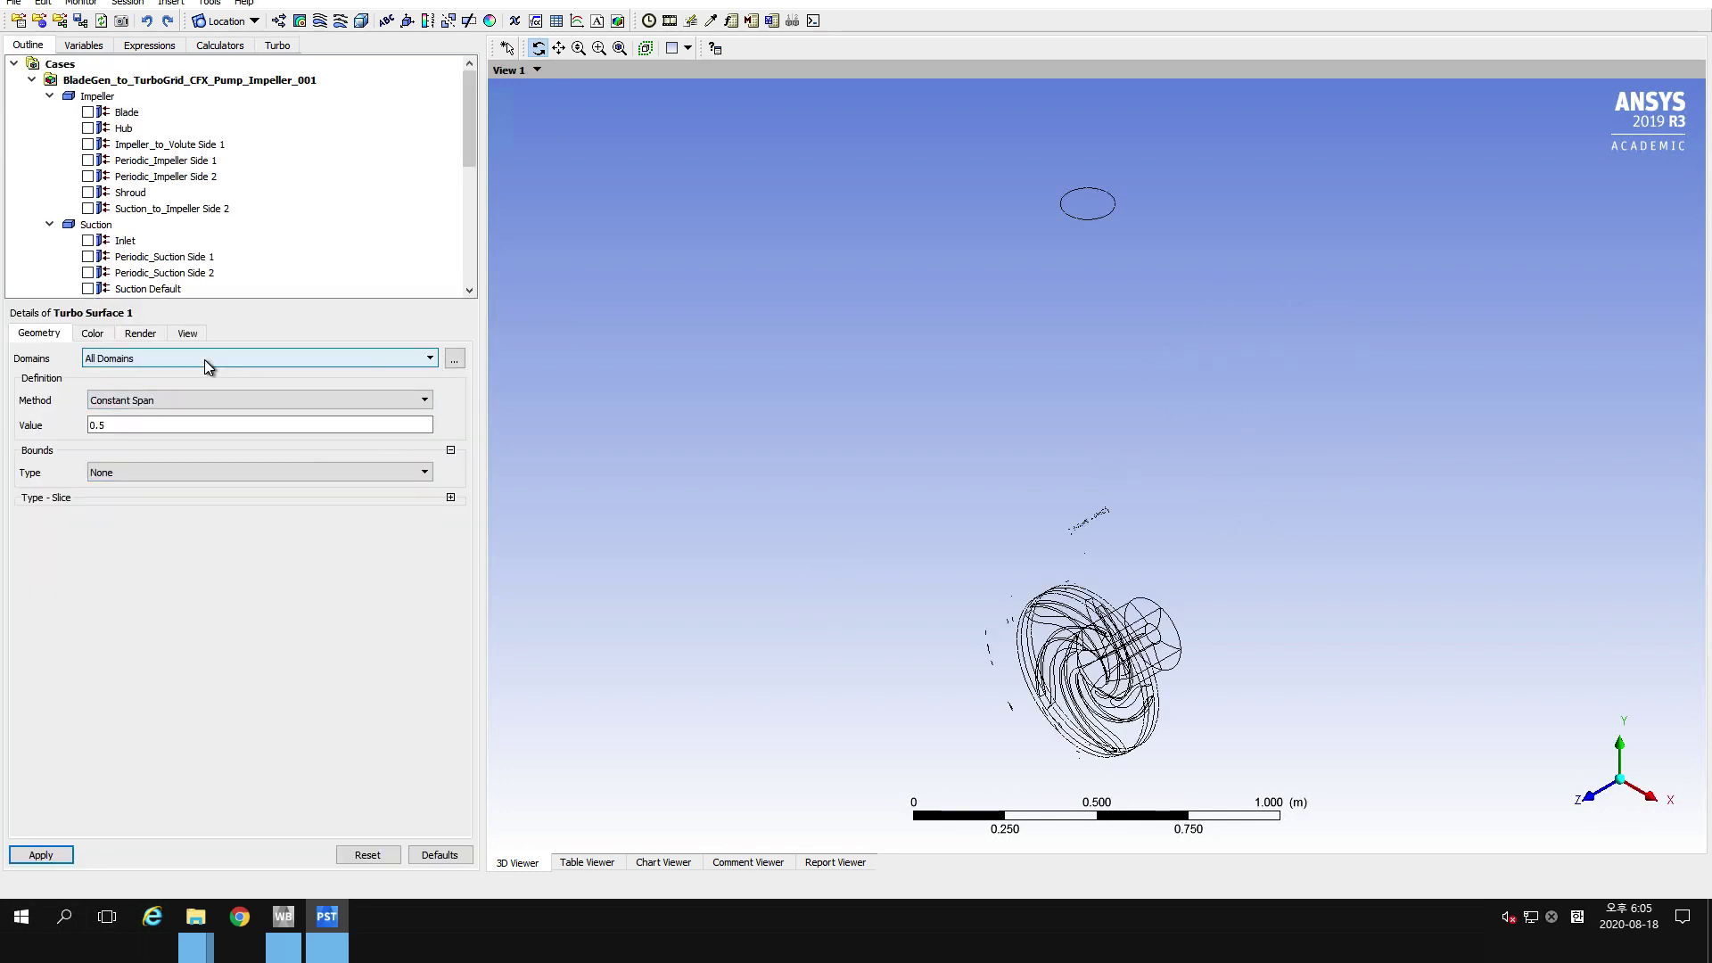
left_click(453, 360)
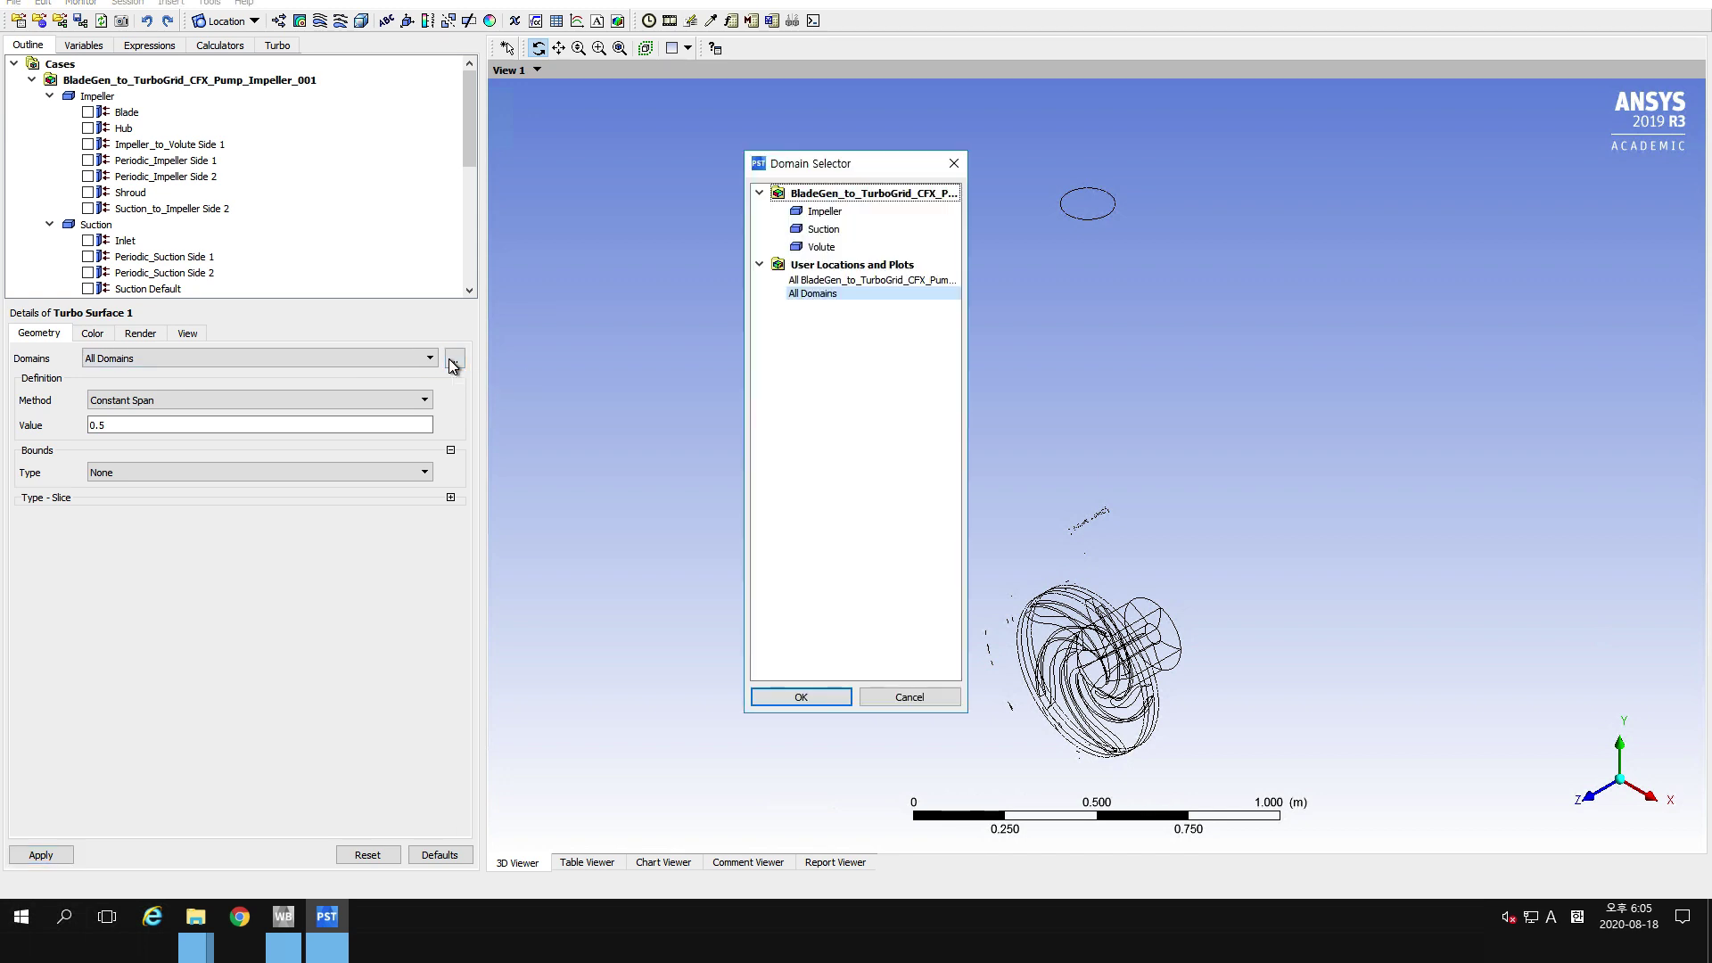
left_click(826, 214)
left_click(829, 229, "ctrl")
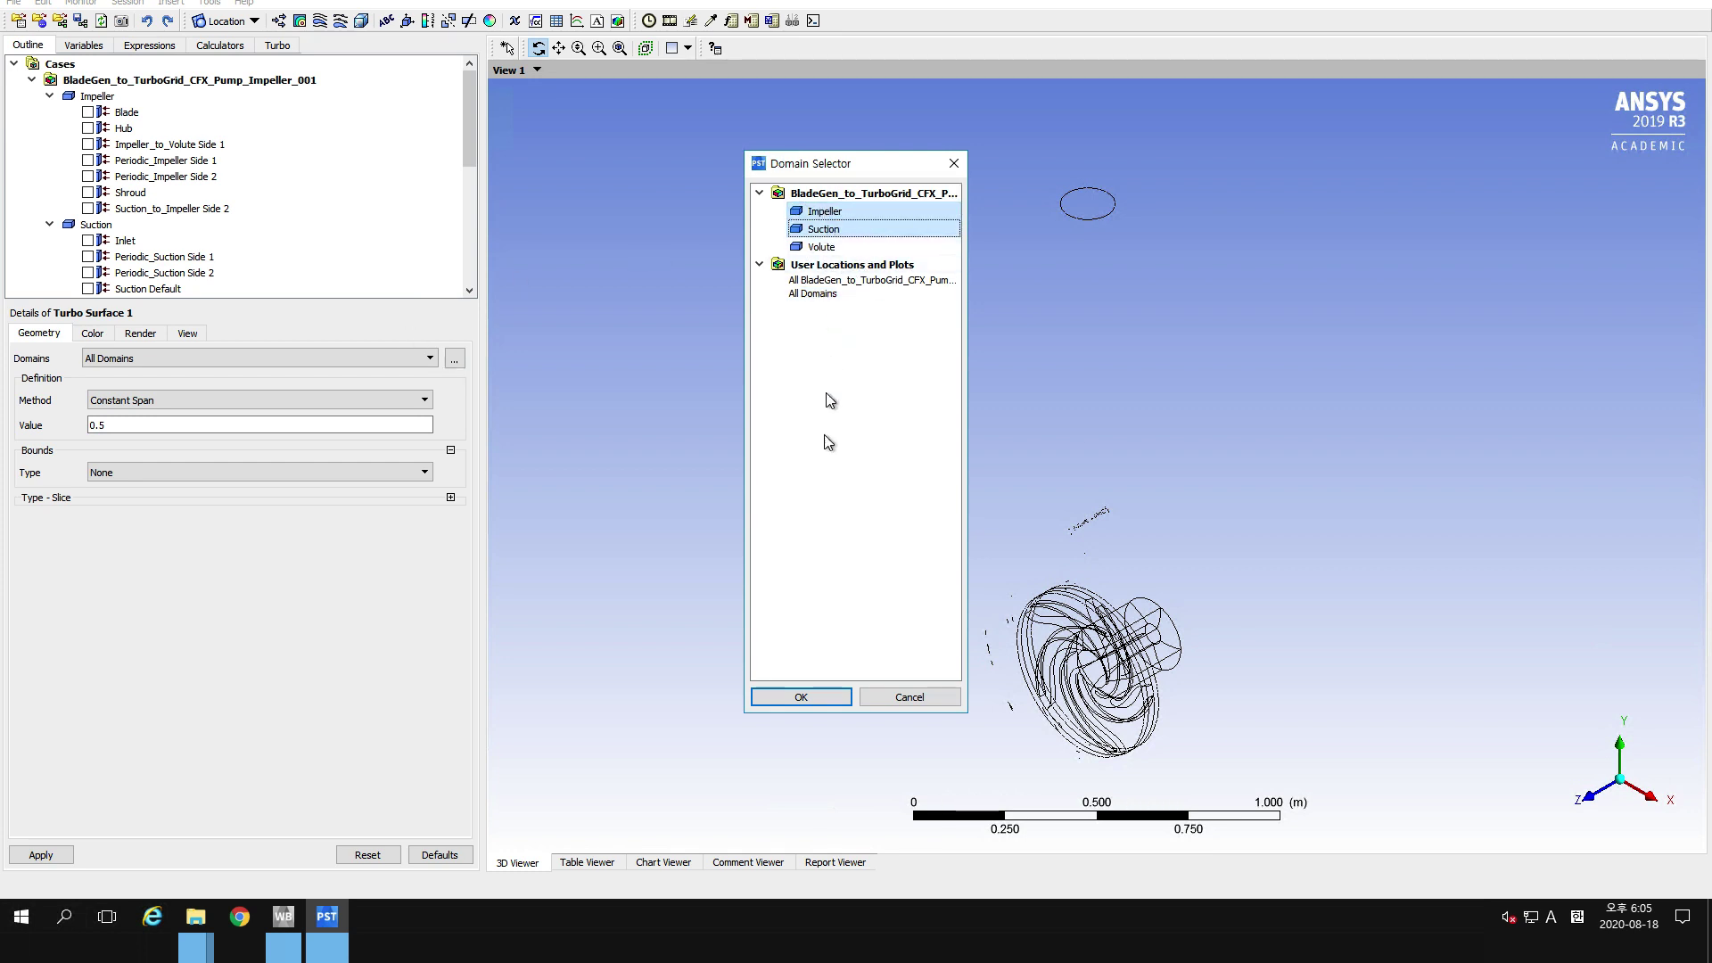
left_click(801, 697)
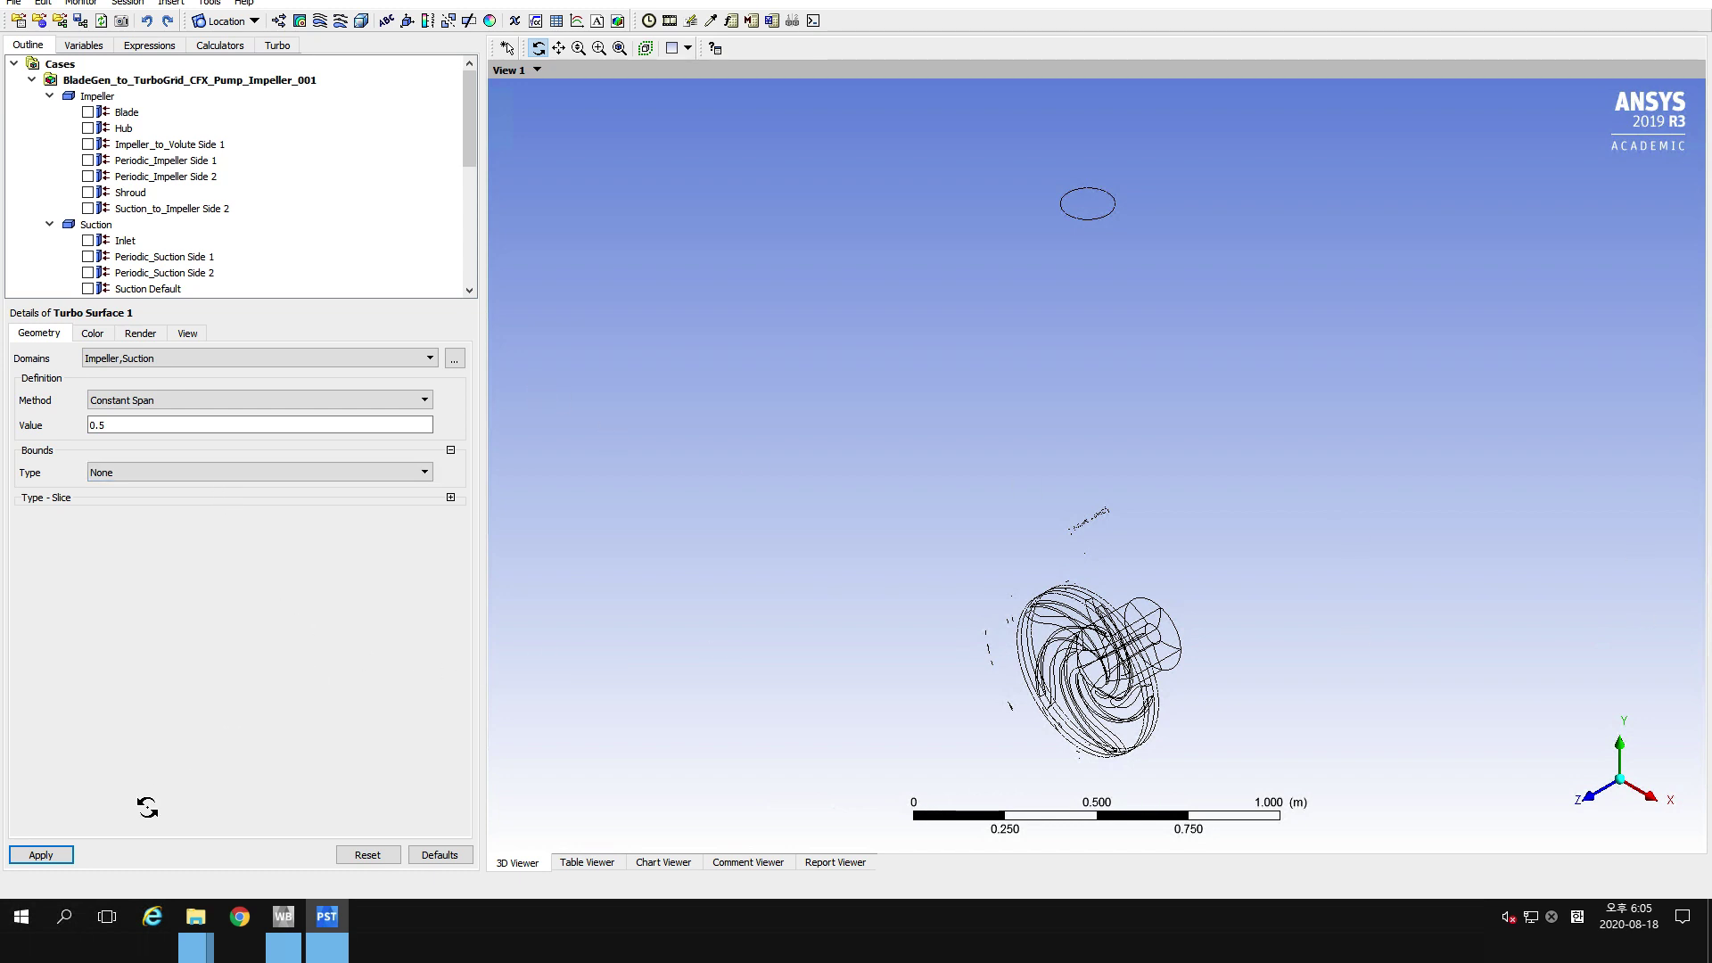
left_click(51, 853)
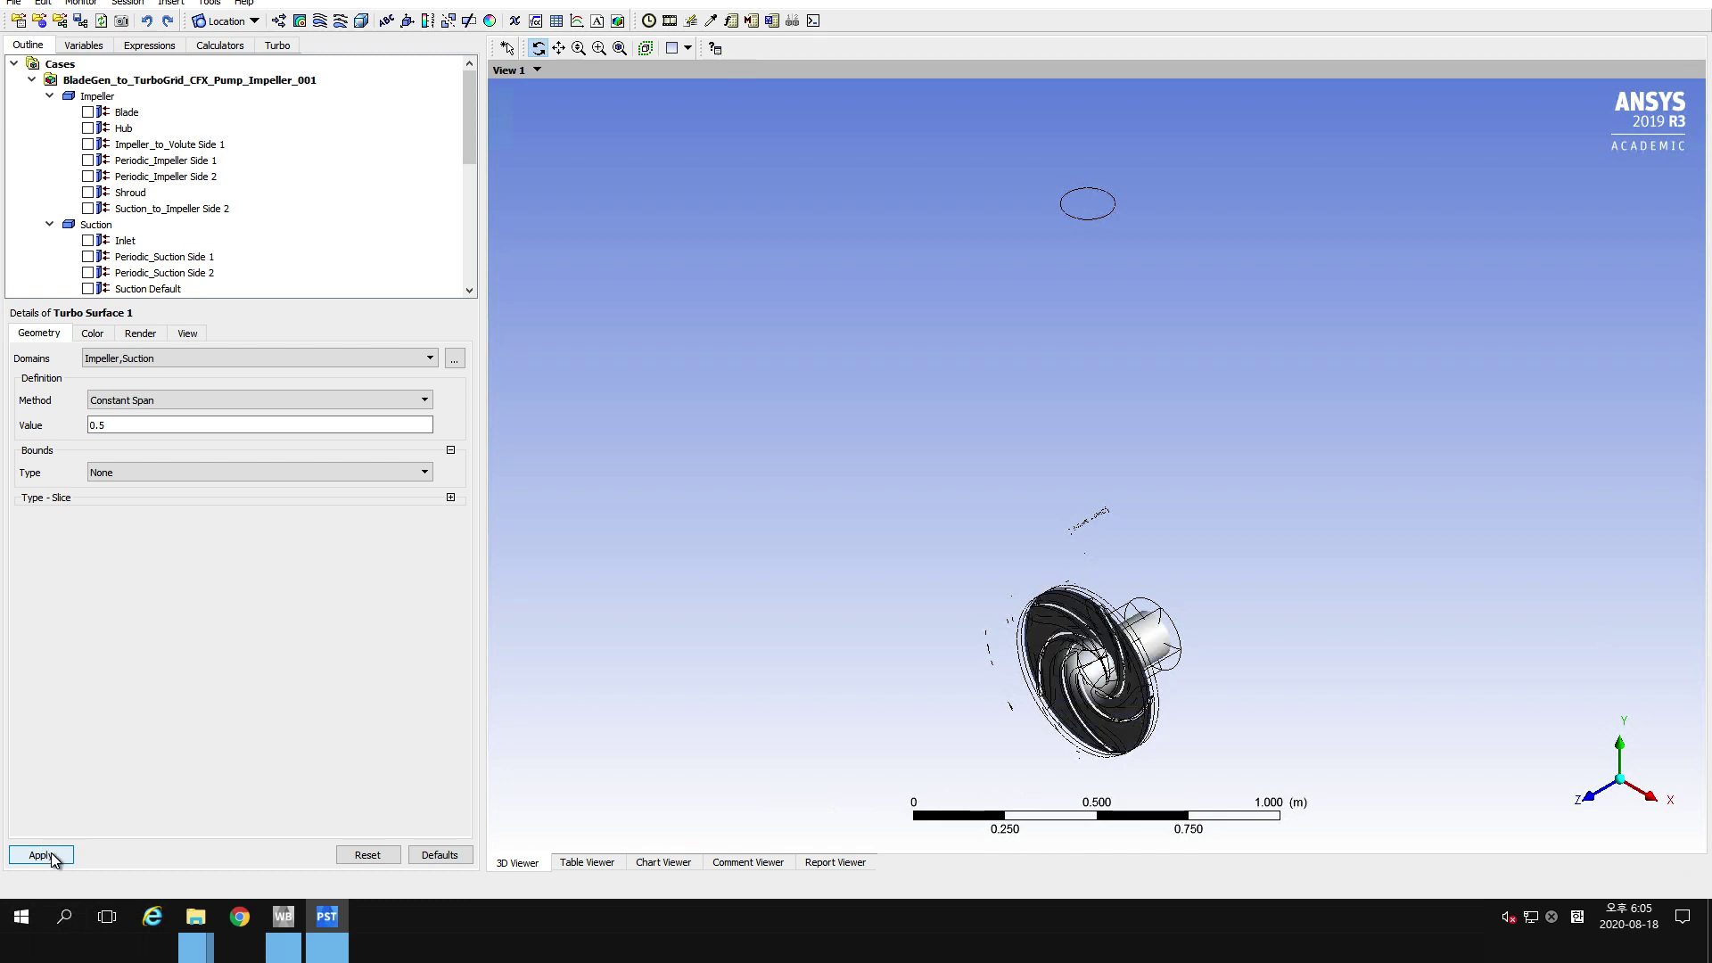
mouse_move(963, 638)
left_mouse_down()
mouse_move(779, 765)
mouse_move(778, 798)
mouse_move(841, 810)
mouse_move(831, 846)
left_mouse_up()
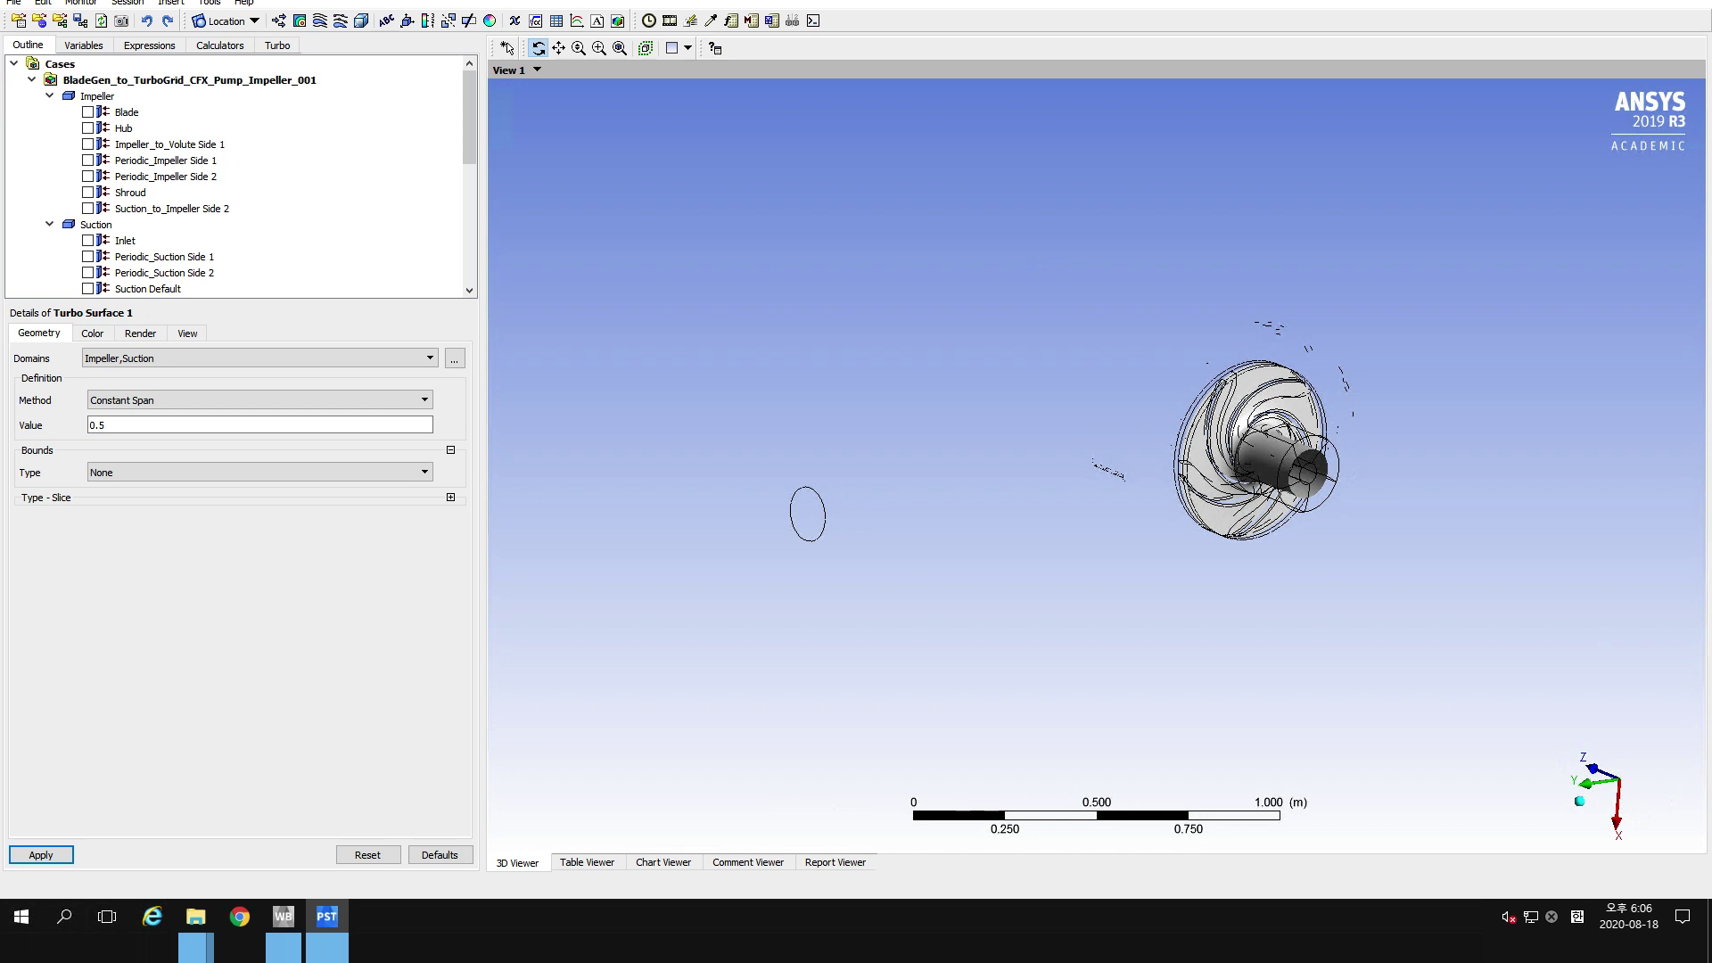
Insert an XY plane on all domains and switch its Z location to expression entry.
left_click(215, 19)
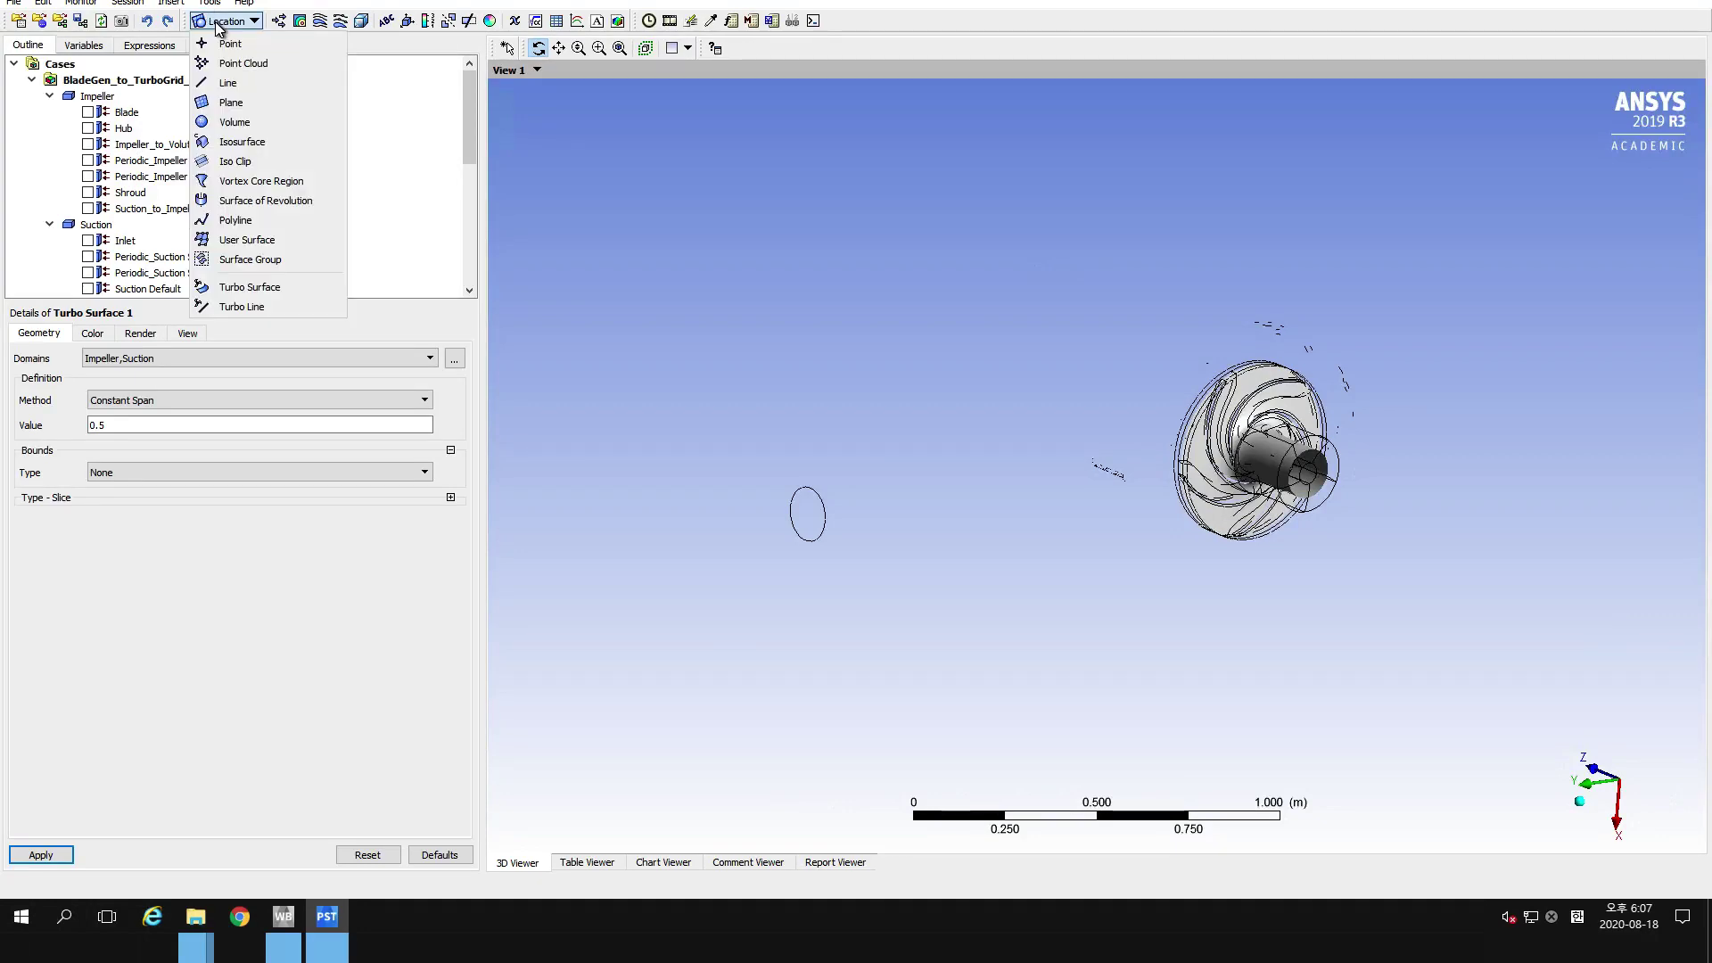
left_click(244, 98)
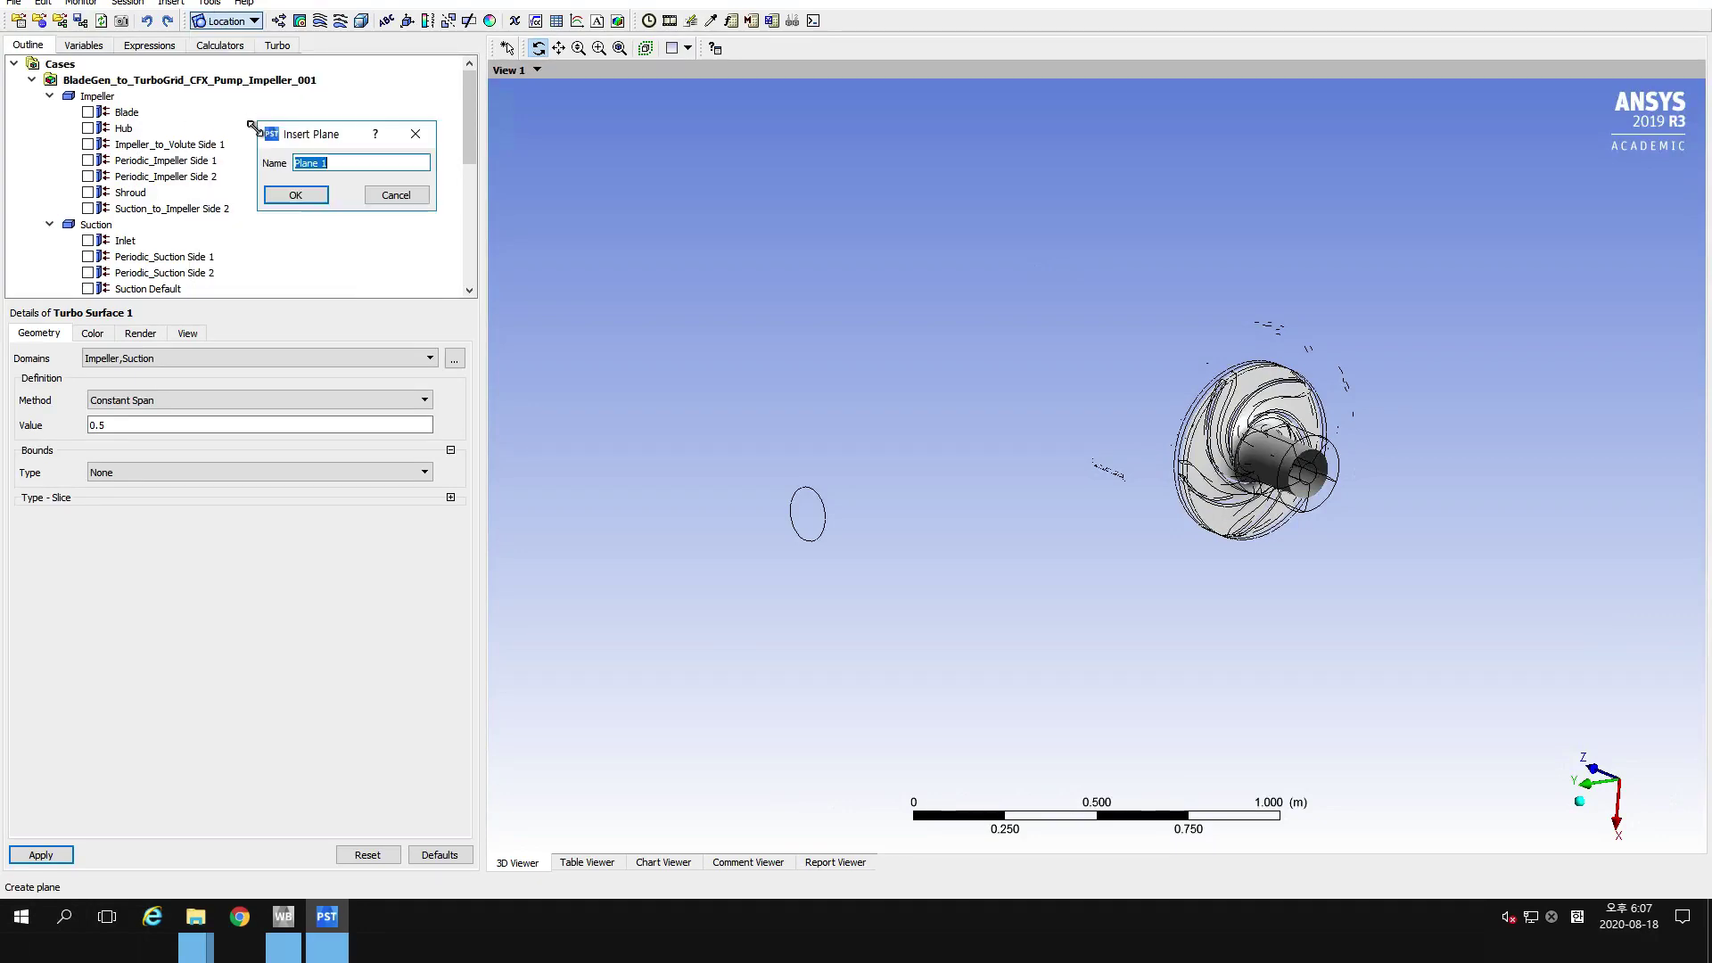
left_click(295, 194)
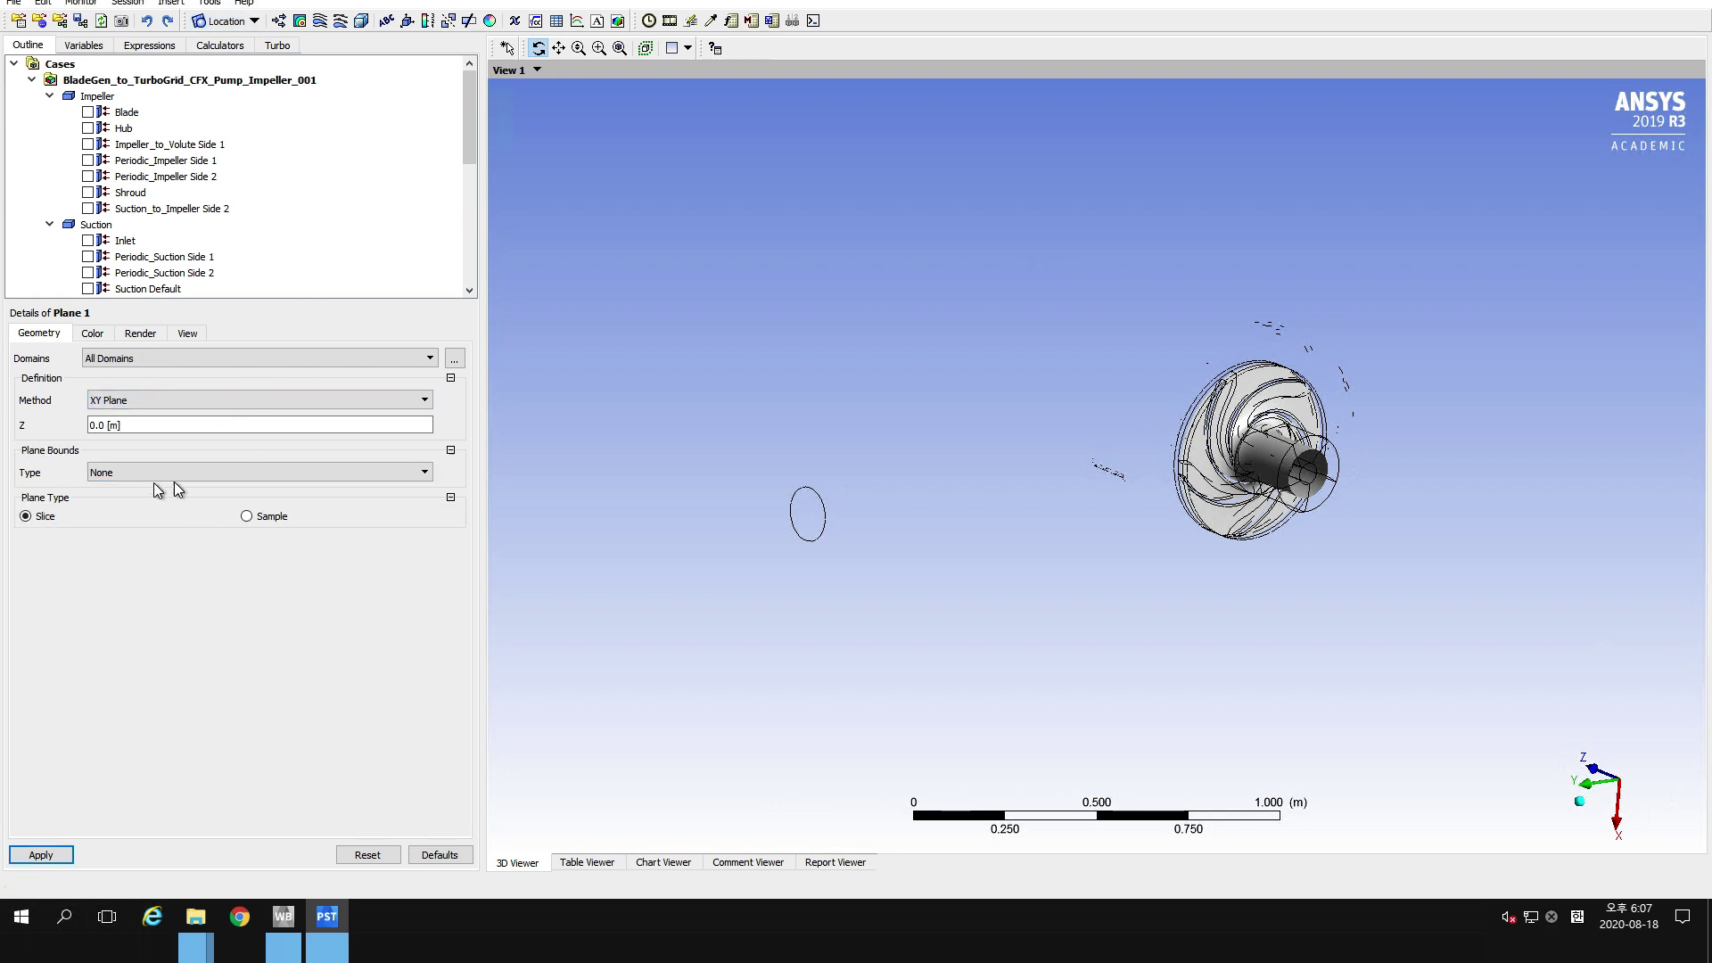
left_click(140, 426)
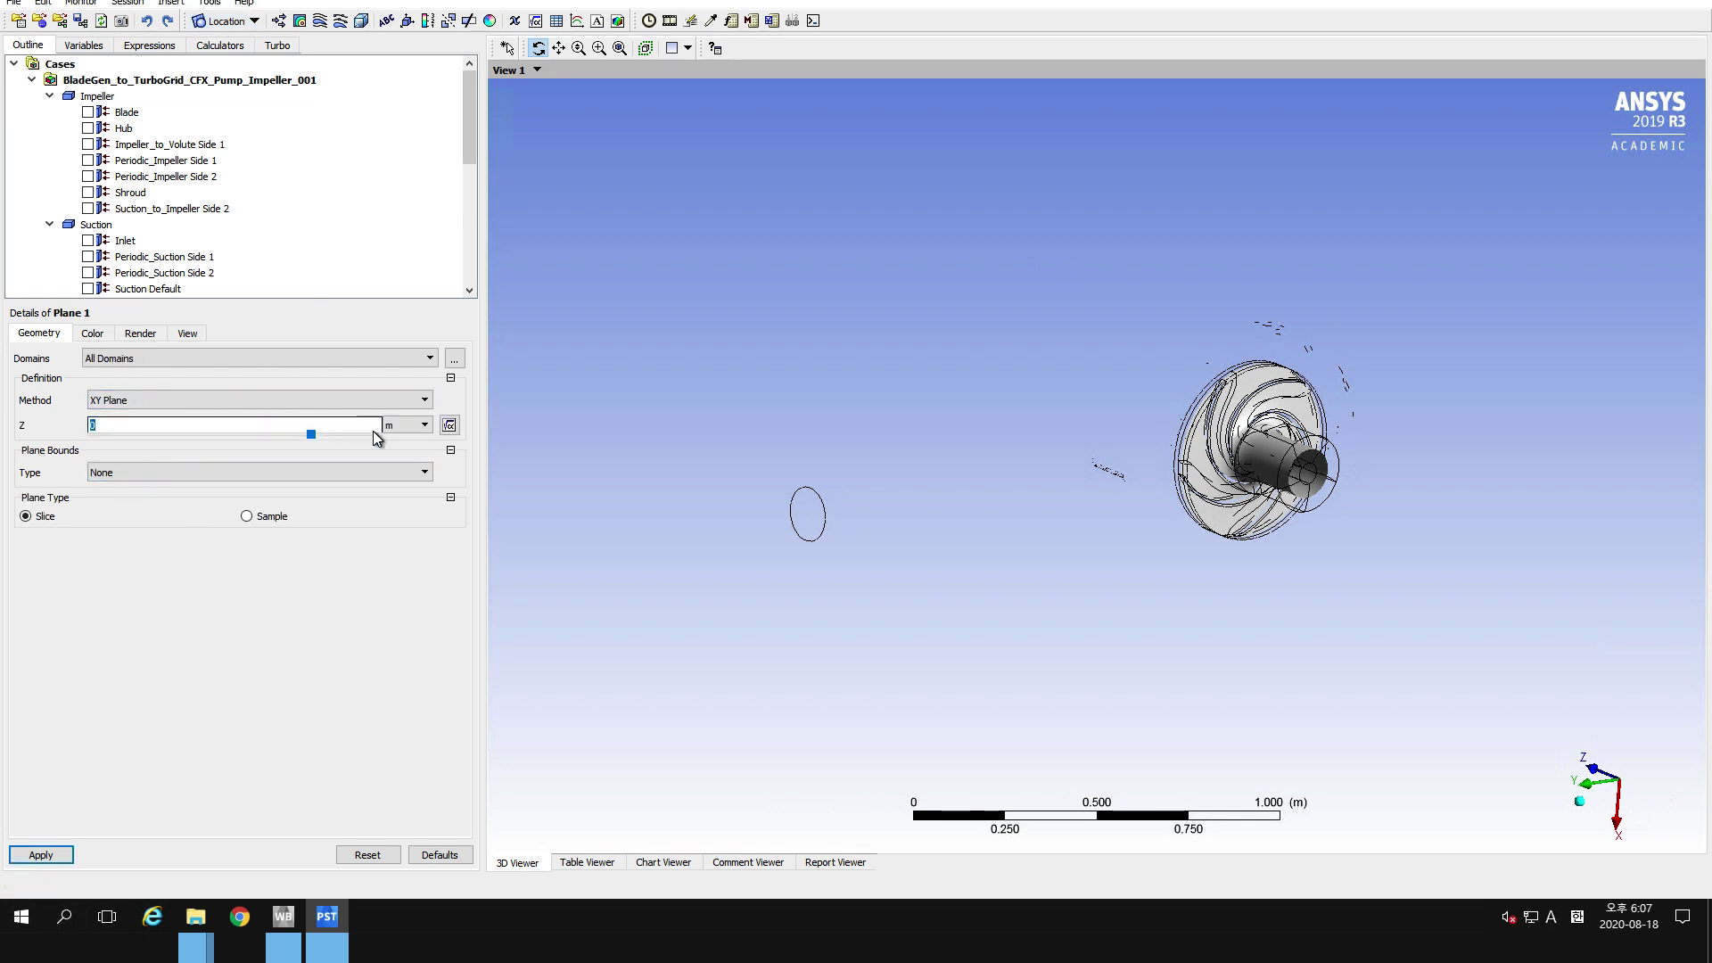
left_click(450, 427)
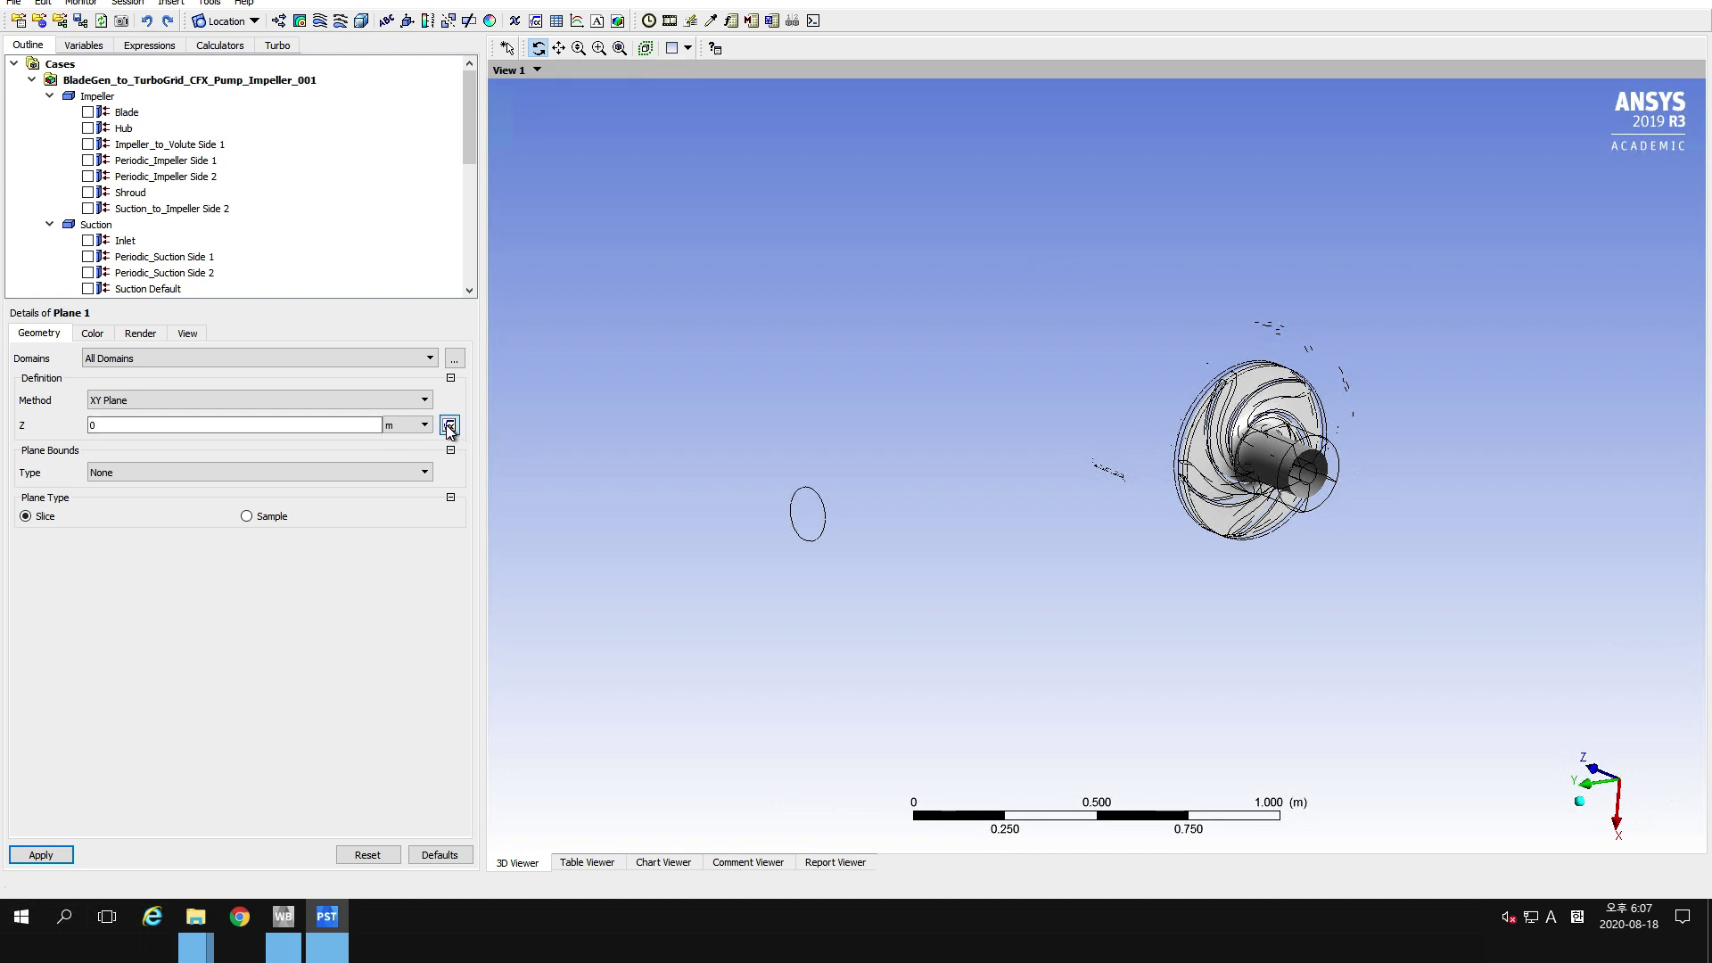
left_click(158, 429)
right_click(158, 429)
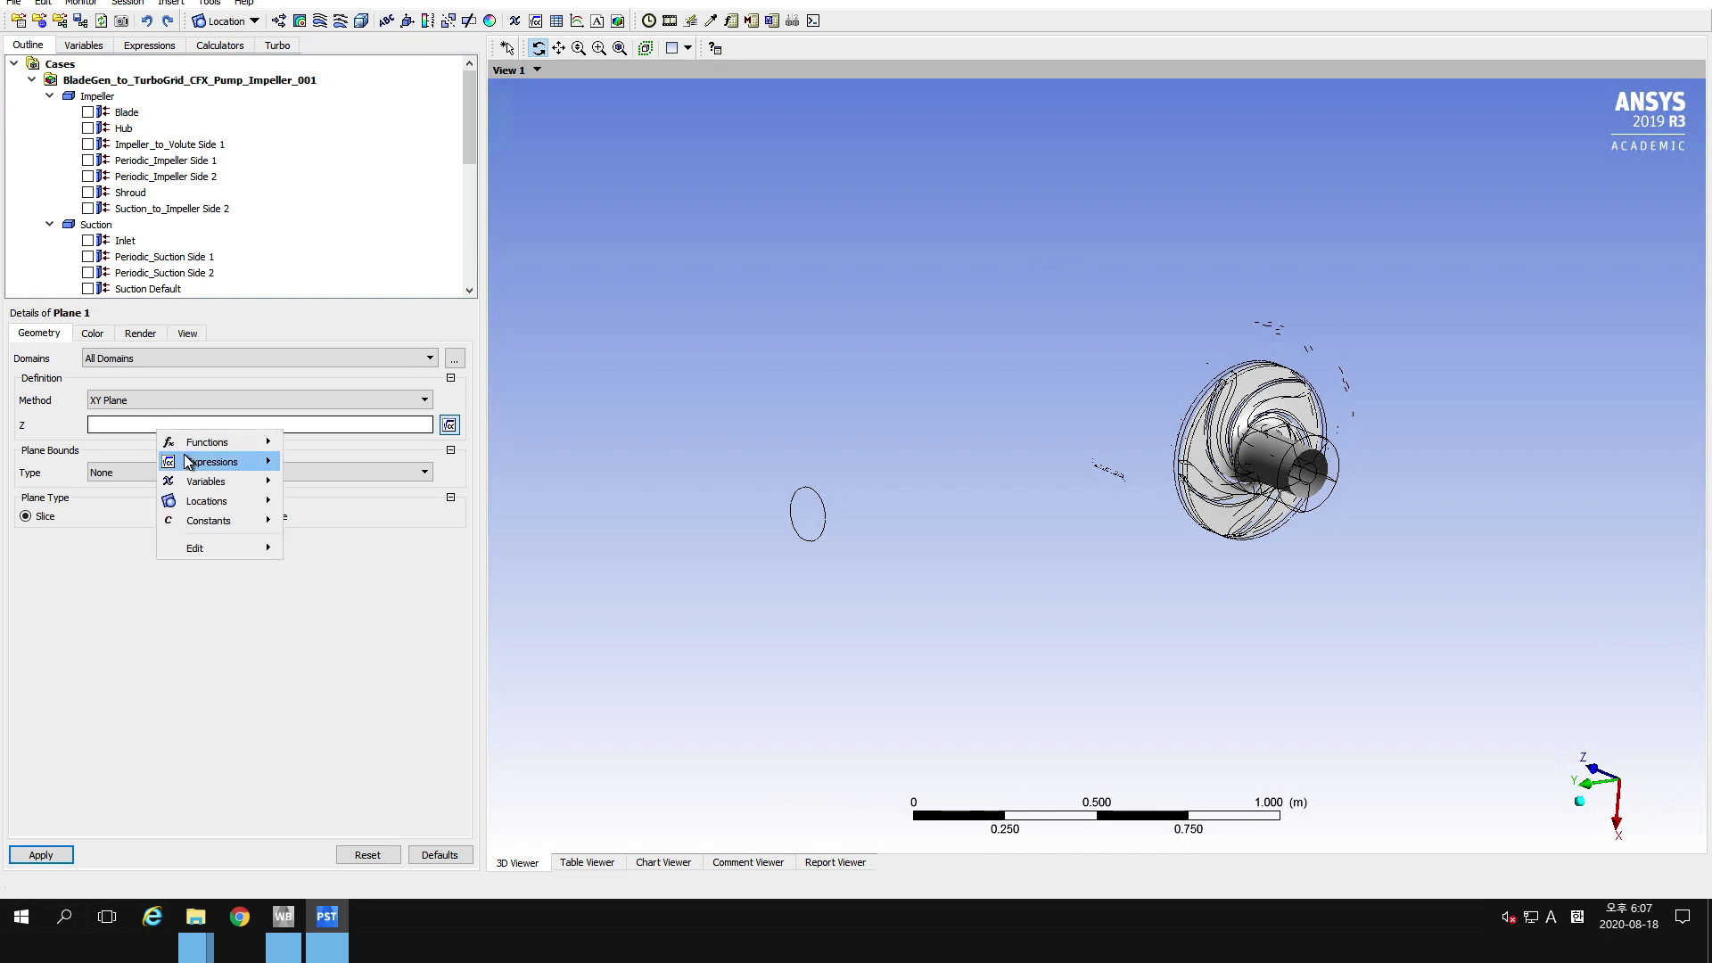
mouse_move(214, 442)
mouse_move(343, 449)
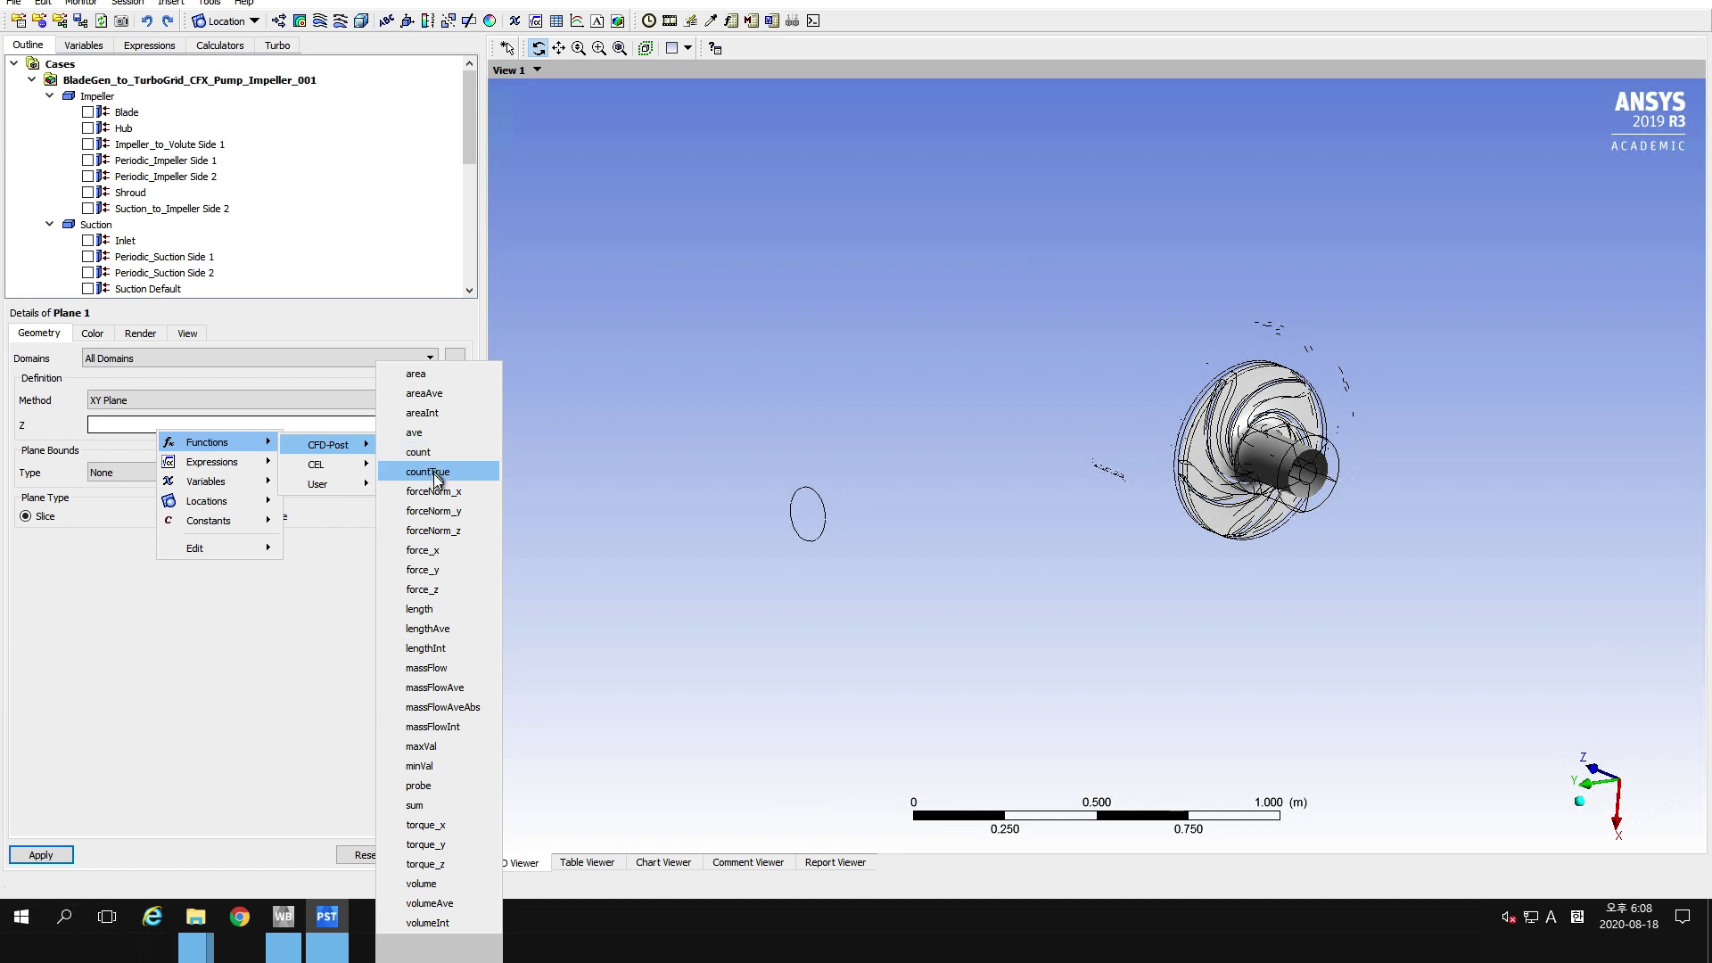
left_click(422, 746)
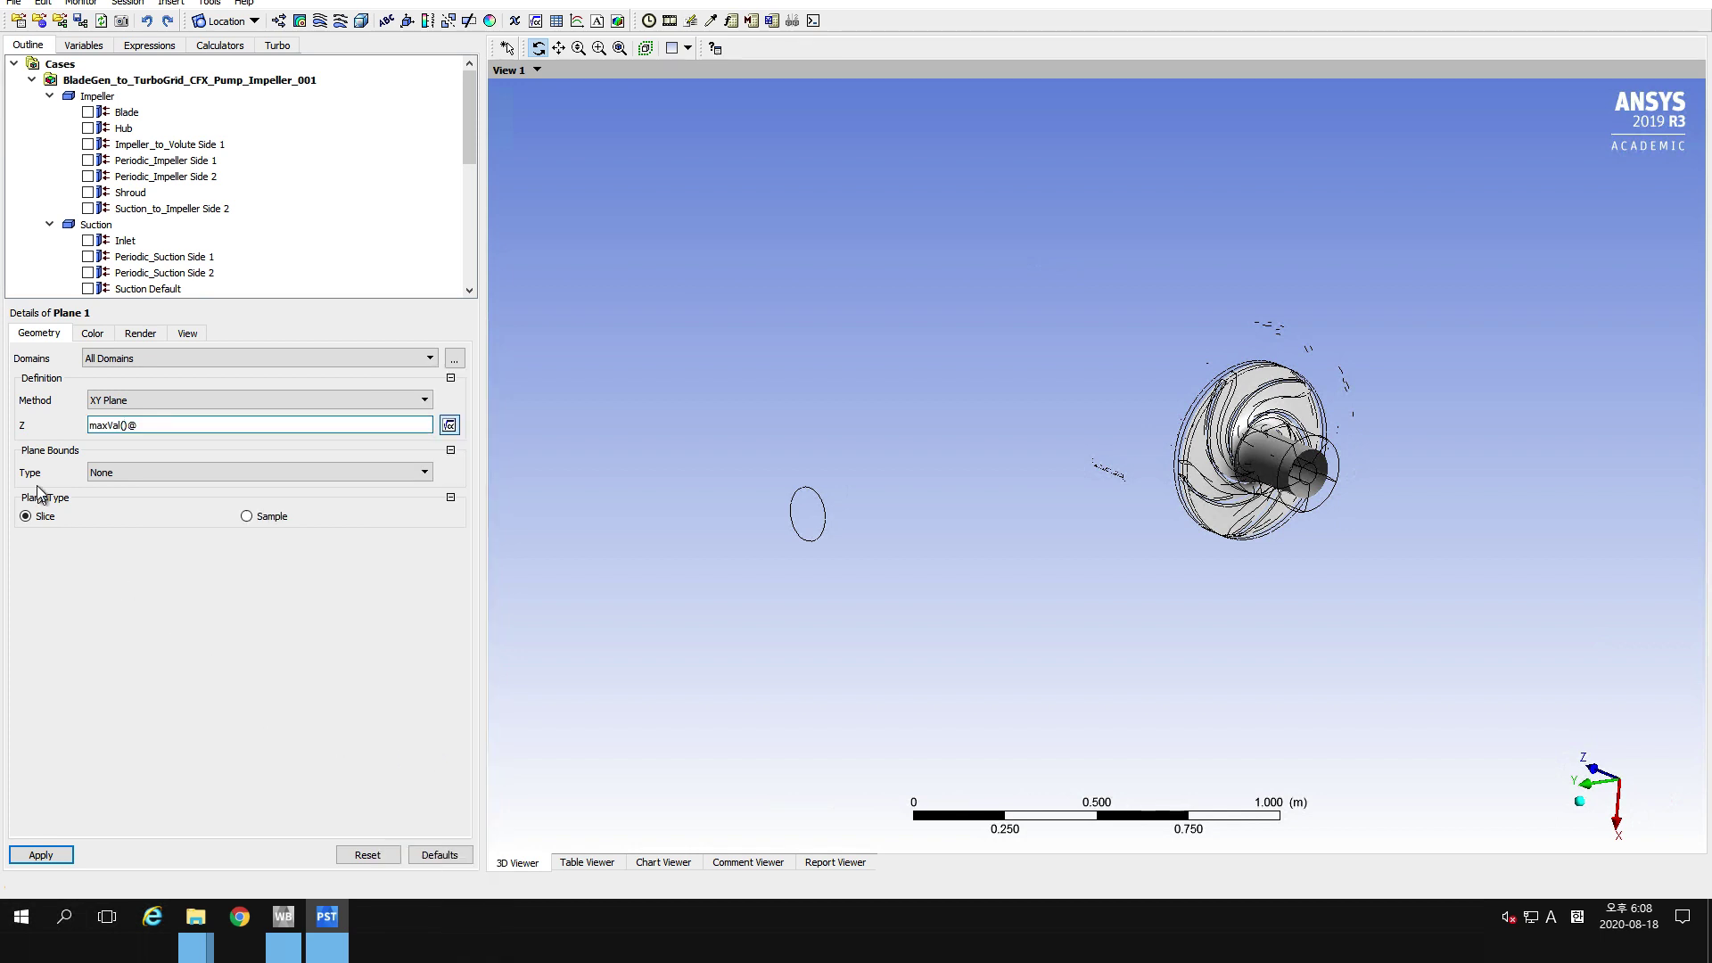
right_click(124, 425)
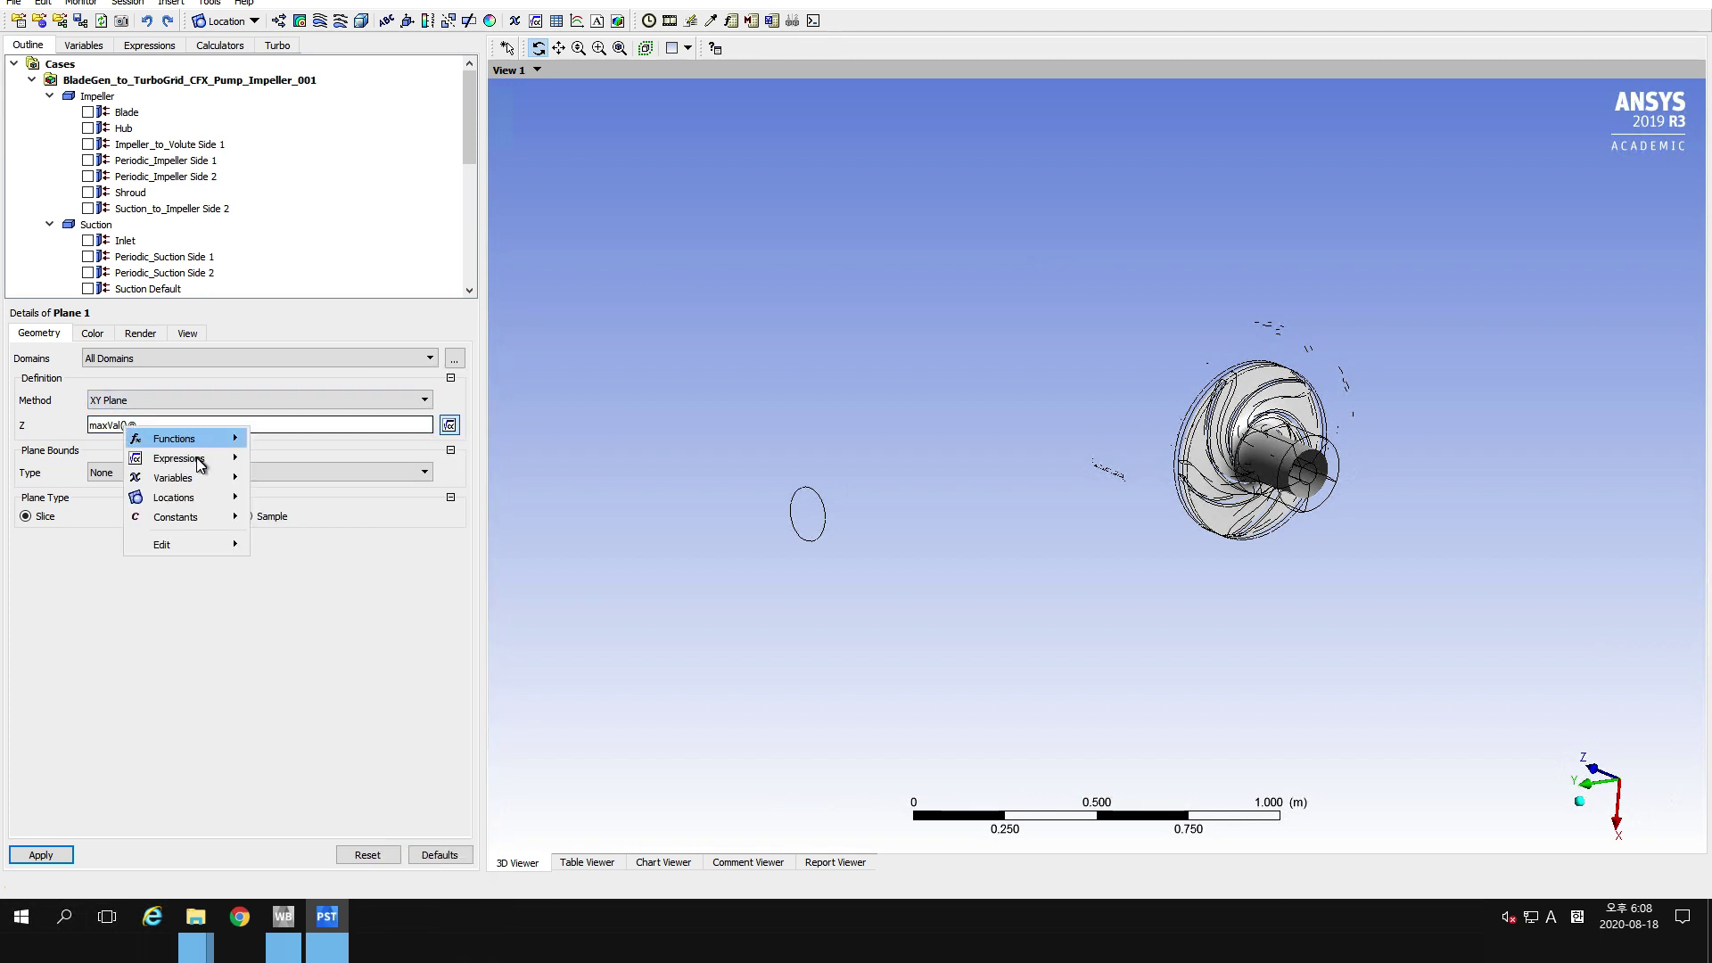
mouse_move(252, 485)
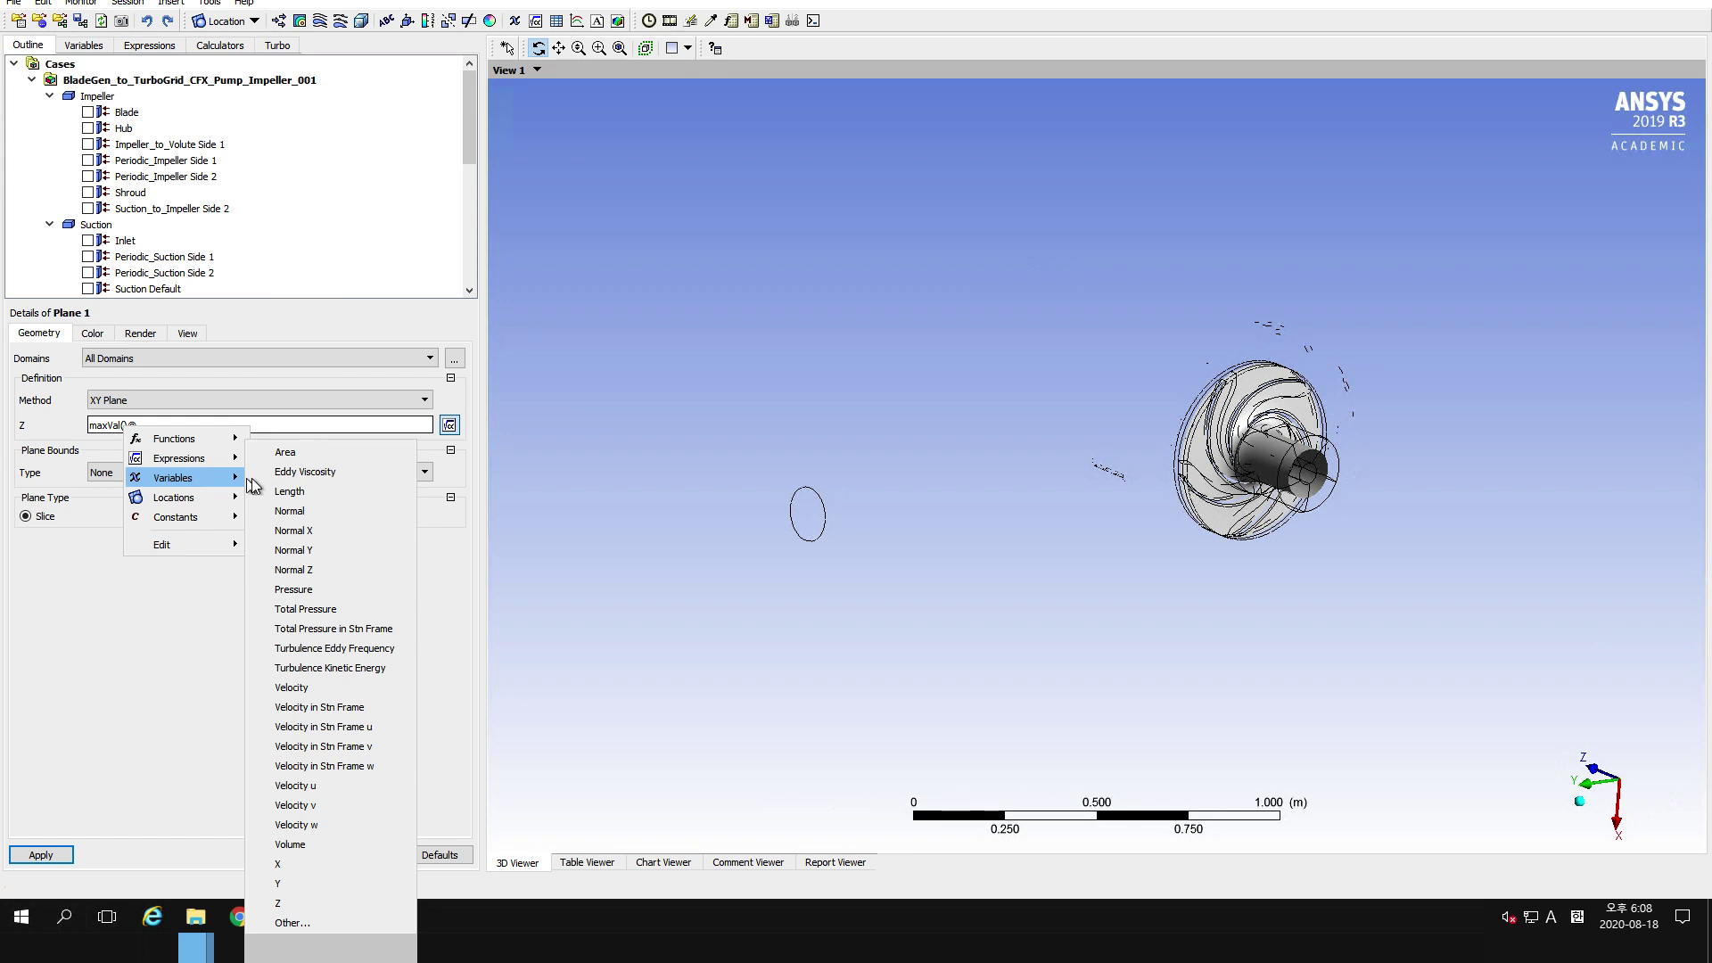
left_click(290, 909)
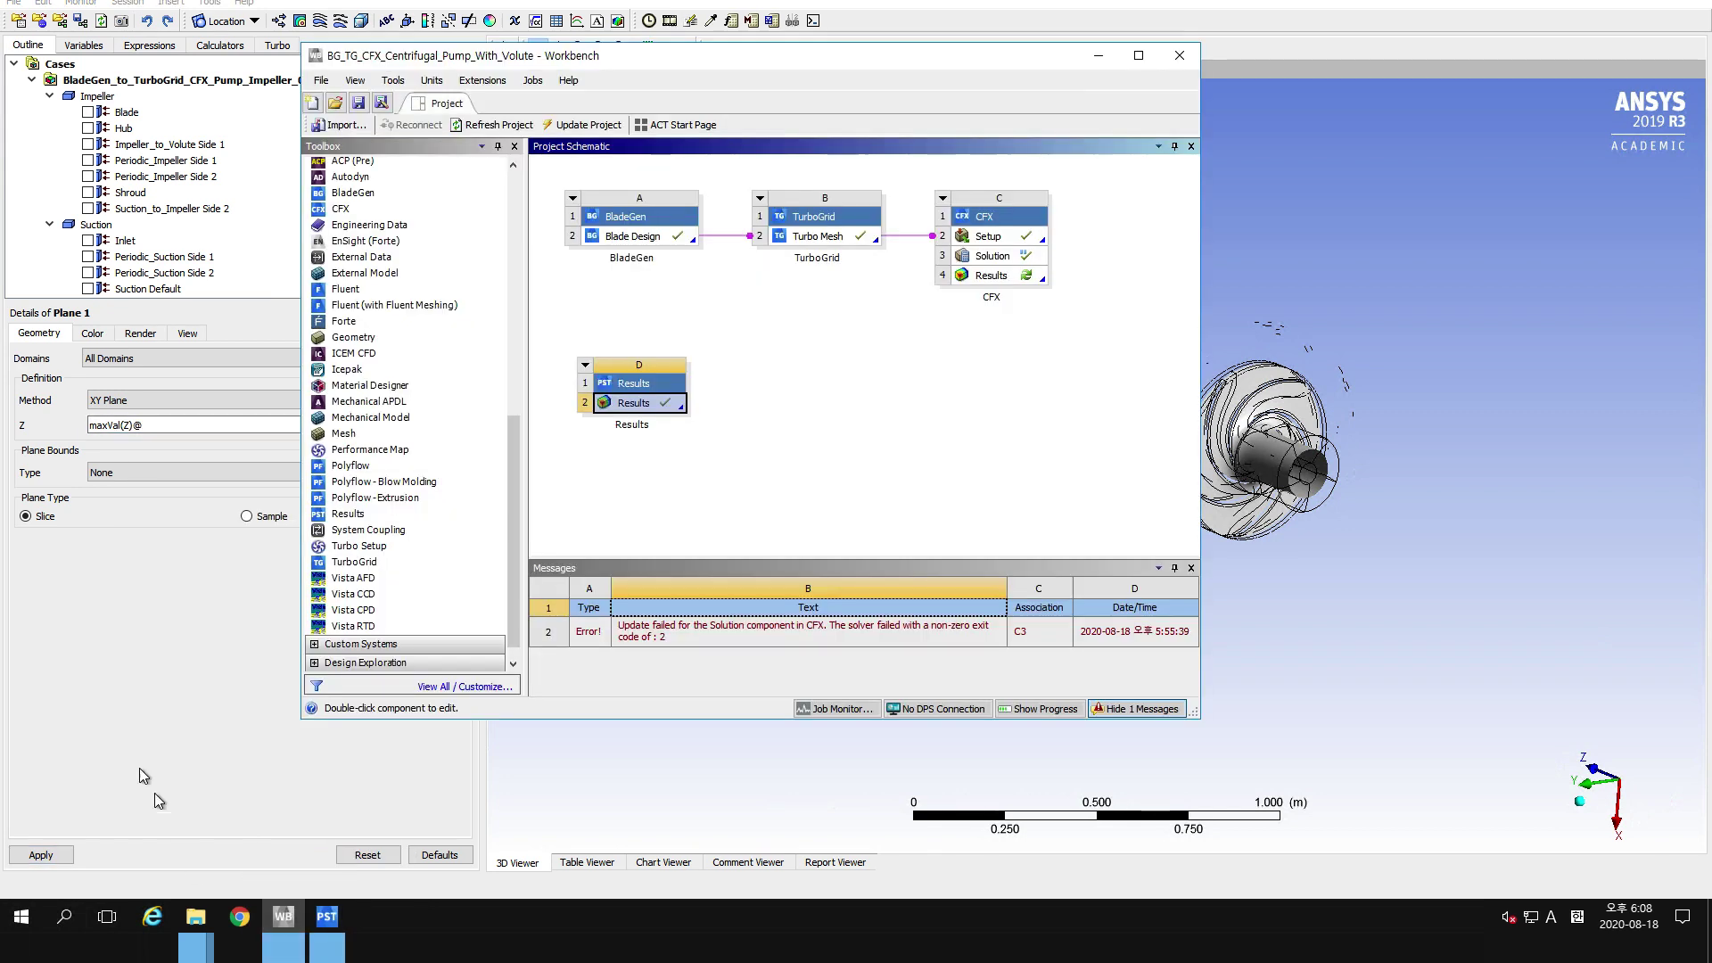
left_click(148, 425)
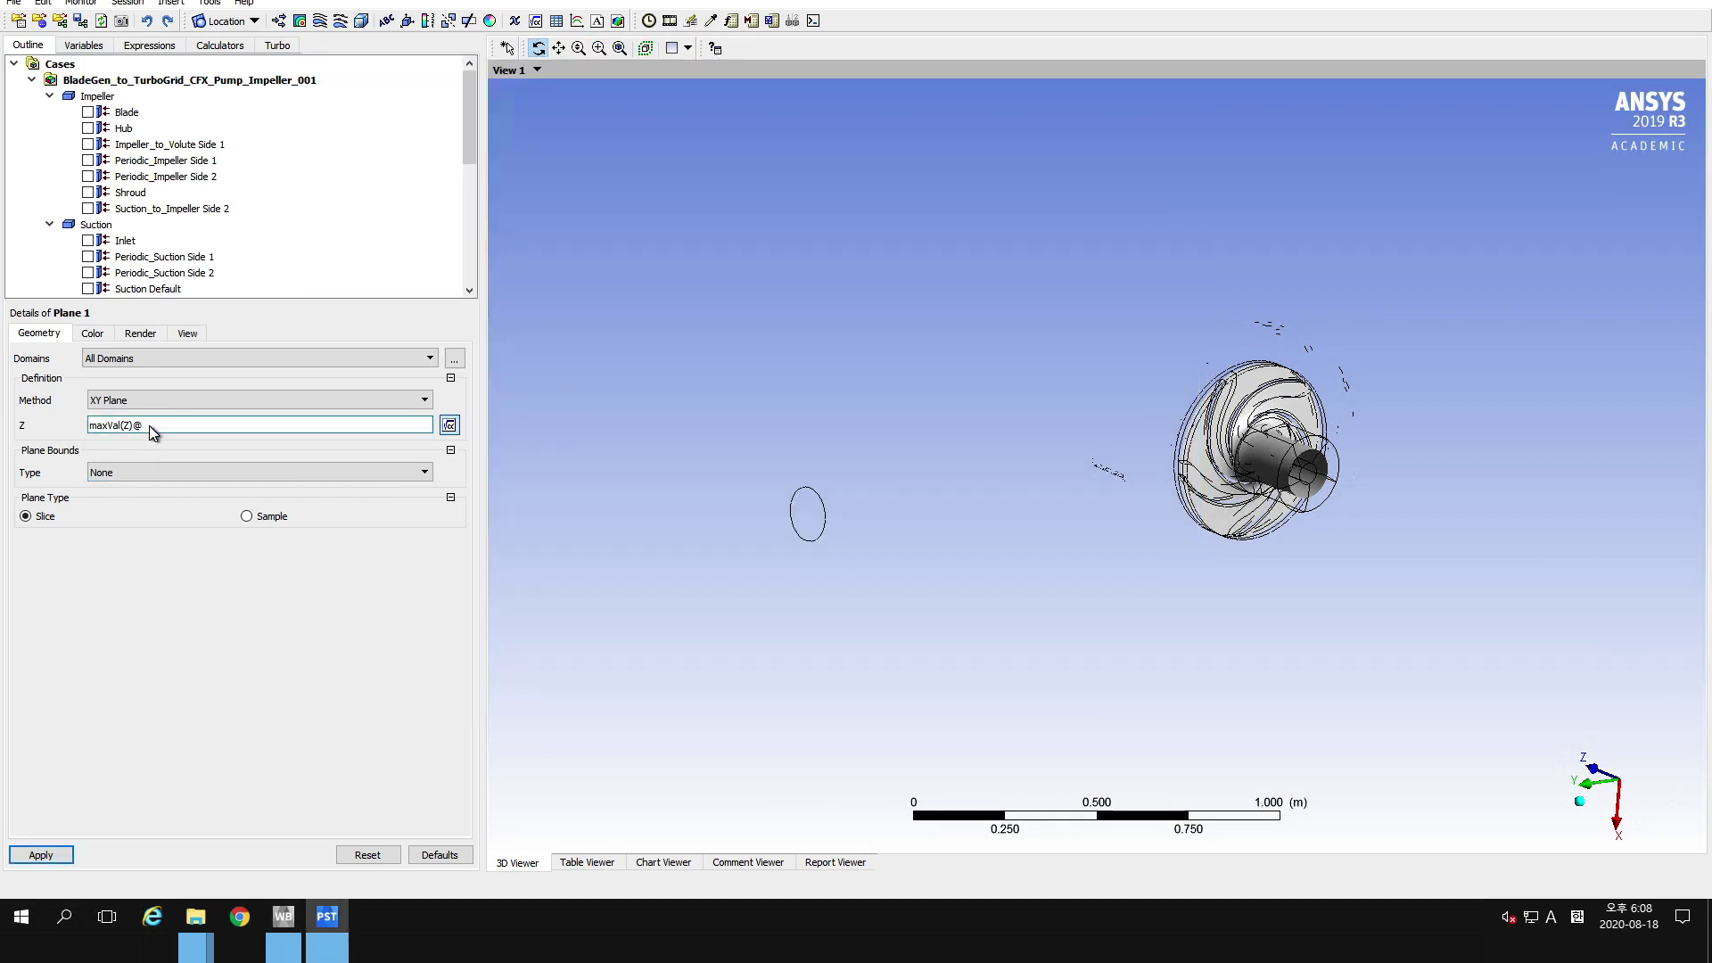
right_click(148, 425)
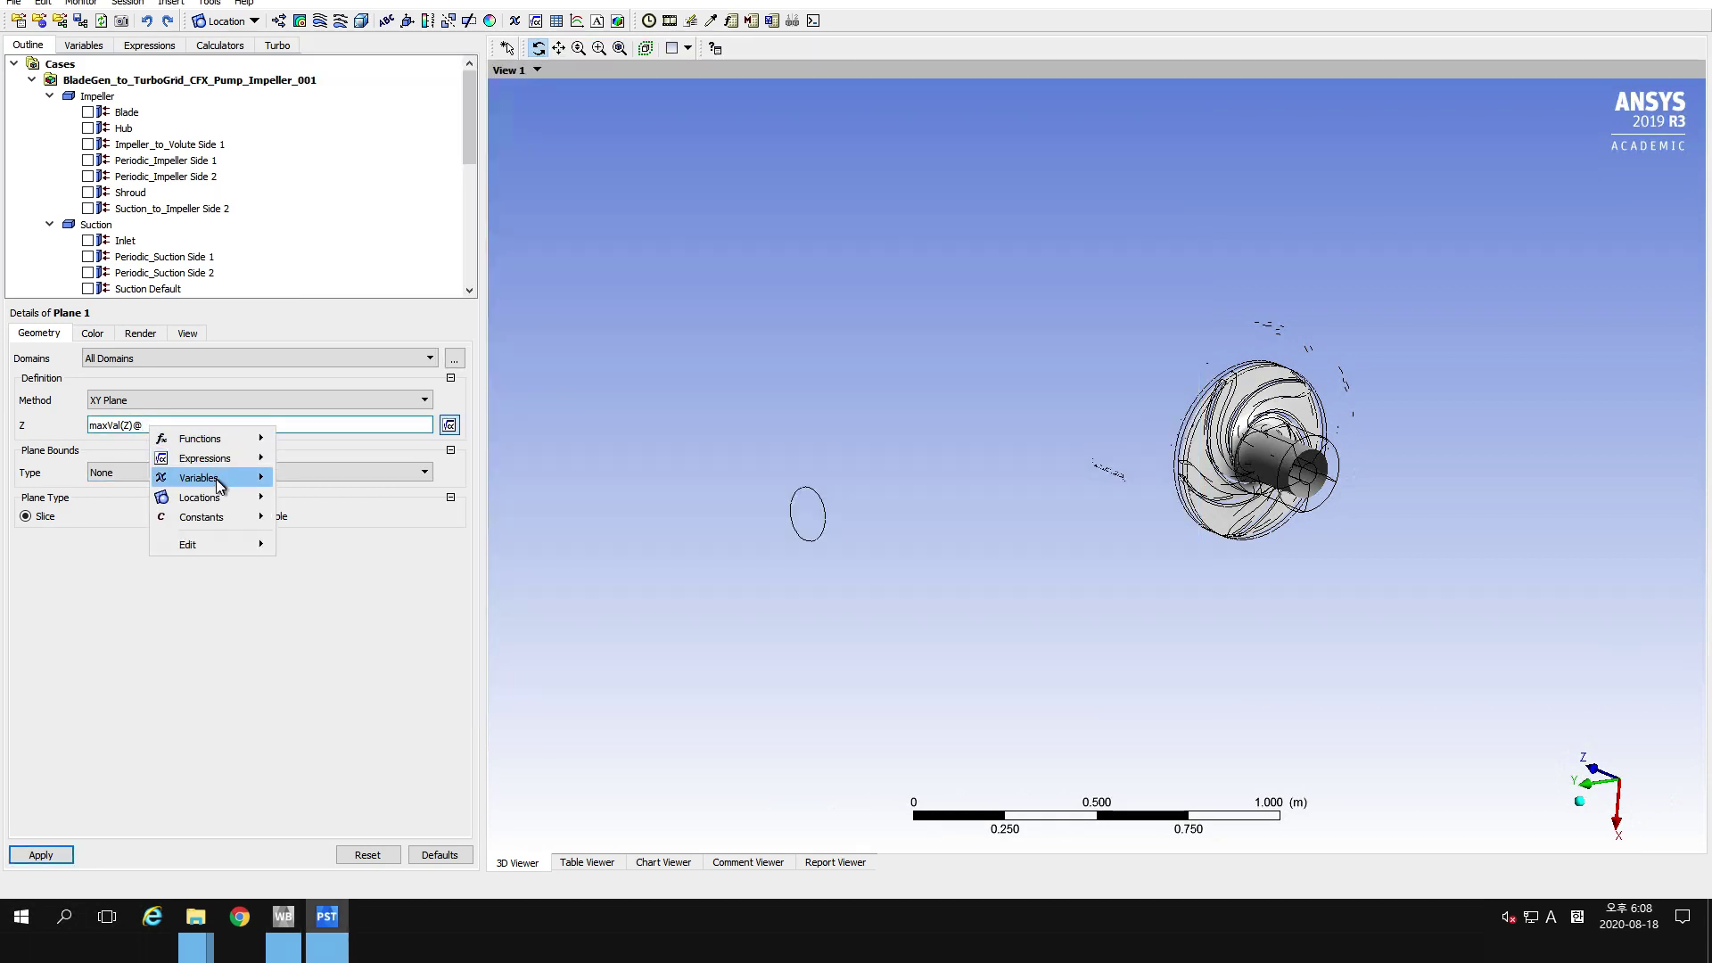
mouse_move(216, 497)
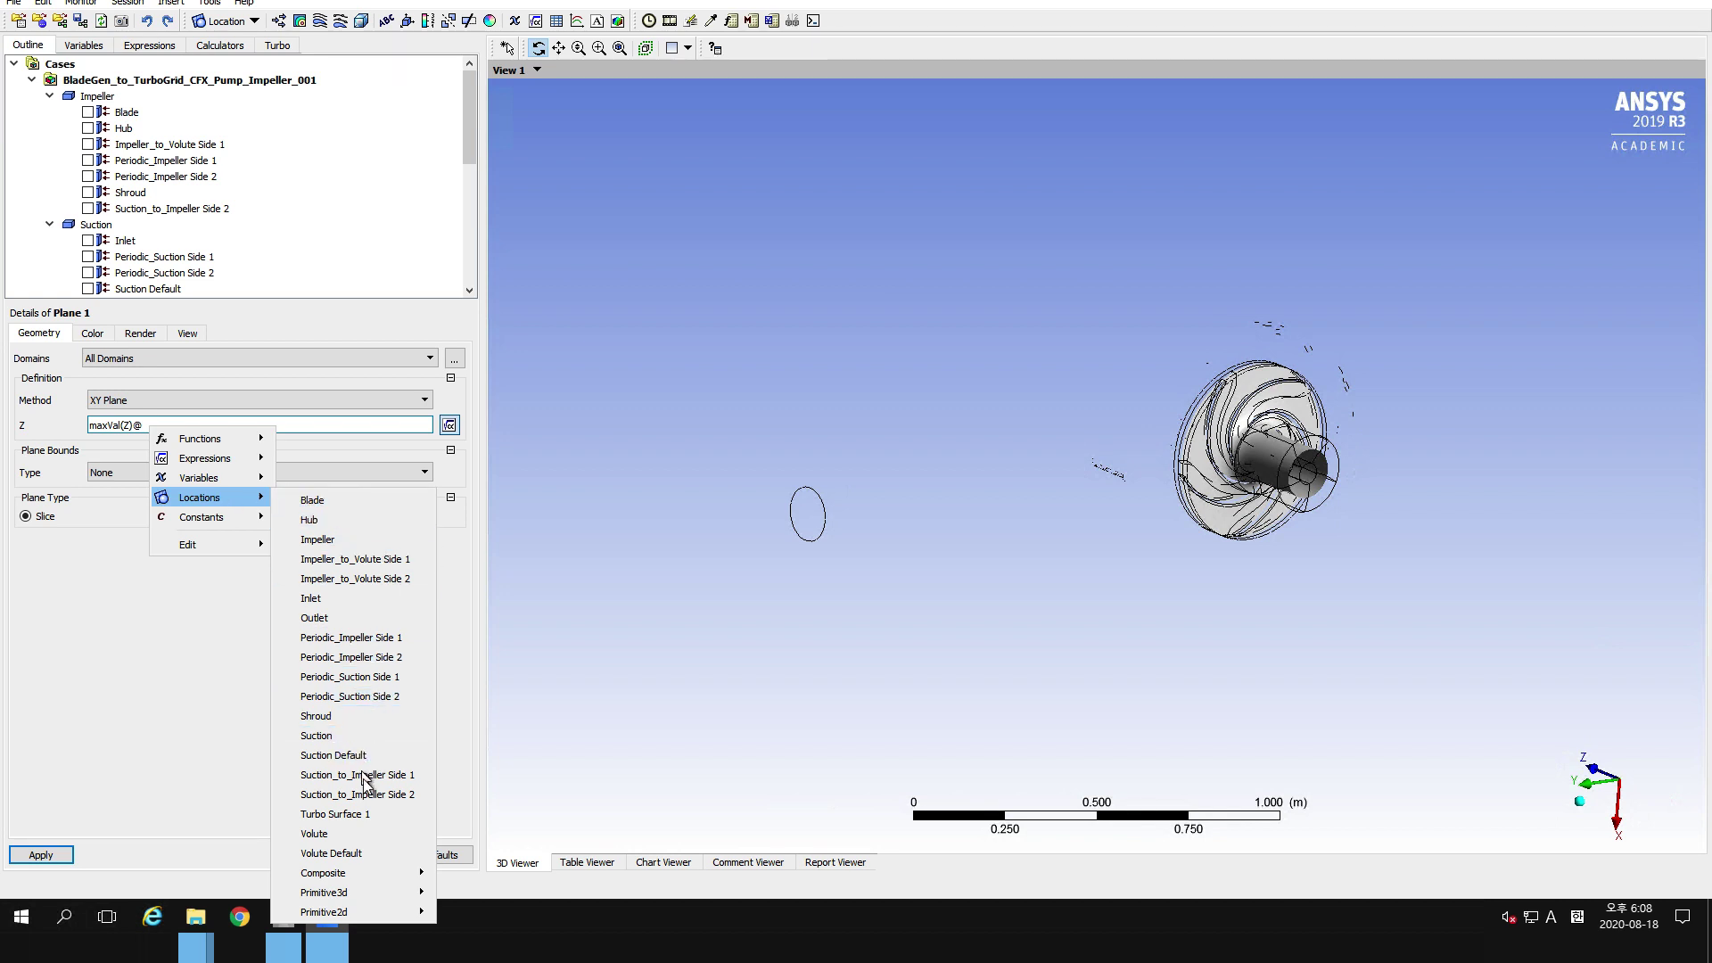
left_click(361, 814)
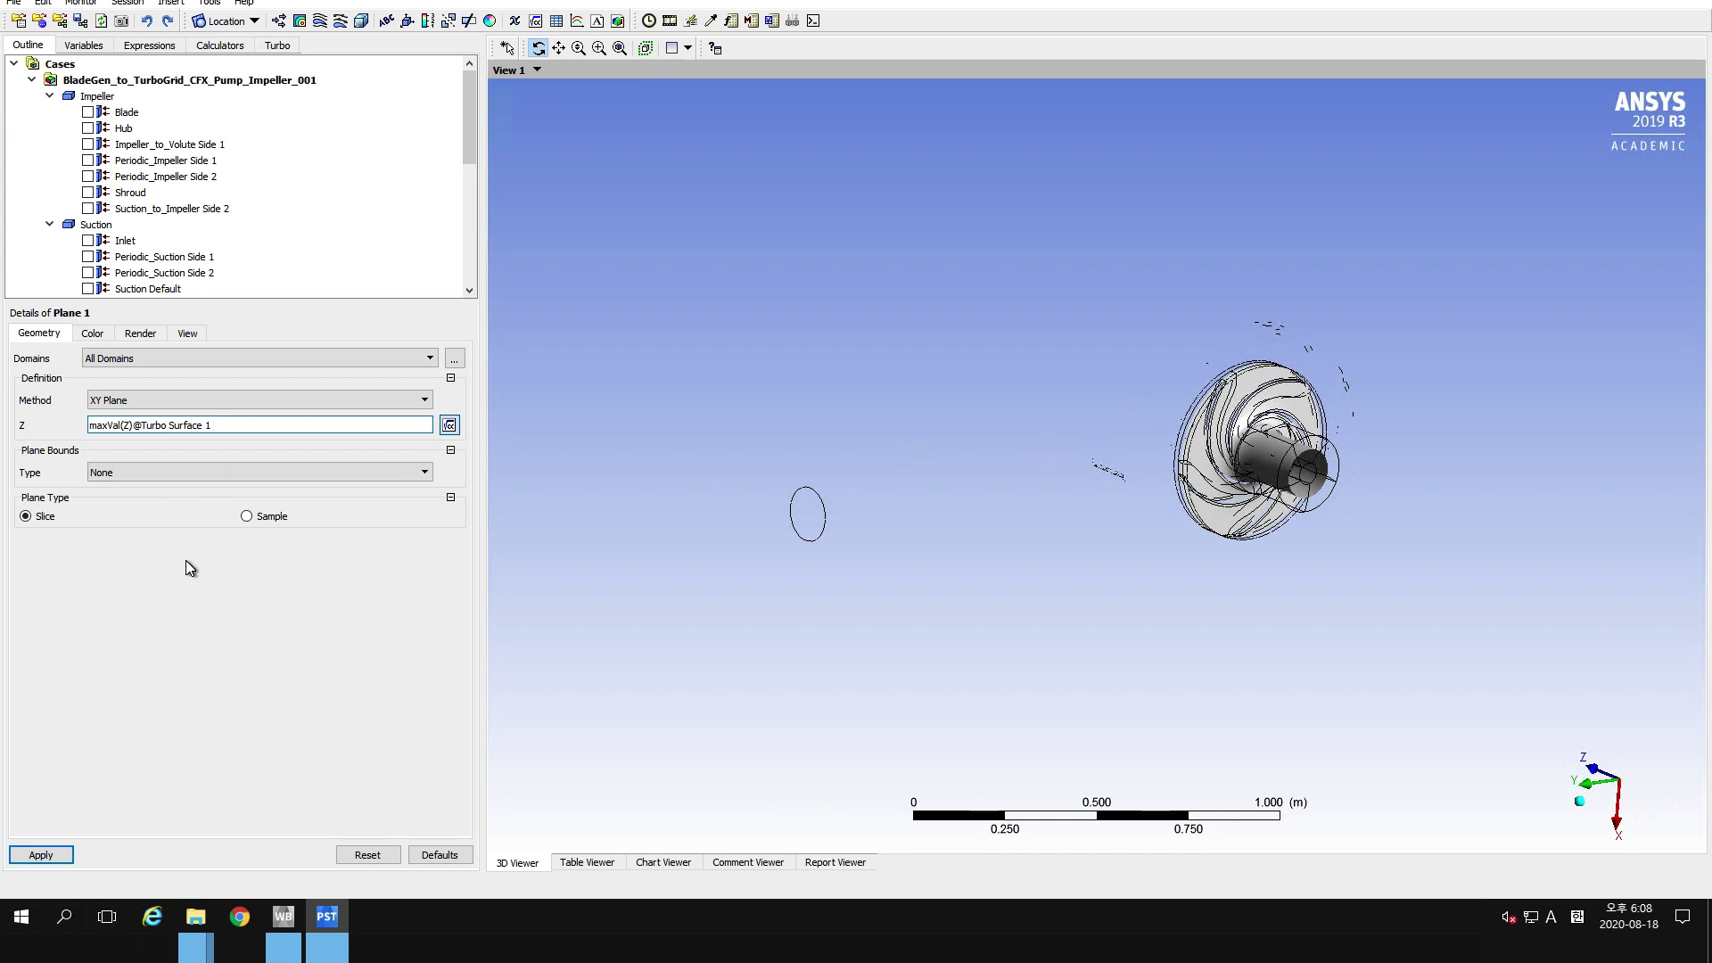
left_click(37, 854)
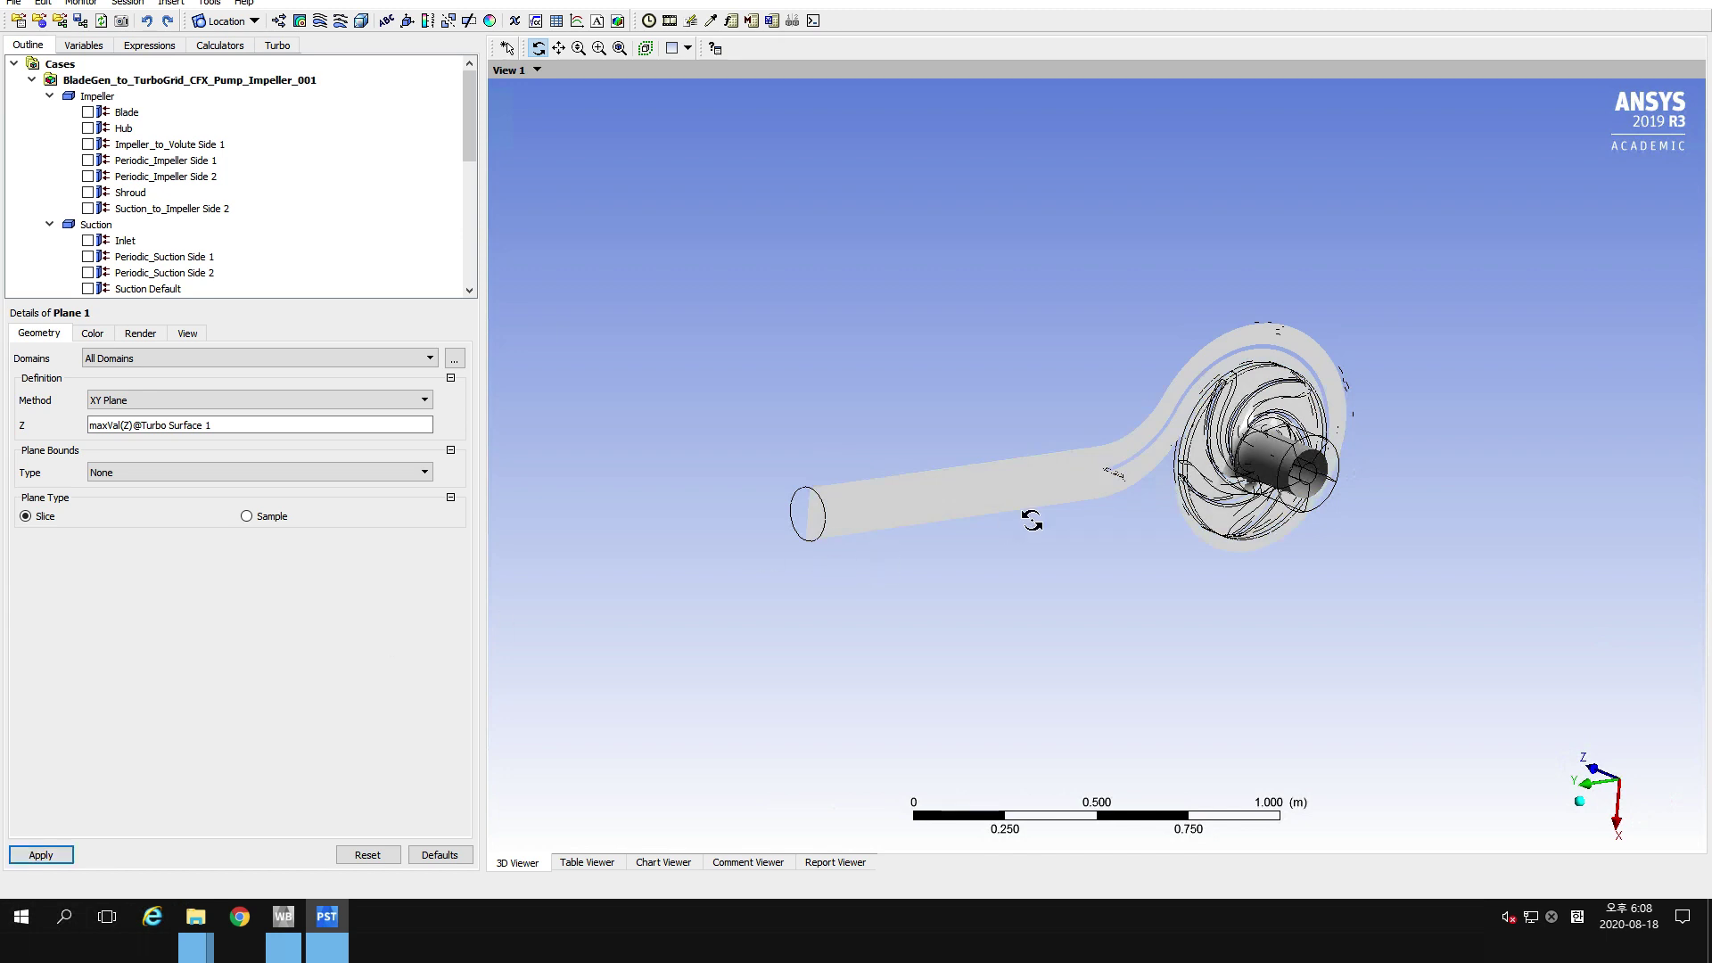
Restrict the XY plane to the Volute domain and apply it.
left_click_drag(1023, 520, 1203, 406)
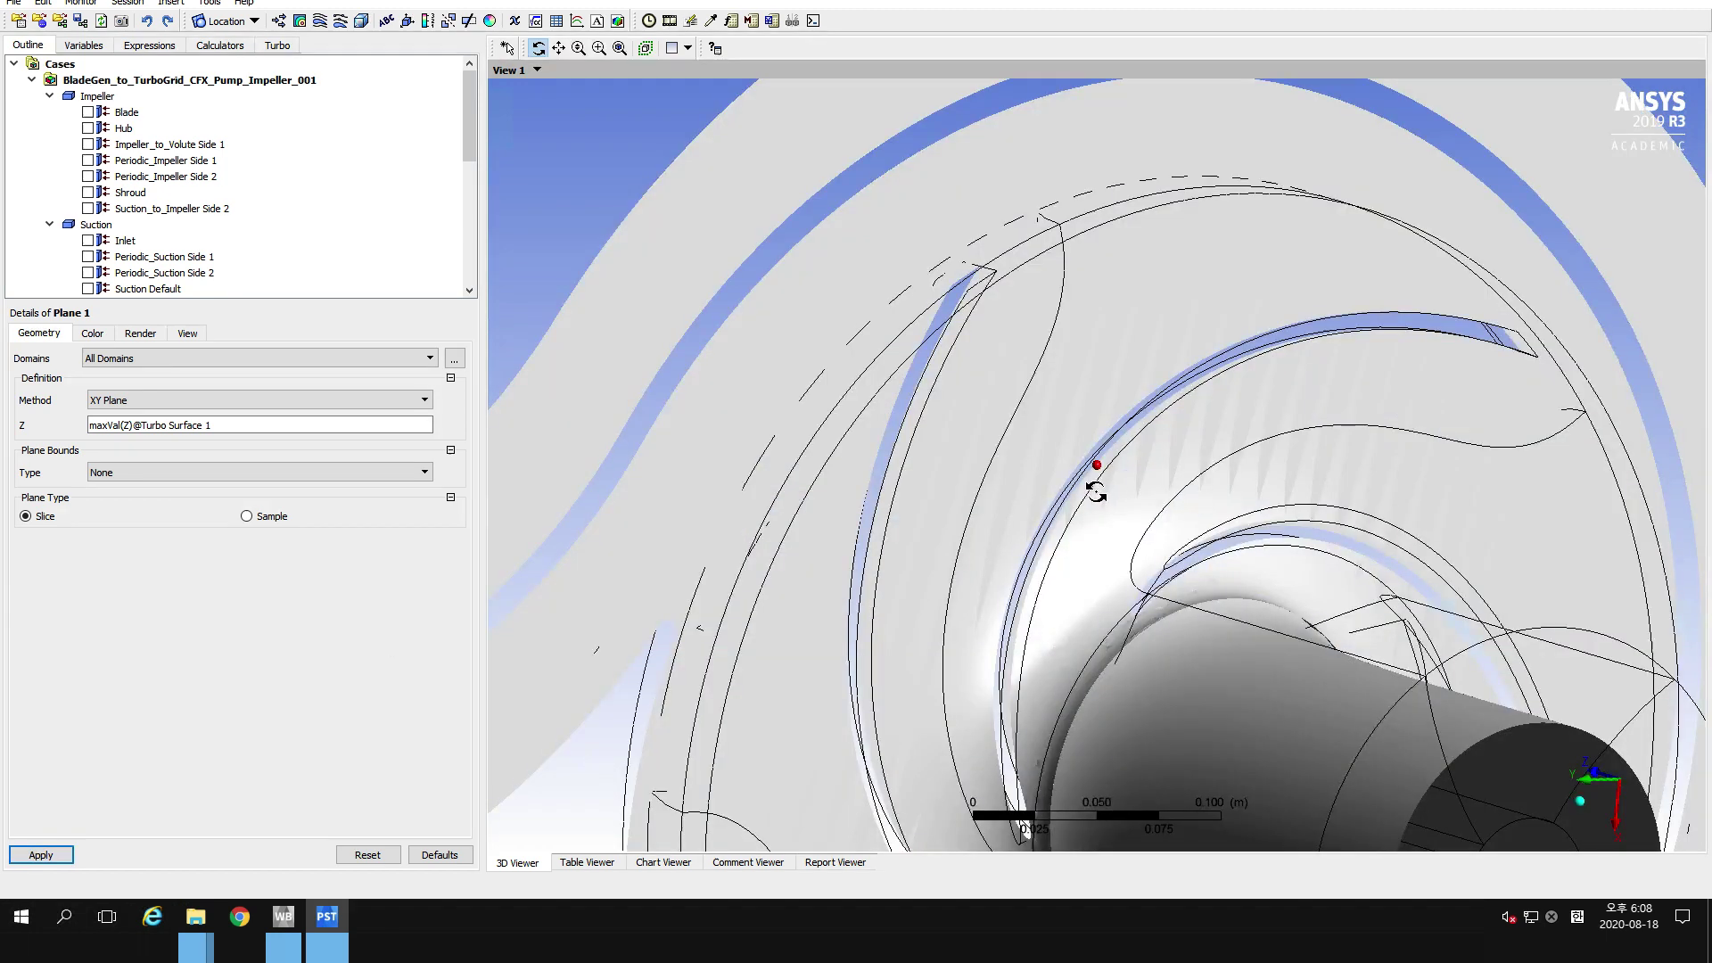
scroll(1092, 470, "up", 5)
left_click_drag(1137, 550, 1021, 451)
scroll(1020, 451, "down", 5)
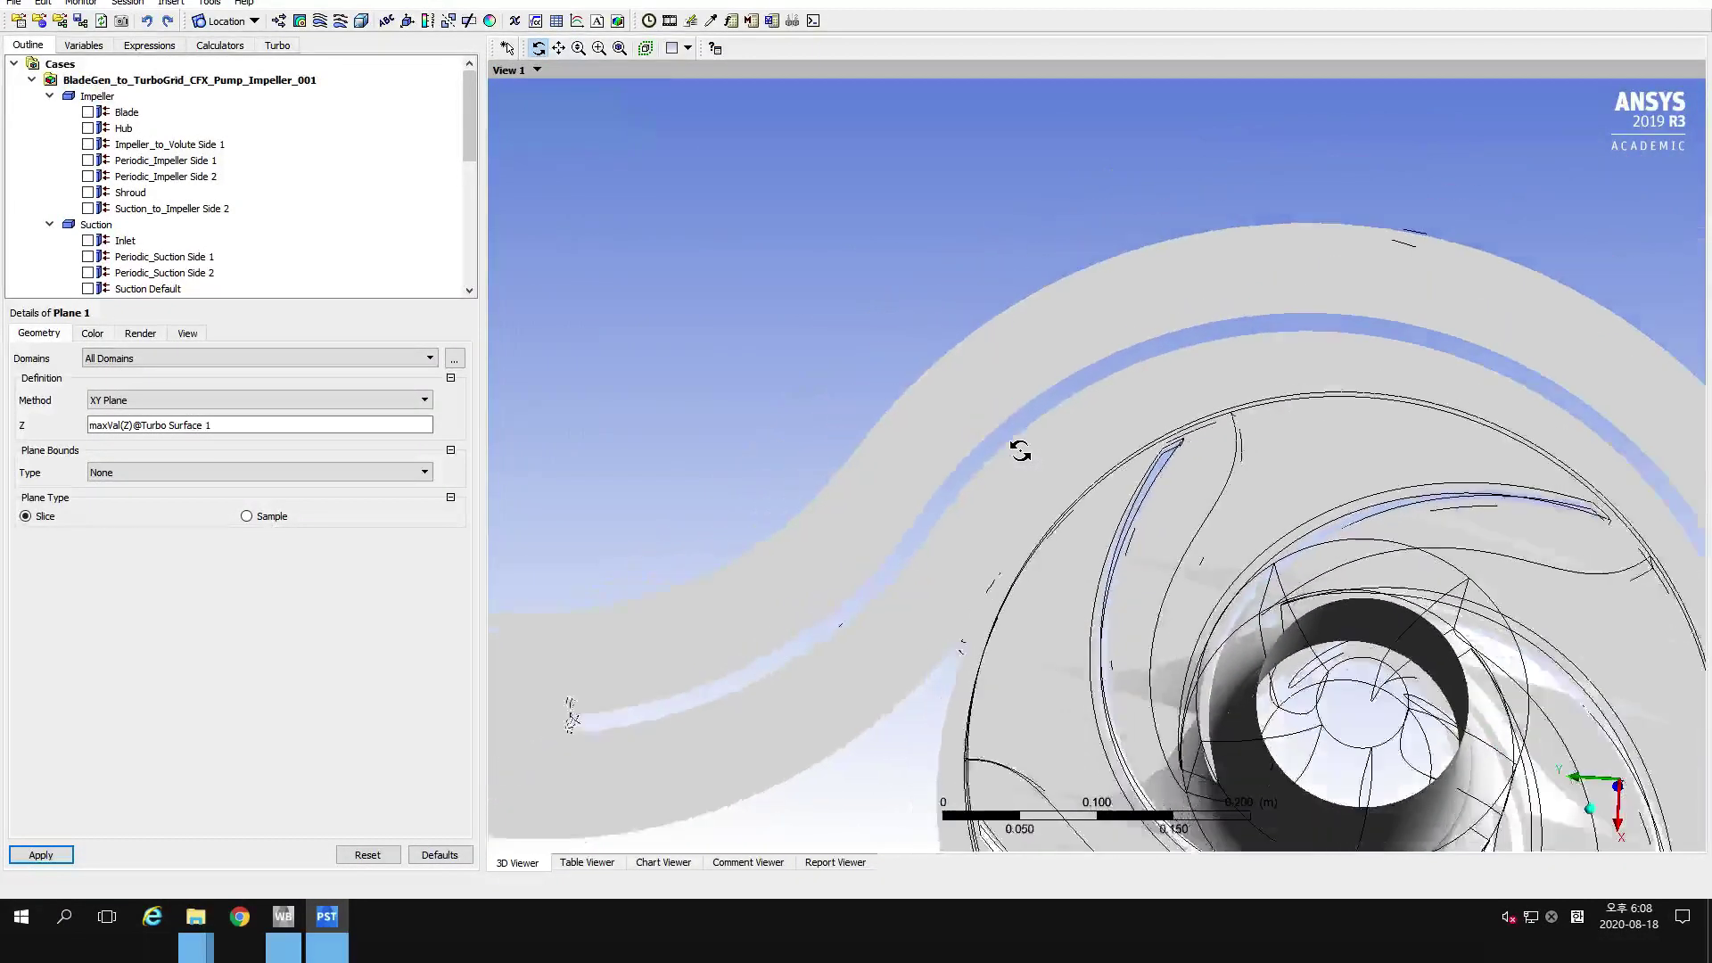
left_click_drag(1030, 227, 954, 398)
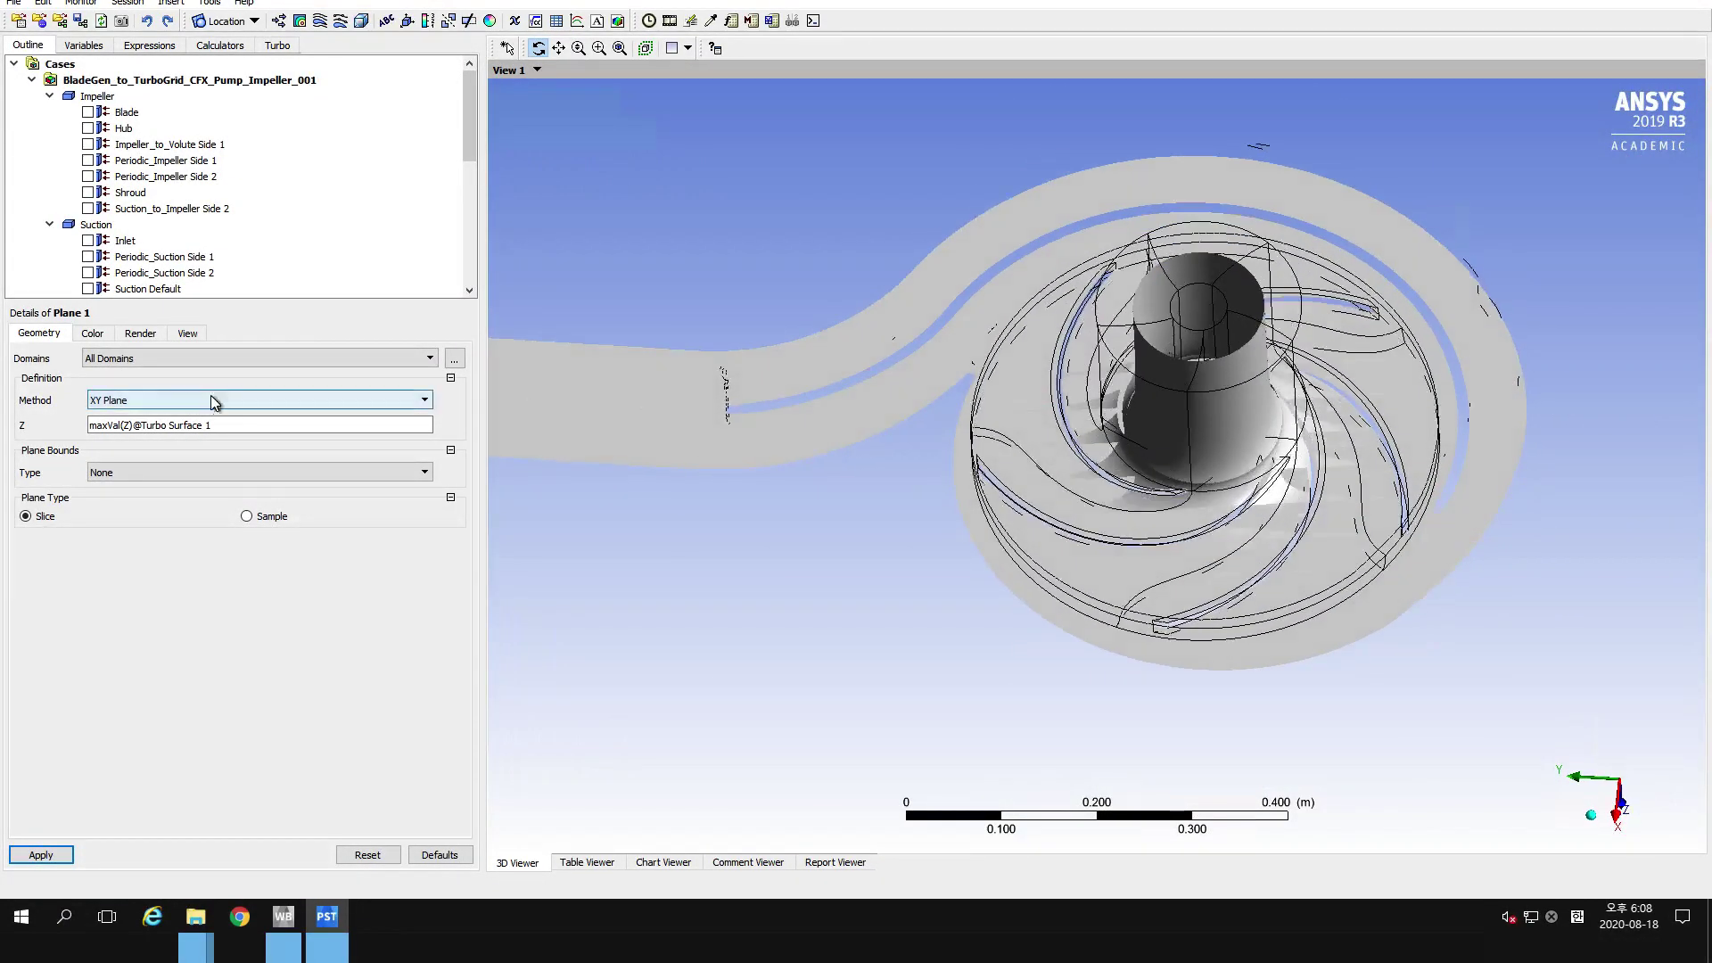
left_click(108, 360)
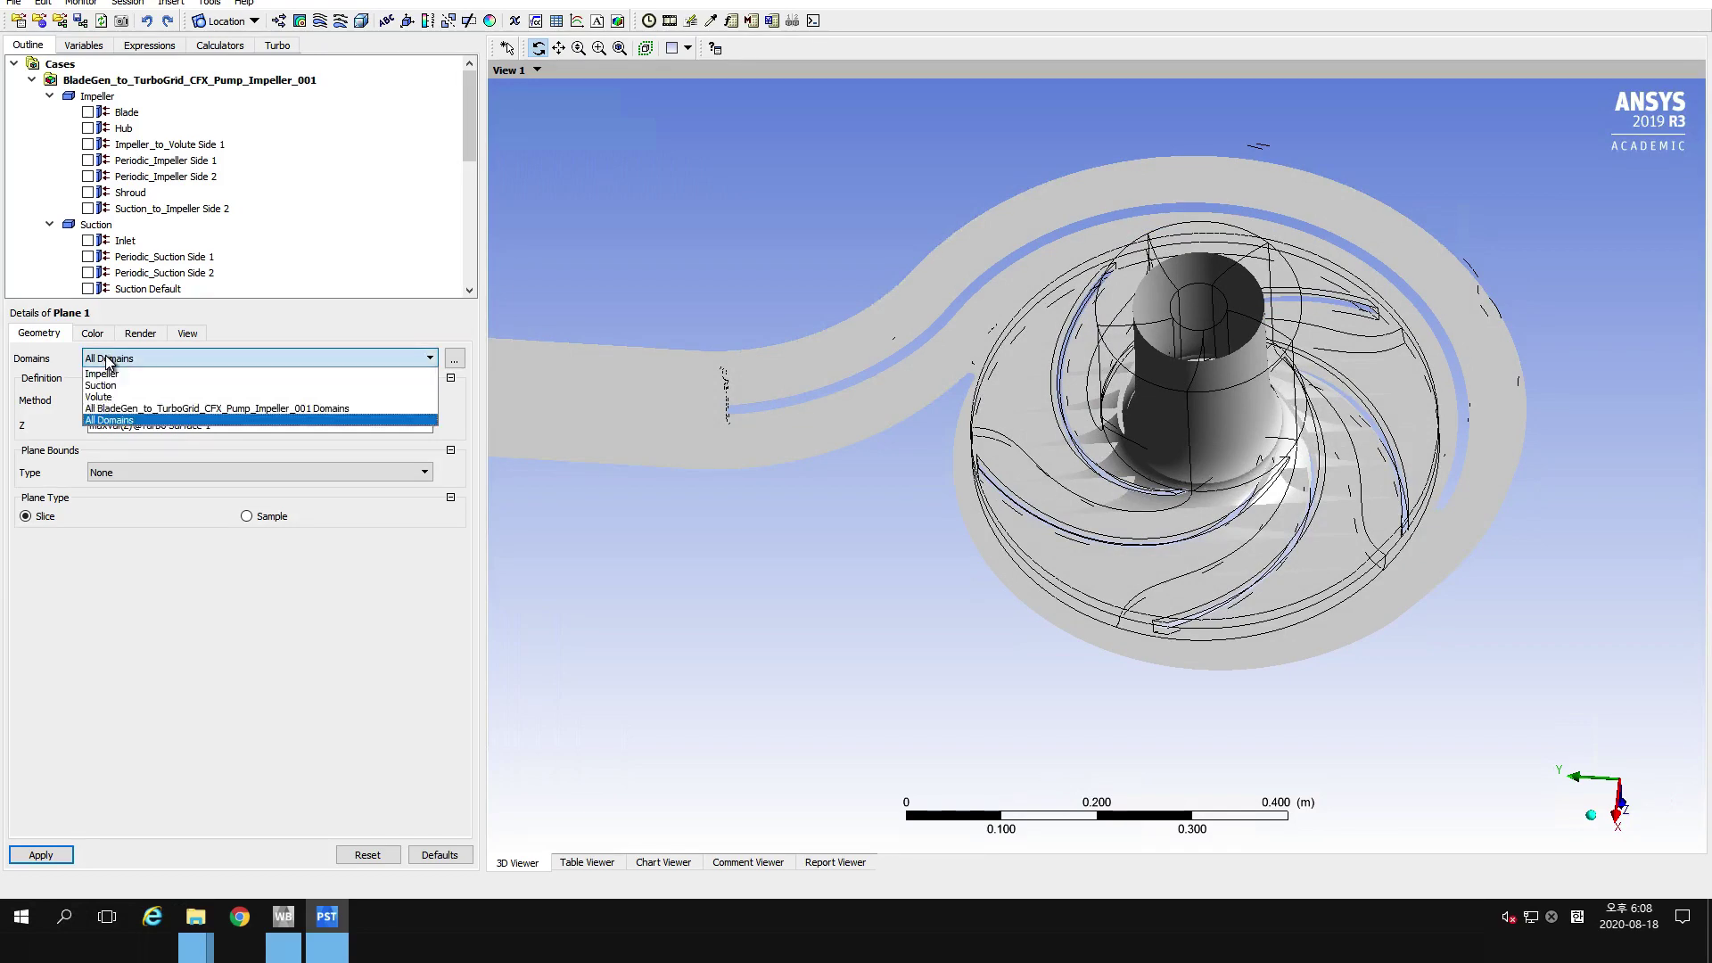
left_click(105, 396)
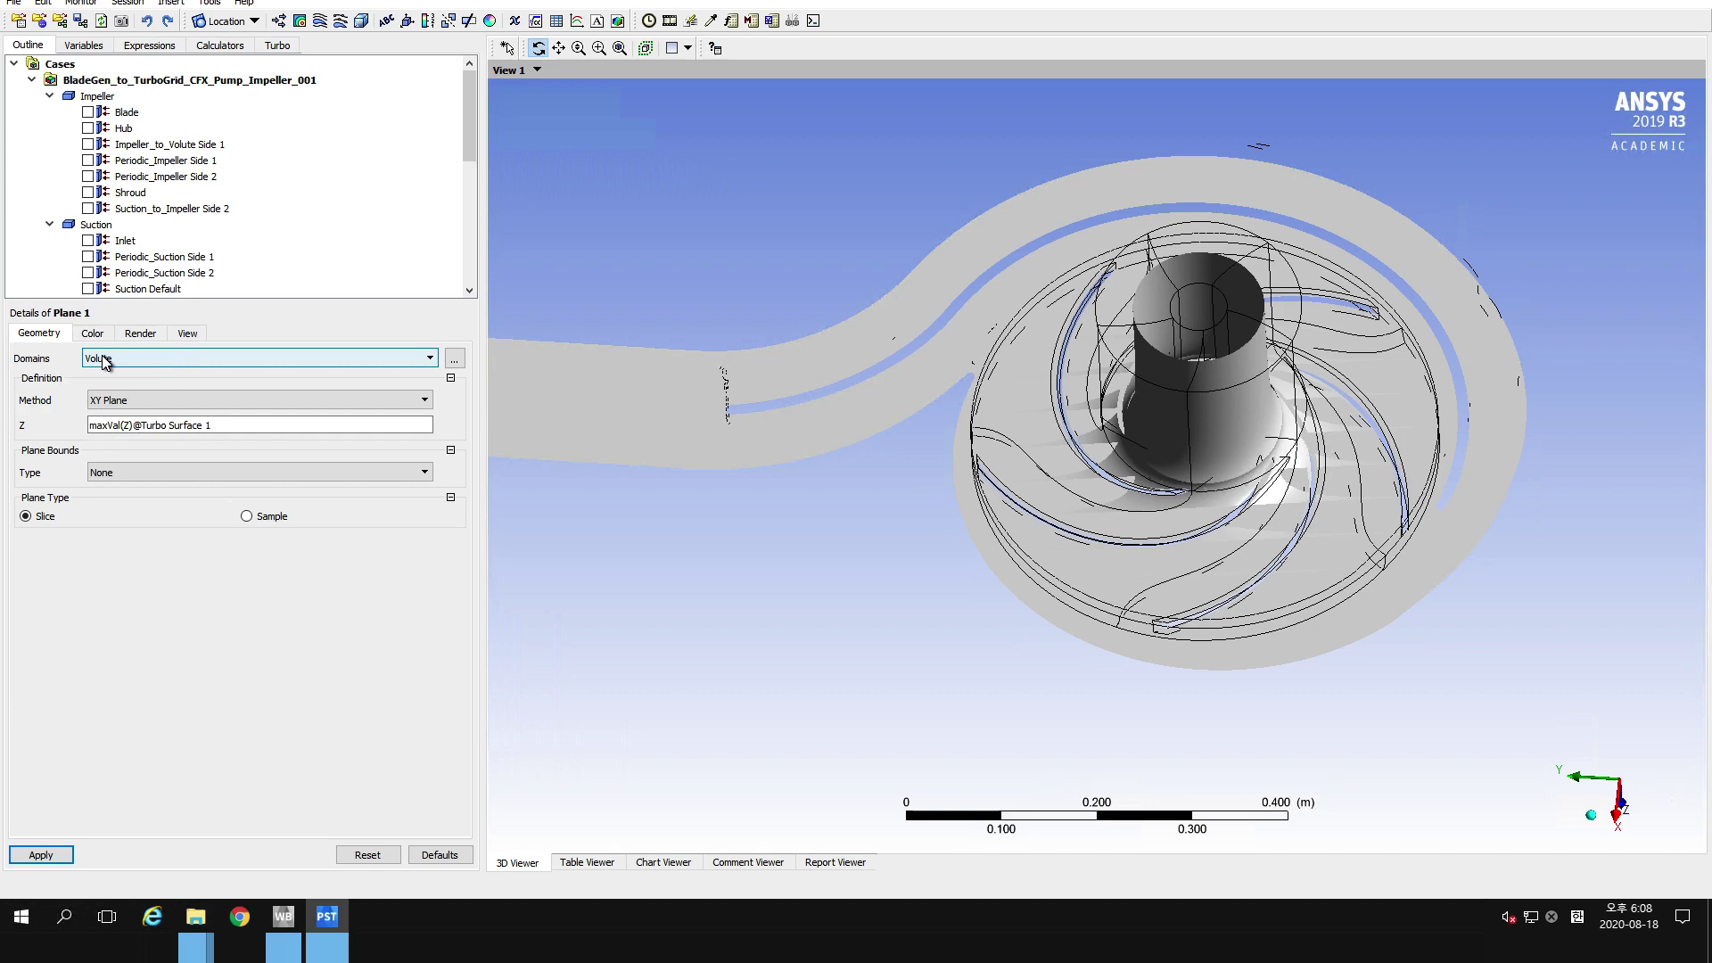
left_click(39, 856)
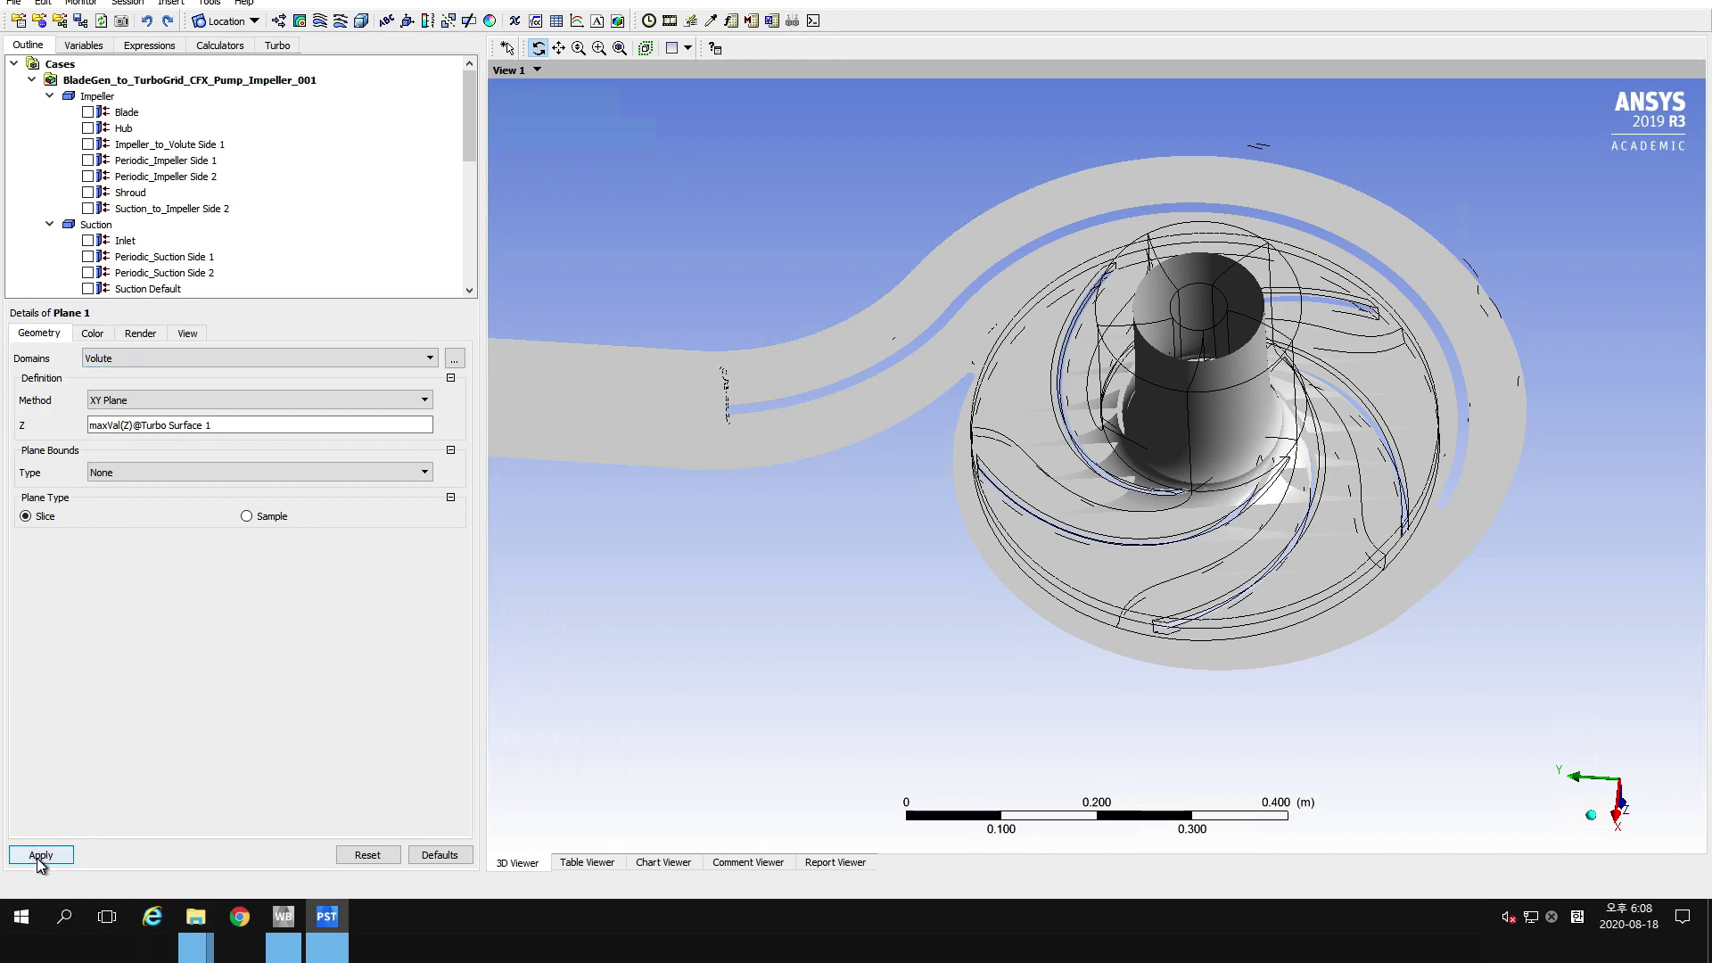
left_click_drag(889, 406, 960, 460)
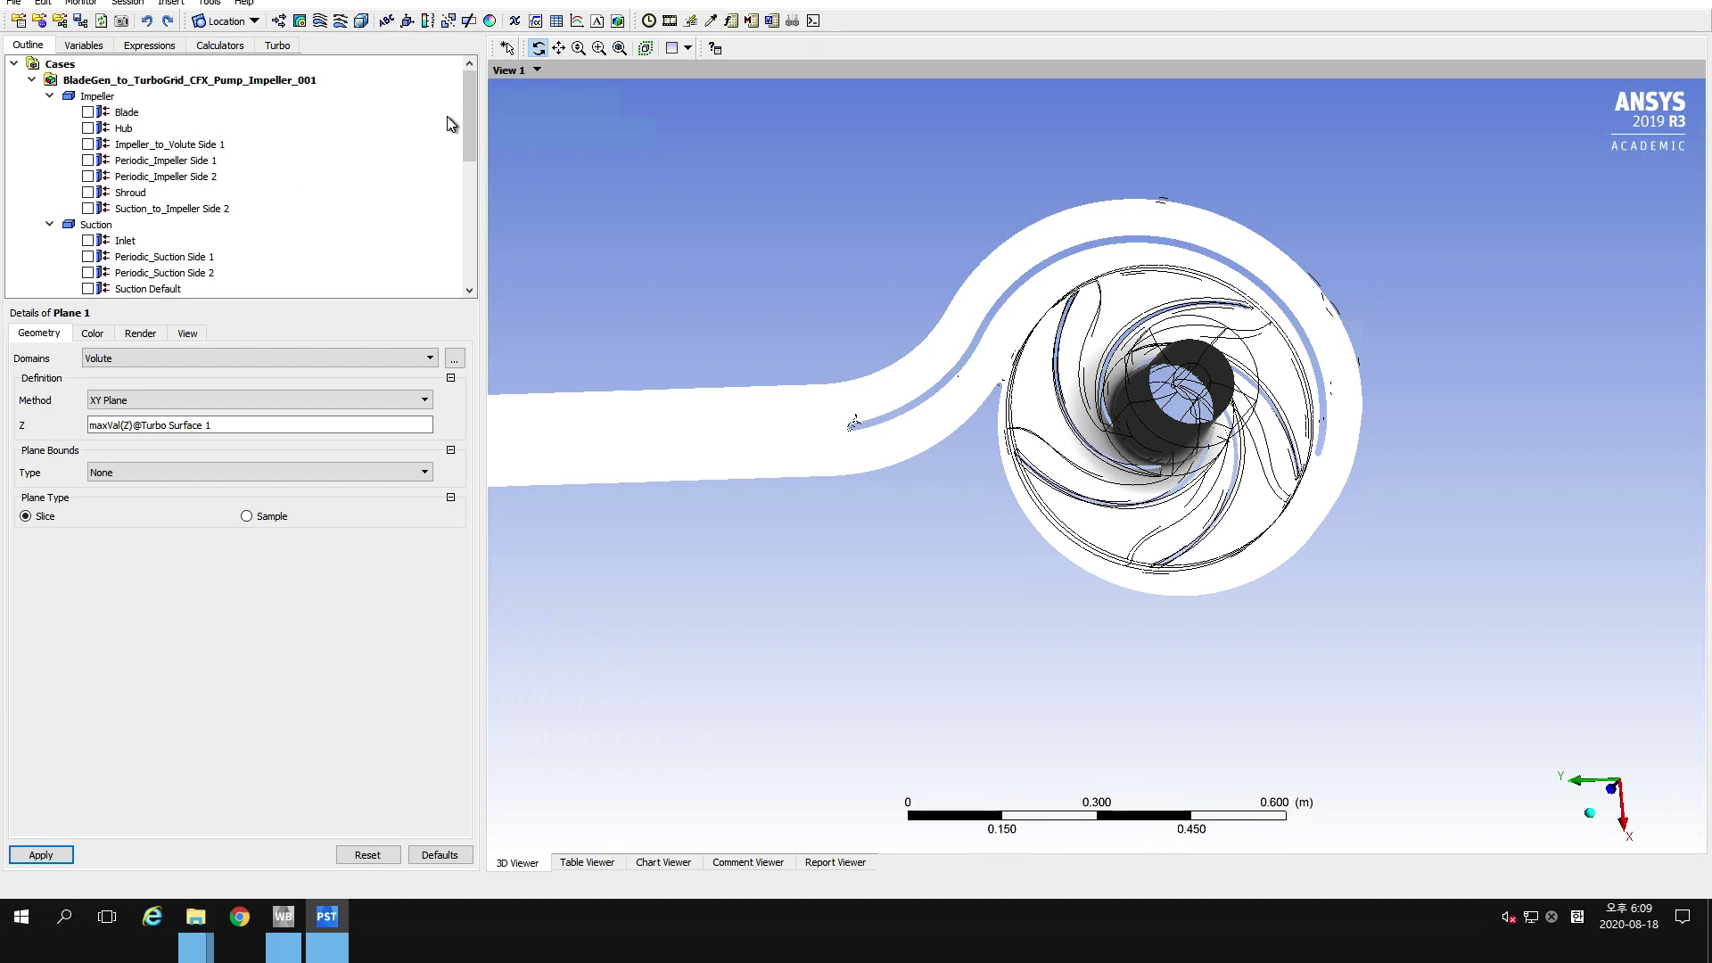
Hide Plane 1 and Turbo Surface 1 in the 3D view.
left_click_drag(473, 109, 480, 279)
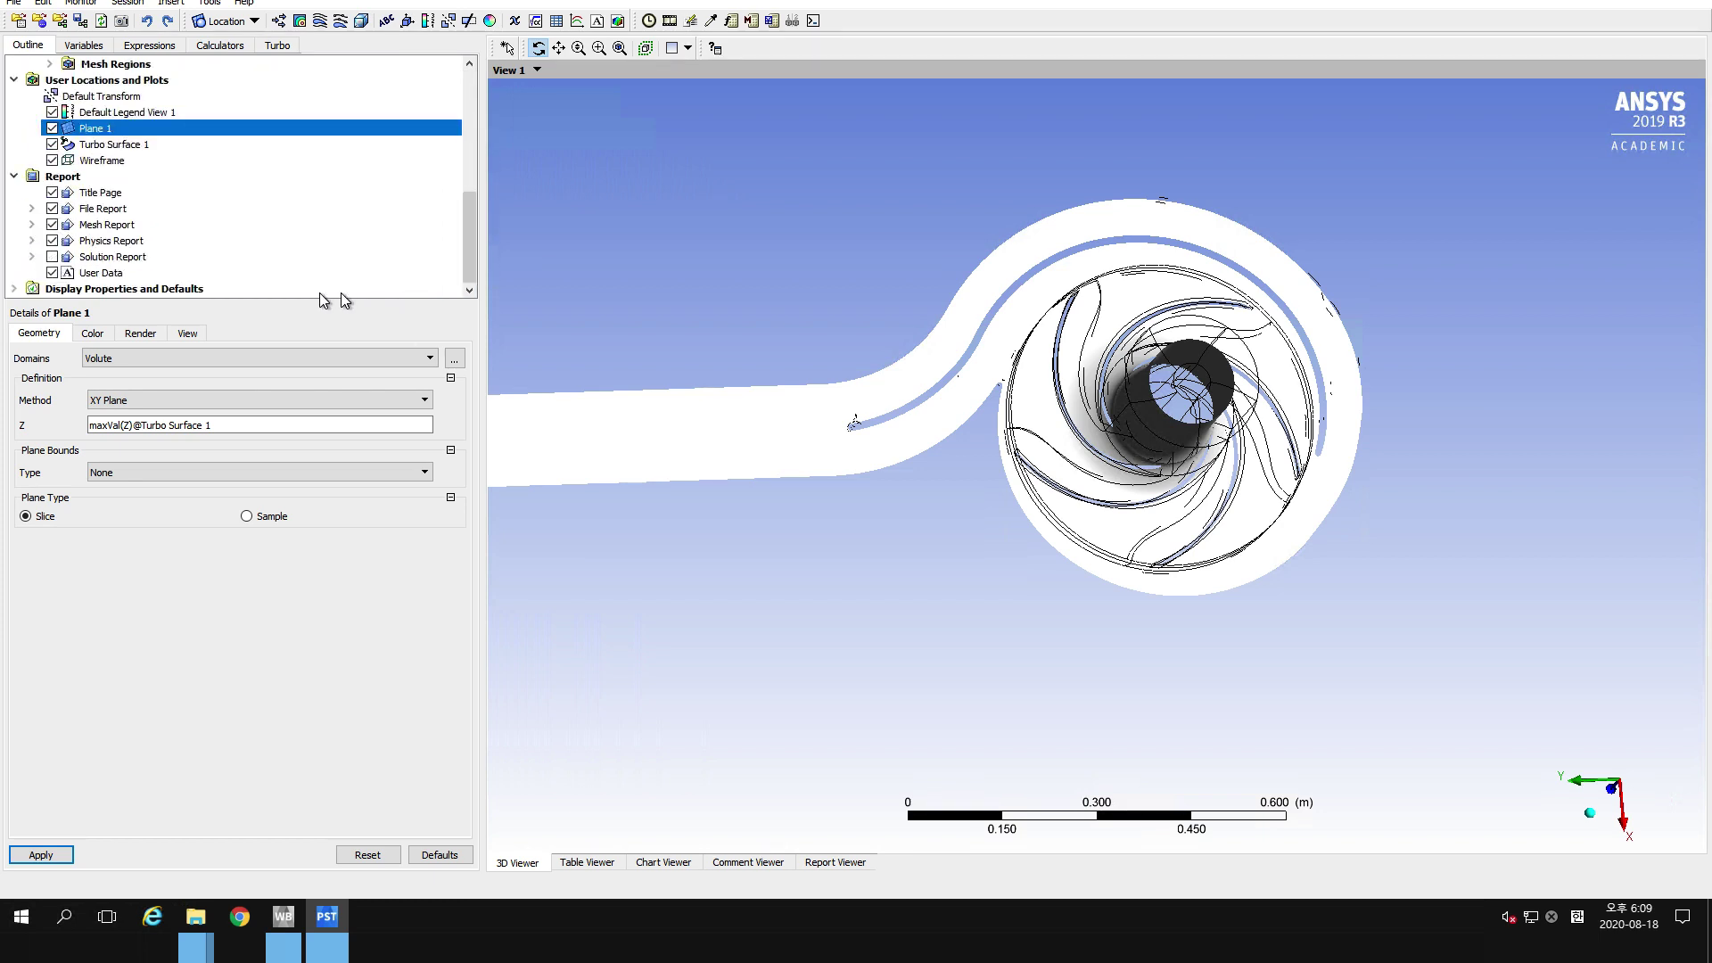
left_click(51, 128)
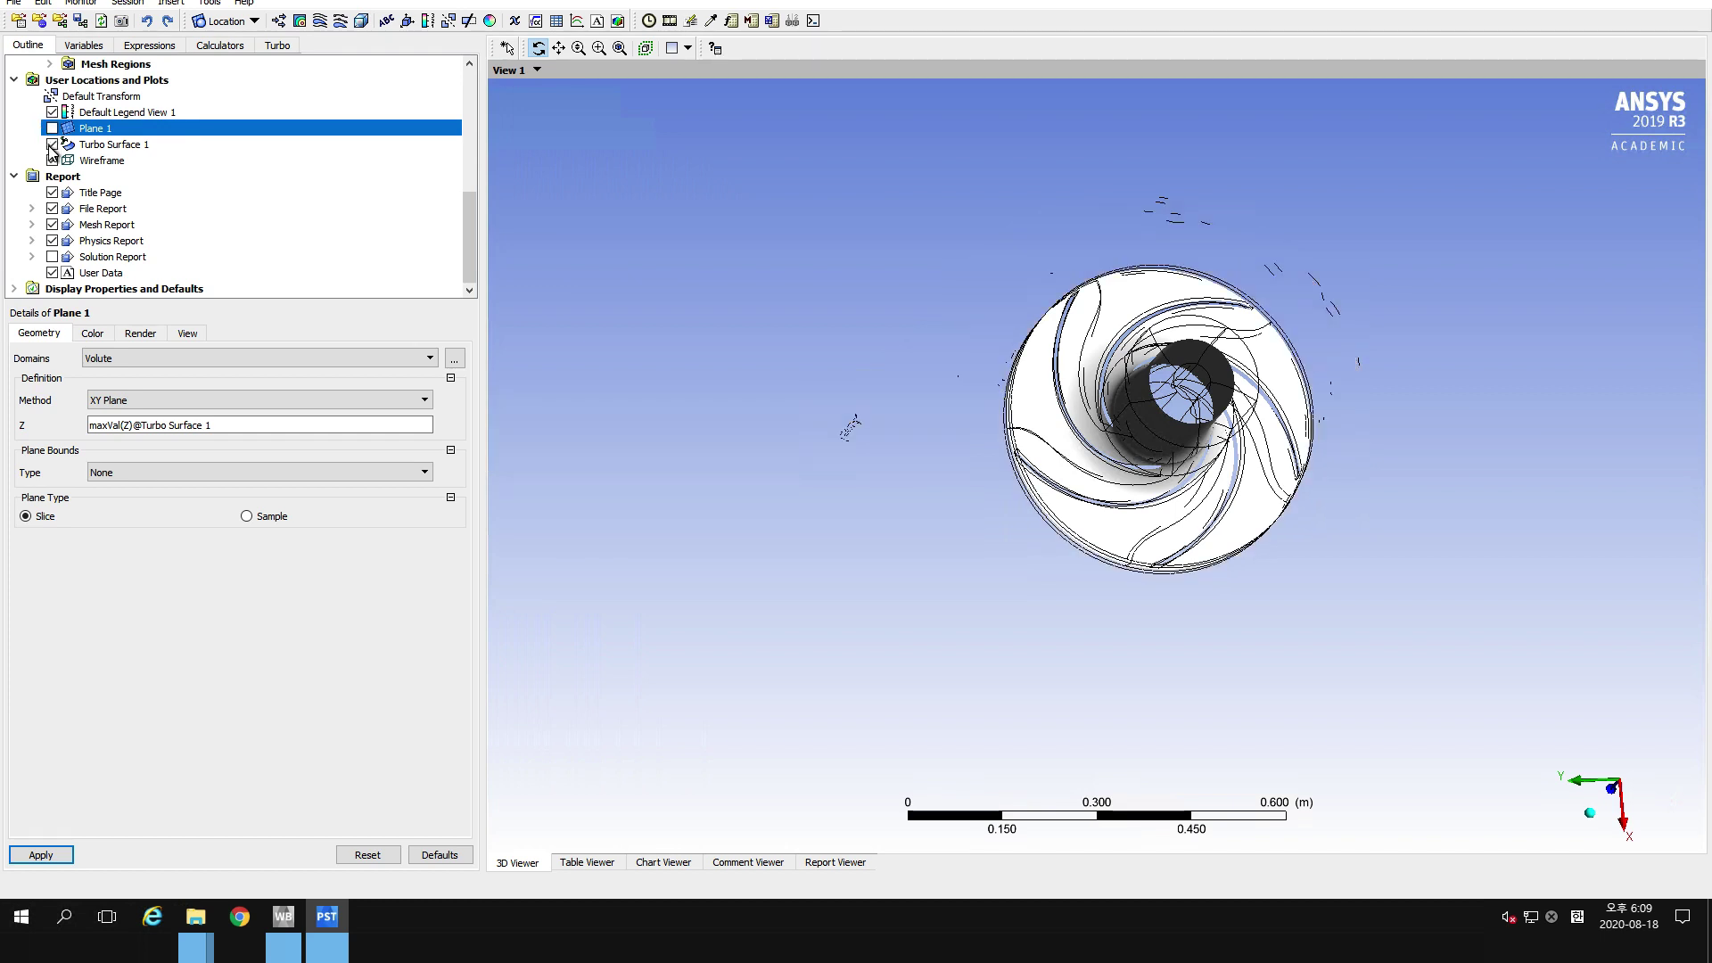
left_click(52, 144)
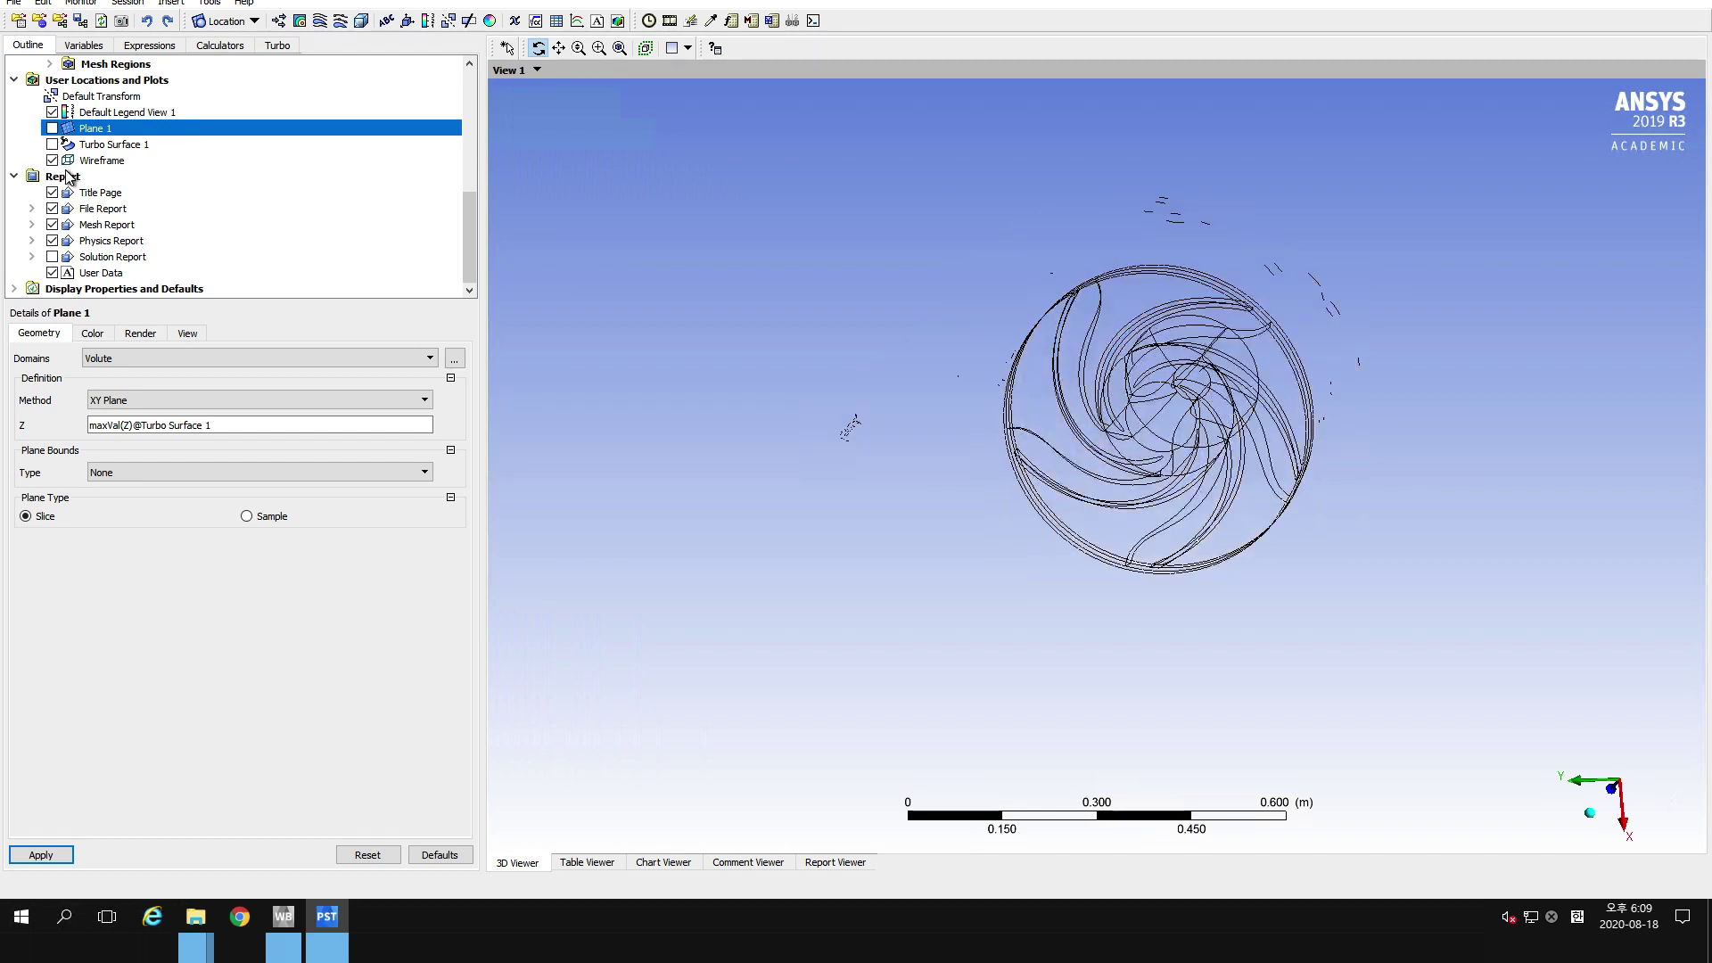
Insert a contour plot and assign Plane 1 and Turbo Surface 1 as its locations.
left_click(297, 22)
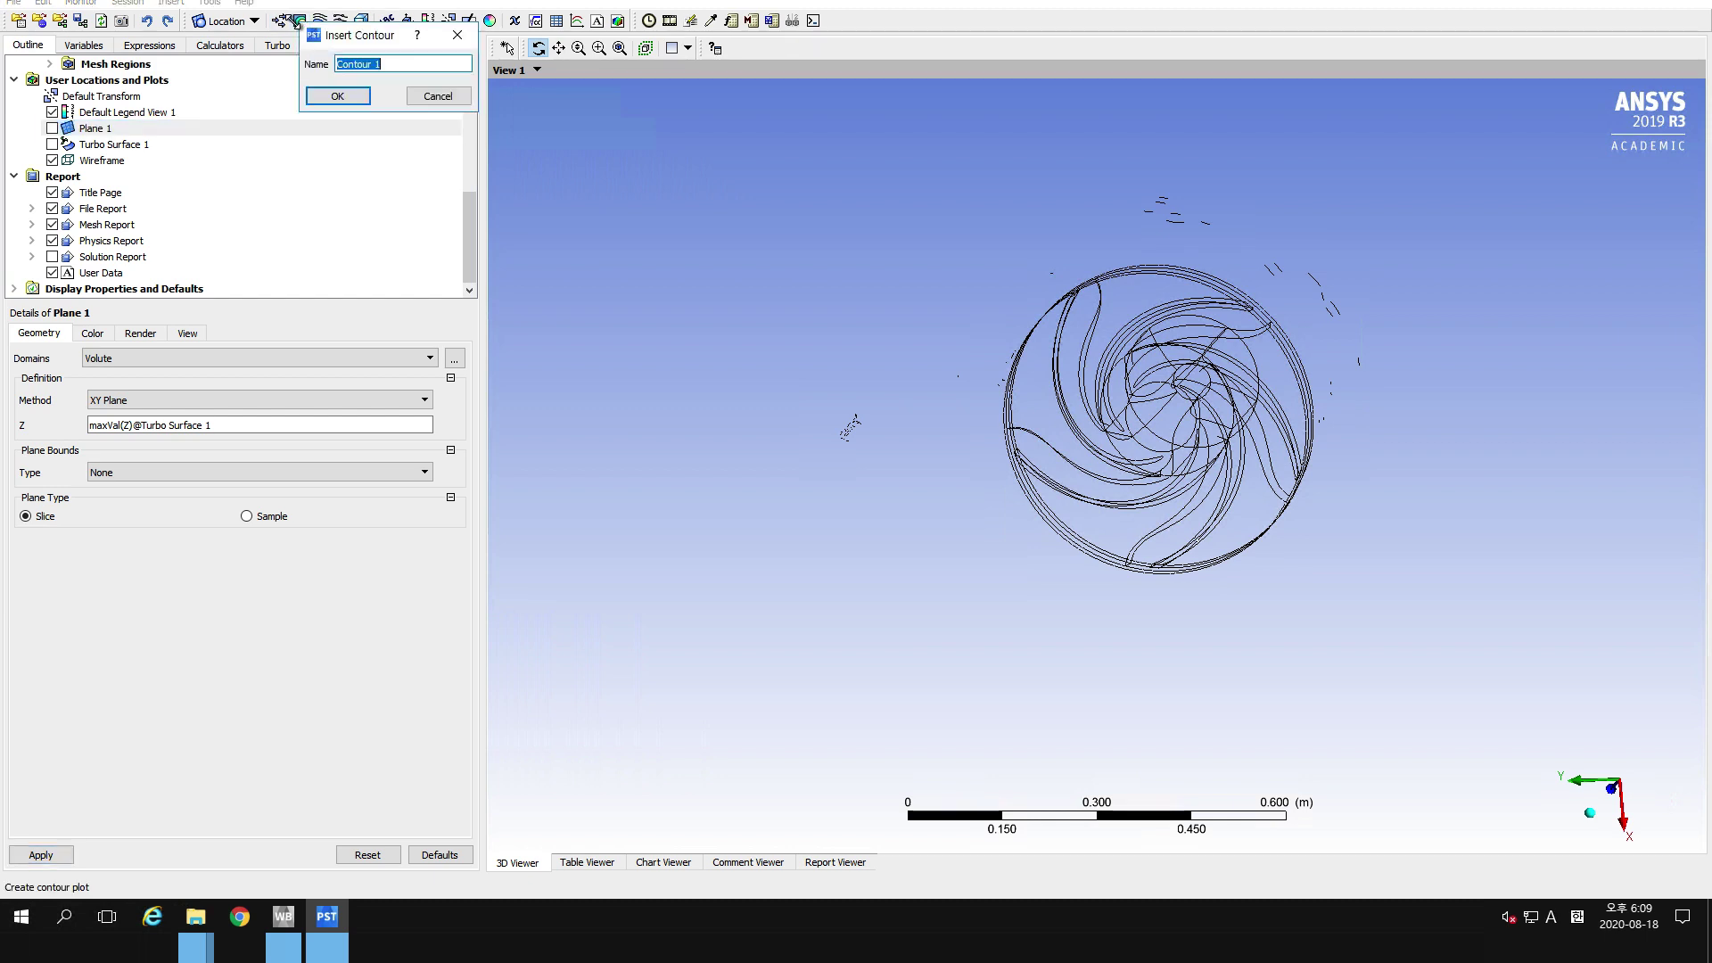
left_click(337, 96)
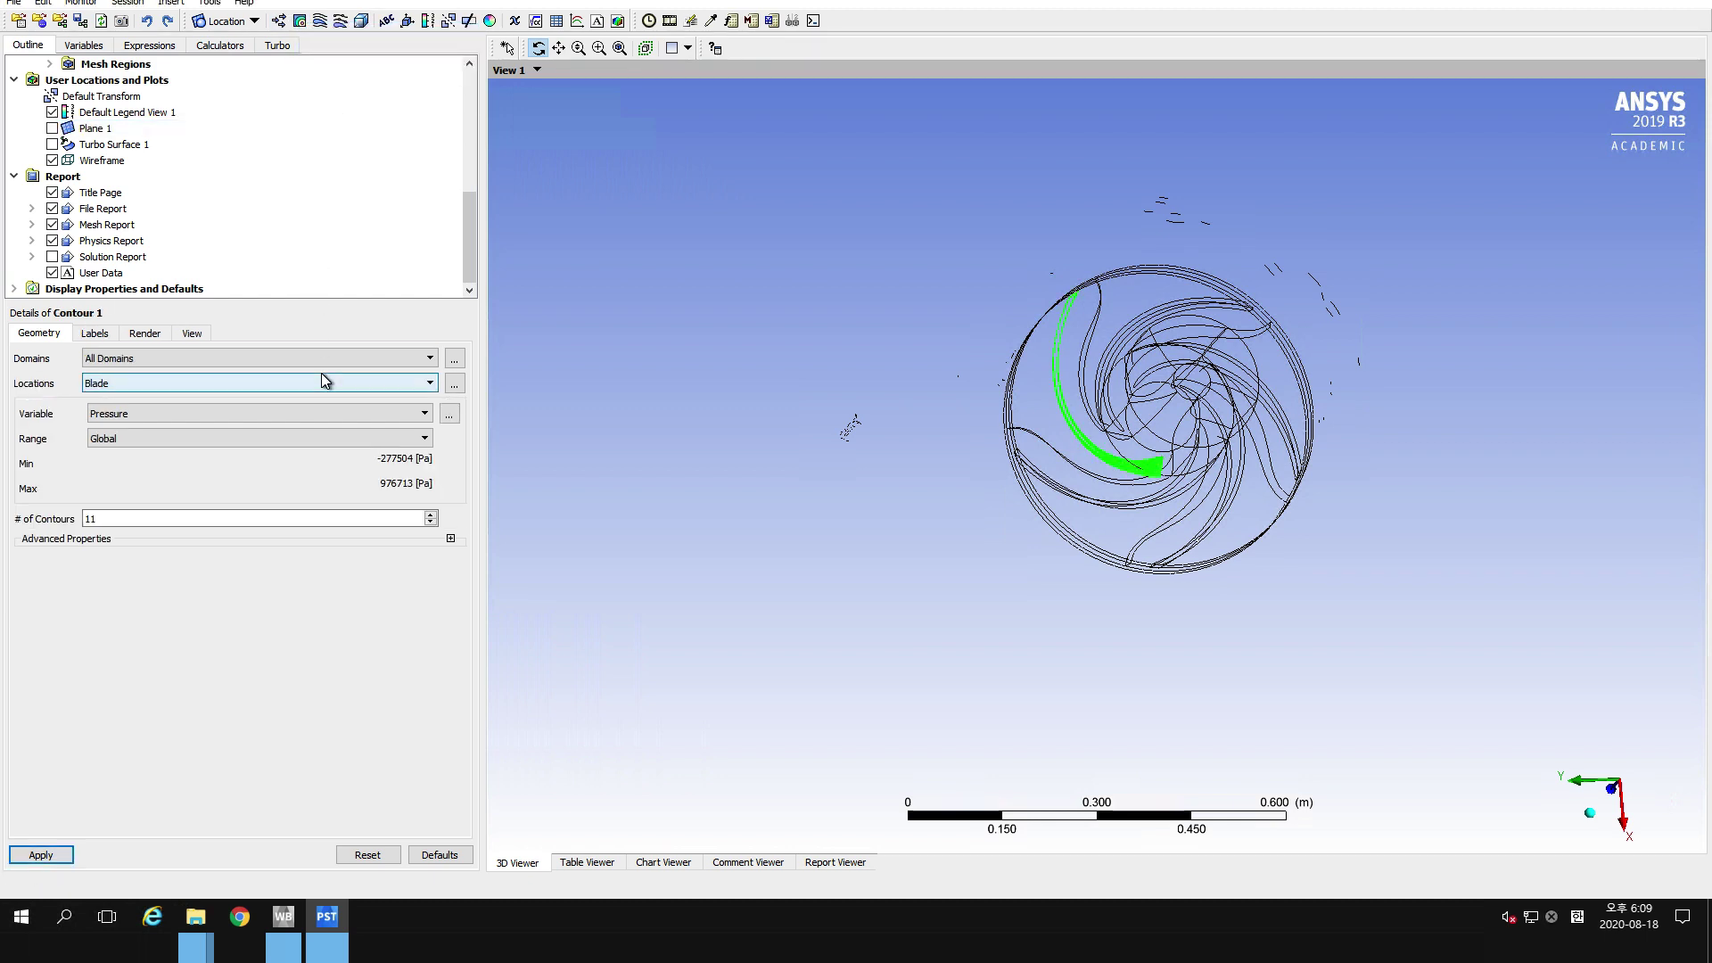
left_click(462, 387)
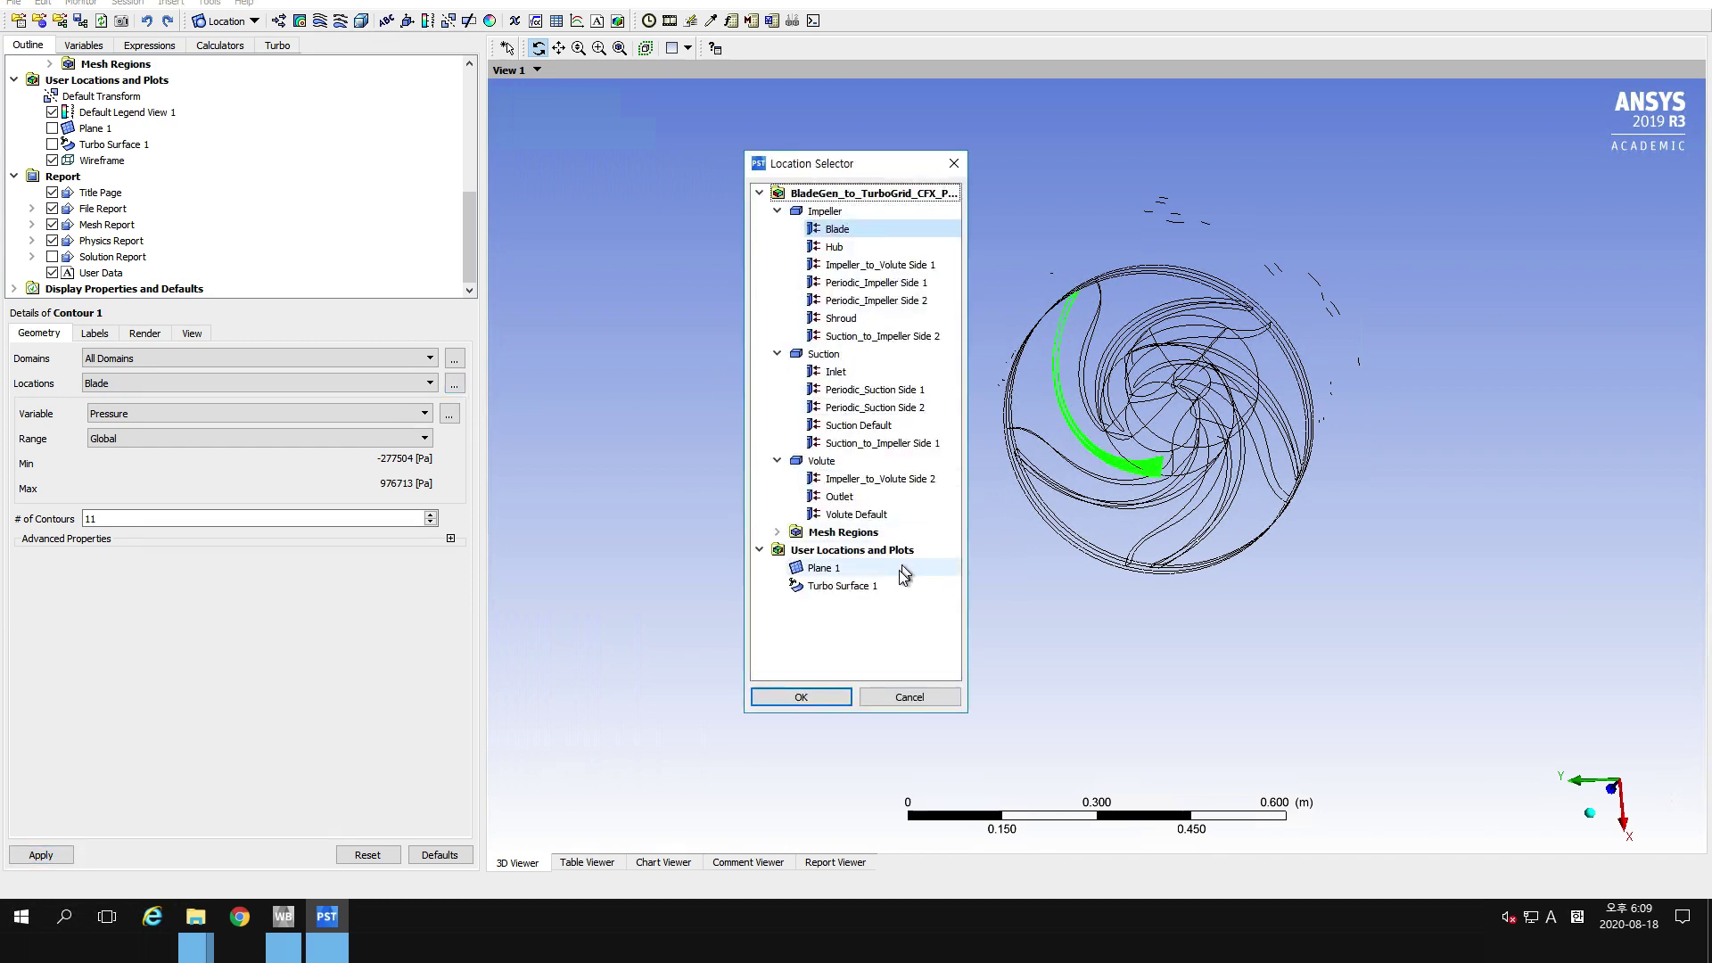
left_click(895, 572)
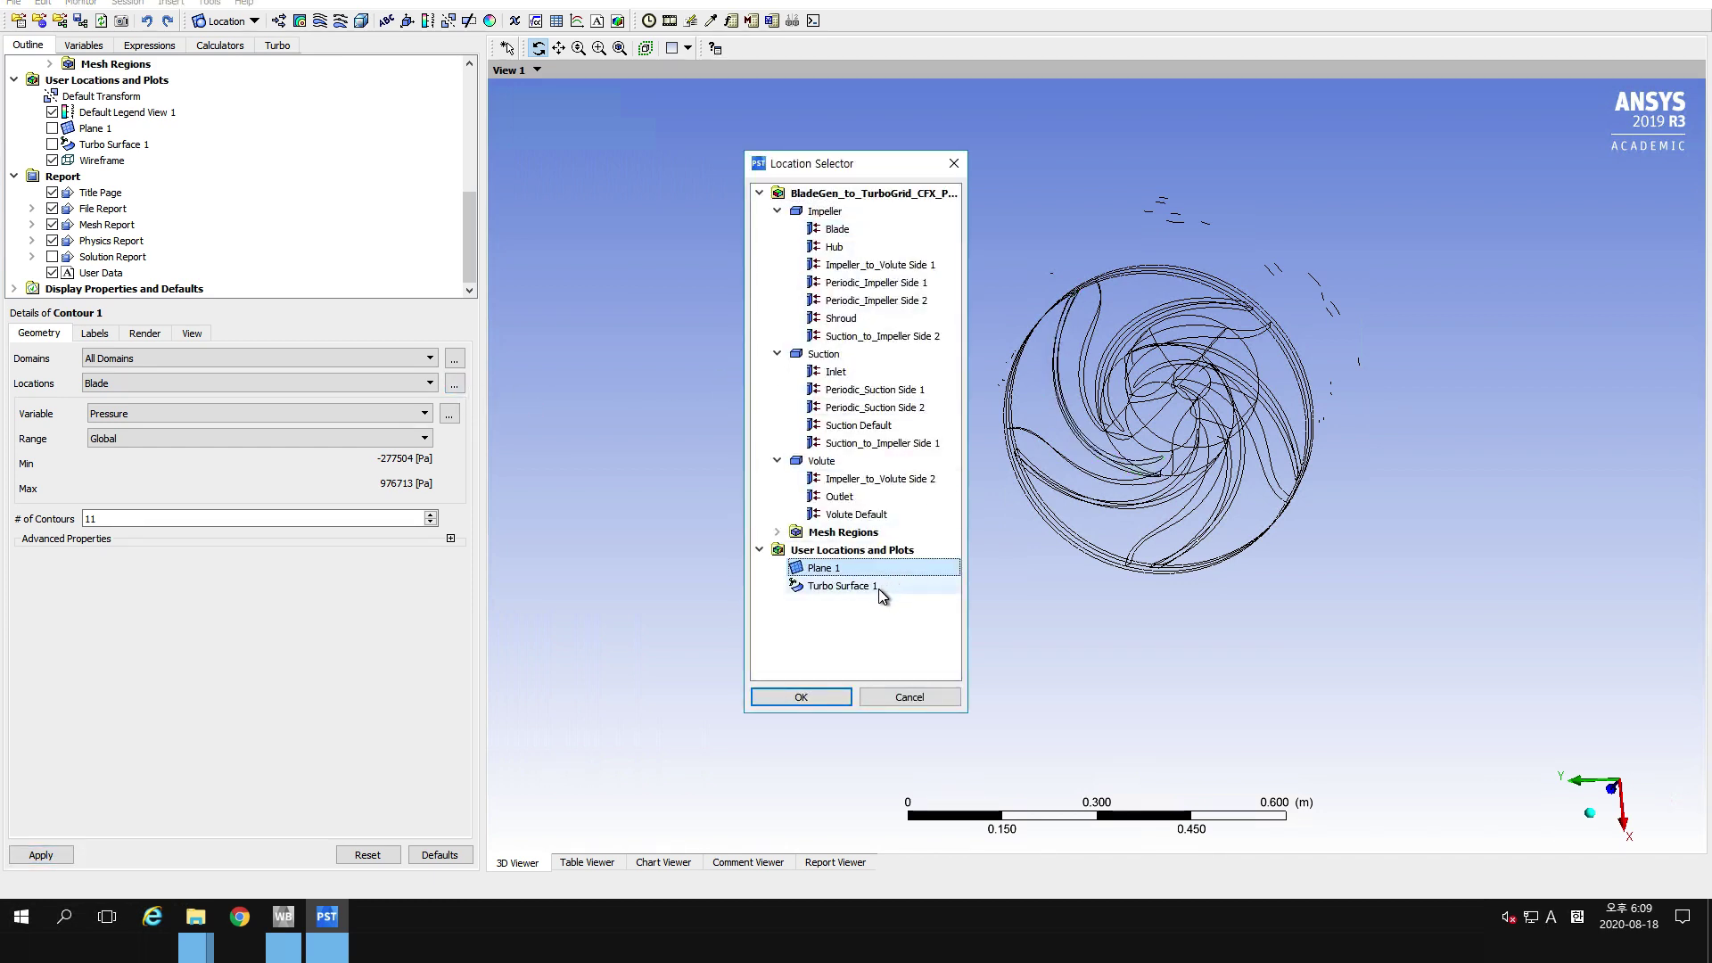
left_click(879, 589, "ctrl")
left_click(831, 698)
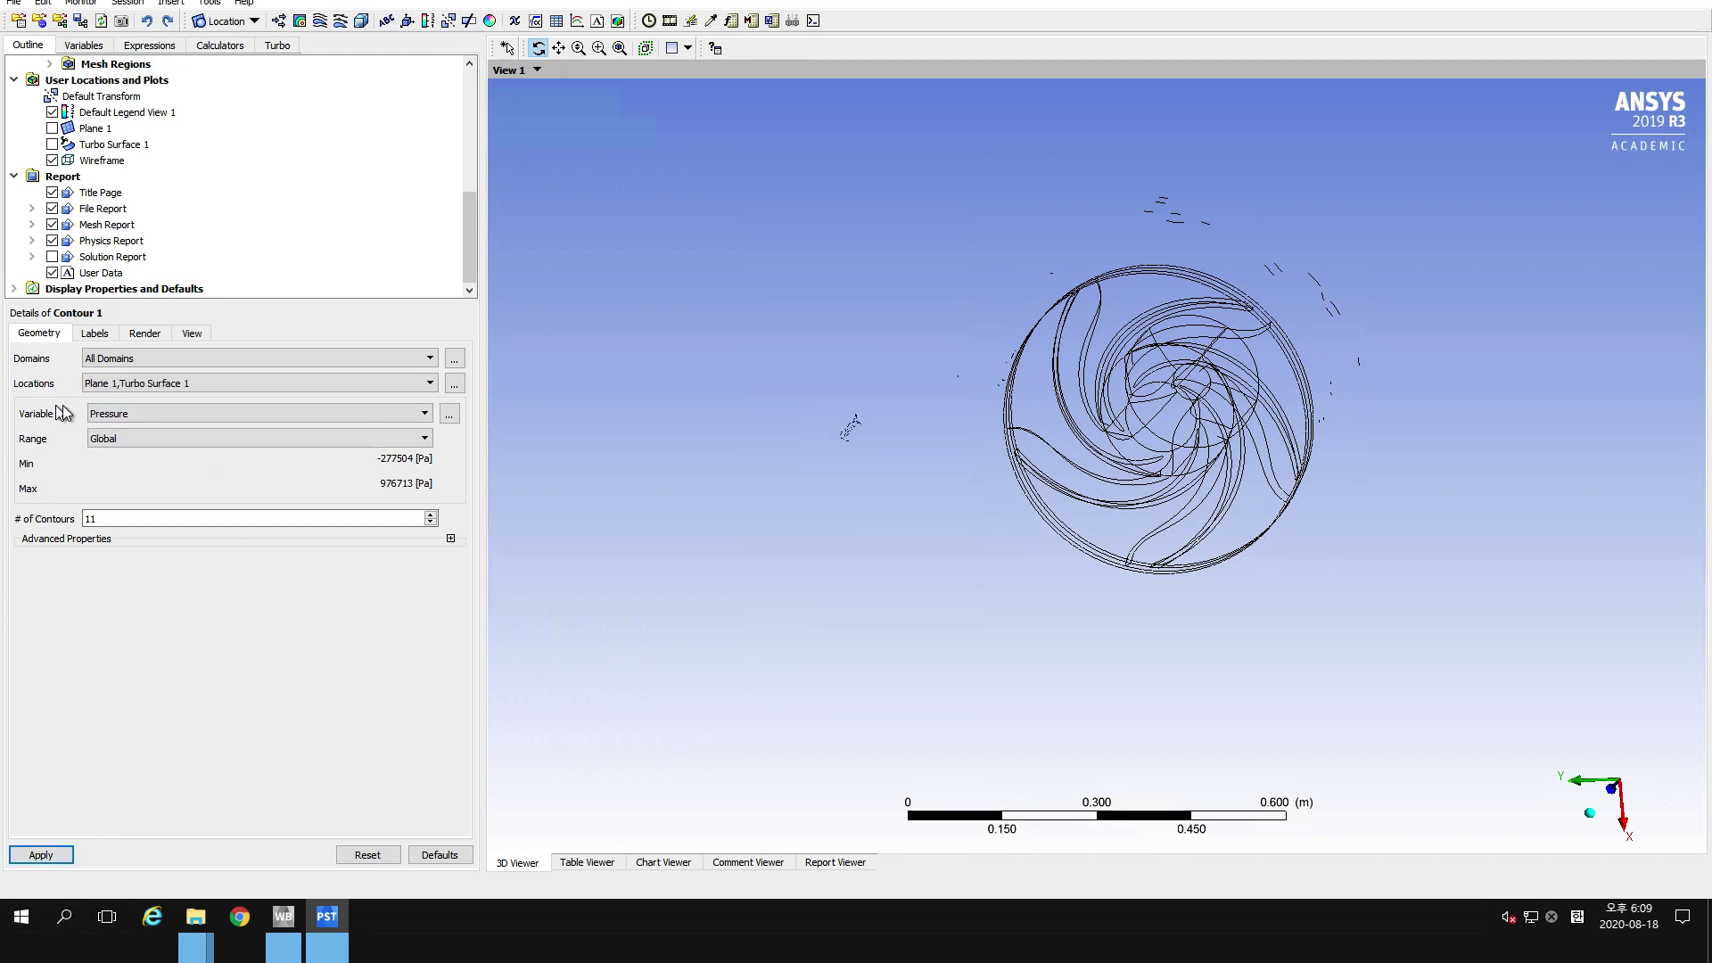
Set the pressure contour's range to Local and apply the plot.
left_click(116, 438)
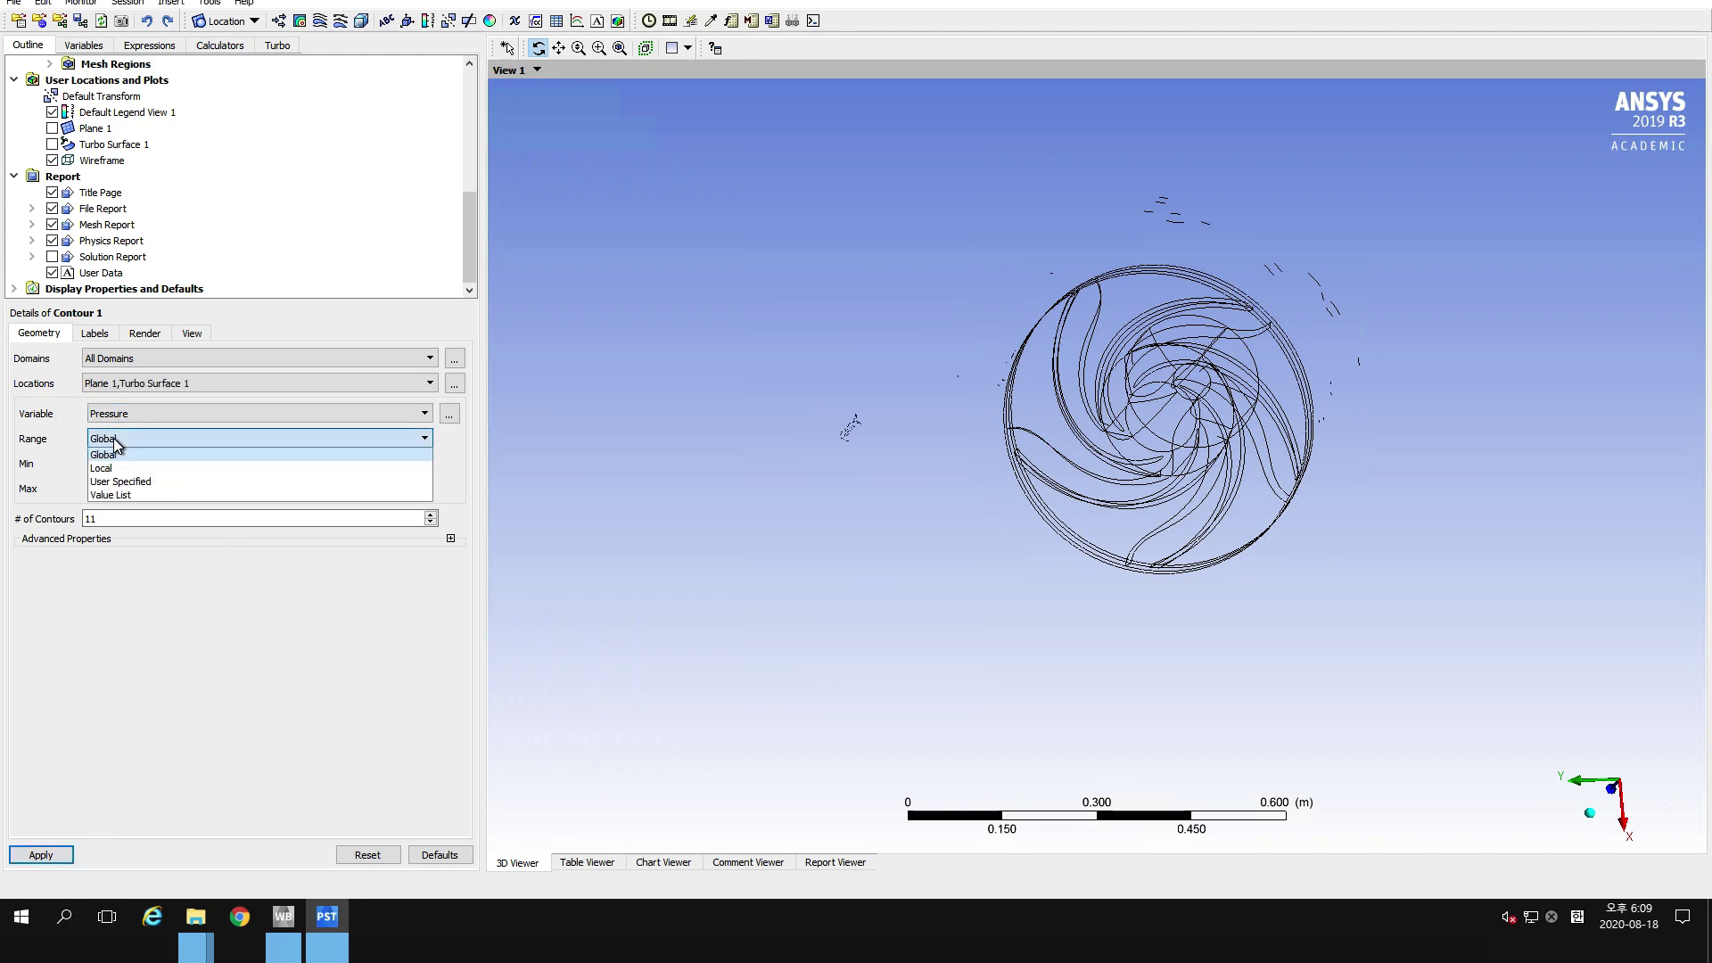
left_click(125, 471)
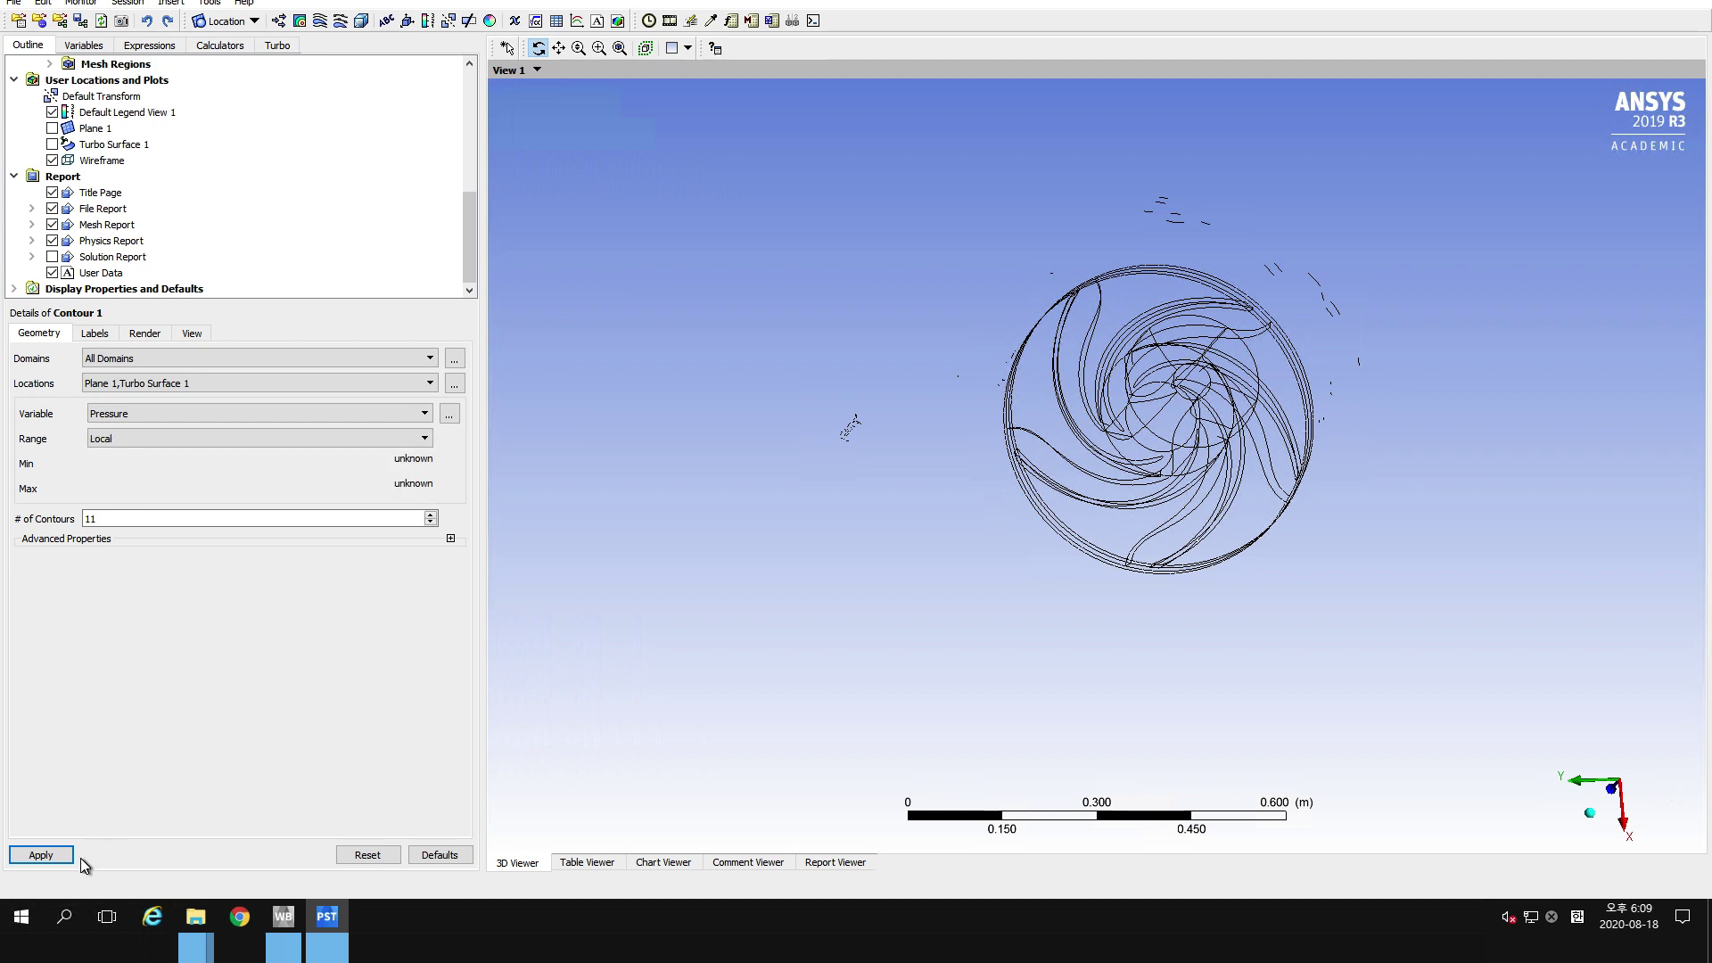
left_click(51, 854)
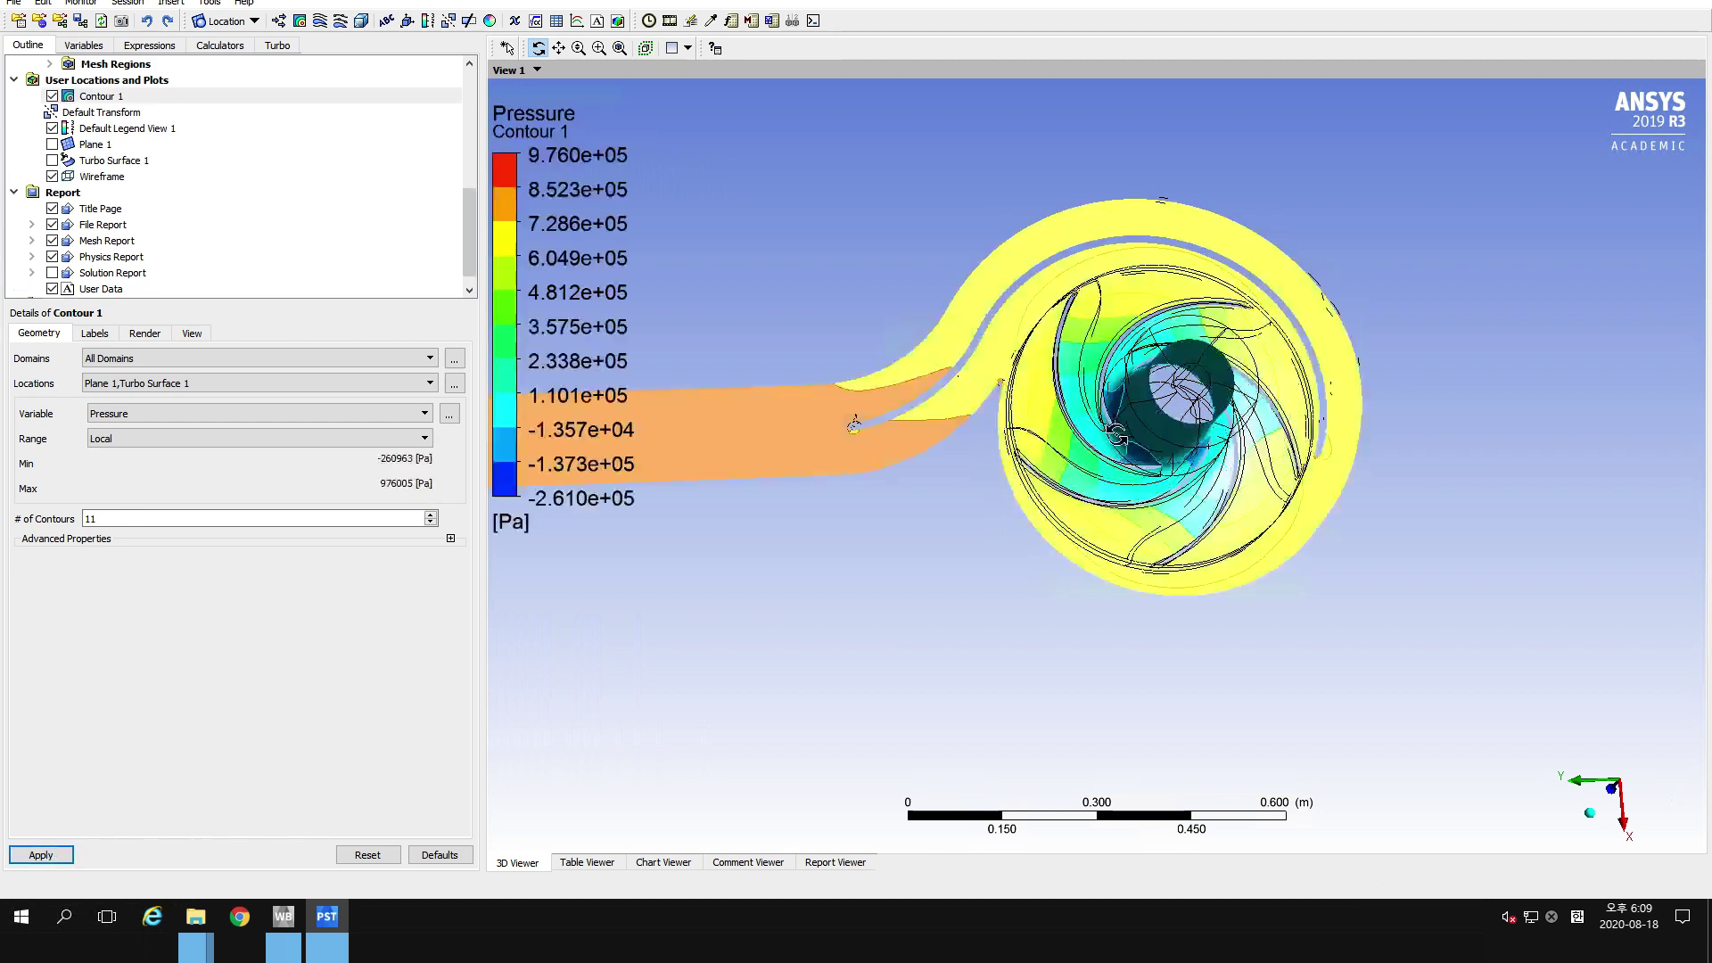
left_click_drag(1160, 415, 1181, 467)
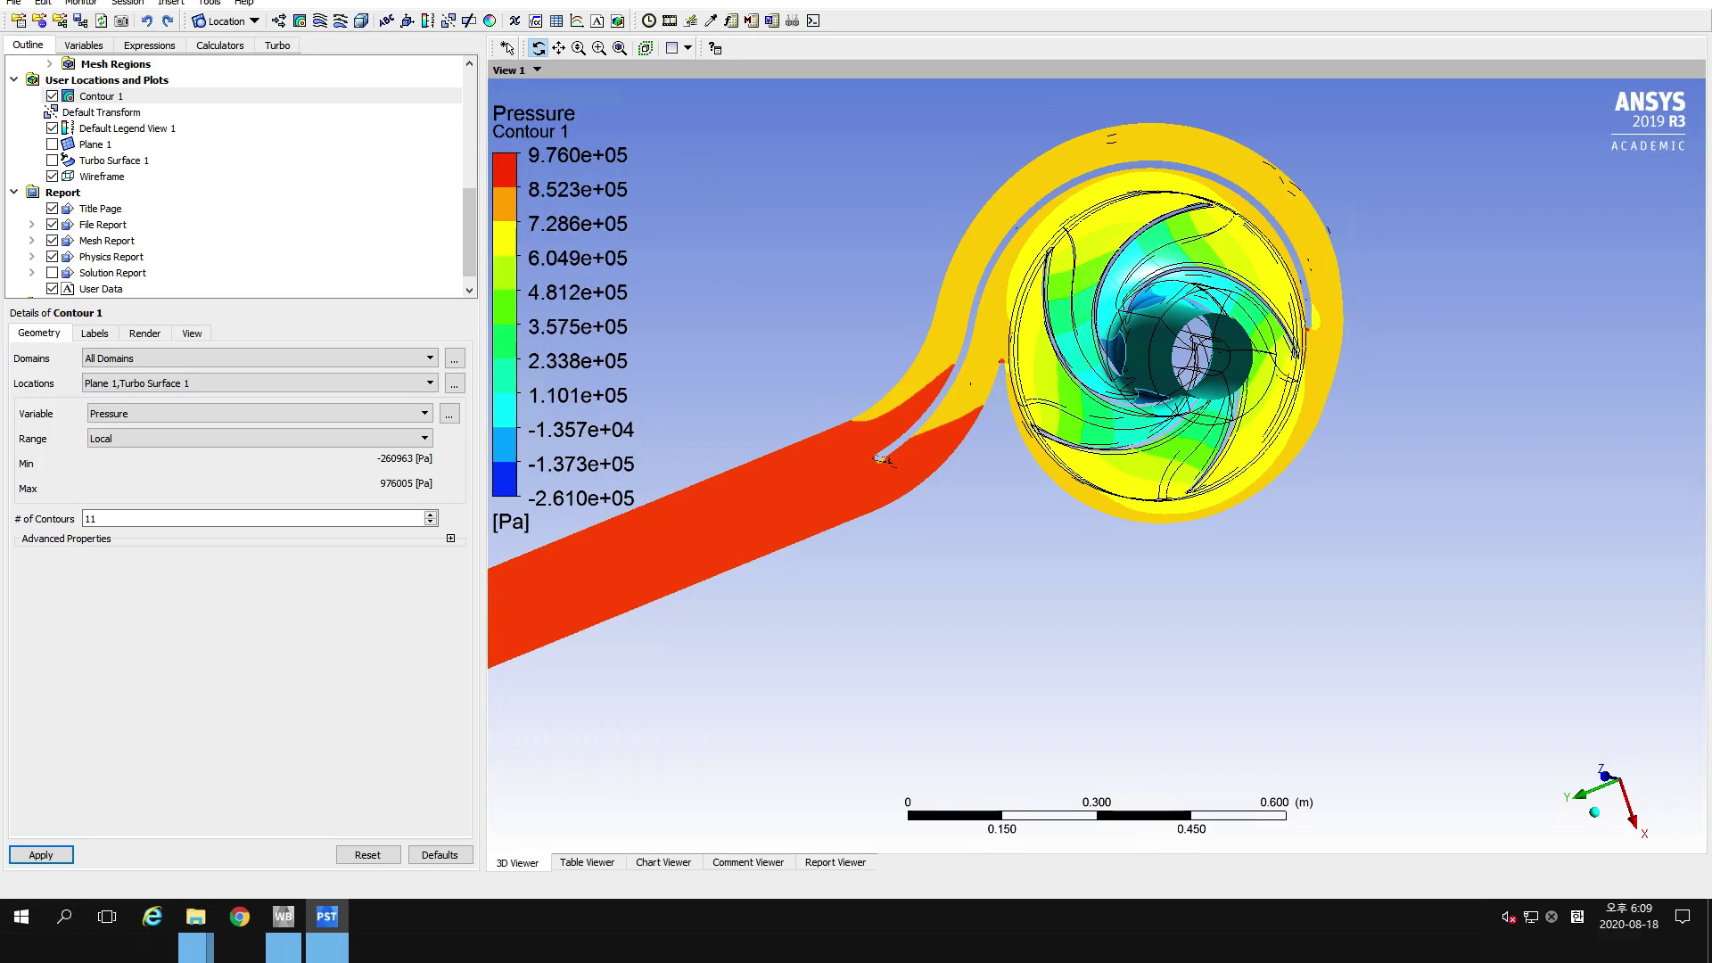
Turn on constant coloring for the contour lines of Contour 1 and apply it.
left_click(150, 333)
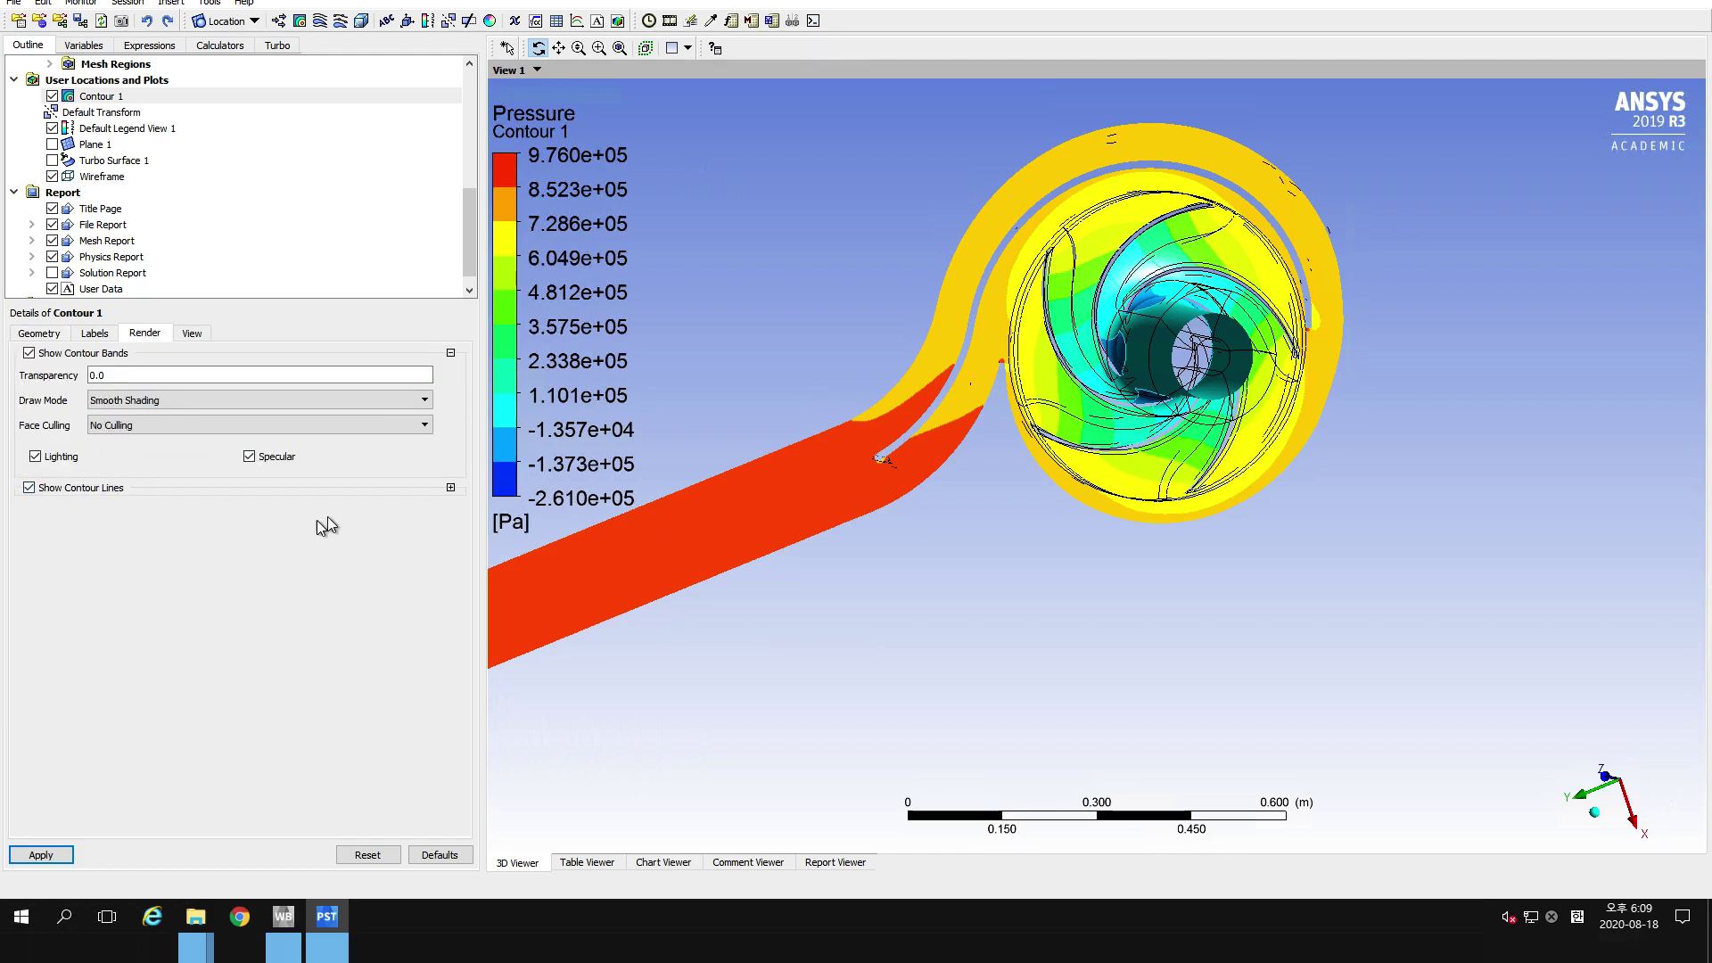
left_click(450, 489)
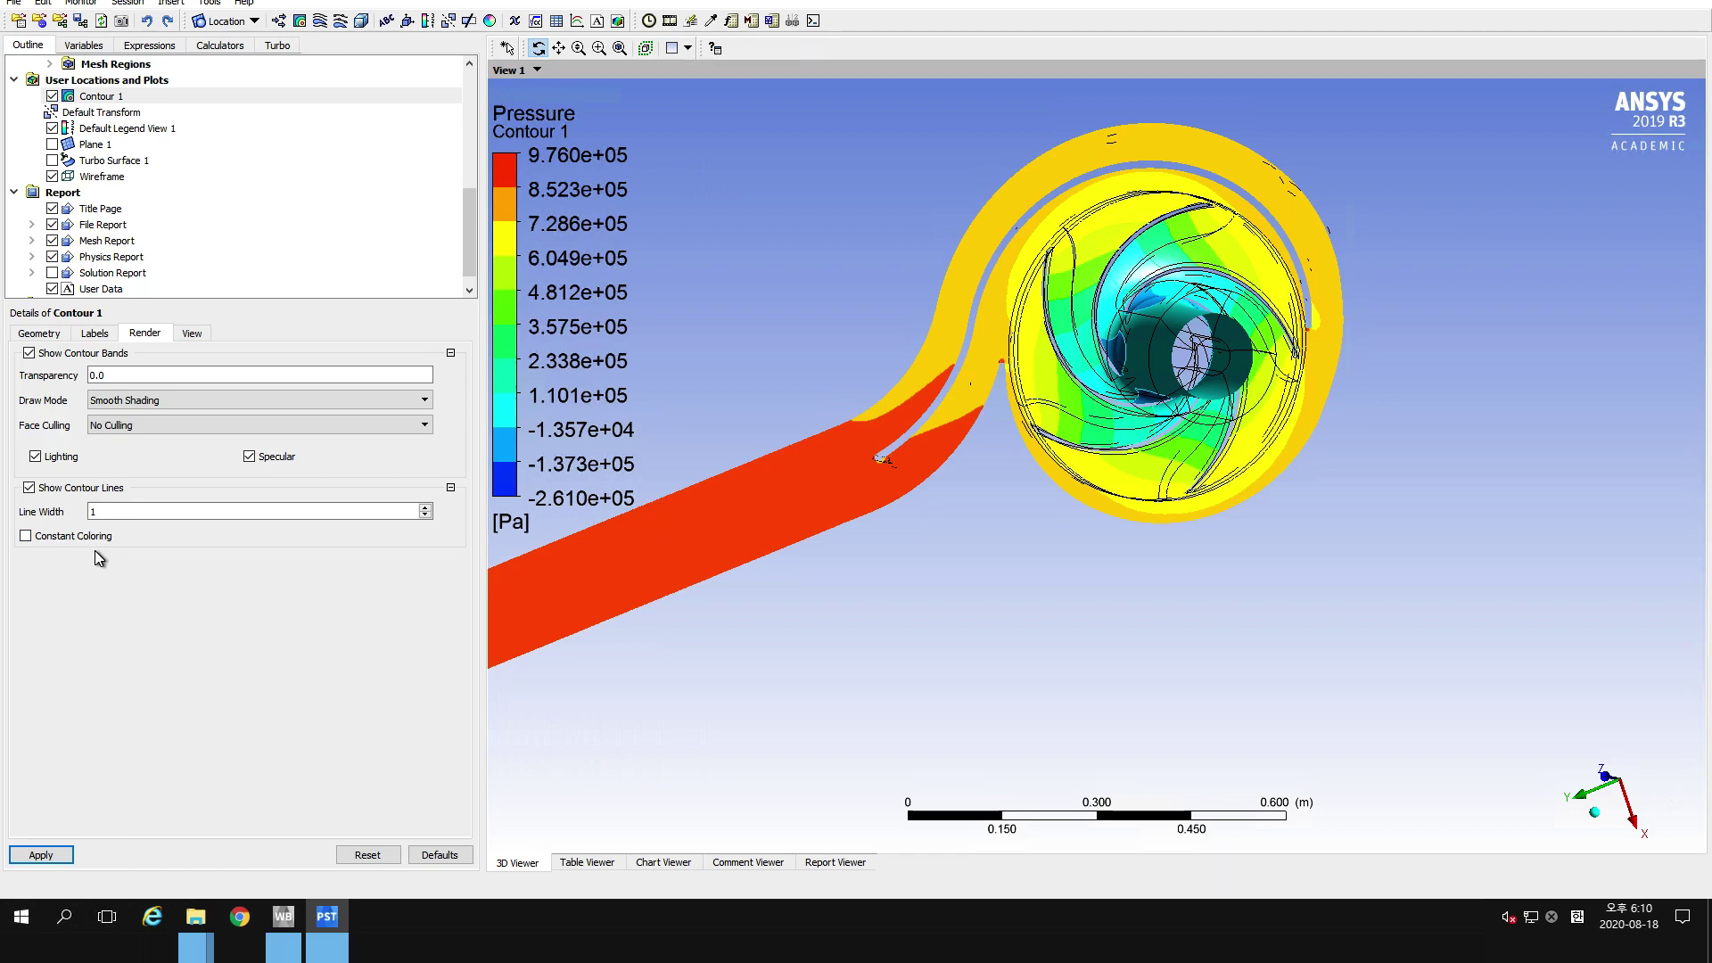
left_click(26, 536)
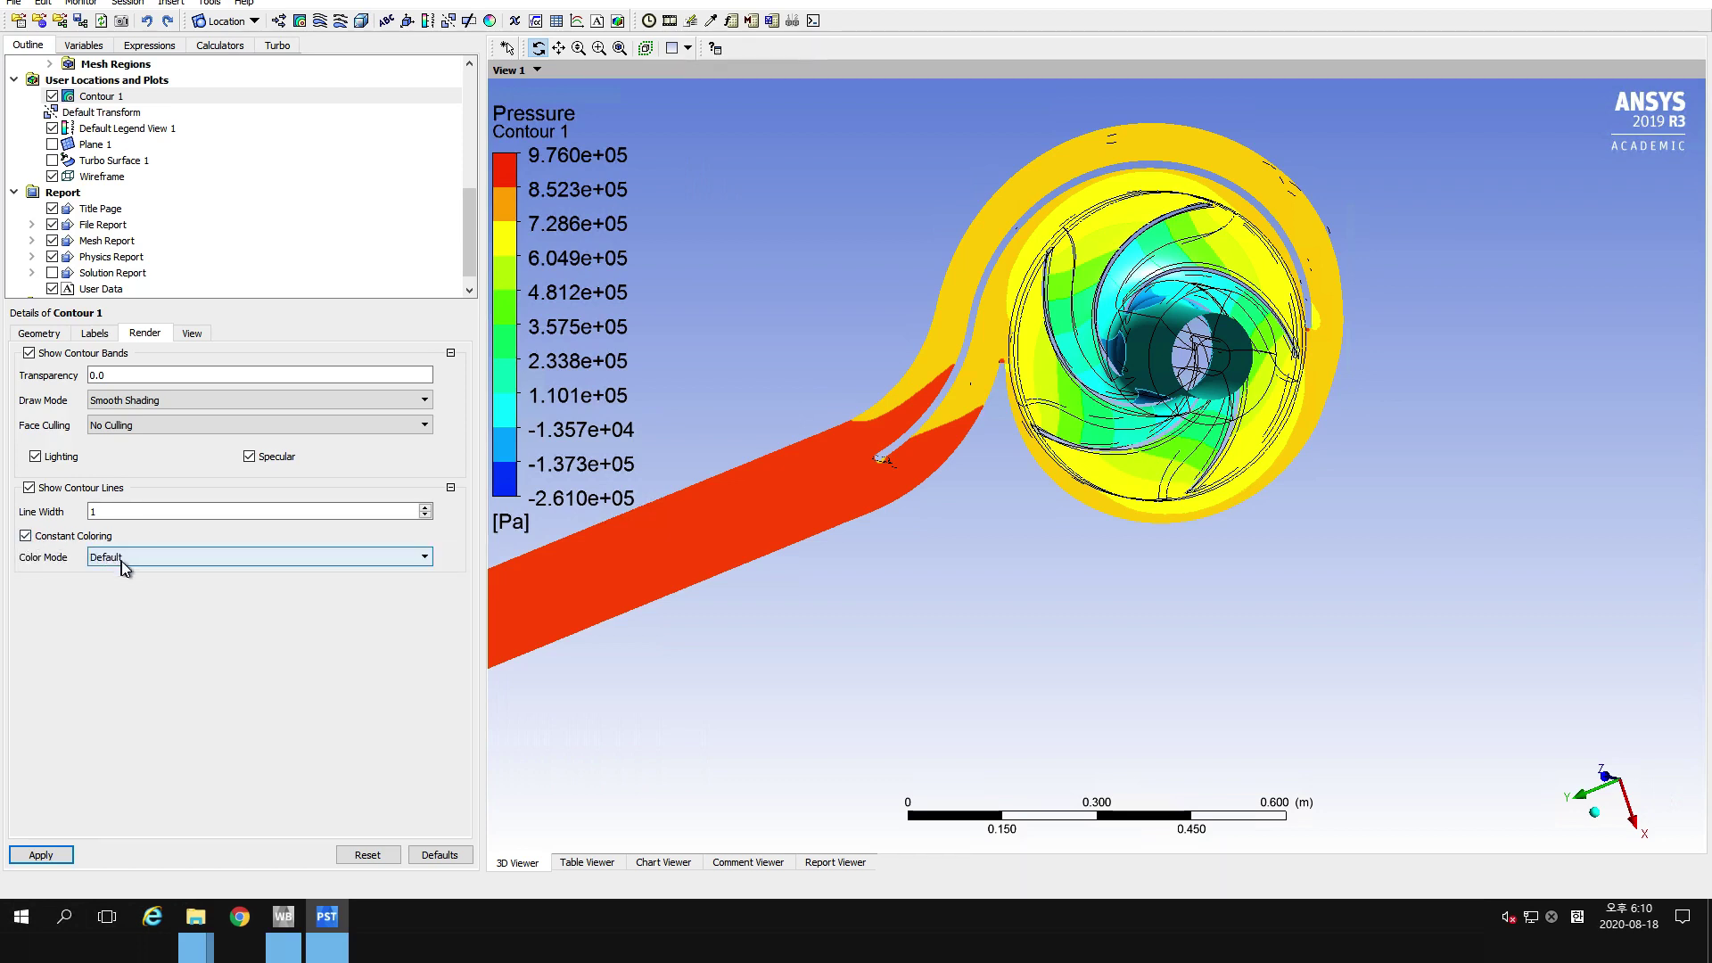
left_click(41, 854)
mouse_move(1071, 482)
left_mouse_down()
mouse_move(1088, 412)
mouse_move(1139, 410)
mouse_move(1134, 513)
left_mouse_up()
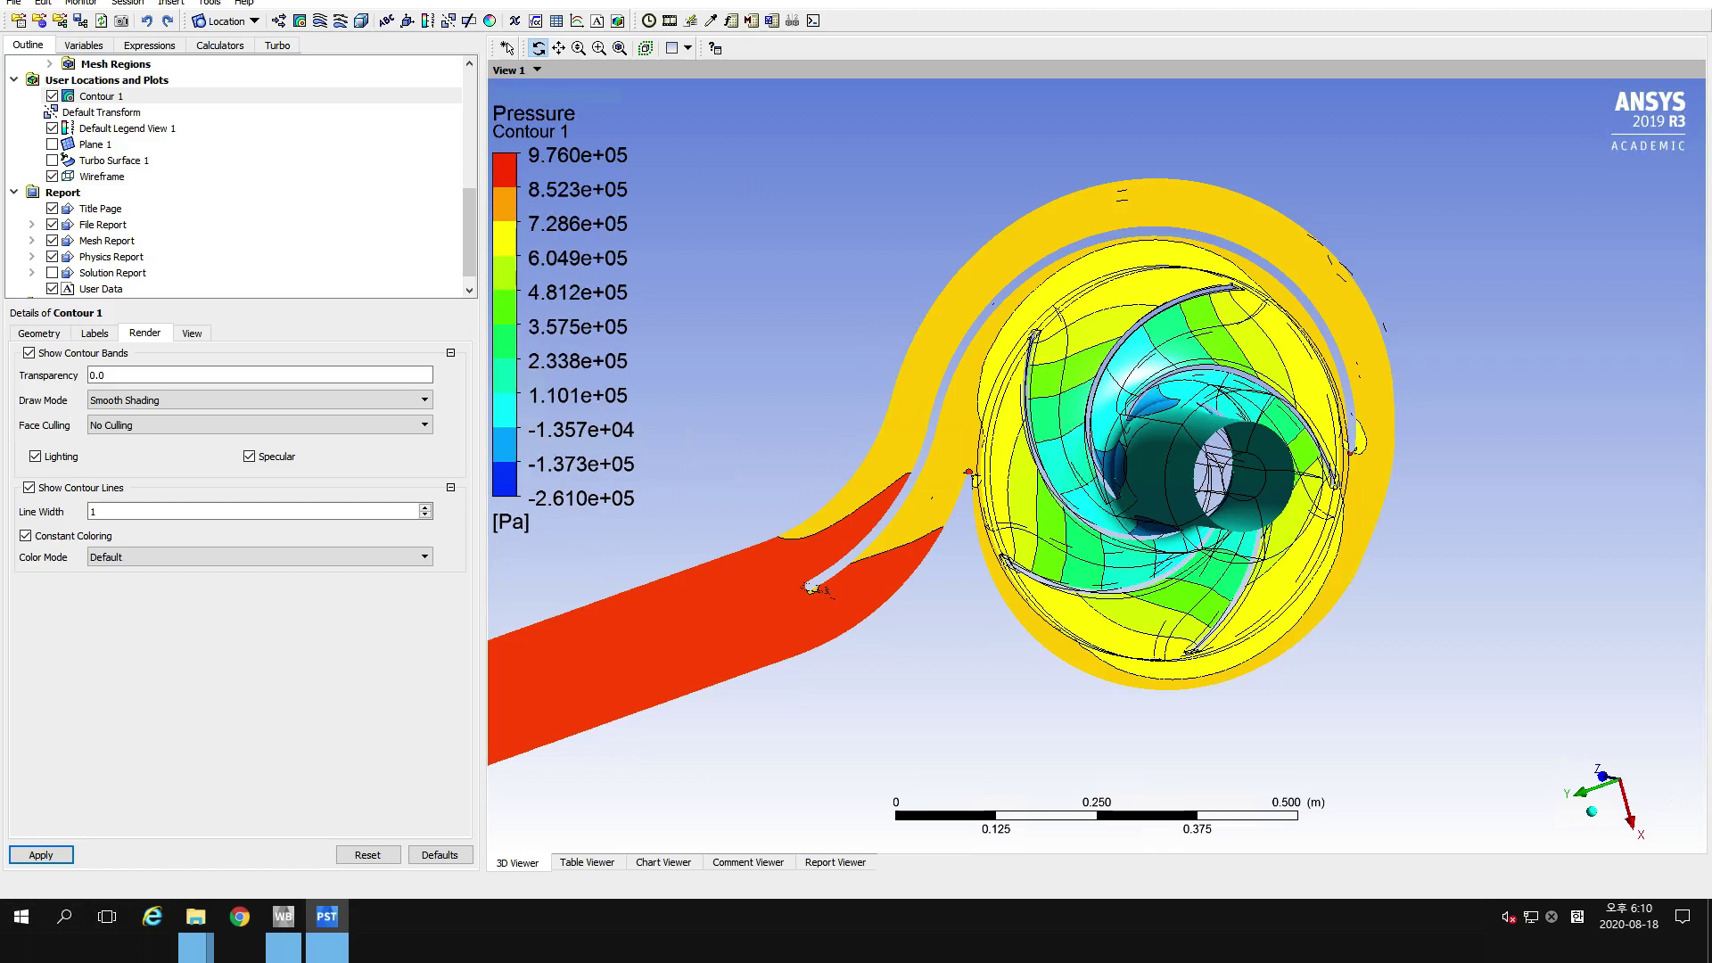
left_click_drag(1216, 435, 1224, 441)
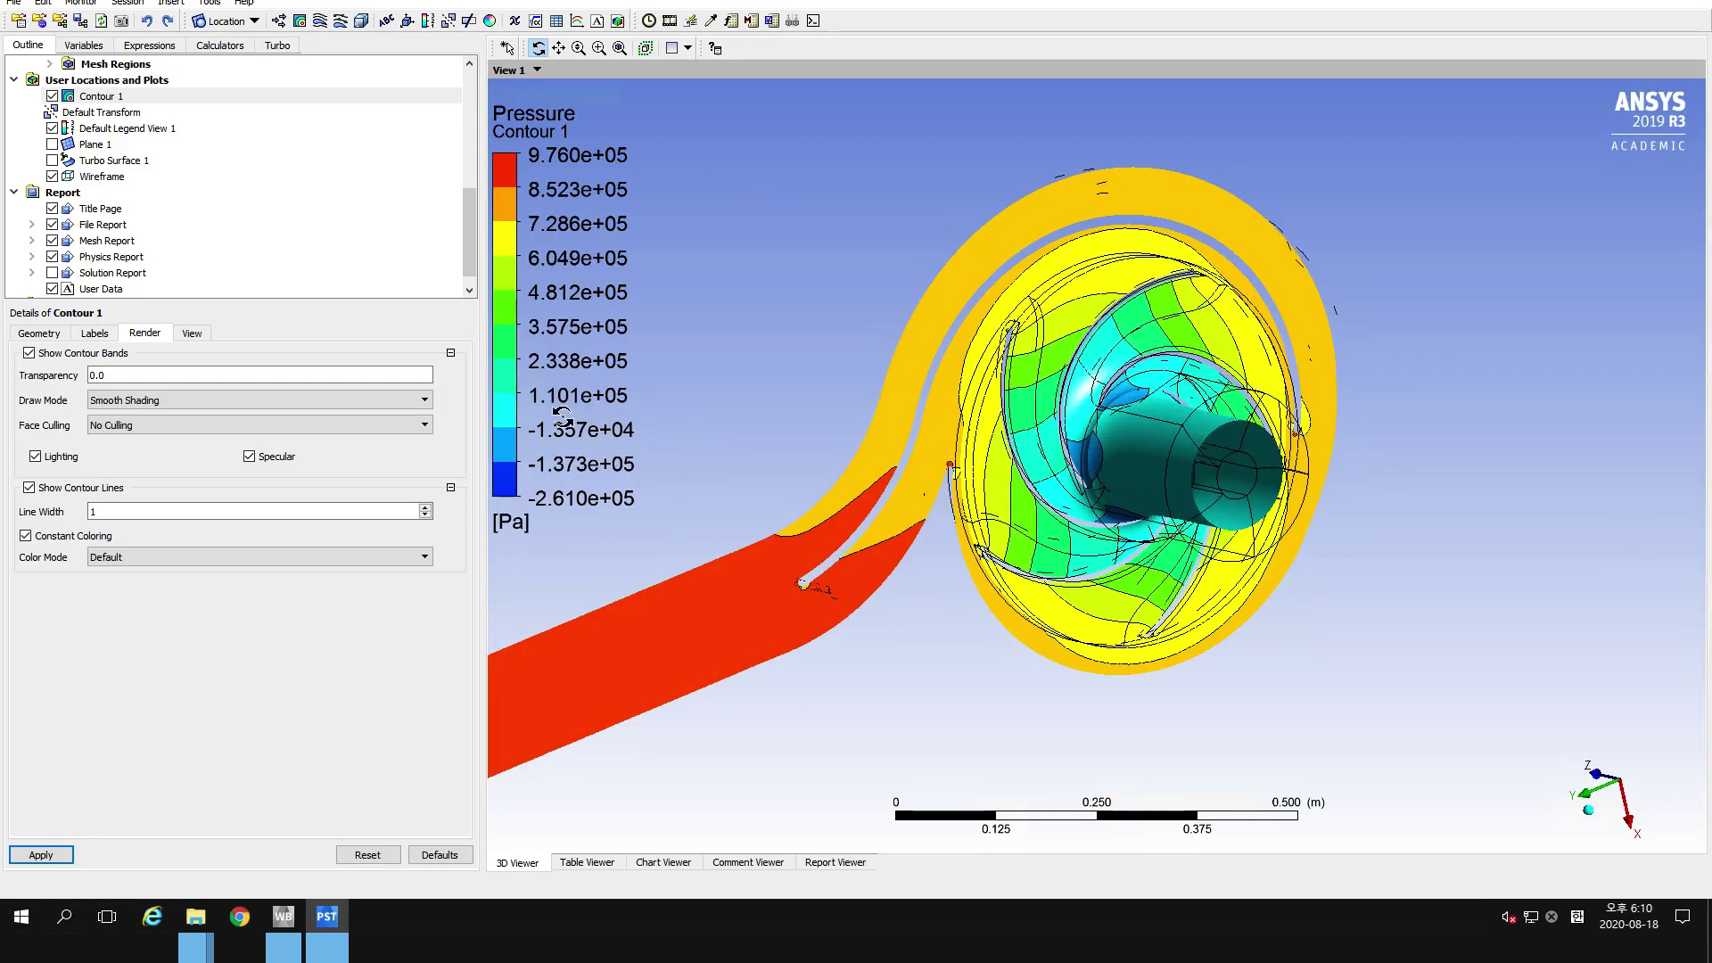
Show the Volute Default boundary in the 3D view.
scroll(195, 166, "up", 10)
scroll(194, 167, "down", 2)
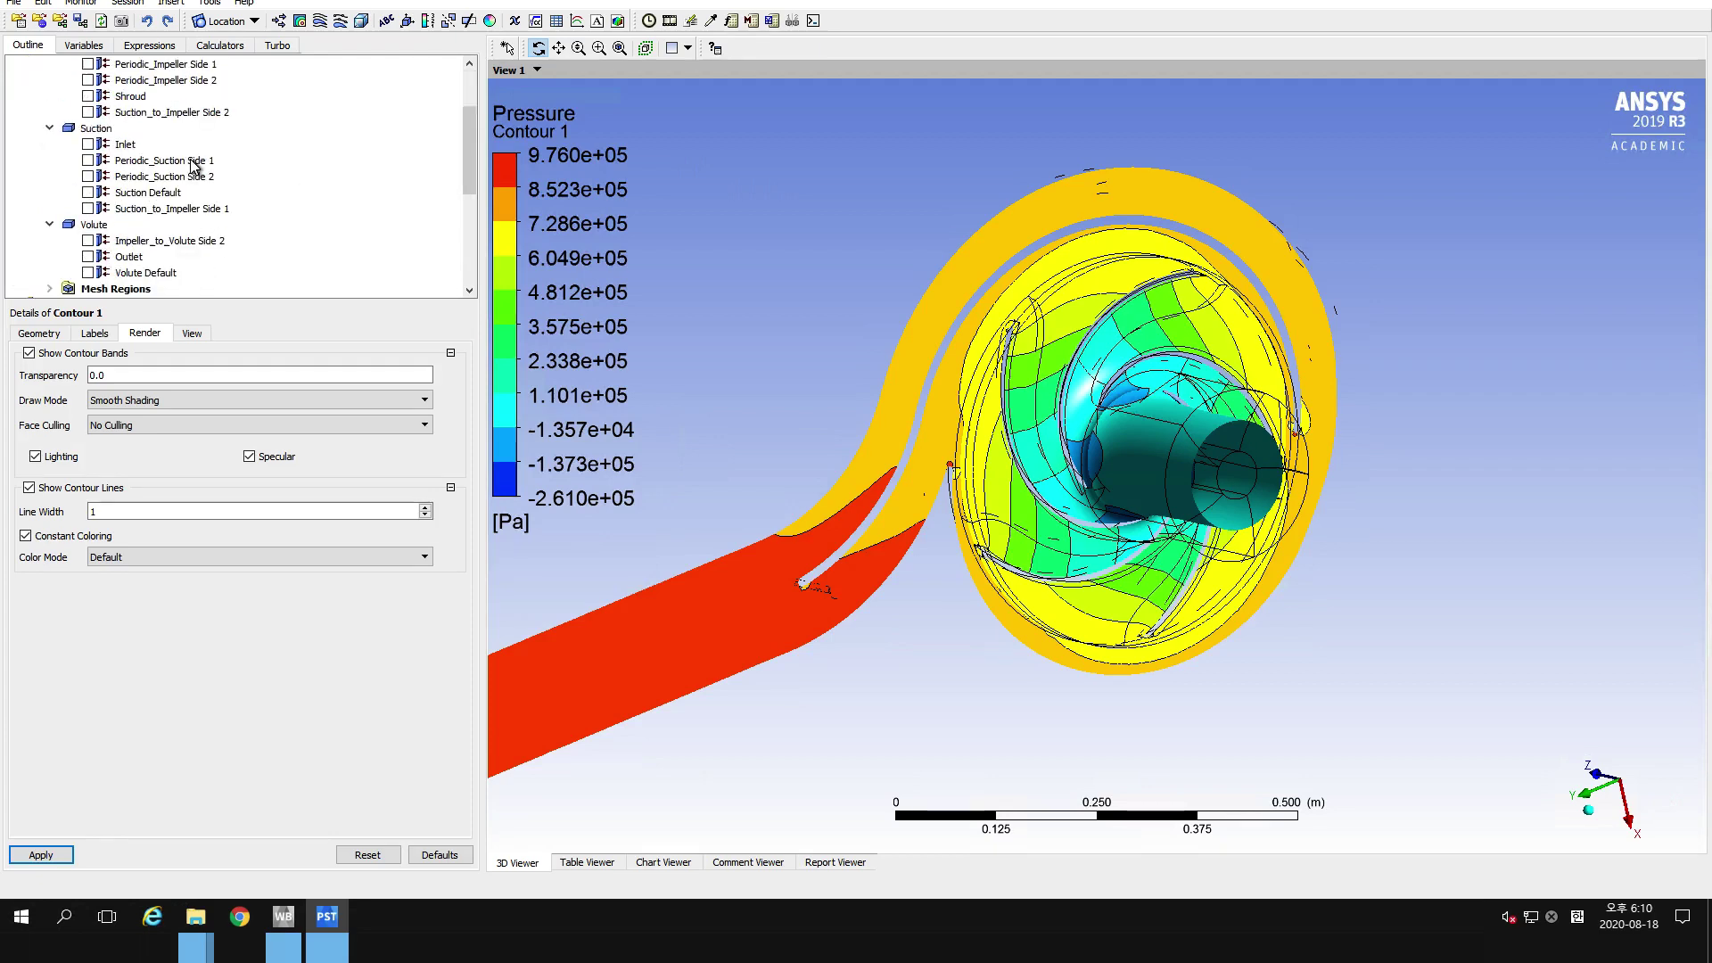
scroll(190, 172, "down", 1)
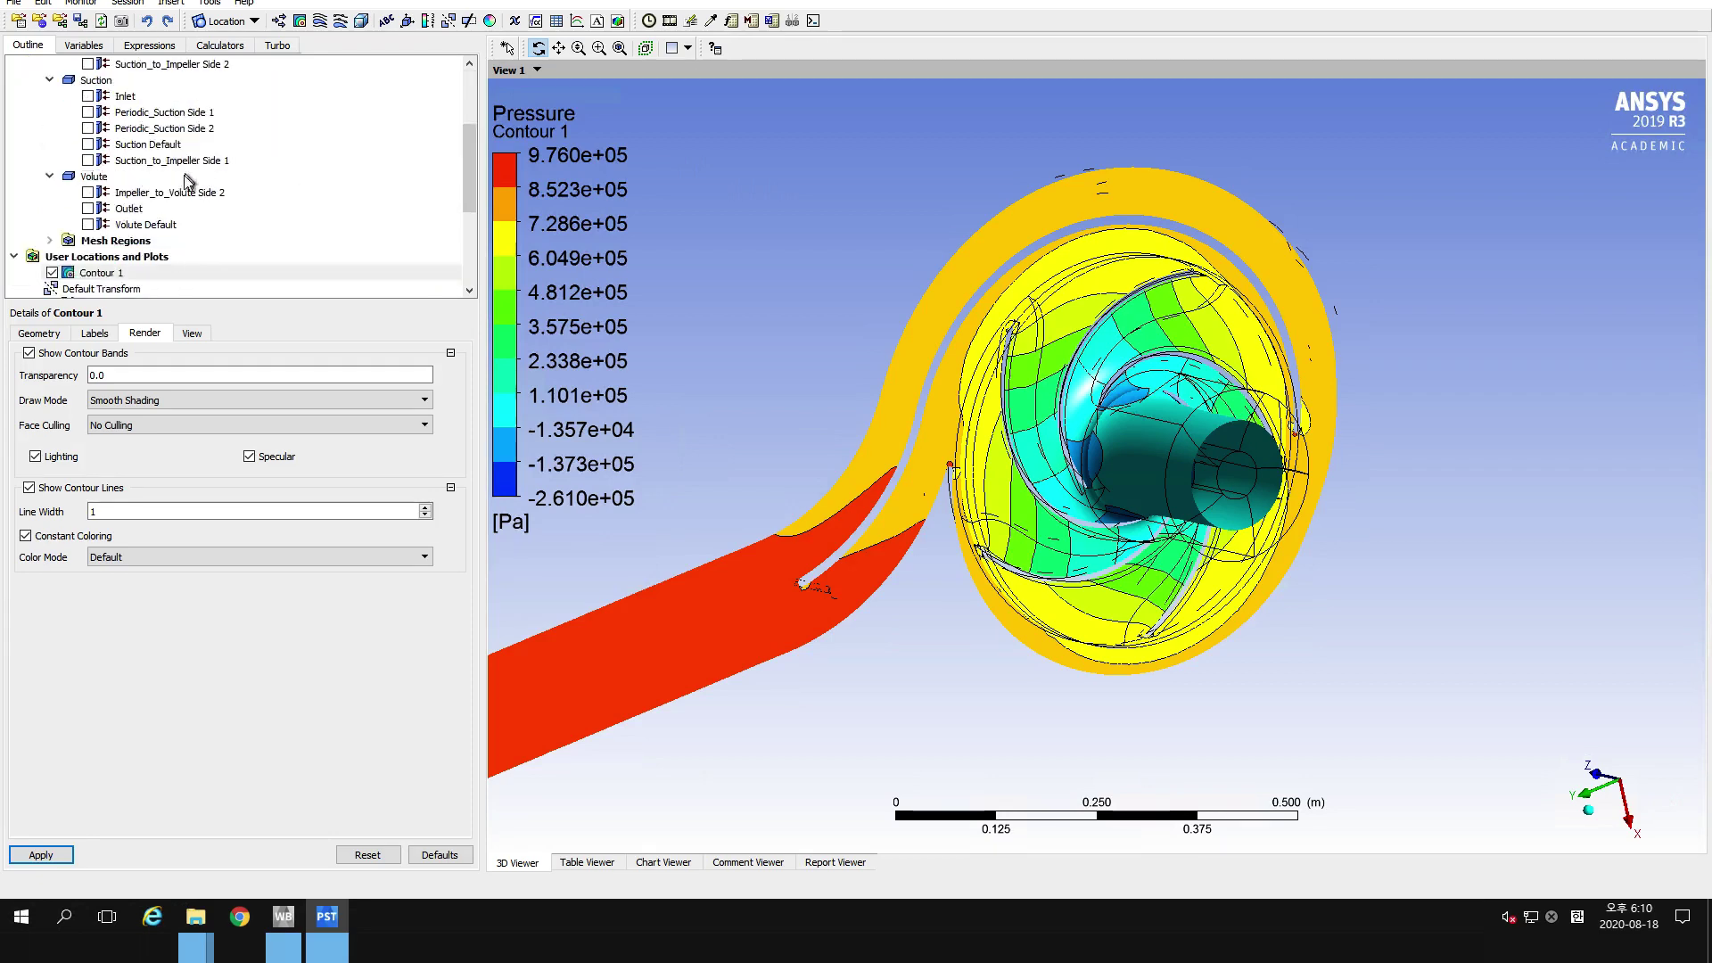
left_click(88, 224)
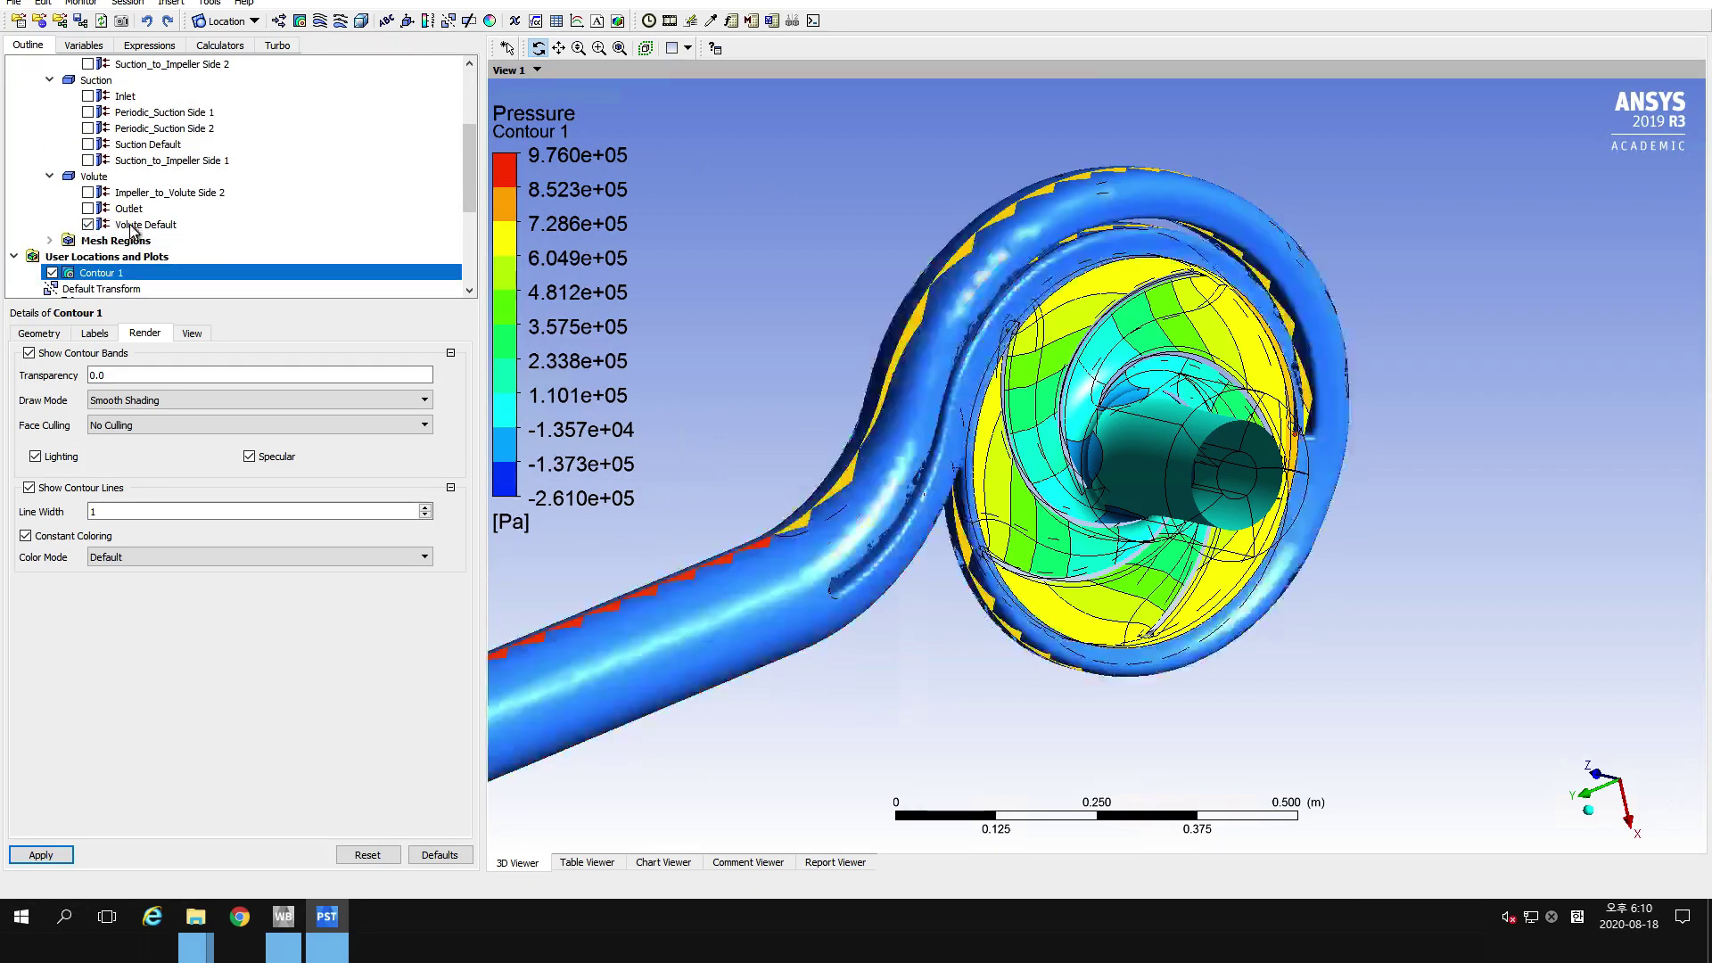
Set the Volute Default boundary's face transparency to 0.8 and apply it.
left_click(136, 228)
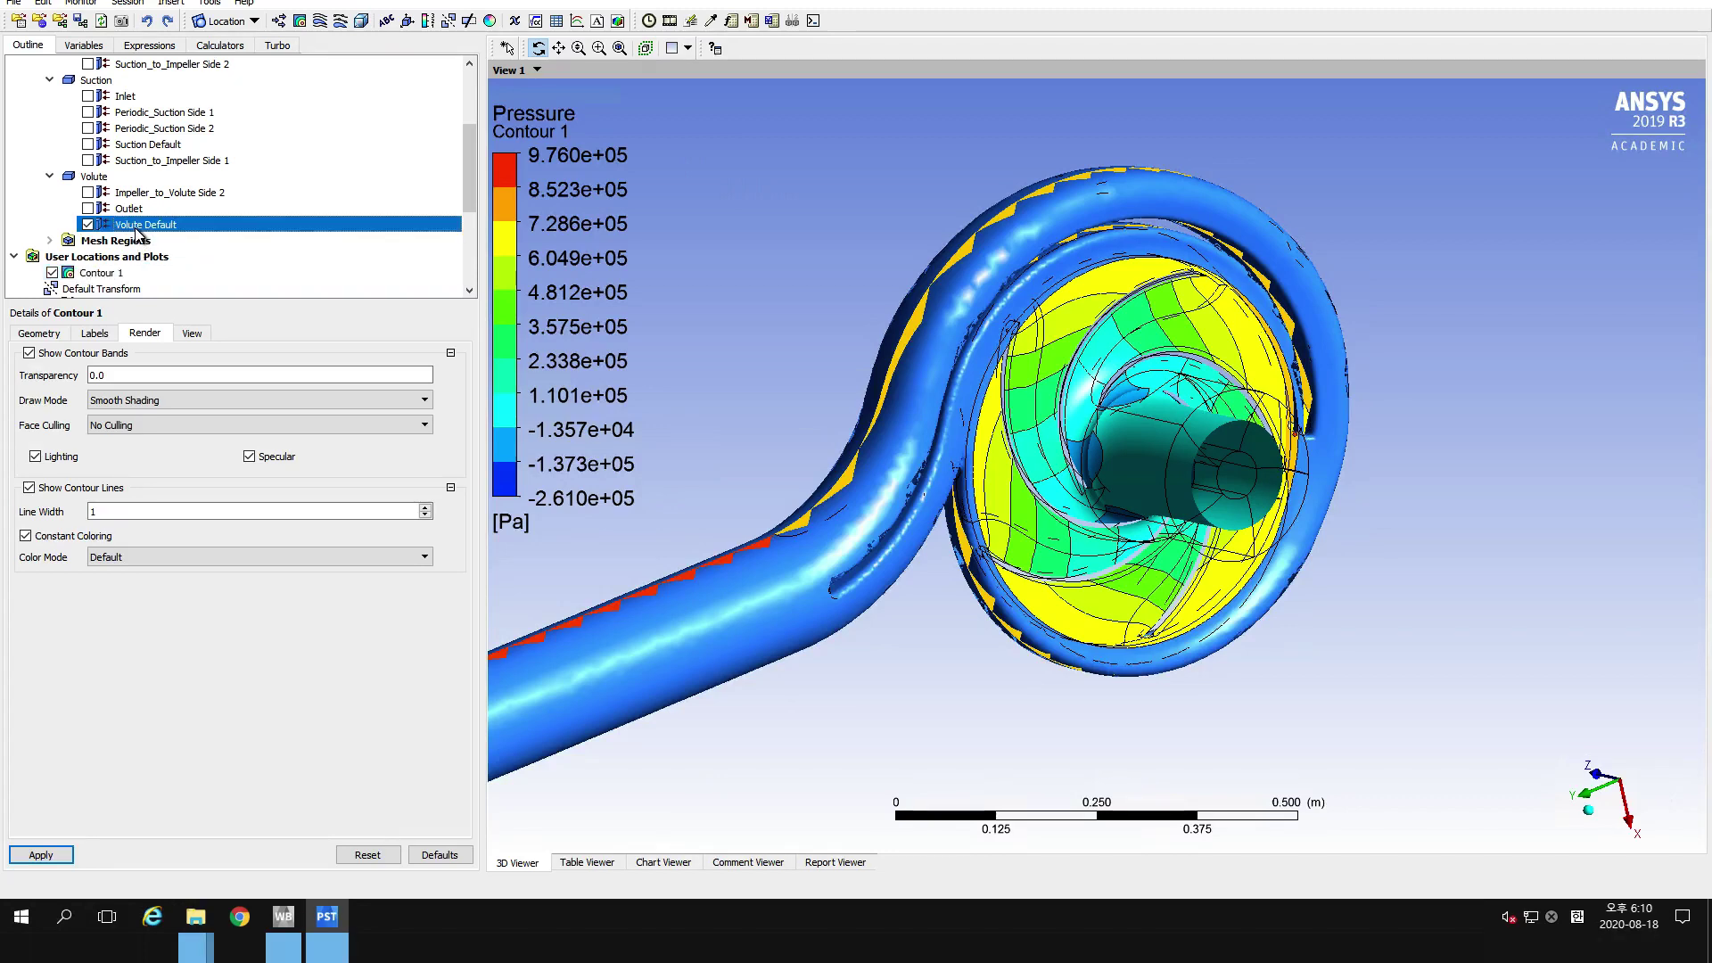
double_click(136, 225)
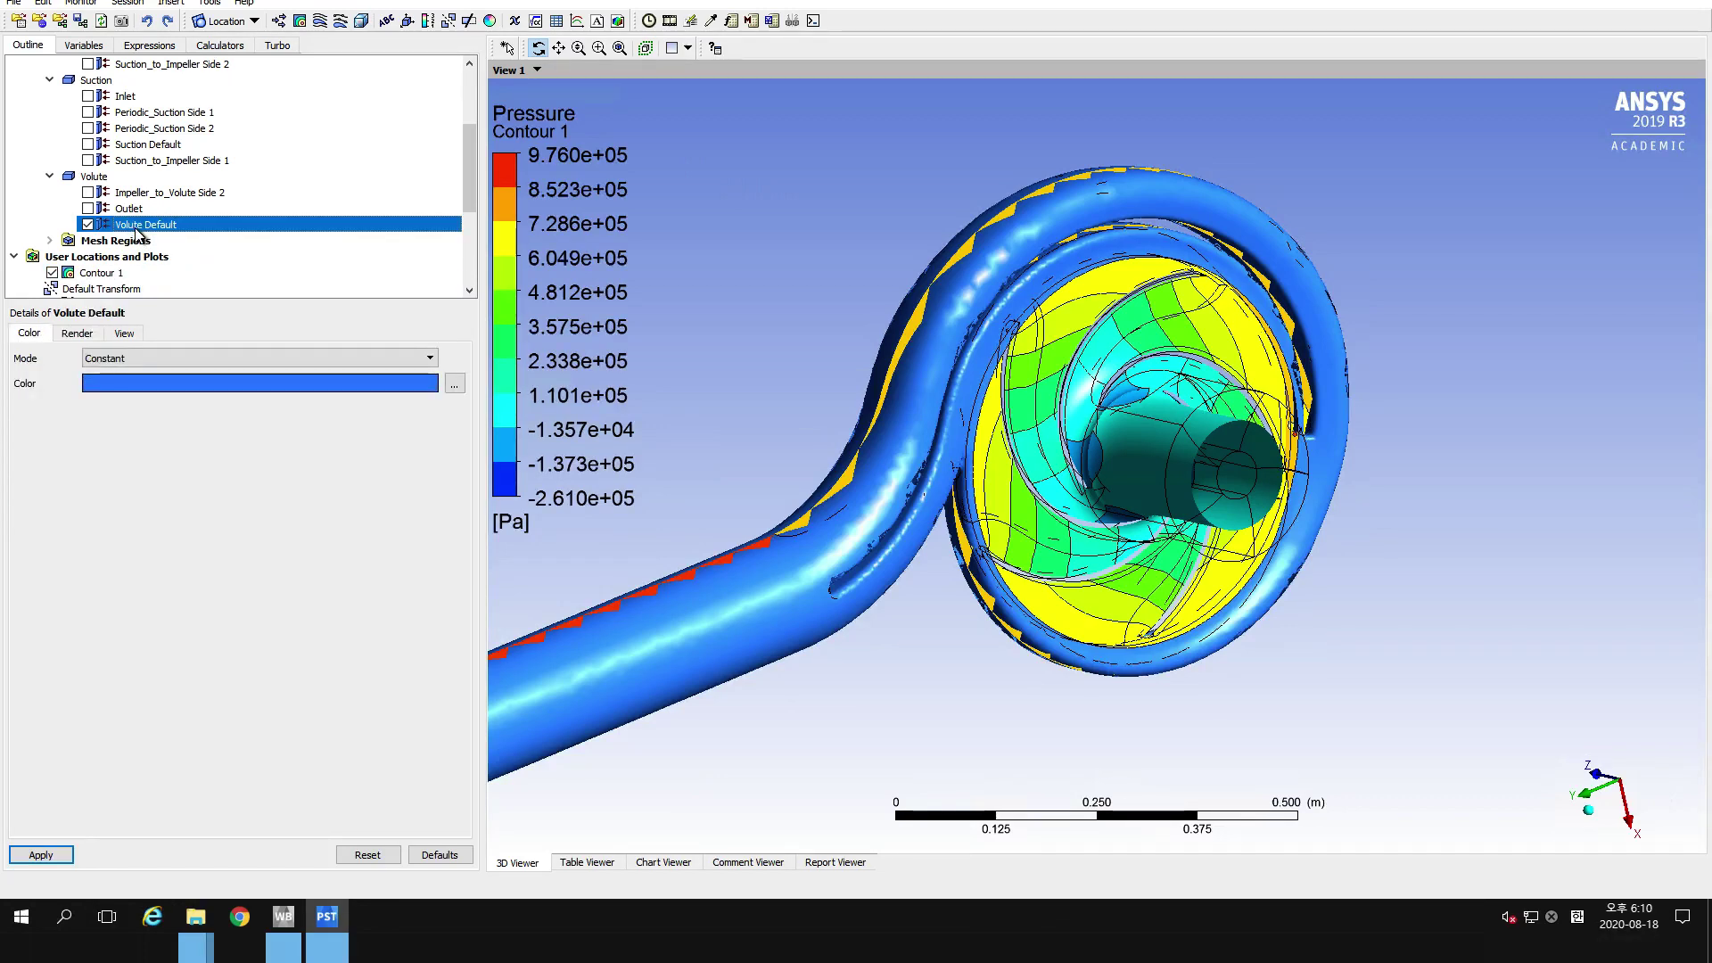
left_click(93, 336)
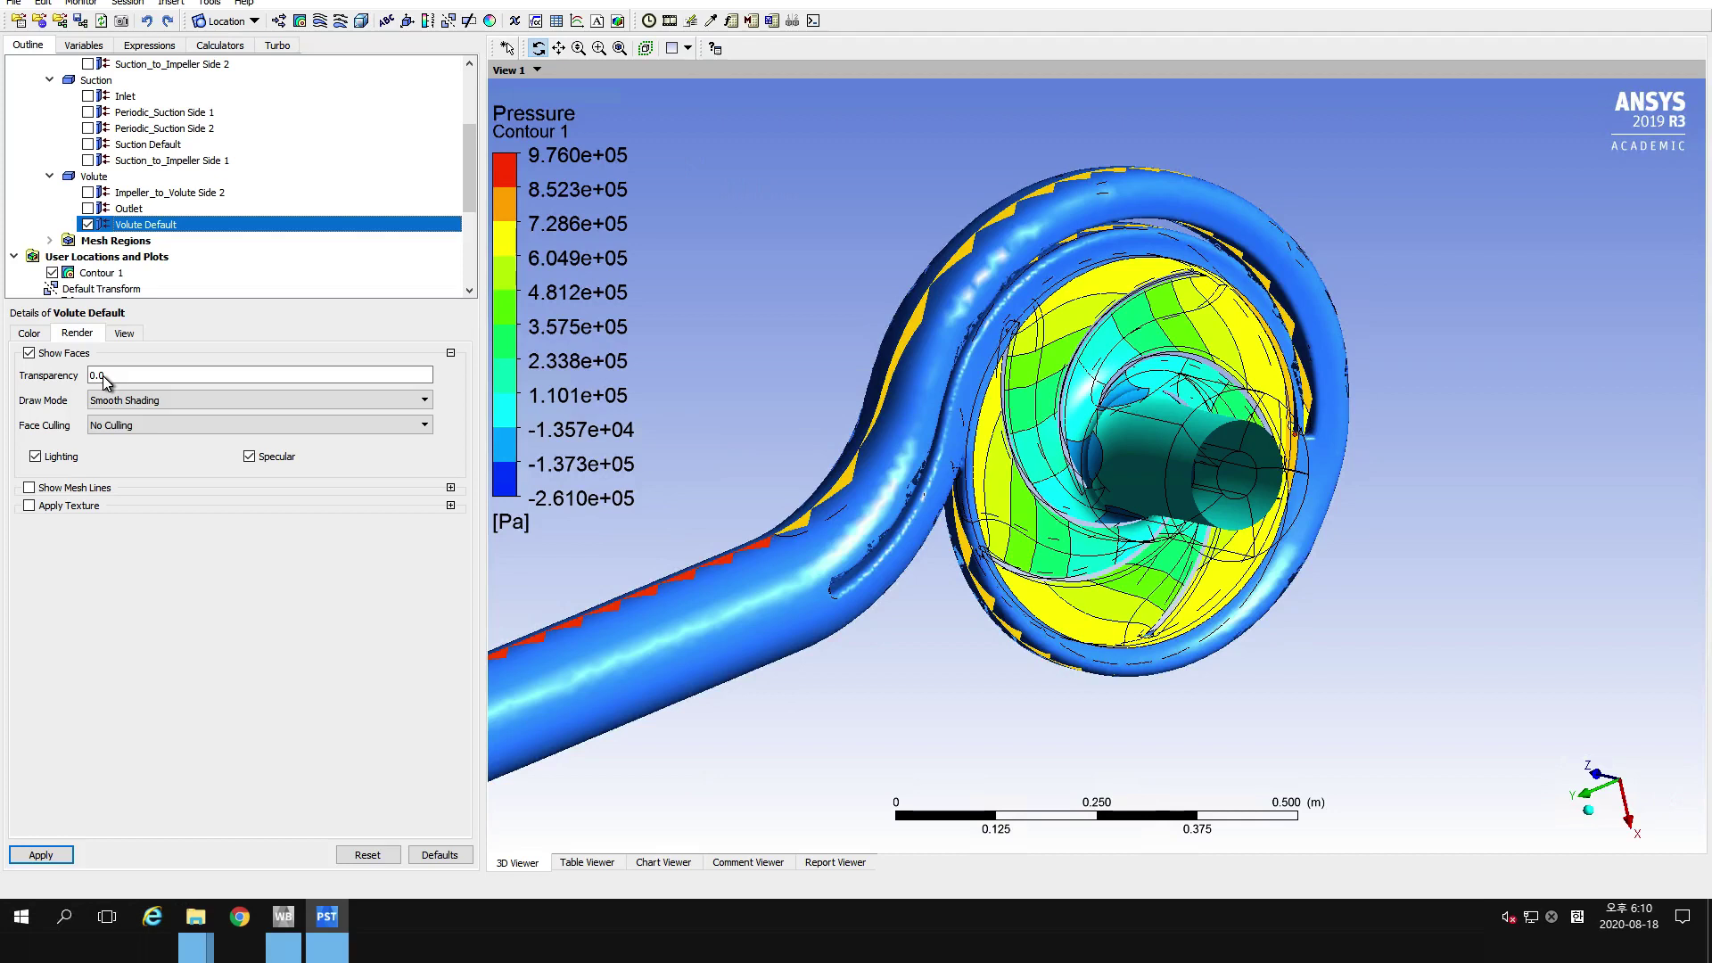
left_click(106, 379)
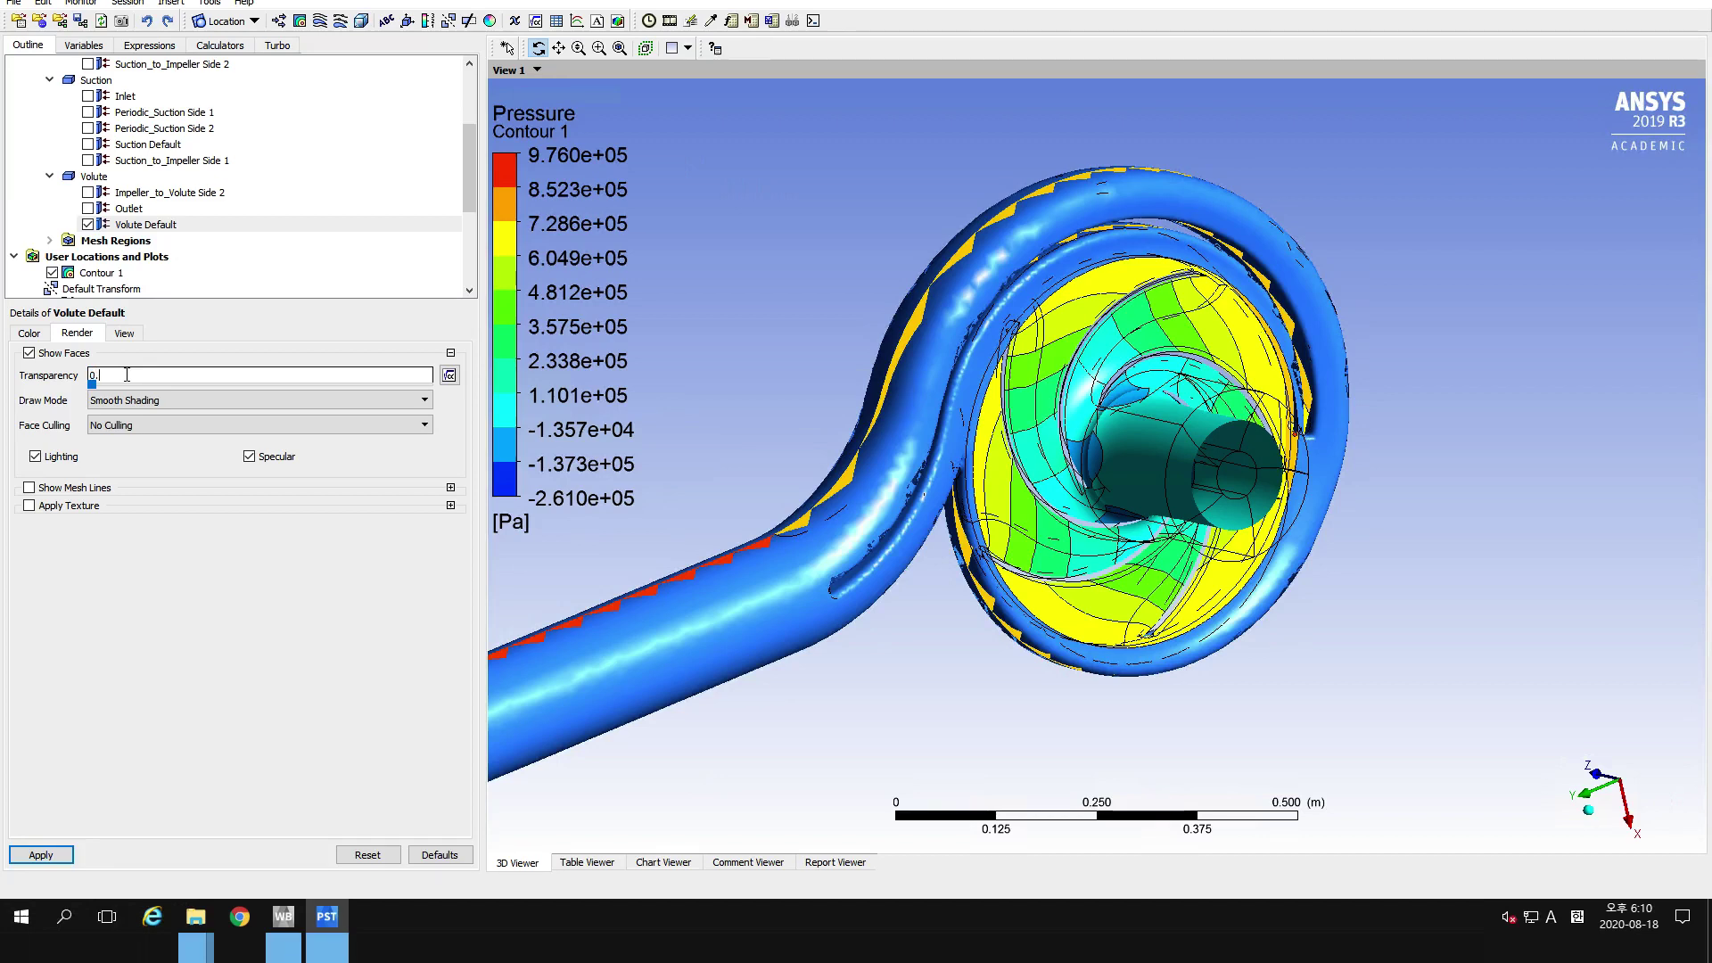
type("8")
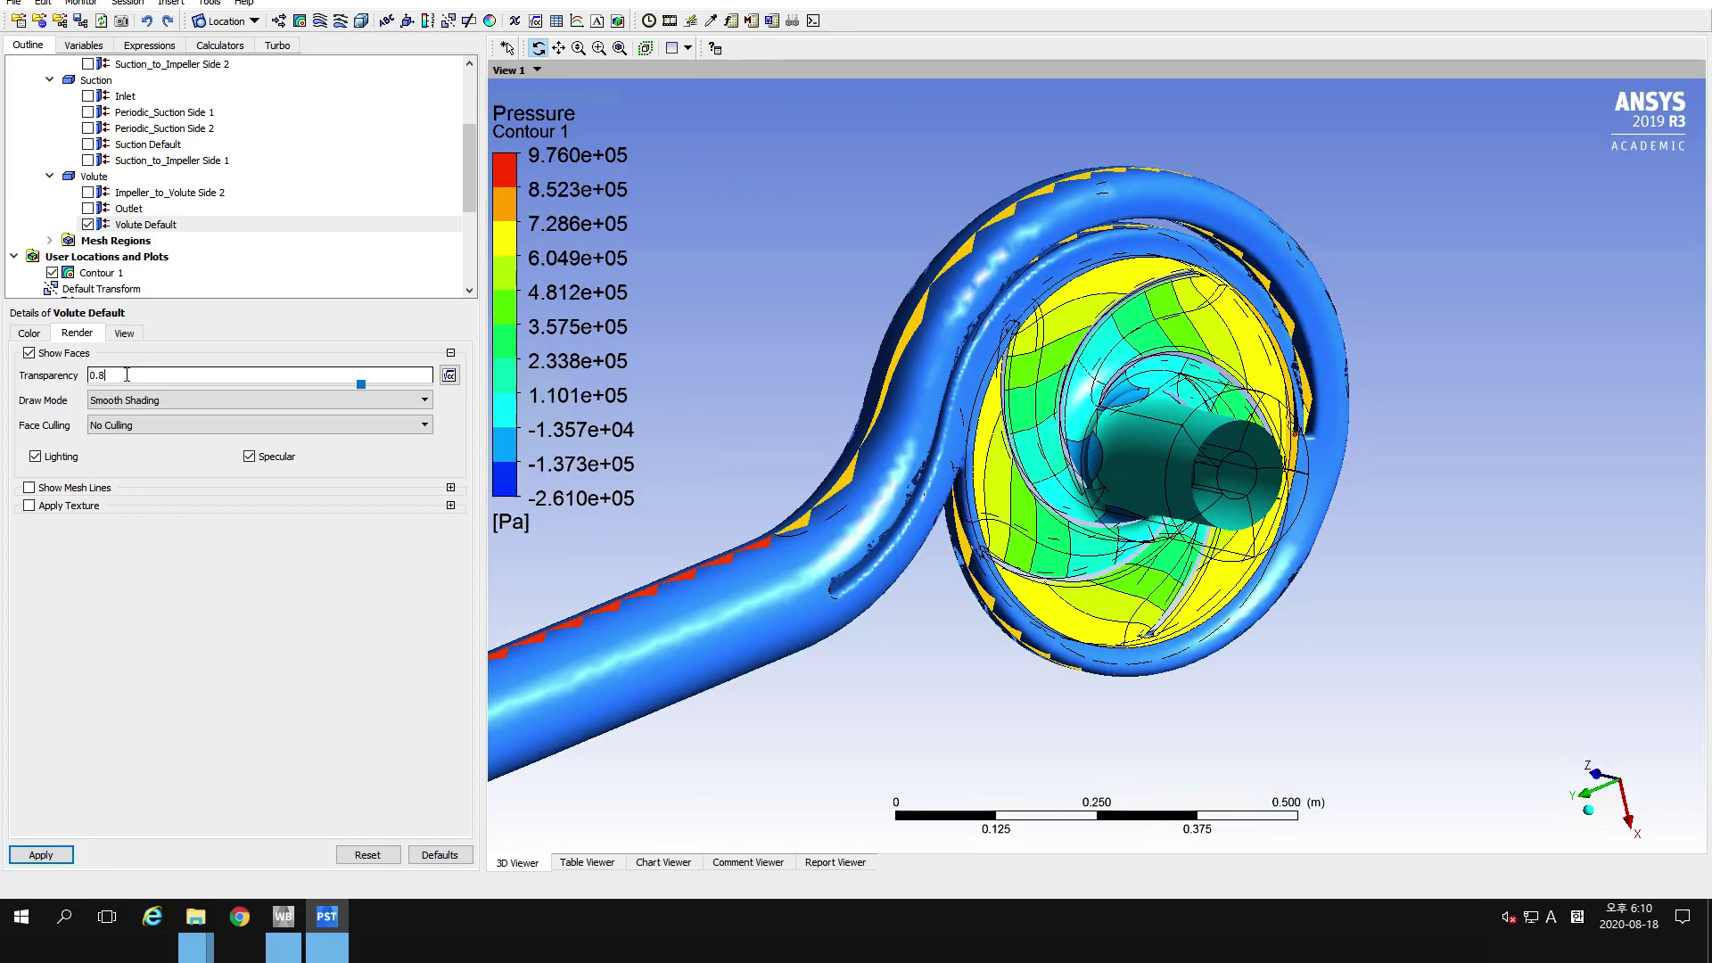
left_click(37, 856)
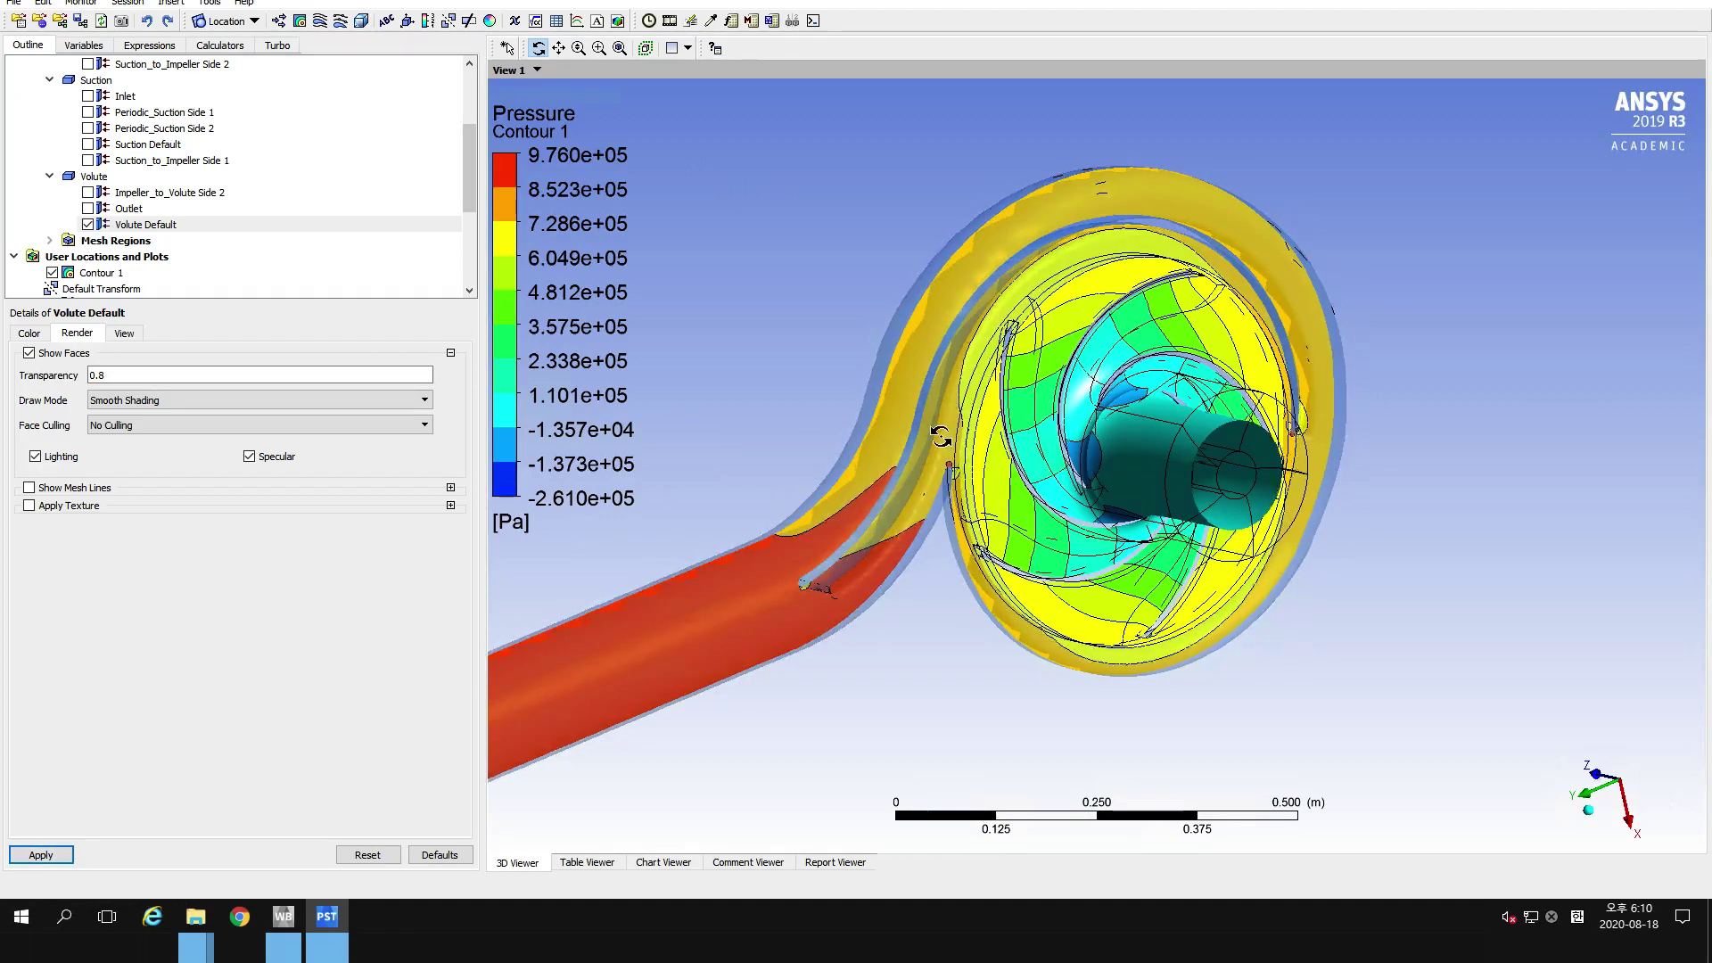
mouse_move(941, 437)
left_mouse_down()
mouse_move(927, 432)
mouse_move(933, 461)
mouse_move(954, 459)
left_mouse_up()
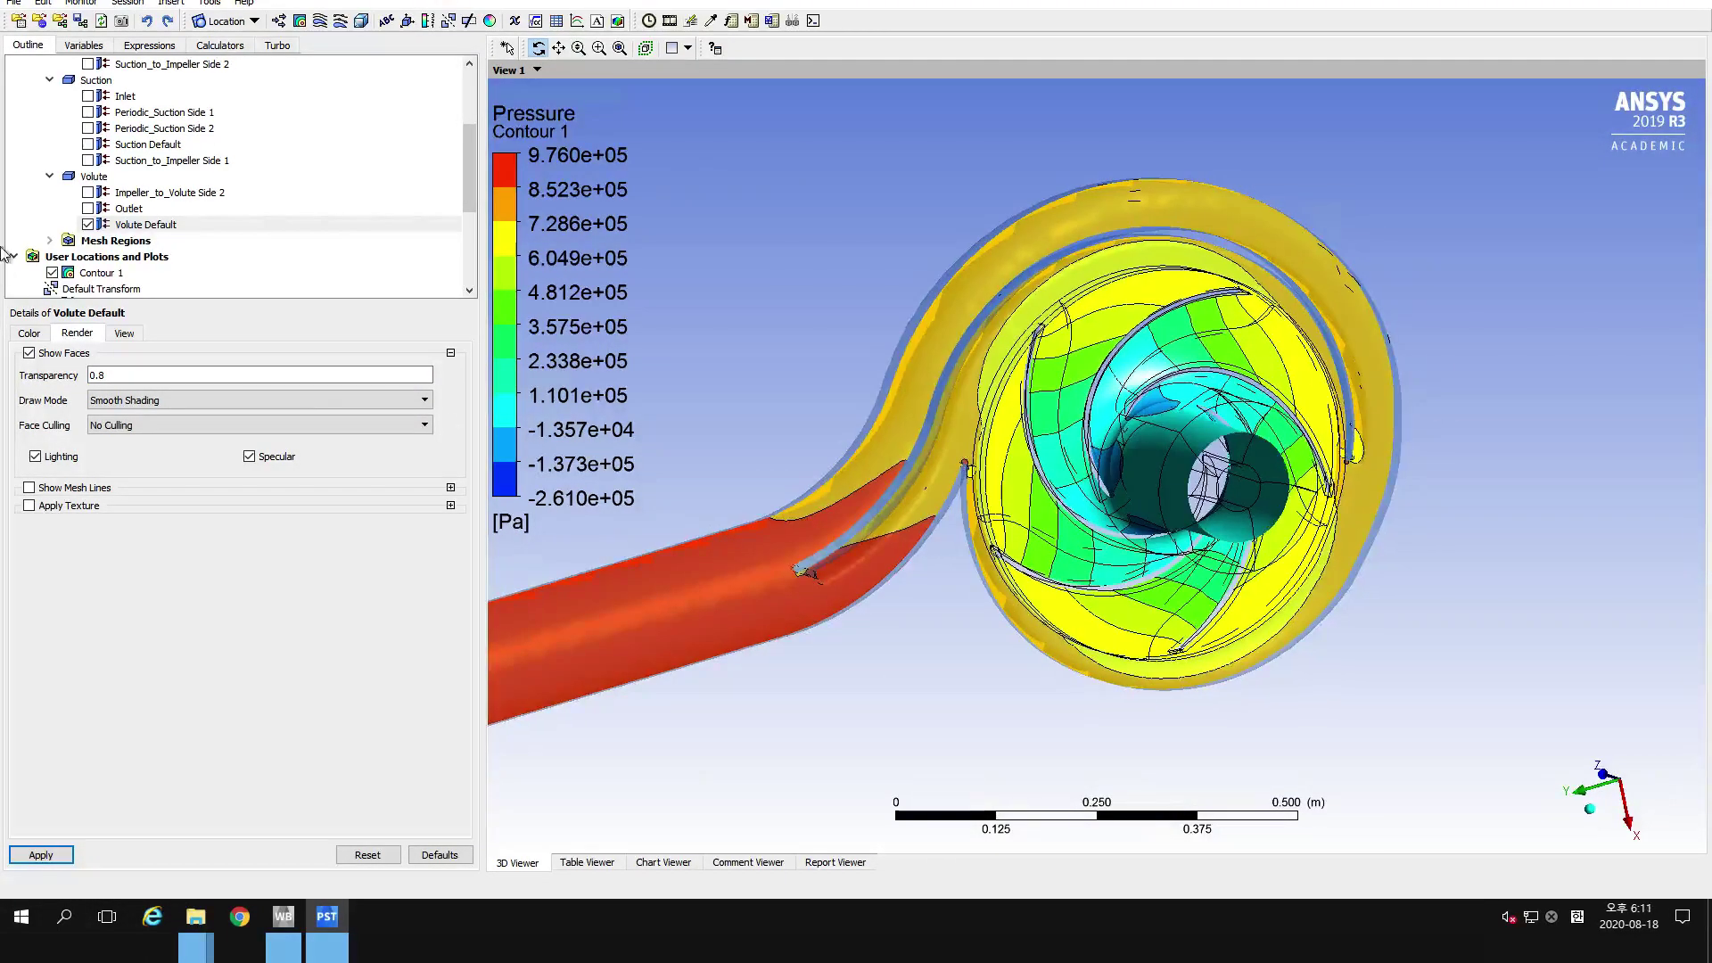
Set the constant span value of Turbo Surface 1 to 0.25 and apply it to update the contour.
scroll(107, 196, "down", 3)
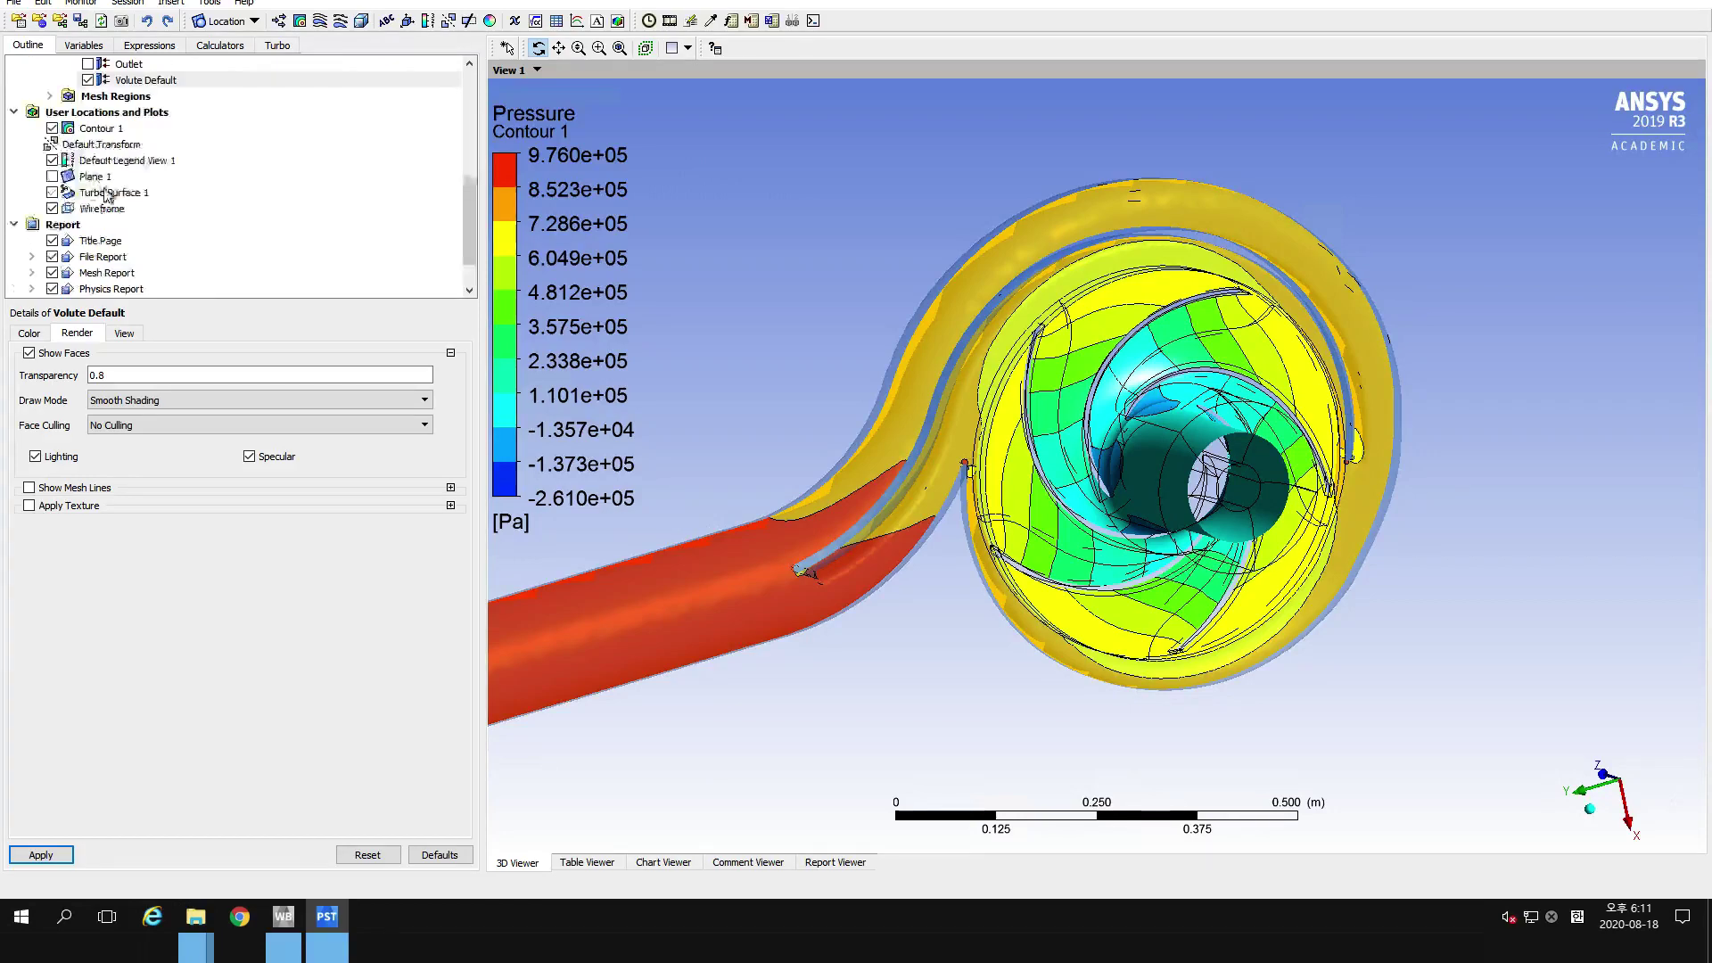
left_click(109, 193)
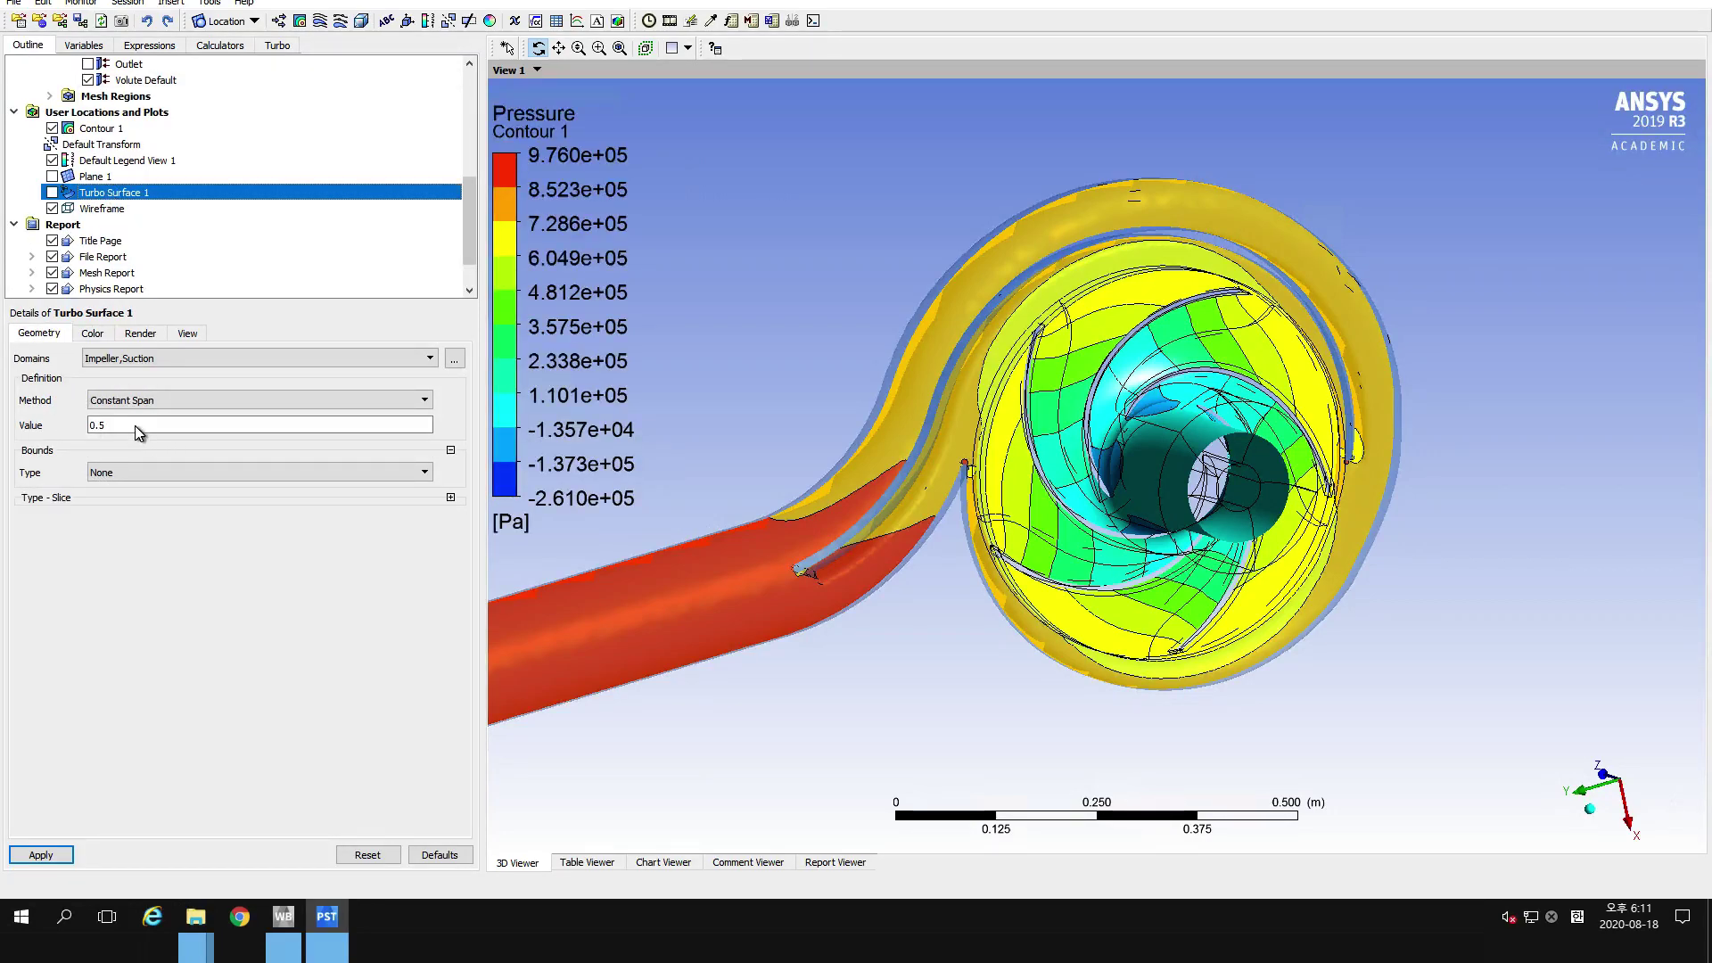
left_click(136, 426)
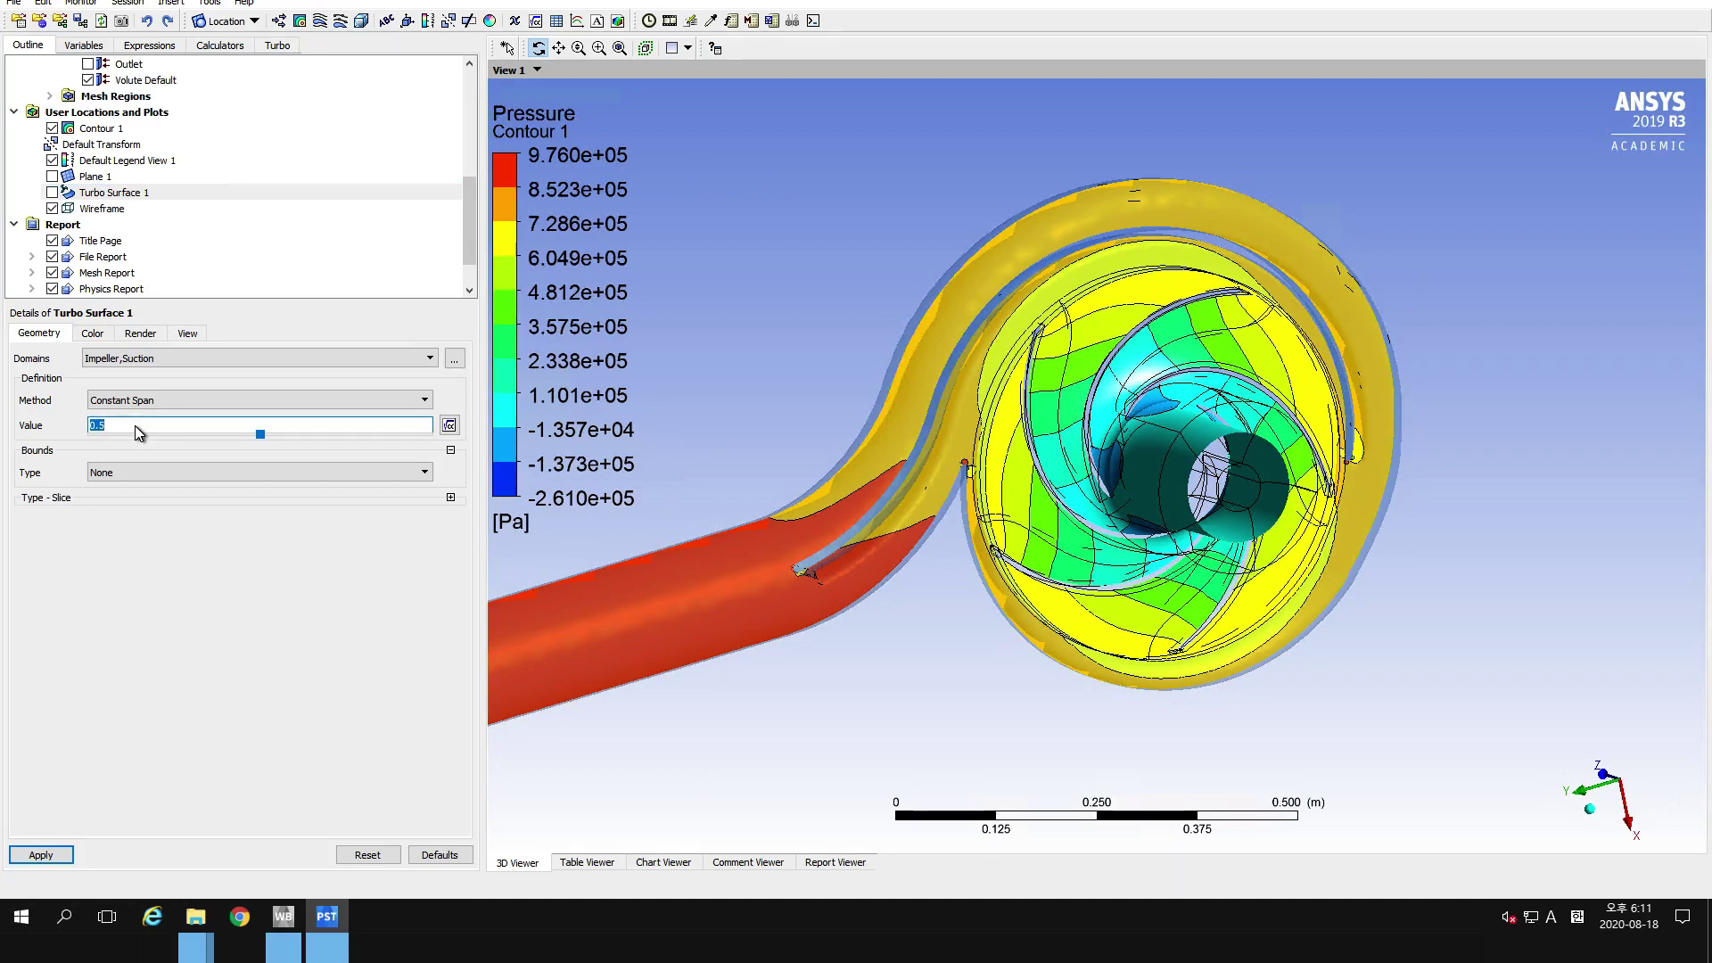
type("0.25")
left_click(31, 858)
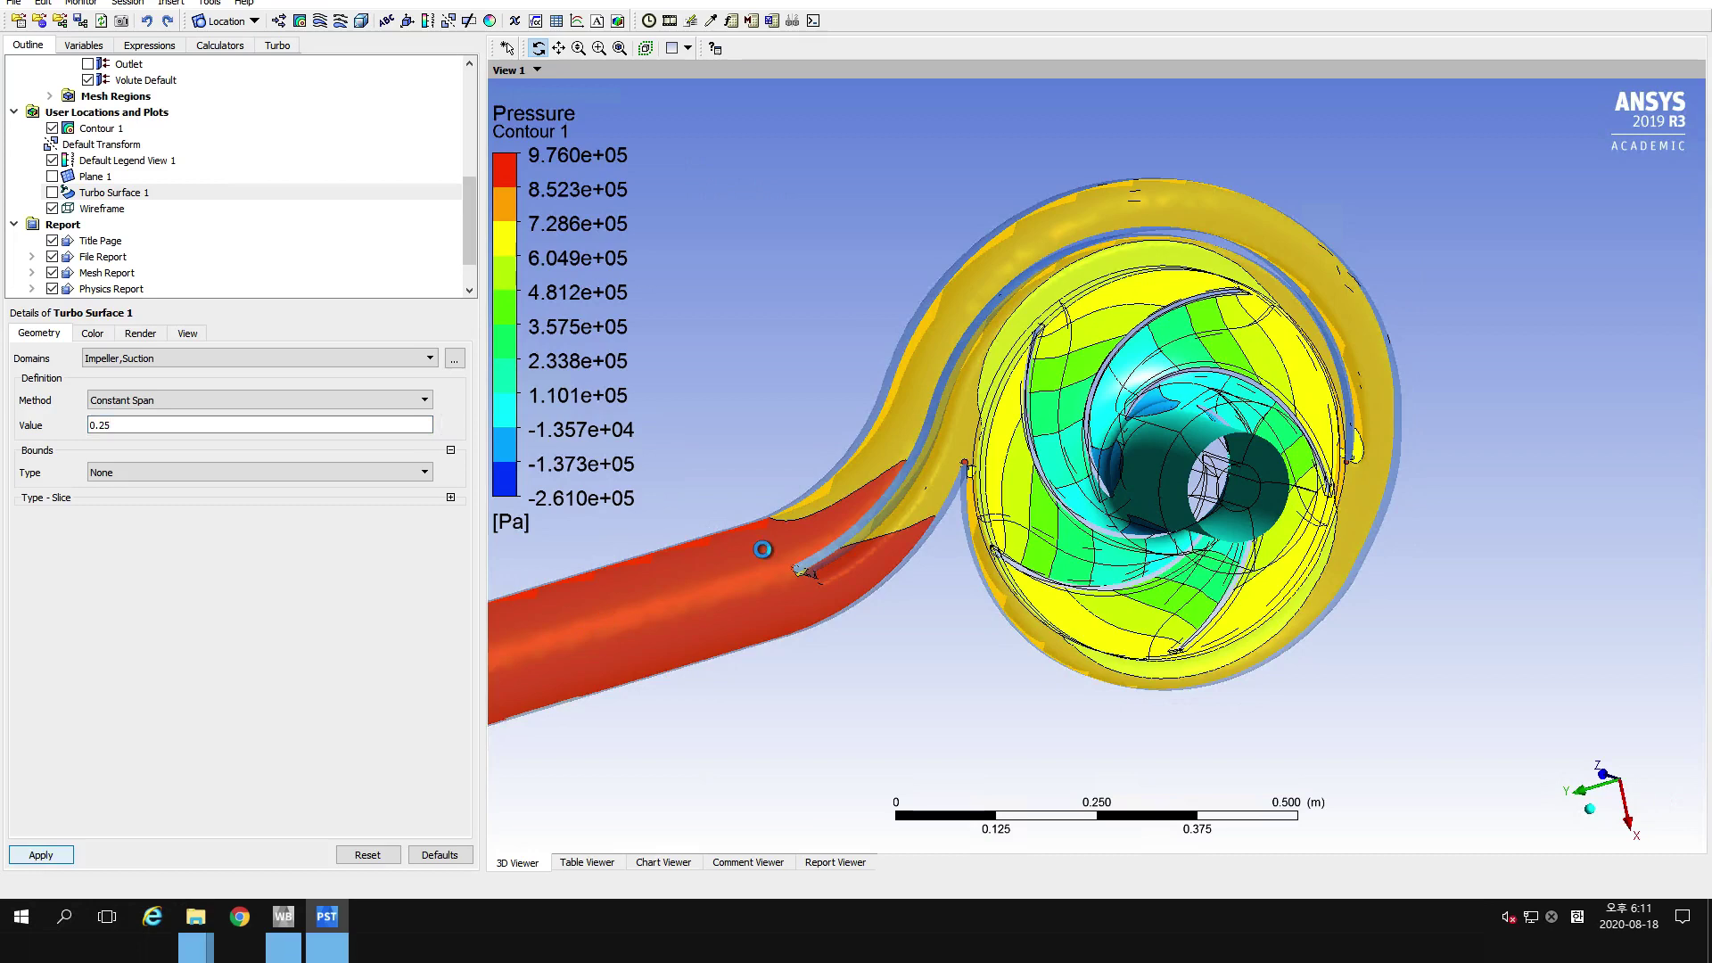
left_click_drag(1261, 490, 1215, 410)
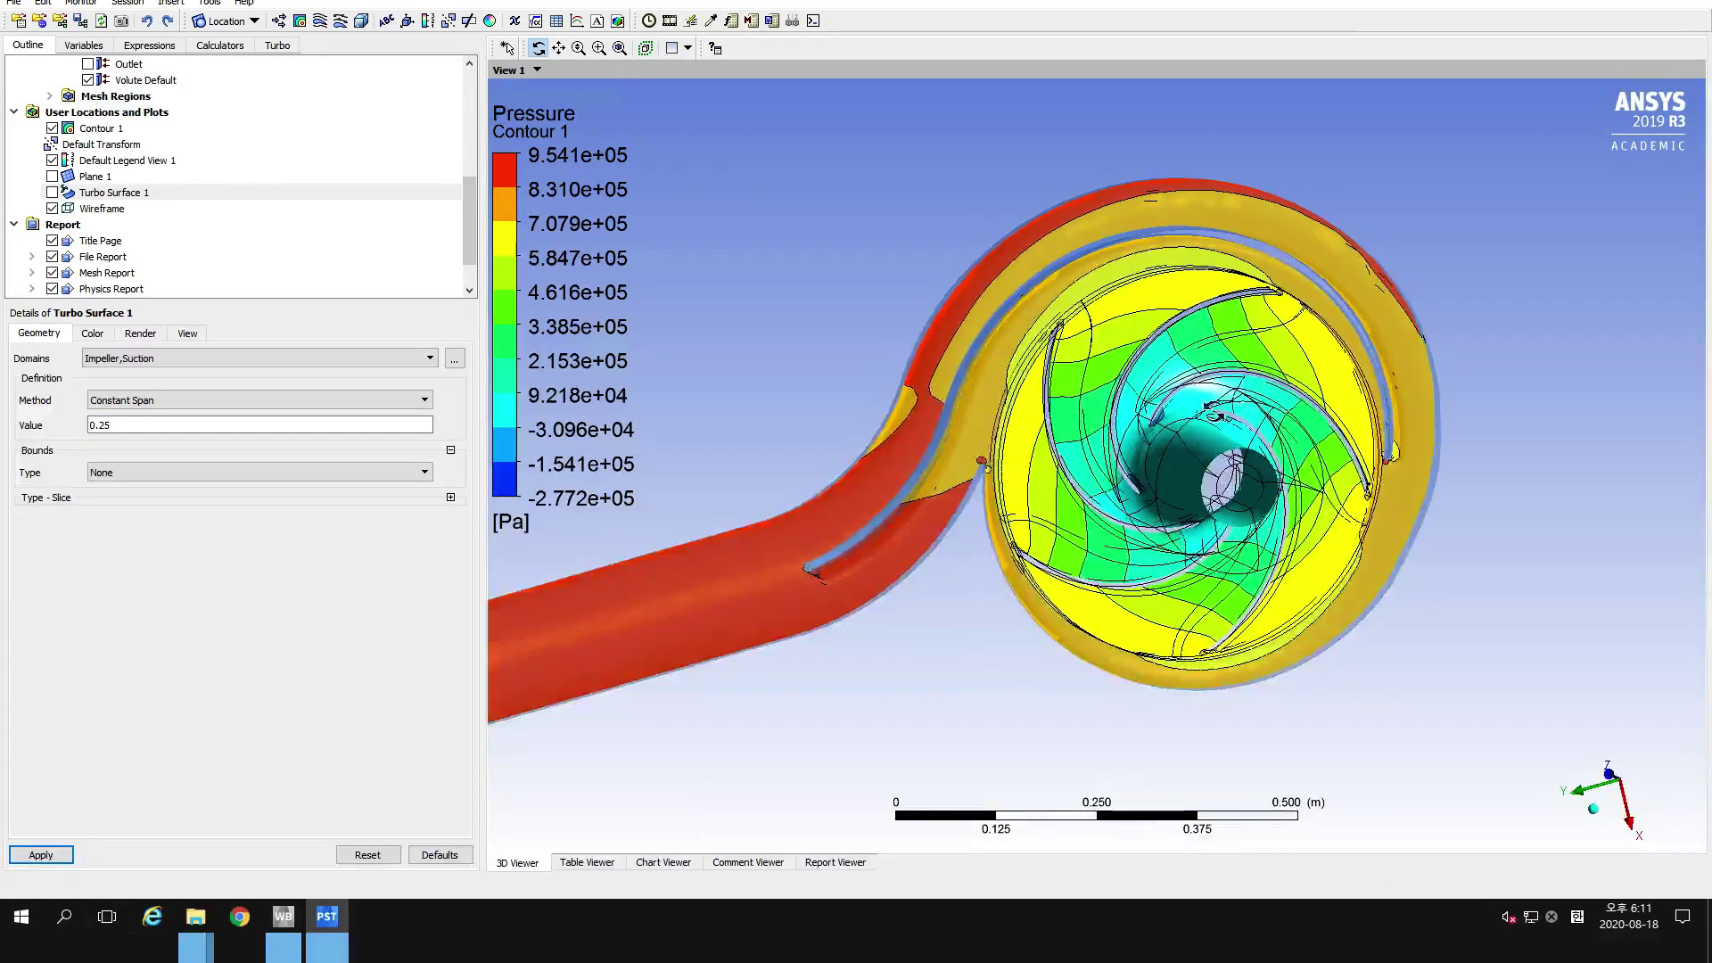
mouse_move(1017, 473)
left_mouse_down()
mouse_move(1080, 488)
mouse_move(1095, 516)
mouse_move(952, 356)
mouse_move(943, 279)
mouse_move(937, 351)
mouse_move(1041, 468)
left_mouse_up()
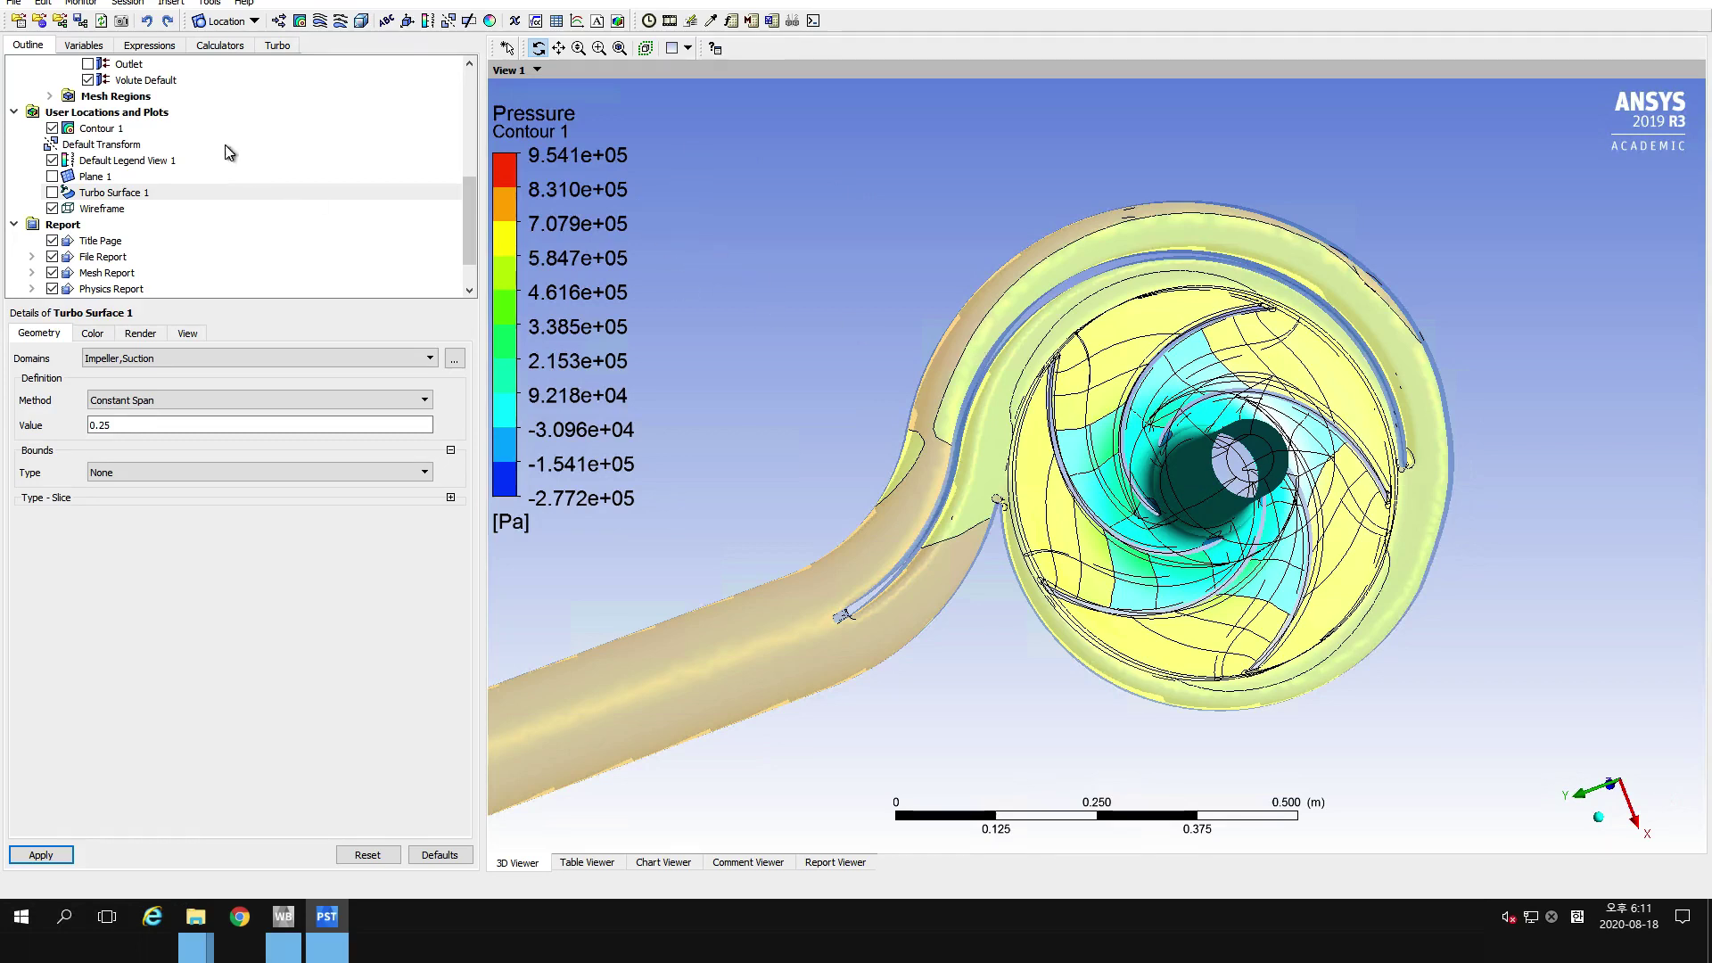
Examine the definitions and values of the head and efficiency expressions.
left_click(159, 48)
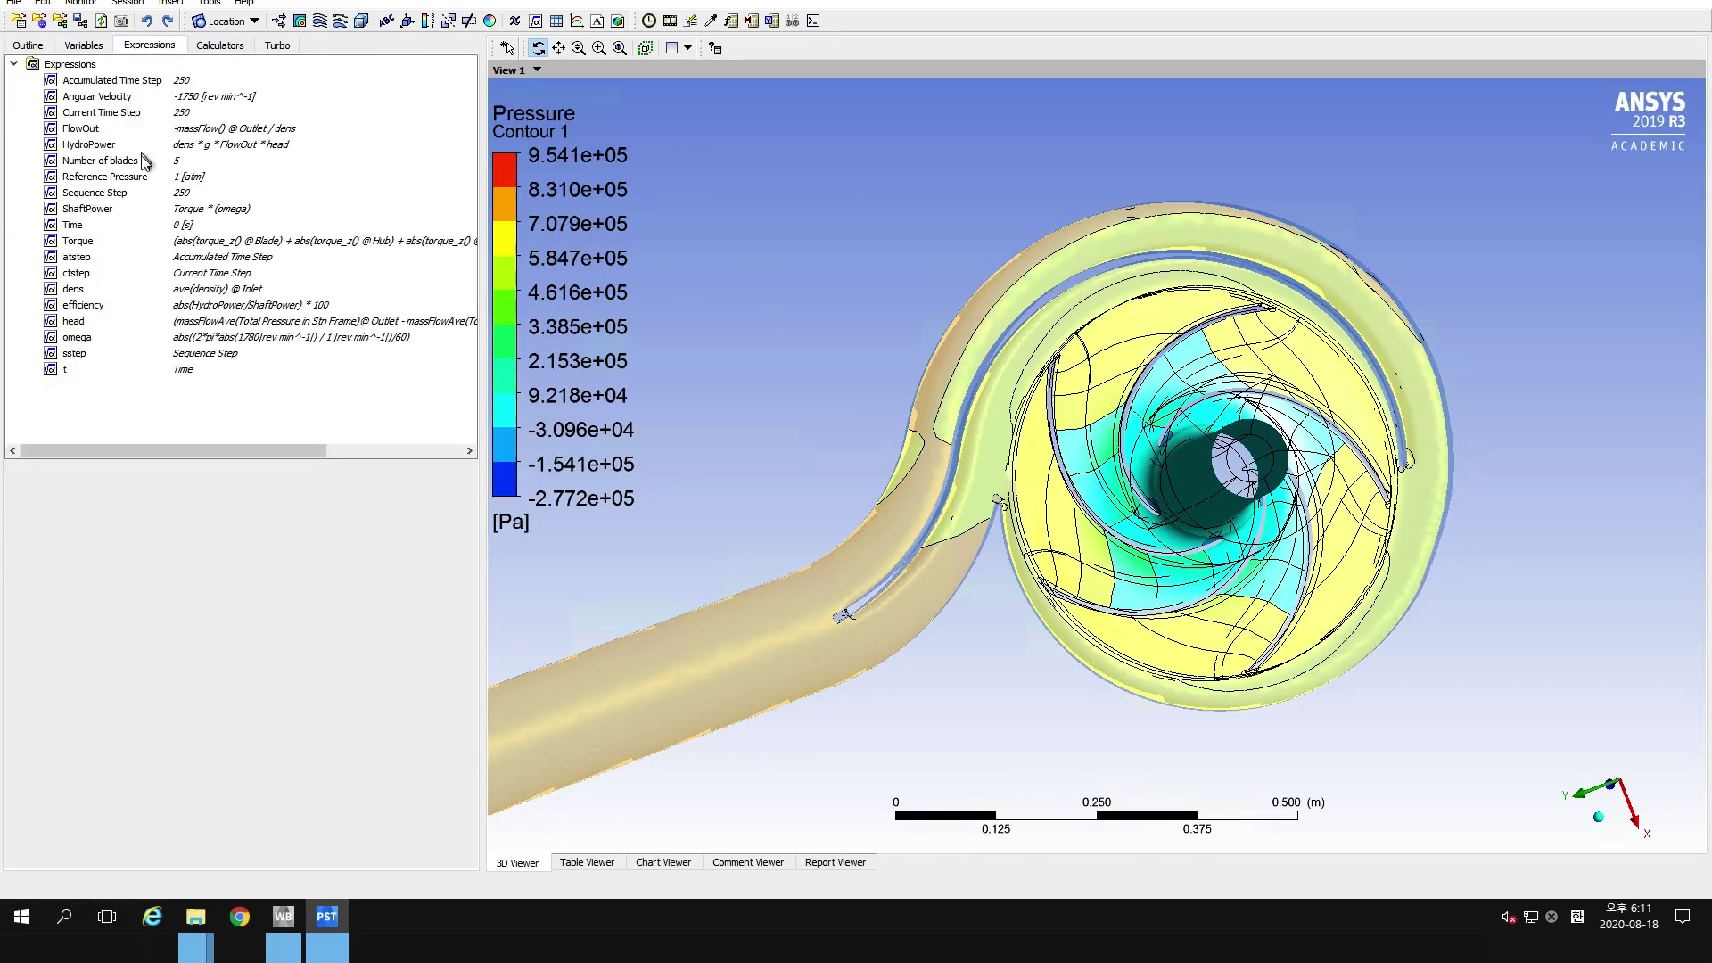
left_click(86, 324)
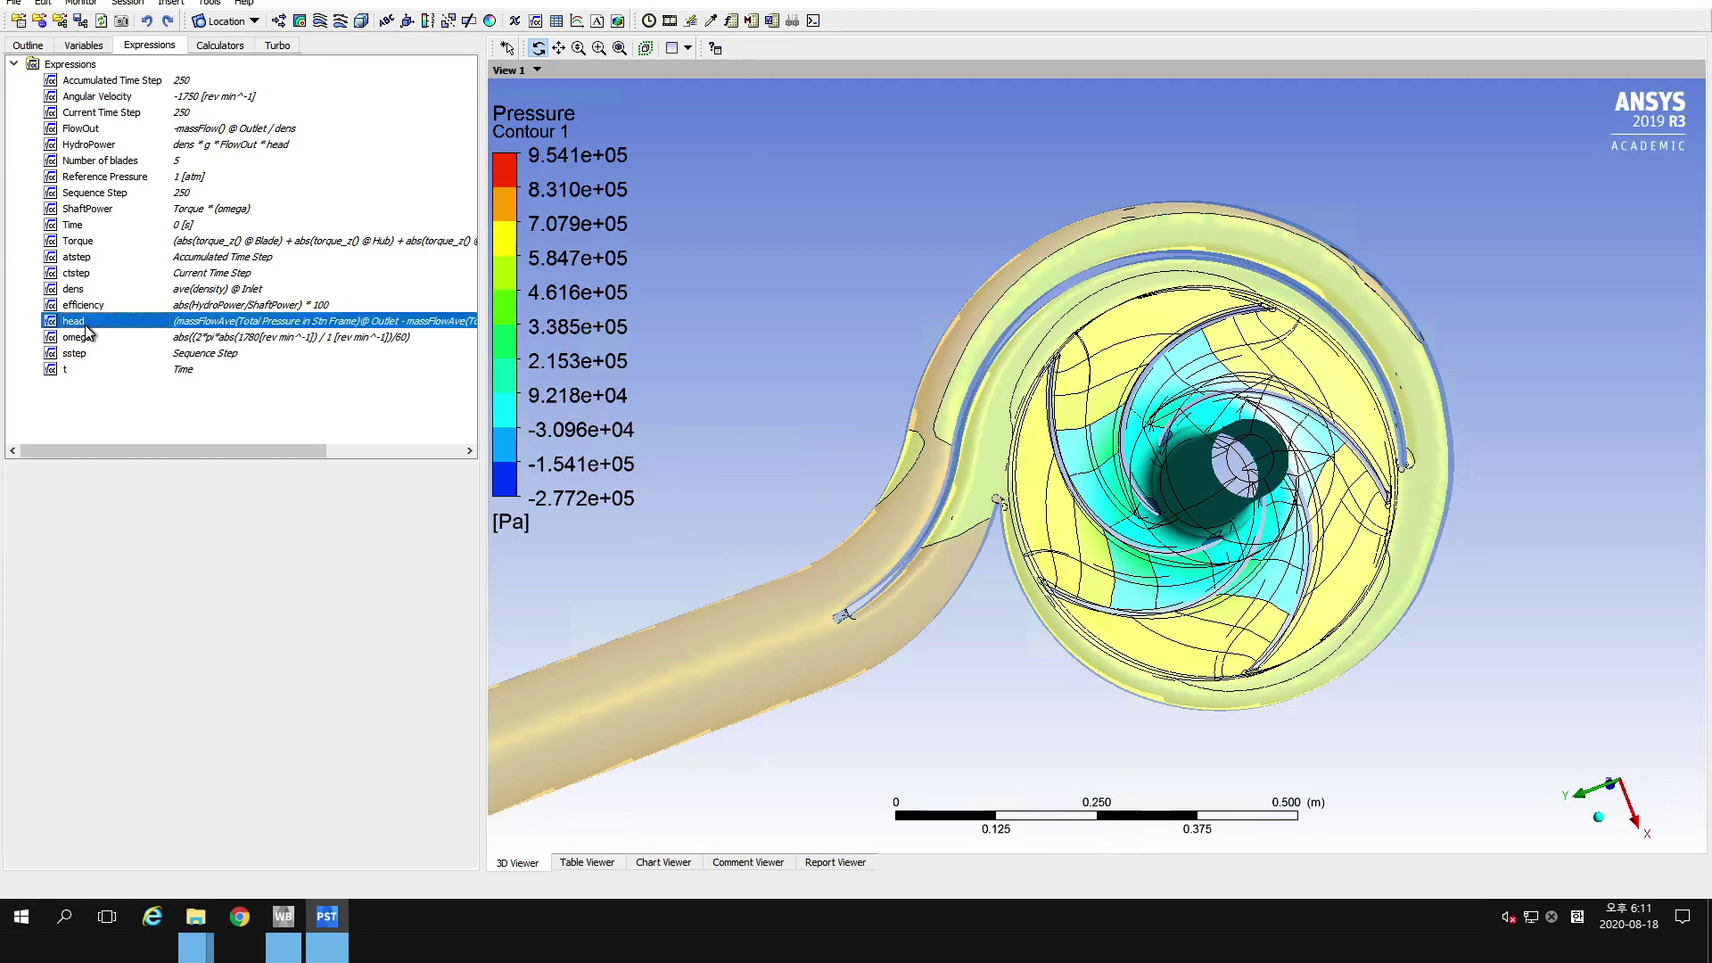
double_click(85, 324)
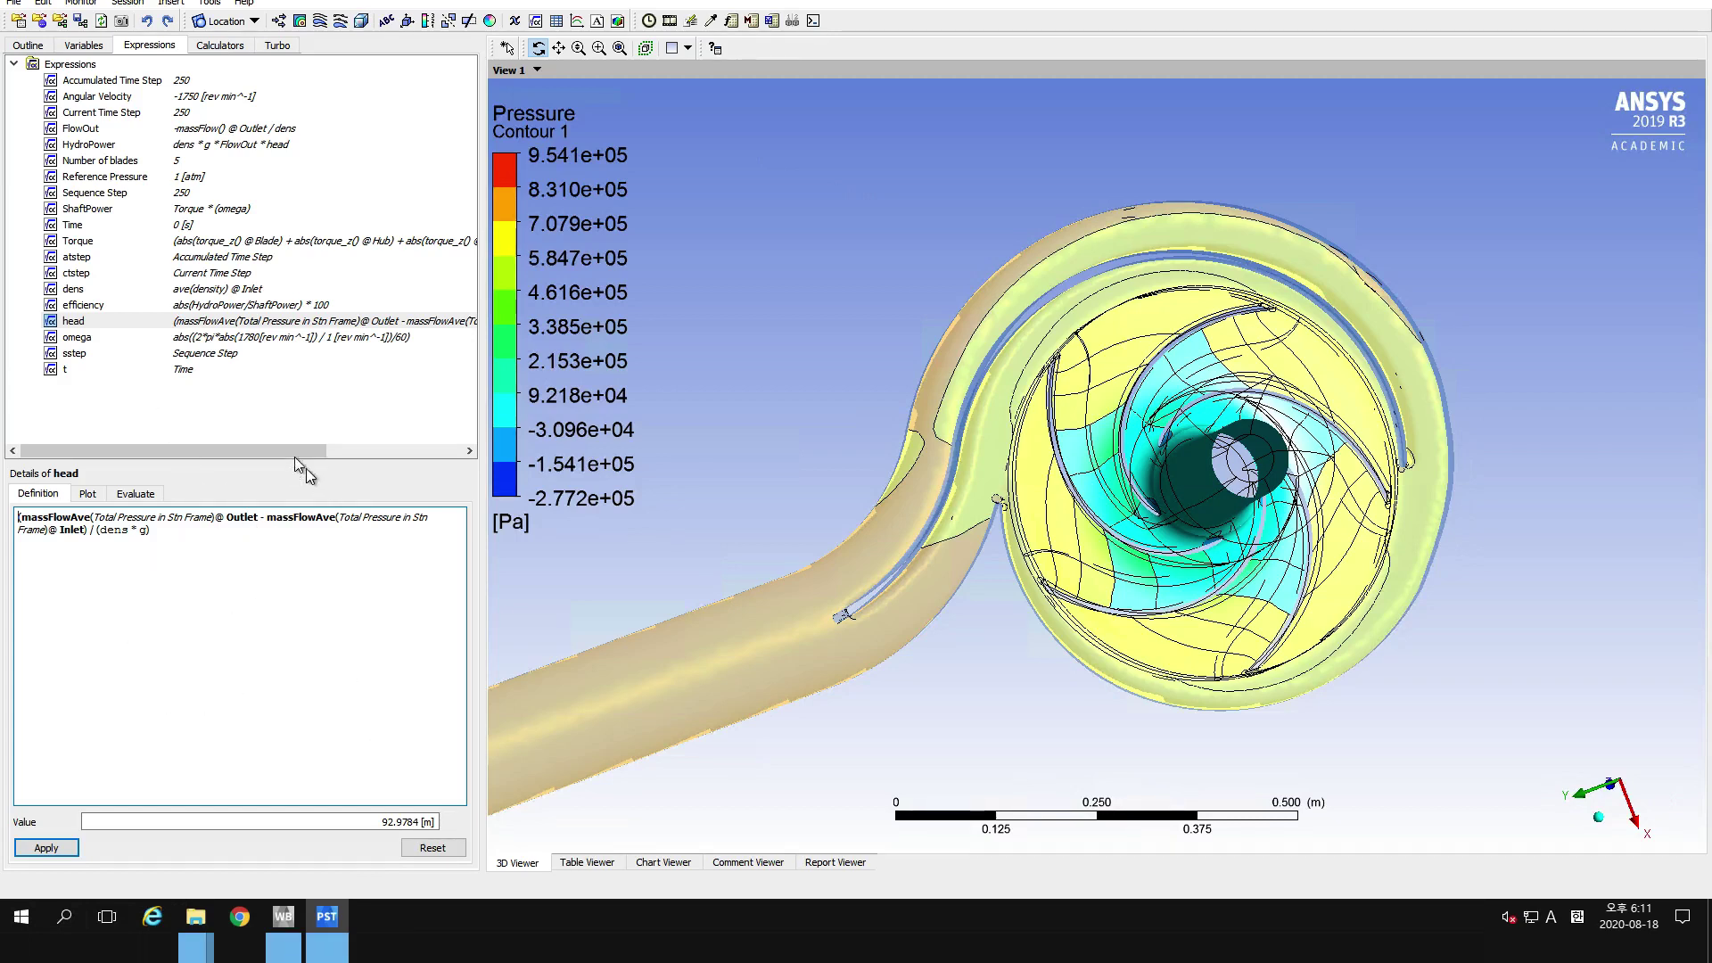
left_click(189, 306)
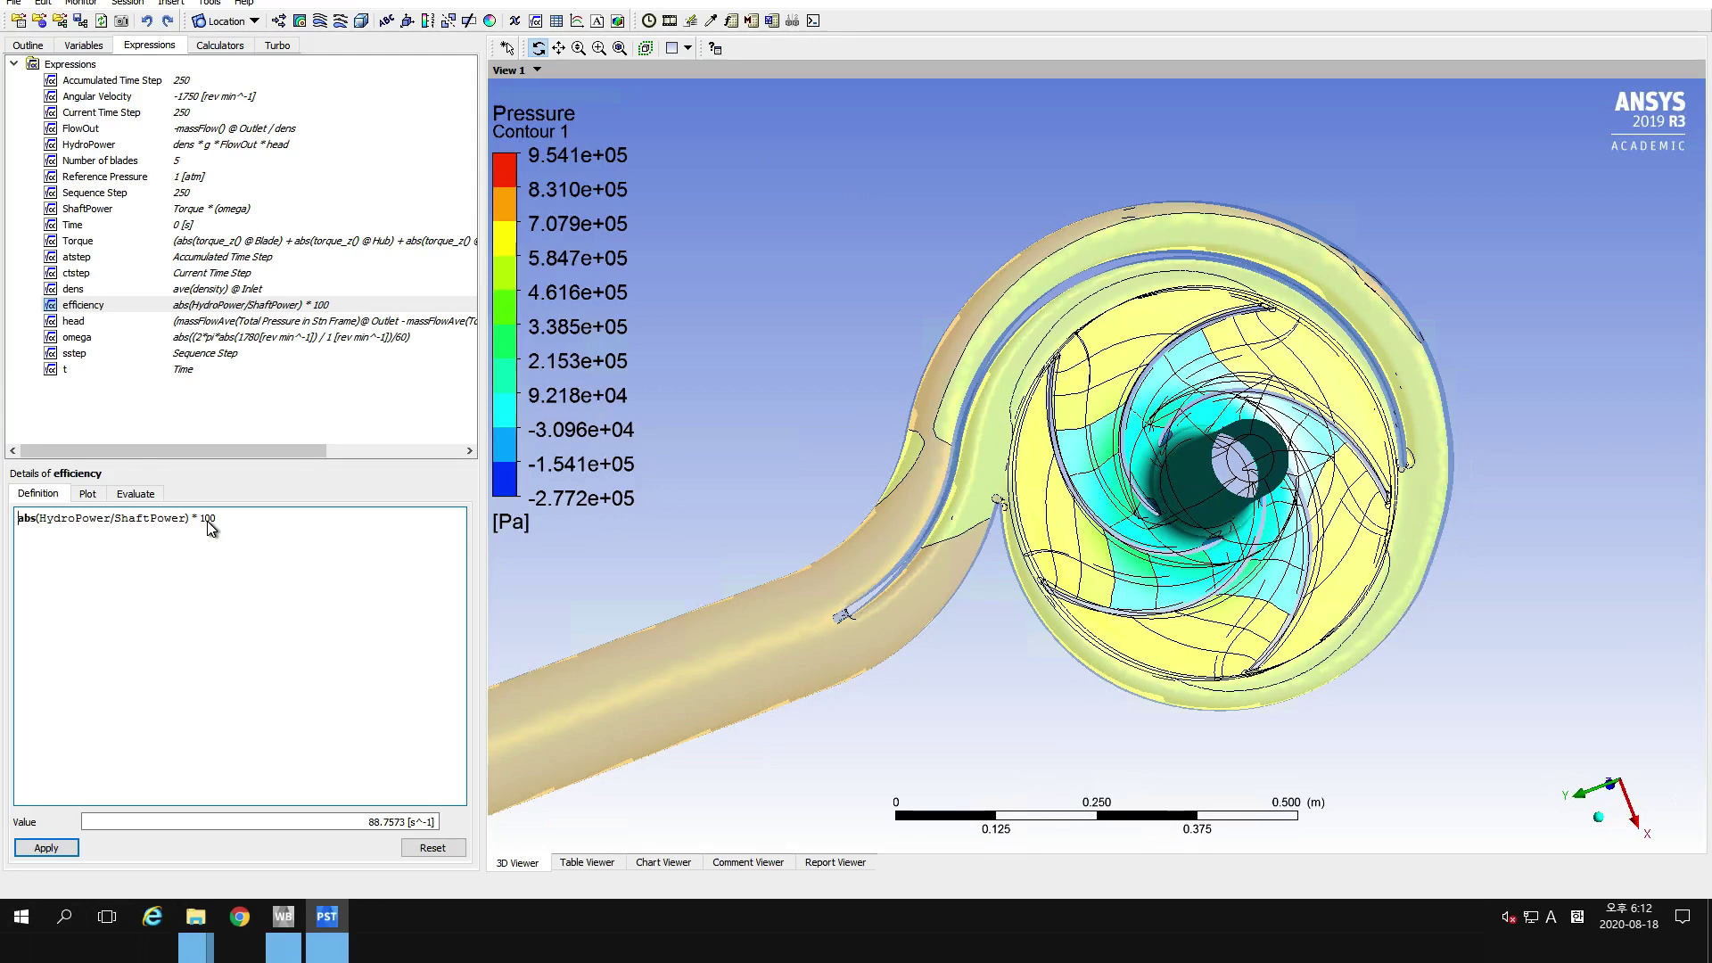
Insert a table named Table 1 and enter the labels Head in A1 and Efficiency in A2.
left_click(557, 21)
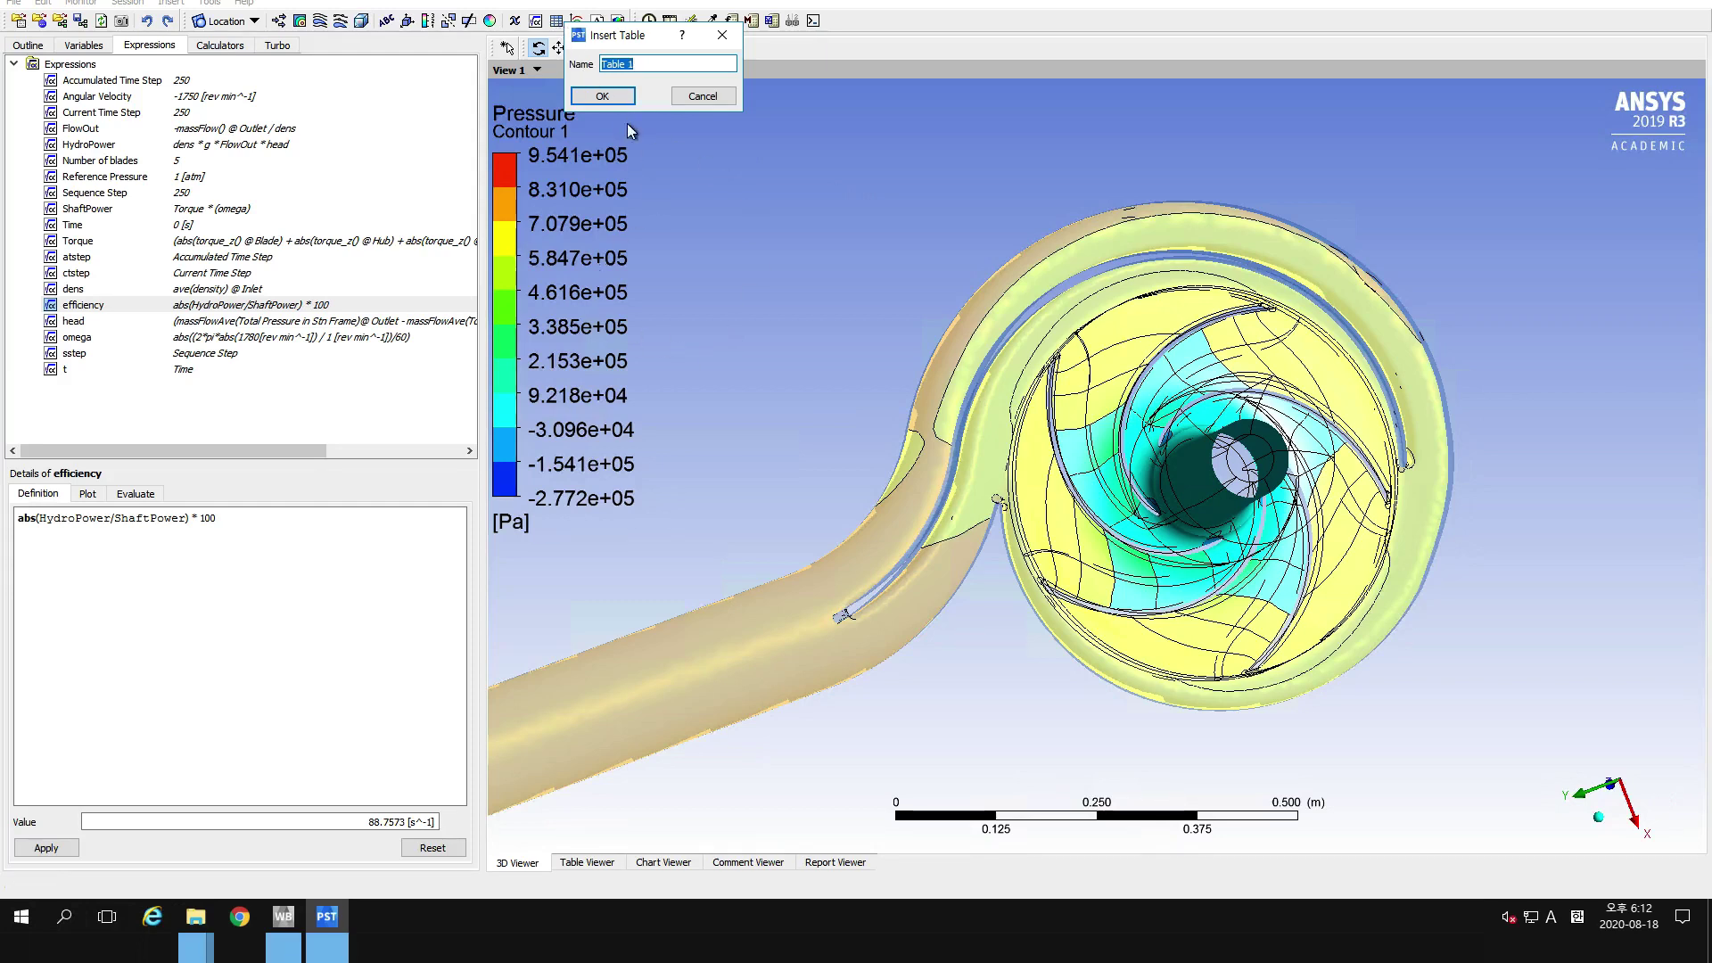
left_click(603, 96)
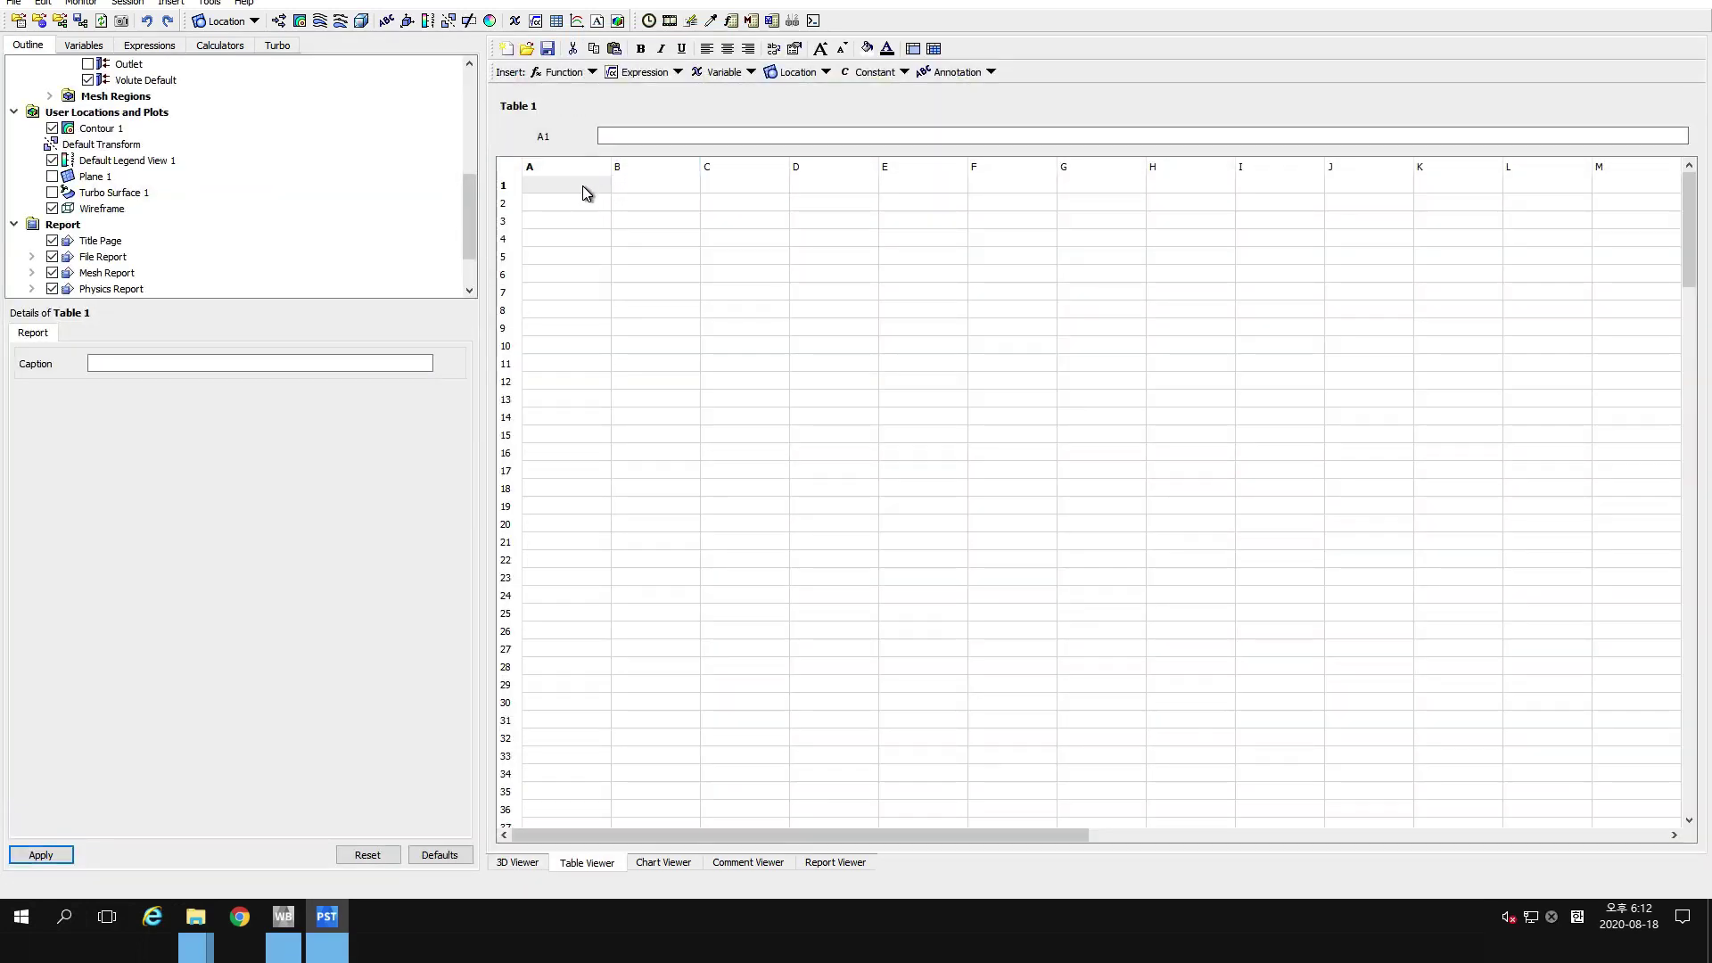
left_click(582, 187)
type("H")
type("Efficiency")
key("Return")
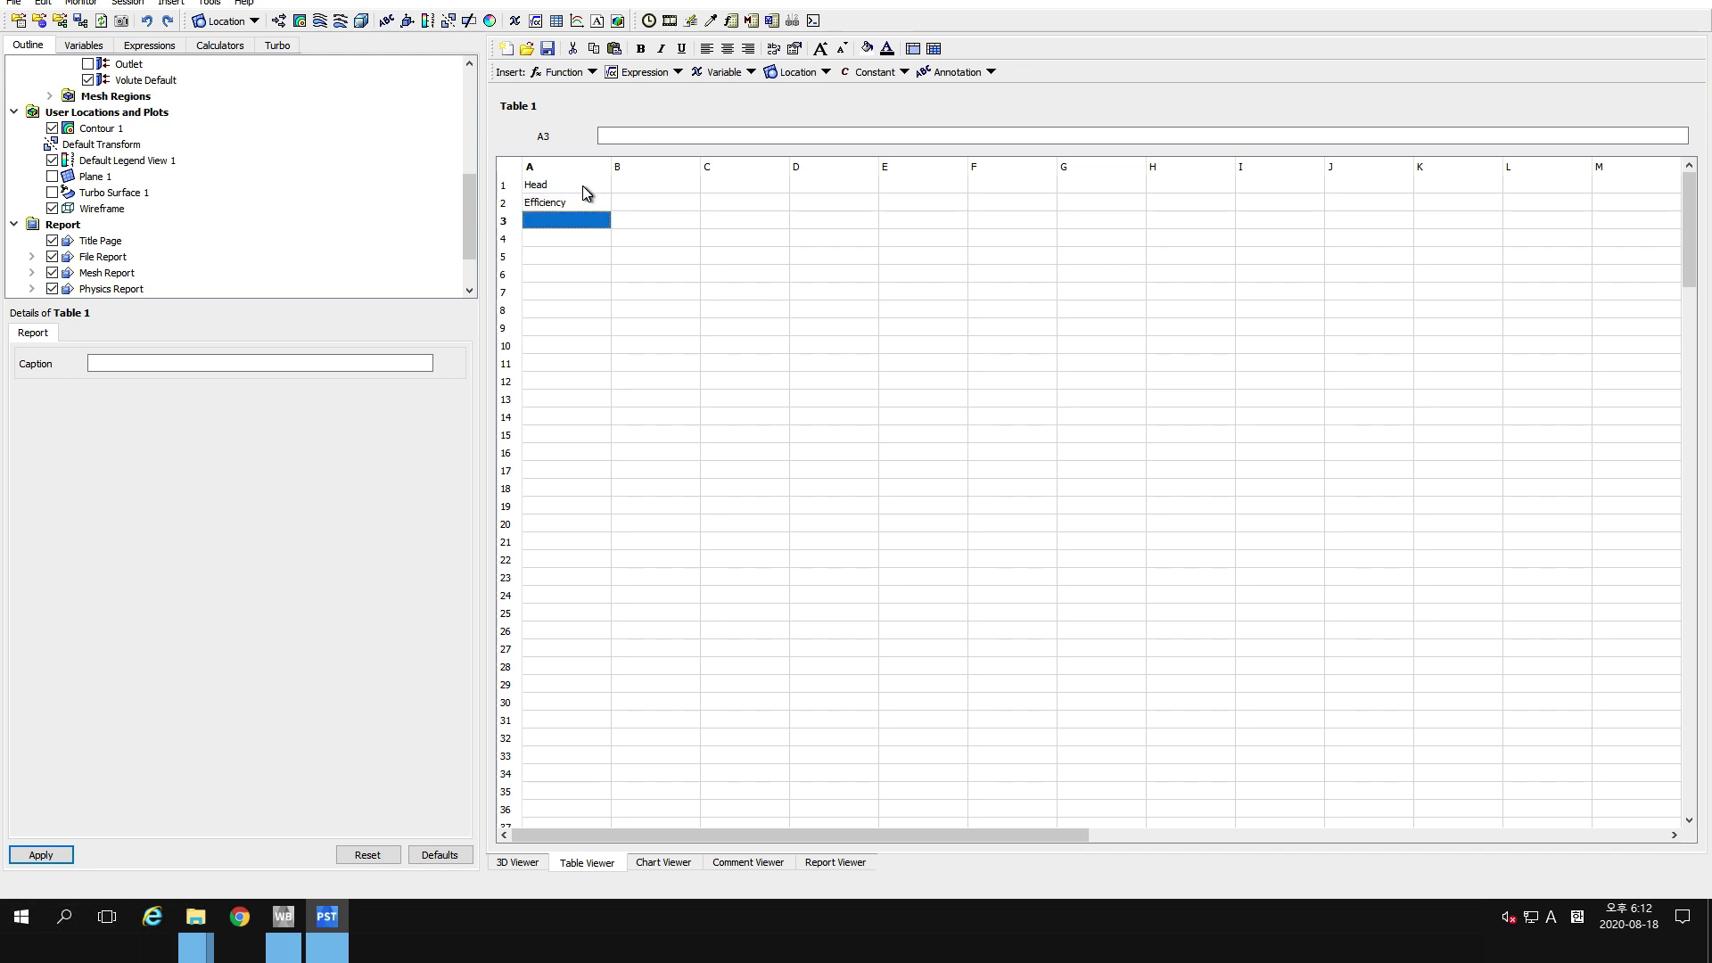
Enter the labels Flow Rate, Shaft Power, Hydro Power and Torque in cells A3 to A6.
type("Flow")
type(" Ta")
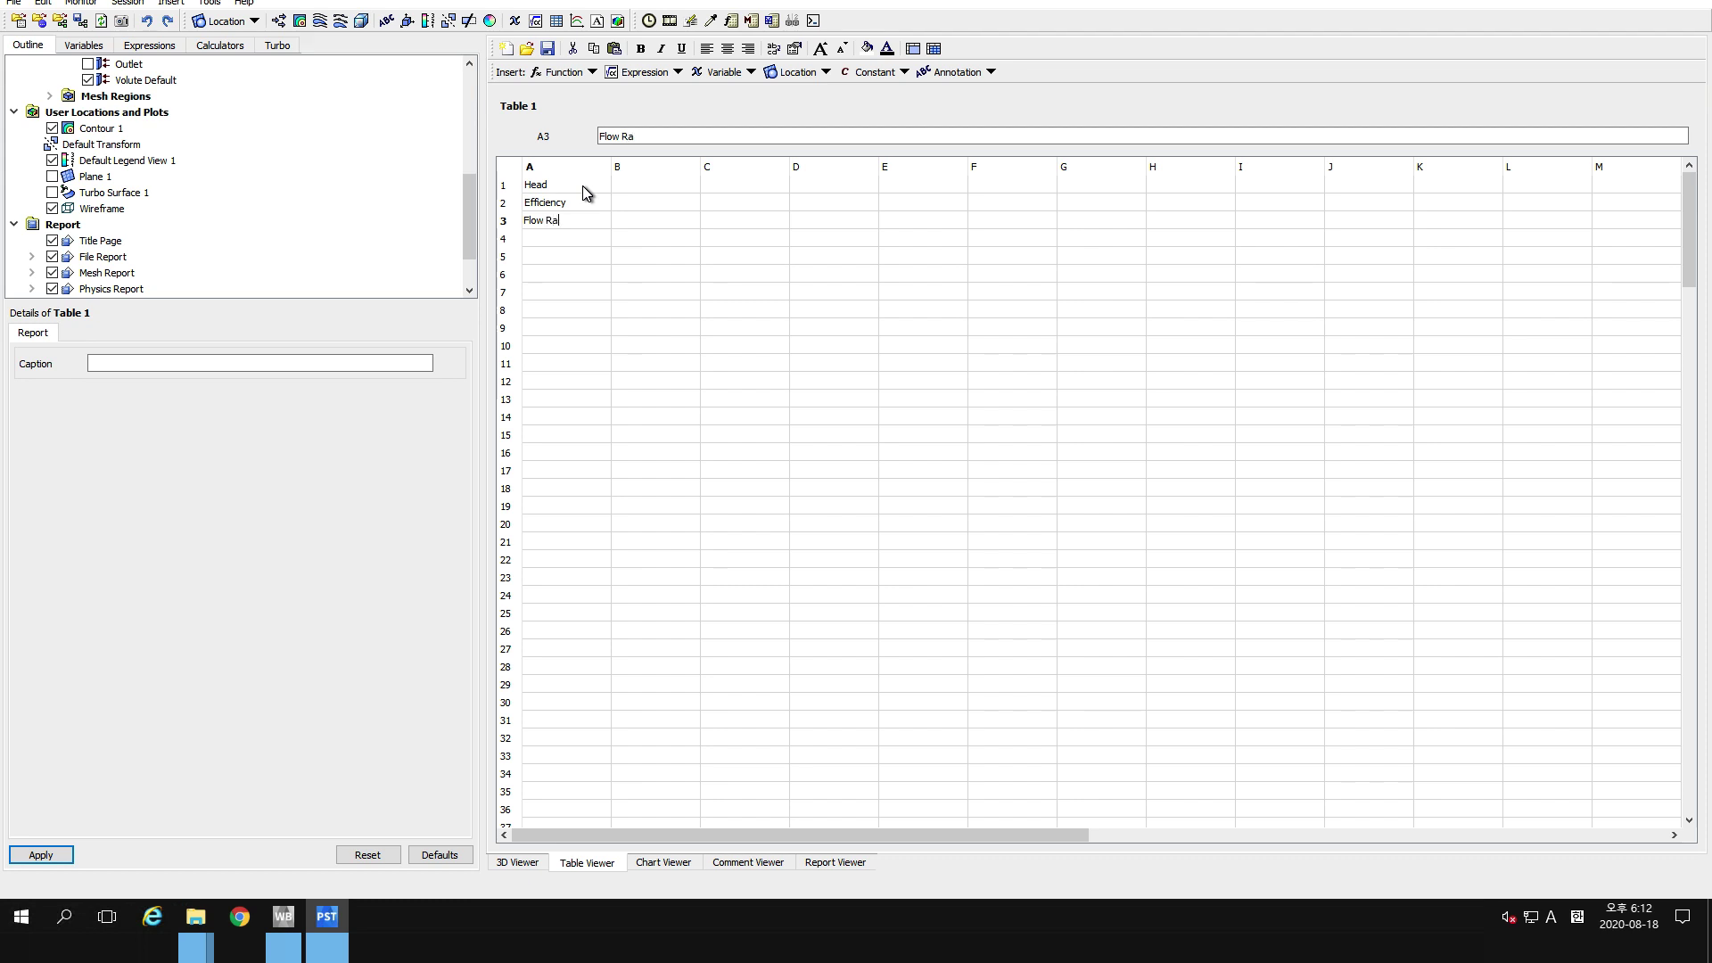
key("Return")
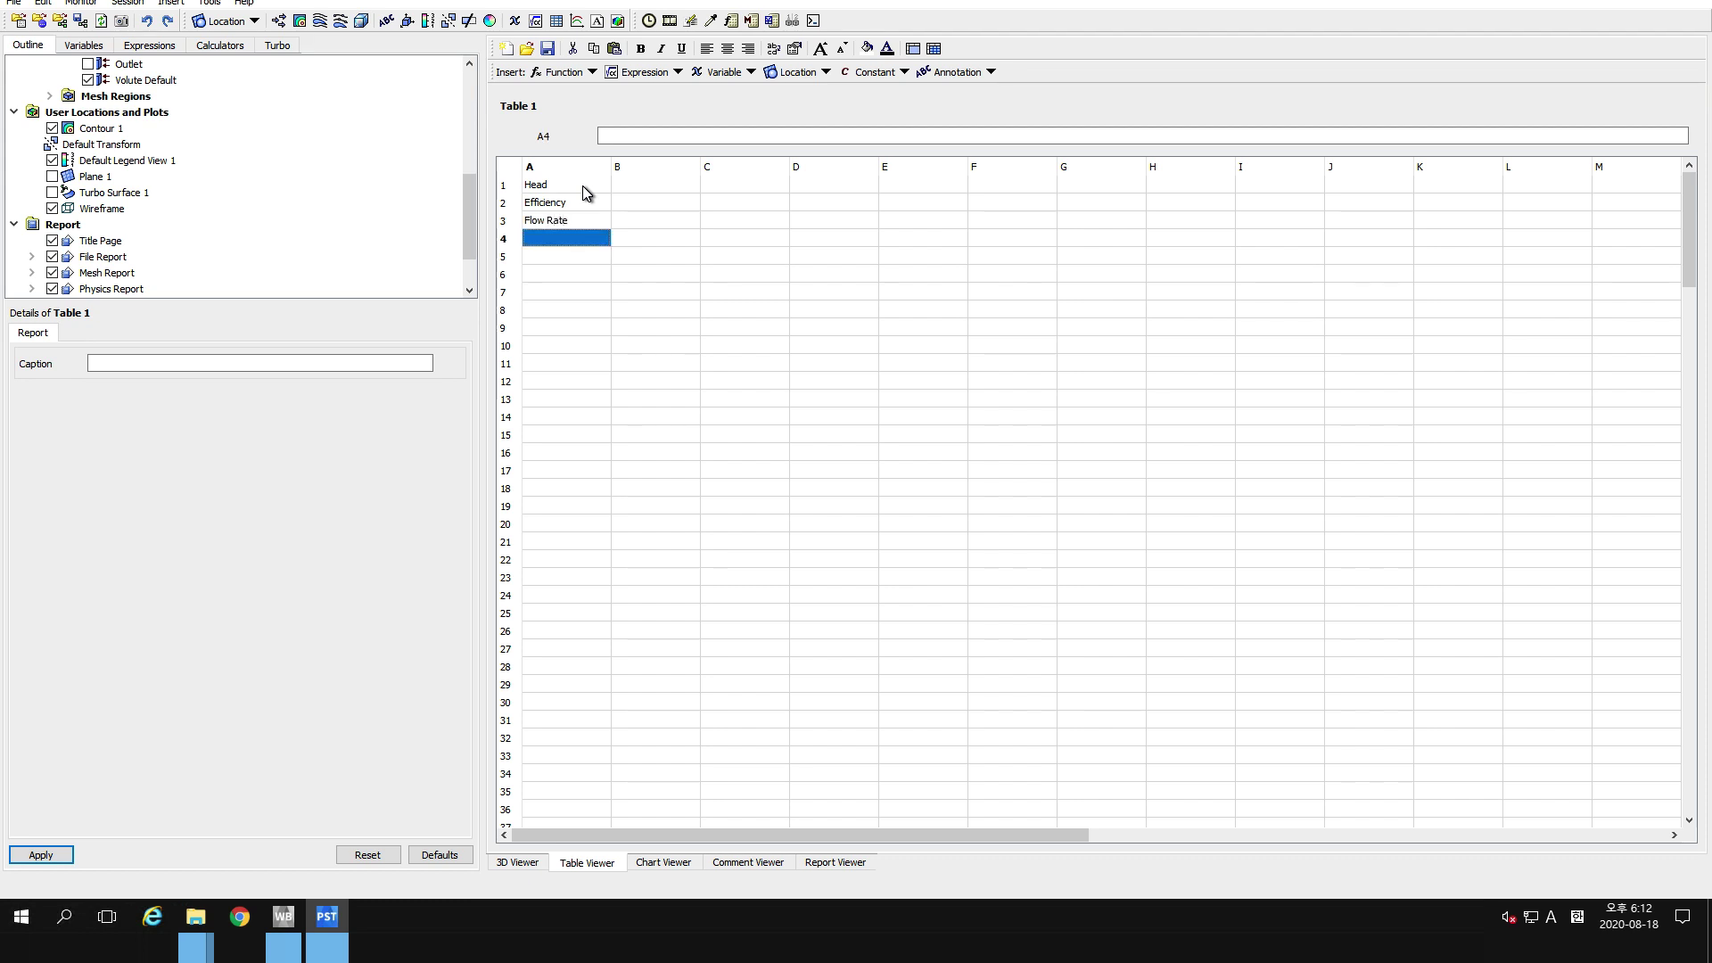
type("Shaft Power")
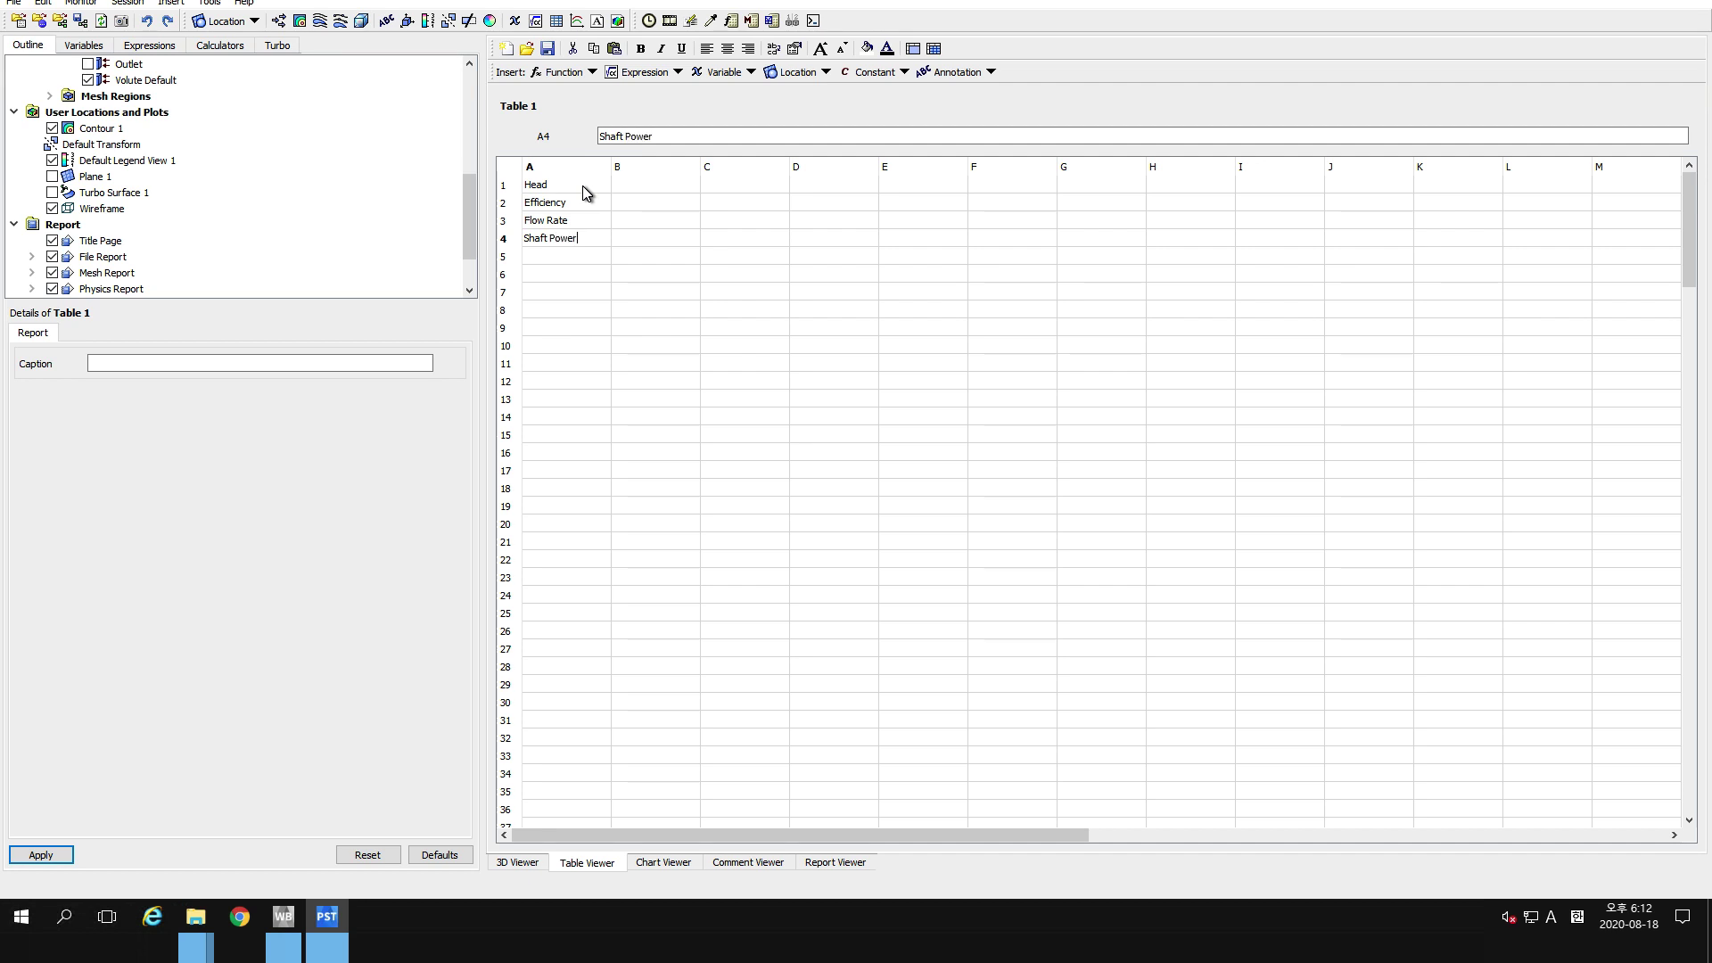
key("Return")
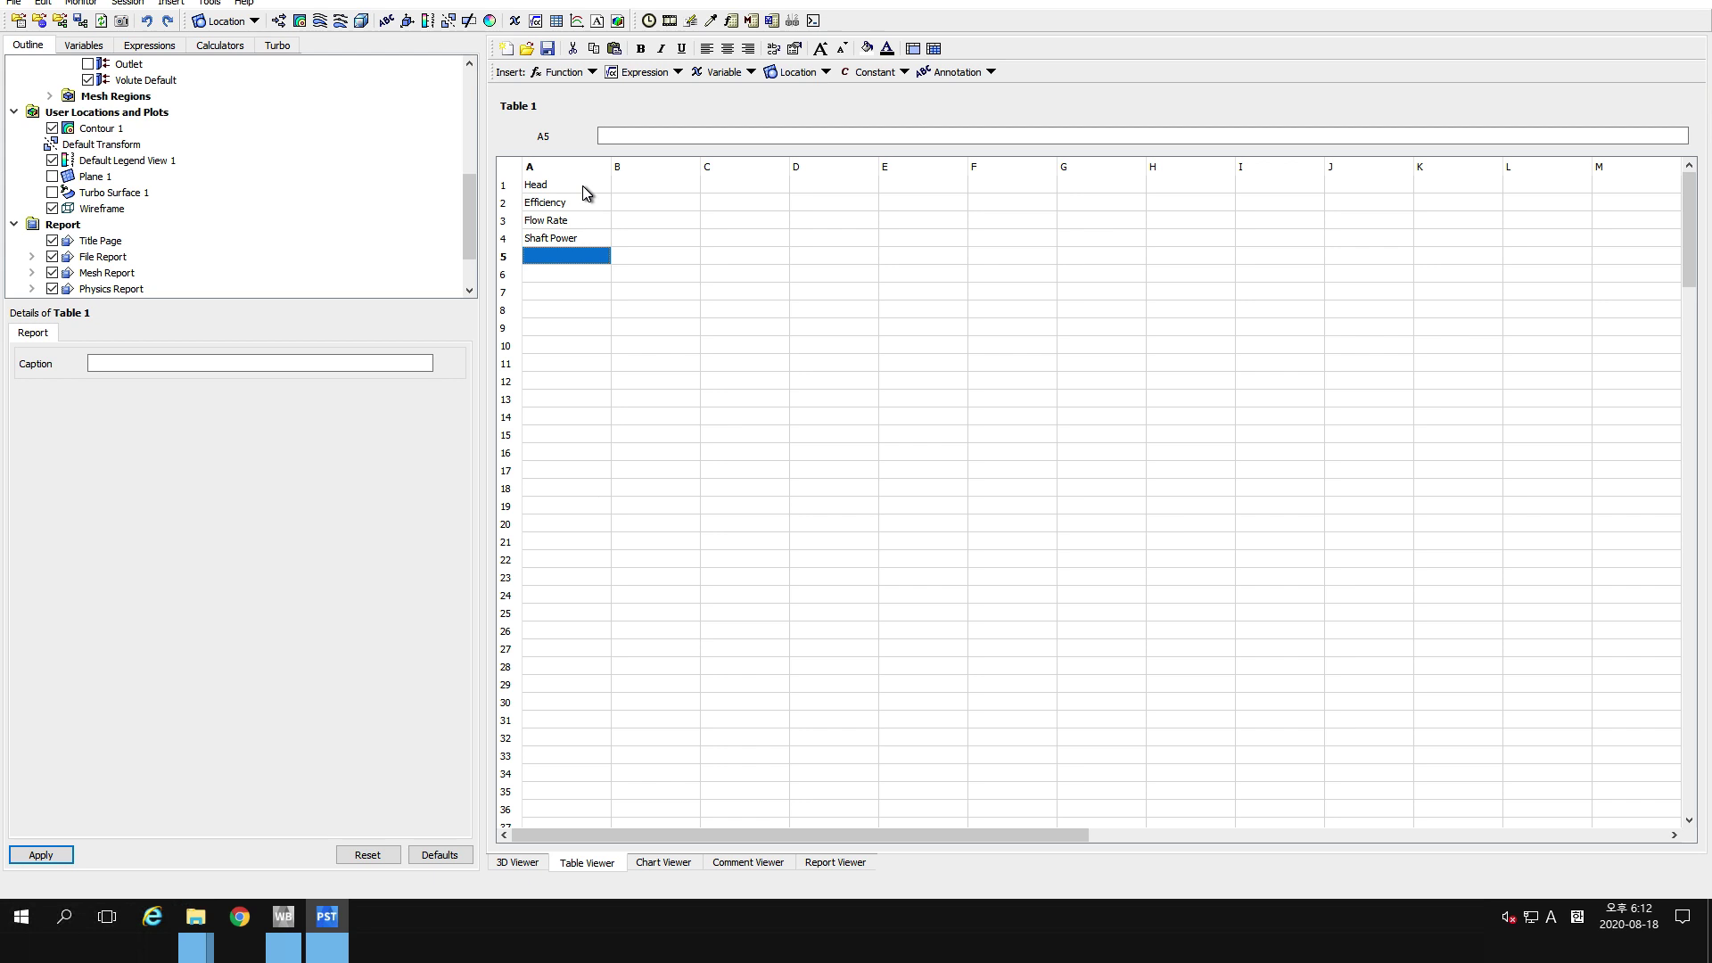
type("Hyd")
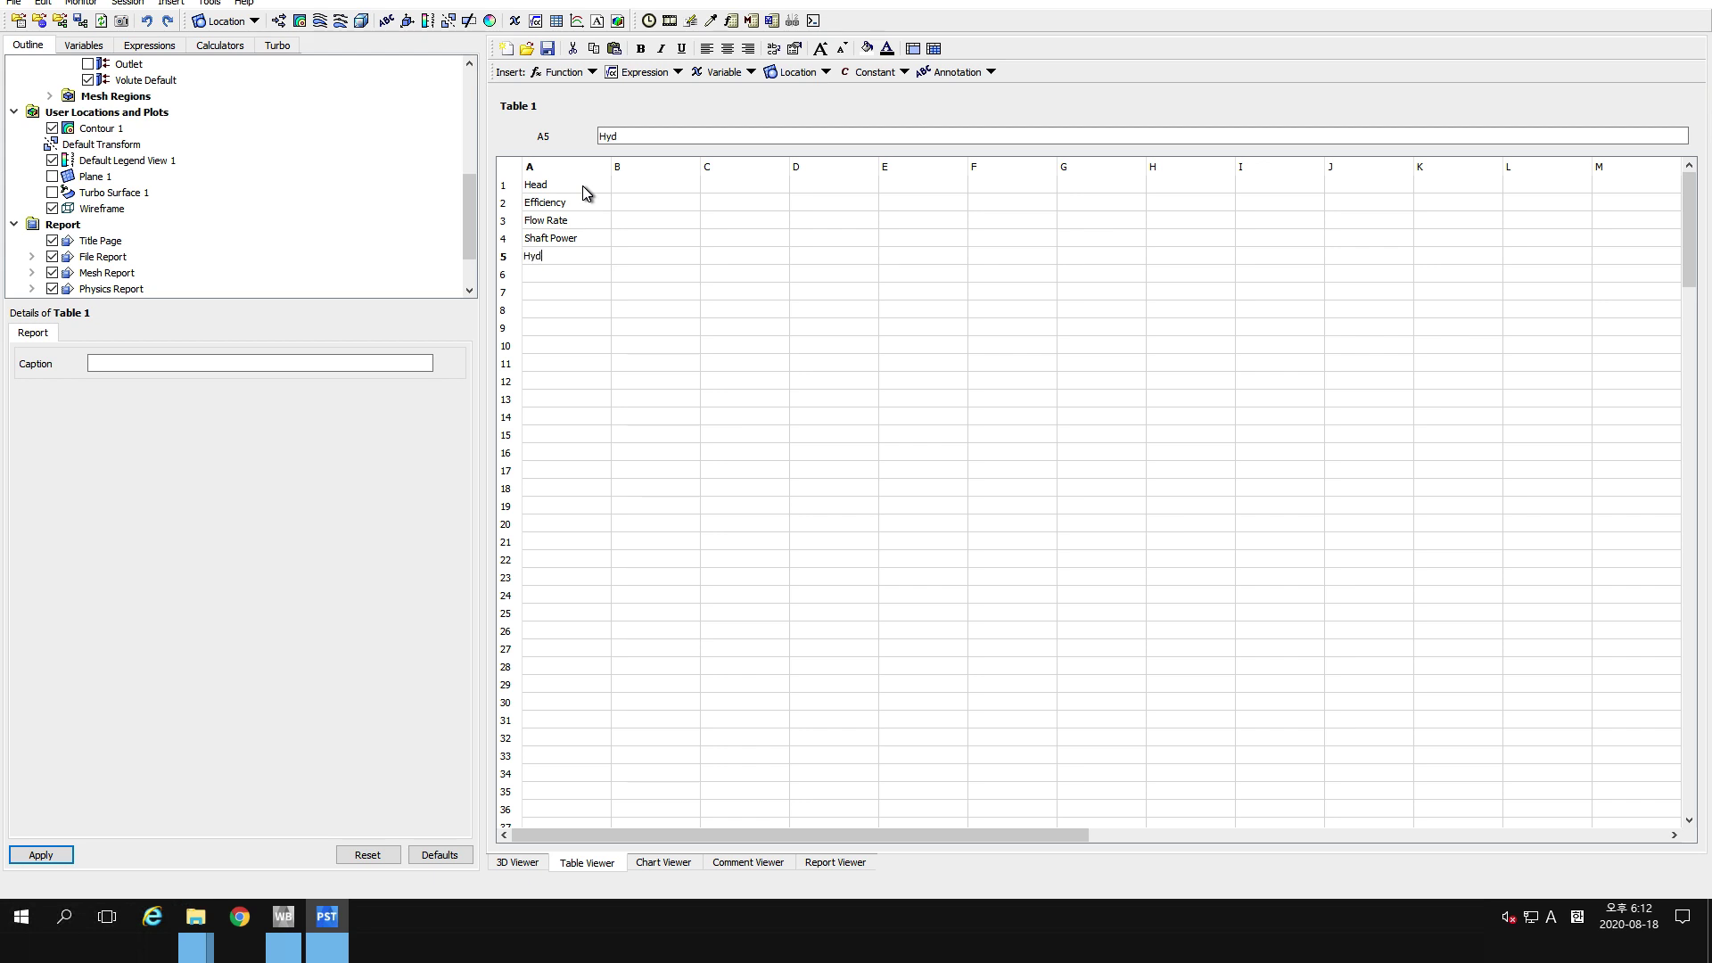
type("ro Power")
key("Return")
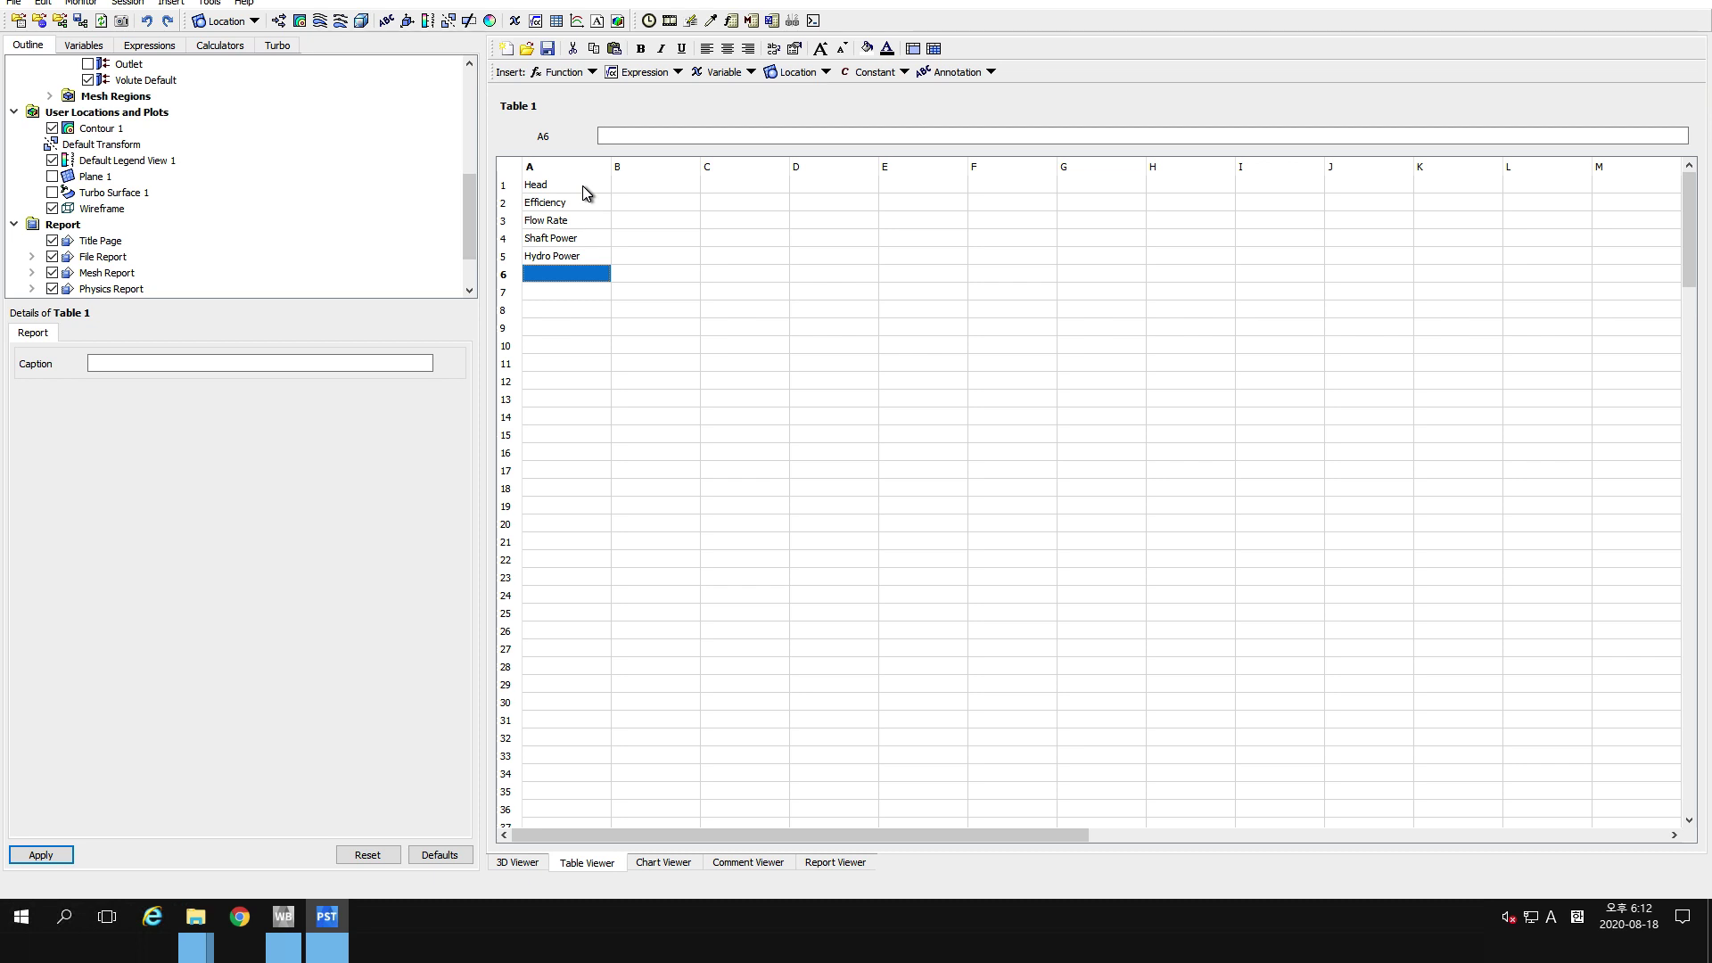
type("Torque")
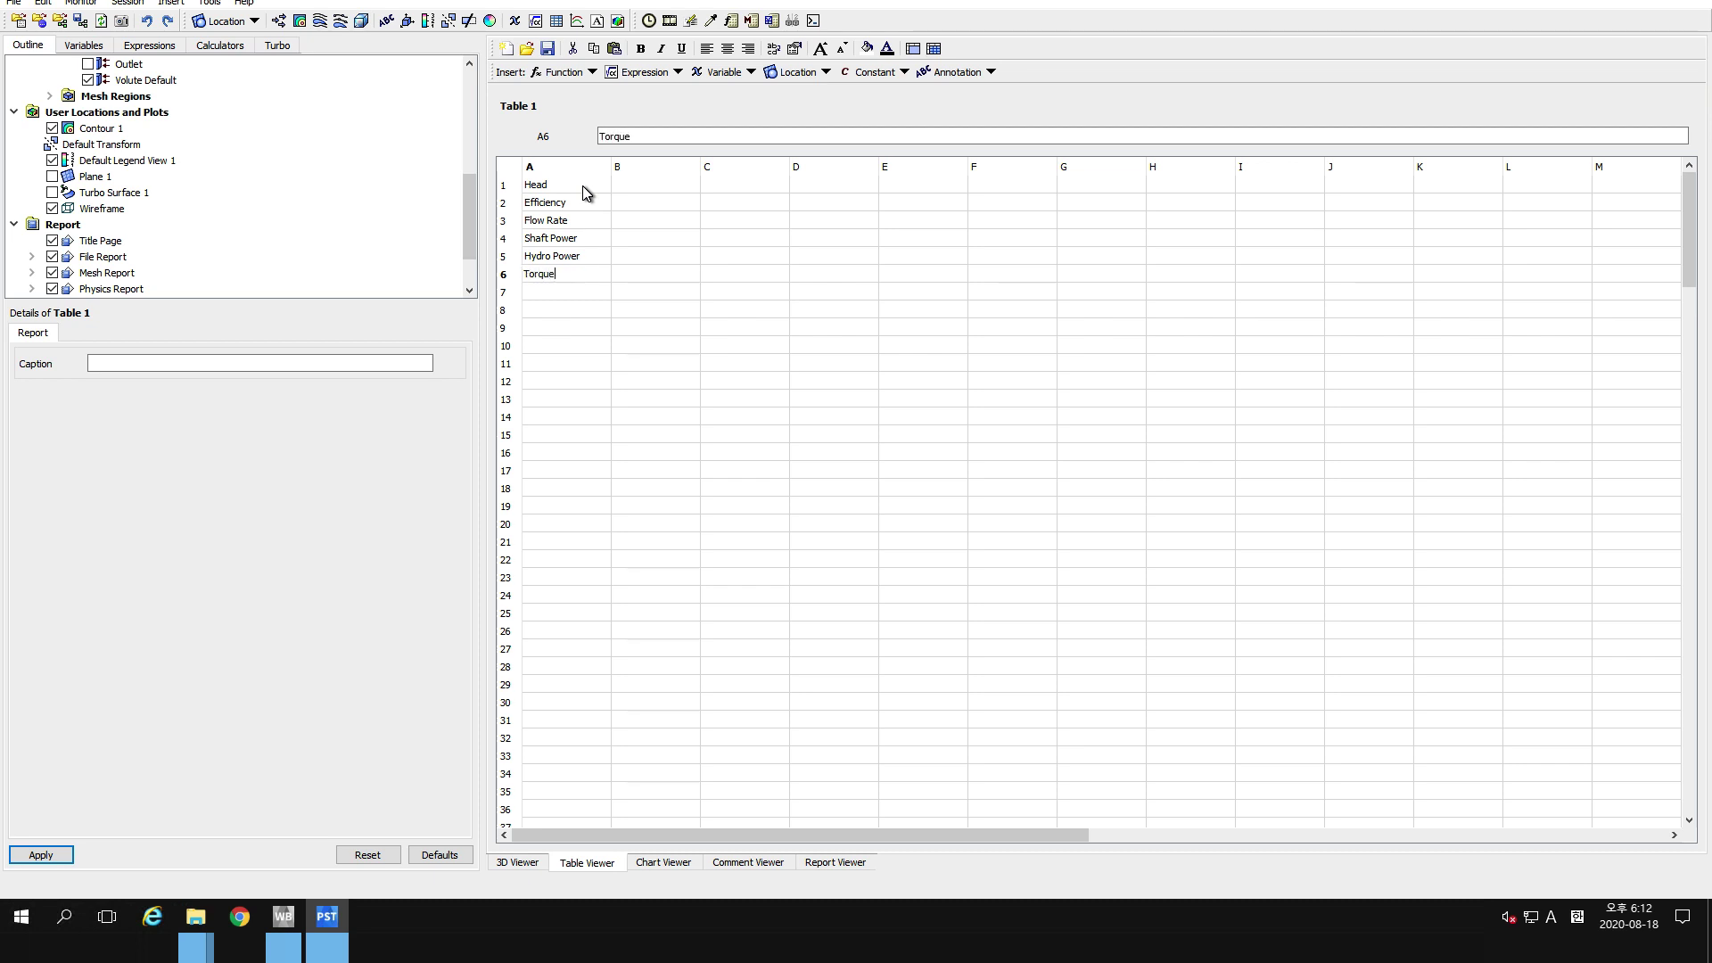
key("Return")
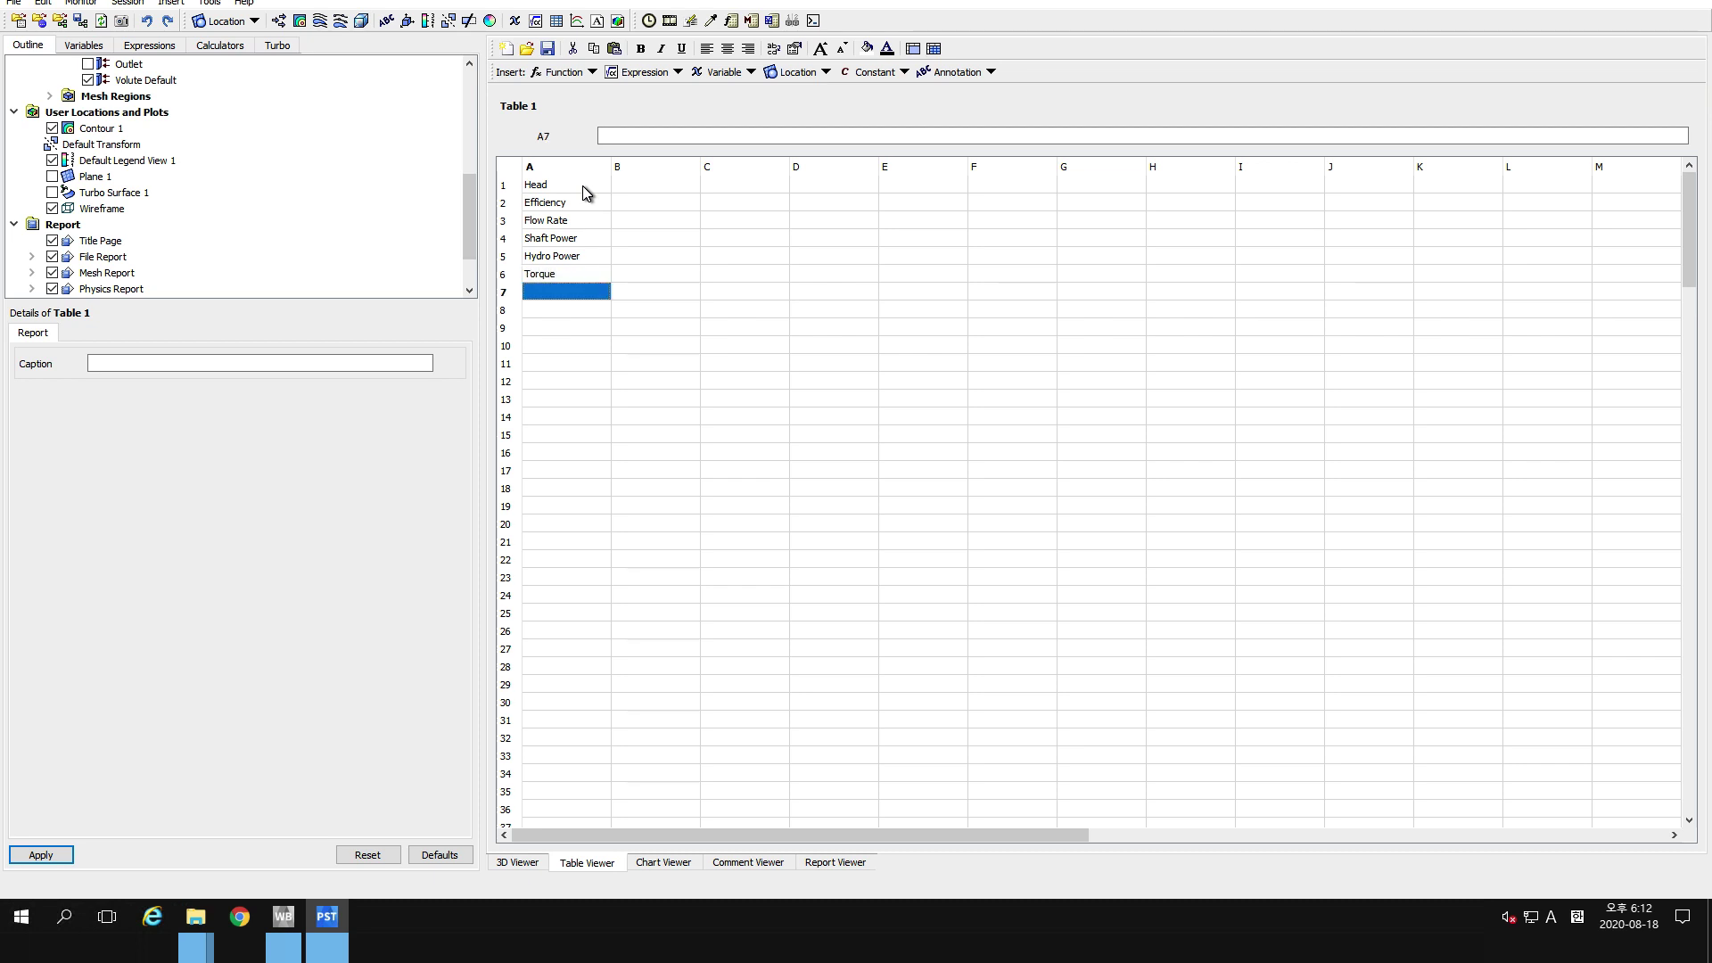
Fill cell B1 beside Head with a formula that references the head expression.
left_click(646, 186)
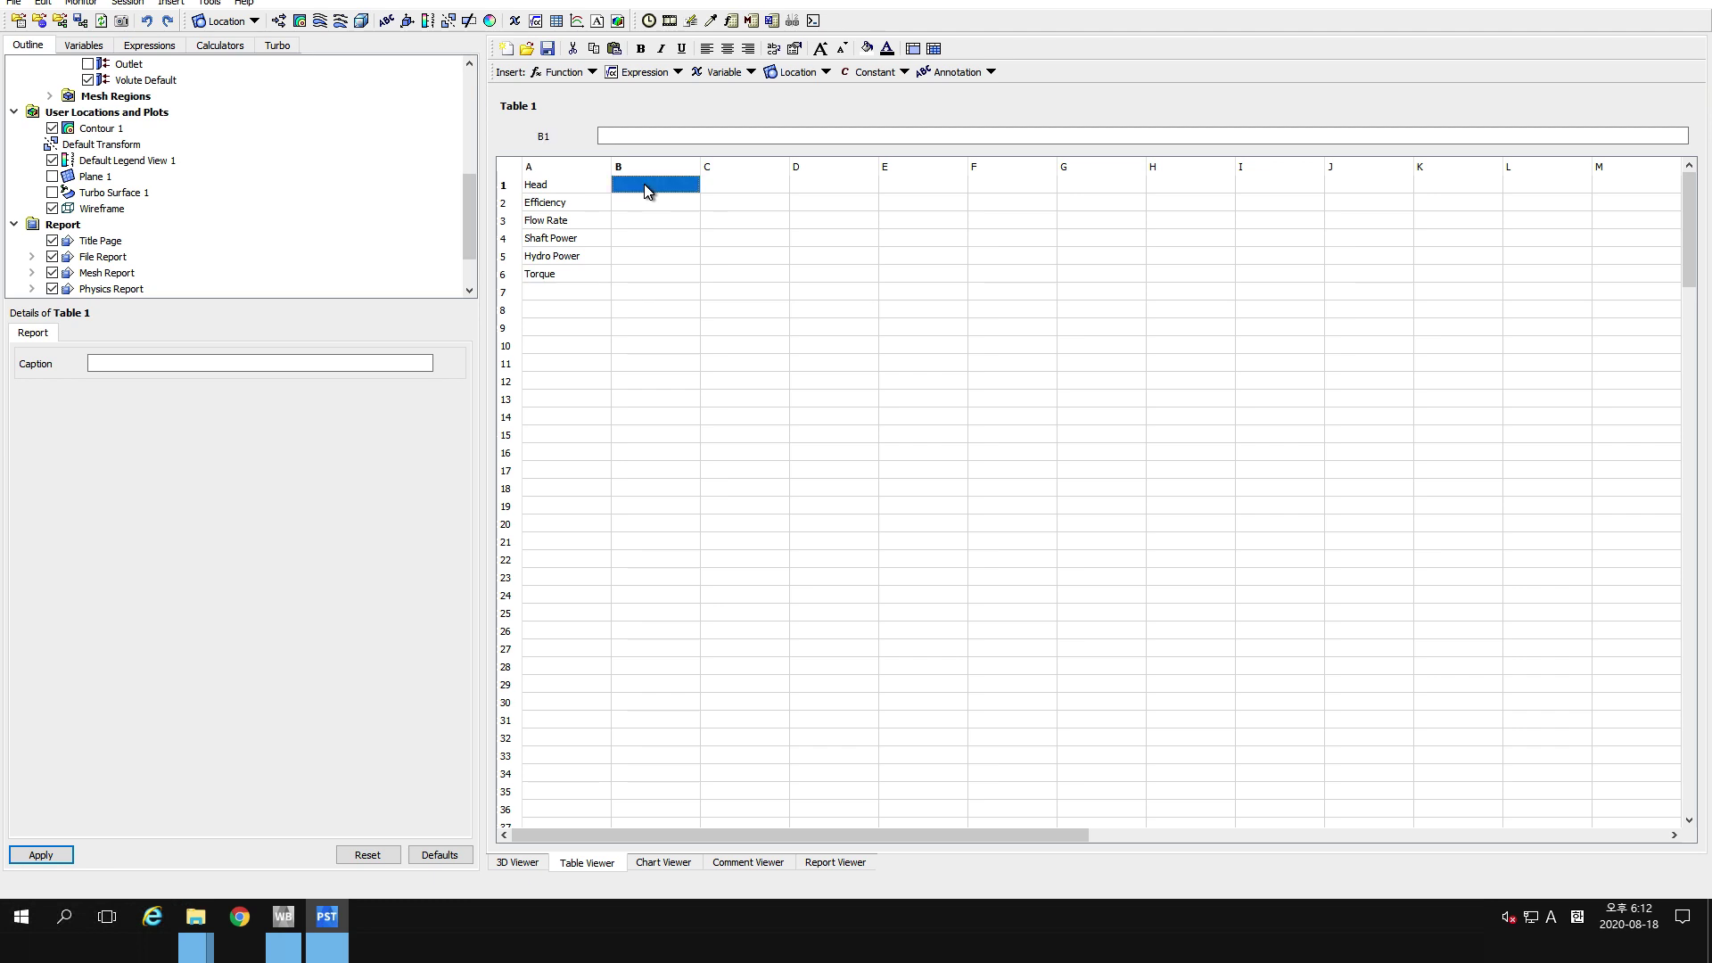
type("=")
right_click(647, 186)
mouse_move(705, 217)
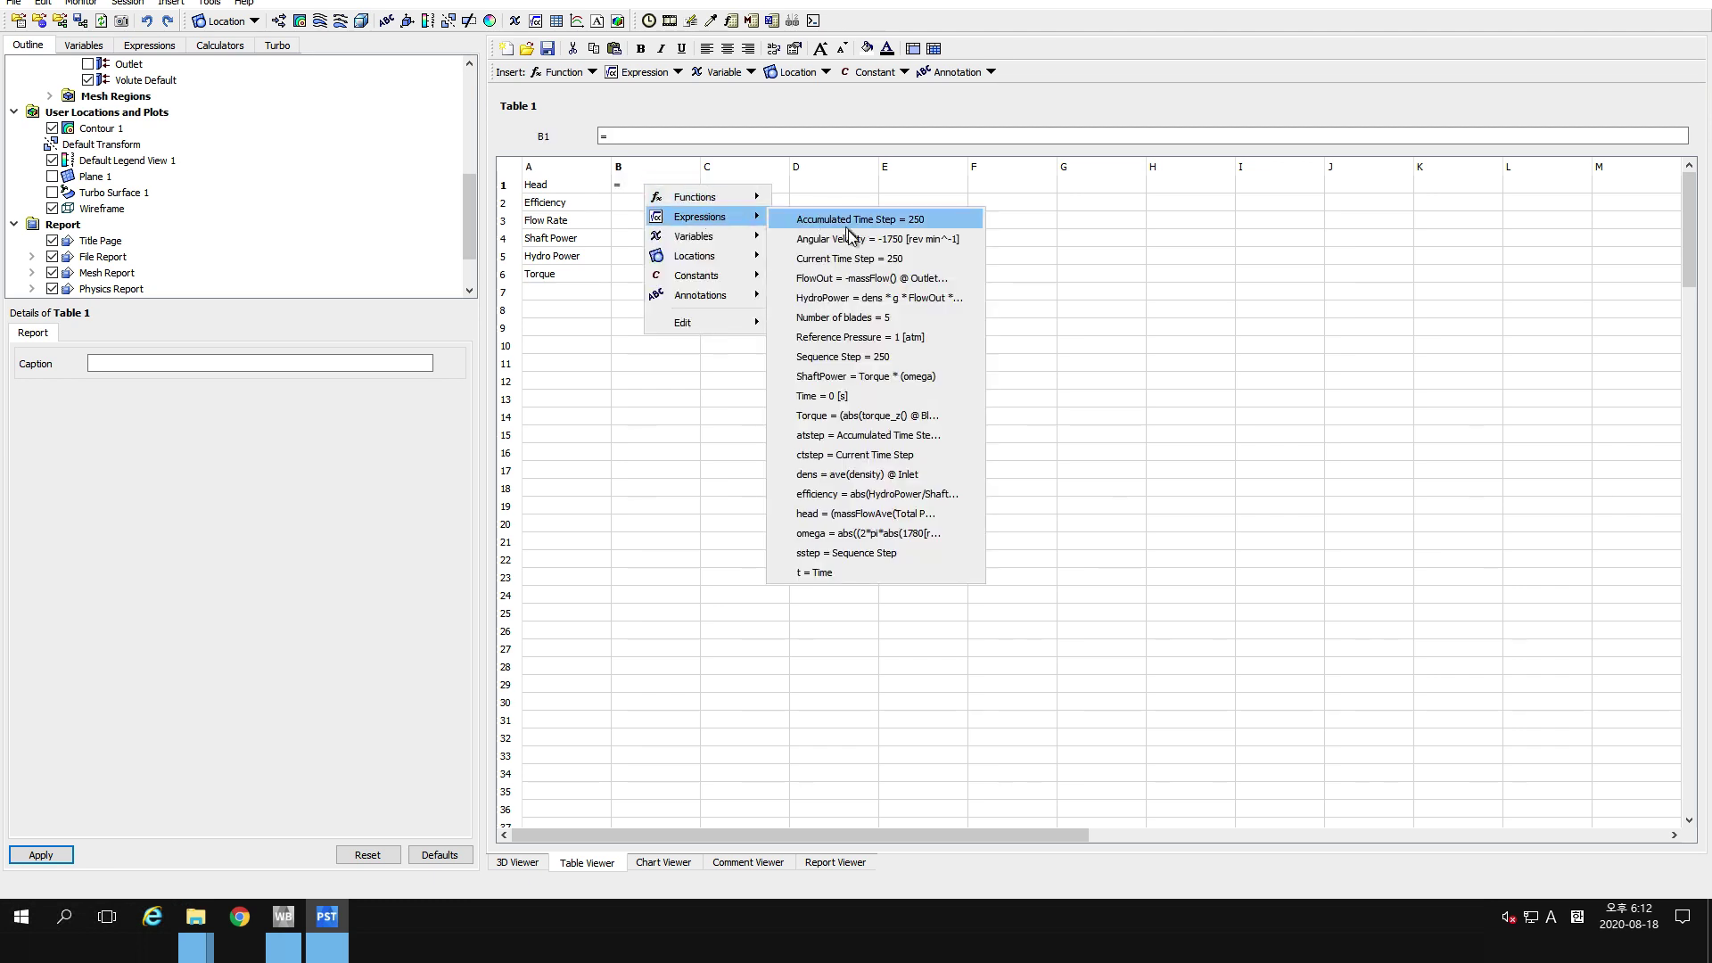
left_click(839, 516)
Fill cell B2 beside Efficiency with a formula that references the efficiency expression.
left_click(630, 204)
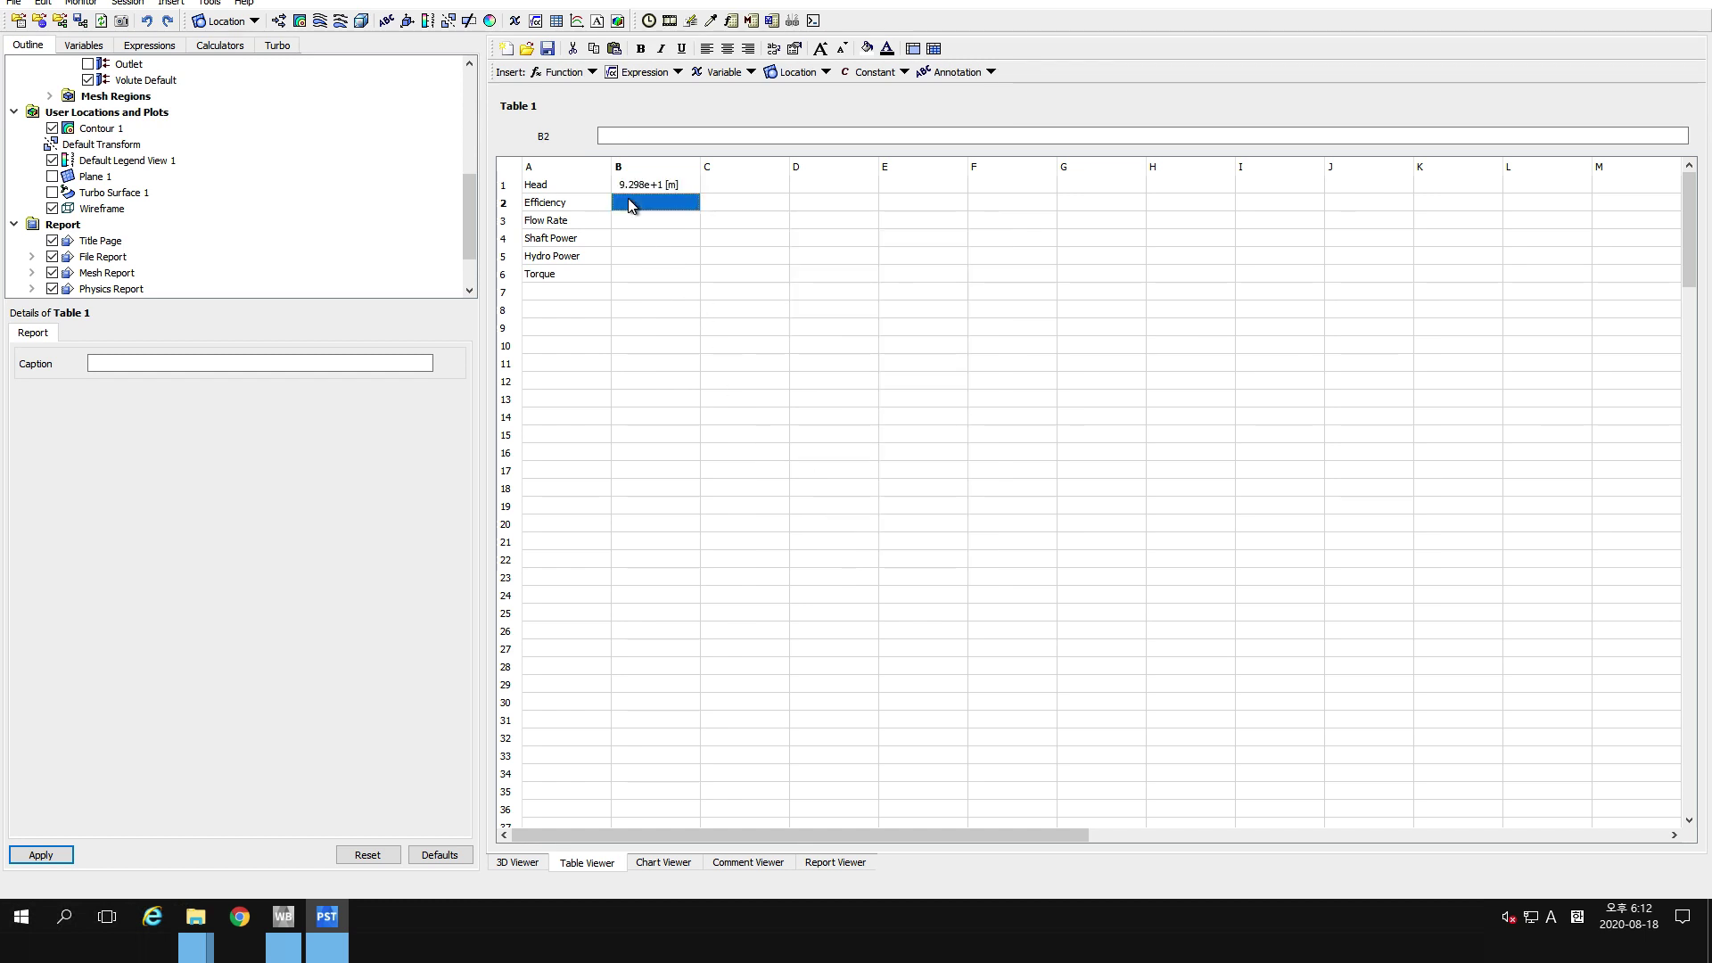
type("=")
right_click(631, 204)
mouse_move(700, 234)
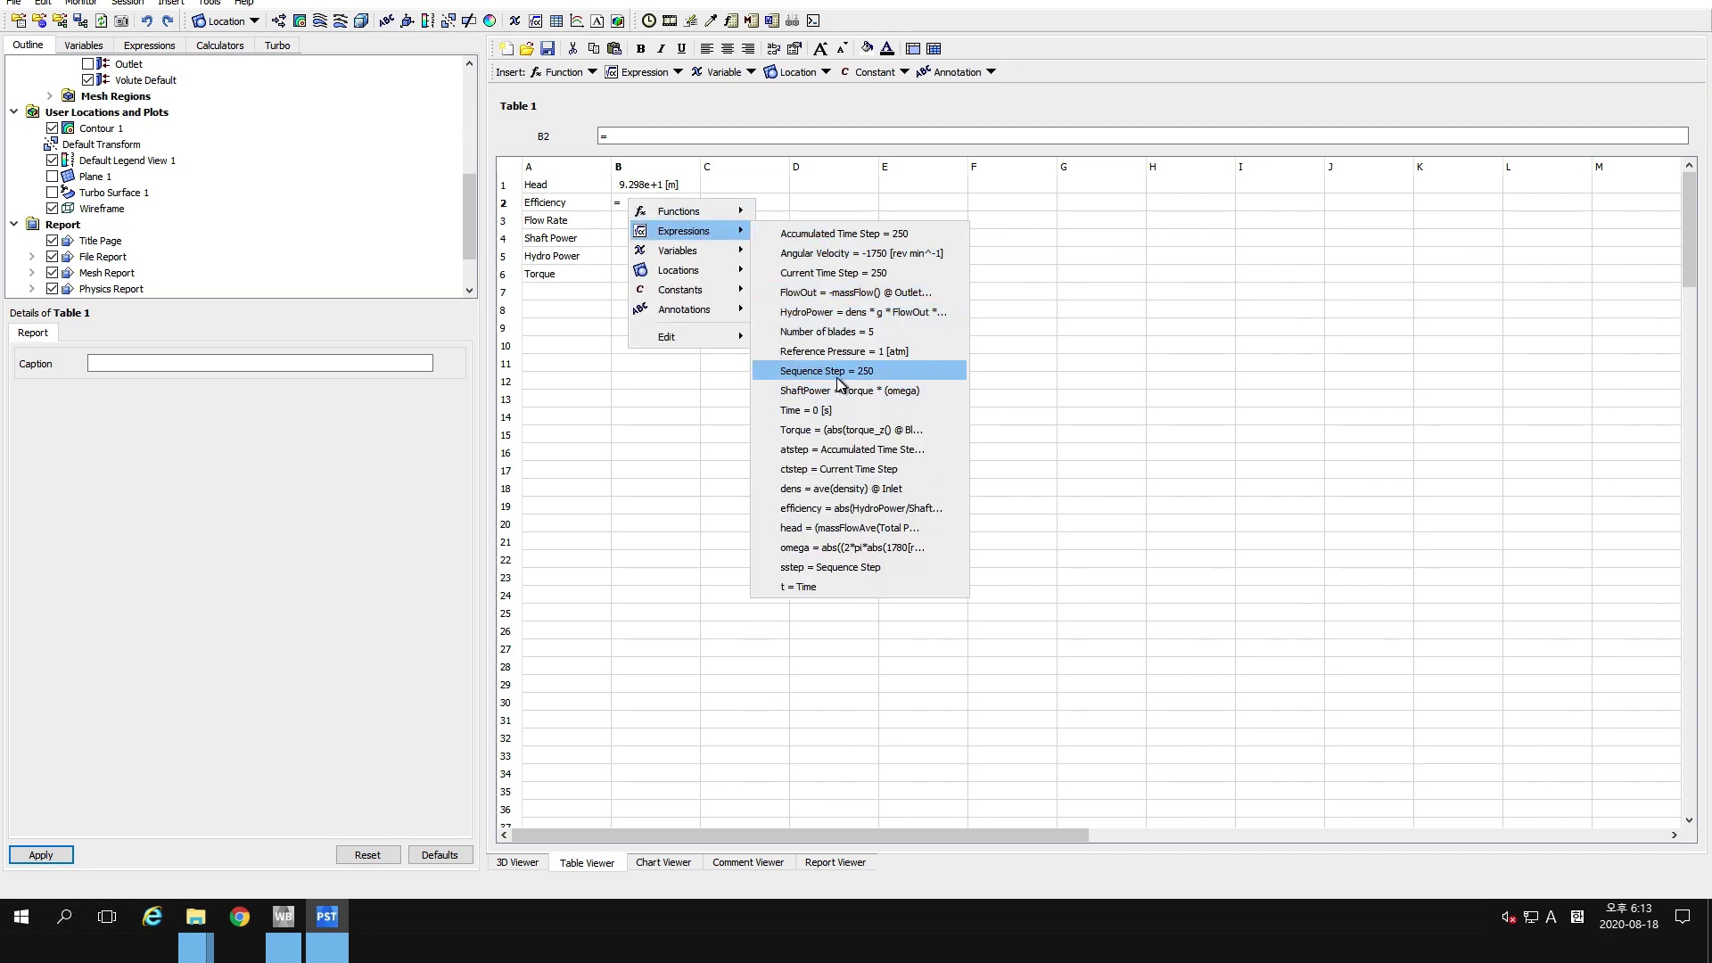
left_click(839, 509)
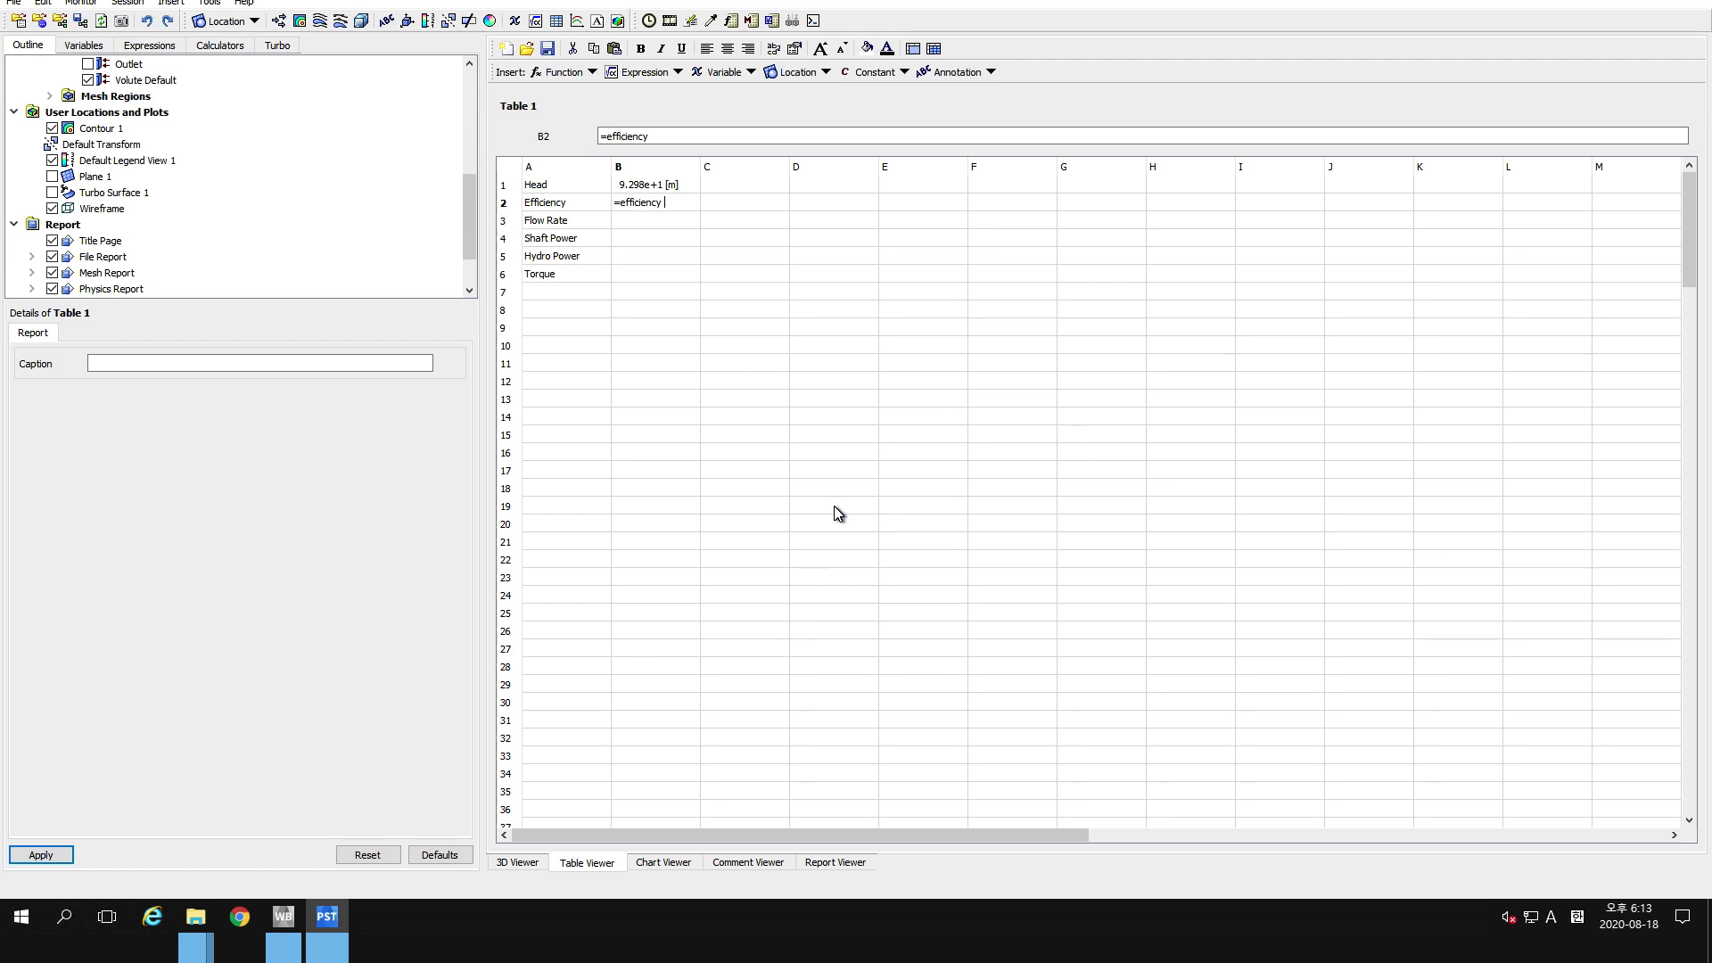
key("Return")
Fill cell B3 beside Flow Rate with a formula that references the FlowOut expression.
type("=")
right_click(633, 229)
mouse_move(713, 255)
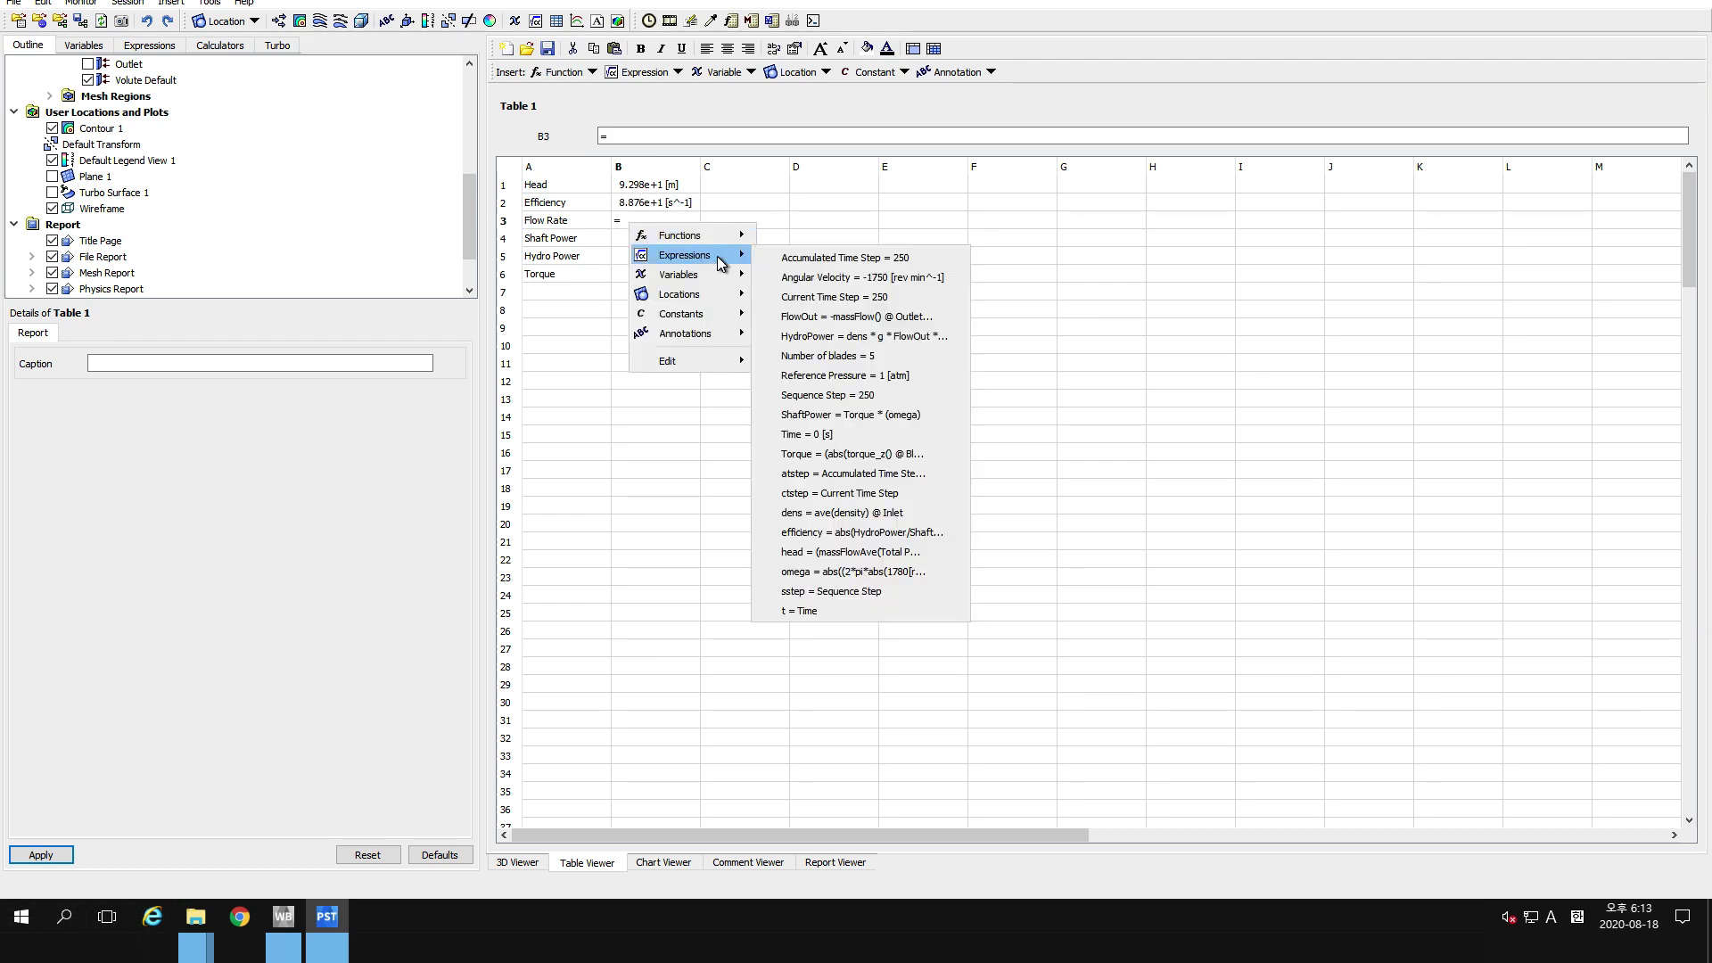
left_click(845, 319)
key("Return")
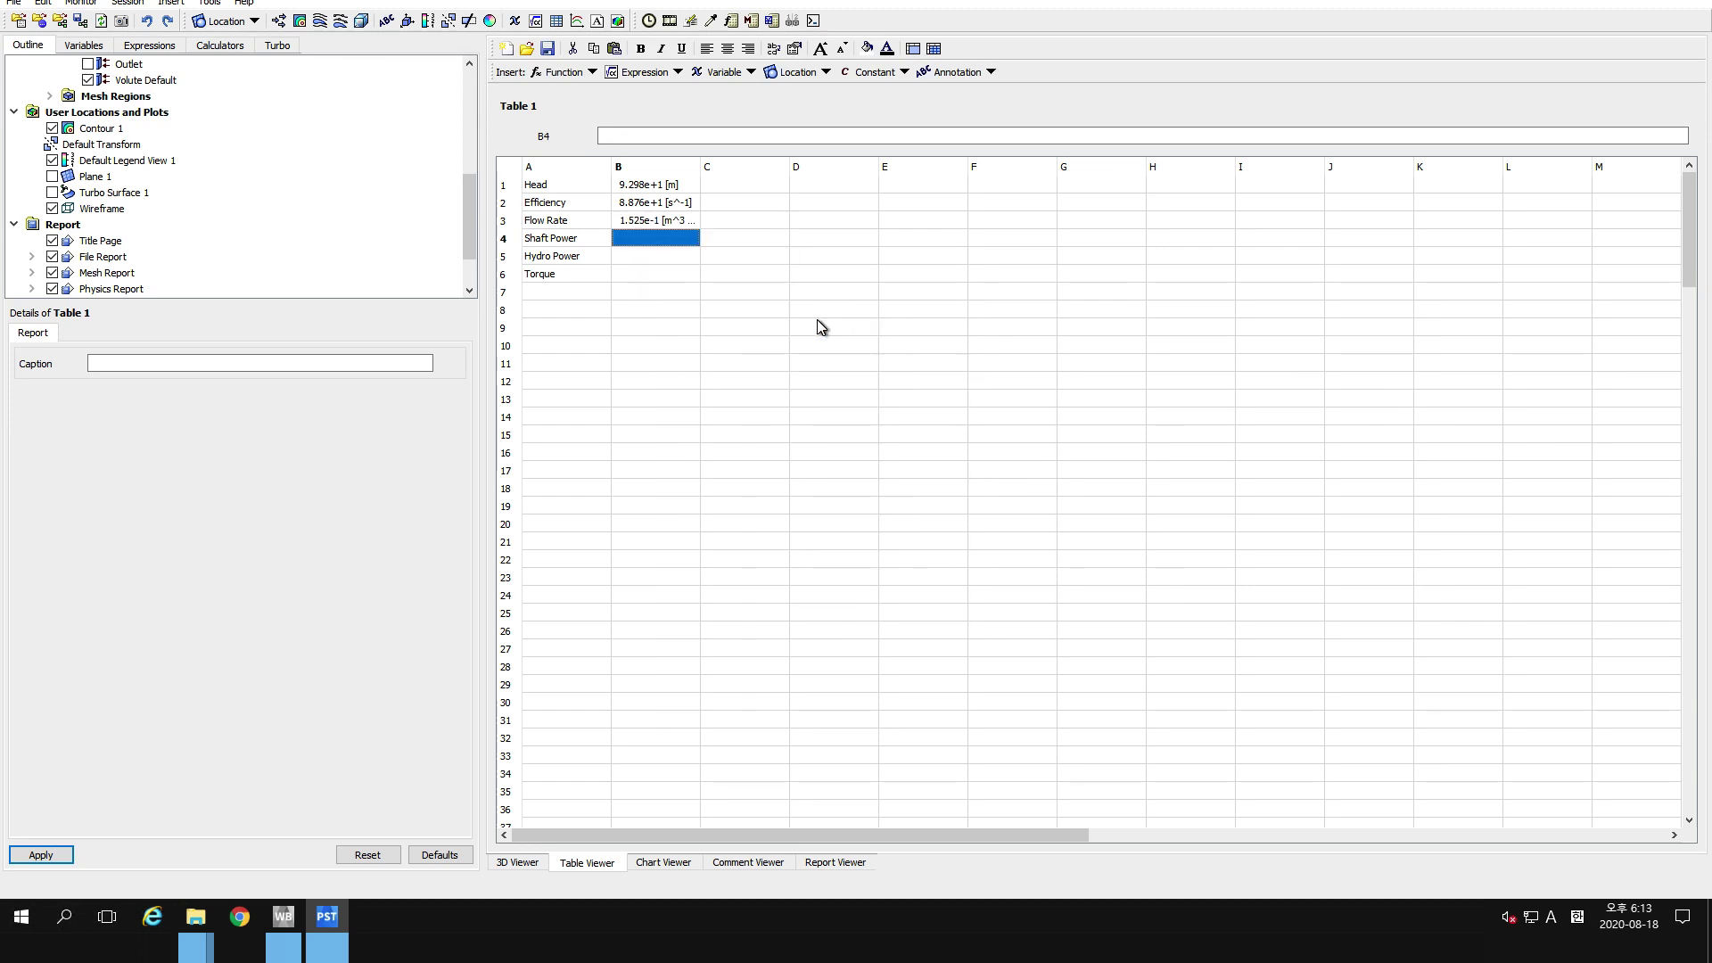
Fill cell B4 beside Shaft Power with a formula that references the ShaftPower expression.
type("=")
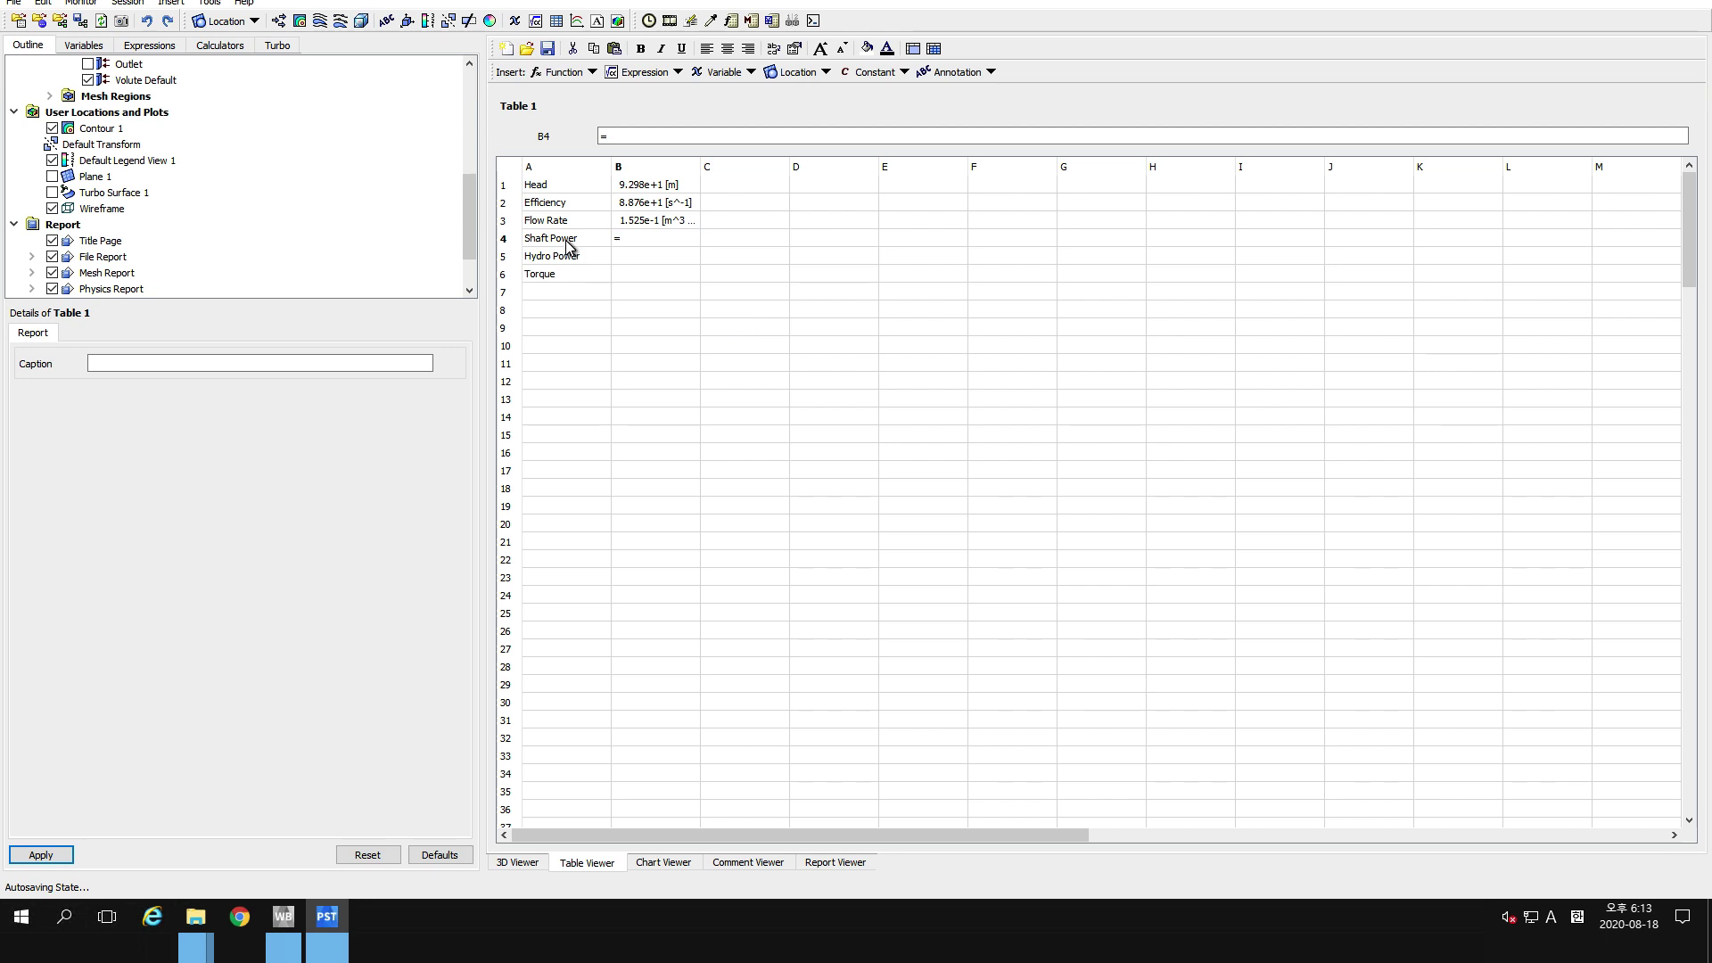
right_click(640, 236)
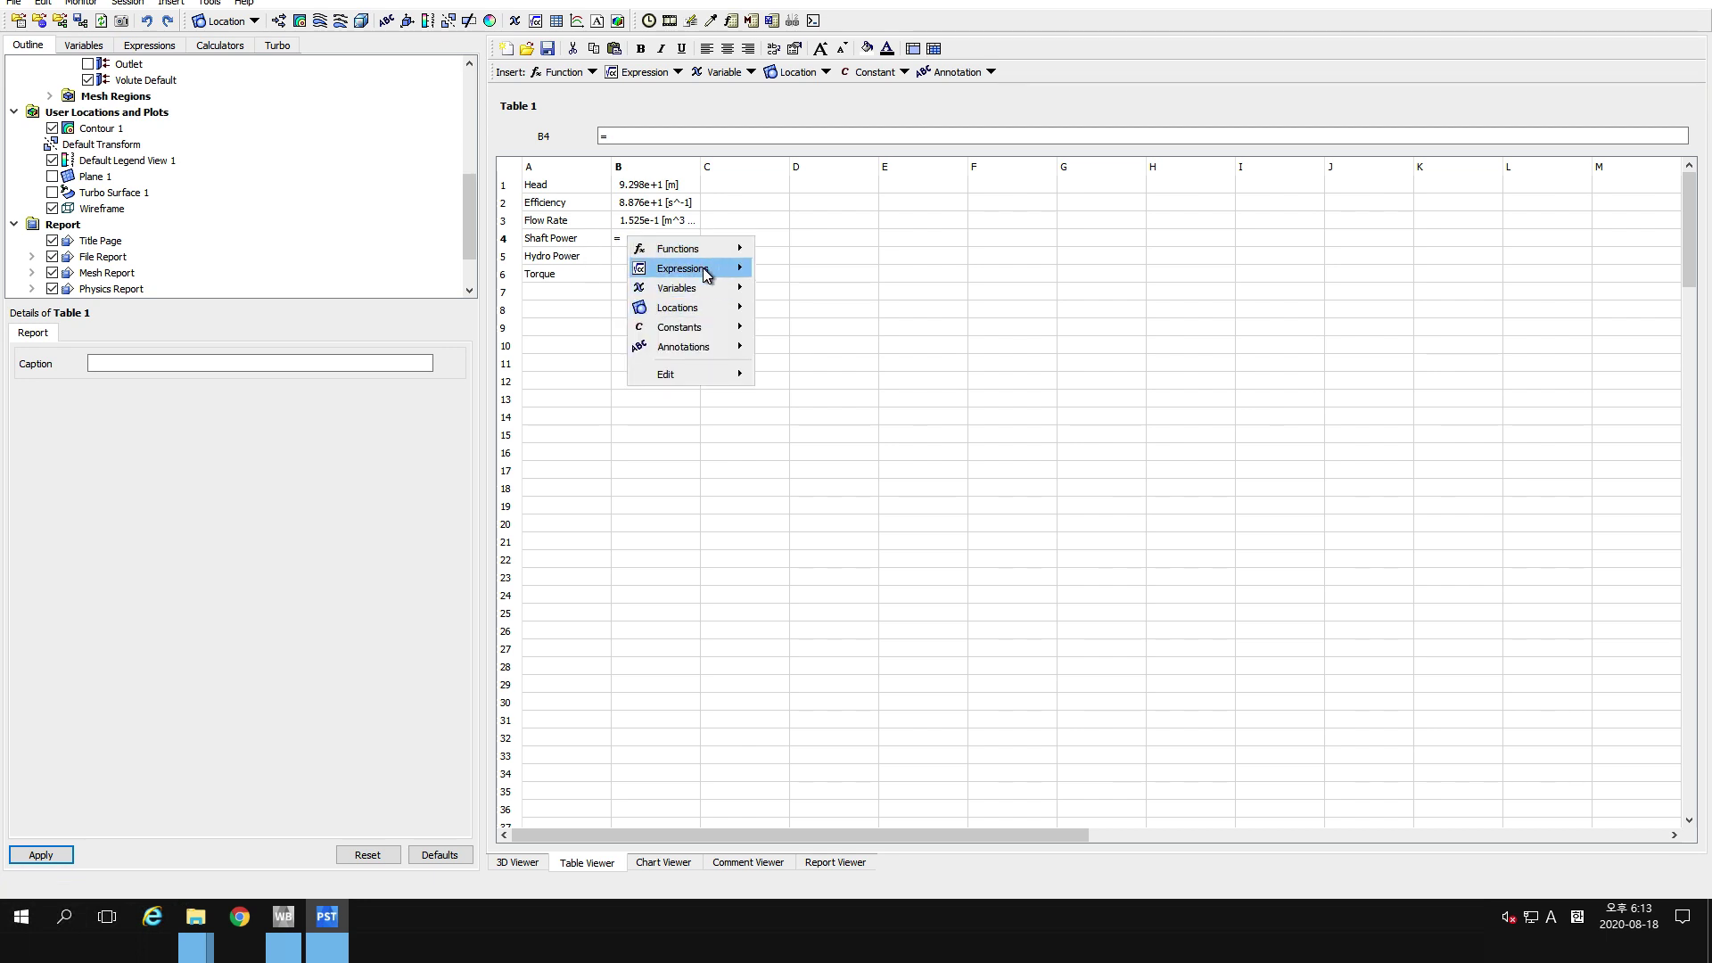
mouse_move(703, 268)
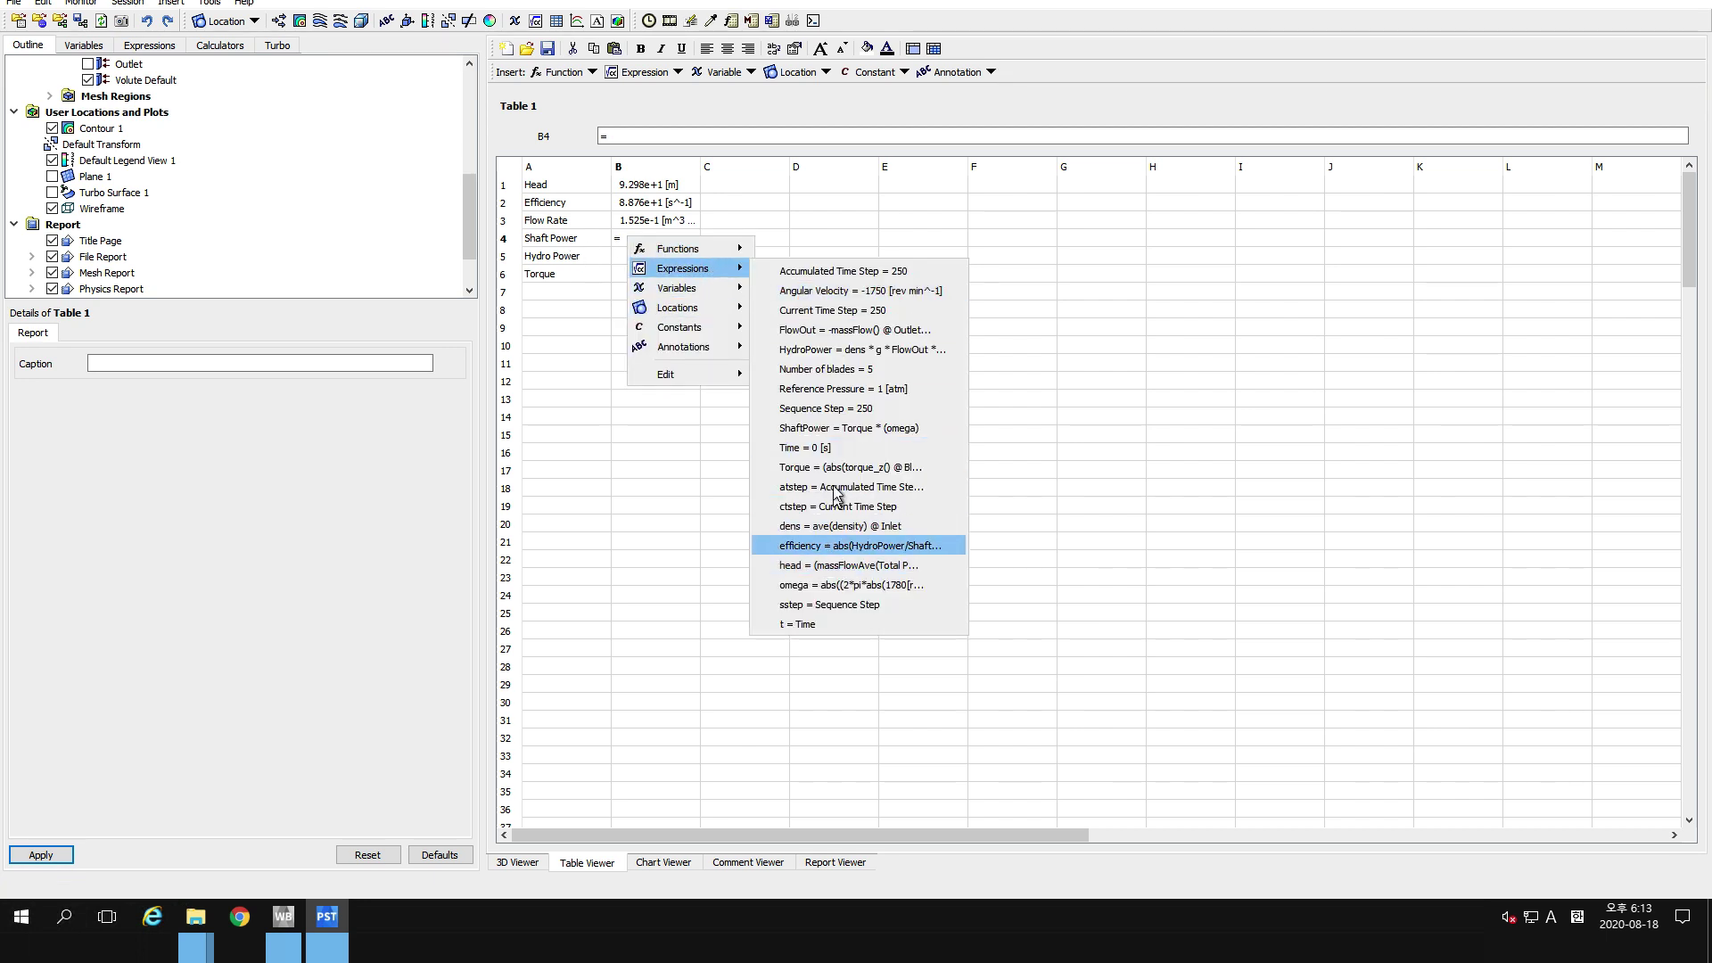
left_click(829, 428)
key("Return")
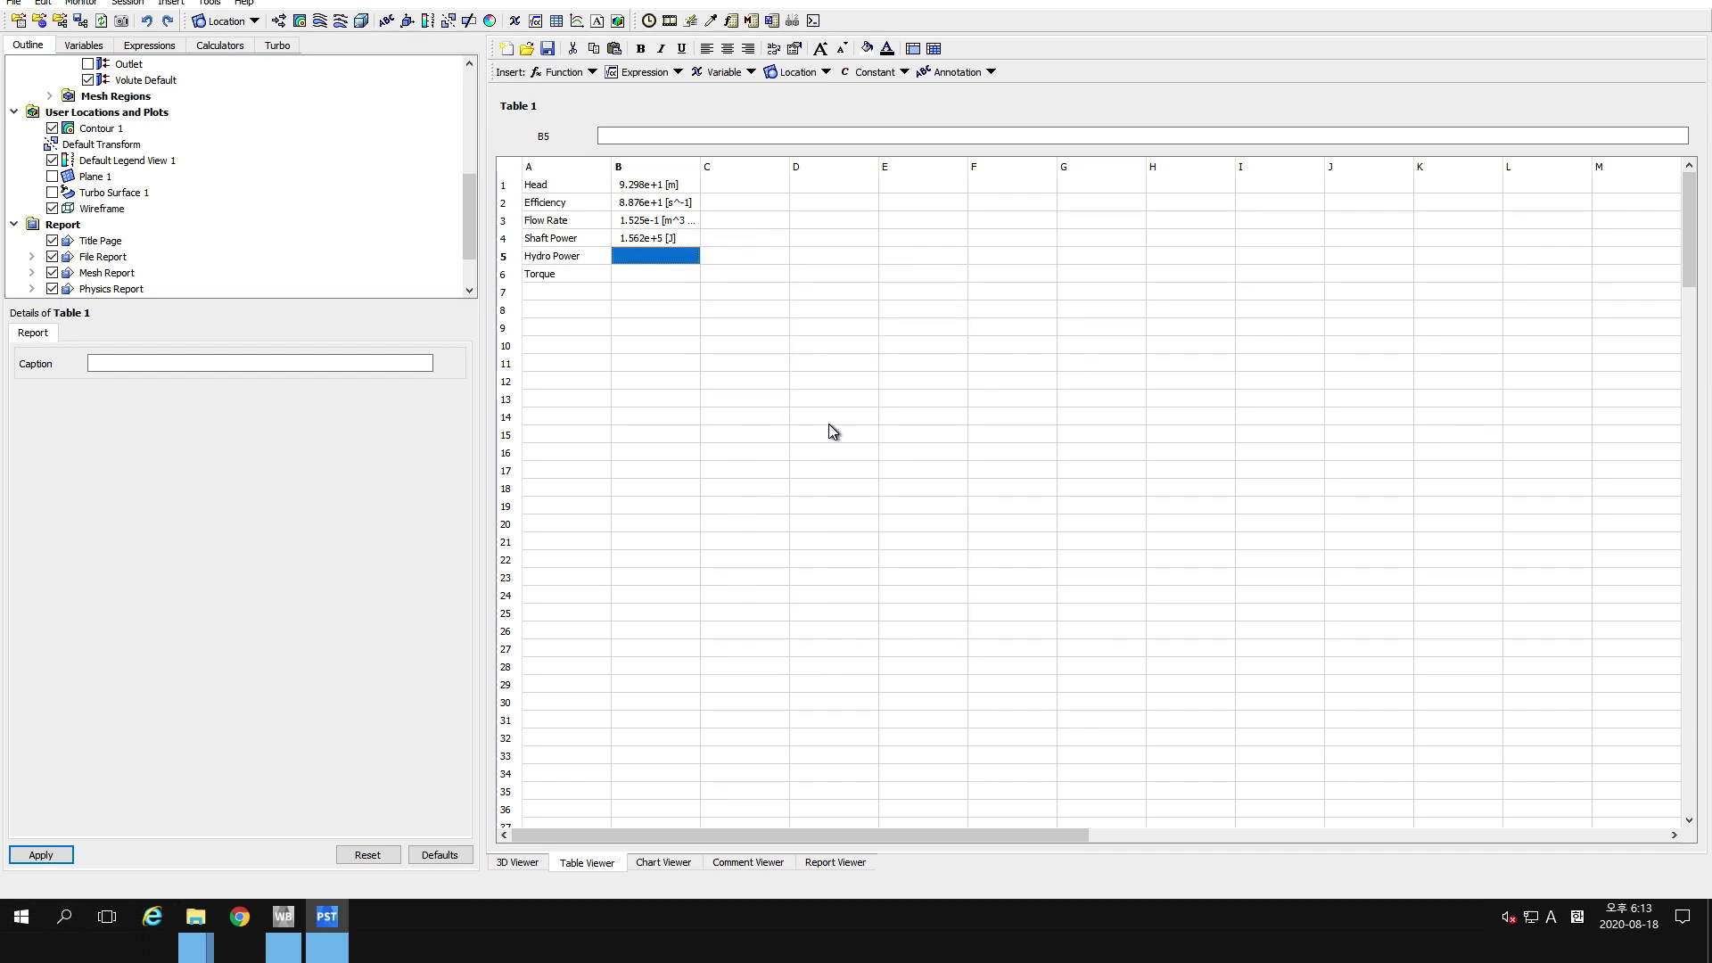
Fill cell B5 beside Hydro Power with a formula that references the HydroPower expression.
type("=")
right_click(659, 255)
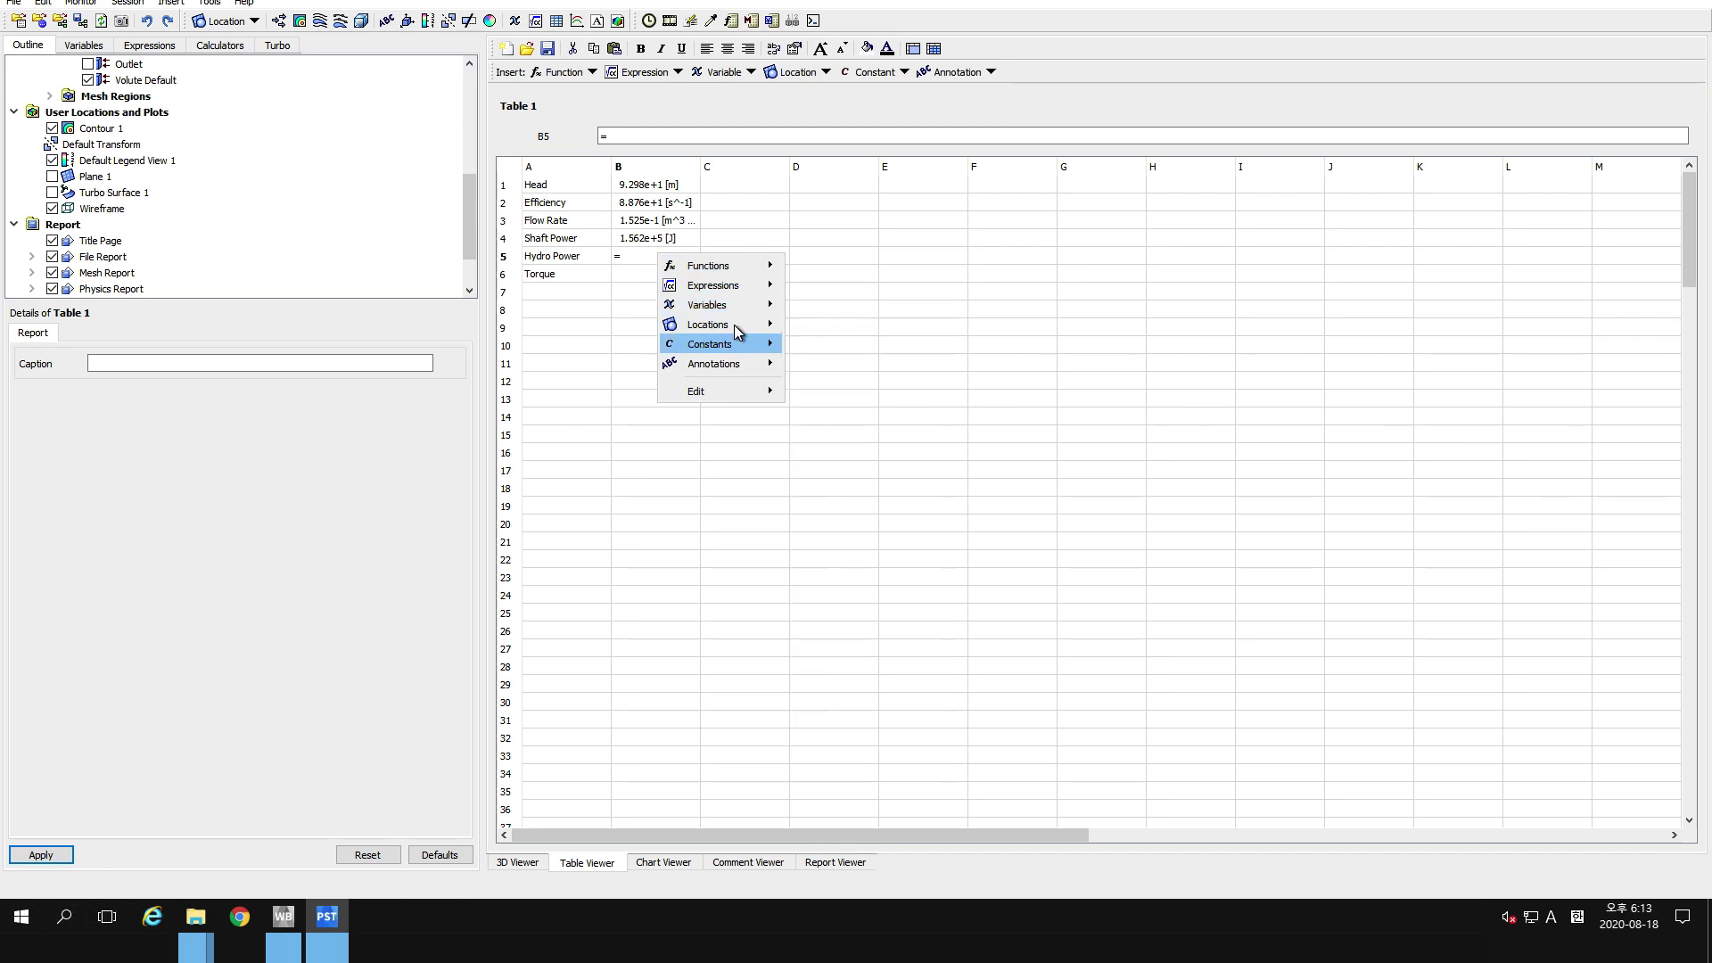
mouse_move(737, 287)
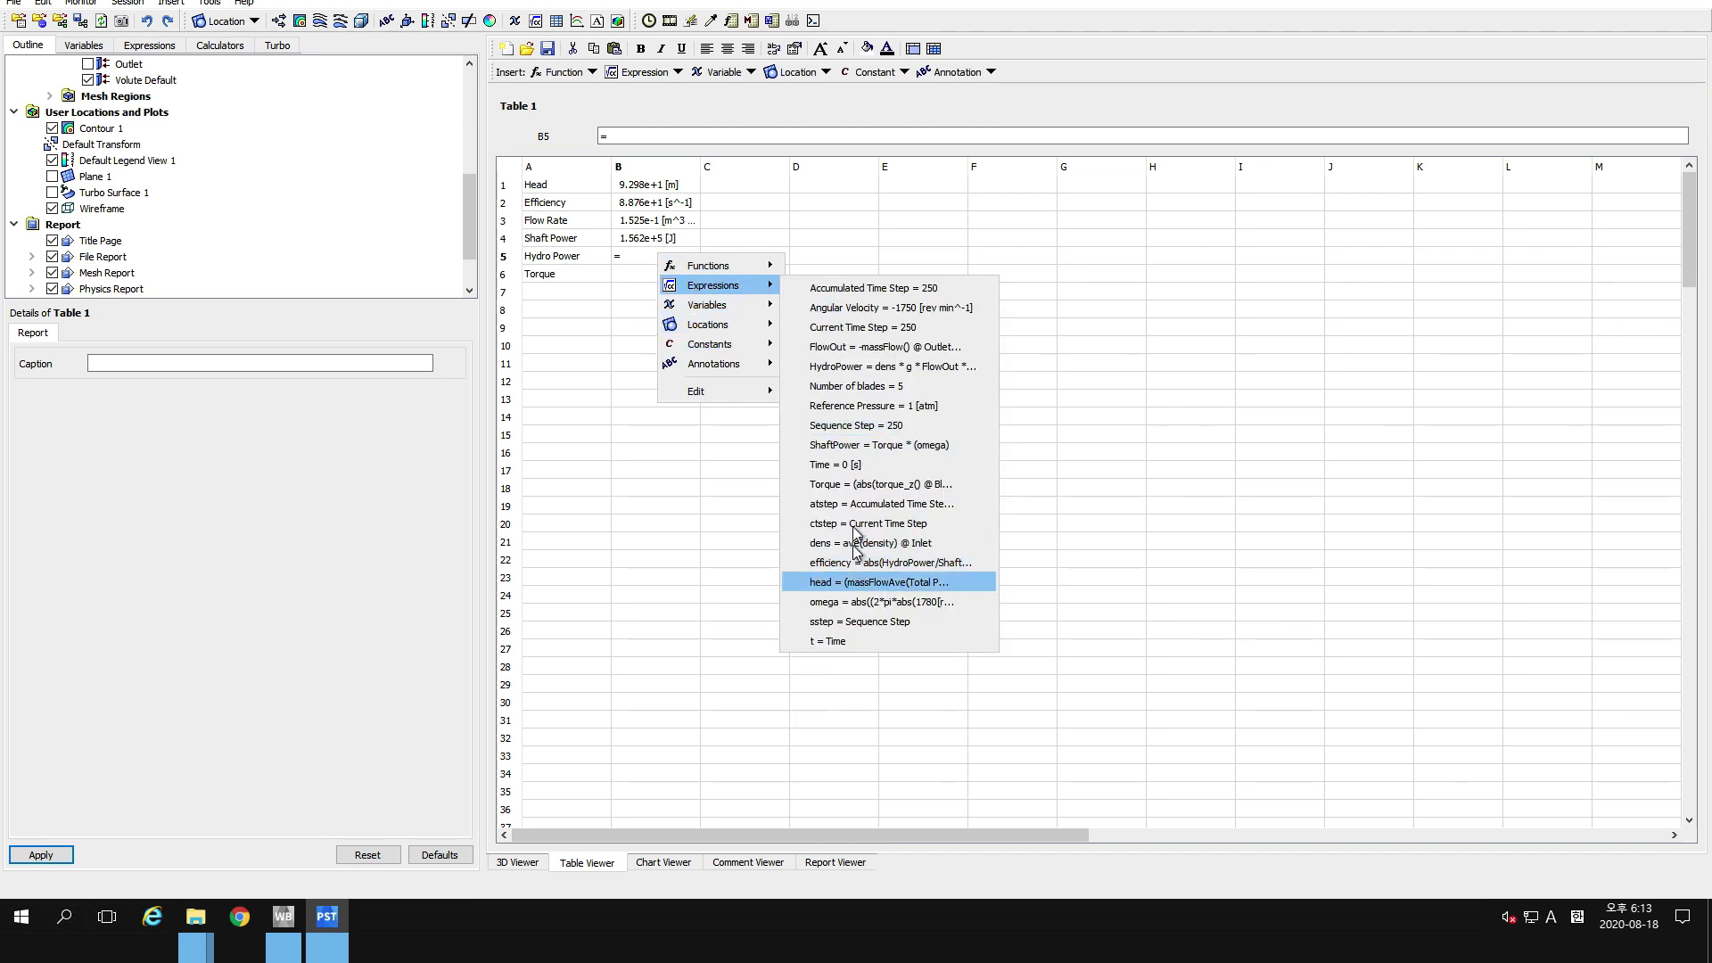
left_click(854, 360)
key("Return")
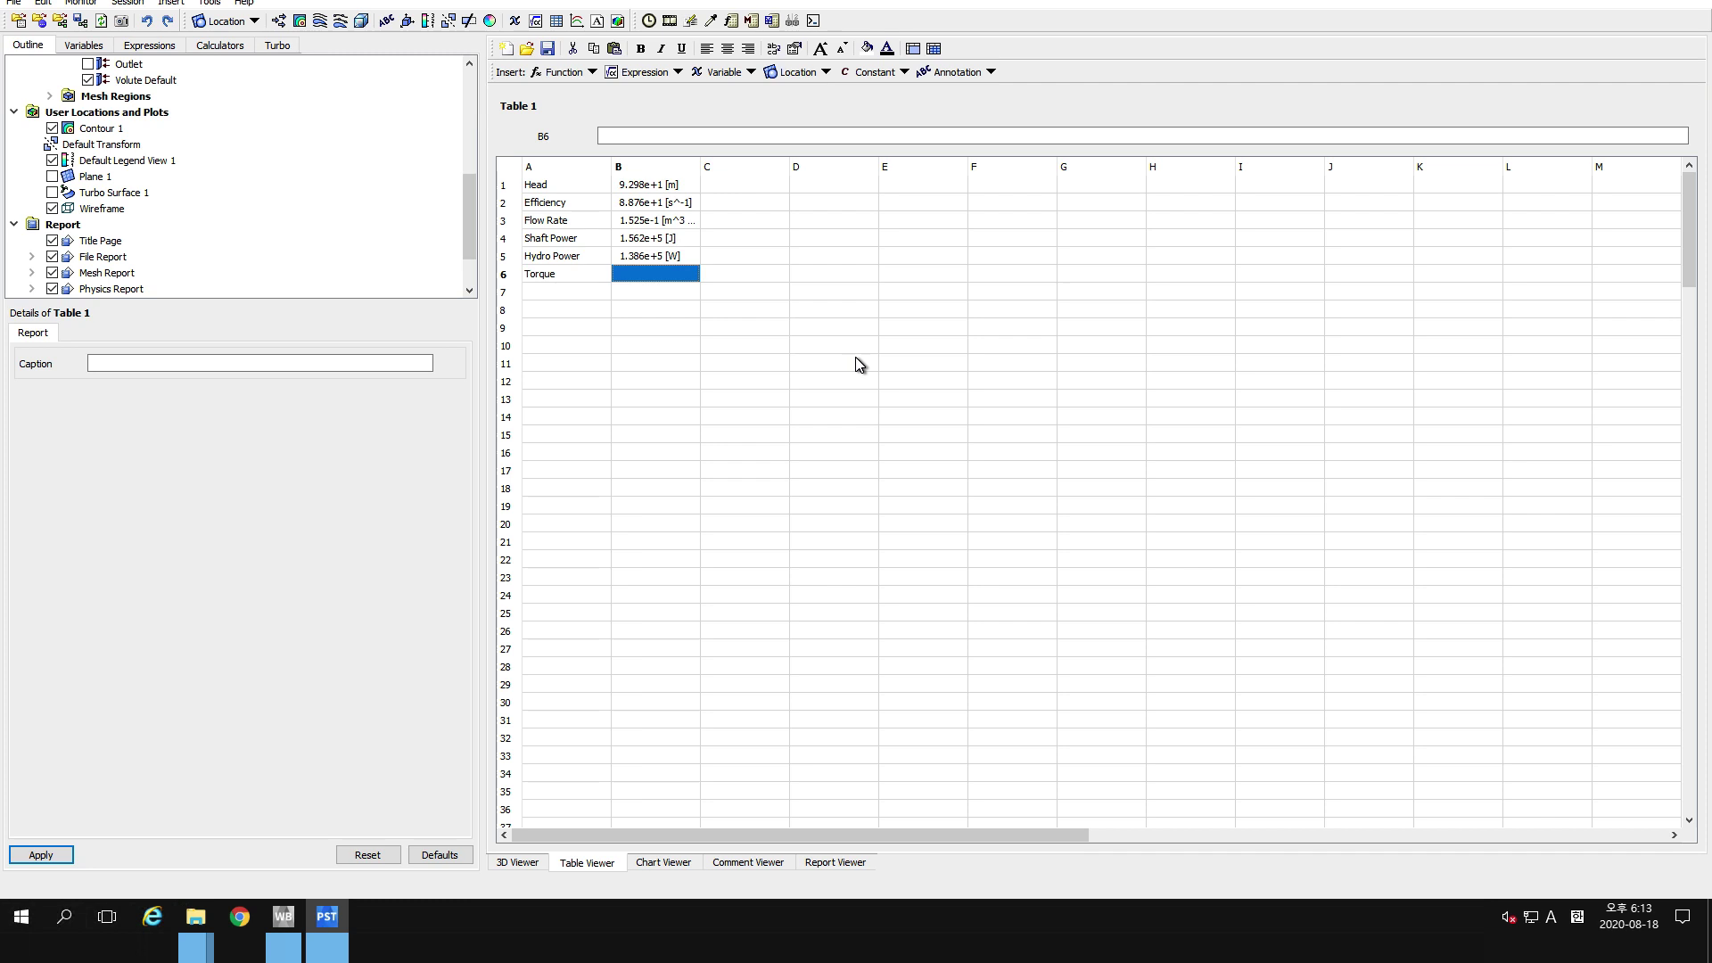
Fill cell B6 beside Torque with a formula that references the Torque expression.
type("=")
right_click(677, 283)
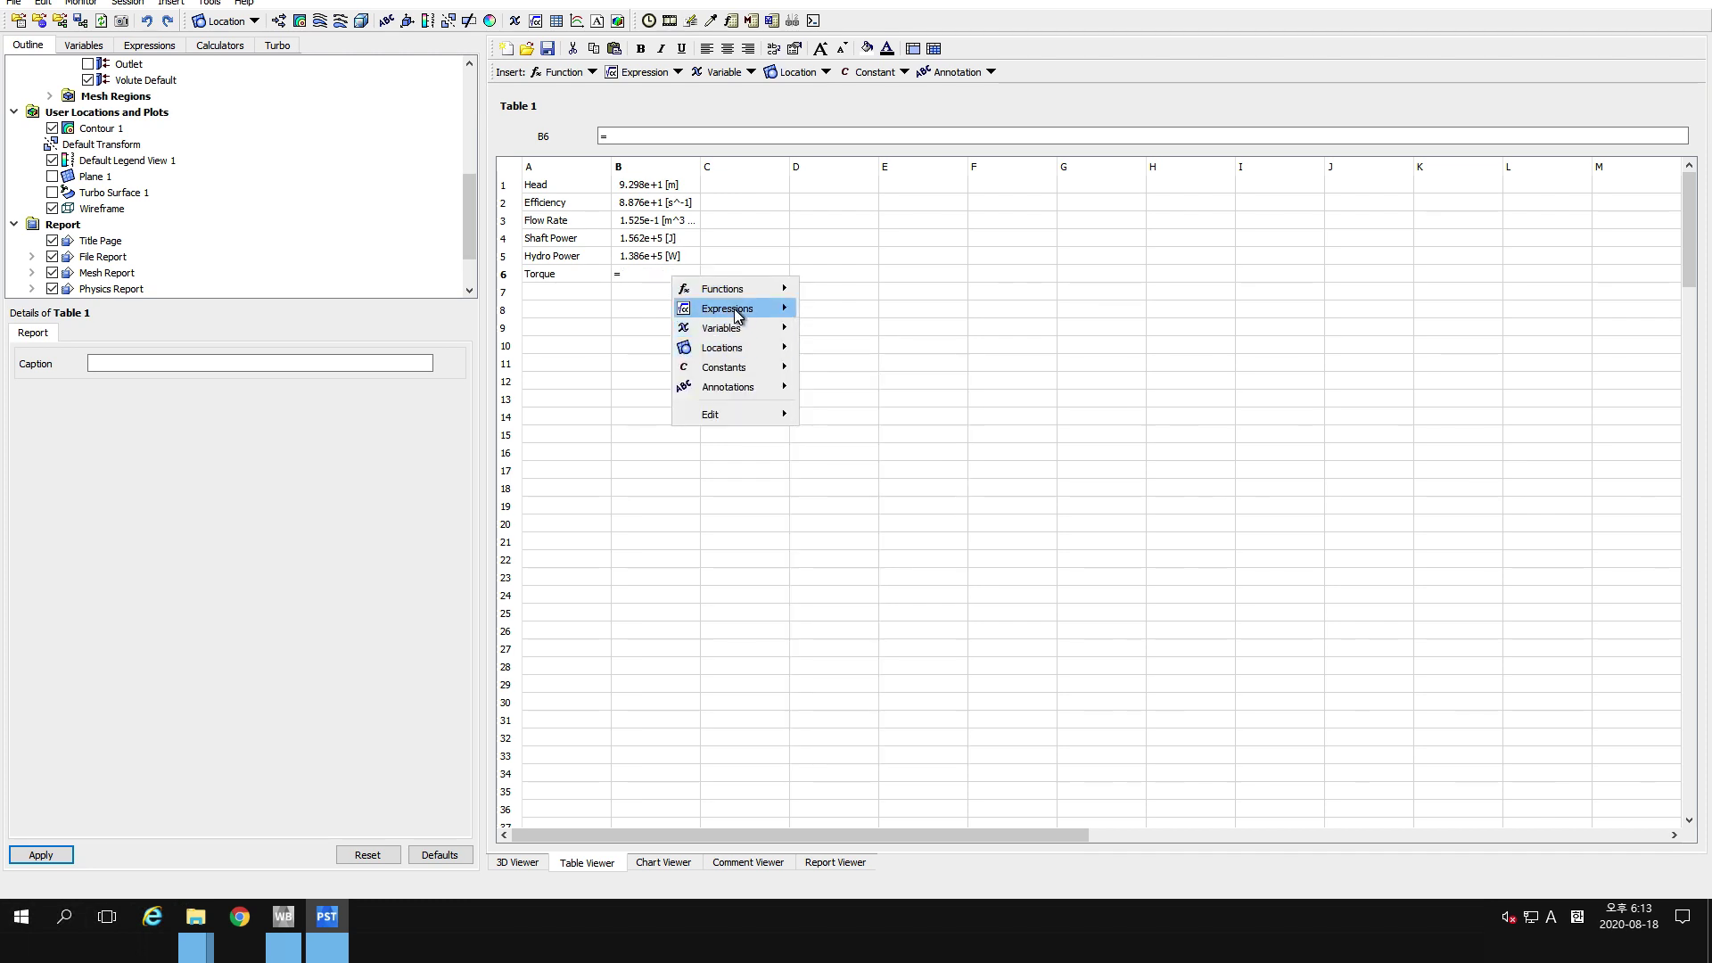
mouse_move(734, 309)
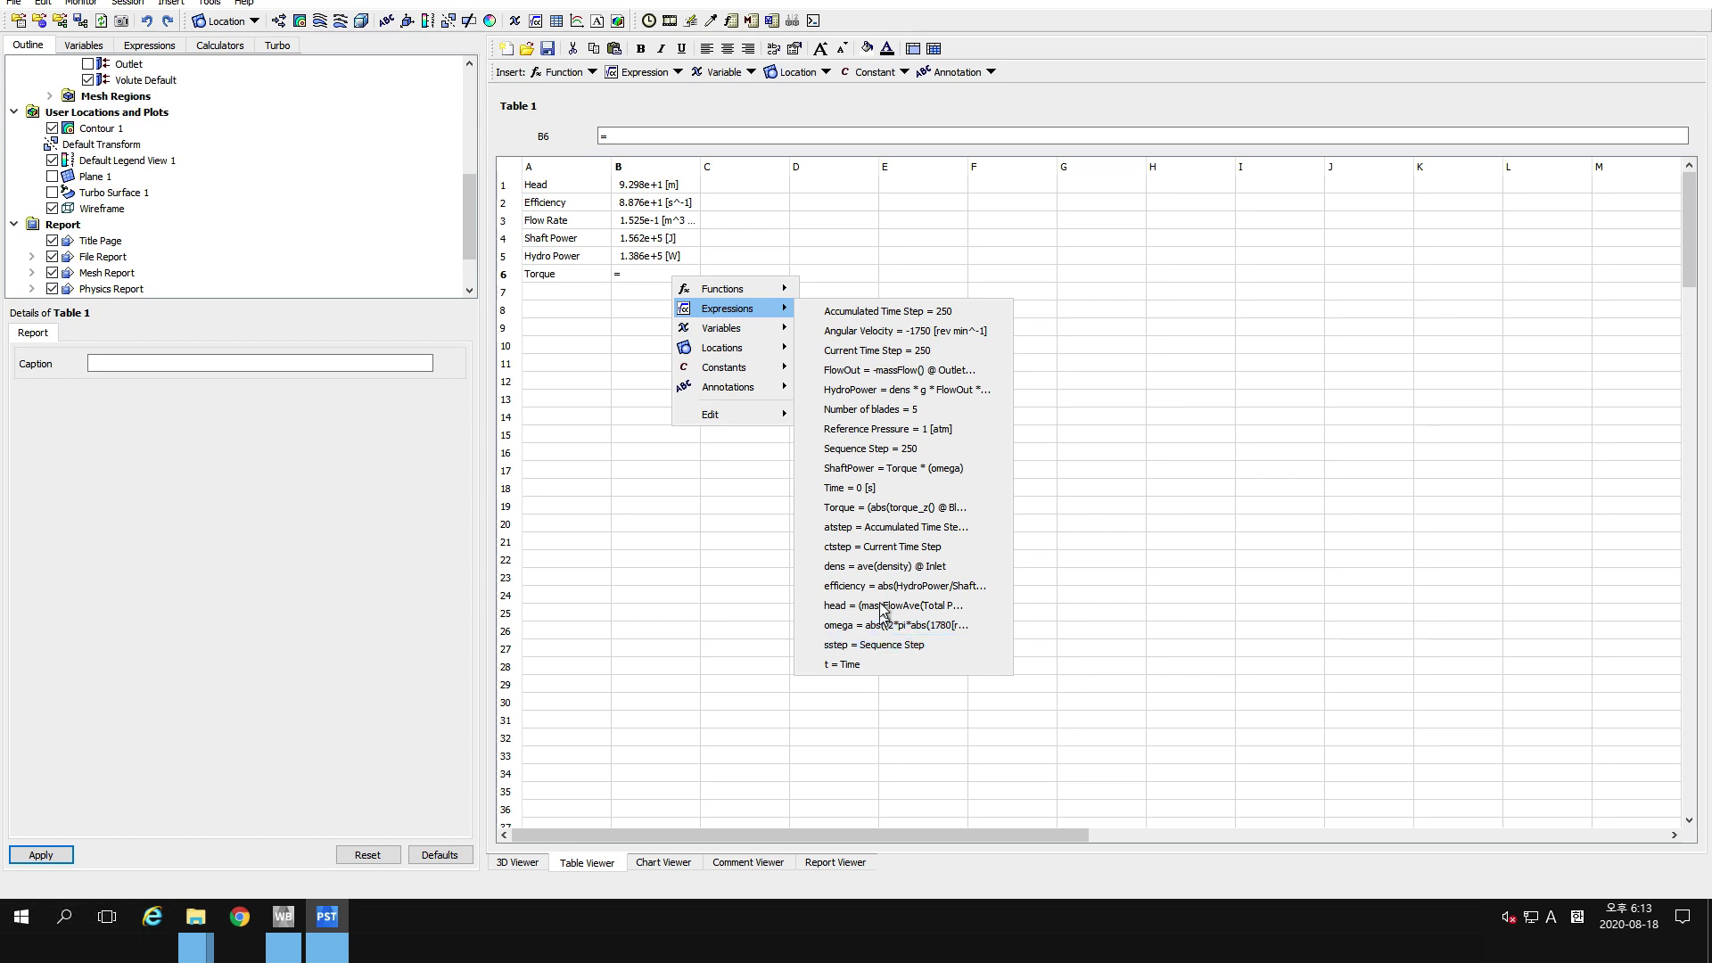
left_click(885, 507)
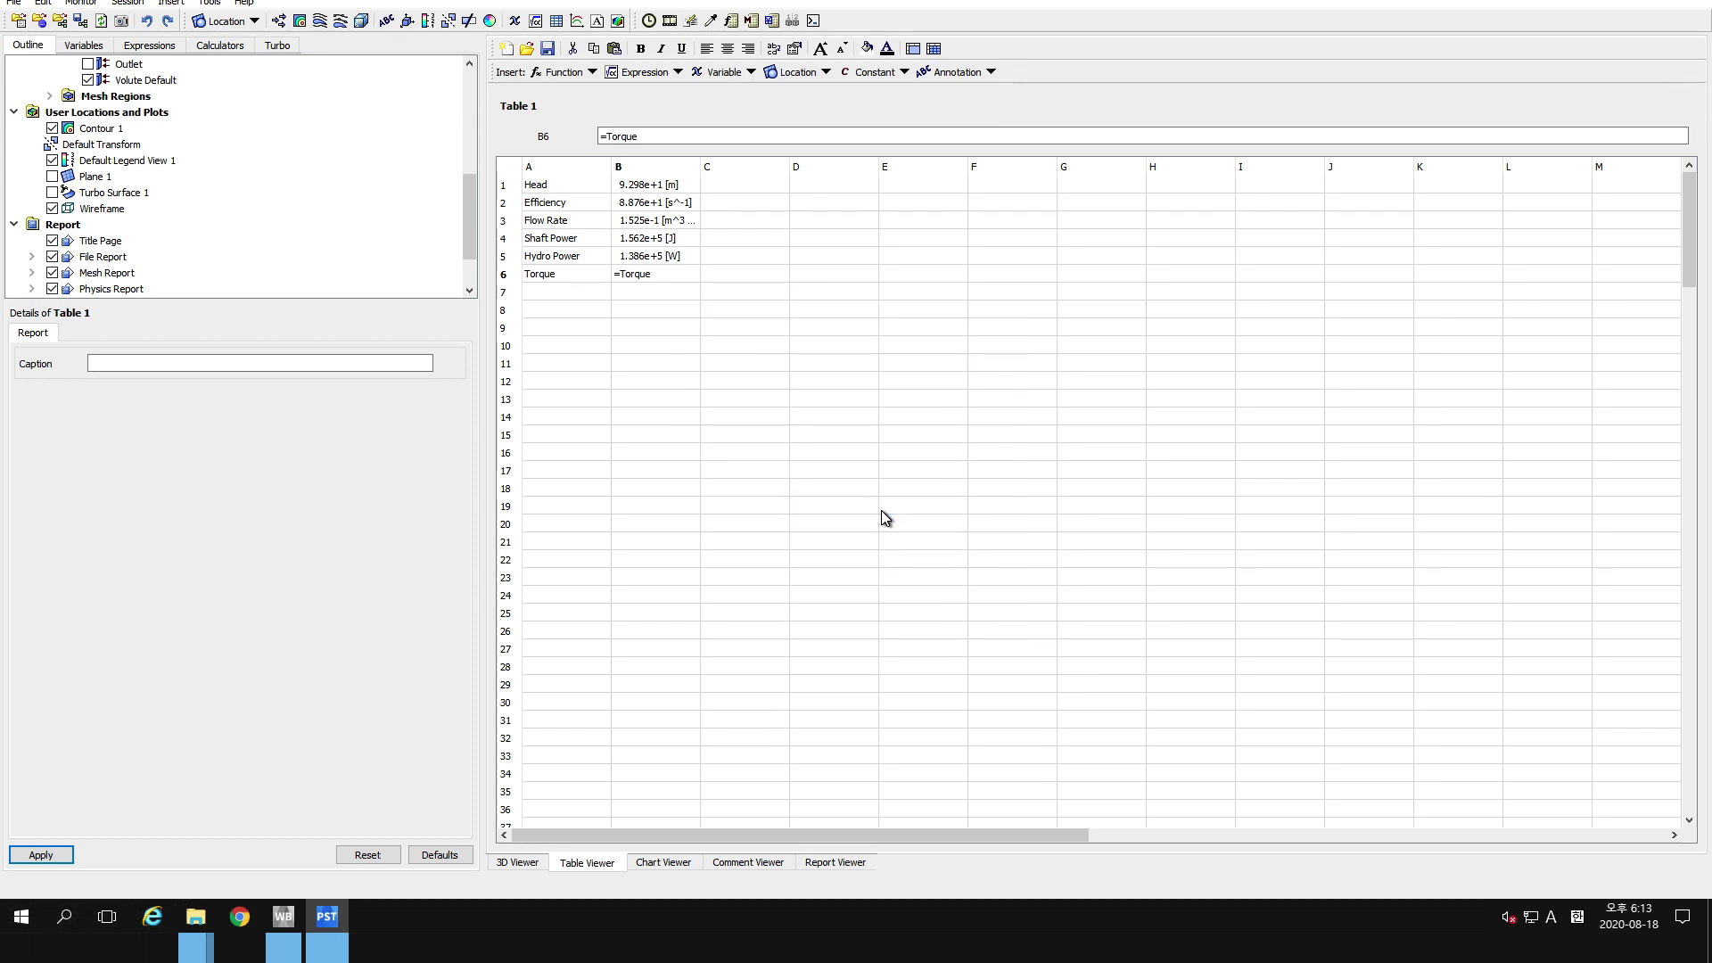
key("Return")
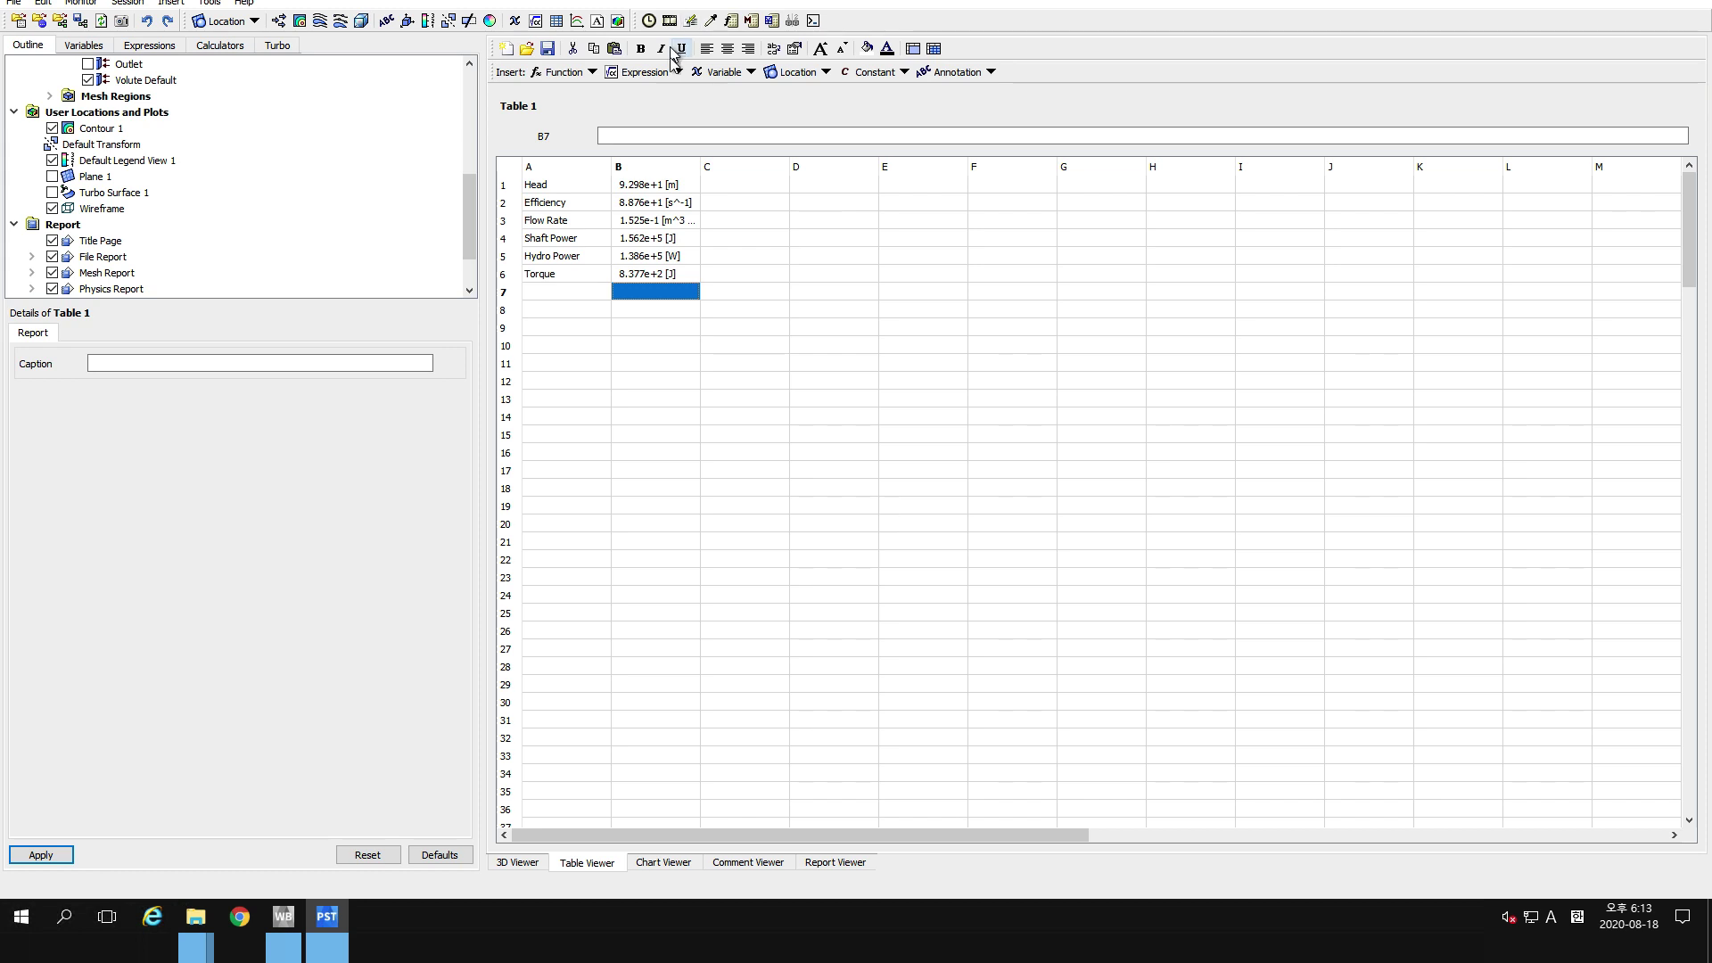
left_click(547, 50)
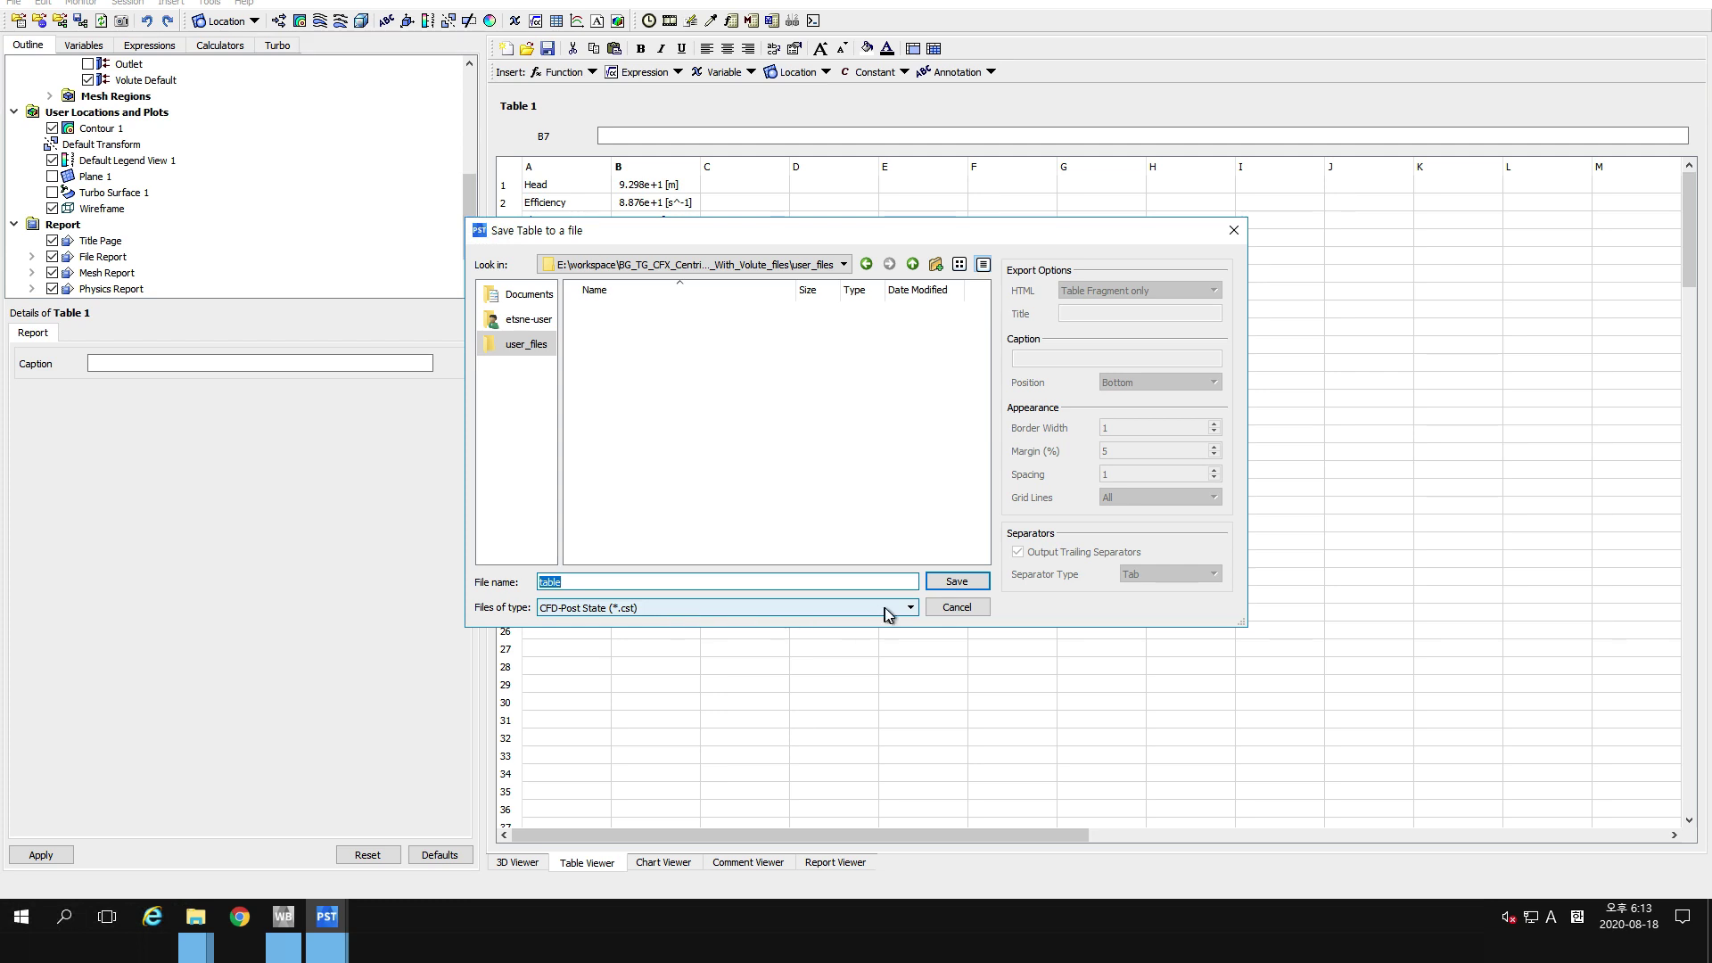
left_click(952, 607)
left_click(834, 577)
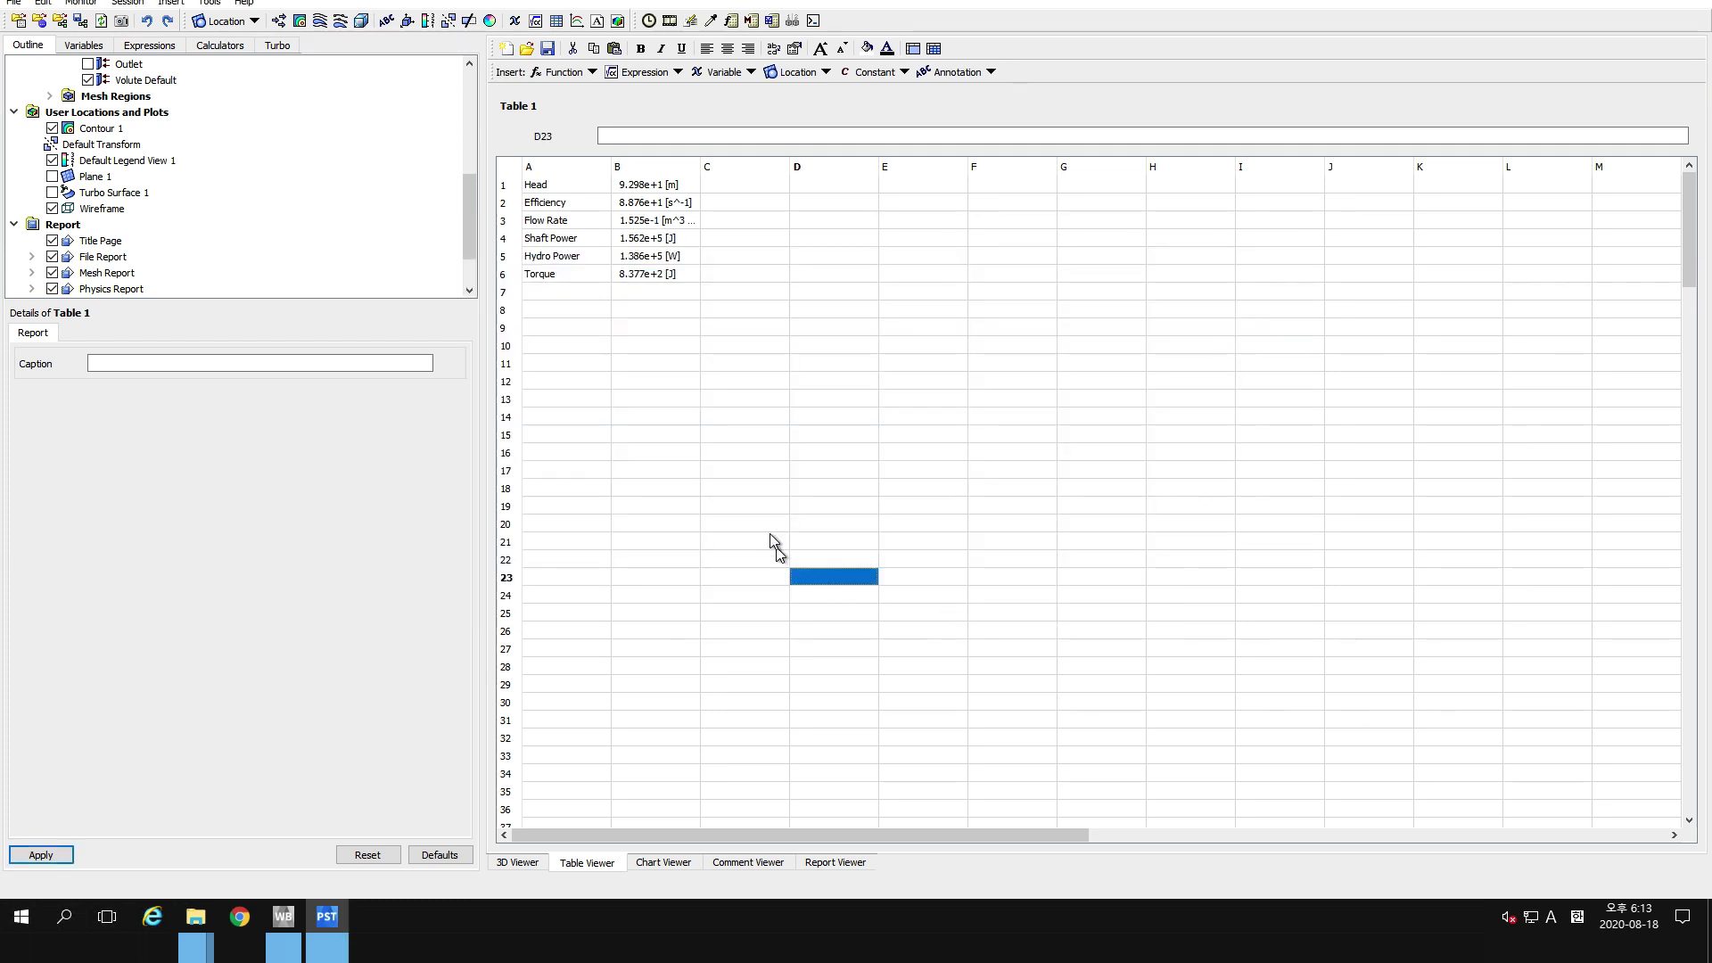
left_click(793, 280)
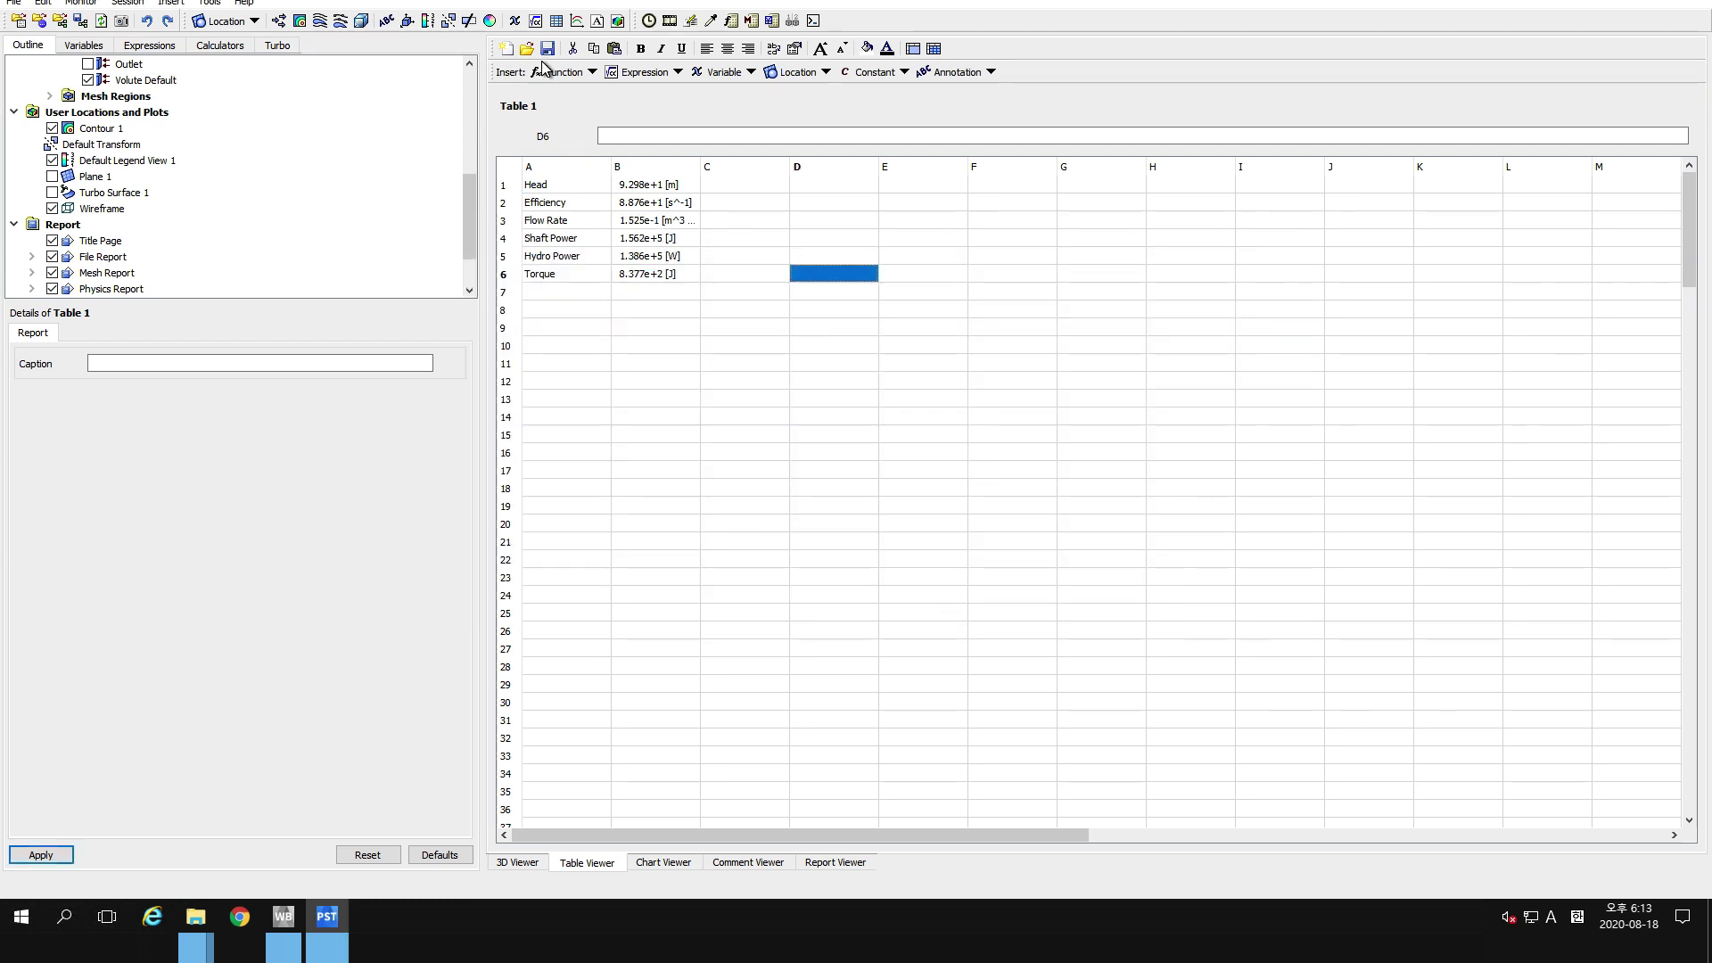
left_click(803, 309)
left_click(748, 312)
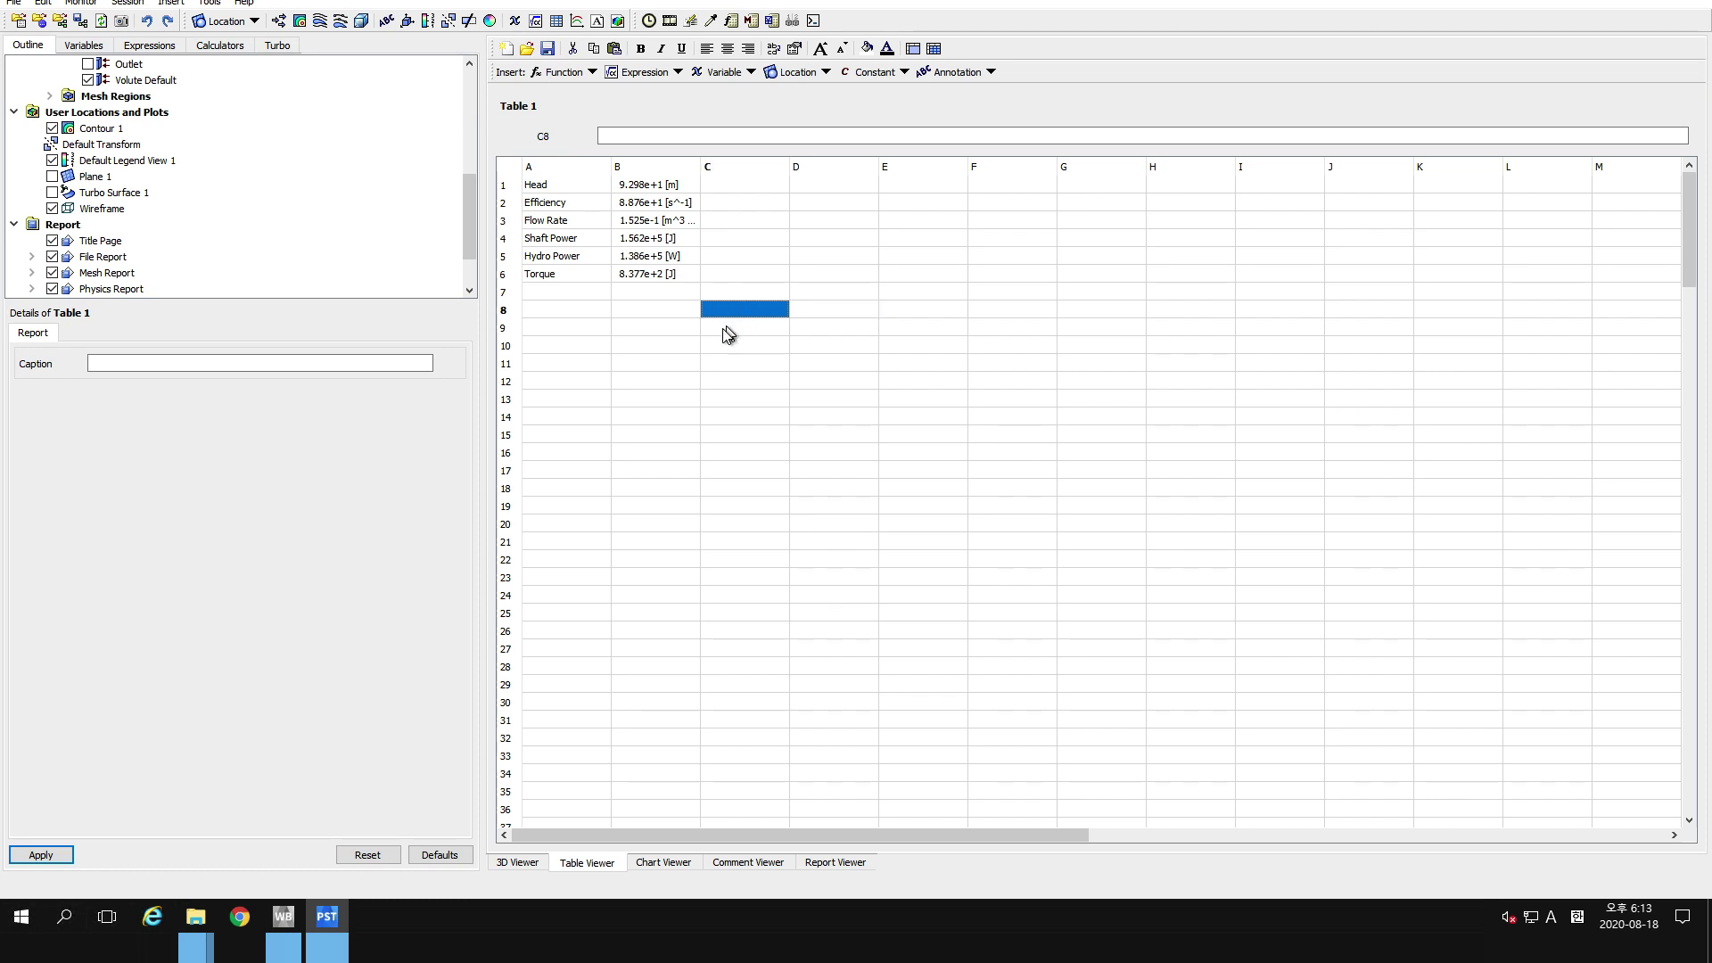
Export Table 1 as a text file named table into the E:\workspace folder.
left_click(556, 51)
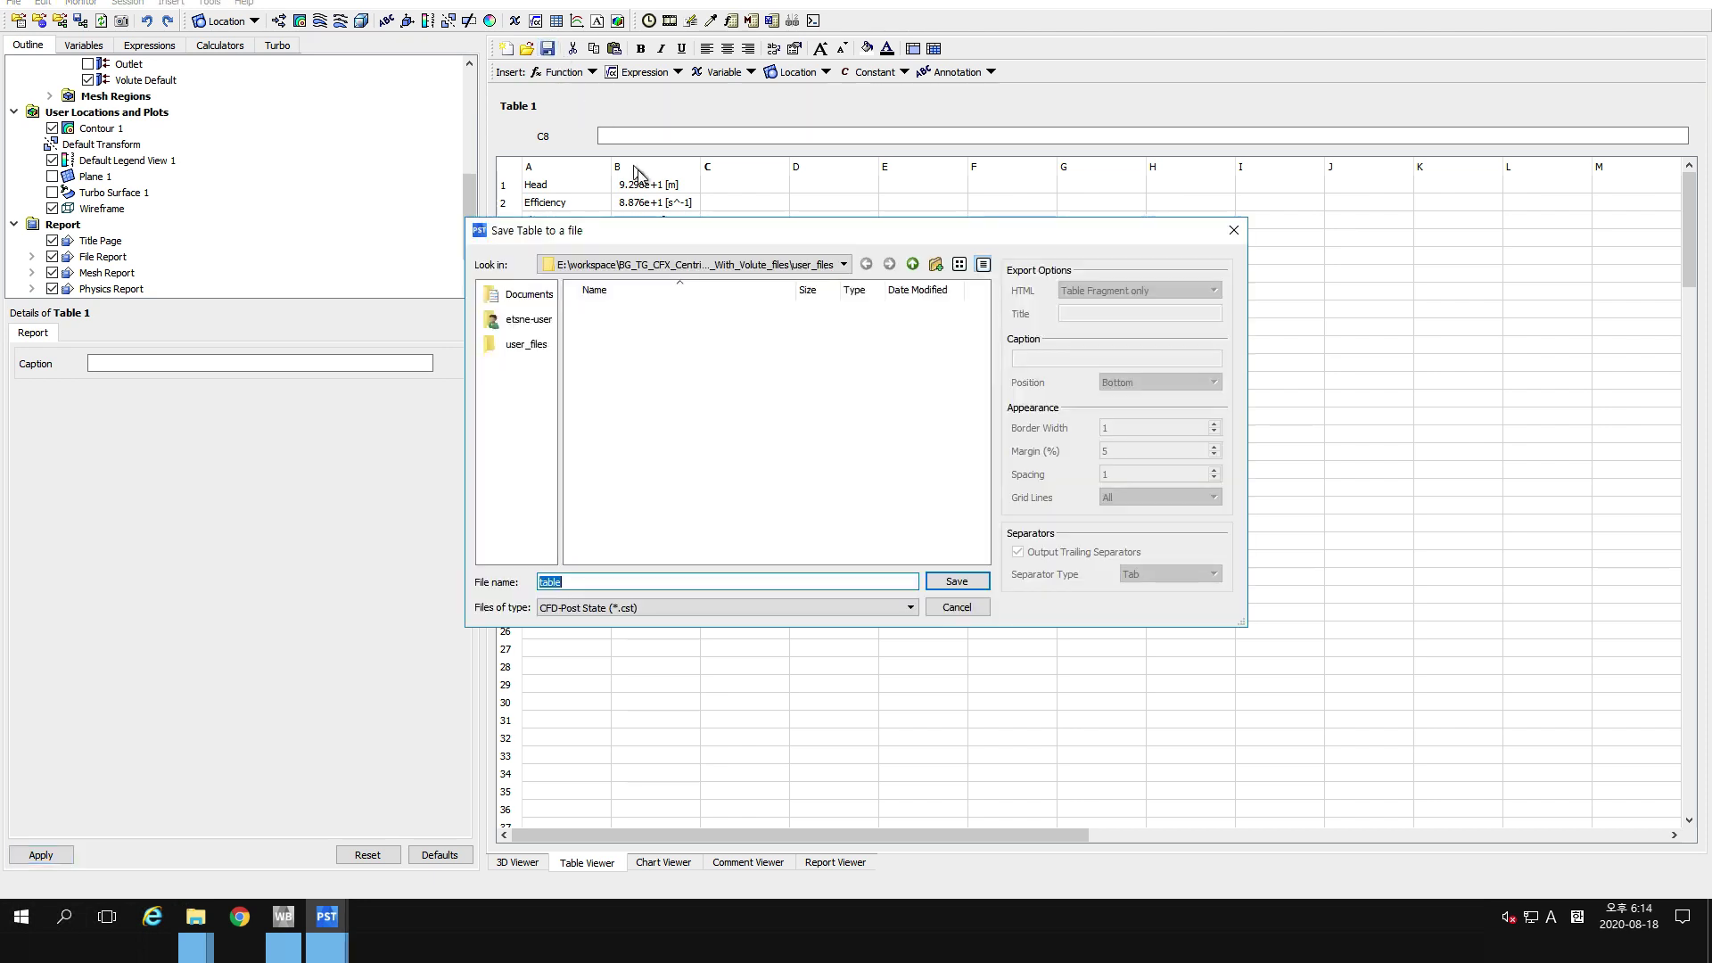
left_click(667, 610)
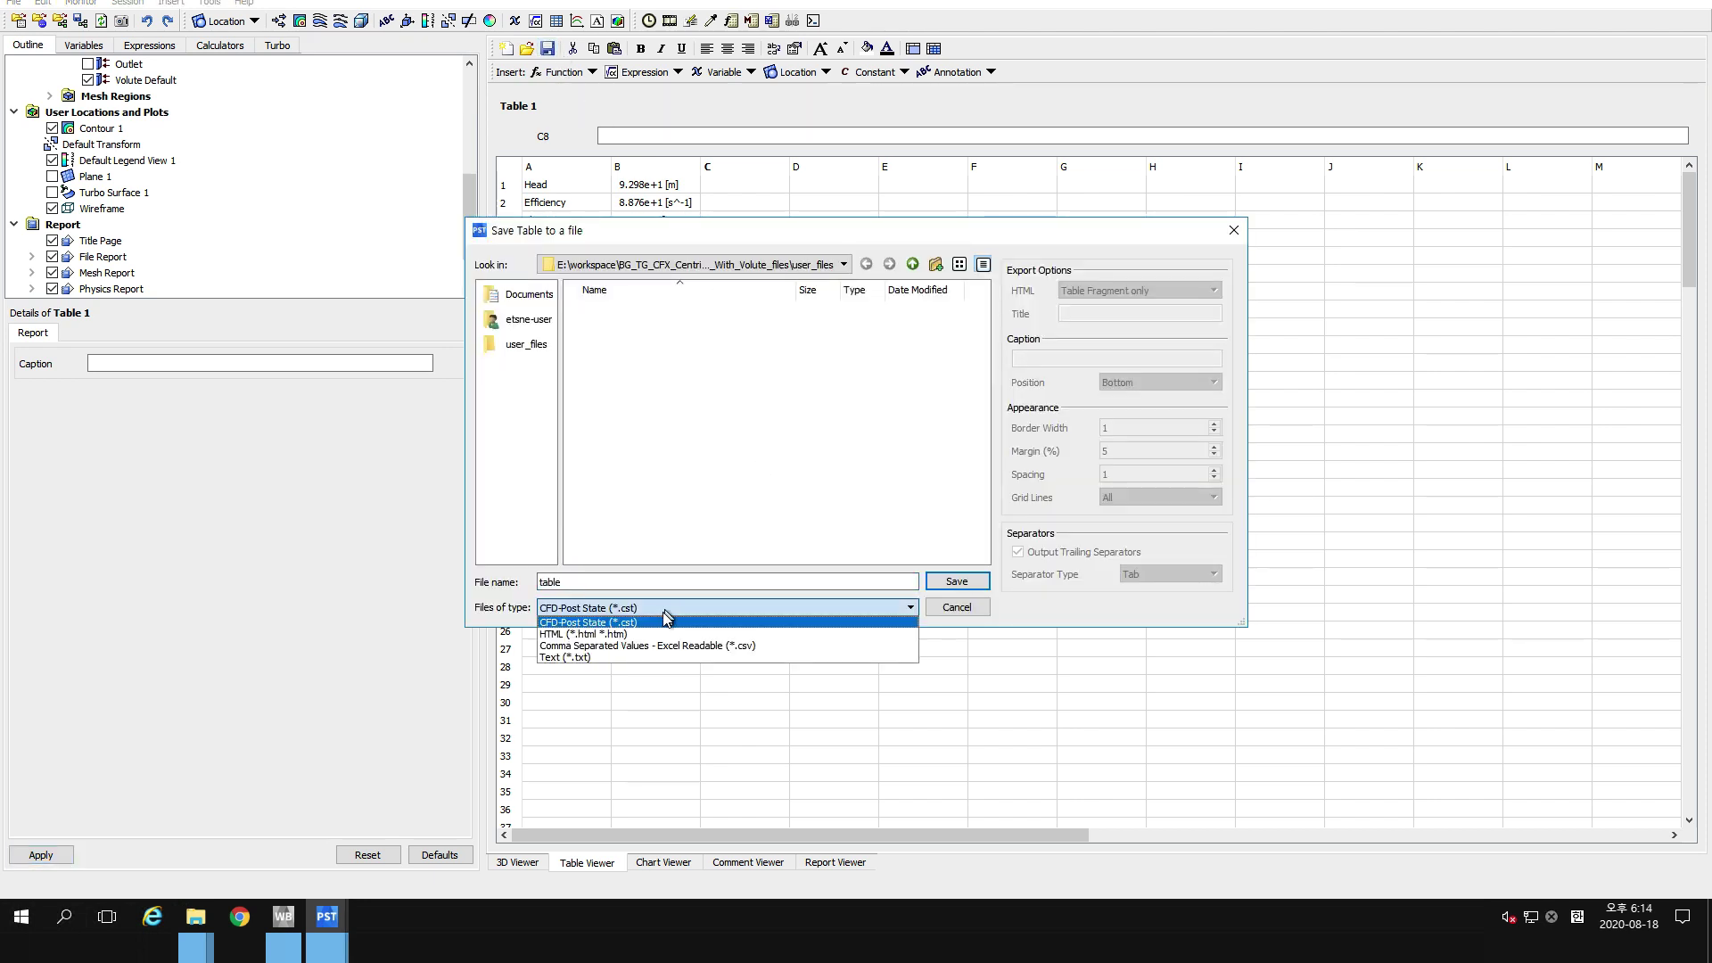
left_click(596, 648)
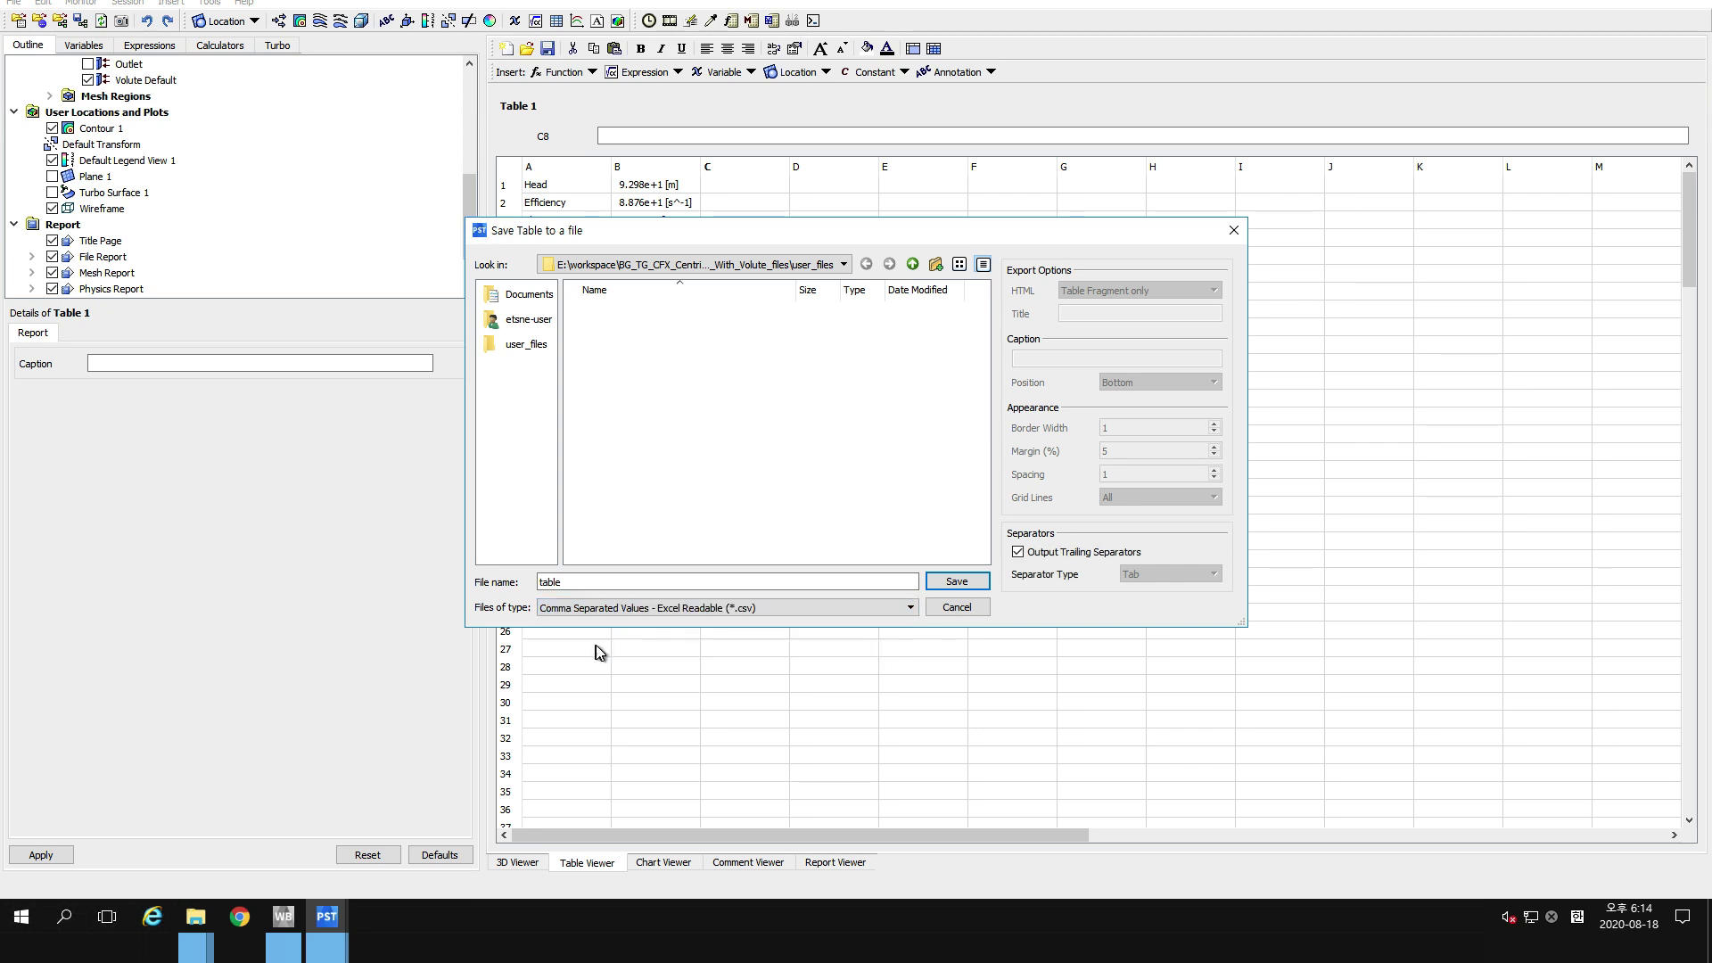
left_click(778, 609)
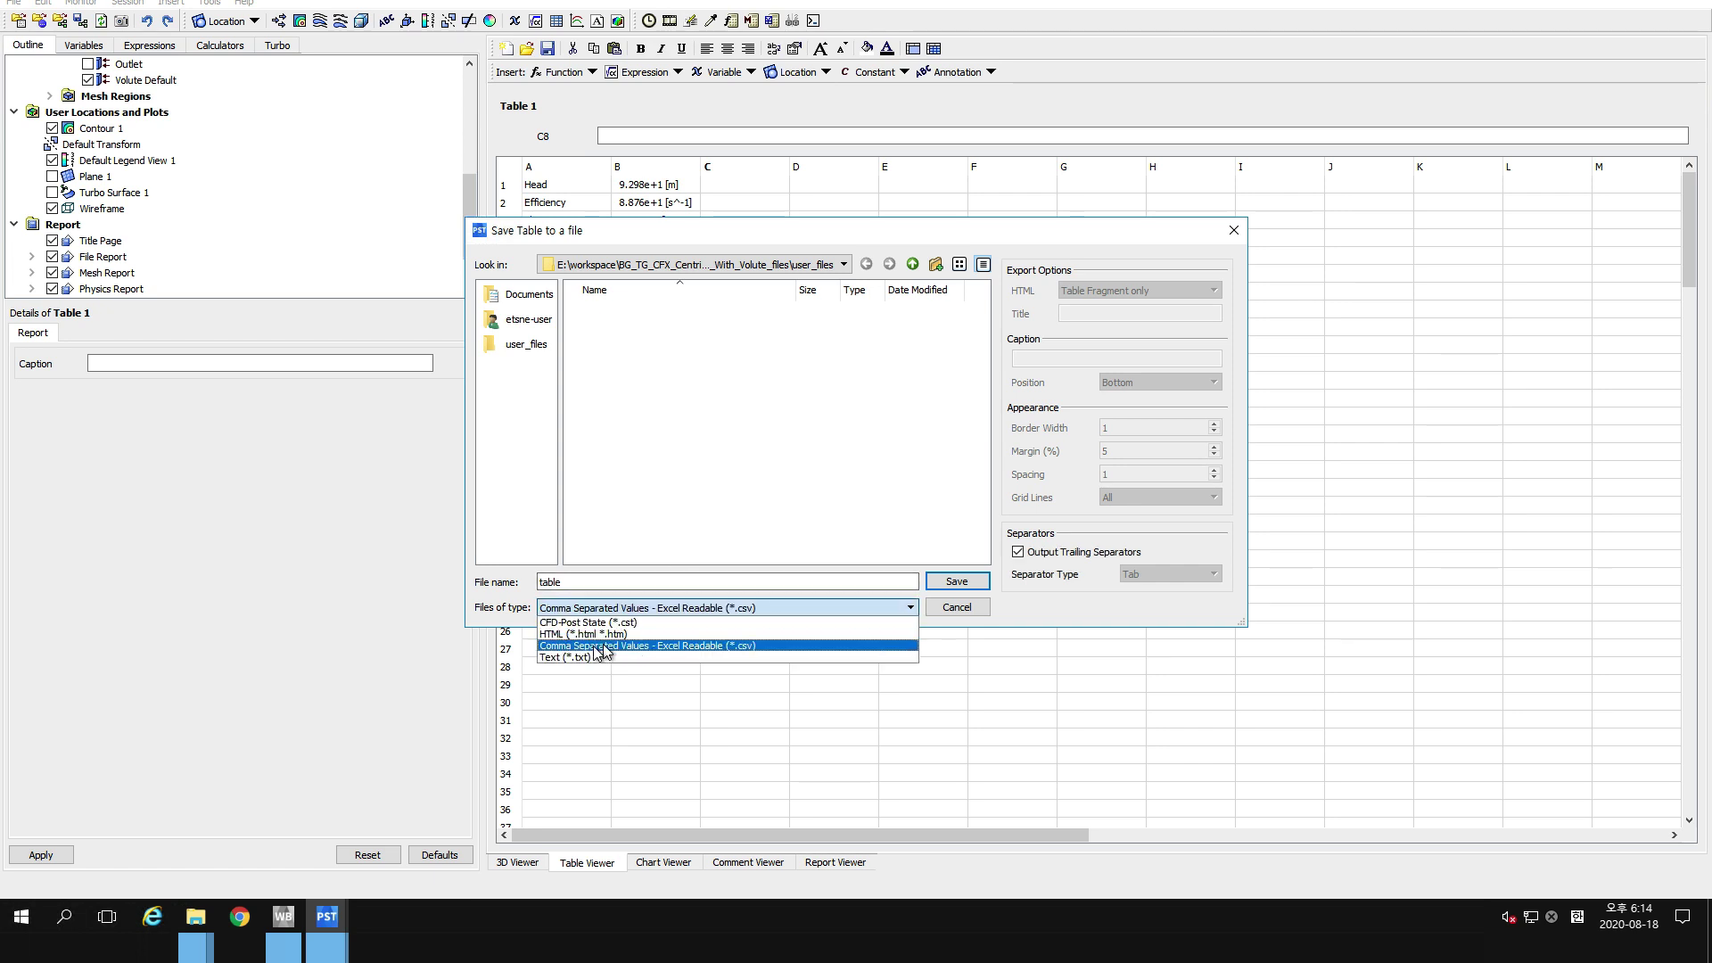
left_click(589, 630)
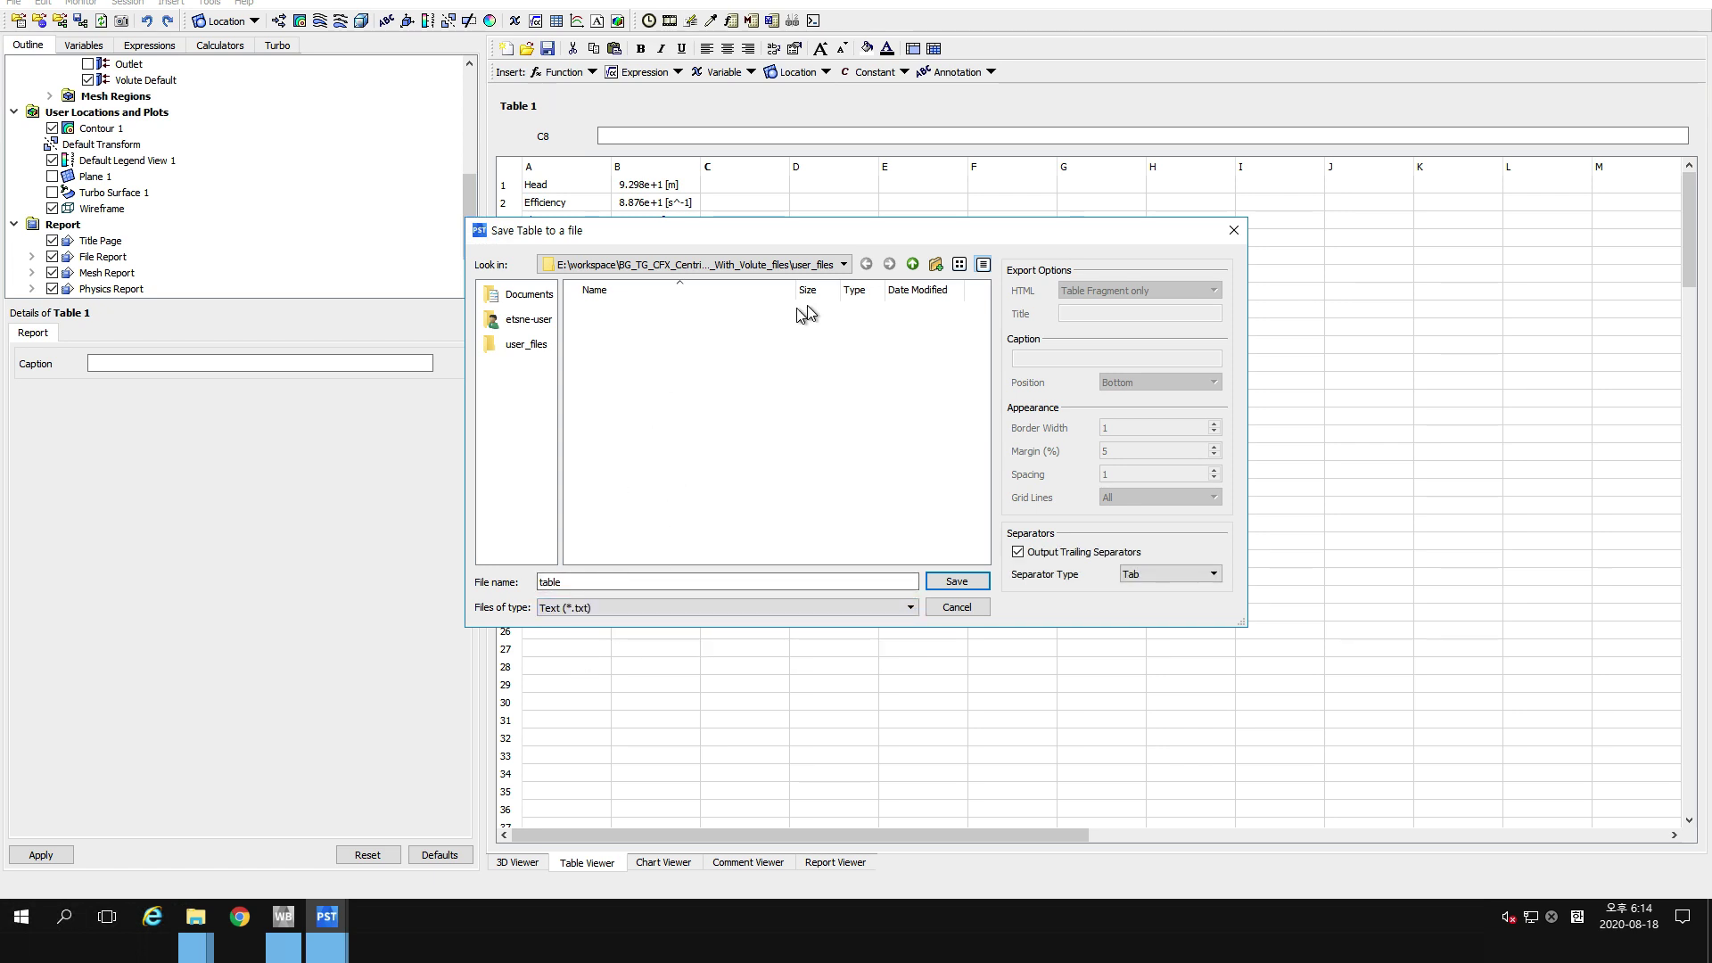
left_click(913, 265)
left_click(913, 265)
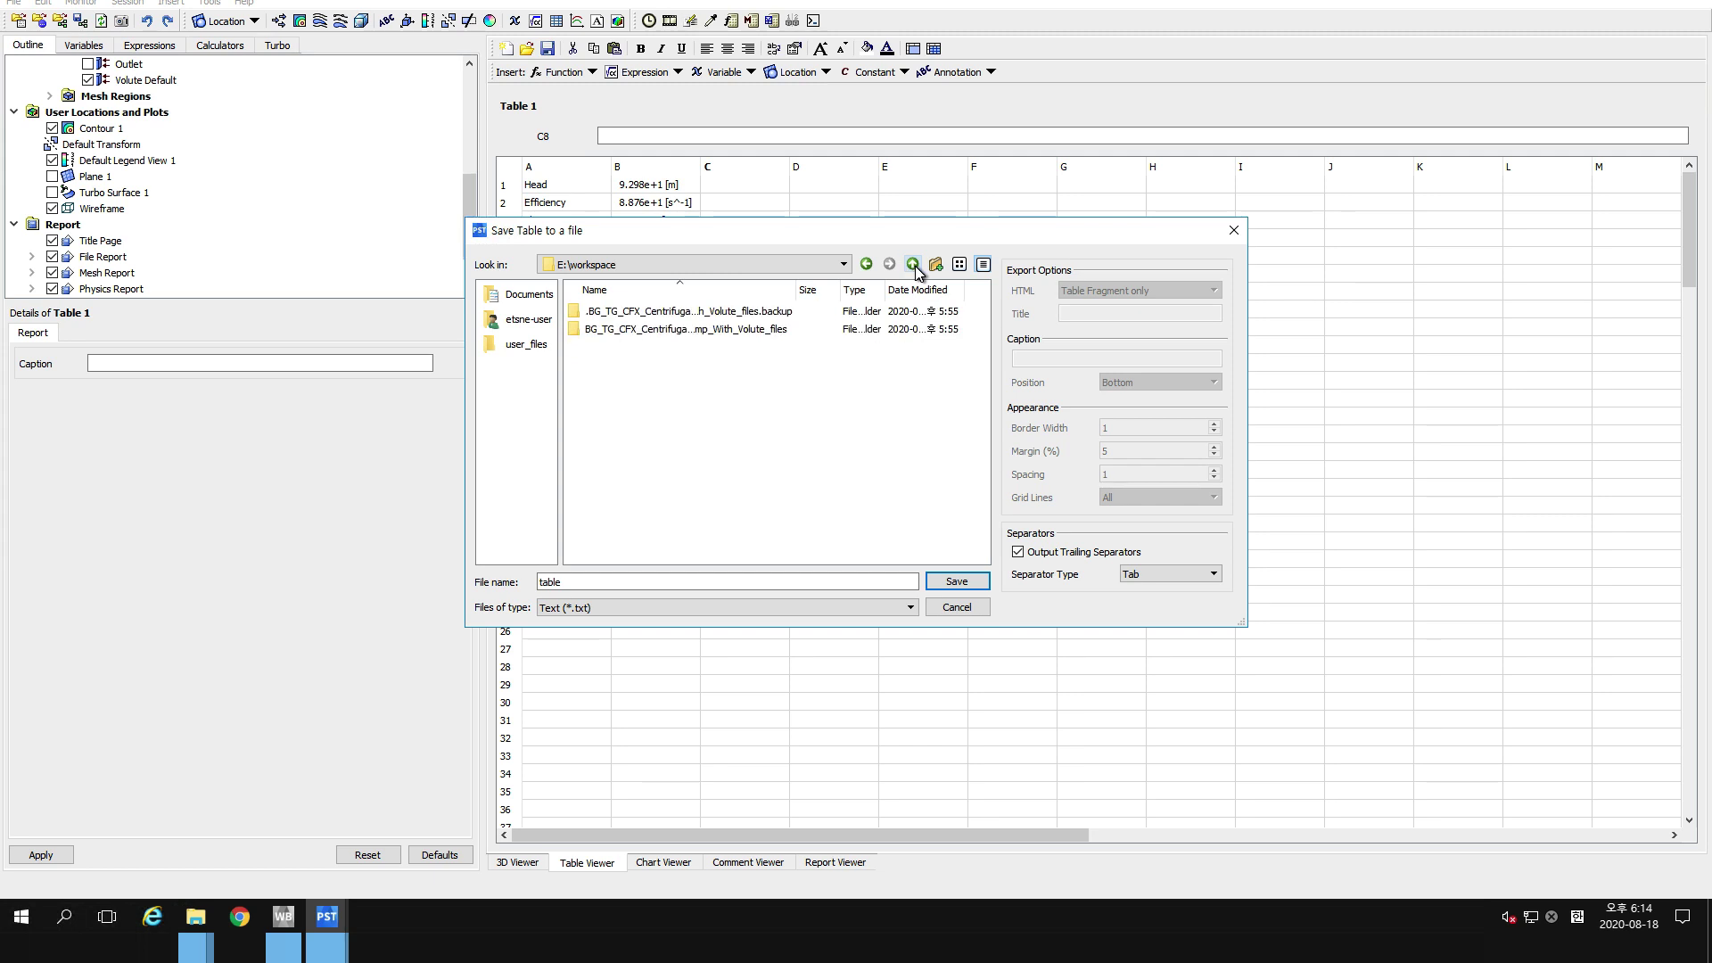
left_click(914, 265)
left_click(634, 331)
double_click(634, 335)
left_click(945, 584)
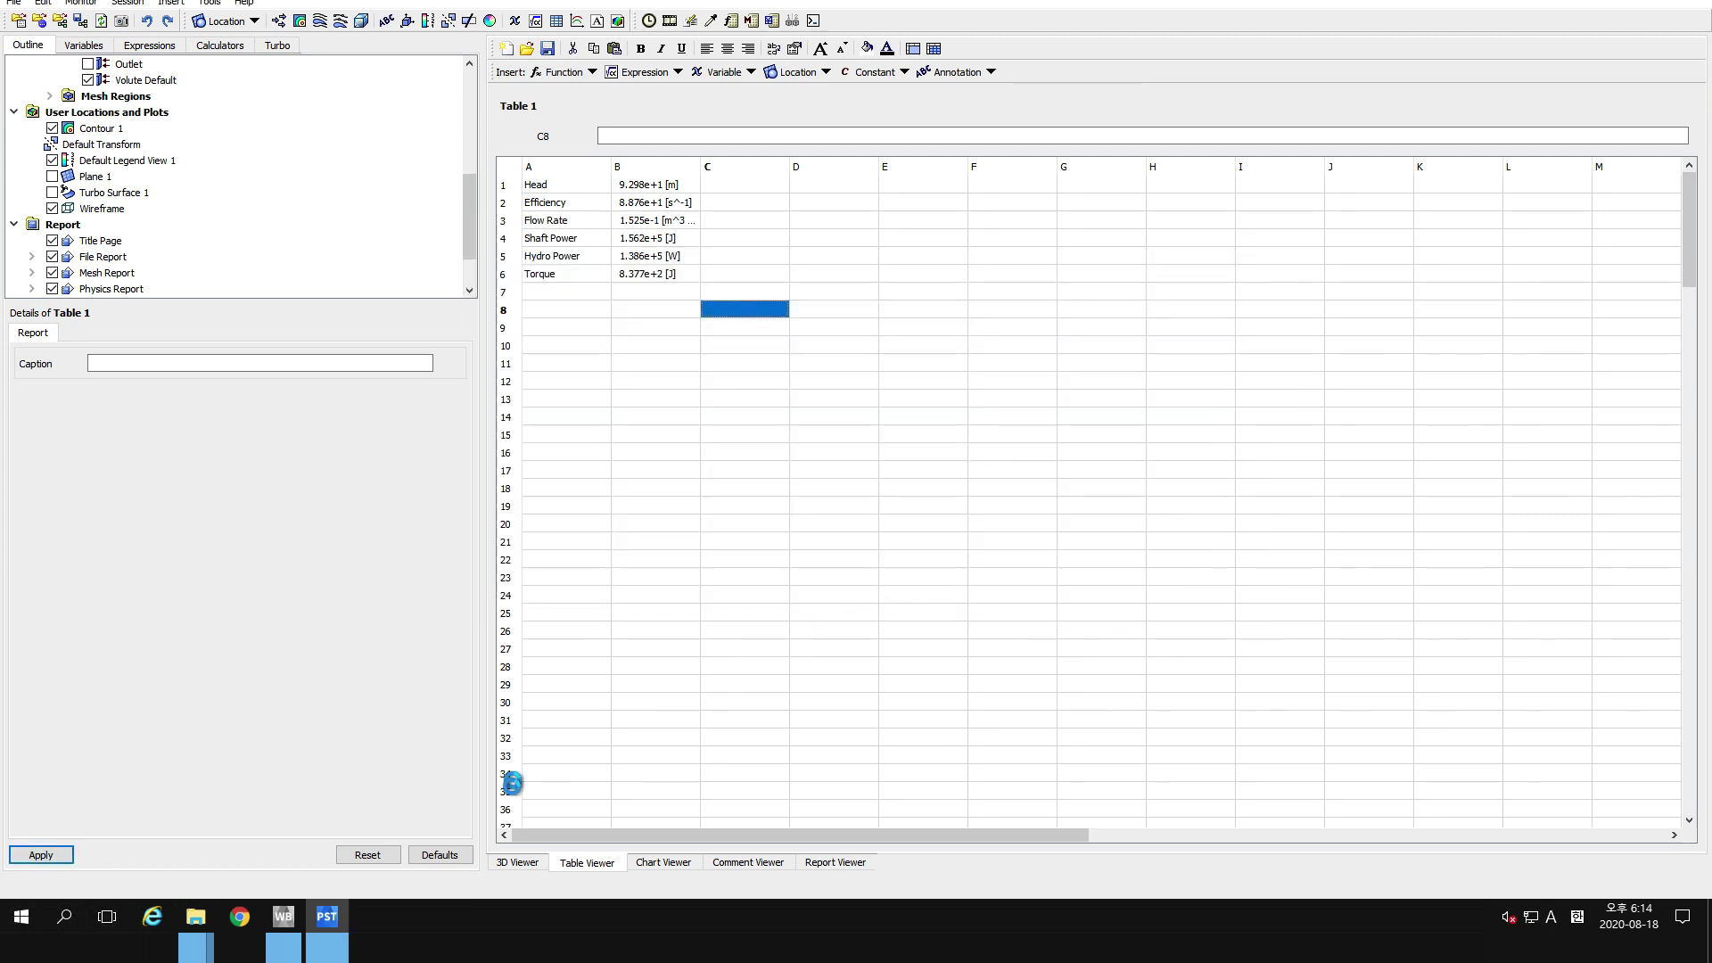
Open the exported table.txt from the workspace folder, examine its contents, close it and return to CFD-Post.
mouse_move(204, 932)
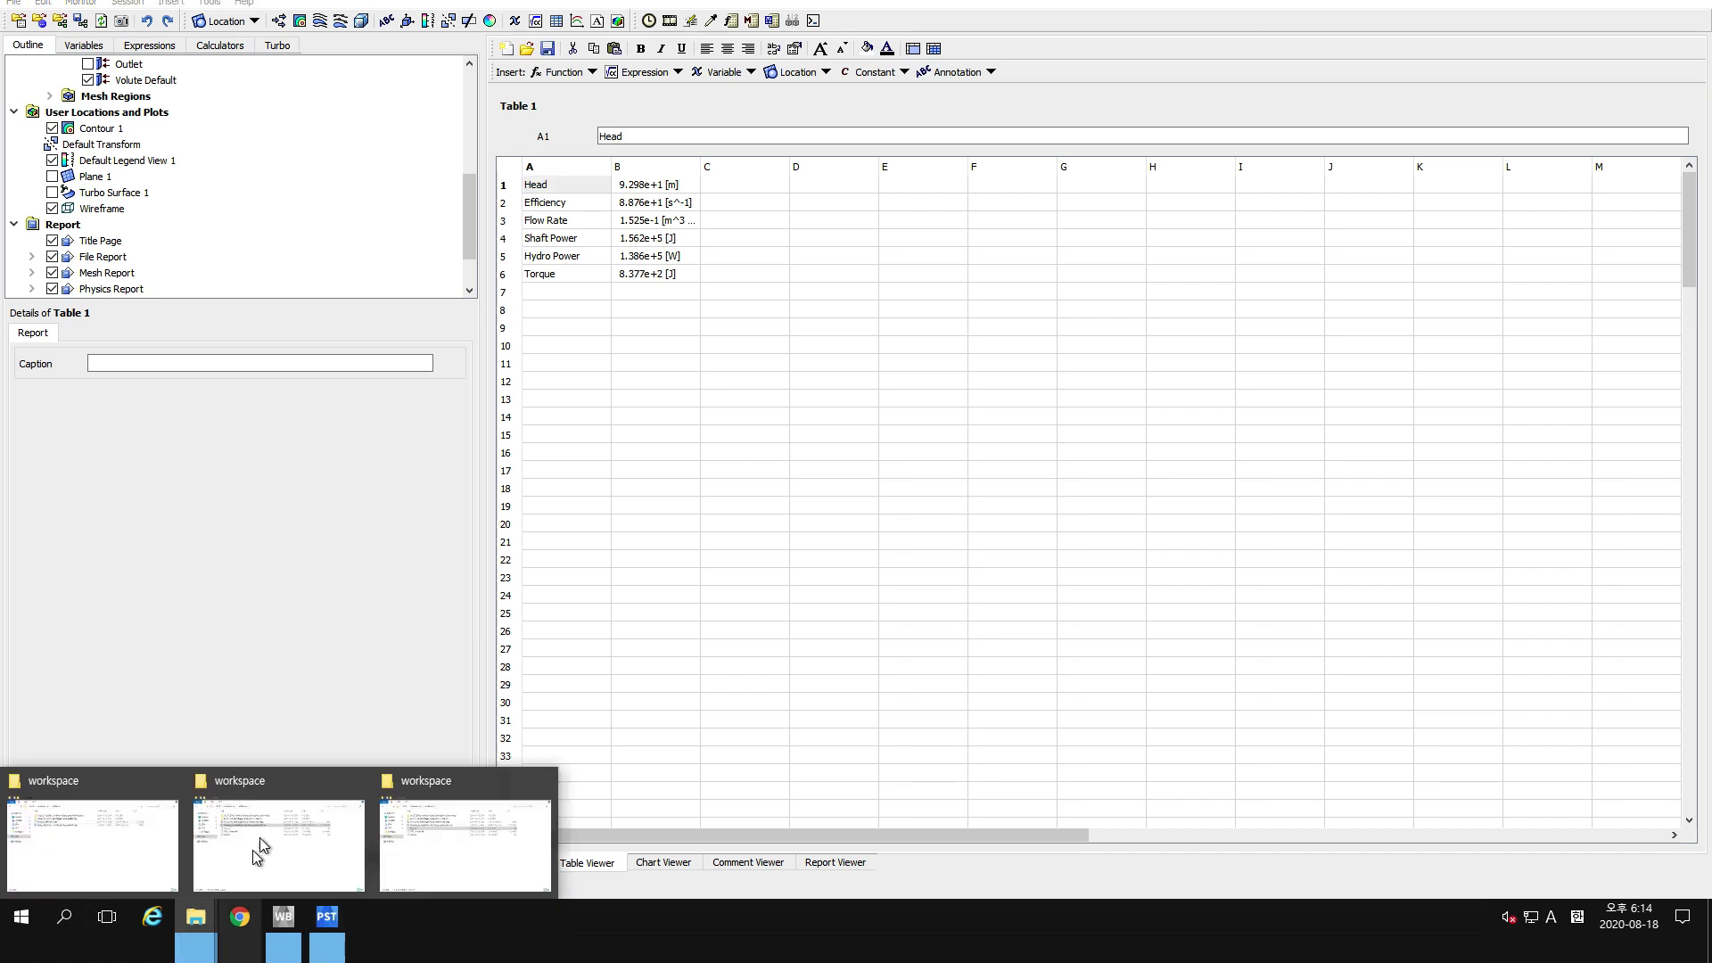
mouse_move(343, 822)
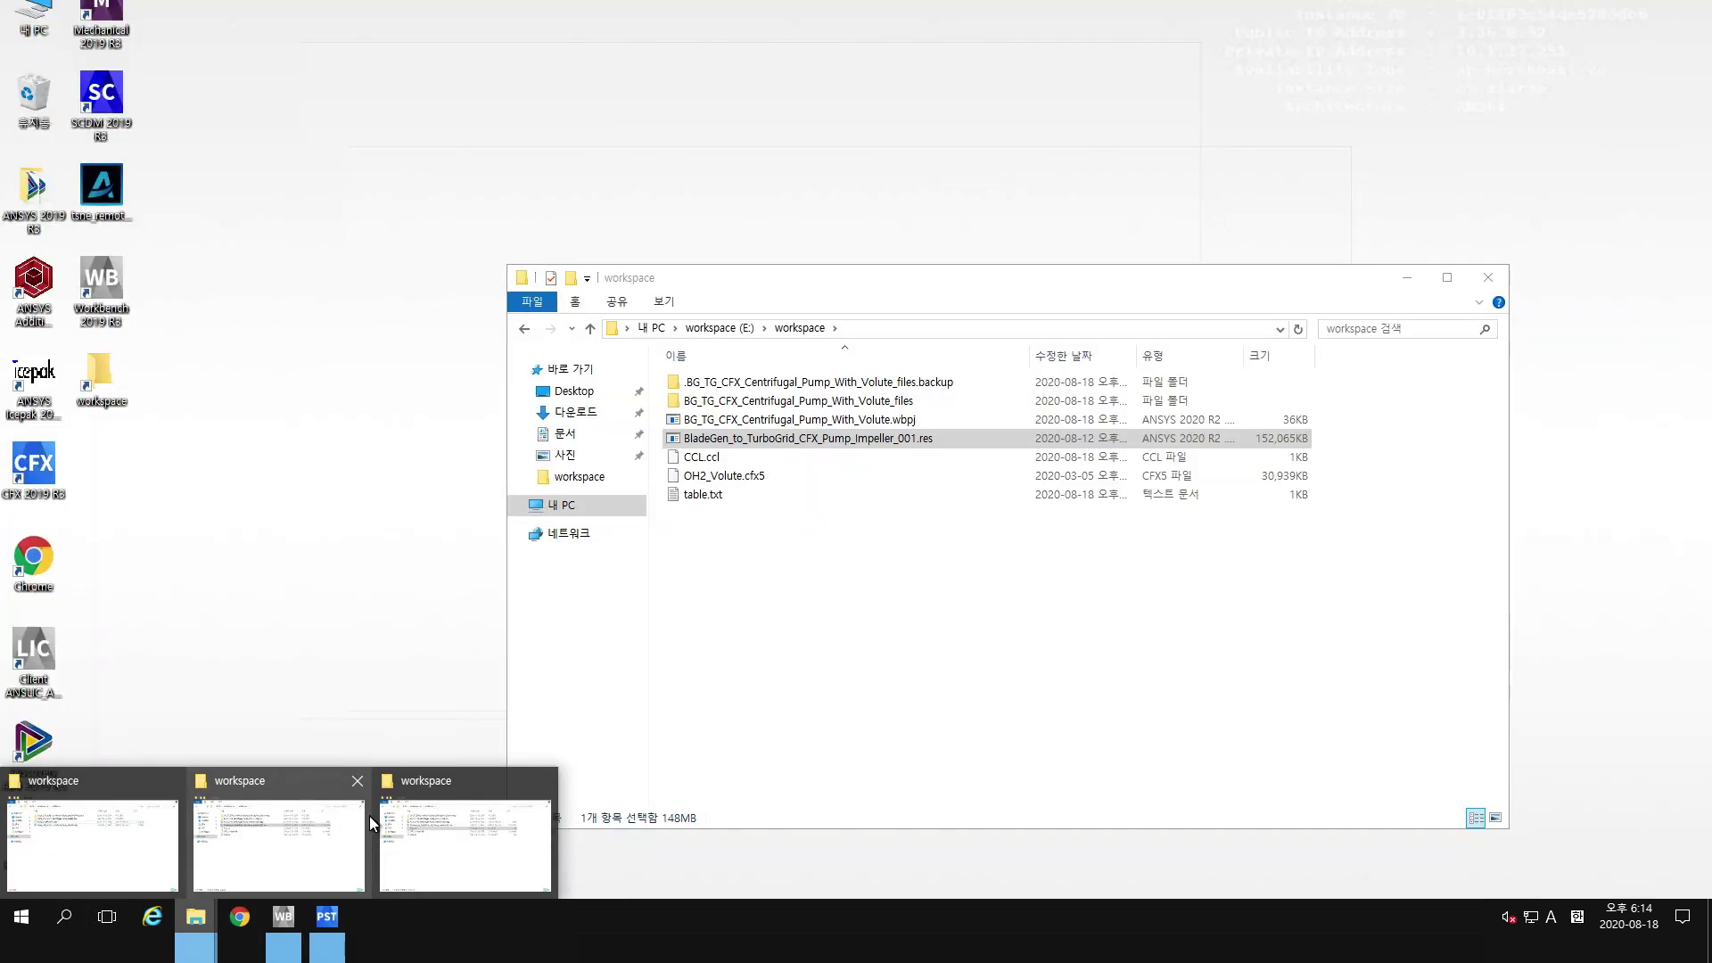
left_click(435, 829)
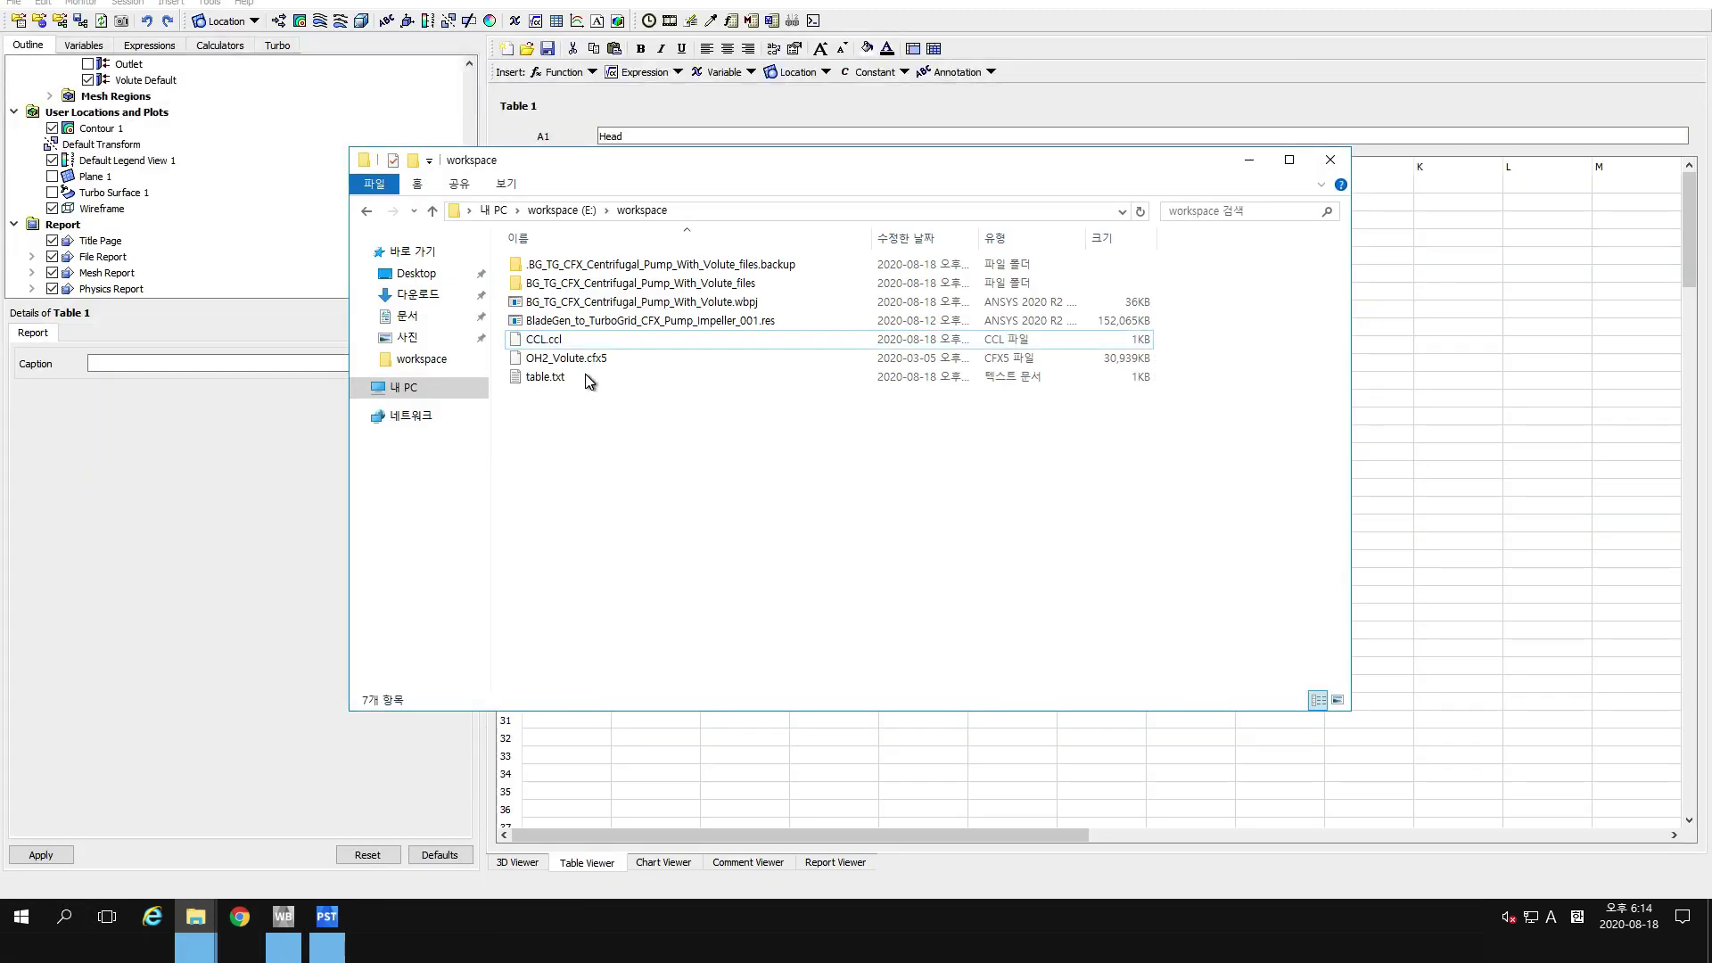
double_click(549, 377)
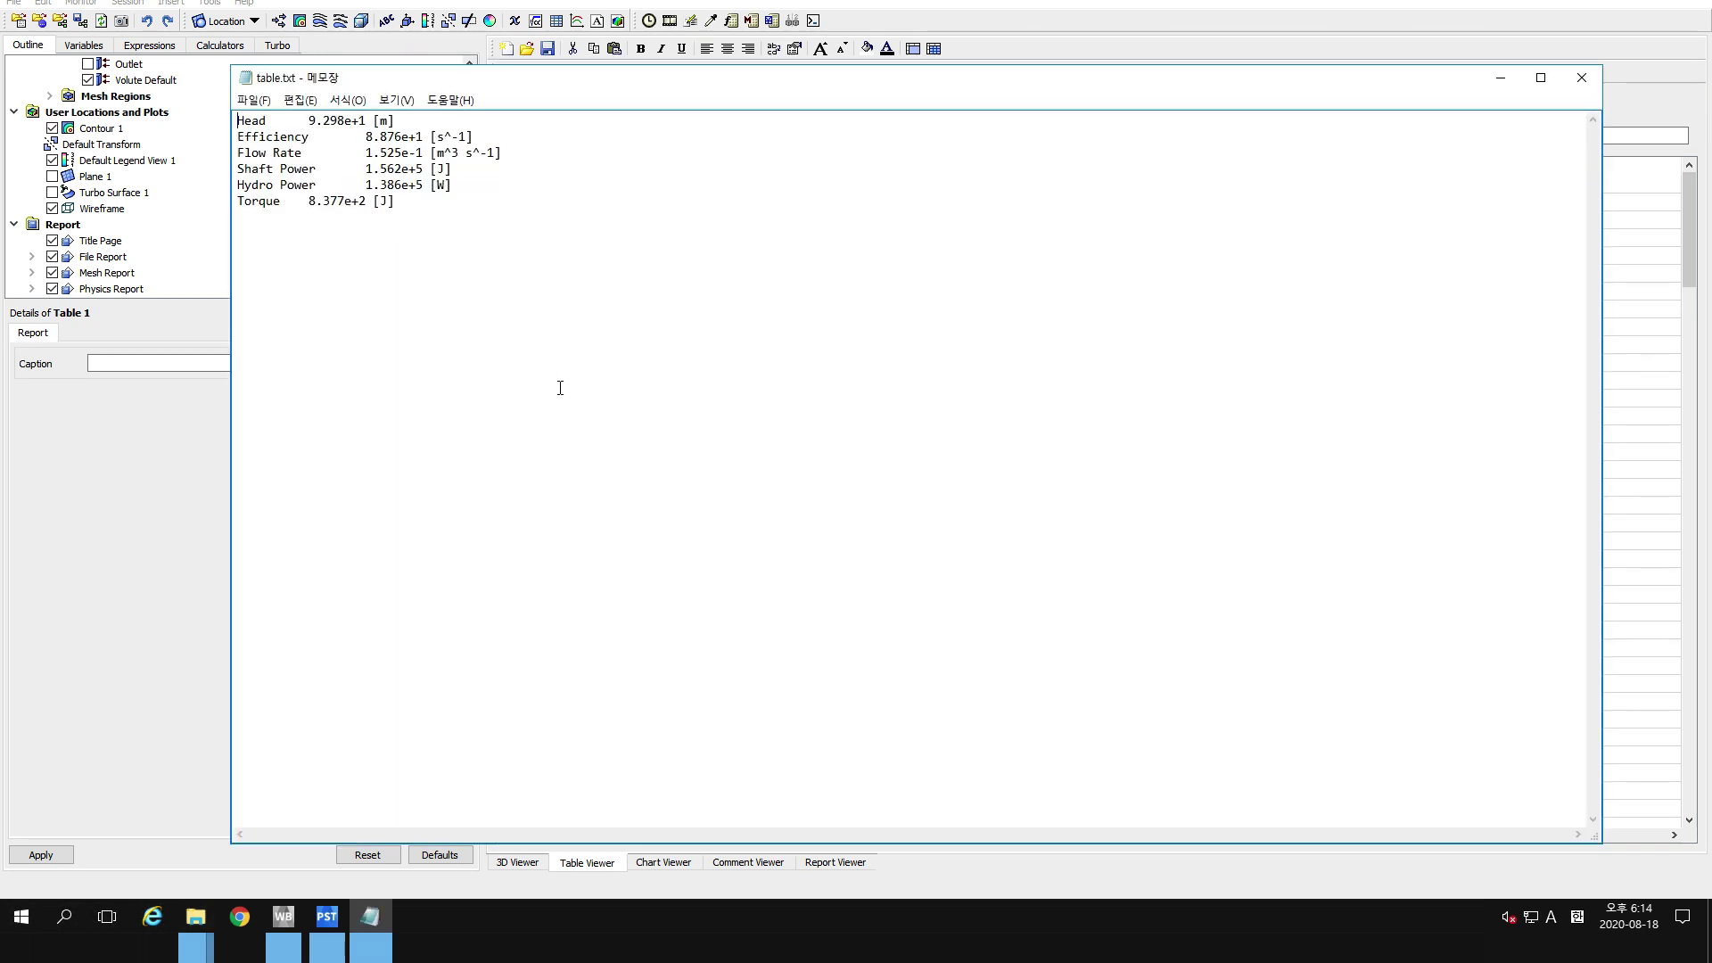
left_click_drag(473, 263, 383, 322)
left_click(1581, 78)
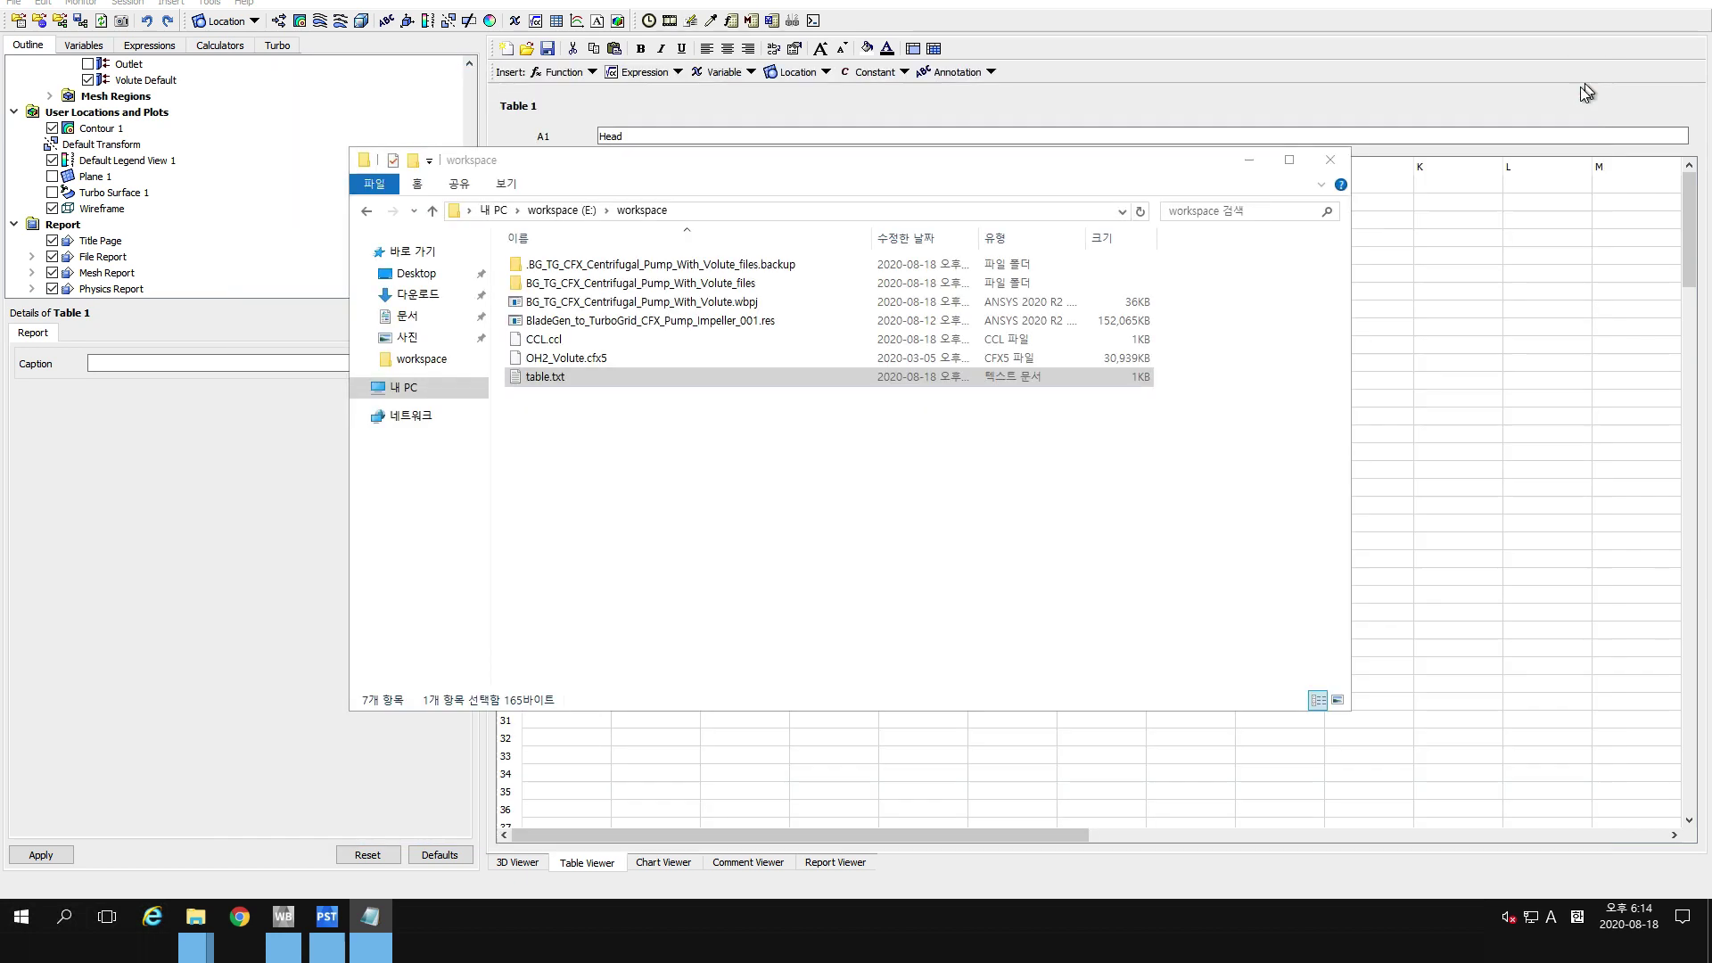
left_click(1249, 487)
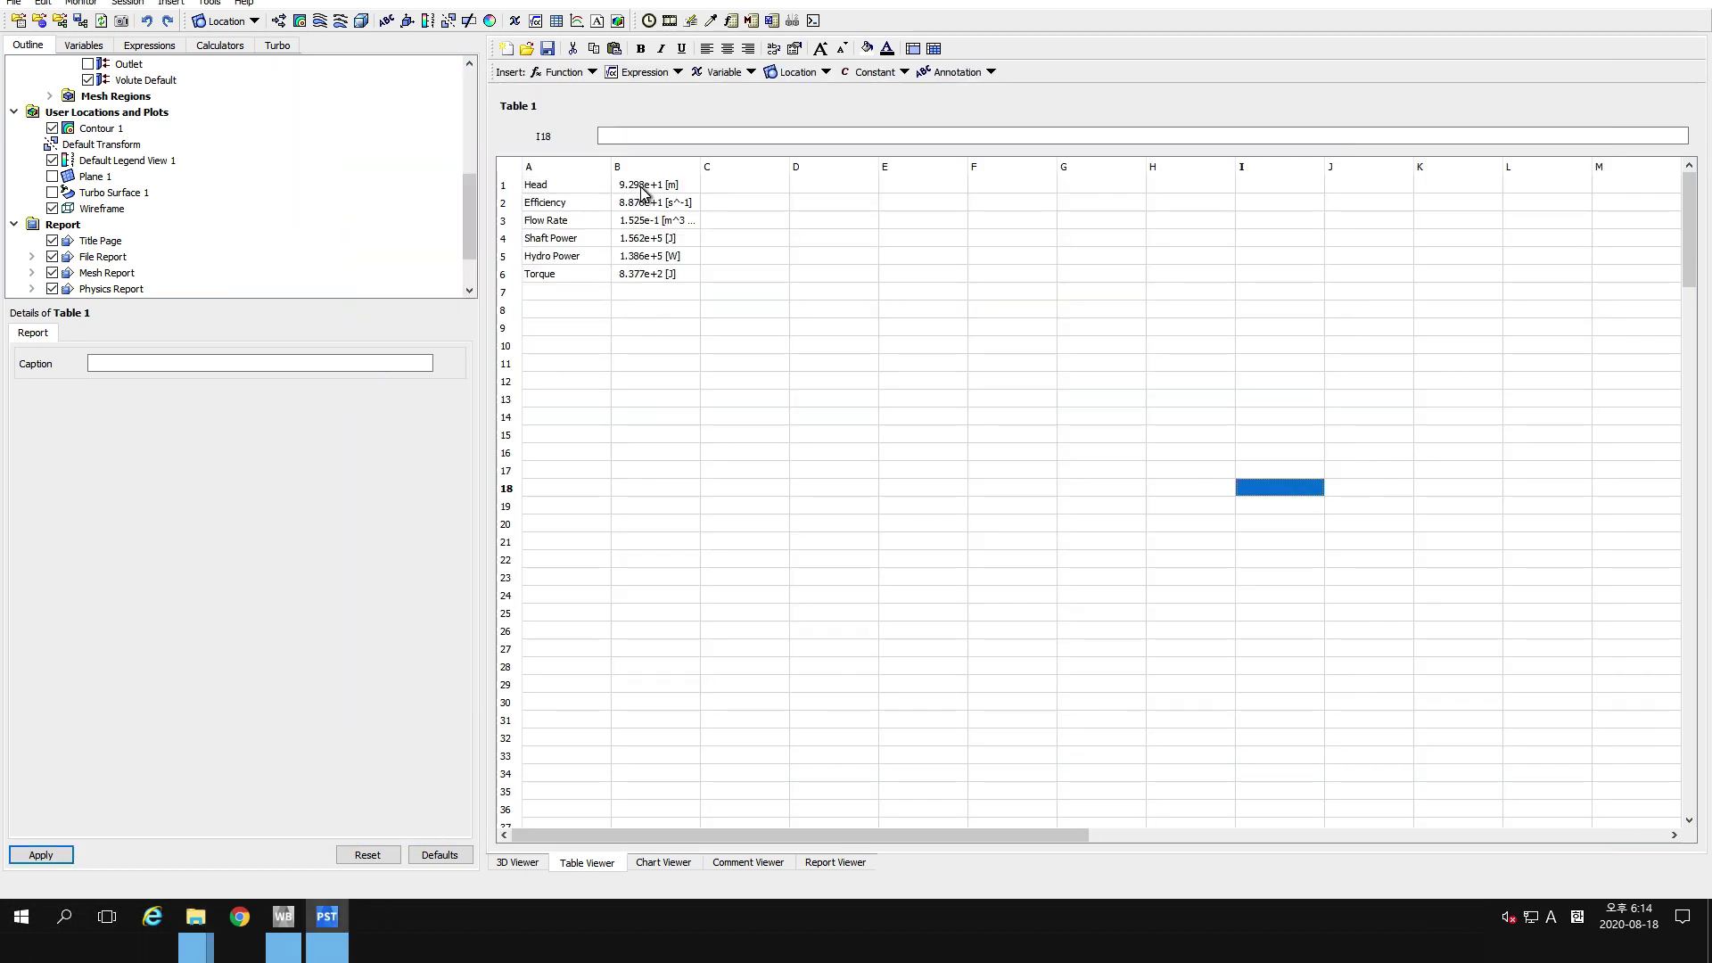
Format the value cells B1 to B6 as fixed notation with precision 3 and hide their units.
left_click_drag(642, 190, 638, 269)
left_click(803, 273)
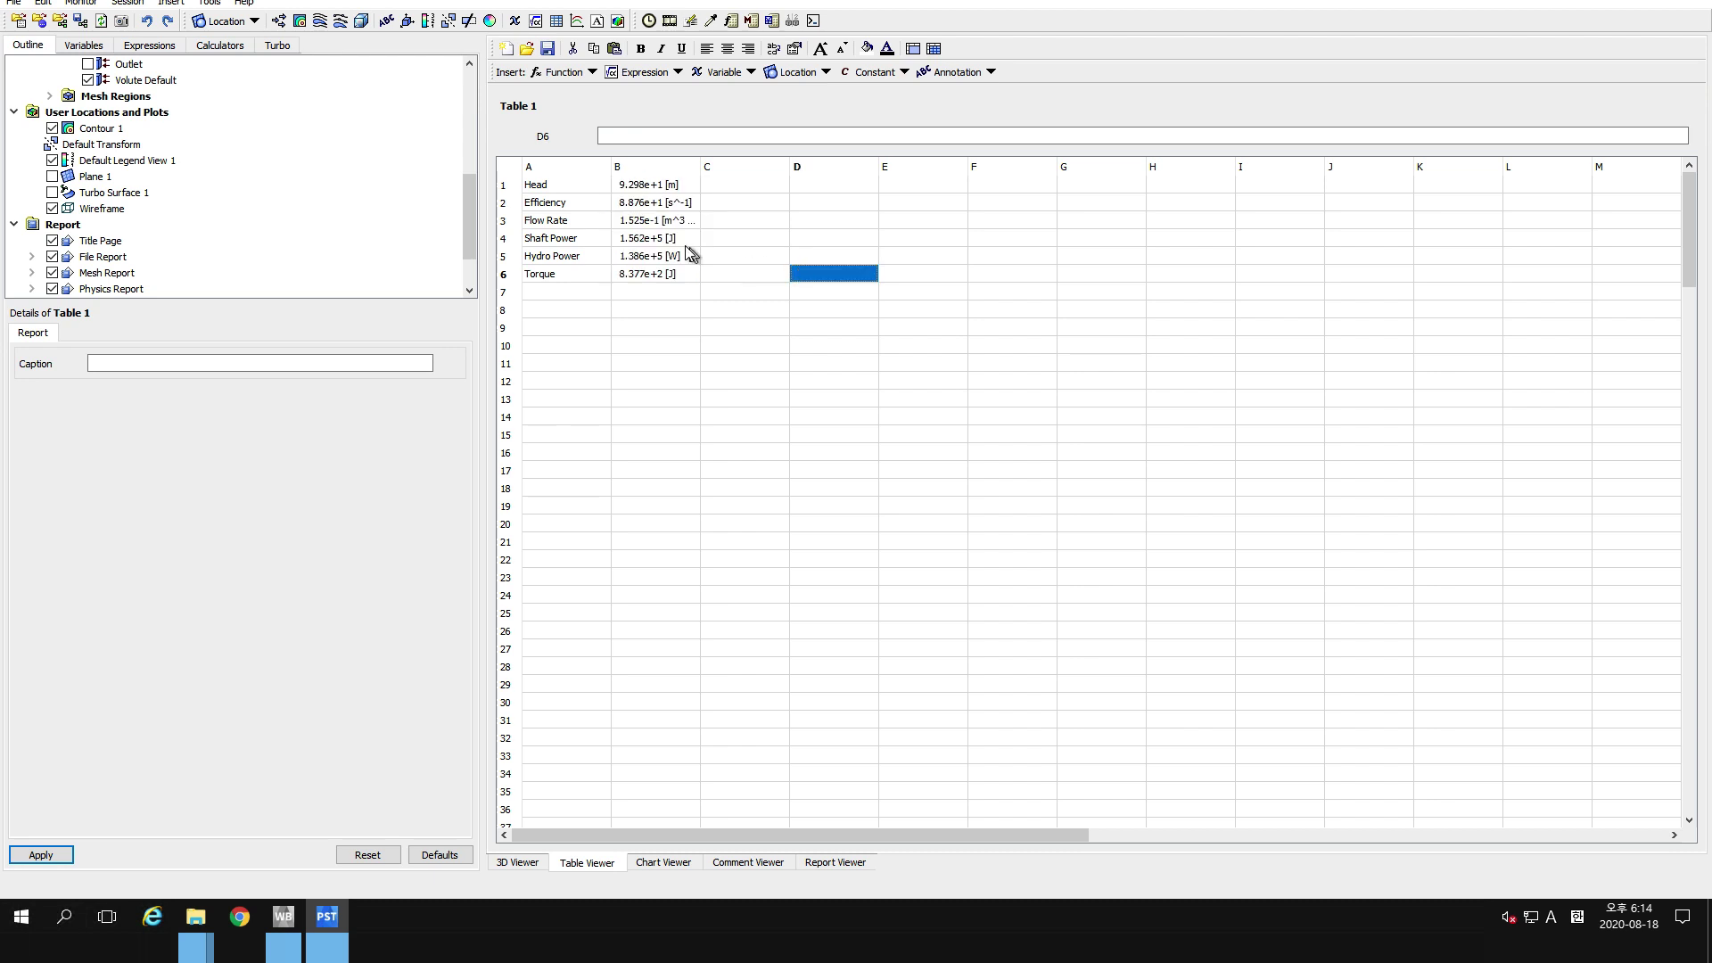
left_click_drag(635, 182, 642, 279)
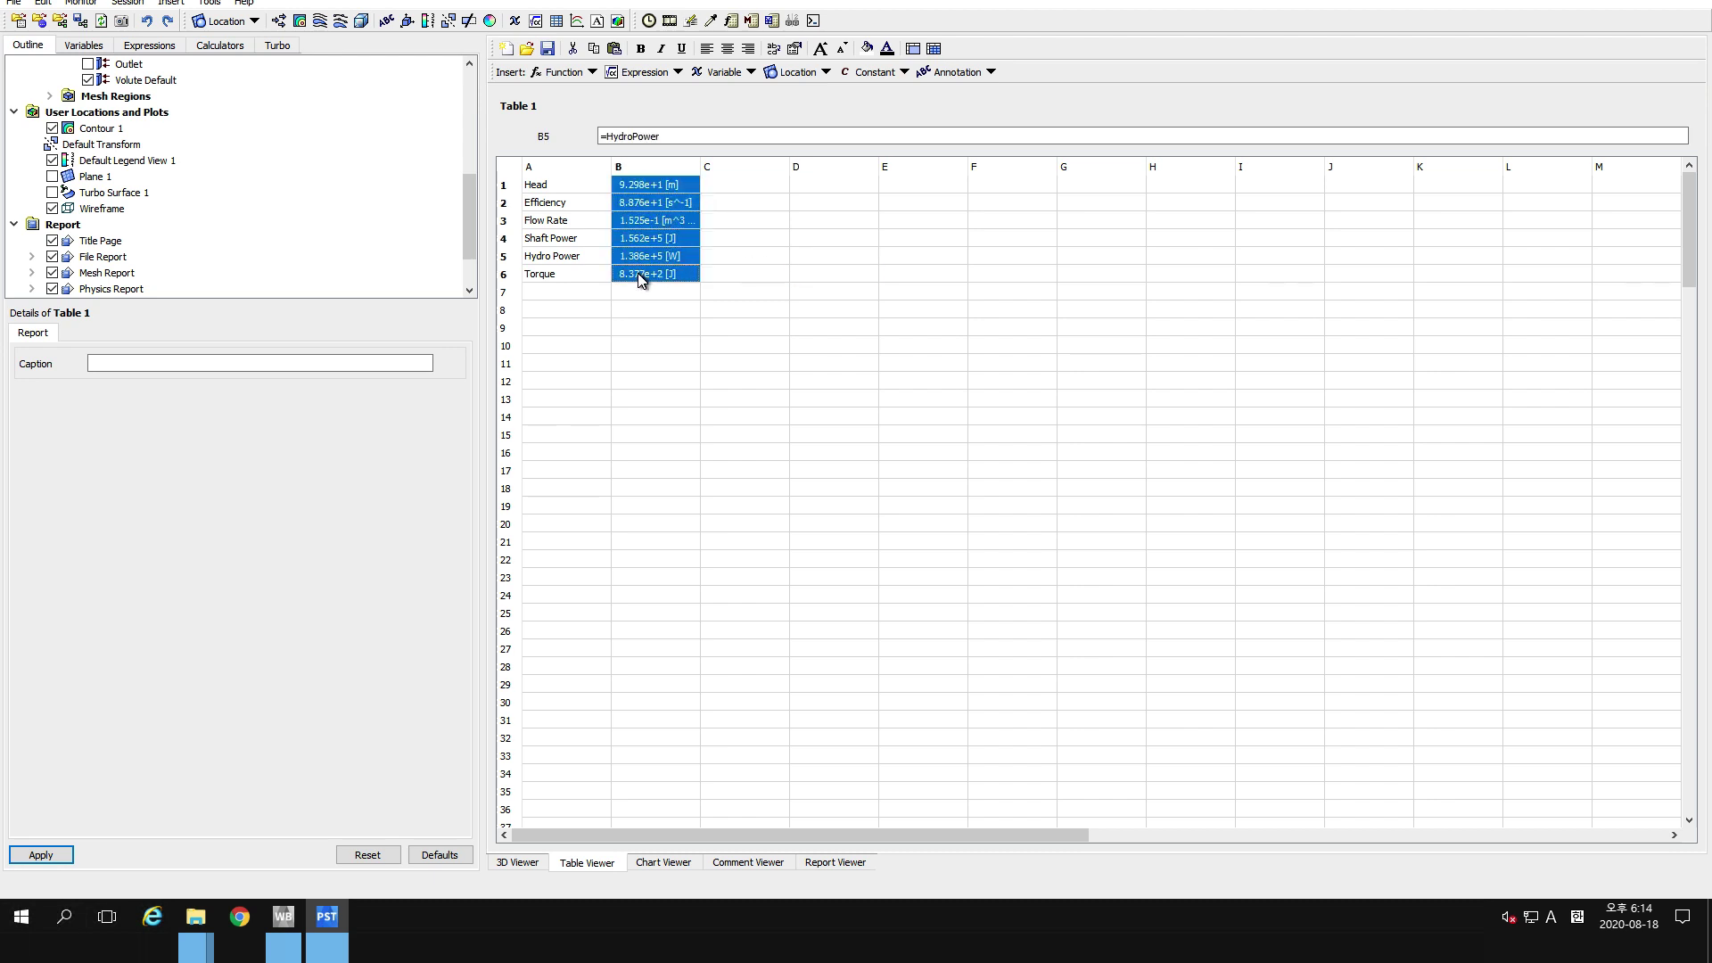
left_click(795, 56)
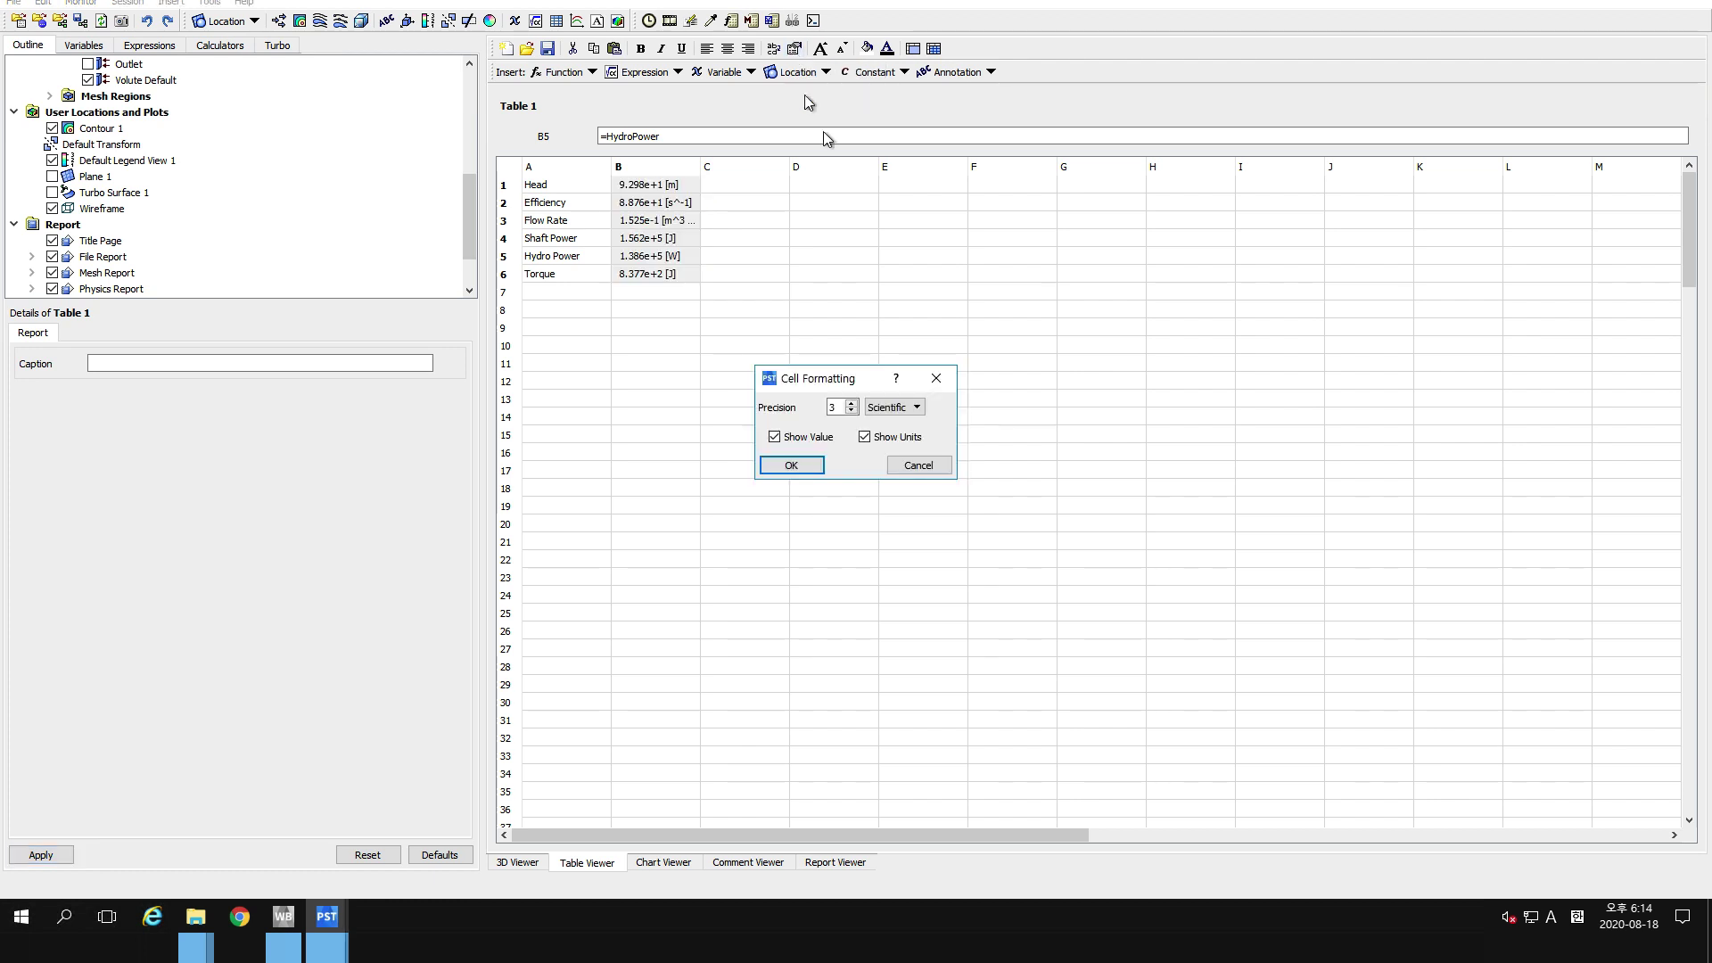
left_click_drag(851, 365, 852, 282)
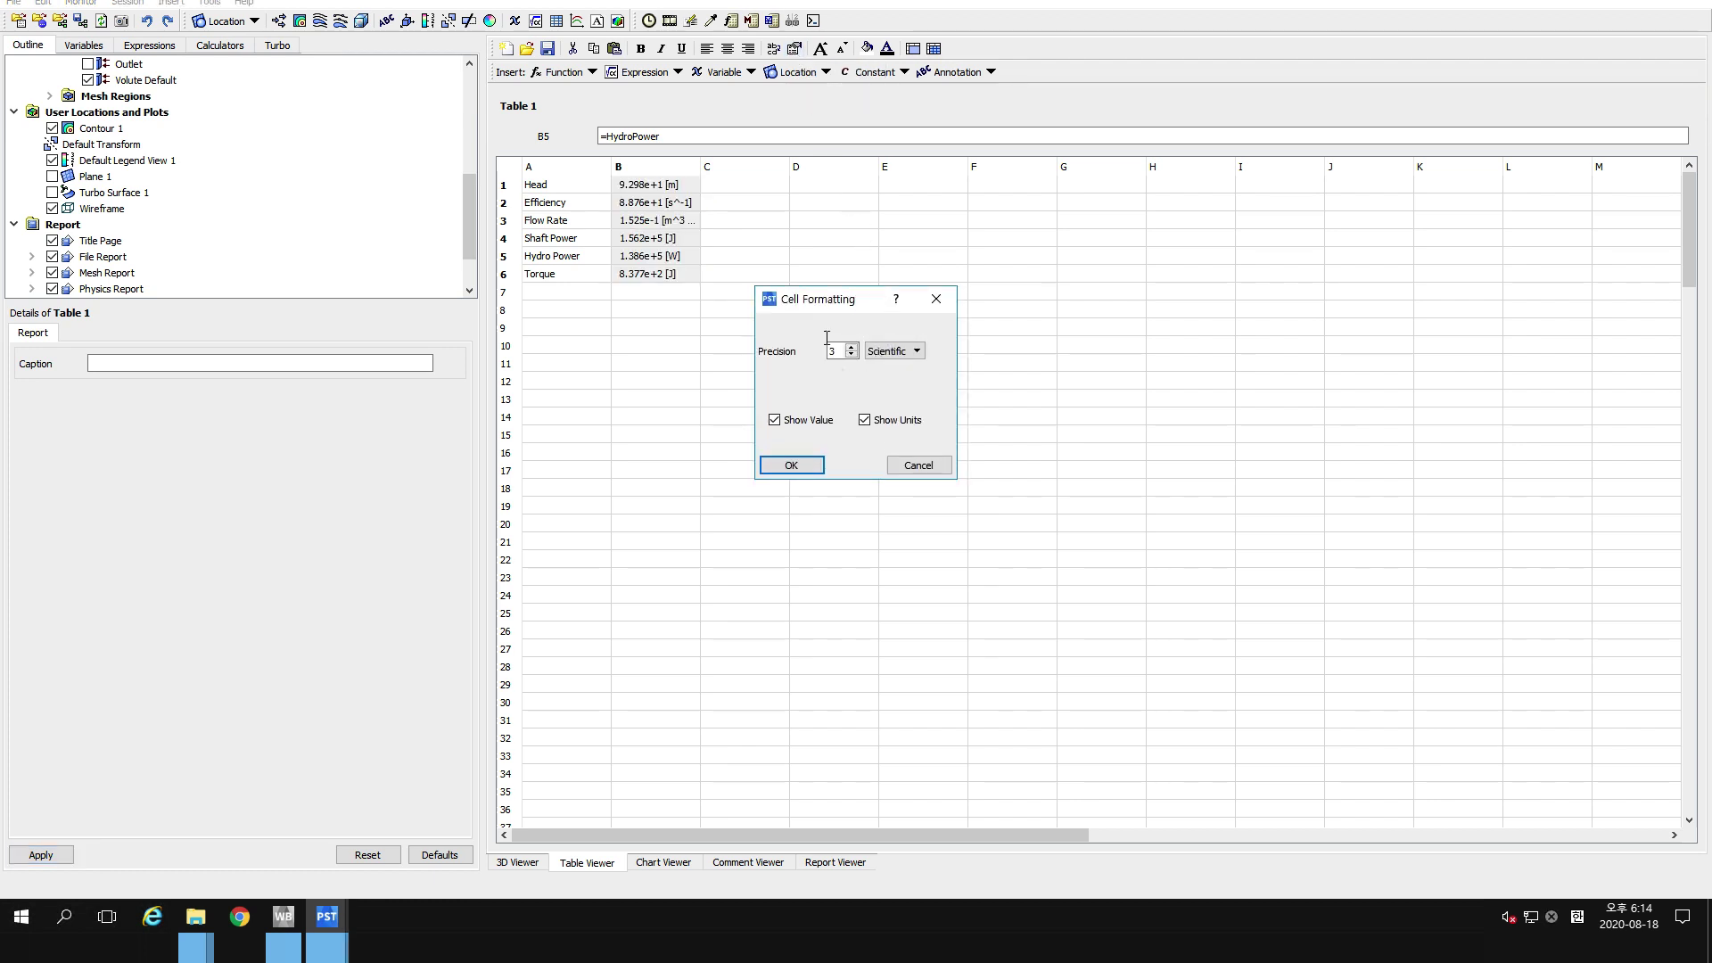
left_click(893, 351)
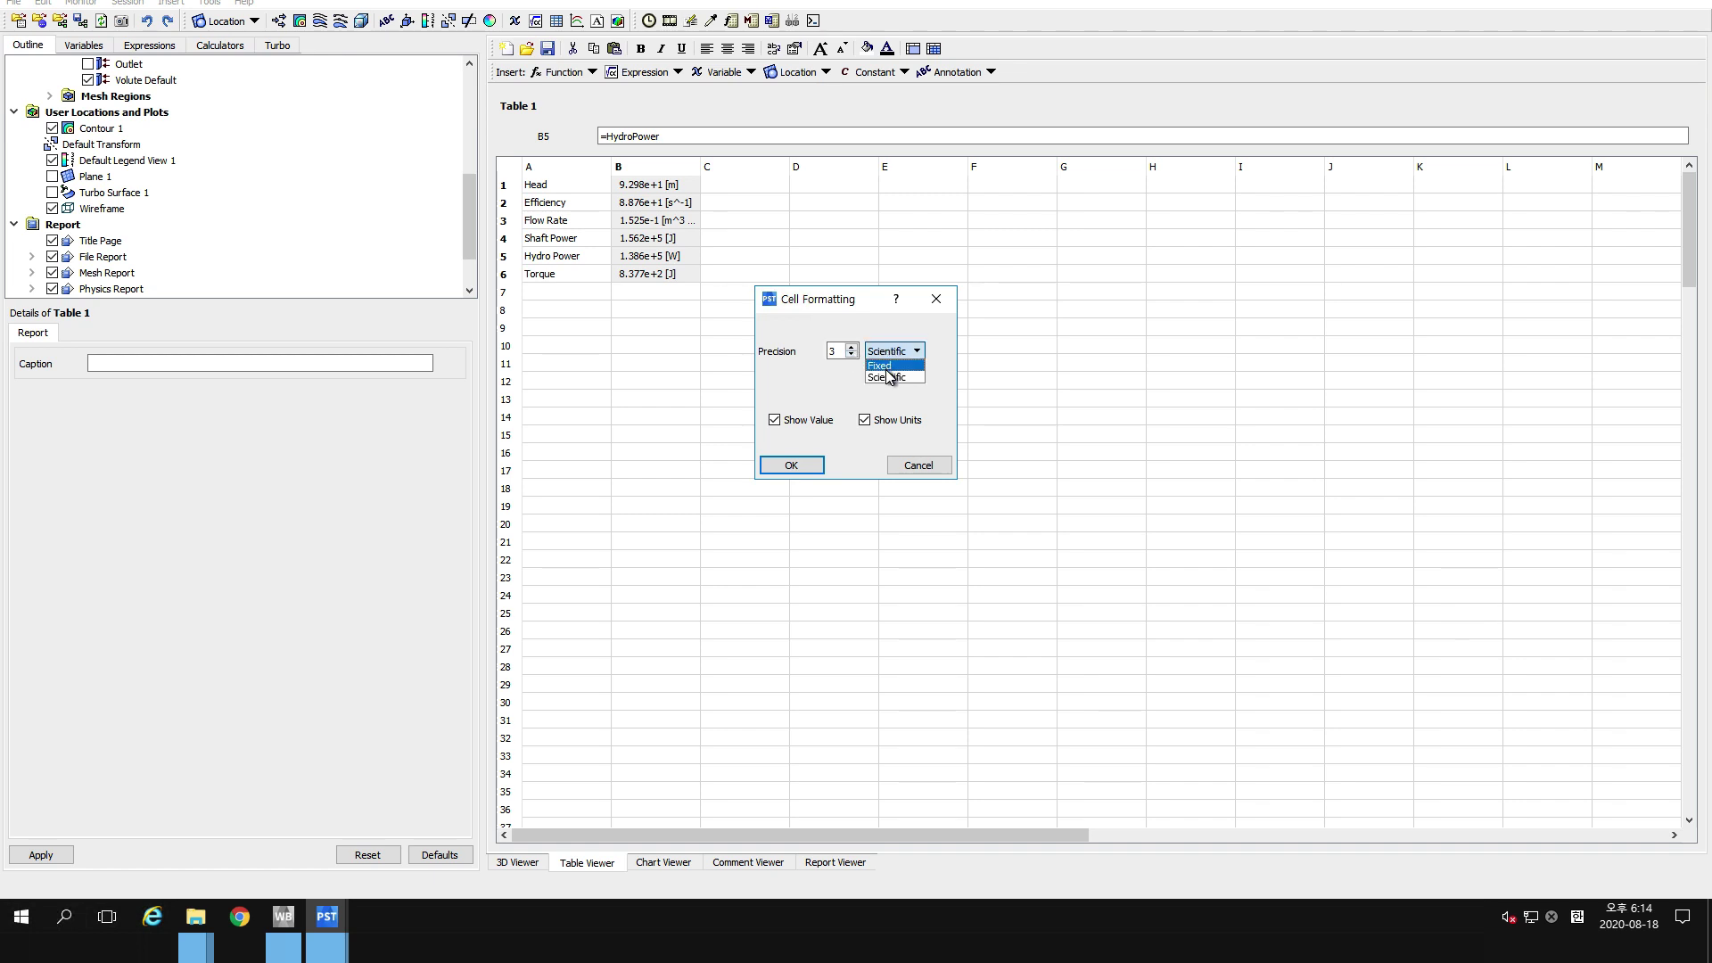
left_click(890, 378)
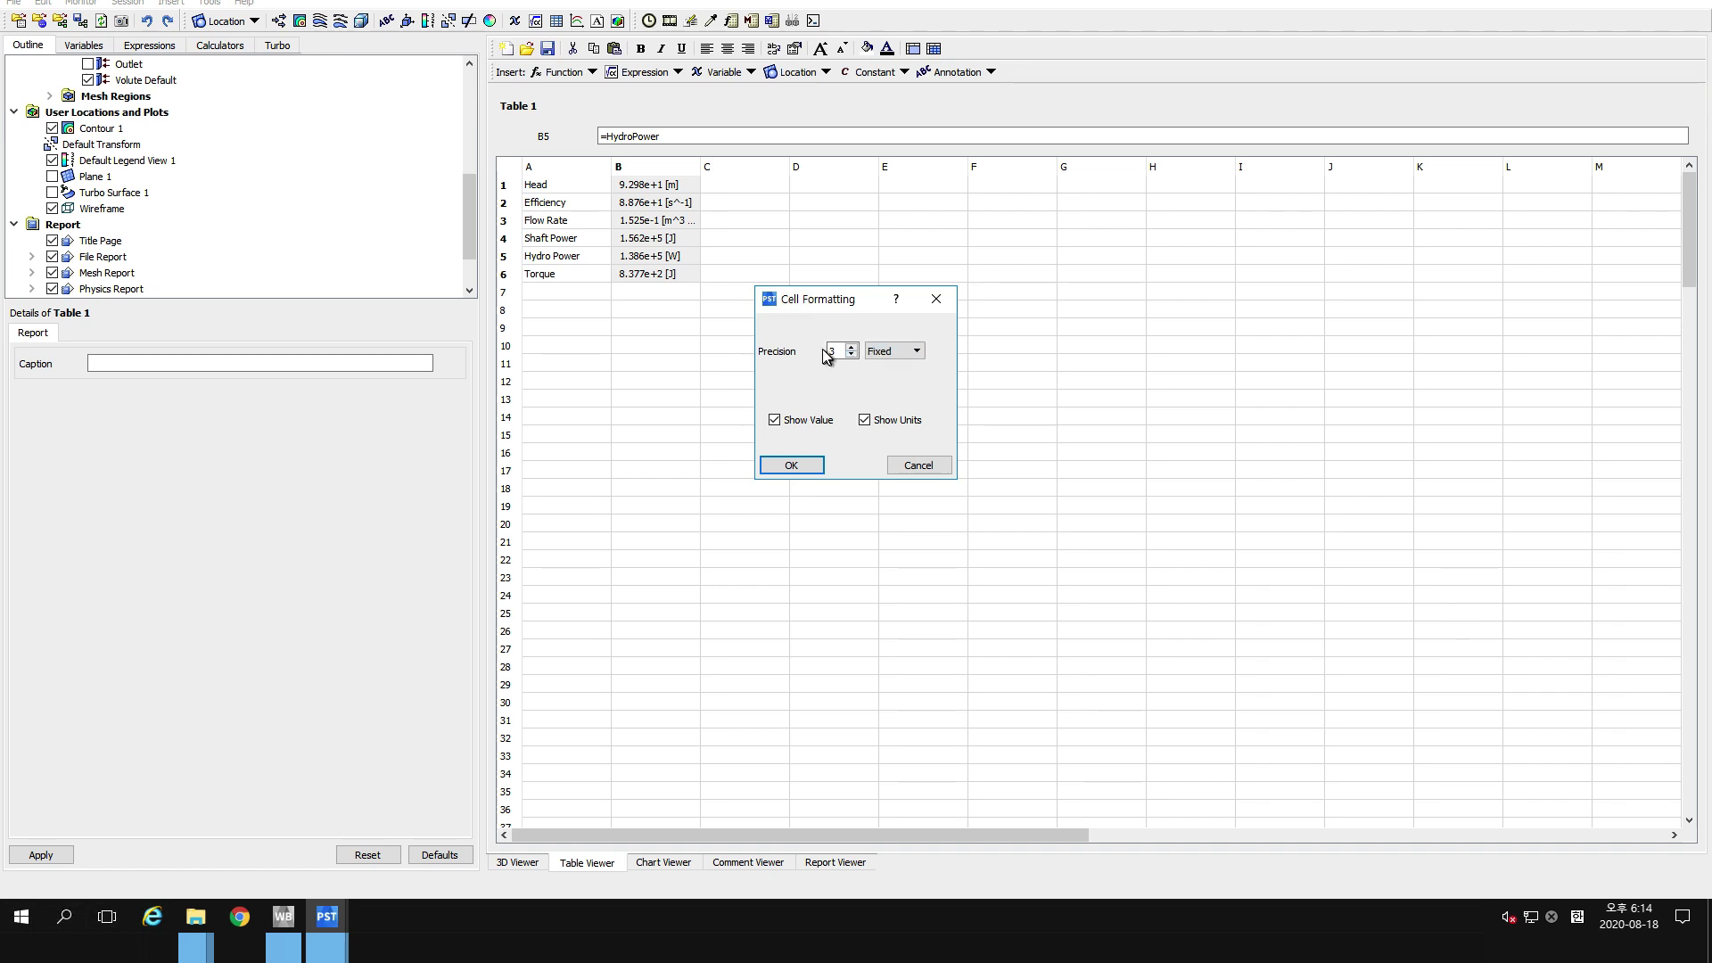
left_click(866, 420)
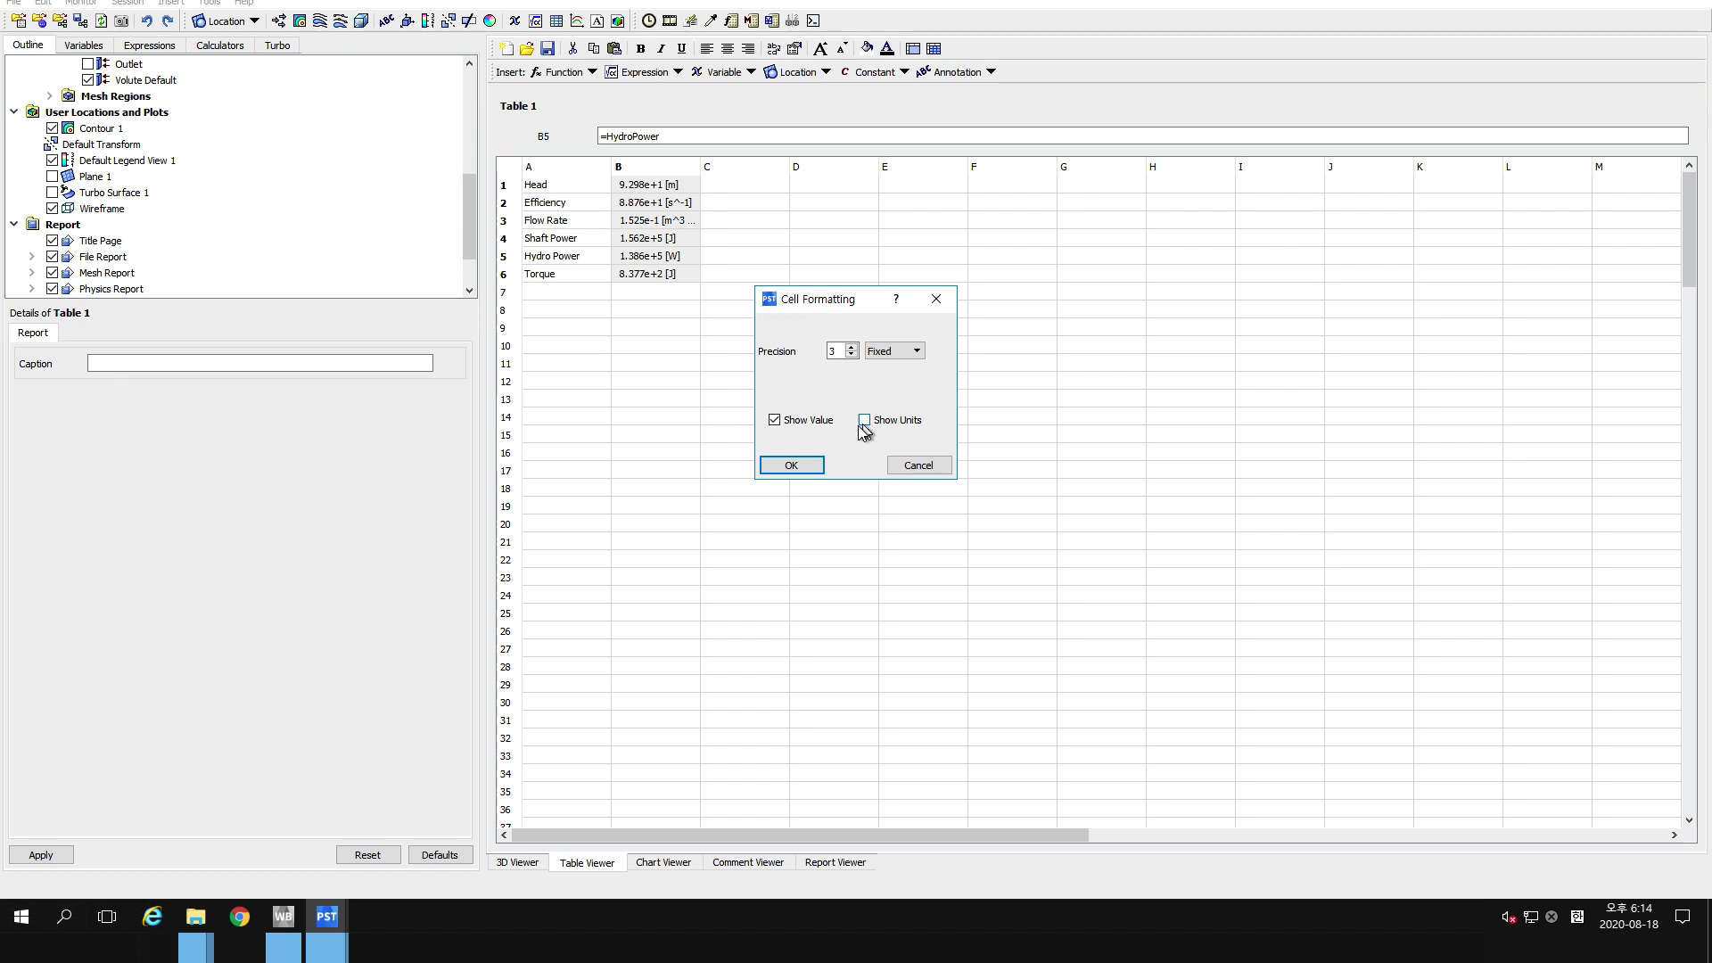
left_click(791, 465)
left_click(746, 434)
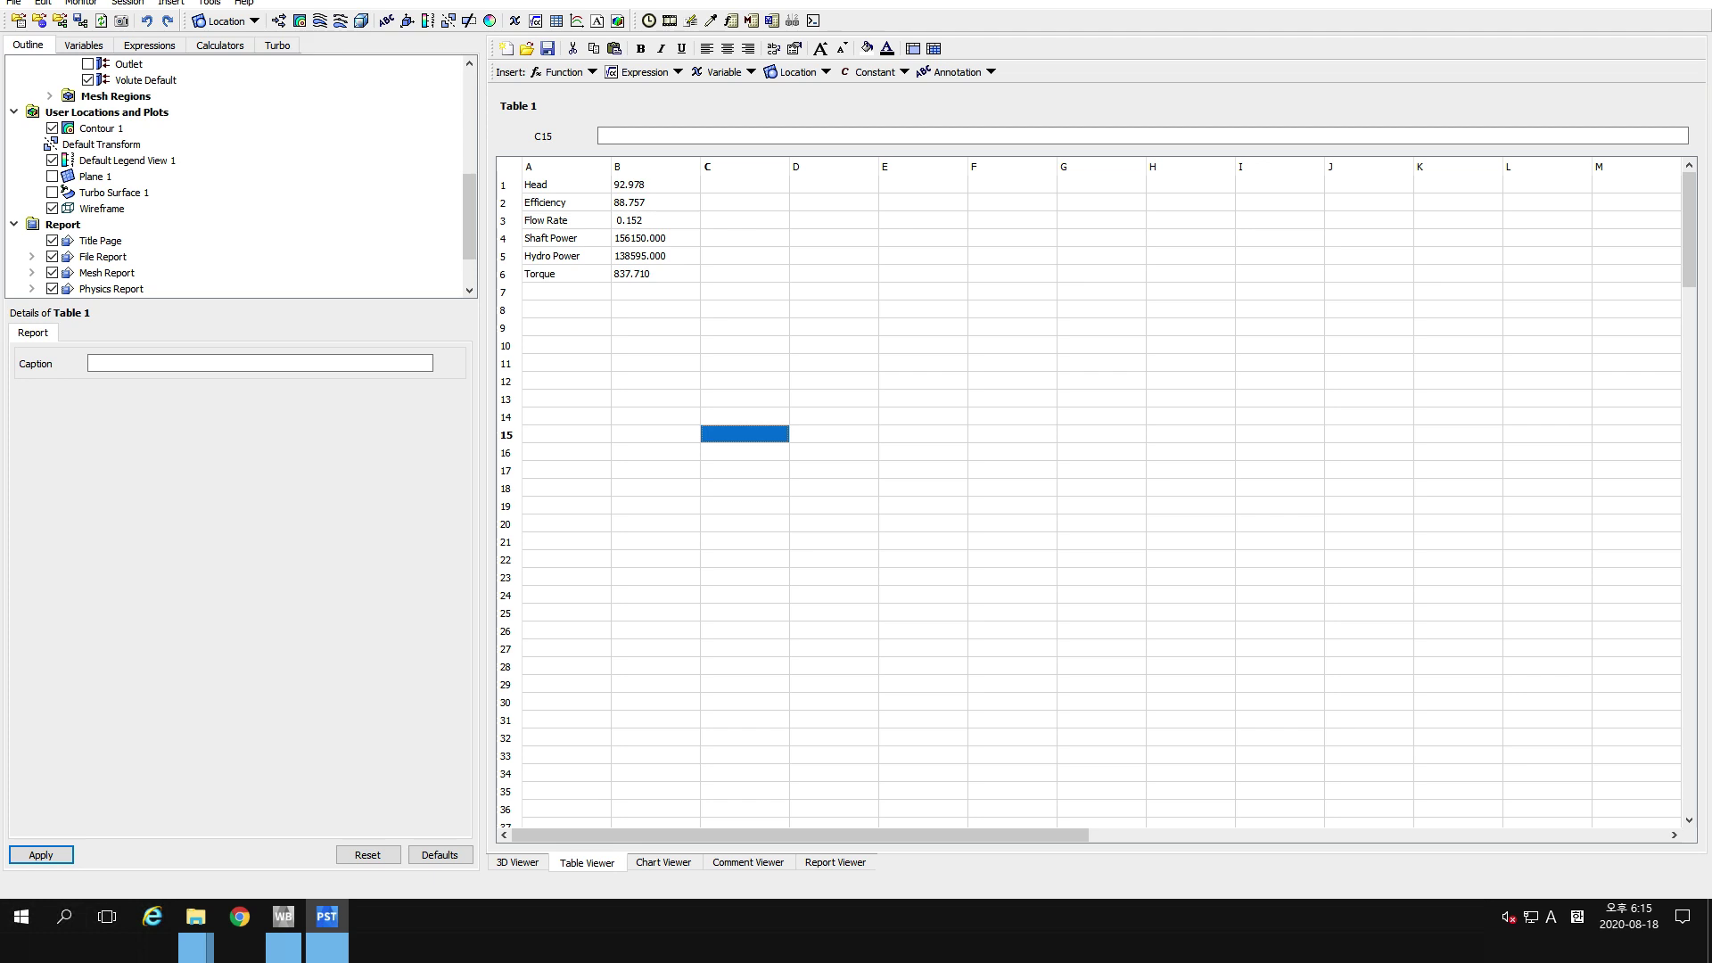
Show the pump's pressure contour in 3D and examine the impeller and volute from an oblique angle.
left_click(1455, 438)
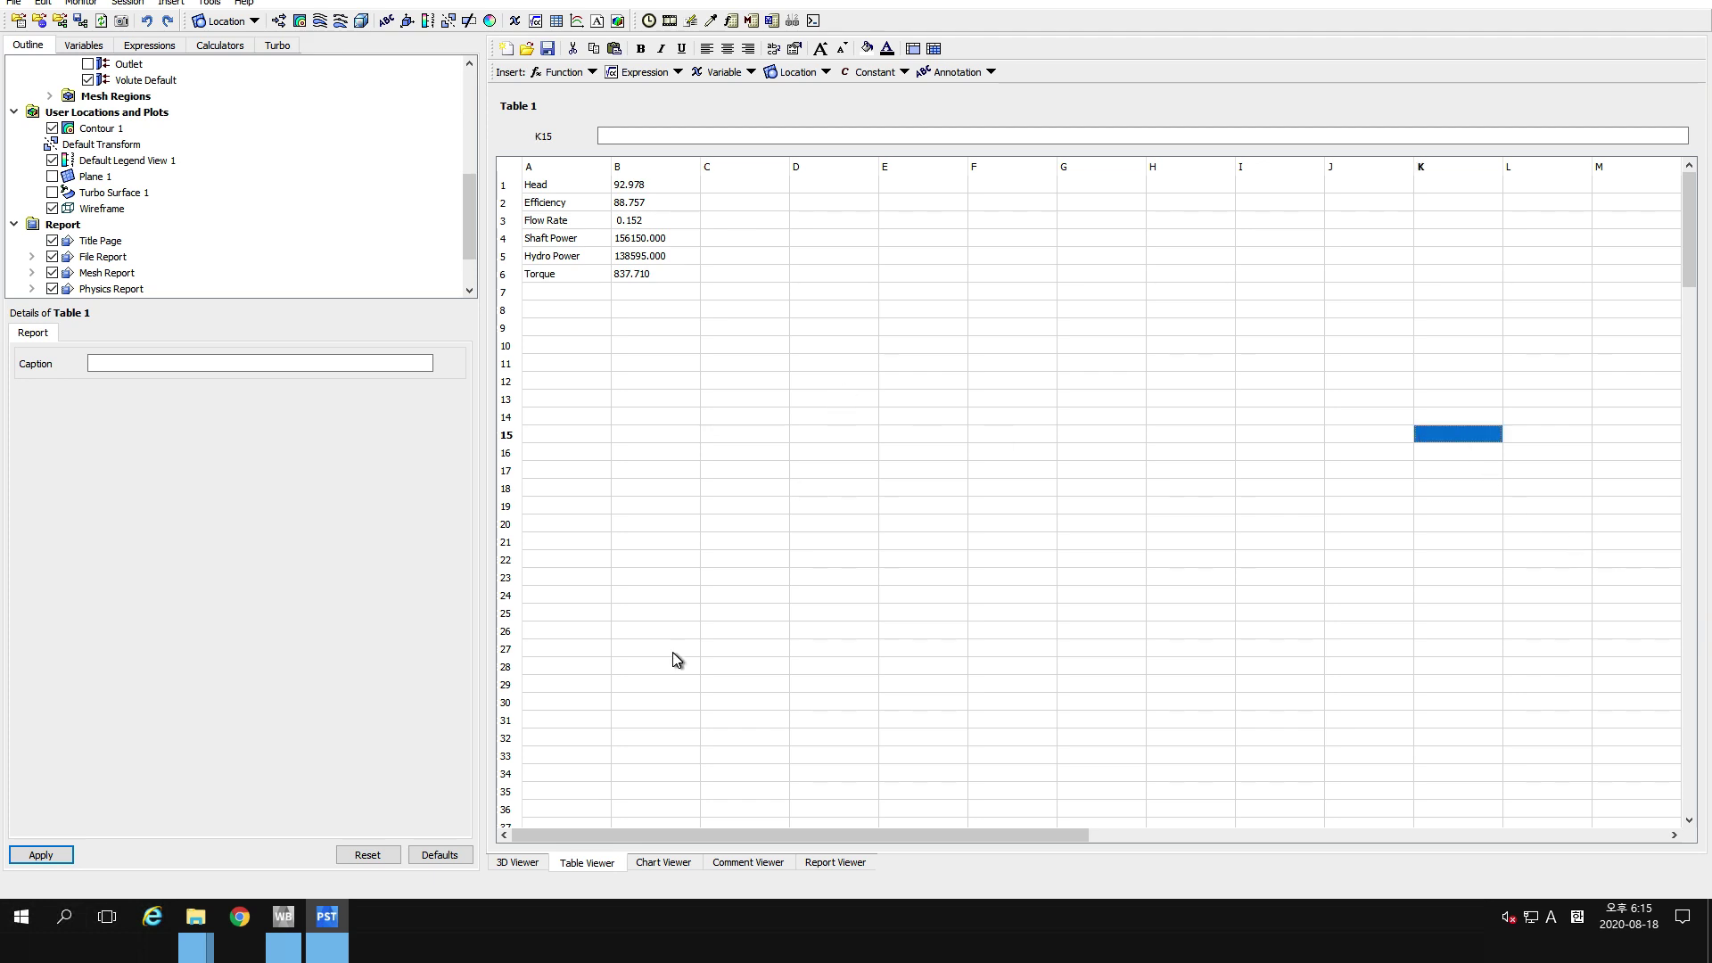
left_click(533, 866)
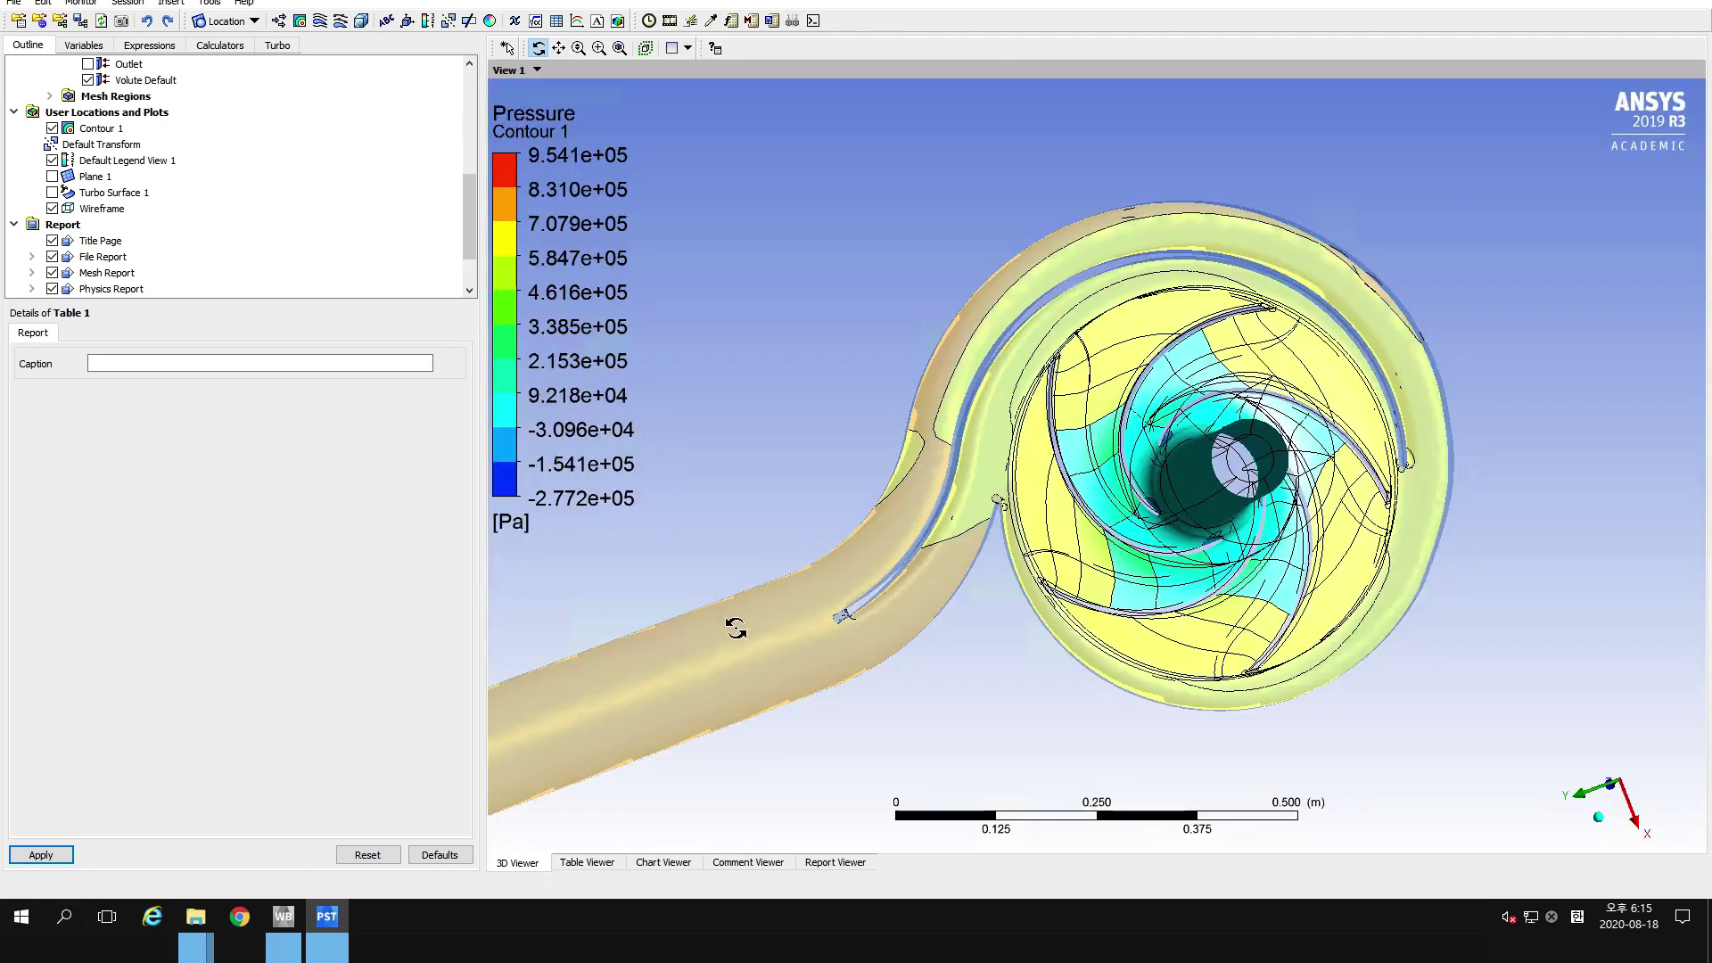
left_click_drag(944, 533, 932, 499)
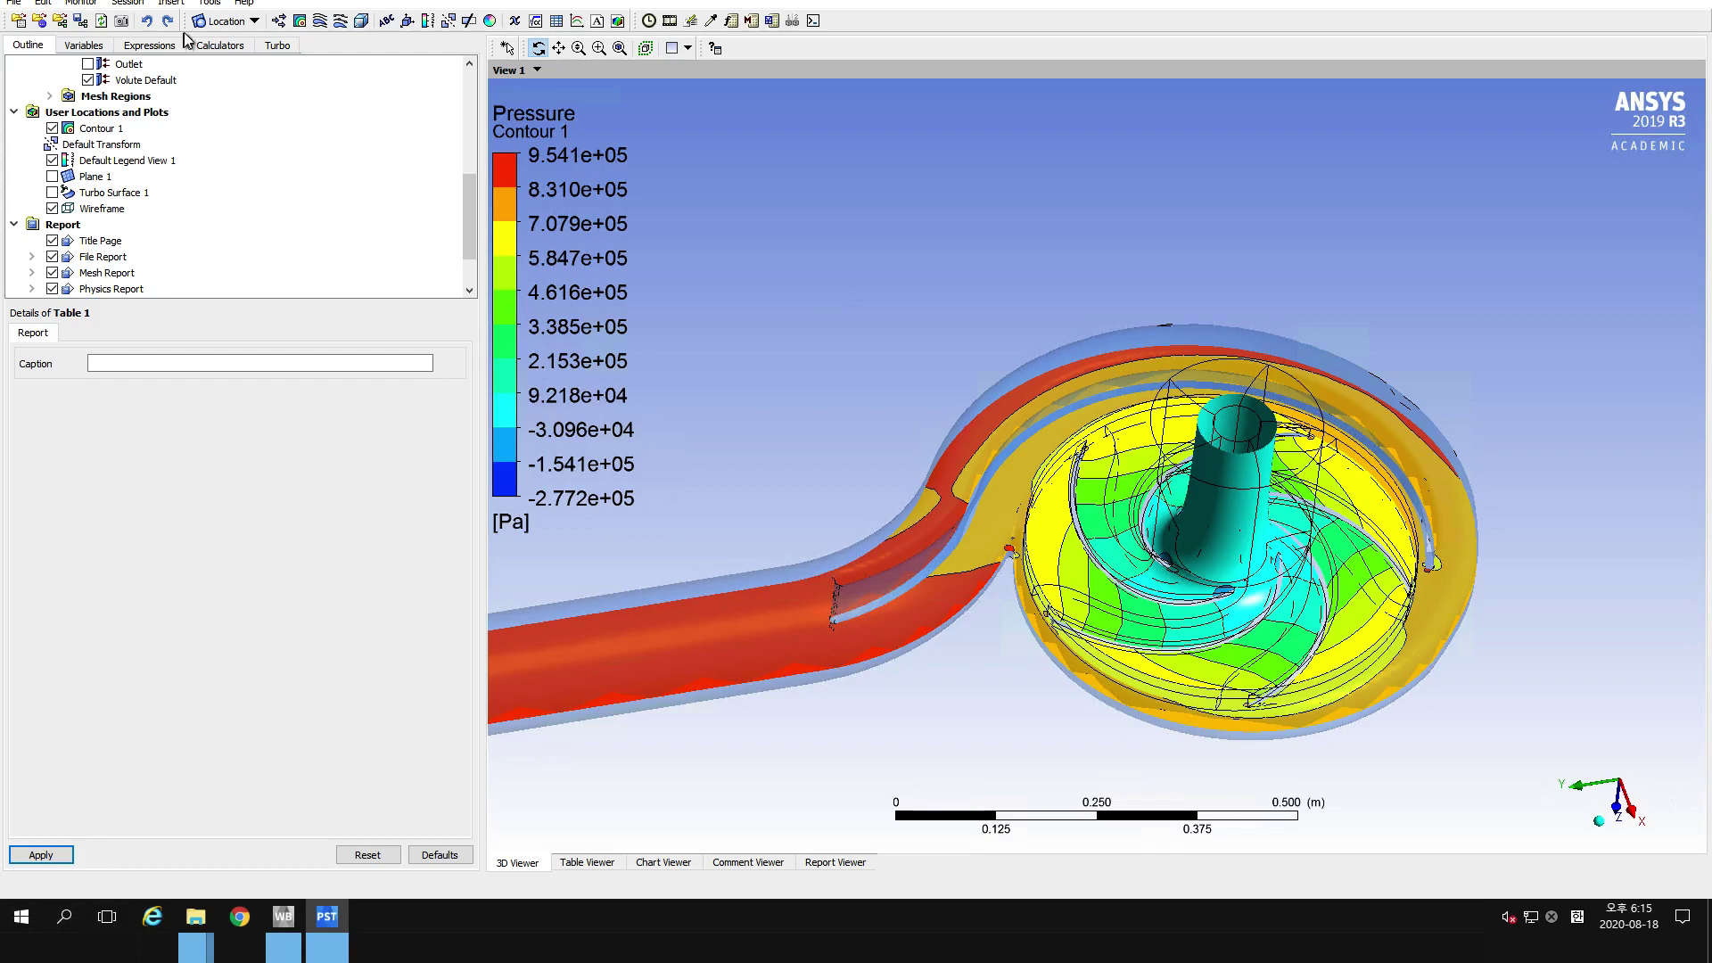
Create a blade-to-blade vector plot of velocity for all domains and fit it in the view.
left_click(277, 46)
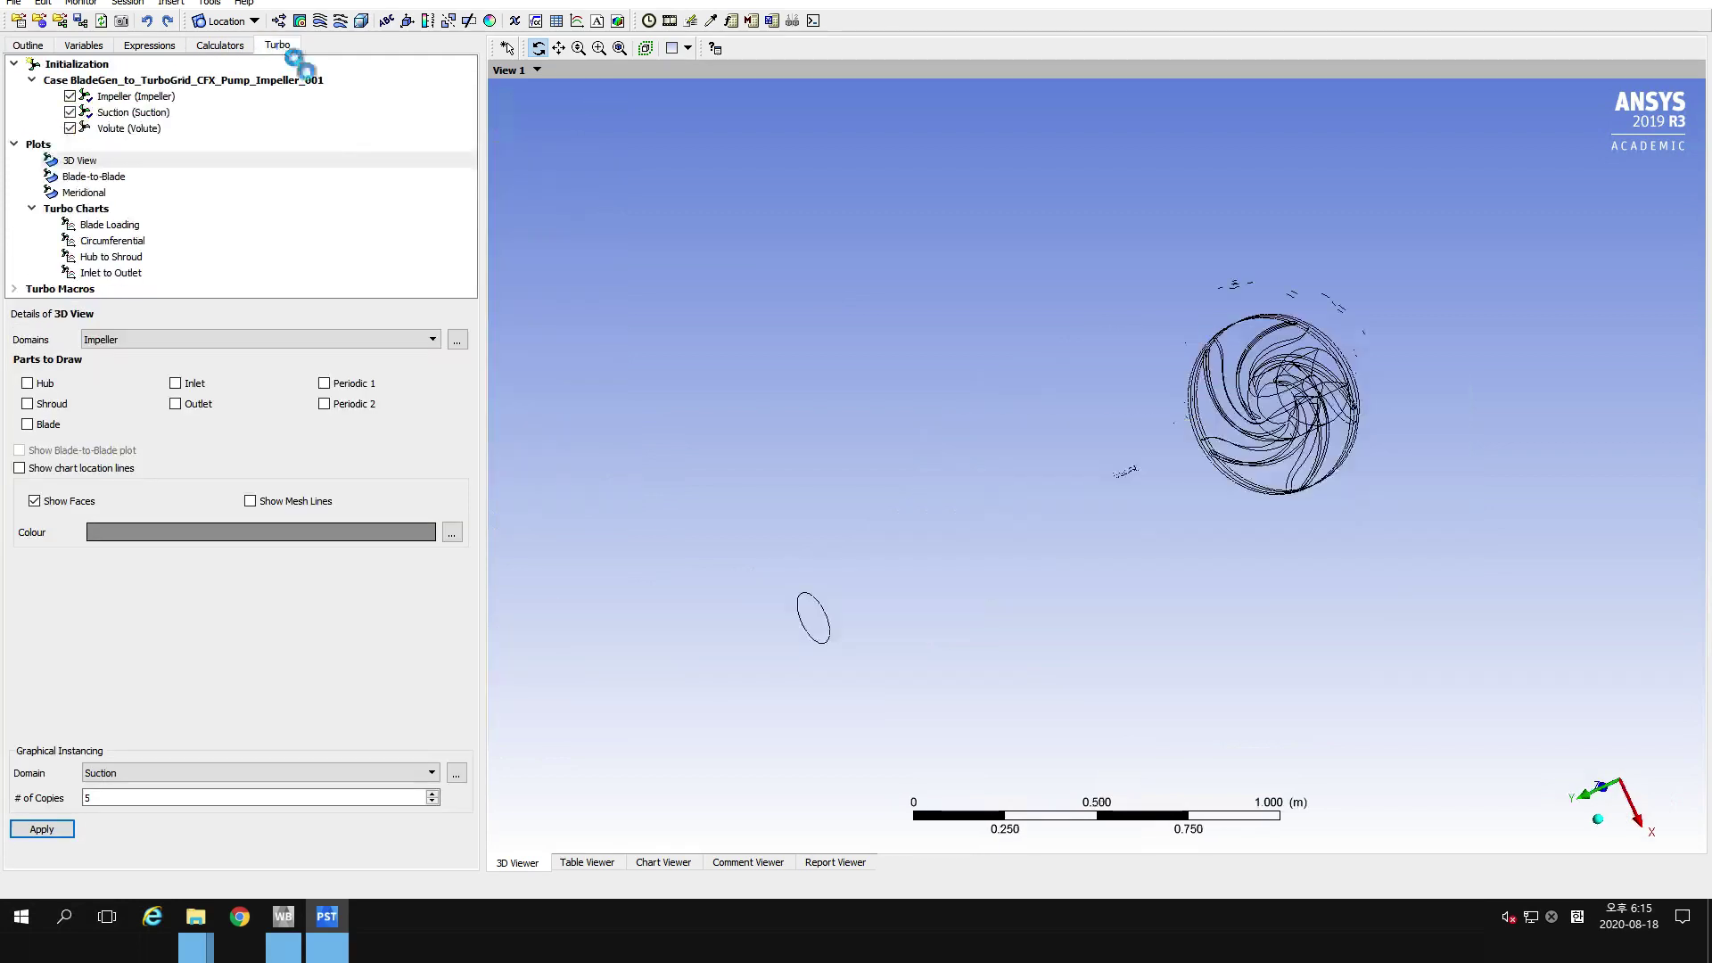
double_click(75, 177)
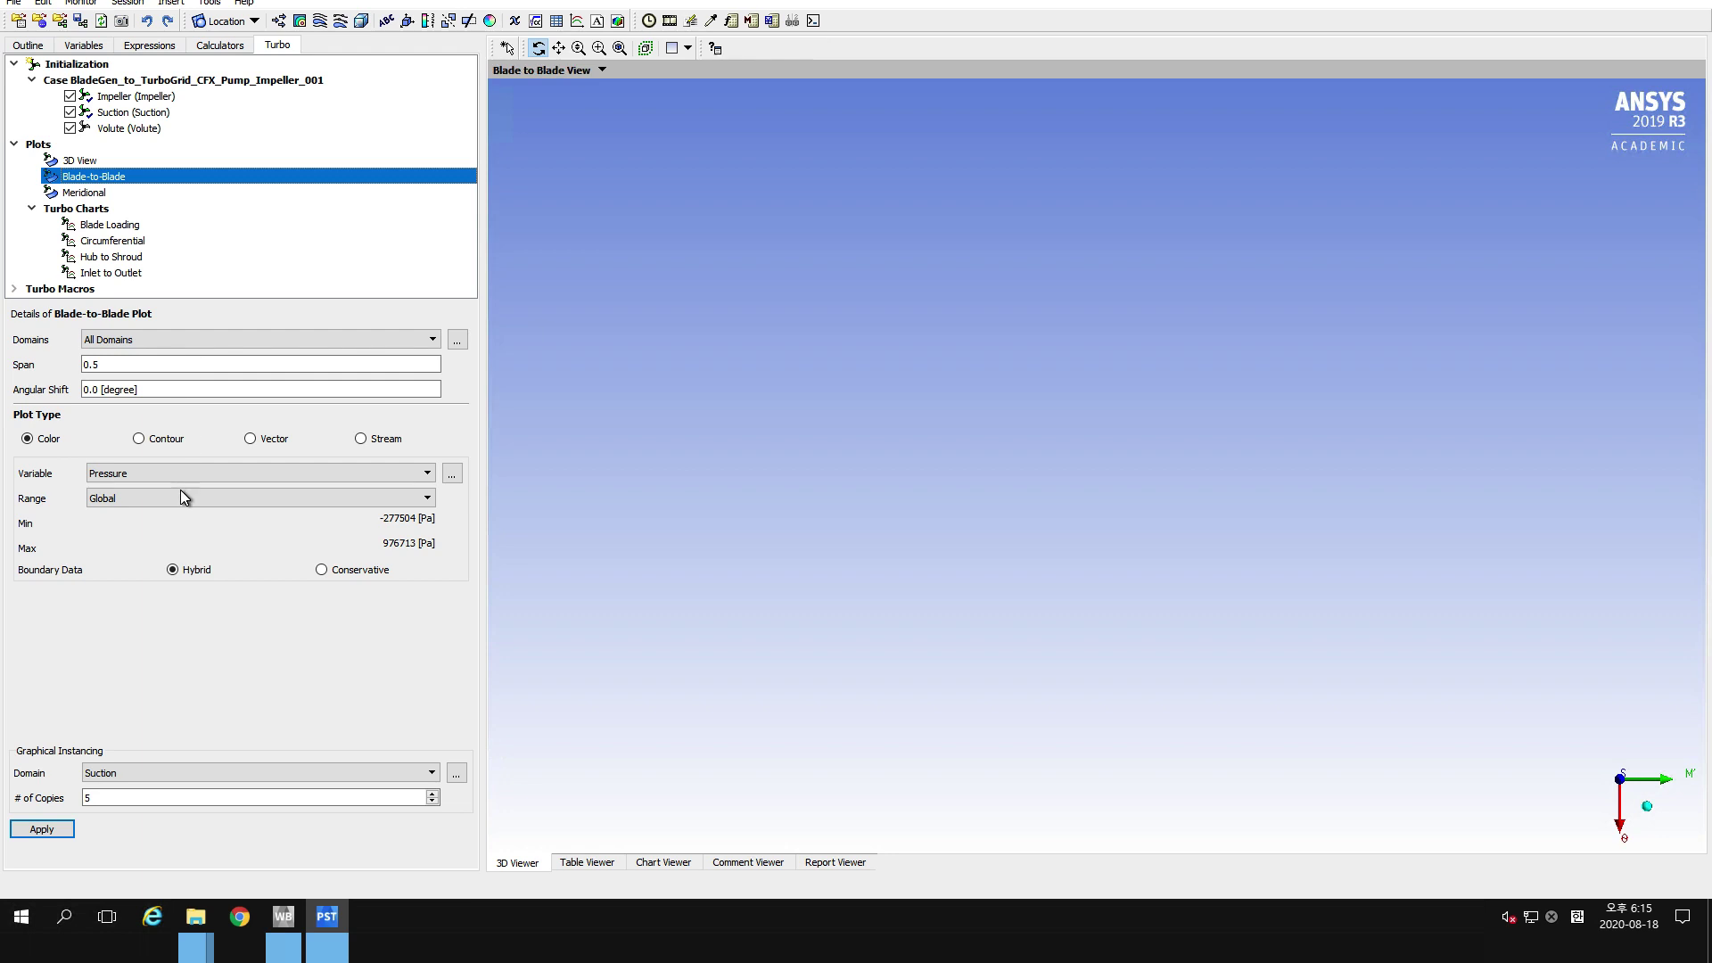
left_click(251, 438)
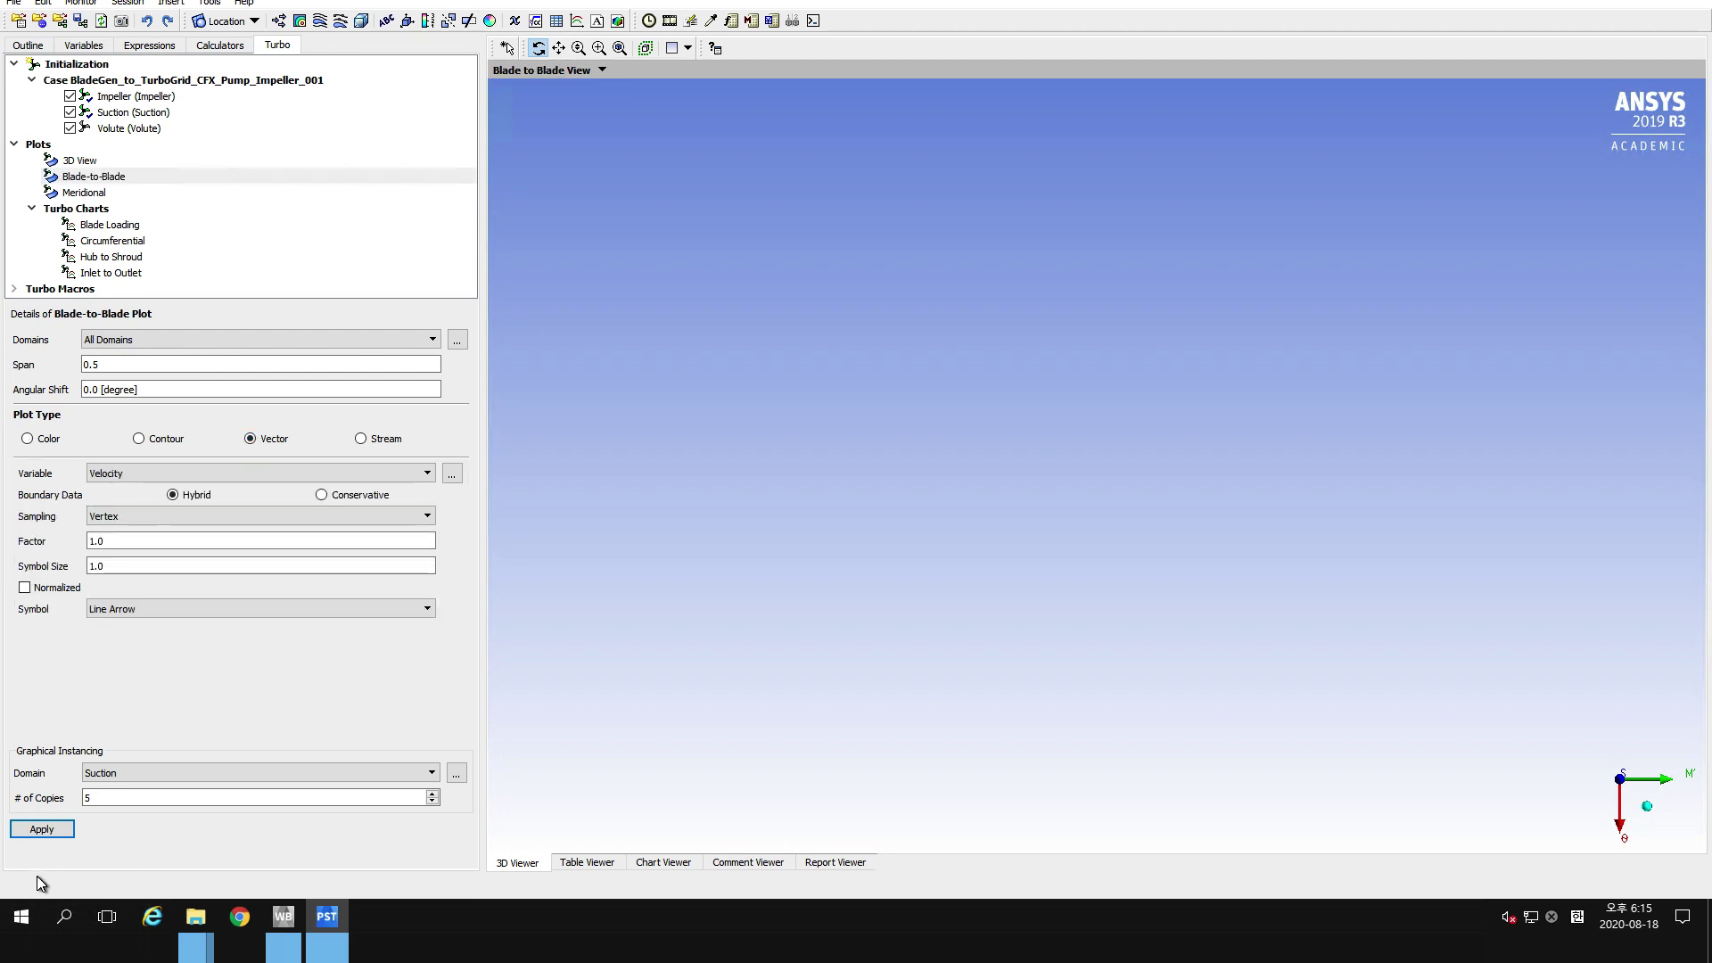
left_click(42, 829)
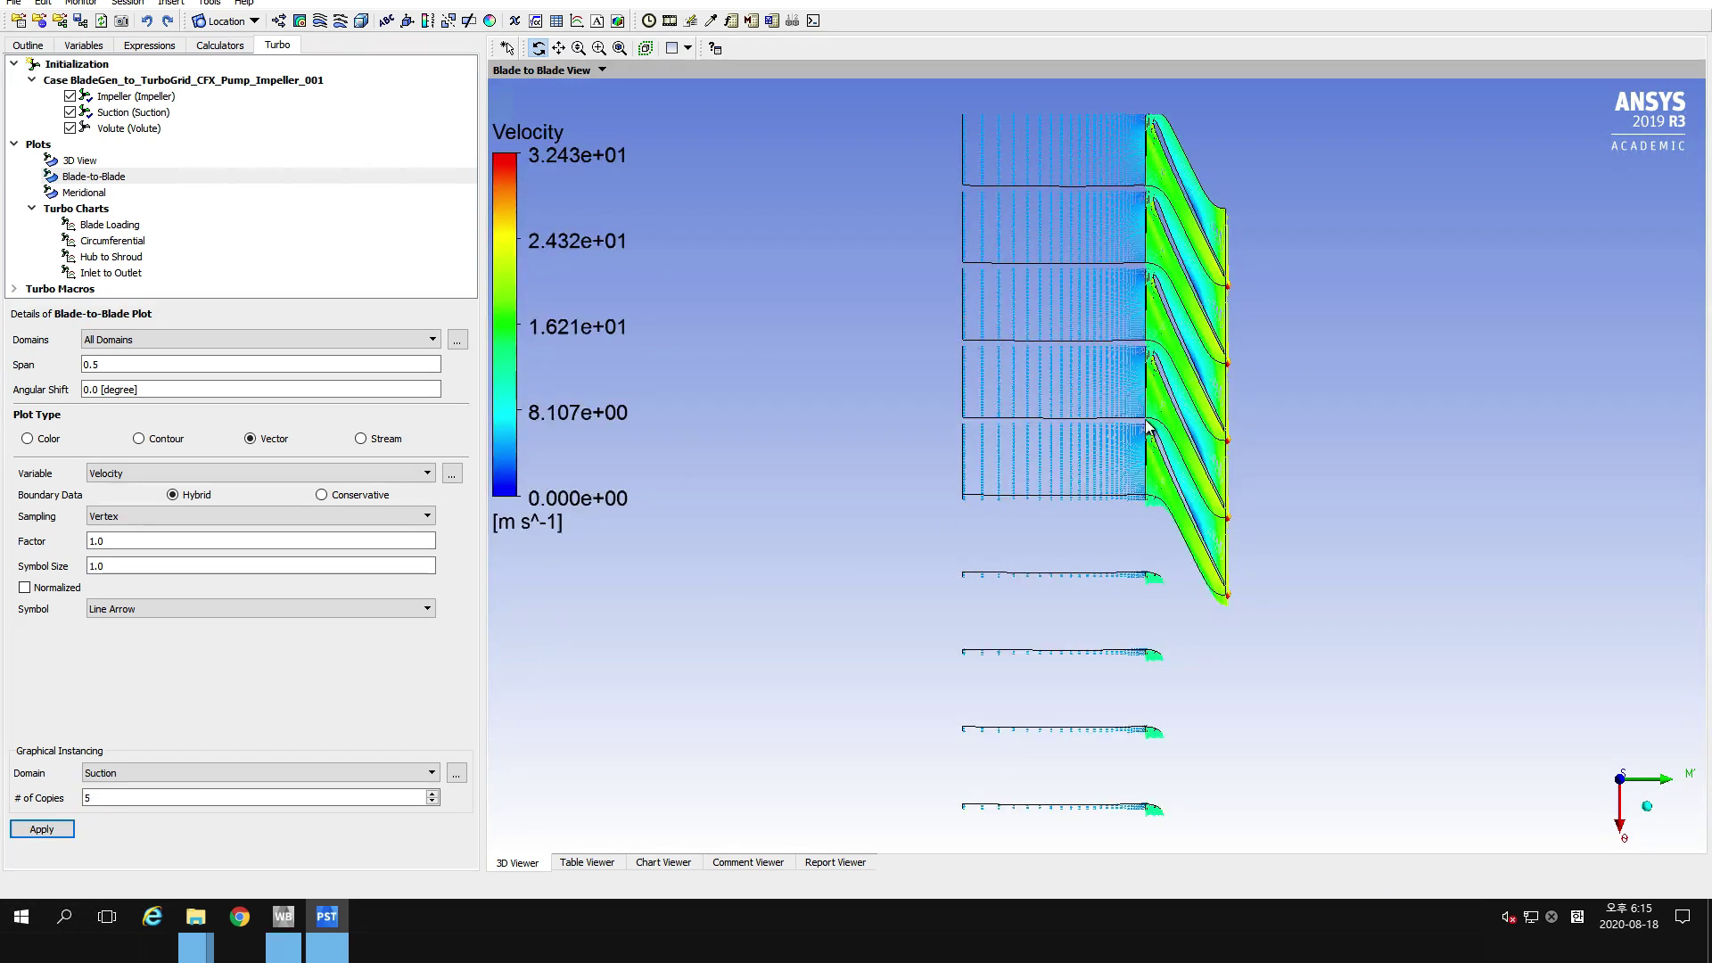
left_click_drag(1150, 429, 882, 238)
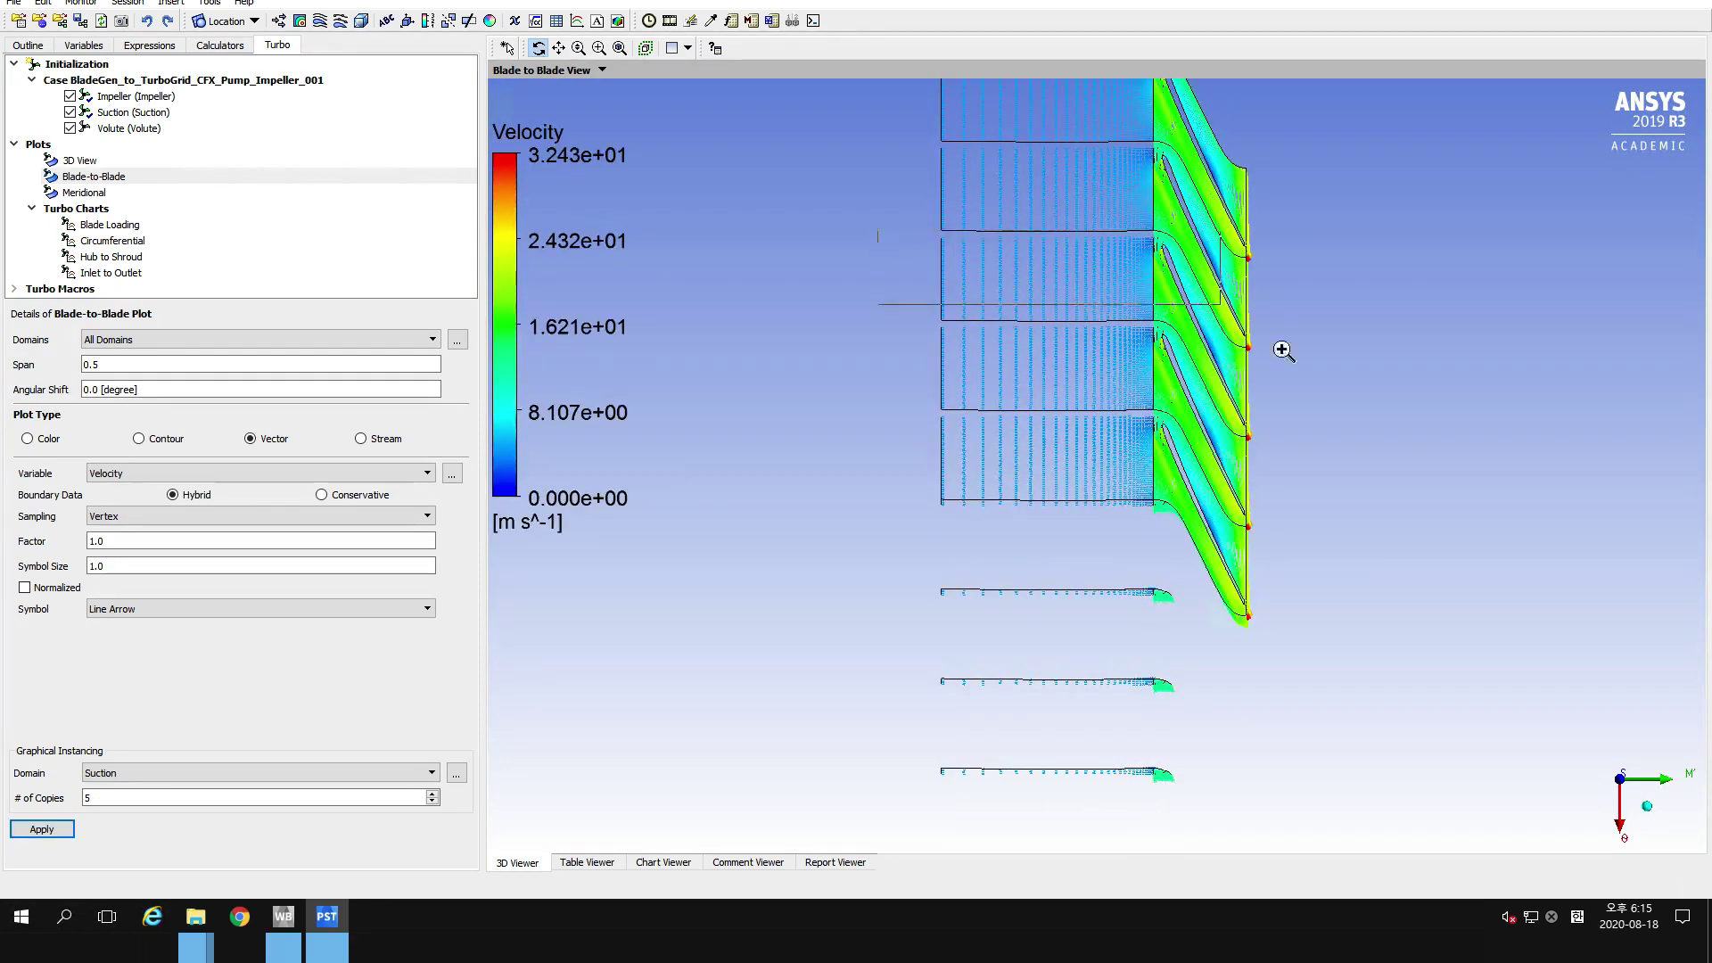
left_click_drag(1284, 351, 940, 516)
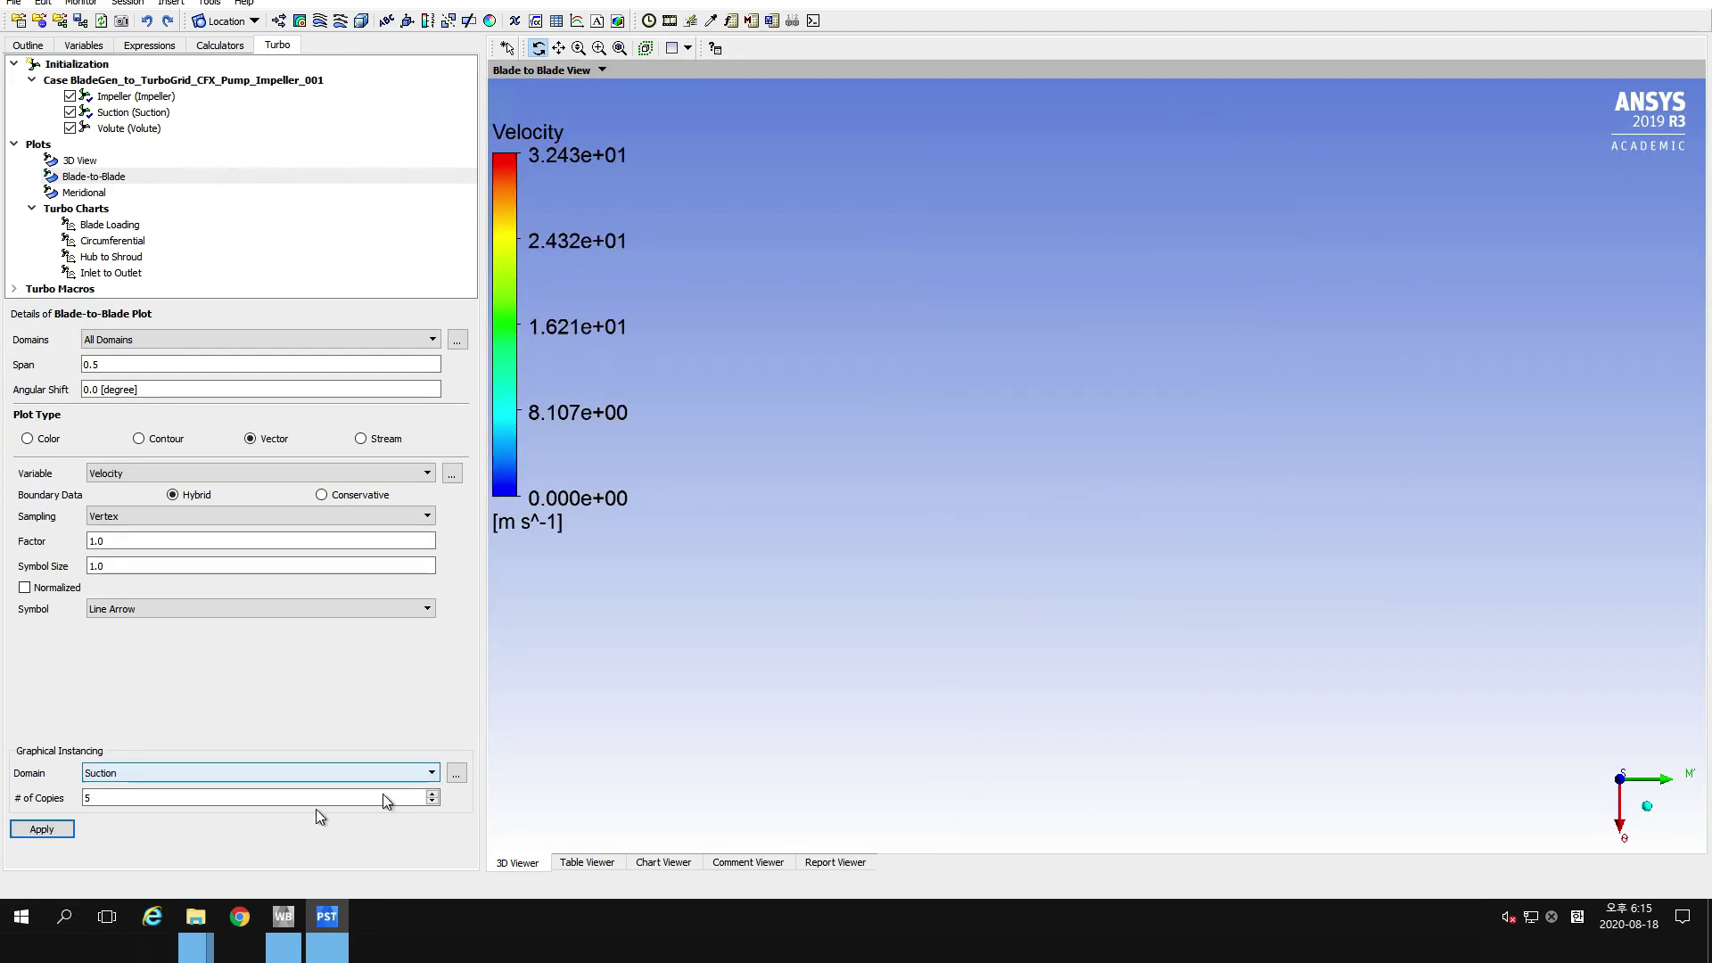
left_click(624, 49)
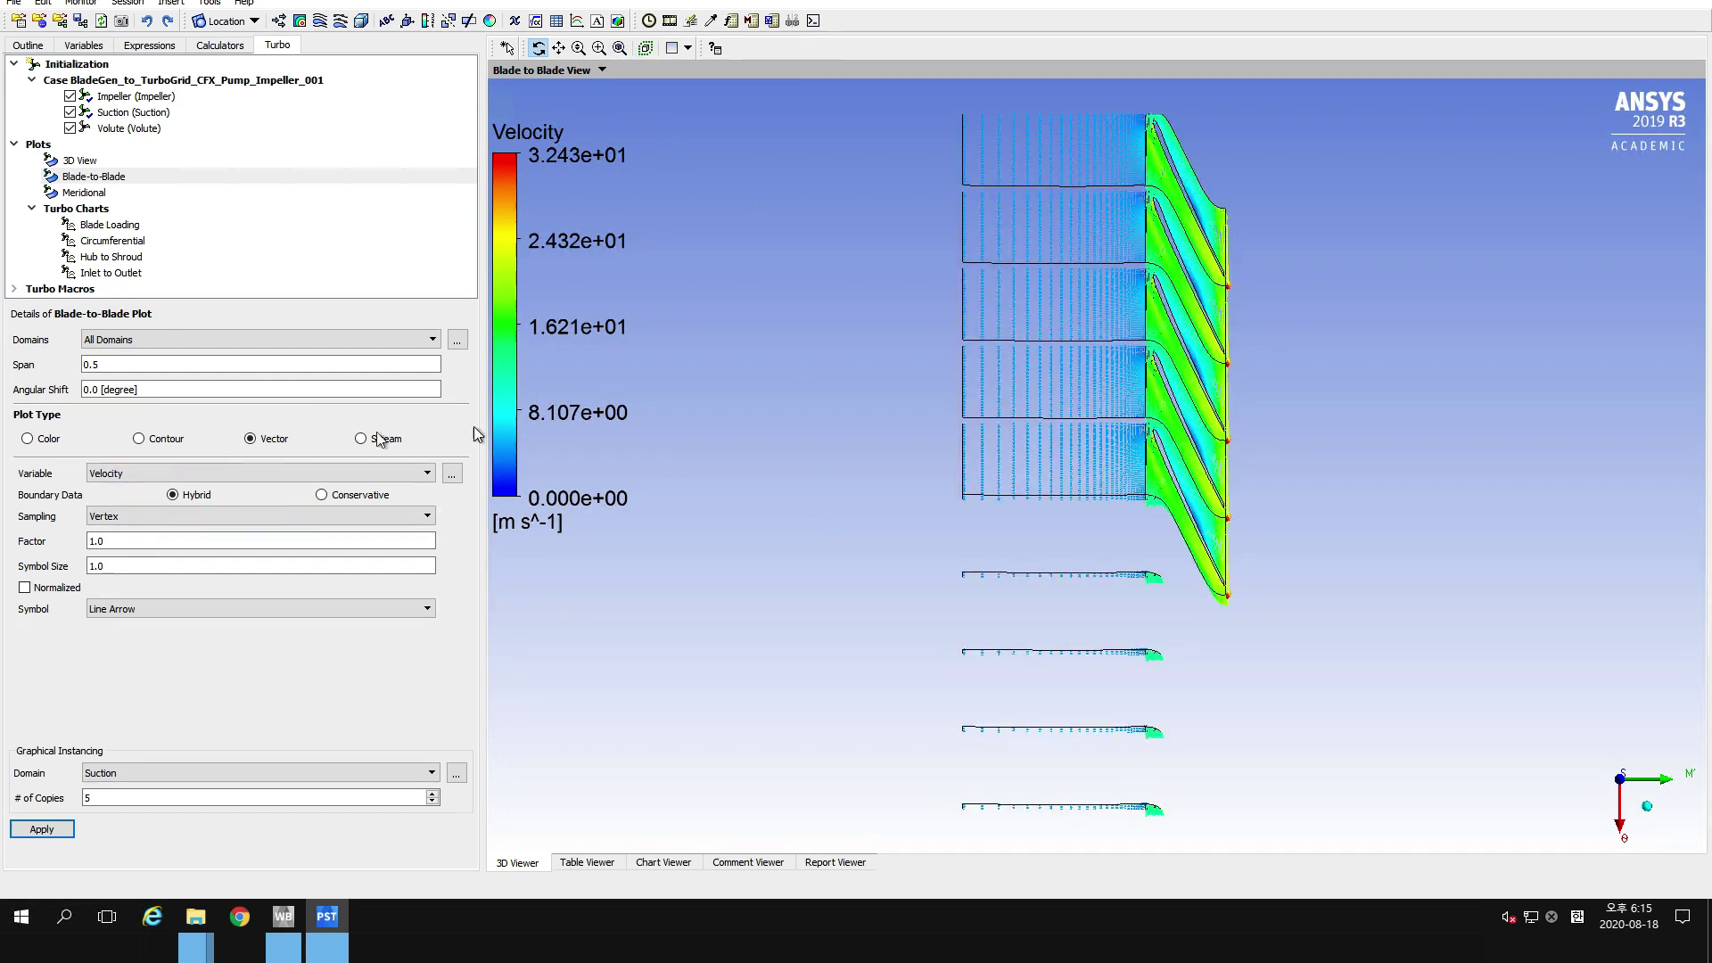
left_click_drag(1249, 421, 1121, 488)
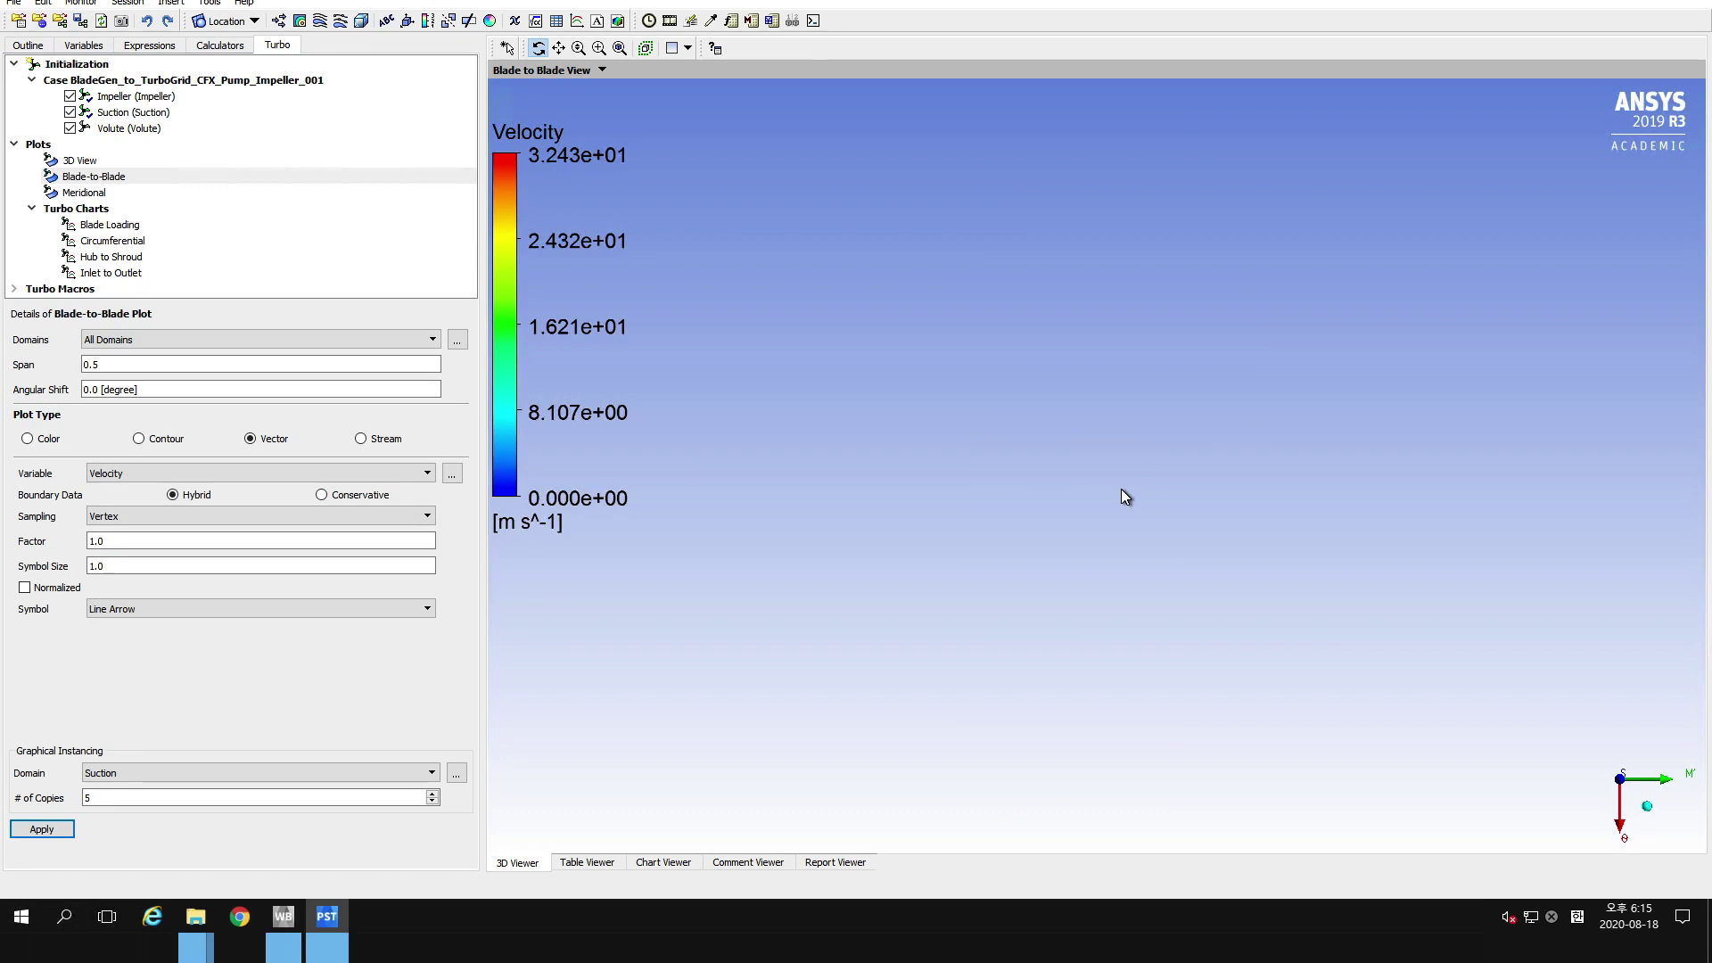
left_click(620, 48)
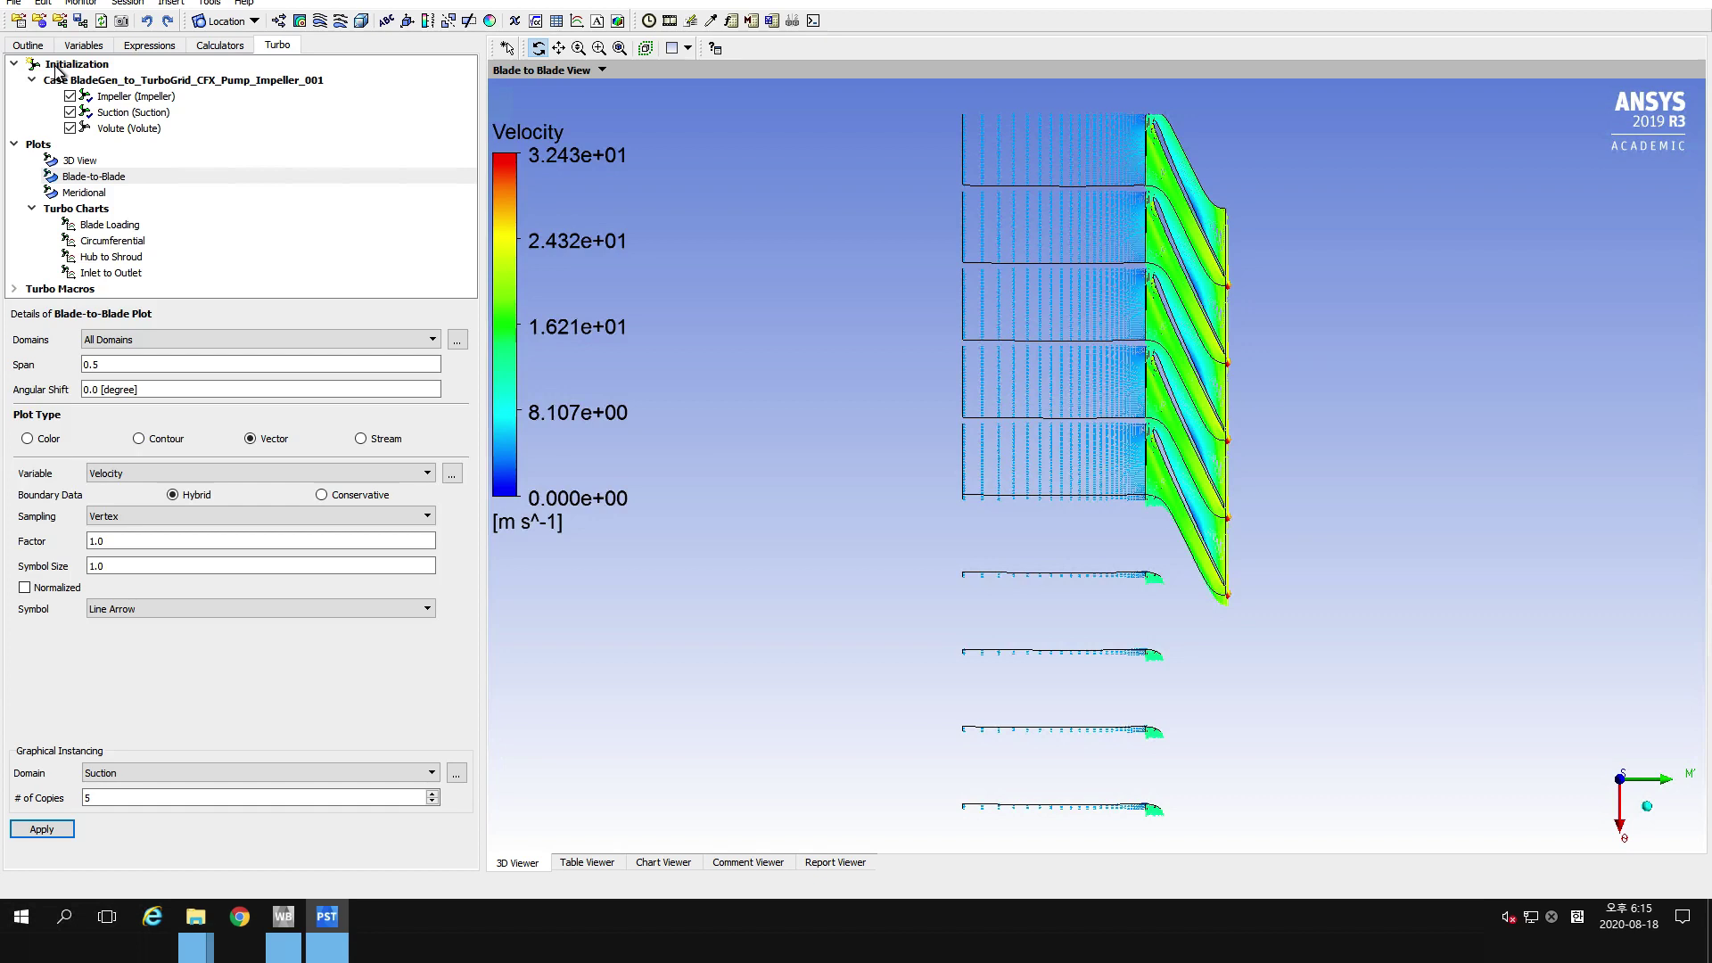
Return from the blade-to-blade plot to the pressure contour and examine the pump from another angle.
left_click(29, 46)
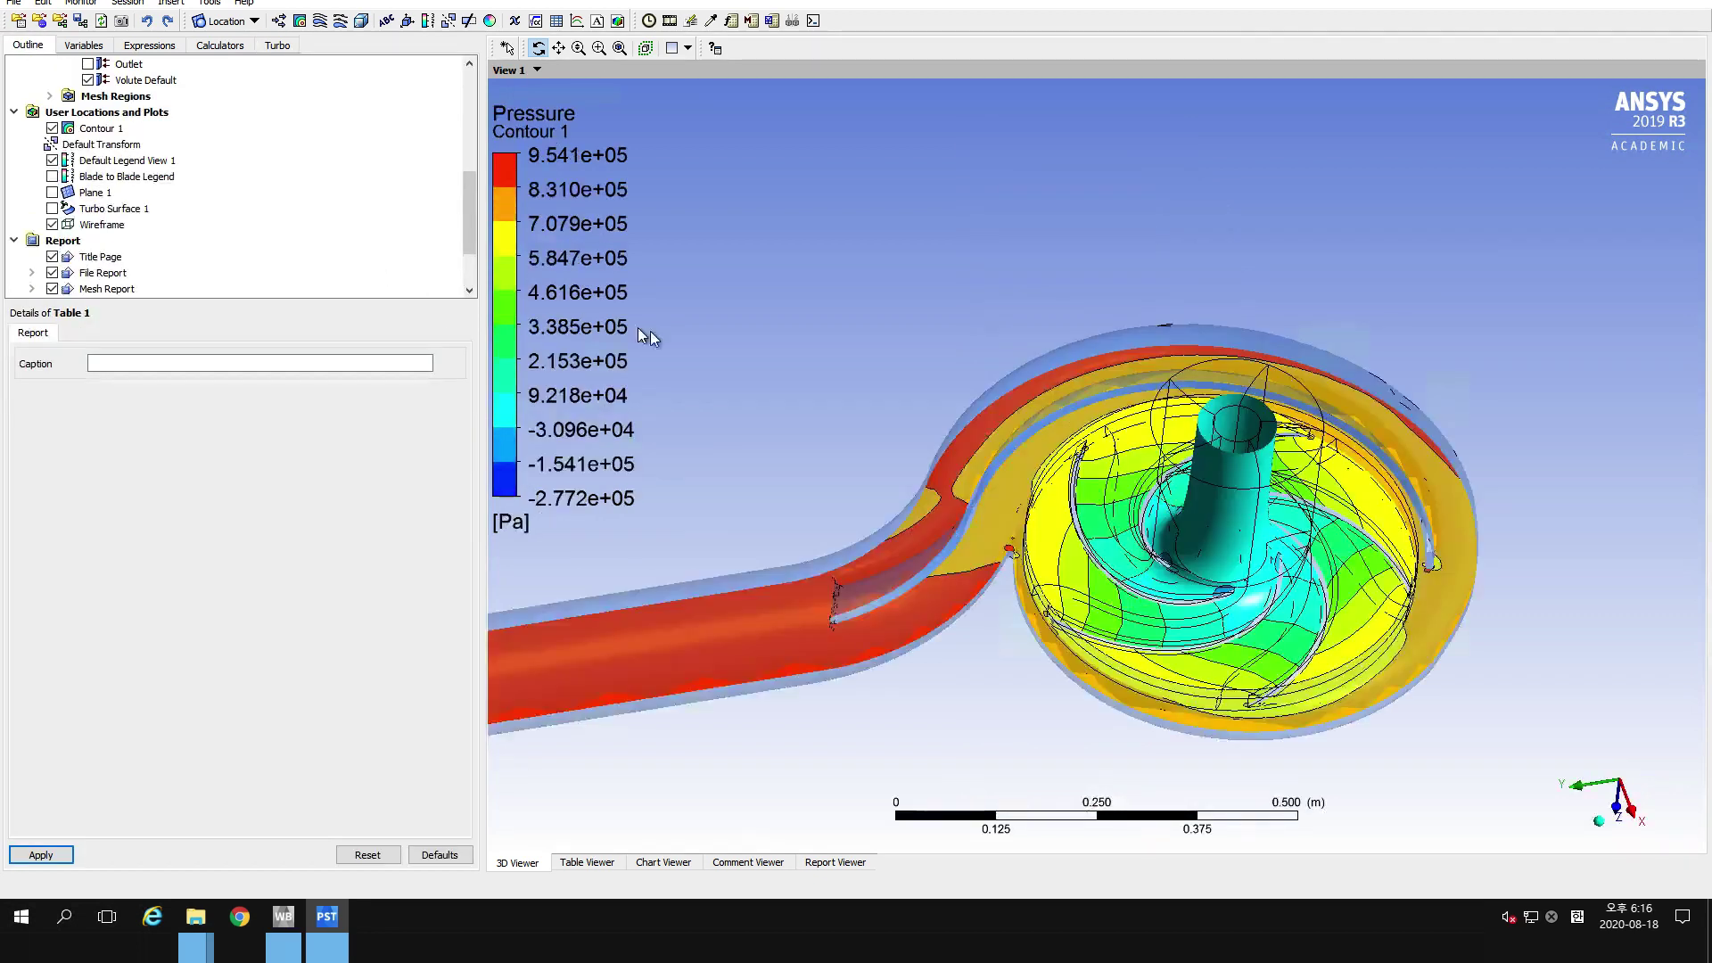
left_click_drag(987, 440, 1046, 510)
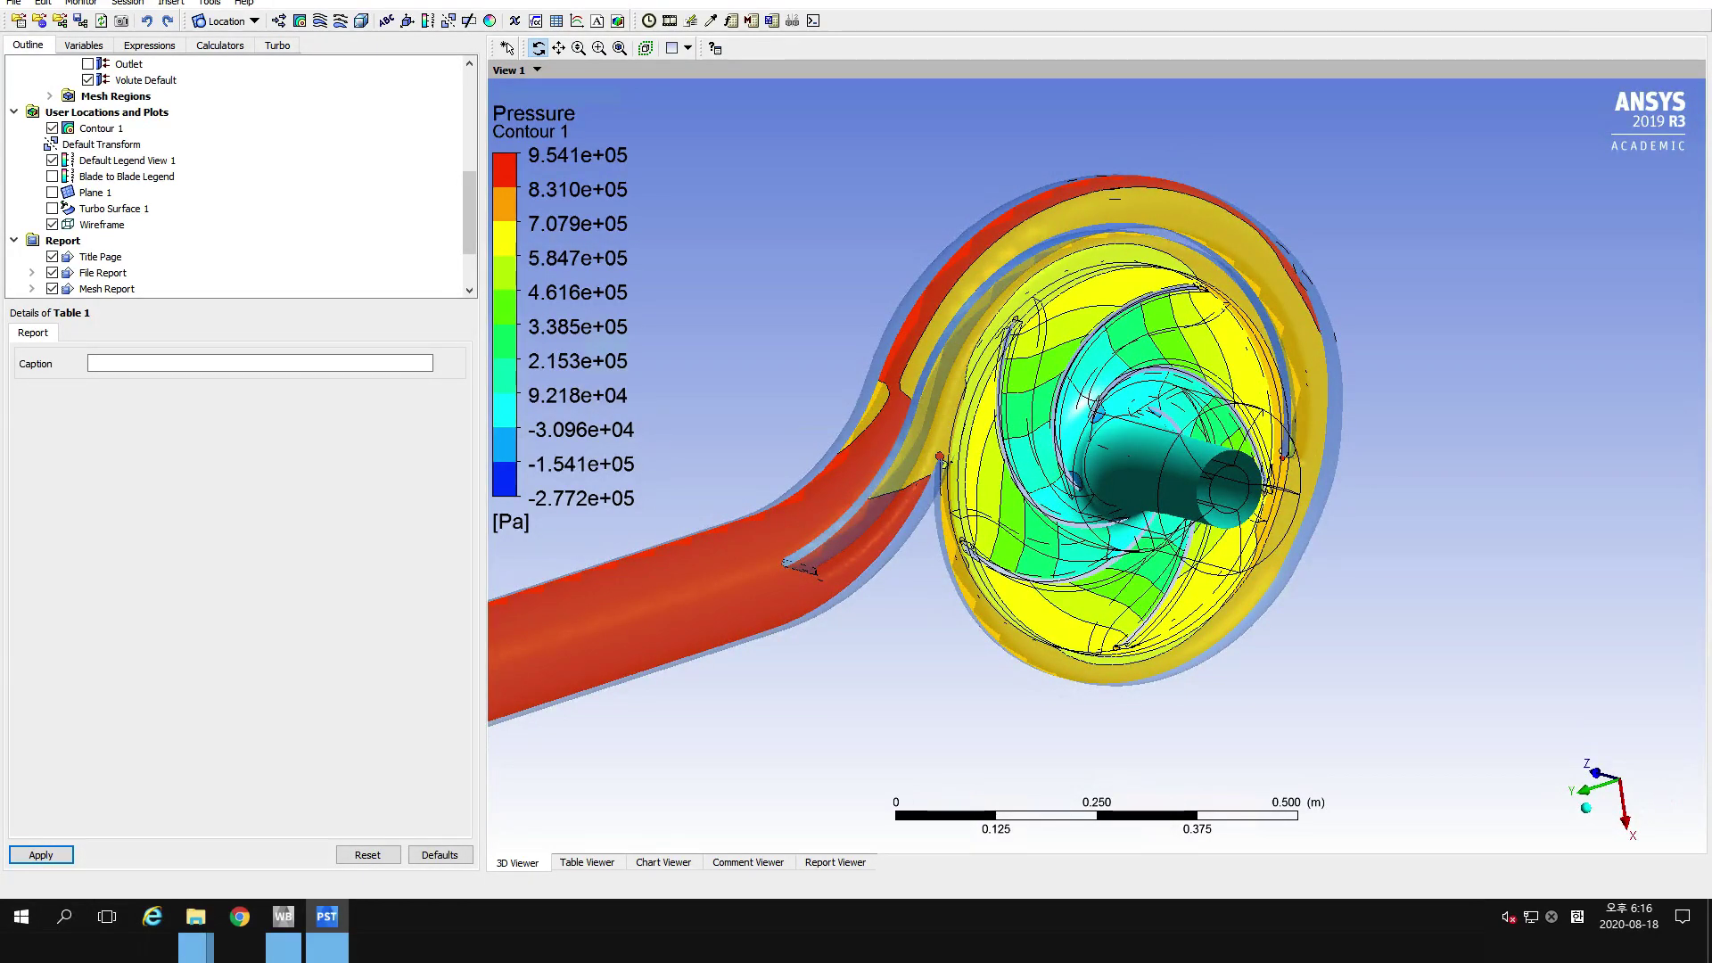
Close CFD-Post, return to Workbench and save the BG_TG_CFX_Centrifugal_Pump_With_Volute project.
left_click(1686, 3)
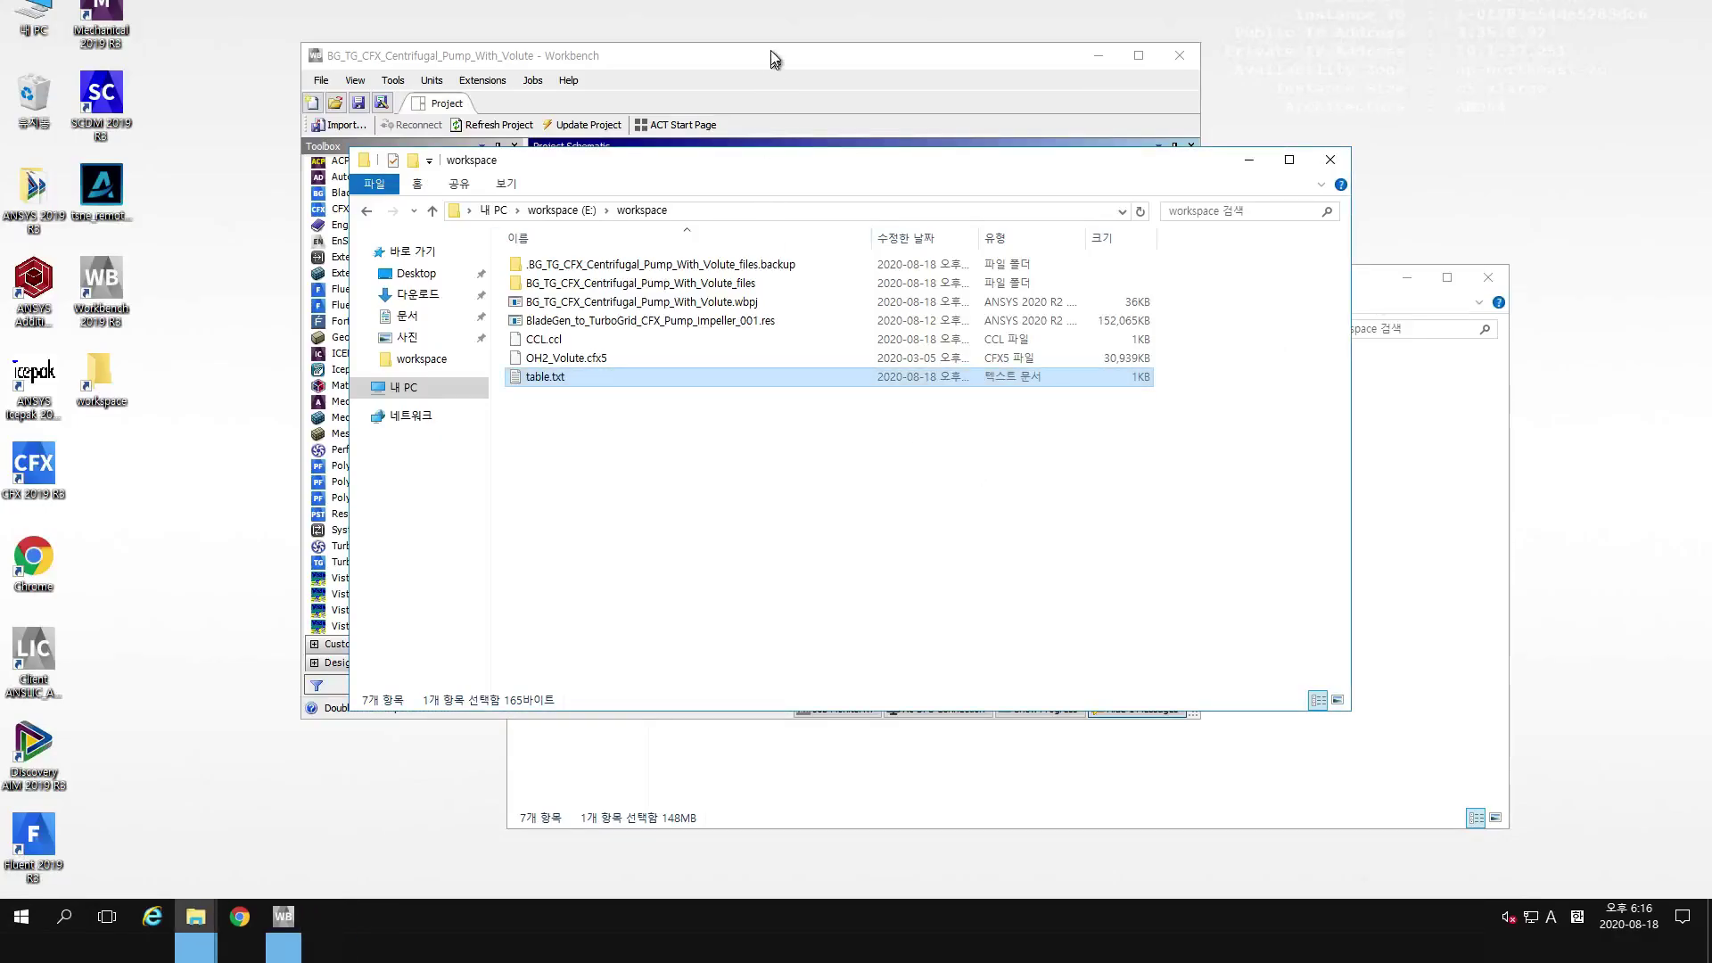
left_click(770, 52)
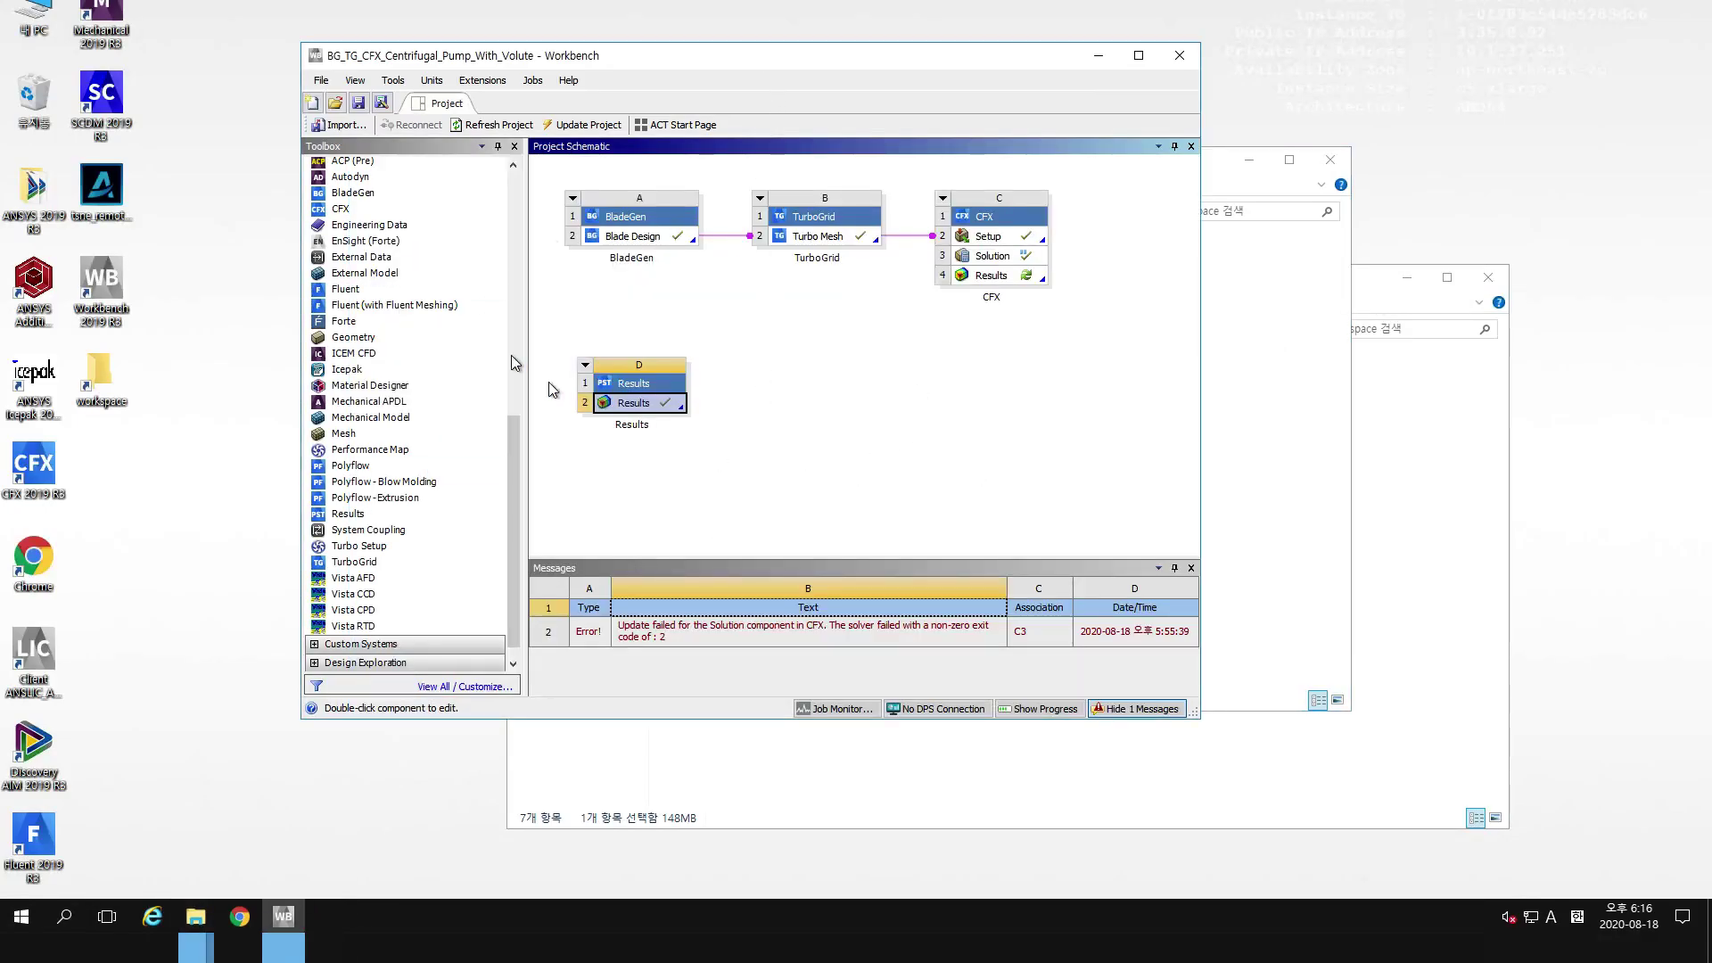
left_click(359, 102)
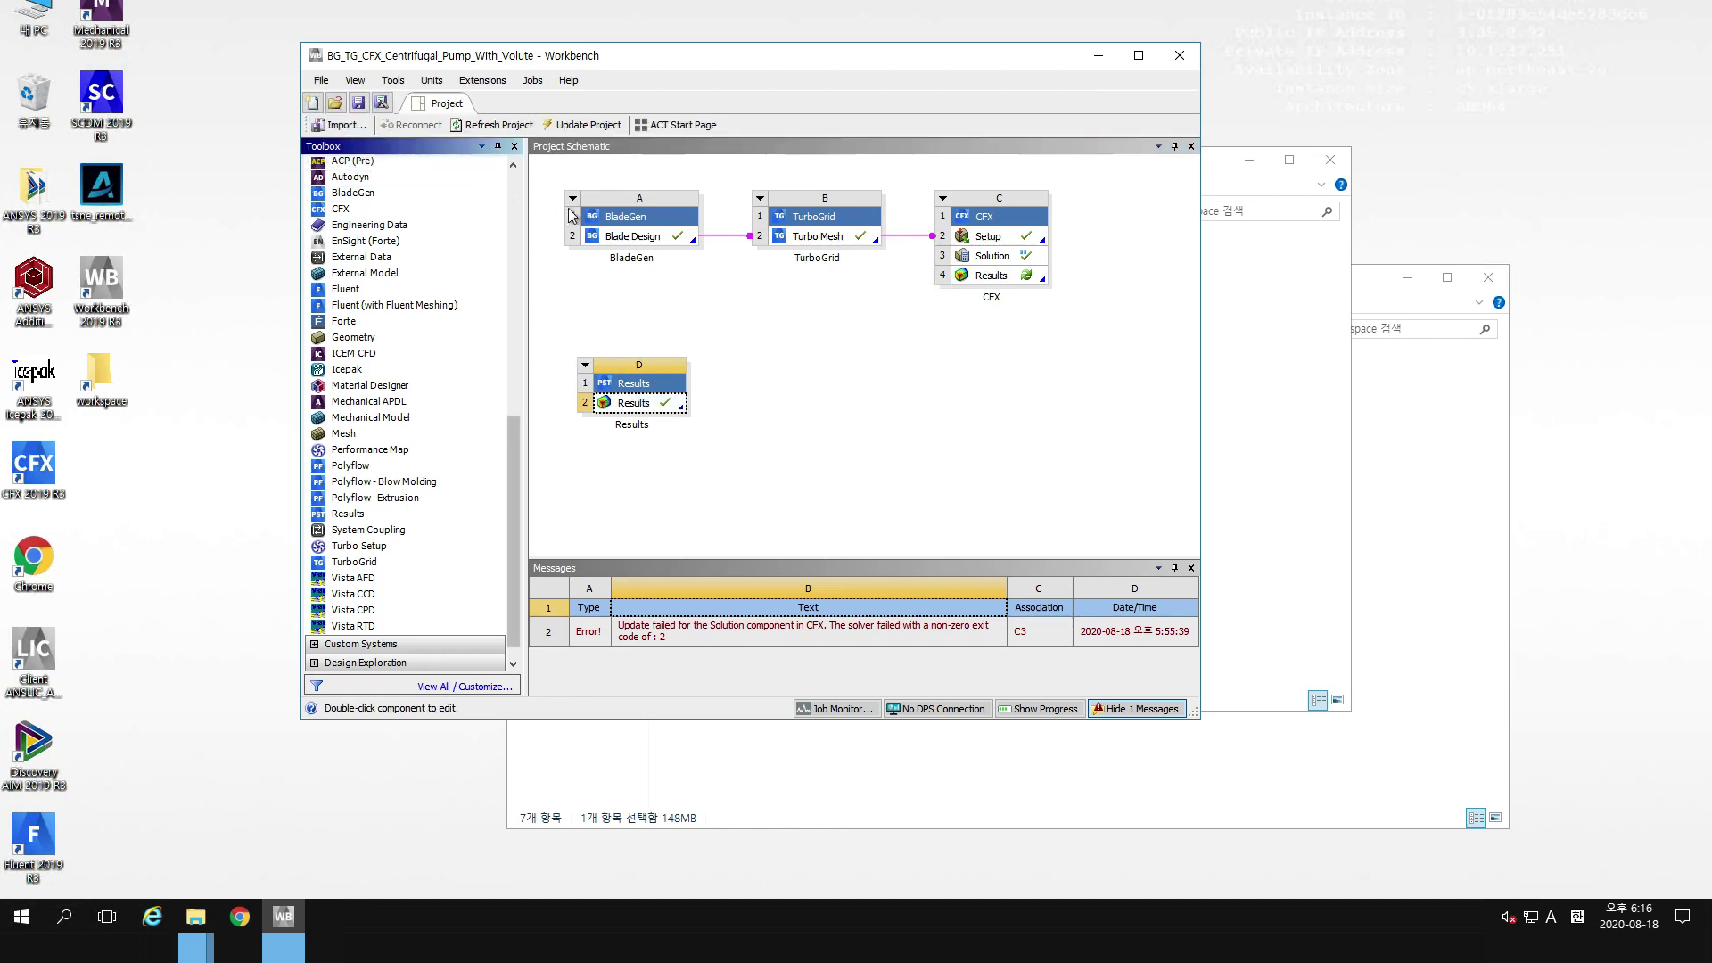
Close the extra file explorer window and exit Workbench, keeping one workspace folder window open.
left_click(1488, 278)
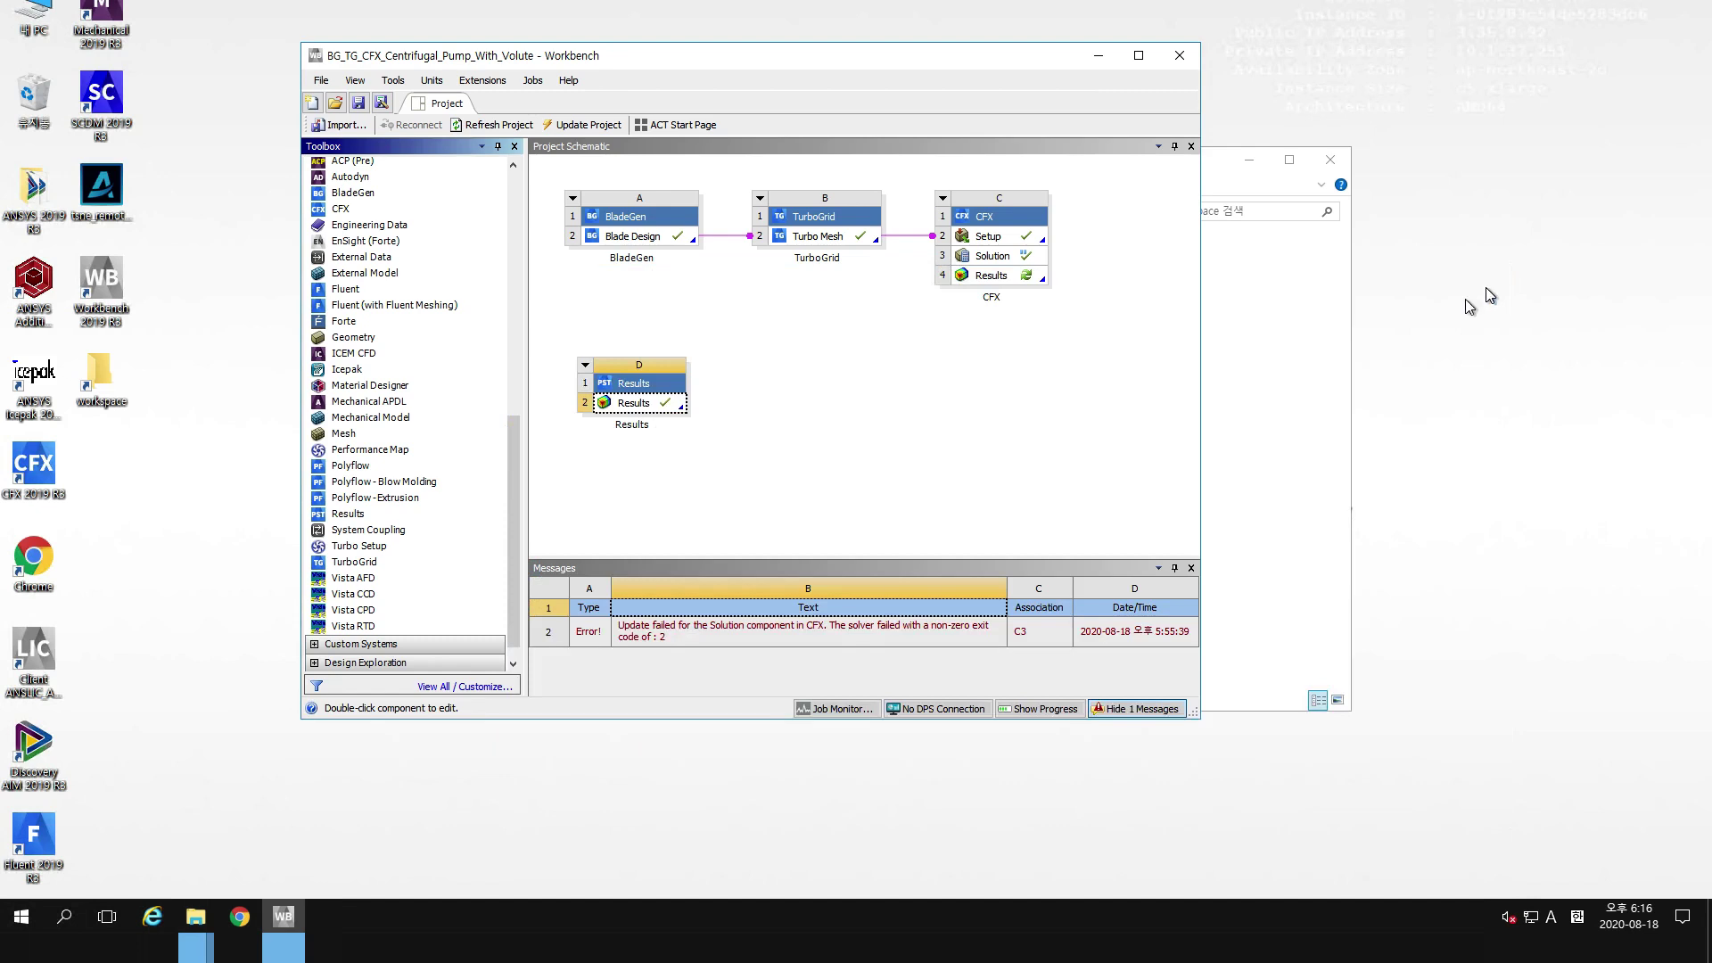
left_click(1235, 353)
left_click(1235, 353)
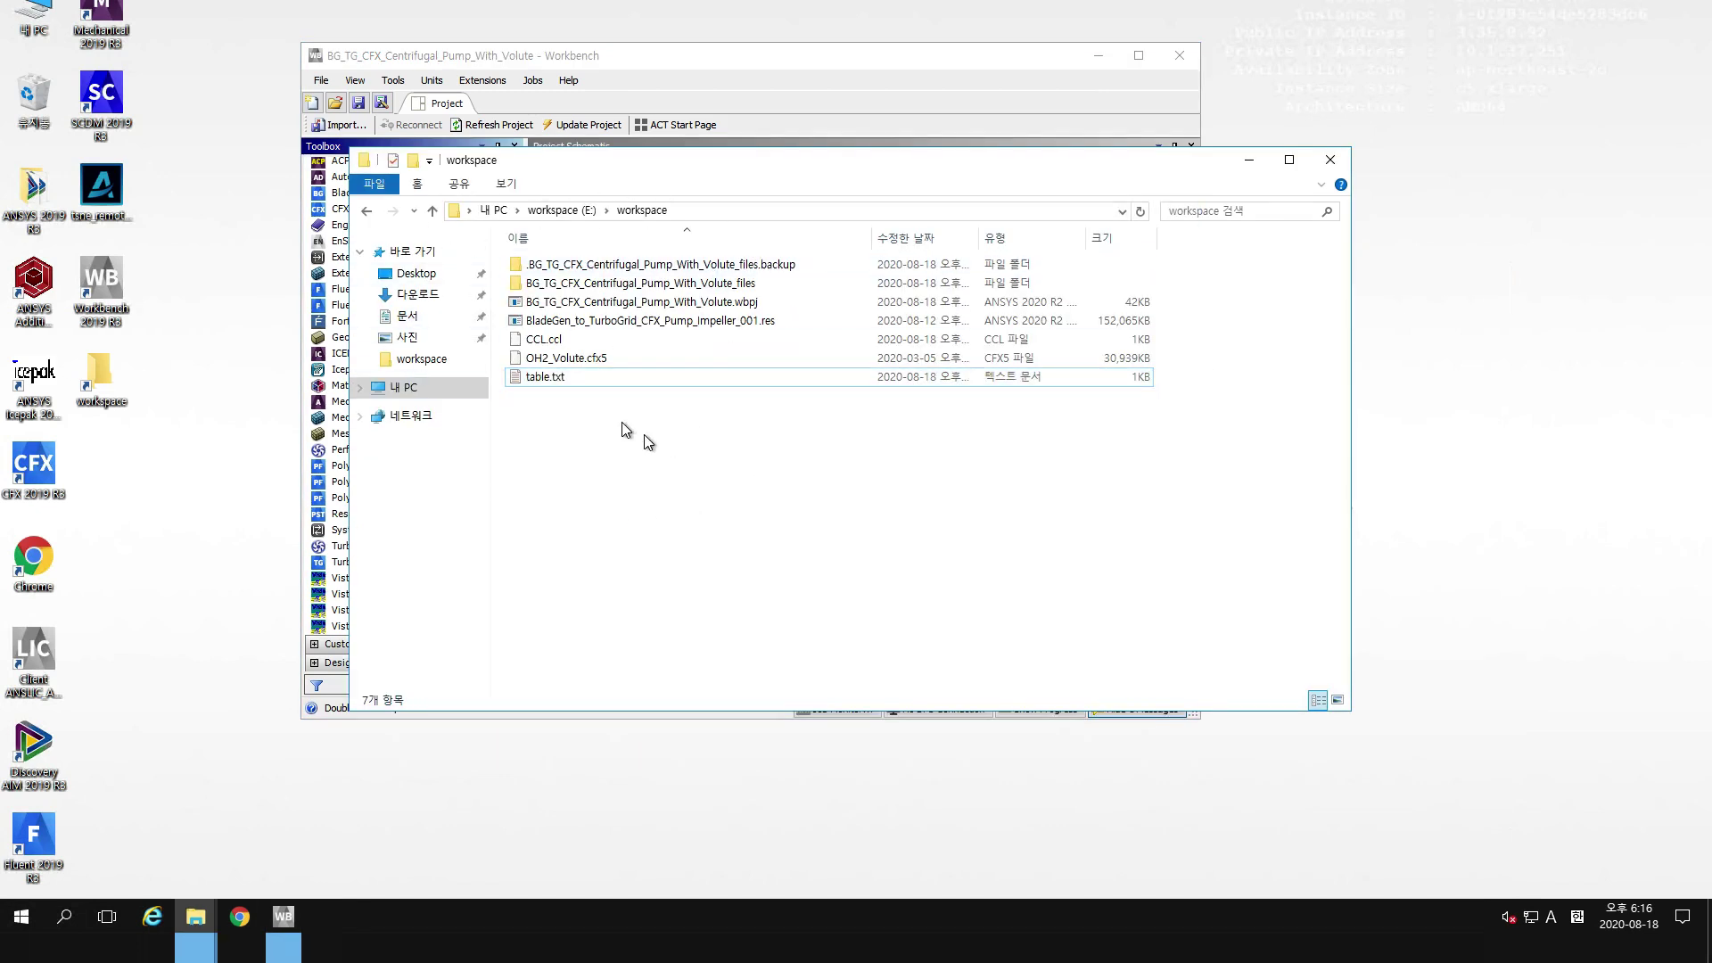
left_click(662, 66)
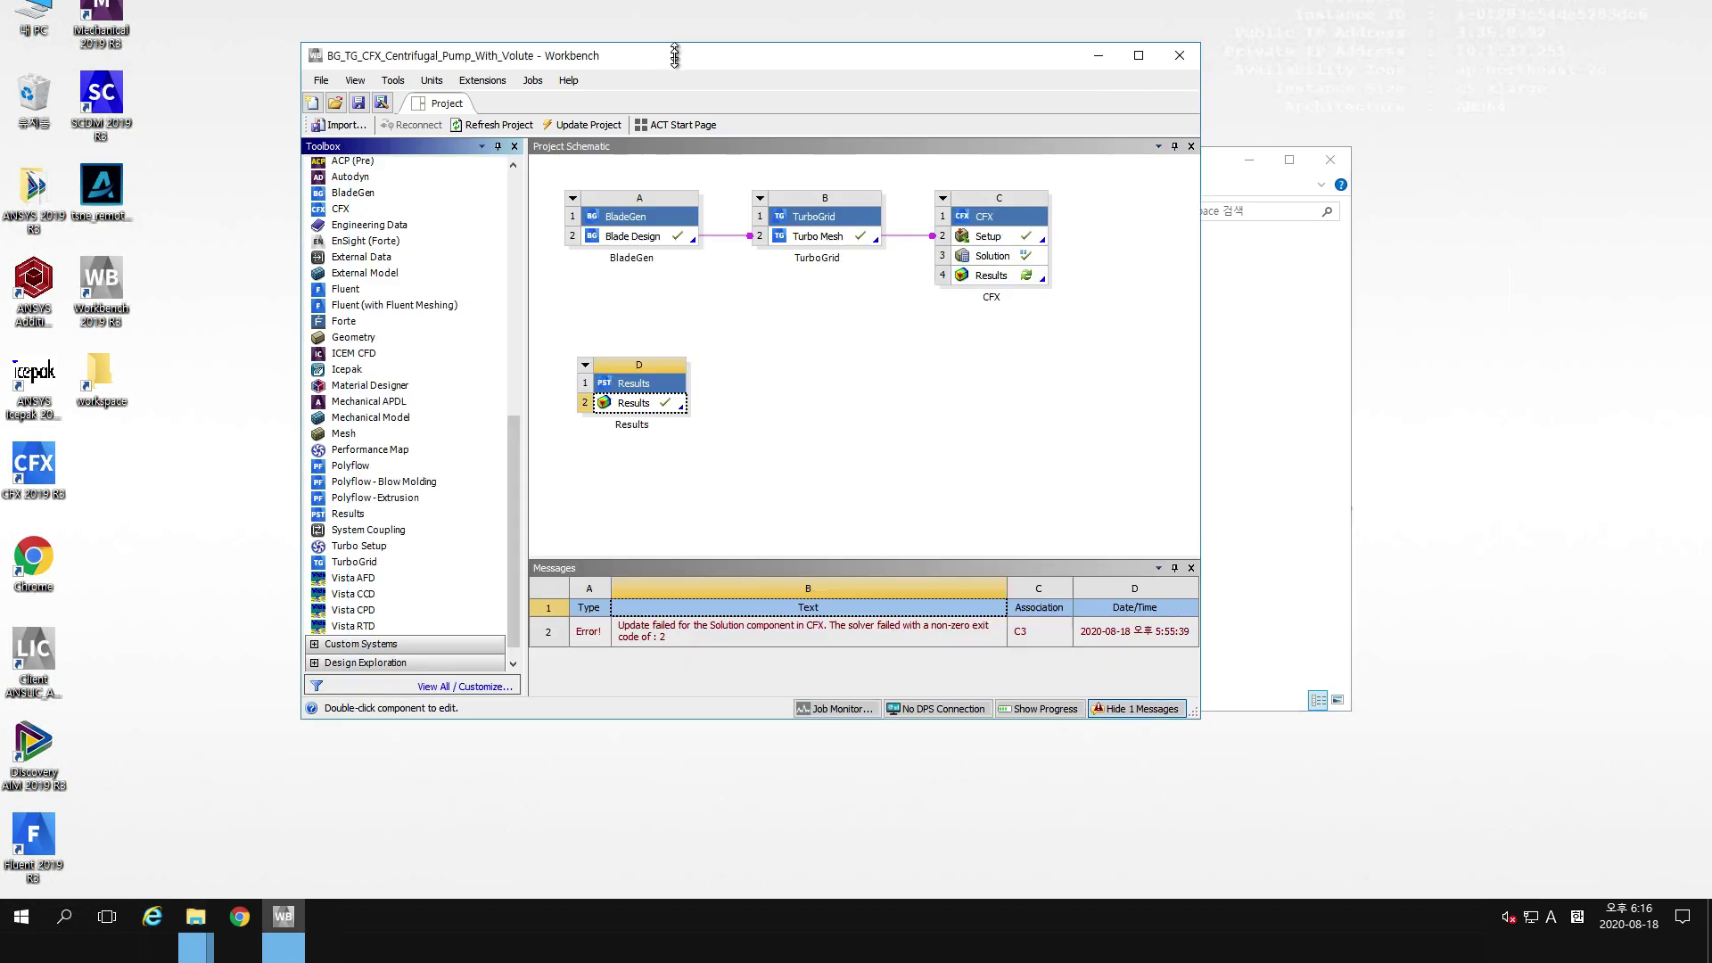
left_click(1179, 56)
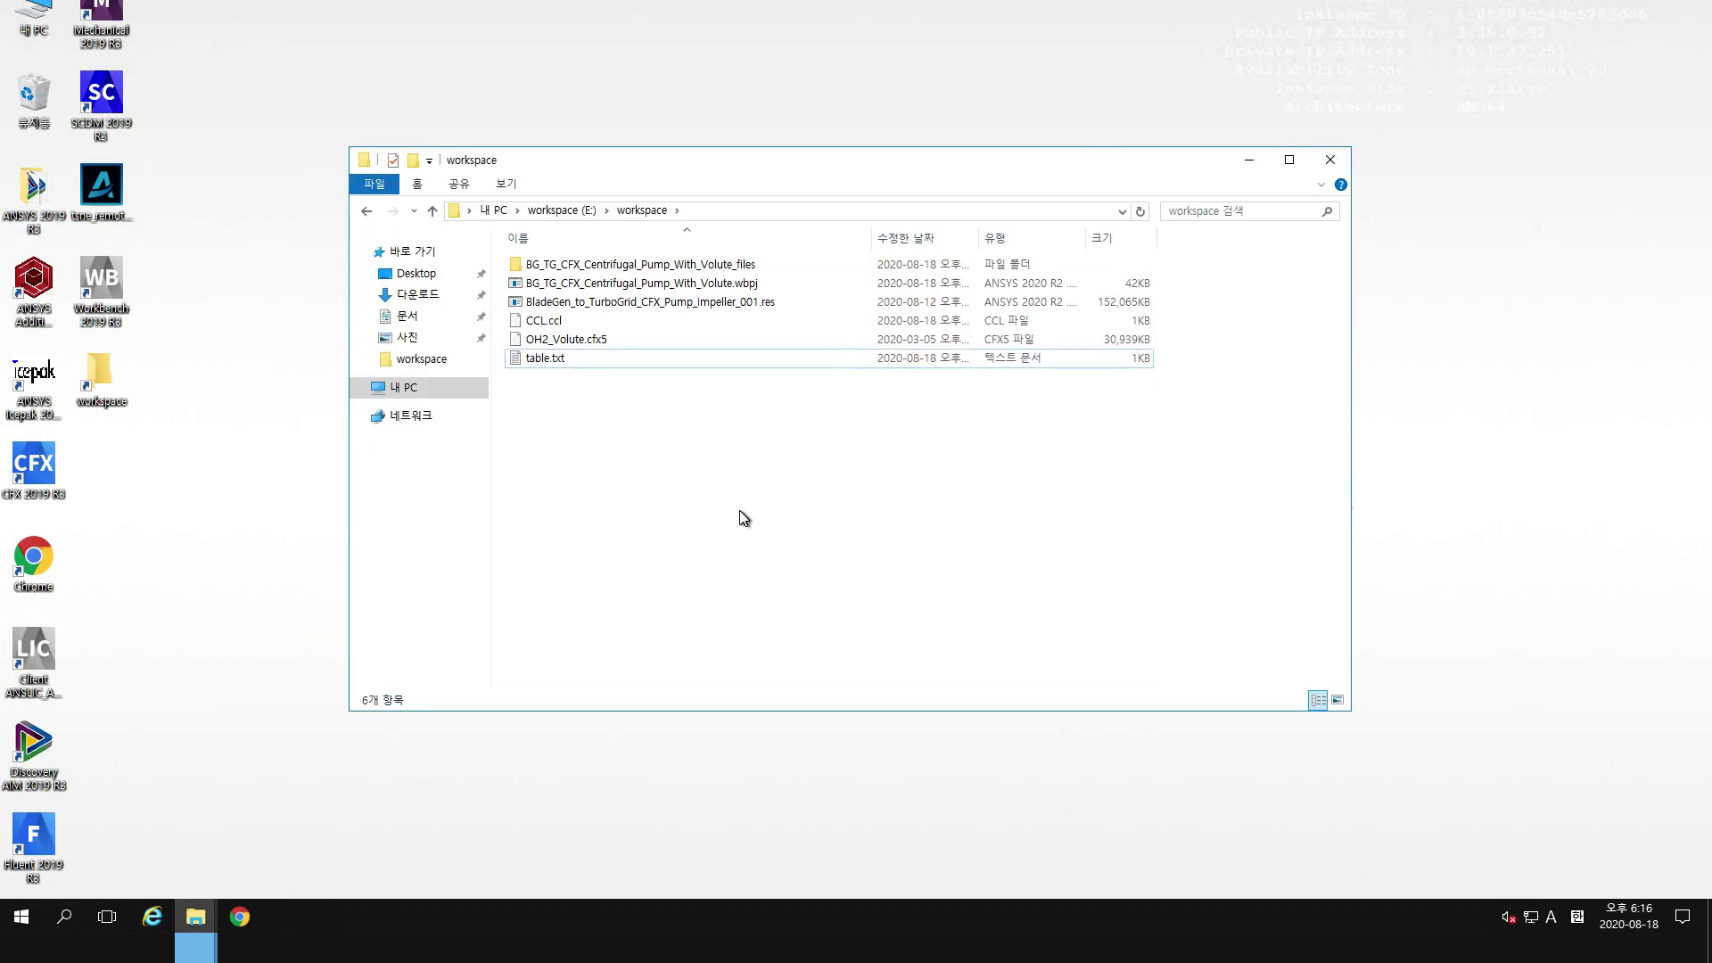
mouse_move(722, 177)
left_mouse_down()
mouse_move(694, 131)
mouse_move(710, 147)
left_mouse_up()
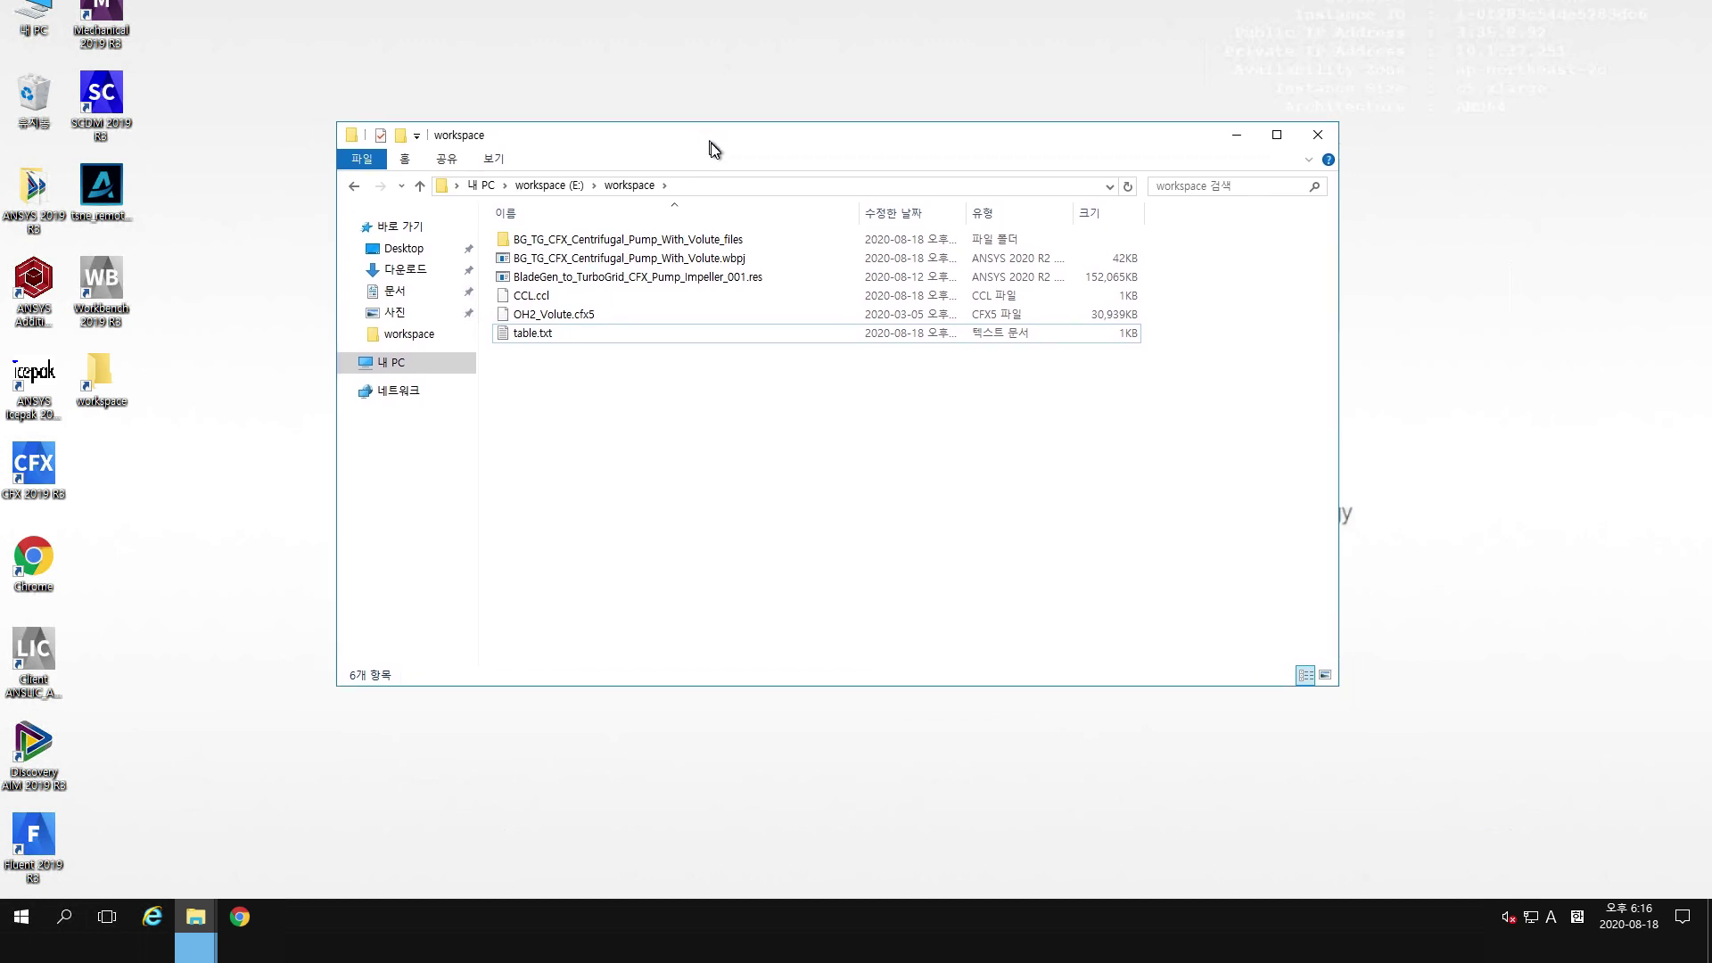